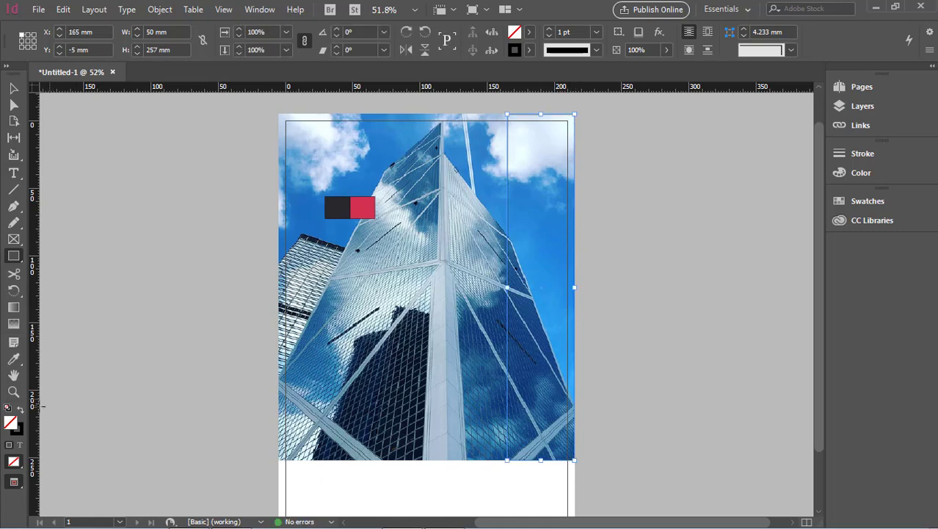
# Step: Fill the tall rectangle along the page's right edge with the dark sample square's colour and remove its stroke
pyautogui.click(13, 358)
pyautogui.click(337, 211)
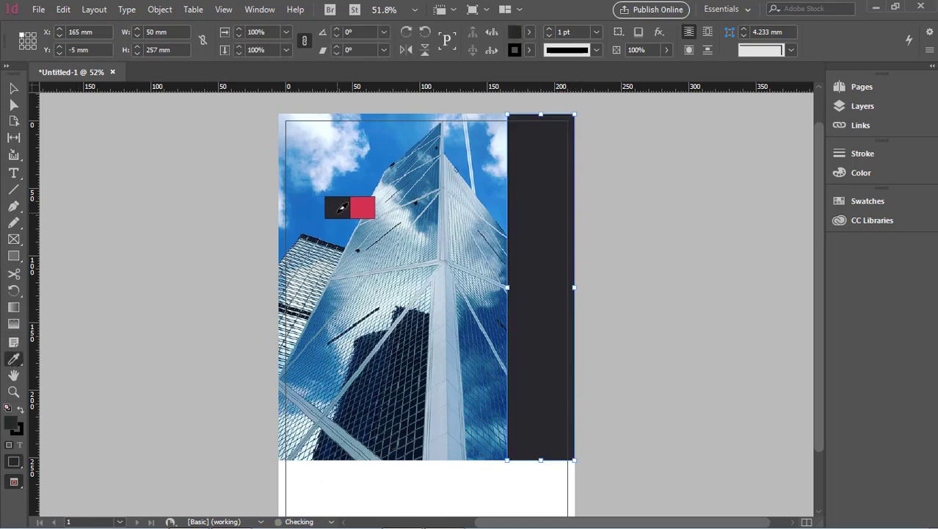
pyautogui.click(13, 89)
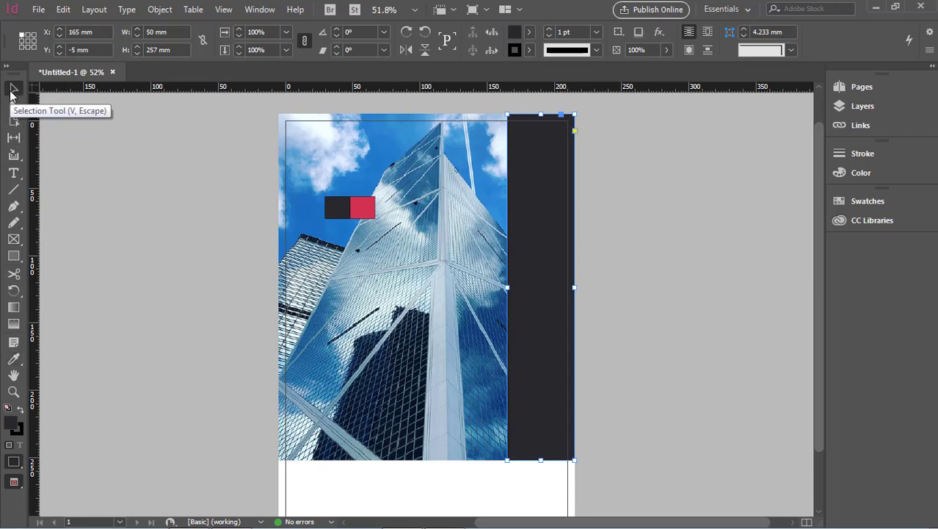
pyautogui.click(596, 50)
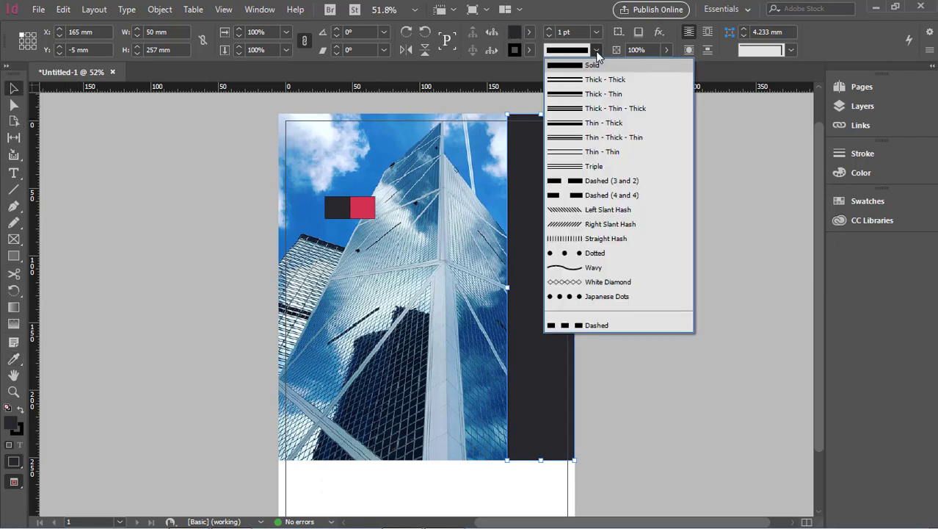
pyautogui.click(538, 58)
pyautogui.click(529, 50)
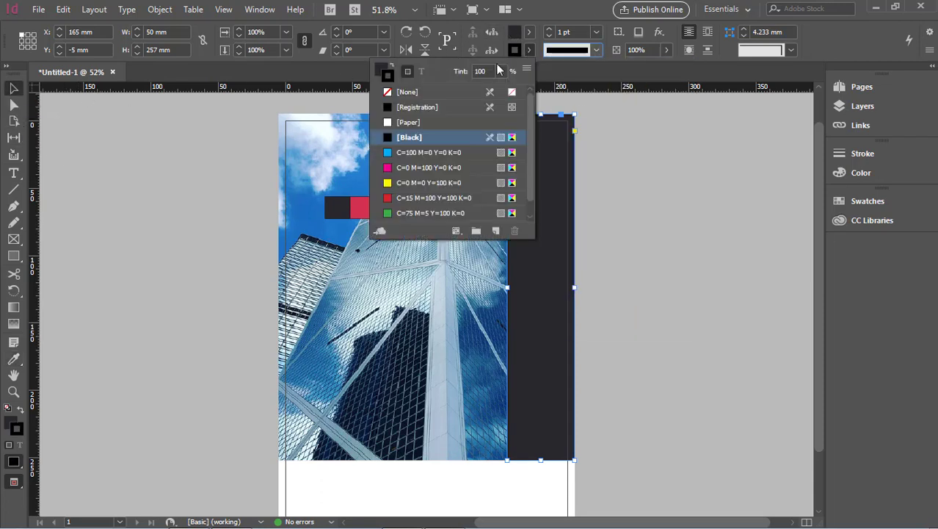
pyautogui.click(400, 94)
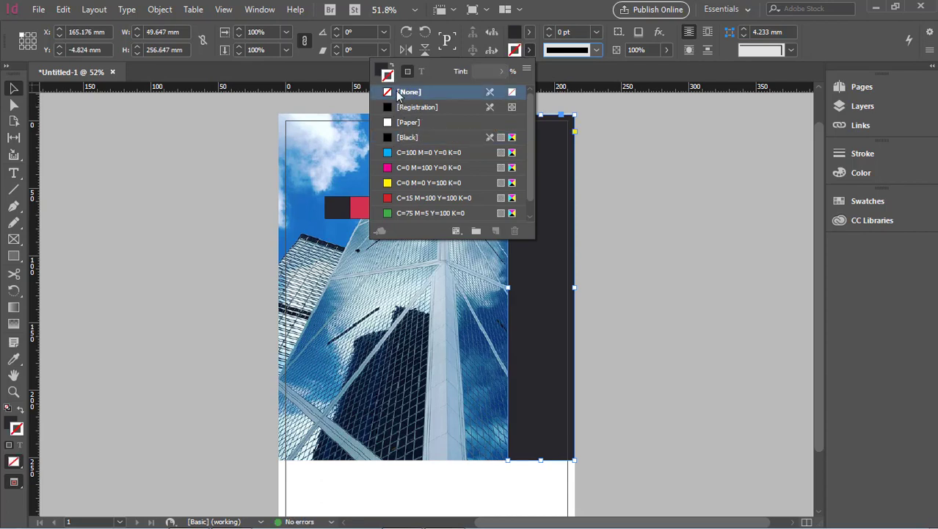
pyautogui.click(524, 55)
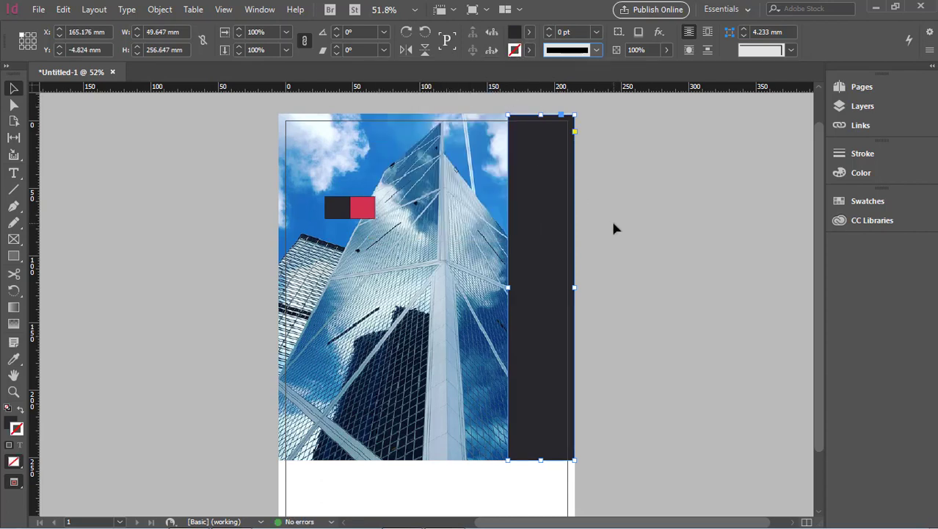
pyautogui.click(73, 117)
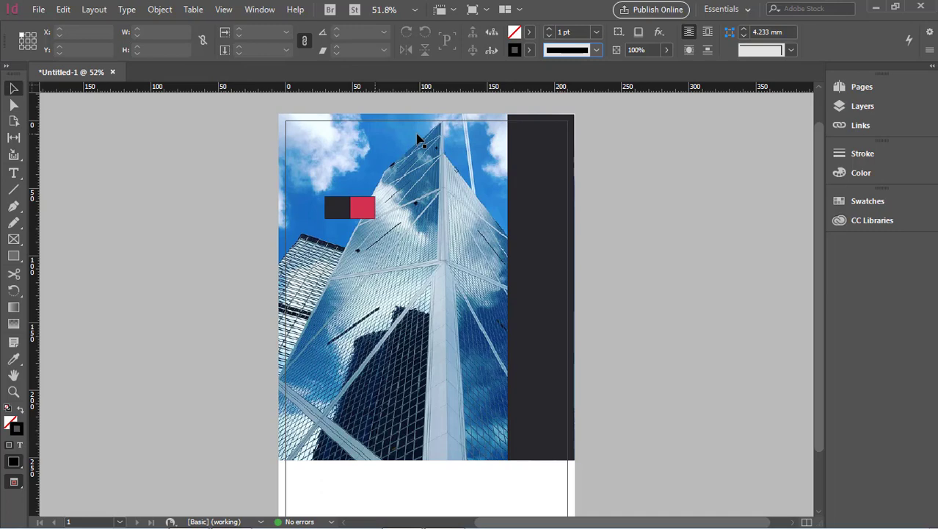
# Step: Extend the dark strip upward past the page's top edge and widen it inward to about 56.6 mm
pyautogui.click(530, 162)
pyautogui.moveTo(541, 114); pyautogui.dragTo(541, 107)
pyautogui.scroll(-2, 544, 111)
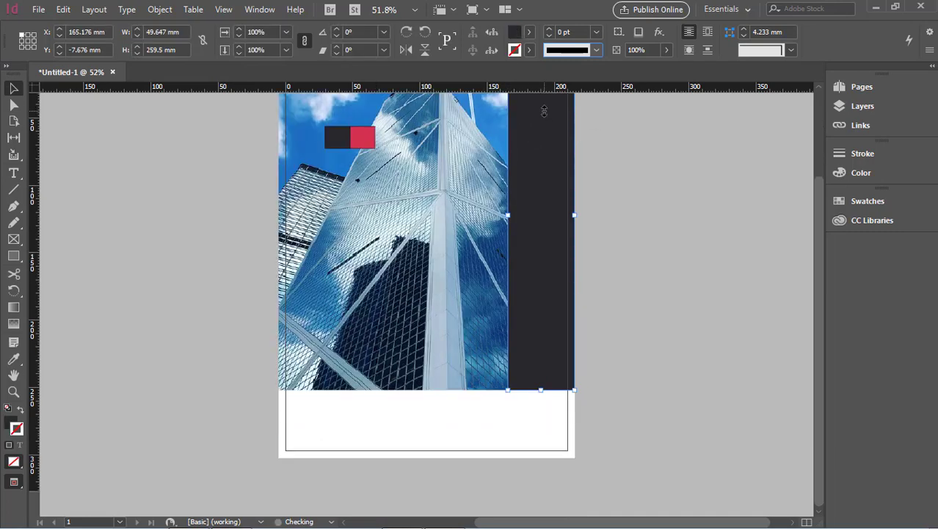
pyautogui.click(664, 351)
pyautogui.click(531, 254)
pyautogui.moveTo(507, 215); pyautogui.dragTo(498, 216)
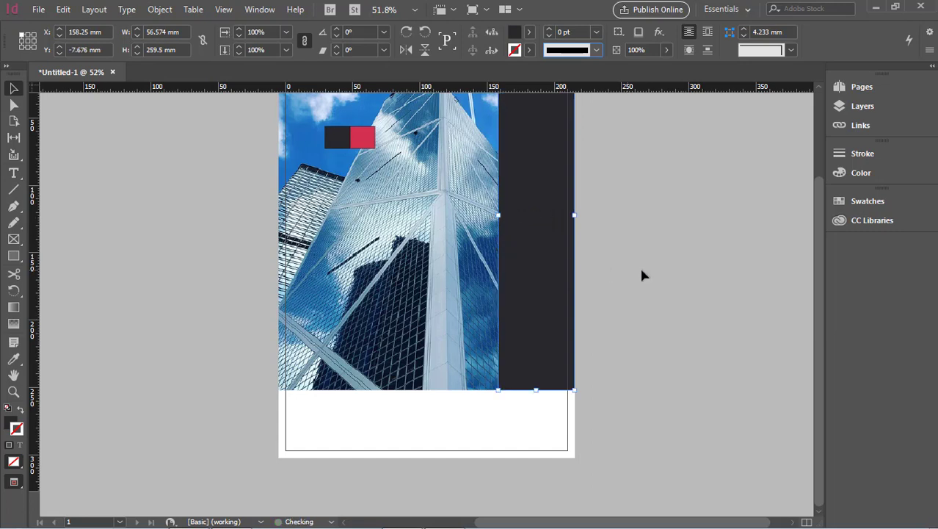
pyautogui.click(641, 268)
# Step: Set the dark strip's opacity to 53% so the building photo shows through
pyautogui.scroll(2, 642, 269)
pyautogui.scroll(1, 642, 275)
pyautogui.scroll(-2, 578, 273)
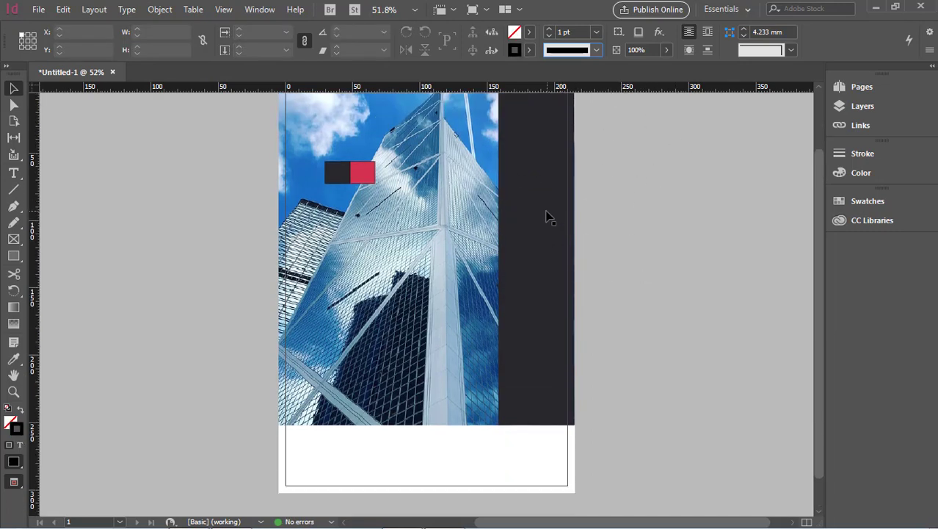
pyautogui.click(549, 214)
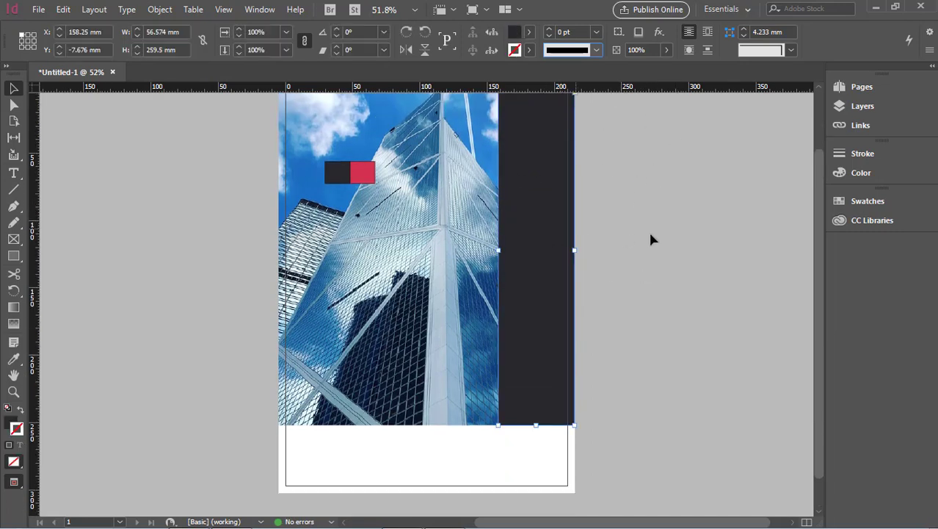
pyautogui.click(666, 49)
pyautogui.moveTo(668, 68); pyautogui.dragTo(634, 75)
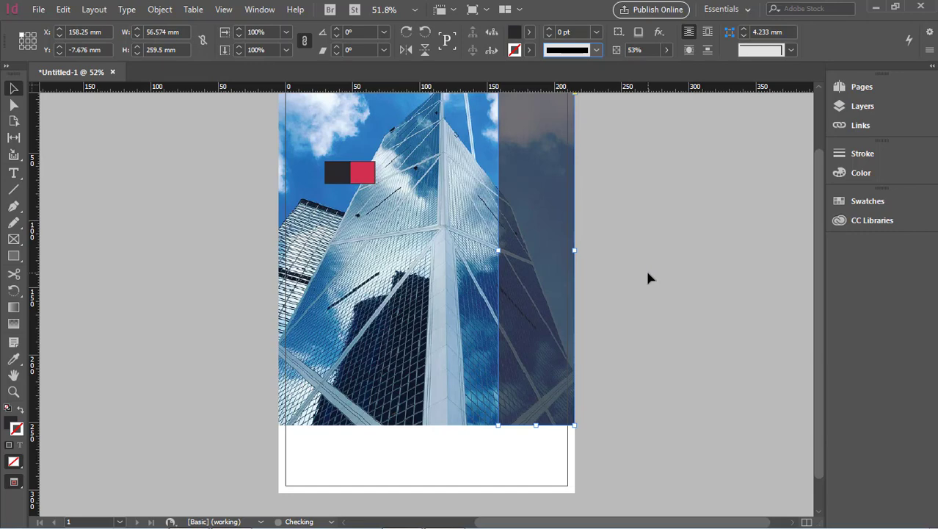
# Step: Draw a rectangle about 56.75 × 50 mm directly below the translucent strip and fill it with the dark sample colour
pyautogui.click(13, 257)
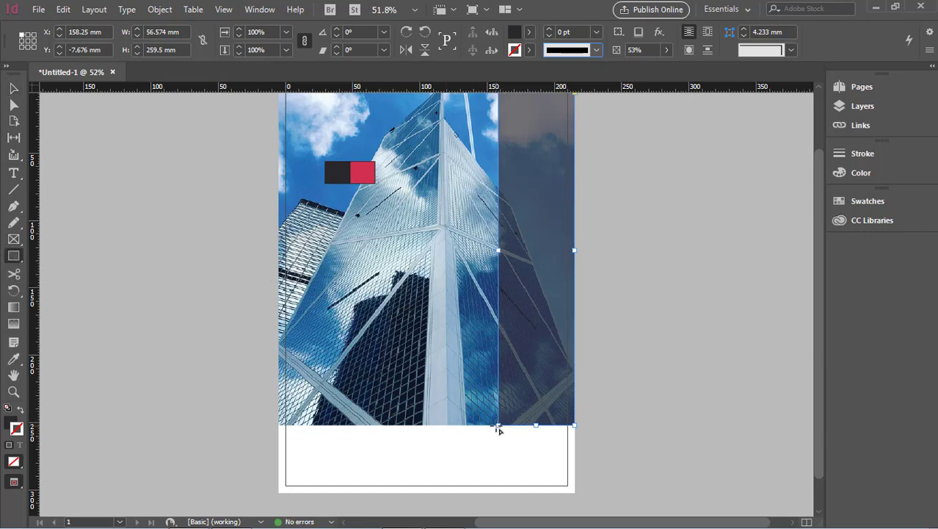
pyautogui.moveTo(498, 425); pyautogui.dragTo(575, 492)
pyautogui.click(13, 360)
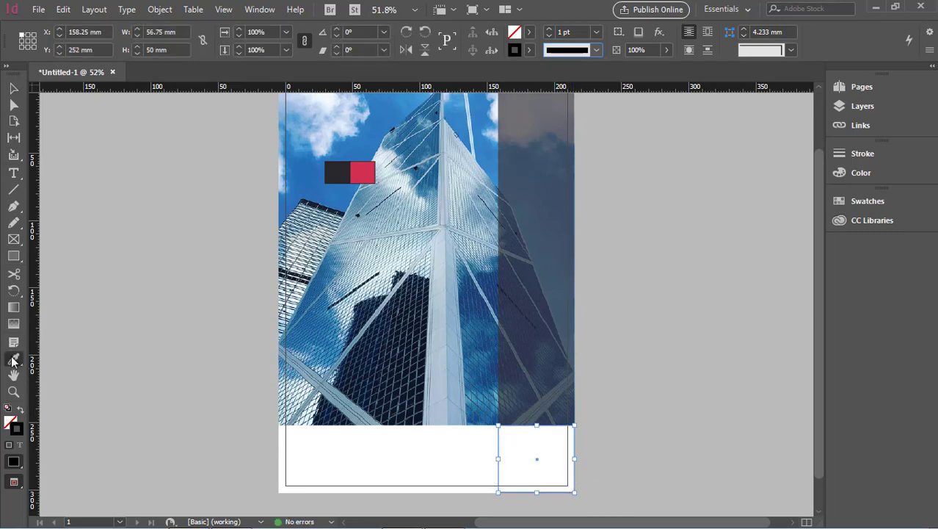
pyautogui.click(329, 181)
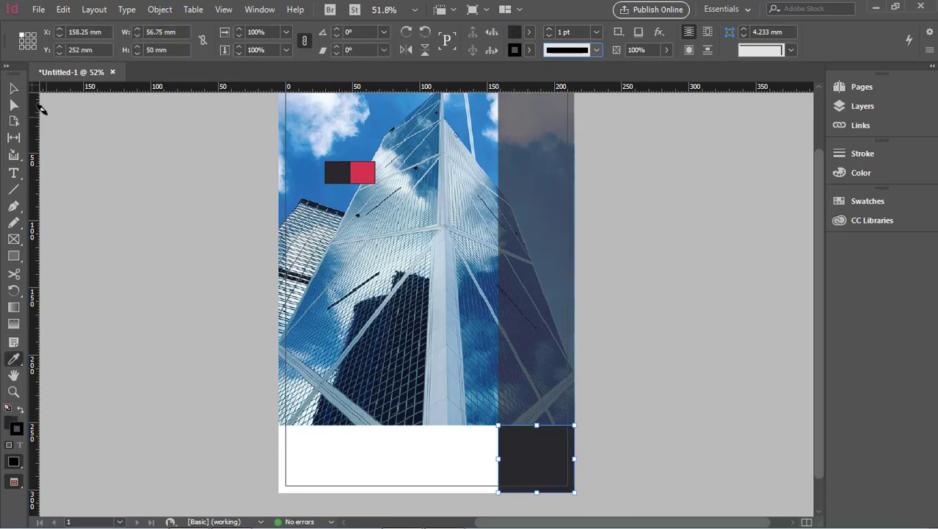
pyautogui.click(14, 91)
pyautogui.click(53, 132)
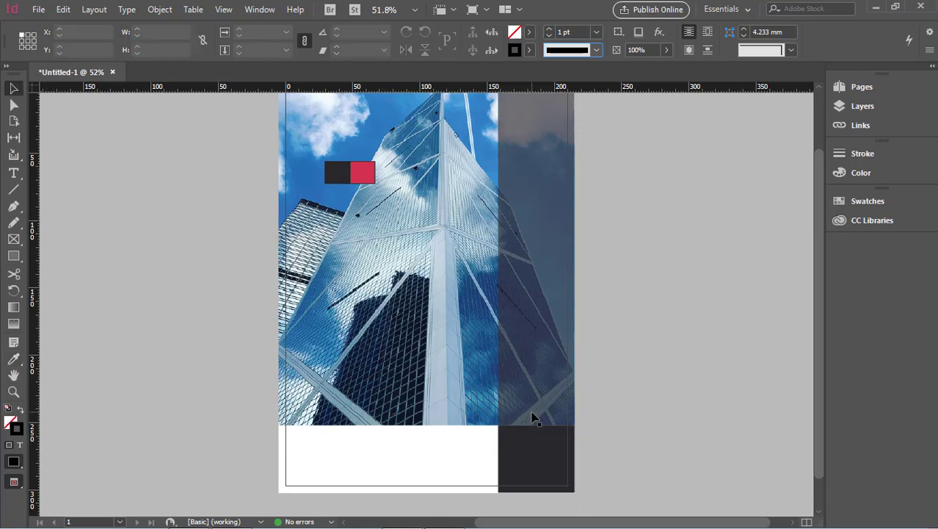
pyautogui.click(545, 455)
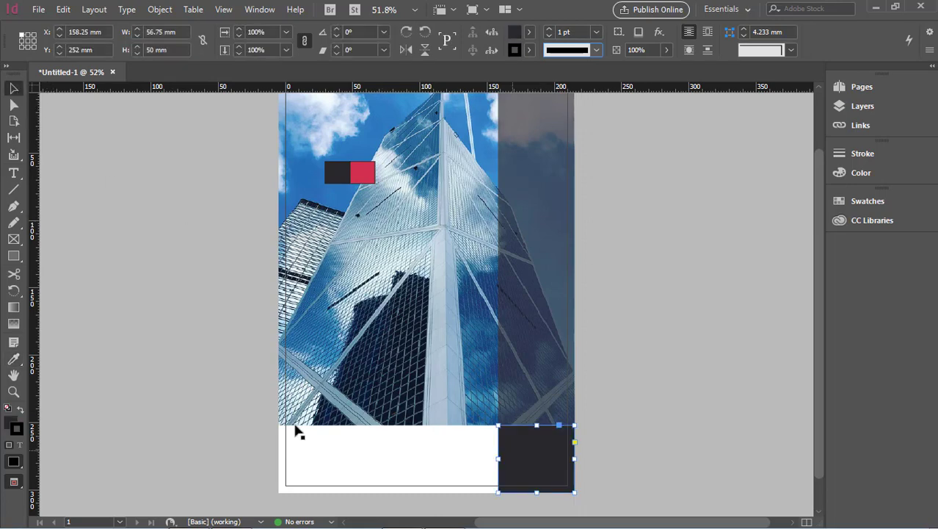
pyautogui.click(21, 410)
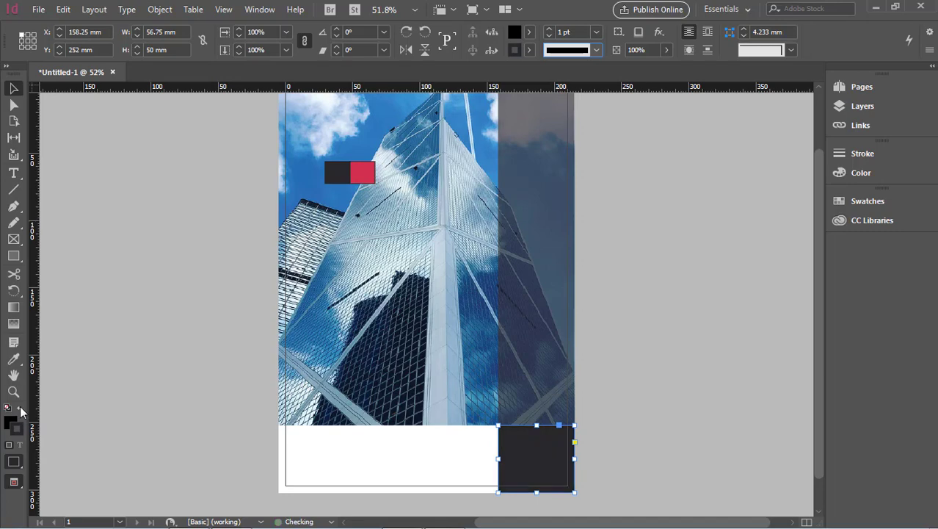
pyautogui.click(101, 406)
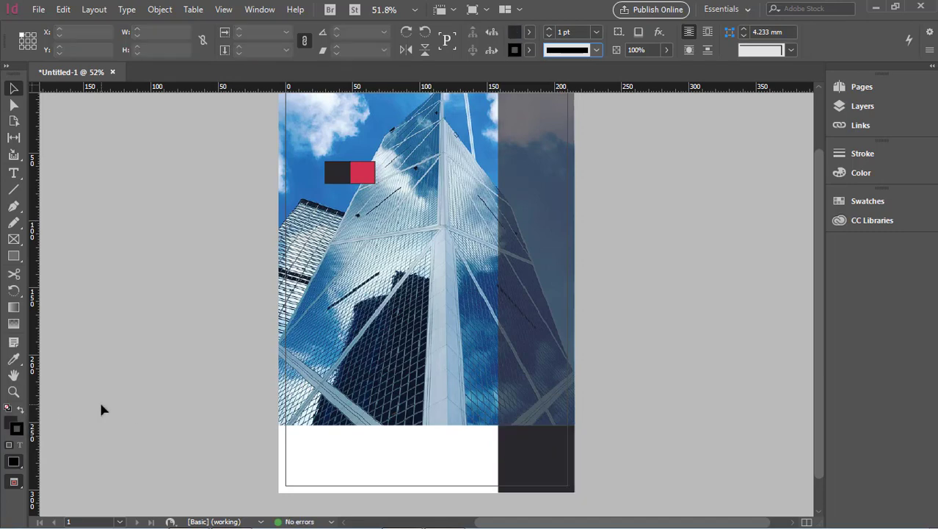
# Step: Remove the stroke from the dark rectangle at the page's bottom right corner
pyautogui.click(526, 480)
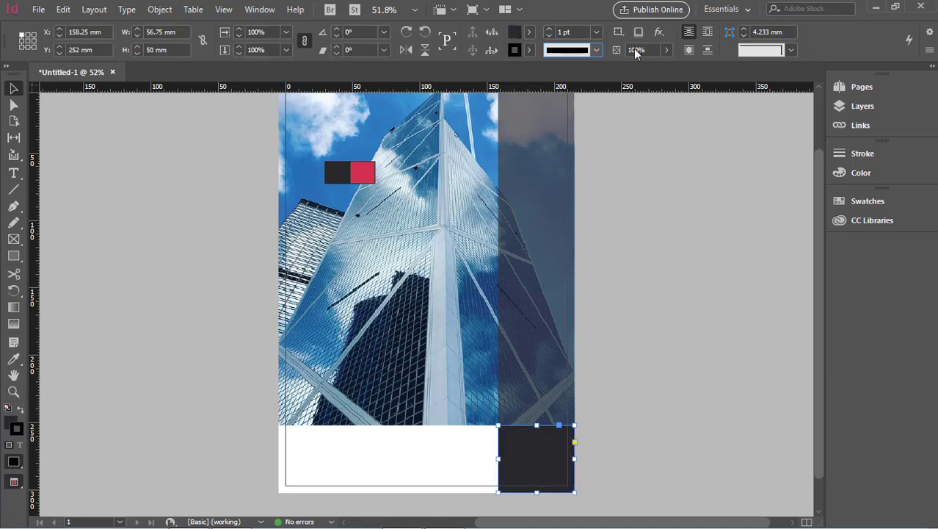
pyautogui.click(528, 52)
pyautogui.click(407, 93)
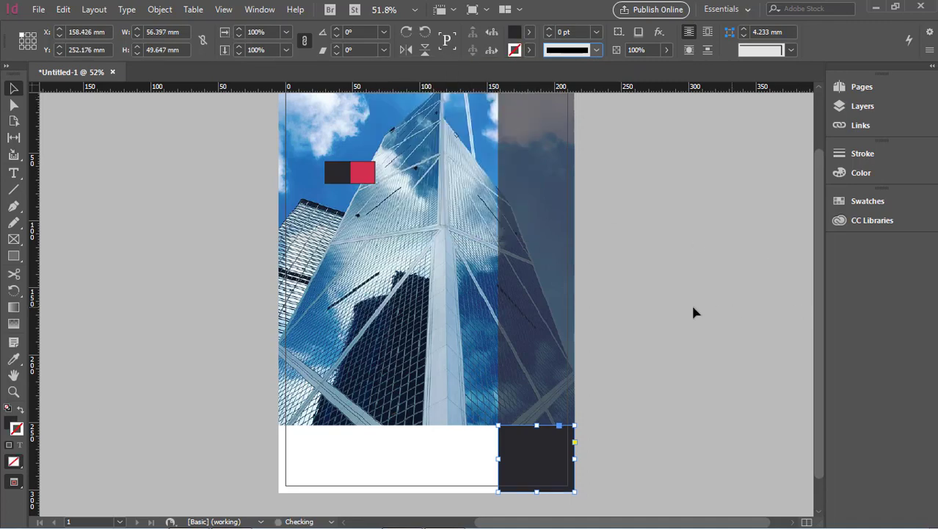
pyautogui.click(662, 310)
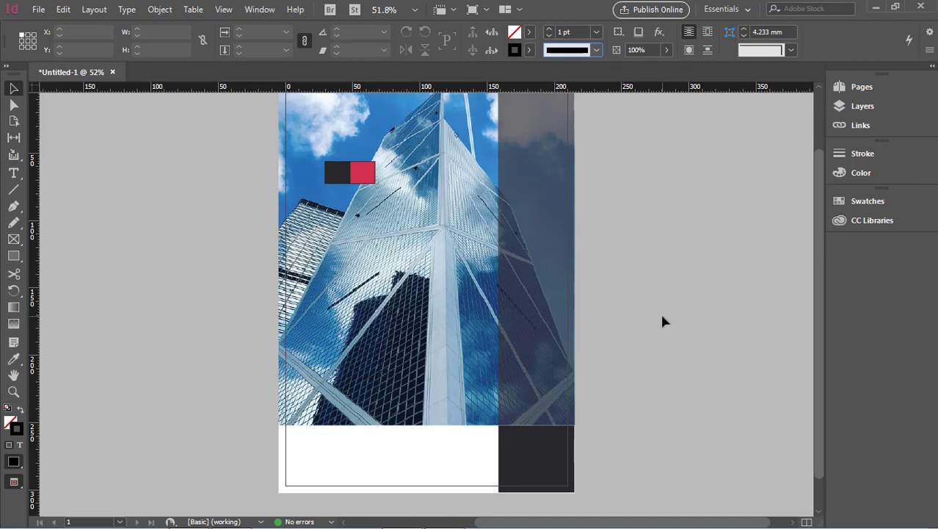
# Step: Draw a thin bar about 220 × 4 mm along the photo's lower edge and fill it with the red sample colour
pyautogui.click(13, 255)
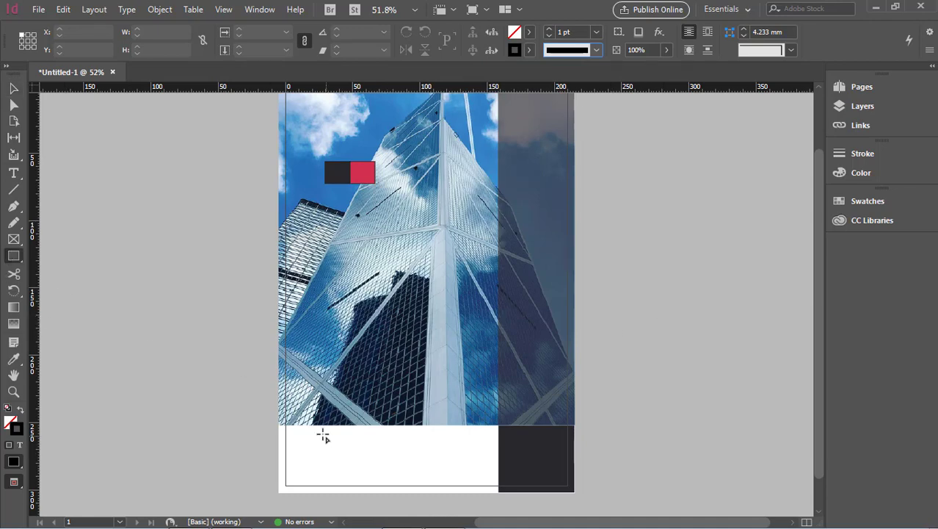
pyautogui.moveTo(279, 425); pyautogui.dragTo(577, 432)
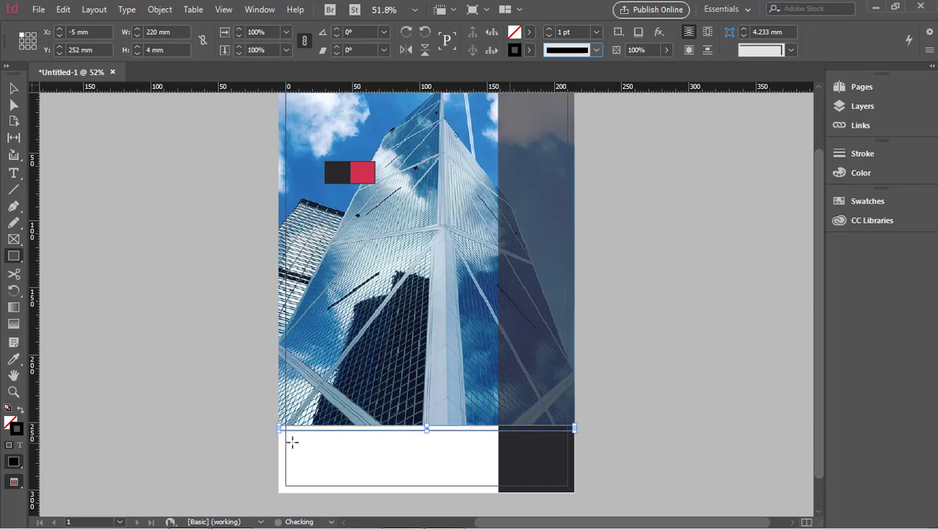
pyautogui.click(13, 358)
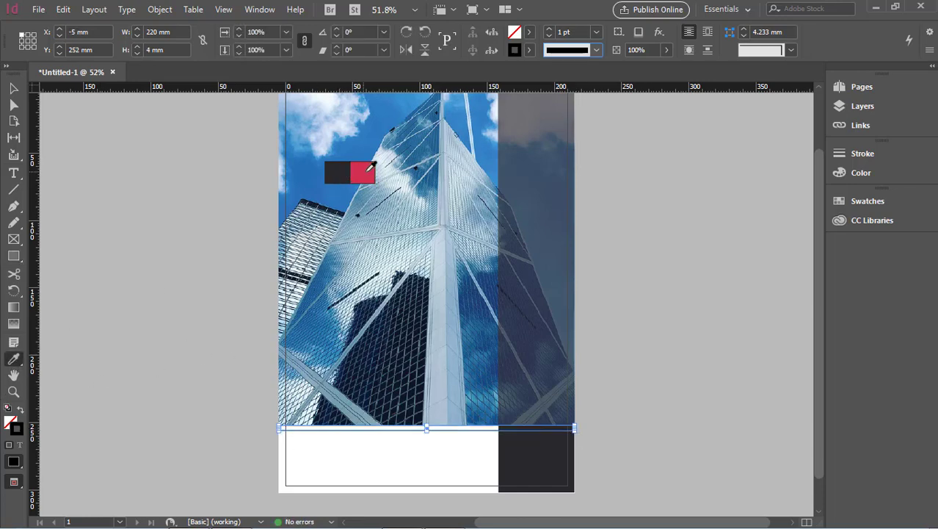
pyautogui.click(367, 171)
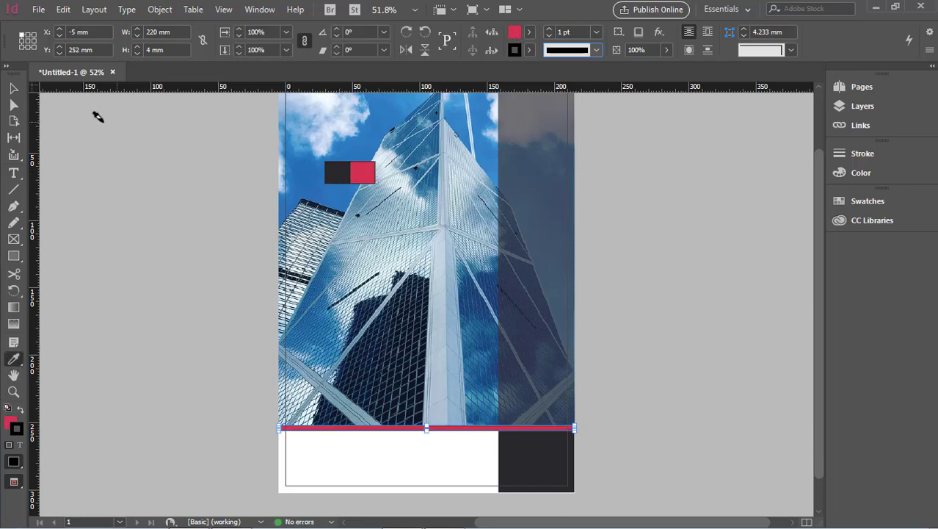
pyautogui.click(13, 89)
pyautogui.click(56, 153)
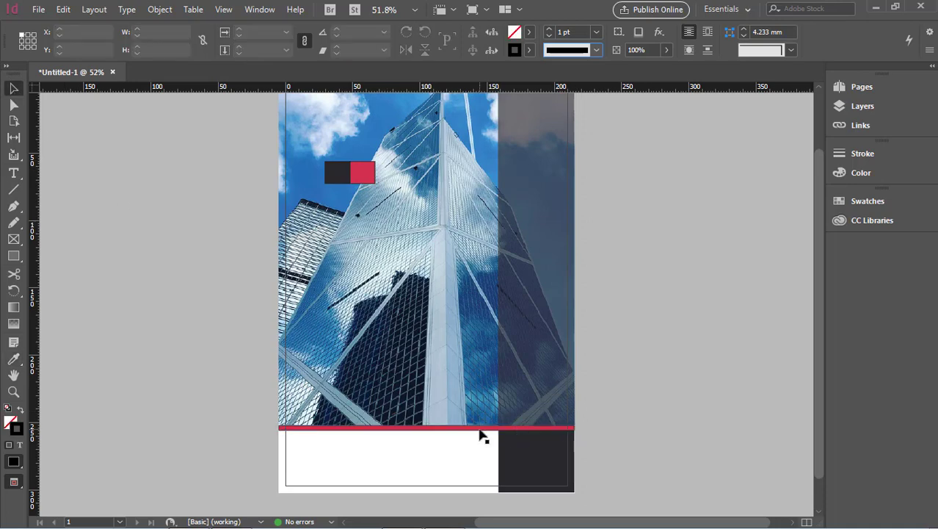
# Step: Remove the strokes from the red and the dark colour sample squares
pyautogui.click(365, 172)
pyautogui.click(528, 50)
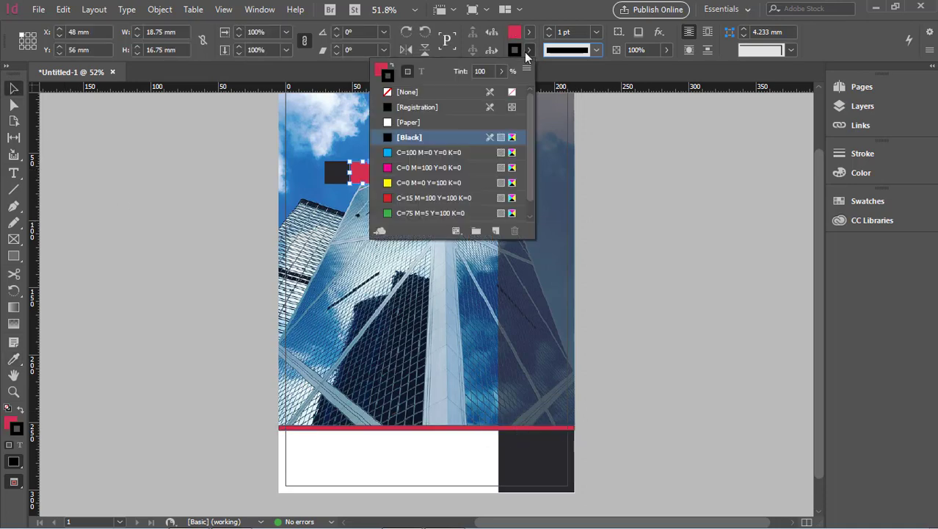
pyautogui.click(420, 91)
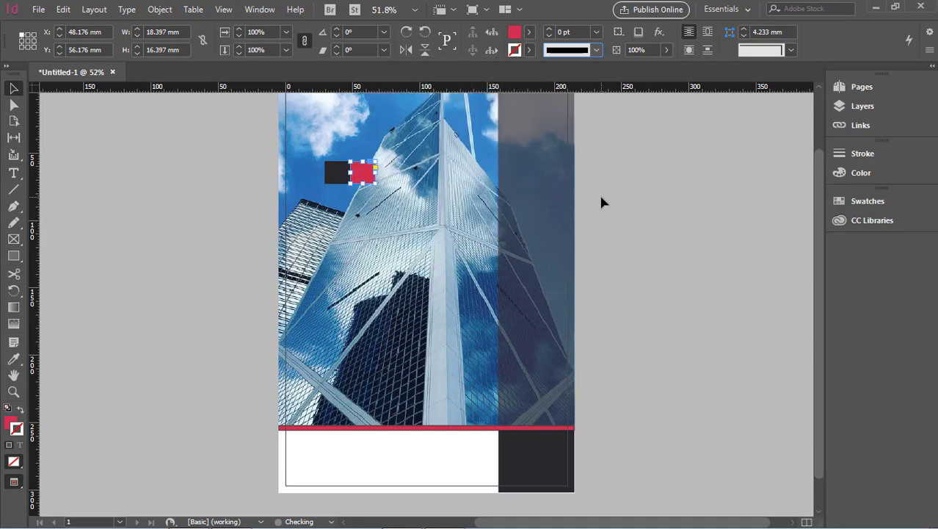
pyautogui.click(600, 192)
pyautogui.click(342, 176)
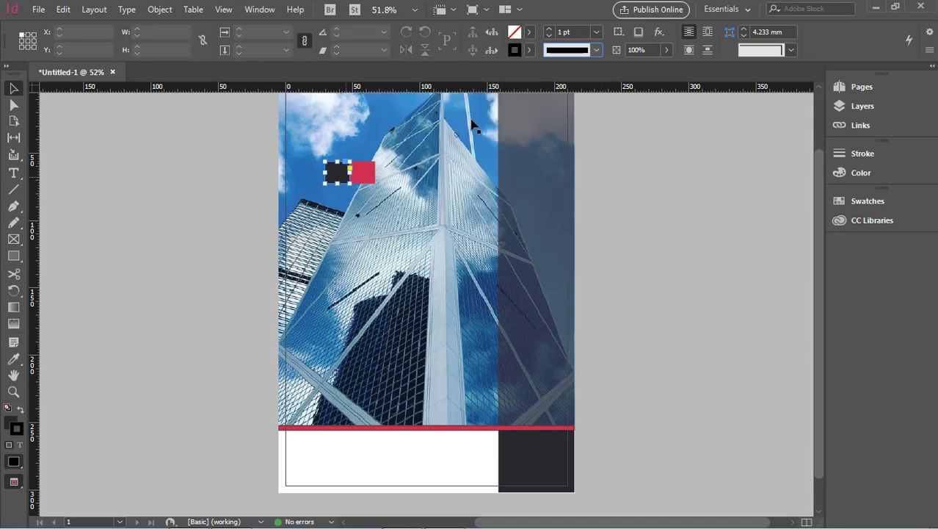
pyautogui.click(528, 50)
pyautogui.click(415, 92)
pyautogui.click(643, 188)
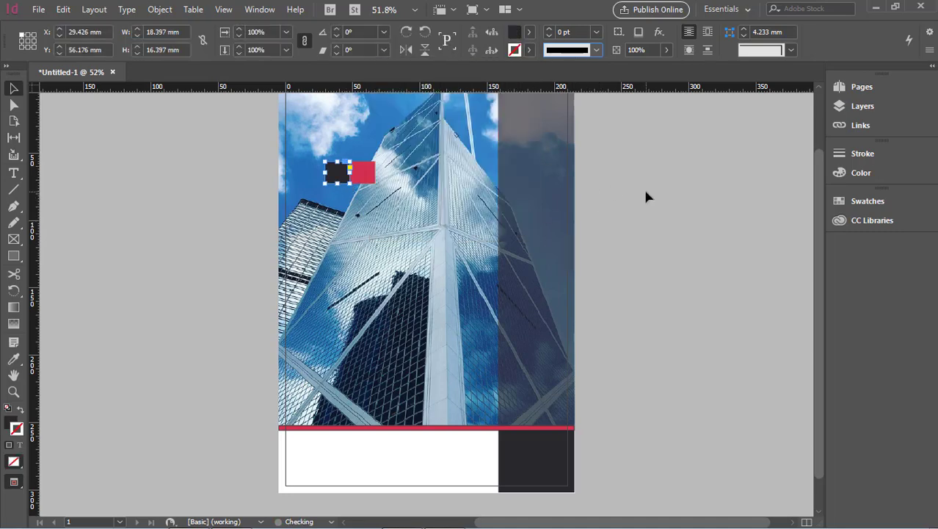
# Step: Copy the red sample square's strokeless appearance onto the thin red bar with the Eyedropper tool
pyautogui.click(321, 428)
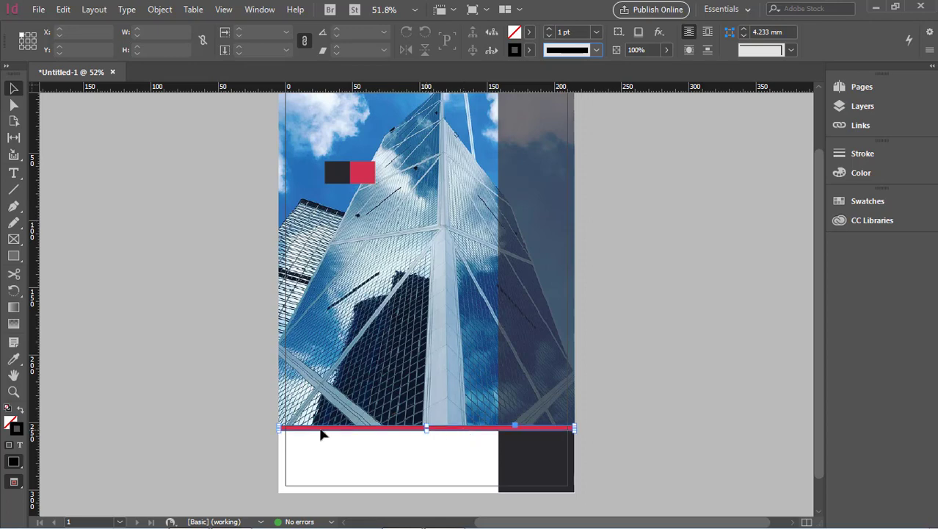
pyautogui.click(13, 359)
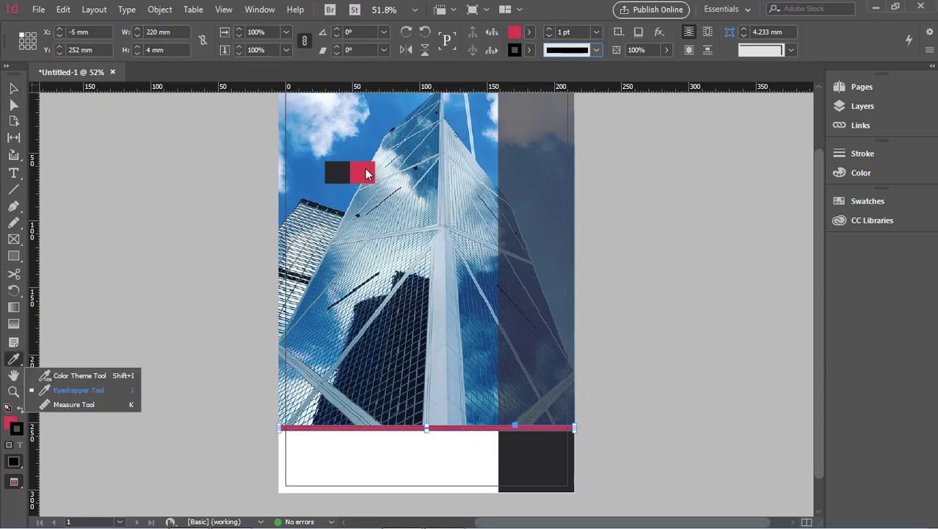
pyautogui.click(90, 391)
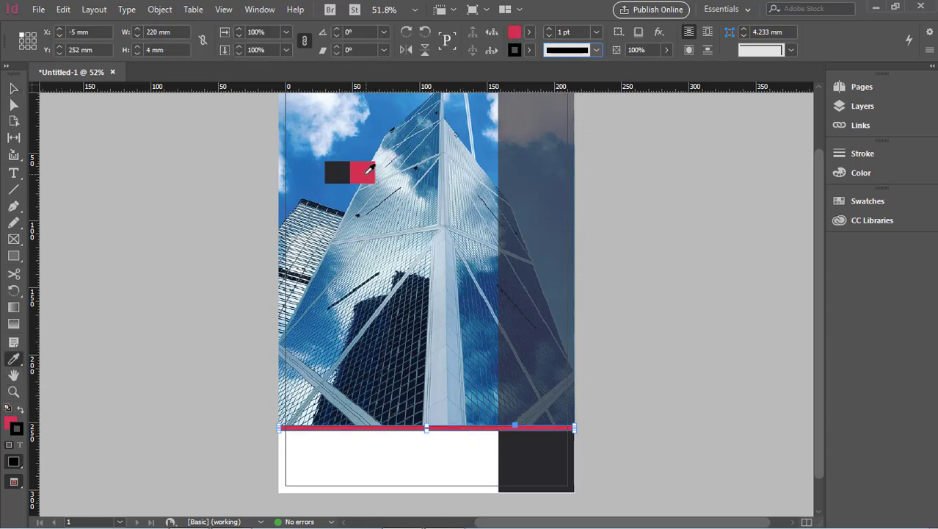
pyautogui.click(367, 172)
pyautogui.press('v')
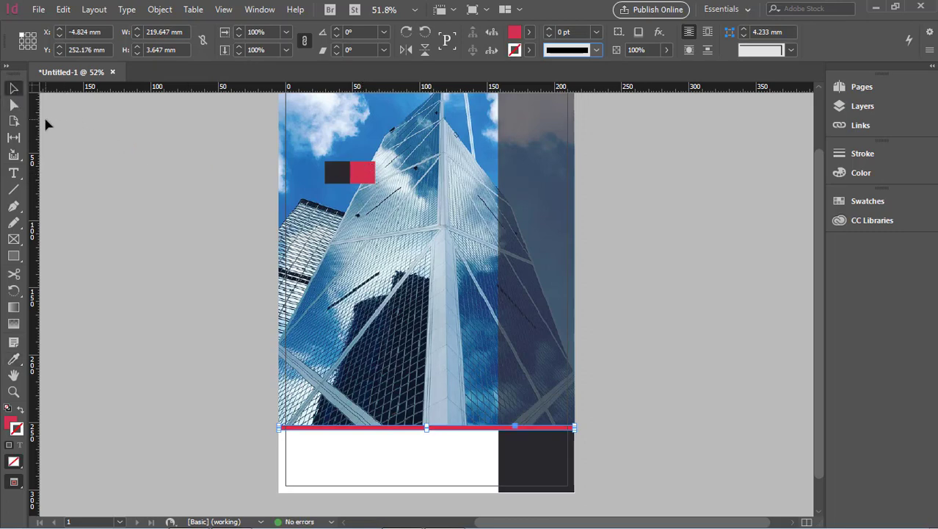
# Step: Set the height of the thin red bar below the photo to 4 mm
pyautogui.click(45, 125)
pyautogui.click(429, 427)
pyautogui.moveTo(428, 422); pyautogui.dragTo(429, 418)
pyautogui.click(610, 370)
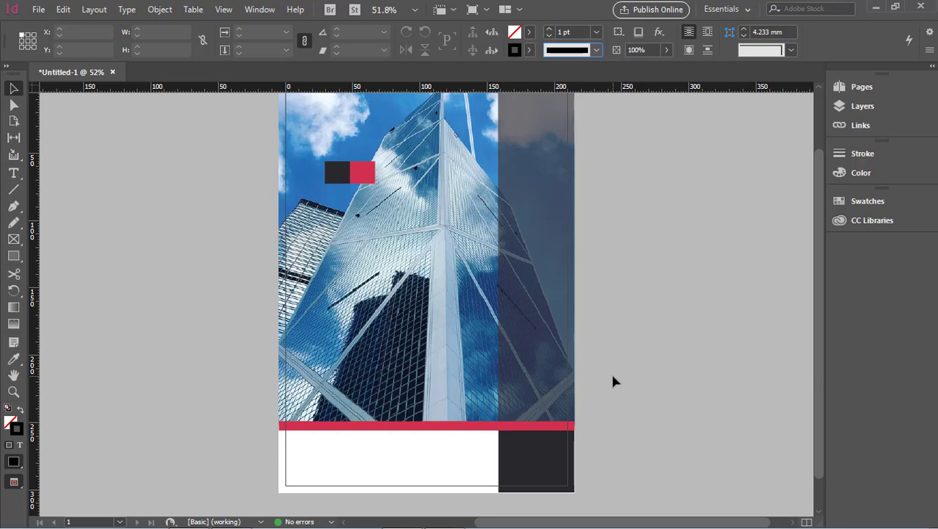
pyautogui.click(431, 427)
pyautogui.moveTo(427, 423); pyautogui.dragTo(427, 424)
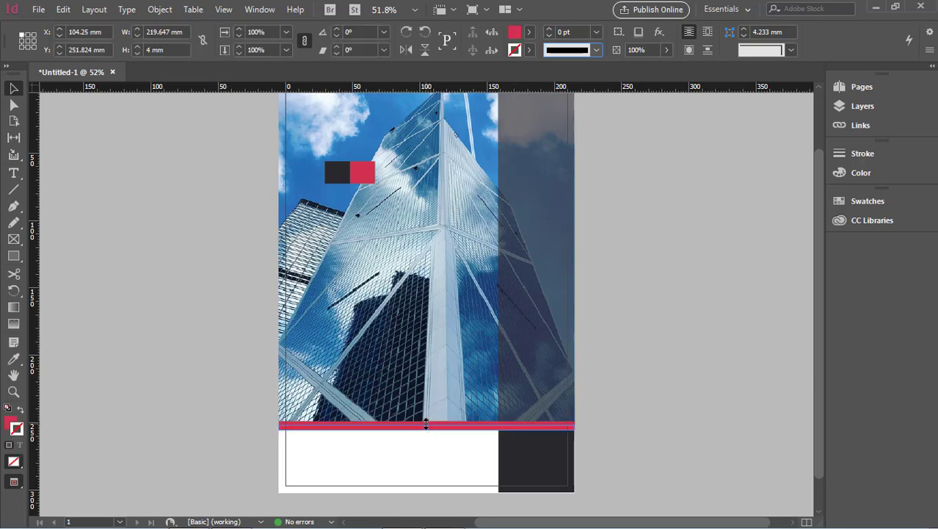
pyautogui.click(646, 383)
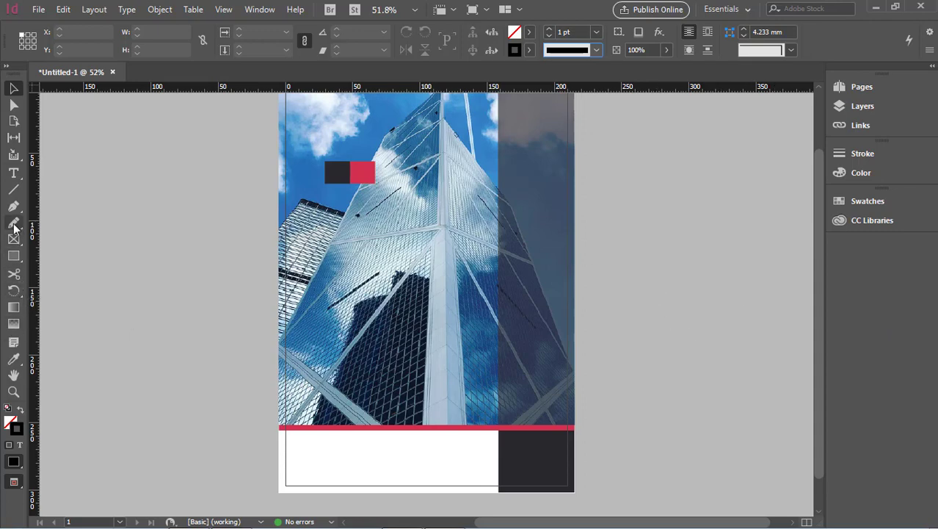
# Step: Raise the lower edge of the building photo's frame, shortening the frame to about 251 mm
pyautogui.click(459, 374)
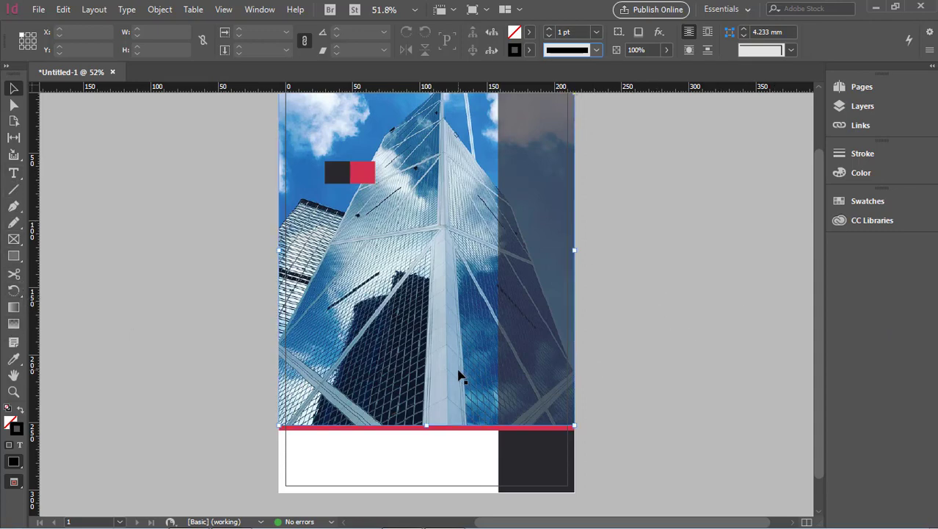
pyautogui.moveTo(427, 423); pyautogui.dragTo(434, 414)
pyautogui.click(530, 433)
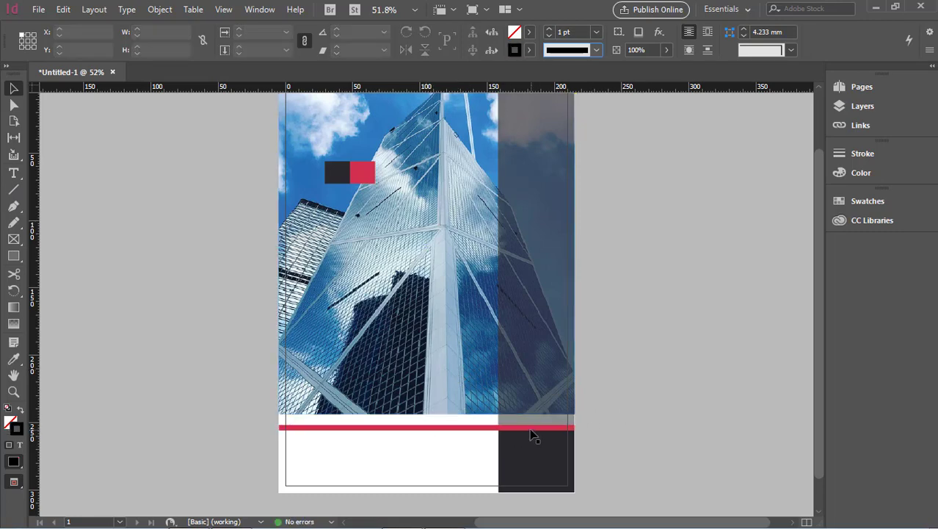
# Step: Move the red bar up against the photo's lower edge, to about Y 243.4 mm
pyautogui.click(531, 430)
pyautogui.hotkey('shift', 'Up')
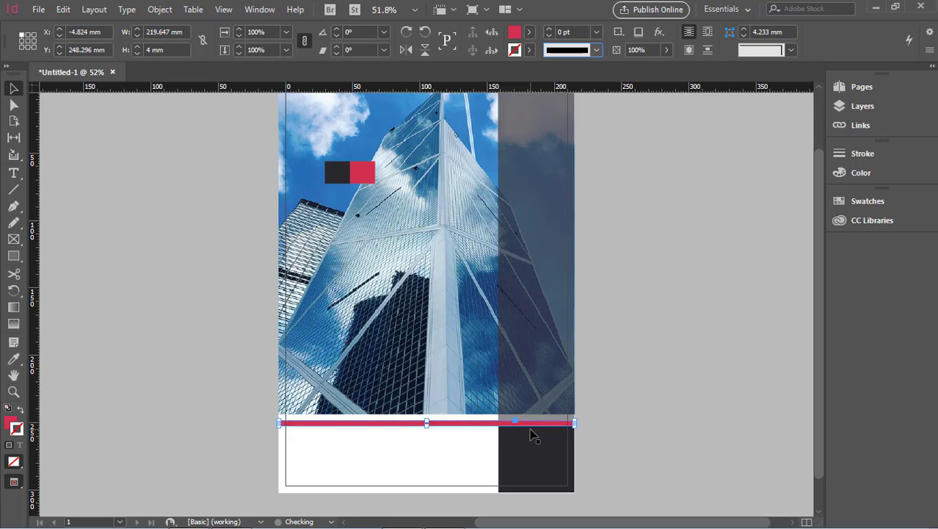
pyautogui.hotkey('shift', 'Up')
pyautogui.press('Up')
pyautogui.press('Up')
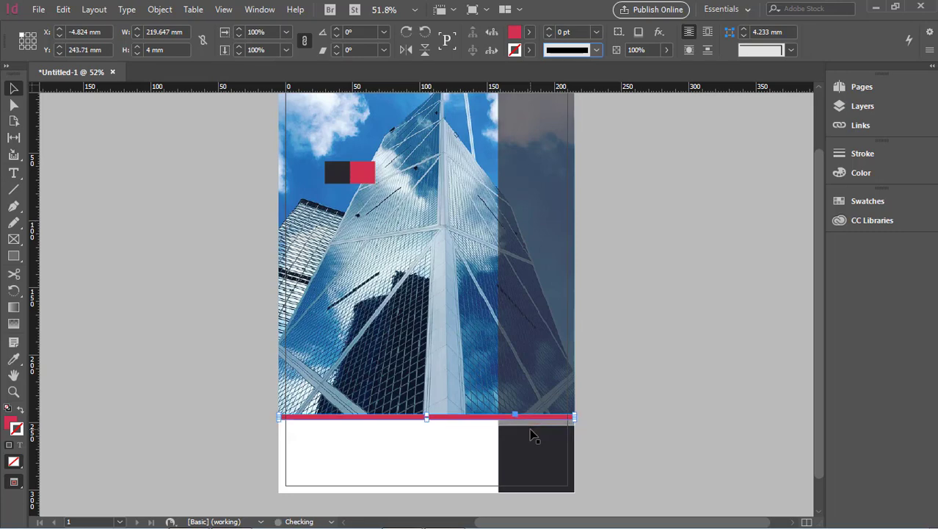
pyautogui.press('Up')
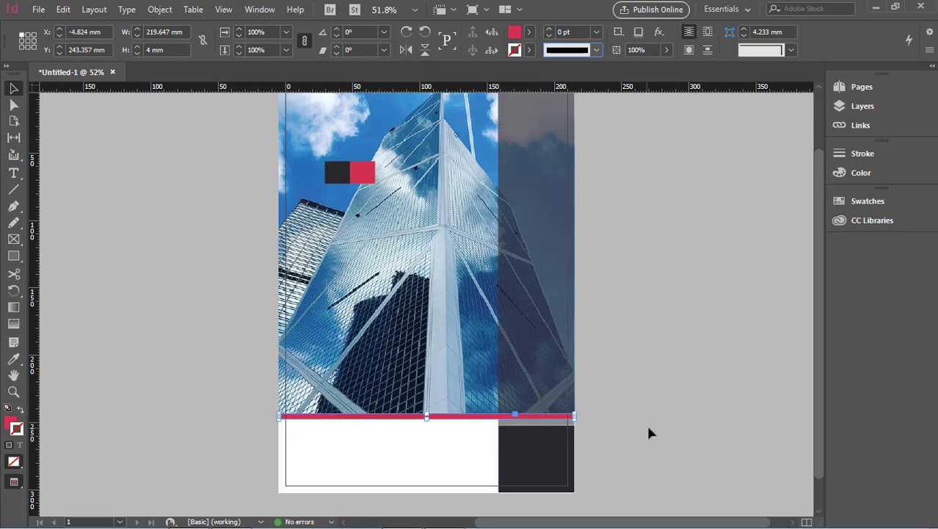
# Step: Extend the top edge of the dark footer block up to the red bar
pyautogui.click(537, 412)
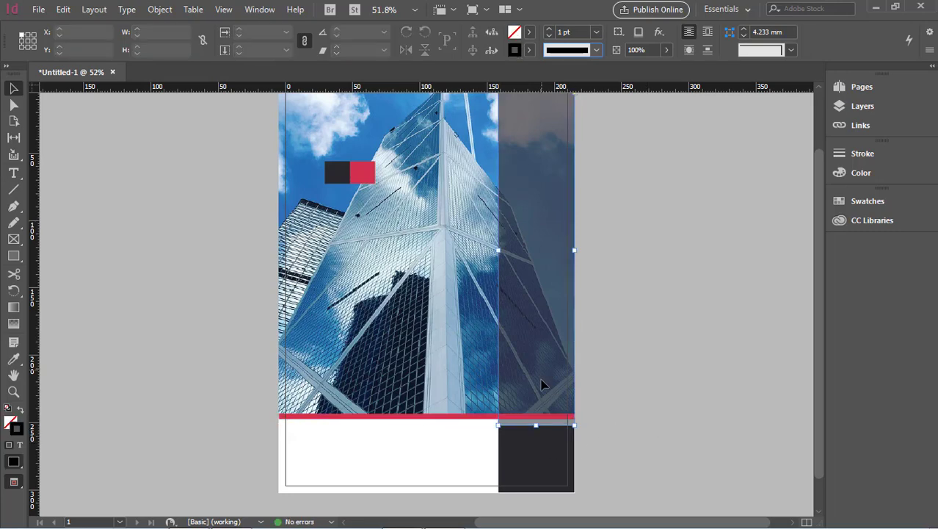
pyautogui.click(677, 419)
pyautogui.click(555, 462)
pyautogui.moveTo(537, 425); pyautogui.dragTo(538, 419)
pyautogui.click(646, 432)
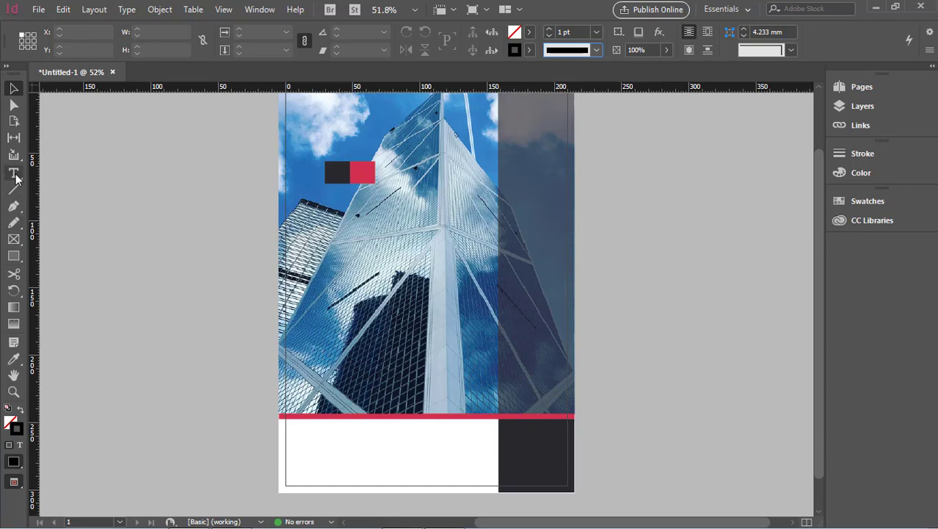
# Step: Create a text frame over the photo below the colour samples and enter COMPANY NAME
pyautogui.scroll(2, 358, 322)
pyautogui.press('t')
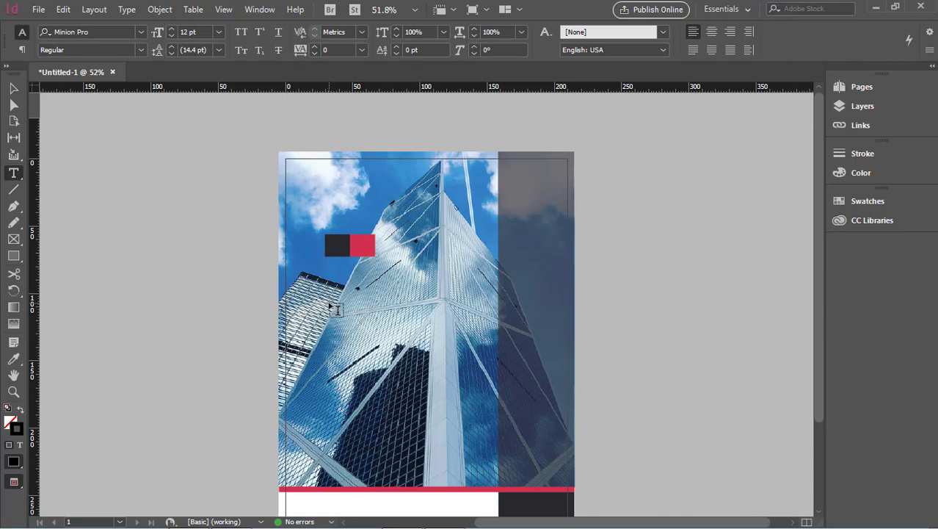
pyautogui.moveTo(335, 307); pyautogui.dragTo(388, 311)
pyautogui.moveTo(329, 288); pyautogui.dragTo(402, 305)
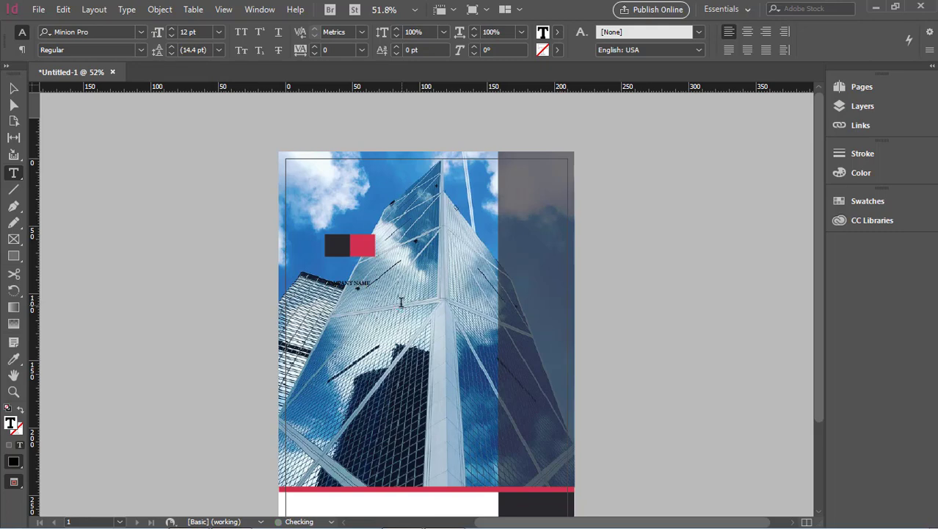
# Step: Colour the COMPANY NAME text [Paper] and set its font to Roboto Bold
pyautogui.moveTo(387, 282); pyautogui.dragTo(308, 285)
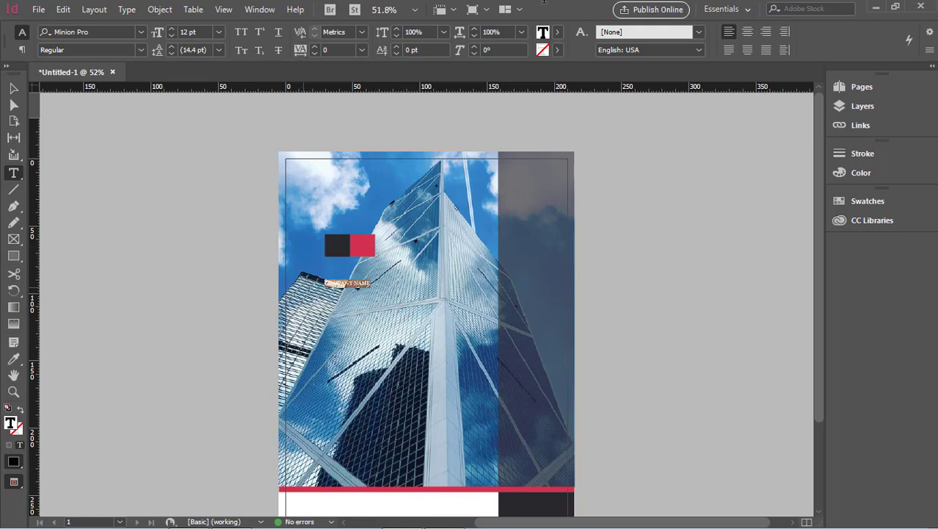
pyautogui.click(558, 33)
pyautogui.click(437, 105)
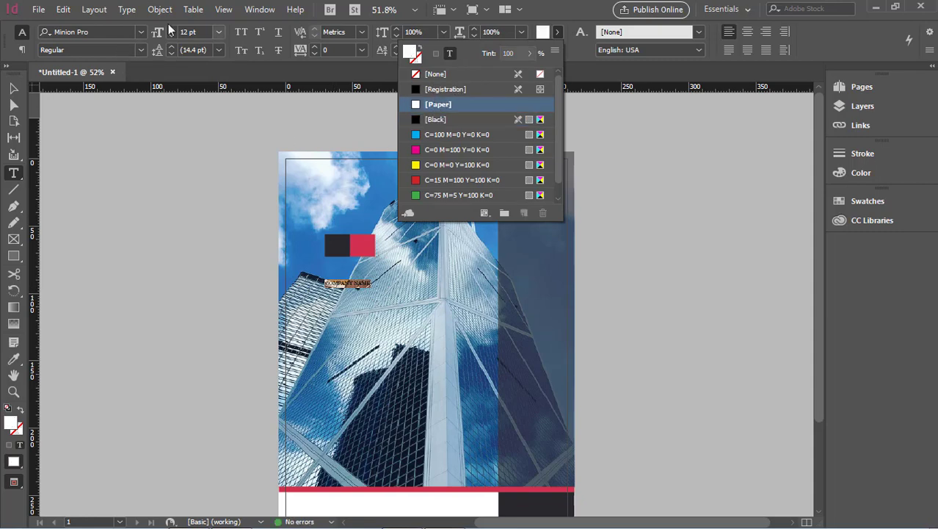
pyautogui.click(129, 33)
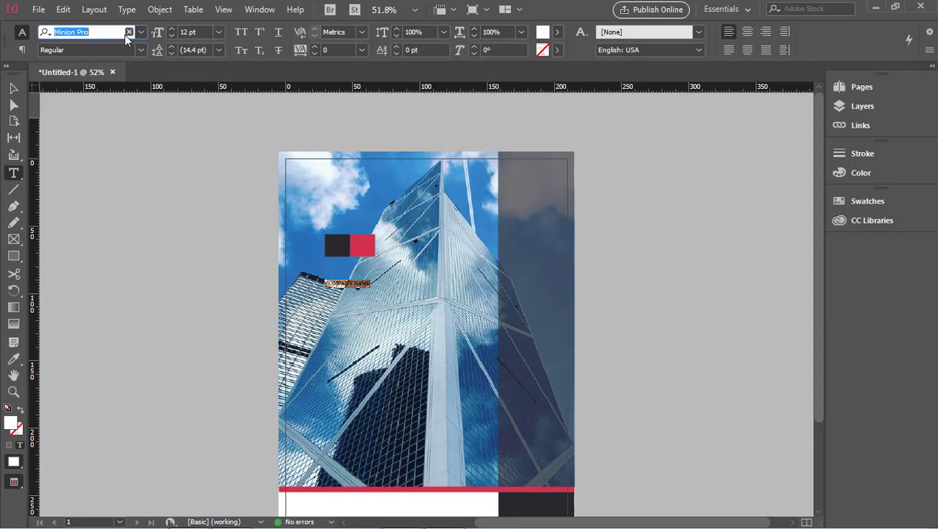
pyautogui.write('rob')
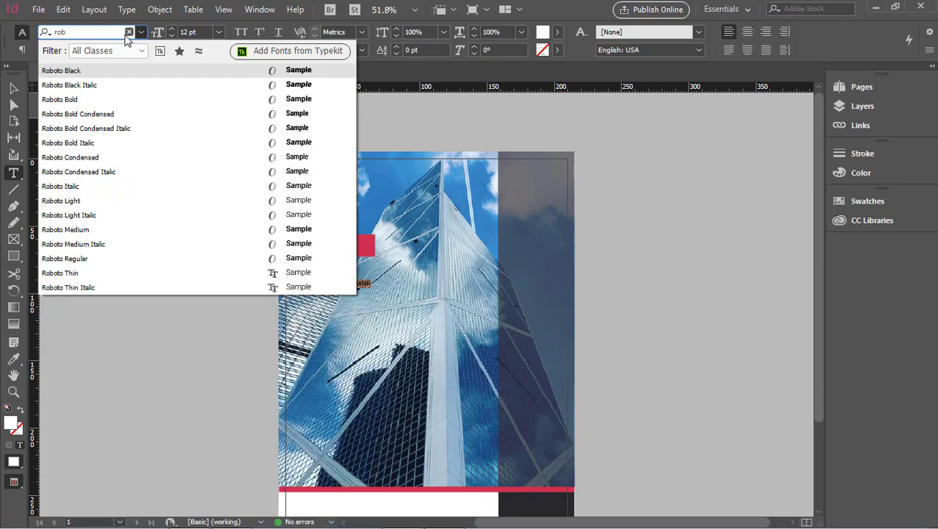
pyautogui.click(103, 99)
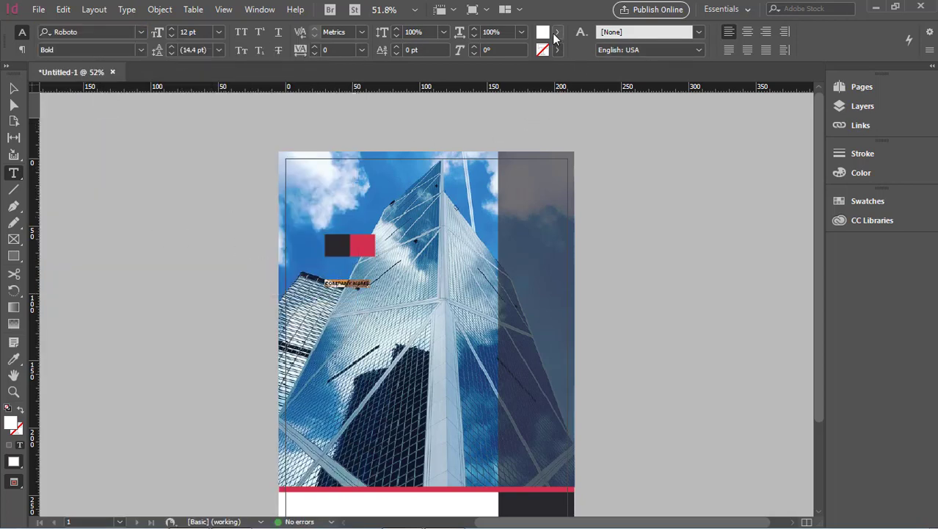
# Step: Set the COMPANY NAME text size to 30 pt
pyautogui.click(189, 31)
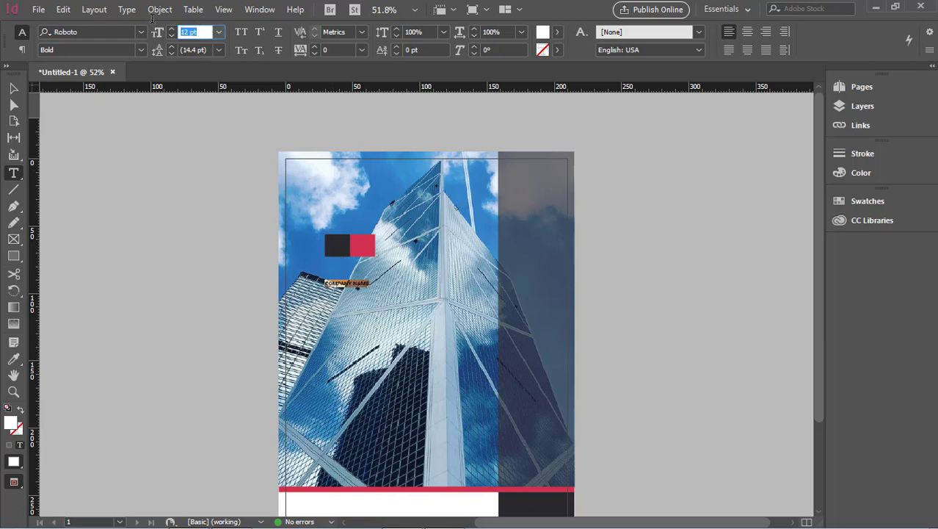
pyautogui.press('Up')
pyautogui.press('Up')
pyautogui.press('Up')
pyautogui.press('Up')
pyautogui.press('Up')
pyautogui.press('Up')
pyautogui.press('Up')
pyautogui.press('Up')
pyautogui.press('Up')
pyautogui.press('Up')
pyautogui.press('Up')
pyautogui.press('Up')
pyautogui.press('Up')
pyautogui.press('Up')
pyautogui.press('Up')
pyautogui.press('Up')
pyautogui.press('Up')
pyautogui.press('Up')
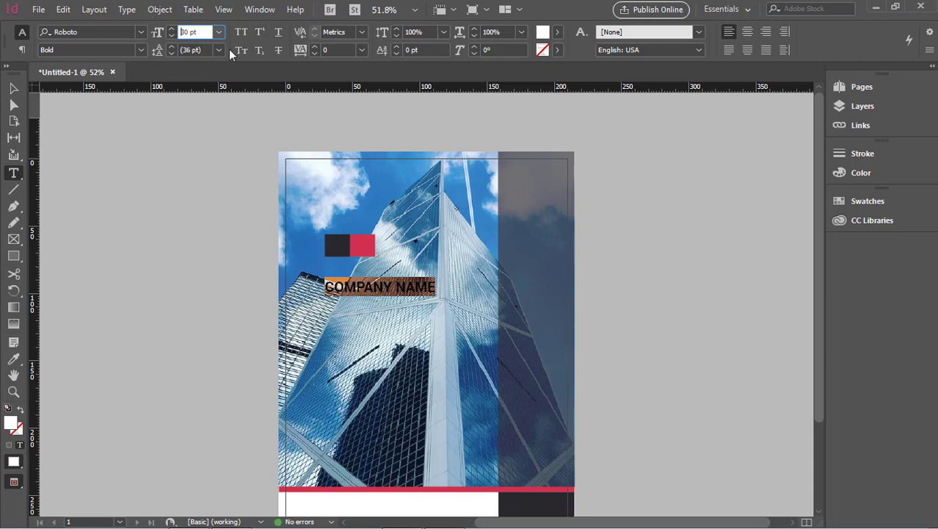
# Step: Move the COMPANY NAME text frame to the page's upper left corner, just inside the margins
pyautogui.click(15, 89)
pyautogui.moveTo(404, 292); pyautogui.dragTo(385, 180)
pyautogui.click(637, 255)
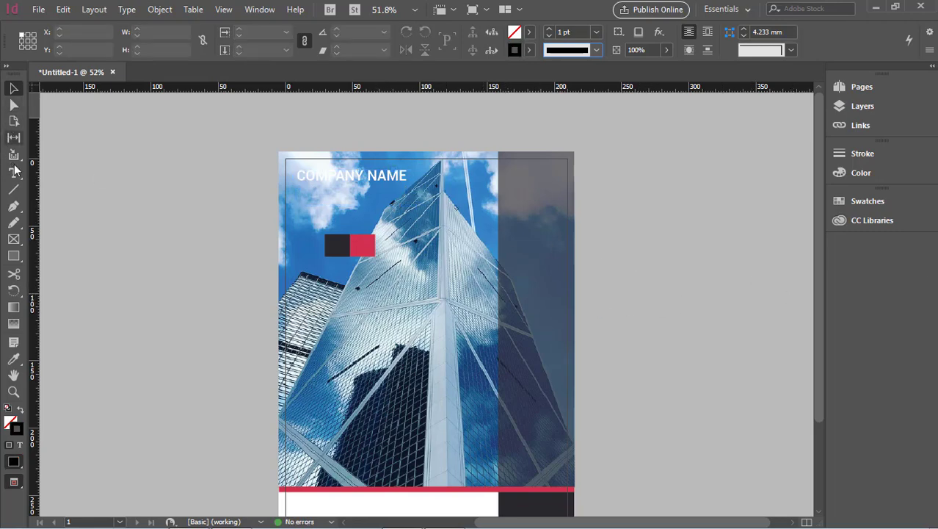
# Step: Draw a rectangle about 220 × 249 mm over the whole photo and copy the dark footer block's appearance onto it with the Eyedropper tool
pyautogui.click(14, 256)
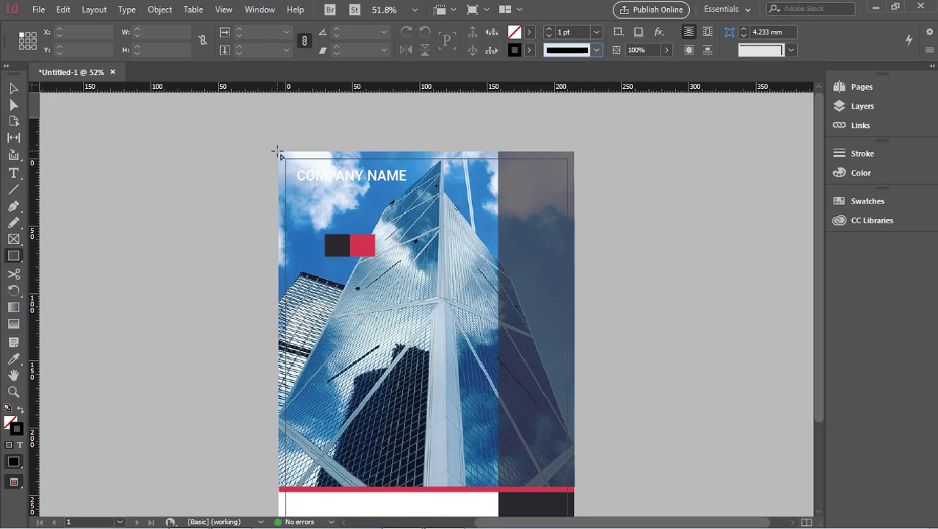
pyautogui.moveTo(280, 152); pyautogui.dragTo(576, 488)
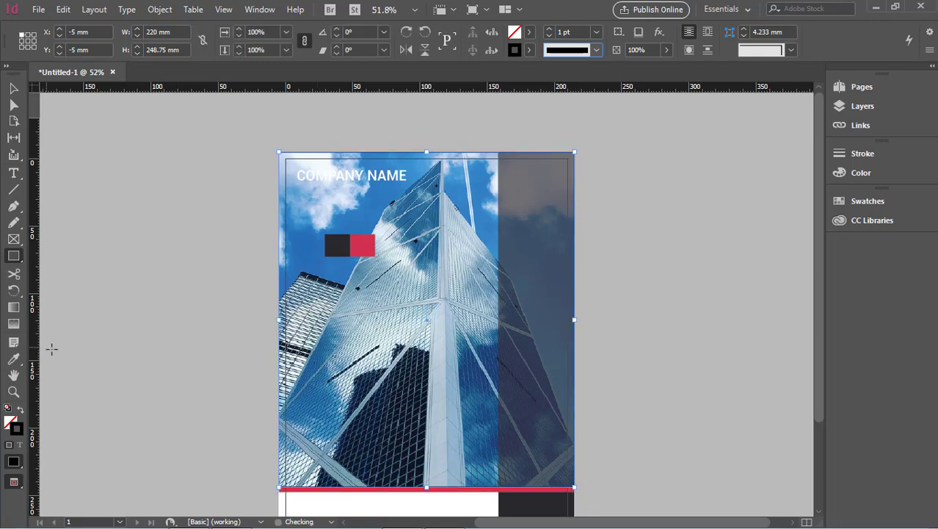
pyautogui.click(14, 359)
pyautogui.click(529, 505)
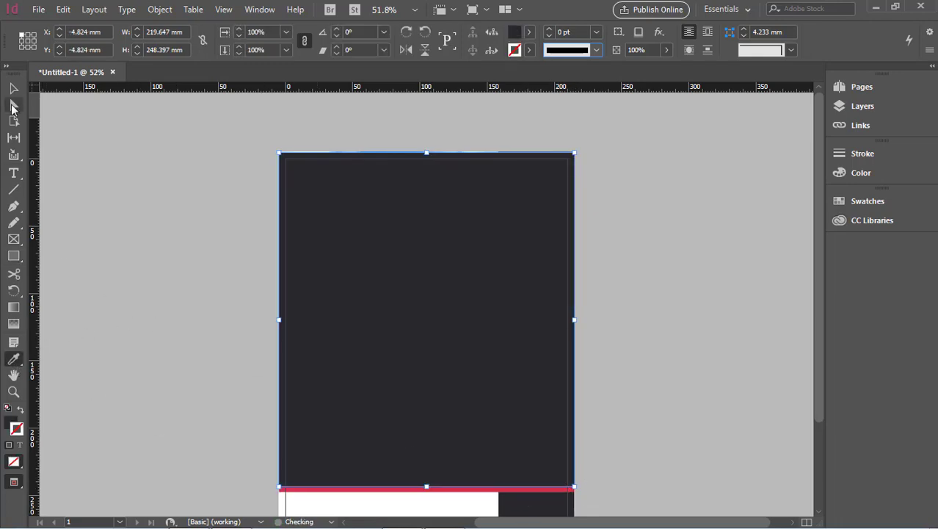
pyautogui.click(13, 89)
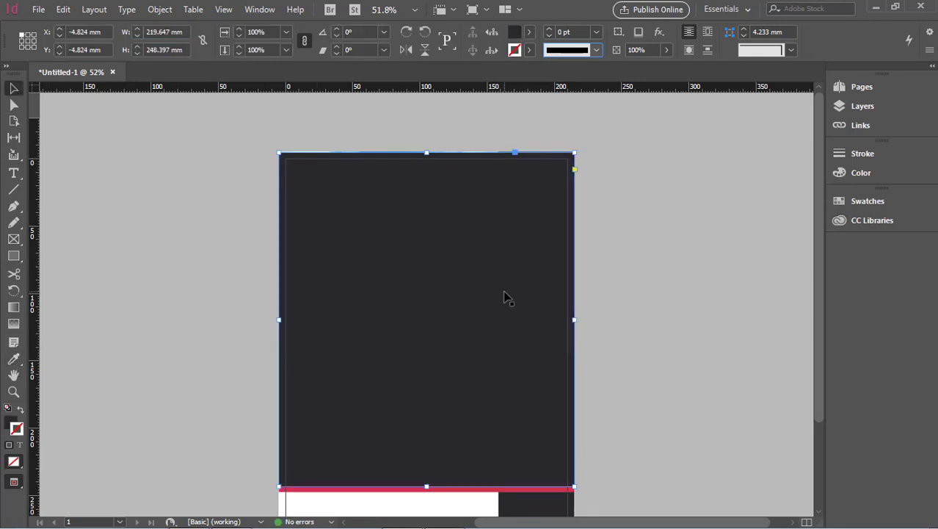
# Step: Send the large dark rectangle to the back, and send the building photo behind it
pyautogui.hotkey('ctrl', 'shift', '[')
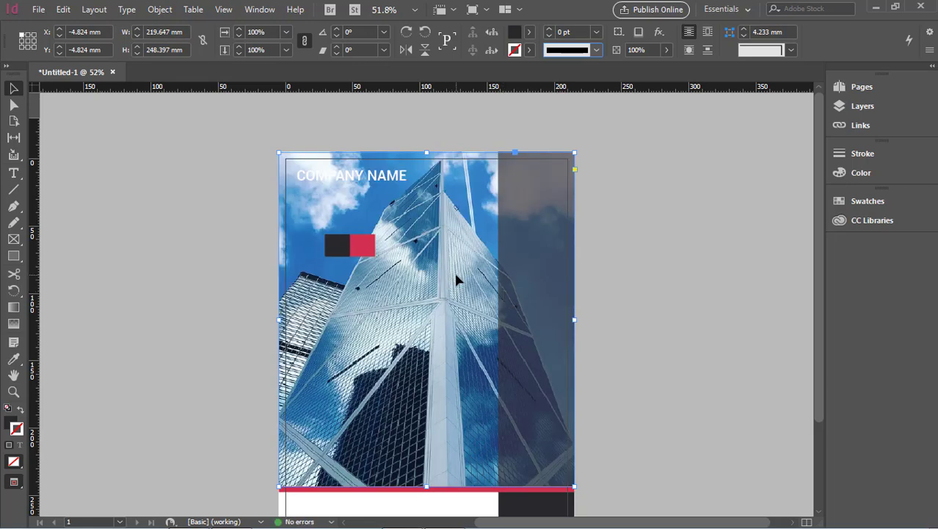
pyautogui.click(662, 278)
pyautogui.click(413, 273)
pyautogui.hotkey('ctrl', 'shift', '[')
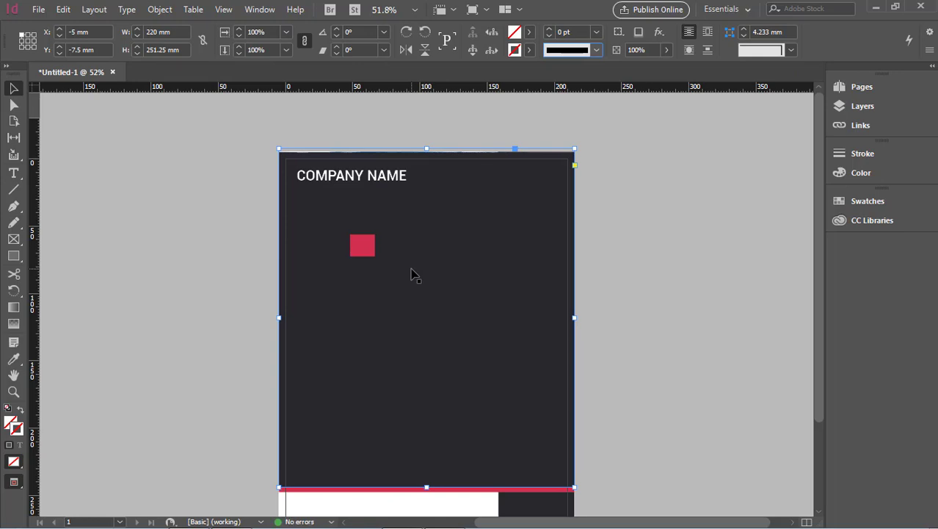
# Step: Set the opacity of the large dark rectangle over the photo to 14%
pyautogui.click(448, 275)
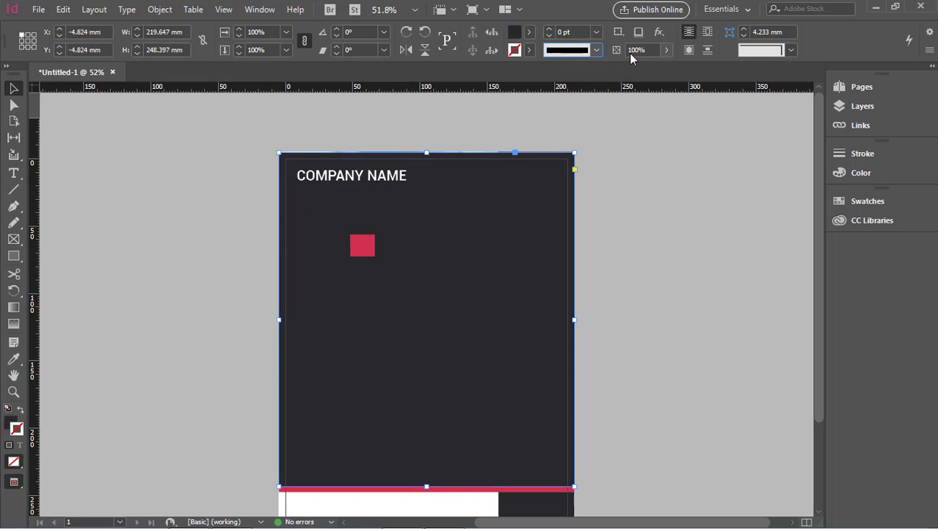
pyautogui.click(668, 51)
pyautogui.moveTo(670, 67); pyautogui.dragTo(605, 74)
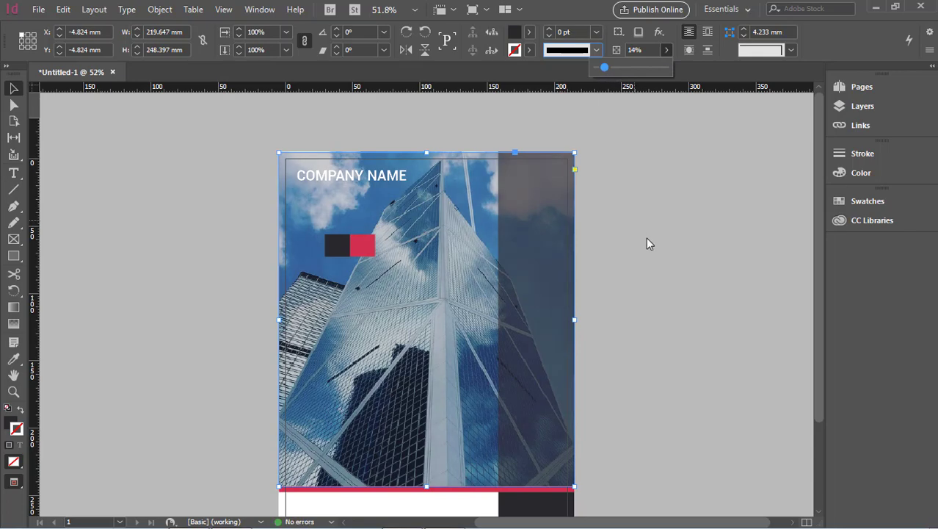
# Step: Shift the COMPANY NAME heading slightly down and to the right
pyautogui.moveTo(376, 184); pyautogui.dragTo(381, 188)
pyautogui.click(456, 174)
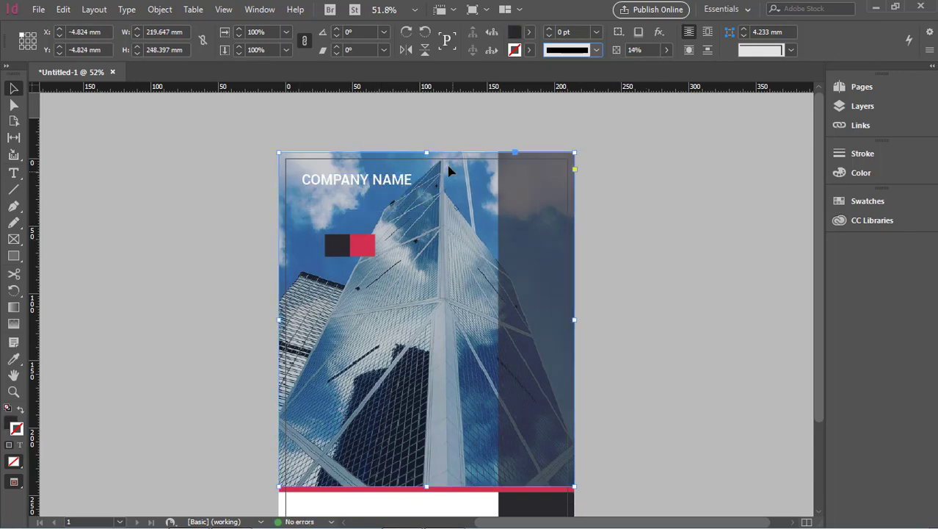
pyautogui.click(633, 187)
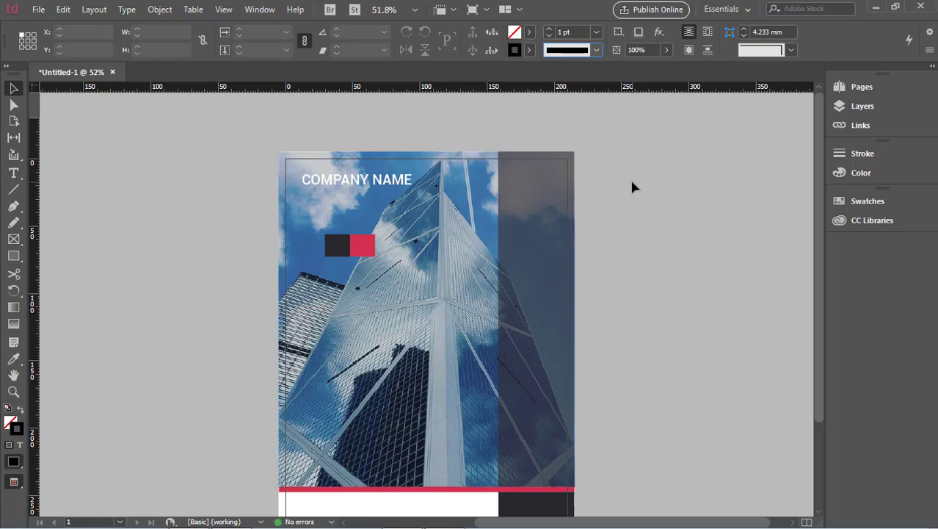
# Step: Copy the red sample square's appearance onto the translucent side strip with the Eyedropper tool
pyautogui.scroll(-2, 608, 208)
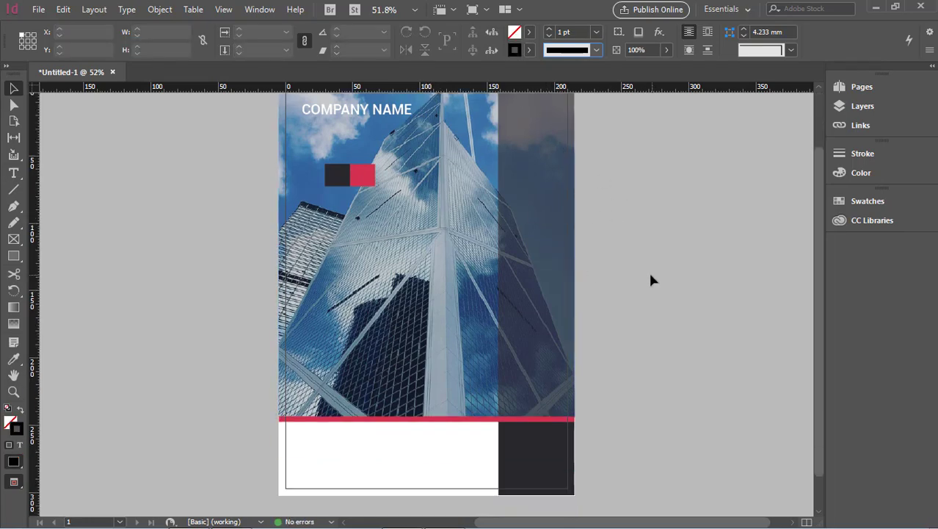
pyautogui.click(551, 233)
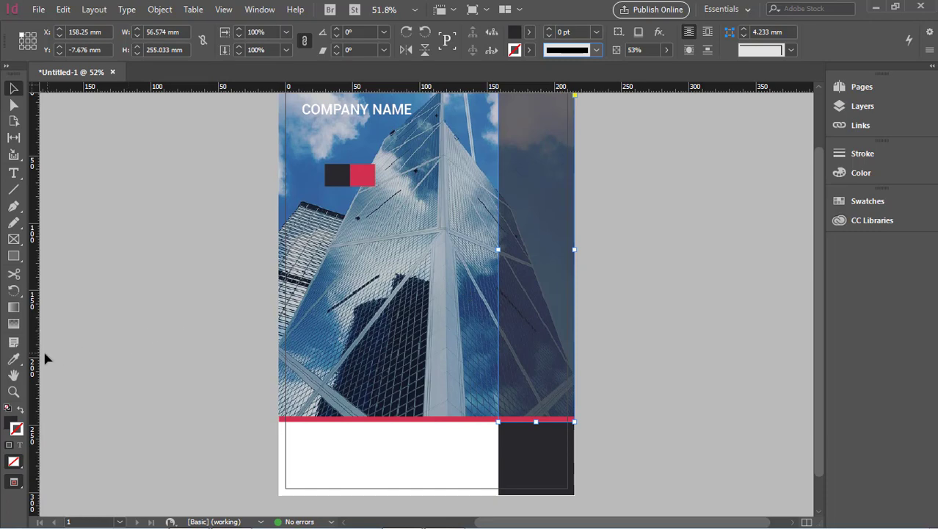
pyautogui.click(13, 359)
pyautogui.click(362, 179)
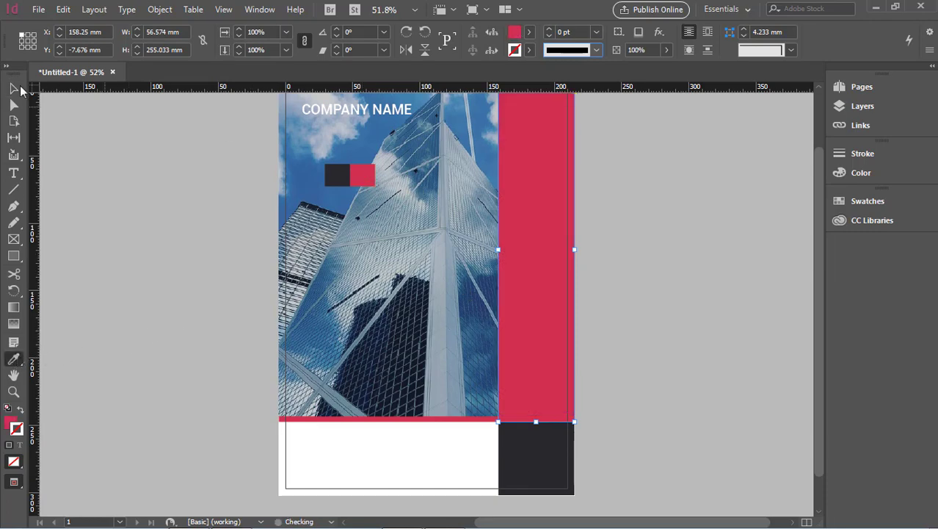
# Step: Set the red side strip's opacity to 63%
pyautogui.click(13, 89)
pyautogui.click(132, 151)
pyautogui.click(575, 160)
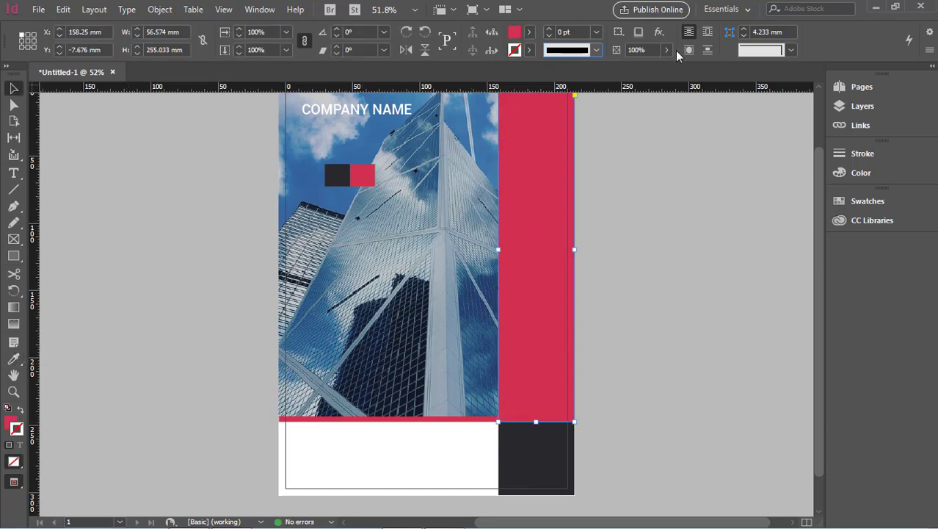
pyautogui.click(666, 50)
pyautogui.moveTo(666, 67); pyautogui.dragTo(639, 74)
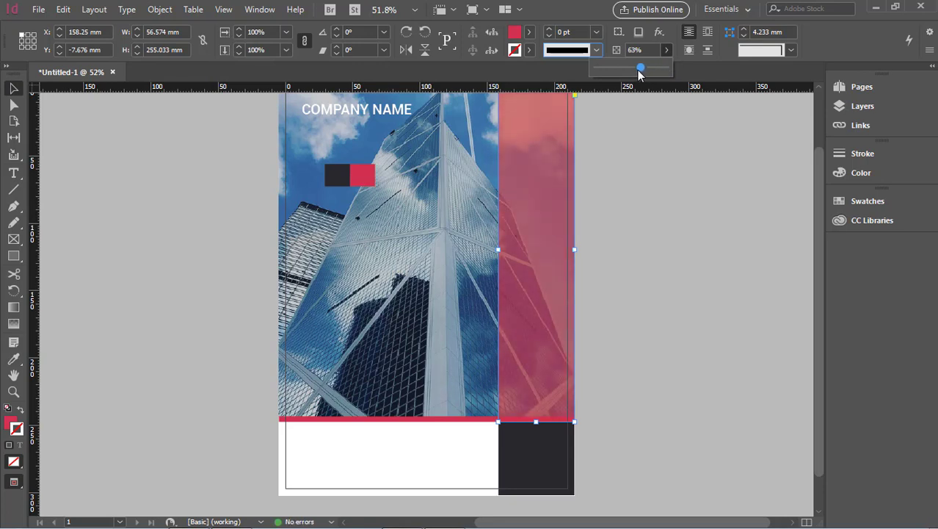
# Step: Set the opacity of the large dark rectangle over the building photo to 31%
pyautogui.click(384, 260)
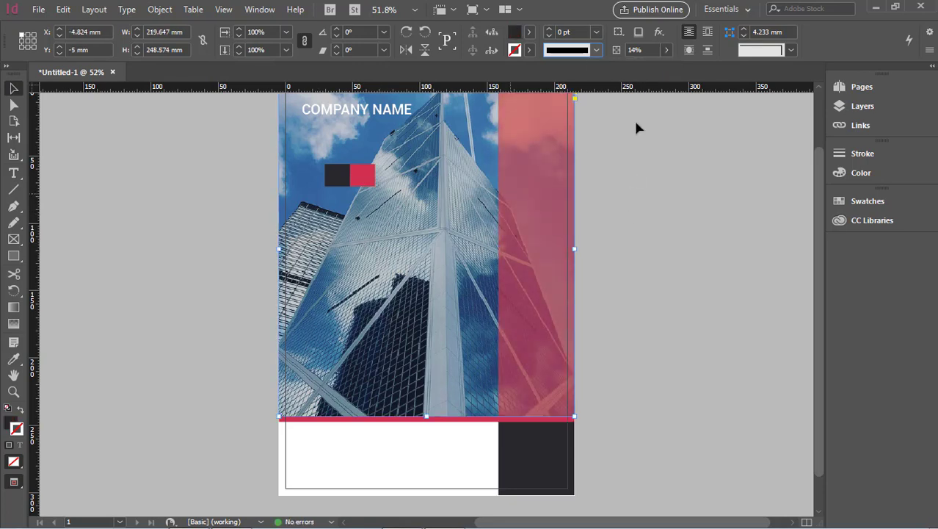
pyautogui.click(665, 50)
pyautogui.moveTo(607, 66); pyautogui.dragTo(620, 68)
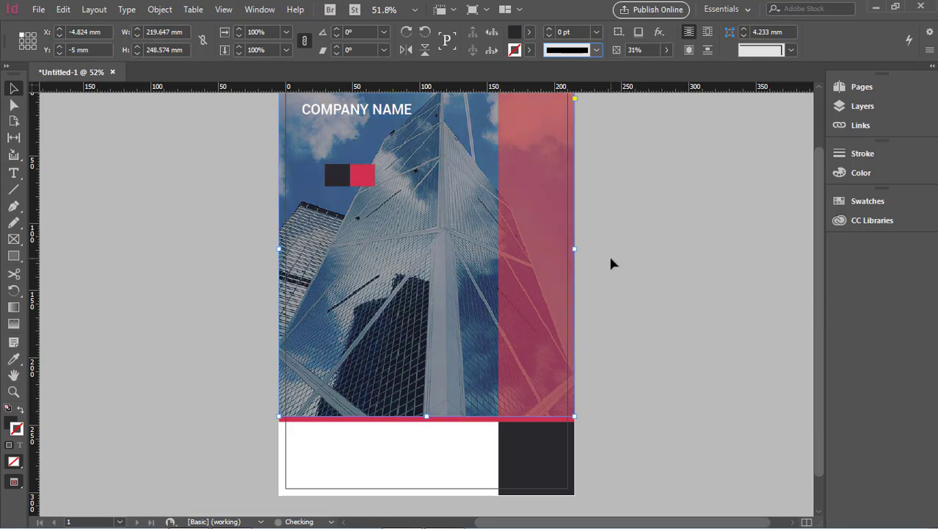
pyautogui.scroll(2, 609, 261)
pyautogui.click(386, 195)
pyautogui.click(600, 211)
pyautogui.scroll(-3, 604, 210)
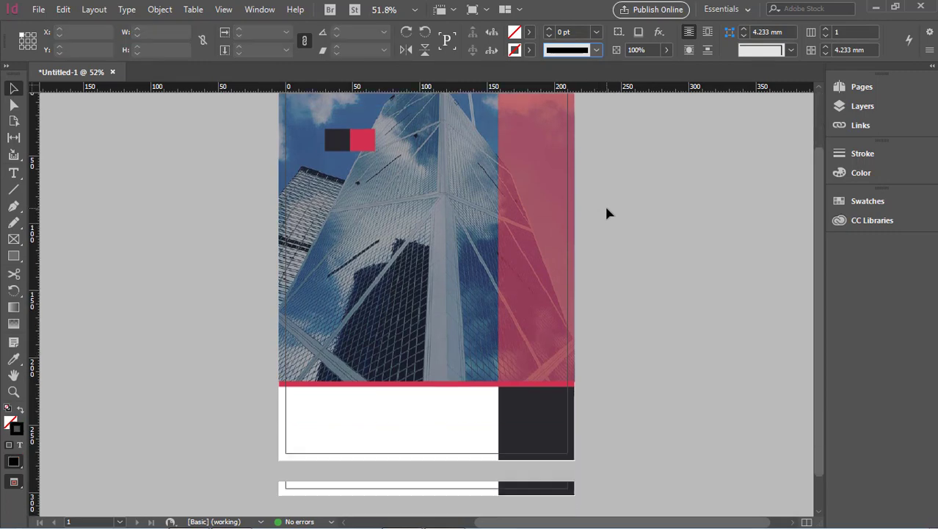
pyautogui.click(13, 174)
pyautogui.scroll(2, 305, 305)
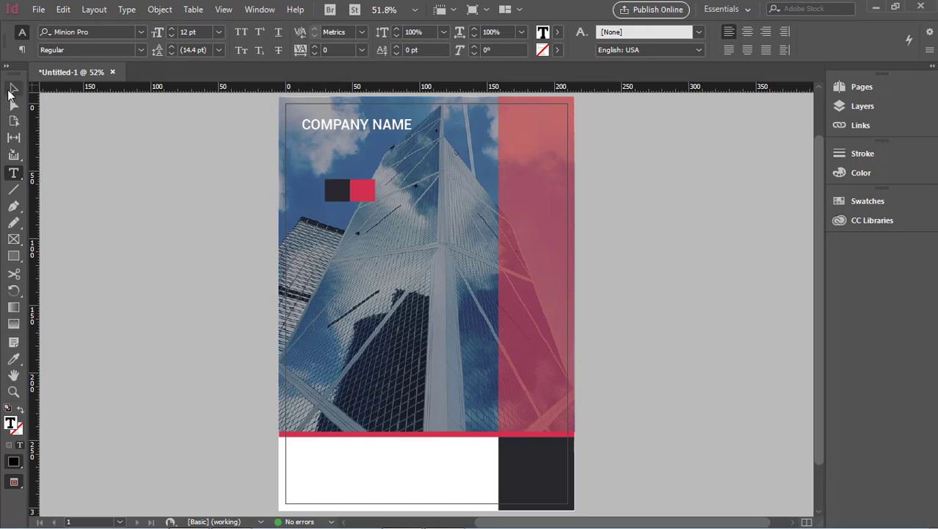
pyautogui.click(13, 88)
pyautogui.click(16, 174)
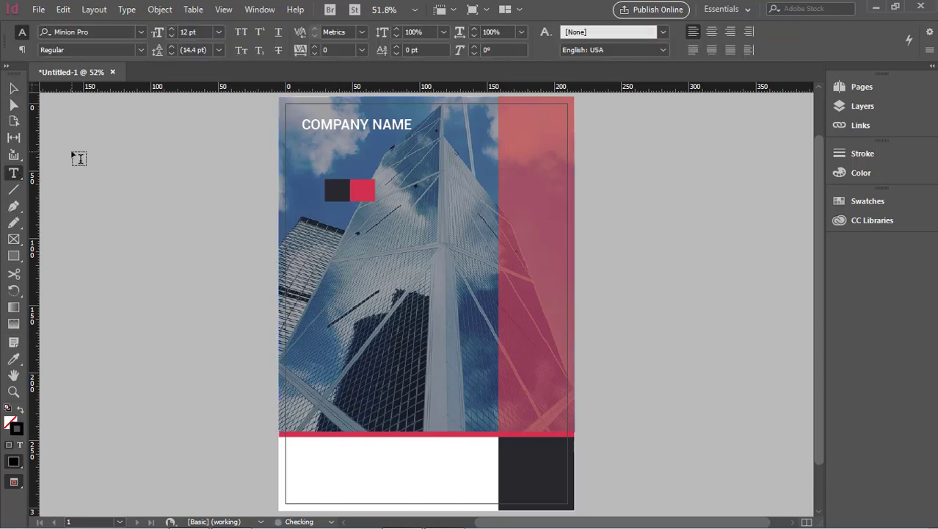
pyautogui.click(13, 89)
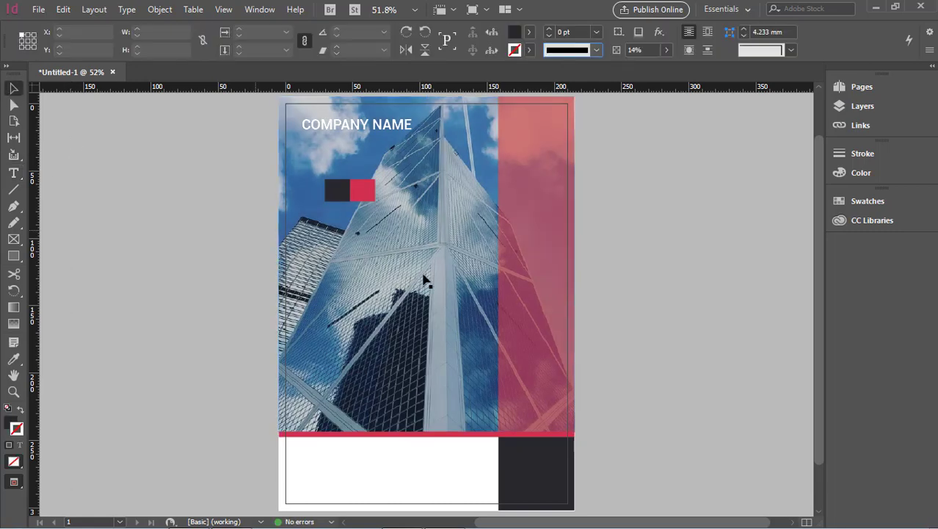
# Step: Set the opacity of the dark rectangle covering the photo to 27%
pyautogui.click(424, 279)
pyautogui.click(666, 49)
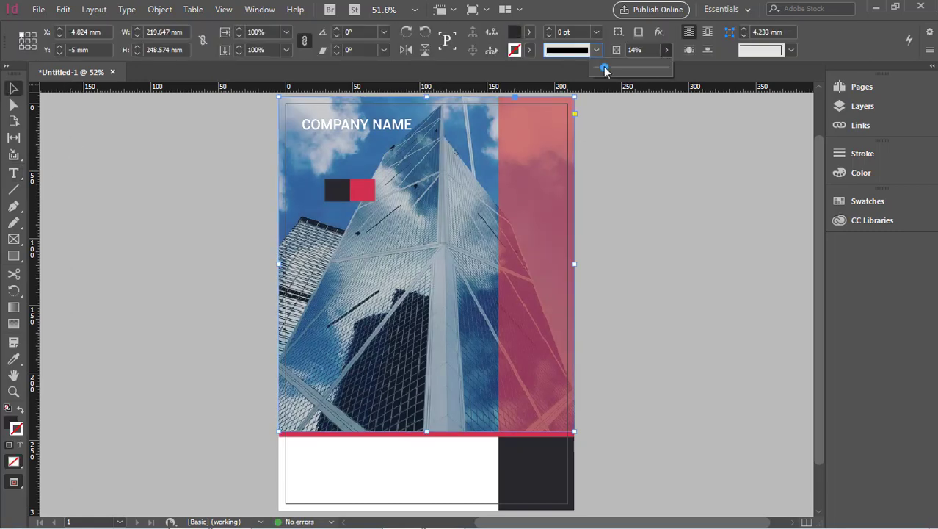
pyautogui.moveTo(604, 70); pyautogui.dragTo(614, 70)
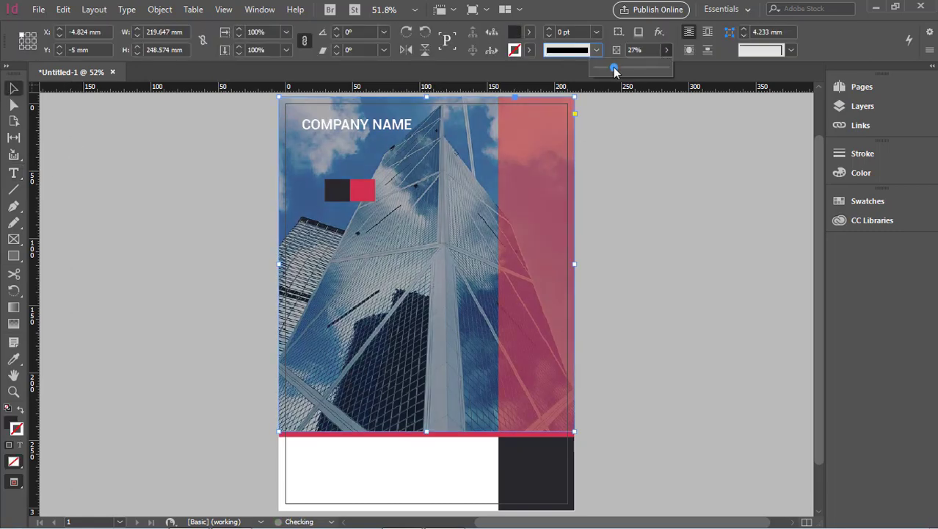
# Step: Add a text frame about 120 by 34.5 mm below the colour sample squares, reading THE TUTURE and BUSINESS on two lines
pyautogui.click(14, 172)
pyautogui.moveTo(325, 236); pyautogui.dragTo(491, 273)
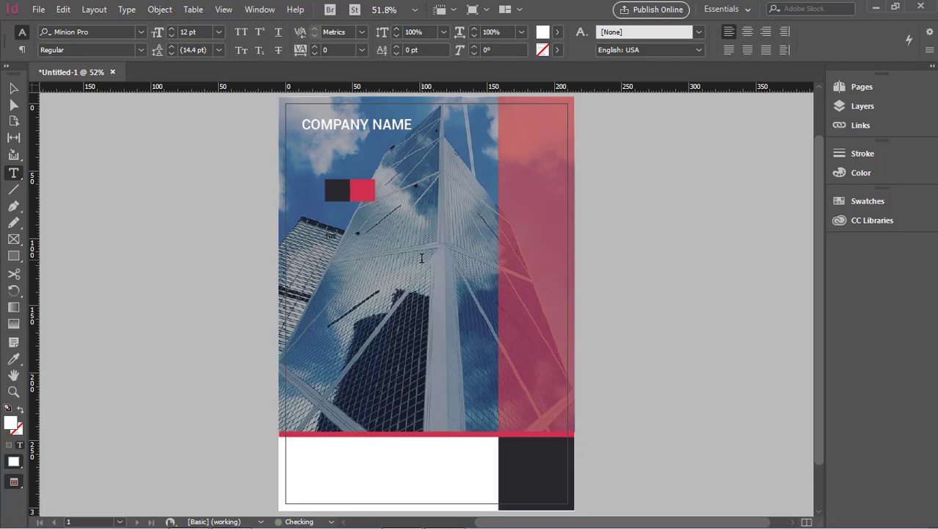
pyautogui.write('The t')
pyautogui.write('BUSINESS')
# Step: Set the font of the BUSINESS line to Roboto Bold
pyautogui.moveTo(354, 242); pyautogui.dragTo(325, 235)
pyautogui.click(126, 32)
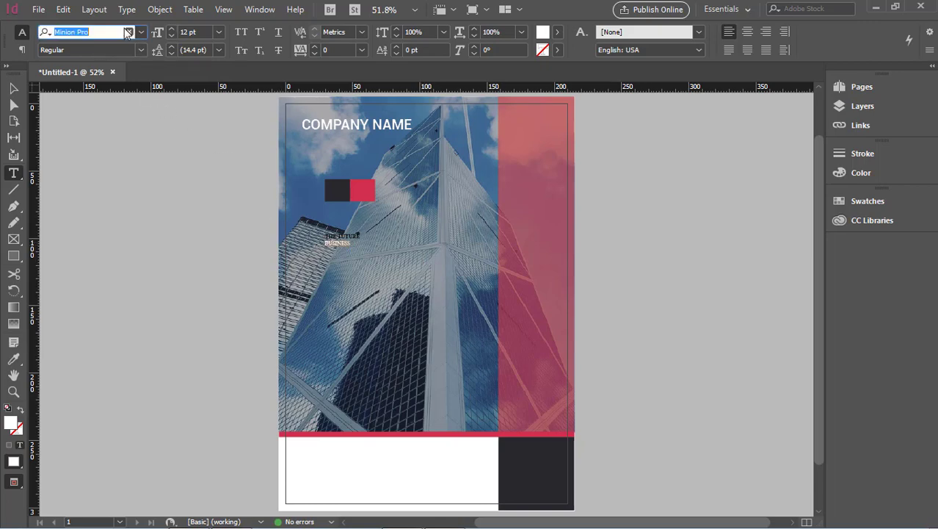
pyautogui.write('rob')
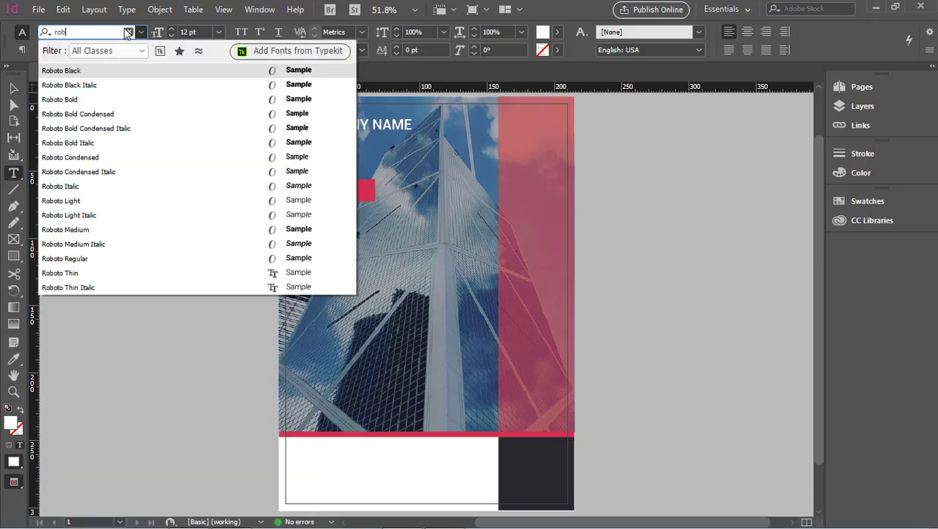
pyautogui.click(73, 100)
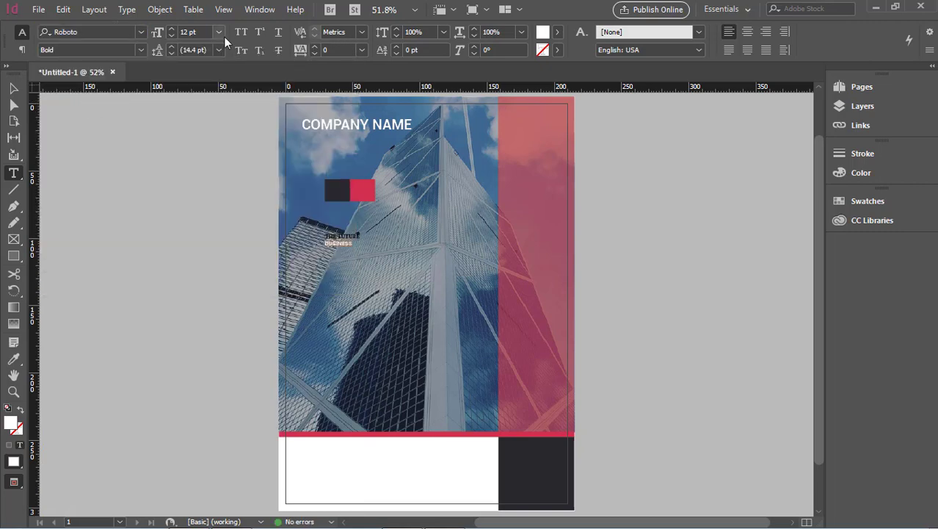
# Step: Increase the font size of the BUSINESS line to 55 pt
pyautogui.click(199, 32)
pyautogui.press('Up')
pyautogui.press('Up')
pyautogui.press('Up')
pyautogui.press('Up')
pyautogui.press('Up')
pyautogui.press('Up')
pyautogui.press('Up')
pyautogui.press('Up')
pyautogui.press('Up')
pyautogui.press('Up')
pyautogui.press('Up')
pyautogui.press('Up')
pyautogui.press('Up')
pyautogui.press('Up')
pyautogui.press('Up')
pyautogui.press('Up')
pyautogui.press('Up')
pyautogui.press('Up')
pyautogui.press('Up')
pyautogui.press('Up')
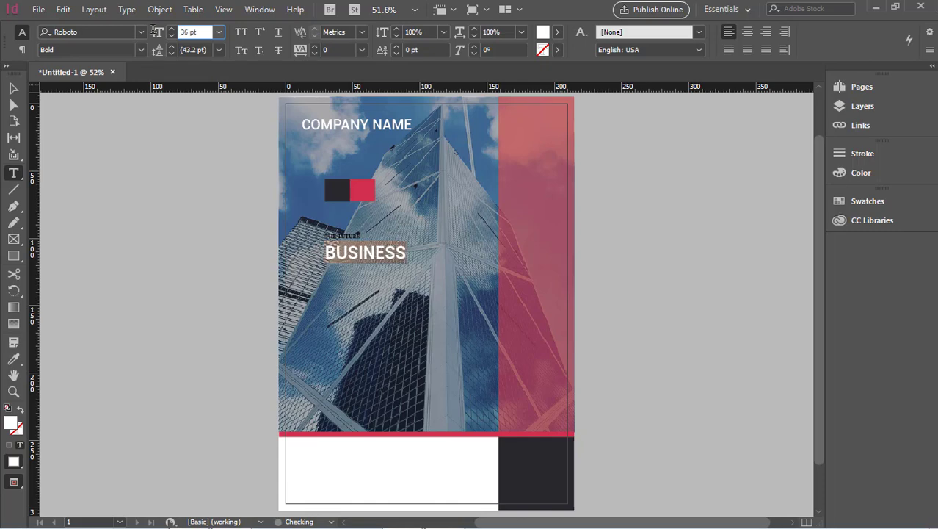
pyautogui.press('Up')
pyautogui.press('Up')
pyautogui.press('Up')
pyautogui.press('Up')
pyautogui.press('Up')
pyautogui.press('Up')
pyautogui.press('Up')
pyautogui.press('Up')
pyautogui.press('Up')
pyautogui.press('Up')
pyautogui.press('Up')
pyautogui.press('Up')
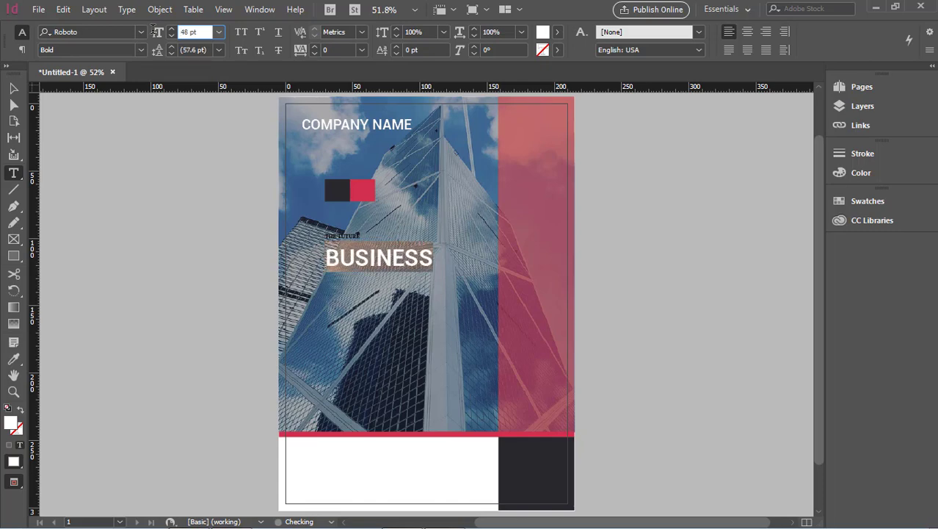
pyautogui.press('Up')
pyautogui.press('Up')
pyautogui.press('Up')
pyautogui.press('Up')
pyautogui.press('Up')
pyautogui.press('Up')
pyautogui.press('Up')
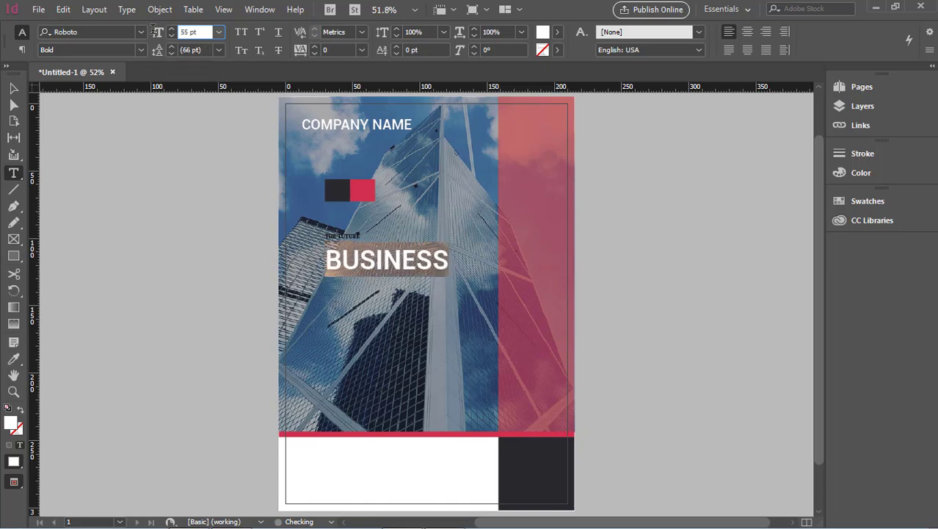
pyautogui.click(345, 253)
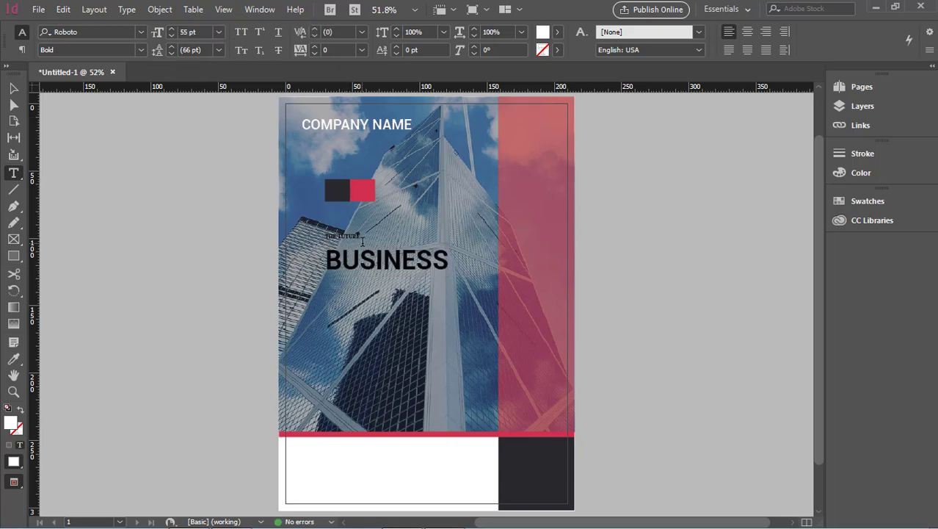
# Step: Colour the BUSINESS text red by sampling the red square with the Eyedropper tool
pyautogui.moveTo(325, 259); pyautogui.dragTo(491, 276)
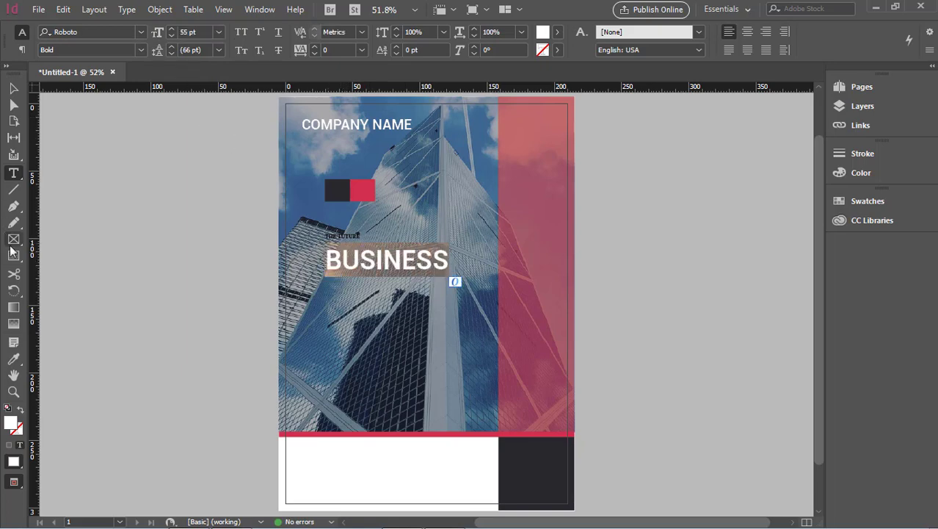
pyautogui.click(13, 359)
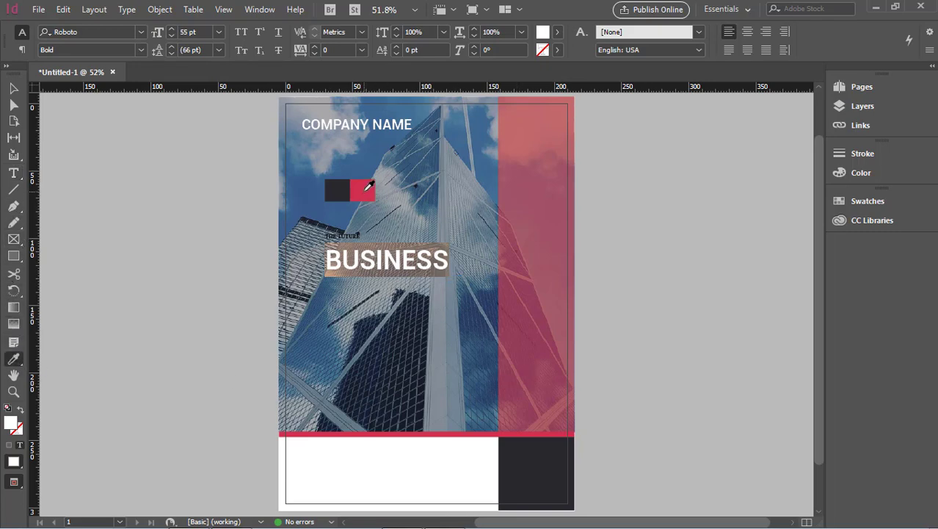
pyautogui.click(367, 190)
pyautogui.click(13, 89)
pyautogui.click(434, 268)
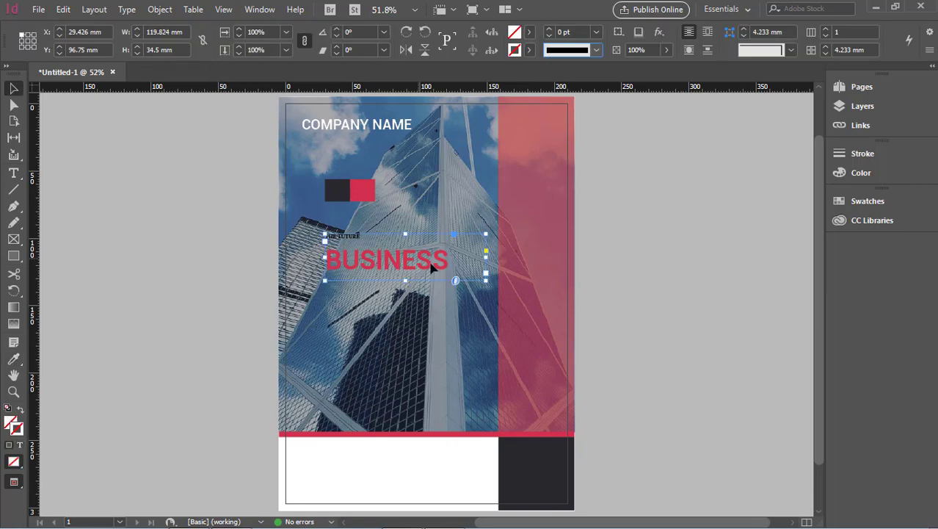
pyautogui.click(685, 264)
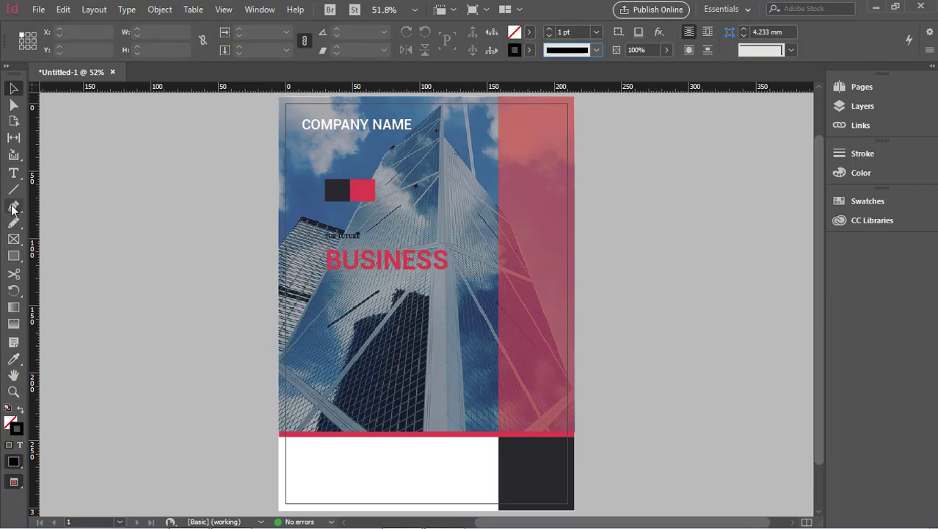
pyautogui.click(13, 172)
pyautogui.click(358, 236)
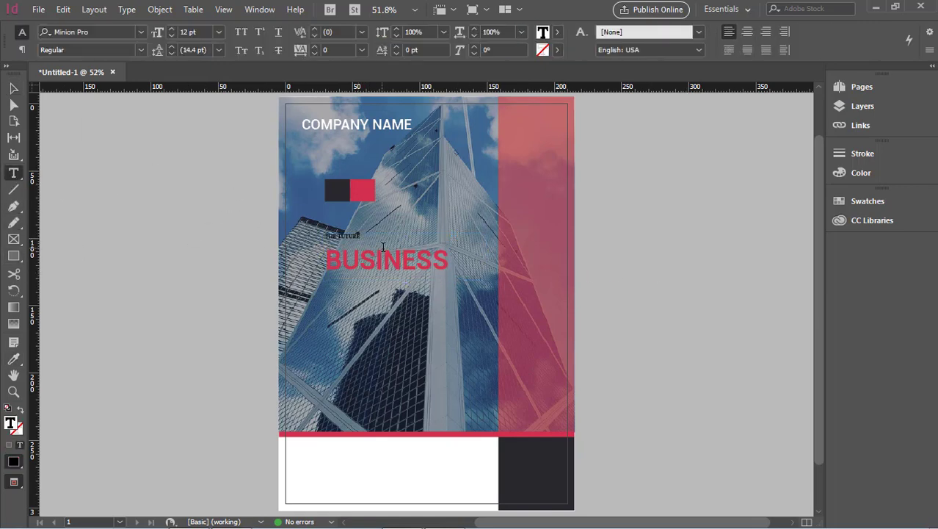
pyautogui.doubleClick(387, 250)
pyautogui.click(358, 235)
pyautogui.click(13, 88)
pyautogui.click(261, 251)
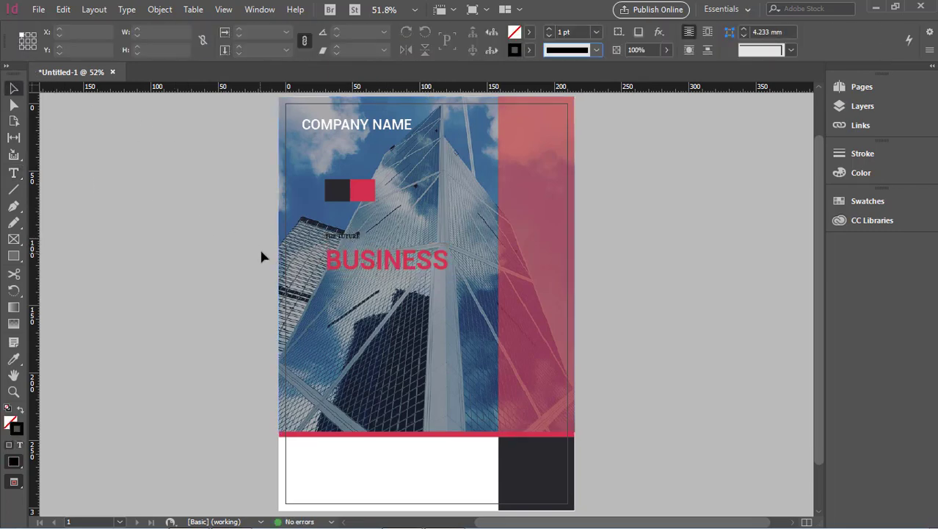
# Step: Colour the THE TUTURE line dark by sampling the dark square with the Eyedropper tool
pyautogui.click(13, 172)
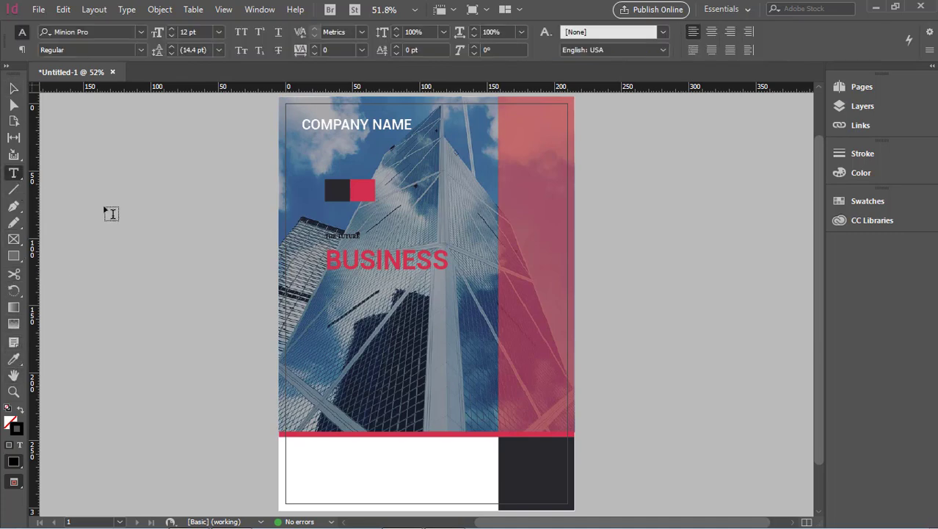
pyautogui.click(427, 254)
pyautogui.click(355, 234)
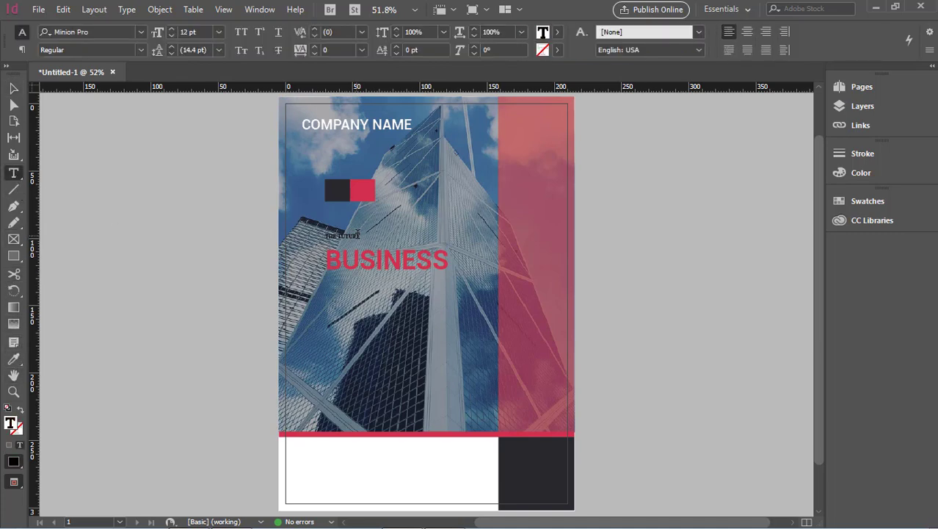
pyautogui.moveTo(362, 235); pyautogui.dragTo(323, 231)
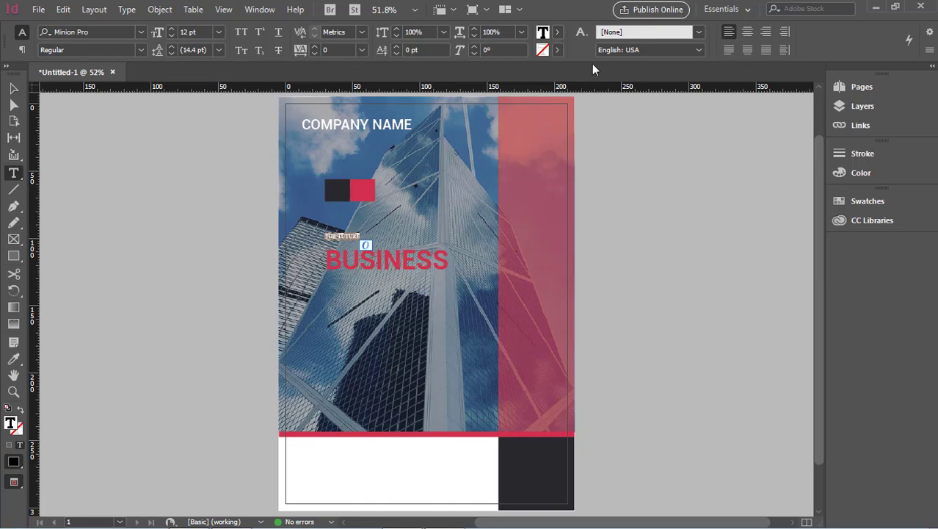
pyautogui.click(13, 358)
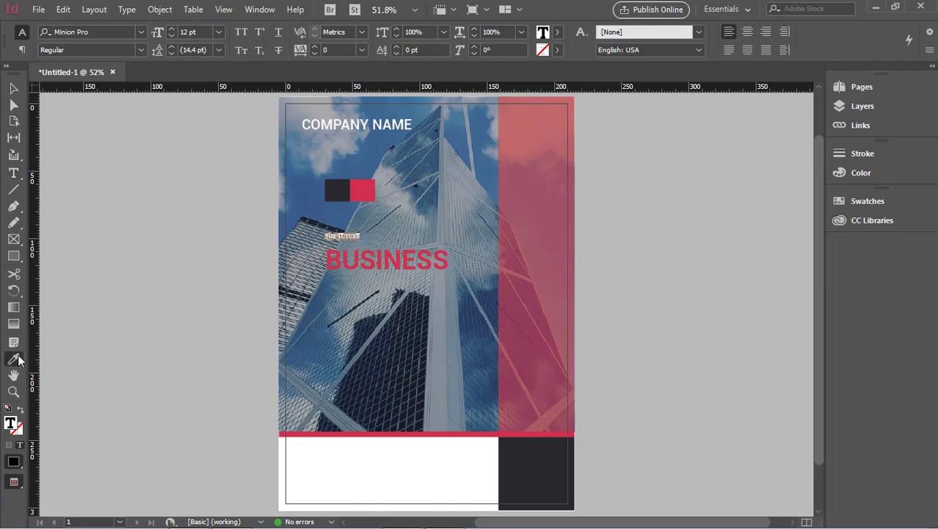
pyautogui.click(336, 183)
# Step: Set the font of the THE TUTURE line to Roboto Bold
pyautogui.click(99, 29)
pyautogui.write('rob')
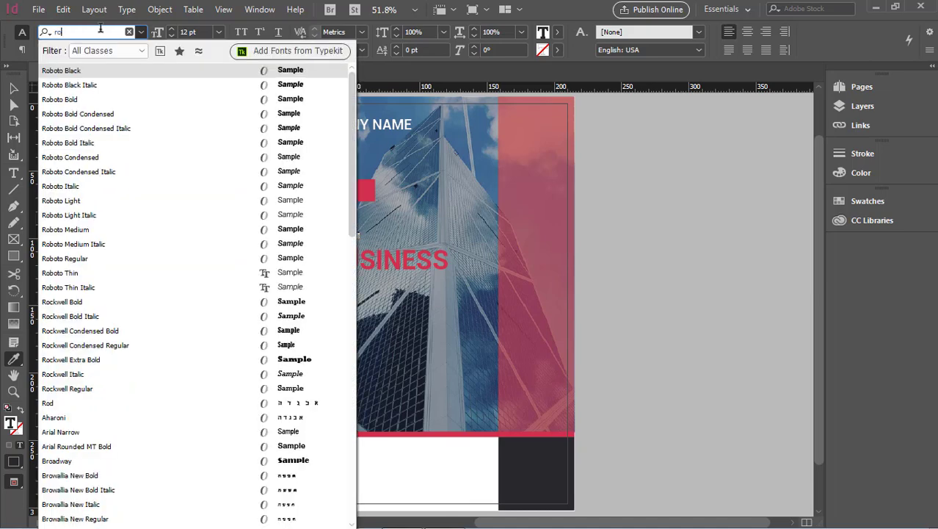
pyautogui.click(76, 99)
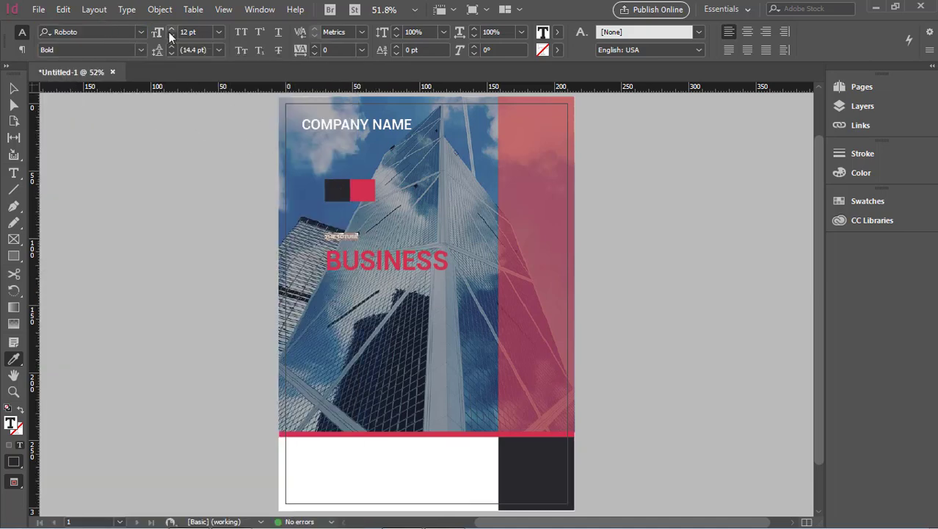
# Step: Increase the font size of the THE TUTURE line to 35 pt
pyautogui.click(201, 31)
pyautogui.tripleClick(200, 30)
pyautogui.write('26')
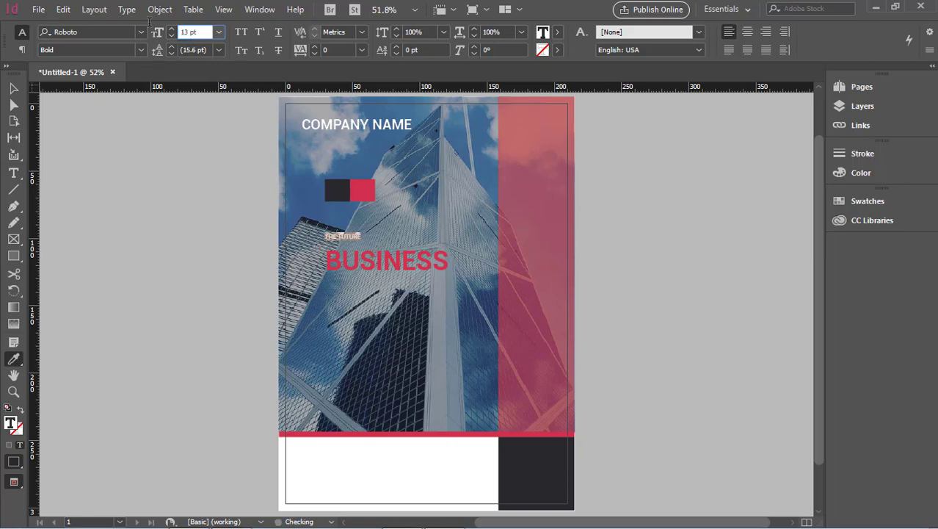
pyautogui.press('Return')
pyautogui.press('Up')
pyautogui.press('Up')
pyautogui.press('Up')
pyautogui.press('Up')
pyautogui.press('Up')
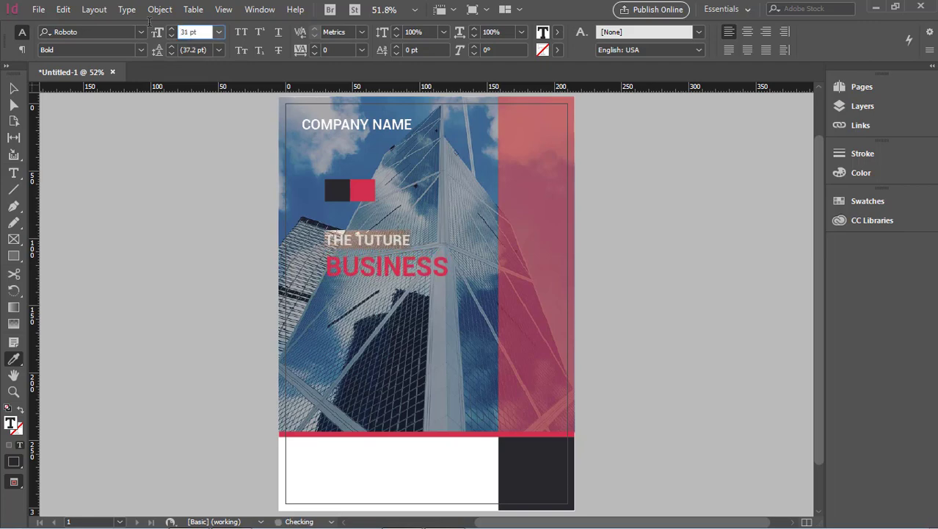
pyautogui.press('Up')
pyautogui.press('Up')
pyautogui.press('Up')
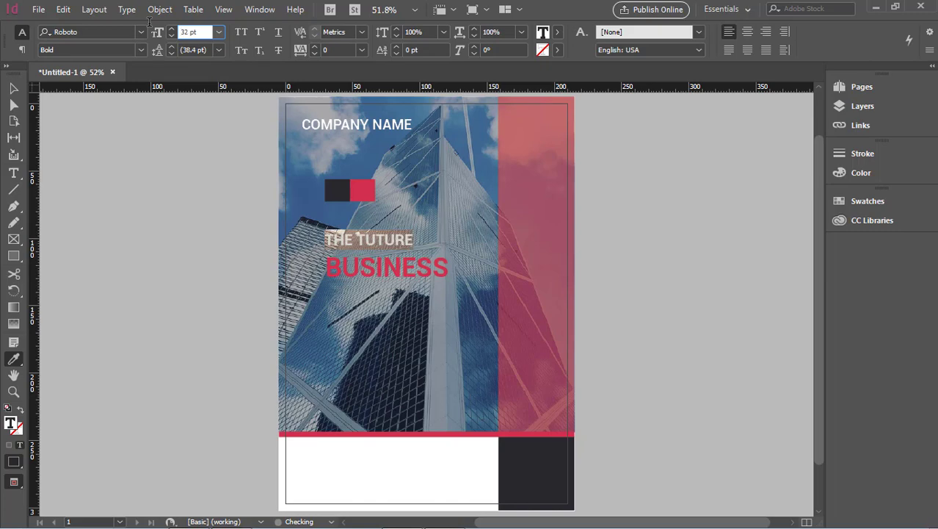
pyautogui.press('Up')
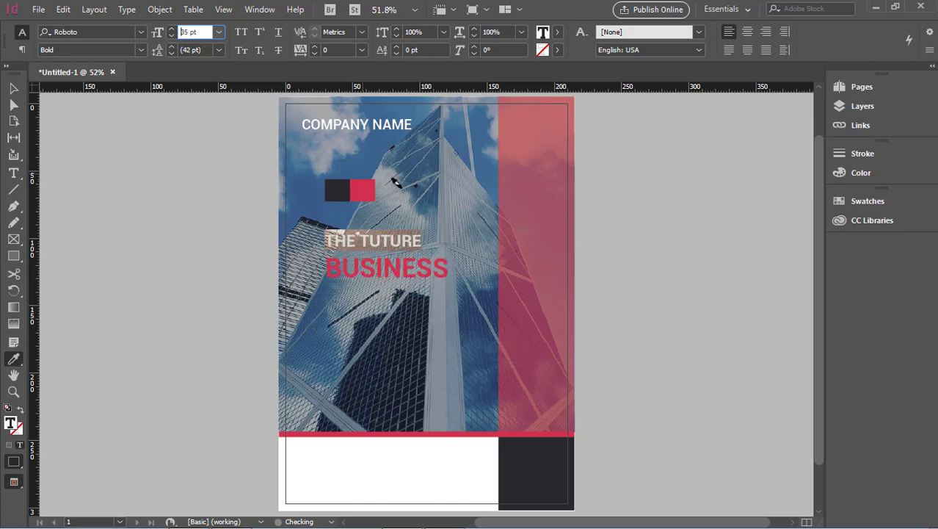
pyautogui.click(13, 88)
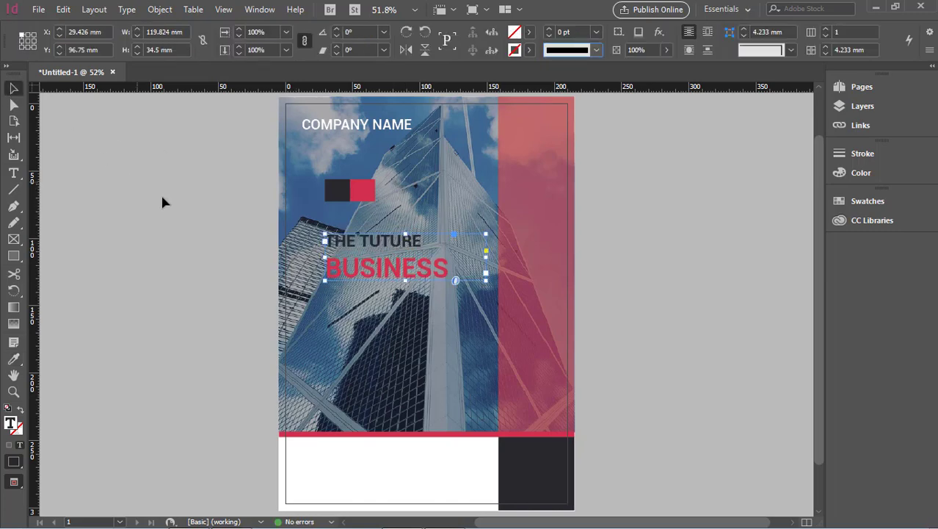
# Step: Select the BUSINESS text and increase its font size to 58 pt
pyautogui.click(13, 172)
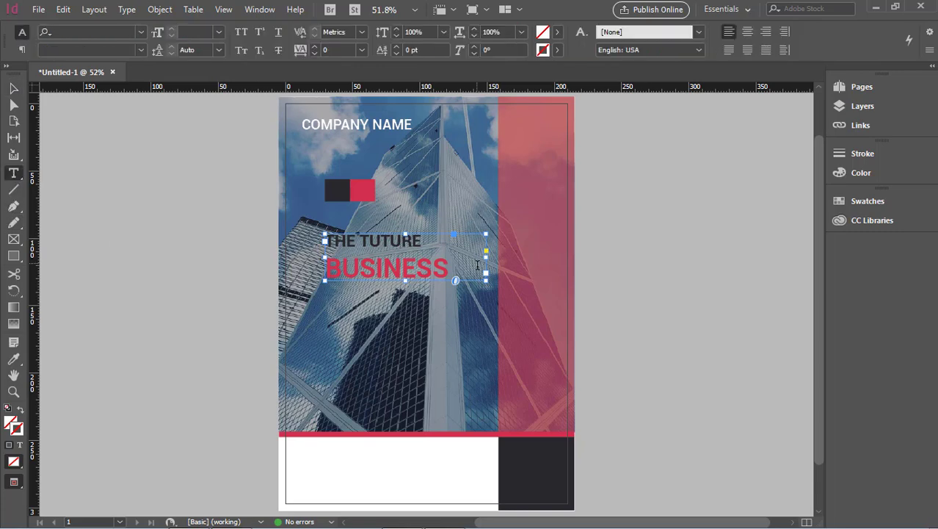
pyautogui.moveTo(448, 267); pyautogui.dragTo(324, 268)
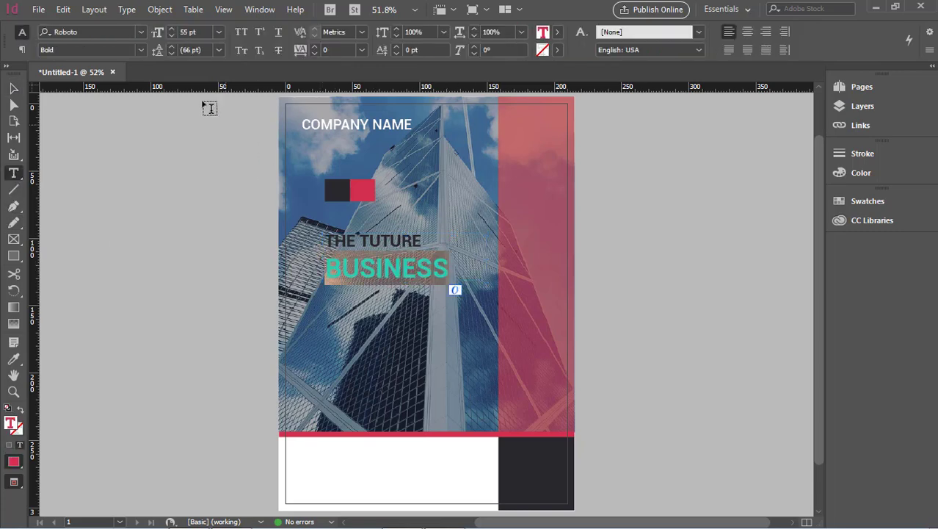
pyautogui.click(197, 33)
pyautogui.press('Up')
pyautogui.press('Up')
pyautogui.press('Up')
pyautogui.press('Up')
pyautogui.press('Up')
pyautogui.press('Up')
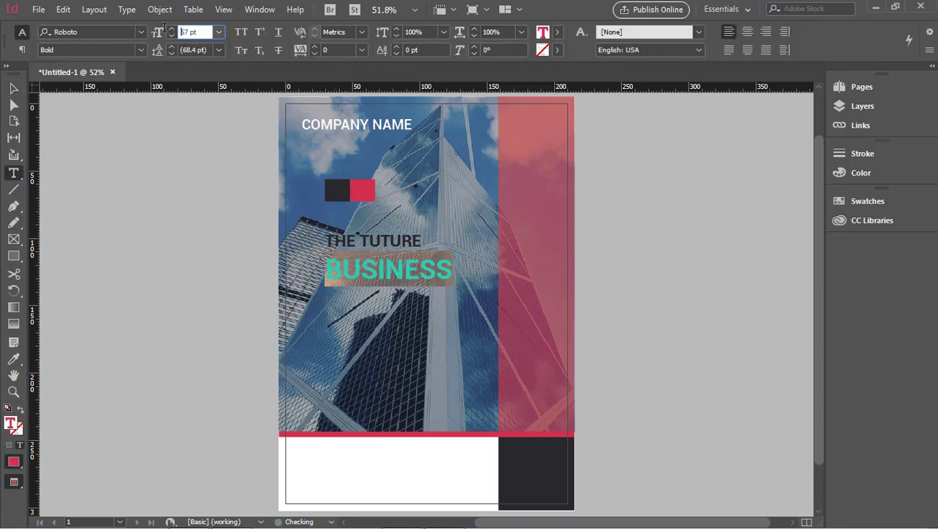
pyautogui.press('Down')
pyautogui.press('Down')
pyautogui.press('Down')
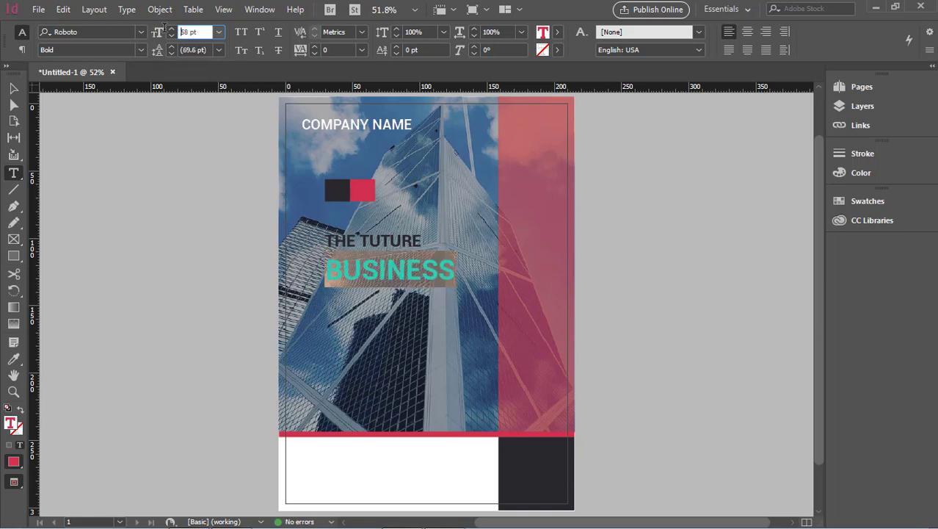
# Step: Tighten the leading of the BUSINESS line to 53 pt
pyautogui.tripleClick(209, 51)
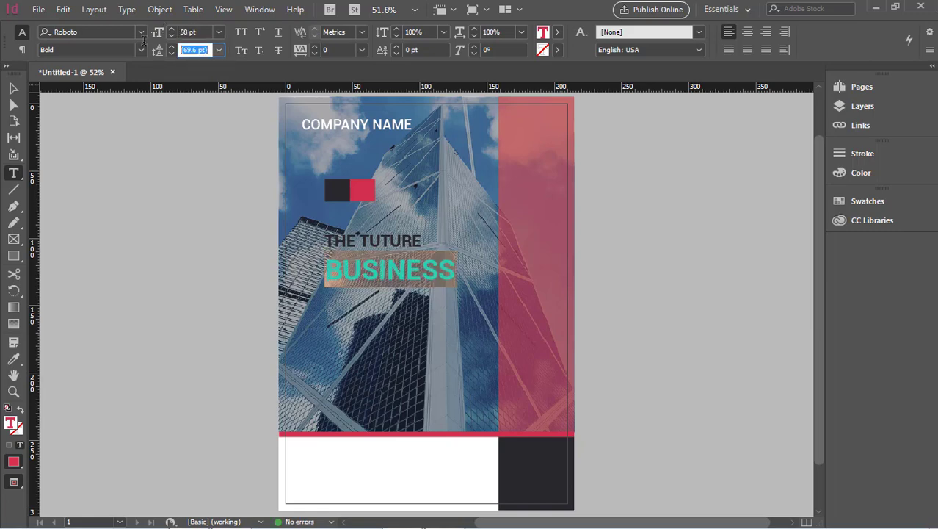
pyautogui.write('64')
pyautogui.press('Return')
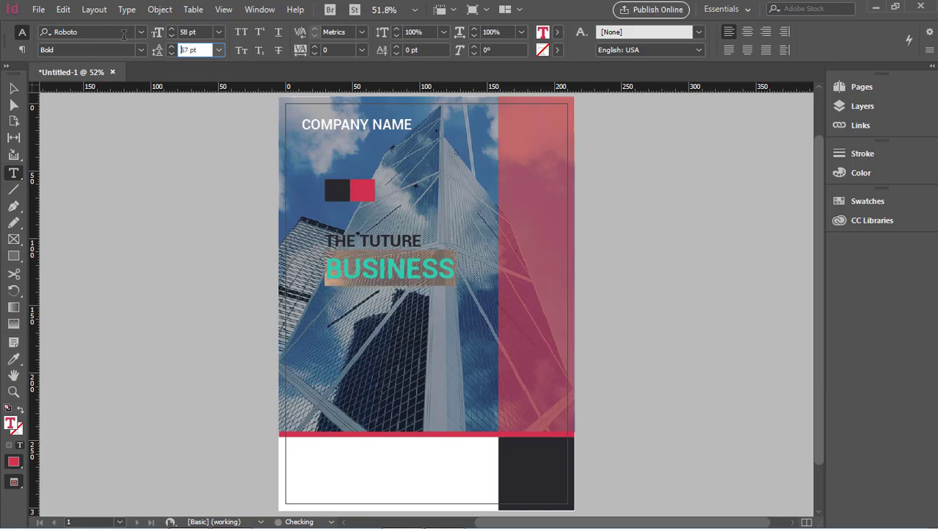
pyautogui.press('Down')
pyautogui.press('Down')
pyautogui.press('Down')
pyautogui.press('Down')
pyautogui.press('Down')
pyautogui.press('Down')
pyautogui.press('Down')
pyautogui.press('Down')
pyautogui.press('Down')
pyautogui.press('Down')
pyautogui.press('Down')
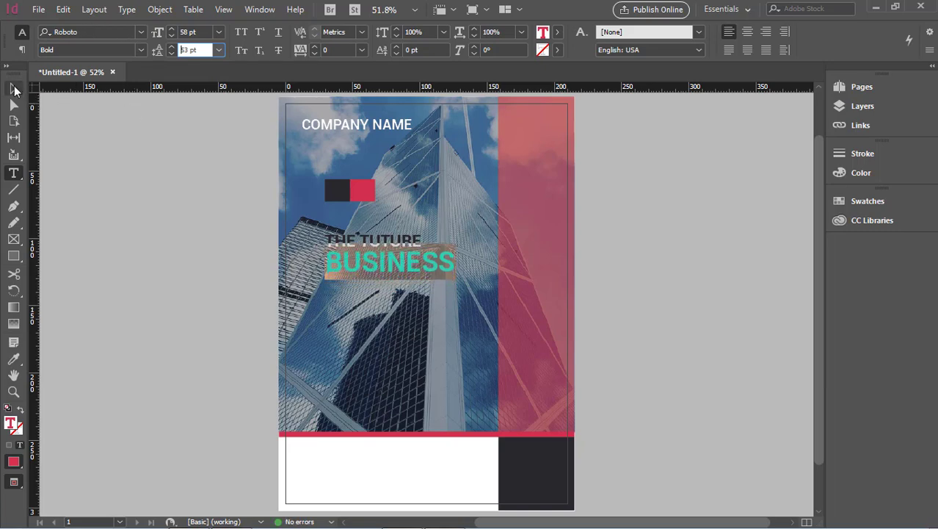
# Step: Move the two-line title frame down into the white footer area, at X 15 mm and Y 257.34 mm
pyautogui.press('Escape')
pyautogui.click(57, 125)
pyautogui.moveTo(440, 268); pyautogui.dragTo(426, 478)
pyautogui.click(598, 401)
pyautogui.click(608, 424)
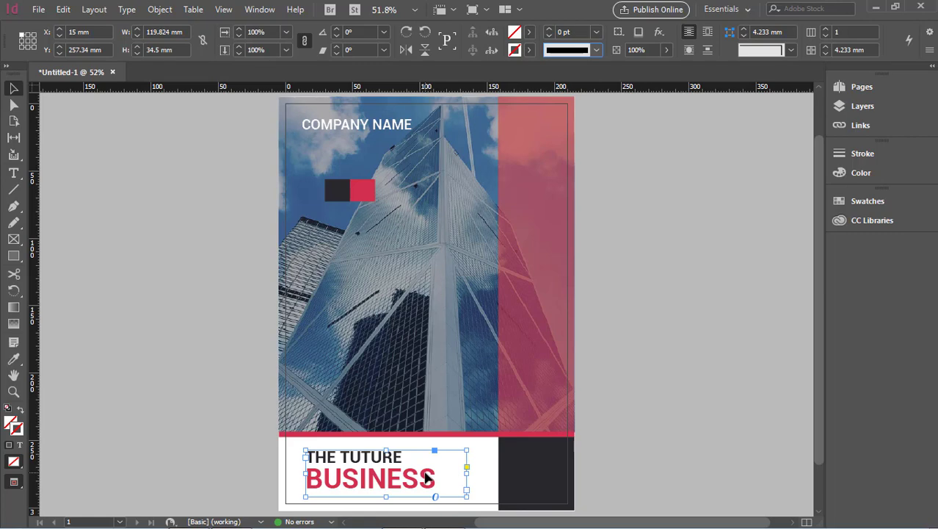
# Step: Widen the title text frame to 135 mm
pyautogui.moveTo(467, 477); pyautogui.dragTo(487, 477)
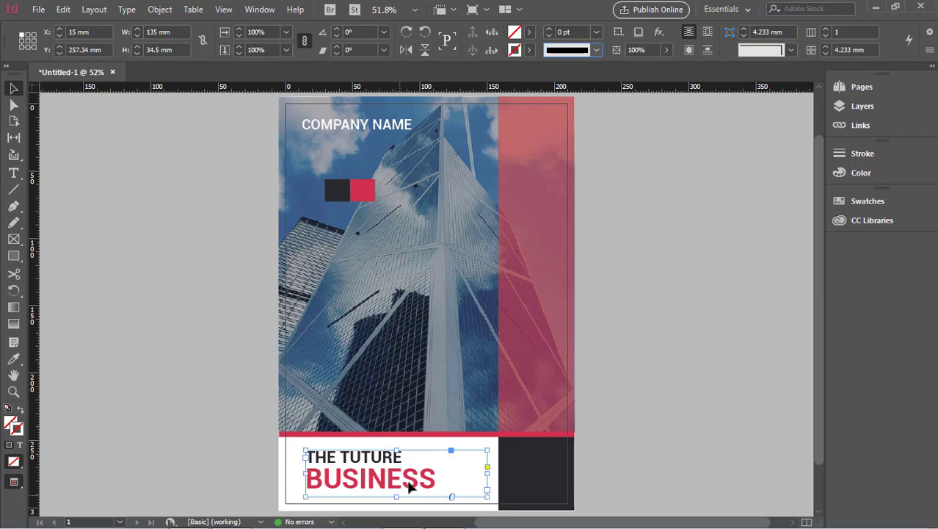
pyautogui.click(643, 448)
pyautogui.scroll(-2, 448, 262)
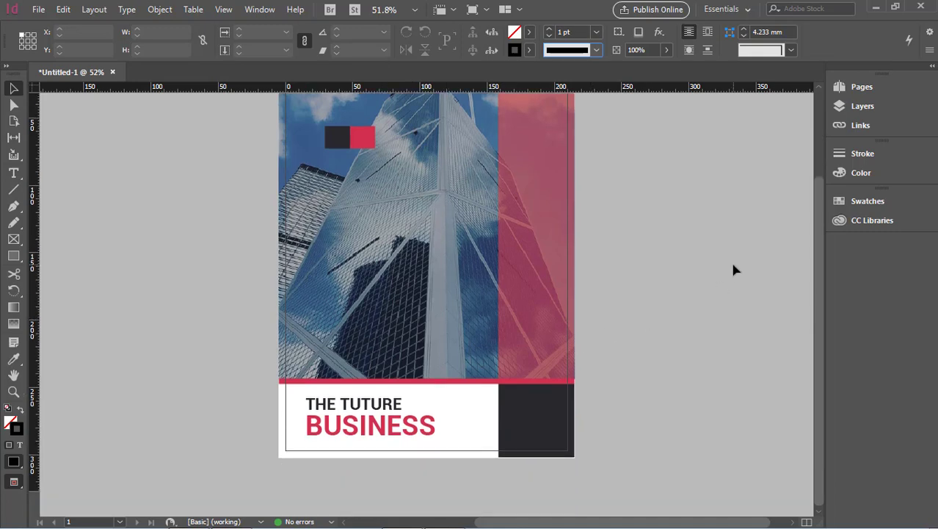
# Step: Open the A-Master spread and return to the cover page
pyautogui.click(854, 105)
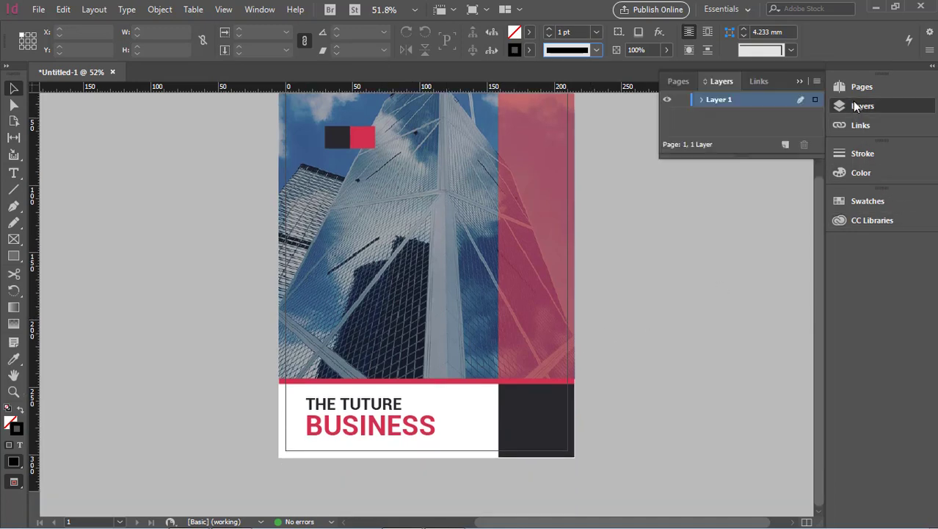
pyautogui.click(854, 105)
pyautogui.click(852, 86)
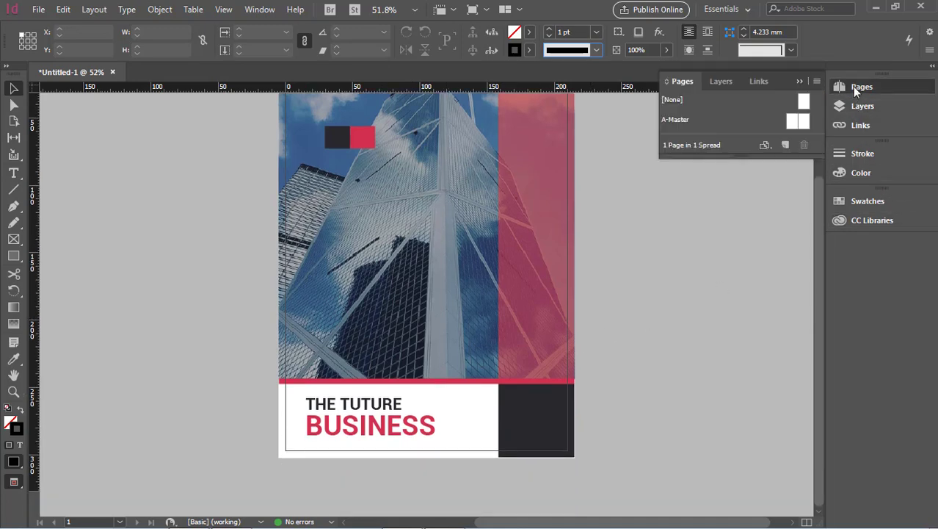
pyautogui.doubleClick(803, 123)
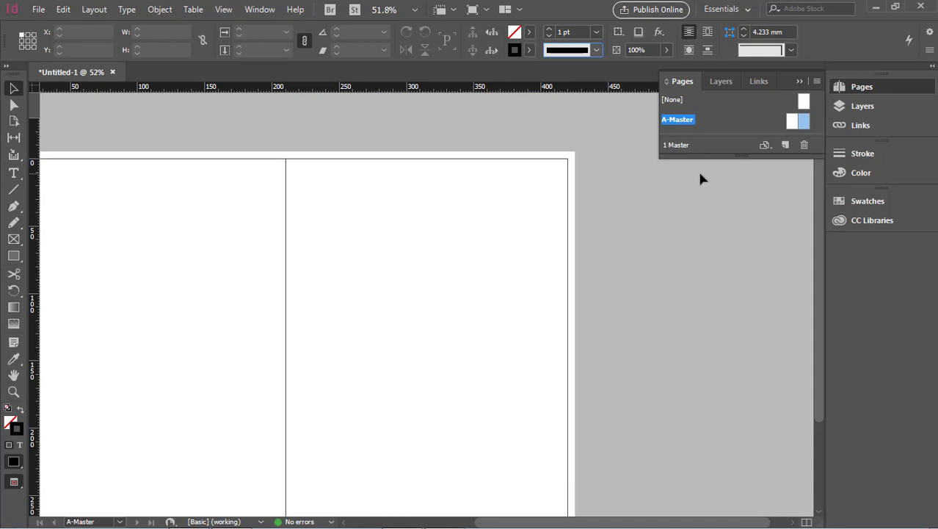
pyautogui.hotkey('ctrl', 'pageup')
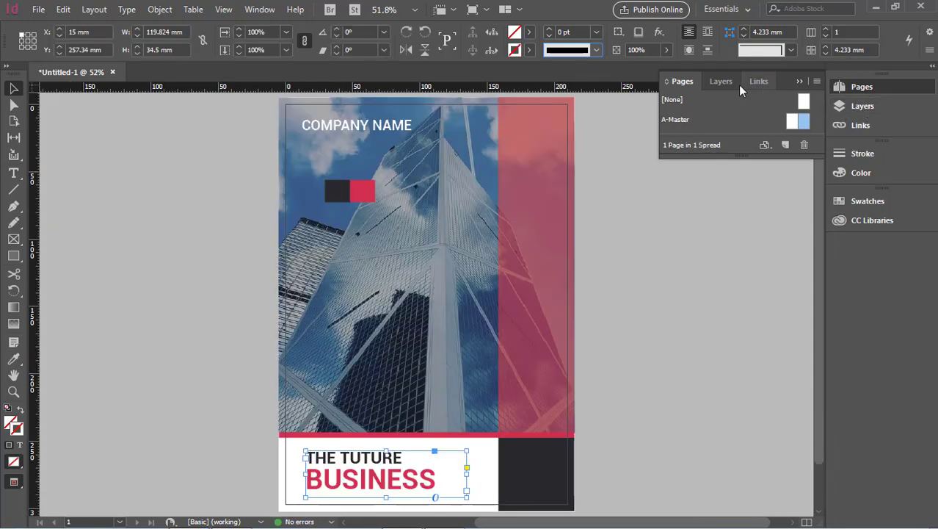
# Step: Create a new layer above Layer 1 and undo its creation
pyautogui.click(721, 82)
pyautogui.click(785, 144)
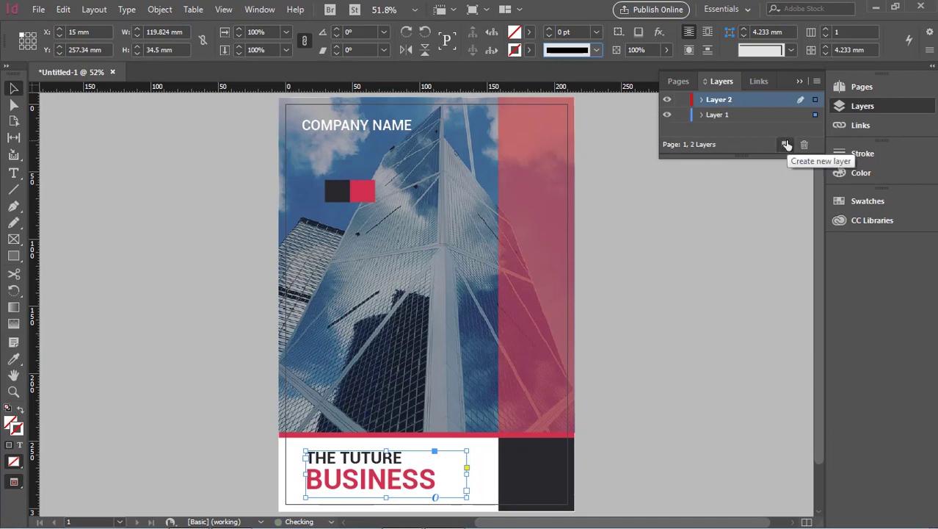
pyautogui.scroll(-2, 709, 198)
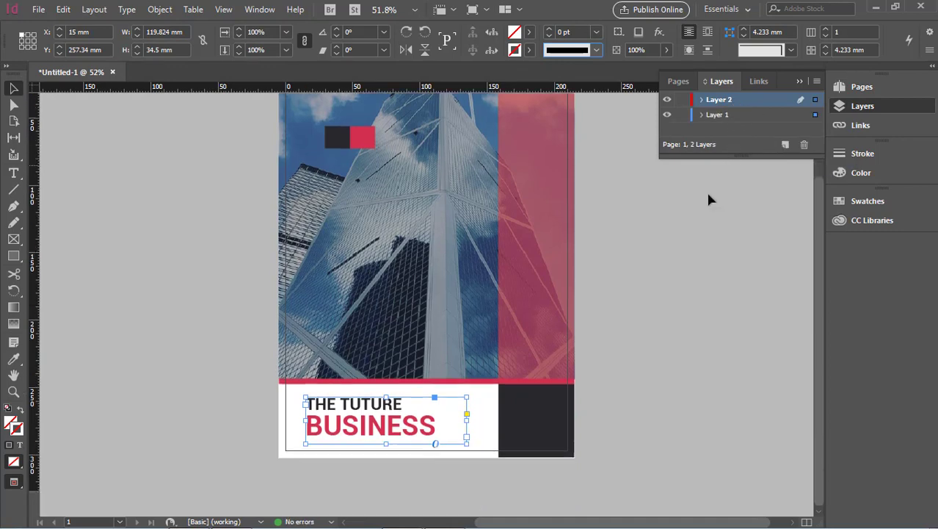
pyautogui.click(641, 269)
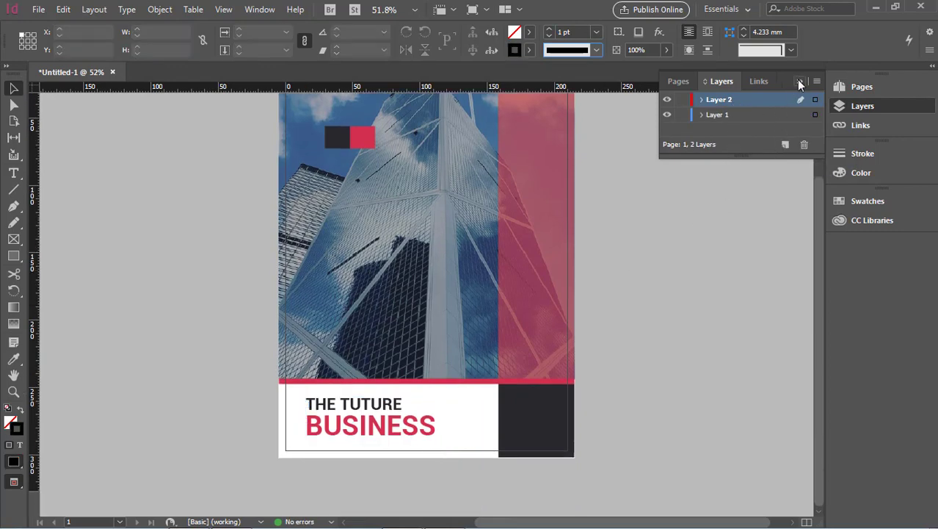
pyautogui.hotkey('ctrl', 'z')
pyautogui.click(650, 322)
# Step: Add a second page to the document after the cover page
pyautogui.scroll(3, 651, 330)
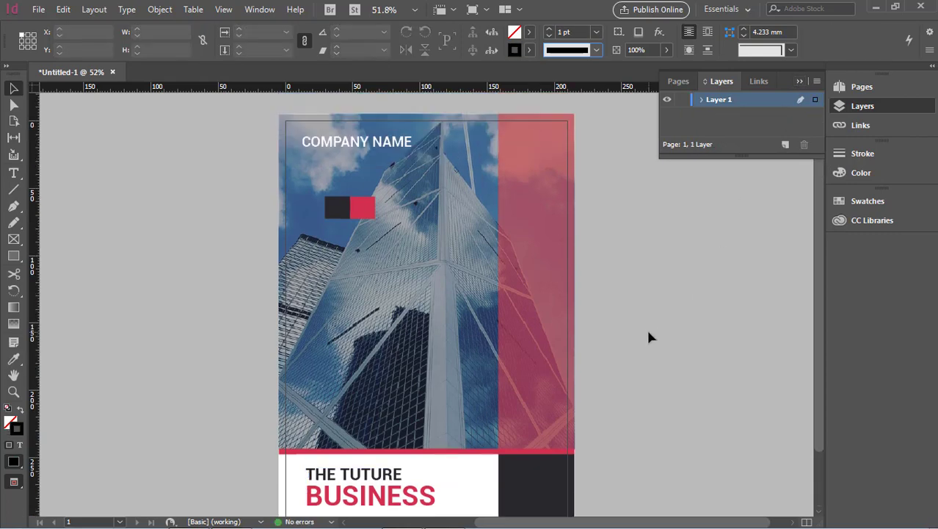
pyautogui.scroll(-3, 648, 336)
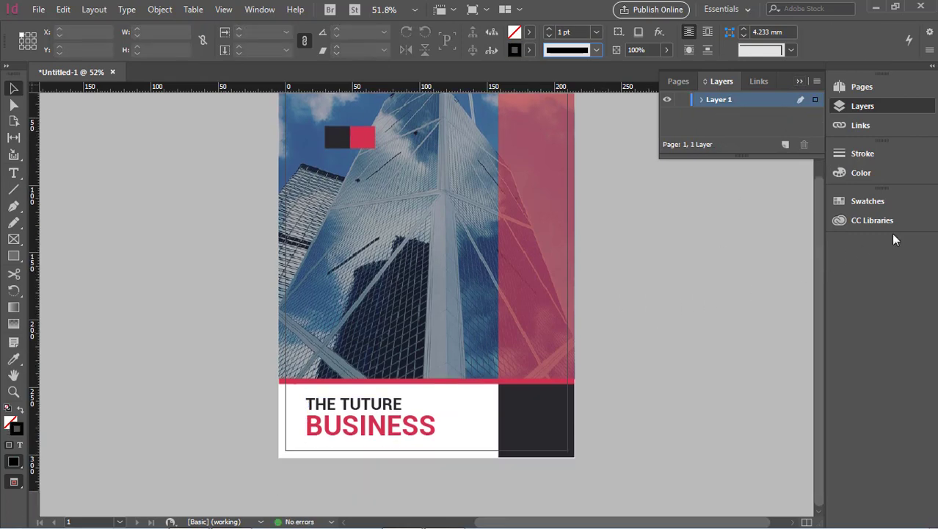
pyautogui.click(867, 87)
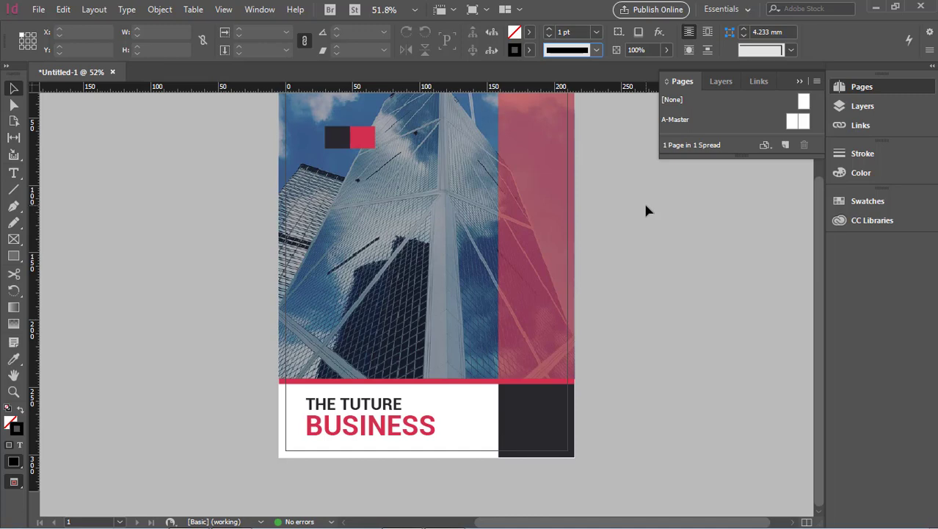
pyautogui.scroll(1, 304, 117)
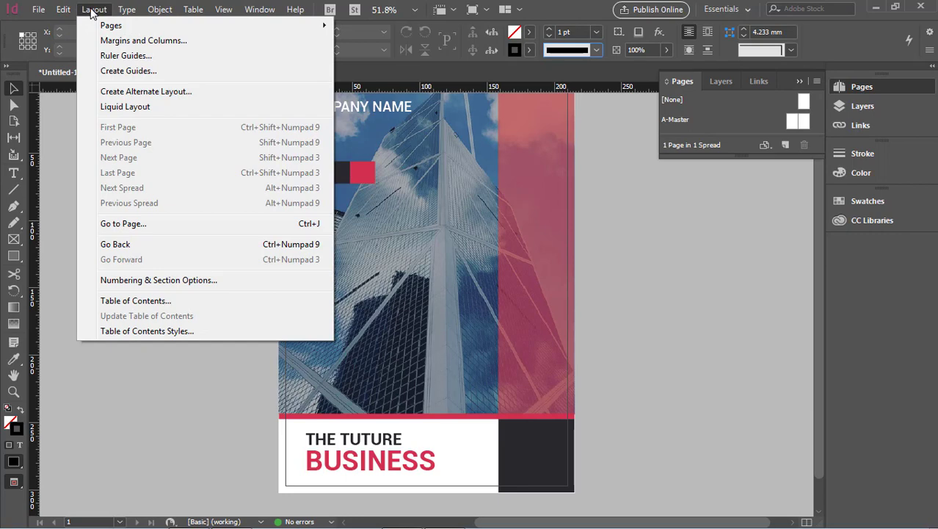
pyautogui.moveTo(117, 26)
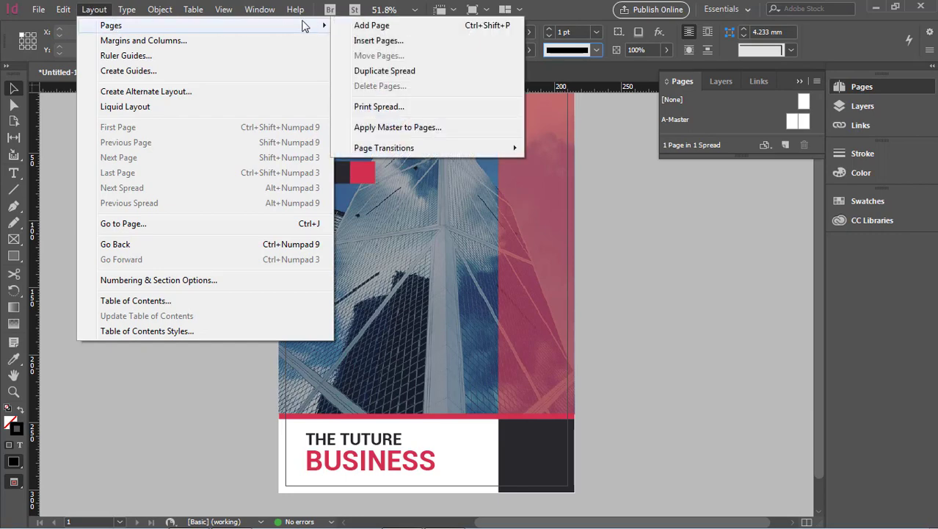
pyautogui.click(415, 31)
pyautogui.scroll(3, 532, 292)
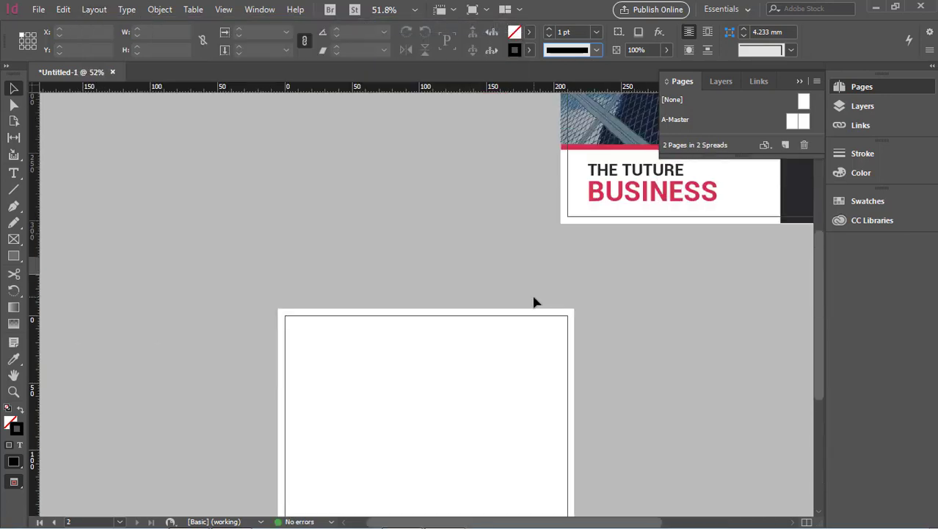
pyautogui.scroll(2, 533, 302)
pyautogui.scroll(-4, 534, 301)
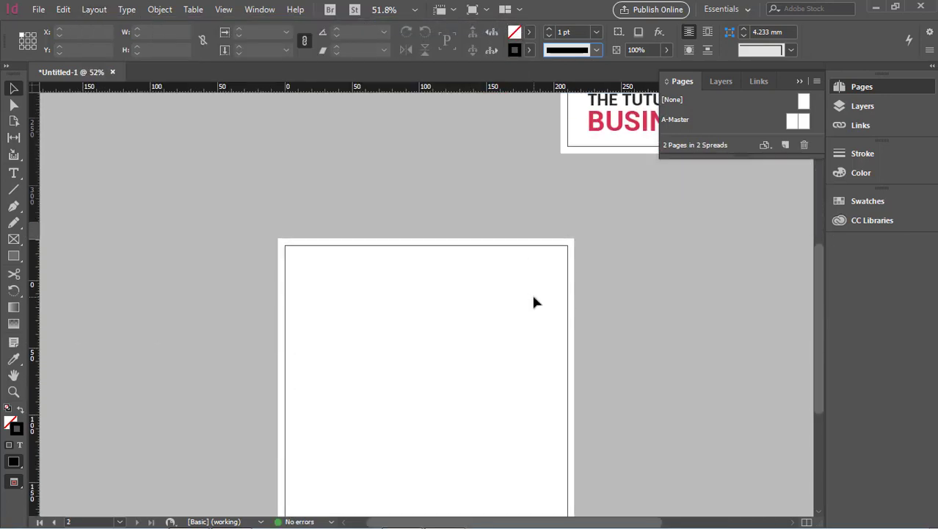
# Step: Insert one more page after page 2, based on A-Master
pyautogui.rightClick(488, 306)
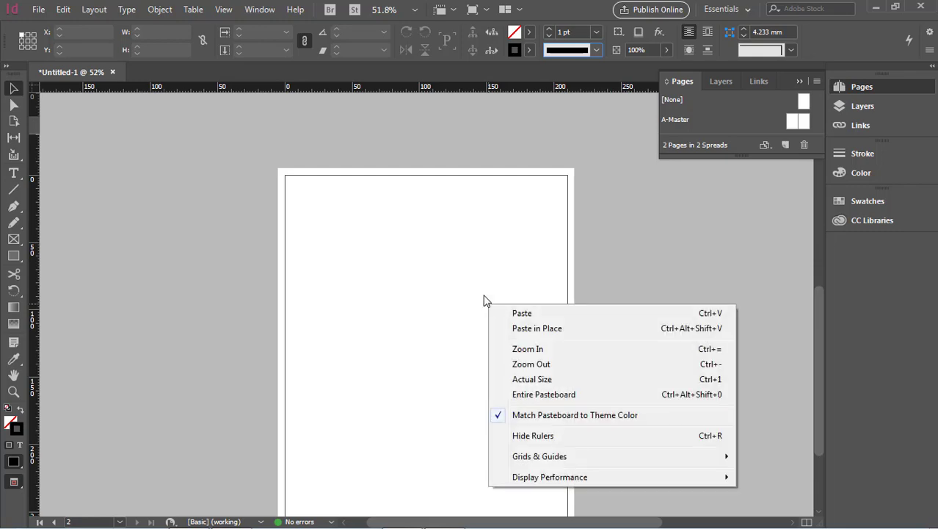
pyautogui.click(484, 277)
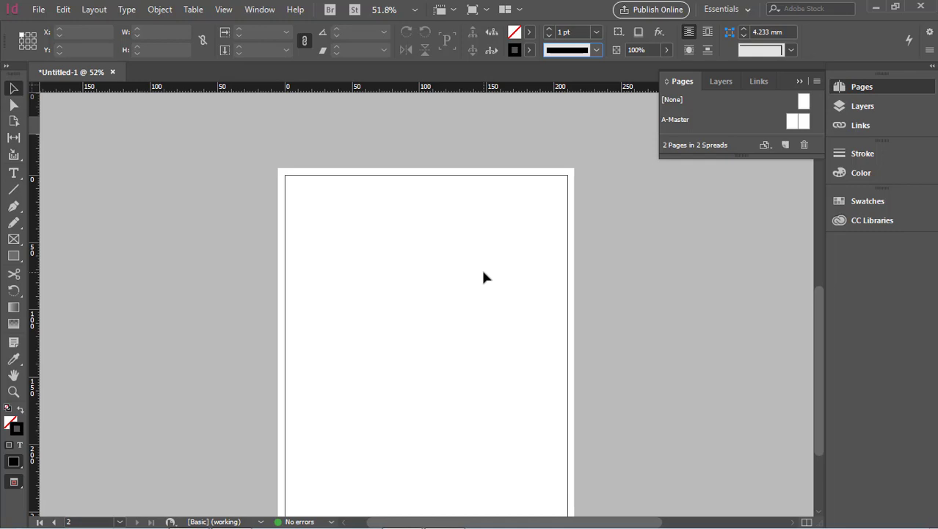
pyautogui.click(100, 10)
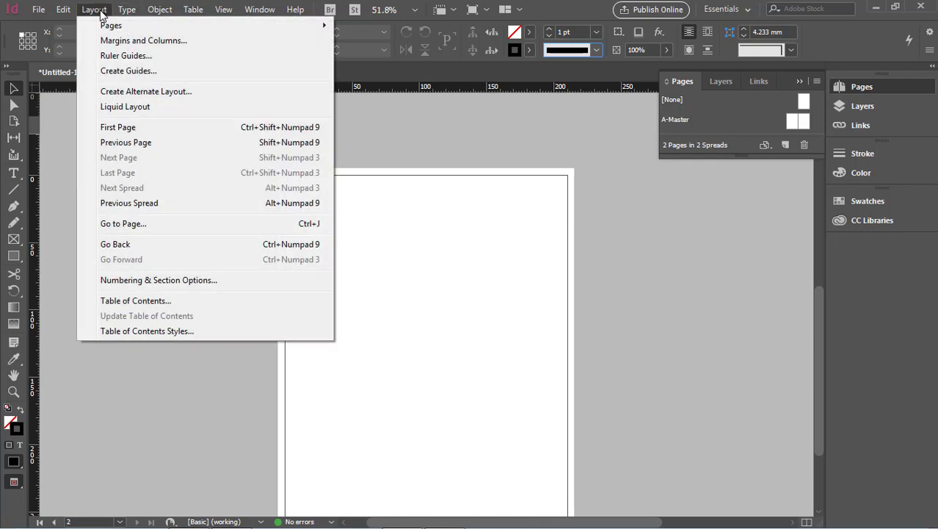
pyautogui.moveTo(112, 27)
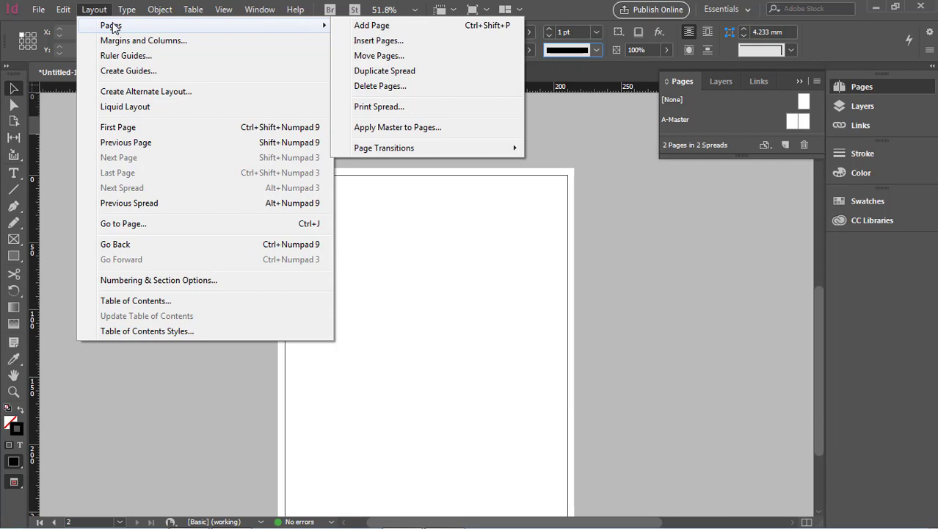
pyautogui.click(382, 44)
pyautogui.click(452, 269)
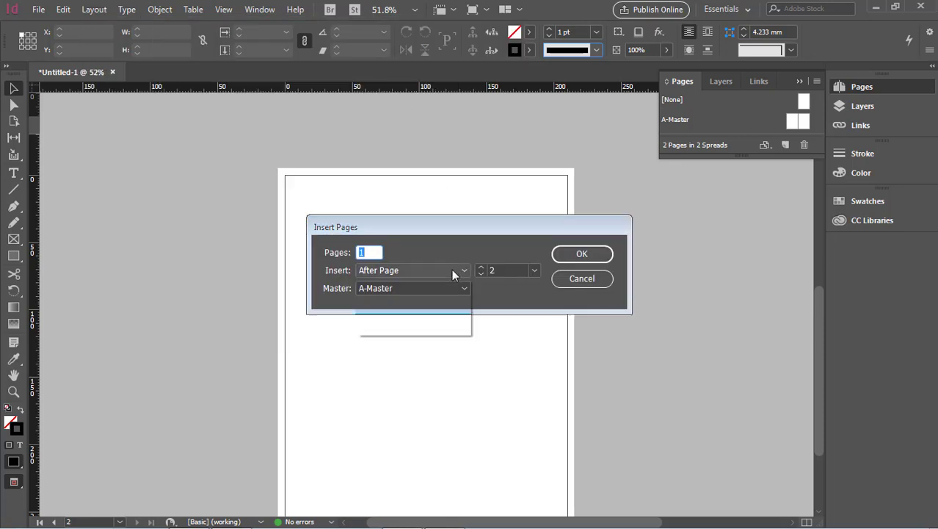
pyautogui.click(452, 269)
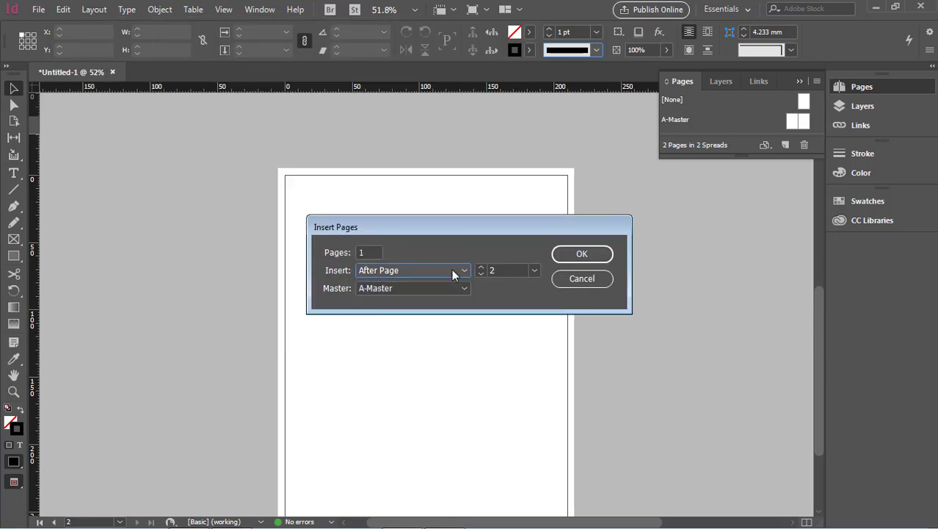
pyautogui.click(447, 286)
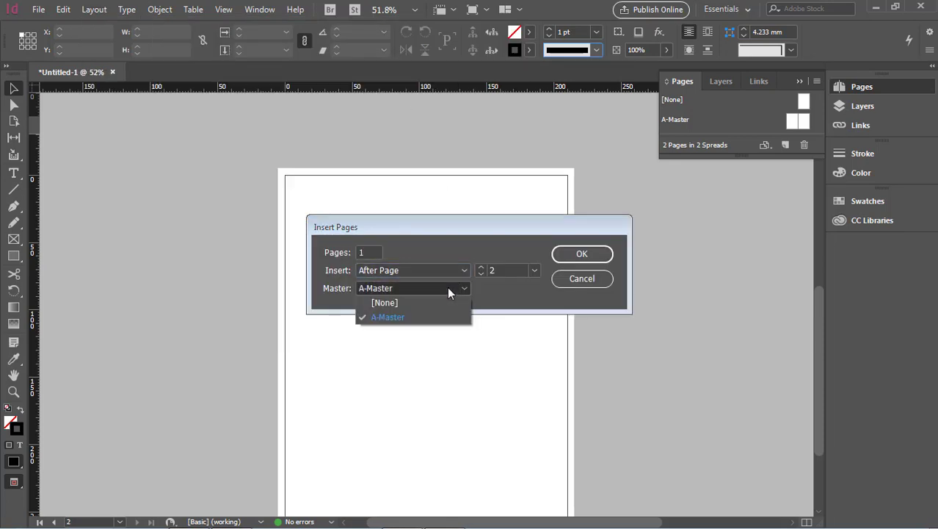
pyautogui.click(400, 317)
pyautogui.click(578, 254)
# Step: Look over the cover page and the facing two-page spread below it
pyautogui.scroll(3, 577, 272)
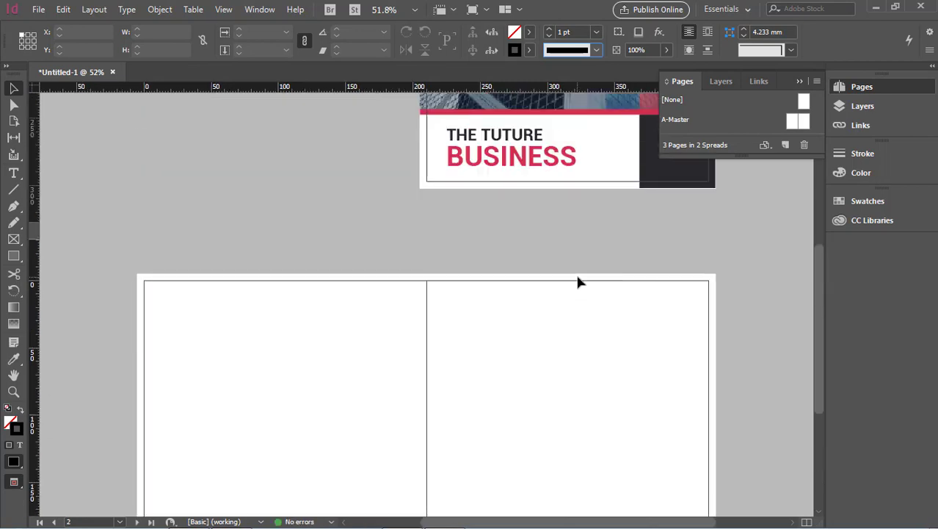
pyautogui.scroll(3, 578, 282)
pyautogui.scroll(-2, 577, 281)
pyautogui.scroll(-2, 578, 282)
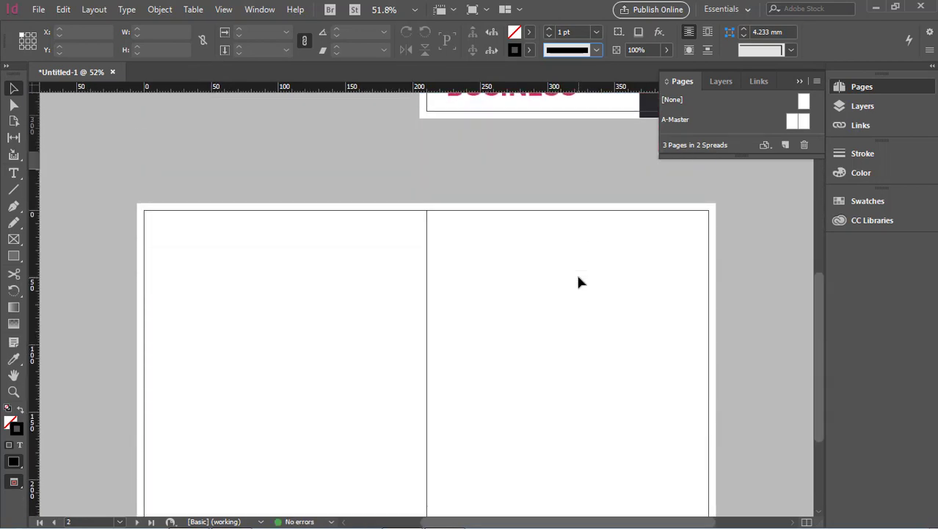
pyautogui.scroll(2, 578, 282)
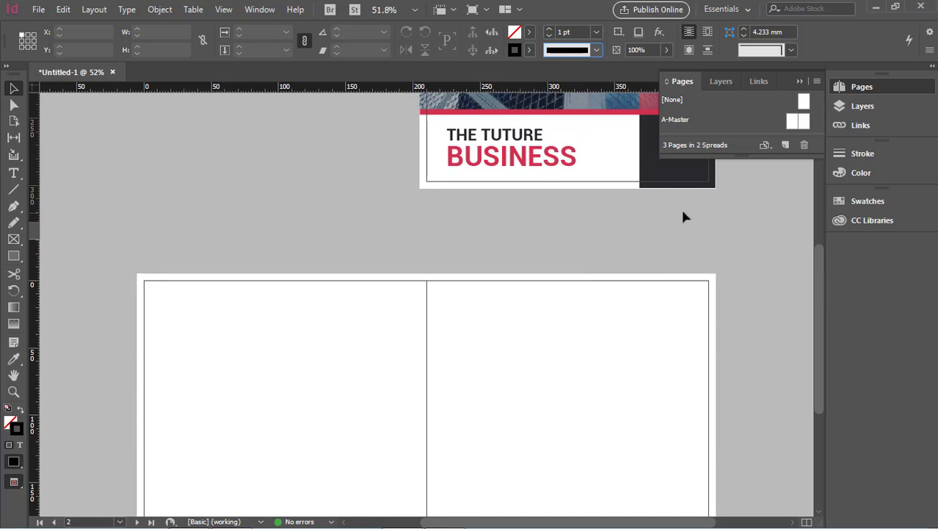
pyautogui.scroll(5, 675, 248)
pyautogui.scroll(-2, 675, 249)
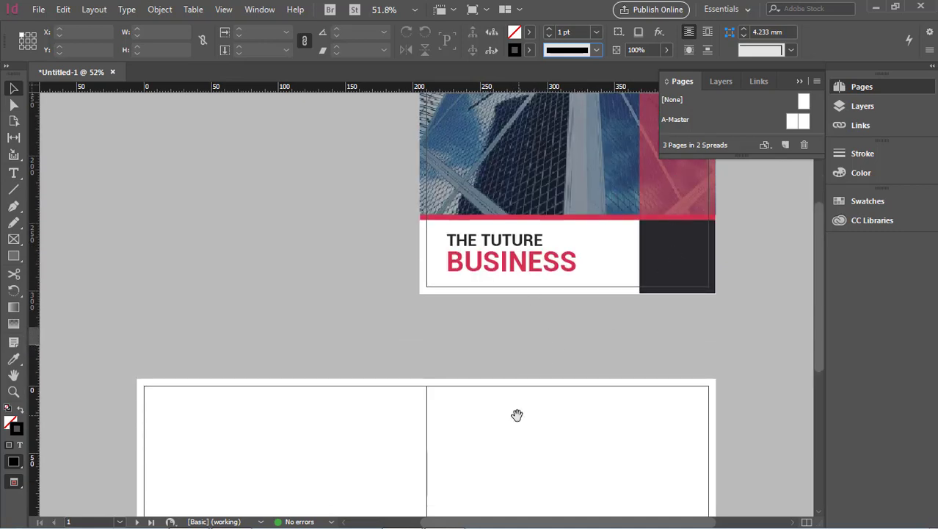
pyautogui.moveTo(518, 415); pyautogui.dragTo(513, 337)
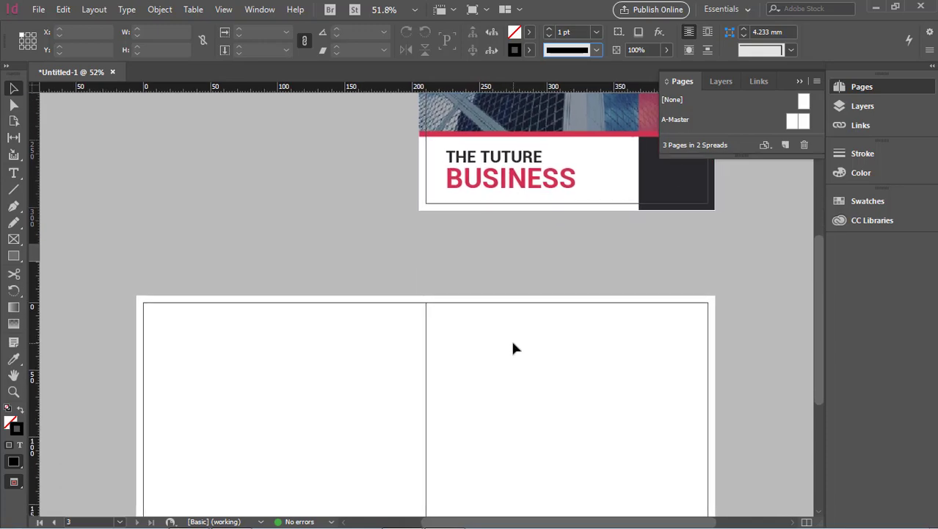
pyautogui.moveTo(70, 253); pyautogui.dragTo(397, 410)
pyautogui.scroll(4, 397, 410)
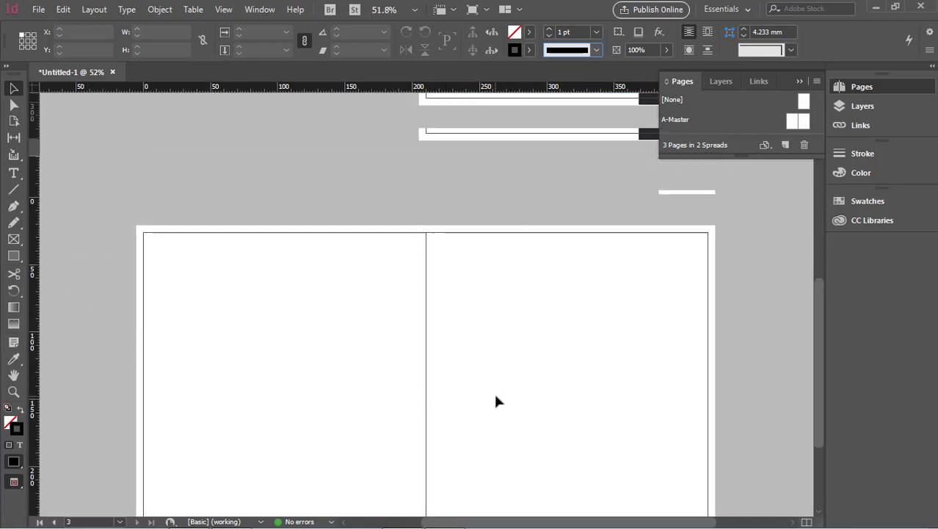
pyautogui.scroll(3, 496, 400)
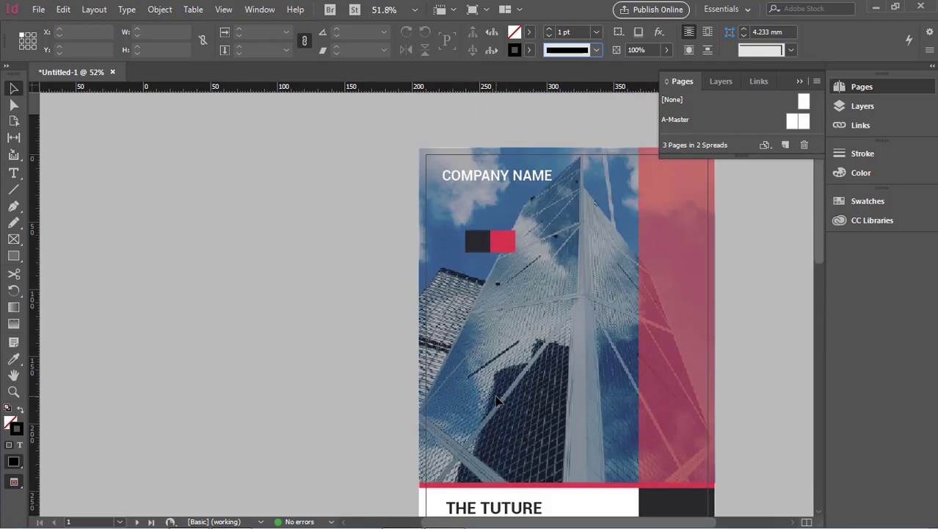
pyautogui.click(562, 193)
pyautogui.scroll(1, 586, 291)
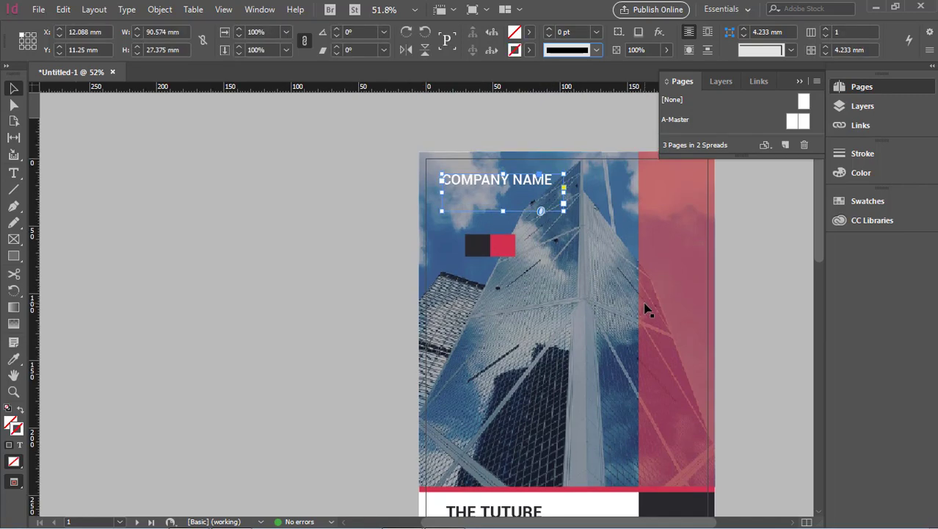
pyautogui.hscroll(4, 646, 309)
pyautogui.scroll(-2, 646, 308)
pyautogui.click(703, 288)
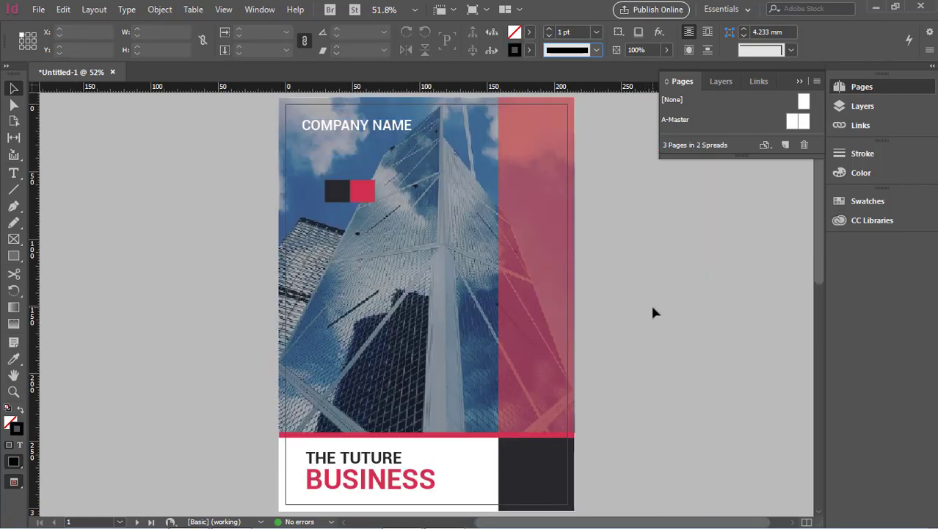
# Step: Reduce the opacity of the dark overlay covering the cover photo to 18%
pyautogui.scroll(1, 651, 302)
pyautogui.click(516, 283)
pyautogui.click(446, 301)
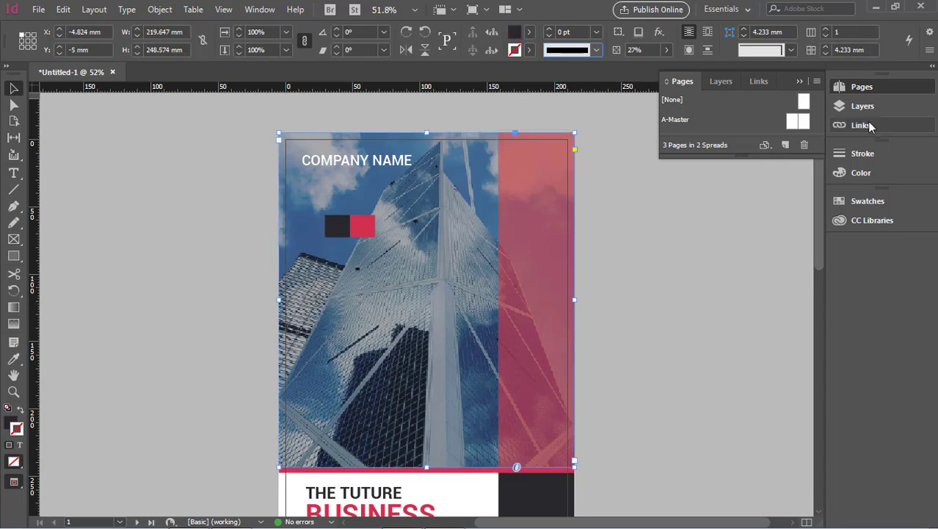
pyautogui.click(667, 50)
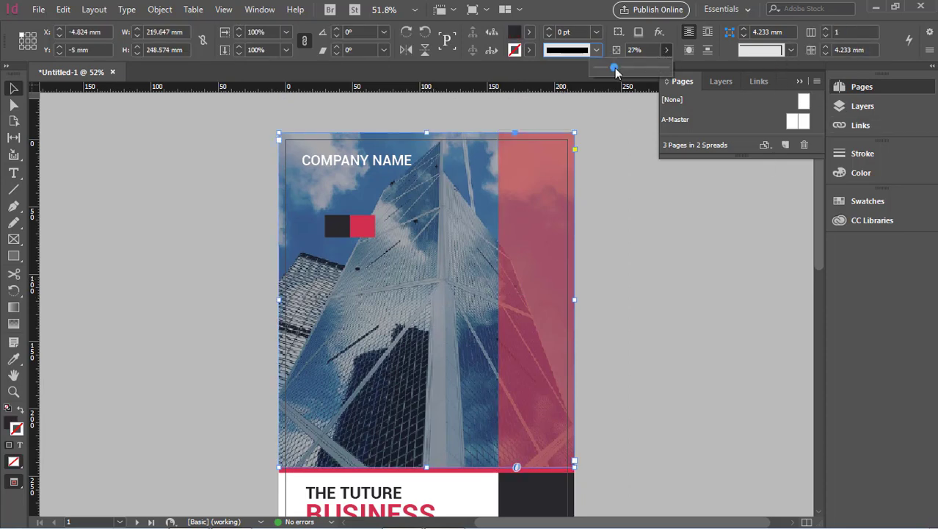
pyautogui.moveTo(615, 71)
pyautogui.mouseDown()
pyautogui.moveTo(593, 68)
pyautogui.moveTo(609, 70)
pyautogui.mouseUp()
# Step: Move the dark and red colour squares together off the cover onto the pasteboard beside the BUSINESS title
pyautogui.scroll(-2, 611, 196)
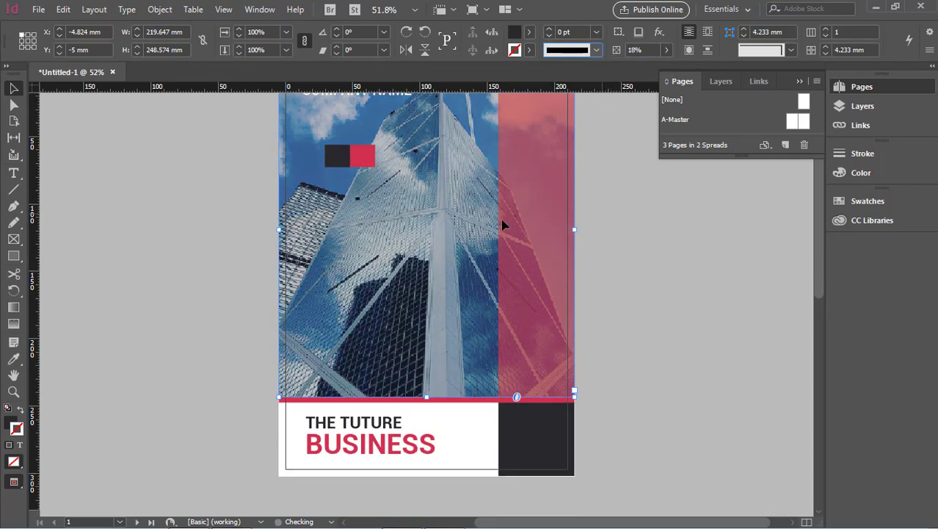
pyautogui.click(344, 165)
pyautogui.keyDown('shift'); pyautogui.click(361, 155); pyautogui.keyUp('shift')
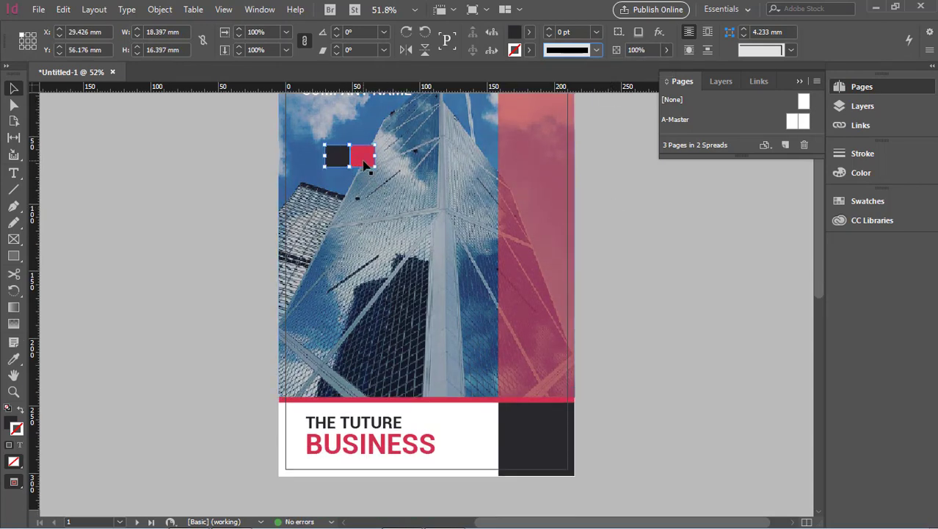
pyautogui.moveTo(361, 156); pyautogui.dragTo(246, 448)
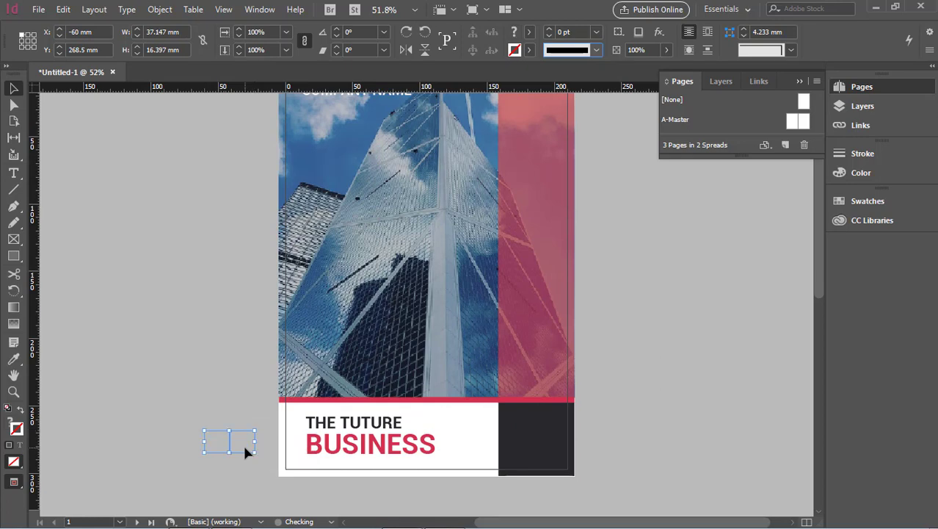
# Step: Move both colour squares down onto the right page of the inner spread, at about X 230 mm, Y 17.5 mm
pyautogui.scroll(-5, 257, 434)
pyautogui.hotkey('shift', 'Down')
pyautogui.hotkey('shift', 'Down')
pyautogui.hotkey('shift', 'Down')
pyautogui.hotkey('shift', 'Down')
pyautogui.hotkey('shift', 'Down')
pyautogui.hotkey('shift', 'Down')
pyautogui.hotkey('shift', 'Down')
pyautogui.hotkey('shift', 'Down')
pyautogui.hotkey('shift', 'Down')
pyautogui.hotkey('shift', 'Down')
pyautogui.hotkey('shift', 'Down')
pyautogui.hotkey('shift', 'Down')
pyautogui.hotkey('shift', 'Down')
pyautogui.hotkey('shift', 'Down')
pyautogui.hotkey('shift', 'Down')
pyautogui.hotkey('shift', 'Down')
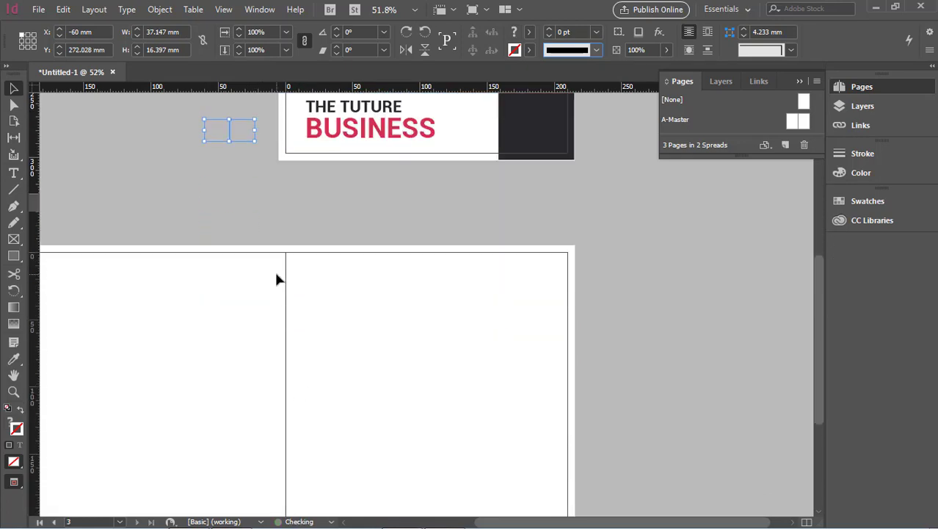
pyautogui.hotkey('shift', 'Down')
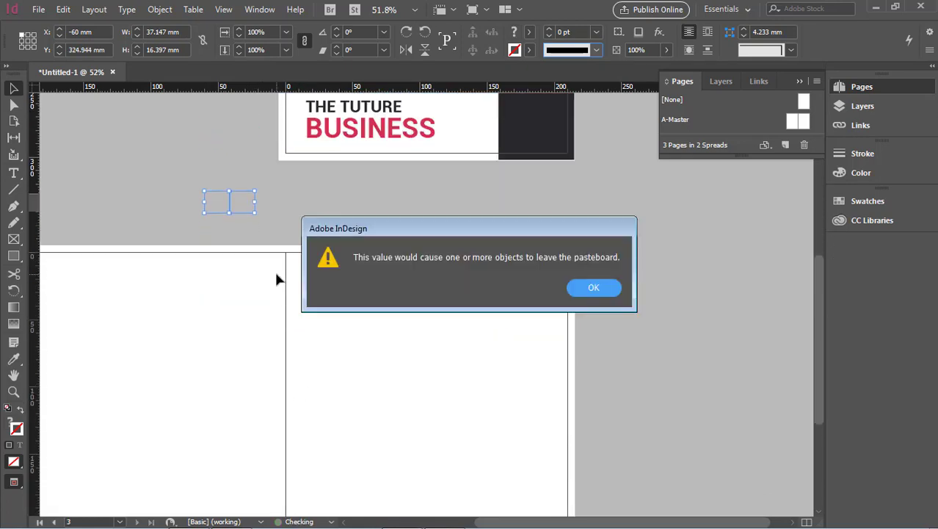
pyautogui.click(593, 288)
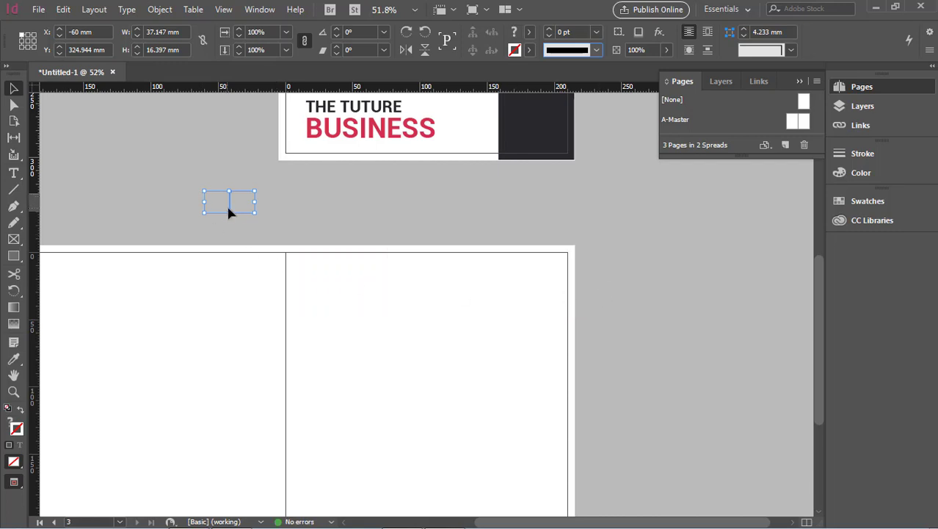
pyautogui.moveTo(237, 210); pyautogui.dragTo(345, 295)
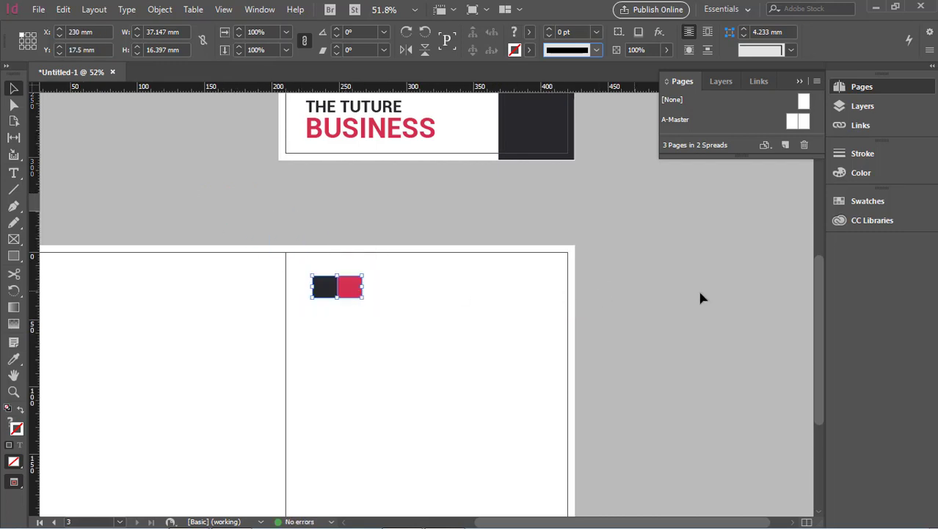
# Step: Place the team meeting photo on the left inner page and crop its frame from the left to about 221 mm wide
pyautogui.click(451, 357)
pyautogui.moveTo(485, 336); pyautogui.dragTo(578, 206)
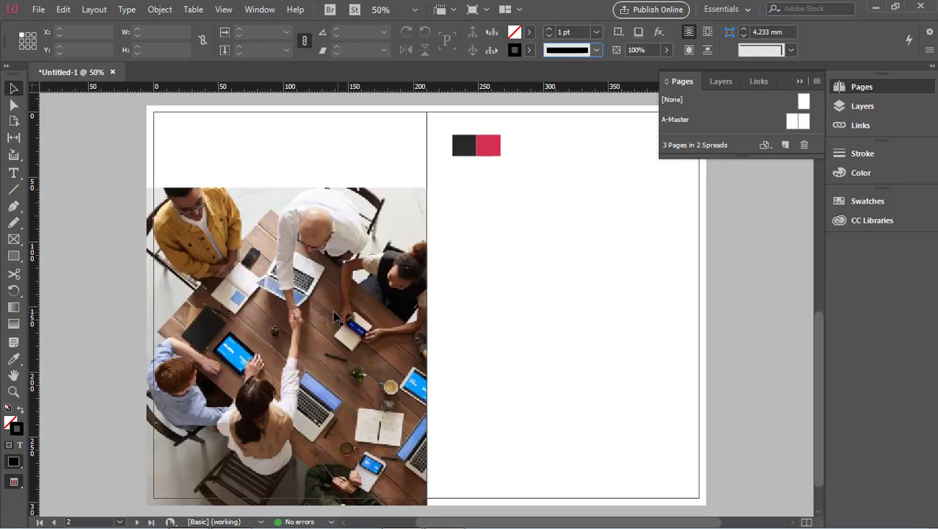
pyautogui.click(336, 314)
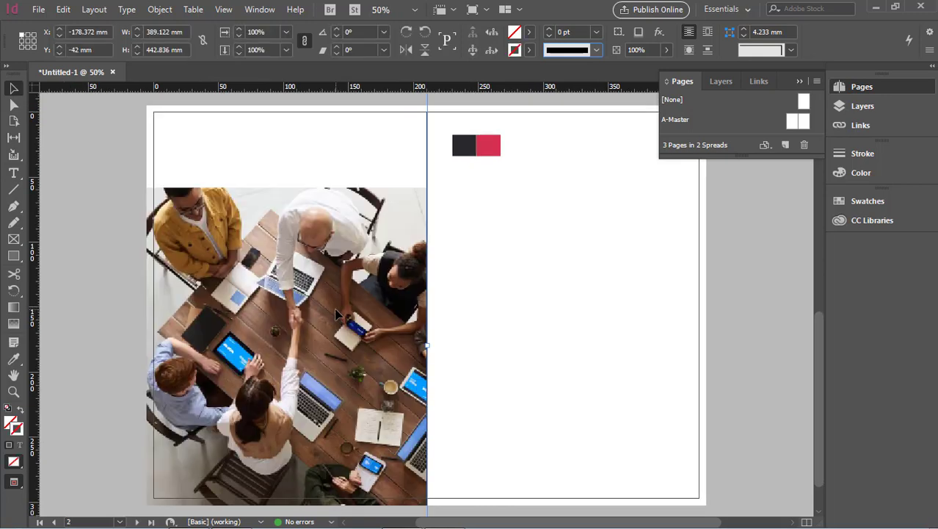
pyautogui.hotkey('ctrl', '-')
pyautogui.moveTo(176, 396); pyautogui.dragTo(283, 389)
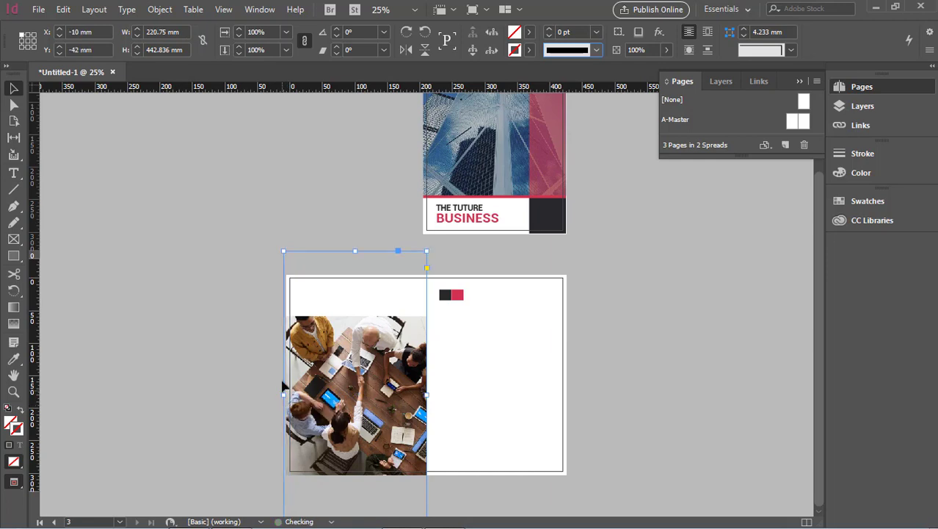
# Step: Crop the meeting photo's frame at top and bottom so it starts at 58 mm and is 244 mm high
pyautogui.moveTo(355, 251); pyautogui.dragTo(353, 315)
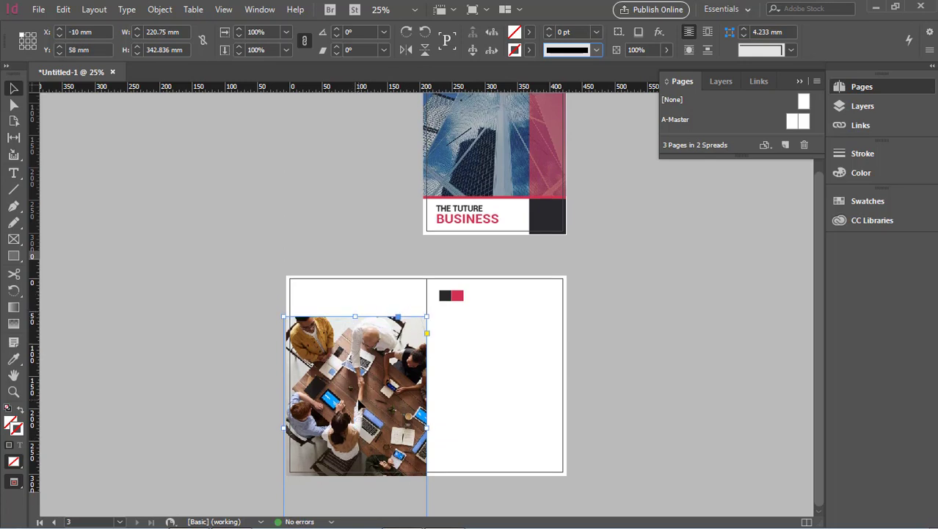
pyautogui.hotkey('ctrl', '-')
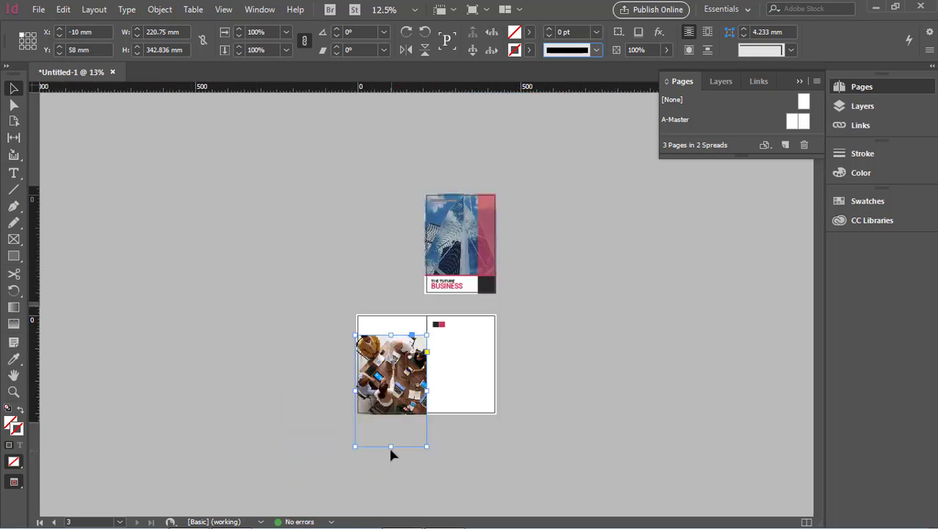
pyautogui.moveTo(391, 446); pyautogui.dragTo(390, 419)
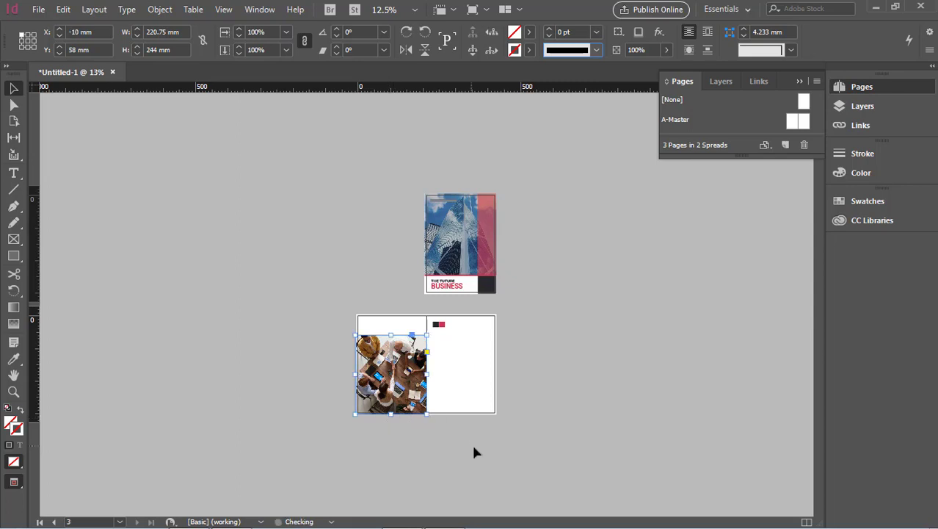
pyautogui.click(471, 442)
pyautogui.hotkey('ctrl', '=')
pyautogui.hotkey('ctrl', '=')
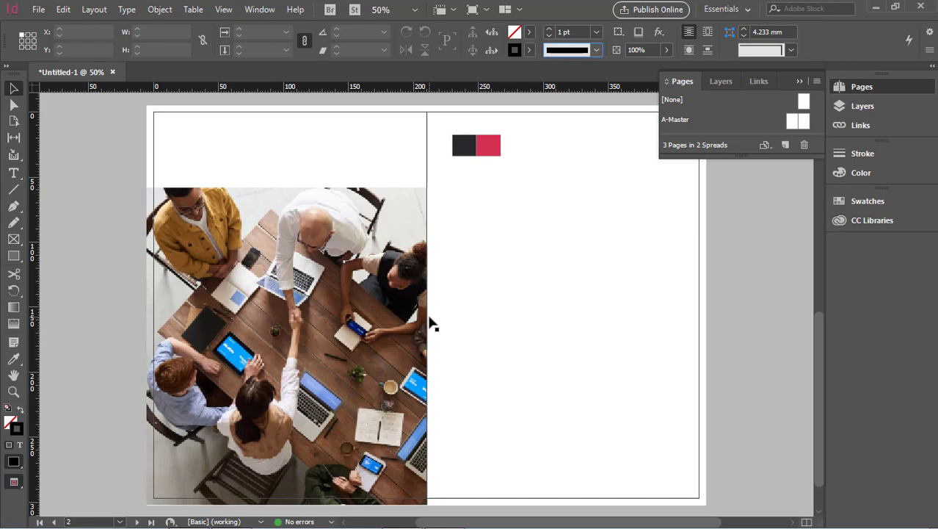
# Step: Draw a rectangle about 119 by 57 mm at the meeting photo's upper-left corner and fill it with the red square's colour
pyautogui.click(14, 256)
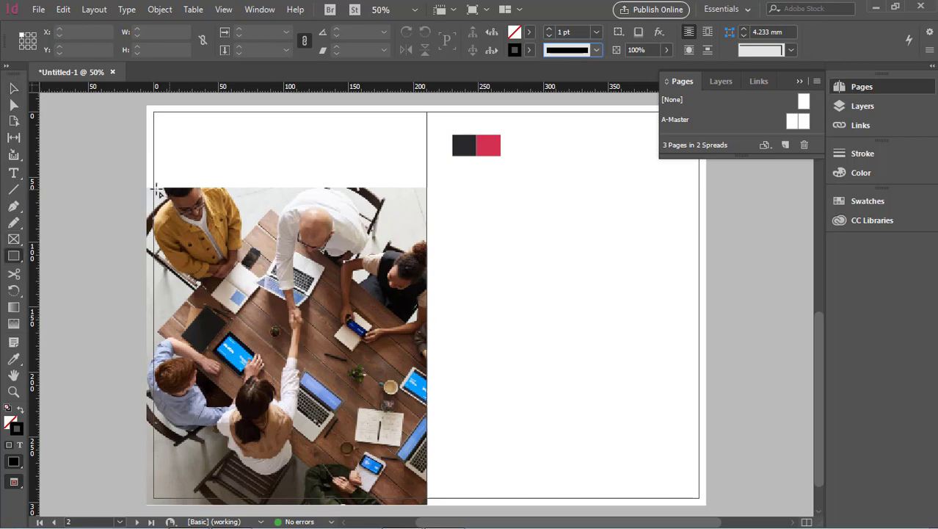
pyautogui.moveTo(147, 188); pyautogui.dragTo(301, 262)
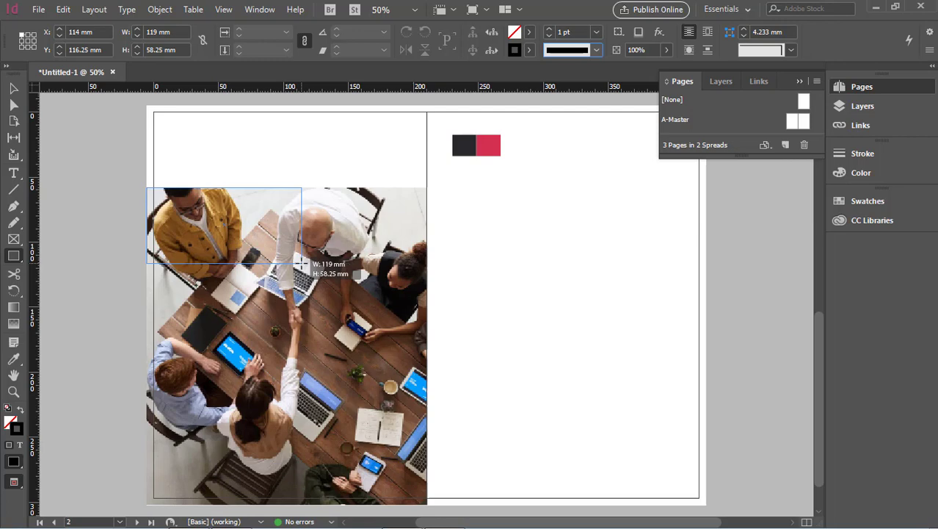
pyautogui.moveTo(301, 262); pyautogui.dragTo(301, 260)
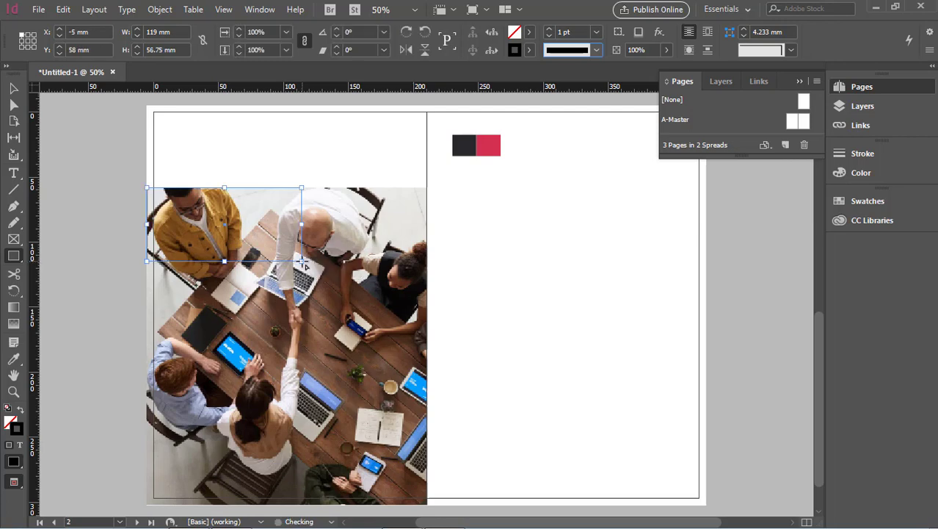
pyautogui.click(14, 358)
pyautogui.click(489, 141)
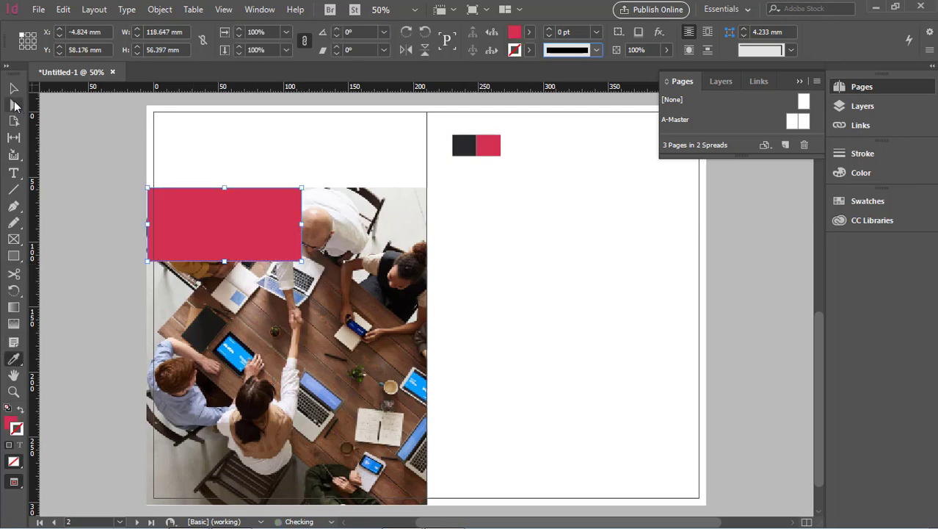
# Step: Widen the red rectangle over the meeting photo to about 127 mm
pyautogui.click(13, 88)
pyautogui.click(45, 109)
pyautogui.click(230, 224)
pyautogui.moveTo(301, 224); pyautogui.dragTo(313, 224)
pyautogui.moveTo(232, 260); pyautogui.dragTo(232, 252)
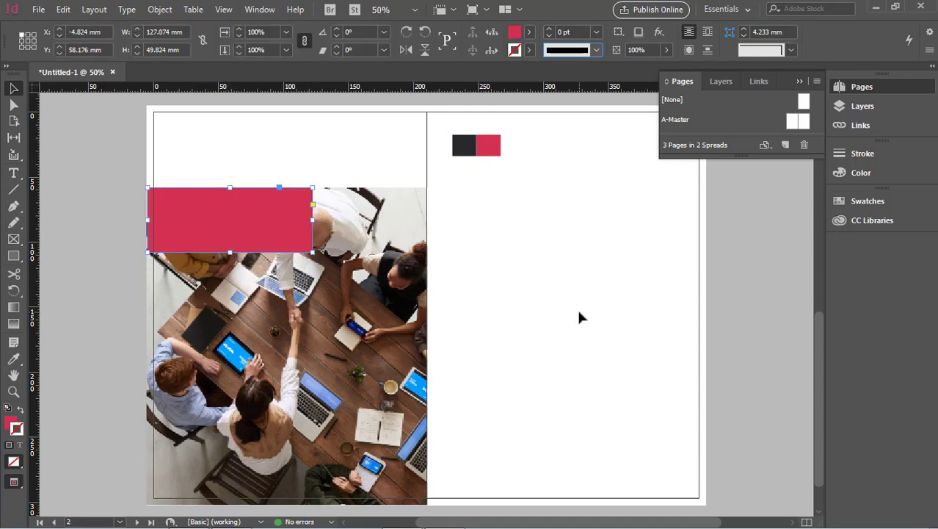
pyautogui.click(580, 316)
pyautogui.scroll(4, 508, 231)
pyautogui.click(503, 174)
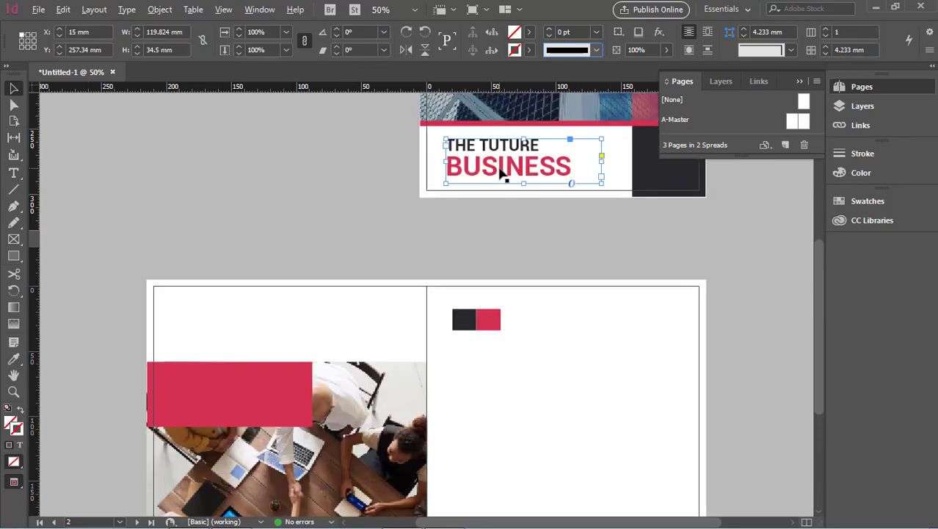
pyautogui.moveTo(501, 171); pyautogui.dragTo(212, 404)
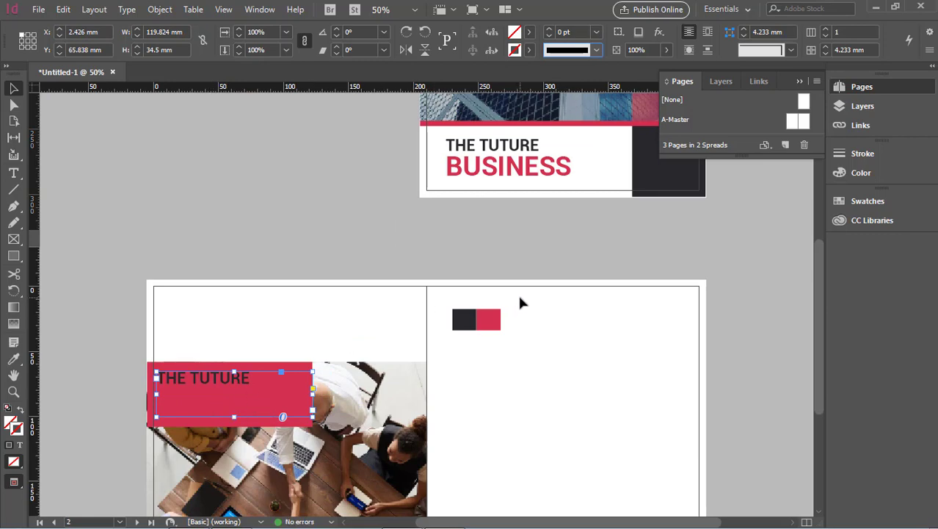
pyautogui.hotkey('ctrl', 'z')
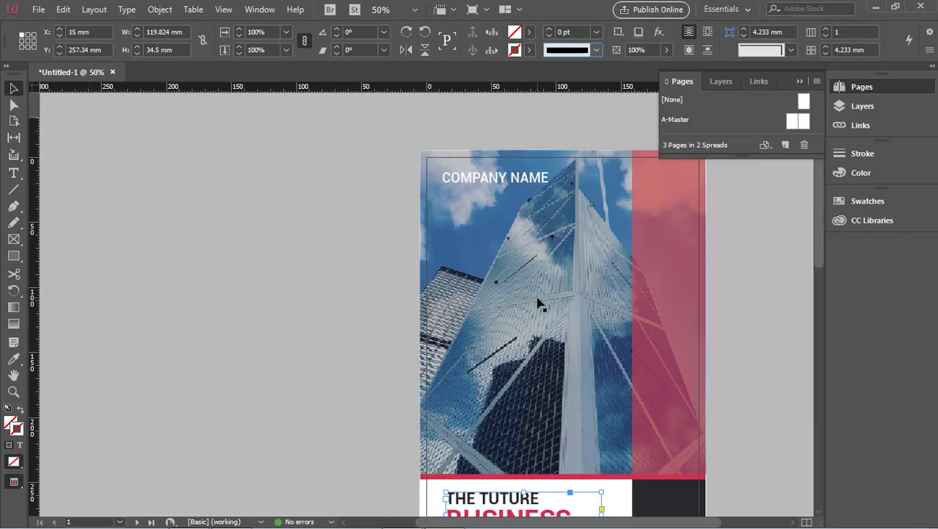
pyautogui.hotkey('ctrl', 'z')
pyautogui.click(560, 274)
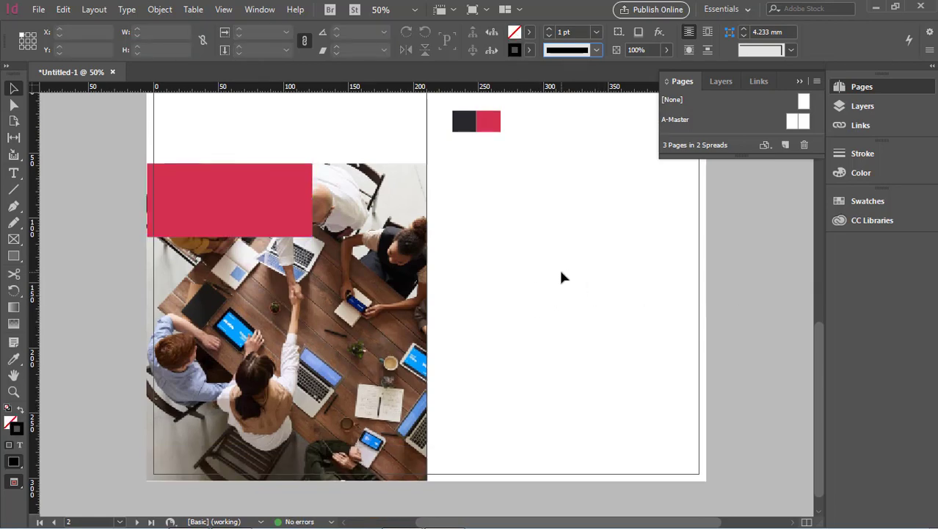
# Step: Copy the cover's THE TUTURE BUSINESS text frame onto the red rectangle, at about X 41 mm, Y 71.5 mm
pyautogui.scroll(3, 497, 147)
pyautogui.click(496, 120)
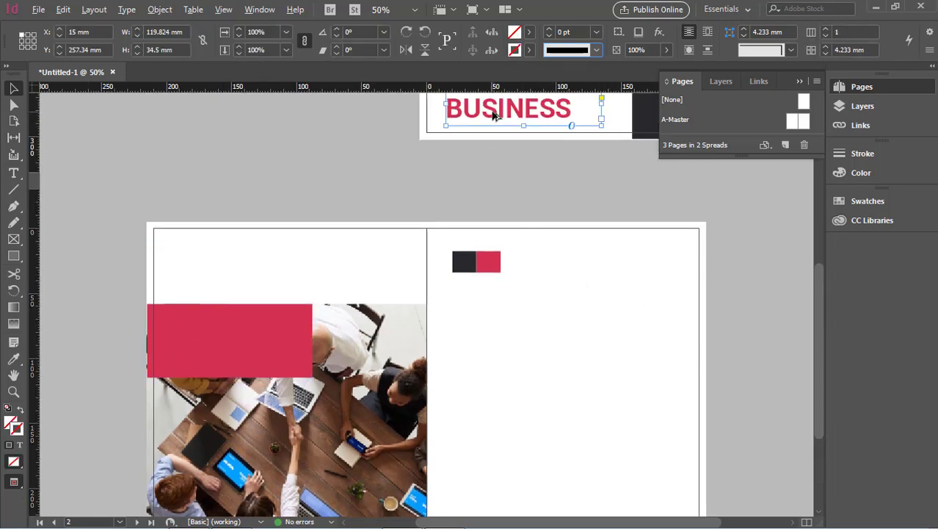
pyautogui.moveTo(495, 118); pyautogui.dragTo(260, 359)
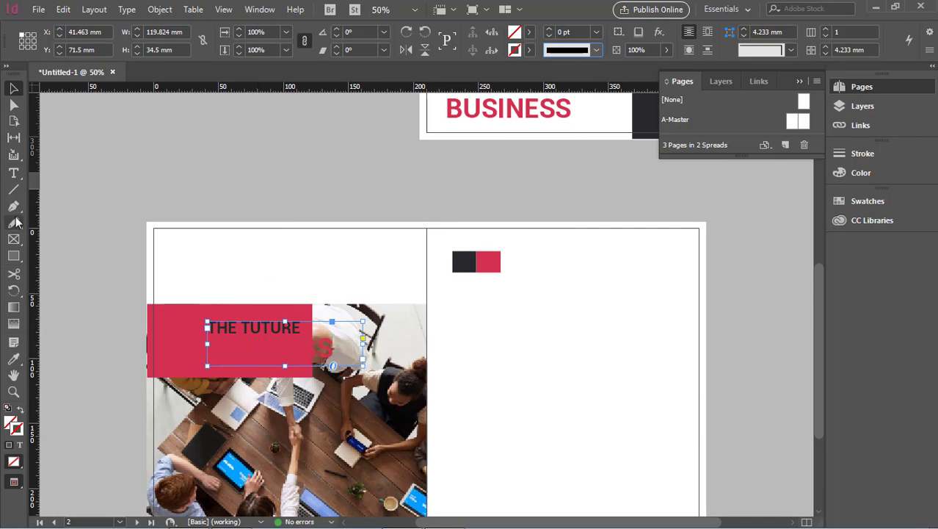
# Step: Change the word BUSINESS in the copied title to the [Paper] swatch colour
pyautogui.click(13, 172)
pyautogui.click(335, 347)
pyautogui.moveTo(335, 347); pyautogui.dragTo(207, 348)
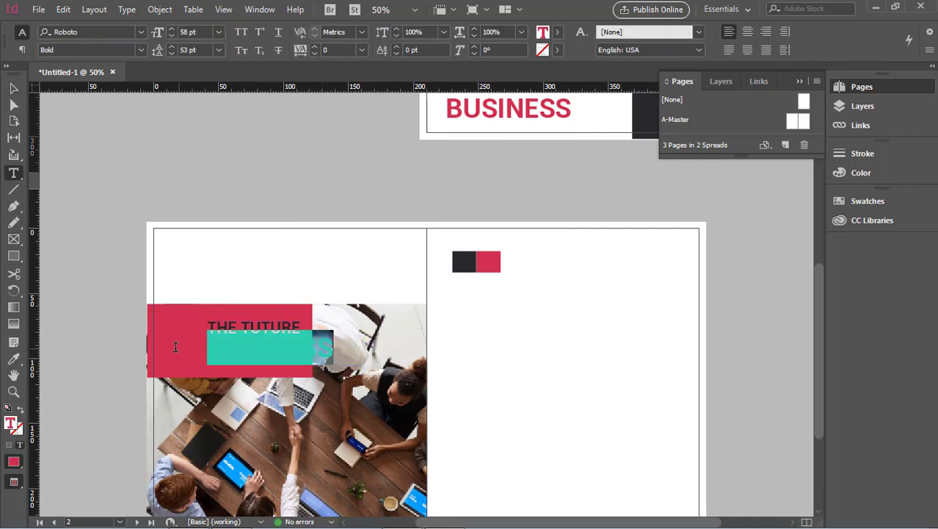
pyautogui.click(547, 33)
pyautogui.click(438, 104)
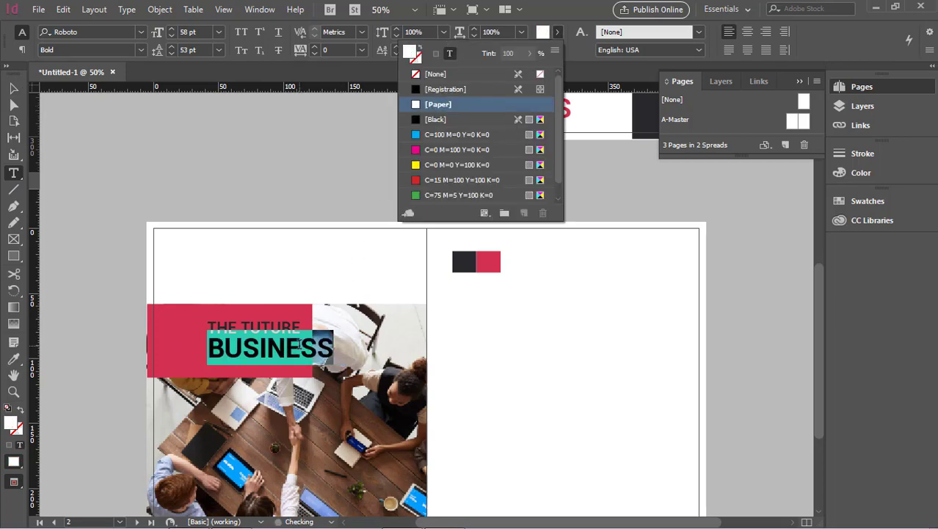
pyautogui.click(297, 342)
pyautogui.click(287, 346)
pyautogui.moveTo(331, 346); pyautogui.dragTo(208, 341)
pyautogui.click(208, 340)
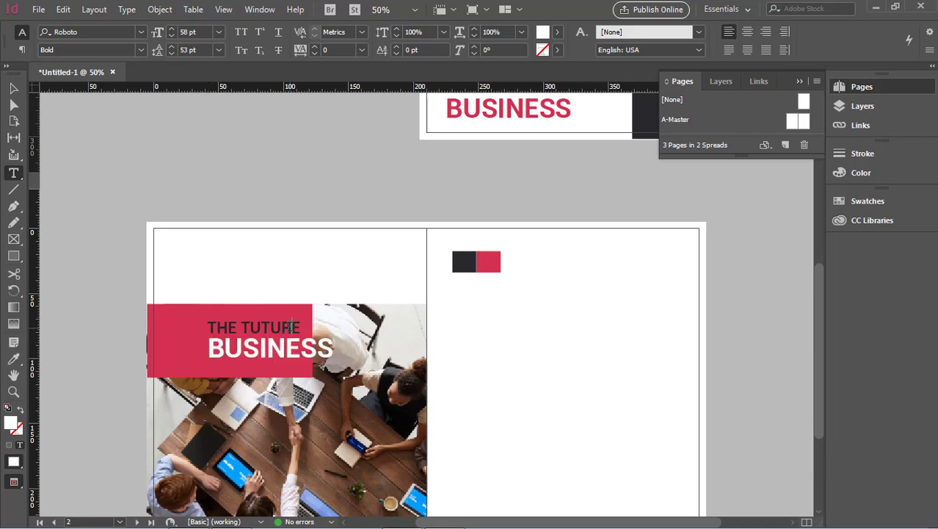
pyautogui.moveTo(301, 327); pyautogui.dragTo(198, 328)
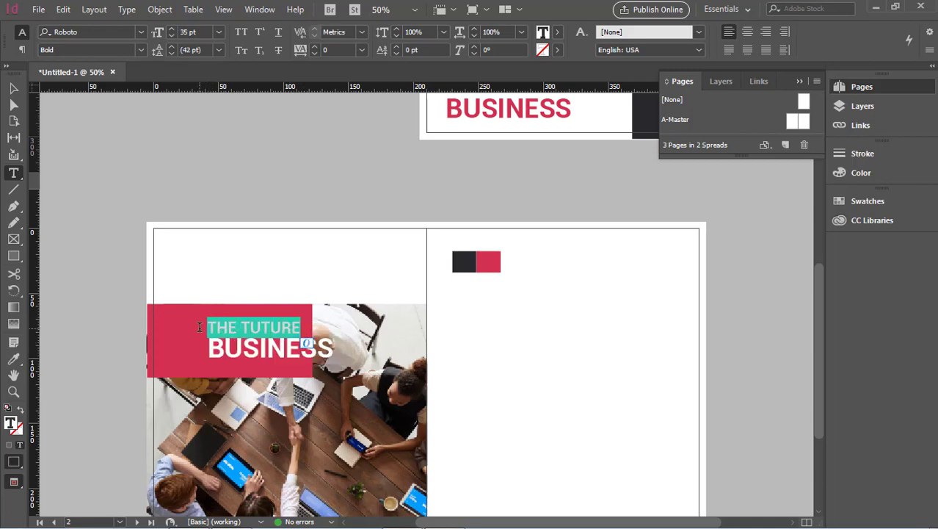
pyautogui.press('BackSpace')
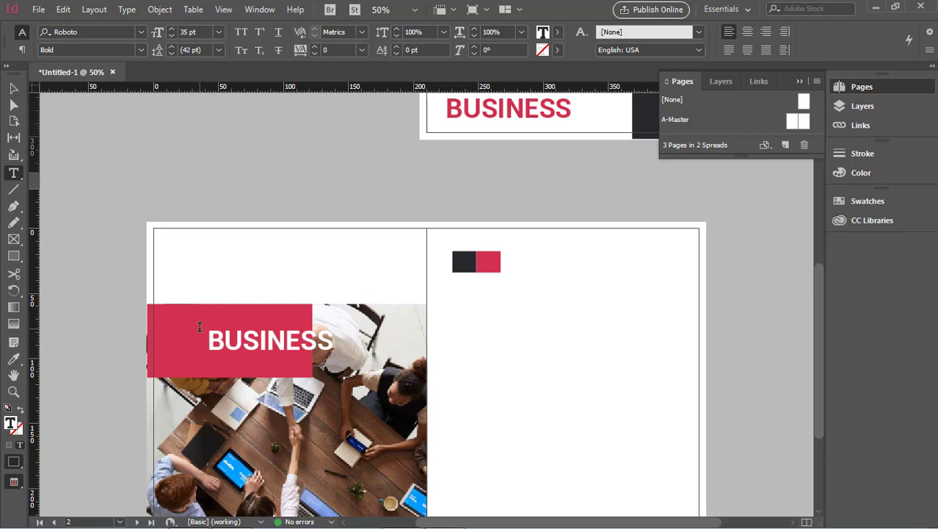
pyautogui.hotkey('ctrl', 'z')
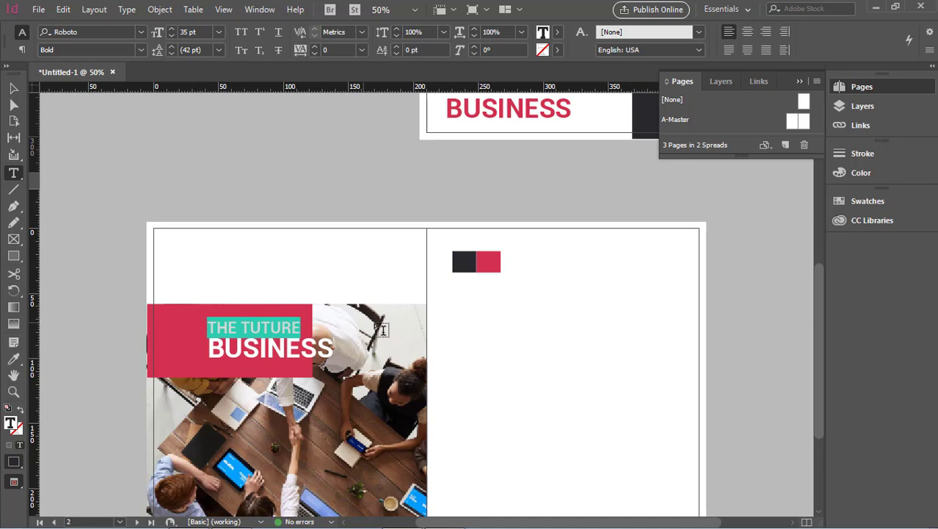
# Step: Move the copied THE TUTURE BUSINESS title inside the red rectangle, to about X 6.3 mm, Y 67.8 mm
pyautogui.click(13, 88)
pyautogui.click(229, 270)
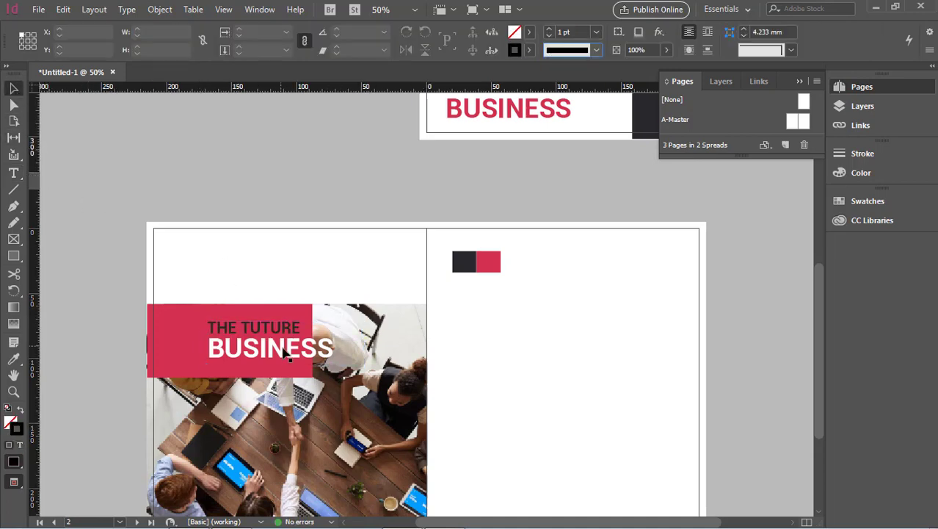
pyautogui.moveTo(282, 354); pyautogui.dragTo(240, 349)
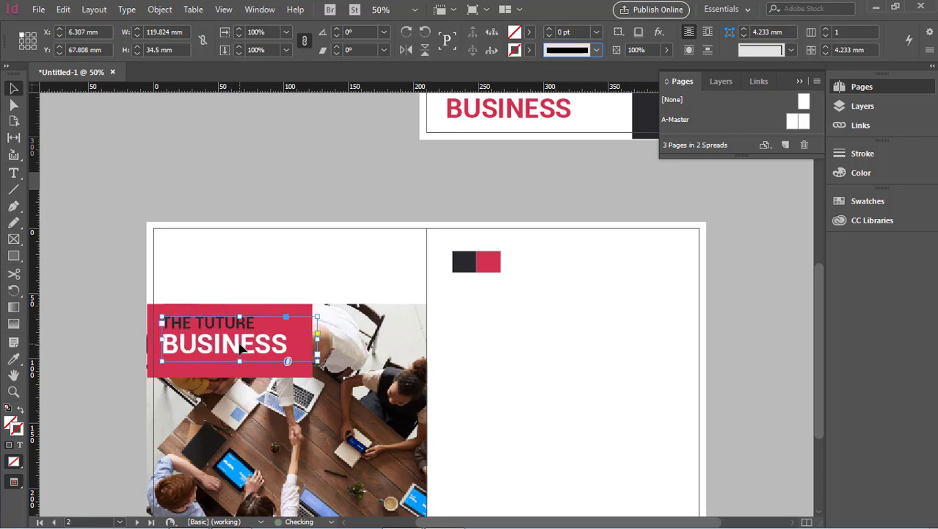
# Step: Lower the opacity of the red rectangle behind the title to 62%
pyautogui.scroll(-4, 329, 169)
pyautogui.click(352, 308)
pyautogui.click(228, 224)
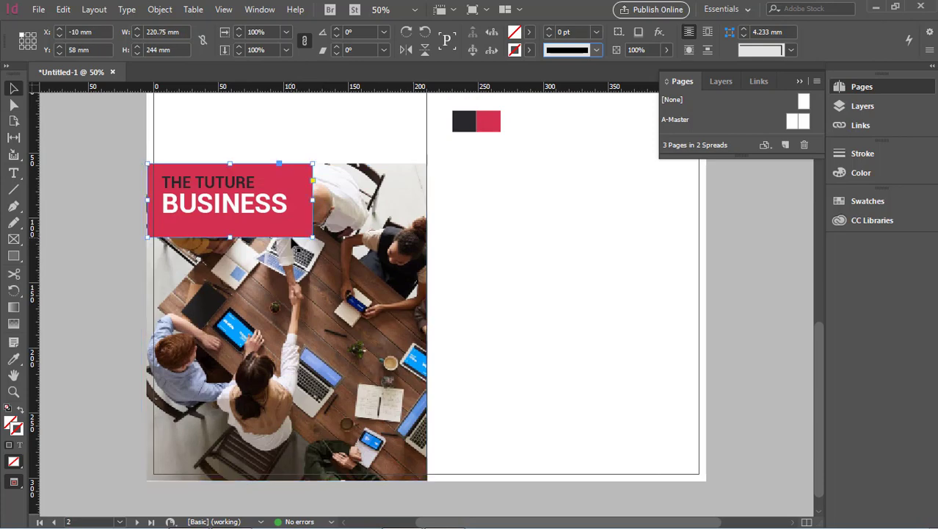
pyautogui.click(596, 32)
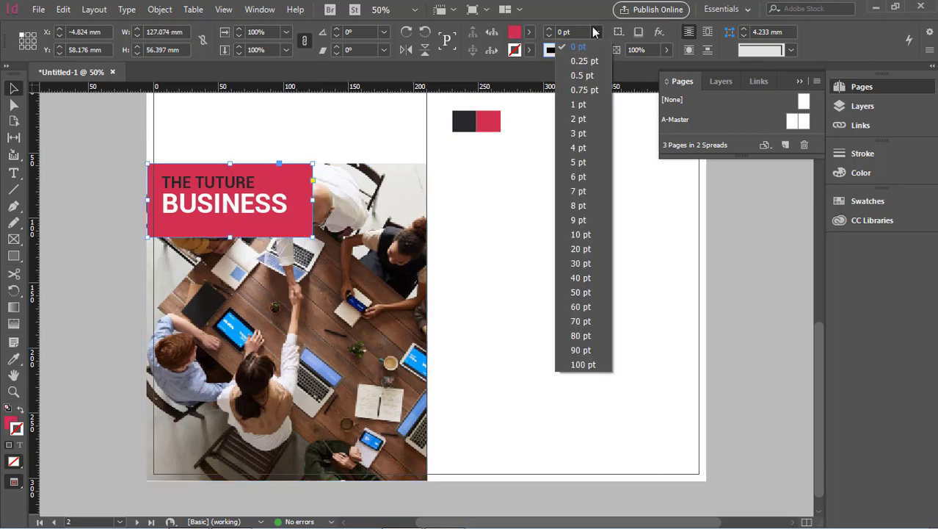
pyautogui.click(596, 31)
pyautogui.click(666, 51)
pyautogui.moveTo(666, 66); pyautogui.dragTo(640, 68)
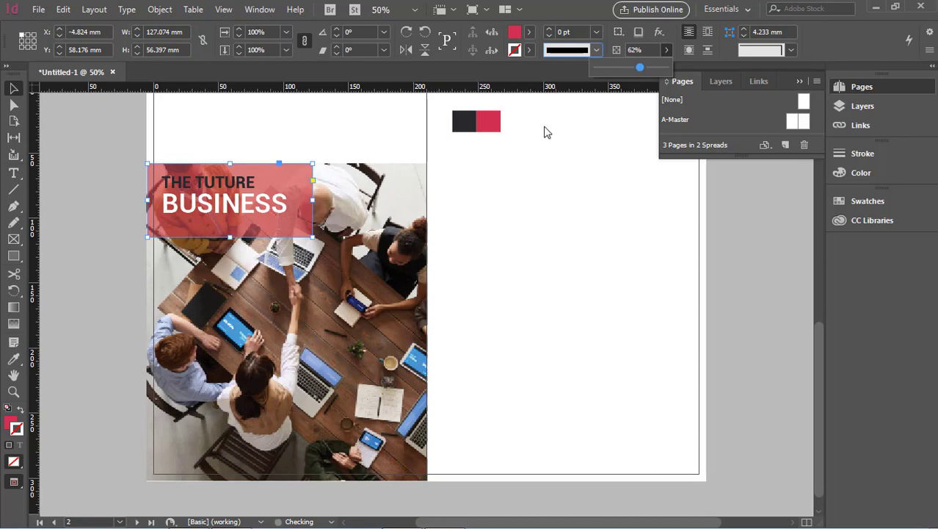
pyautogui.click(719, 283)
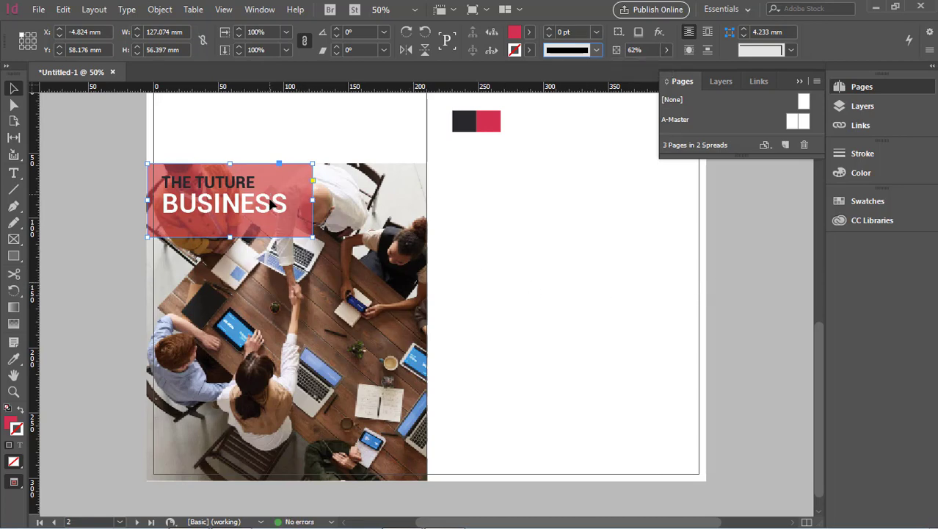
# Step: Nudge the title on the translucent red rectangle down to about Y 70.3 mm
pyautogui.click(102, 219)
pyautogui.click(272, 209)
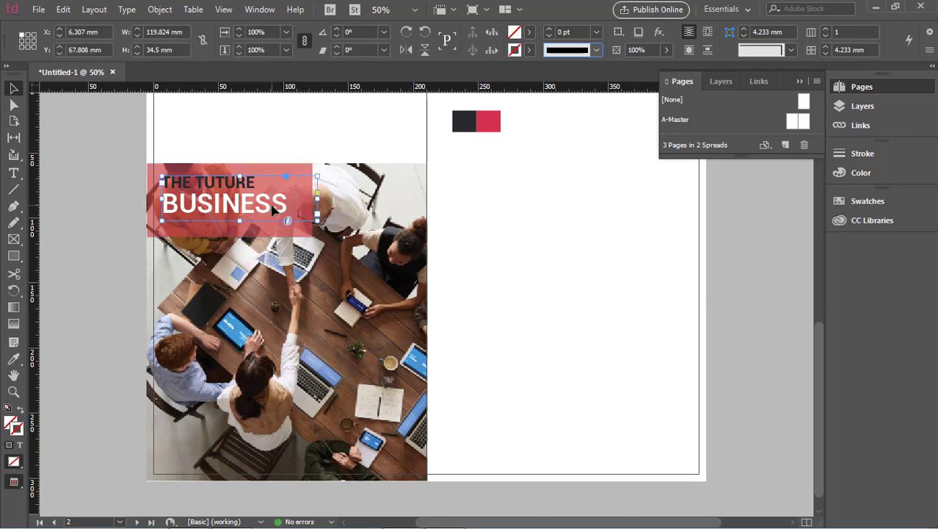
pyautogui.press('Down')
pyautogui.press('Down')
pyautogui.press('Down')
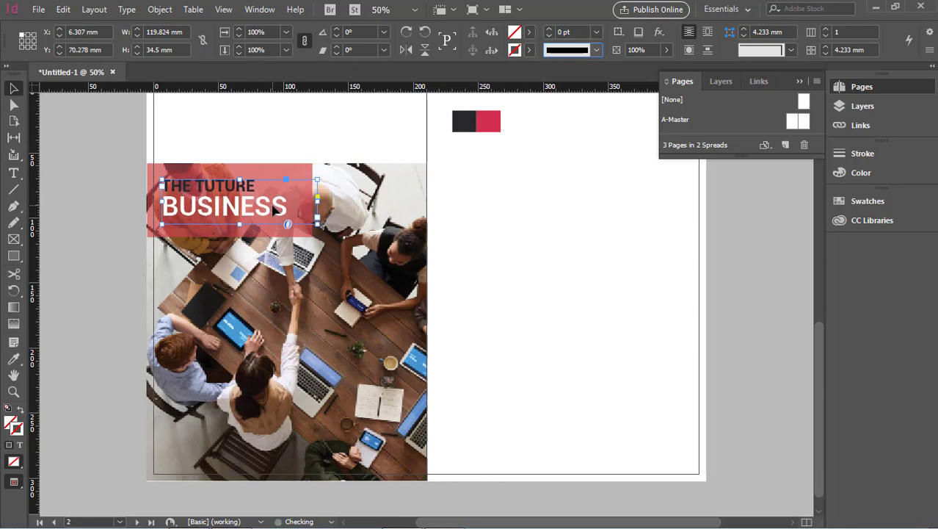
pyautogui.click(297, 172)
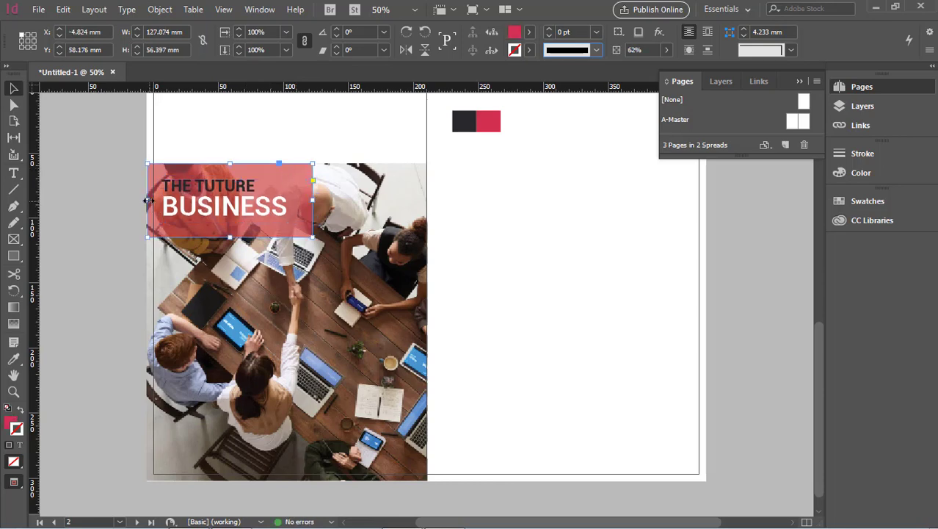
pyautogui.click(110, 232)
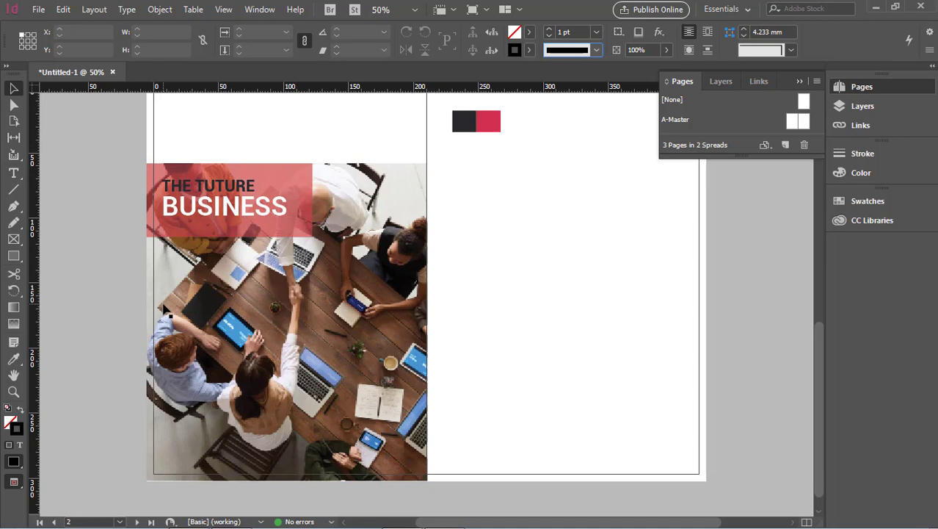
pyautogui.scroll(3, 272, 318)
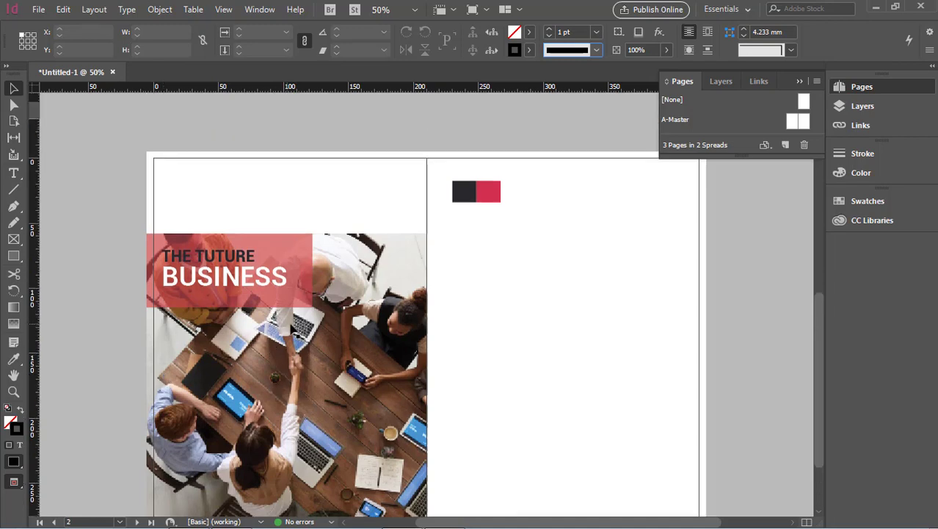
pyautogui.scroll(-4, 272, 318)
pyautogui.click(13, 256)
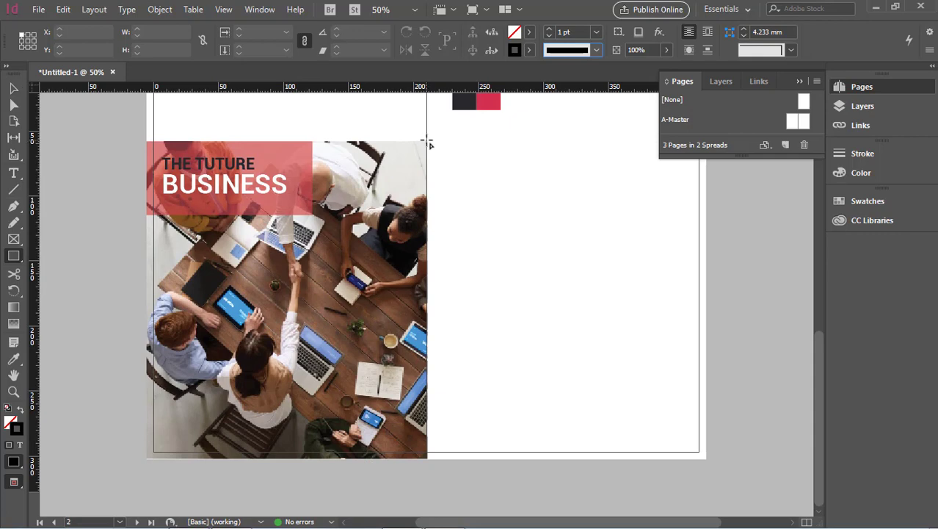
pyautogui.moveTo(428, 141); pyautogui.dragTo(646, 397)
pyautogui.moveTo(680, 457)
pyautogui.mouseDown()
pyautogui.moveTo(712, 461)
pyautogui.moveTo(702, 336)
pyautogui.moveTo(719, 385)
pyautogui.mouseUp()
pyautogui.click(529, 289)
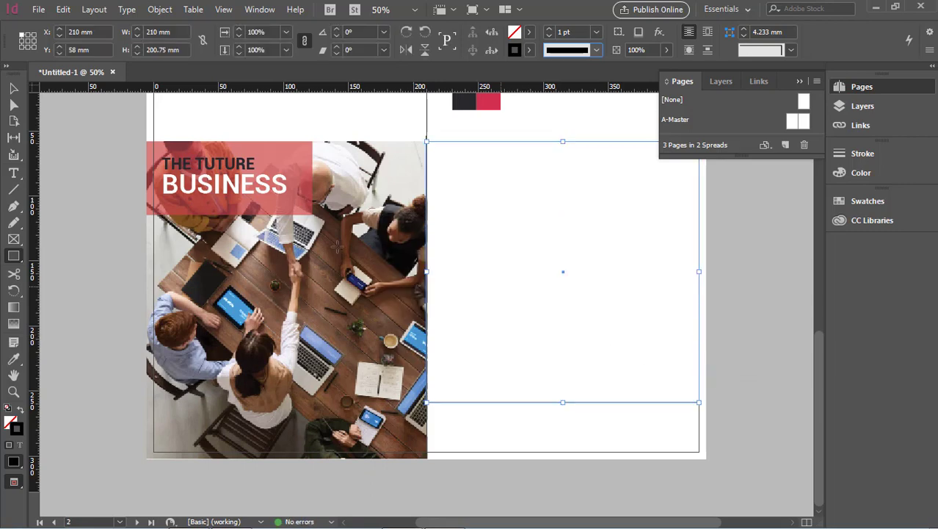
pyautogui.click(10, 89)
pyautogui.click(642, 340)
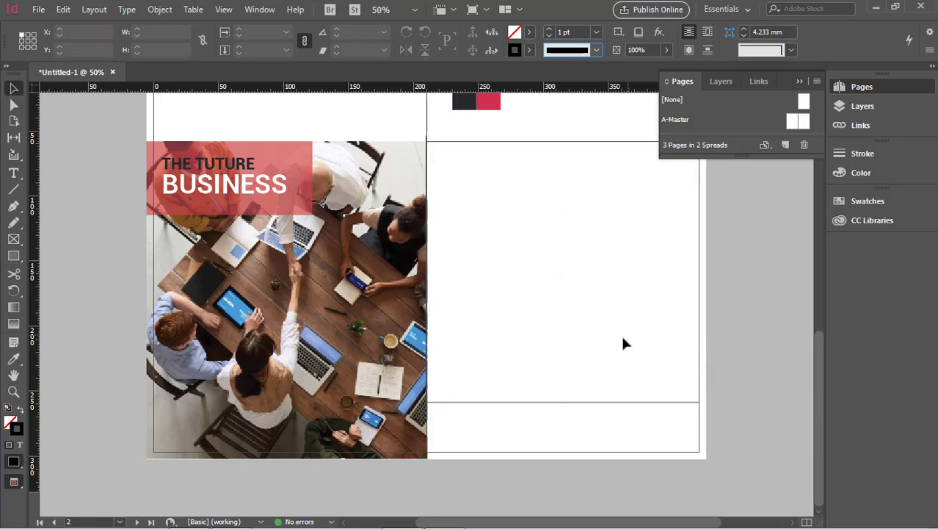
pyautogui.click(586, 401)
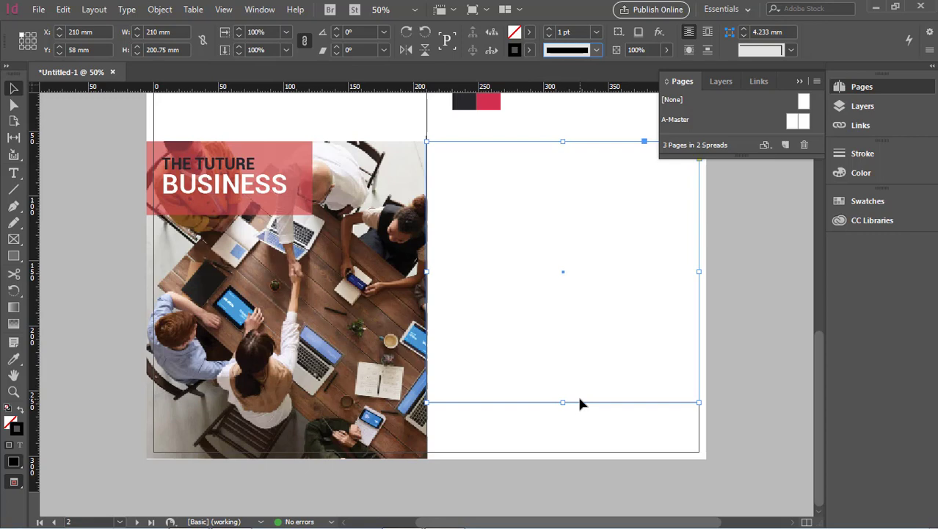
pyautogui.press('Delete')
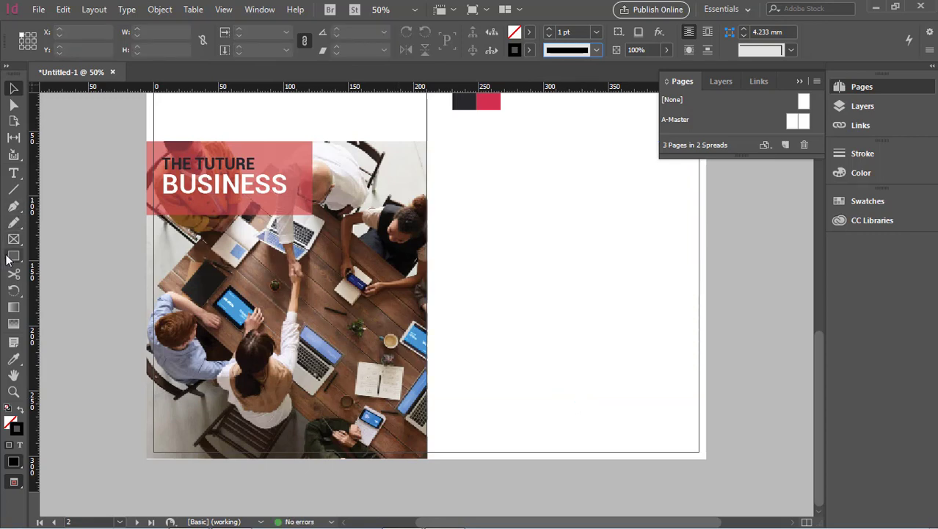
# Step: Draw a rectangle about 215 by 159.5 mm on the right-hand page, level with the photo's top, and fill it with the dark square's colour
pyautogui.click(13, 256)
pyautogui.moveTo(432, 143); pyautogui.dragTo(707, 351)
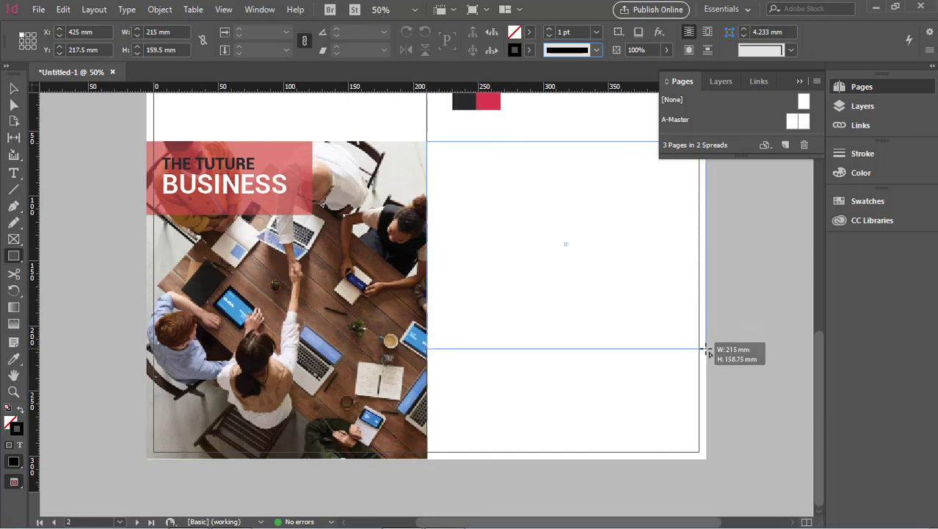
pyautogui.moveTo(707, 351); pyautogui.dragTo(705, 349)
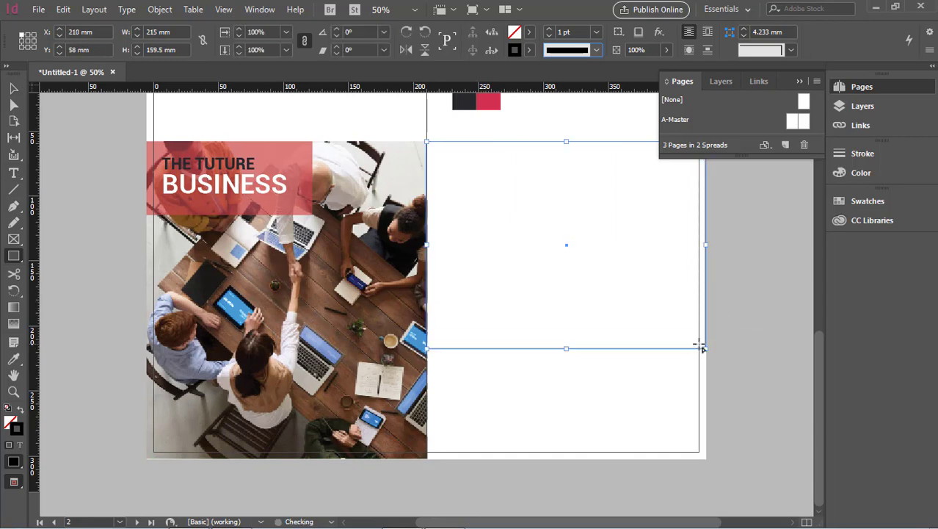
pyautogui.click(13, 359)
pyautogui.click(468, 99)
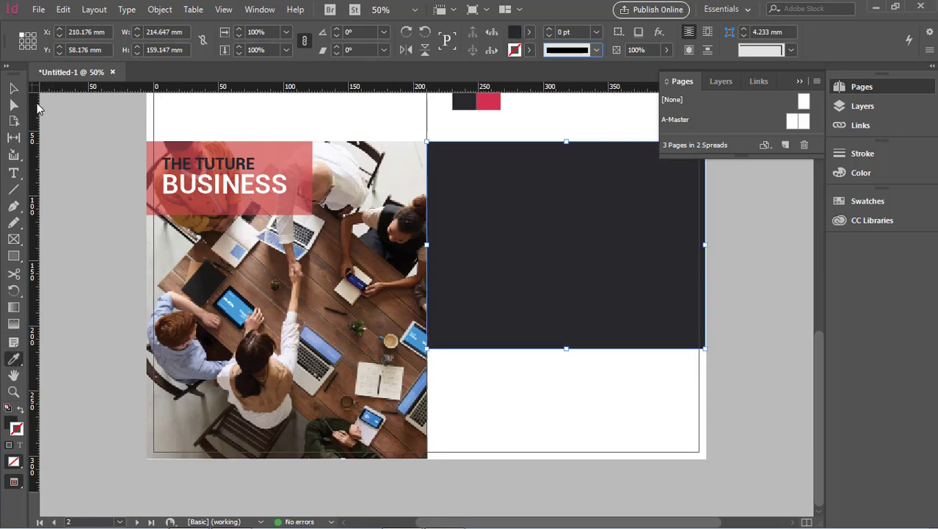
pyautogui.click(14, 91)
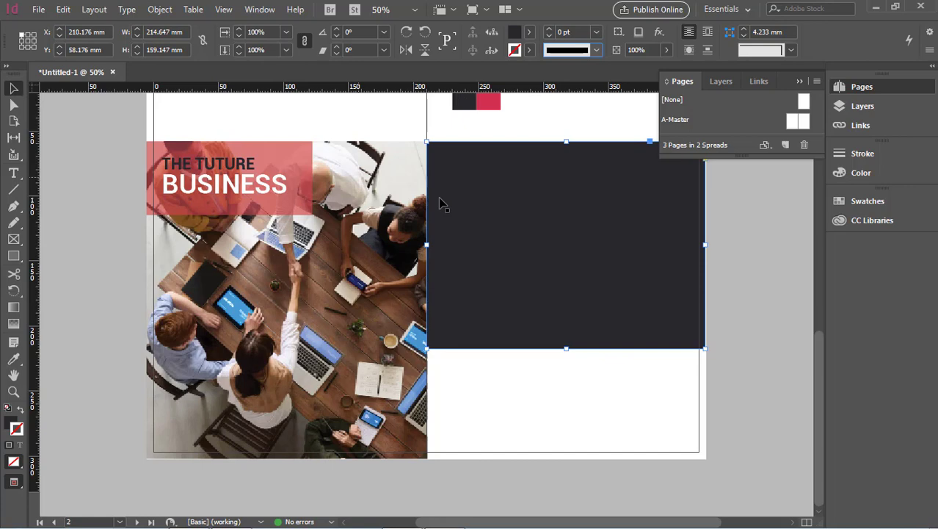
# Step: Extend the dark rectangle's outer side to the bleed edge of the right-hand page
pyautogui.click(756, 327)
pyautogui.click(659, 326)
pyautogui.moveTo(707, 245); pyautogui.dragTo(710, 242)
pyautogui.scroll(3, 753, 311)
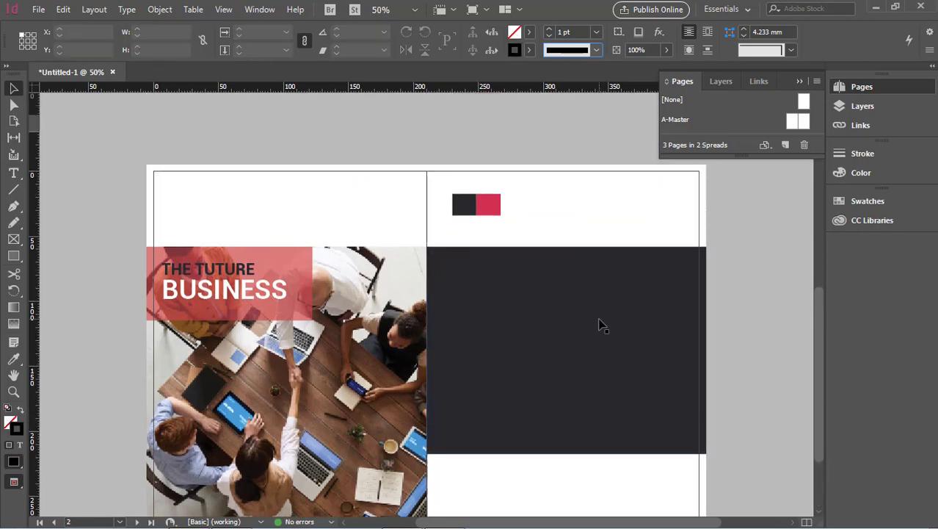
pyautogui.click(759, 298)
# Step: Draw a strip about 38 by 159 mm along the dark rectangle's outer edge and fill it with the red square's colour
pyautogui.press('m')
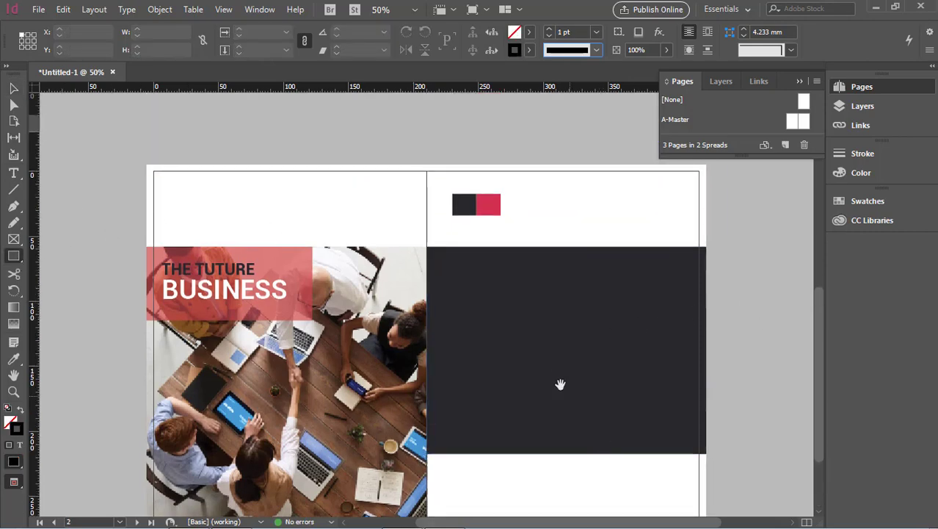
pyautogui.moveTo(558, 381); pyautogui.dragTo(506, 291)
pyautogui.moveTo(607, 174); pyautogui.dragTo(660, 384)
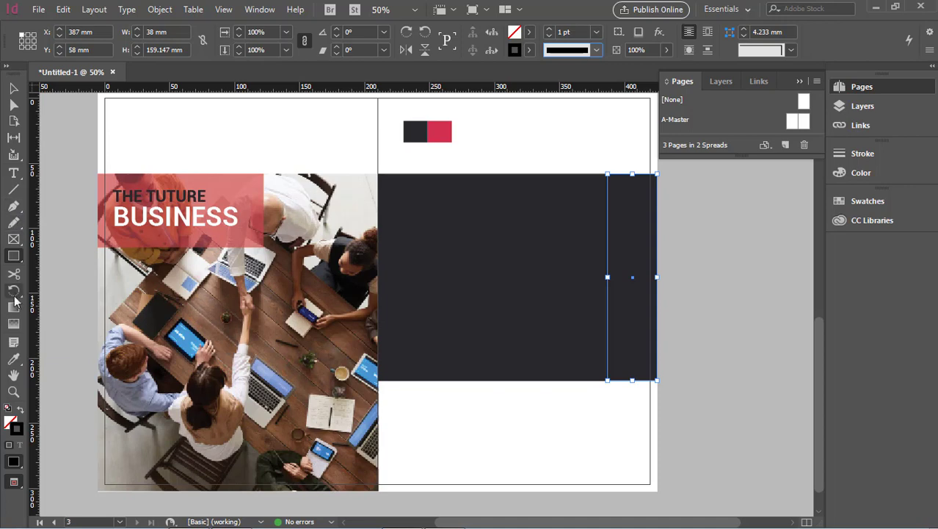
pyautogui.press('i')
pyautogui.click(437, 132)
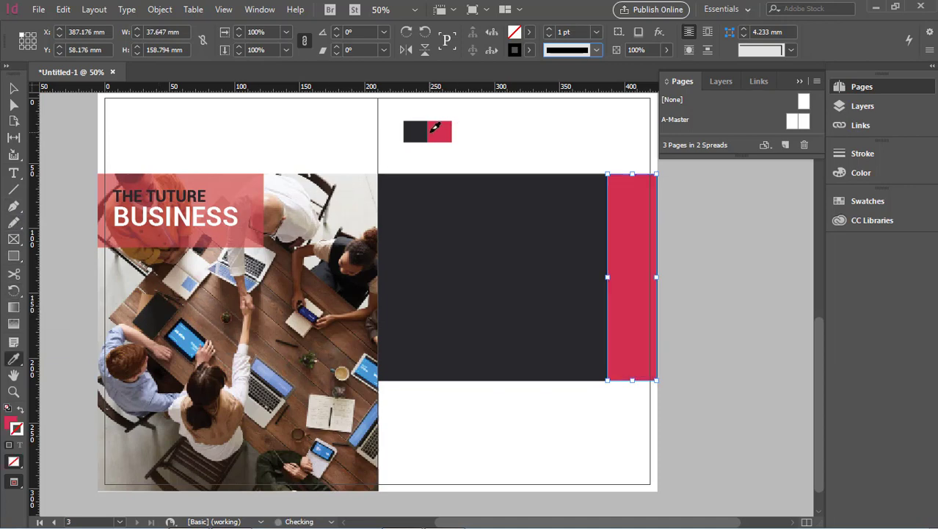
pyautogui.click(14, 88)
pyautogui.click(45, 117)
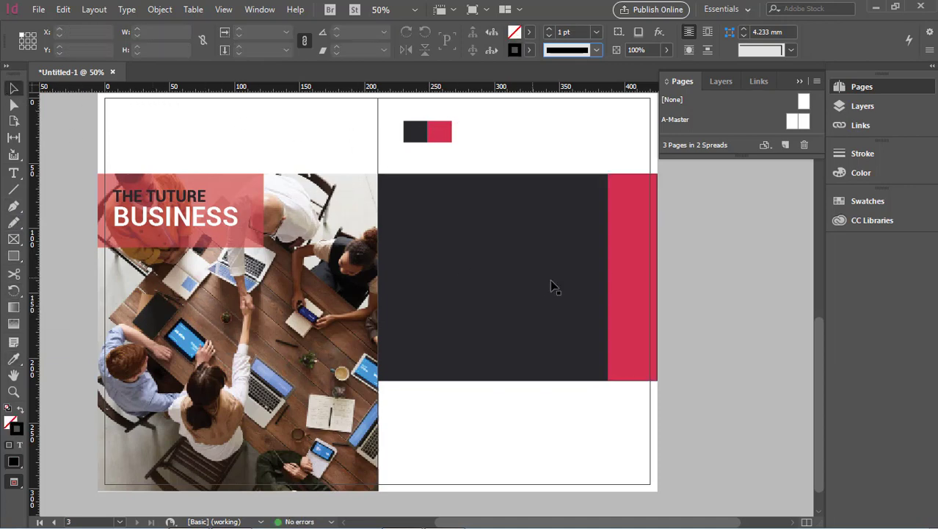
# Step: Widen the red strip by extending its inner edge over the dark rectangle
pyautogui.click(628, 288)
pyautogui.moveTo(608, 277); pyautogui.dragTo(599, 276)
pyautogui.click(706, 297)
pyautogui.scroll(1, 706, 297)
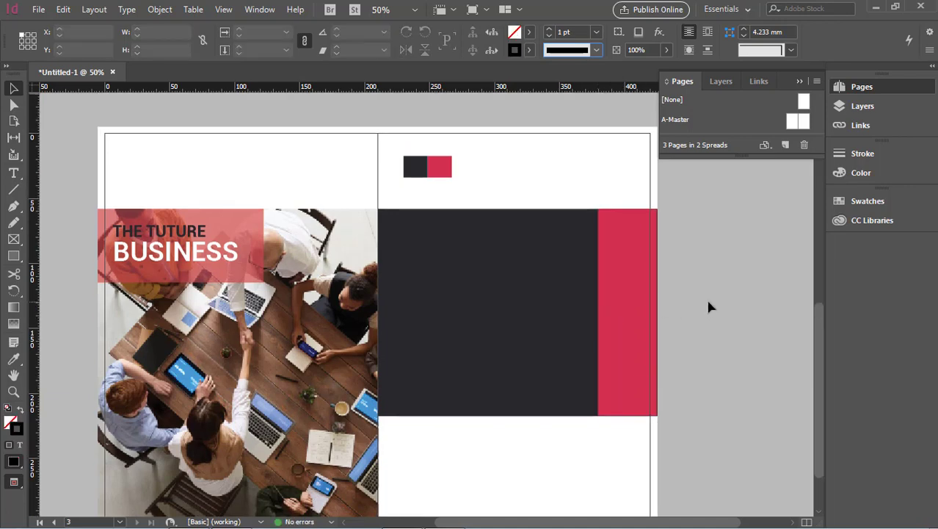
pyautogui.click(638, 300)
pyautogui.click(551, 121)
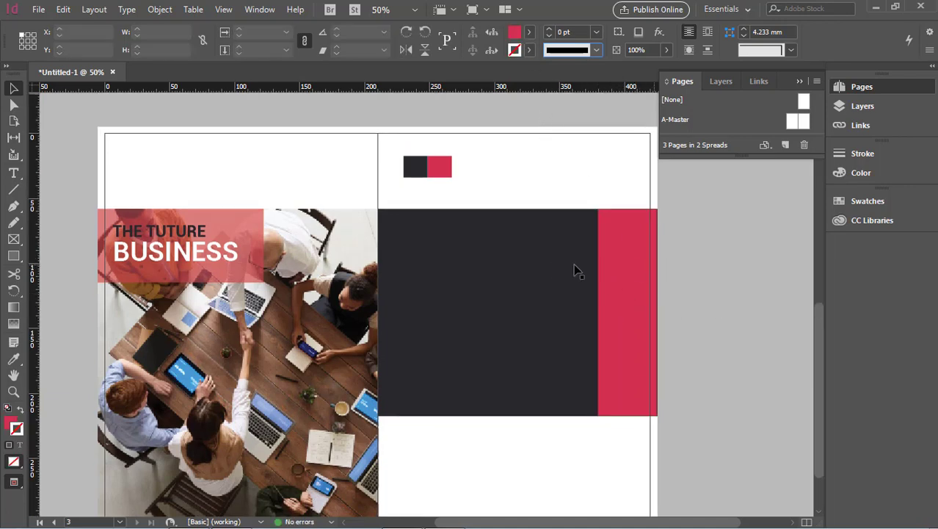
pyautogui.click(555, 270)
pyautogui.click(617, 304)
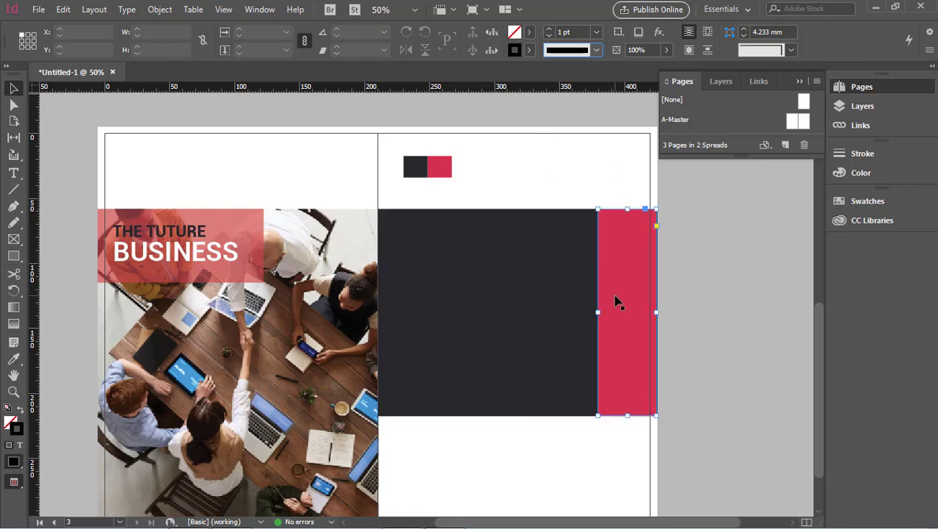
pyautogui.moveTo(660, 314)
pyautogui.mouseDown()
pyautogui.moveTo(673, 313)
pyautogui.moveTo(658, 314)
pyautogui.mouseUp()
pyautogui.hotkey('ctrl', 'z')
pyautogui.click(720, 333)
pyautogui.click(622, 322)
pyautogui.click(709, 315)
pyautogui.scroll(-1, 704, 307)
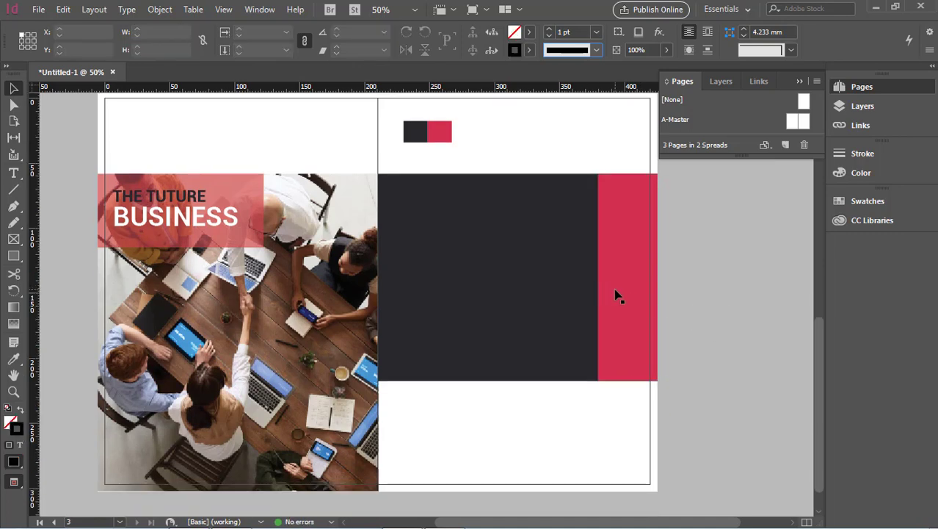
# Step: Move the red strip's inner edge slightly further towards the spine, keeping its outer edge in place
pyautogui.click(616, 296)
pyautogui.moveTo(599, 279); pyautogui.dragTo(593, 278)
pyautogui.click(704, 313)
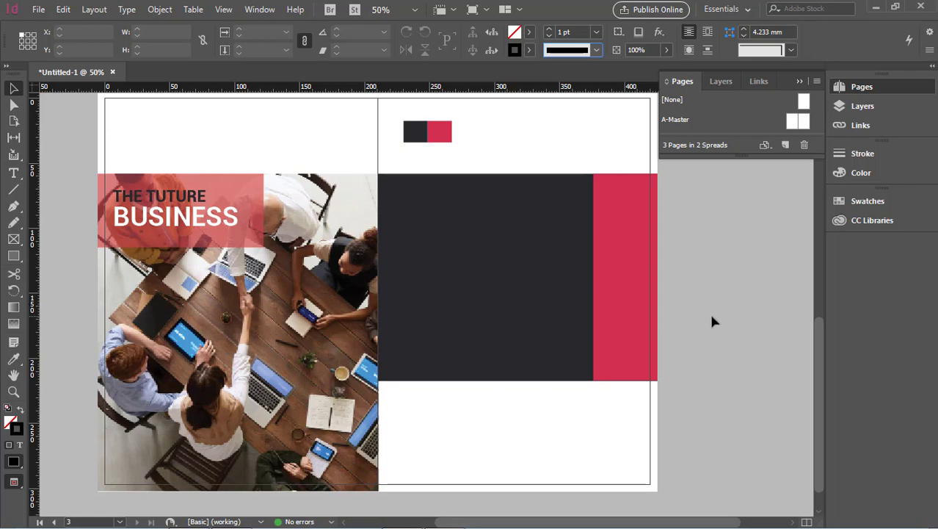
pyautogui.click(622, 279)
pyautogui.click(716, 295)
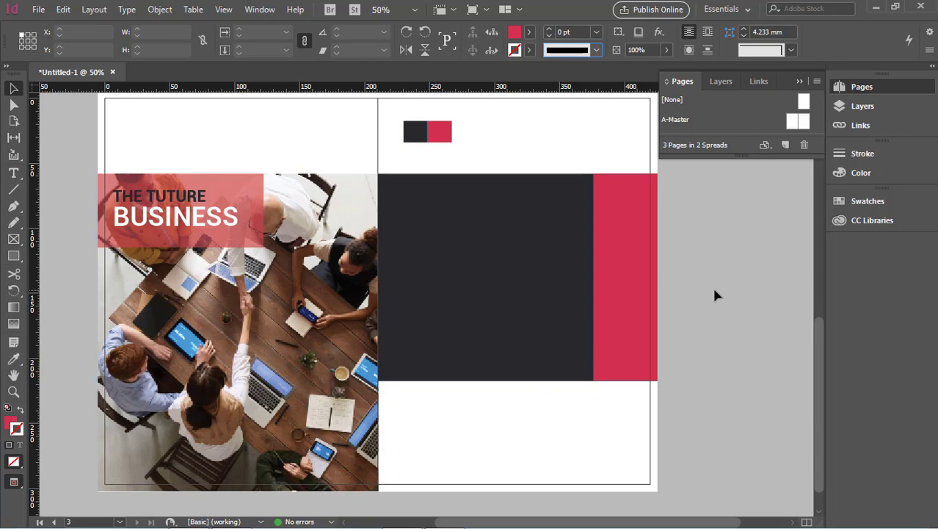
pyautogui.click(637, 266)
pyautogui.click(758, 263)
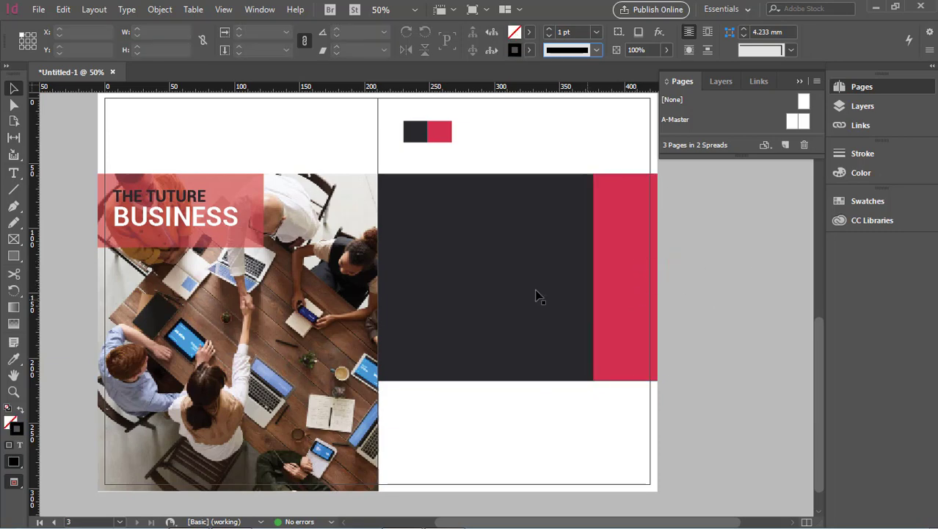
# Step: Add a text frame about 127 by 28 mm inside the upper dark rectangle on the right-hand page and fill it with placeholder text
pyautogui.click(14, 173)
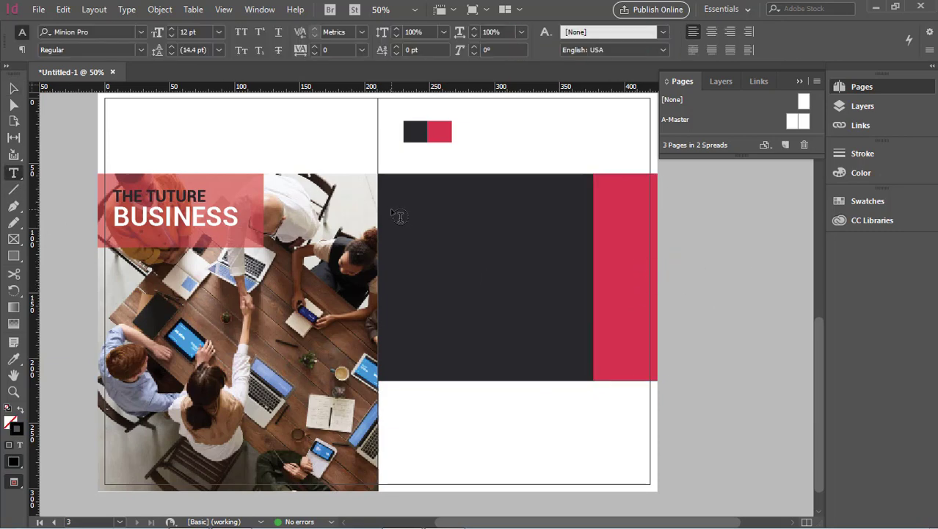
pyautogui.moveTo(388, 207); pyautogui.dragTo(553, 240)
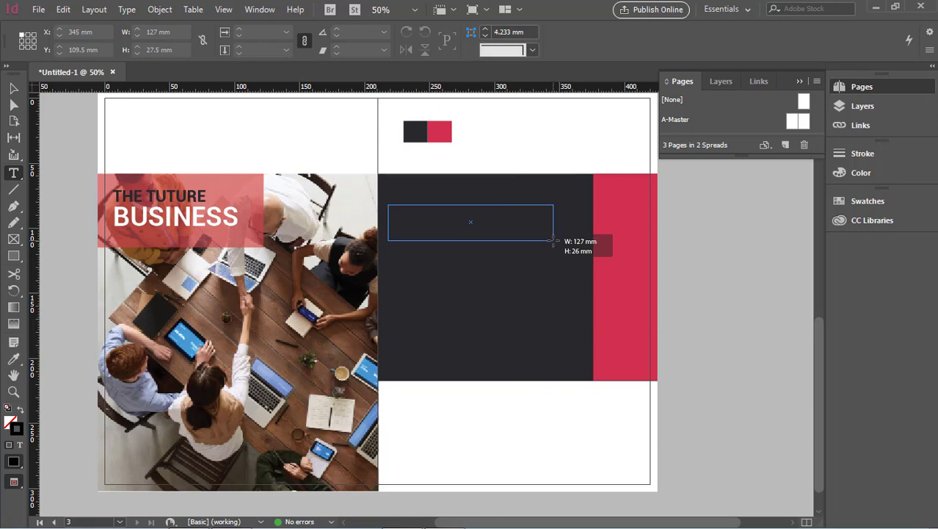
pyautogui.moveTo(553, 239); pyautogui.dragTo(553, 240)
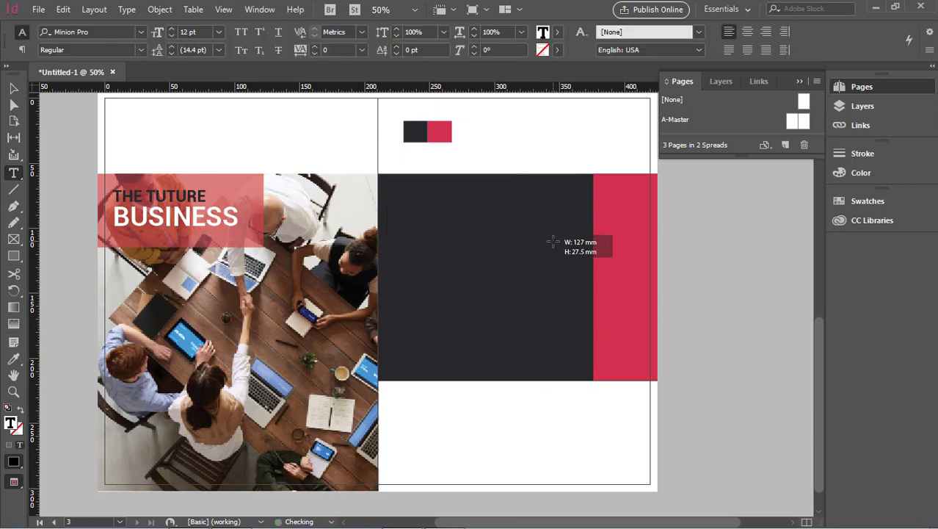
pyautogui.rightClick(513, 212)
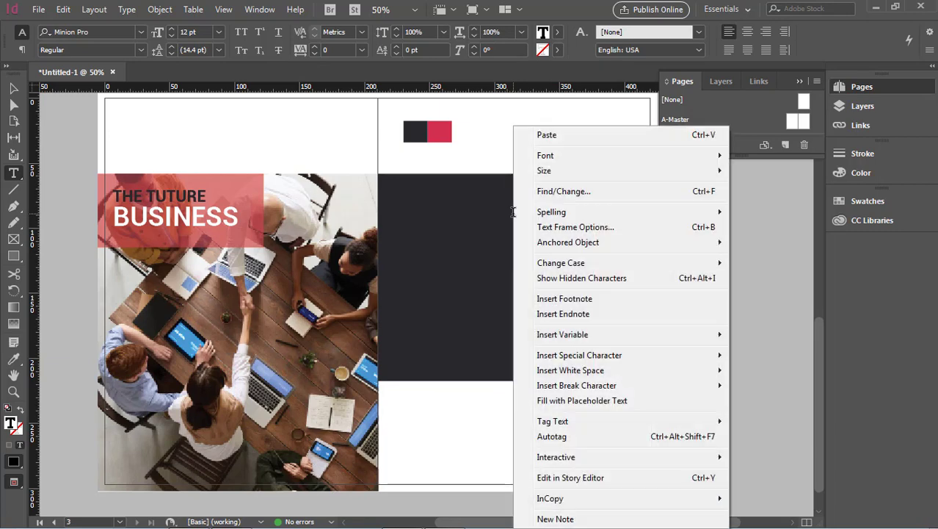
pyautogui.moveTo(643, 364)
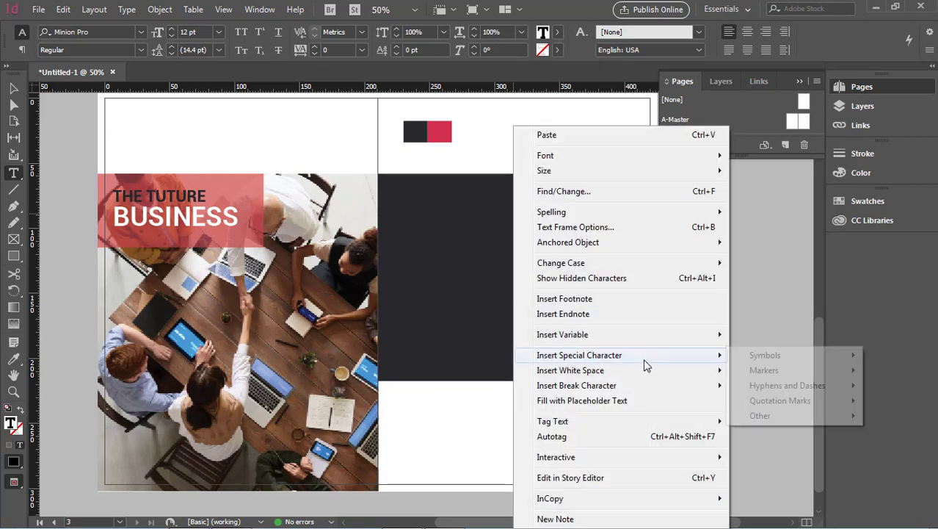
pyautogui.click(641, 406)
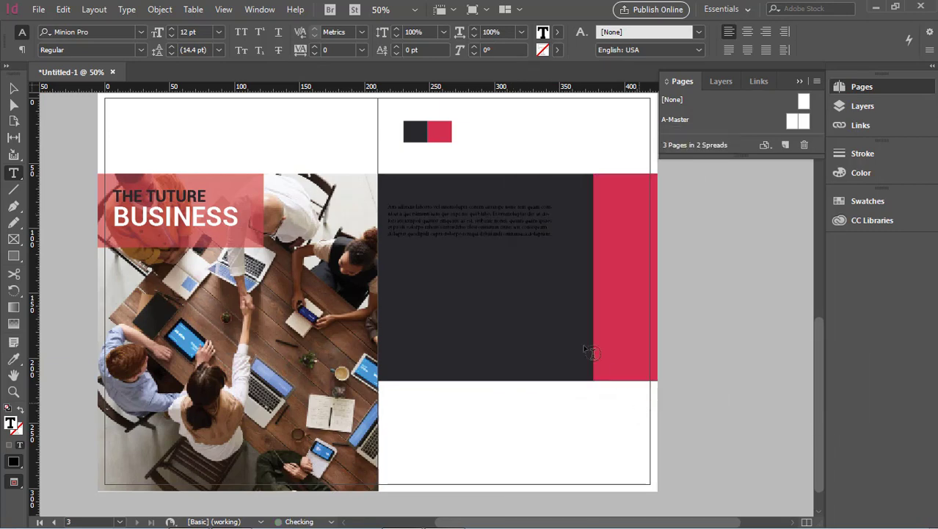
# Step: Recolour all of the placeholder text on the dark rectangle to the [Paper] swatch
pyautogui.moveTo(553, 233); pyautogui.dragTo(398, 223)
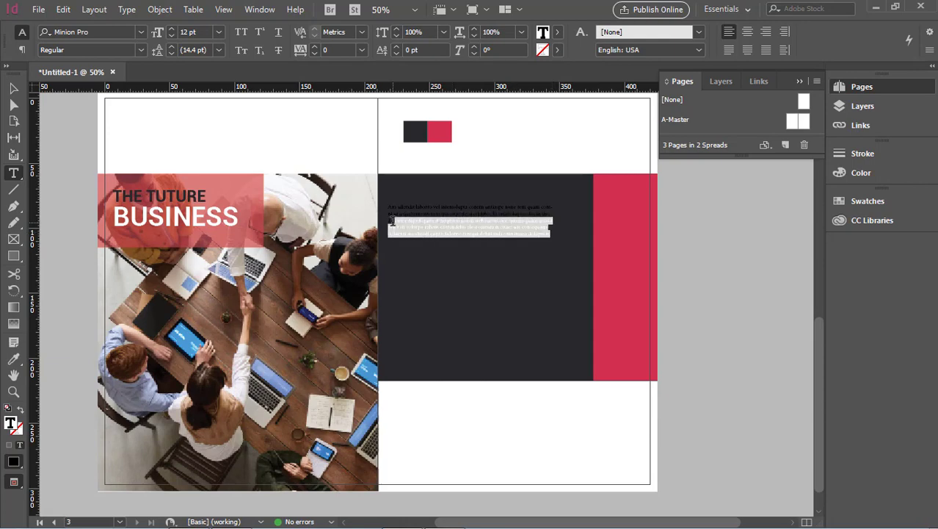
pyautogui.moveTo(385, 213); pyautogui.dragTo(387, 205)
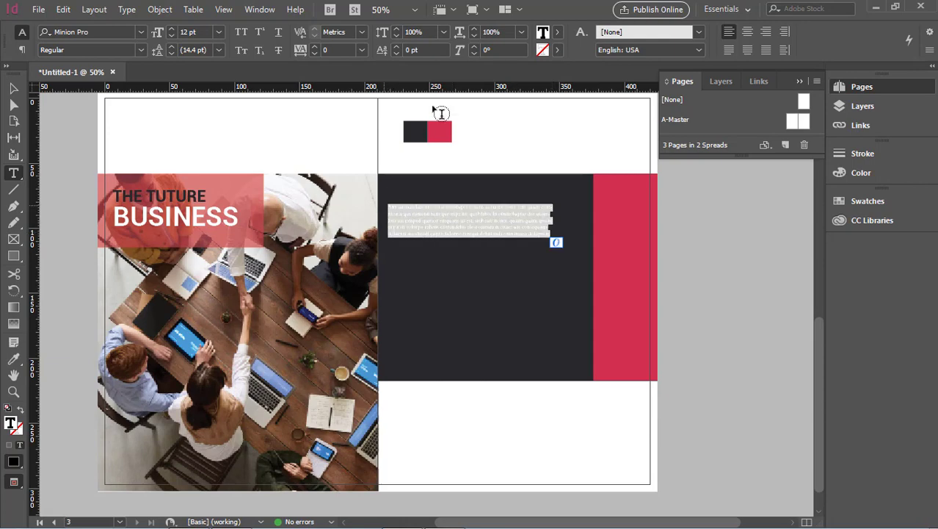
pyautogui.click(557, 32)
pyautogui.click(437, 105)
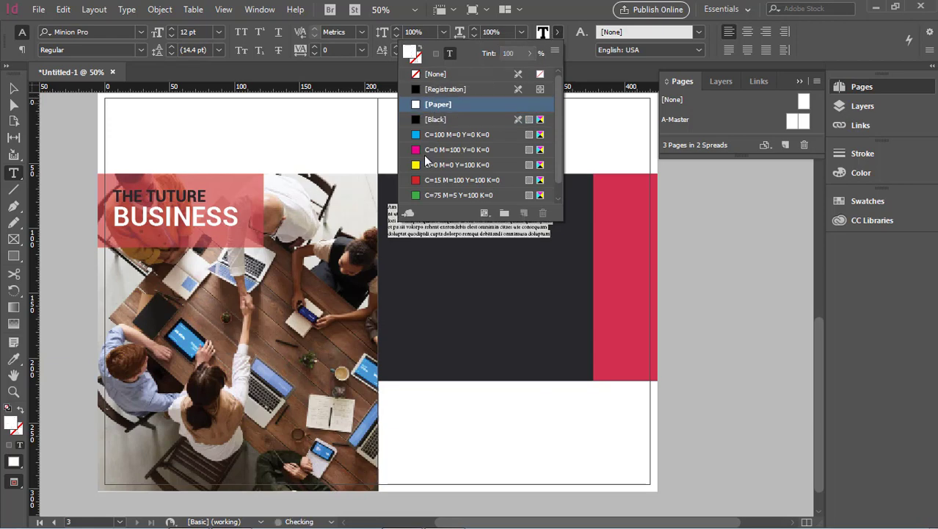
pyautogui.click(427, 232)
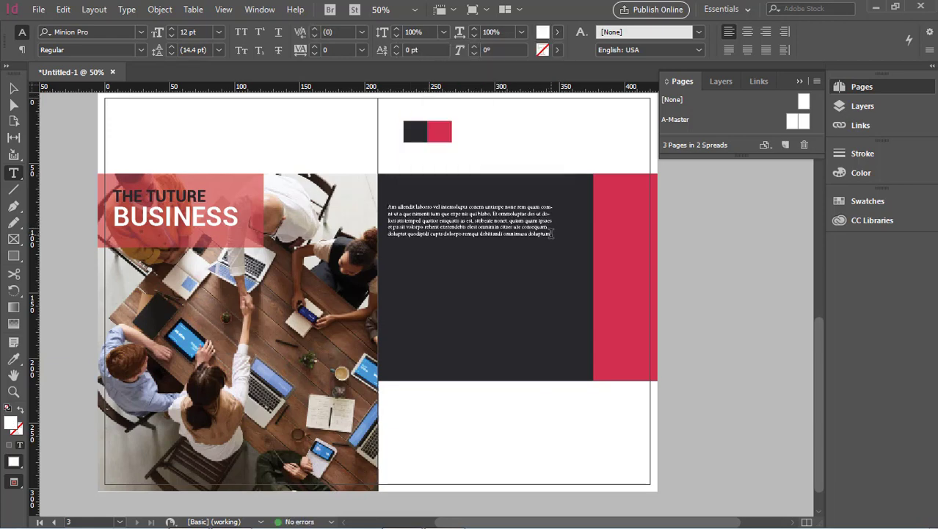
# Step: Delete the last two lines of the placeholder paragraph
pyautogui.moveTo(551, 234); pyautogui.dragTo(387, 227)
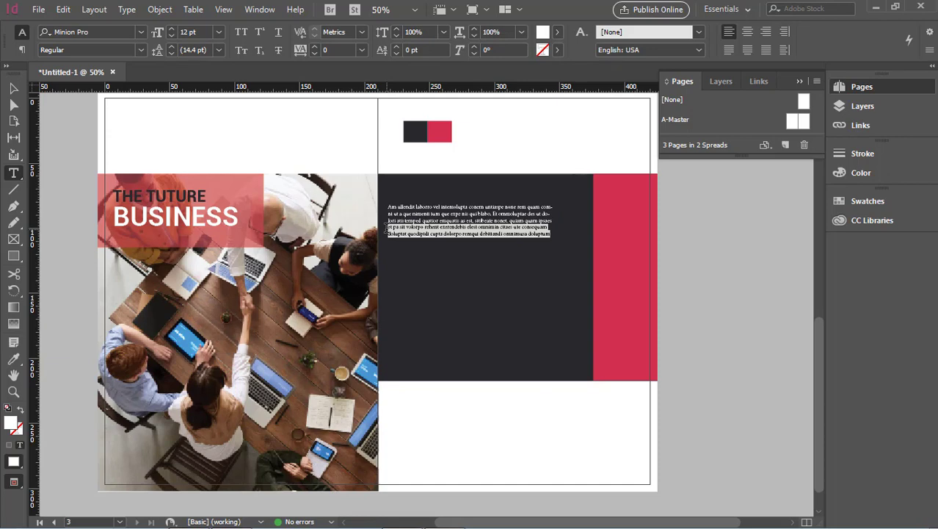
pyautogui.press('BackSpace')
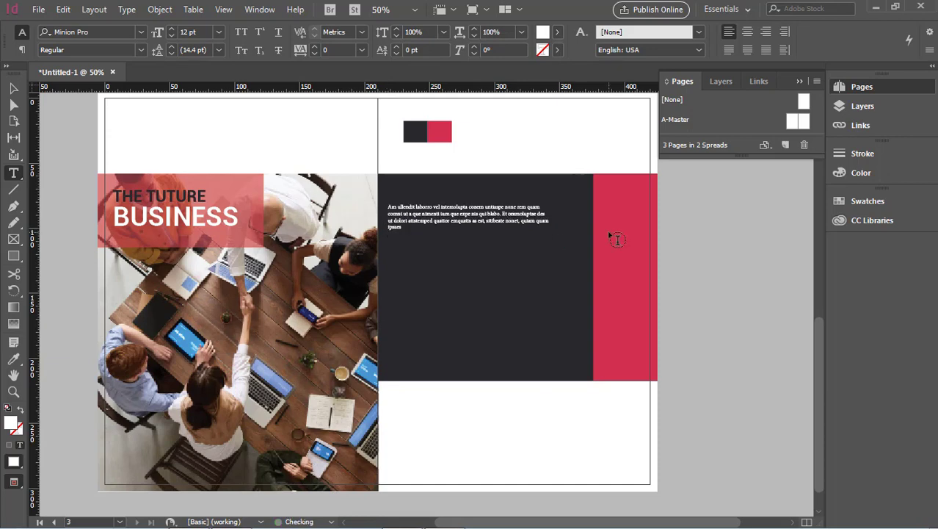
pyautogui.moveTo(424, 229); pyautogui.dragTo(373, 209)
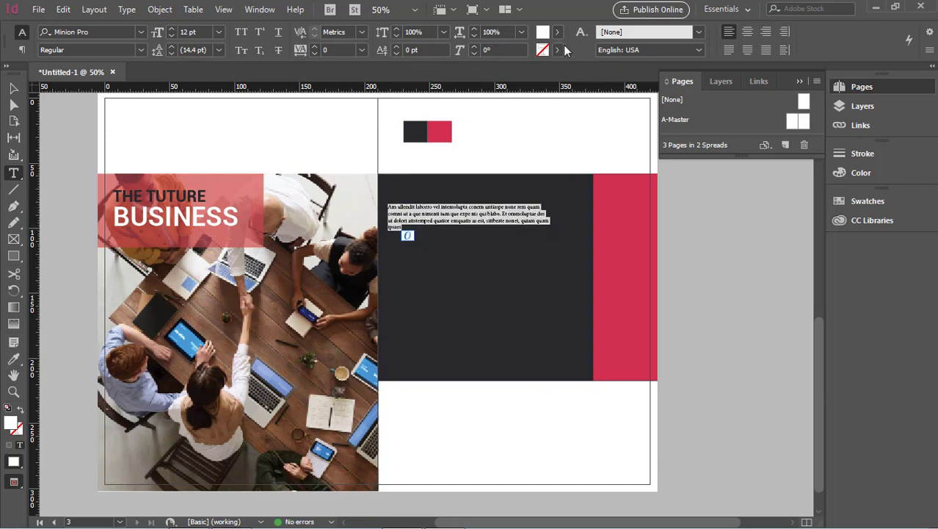
pyautogui.click(191, 32)
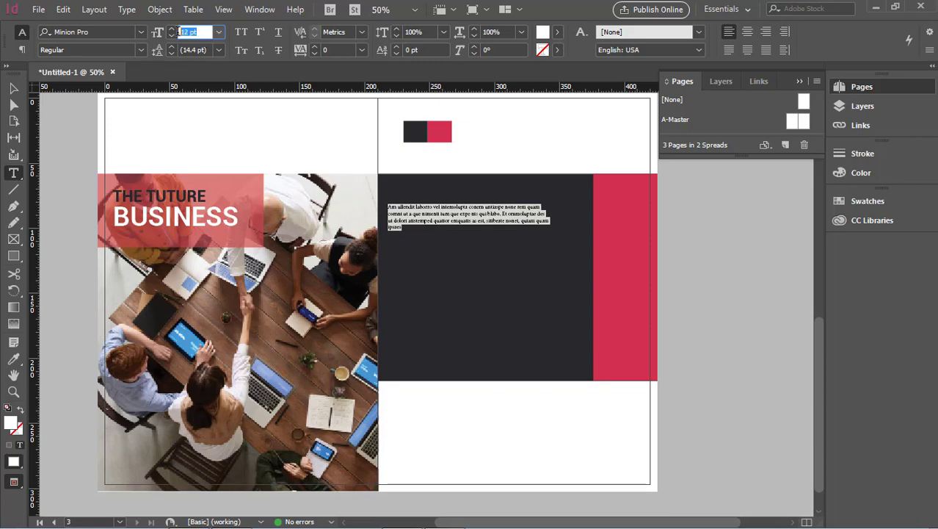
pyautogui.click(465, 209)
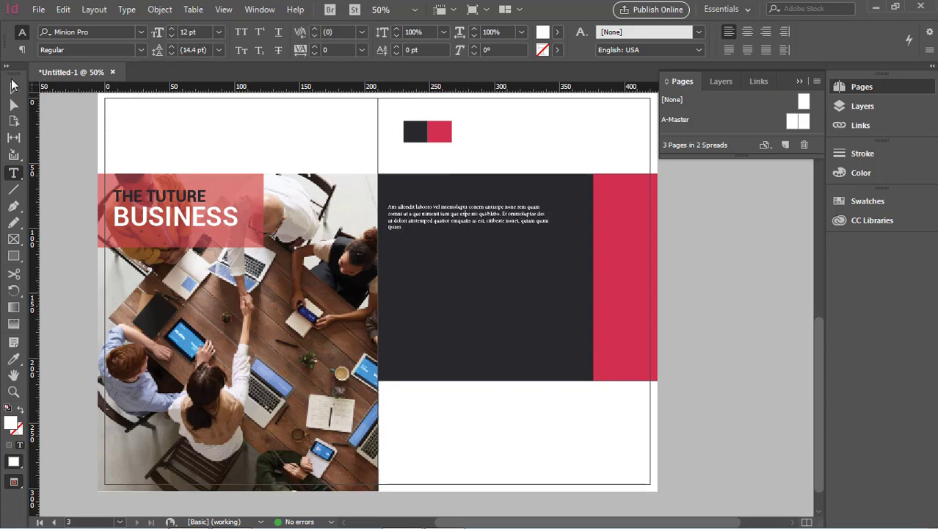
# Step: Move the paragraph's text frame slightly away from the spine, to about X 224 mm and Y 83 mm
pyautogui.click(13, 88)
pyautogui.click(420, 235)
pyautogui.moveTo(438, 224); pyautogui.dragTo(450, 225)
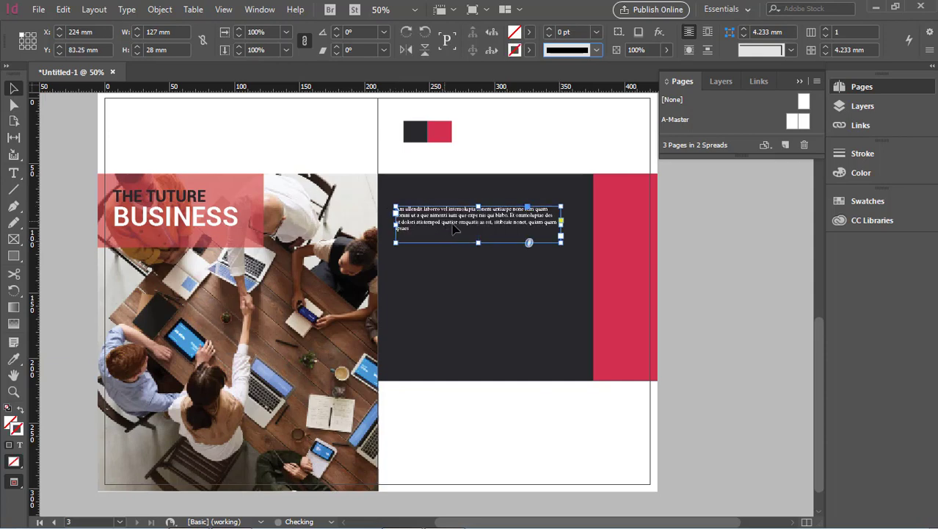
pyautogui.click(709, 255)
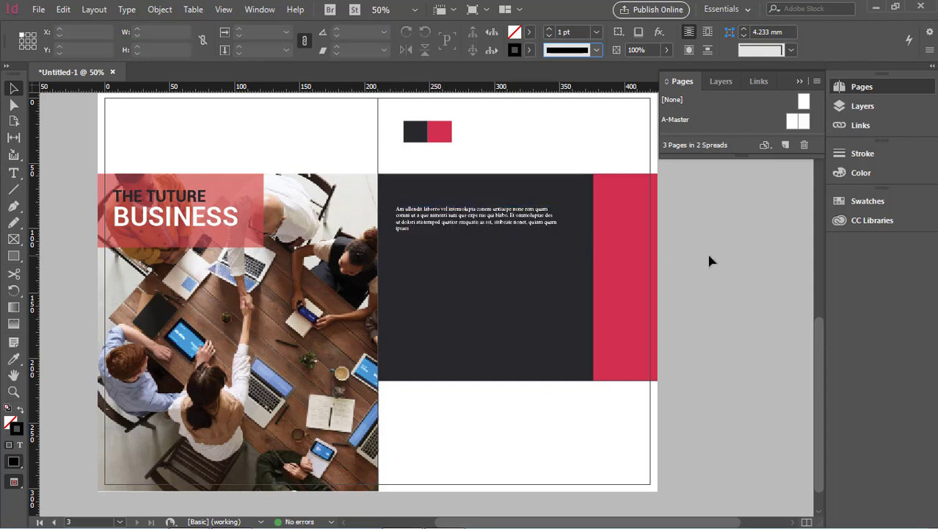
# Step: Duplicate the paragraph directly below the original and widen the copy's frame to about 142 mm
pyautogui.click(519, 226)
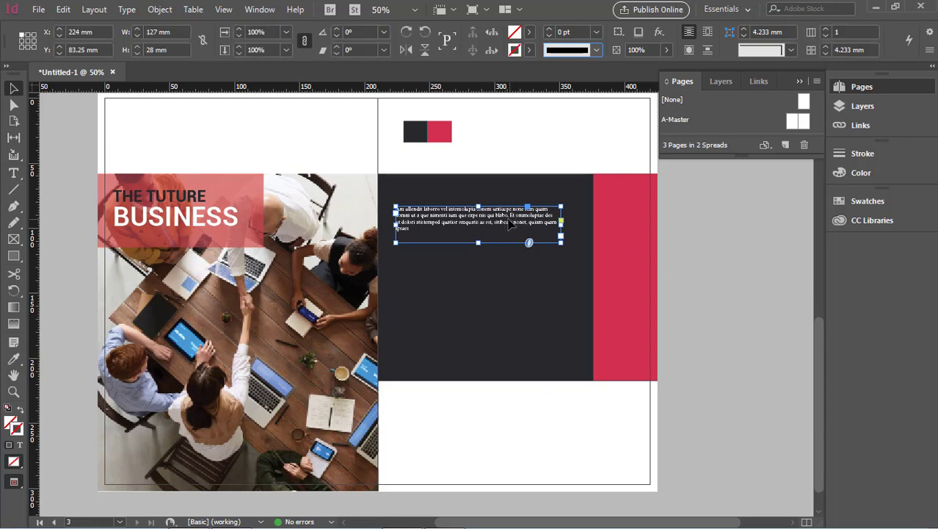
pyautogui.moveTo(504, 225); pyautogui.dragTo(499, 272)
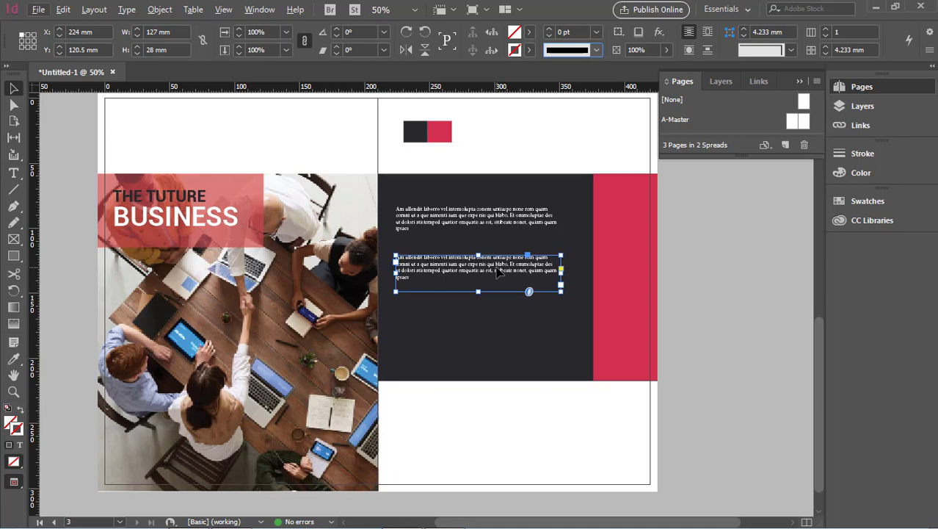
pyautogui.moveTo(503, 262); pyautogui.dragTo(503, 248)
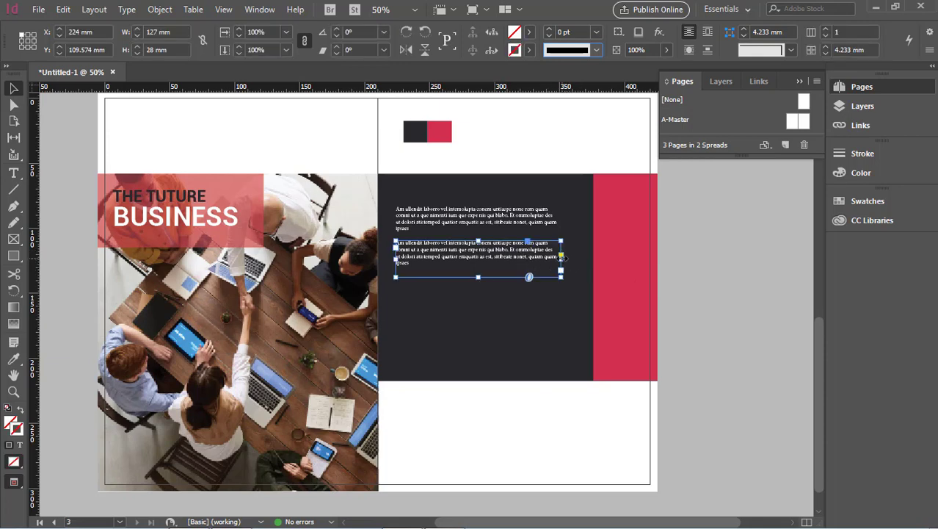
pyautogui.moveTo(561, 259); pyautogui.dragTo(597, 263)
pyautogui.click(694, 275)
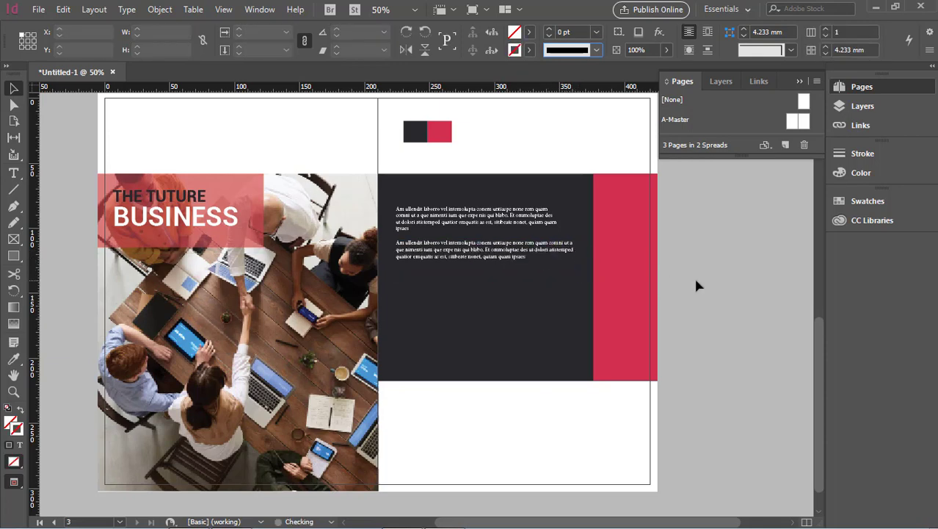
# Step: Widen the upper paragraph's text frame to match the 142 mm frame below it
pyautogui.click(519, 218)
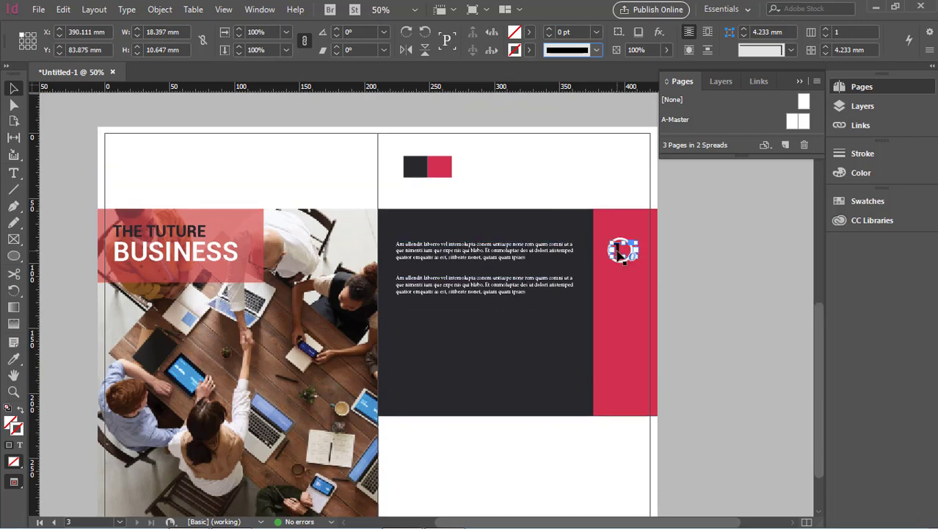
pyautogui.click(712, 247)
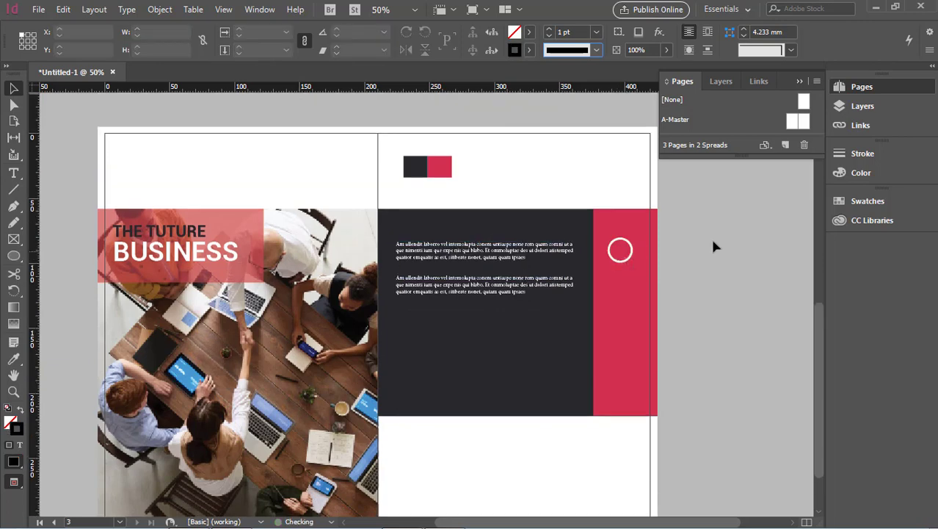
# Step: Try a third copy of the paragraph lower on the dark rectangle with the middle one shifted down, and undo it
pyautogui.click(511, 288)
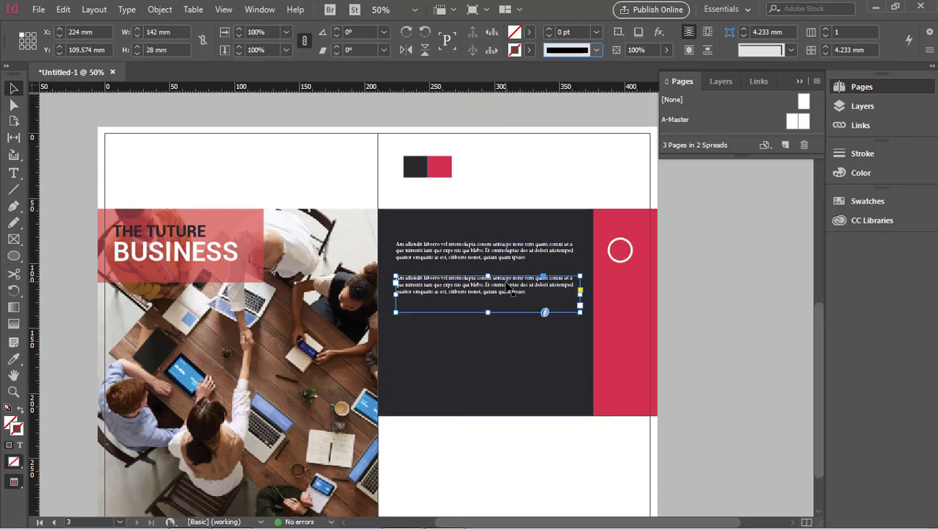
pyautogui.scroll(-1, 511, 289)
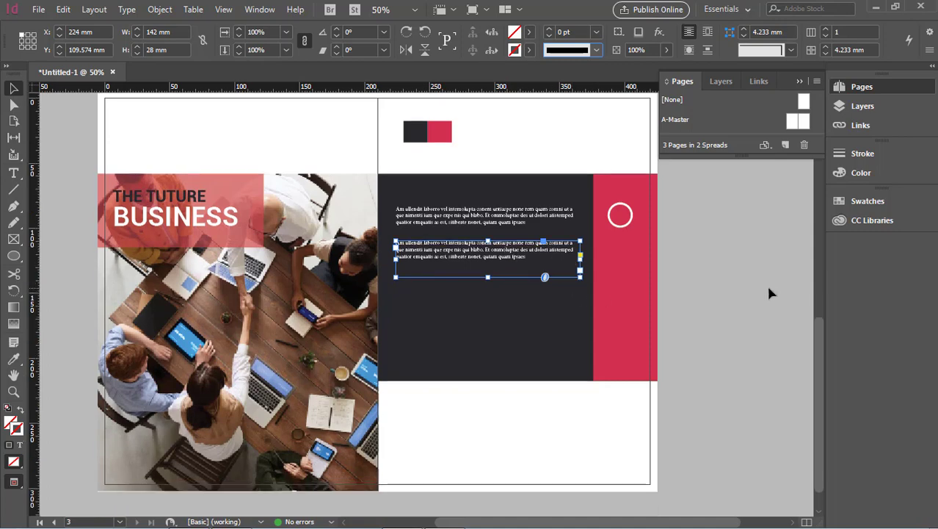
pyautogui.click(765, 283)
pyautogui.click(504, 268)
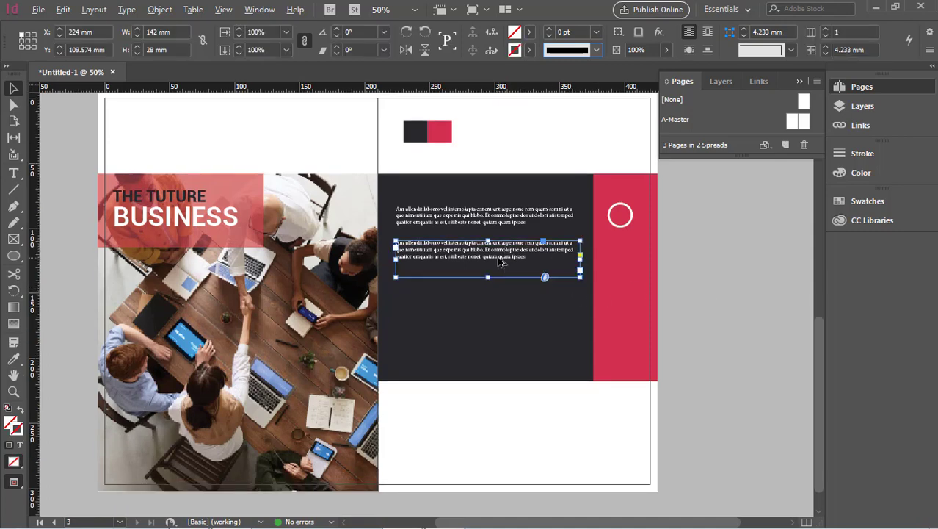
pyautogui.moveTo(500, 264); pyautogui.dragTo(497, 310)
pyautogui.hotkey('ctrl', 'shift', 'a')
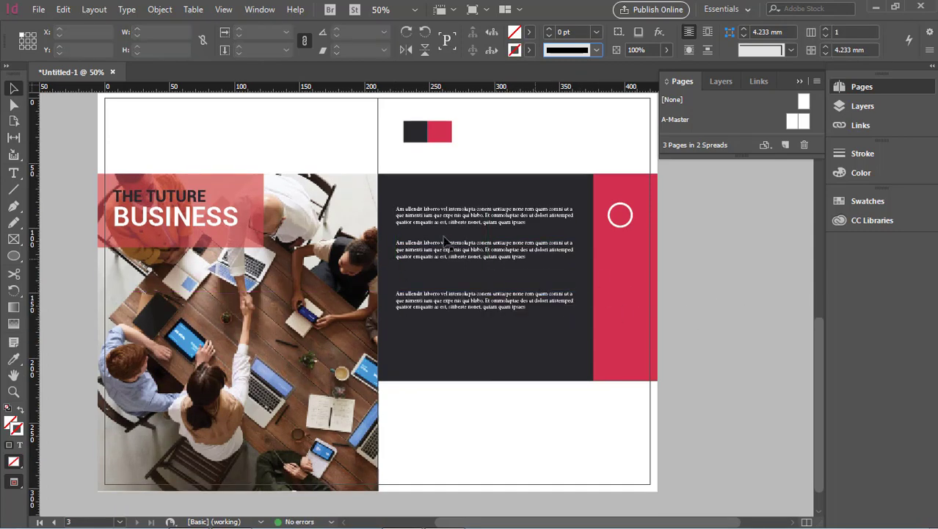
pyautogui.moveTo(451, 250); pyautogui.dragTo(451, 254)
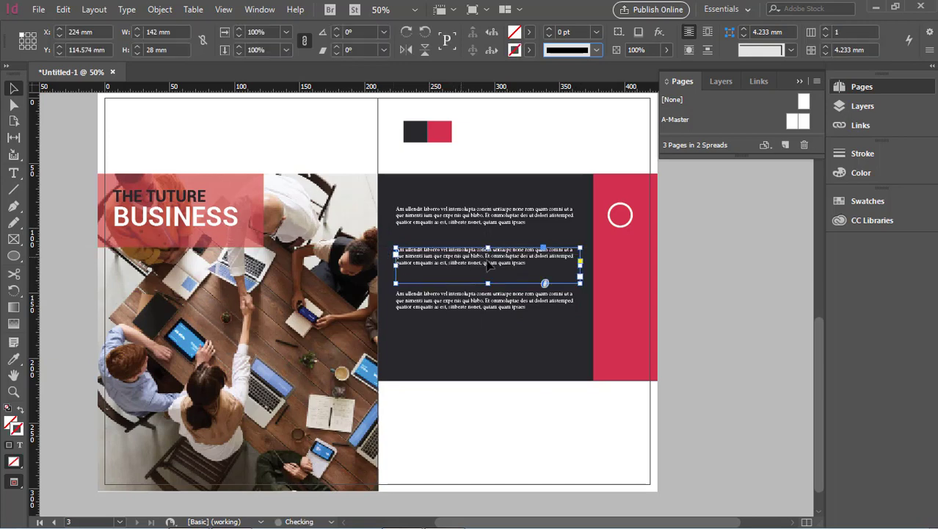
pyautogui.hotkey('ctrl', 'z')
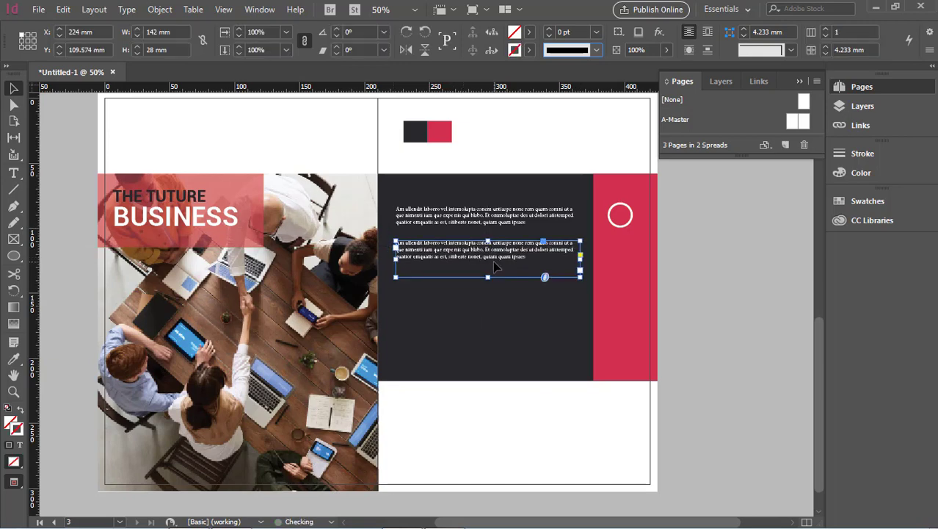
# Step: Delete the duplicated paragraph below the original one
pyautogui.click(667, 274)
pyautogui.click(517, 252)
pyautogui.press('Delete')
# Step: Extend the remaining paragraph's text frame downward to about 115 mm tall
pyautogui.click(498, 220)
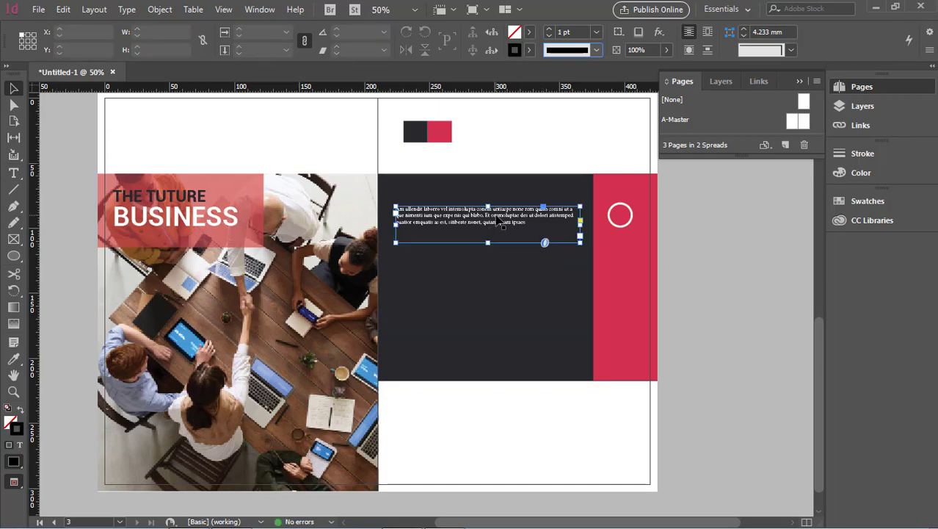
pyautogui.moveTo(488, 244); pyautogui.dragTo(481, 356)
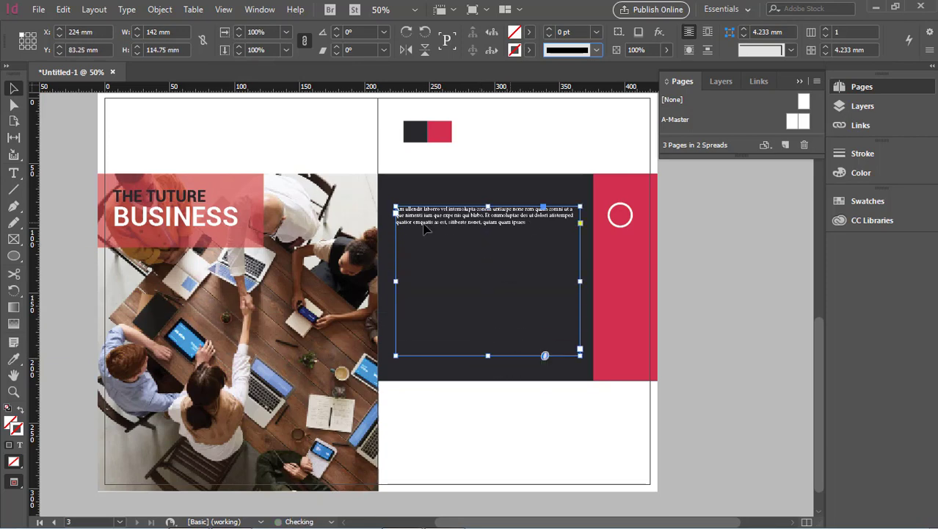
# Step: Add three more copies of the placeholder paragraph below the original in the same text frame, separated by blank lines
pyautogui.click(13, 172)
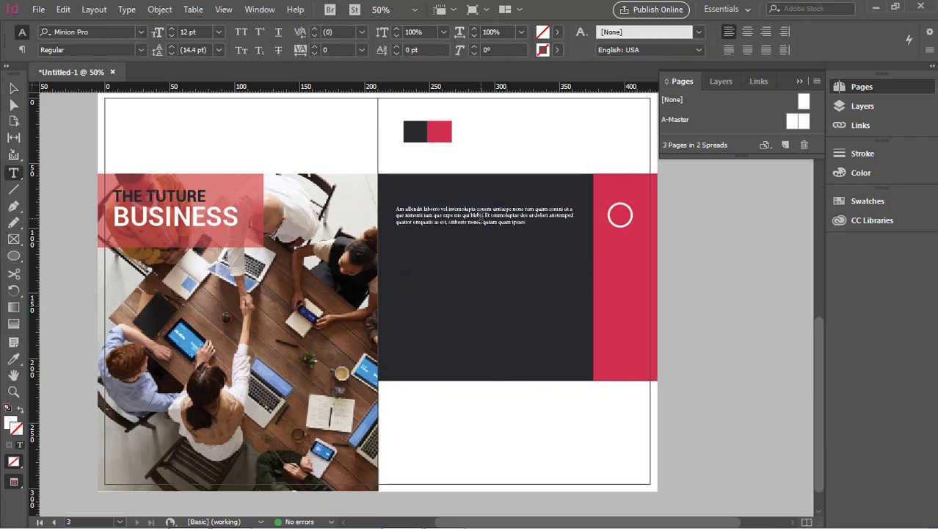
pyautogui.click(480, 216)
pyautogui.moveTo(435, 222); pyautogui.dragTo(450, 222)
pyautogui.hotkey('ctrl', 'a')
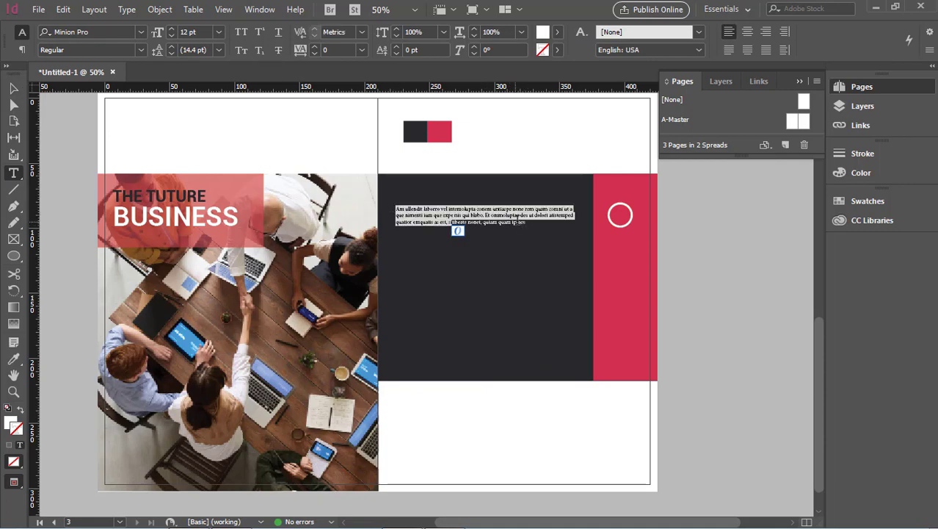
pyautogui.click(453, 216)
pyautogui.hotkey('ctrl', 'a')
pyautogui.hotkey('ctrl', 'a')
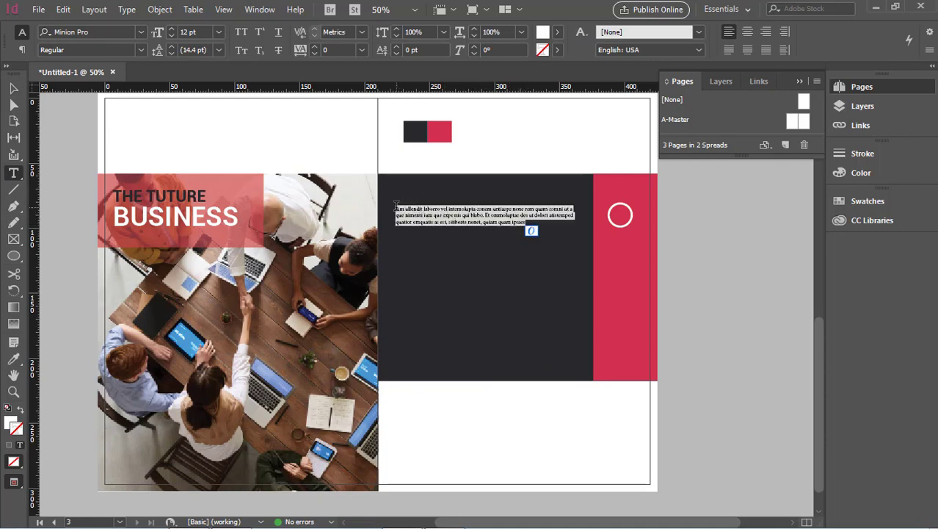
pyautogui.click(526, 223)
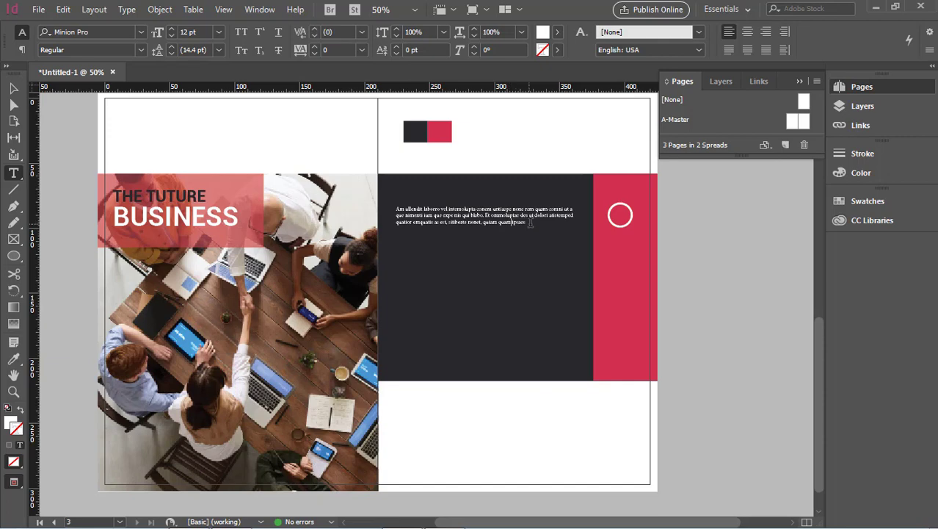
pyautogui.press('Return')
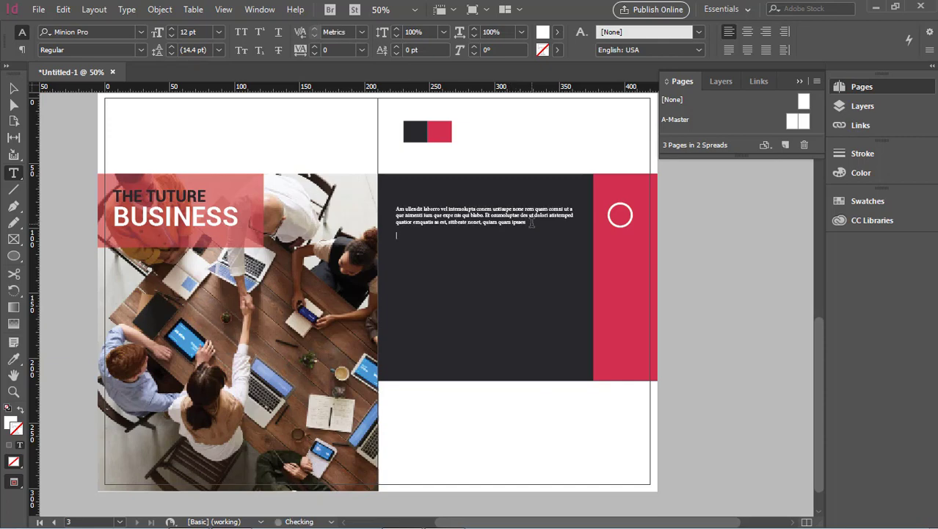
pyautogui.hotkey('ctrl', 'v')
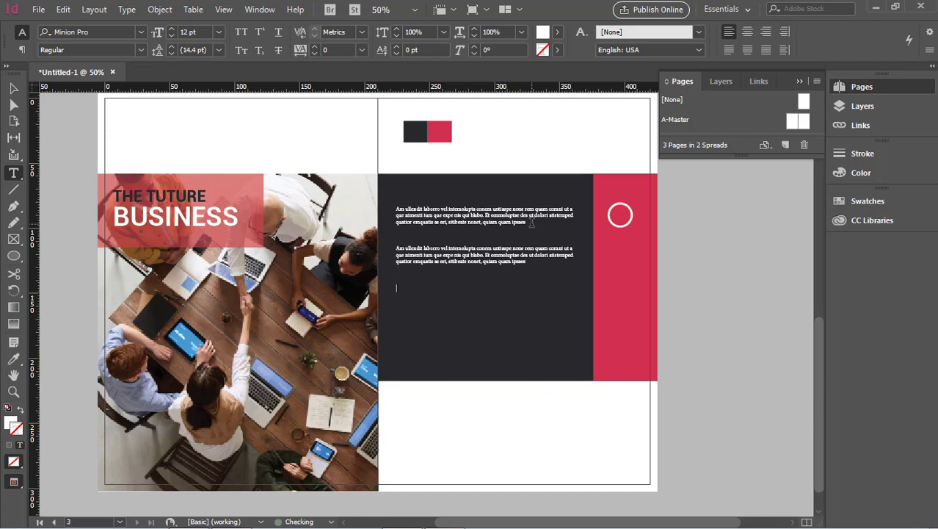
pyautogui.hotkey('ctrl', 'v')
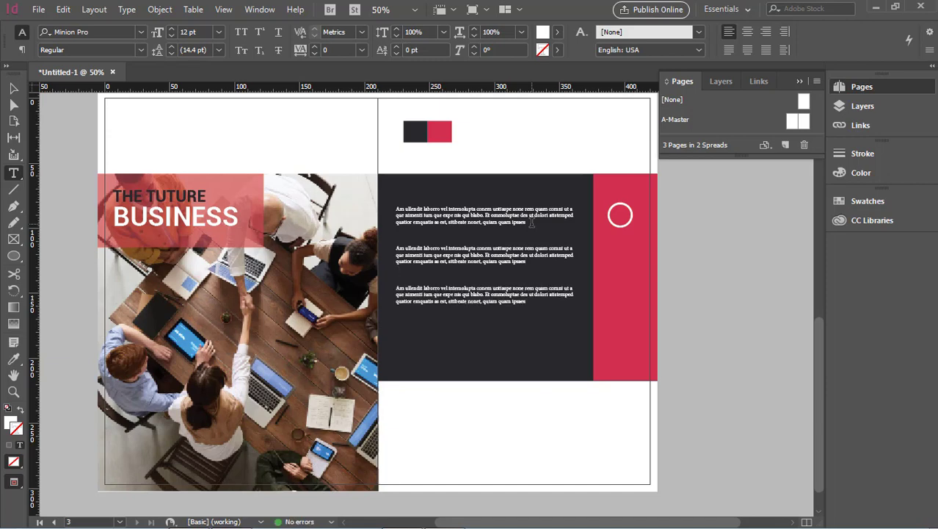
pyautogui.press('Return')
pyautogui.hotkey('ctrl', 'v')
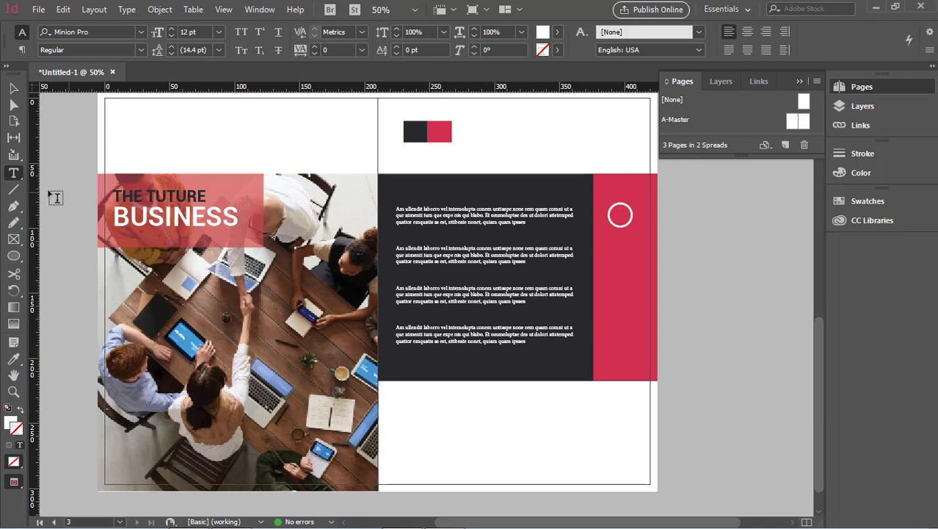
pyautogui.click(14, 89)
pyautogui.click(746, 283)
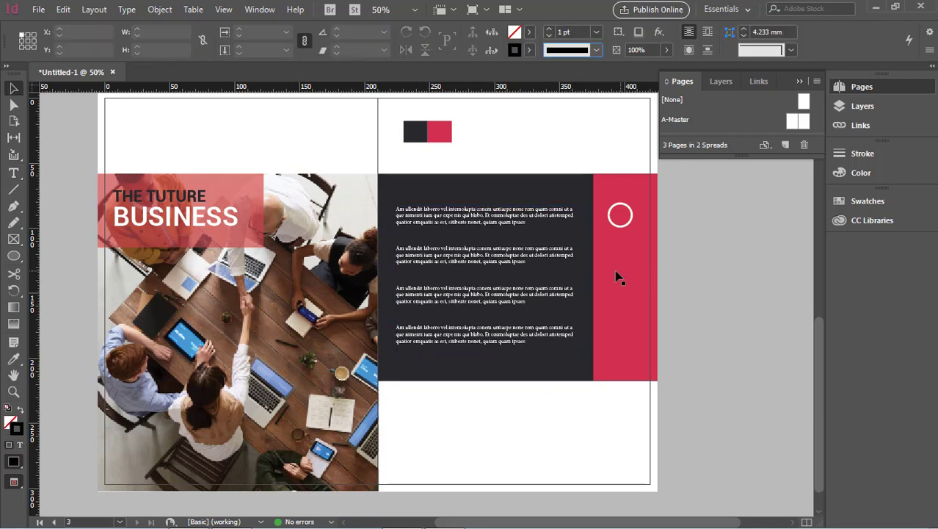
pyautogui.click(625, 229)
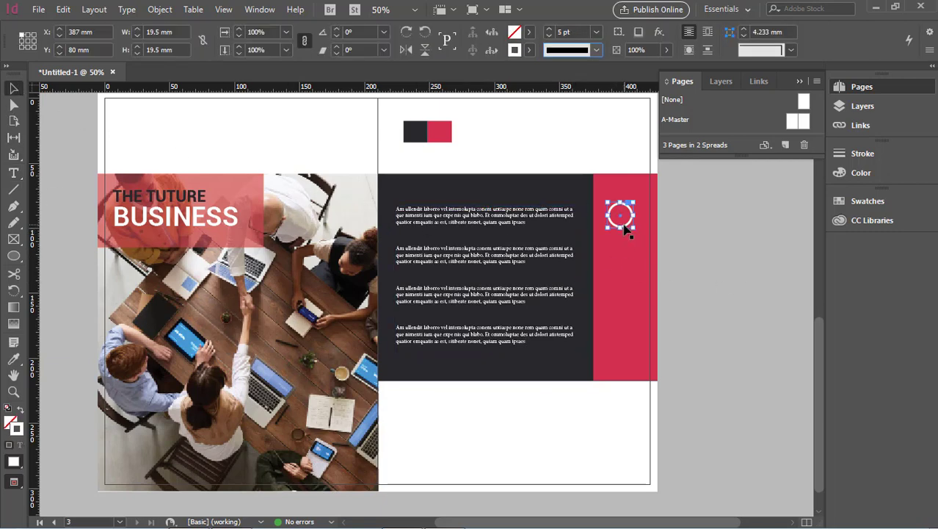
pyautogui.click(691, 265)
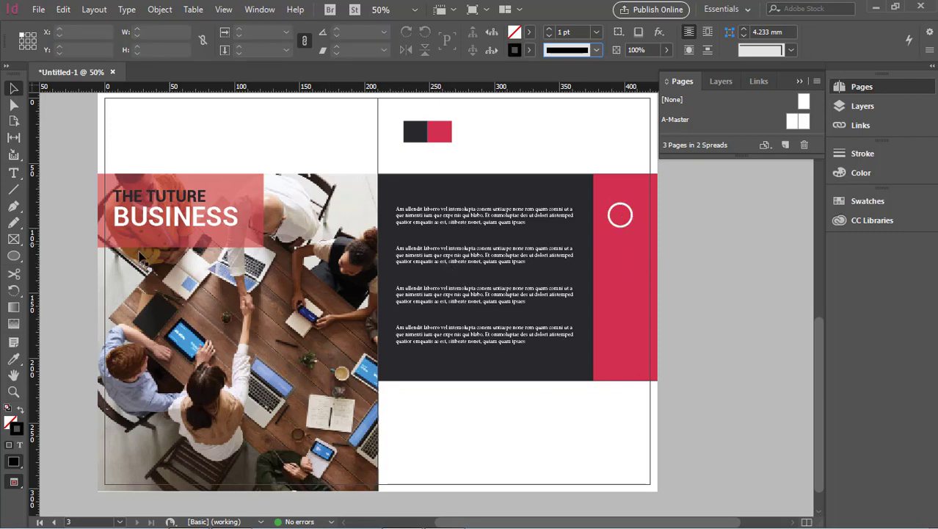
# Step: Add the line "Heading" above the first paragraph, set it in all caps, and leave a blank line beneath it
pyautogui.click(14, 173)
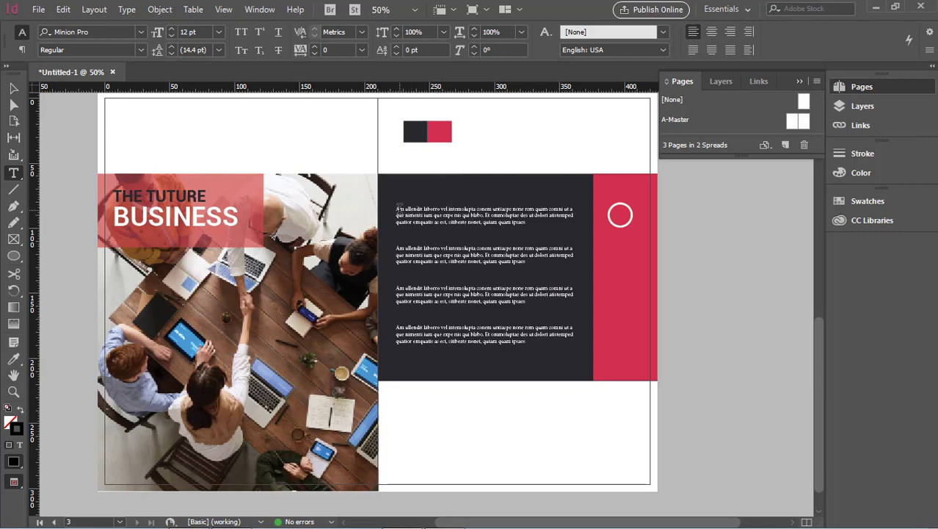
pyautogui.click(398, 208)
pyautogui.press('Return')
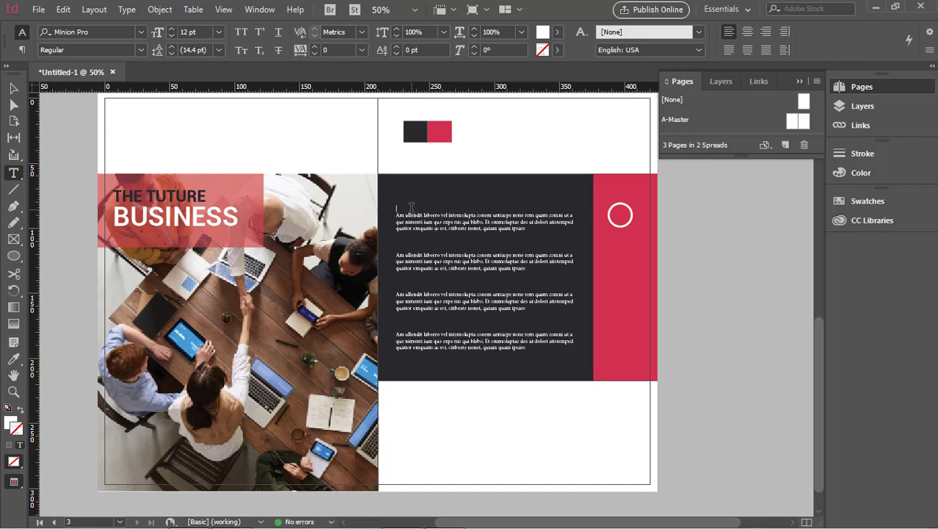
pyautogui.write('H')
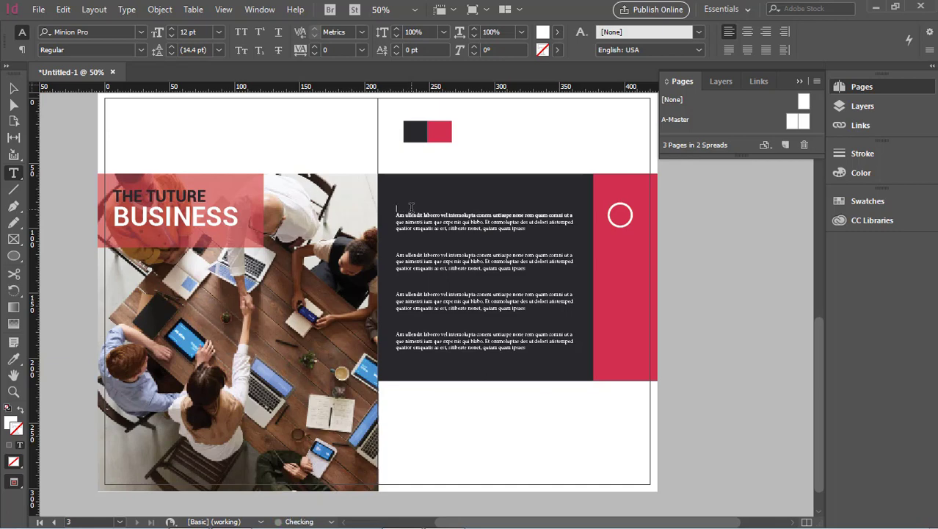
pyautogui.write('Heading')
pyautogui.doubleClick(413, 208)
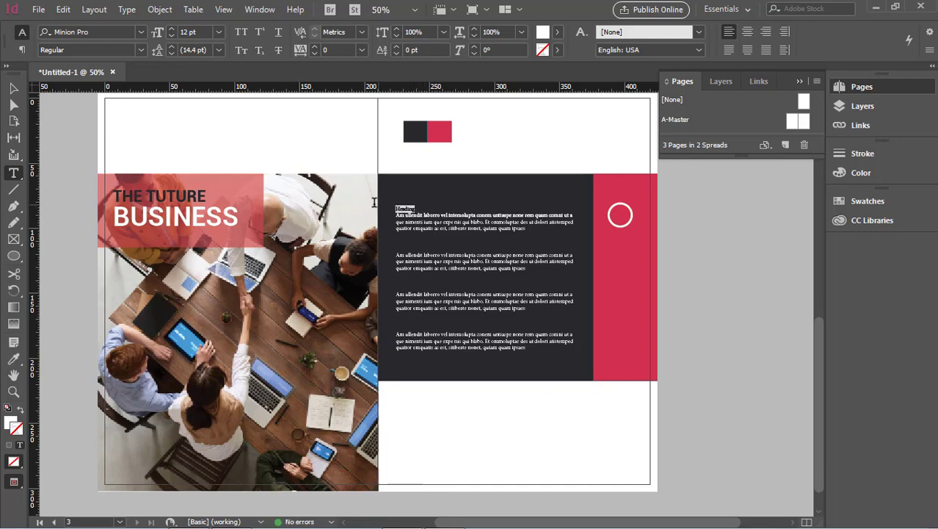
pyautogui.click(242, 33)
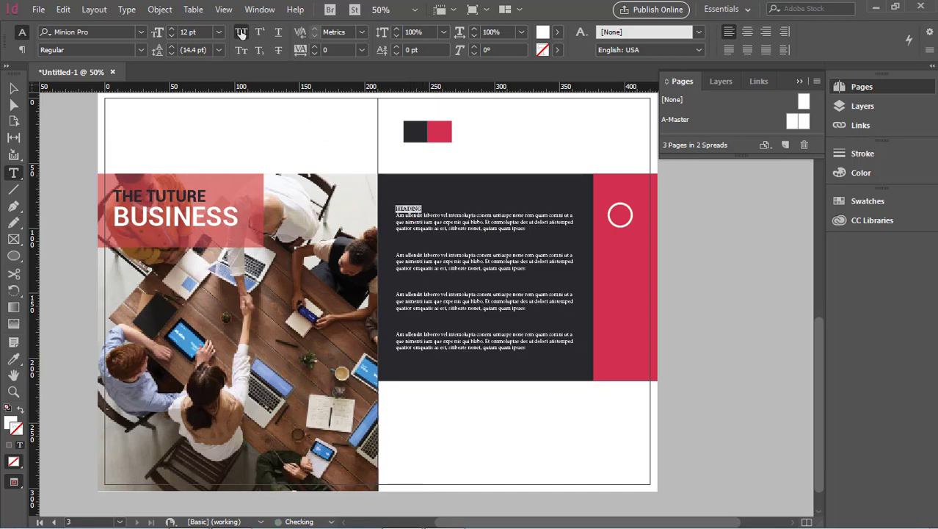
pyautogui.click(420, 207)
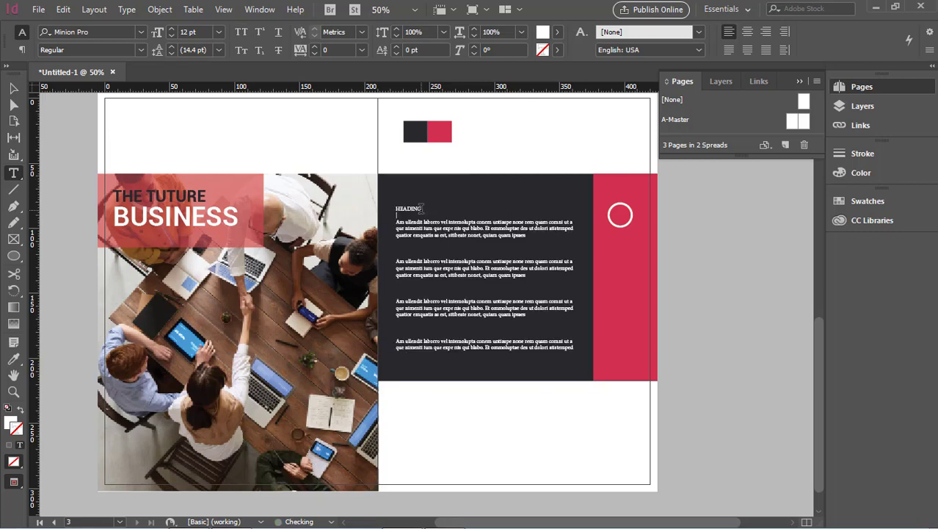
# Step: Set the HEADING line in Roboto Bold at 21 pt
pyautogui.moveTo(424, 209); pyautogui.dragTo(395, 208)
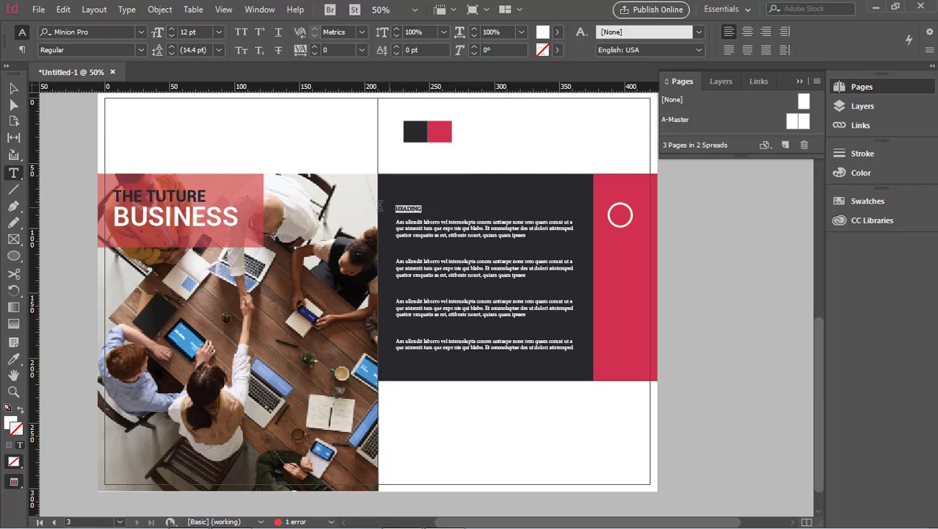
pyautogui.click(110, 32)
pyautogui.write('rob')
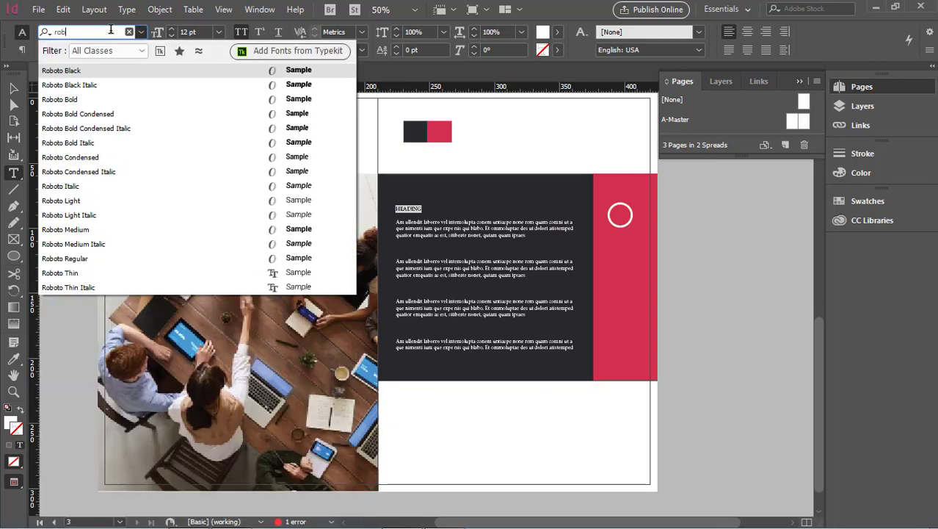
pyautogui.click(101, 109)
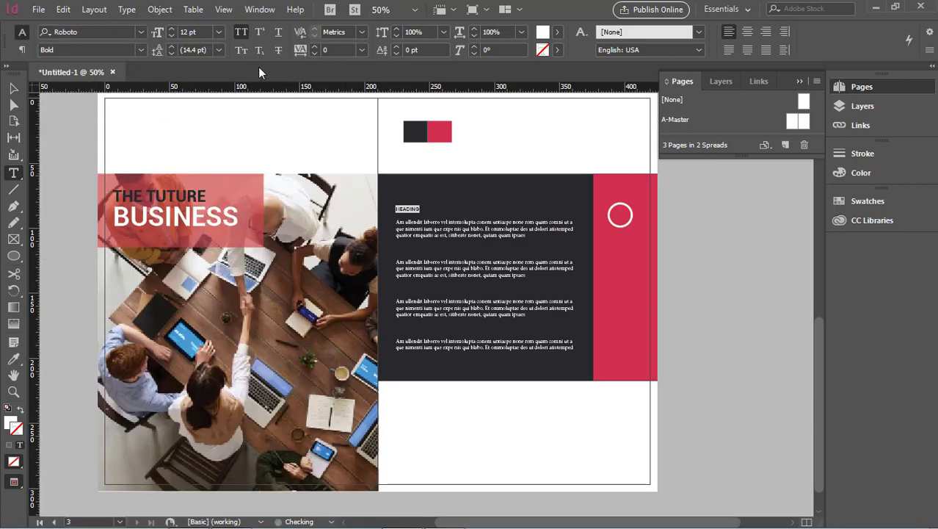
pyautogui.tripleClick(201, 31)
pyautogui.write('20')
pyautogui.press('Return')
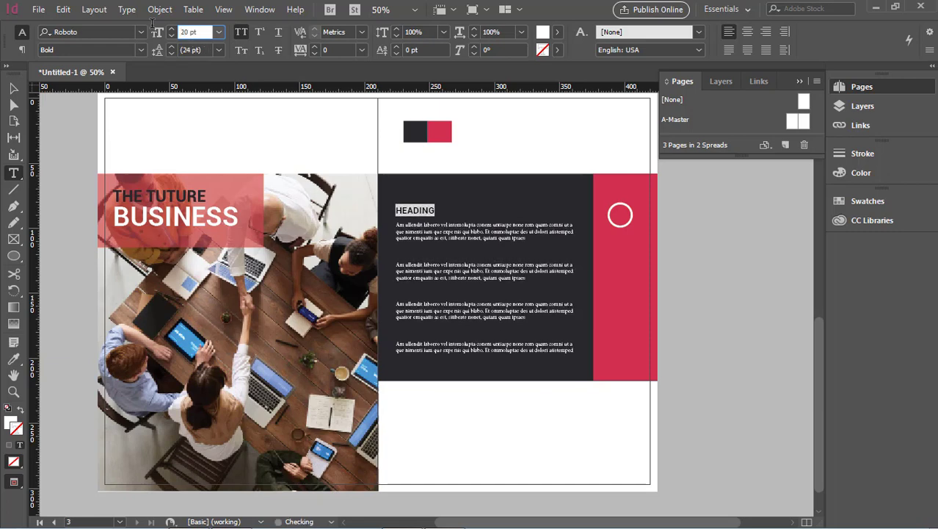
pyautogui.press('Up')
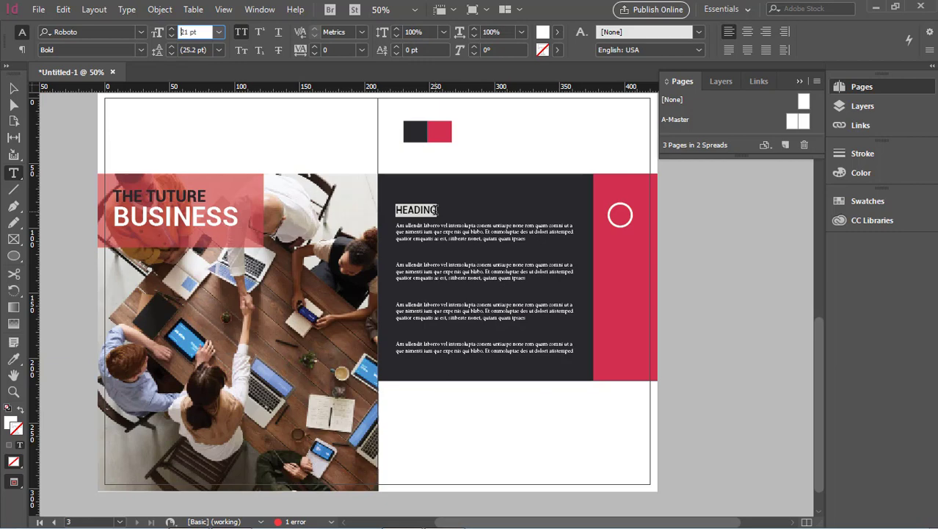
# Step: Colour the HEADING line with the red sampled from the rectangle beside the dark block
pyautogui.click(14, 359)
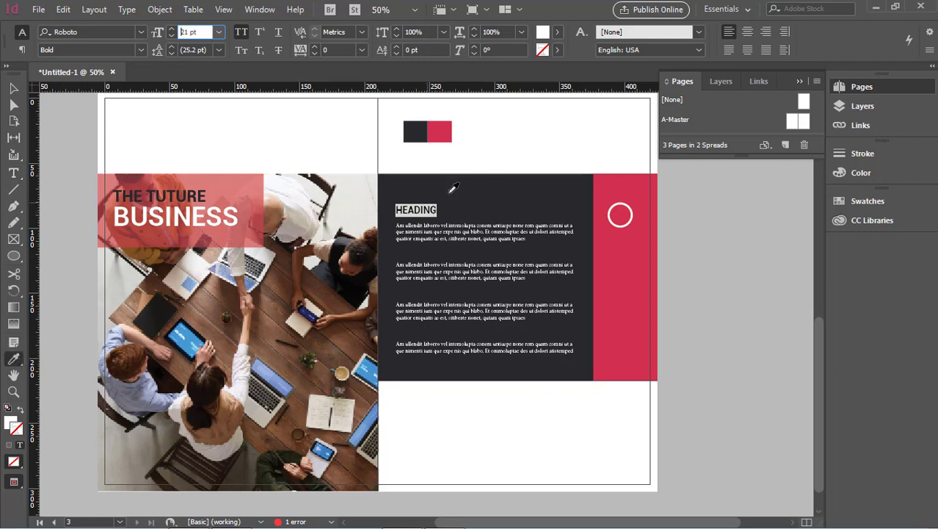
pyautogui.click(625, 267)
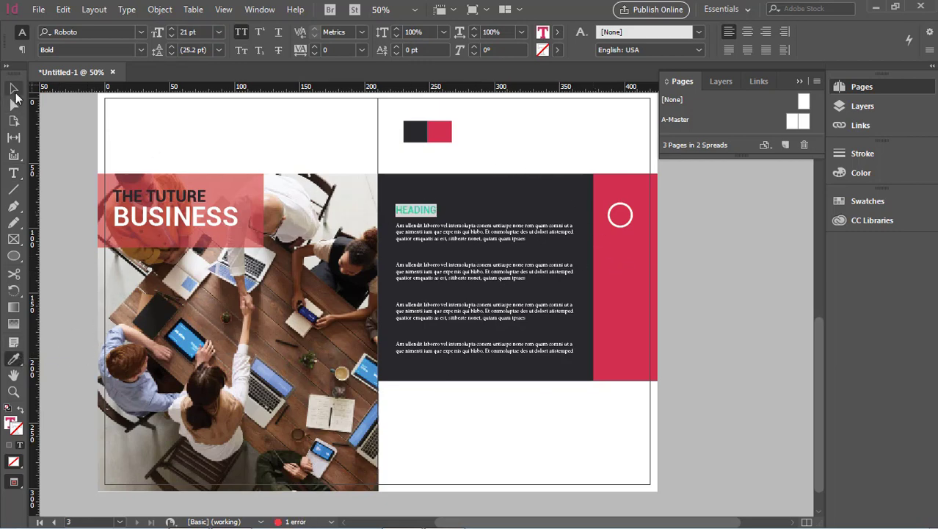
pyautogui.click(14, 90)
pyautogui.click(688, 268)
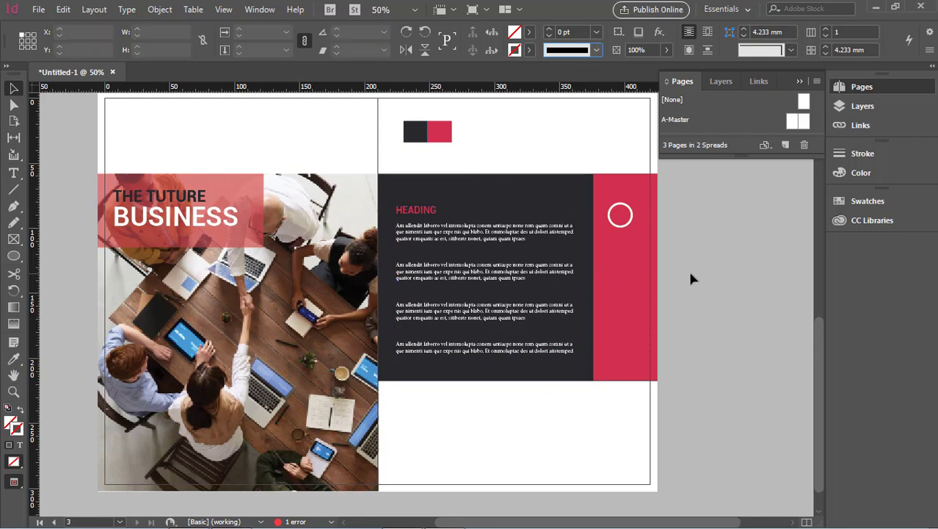
# Step: Nudge the text frame up to Y 78.664 mm and extend its lower edge until all the text fits
pyautogui.click(492, 239)
pyautogui.press('Up')
pyautogui.press('Up')
pyautogui.press('Up')
pyautogui.press('Up')
pyautogui.press('Up')
pyautogui.press('Up')
pyautogui.press('Up')
pyautogui.press('Up')
pyautogui.press('Up')
pyautogui.press('Up')
pyautogui.press('Up')
pyautogui.press('Up')
pyautogui.press('Up')
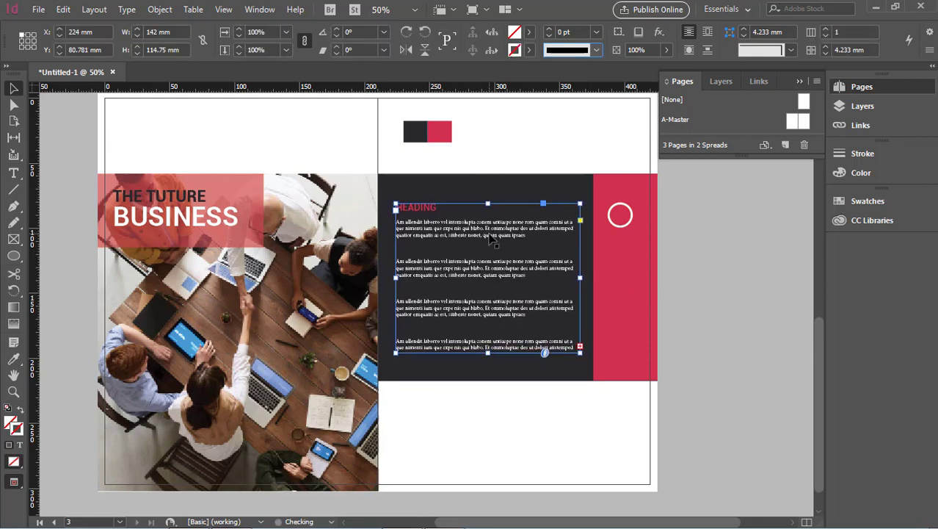
pyautogui.click(717, 281)
pyautogui.click(476, 263)
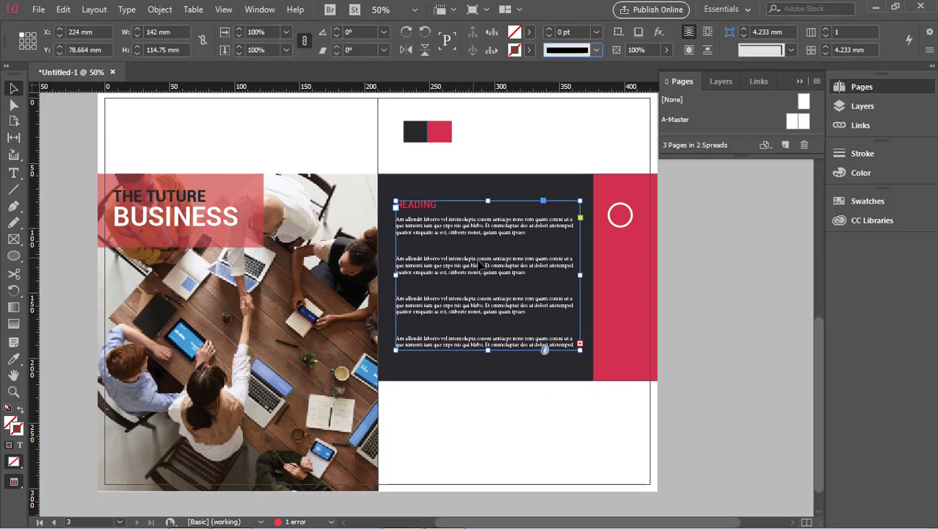
pyautogui.moveTo(488, 351); pyautogui.dragTo(488, 363)
# Step: Delete the three lower paragraphs, keeping only the heading and the first paragraph, and copy those two
pyautogui.click(13, 172)
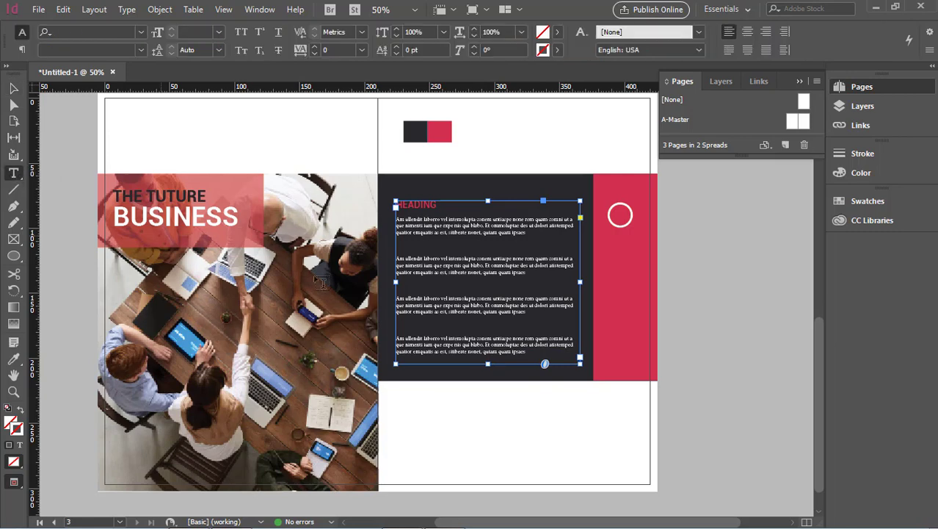
pyautogui.click(535, 353)
pyautogui.moveTo(535, 353)
pyautogui.mouseDown()
pyautogui.moveTo(397, 334)
pyautogui.moveTo(391, 197)
pyautogui.mouseUp()
pyautogui.press('BackSpace')
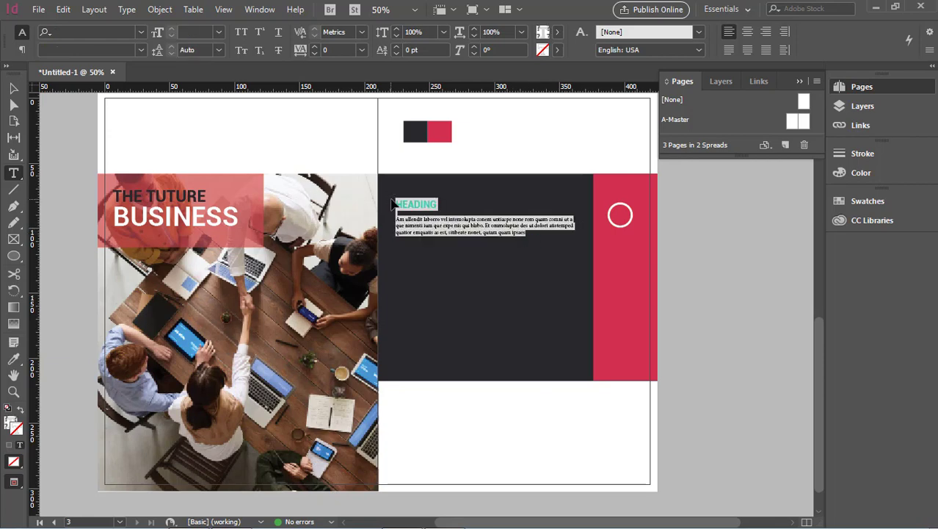
# Step: Try a second copy of the heading and paragraph below the first one, and undo it
pyautogui.click(531, 232)
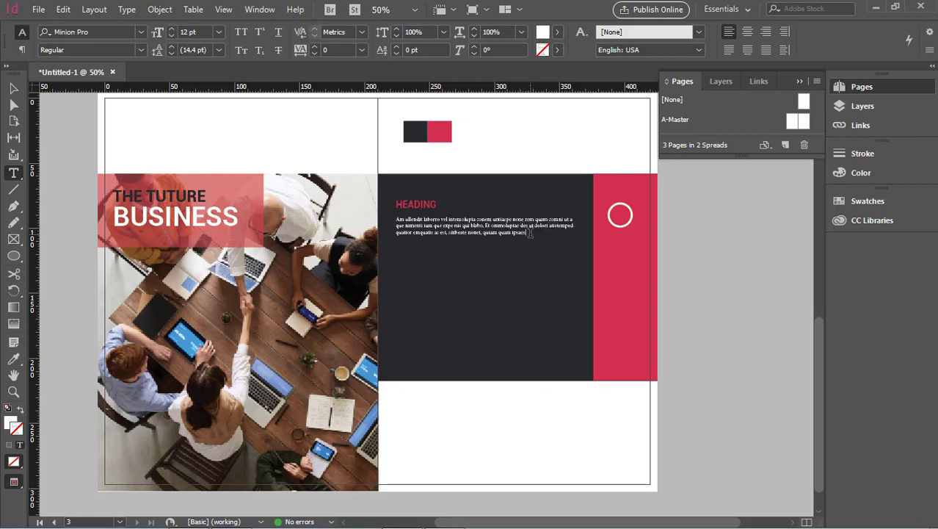
pyautogui.press('Return')
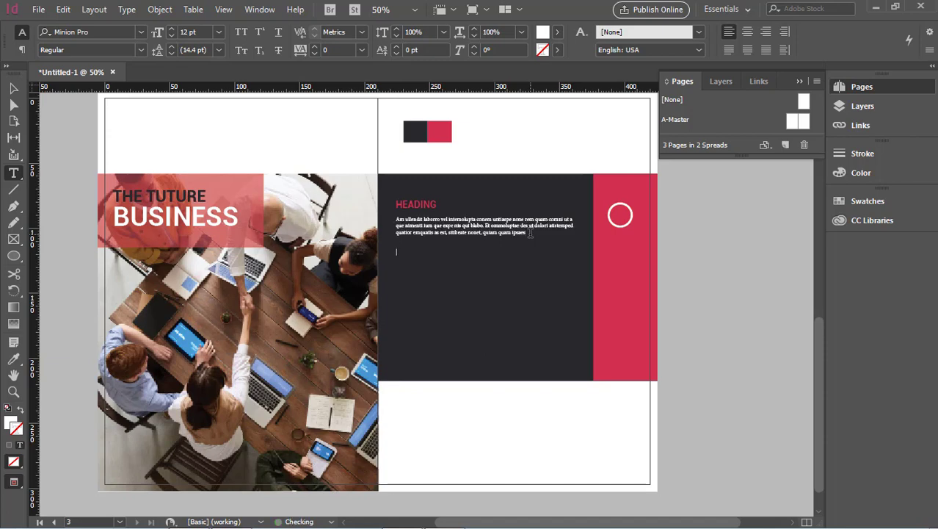
pyautogui.write('HEADING Am ullendit laborro vel intemolupta conem untiaspe none rem quam comni ut a que simenti tum que expe nis qui blabo. Et ommoluptae des ut dolorit atistemped quatior emquatis as est, stibeate nonet, quiam quam ipsaes')
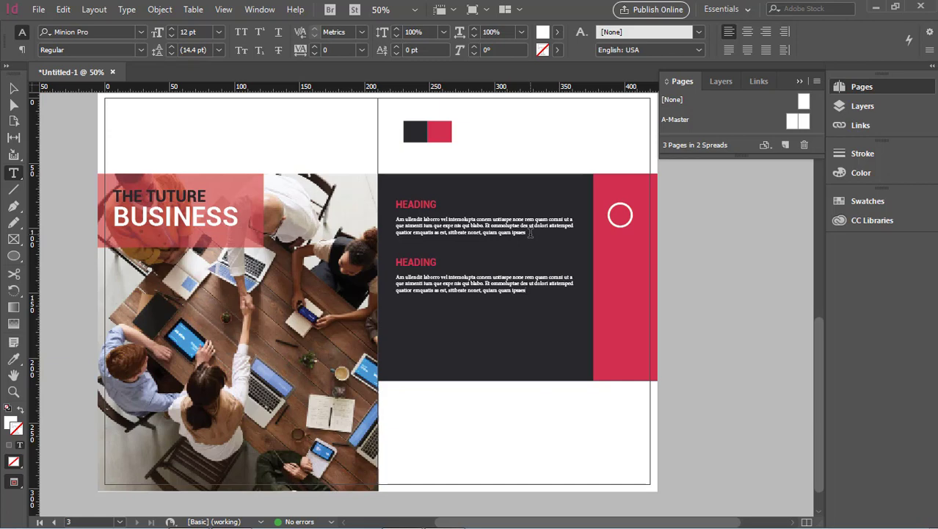
pyautogui.hotkey('ctrl', 'z')
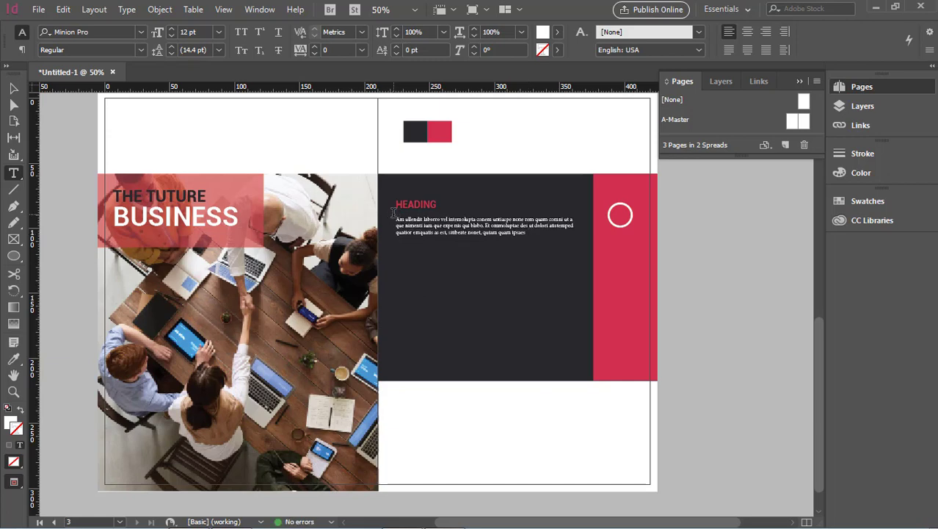
# Step: Remove the blank line between the heading and its paragraph
pyautogui.click(423, 222)
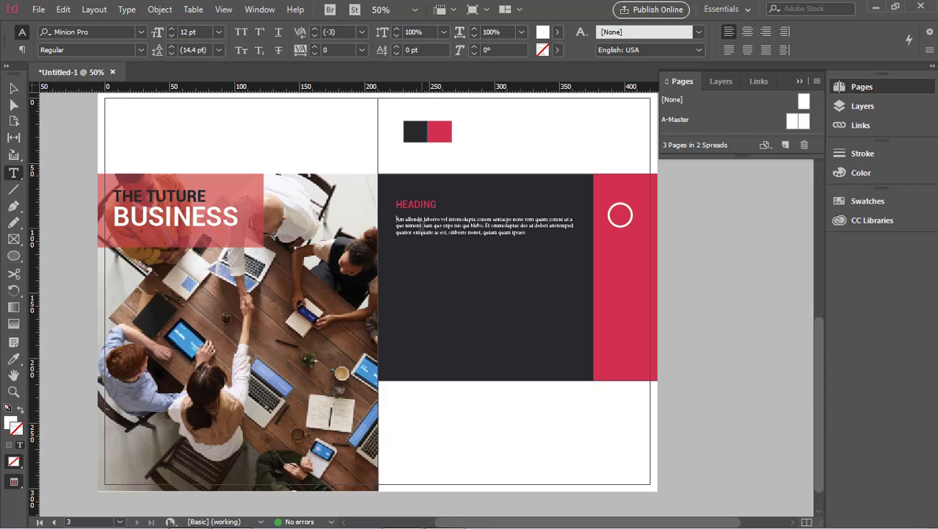
pyautogui.press('Home')
pyautogui.press('BackSpace')
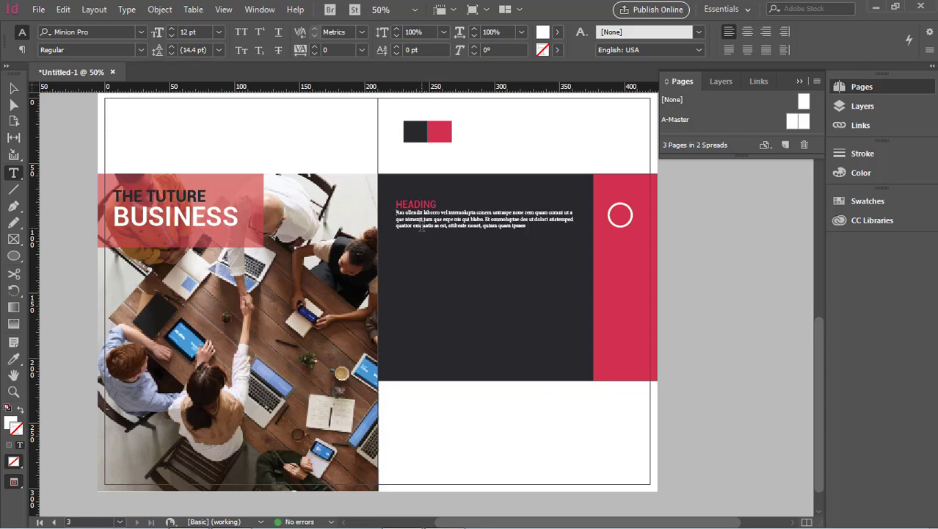
# Step: Insert a line break between the heading and its paragraph, and set the paragraph's leading to 14 pt
pyautogui.press('Return')
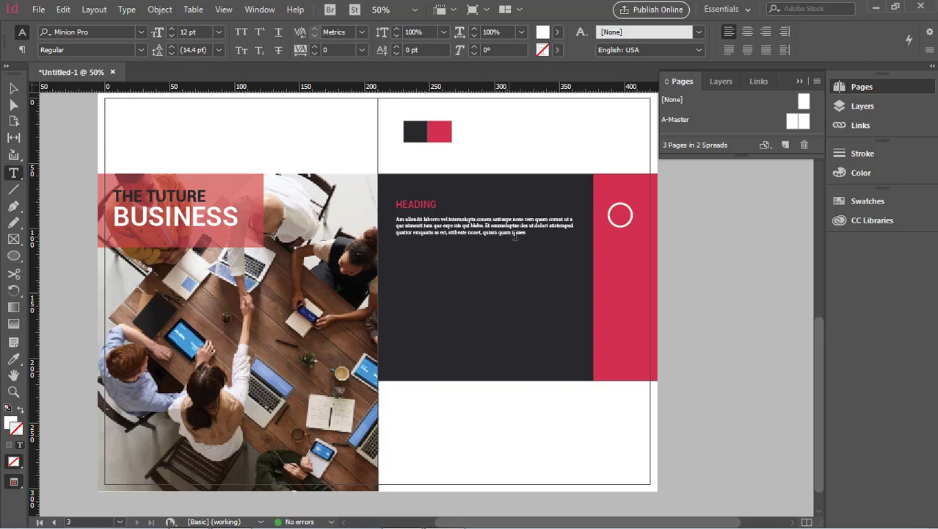
pyautogui.moveTo(523, 235); pyautogui.dragTo(395, 218)
pyautogui.click(206, 50)
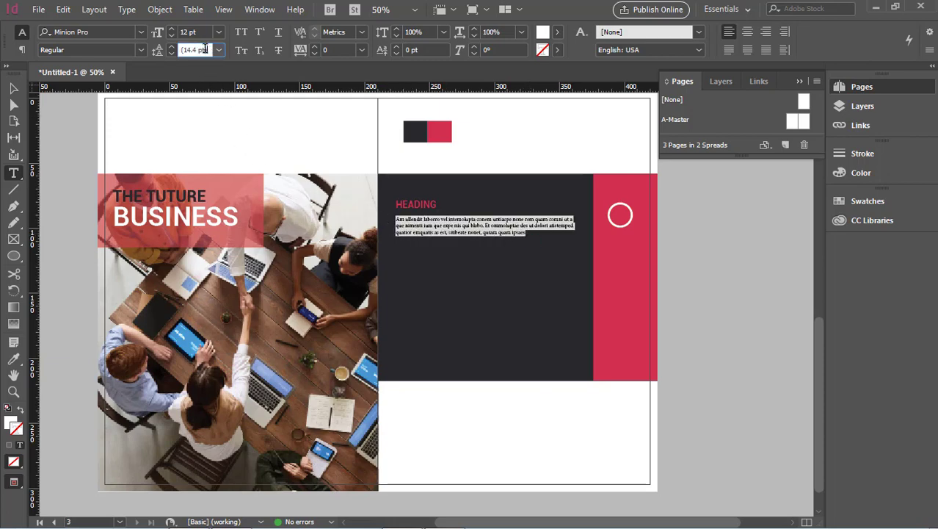
pyautogui.moveTo(207, 50); pyautogui.dragTo(168, 47)
pyautogui.write('12')
pyautogui.press('Return')
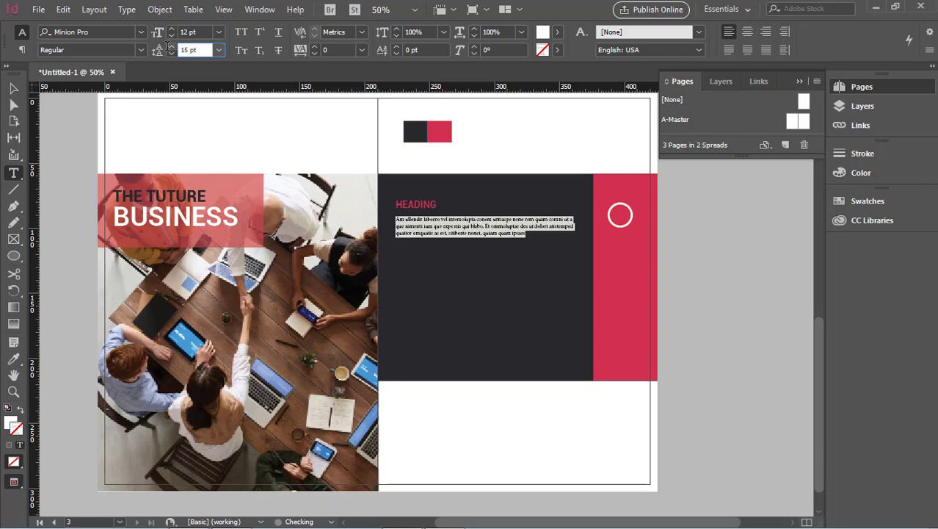
pyautogui.press('Up')
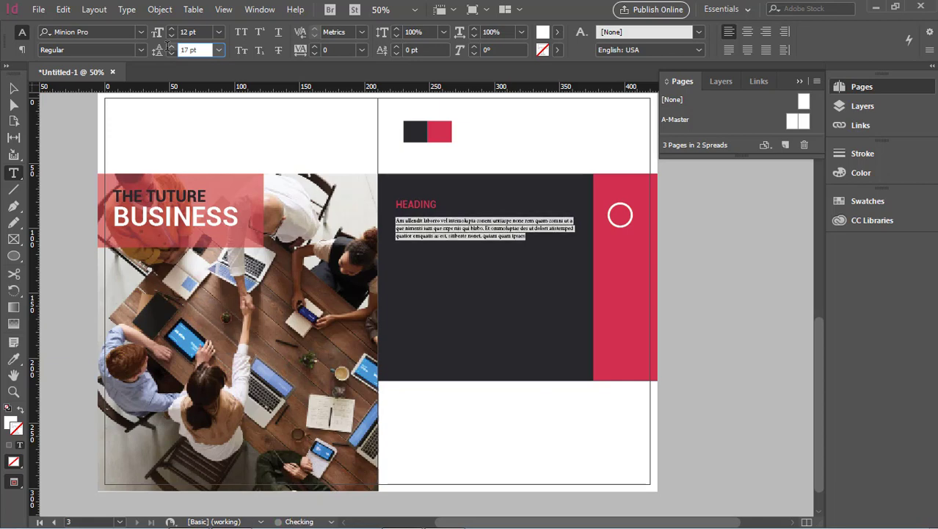
pyautogui.press('Down')
pyautogui.press('Down')
pyautogui.press('Up')
pyautogui.press('Up')
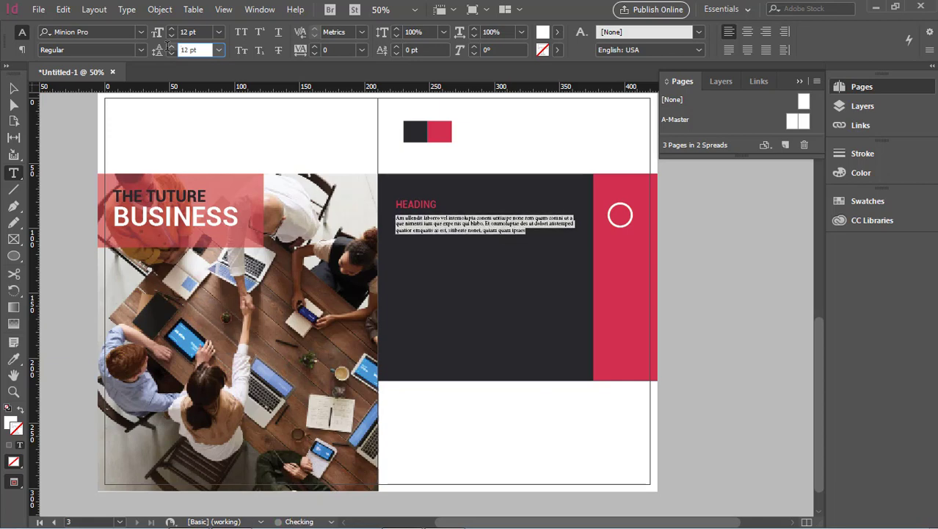
pyautogui.click(505, 226)
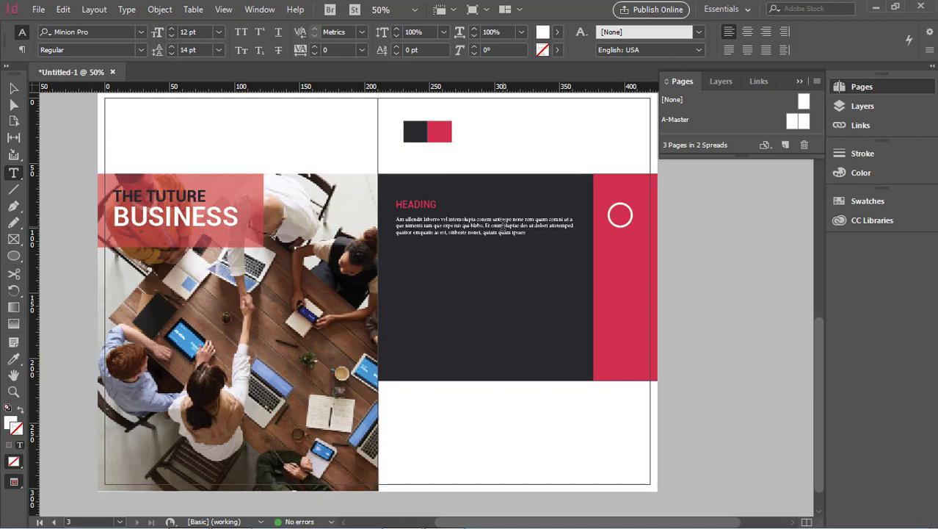
# Step: Copy the heading with its paragraph and paste it directly below the first block, undoing the version with the larger gap
pyautogui.moveTo(457, 232); pyautogui.dragTo(374, 197)
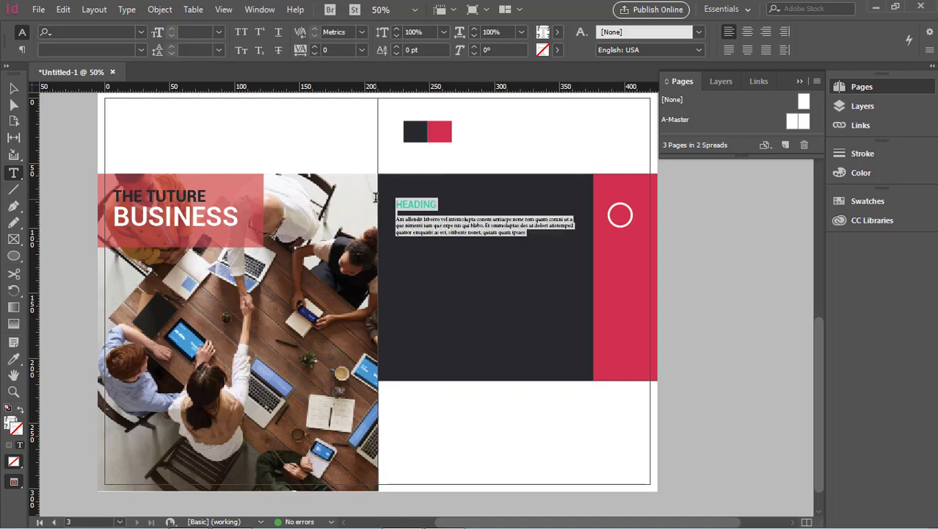
pyautogui.click(530, 232)
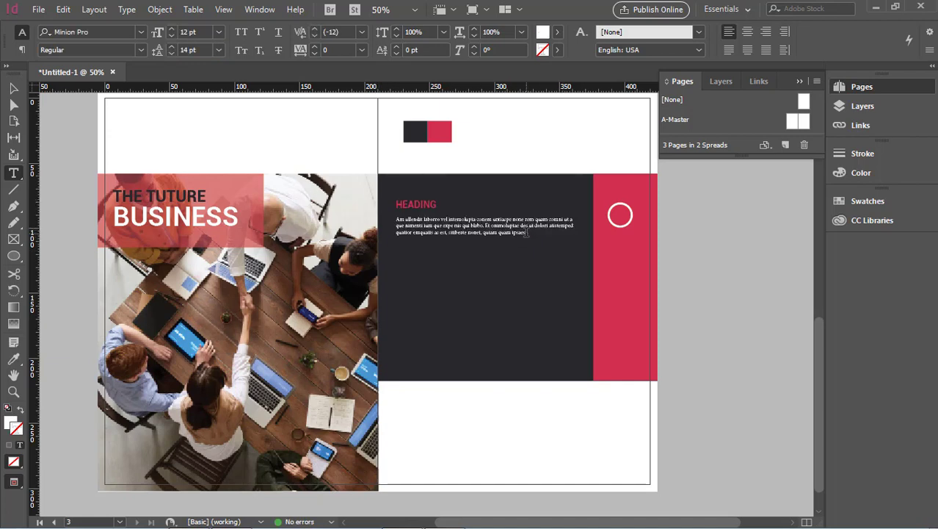
pyautogui.press('Return')
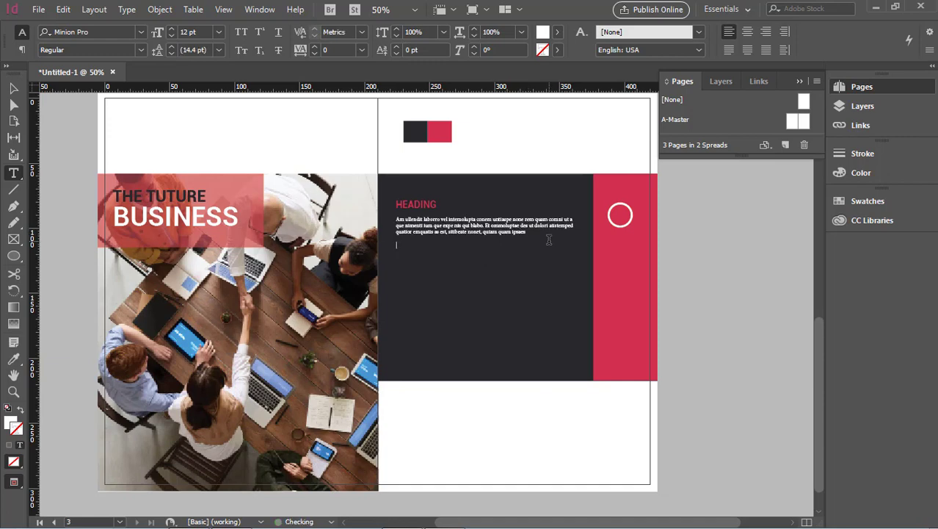
pyautogui.press('BackSpace')
pyautogui.press('Return')
pyautogui.write('HEADING Am ullendit laborro vel intemolupta conem untiaspe none rem quam comni ut a que nimenti ium que expe nis qui blabo. Et ommoluptae des ut dolori aitstemped quatior emquatis as est, stitbeste nonet, quiam quam ipsaes')
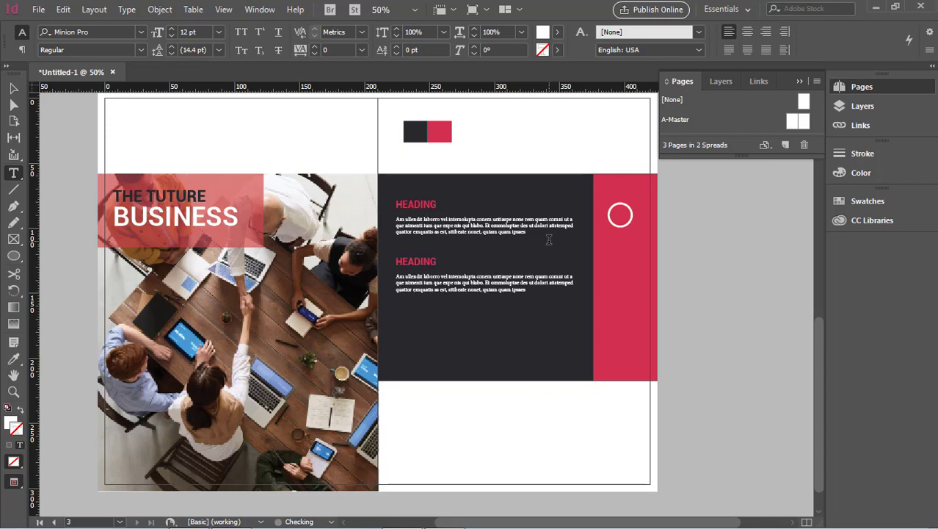
pyautogui.hotkey('ctrl', 'z')
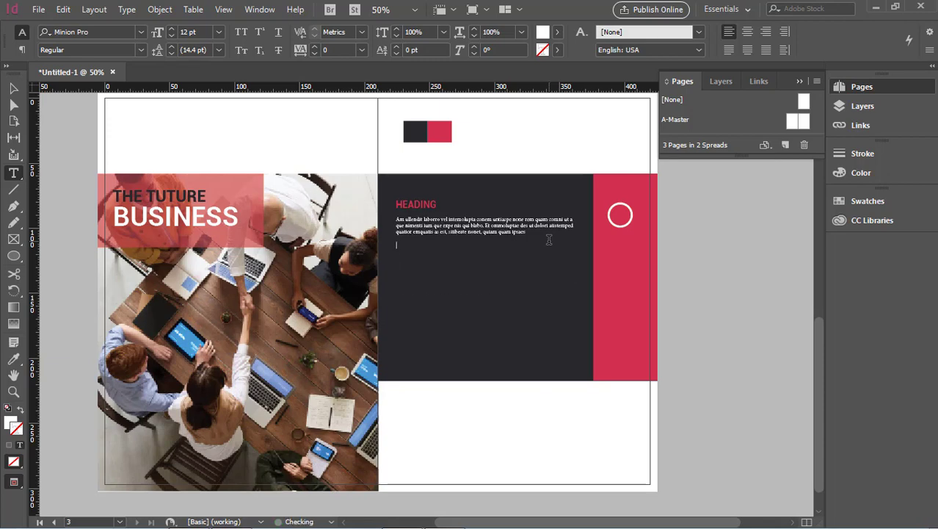
pyautogui.hotkey('ctrl', 'shift', 'z')
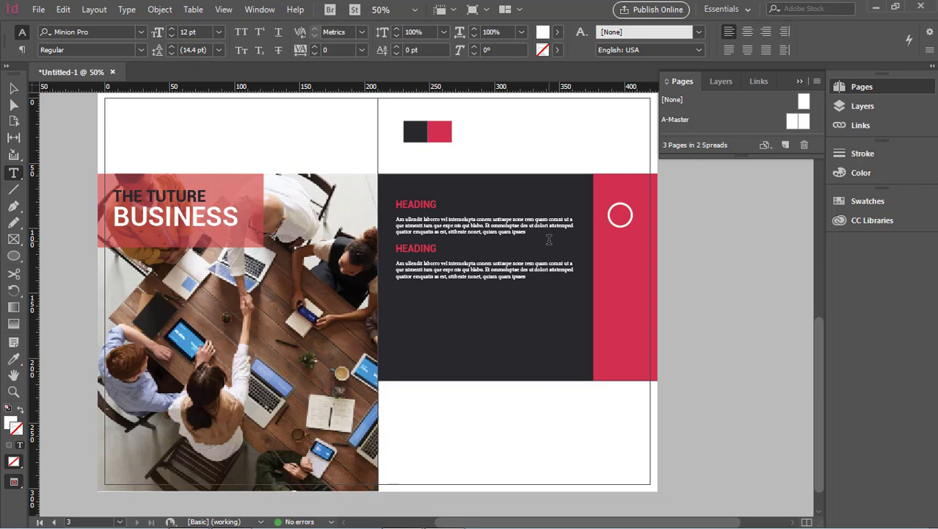
# Step: Paste a third copy of the heading and paragraph below the second block, with a wider gap, and finish text editing
pyautogui.press('Return')
pyautogui.write('HEADING Am ullendit laborro vel internolupta conem untiaspe none rem quam comsi ut a que simenti tum que expe nis qui blabo. Et ommoluptae des ut dolori atistemped quatior emquatis as est, stibeate nonet, quiam quam ipsaes')
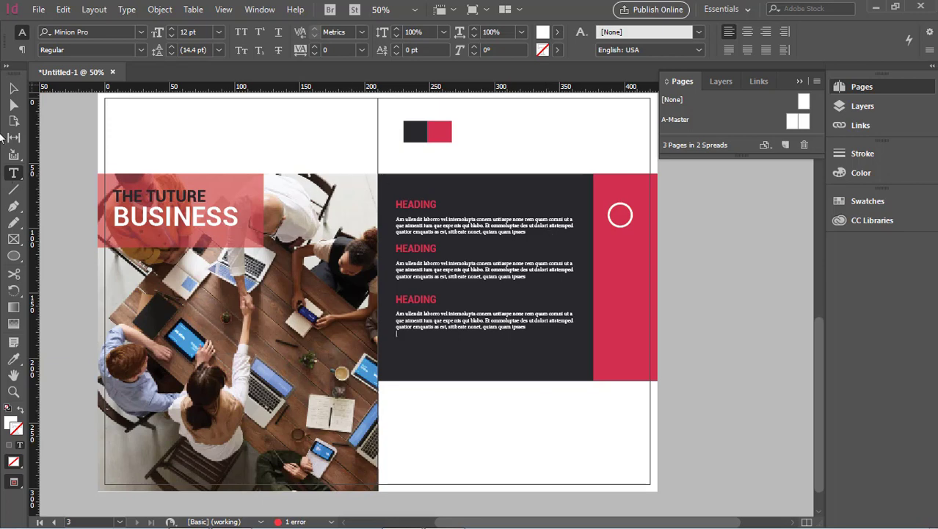
pyautogui.press('Escape')
pyautogui.hotkey('ctrl', 'shift', 'a')
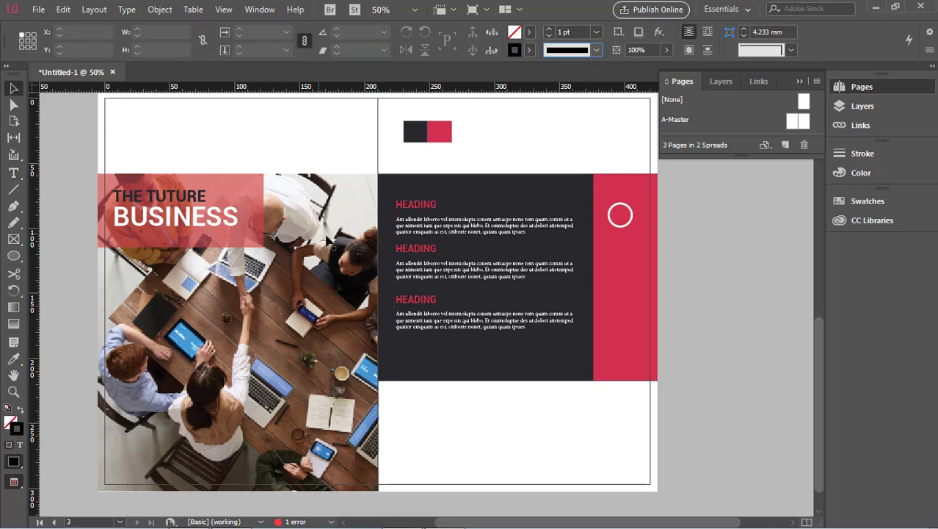
# Step: Move the text frame in the dark block to X 224 mm, Y 80 mm
pyautogui.click(470, 274)
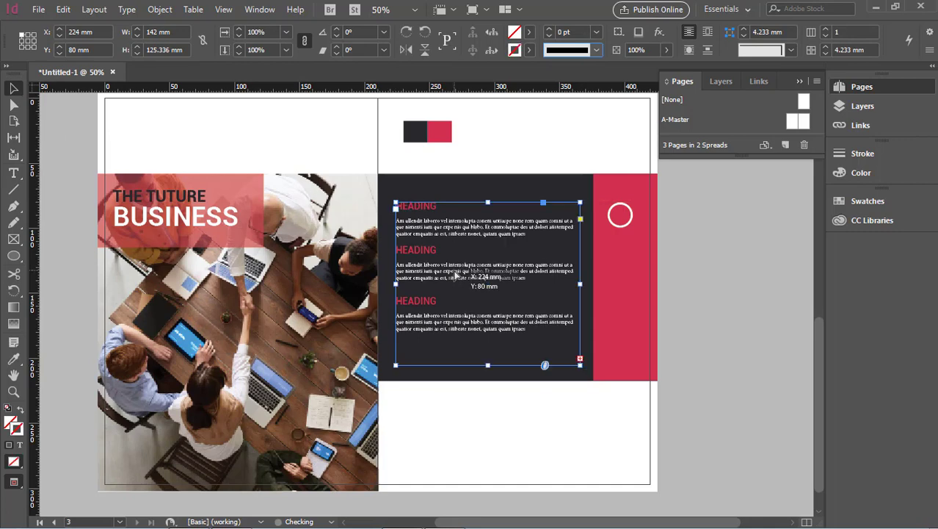
pyautogui.click(706, 340)
pyautogui.click(517, 330)
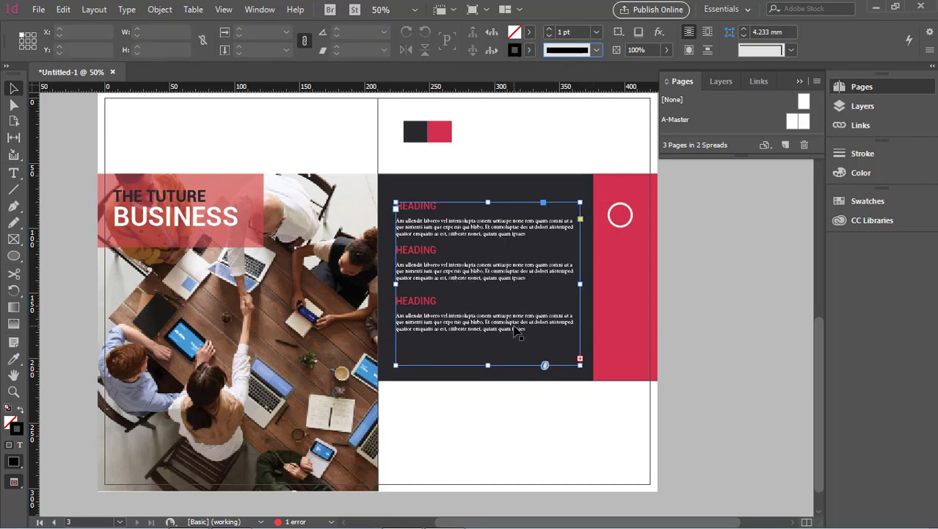
pyautogui.click(680, 320)
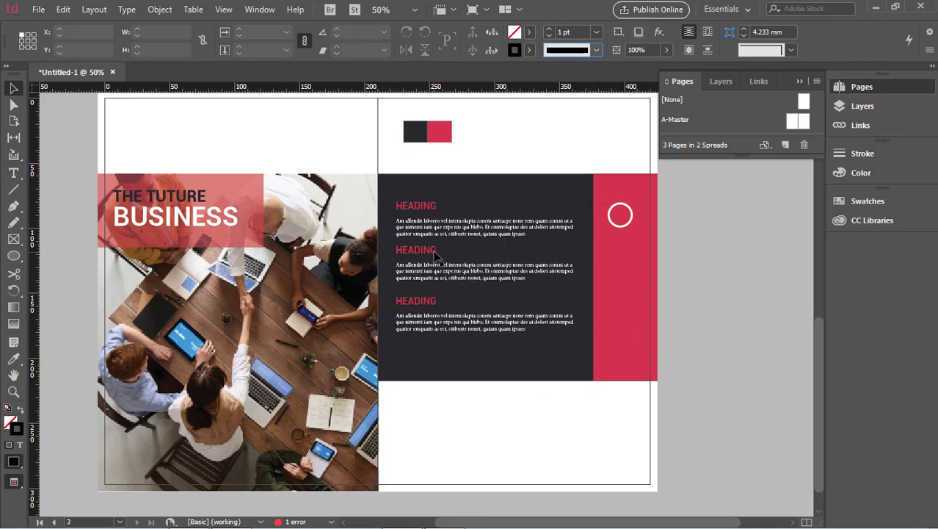
# Step: Number the three headings in the dark block as HEADING 1, HEADING 2 and HEADING 3
pyautogui.click(435, 253)
pyautogui.click(13, 173)
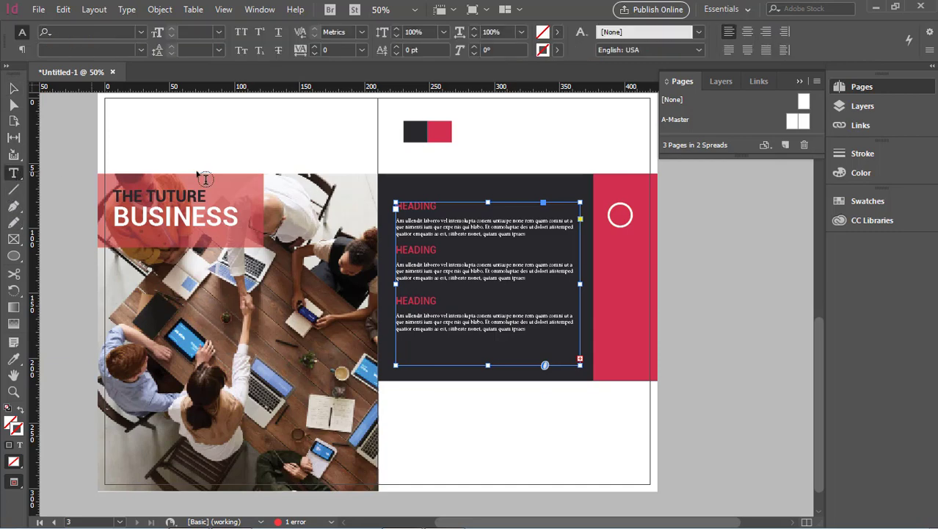
pyautogui.click(433, 206)
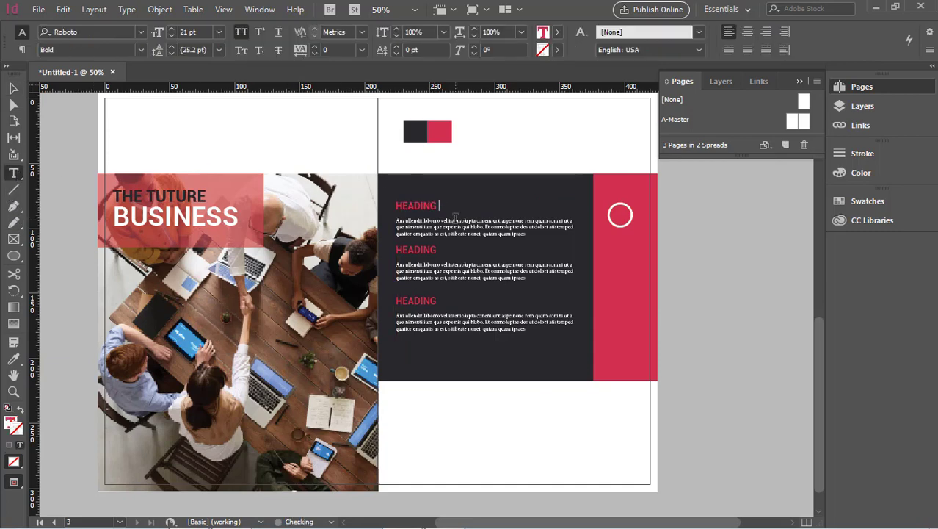
pyautogui.write('1')
pyautogui.click(437, 250)
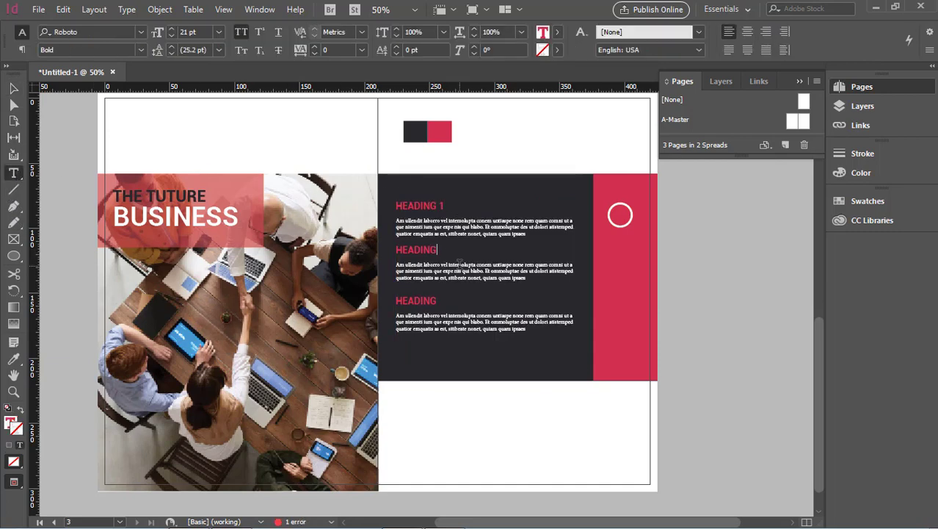
pyautogui.write('2')
pyautogui.click(436, 300)
# Step: Extend the lower edges of the dark block and the red strip to the same level, about 175 mm high
pyautogui.click(13, 88)
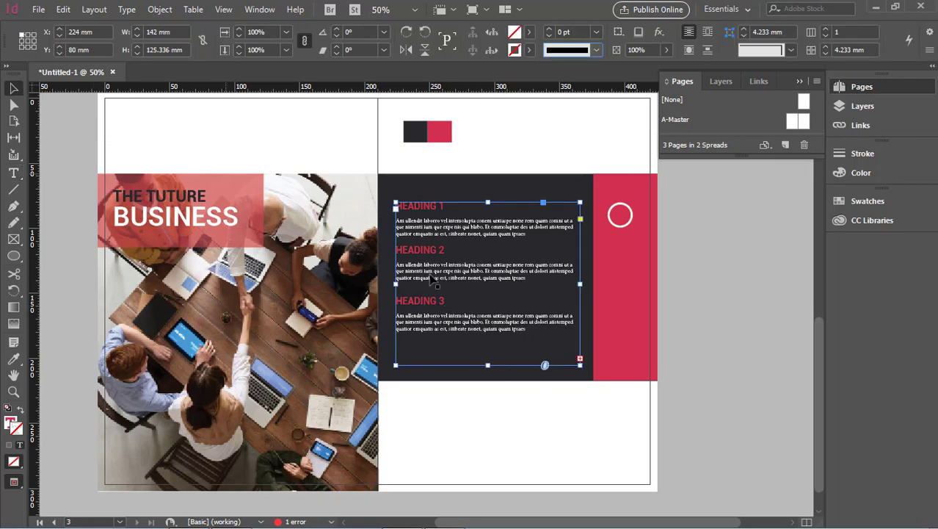
pyautogui.click(669, 380)
pyautogui.click(557, 377)
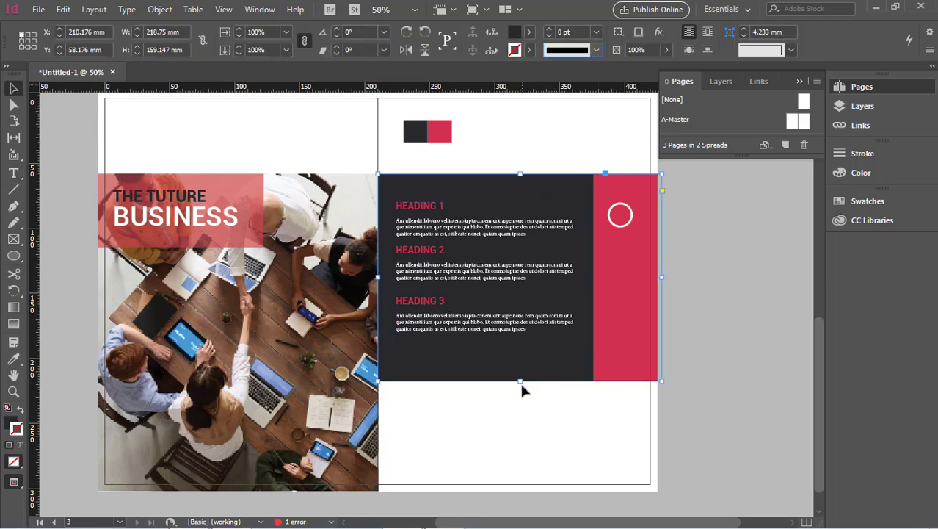
pyautogui.moveTo(520, 380); pyautogui.dragTo(520, 401)
pyautogui.click(697, 371)
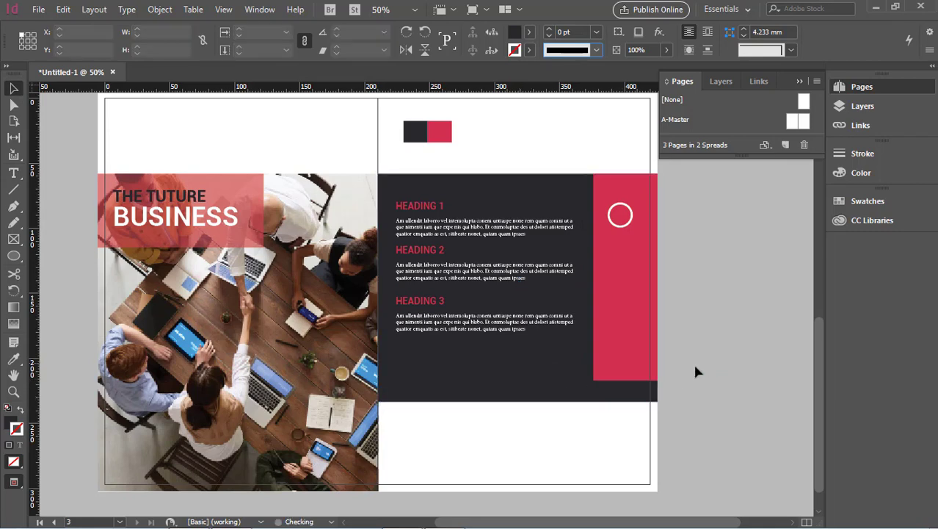
pyautogui.click(636, 370)
pyautogui.moveTo(631, 381); pyautogui.dragTo(633, 401)
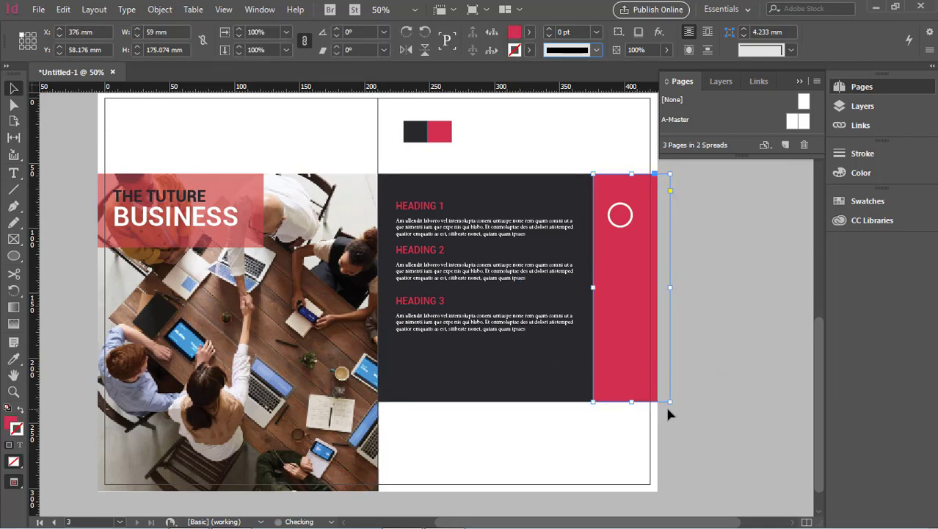
pyautogui.click(668, 415)
# Step: Copy HEADING 3 with its paragraph and paste it as a fourth block below
pyautogui.click(505, 325)
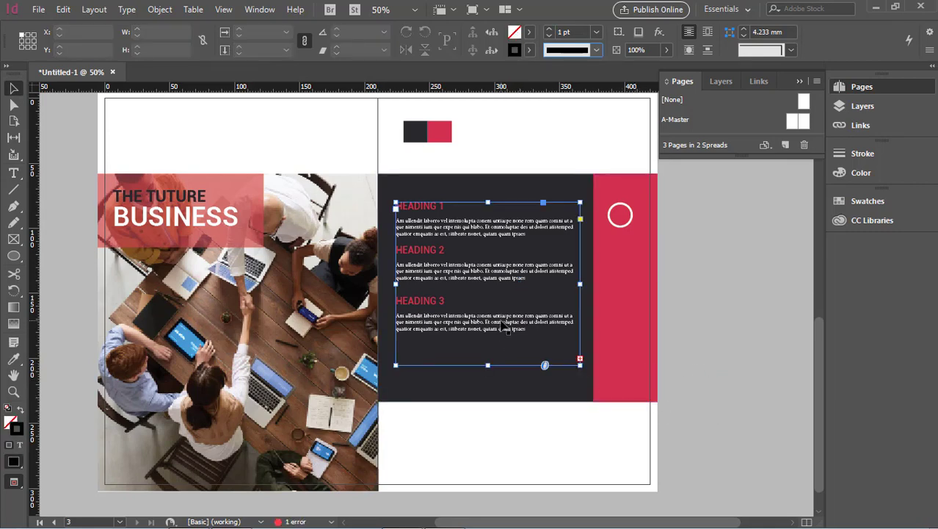
pyautogui.click(13, 175)
pyautogui.click(529, 328)
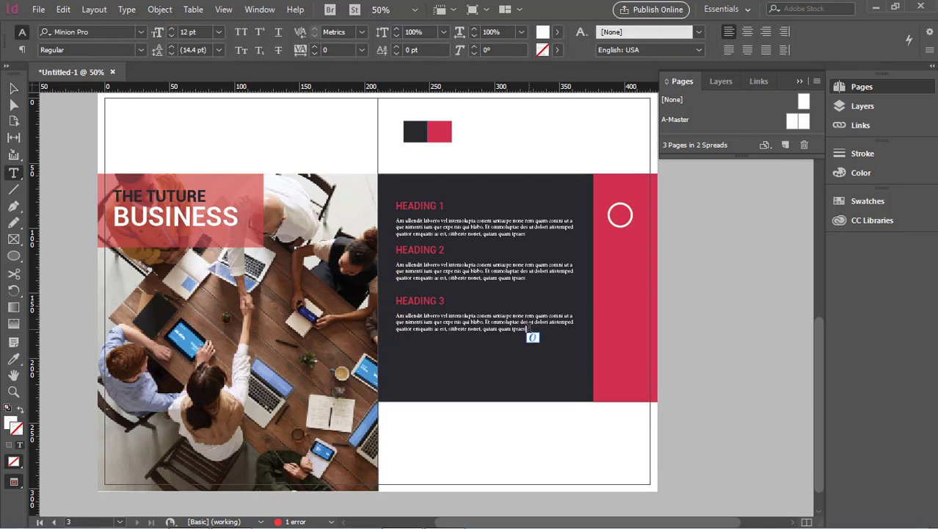
pyautogui.moveTo(529, 328); pyautogui.dragTo(395, 299)
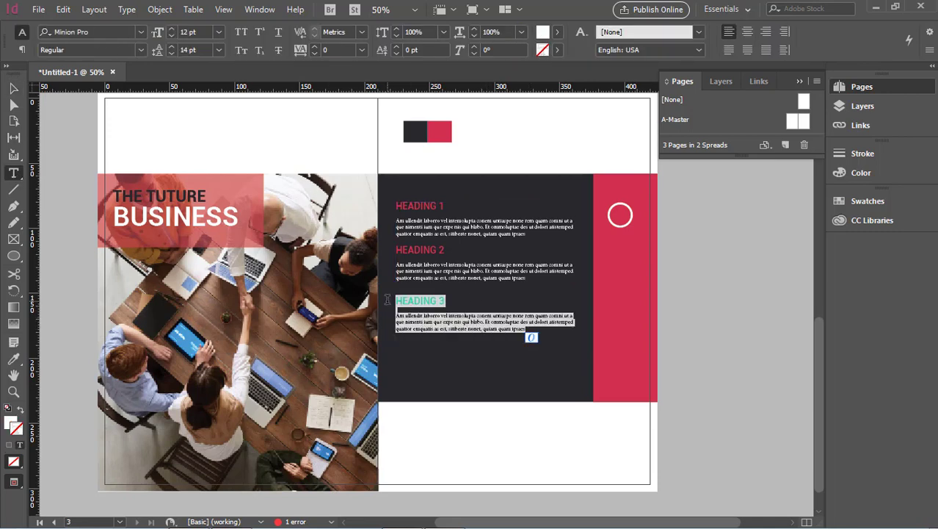
pyautogui.click(534, 323)
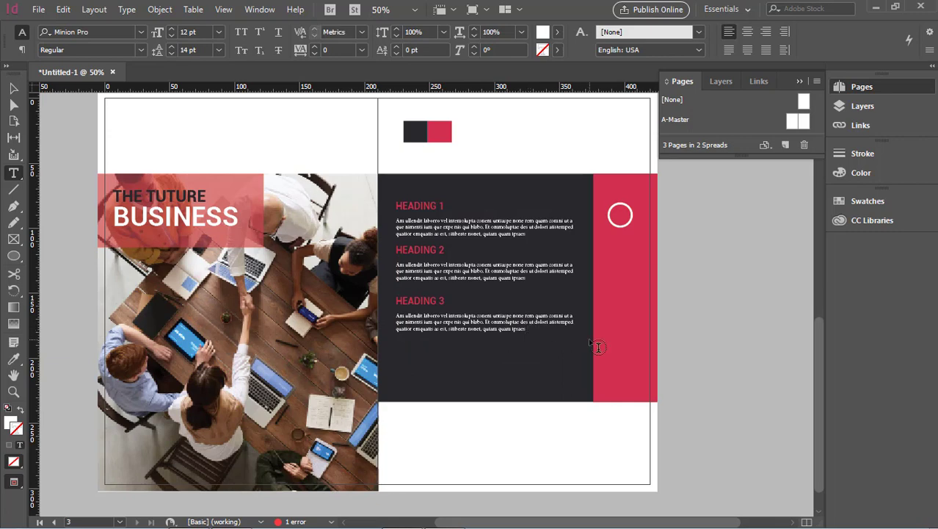
pyautogui.press('Return')
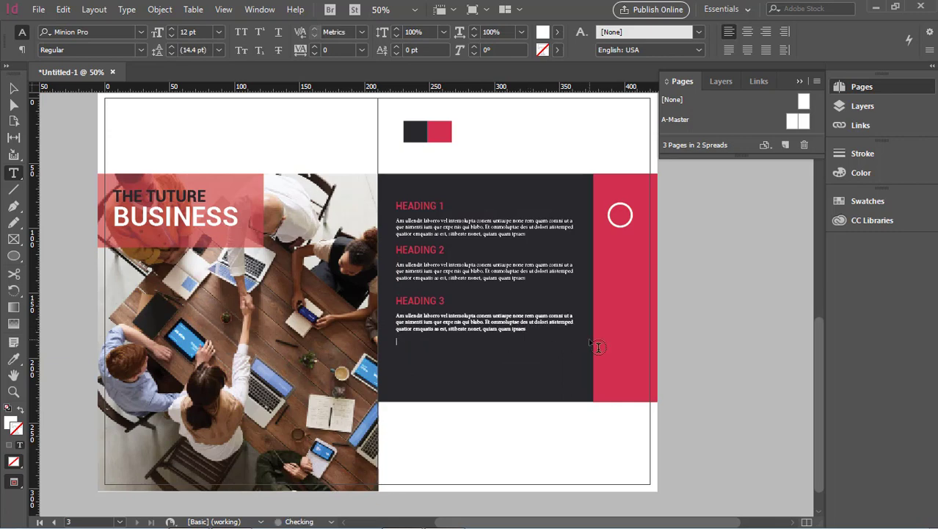
pyautogui.write('HEADING 3 Am ullendit laborro vel internolupta conem untiacpe none rem quam comni ut a')
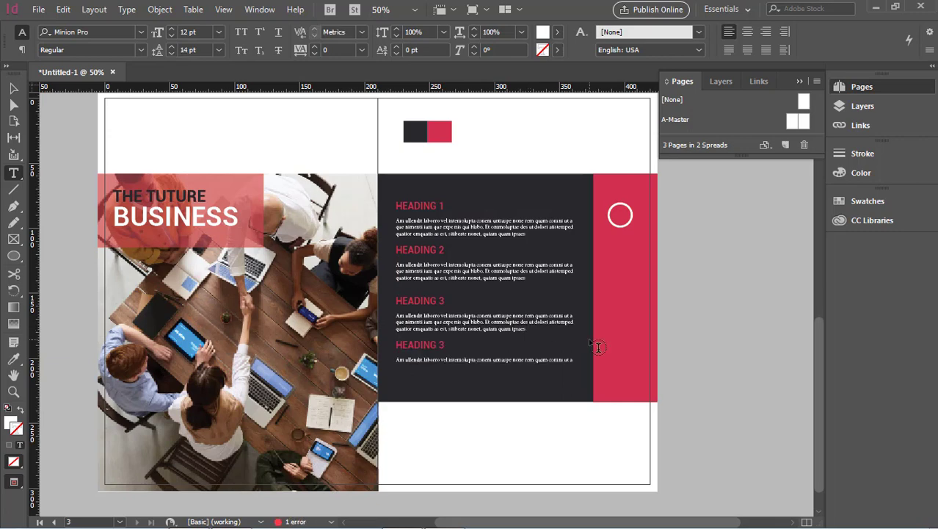
# Step: Extend the text frame's lower edge to a height of about 160.75 mm and narrow its width to 138 mm
pyautogui.click(14, 89)
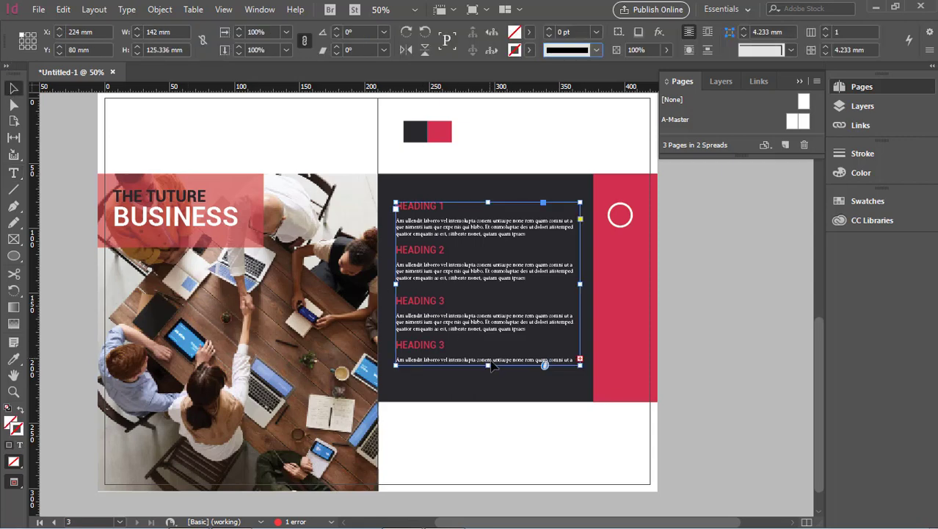
pyautogui.moveTo(488, 365); pyautogui.dragTo(487, 411)
pyautogui.moveTo(581, 309)
pyautogui.mouseDown()
pyautogui.moveTo(595, 315)
pyautogui.moveTo(578, 305)
pyautogui.mouseUp()
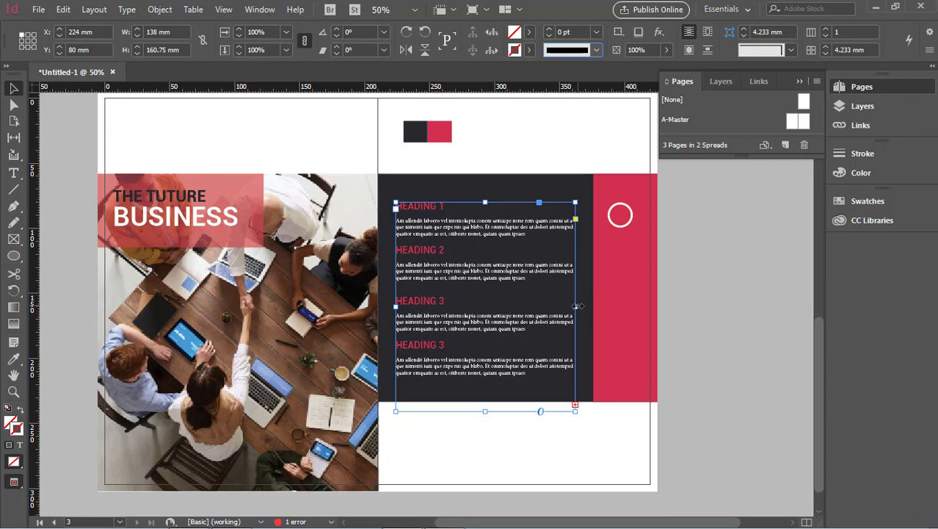
pyautogui.click(575, 405)
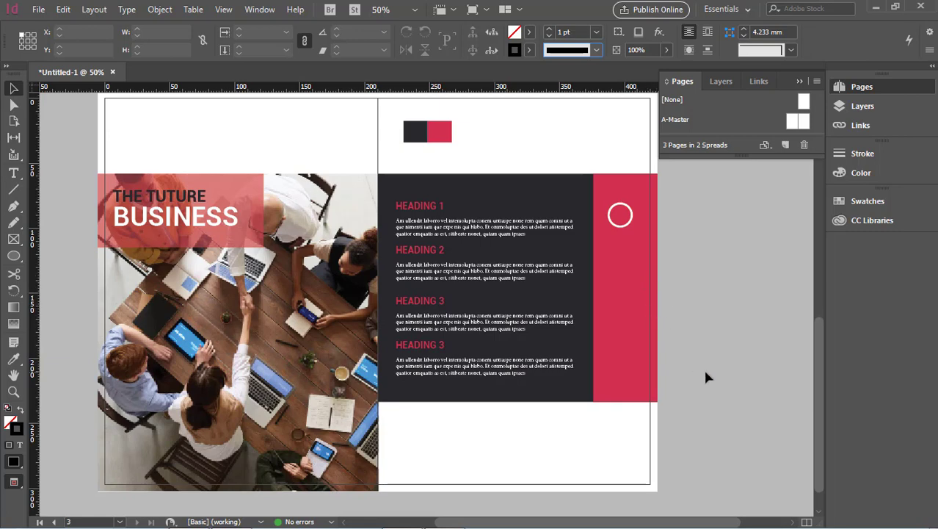
pyautogui.click(13, 172)
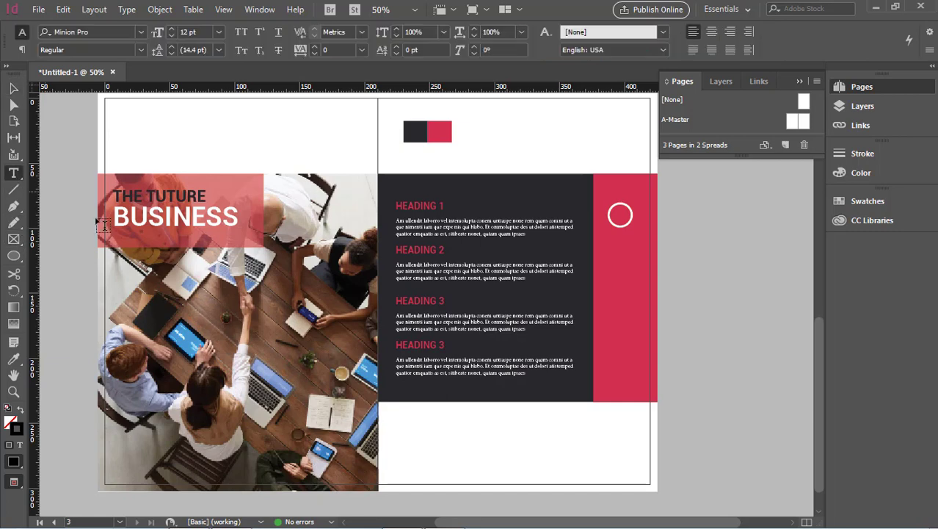
pyautogui.click(419, 428)
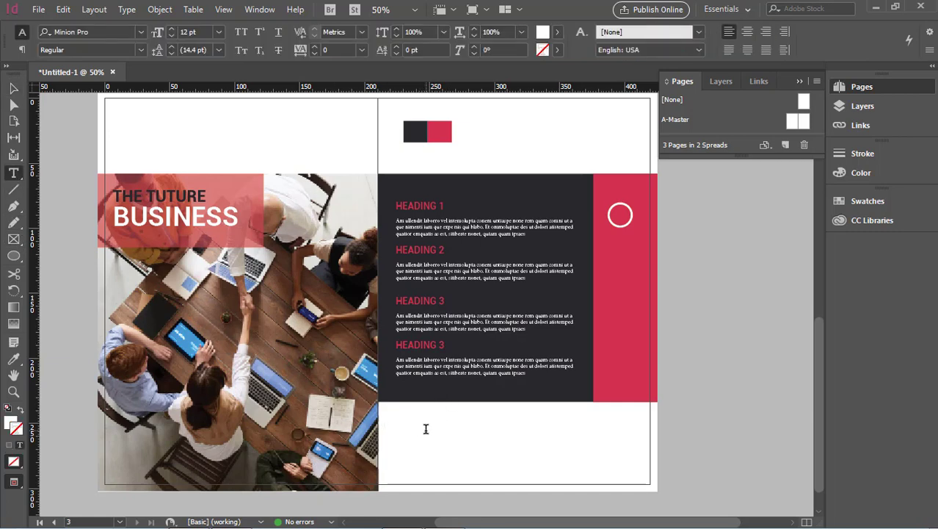
pyautogui.press('Escape')
pyautogui.click(575, 405)
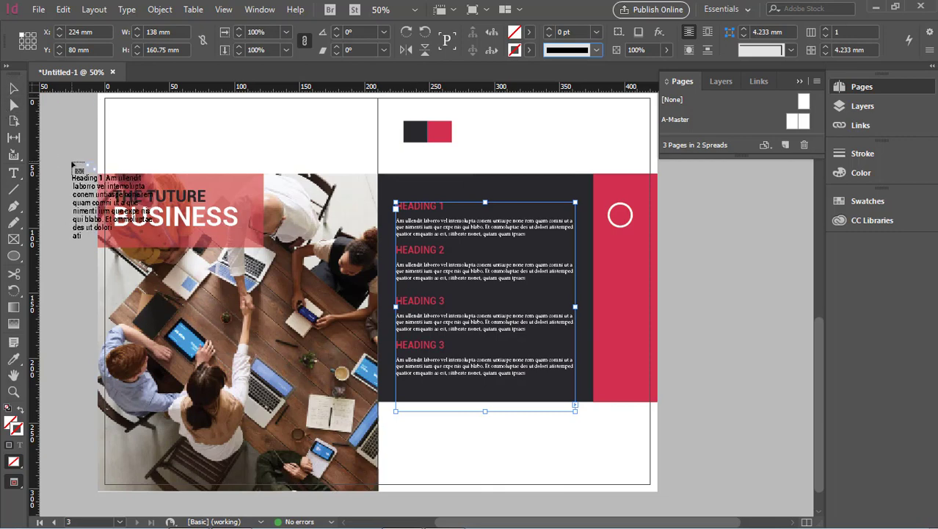
pyautogui.press('Escape')
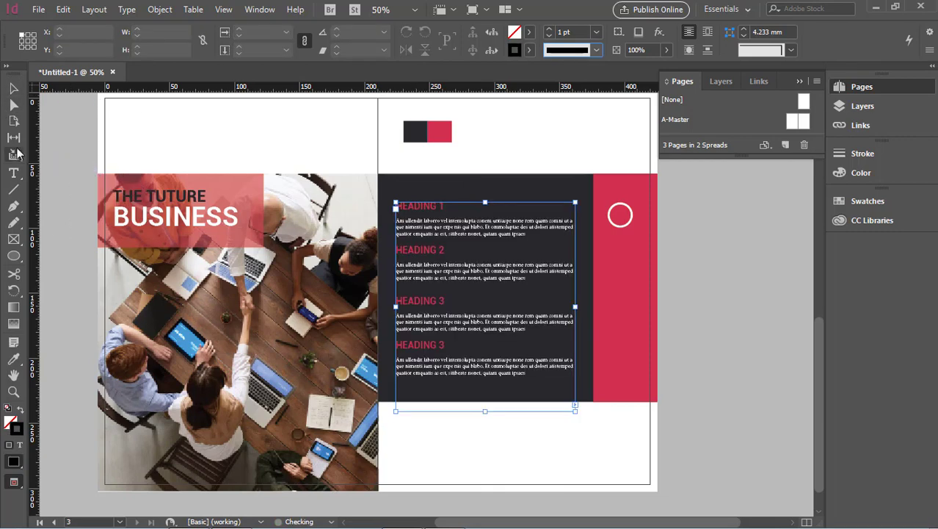
pyautogui.click(13, 88)
pyautogui.click(46, 120)
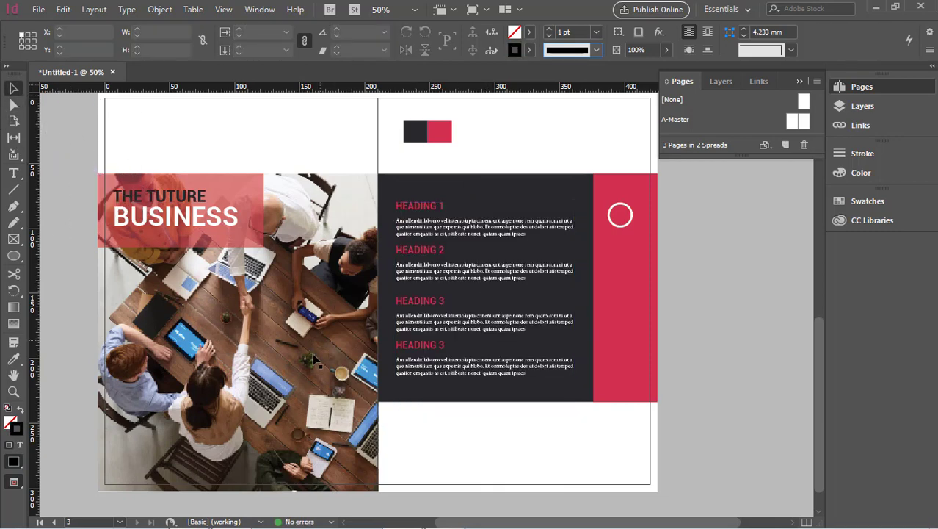
# Step: Draw a text frame about 179 mm wide and 42.75 mm high in the white area below the dark block
pyautogui.click(18, 174)
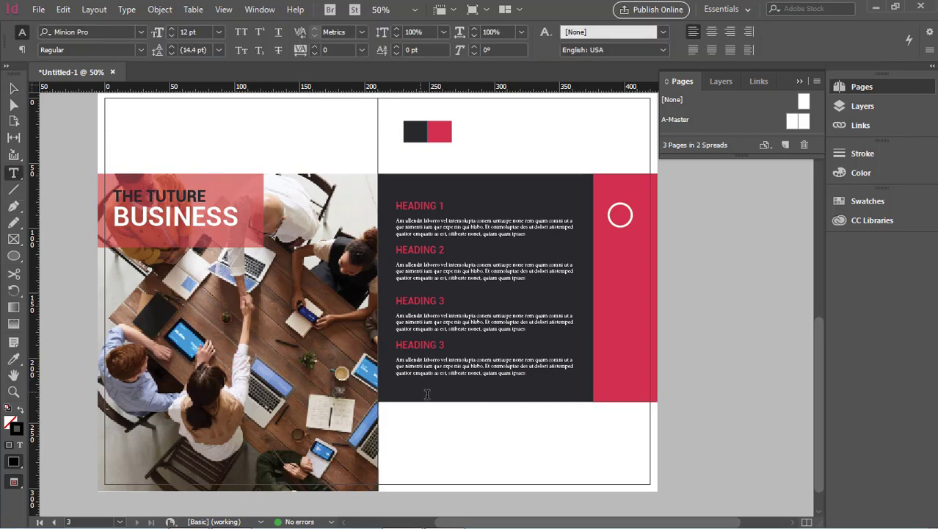
pyautogui.moveTo(400, 418); pyautogui.dragTo(631, 472)
pyautogui.hotkey('ctrl', 'shift', 'a')
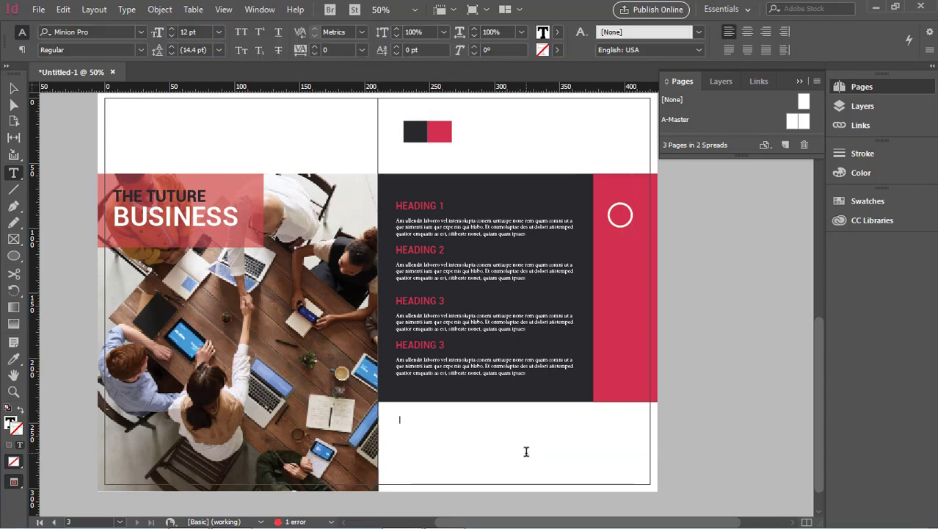
# Step: Enter the title "Global Business" with "Solutions" on a second line in the new text frame
pyautogui.write('Gl')
pyautogui.write('B')
pyautogui.press('BackSpace')
pyautogui.press('BackSpace')
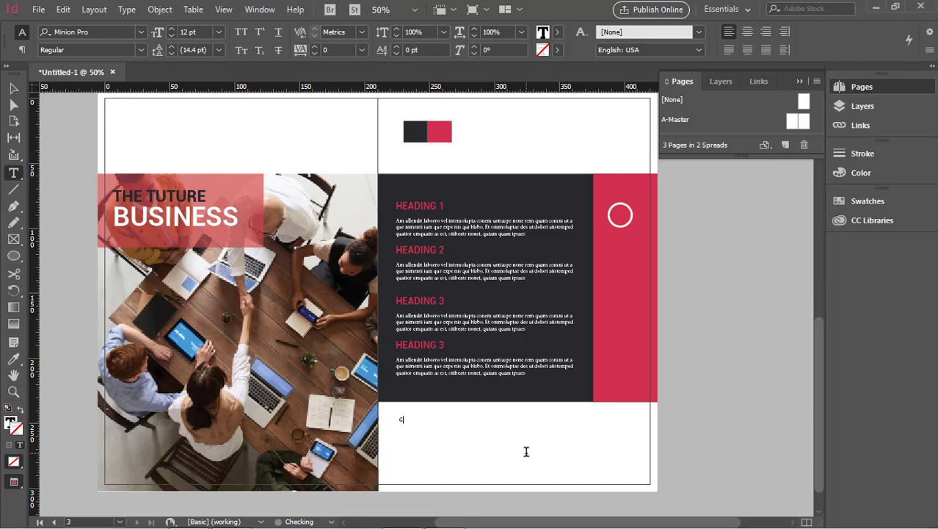
pyautogui.write('lobal Business')
pyautogui.press('Return')
pyautogui.write('So')
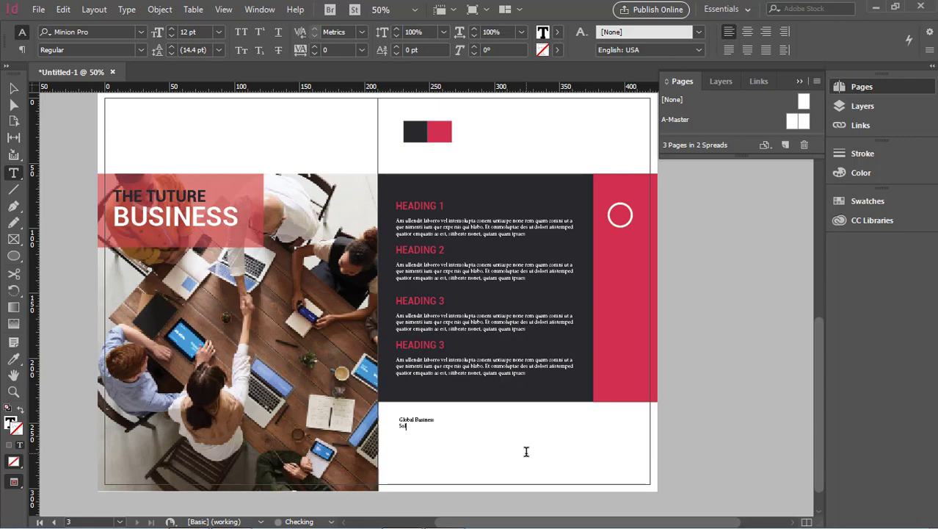
pyautogui.write('lutions')
# Step: Enlarge both lines of the Global Business Solutions title to a font size of 61 pt
pyautogui.moveTo(433, 427); pyautogui.dragTo(394, 423)
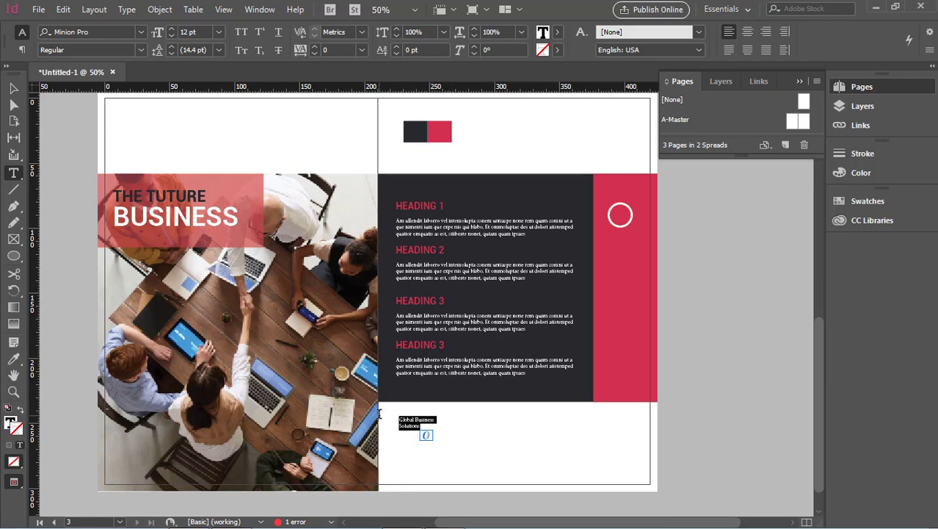
pyautogui.press('Escape')
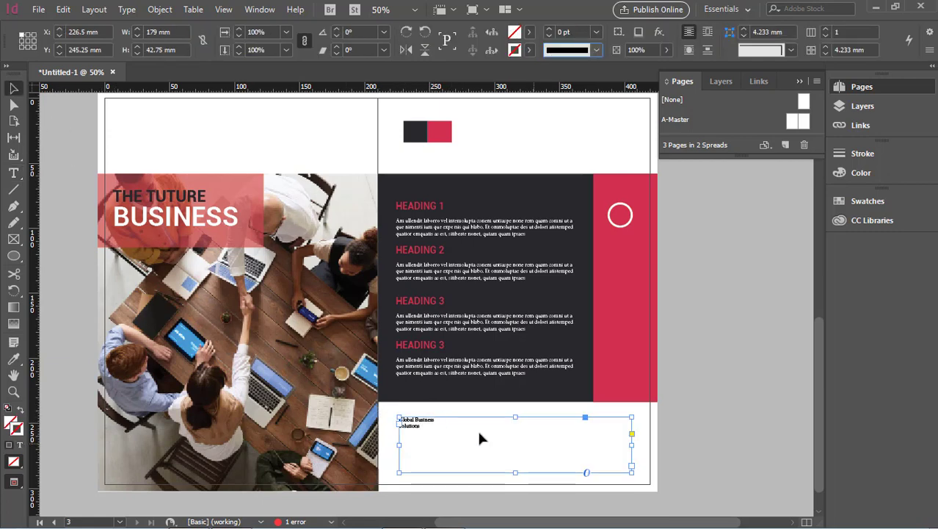
pyautogui.press('t')
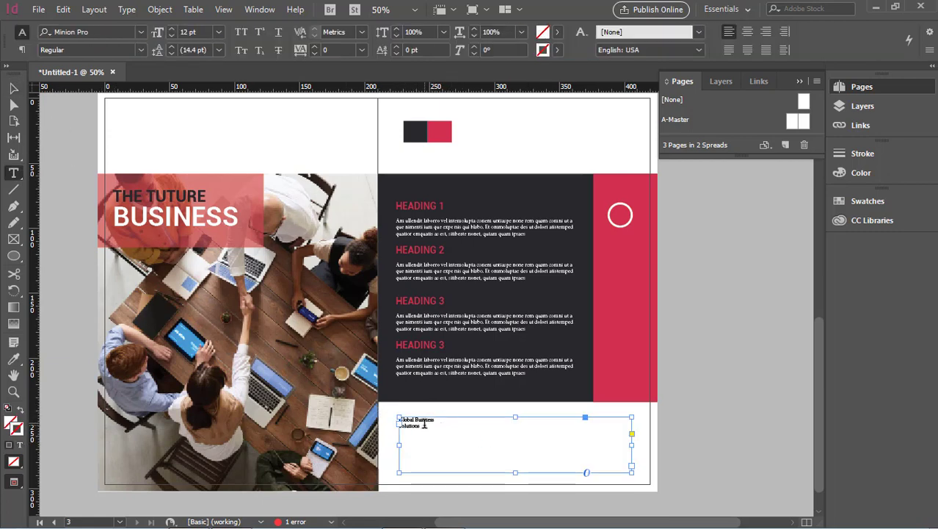
pyautogui.click(416, 428)
pyautogui.moveTo(435, 428); pyautogui.dragTo(392, 416)
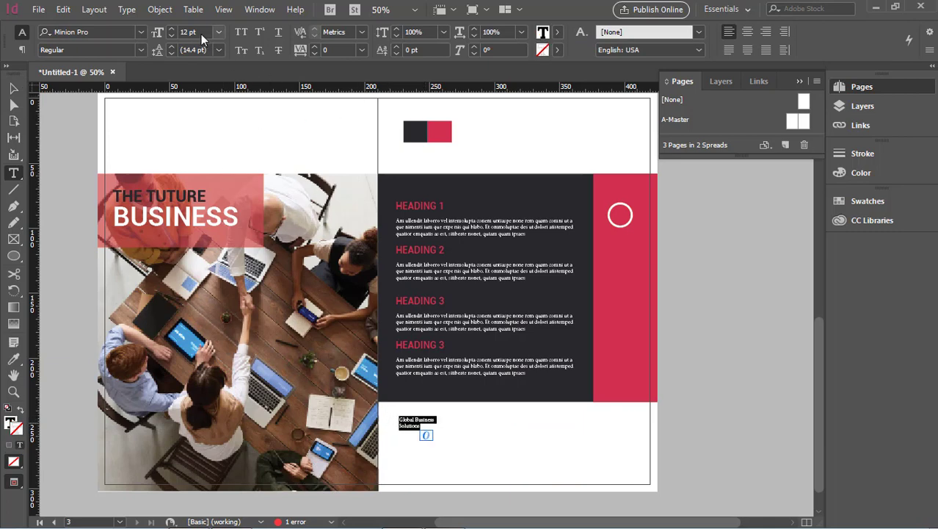
pyautogui.moveTo(199, 33); pyautogui.dragTo(181, 33)
pyautogui.scroll(20, 181, 33)
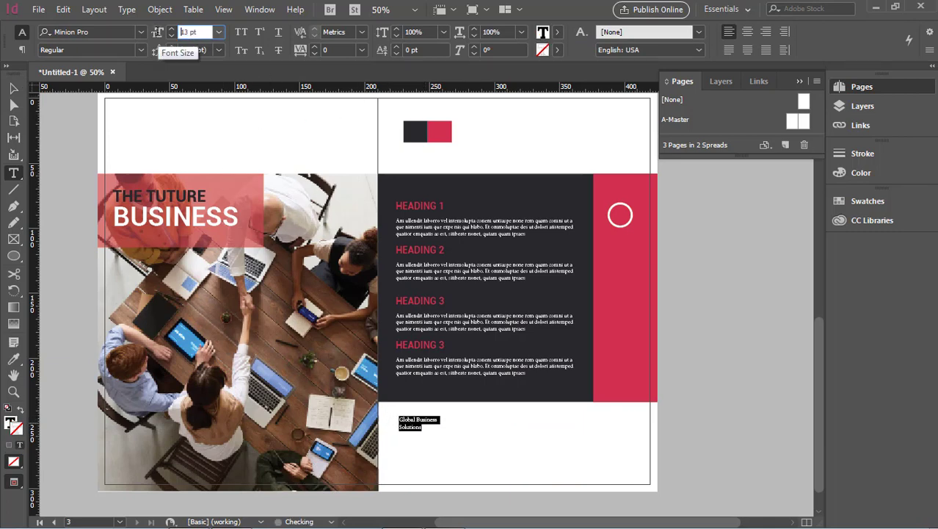
pyautogui.scroll(13, 181, 32)
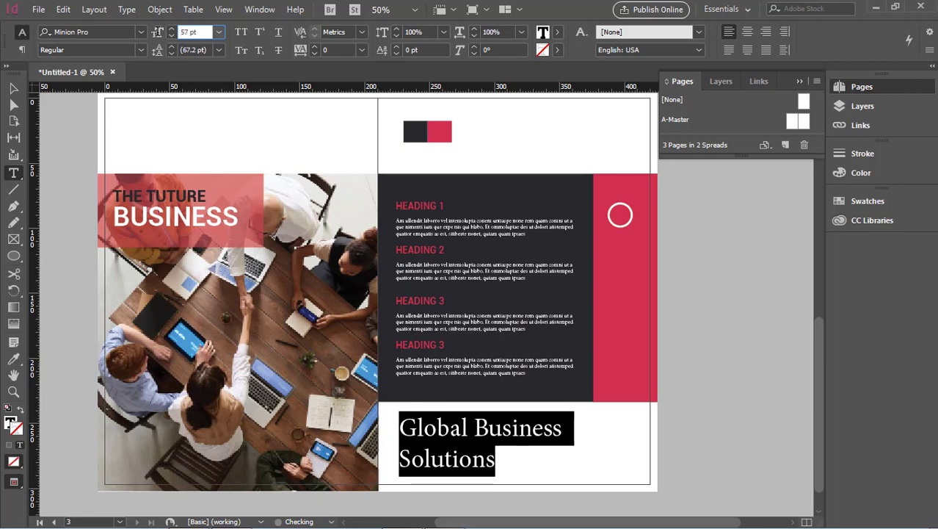
pyautogui.scroll(-3, 181, 32)
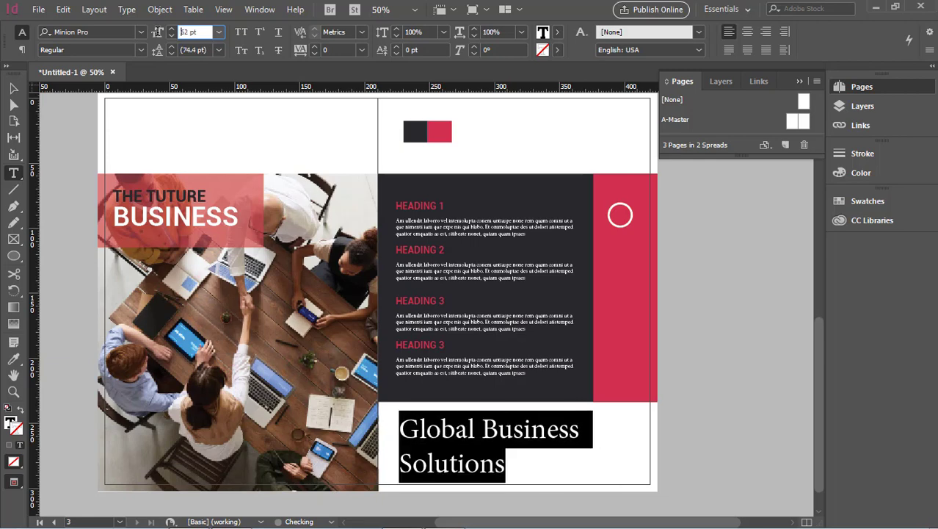
pyautogui.click(427, 461)
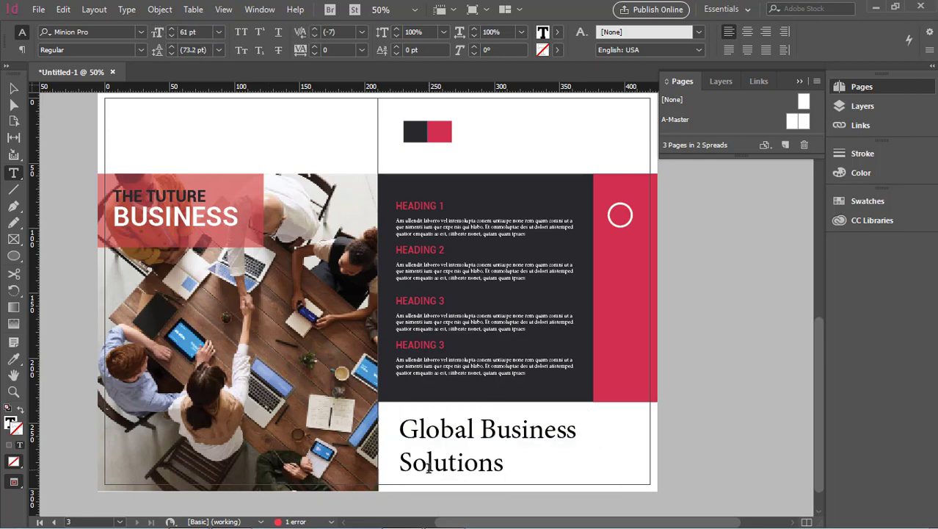
# Step: Change the font of the whole Global Business Solutions title to Roboto Black
pyautogui.click(505, 463)
pyautogui.hotkey('ctrl', 'a')
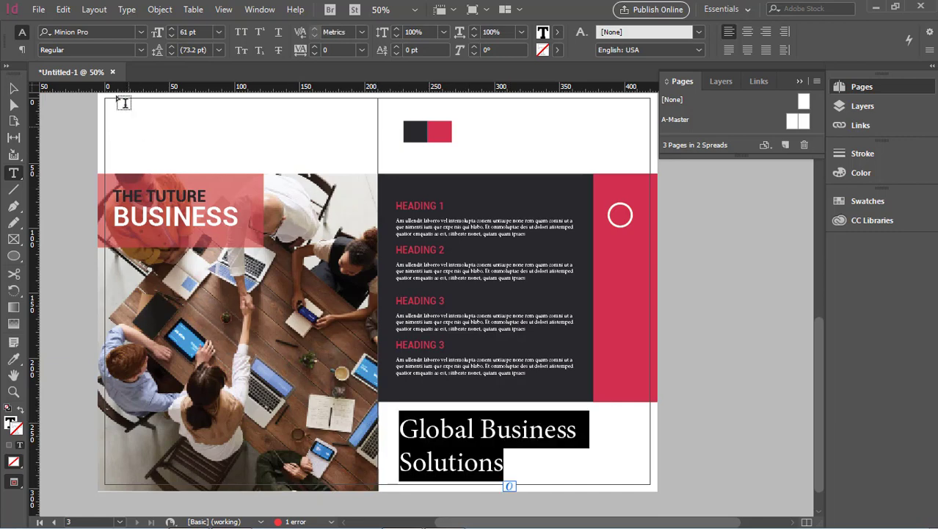
pyautogui.click(107, 33)
pyautogui.write('ro')
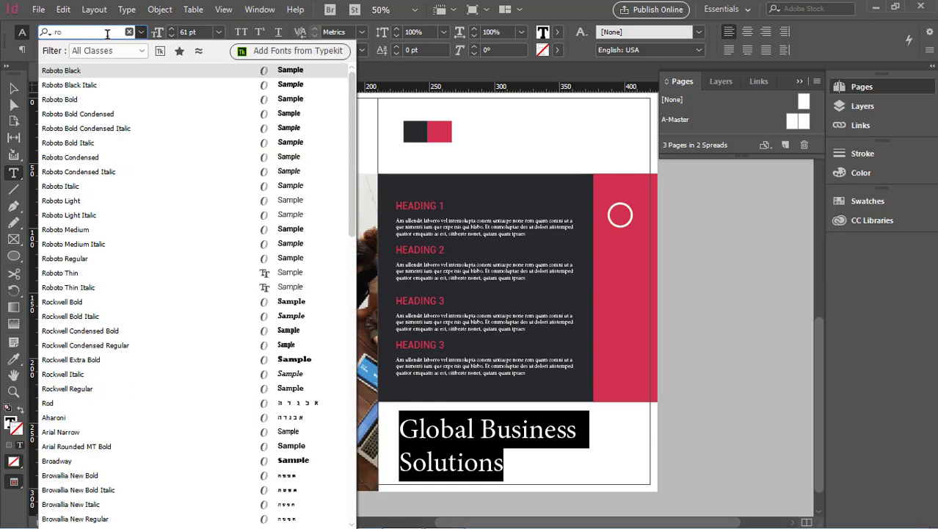
pyautogui.press('Return')
pyautogui.click(498, 424)
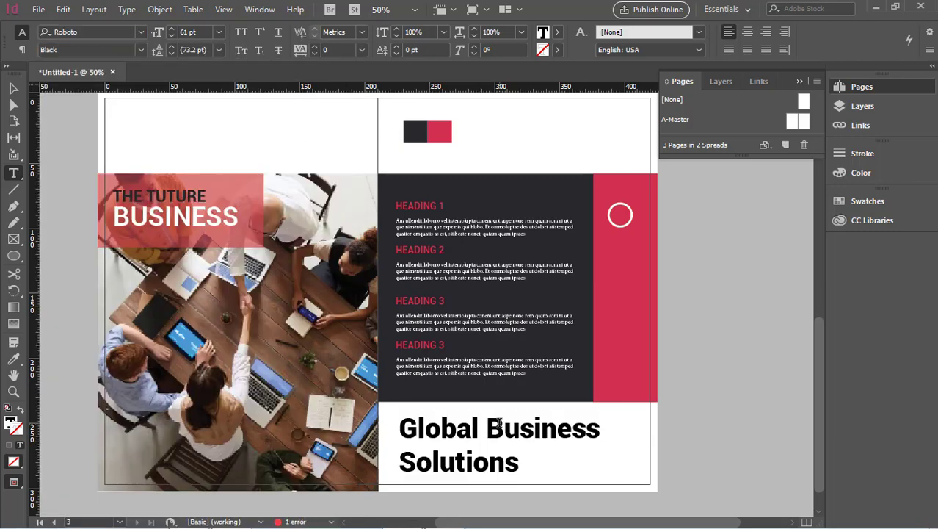
# Step: Set both lines of the Global Business Solutions title in All Caps
pyautogui.moveTo(519, 461); pyautogui.dragTo(380, 432)
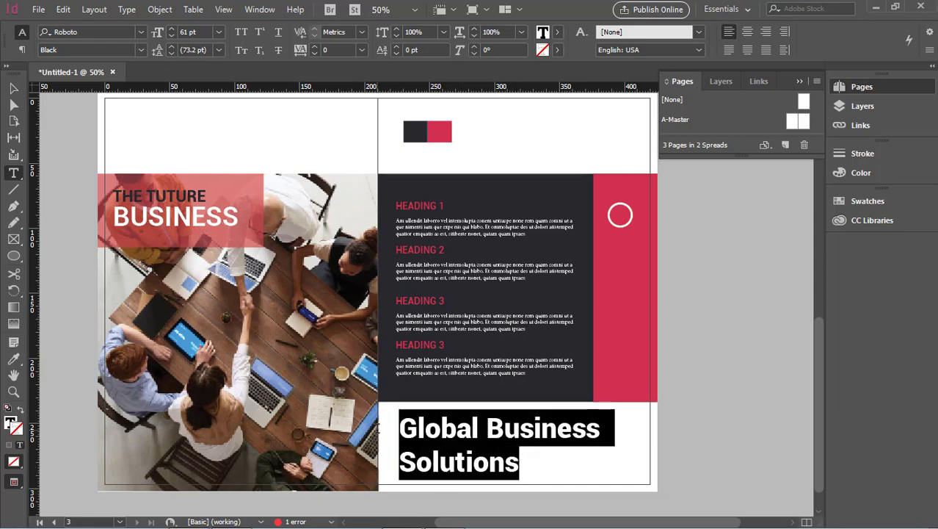
pyautogui.click(241, 31)
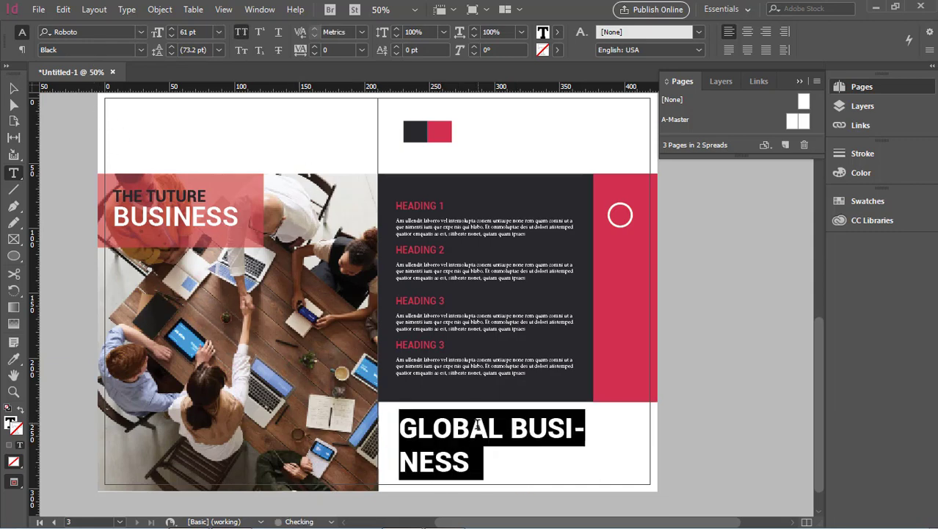
pyautogui.press('Right')
# Step: Widen the title's text frame to 193.5 mm by extending its right edge to the page margin
pyautogui.click(13, 88)
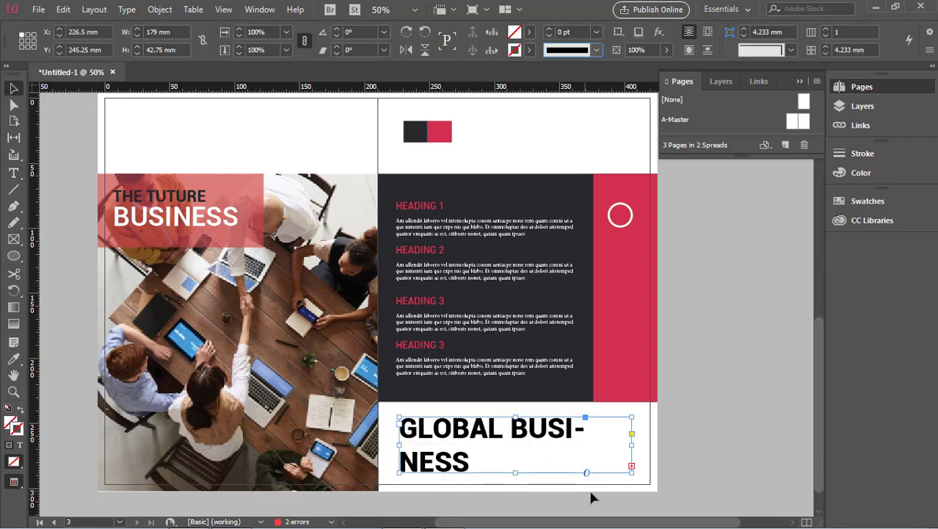
pyautogui.moveTo(650, 441); pyautogui.dragTo(653, 440)
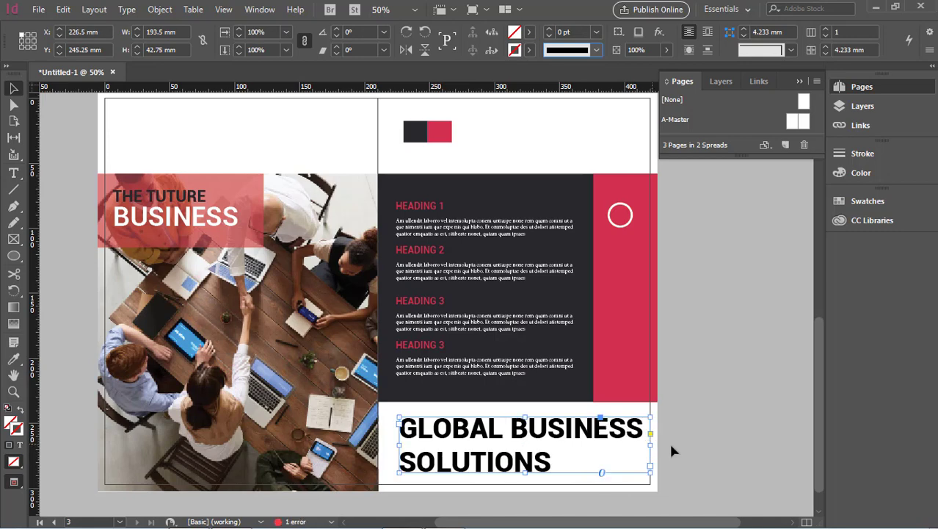
pyautogui.click(669, 444)
# Step: Change the font style of the whole title to Roboto Bold
pyautogui.click(558, 436)
pyautogui.click(13, 173)
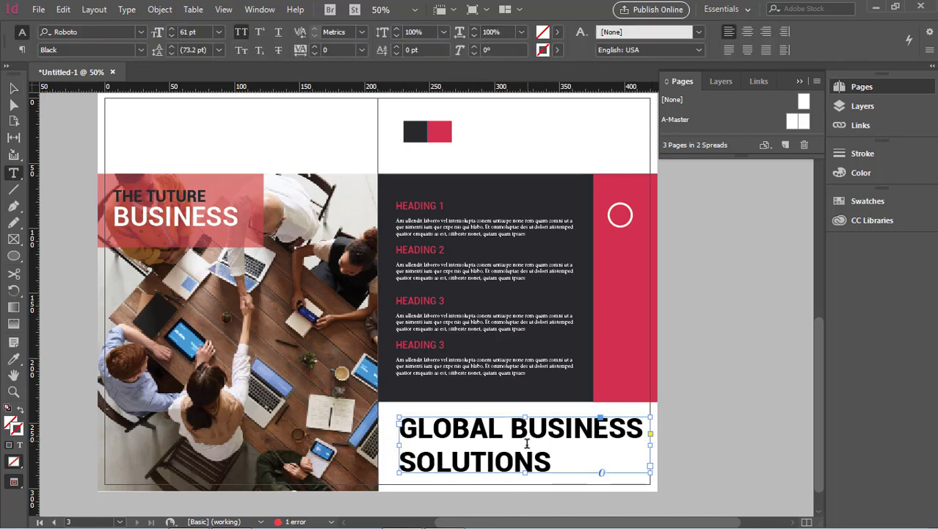
pyautogui.click(527, 455)
pyautogui.moveTo(552, 462); pyautogui.dragTo(398, 427)
pyautogui.click(105, 50)
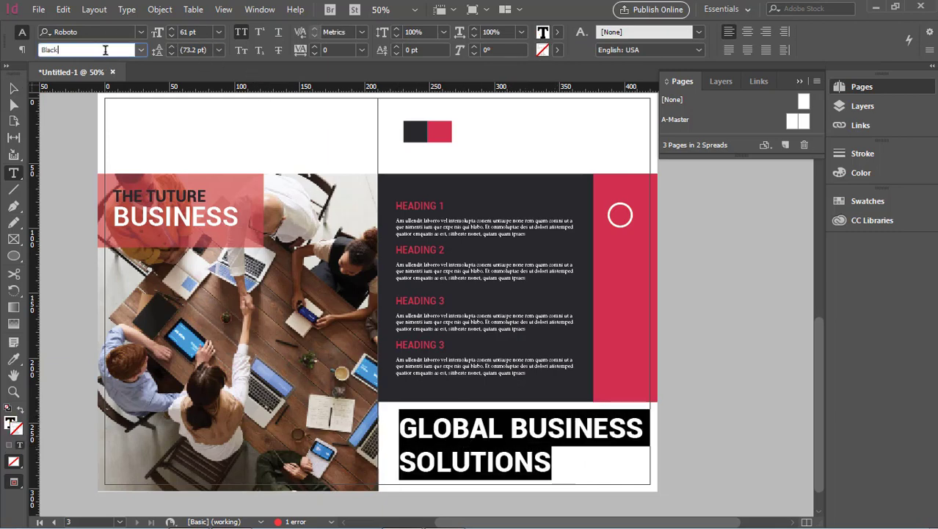
pyautogui.click(139, 50)
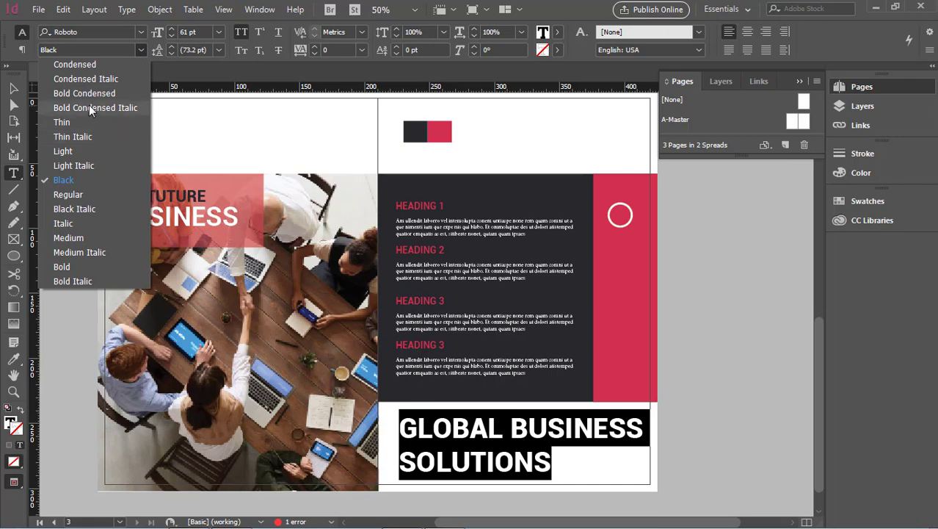
pyautogui.click(91, 267)
pyautogui.click(512, 434)
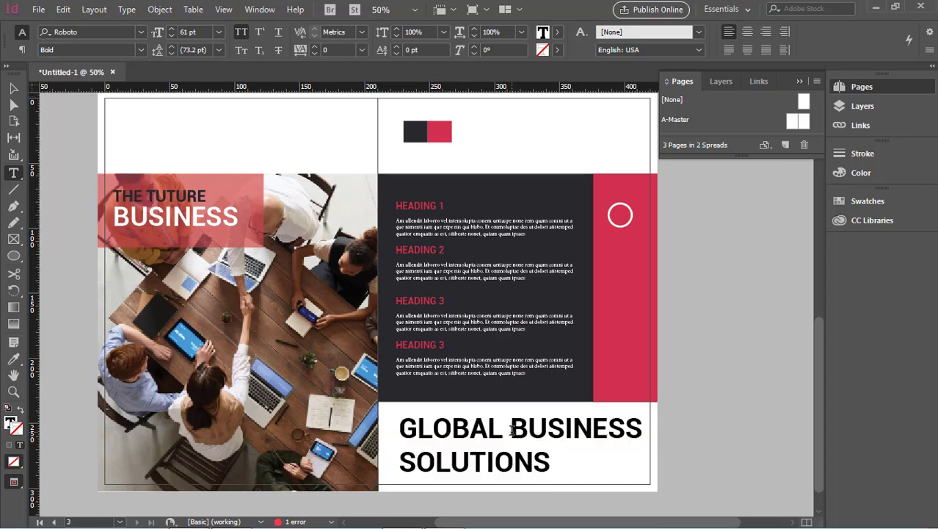
# Step: Color the title's first line, GLOBAL BUSINESS, red by sampling the red strip with the Eyedropper
pyautogui.click(555, 468)
pyautogui.moveTo(555, 468); pyautogui.dragTo(649, 449)
pyautogui.click(470, 463)
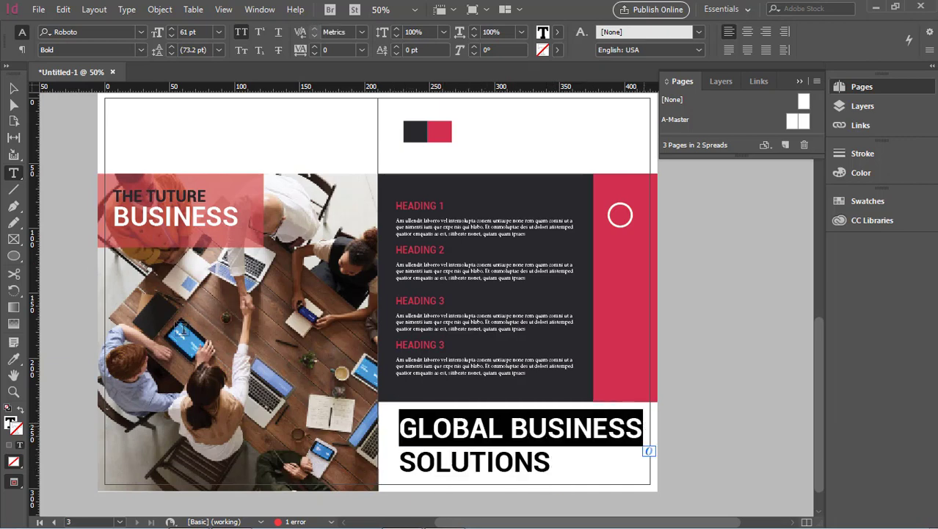
pyautogui.click(13, 358)
pyautogui.click(618, 278)
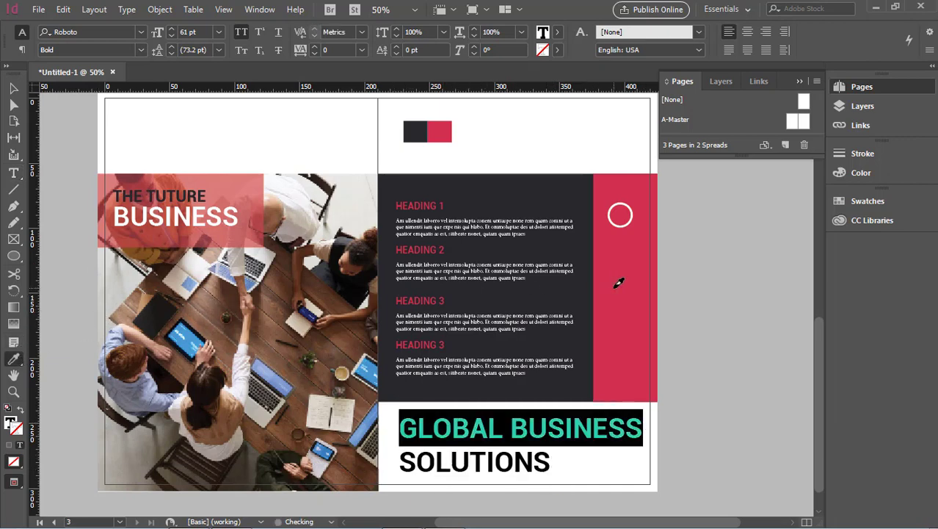
pyautogui.click(13, 88)
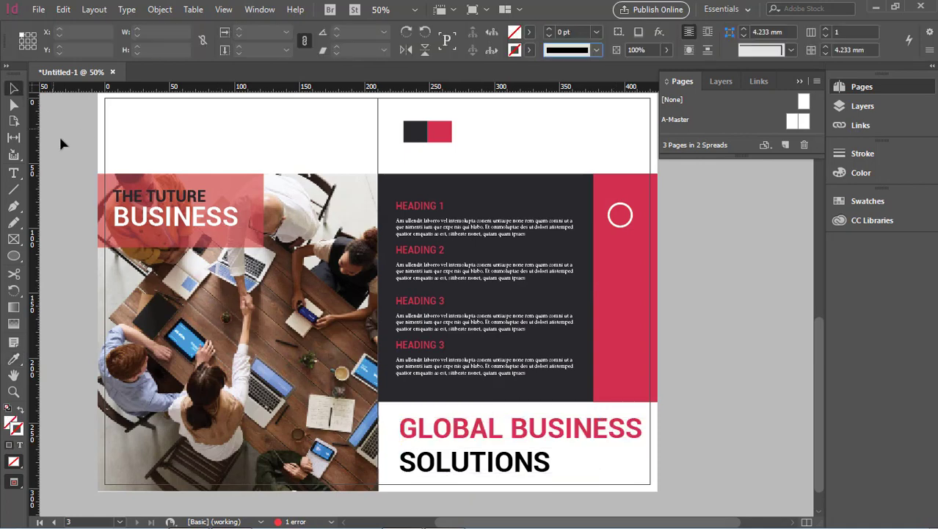
# Step: Turn off All Caps for both lines of the title
pyautogui.click(514, 461)
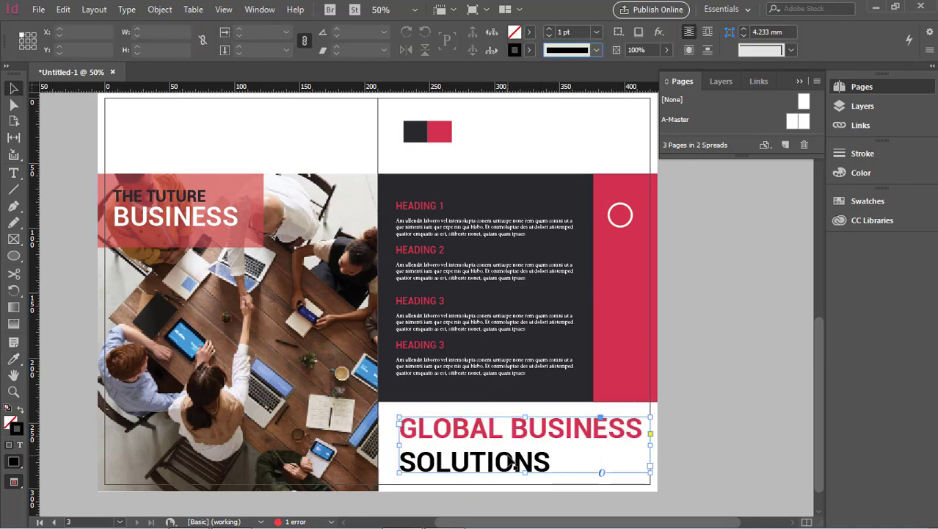
pyautogui.click(14, 173)
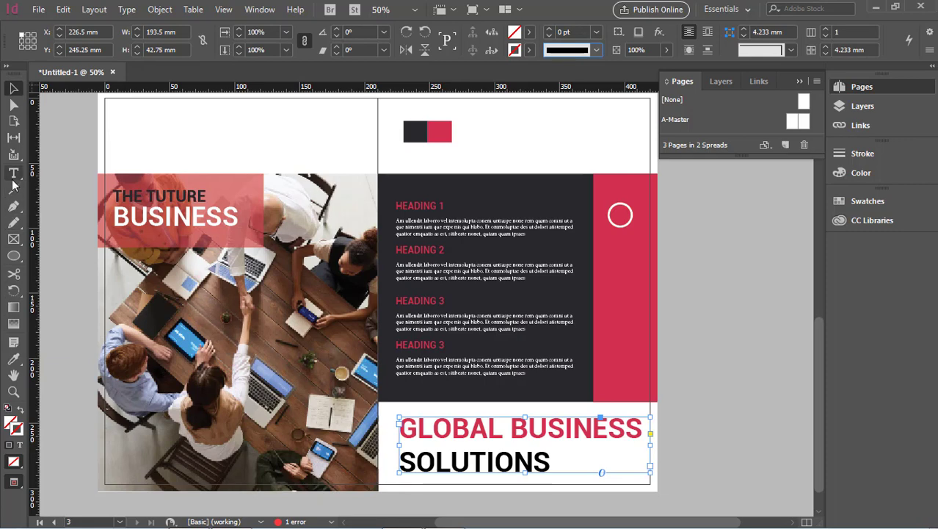
pyautogui.moveTo(549, 463); pyautogui.dragTo(378, 397)
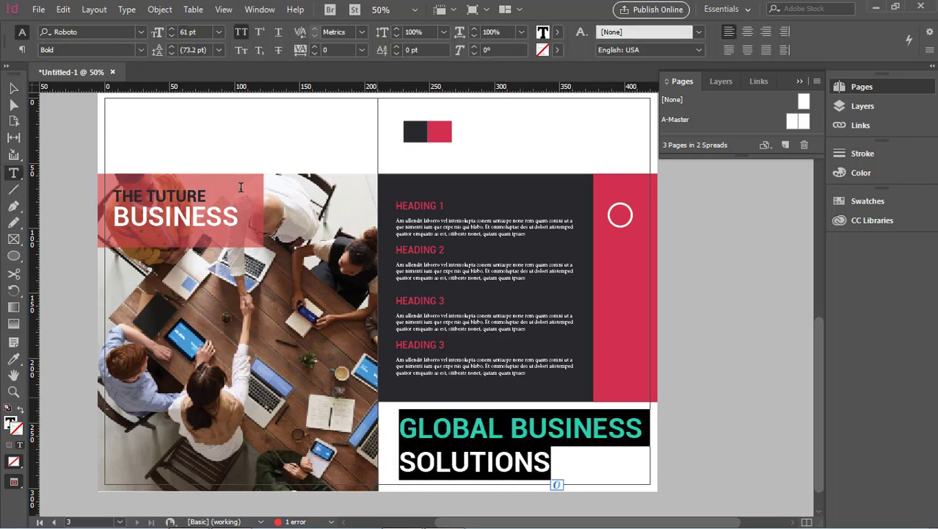
pyautogui.click(241, 32)
pyautogui.click(457, 428)
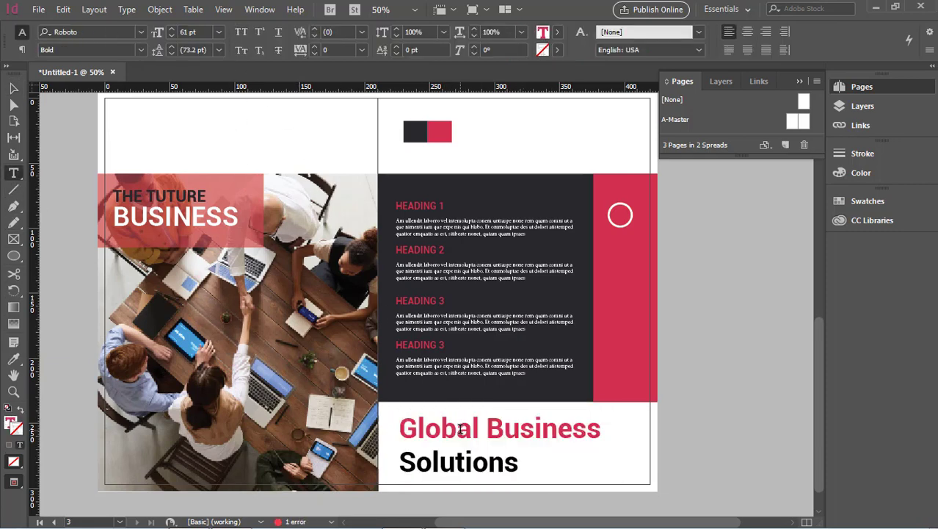
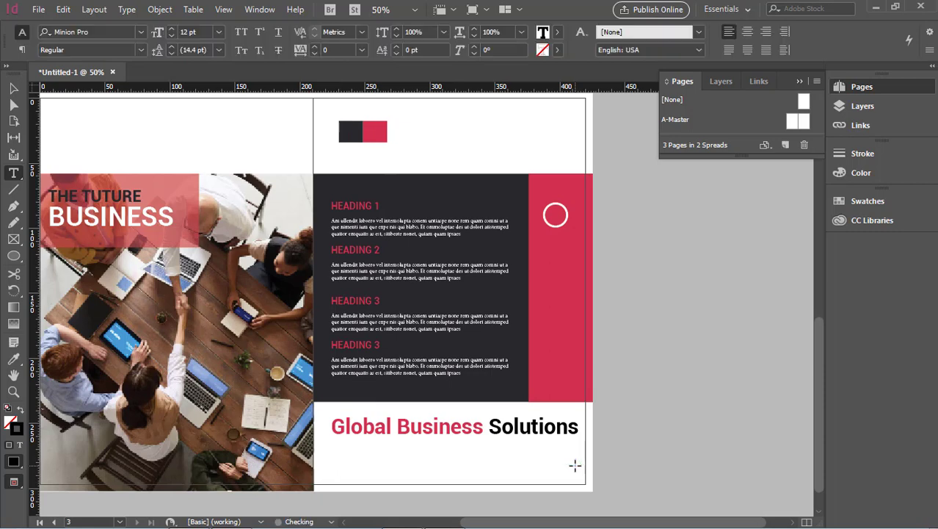
# Step: Fill the empty text frame below the Global Business Solutions title with placeholder text and delete its last paragraph
pyautogui.rightClick(547, 464)
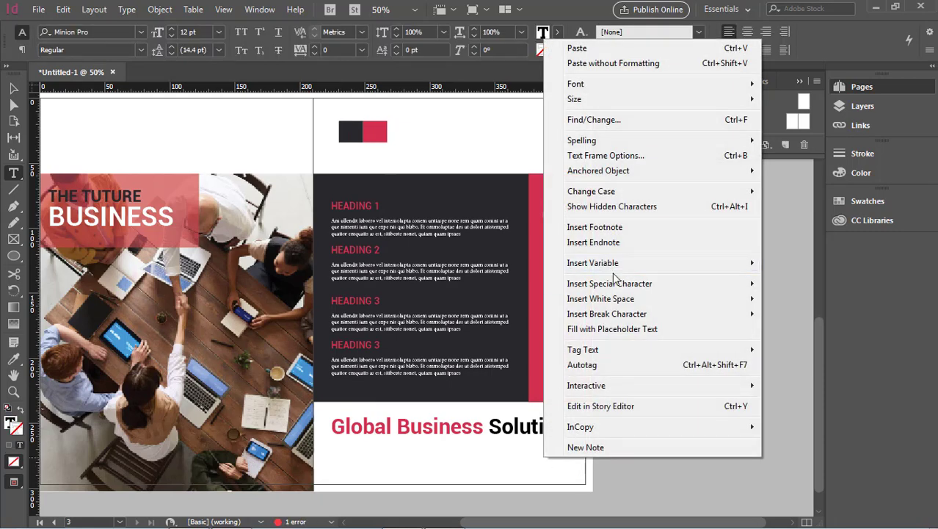
pyautogui.click(612, 329)
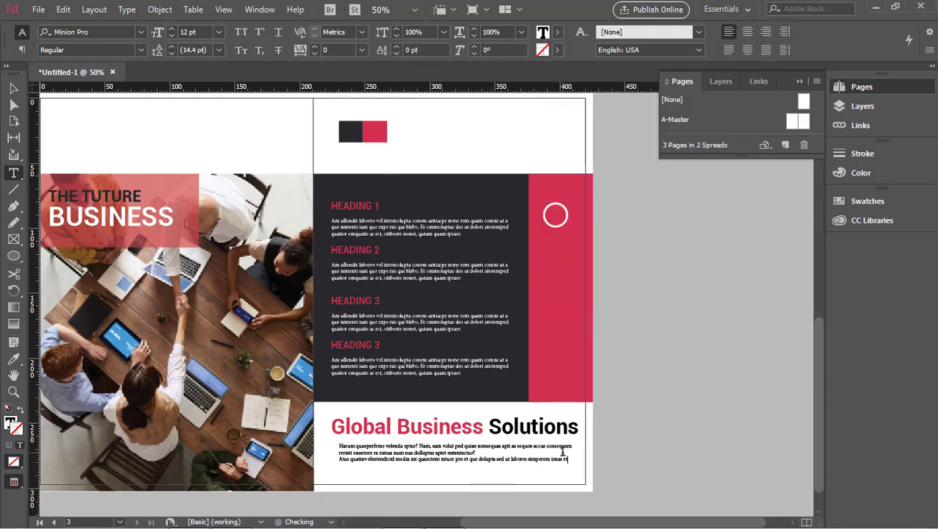
pyautogui.tripleClick(367, 462)
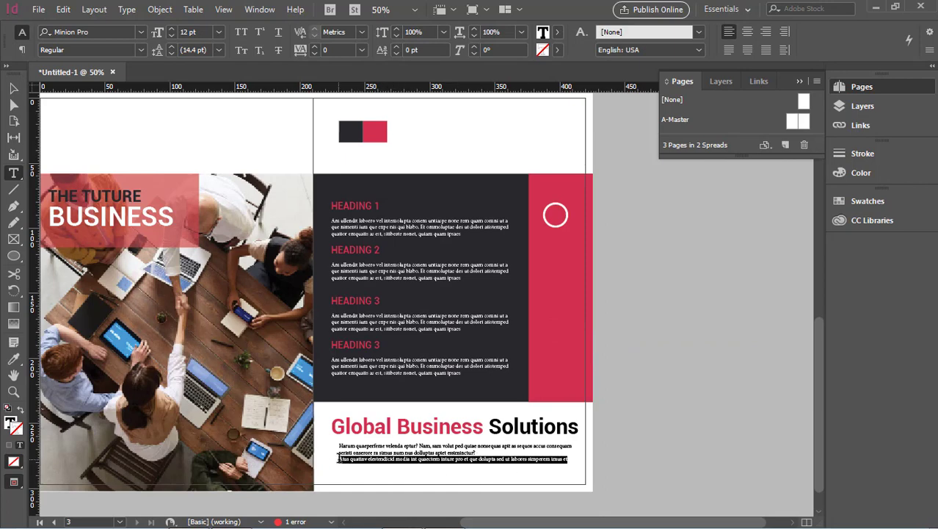
pyautogui.press('BackSpace')
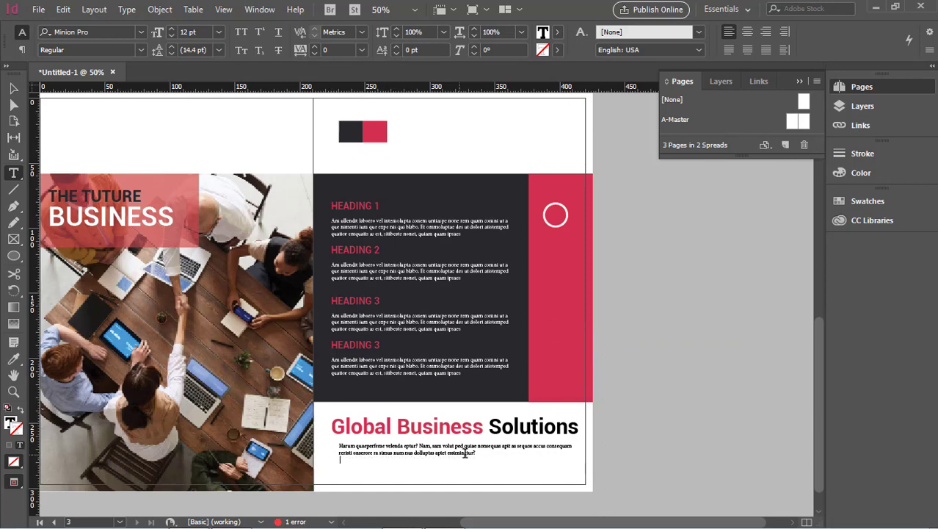
pyautogui.press('Escape')
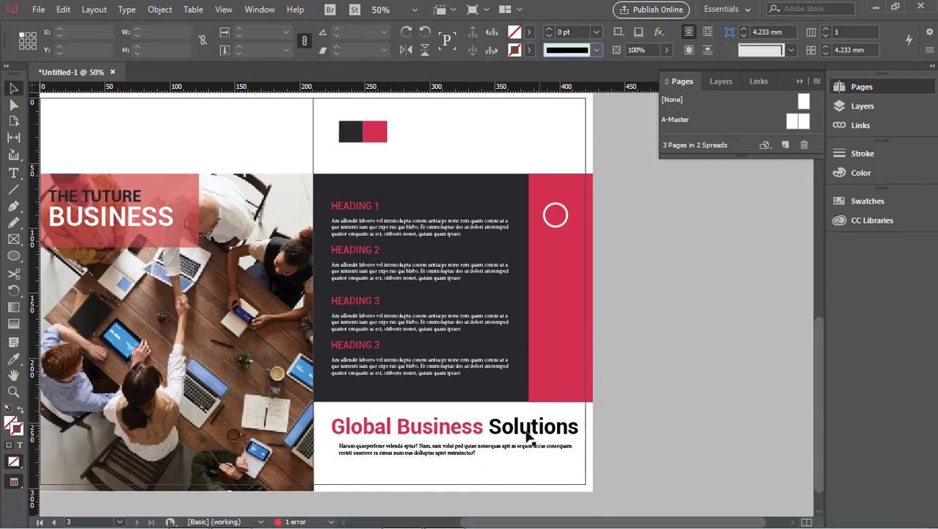
# Step: Move the placeholder paragraph closer beneath the title so its left edge aligns with the title's left edge
pyautogui.moveTo(497, 451); pyautogui.dragTo(494, 447)
pyautogui.click(668, 445)
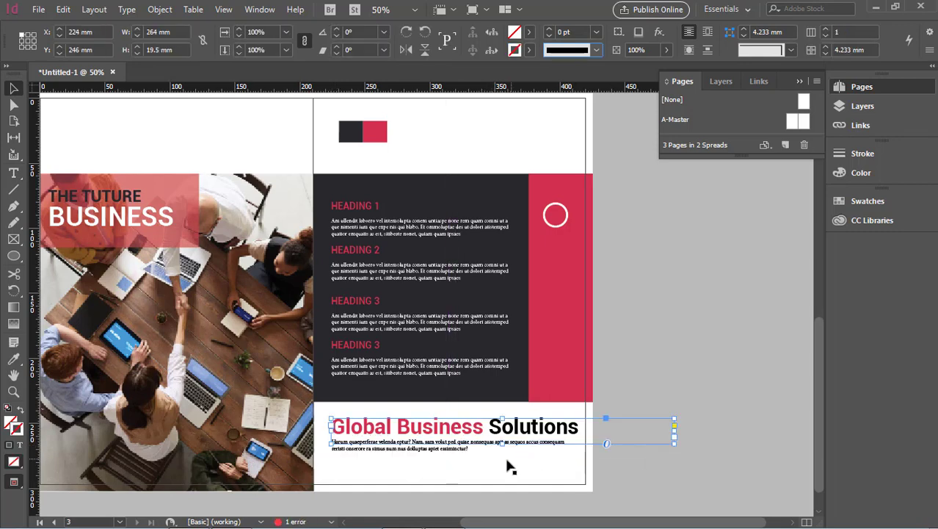
pyautogui.click(688, 449)
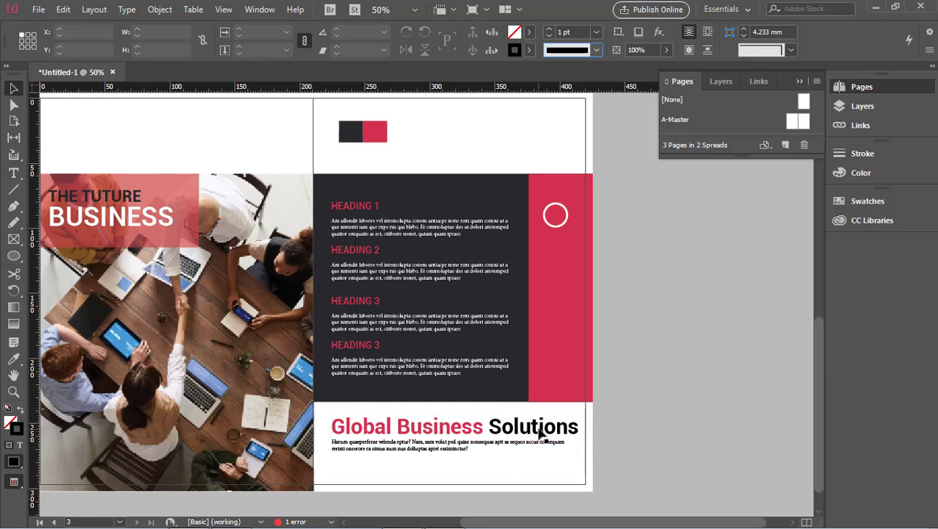
# Step: Select the Global Business Solutions title and the placeholder paragraph below it together
pyautogui.click(540, 429)
pyautogui.keyDown('shift'); pyautogui.click(450, 456); pyautogui.keyUp('shift')
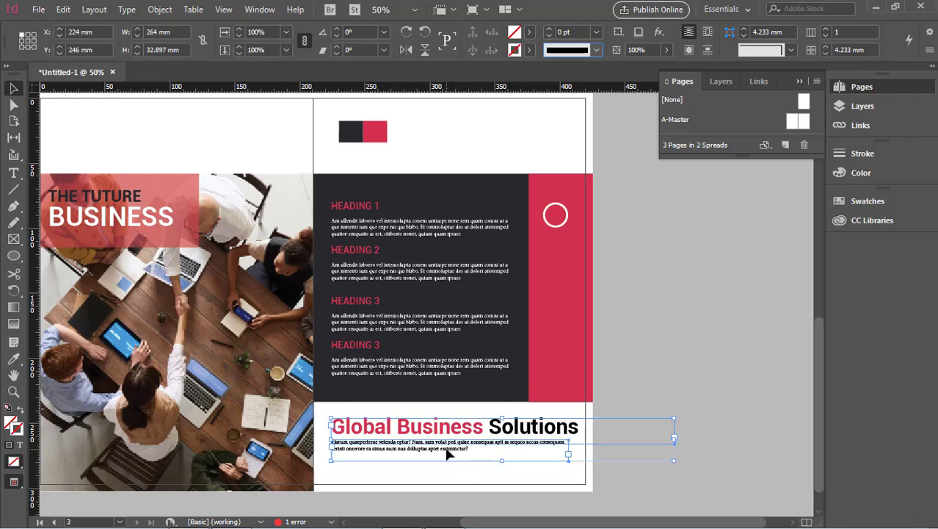
# Step: Nudge the "Global Business Solutions" title and its paragraph down together to Y 249.528 mm
pyautogui.hotkey('shift', 'Down')
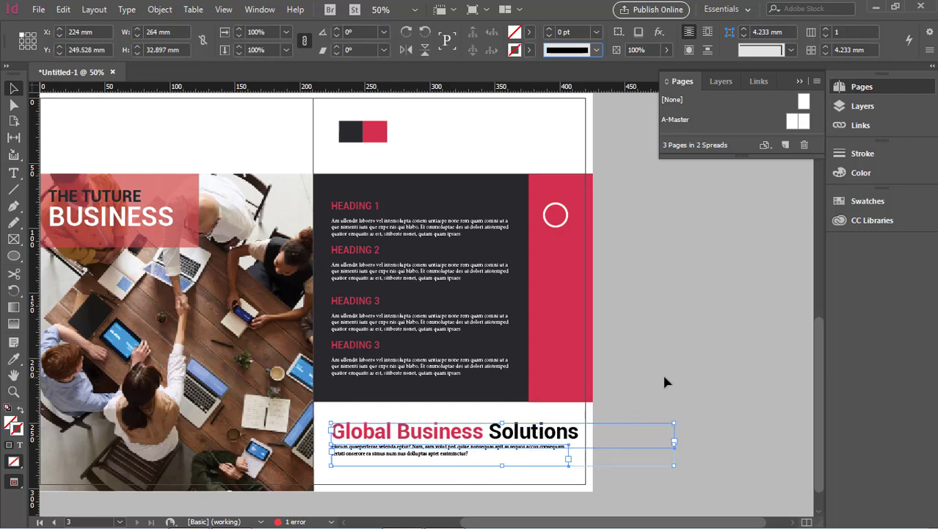
pyautogui.click(665, 382)
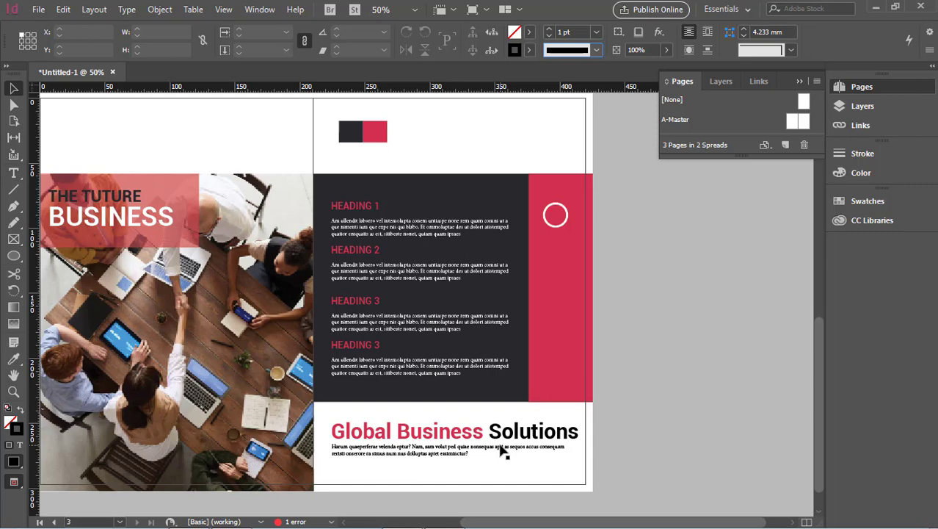
pyautogui.click(502, 450)
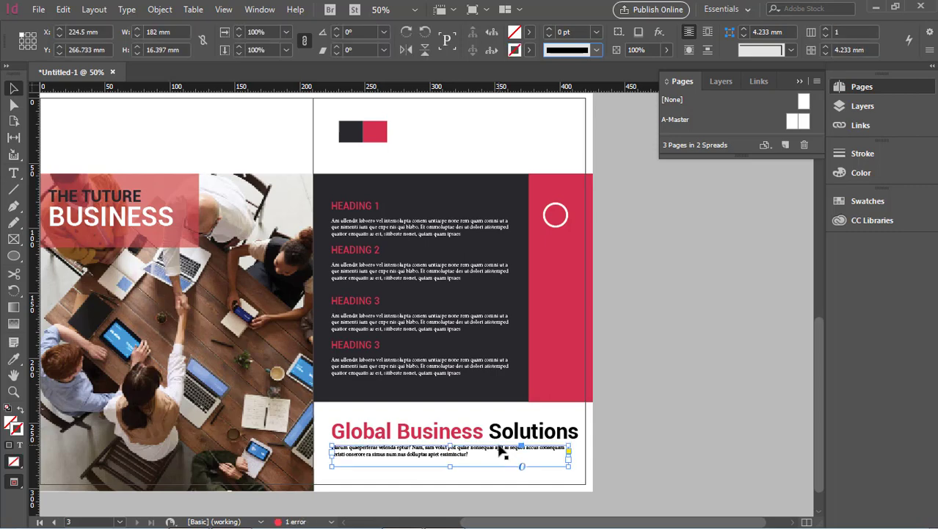
pyautogui.click(645, 428)
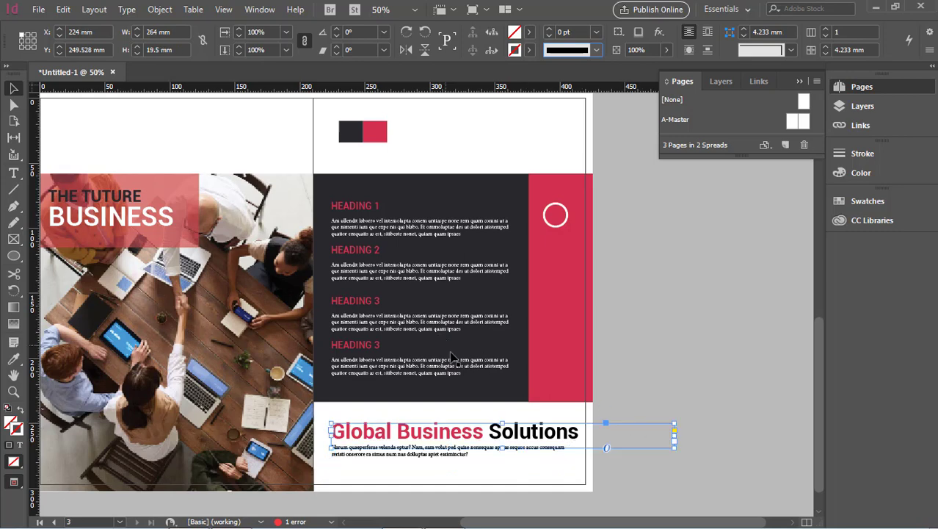
pyautogui.click(620, 361)
pyautogui.click(444, 455)
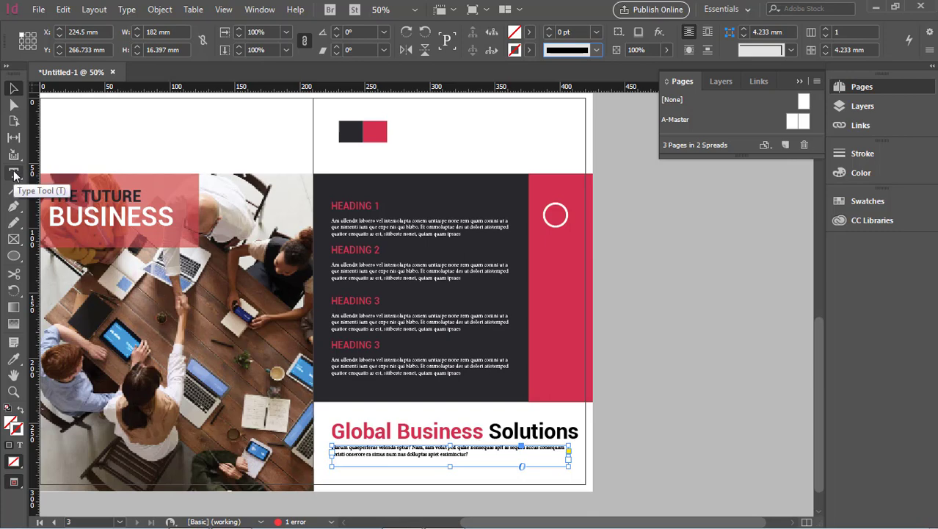
pyautogui.click(684, 370)
pyautogui.click(440, 455)
pyautogui.click(697, 329)
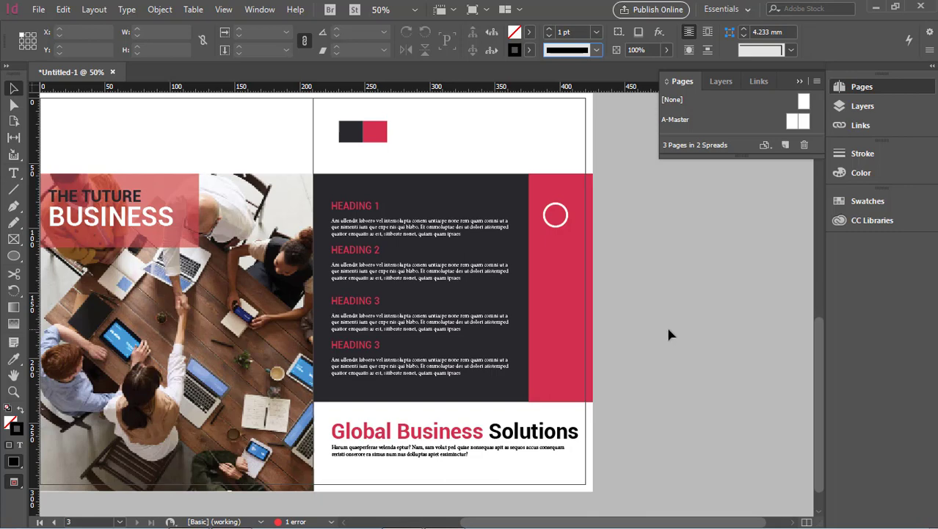
# Step: Replace the "HEADING 1" text in the dark panel with "BUSINESS DEVELOPMENT"
pyautogui.click(13, 172)
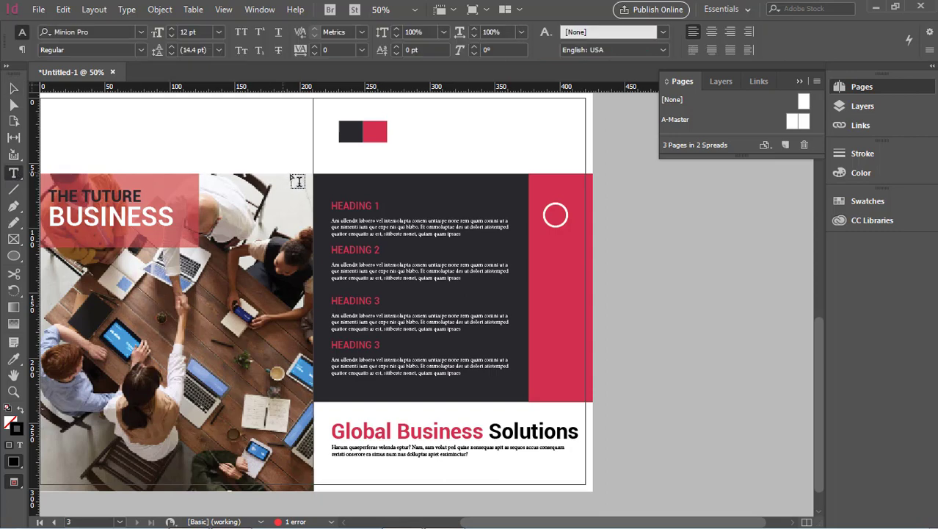
pyautogui.click(358, 207)
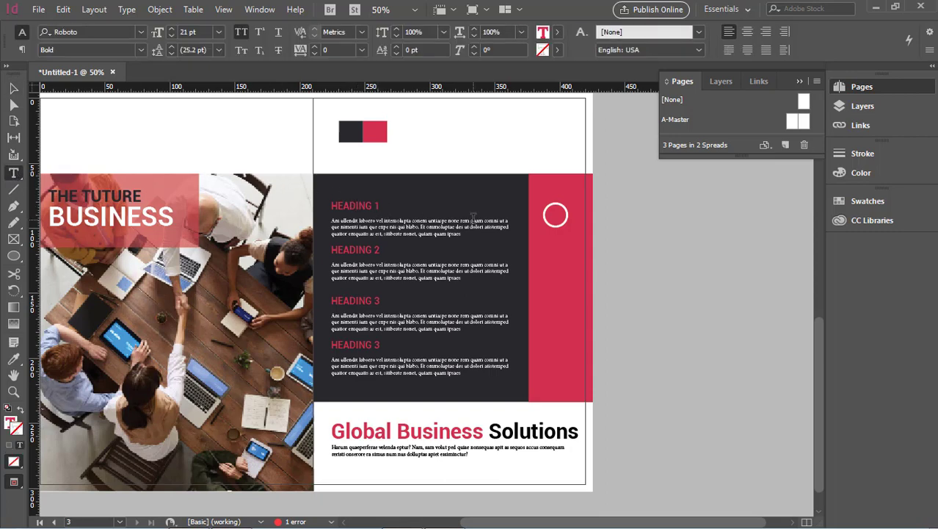
pyautogui.press('Delete')
pyautogui.press('Delete')
pyautogui.press('Delete')
pyautogui.press('Delete')
pyautogui.press('Delete')
pyautogui.press('BackSpace')
pyautogui.press('BackSpace')
pyautogui.press('BackSpace')
pyautogui.press('BackSpace')
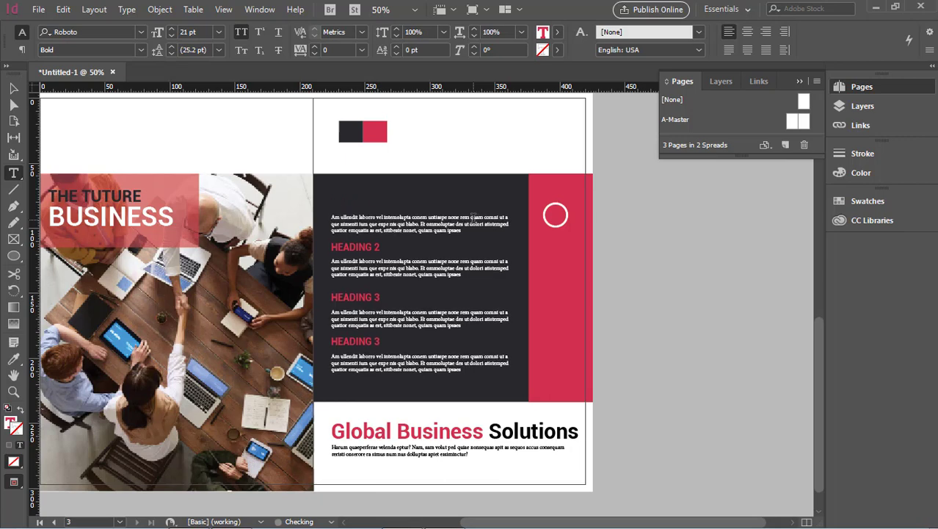
pyautogui.write('BU')
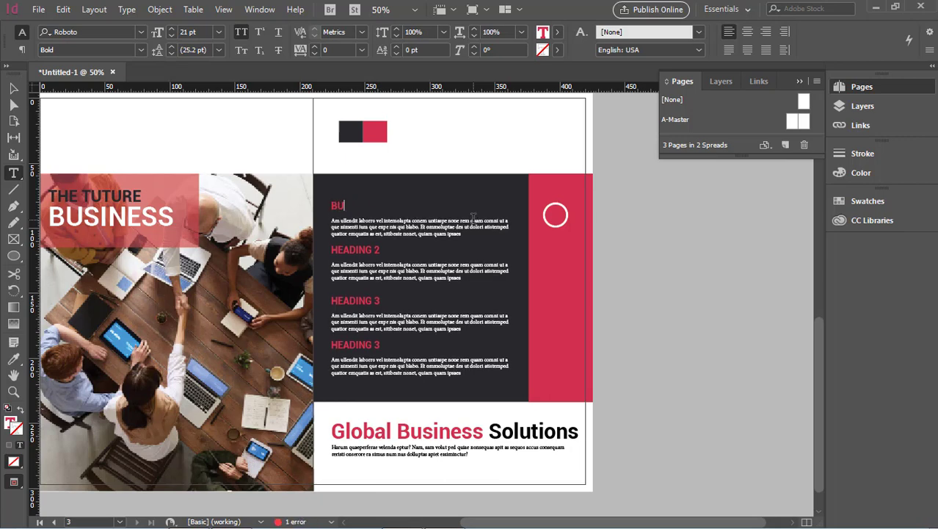
pyautogui.write('SINESS DE')
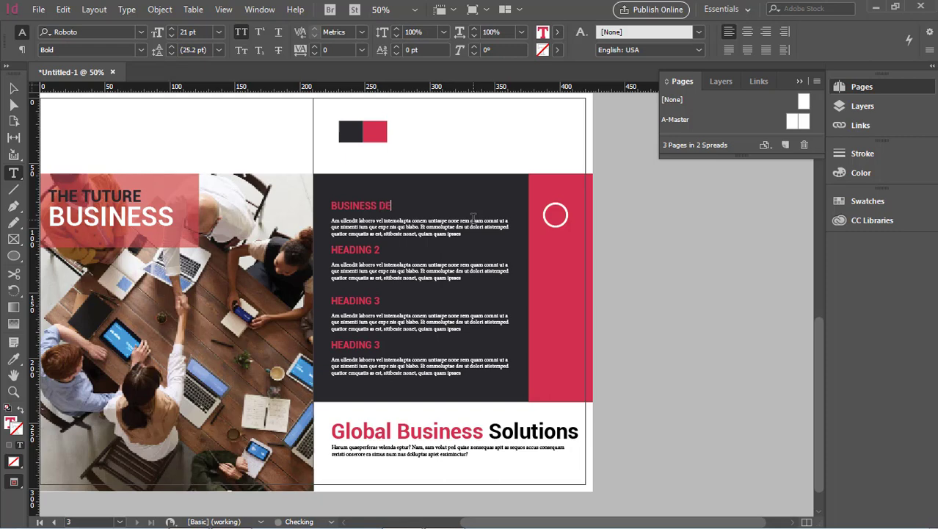
pyautogui.write('VELOPMENT')
# Step: Replace the "HEADING 2" text with "MARKETING STRATEGY"
pyautogui.click(376, 251)
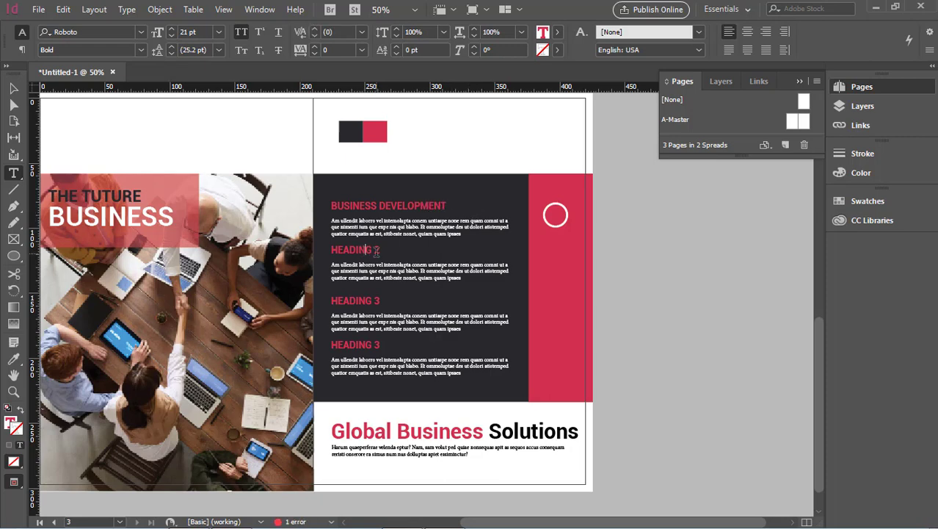
pyautogui.press('BackSpace')
pyautogui.press('BackSpace')
pyautogui.press('BackSpace')
pyautogui.press('BackSpace')
pyautogui.press('BackSpace')
pyautogui.press('BackSpace')
pyautogui.press('BackSpace')
pyautogui.press('BackSpace')
pyautogui.press('BackSpace')
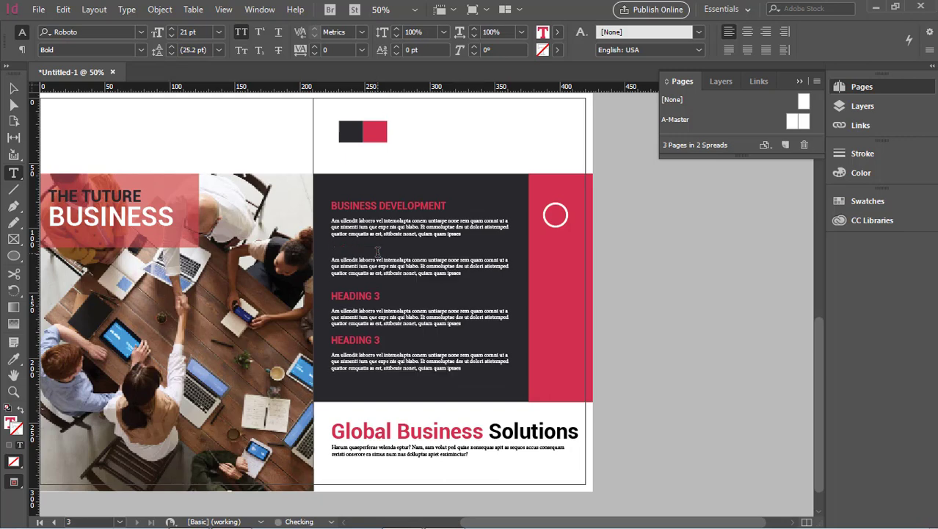
pyautogui.write('MARKET')
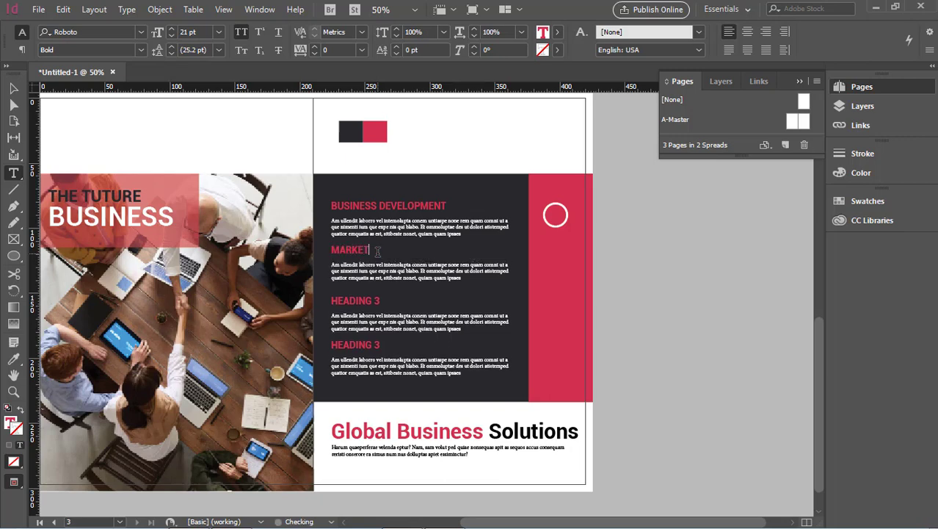
pyautogui.write('ING STAR')
pyautogui.press('BackSpace')
pyautogui.press('BackSpace')
pyautogui.write('RA')
pyautogui.press('BackSpace')
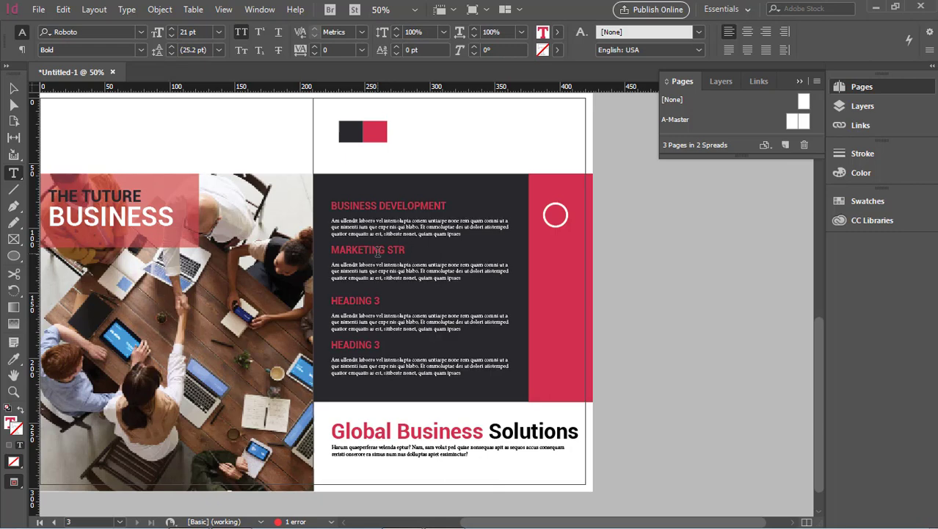
pyautogui.write('ATEGY')
# Step: Replace the first "HEADING 3" text with "CORPORATE BRANDING"
pyautogui.click(359, 300)
pyautogui.click(385, 300)
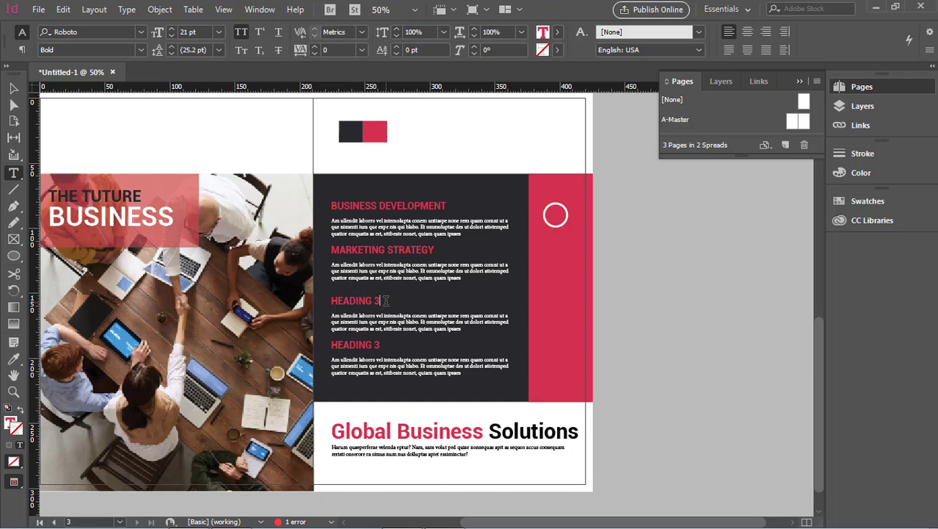
pyautogui.press('BackSpace')
pyautogui.press('BackSpace')
pyautogui.press('BackSpace')
pyautogui.press('BackSpace')
pyautogui.press('BackSpace')
pyautogui.press('BackSpace')
pyautogui.press('BackSpace')
pyautogui.press('BackSpace')
pyautogui.press('BackSpace')
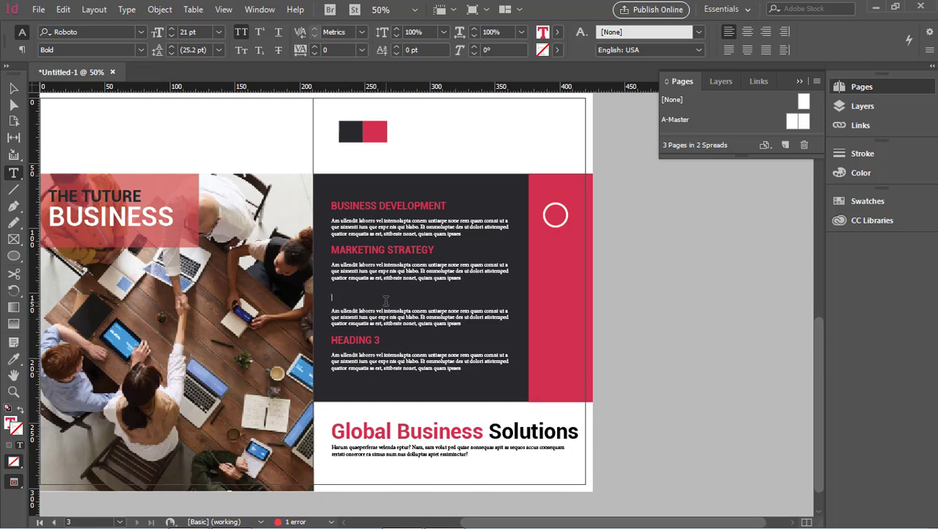
pyautogui.write('CO')
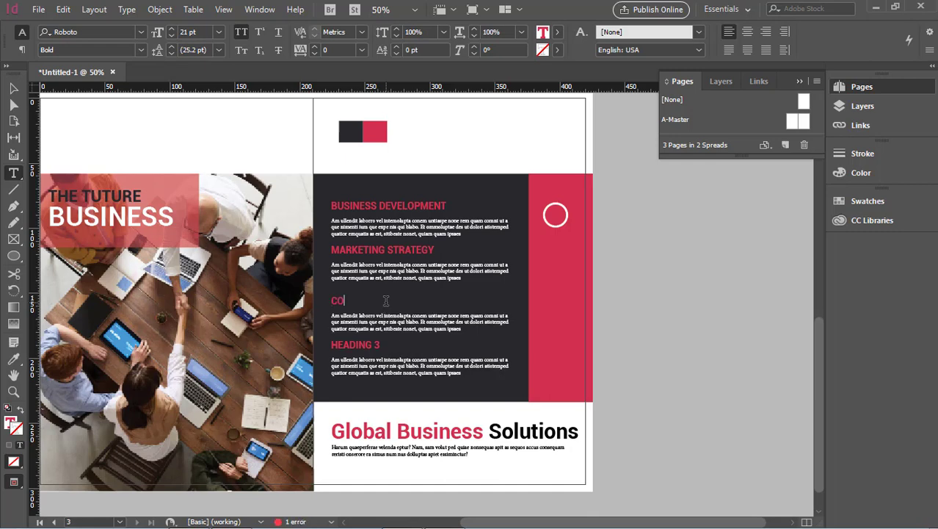
pyautogui.write('RPORATE BRA')
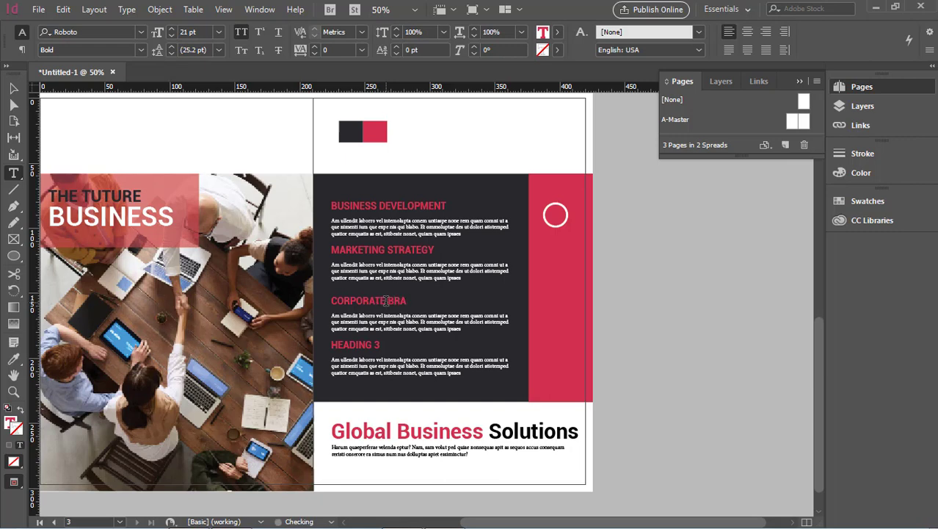
pyautogui.write('NDING')
# Step: Replace the remaining "HEADING 3" text above the last paragraph with "CLIENT SERVICE"
pyautogui.click(380, 345)
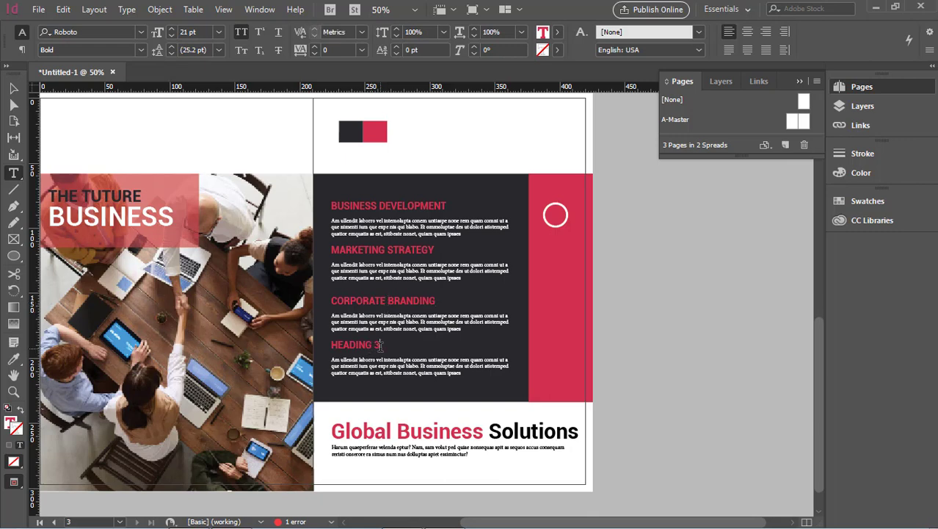
pyautogui.press('BackSpace')
pyautogui.press('BackSpace')
pyautogui.press('BackSpace')
pyautogui.press('BackSpace')
pyautogui.press('BackSpace')
pyautogui.press('BackSpace')
pyautogui.press('BackSpace')
pyautogui.press('BackSpace')
pyautogui.press('BackSpace')
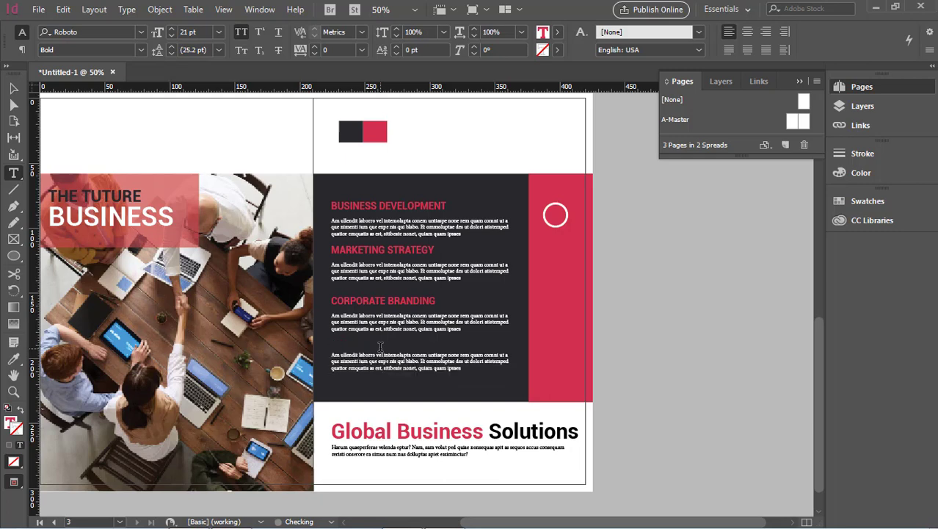
pyautogui.write('CL')
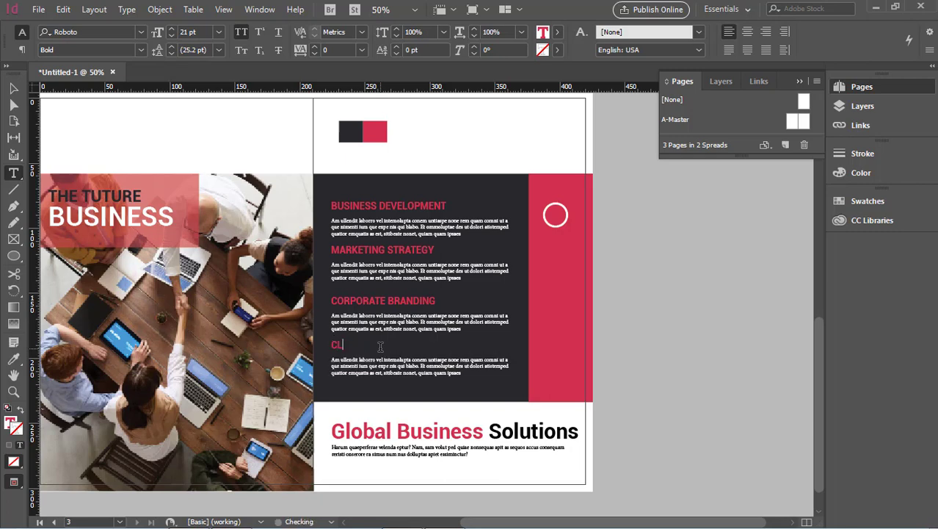
pyautogui.write('IENT SERVICE')
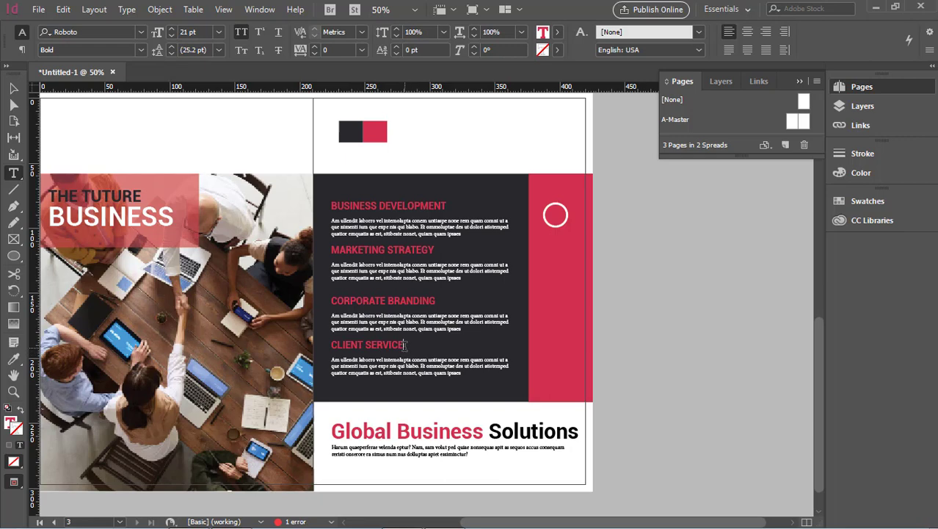
# Step: Turn off All Caps for the four headings from Business Development through Client Service
pyautogui.moveTo(406, 344); pyautogui.dragTo(309, 192)
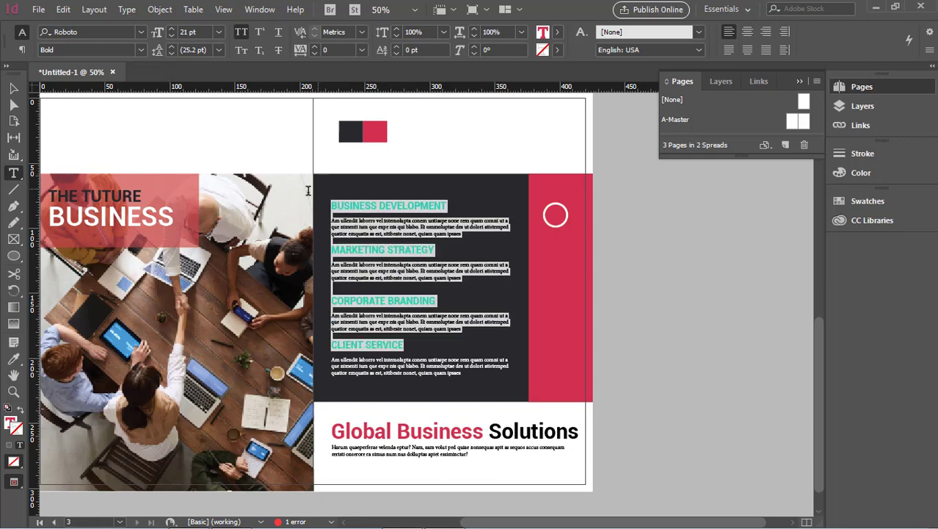
pyautogui.click(242, 32)
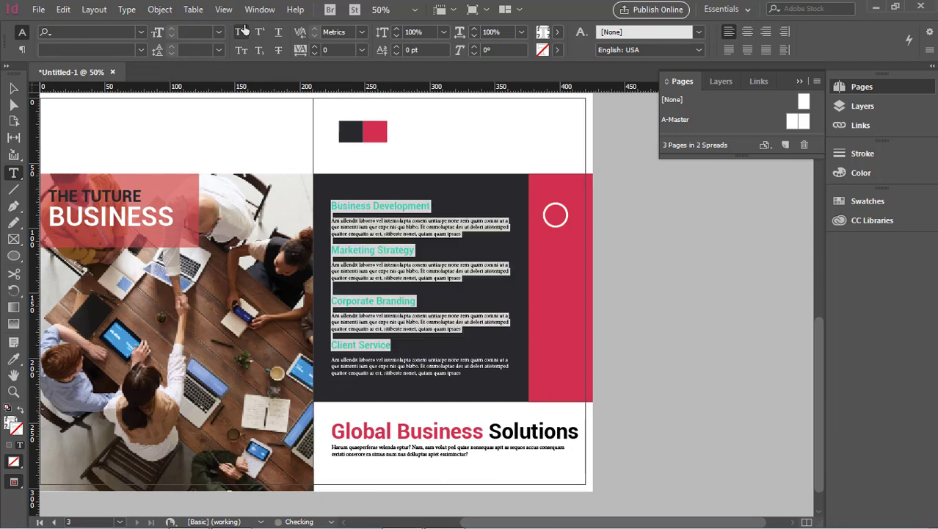
pyautogui.click(381, 211)
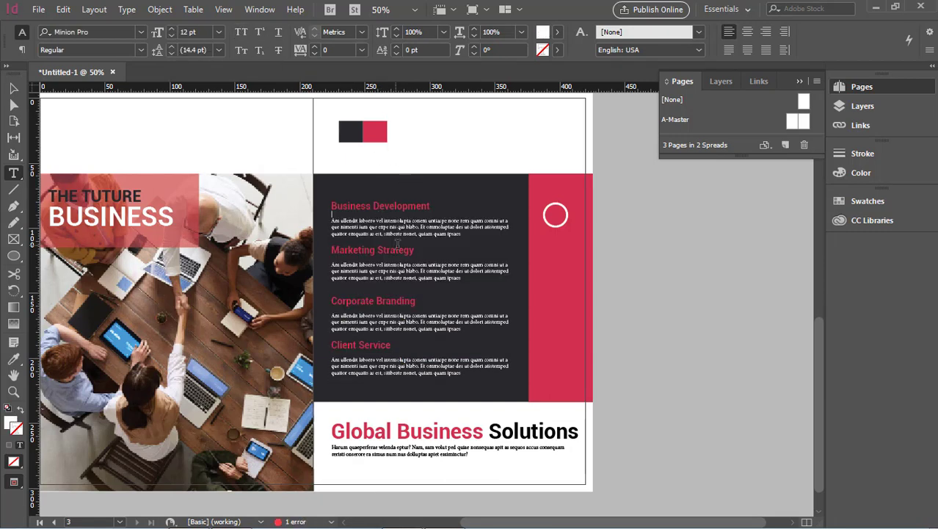
pyautogui.moveTo(416, 251); pyautogui.dragTo(316, 246)
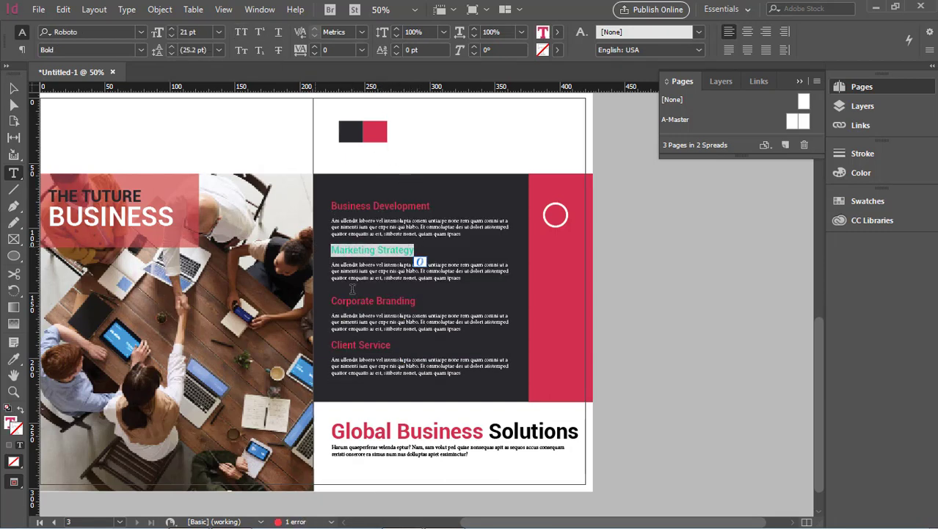
pyautogui.click(373, 345)
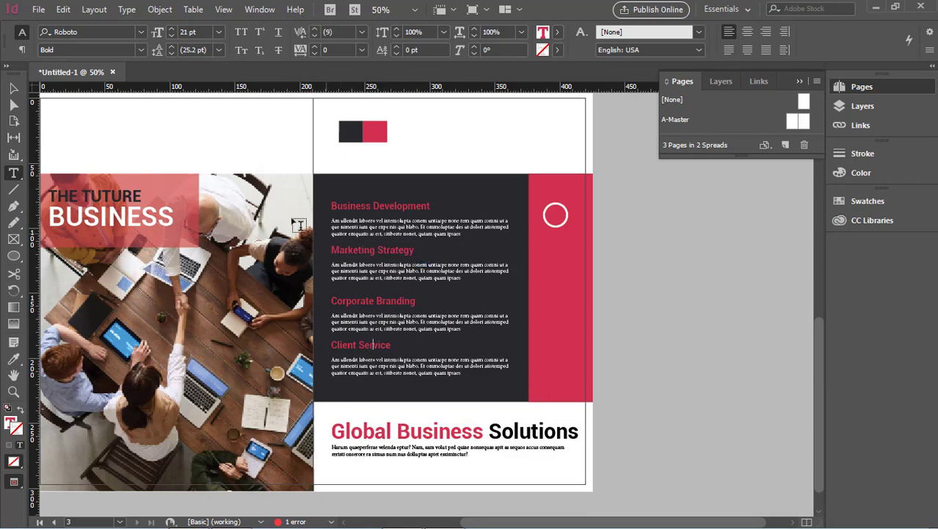
pyautogui.click(14, 89)
pyautogui.click(736, 381)
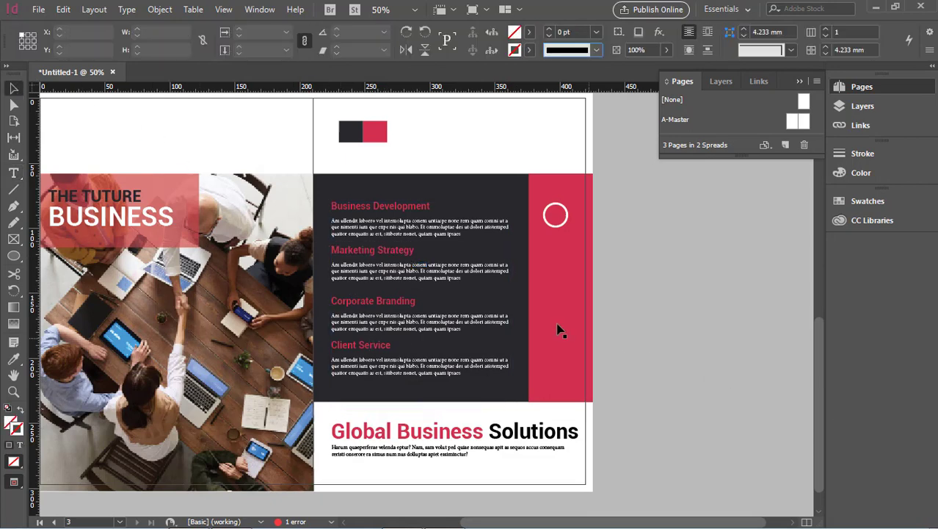
pyautogui.click(478, 234)
pyautogui.click(671, 303)
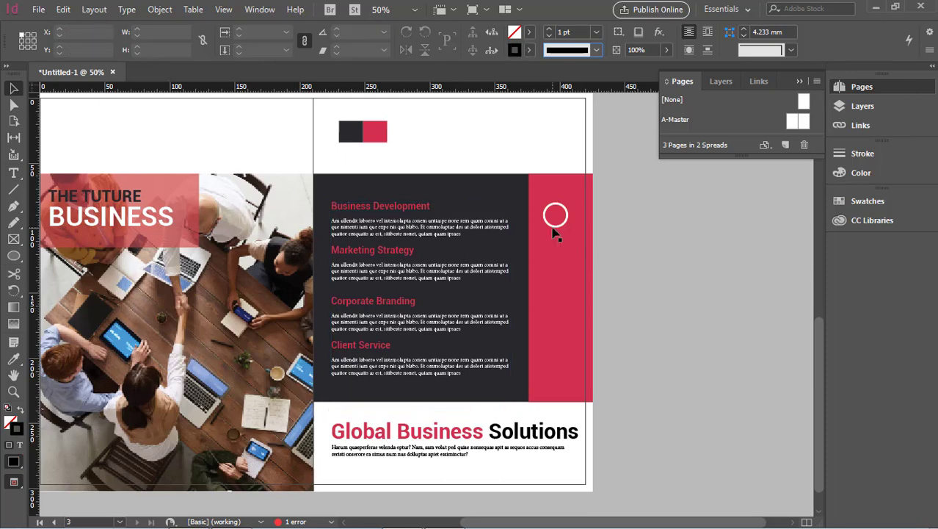
# Step: Delete the white-outlined circle from the red column beside the headings
pyautogui.click(555, 229)
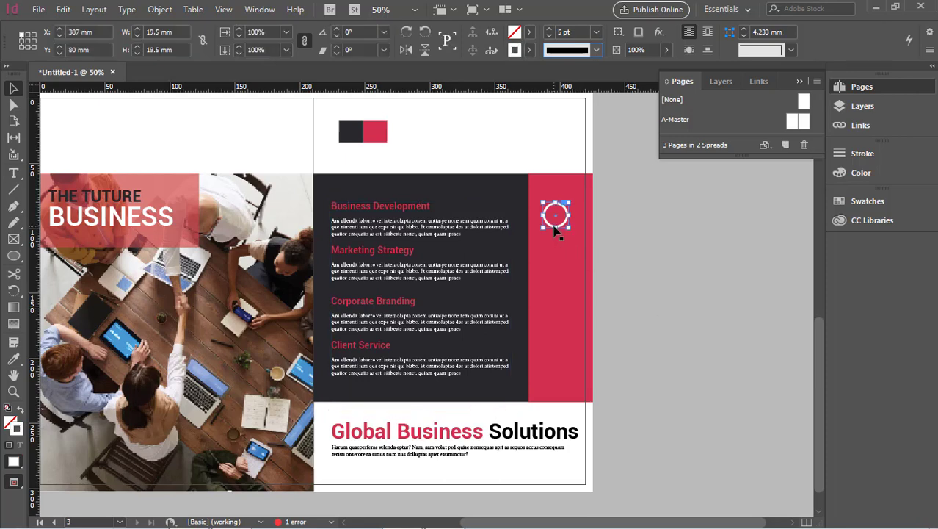
pyautogui.click(555, 231)
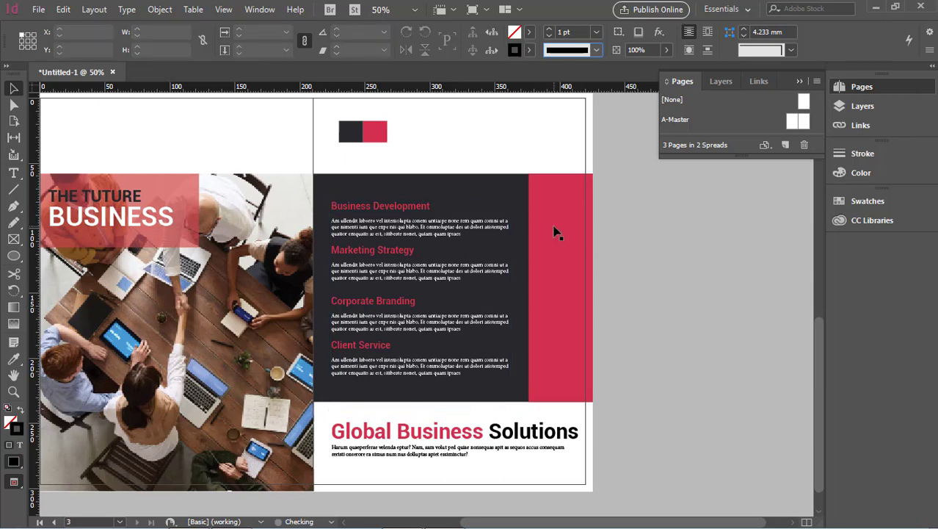
pyautogui.click(450, 322)
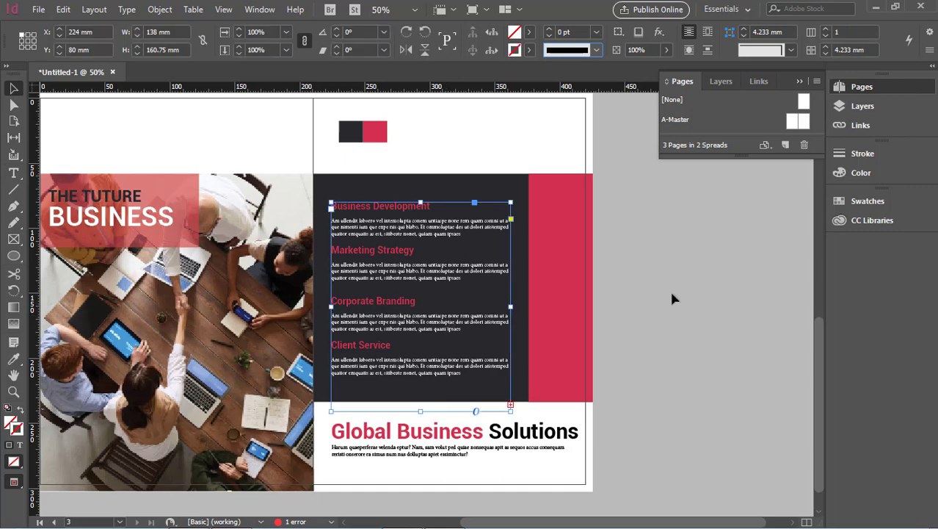
pyautogui.click(640, 314)
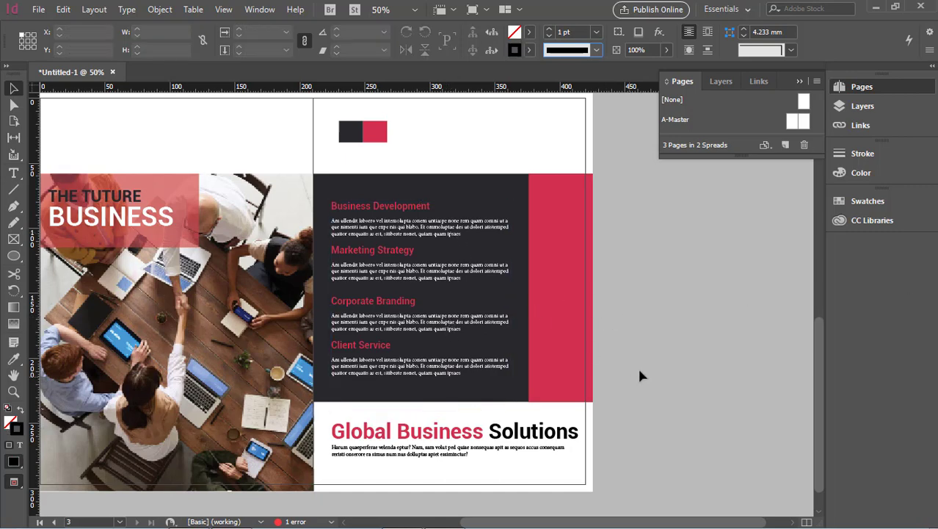
pyautogui.scroll(-1, 637, 367)
pyautogui.scroll(2, 599, 382)
pyautogui.scroll(-2, 616, 382)
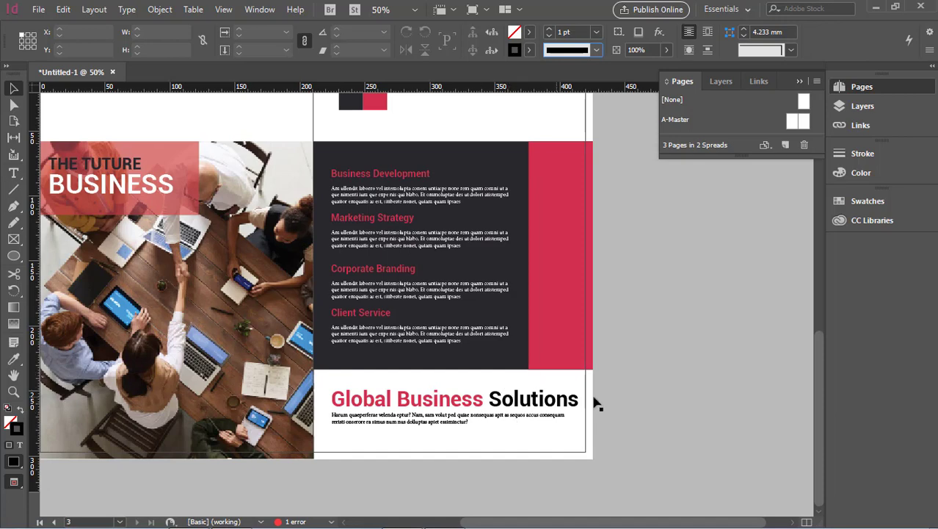
pyautogui.click(454, 432)
pyautogui.scroll(2, 630, 417)
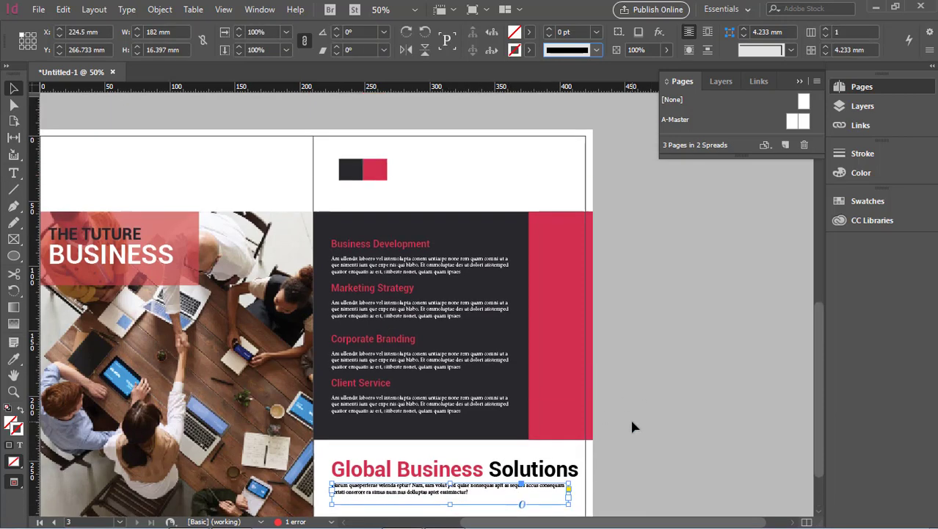
pyautogui.click(644, 397)
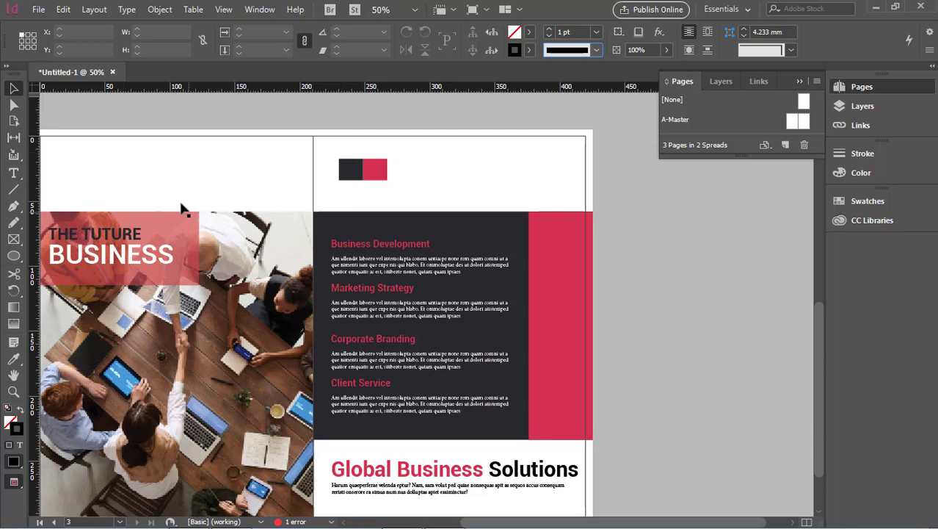
# Step: Place the cover's COMPANY NAME text frame in the white area at the top of the inside spread's right page
pyautogui.scroll(6, 527, 180)
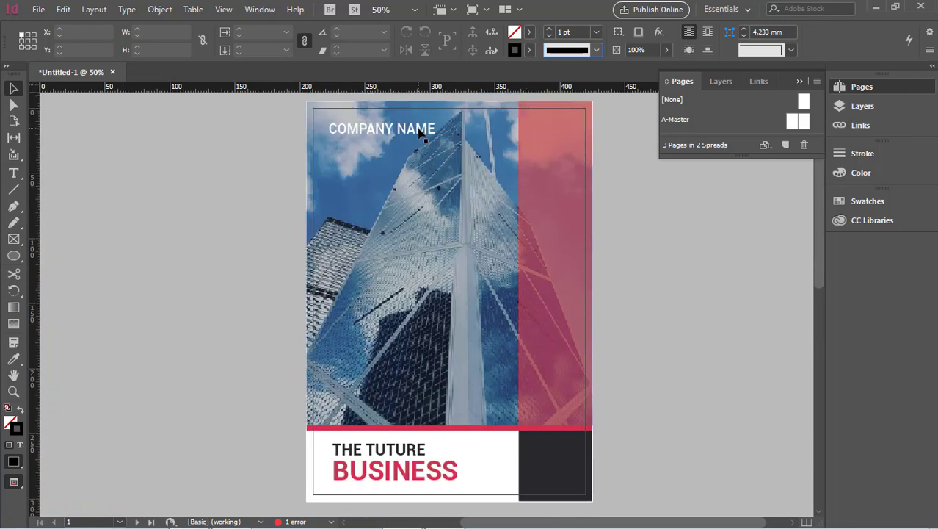
pyautogui.click(420, 132)
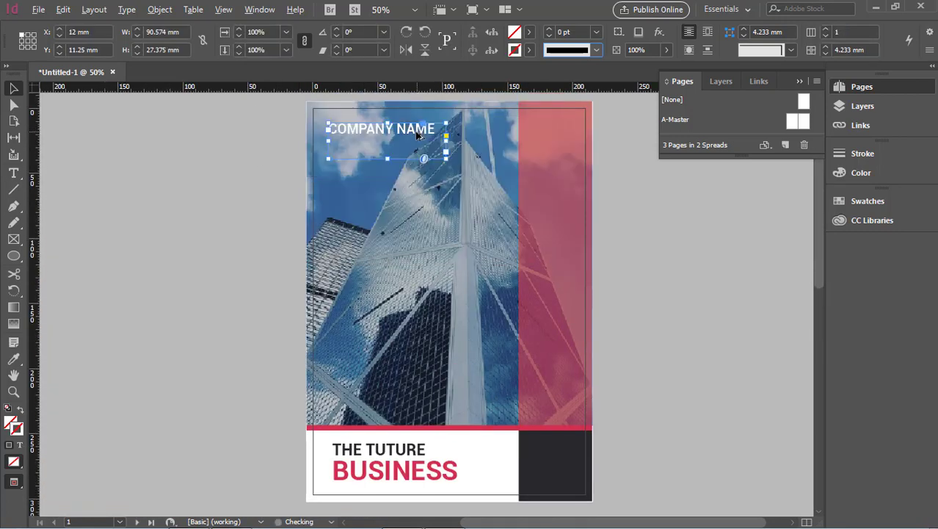
pyautogui.moveTo(417, 133); pyautogui.dragTo(428, 388)
pyautogui.scroll(-5, 401, 398)
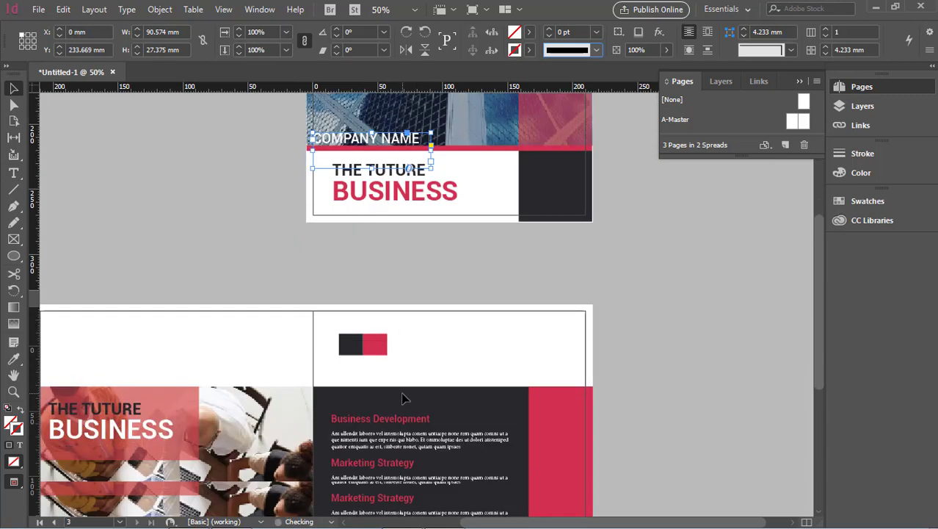
pyautogui.moveTo(400, 143); pyautogui.dragTo(543, 335)
# Step: Color the COMPANY NAME text on the inside spread with the dark gray sampled from the headings panel
pyautogui.click(13, 172)
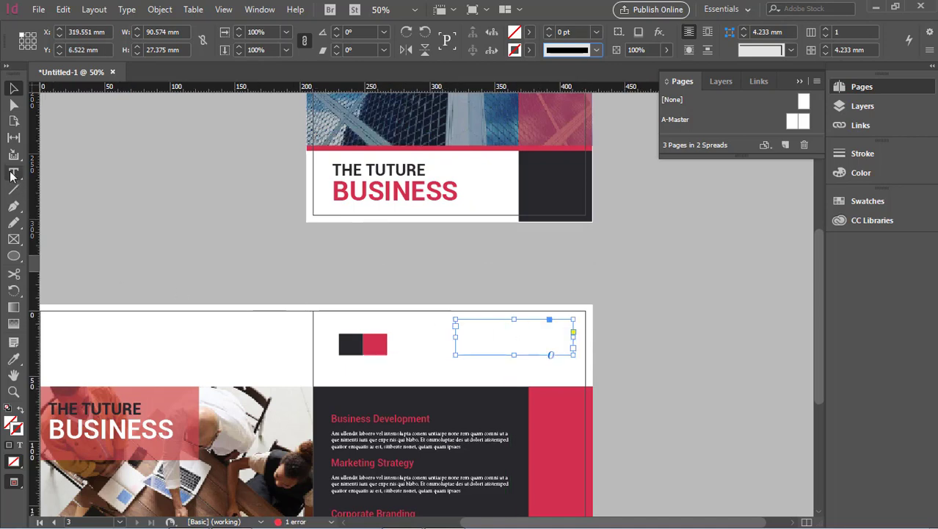
pyautogui.click(562, 325)
pyautogui.moveTo(568, 324); pyautogui.dragTo(445, 325)
pyautogui.click(14, 359)
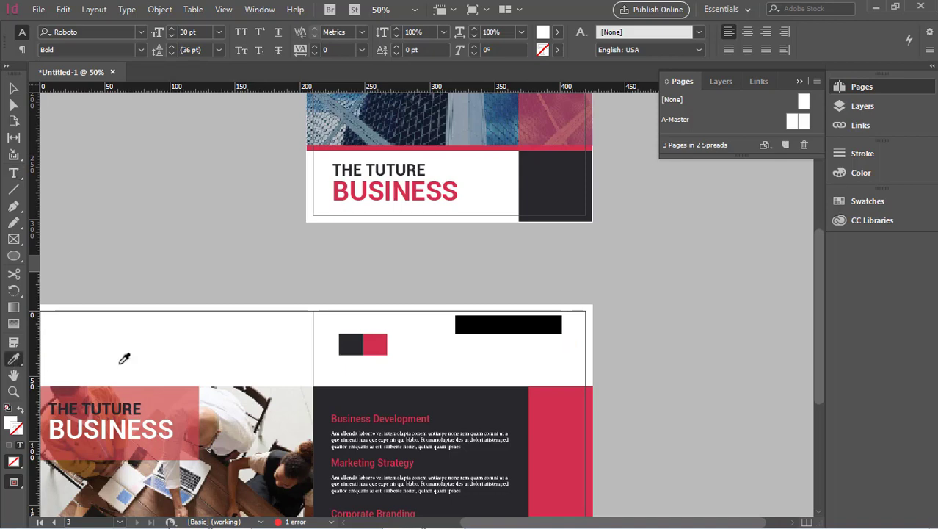
pyautogui.click(461, 401)
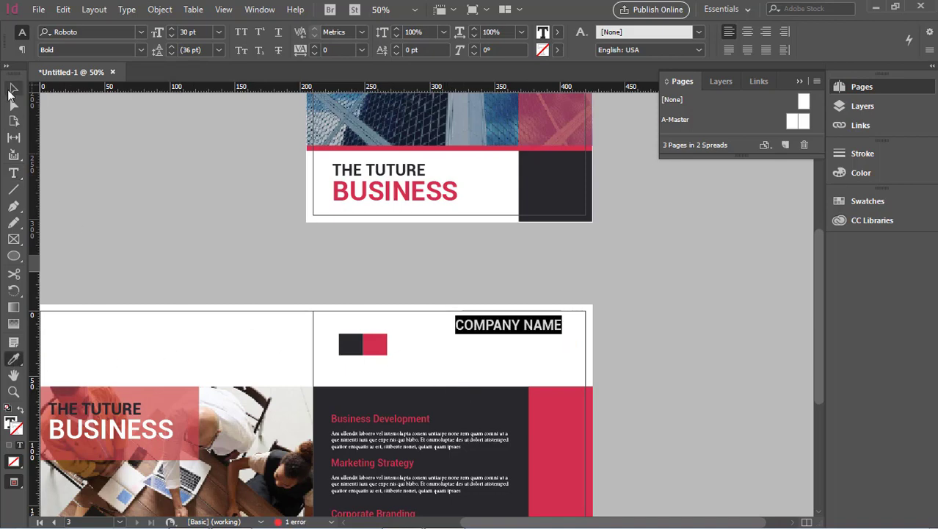
# Step: Shorten the COMPANY NAME frame to 13 mm high and position it at X 324.426 mm, Y 9 mm
pyautogui.press('Escape')
pyautogui.hotkey('ctrl', 'shift', 'a')
pyautogui.moveTo(518, 329); pyautogui.dragTo(523, 338)
pyautogui.click(577, 345)
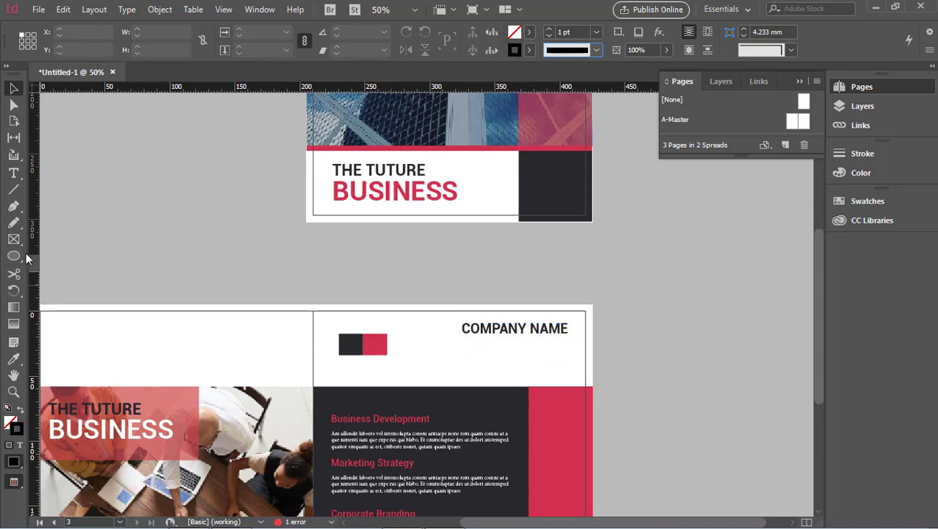
# Step: Color the word NAME with the red sampled from the side column and lower the COMPANY NAME frame to Y 11 mm
pyautogui.click(14, 173)
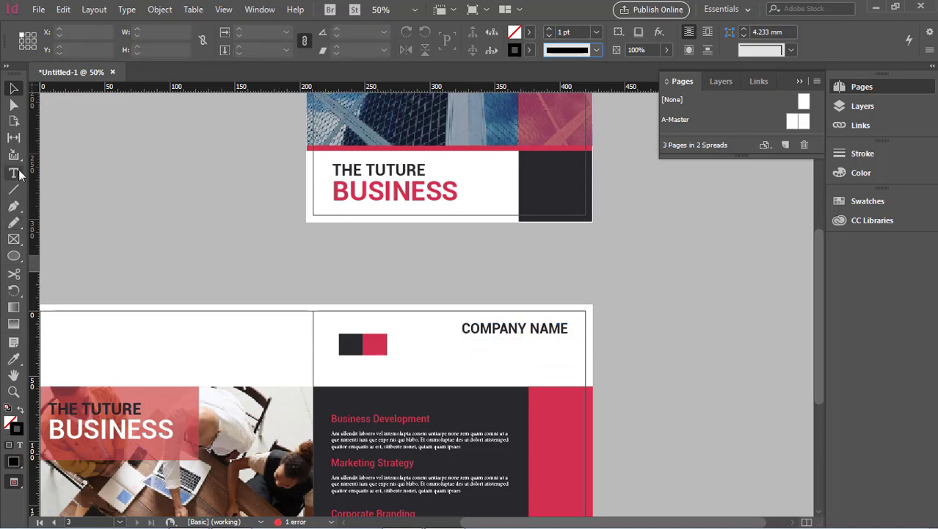
pyautogui.doubleClick(530, 328)
pyautogui.click(13, 359)
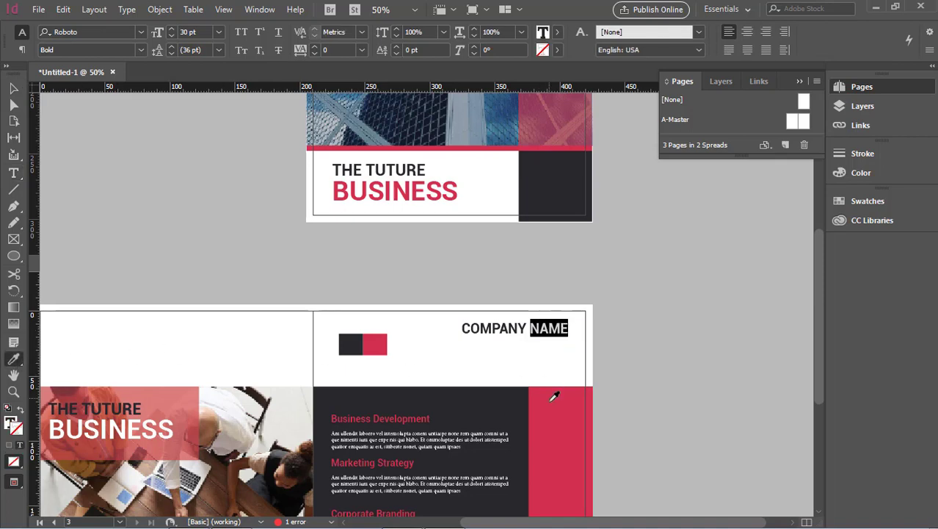
pyautogui.click(553, 399)
pyautogui.click(14, 90)
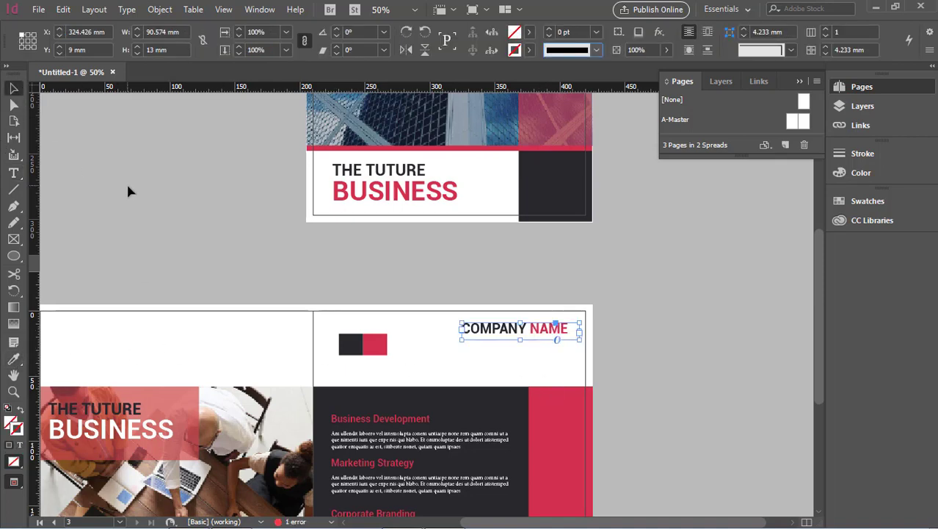
pyautogui.moveTo(556, 335); pyautogui.dragTo(558, 336)
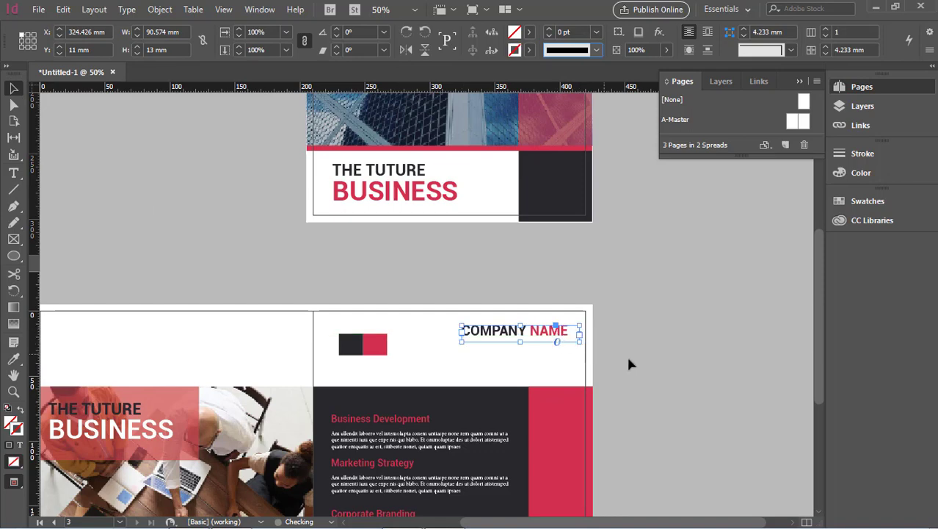
pyautogui.click(602, 365)
pyautogui.scroll(-5, 600, 365)
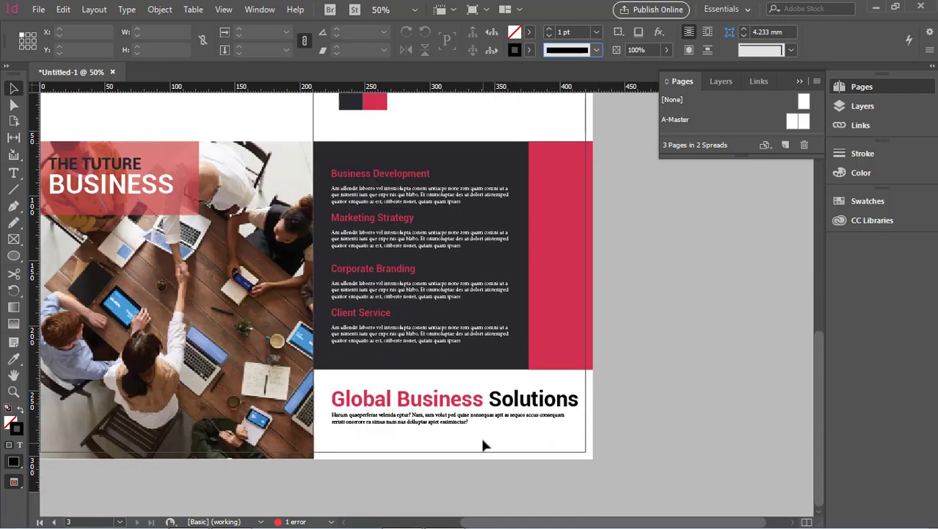
pyautogui.hotkey('ctrl', '-')
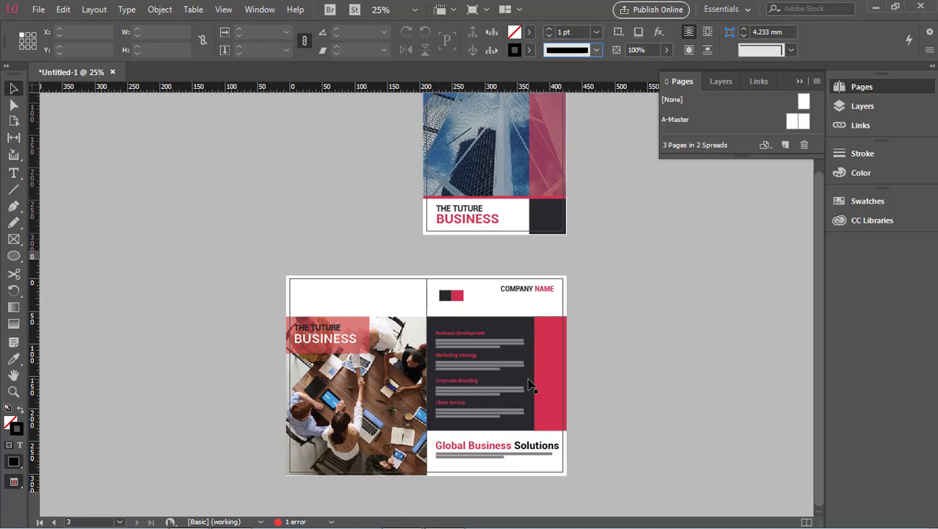
pyautogui.hotkey('ctrl', 'alt', '0')
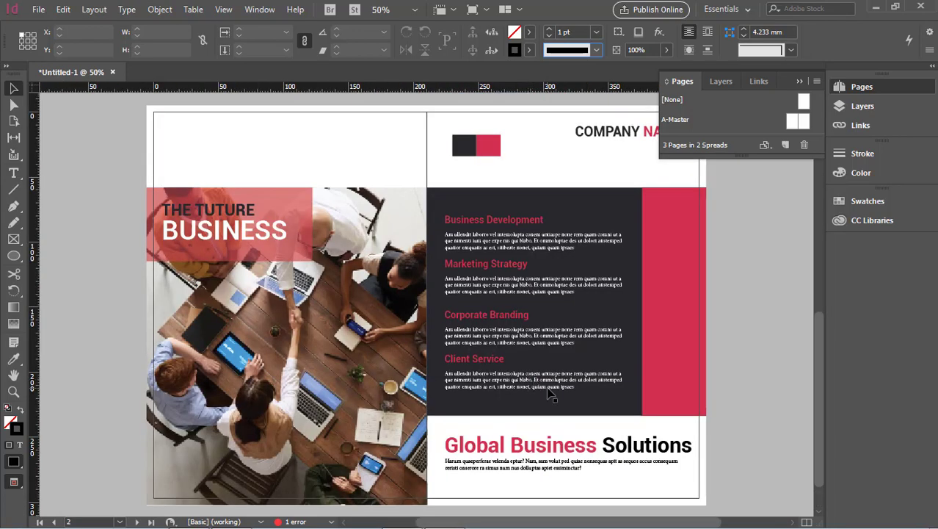
pyautogui.scroll(-1, 578, 371)
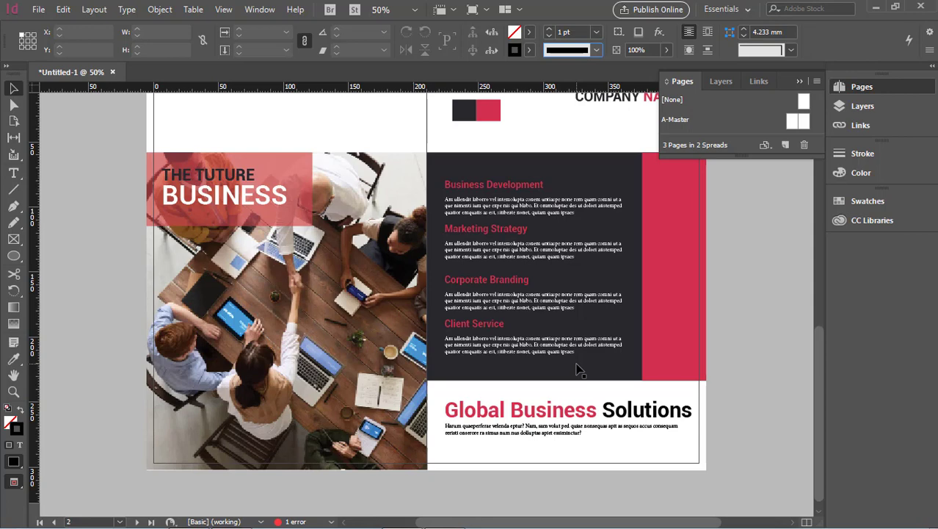
pyautogui.scroll(-1, 485, 386)
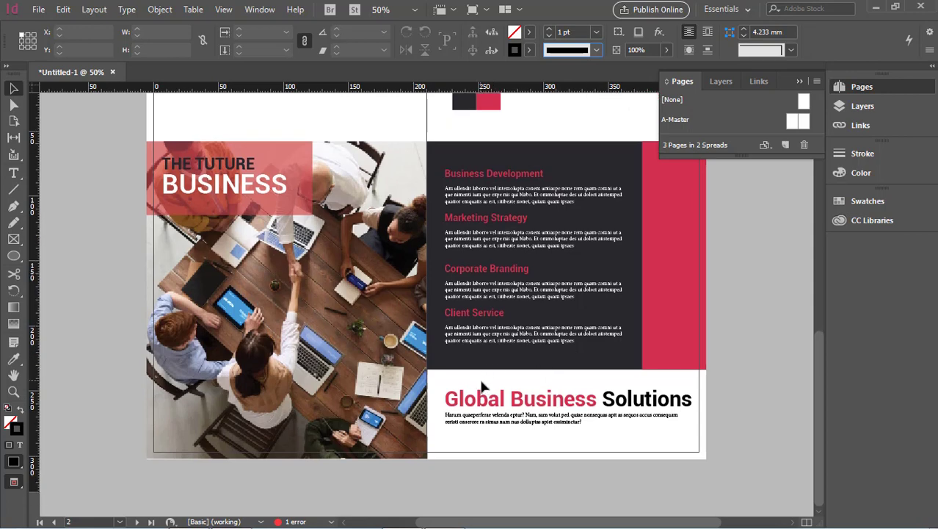
# Step: Try inserting one A-Master page after page 3
pyautogui.click(94, 8)
pyautogui.moveTo(115, 25)
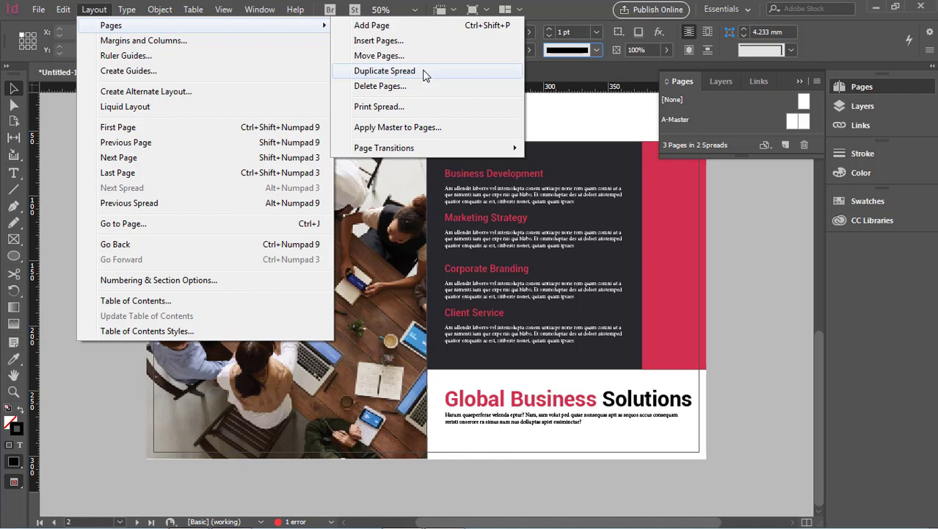
pyautogui.click(409, 41)
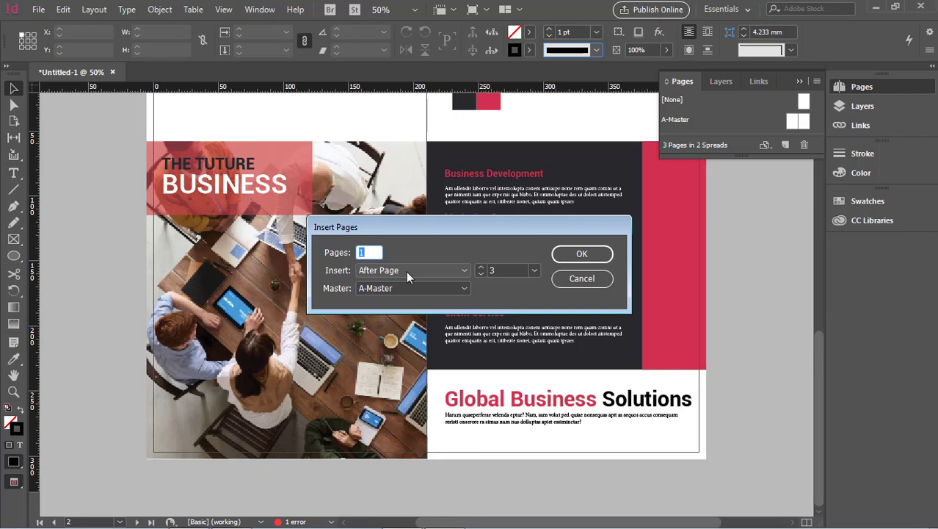
pyautogui.click(578, 254)
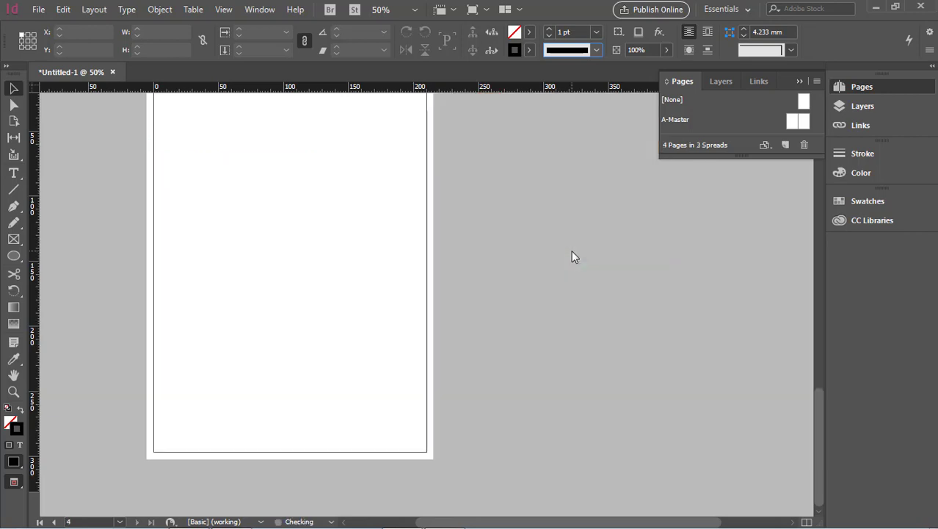
pyautogui.scroll(3, 573, 254)
pyautogui.hotkey('ctrl', 'z')
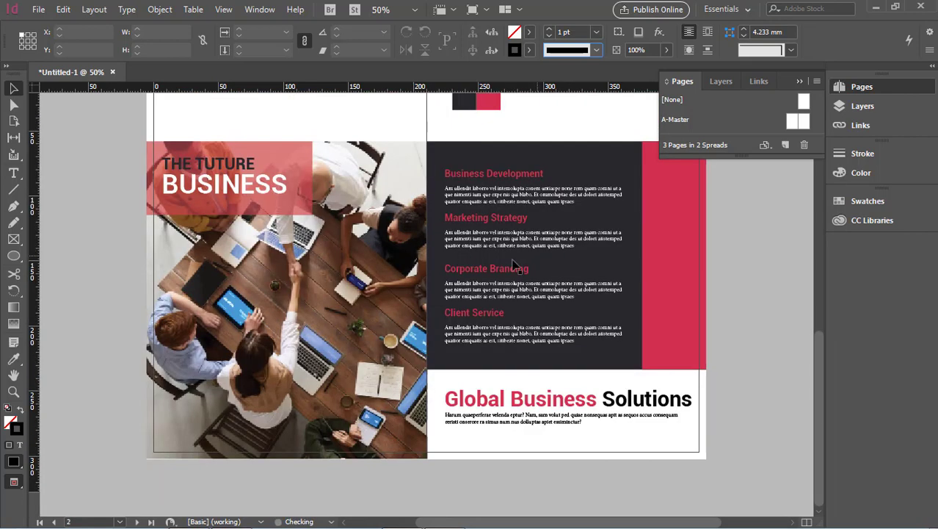
# Step: Try the page insertion again, adding one page after page 3 with the master set to A-Master
pyautogui.click(93, 9)
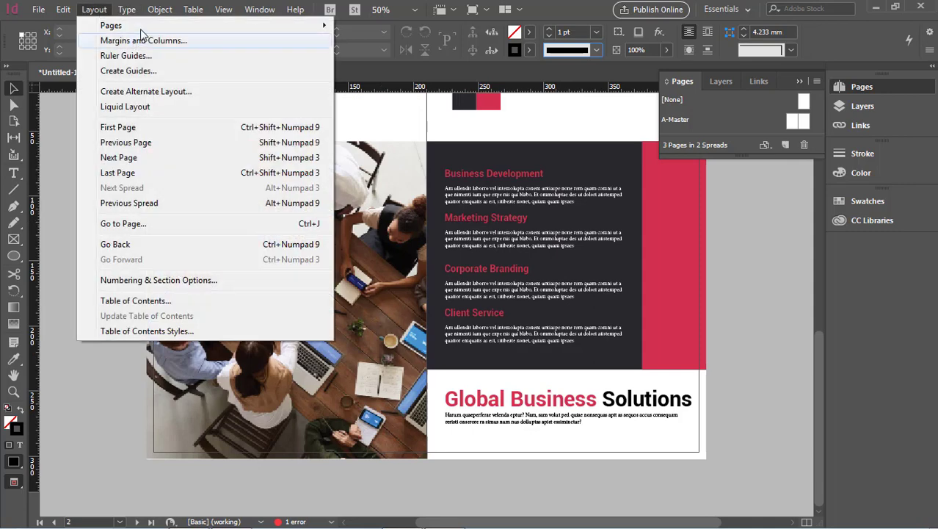
pyautogui.moveTo(140, 25)
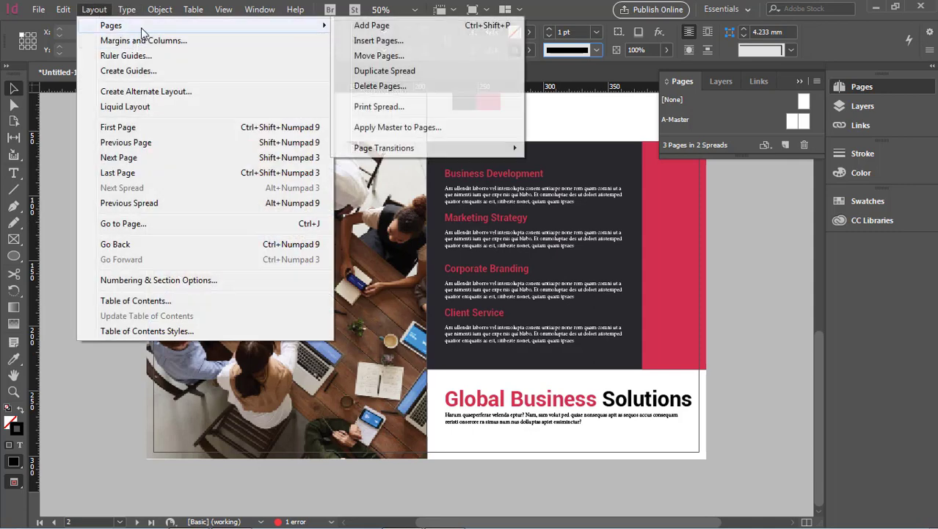
pyautogui.click(377, 41)
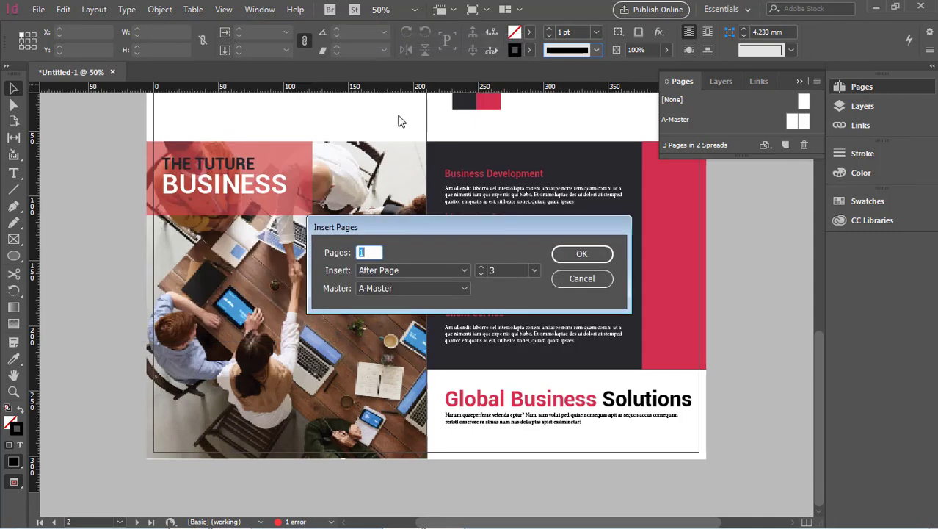
pyautogui.click(409, 287)
pyautogui.click(402, 320)
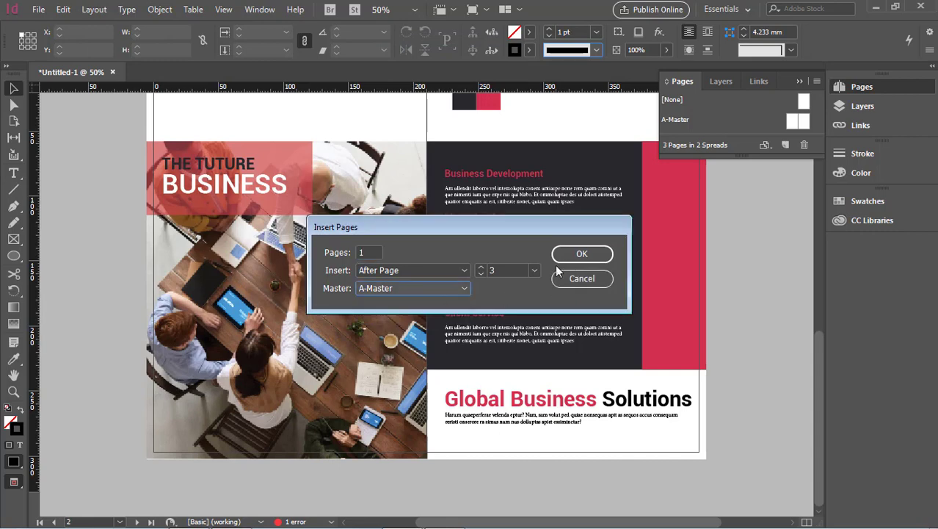
pyautogui.click(582, 254)
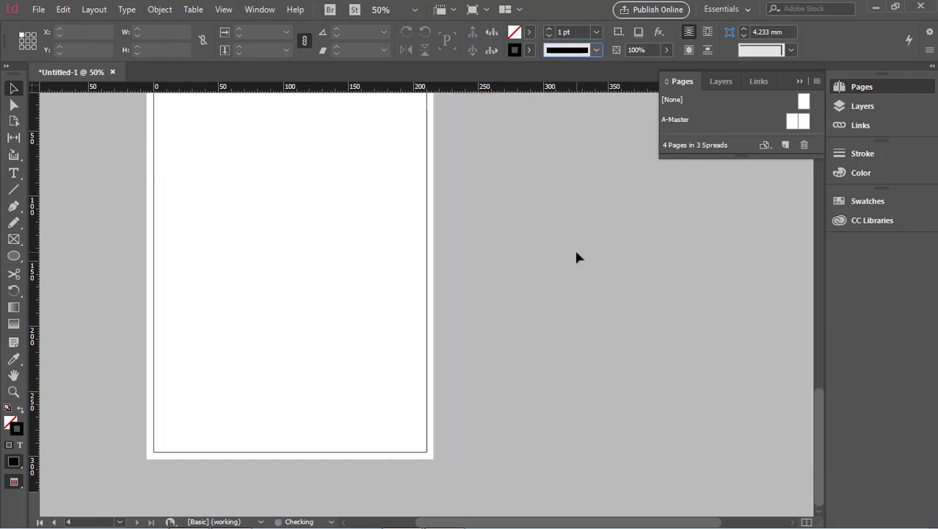
pyautogui.hotkey('ctrl', 'z')
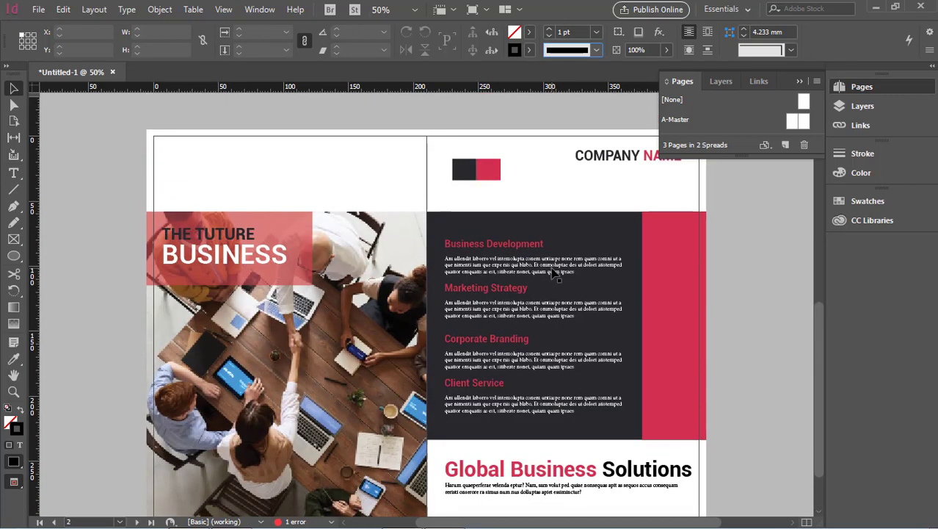
# Step: Duplicate the inside spread with all its contents as a new spread after page 3
pyautogui.scroll(-1, 585, 254)
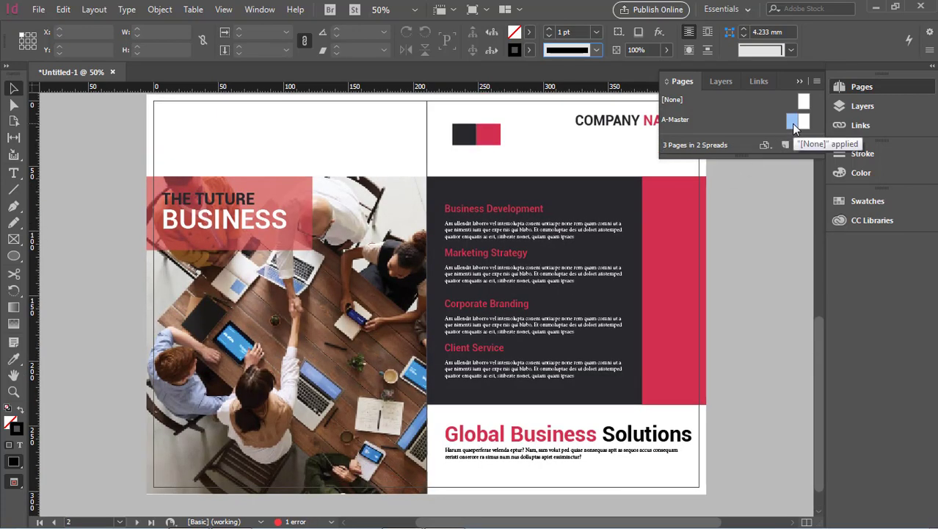
pyautogui.moveTo(795, 126); pyautogui.dragTo(785, 144)
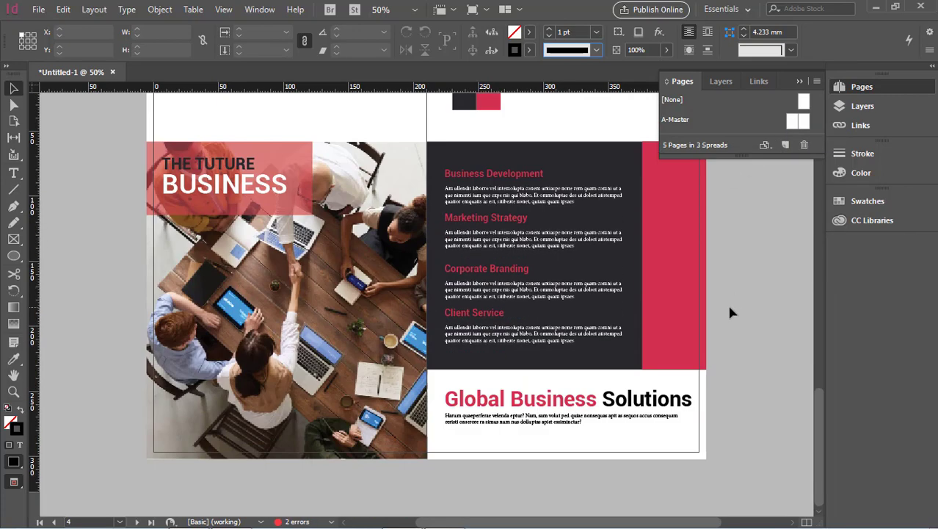
# Step: Try moving the meeting photo on the duplicated spread's left page up to Y 0 mm
pyautogui.click(385, 259)
pyautogui.scroll(3, 383, 258)
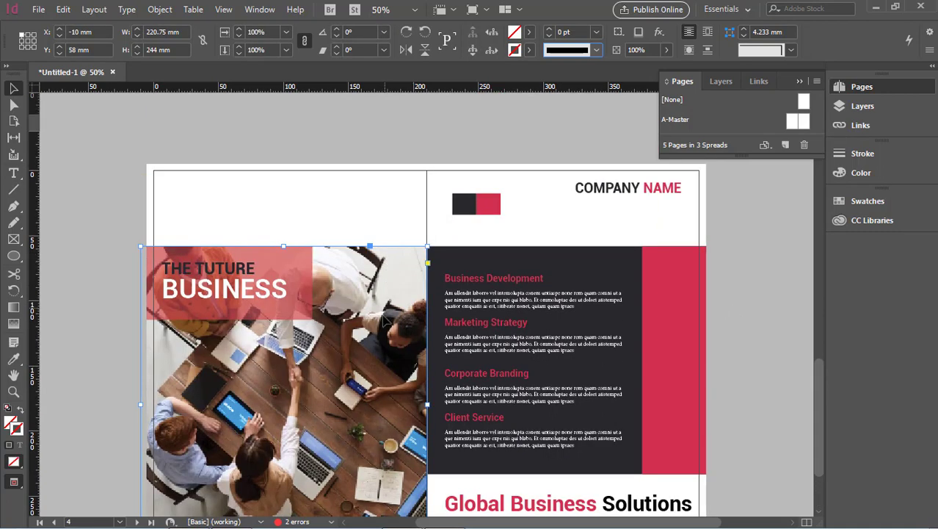
pyautogui.moveTo(384, 323); pyautogui.dragTo(386, 248)
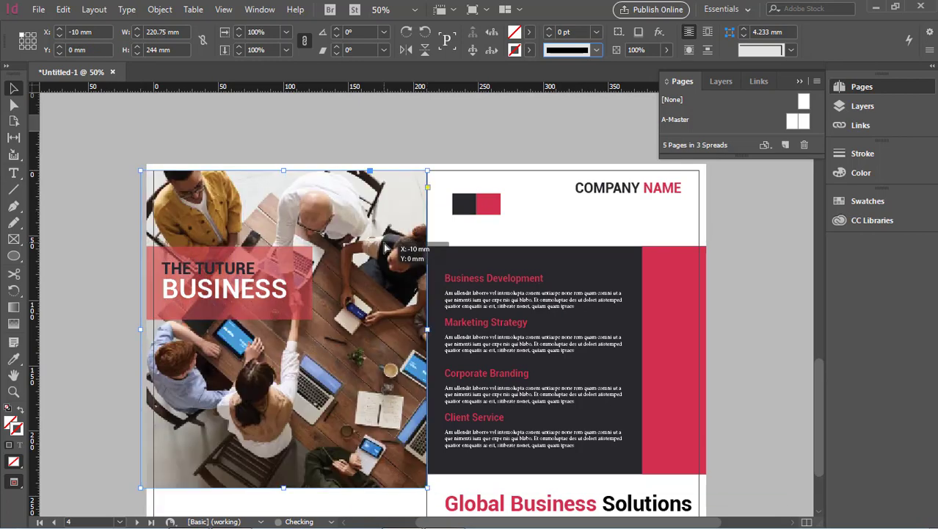
pyautogui.hotkey('ctrl', 'z')
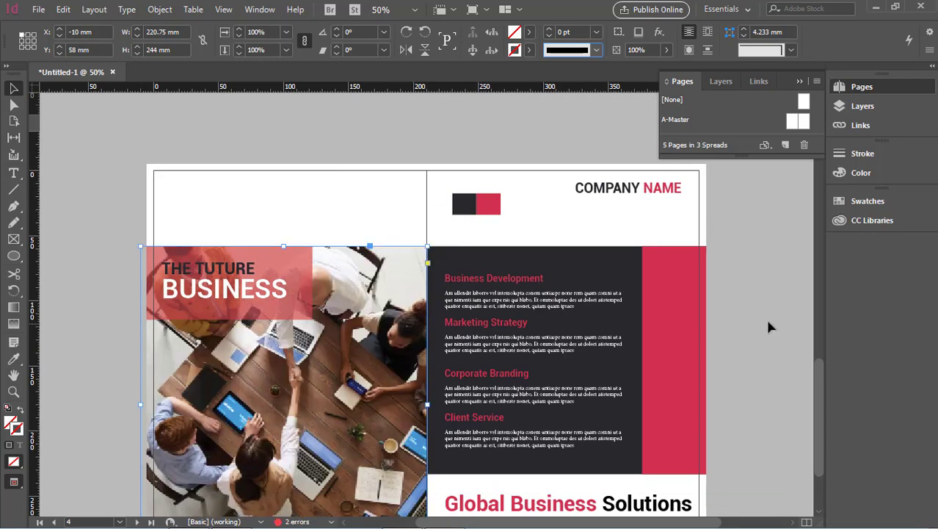
# Step: Delete the red column beside the headings on the duplicated spread's right page
pyautogui.scroll(-3, 769, 324)
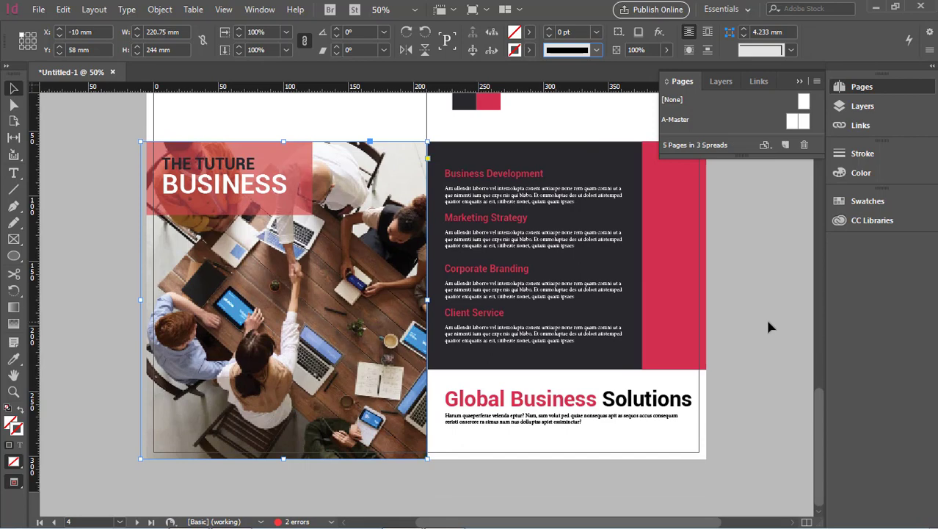
pyautogui.scroll(3, 769, 324)
pyautogui.scroll(-3, 769, 325)
pyautogui.click(678, 315)
pyautogui.press('Delete')
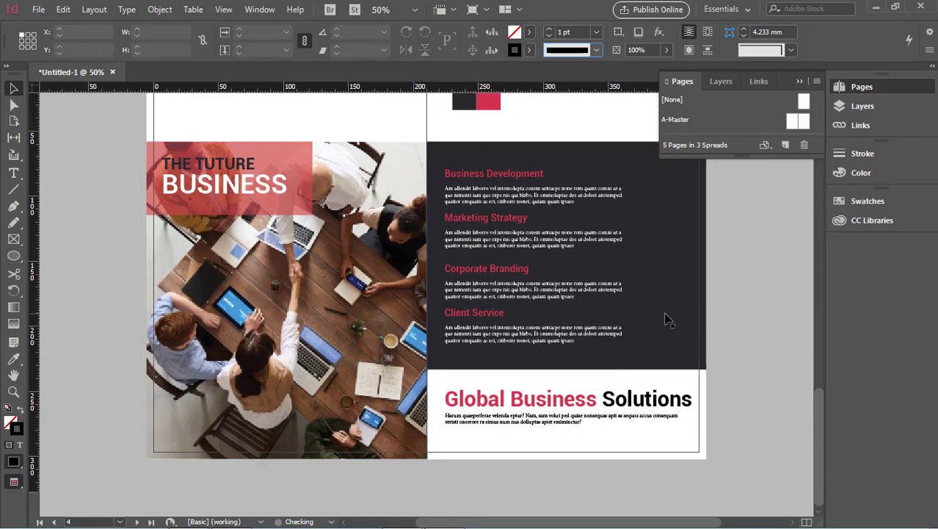
# Step: Delete the dark panel, the Global Business Solutions heading, the paragraph beneath it and the meeting photo from the duplicated spread
pyautogui.click(666, 315)
pyautogui.press('Delete')
pyautogui.click(642, 400)
pyautogui.press('Delete')
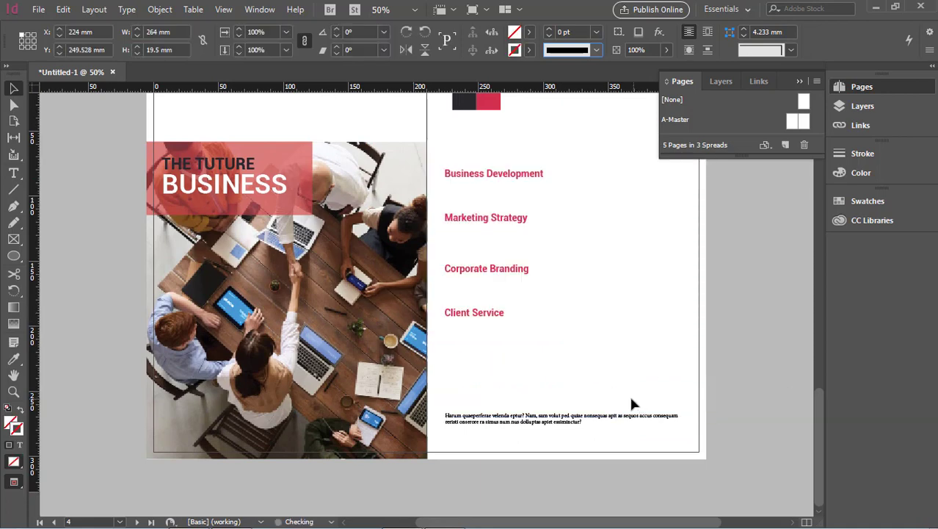
pyautogui.click(556, 428)
pyautogui.press('Delete')
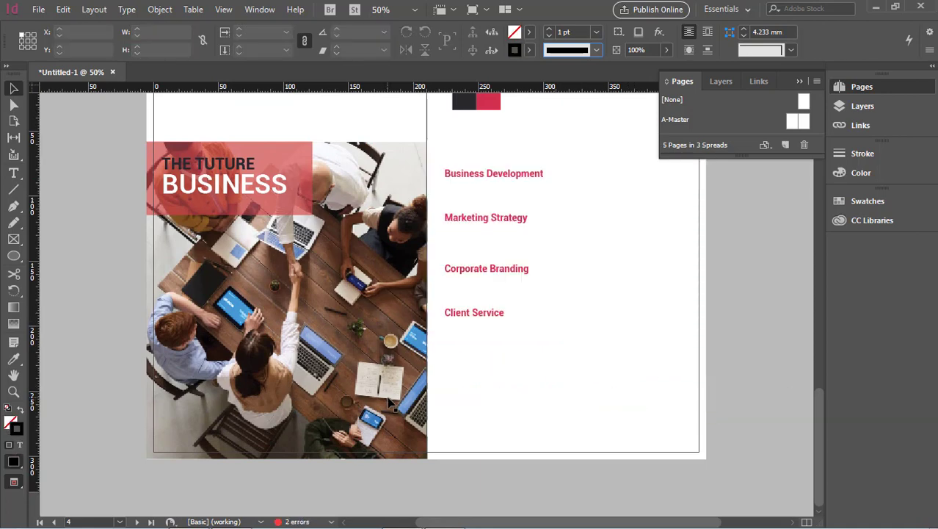
pyautogui.click(402, 407)
pyautogui.press('Delete')
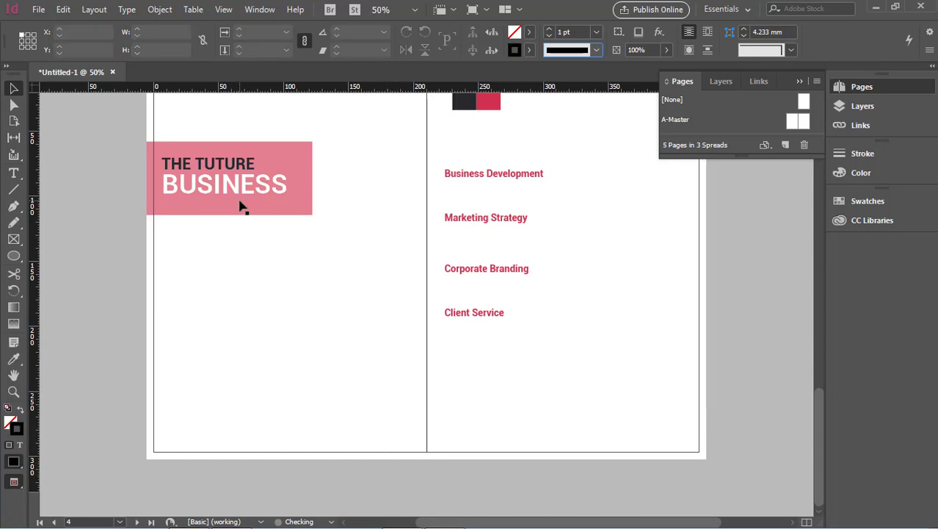
# Step: Move the services text frame on the right page to about X 267 mm, Y 58 mm
pyautogui.scroll(2, 423, 294)
pyautogui.moveTo(486, 247); pyautogui.dragTo(543, 220)
pyautogui.scroll(-2, 487, 296)
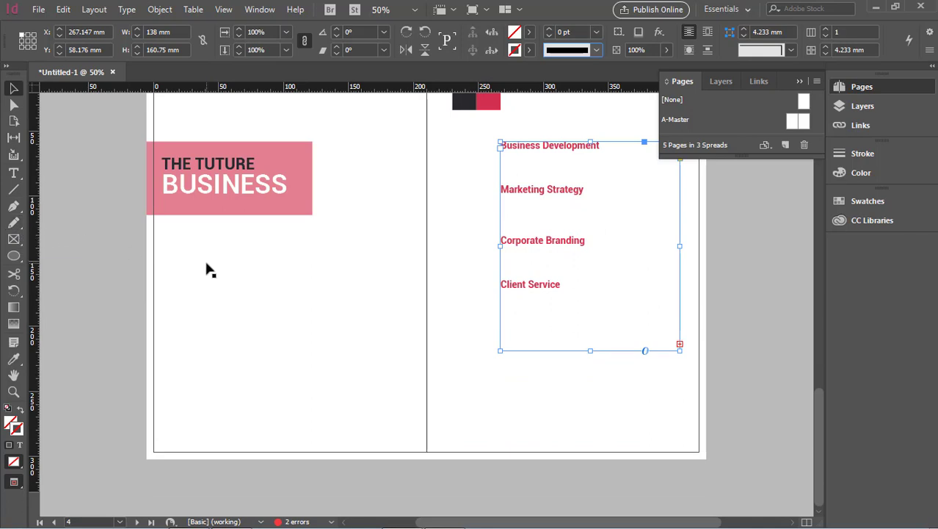
pyautogui.scroll(2, 208, 270)
pyautogui.scroll(-2, 208, 270)
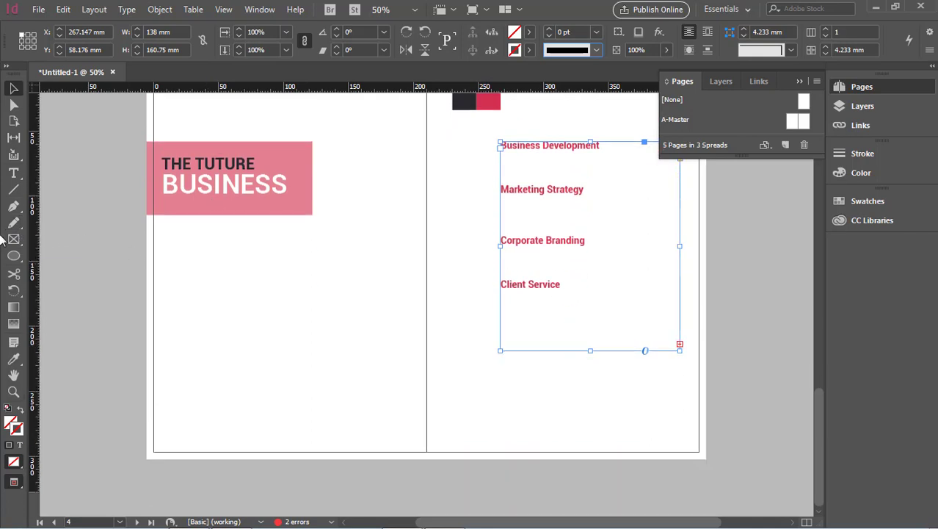
# Step: Draw a rectangle about 425 mm wide and 71 mm high along the bottom of both pages with the Rectangle tool
pyautogui.click(13, 255)
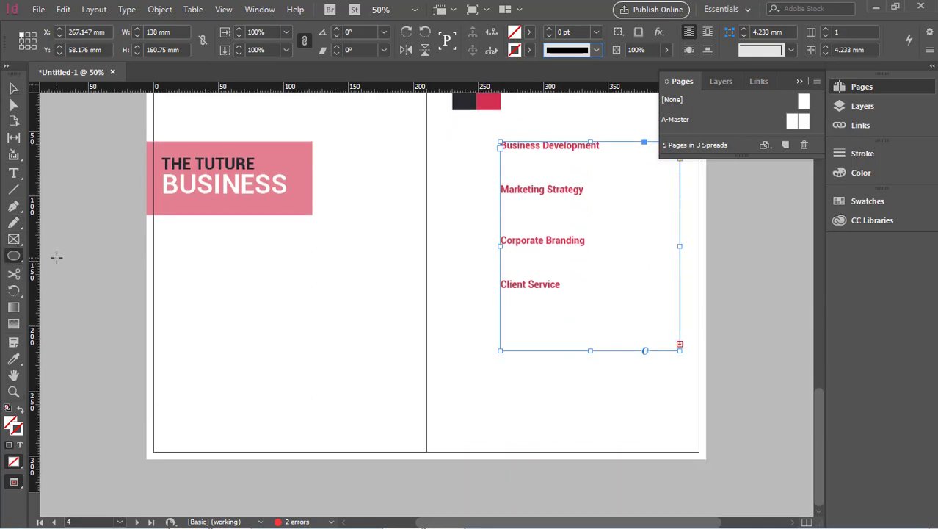
pyautogui.moveTo(14, 256); pyautogui.dragTo(56, 274)
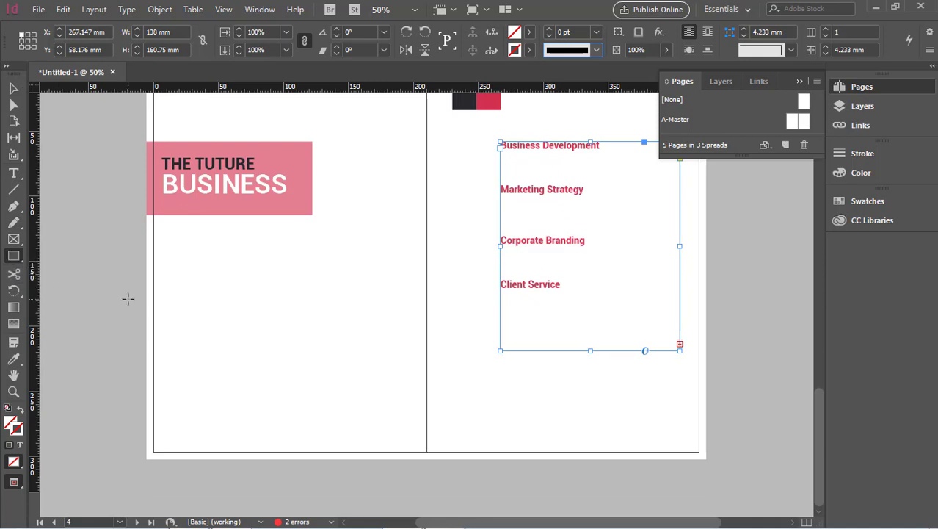
pyautogui.moveTo(153, 369)
pyautogui.mouseDown()
pyautogui.moveTo(202, 397)
pyautogui.moveTo(482, 429)
pyautogui.moveTo(672, 432)
pyautogui.moveTo(704, 443)
pyautogui.moveTo(705, 458)
pyautogui.mouseUp()
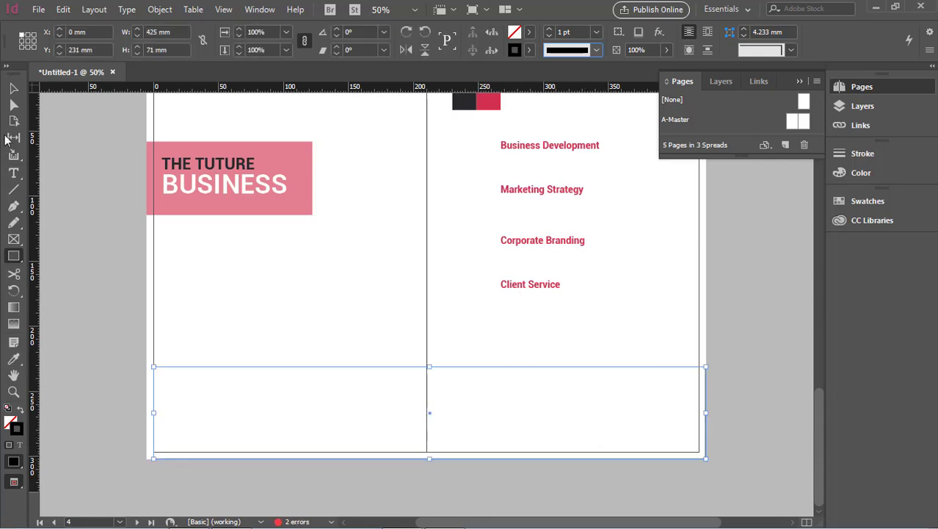
# Step: Fill the bottom rectangle with the red sampled from the small red square on the right page
pyautogui.click(13, 89)
pyautogui.click(154, 401)
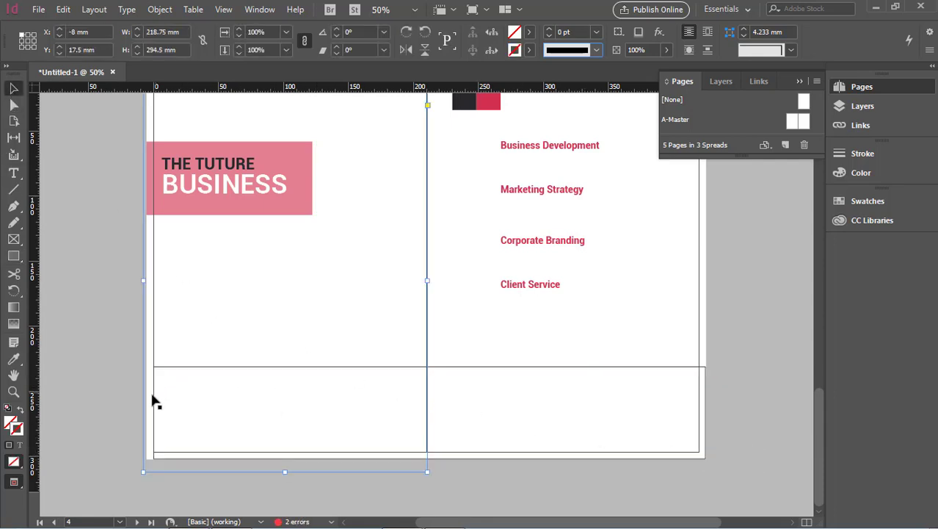
pyautogui.click(636, 381)
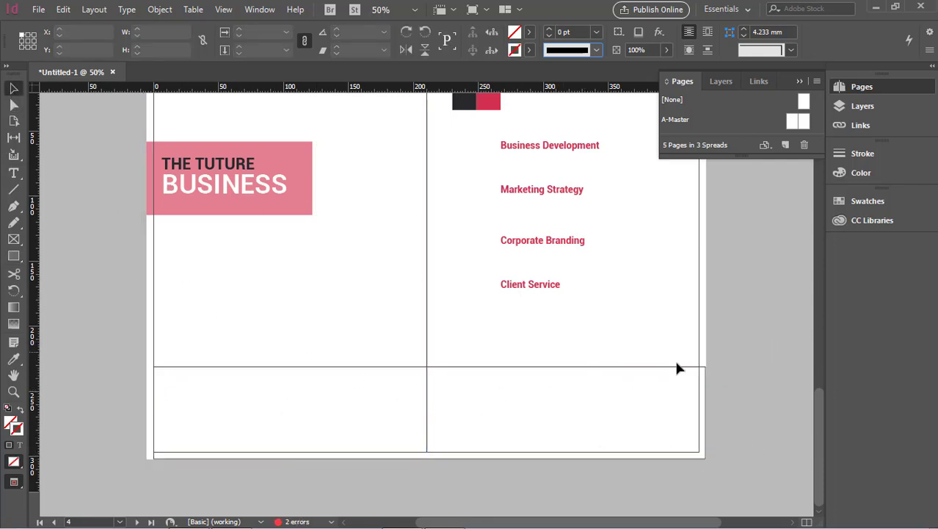
pyautogui.click(286, 384)
pyautogui.click(291, 367)
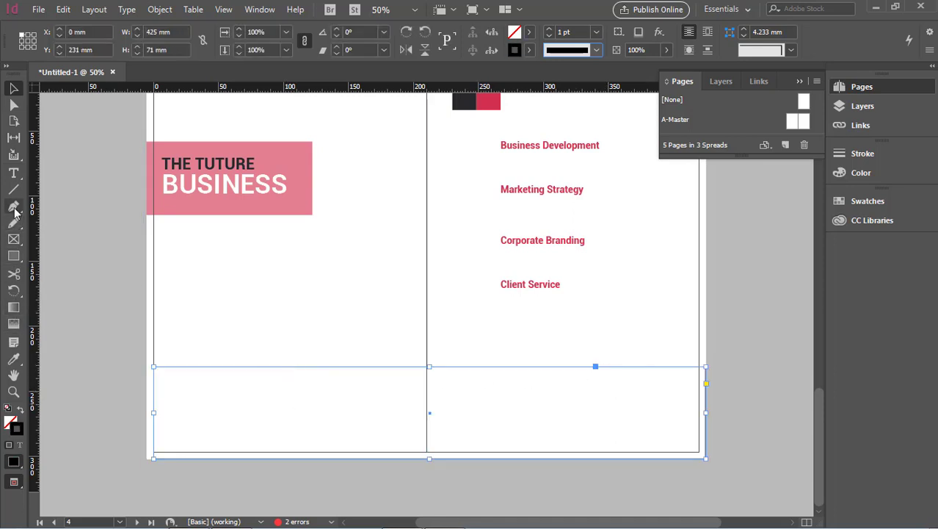
pyautogui.press('i')
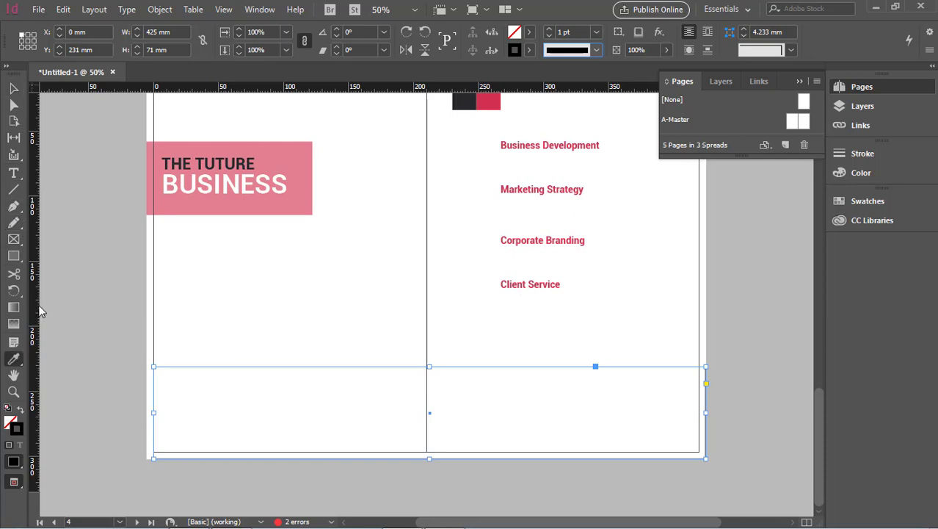
pyautogui.click(492, 101)
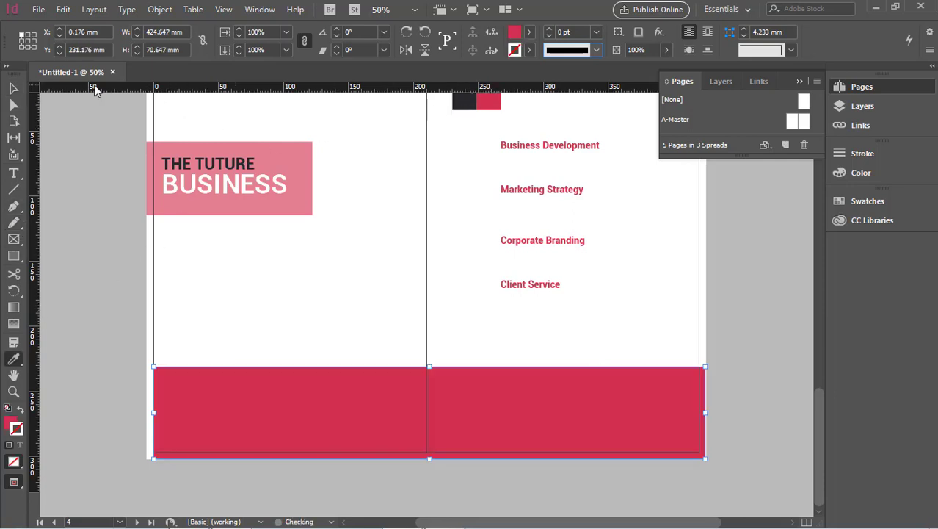
# Step: Extend the bottom band past both outer page edges to start at X -5 mm with a width of 433 mm
pyautogui.press('v')
pyautogui.click(379, 441)
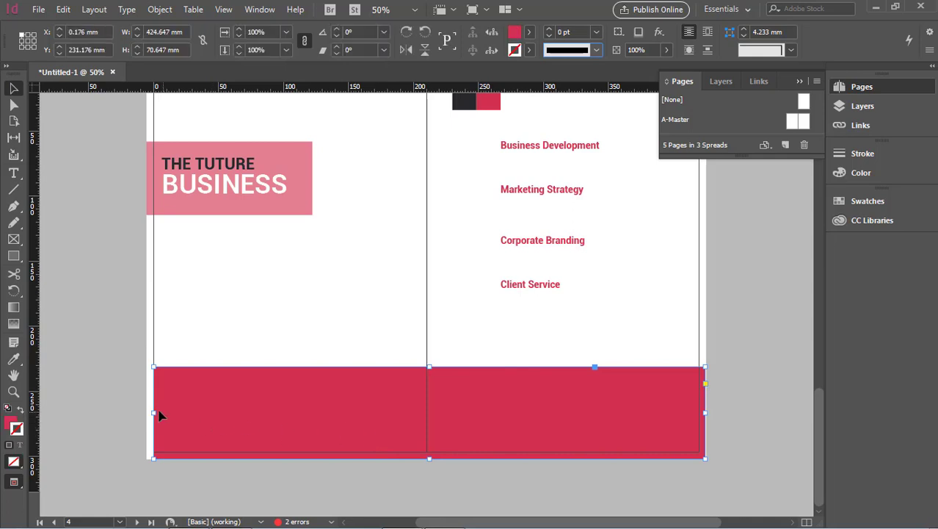
pyautogui.moveTo(154, 413); pyautogui.dragTo(146, 412)
pyautogui.click(760, 361)
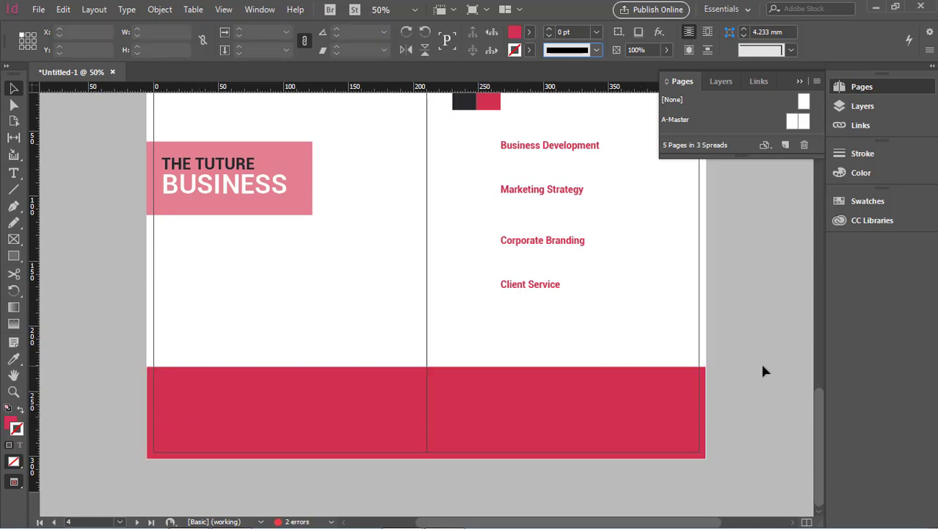
pyautogui.click(698, 416)
pyautogui.moveTo(708, 413); pyautogui.dragTo(711, 414)
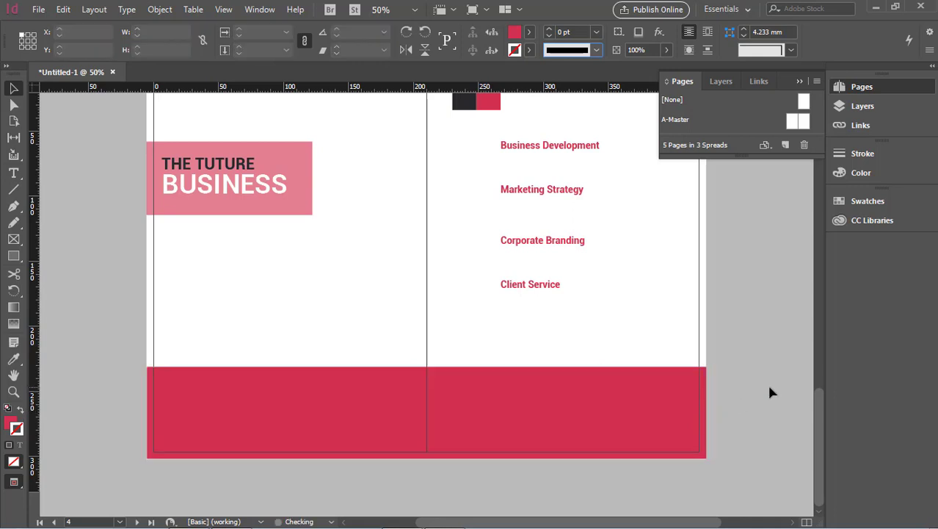
# Step: Recolour the bottom band with the dark fill sampled from the small dark square on the right page
pyautogui.click(551, 399)
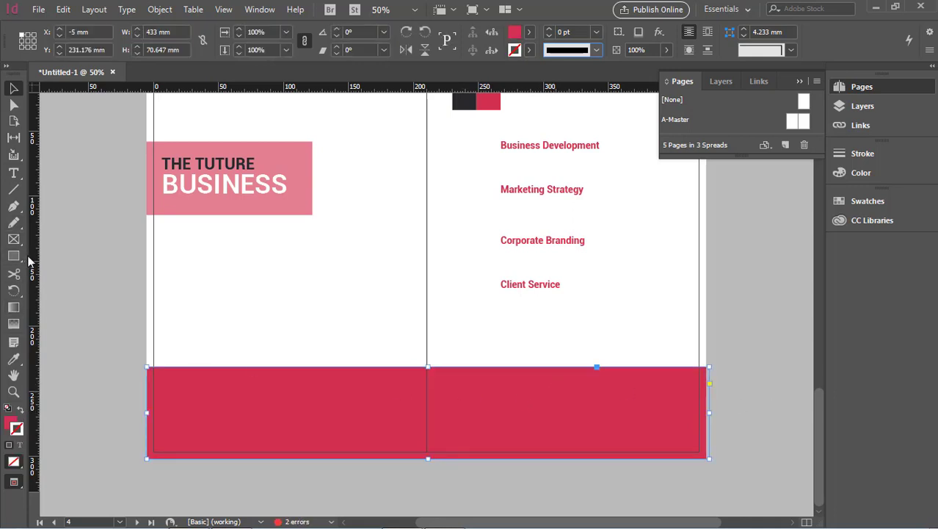
pyautogui.press('i')
pyautogui.click(461, 101)
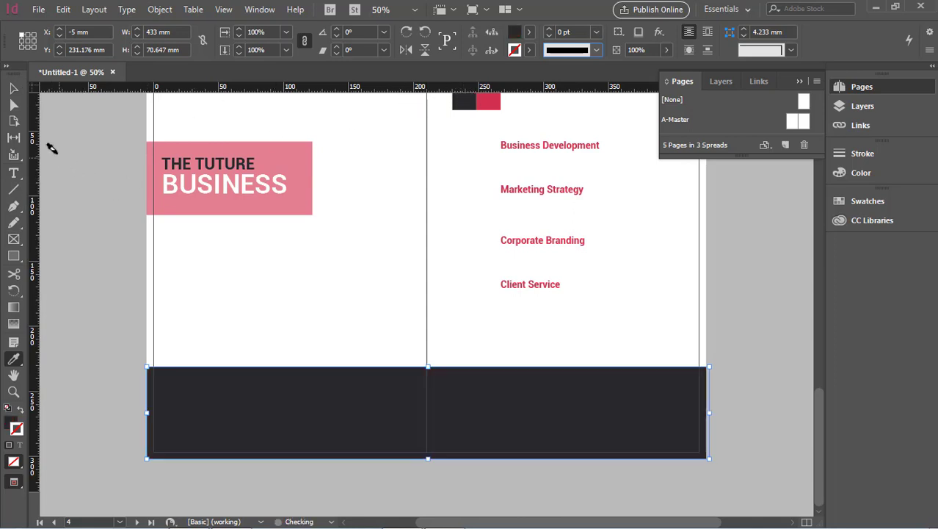
pyautogui.click(13, 89)
pyautogui.click(73, 218)
# Step: Move the services text frame from the right page onto the left page, over the pink title box
pyautogui.scroll(2, 341, 325)
pyautogui.scroll(-1, 345, 325)
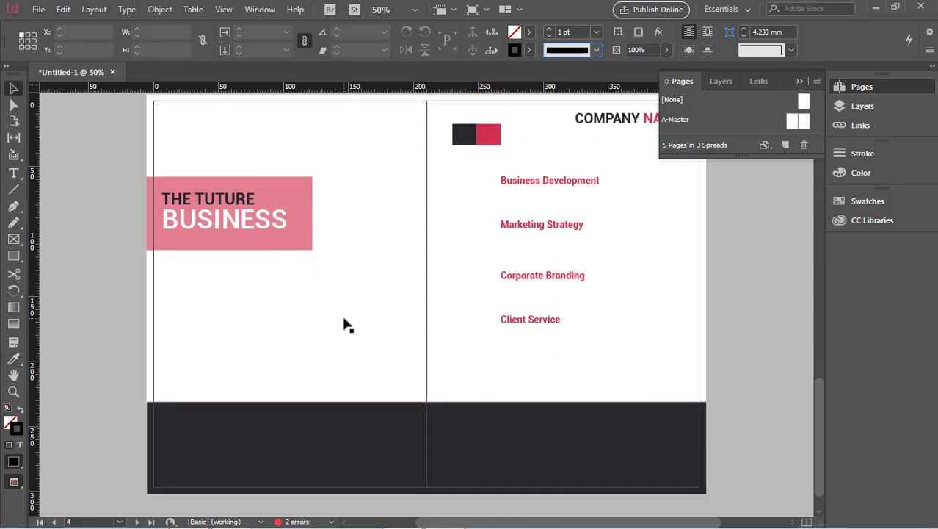
pyautogui.click(551, 275)
pyautogui.moveTo(549, 277); pyautogui.dragTo(216, 294)
pyautogui.click(410, 293)
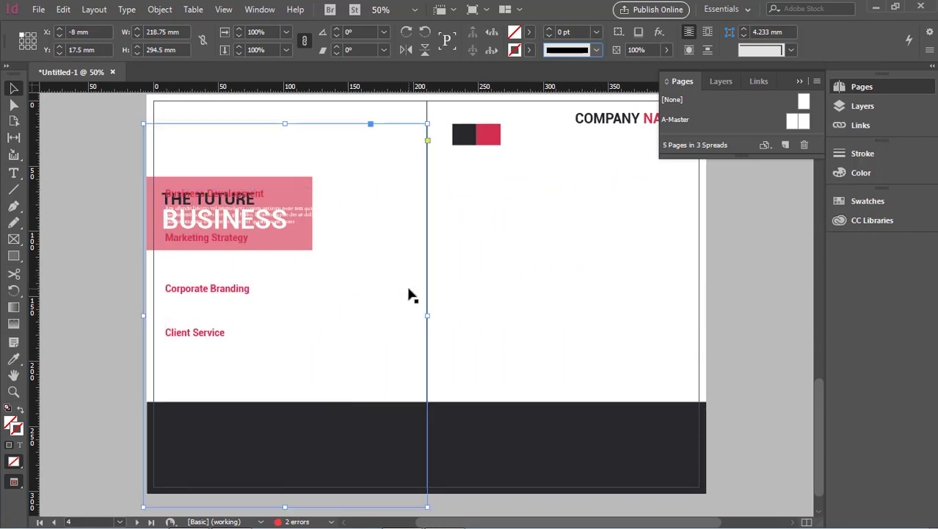
pyautogui.click(581, 304)
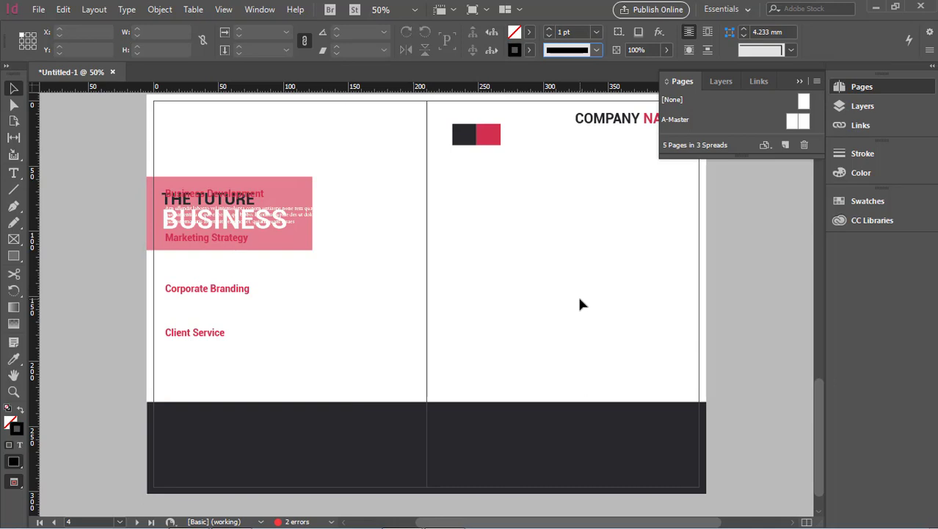
# Step: Delete the COMPANY NAME text frame from the top of the right page
pyautogui.scroll(2, 461, 273)
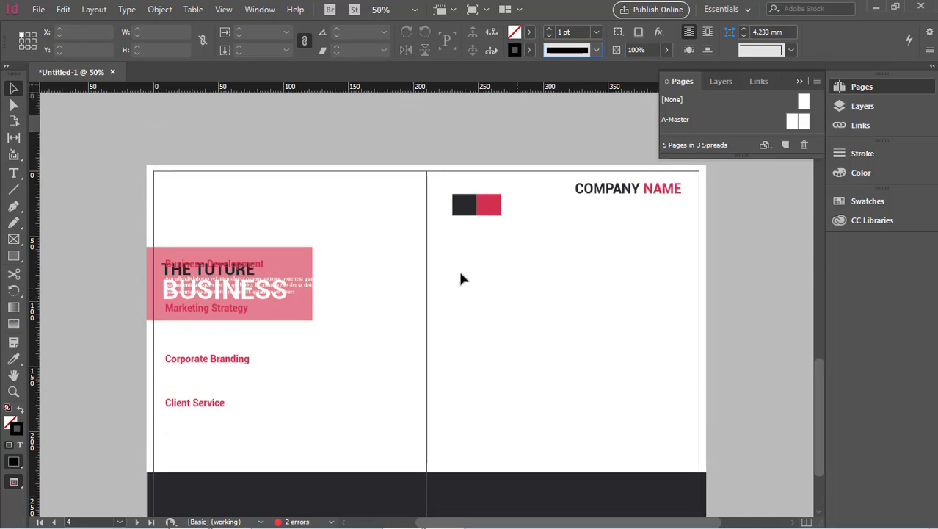
pyautogui.click(618, 201)
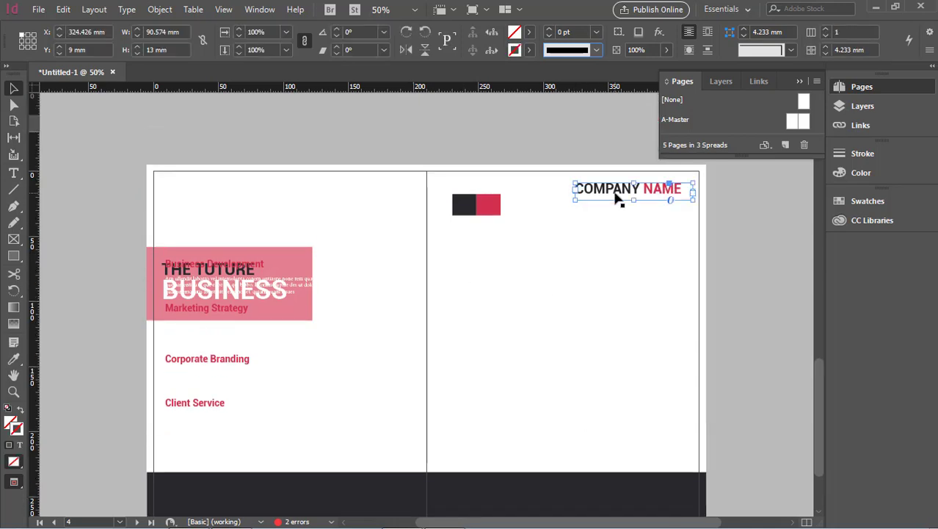
pyautogui.press('Delete')
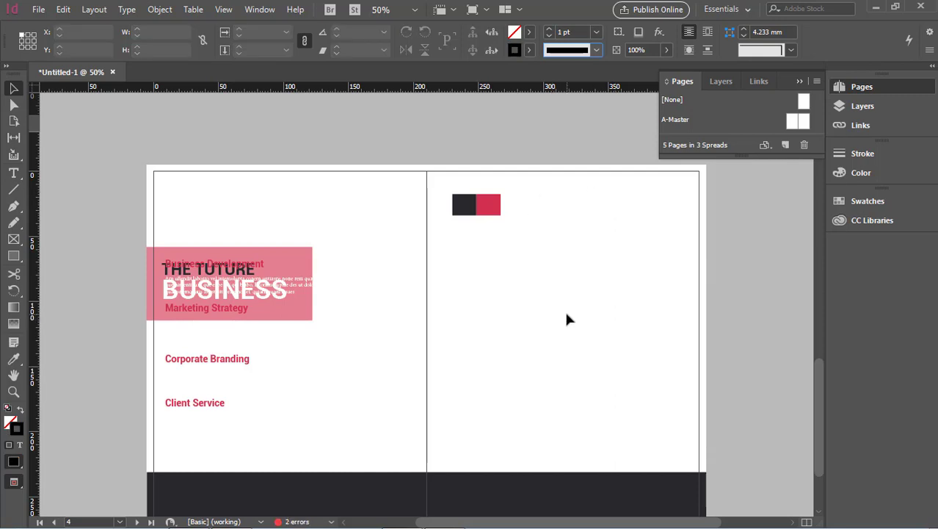
# Step: Delete the white body text under the Marketing Strategy heading in the services text frame
pyautogui.scroll(-2, 567, 319)
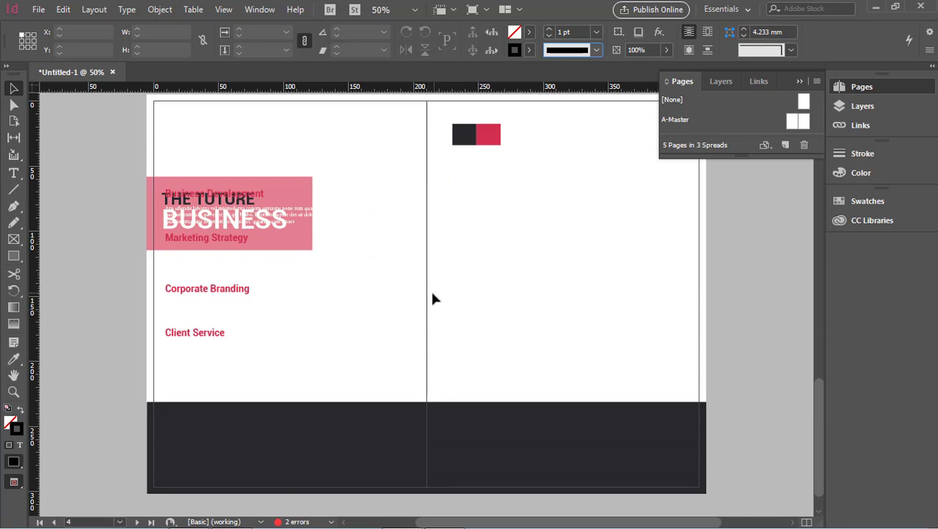
pyautogui.click(257, 274)
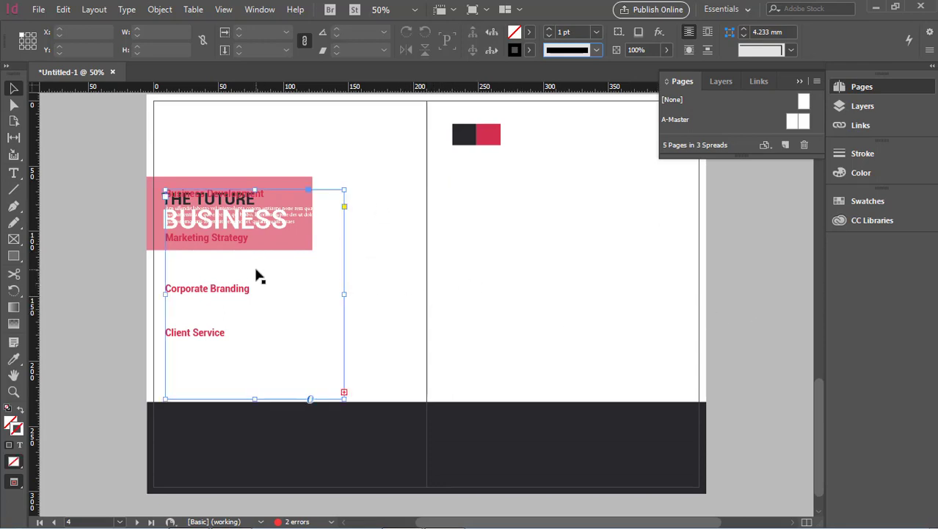
pyautogui.press('t')
pyautogui.click(306, 264)
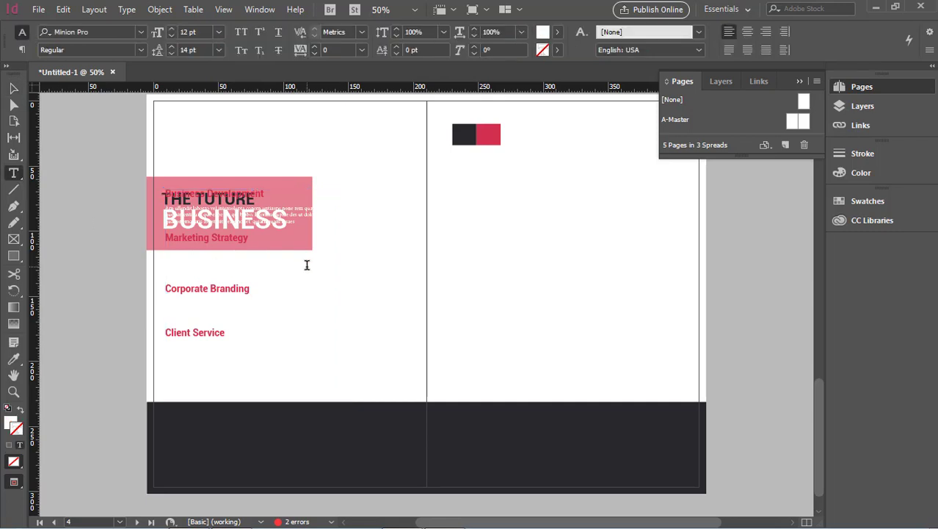
pyautogui.moveTo(291, 265); pyautogui.dragTo(164, 246)
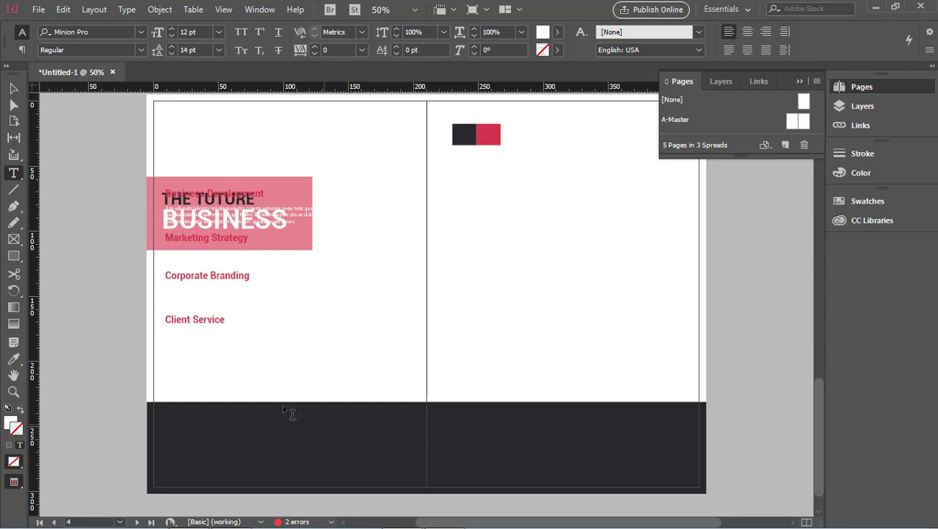
# Step: Set the text fill to [Registration] at the emptied line under the Marketing Strategy heading
pyautogui.click(558, 33)
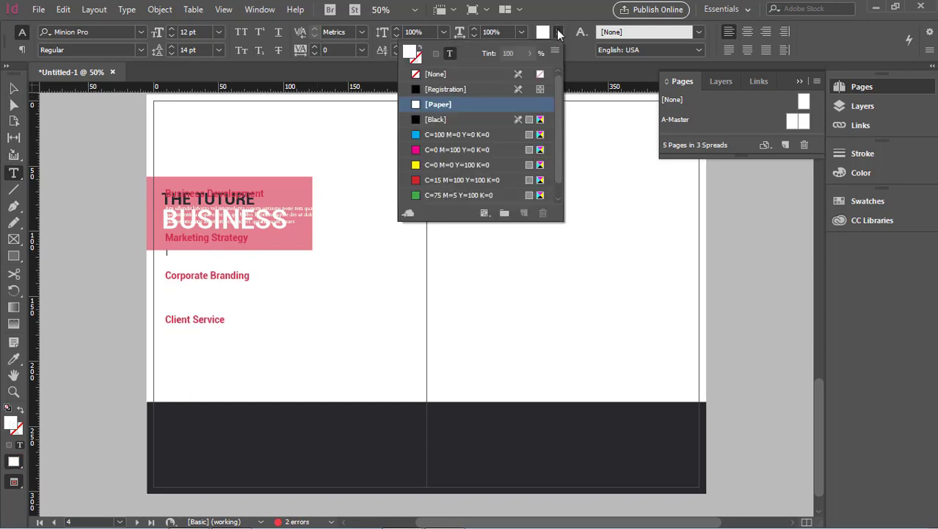
pyautogui.click(448, 90)
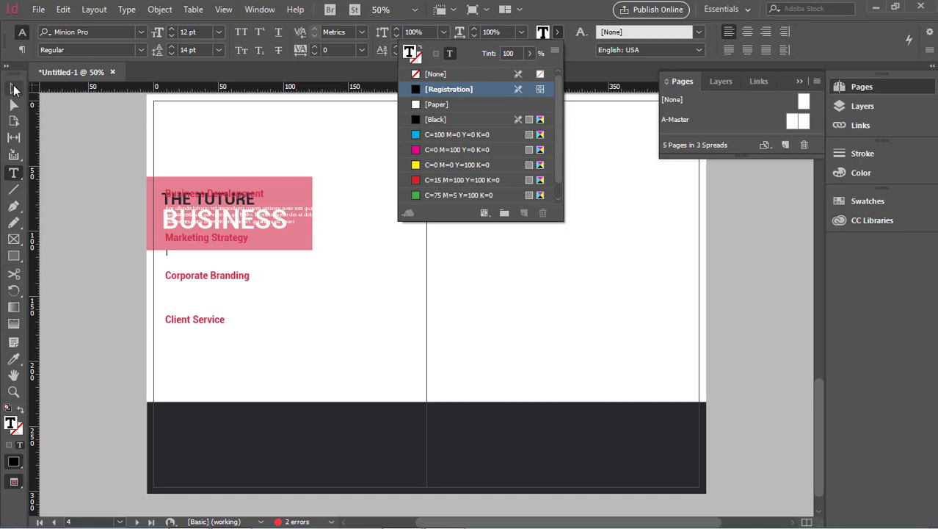
pyautogui.click(67, 135)
pyautogui.click(13, 88)
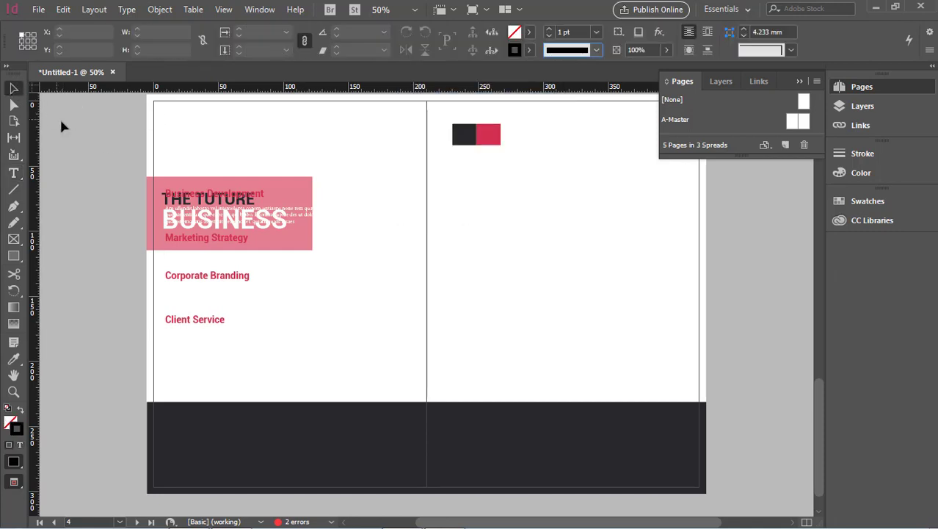
# Step: Move the services text and the title frame clear of the pink box, placing the title at X 24 mm, Y 8.449 mm, and delete the box
pyautogui.moveTo(303, 242); pyautogui.dragTo(528, 233)
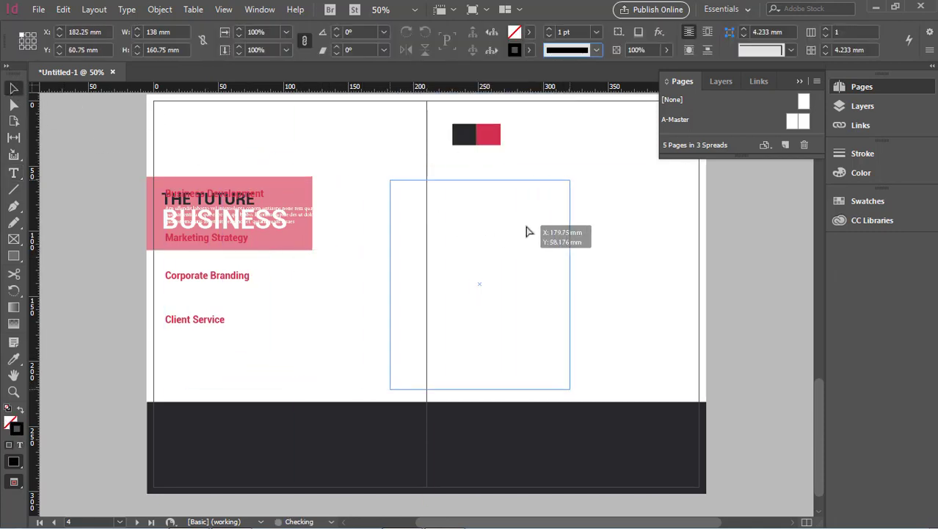
pyautogui.moveTo(275, 243); pyautogui.dragTo(301, 156)
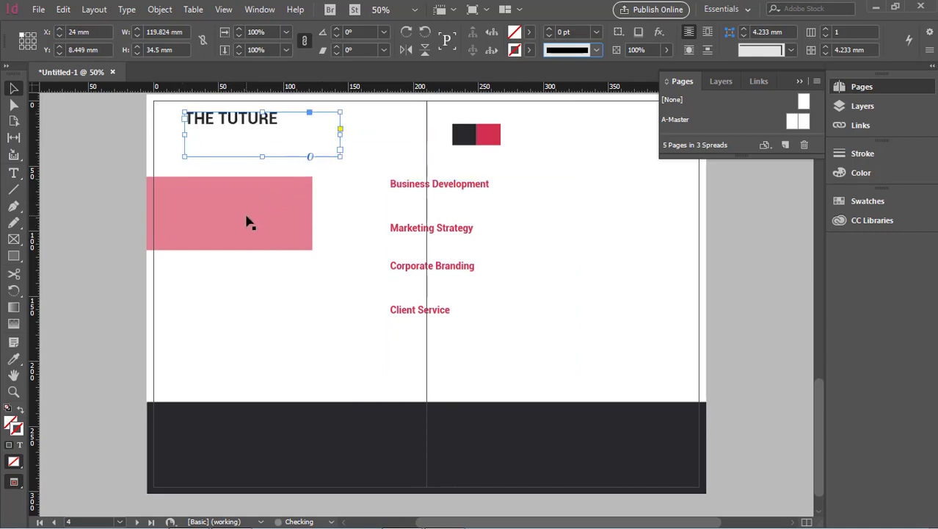
pyautogui.moveTo(231, 233); pyautogui.dragTo(334, 181)
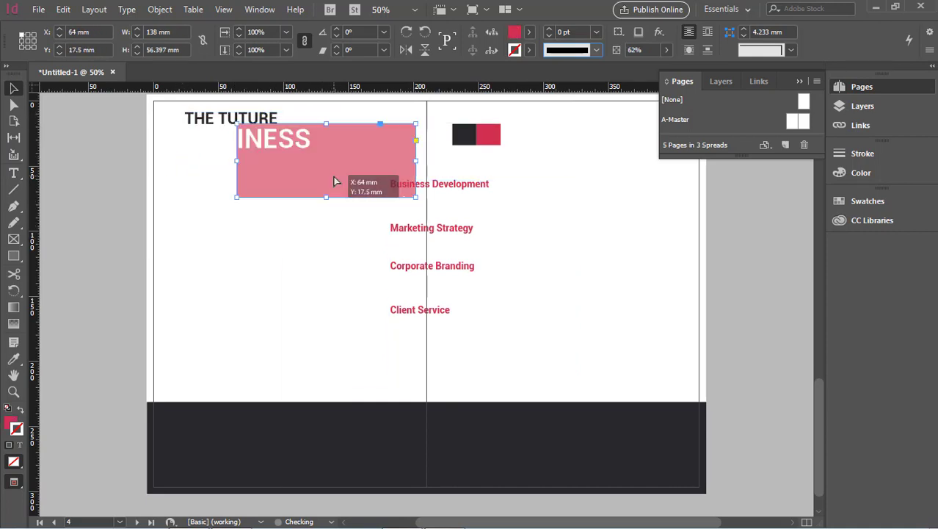
pyautogui.press('Delete')
# Step: Reposition the services text frame on the left page at X 50 mm, Y 62.25 mm
pyautogui.moveTo(421, 189); pyautogui.dragTo(504, 406)
pyautogui.moveTo(500, 363); pyautogui.dragTo(280, 235)
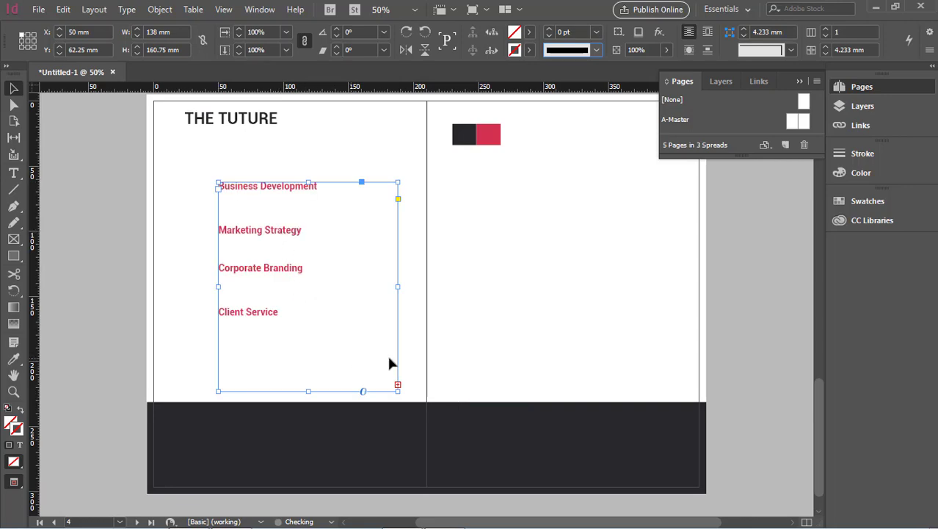
# Step: Move the services text frame down onto the dark bottom band, at X 60 mm, Y 148.5 mm
pyautogui.click(498, 336)
pyautogui.scroll(5, 430, 289)
pyautogui.scroll(-3, 430, 294)
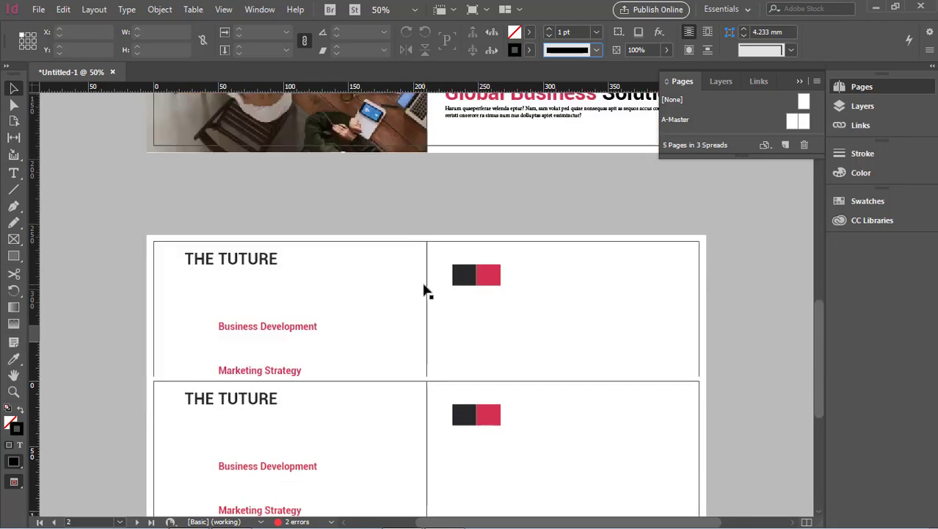
pyautogui.scroll(-4, 426, 290)
pyautogui.moveTo(266, 278); pyautogui.dragTo(281, 394)
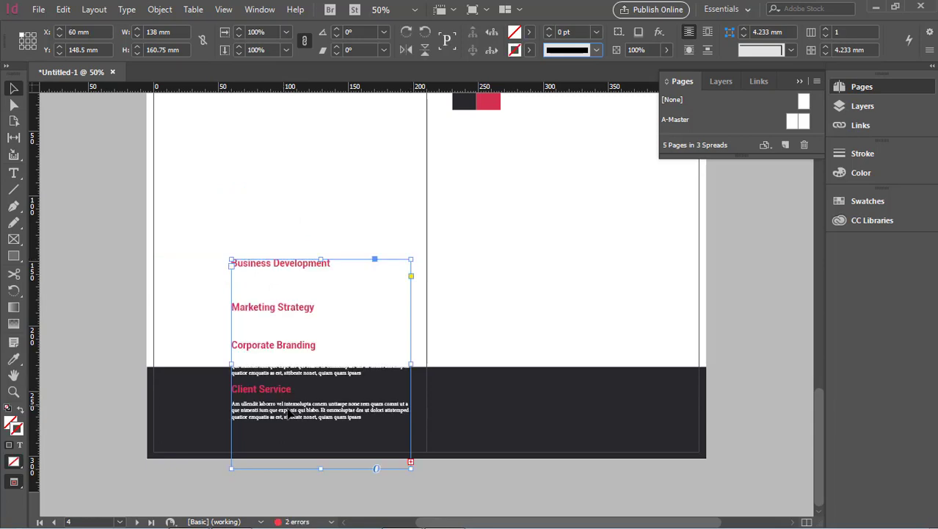
# Step: Recolour the white body paragraph under the Client Service heading with the dark swatch square's colour, using the Eyedropper
pyautogui.click(14, 174)
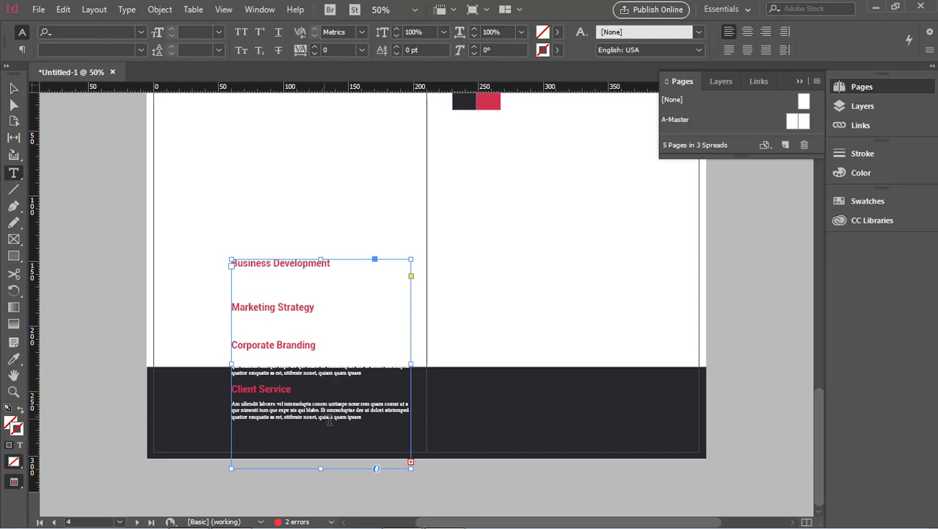
pyautogui.moveTo(365, 417); pyautogui.dragTo(234, 402)
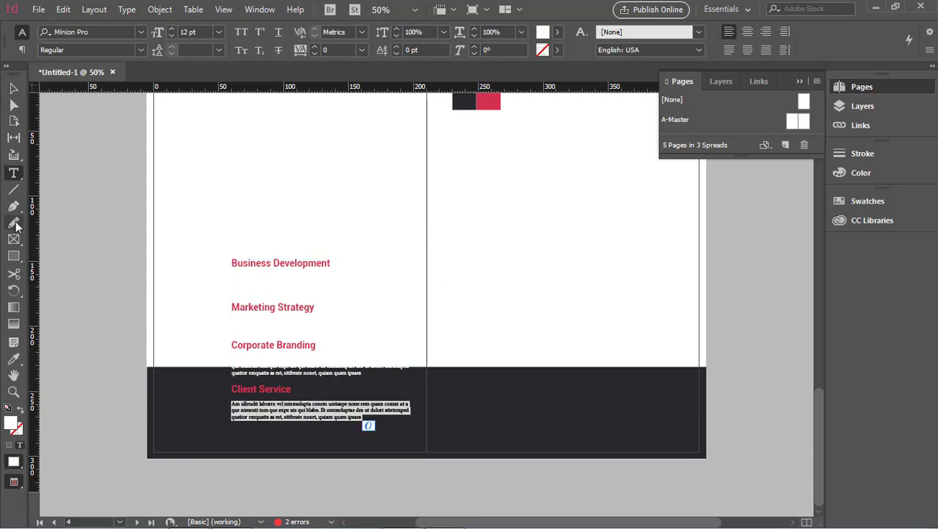
pyautogui.click(16, 358)
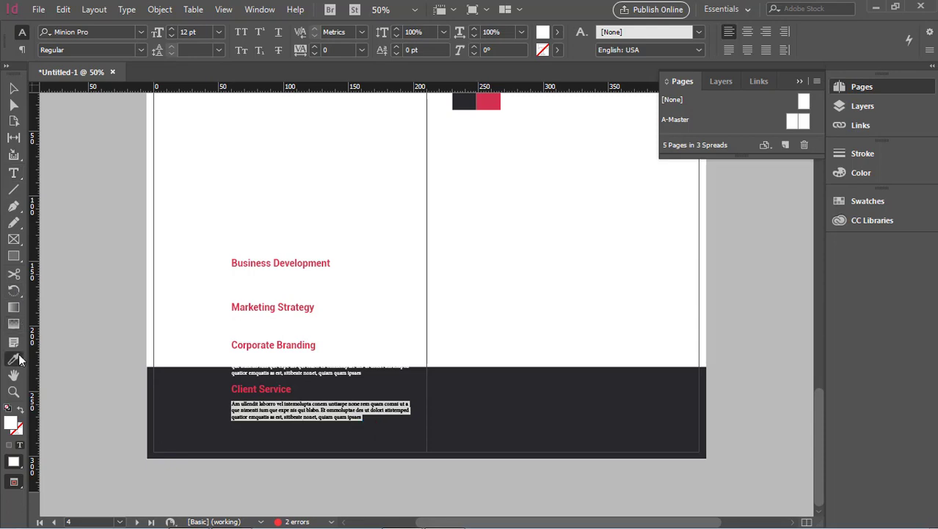
pyautogui.click(463, 102)
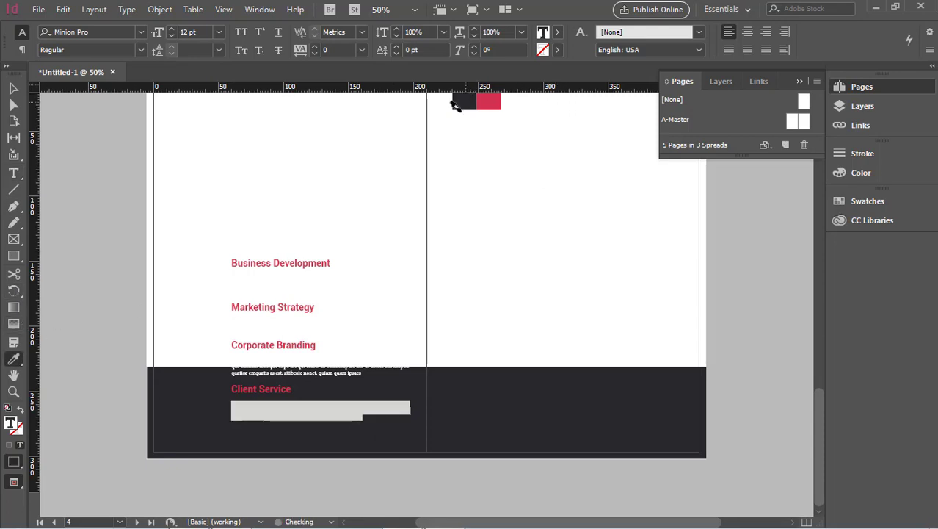
# Step: Move the services text frame back up onto the white area of the left page, at X 18 mm, Y 68.125 mm
pyautogui.click(13, 89)
pyautogui.click(303, 338)
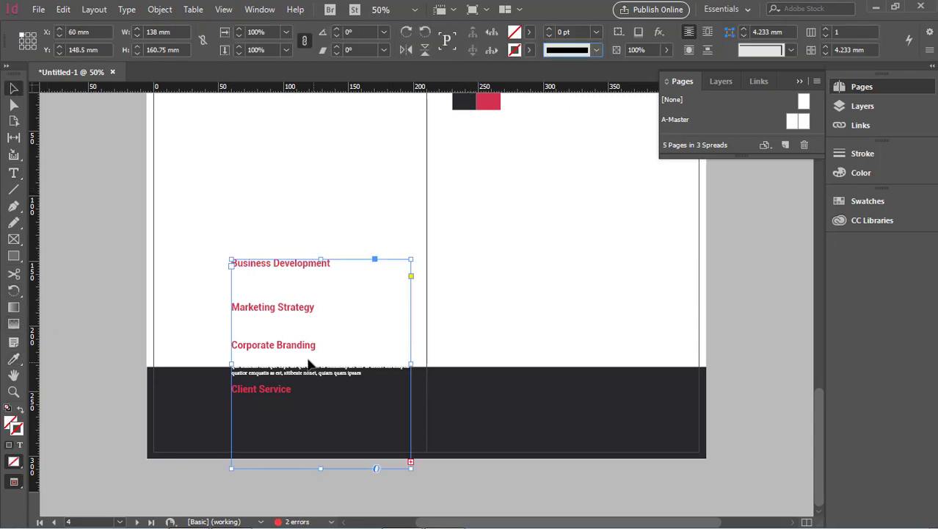
pyautogui.moveTo(292, 377); pyautogui.dragTo(237, 272)
pyautogui.click(718, 299)
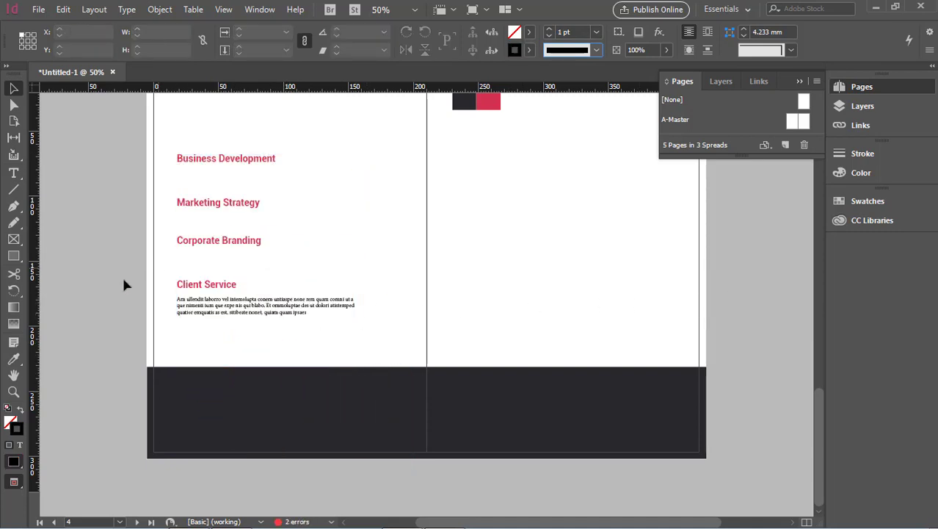
# Step: Recolour the hidden white body paragraph under the Corporate Branding heading with the colour sampled from the dark swatch square
pyautogui.click(215, 260)
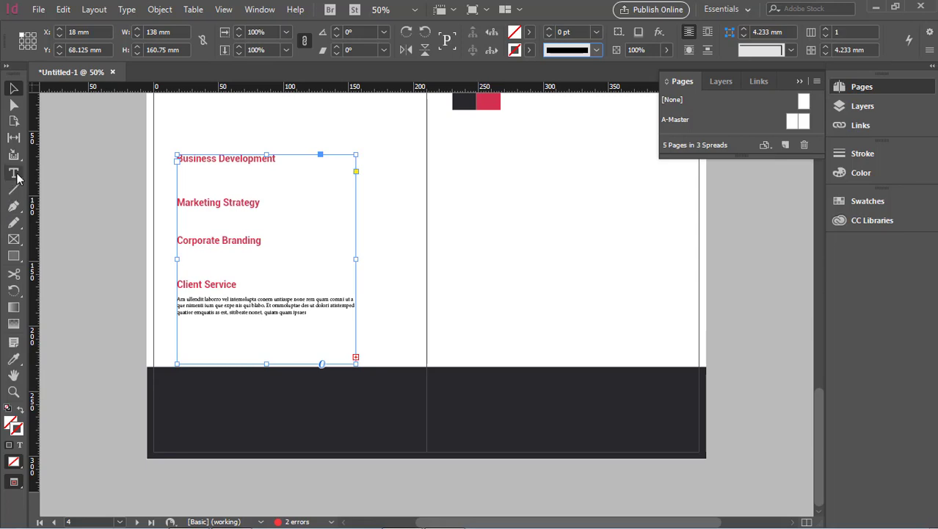
pyautogui.click(13, 173)
pyautogui.click(222, 257)
pyautogui.moveTo(333, 260); pyautogui.dragTo(184, 260)
pyautogui.click(336, 268)
pyautogui.moveTo(336, 268); pyautogui.dragTo(167, 253)
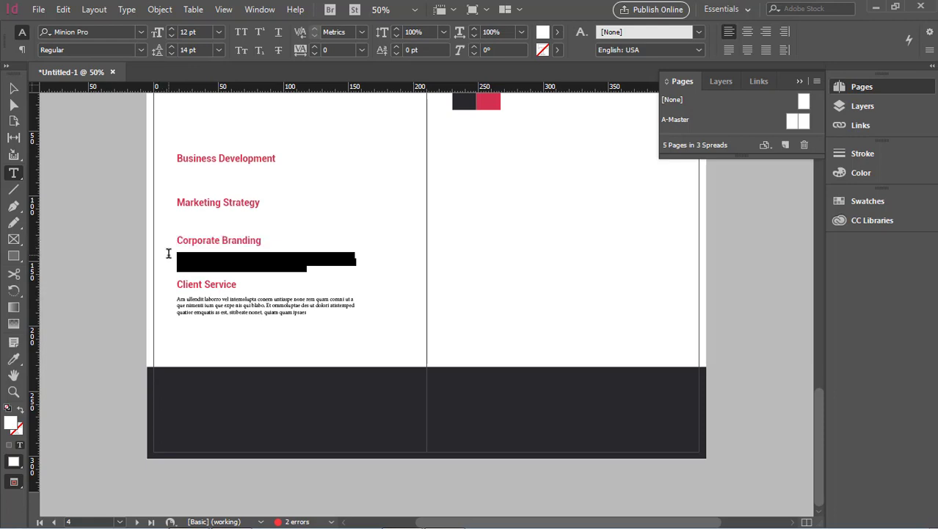
pyautogui.click(13, 359)
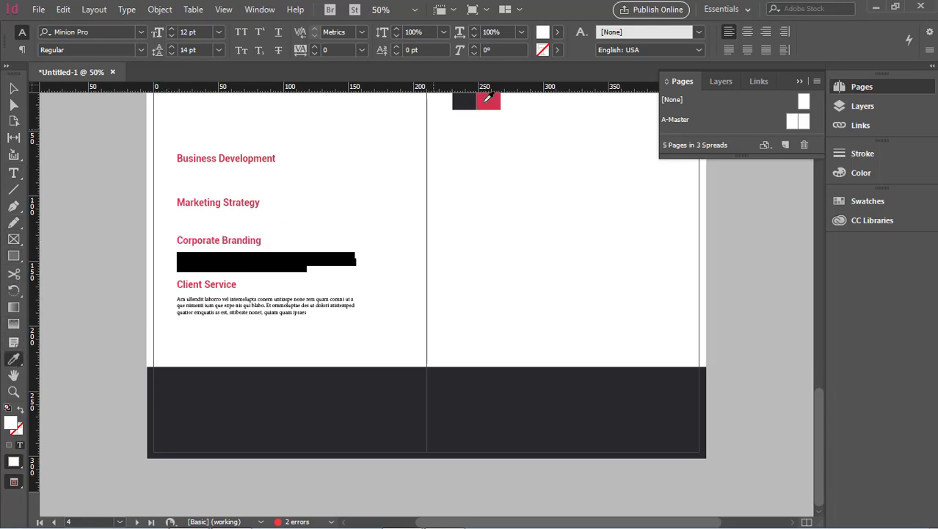
pyautogui.click(469, 98)
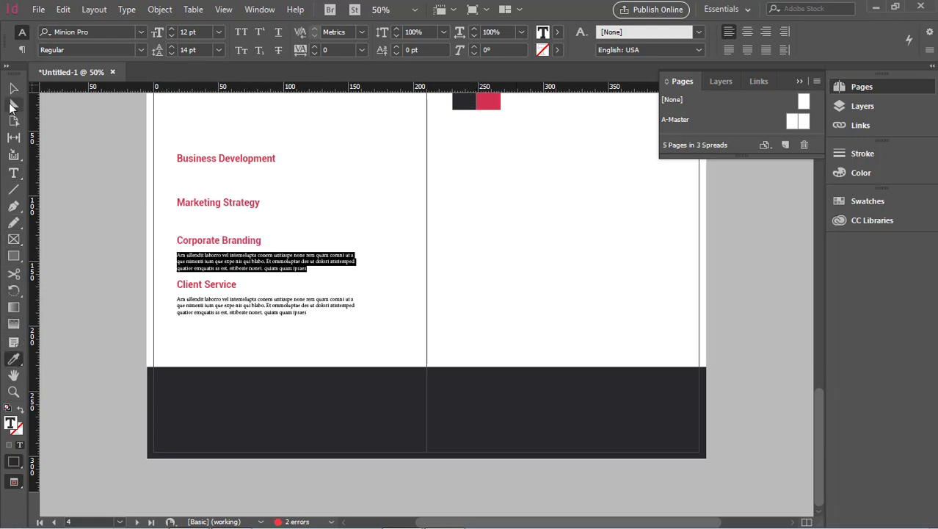
pyautogui.click(13, 88)
pyautogui.click(155, 165)
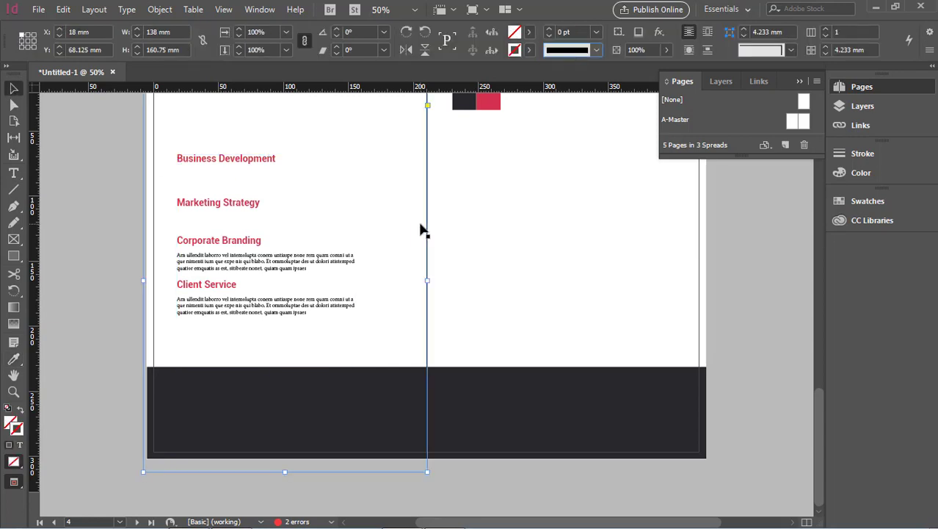
# Step: Check the blank line under the Marketing Strategy heading for any leftover hidden text
pyautogui.click(13, 173)
pyautogui.click(252, 217)
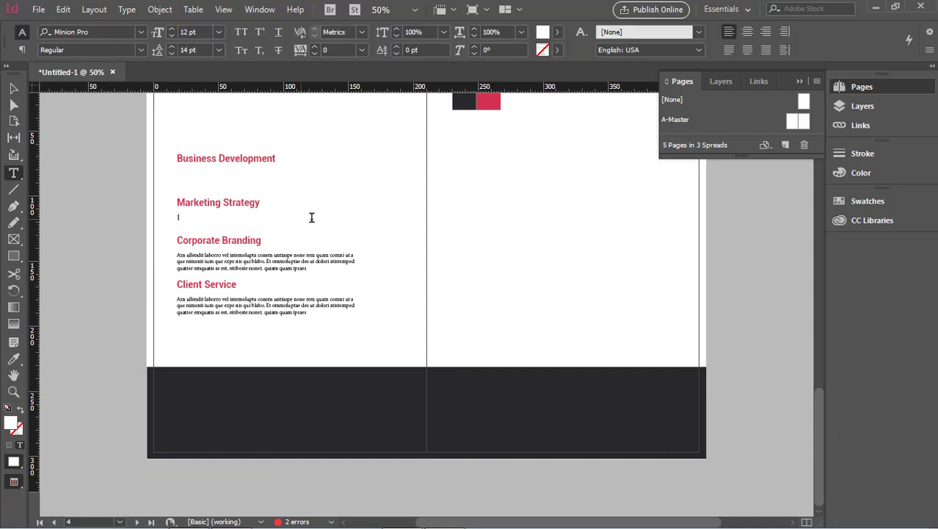
pyautogui.moveTo(266, 218); pyautogui.dragTo(174, 216)
pyautogui.click(193, 216)
pyautogui.click(292, 219)
pyautogui.click(249, 215)
pyautogui.scroll(1, 174, 216)
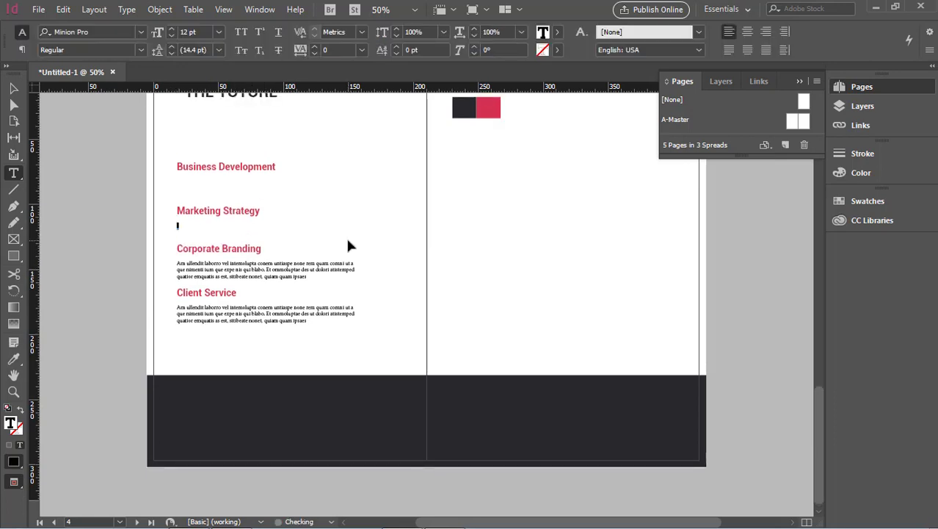
# Step: Recolour the first two body lines under the Business Development heading with the dark swatch square's colour
pyautogui.click(14, 88)
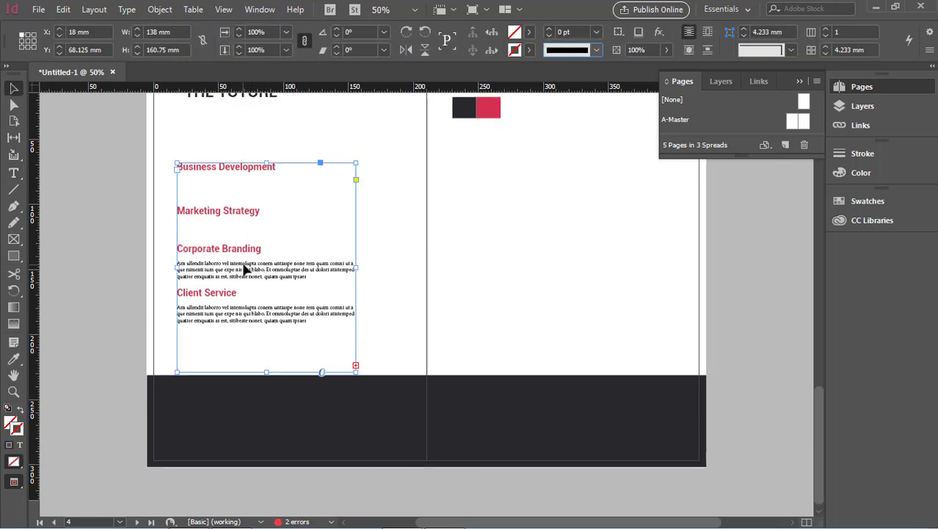
pyautogui.click(14, 173)
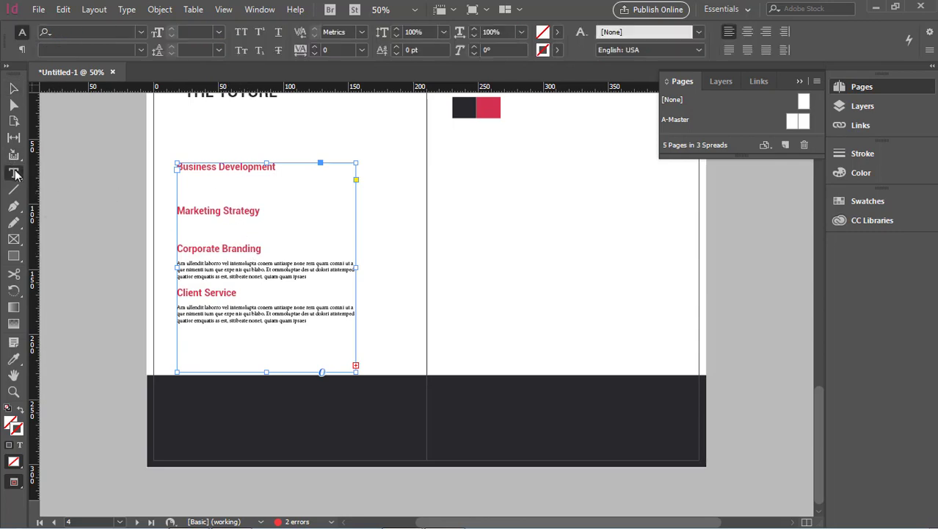
pyautogui.hotkey('ctrl', 'shift', 'a')
pyautogui.moveTo(354, 188); pyautogui.dragTo(174, 174)
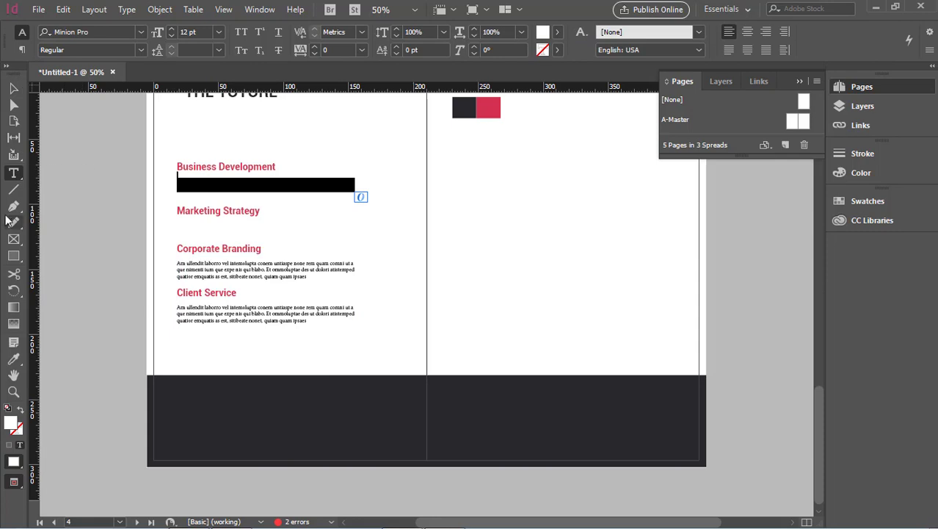
pyautogui.click(14, 359)
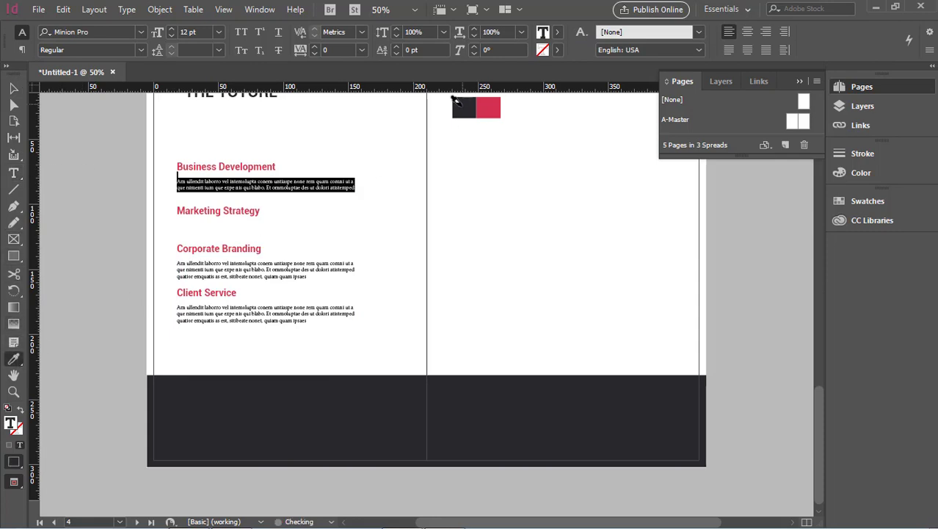
pyautogui.click(13, 89)
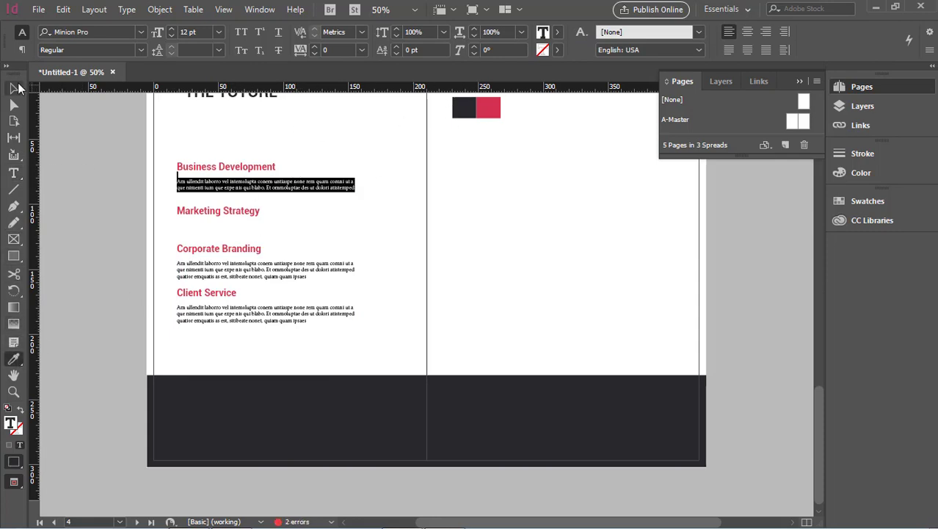
pyautogui.click(177, 160)
# Step: Apply the dark swatch square's colour to the entire three-line body paragraph under the Business Development heading
pyautogui.click(13, 173)
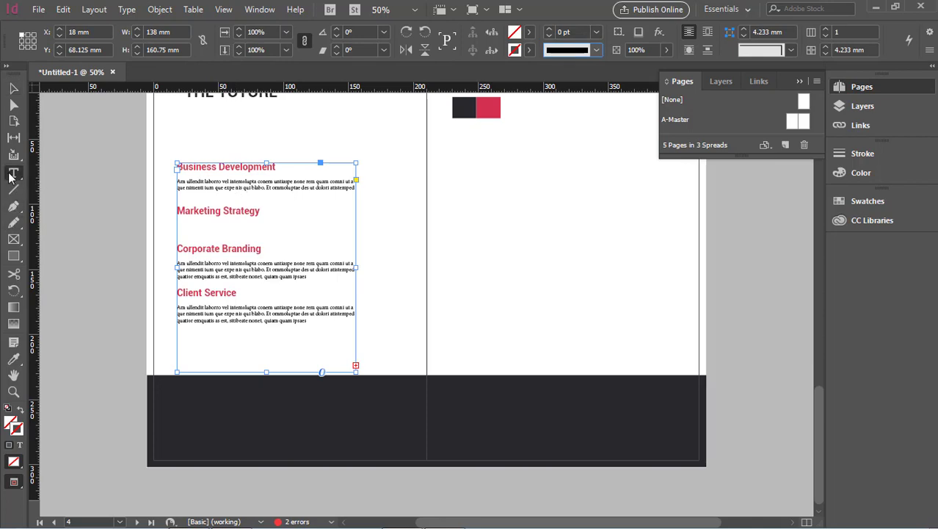
pyautogui.click(276, 184)
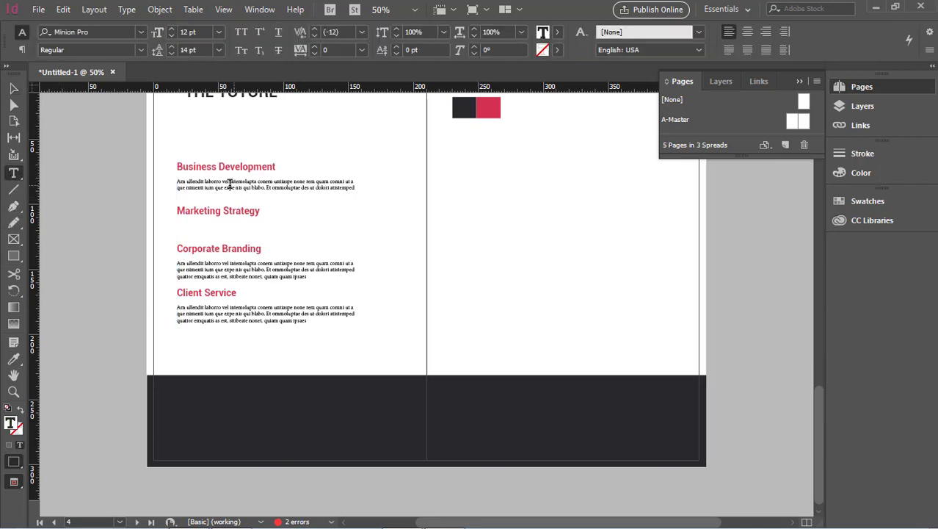
pyautogui.moveTo(176, 180); pyautogui.dragTo(144, 231)
pyautogui.click(337, 192)
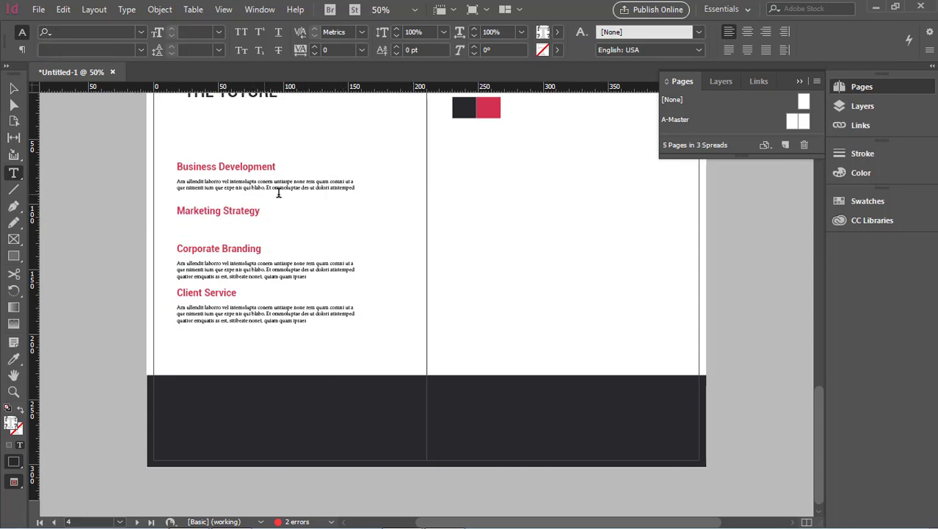
pyautogui.moveTo(337, 192); pyautogui.dragTo(176, 180)
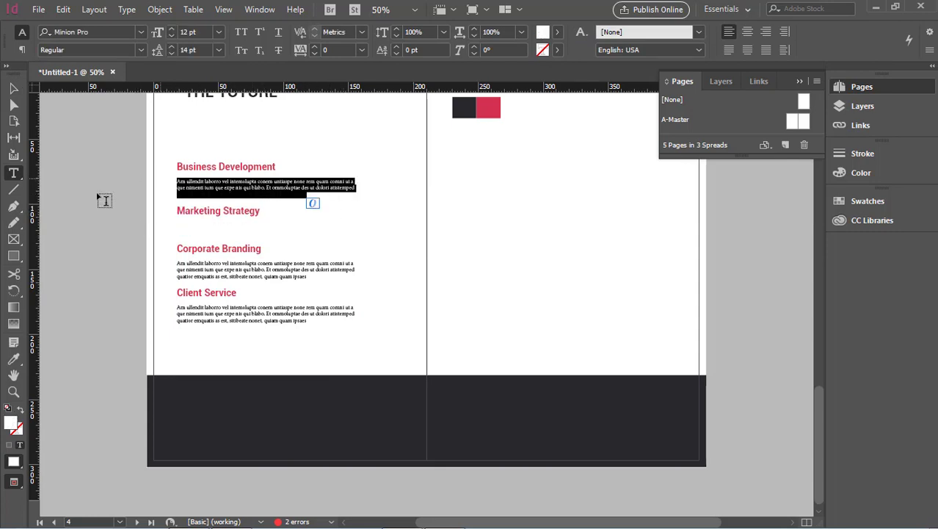
pyautogui.click(14, 359)
pyautogui.click(467, 103)
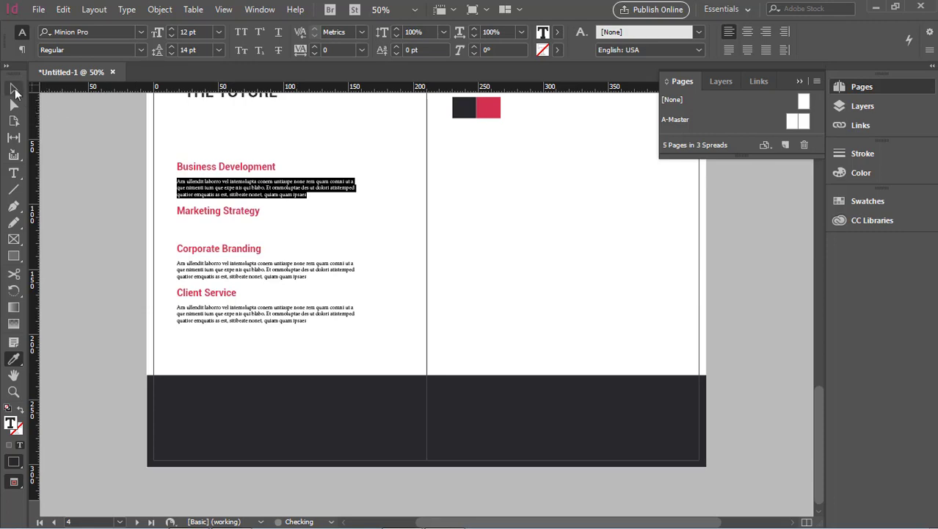
pyautogui.click(14, 88)
pyautogui.click(71, 146)
# Step: Reposition the services text frame higher on the left page, leaving a gap below the THE TUTURE title
pyautogui.click(260, 231)
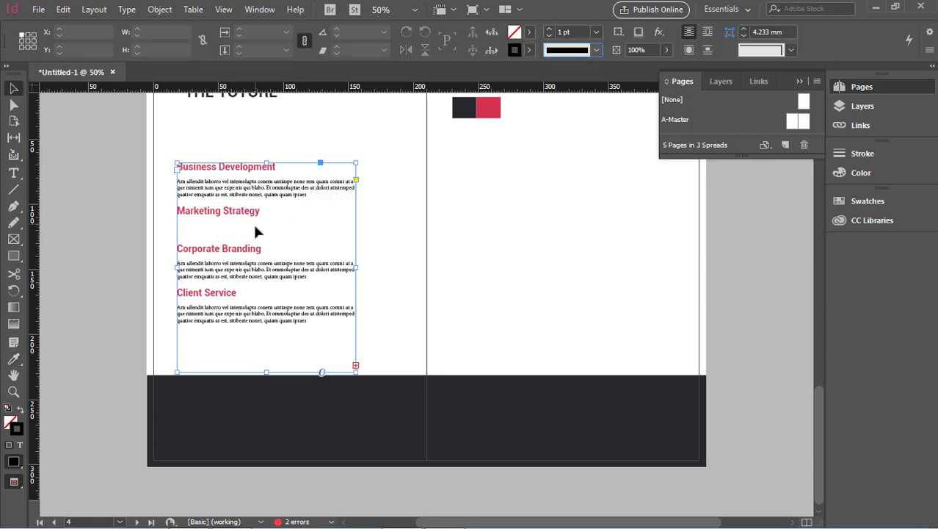
pyautogui.moveTo(245, 252); pyautogui.dragTo(238, 200)
pyautogui.scroll(3, 244, 212)
pyautogui.scroll(-2, 242, 230)
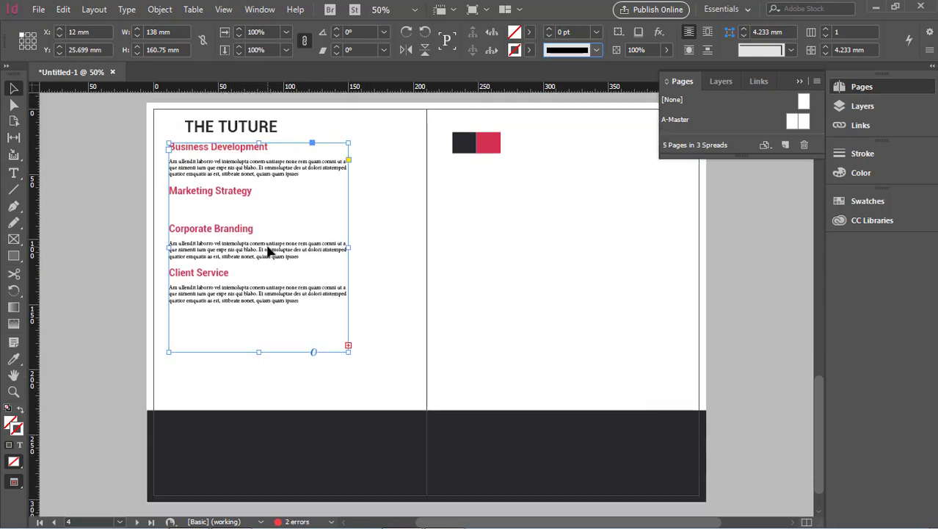
pyautogui.moveTo(241, 232); pyautogui.dragTo(238, 271)
pyautogui.click(775, 285)
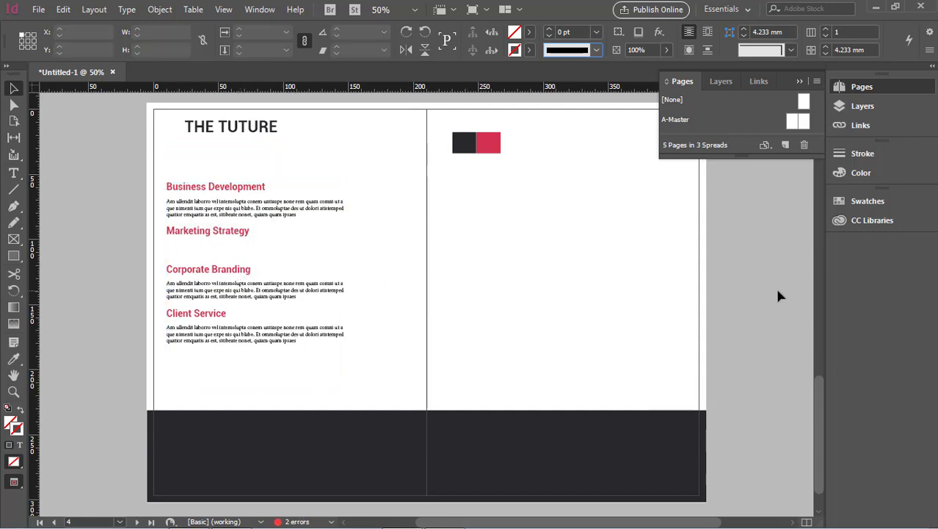
# Step: Copy the Business Development body paragraph and paste it on a new line beneath the Marketing Strategy heading
pyautogui.click(289, 281)
pyautogui.click(13, 173)
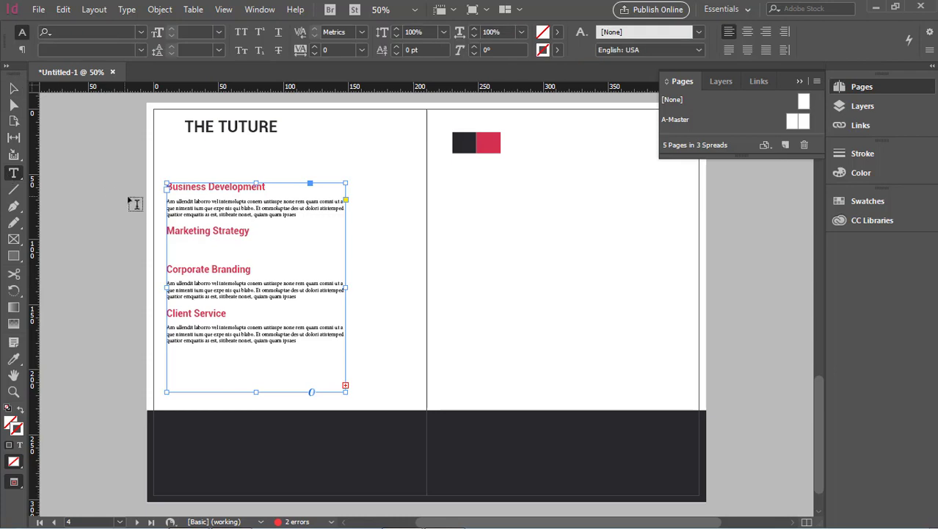
pyautogui.moveTo(167, 201); pyautogui.dragTo(291, 220)
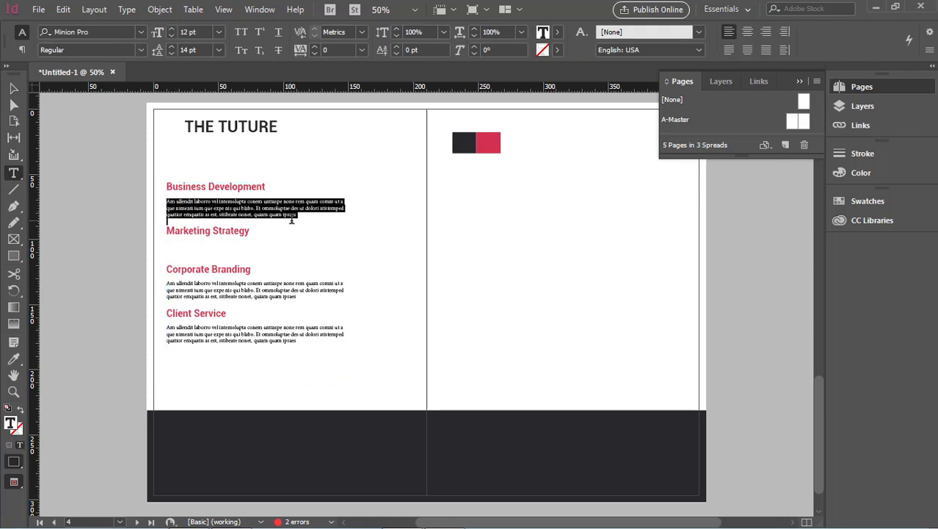
pyautogui.click(249, 231)
pyautogui.press('Return')
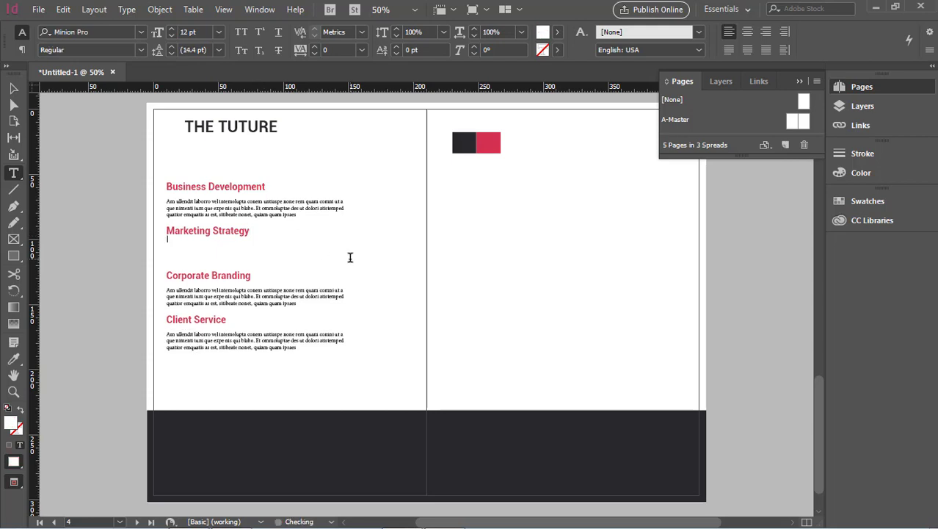
pyautogui.write('Am ullendit laborro vel intemolupta conem untiaspe none rem quam comni ut a que nimenti ium que expe nis qui blabo. Et ommoluptae des ut dolori atistemped quatior emquatis as est, sitibeate nonet, quiam quam ipsaes')
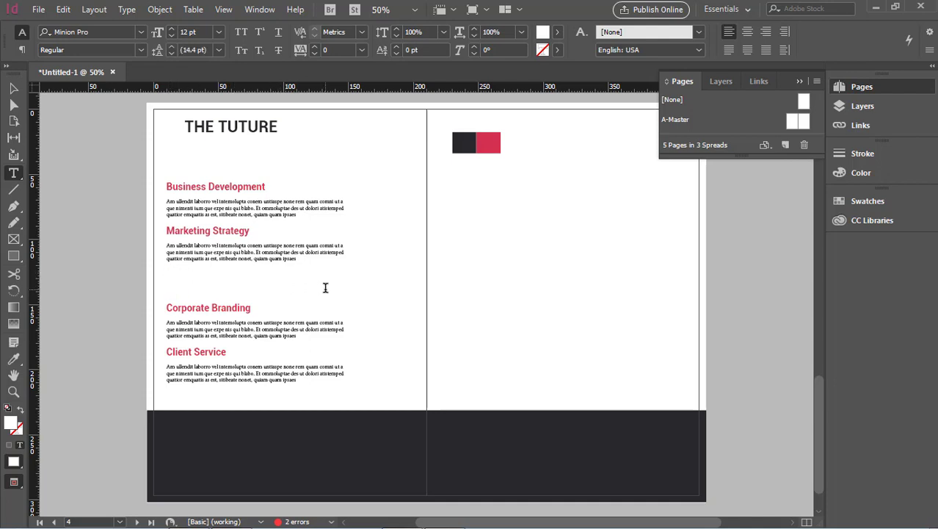
# Step: Remove the surplus blank lines between the Marketing Strategy paragraph and the Corporate Branding heading
pyautogui.click(225, 280)
pyautogui.press('BackSpace')
pyautogui.press('BackSpace')
pyautogui.press('BackSpace')
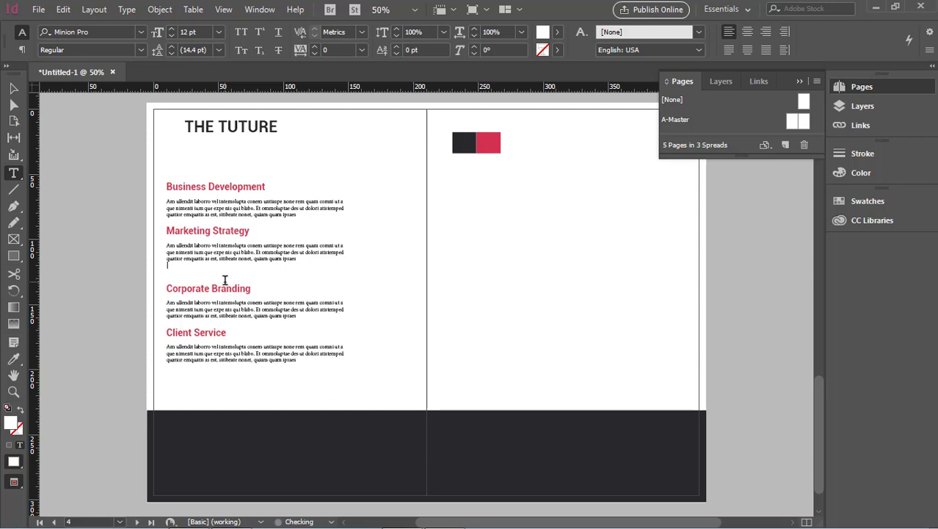
pyautogui.click(206, 280)
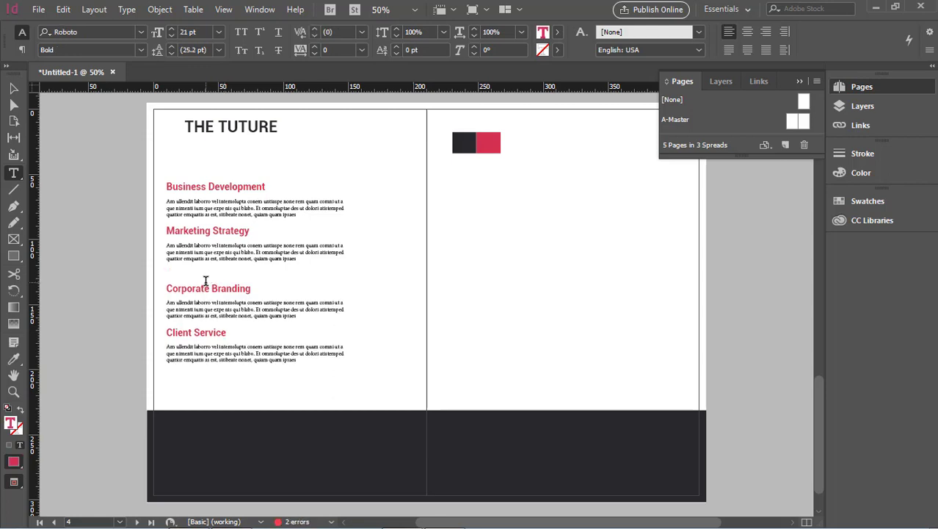
pyautogui.click(167, 288)
pyautogui.press('BackSpace')
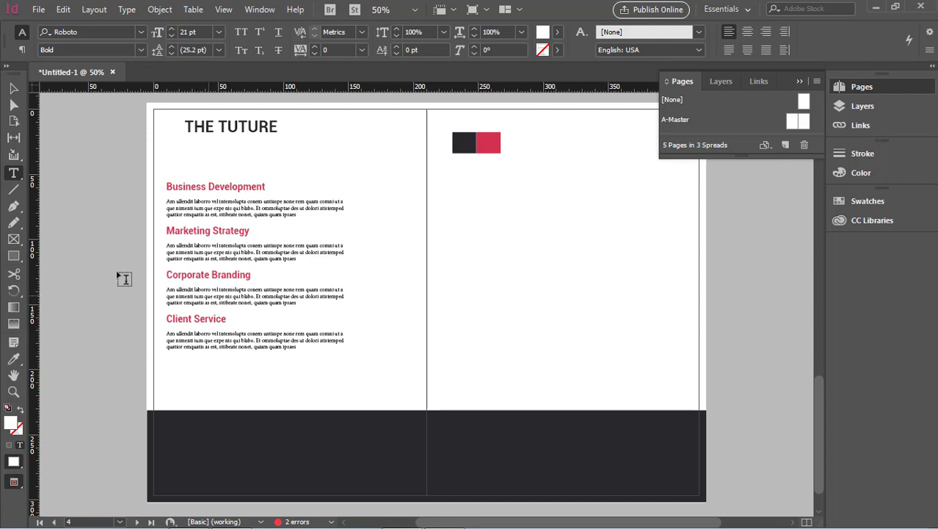
# Step: Nudge the services text frame slightly down and widen it to 171.5 mm on the left page
pyautogui.click(13, 88)
pyautogui.click(88, 176)
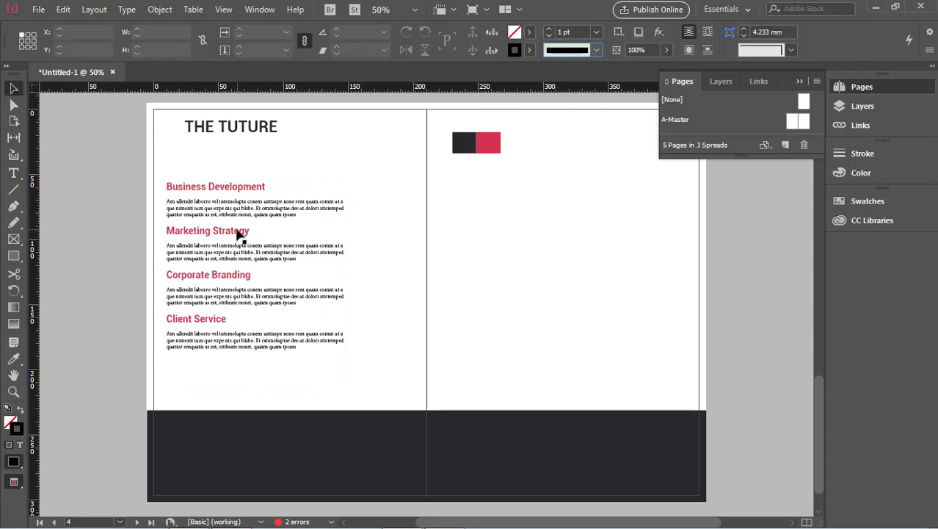
pyautogui.moveTo(238, 235); pyautogui.dragTo(237, 244)
pyautogui.moveTo(348, 294); pyautogui.dragTo(391, 299)
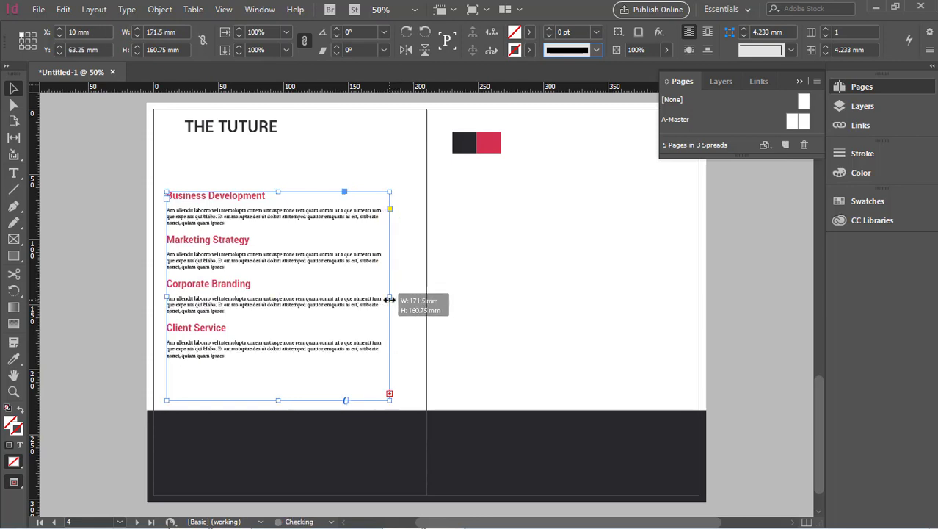
pyautogui.click(392, 396)
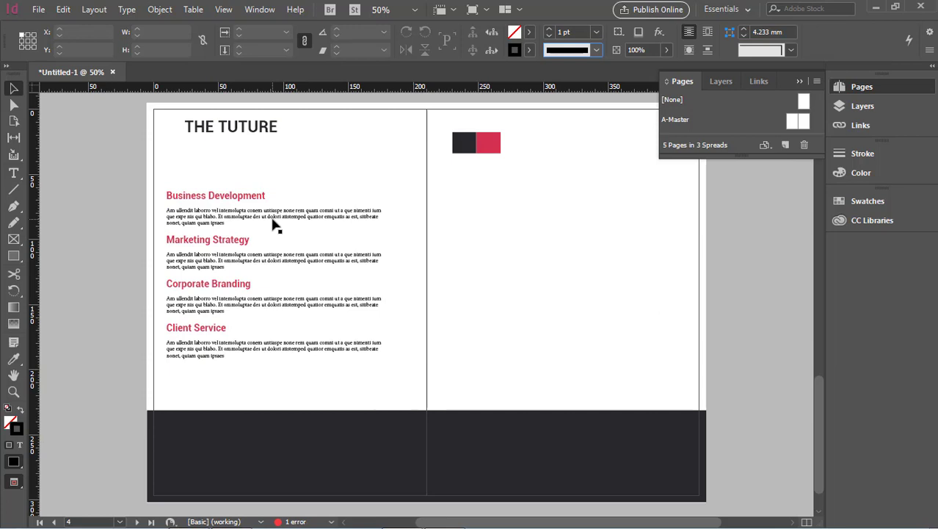
# Step: Move the THE TUTURE title frame from the top of the left page into the dark bottom band on the right page
pyautogui.scroll(1, 348, 234)
pyautogui.moveTo(260, 172); pyautogui.dragTo(559, 474)
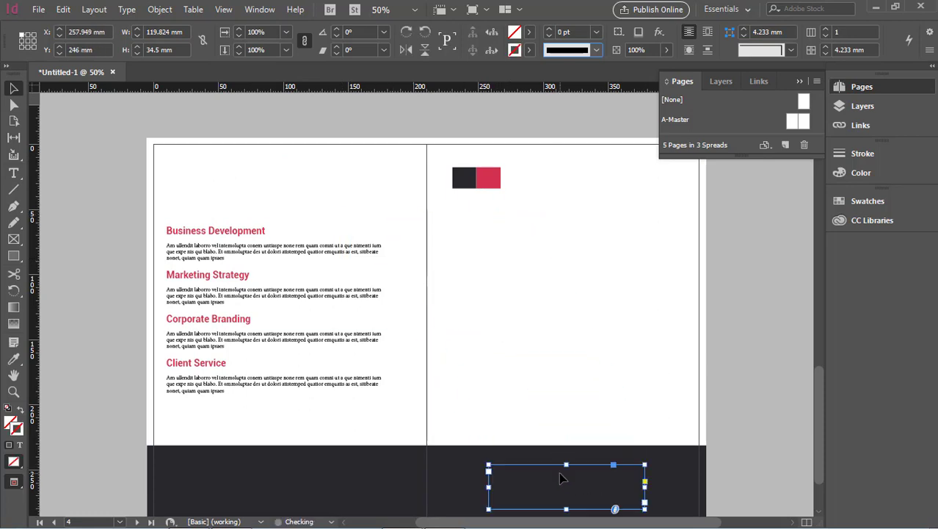
pyautogui.click(758, 352)
pyautogui.scroll(-1, 534, 350)
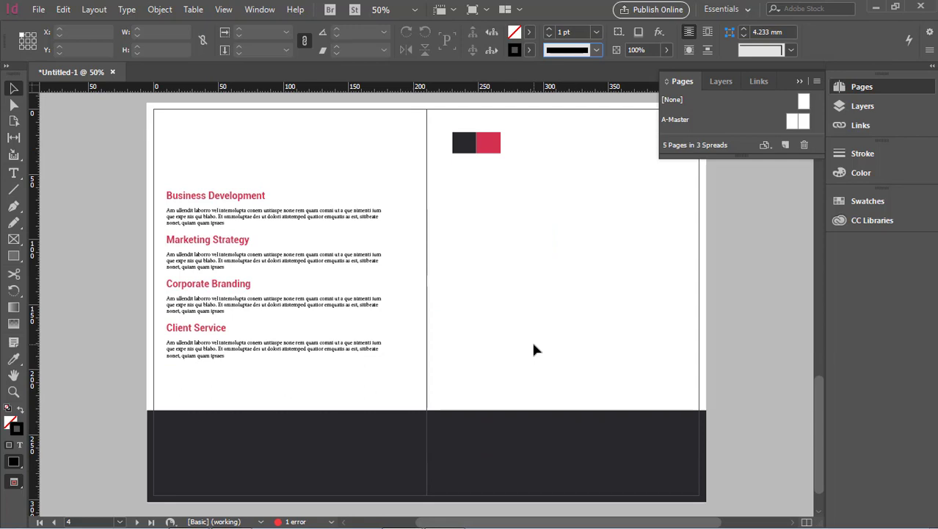
pyautogui.scroll(2, 556, 235)
pyautogui.scroll(-2, 556, 236)
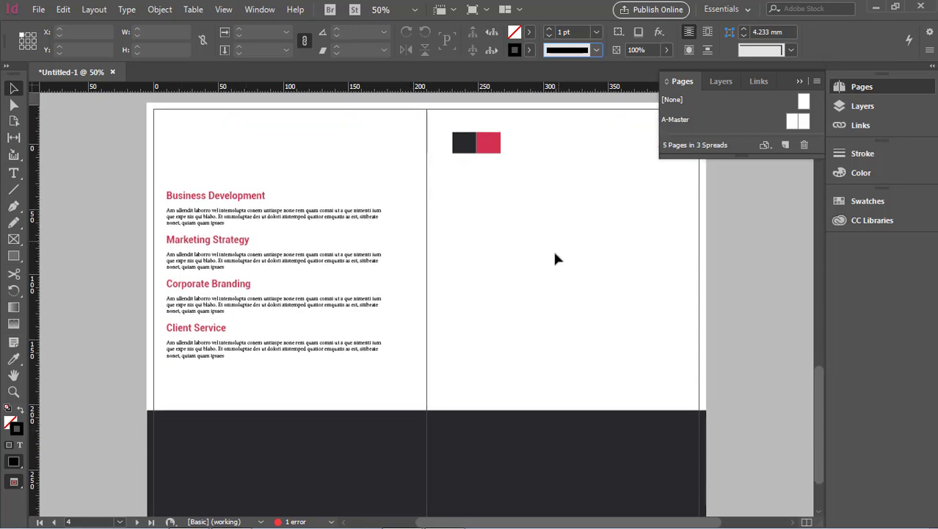
pyautogui.scroll(-1, 555, 253)
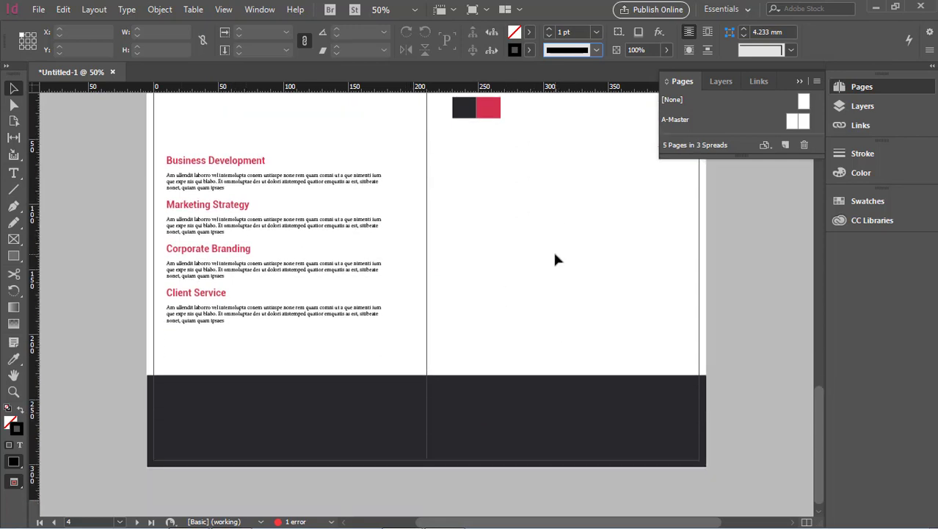
# Step: Move the 200 mm wide text frame over the dark bottom band from the left page to the right page
pyautogui.click(376, 417)
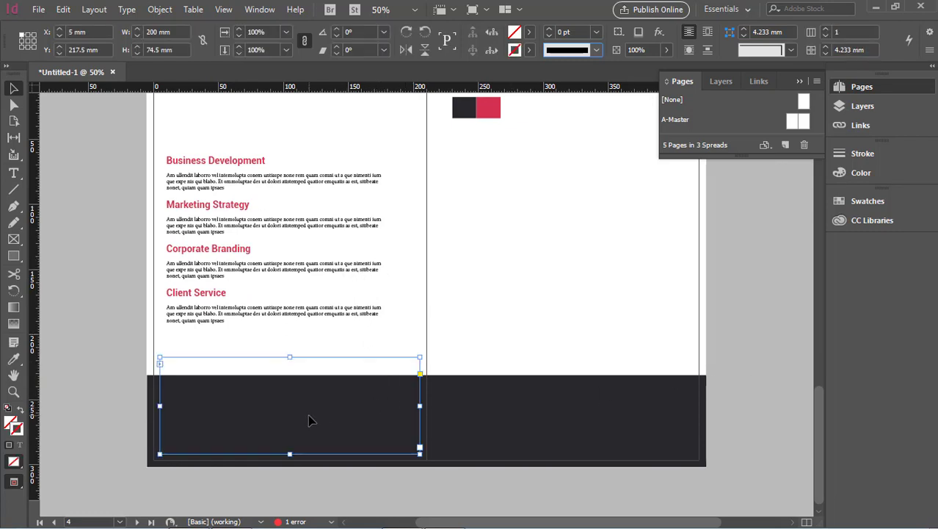
pyautogui.moveTo(309, 421); pyautogui.dragTo(580, 423)
pyautogui.hotkey('ctrl', 'shift', 'a')
pyautogui.scroll(3, 580, 425)
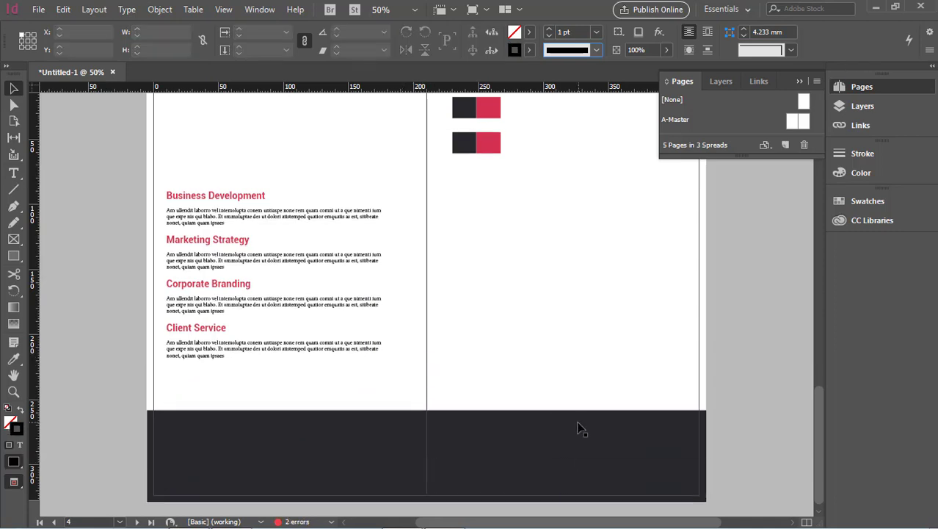
pyautogui.scroll(-1, 460, 289)
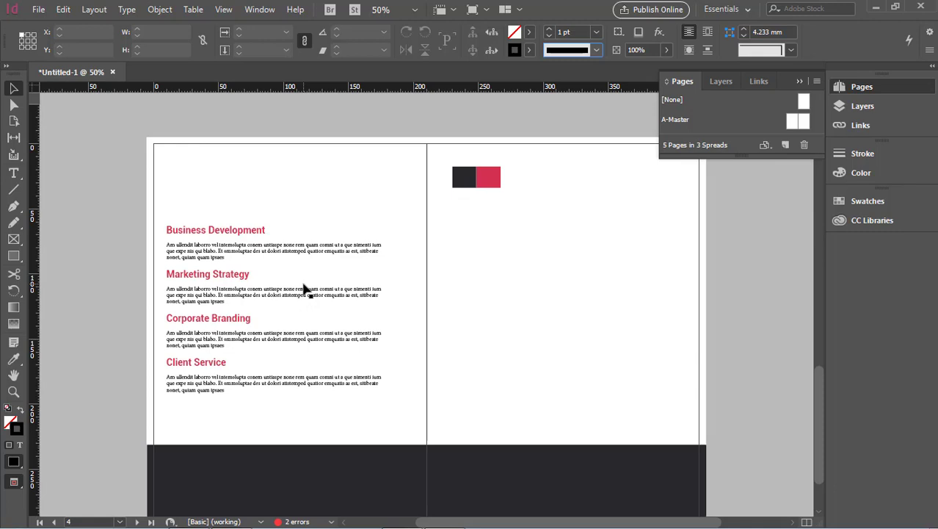
# Step: Draw a rectangle about 430 by 47.75 mm across the top of the spread and fill it with the bottom band's dark colour
pyautogui.click(13, 255)
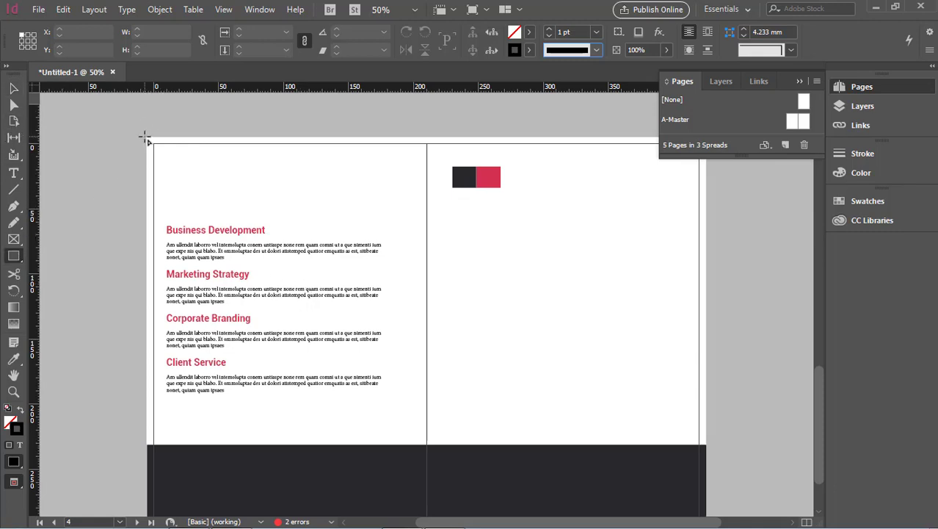
pyautogui.moveTo(146, 138); pyautogui.dragTo(706, 201)
pyautogui.click(13, 359)
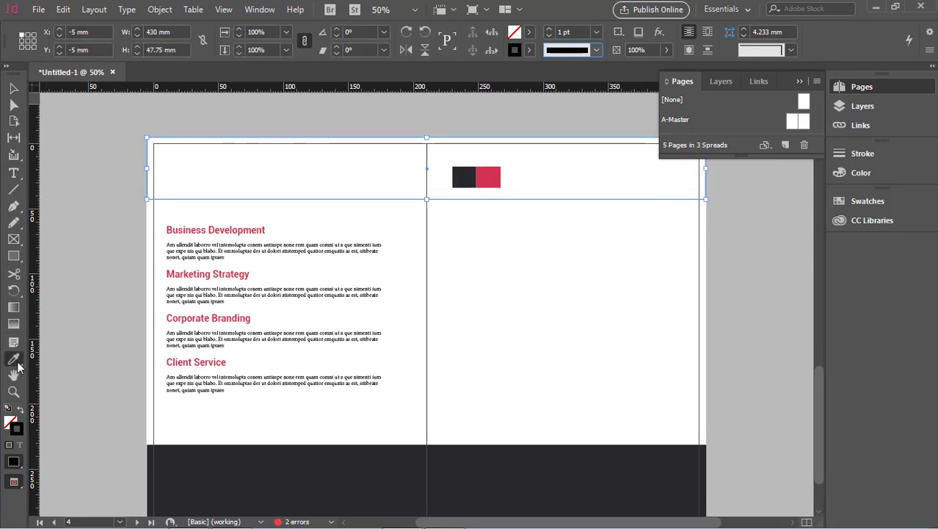
pyautogui.click(255, 466)
pyautogui.click(14, 88)
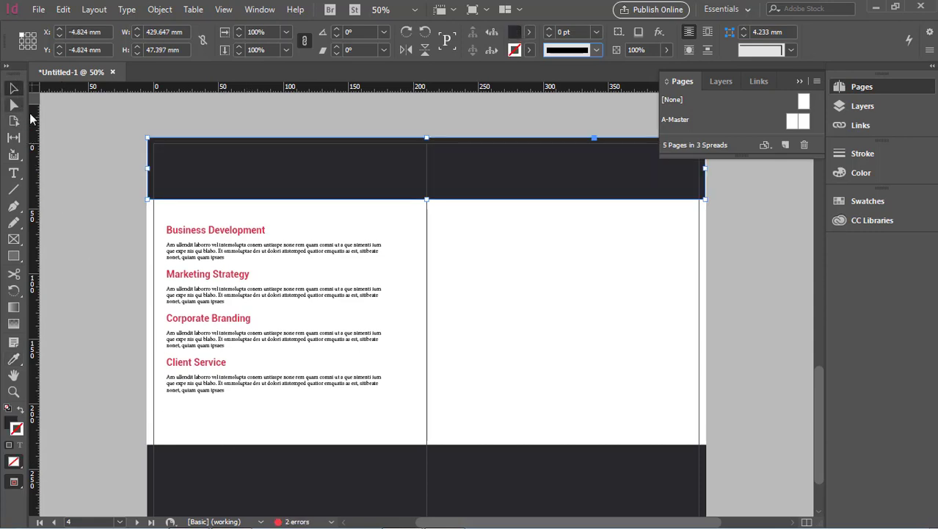
# Step: Extend the top dark band's outer edge on the left page fully to the bleed
pyautogui.click(361, 207)
pyautogui.click(144, 170)
pyautogui.moveTo(145, 168); pyautogui.dragTo(141, 168)
pyautogui.click(766, 283)
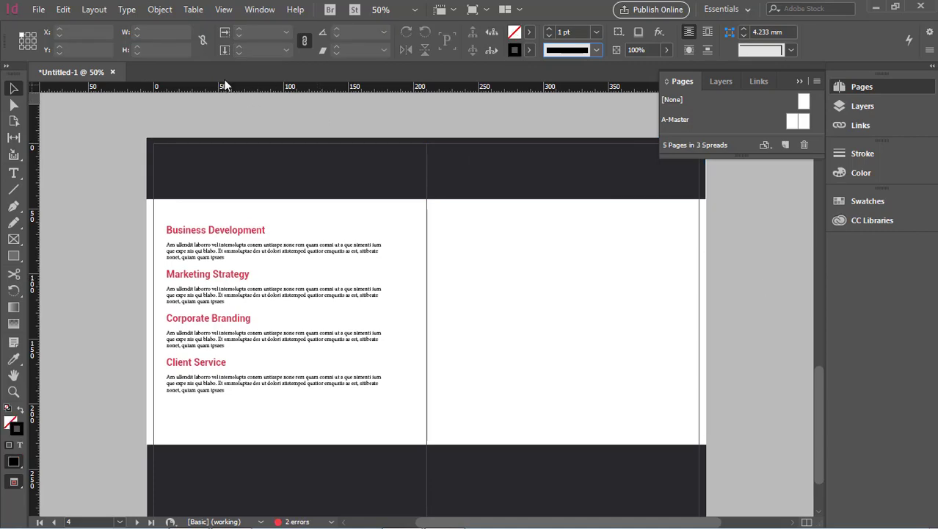
# Step: Shift the translucent overlay on the cover photo aside and copy the skyscraper image beneath it
pyautogui.hotkey('alt', 'pageup')
pyautogui.hotkey('alt', 'pageup')
pyautogui.click(521, 237)
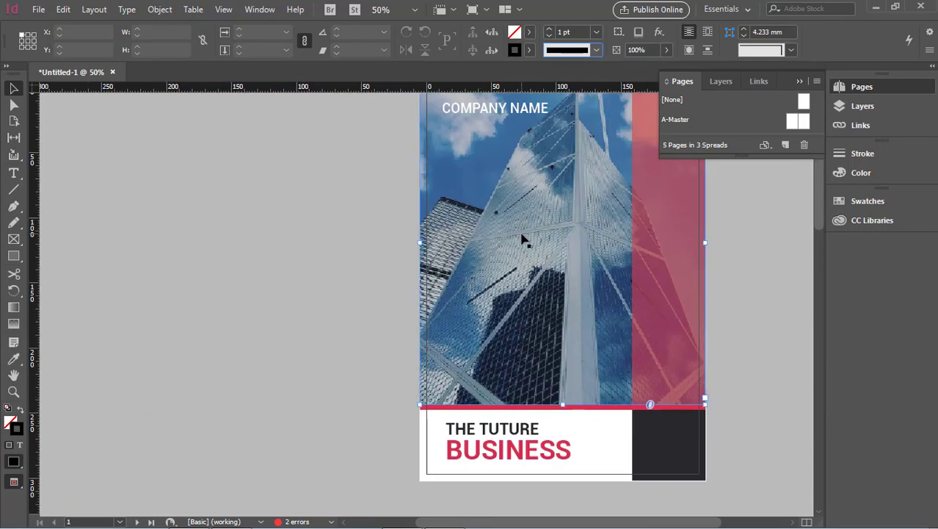
pyautogui.moveTo(521, 237); pyautogui.dragTo(620, 240)
pyautogui.click(483, 235)
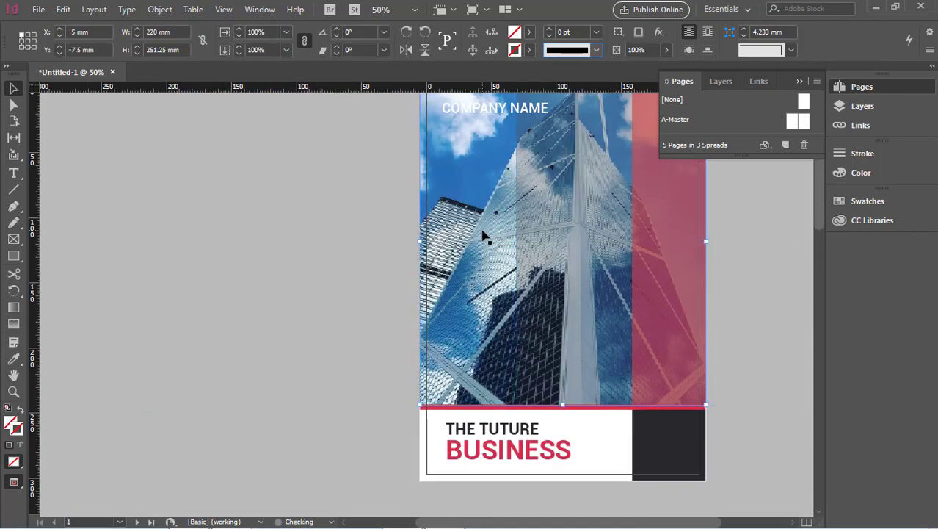
pyautogui.keyDown('ctrl'); pyautogui.click(483, 235); pyautogui.keyUp('ctrl')
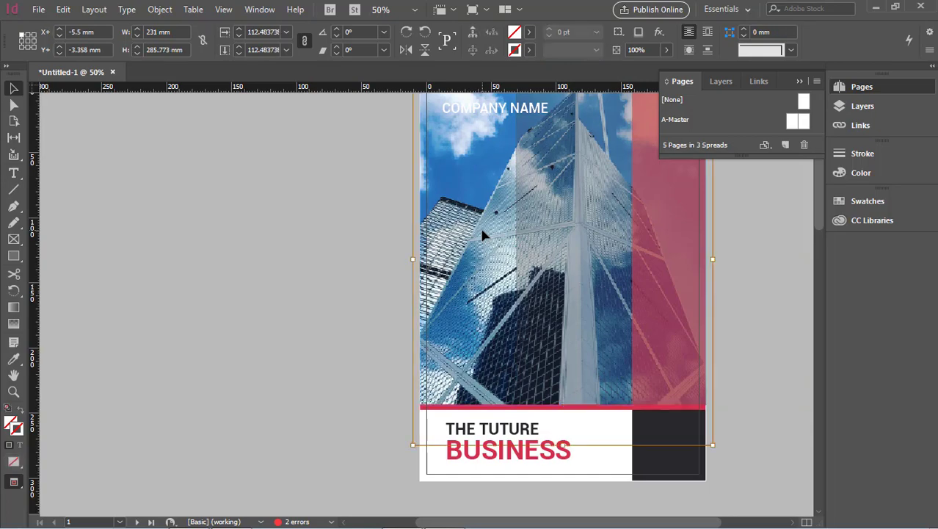
# Step: Paste the skyscraper image onto the services spread and align it to the left page's upper outer bleed corner at X -5, Y -5 mm
pyautogui.scroll(-15, 479, 235)
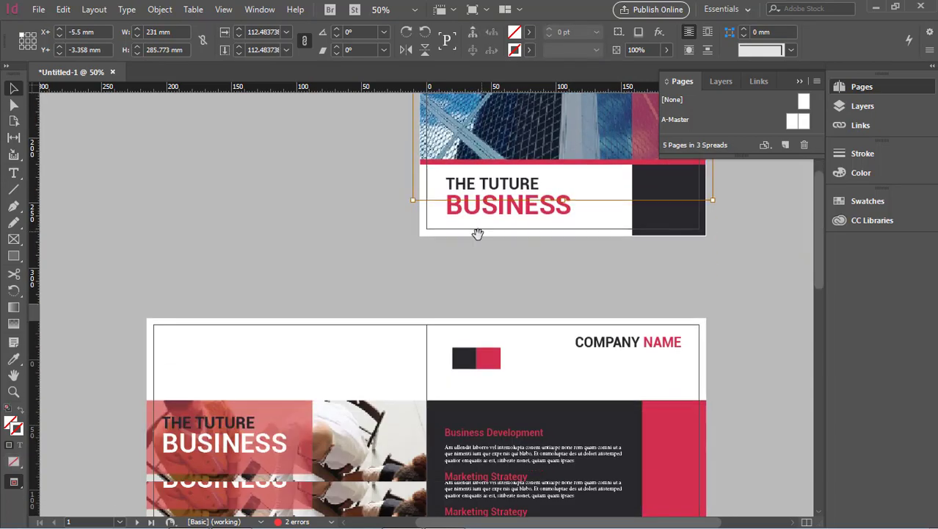
pyautogui.hotkey('ctrl', 'v')
pyautogui.scroll(3, 424, 288)
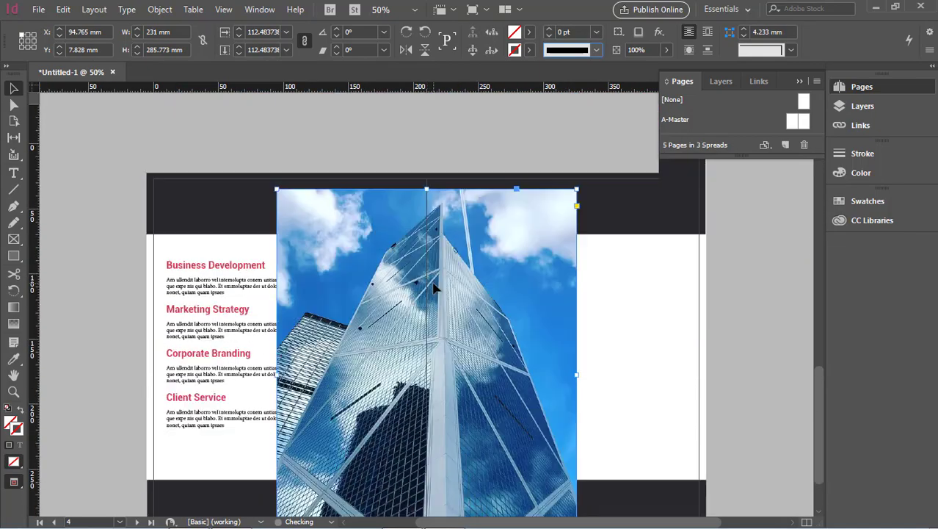
pyautogui.click(717, 300)
pyautogui.moveTo(524, 350); pyautogui.dragTo(391, 331)
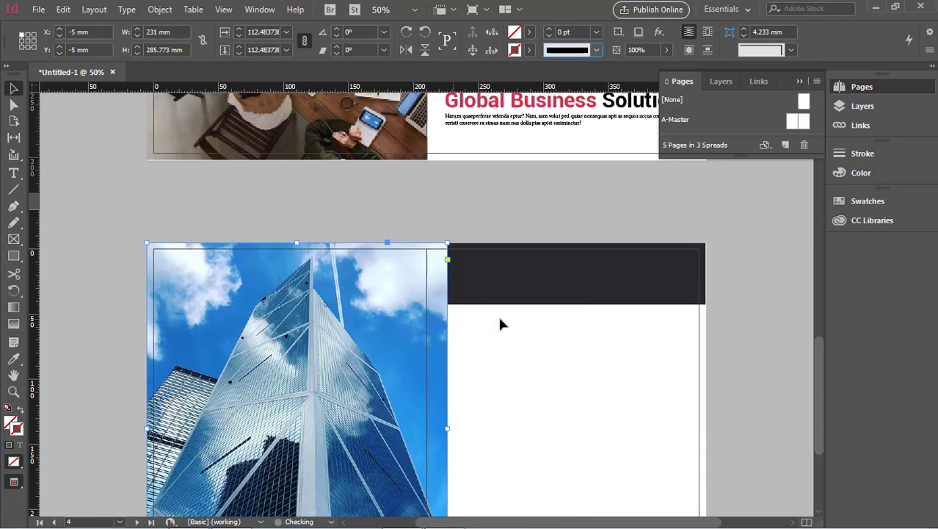
pyautogui.click(749, 308)
pyautogui.scroll(-3, 419, 319)
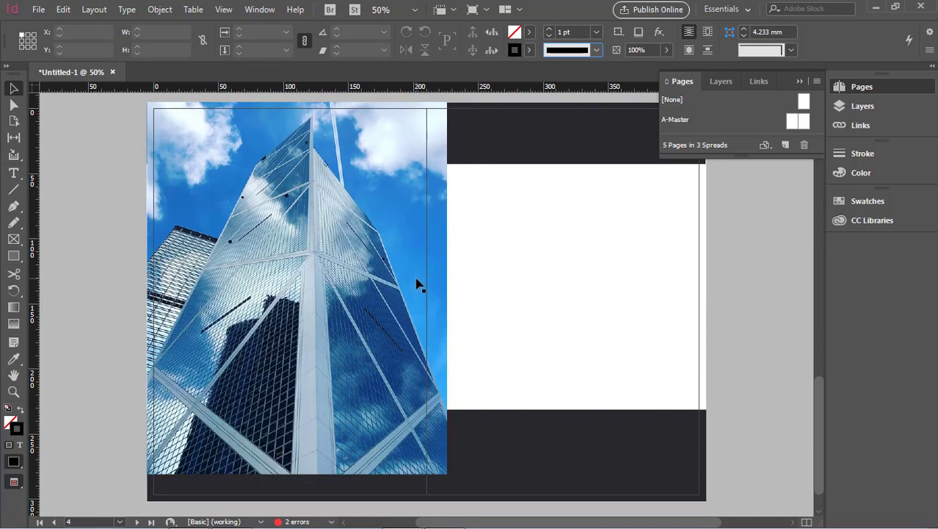
pyautogui.click(416, 280)
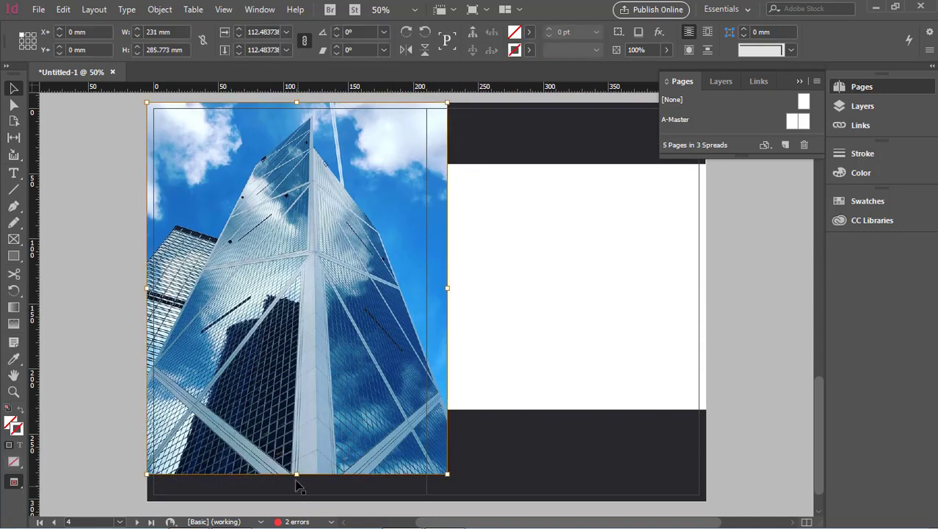
pyautogui.moveTo(297, 474); pyautogui.dragTo(299, 333)
pyautogui.hotkey('ctrl', 'z')
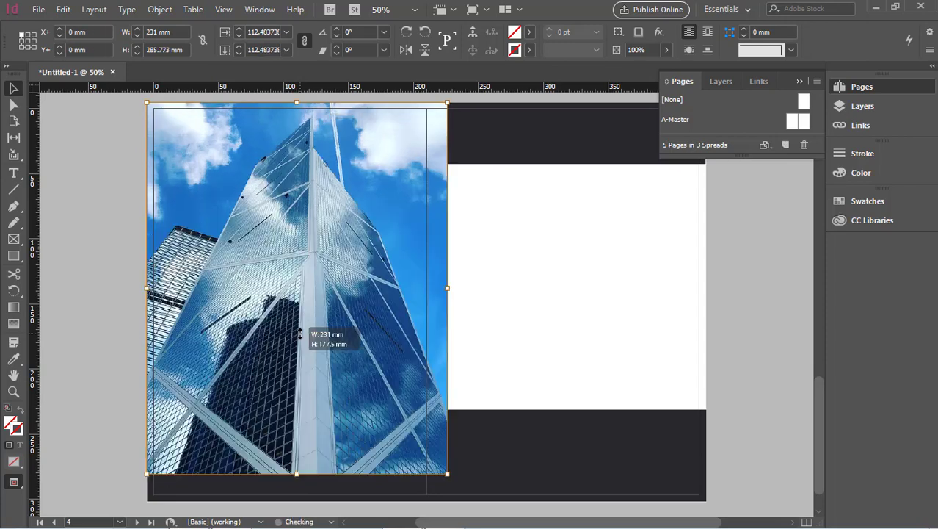
pyautogui.click(531, 315)
# Step: Raise the skyscraper image to X -10.5, Y -103.5 mm so its lower part covers the top of the left page
pyautogui.moveTo(360, 279); pyautogui.dragTo(365, 217)
pyautogui.scroll(3, 365, 217)
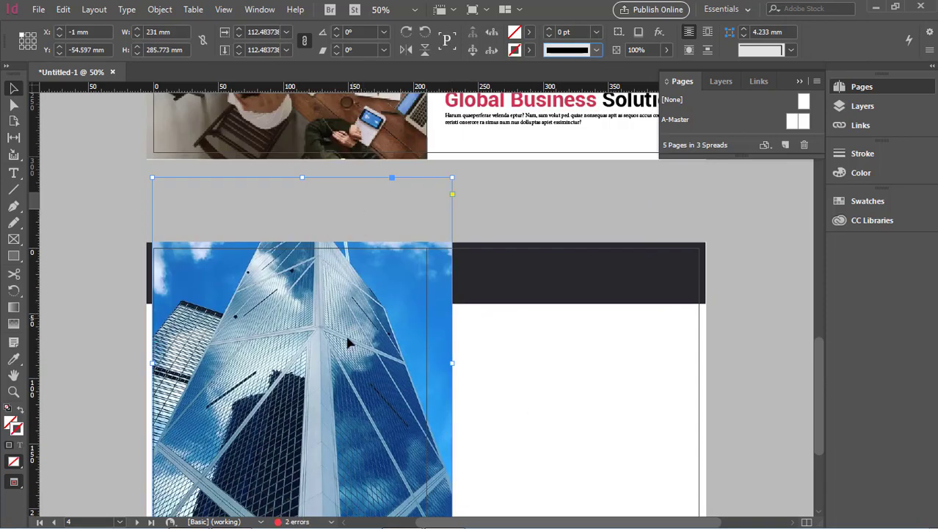
pyautogui.moveTo(348, 339); pyautogui.dragTo(327, 356)
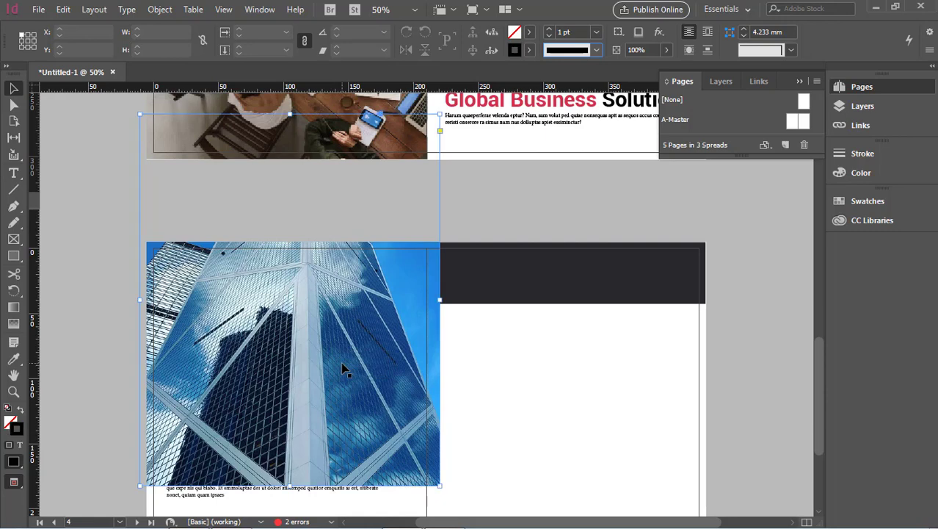
# Step: Crop the skyscraper image frame to the left page's share of the top band, 215.75 mm wide and 47.574 mm high
pyautogui.moveTo(291, 483); pyautogui.dragTo(312, 303)
pyautogui.scroll(3, 338, 235)
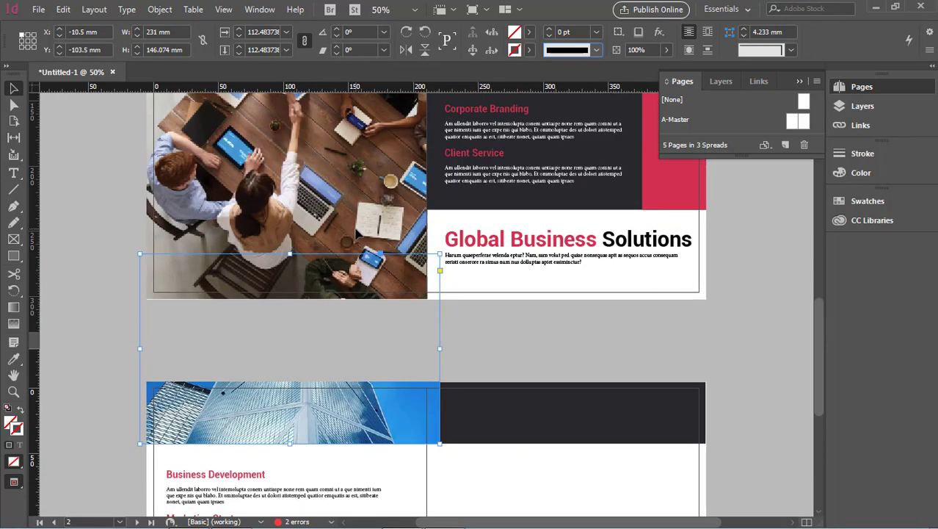
pyautogui.moveTo(290, 255); pyautogui.dragTo(292, 383)
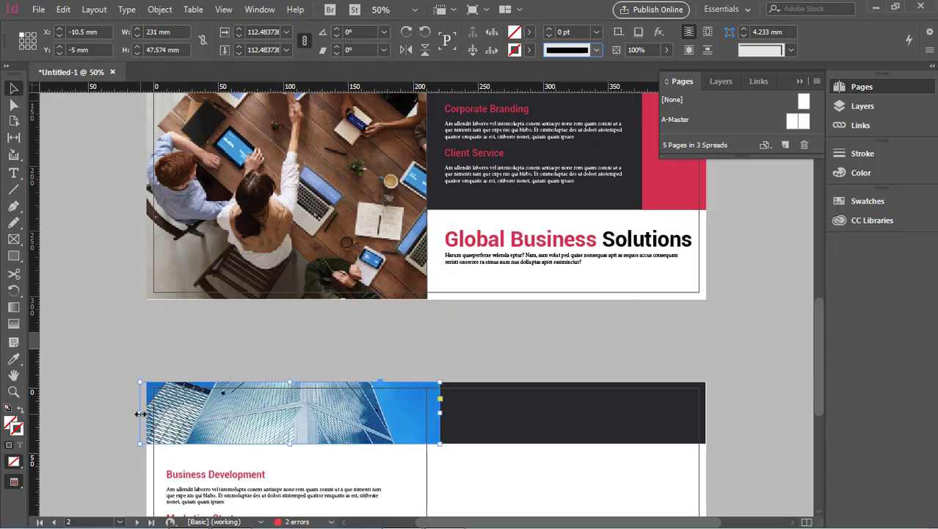
pyautogui.moveTo(139, 412); pyautogui.dragTo(146, 411)
pyautogui.scroll(-2, 494, 470)
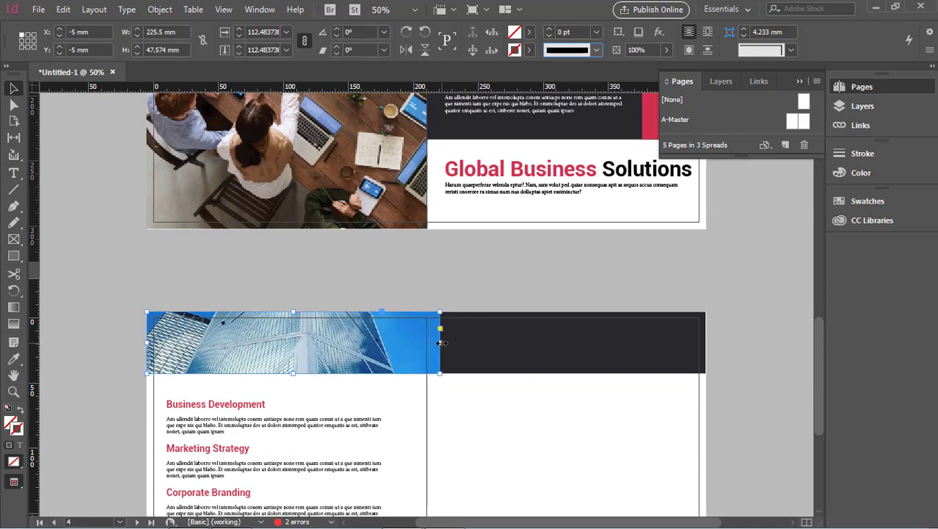
pyautogui.moveTo(440, 342); pyautogui.dragTo(428, 342)
pyautogui.click(453, 398)
# Step: Duplicate the cropped skyscraper strip onto the right page's part of the top band at X 209.25 mm
pyautogui.click(351, 346)
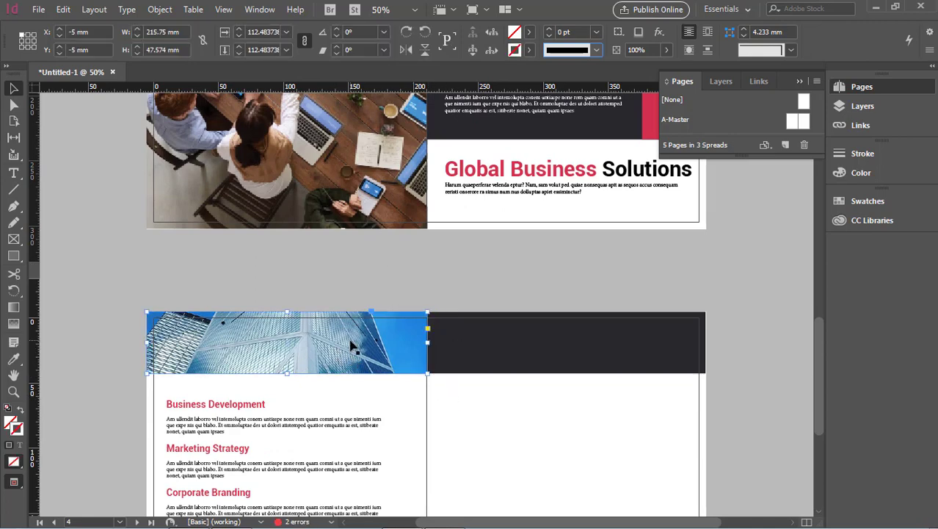
pyautogui.moveTo(342, 347); pyautogui.dragTo(625, 345)
pyautogui.scroll(-2, 705, 343)
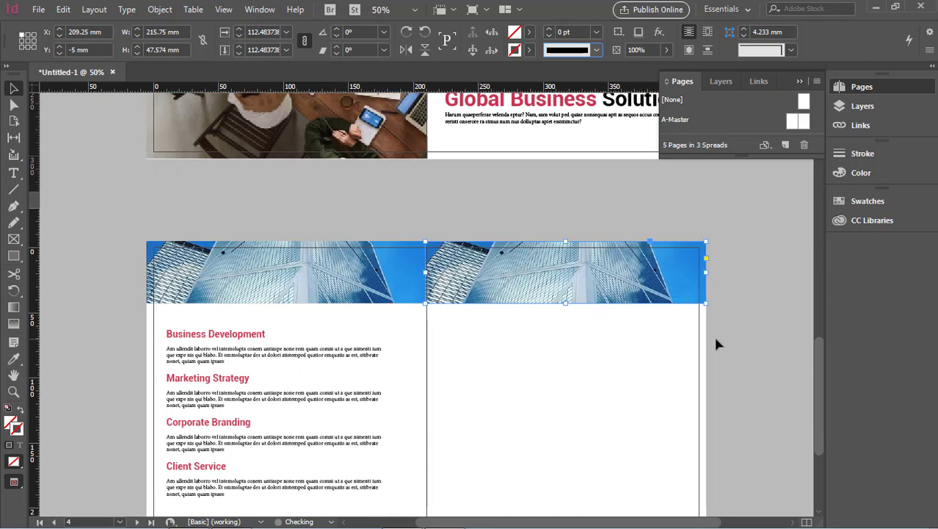
pyautogui.click(716, 339)
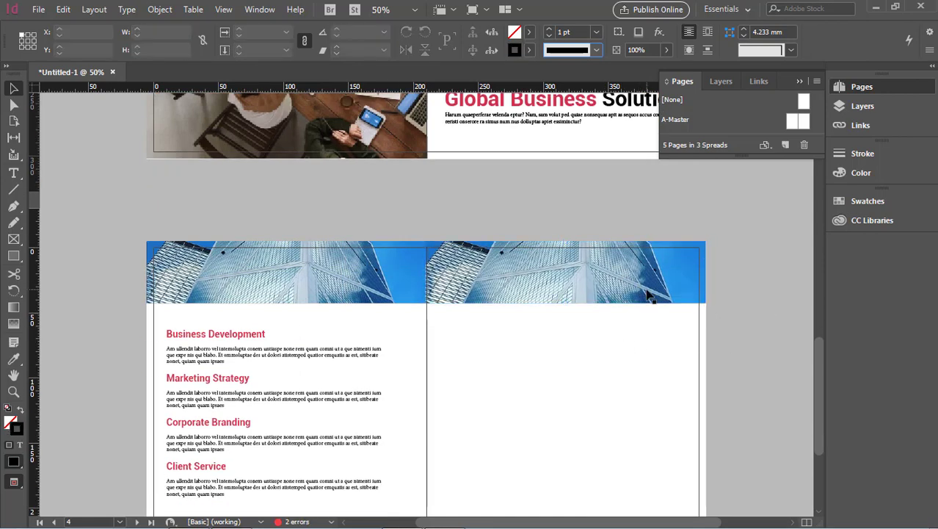
# Step: Flip the image content inside the right page's skyscraper strip horizontally
pyautogui.click(648, 294)
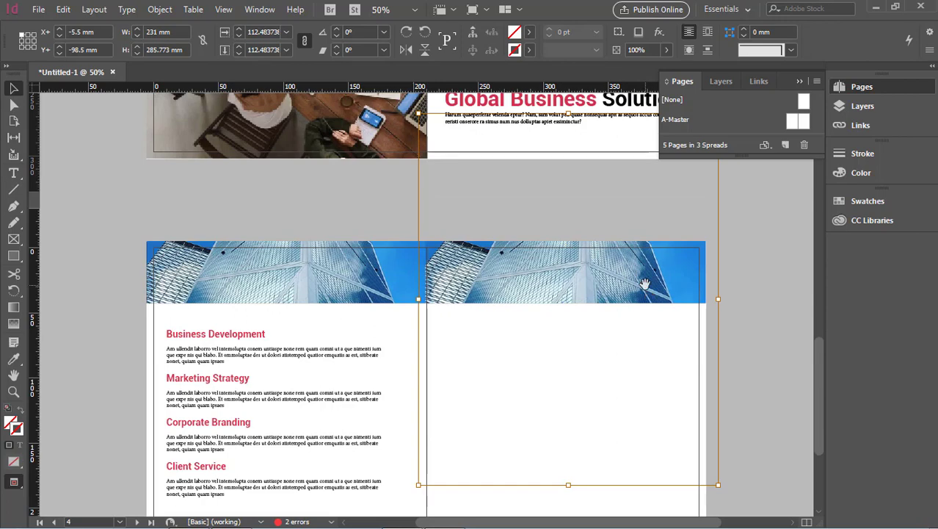
pyautogui.rightClick(635, 277)
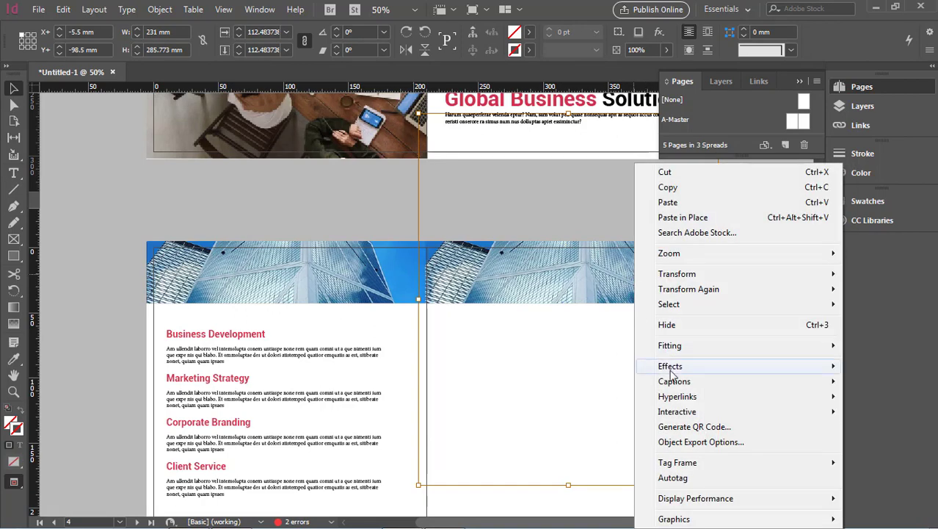
pyautogui.moveTo(672, 274)
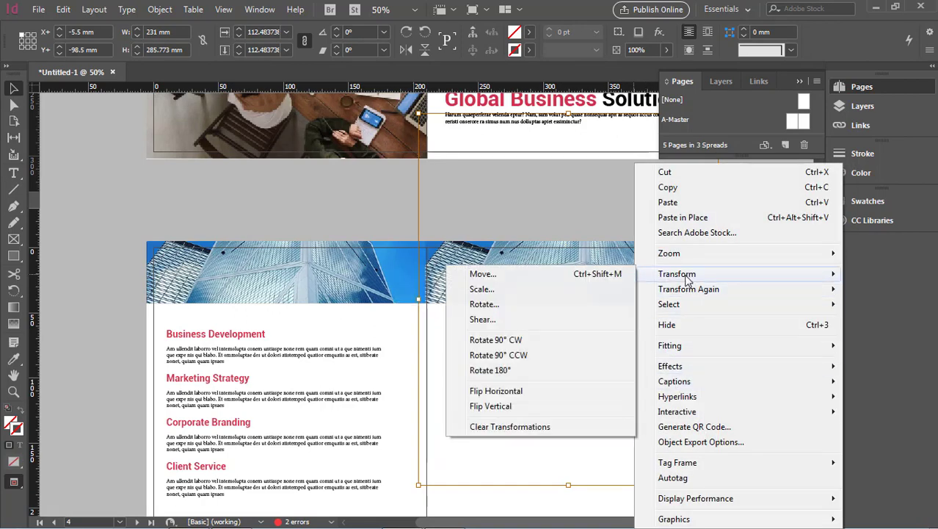
pyautogui.click(535, 392)
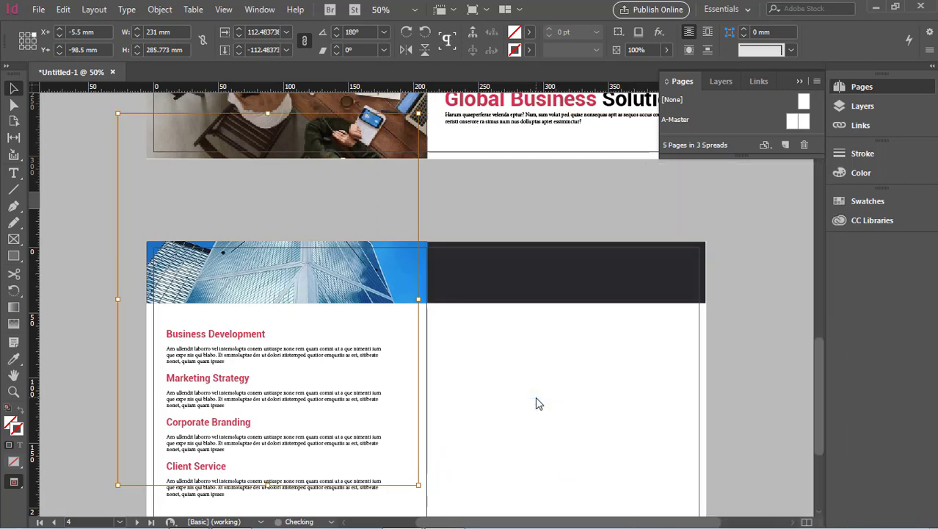
# Step: Undo the horizontal flip of the right page's skyscraper strip
pyautogui.click(752, 359)
pyautogui.click(636, 408)
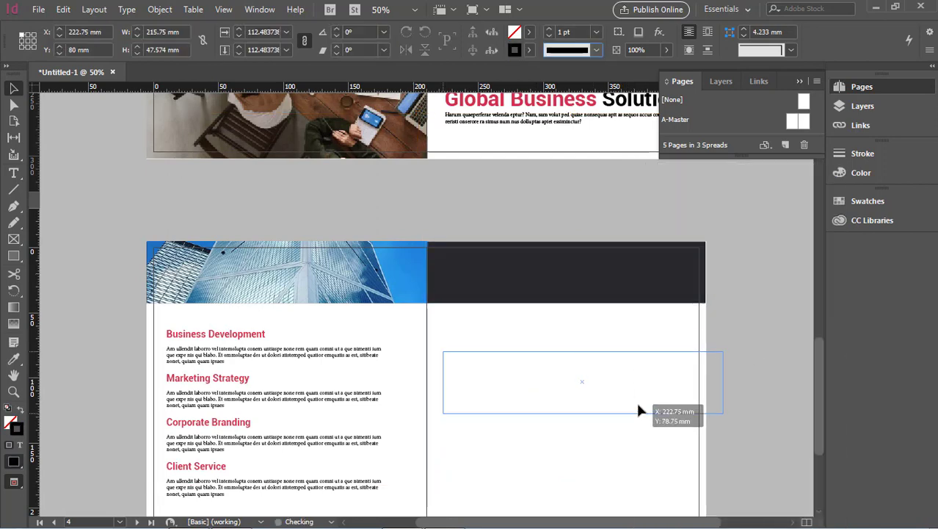
pyautogui.click(580, 276)
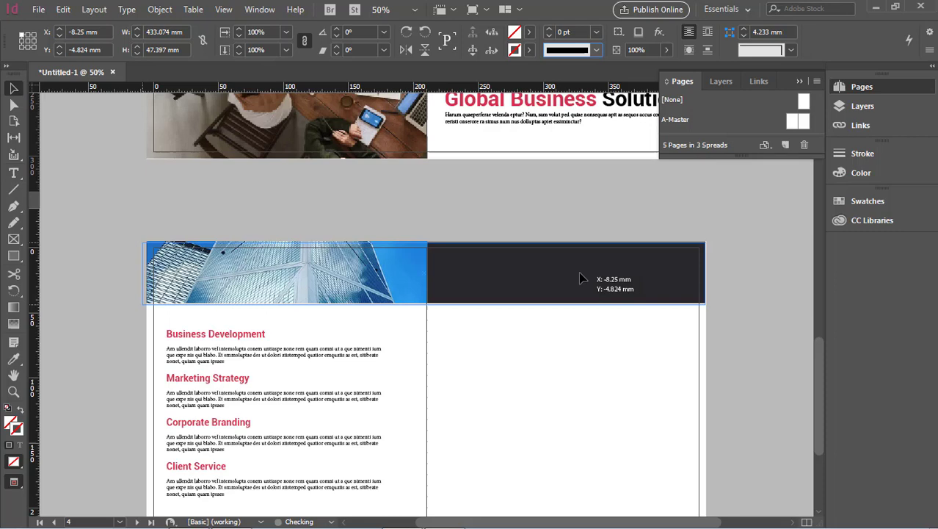
pyautogui.click(635, 398)
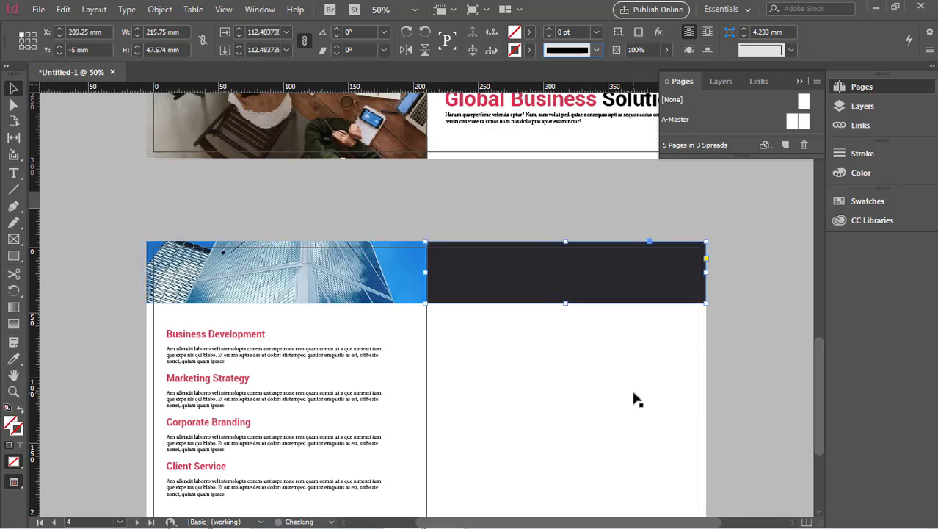
pyautogui.hotkey('ctrl', 'alt', 'v')
pyautogui.click(675, 324)
pyautogui.click(657, 285)
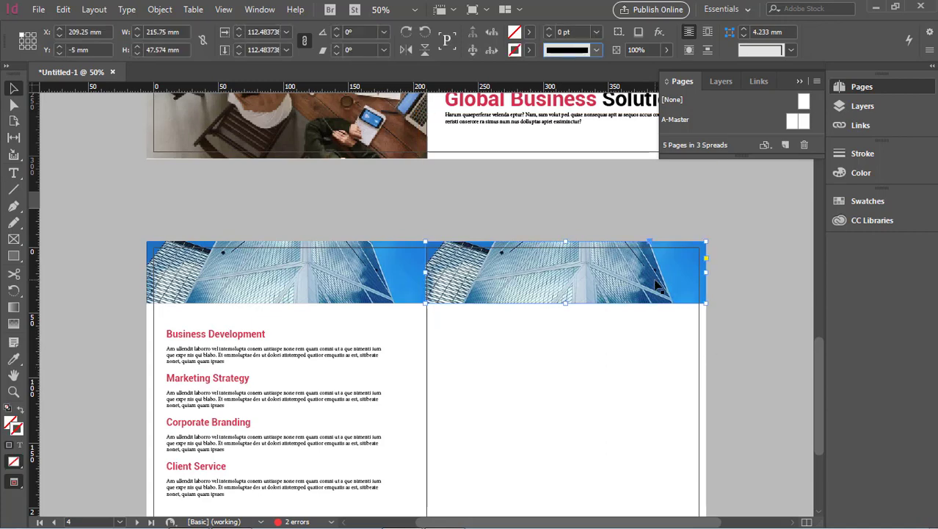
# Step: Extend the right page's skyscraper frame downward to 187.25 mm high and flip its image content horizontally
pyautogui.moveTo(565, 303); pyautogui.dragTo(563, 484)
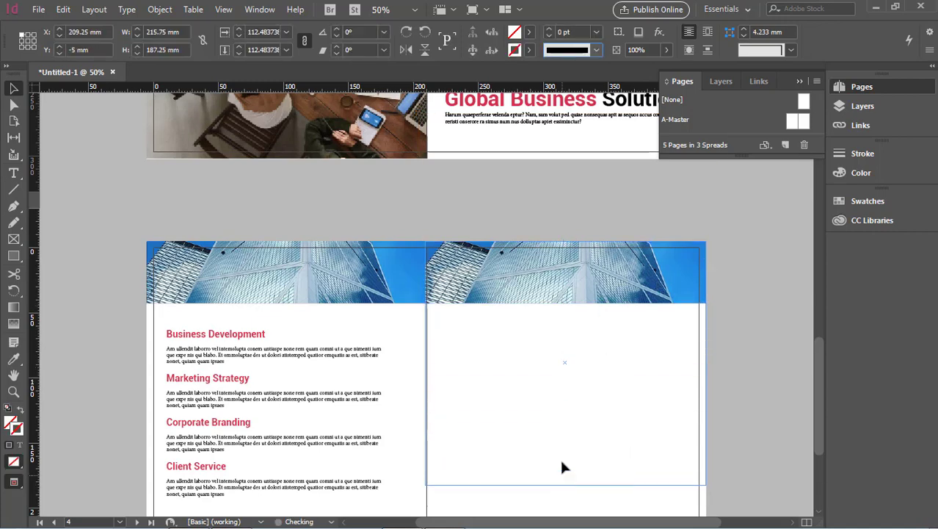
pyautogui.scroll(-3, 578, 376)
pyautogui.doubleClick(569, 234)
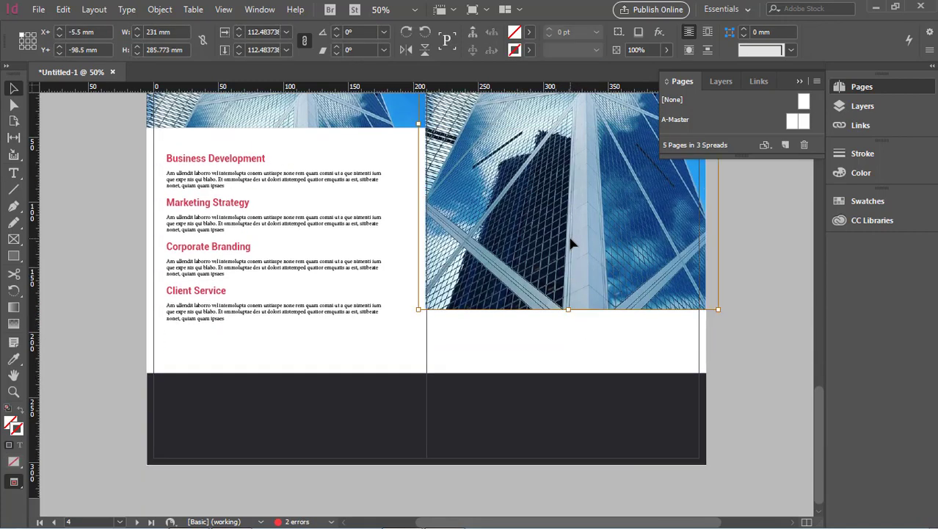
pyautogui.rightClick(571, 239)
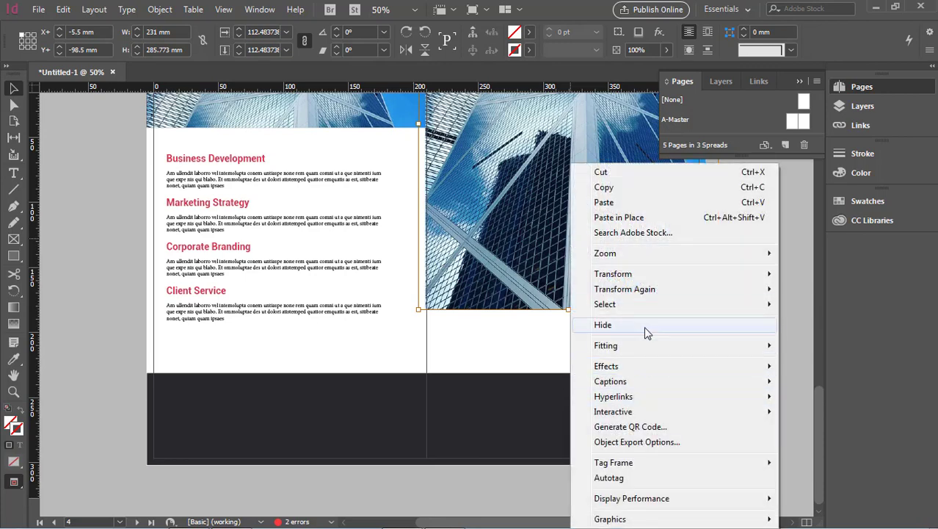
pyautogui.moveTo(656, 274)
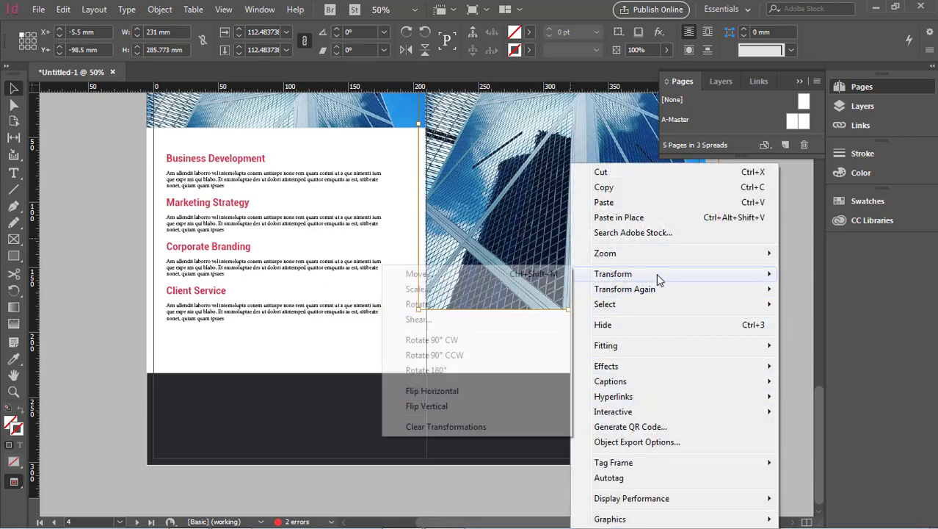
pyautogui.click(488, 391)
# Step: Move the flipped skyscraper image back over the right page's frame, to about X 232.5, Y -95.3 mm
pyautogui.scroll(3, 643, 325)
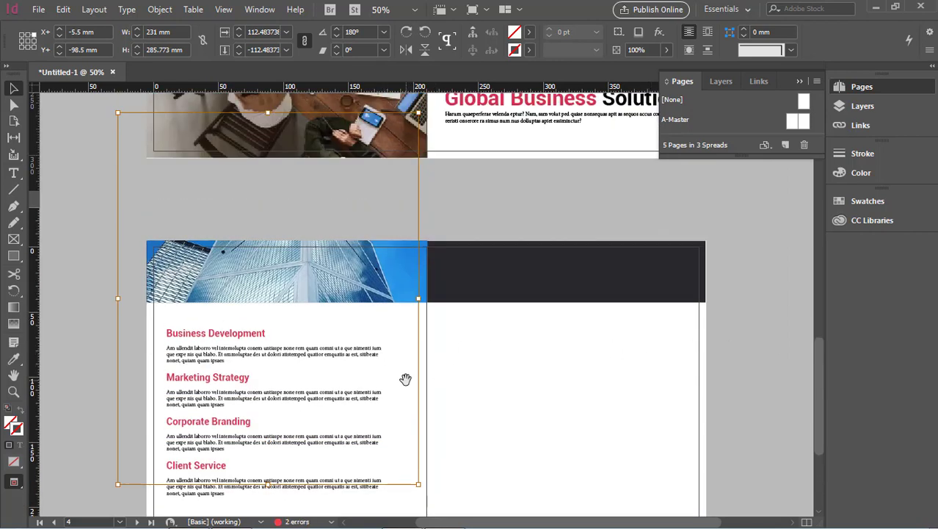
pyautogui.moveTo(402, 327); pyautogui.dragTo(642, 336)
pyautogui.moveTo(540, 343); pyautogui.dragTo(617, 344)
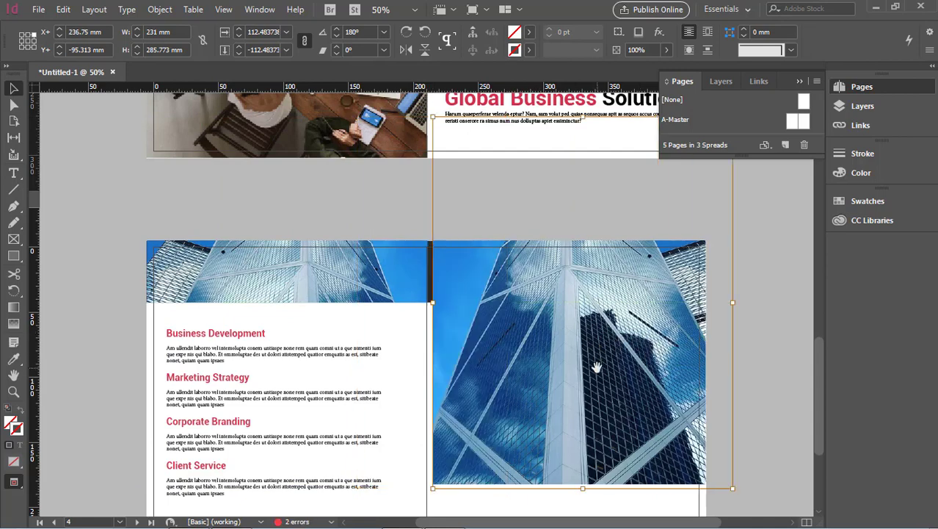
pyautogui.moveTo(585, 366); pyautogui.dragTo(580, 373)
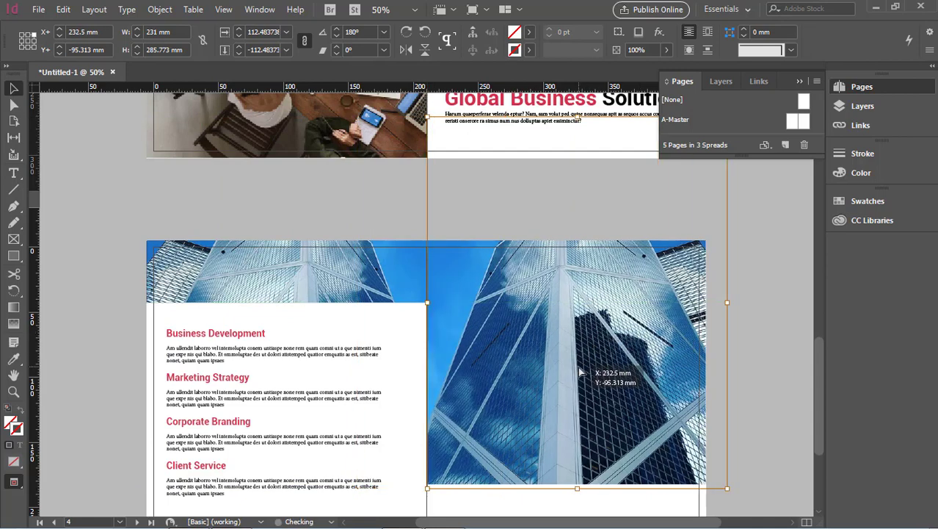
# Step: Shorten the right page's skyscraper frame back to the top band's height of 47.574 mm
pyautogui.click(758, 383)
pyautogui.click(567, 479)
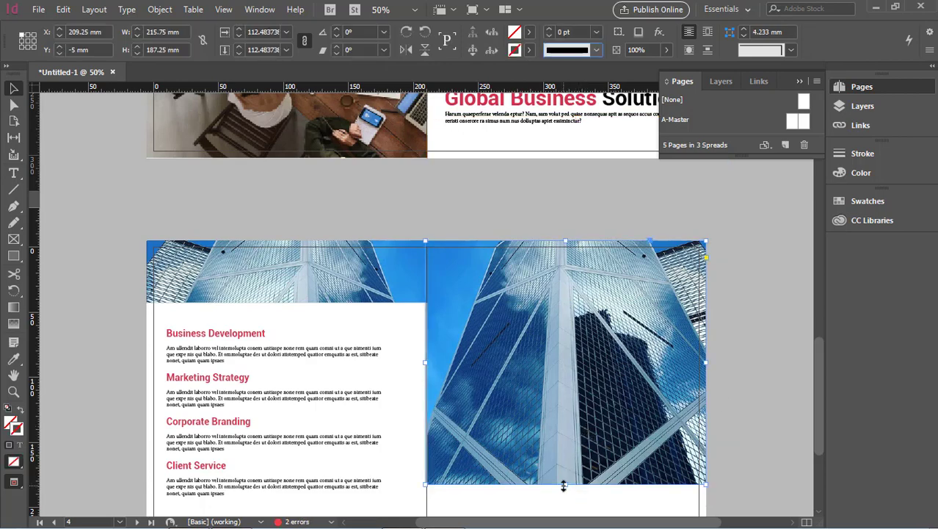
pyautogui.moveTo(563, 486); pyautogui.dragTo(563, 302)
pyautogui.click(729, 367)
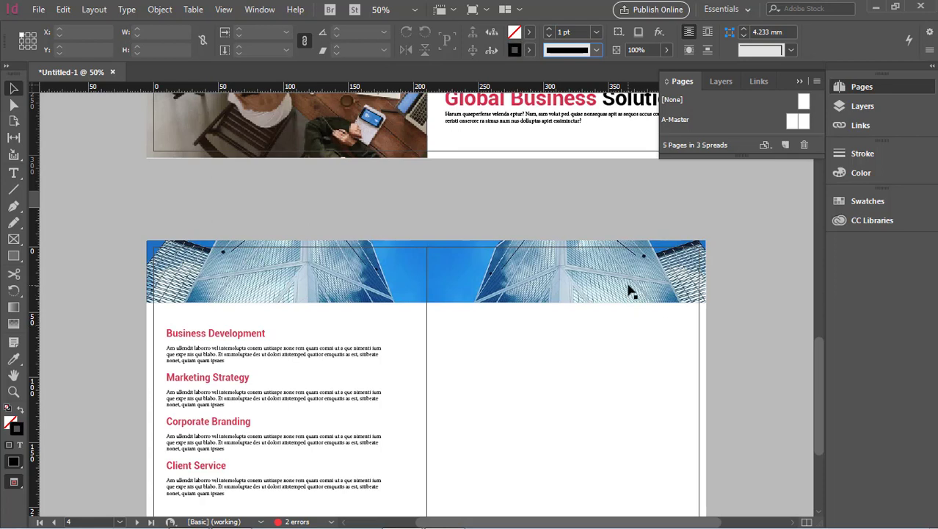
# Step: Send both skyscraper strips behind the dark band across the top of the spread
pyautogui.click(630, 291)
pyautogui.keyDown('shift'); pyautogui.click(356, 301); pyautogui.keyUp('shift')
pyautogui.hotkey('ctrl', 'g')
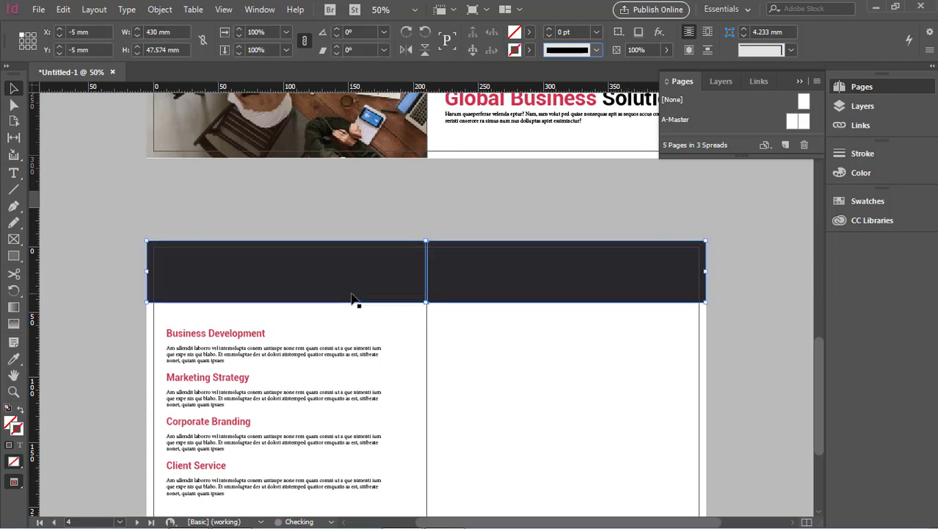
# Step: Set the opacity of the dark top band over the skyscraper strips to 15%
pyautogui.hotkey('ctrl', '8')
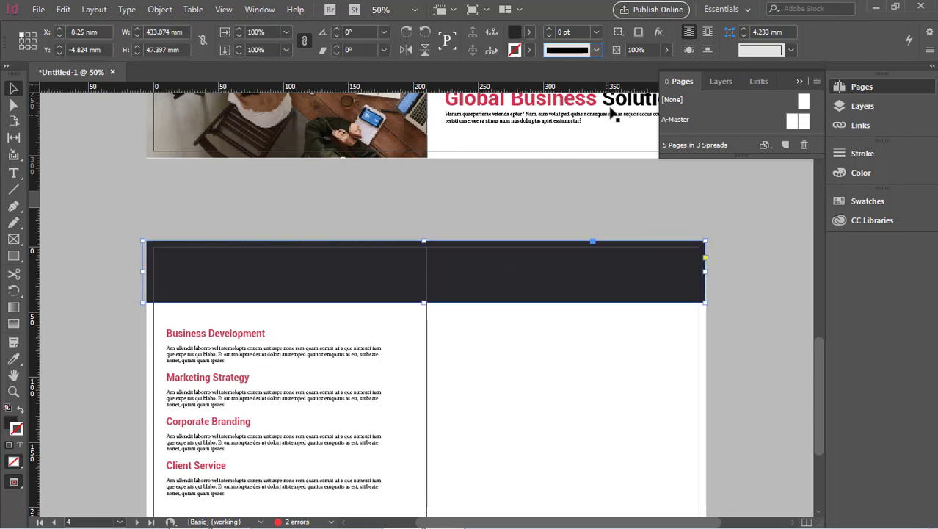
pyautogui.click(666, 51)
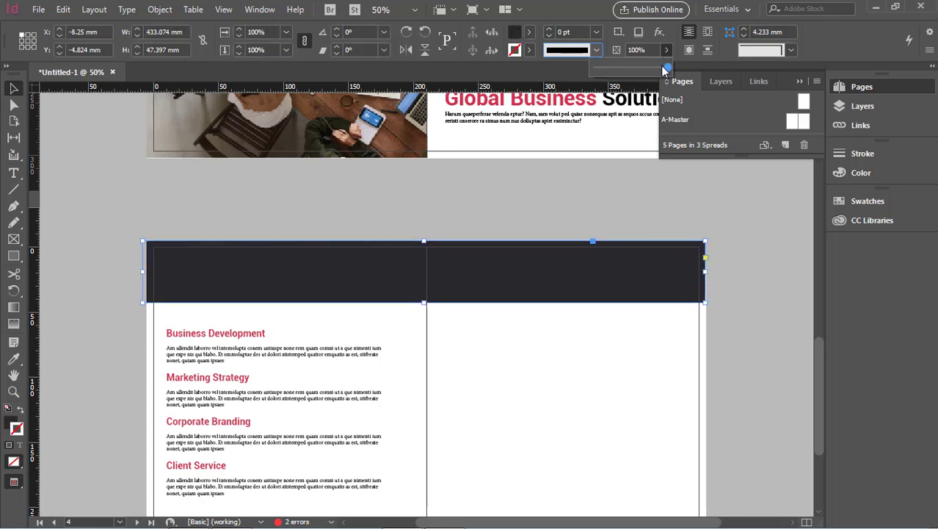
pyautogui.moveTo(664, 70); pyautogui.dragTo(604, 71)
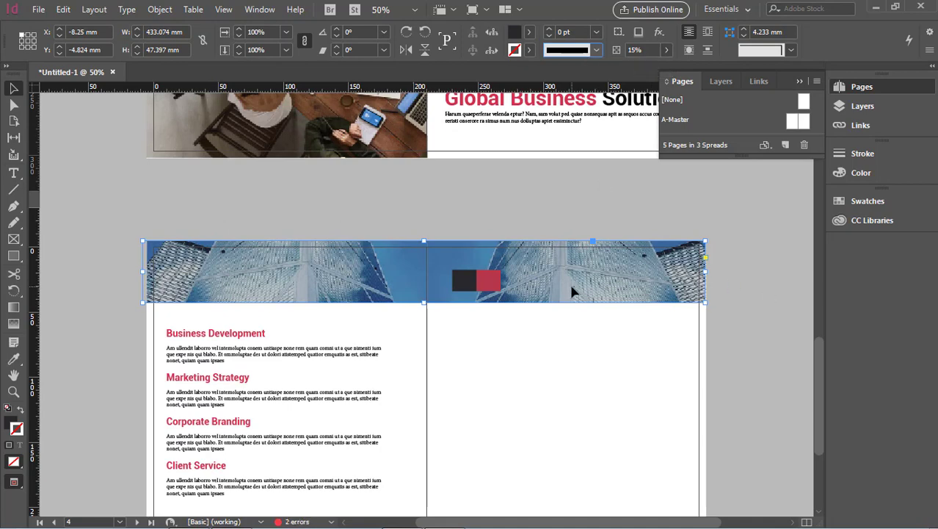
# Step: Move the dark and red colour squares from the header onto the right page's white area, at about X 235, Y 72 mm
pyautogui.click(491, 282)
pyautogui.moveTo(491, 285); pyautogui.dragTo(496, 352)
pyautogui.moveTo(530, 281)
pyautogui.mouseDown()
pyautogui.moveTo(529, 290)
pyautogui.moveTo(541, 291)
pyautogui.mouseUp()
pyautogui.click(723, 300)
# Step: Lower the services text frame on the left page to Y 73.833 mm
pyautogui.scroll(3, 702, 301)
pyautogui.scroll(5, 702, 301)
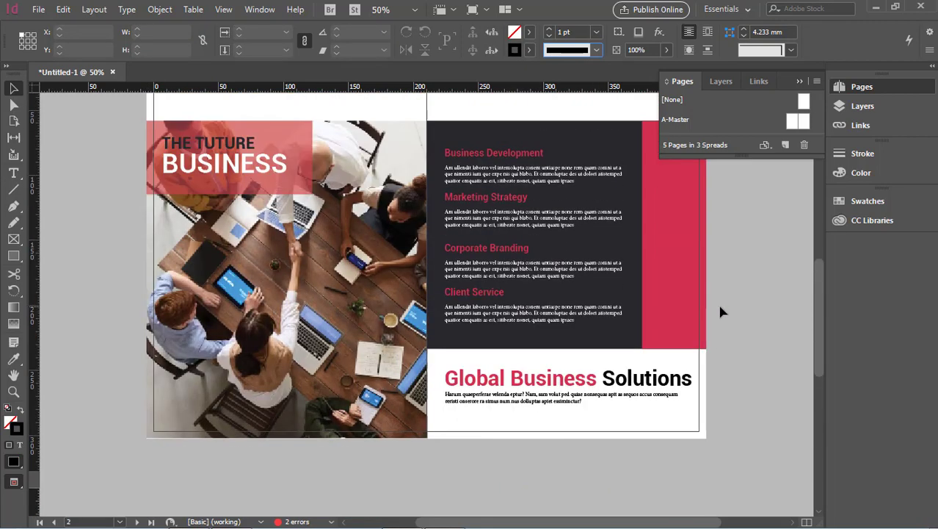
pyautogui.scroll(-12, 717, 301)
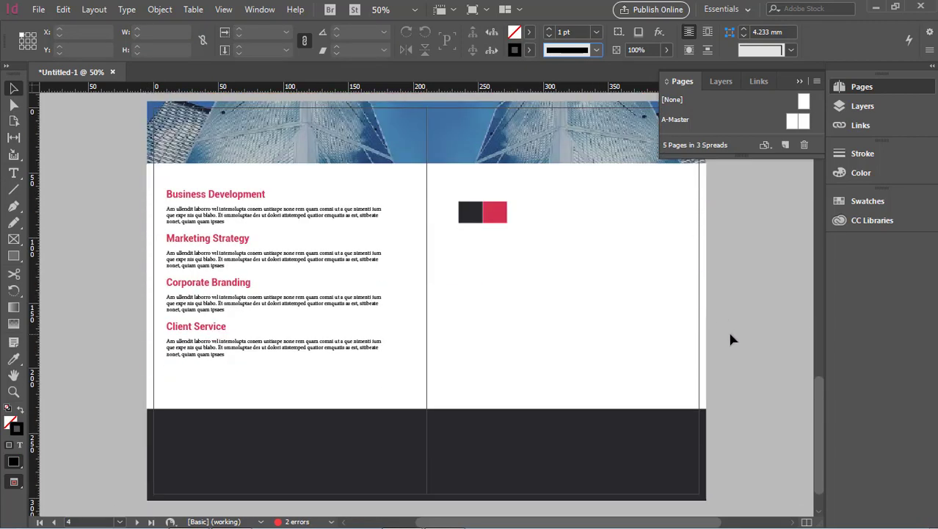
pyautogui.click(218, 257)
pyautogui.hotkey('shift', 'Down')
pyautogui.hotkey('shift', 'Down')
pyautogui.hotkey('shift', 'Down')
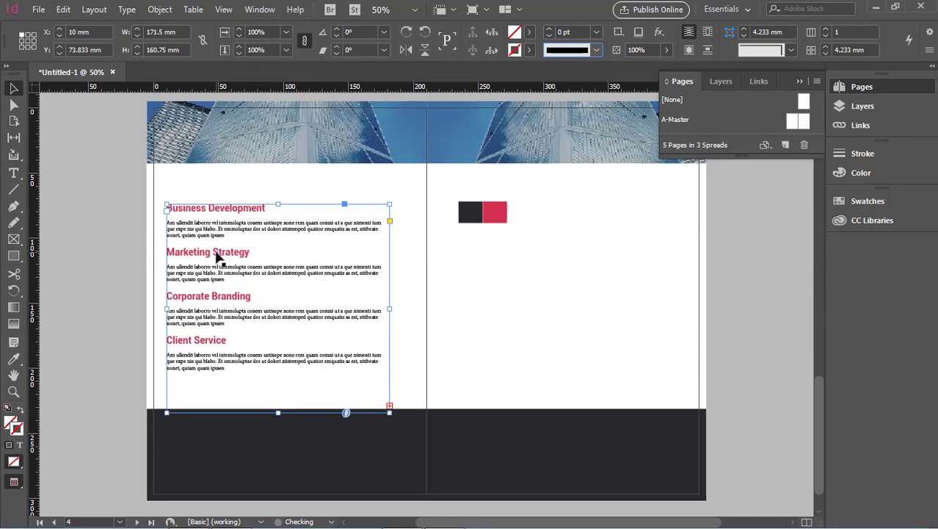
pyautogui.click(722, 315)
# Step: Duplicate the "Global Business Solutions" headline from the previous spread onto the right page below the colour squares, at X 218, Y 93 mm
pyautogui.scroll(3, 450, 322)
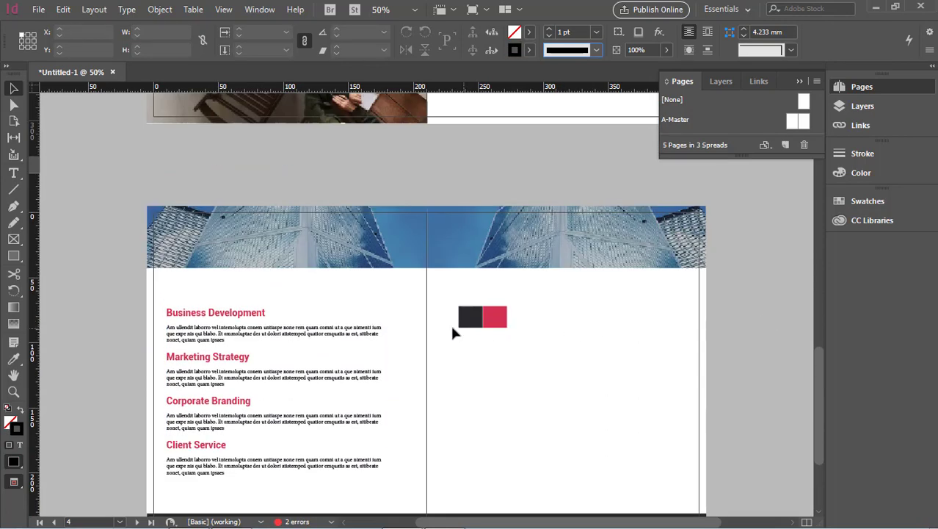
pyautogui.moveTo(453, 303); pyautogui.dragTo(547, 341)
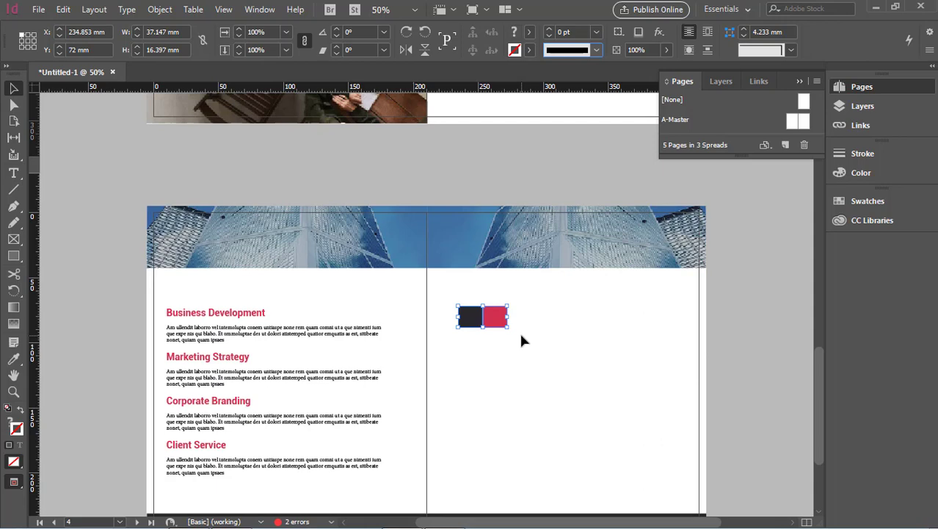
pyautogui.scroll(2, 701, 319)
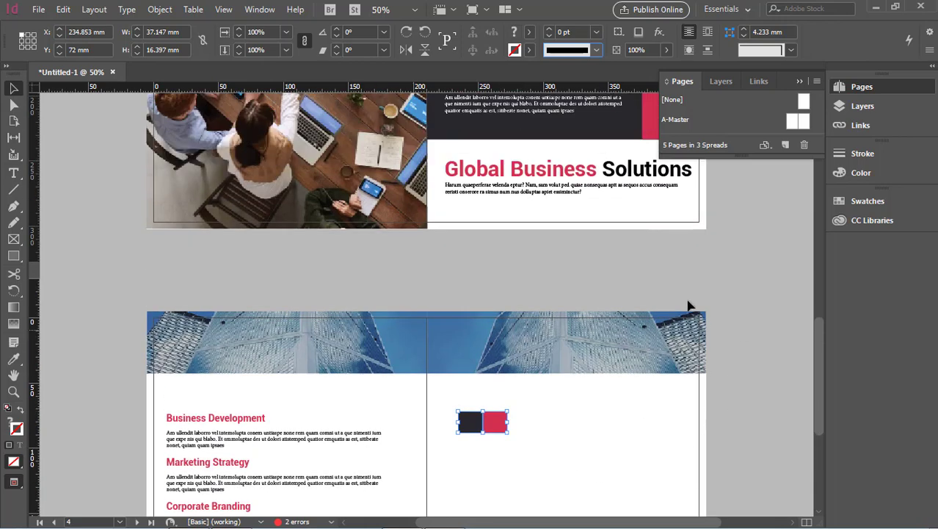
pyautogui.click(557, 174)
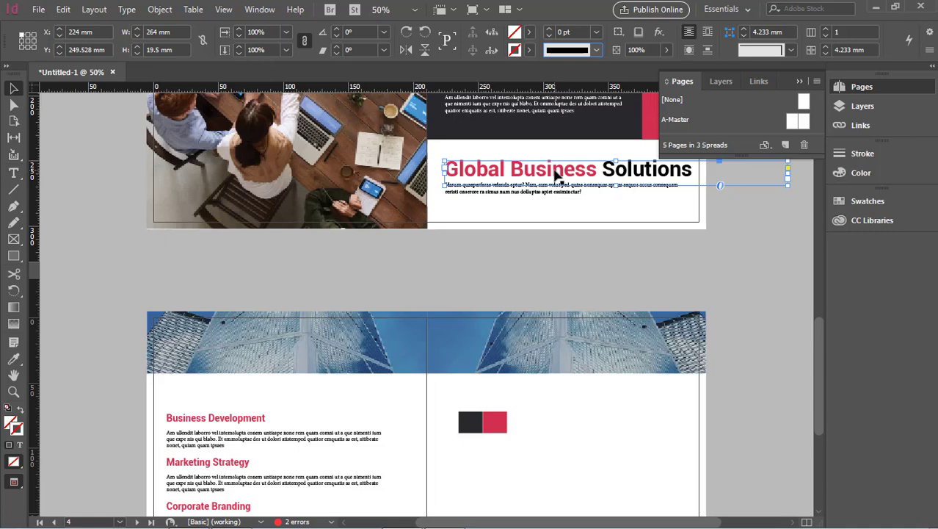
pyautogui.moveTo(554, 172); pyautogui.dragTo(547, 453)
pyautogui.scroll(-3, 547, 453)
pyautogui.click(664, 389)
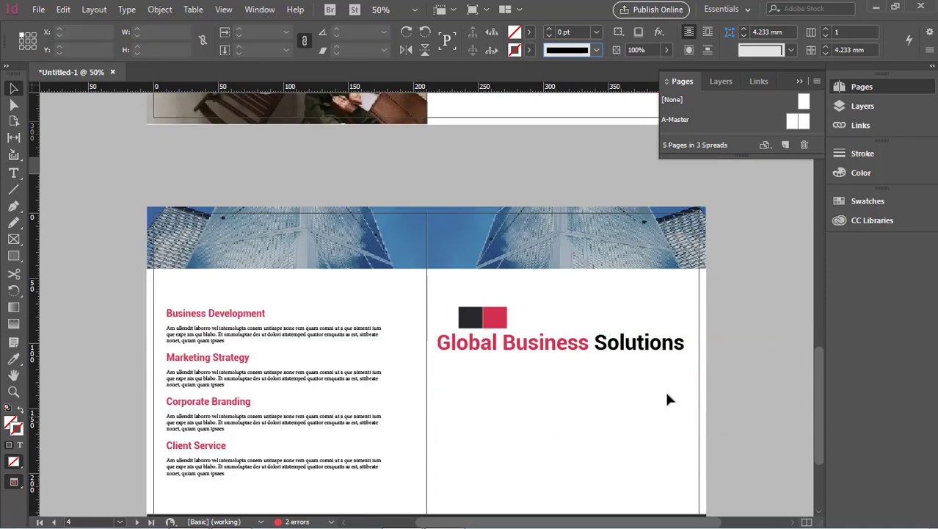
# Step: Replace the duplicated headline's text with "Grow your New Business"
pyautogui.click(540, 356)
pyautogui.click(14, 173)
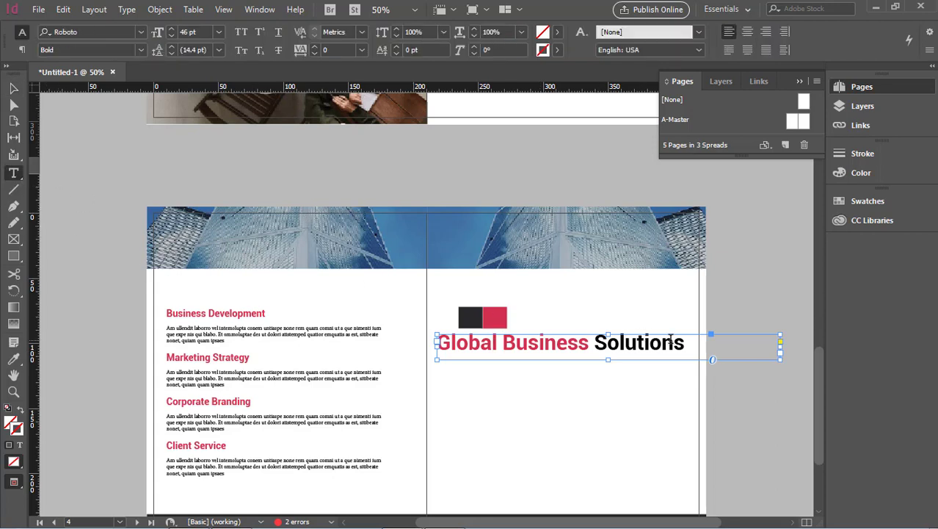
pyautogui.moveTo(685, 342); pyautogui.dragTo(432, 342)
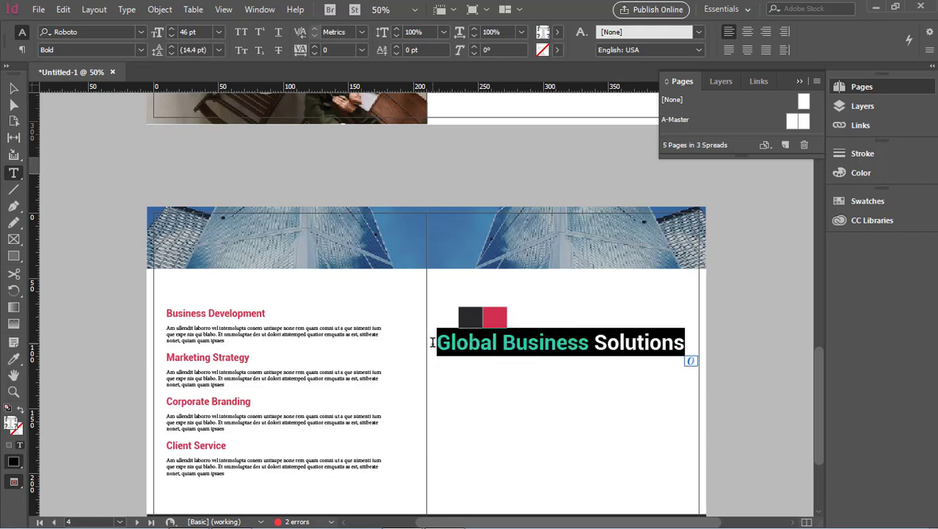
pyautogui.press('BackSpace')
pyautogui.write('Gr')
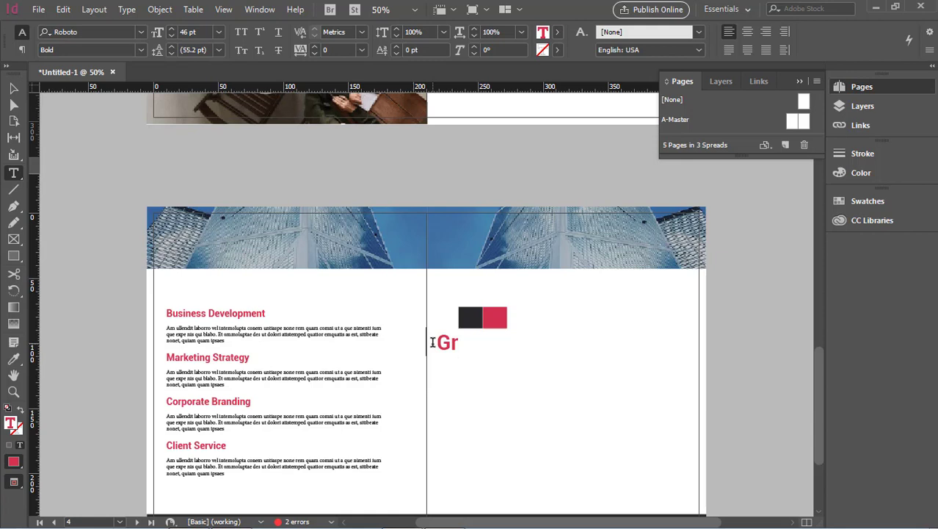
pyautogui.write('ow')
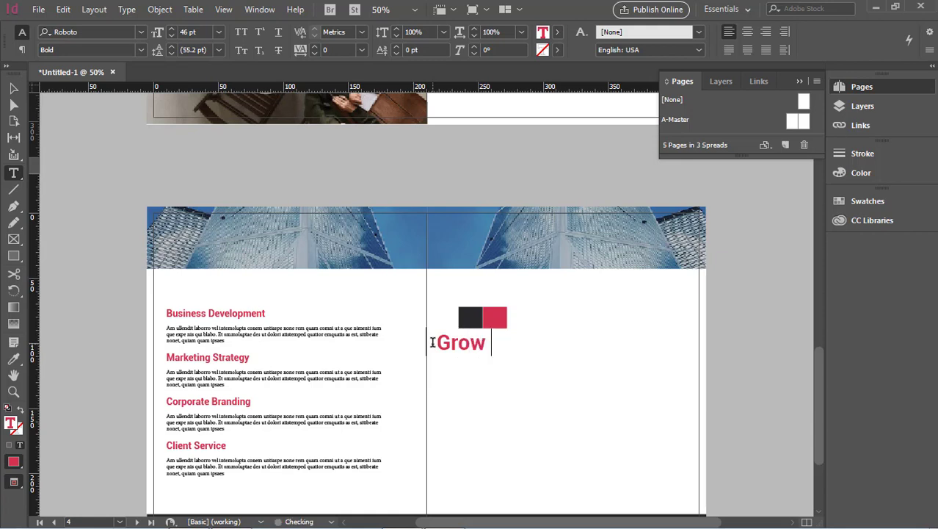
pyautogui.write(' your')
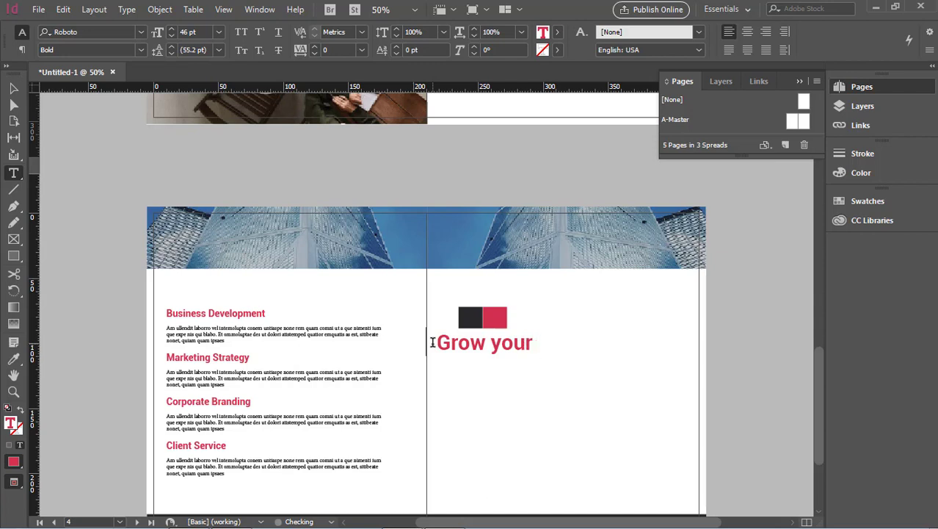
pyautogui.write(' new')
pyautogui.press('BackSpace')
pyautogui.press('BackSpace')
pyautogui.press('BackSpace')
pyautogui.press('BackSpace')
pyautogui.write('New')
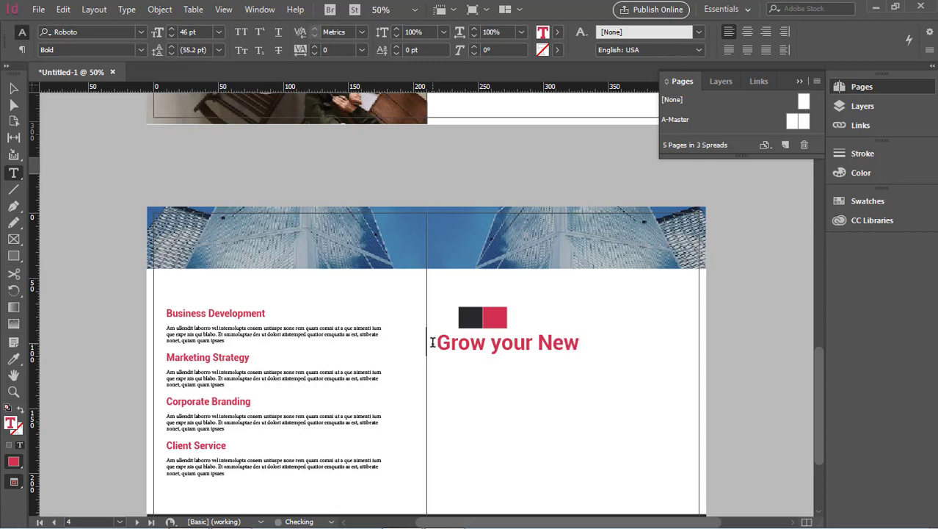
pyautogui.write(' Bus')
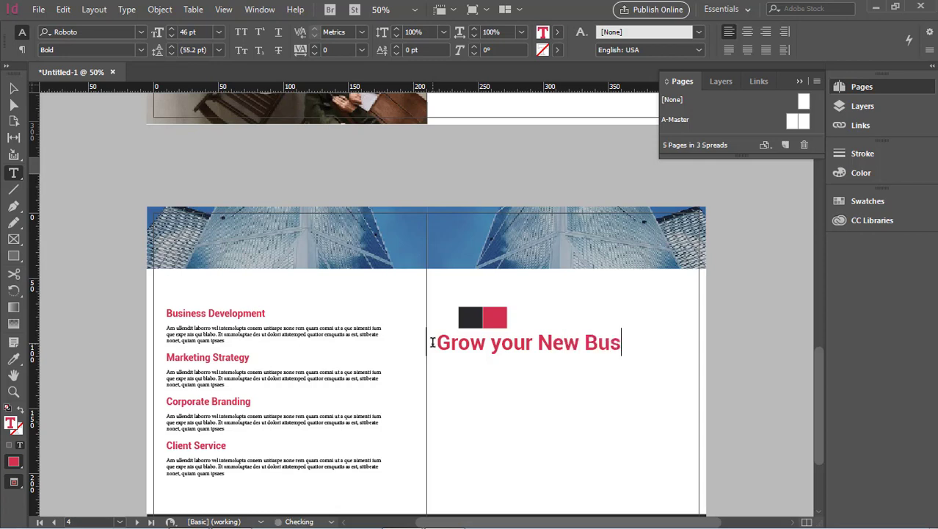
pyautogui.write('iness')
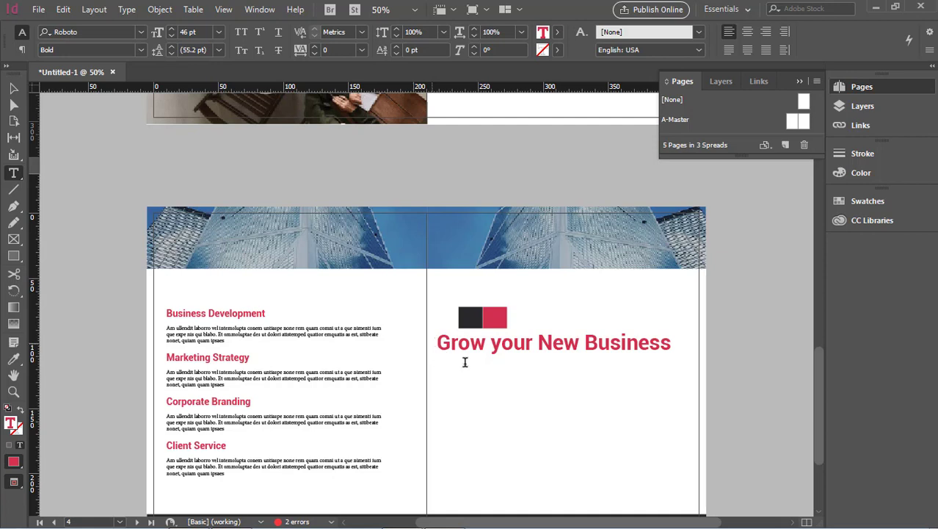
# Step: Add "with us" to the headline and extend its text frame downward to about 43 mm high to fit two lines
pyautogui.click(652, 342)
pyautogui.click(671, 341)
pyautogui.press('Escape')
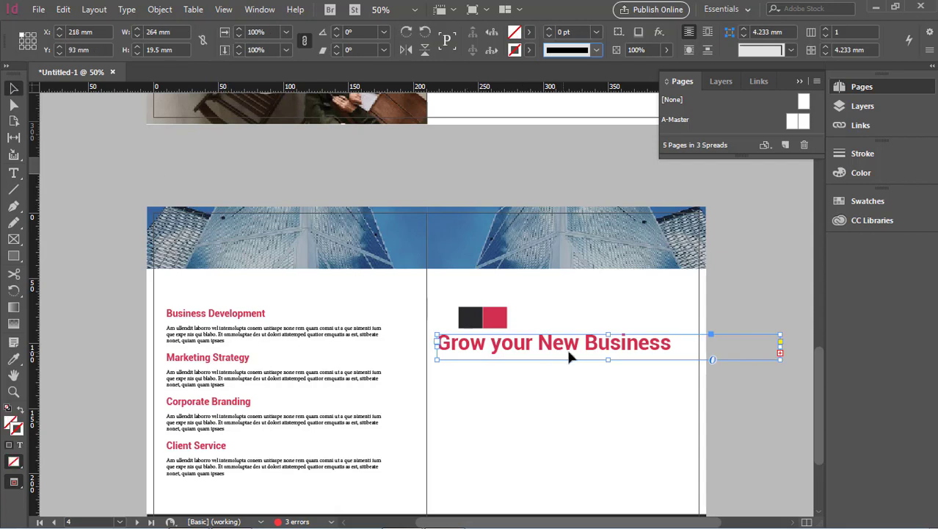
pyautogui.moveTo(606, 360); pyautogui.dragTo(610, 390)
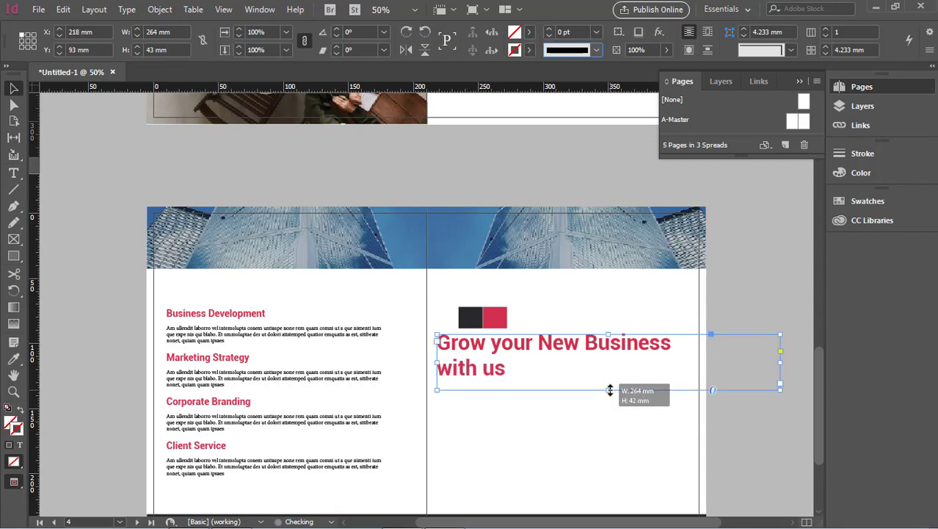
# Step: Set the font style of the headline "Grow your New Business with us" to Roboto Regular
pyautogui.click(753, 449)
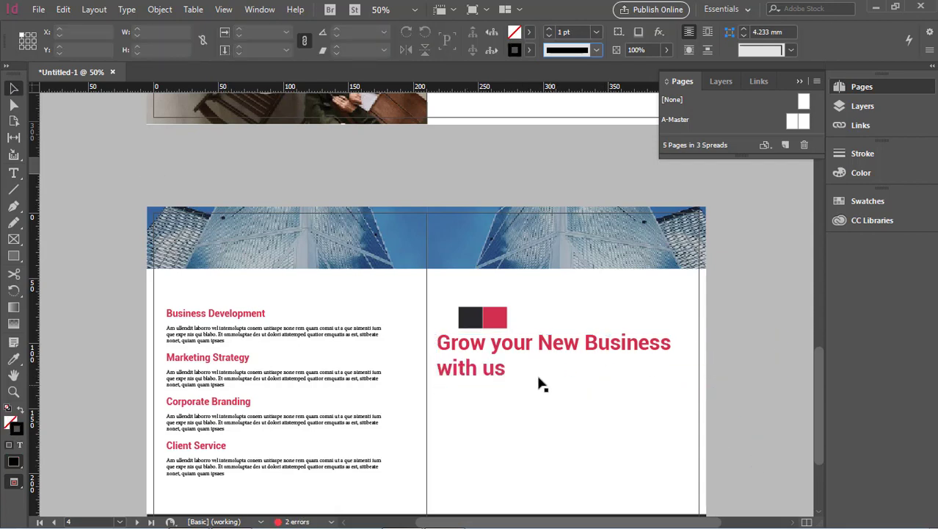
pyautogui.click(536, 350)
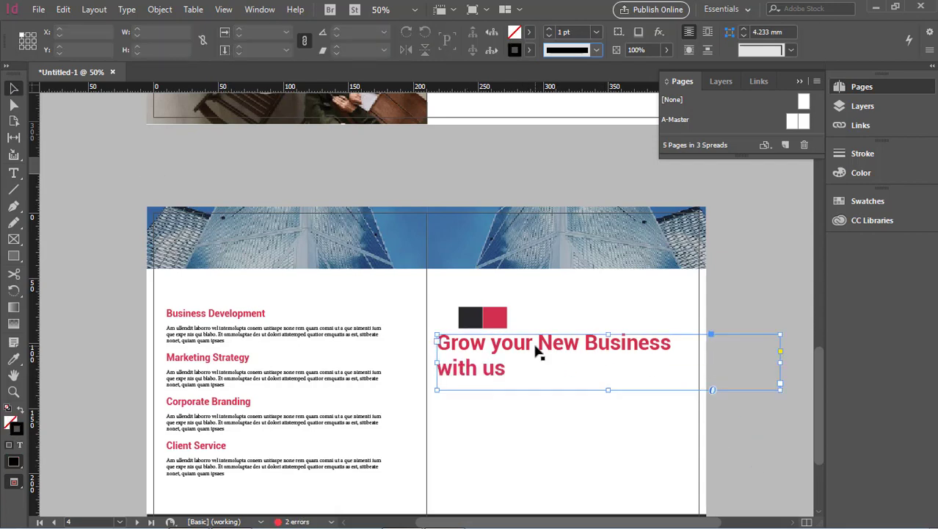
pyautogui.click(13, 171)
pyautogui.moveTo(512, 368); pyautogui.dragTo(412, 332)
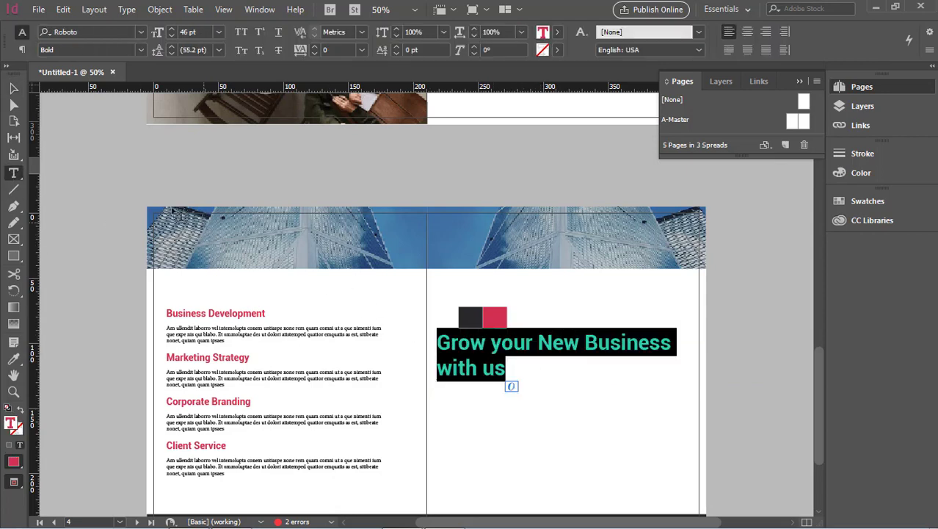
pyautogui.click(139, 50)
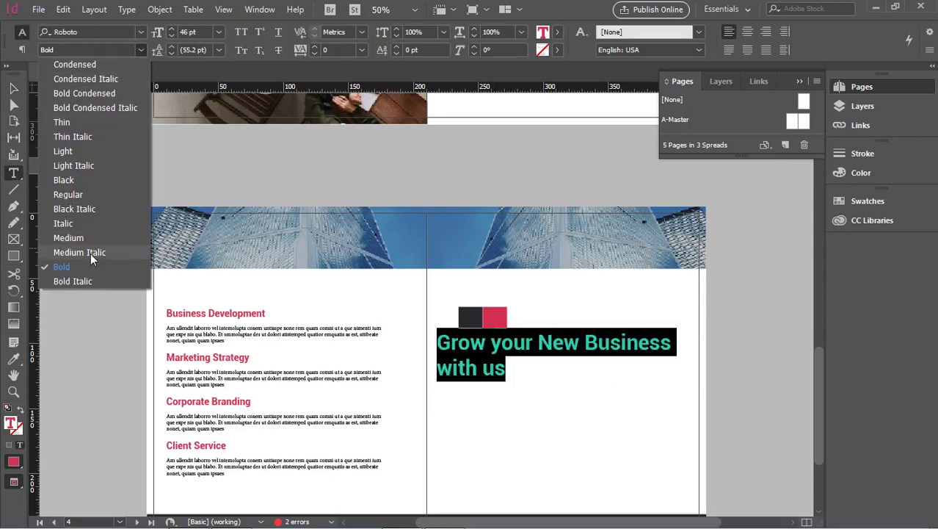
pyautogui.click(90, 194)
pyautogui.click(568, 367)
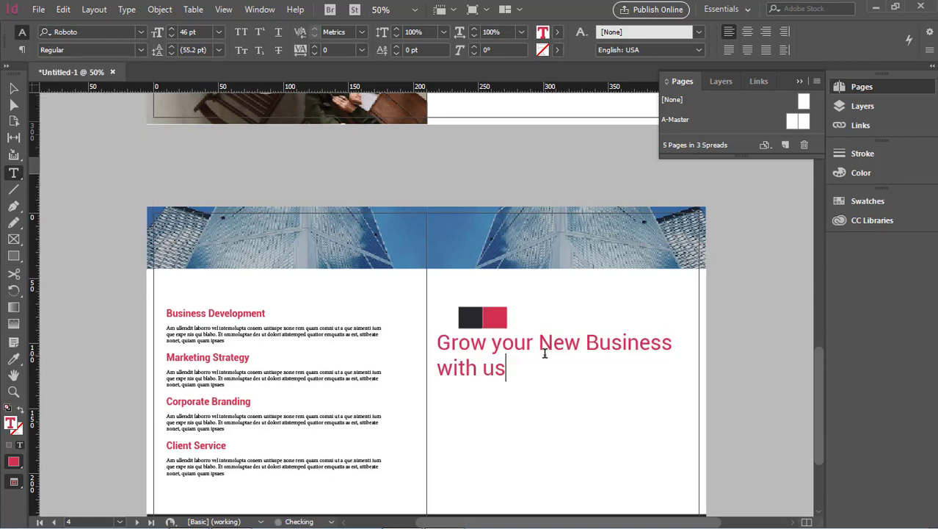
# Step: Return the two-line headline on the right page to the Bold font style
pyautogui.moveTo(527, 372); pyautogui.dragTo(436, 335)
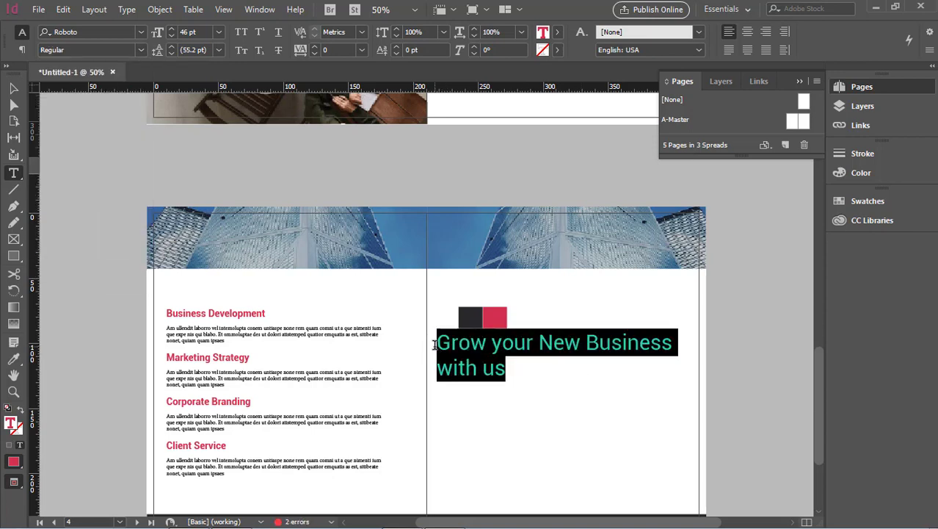
pyautogui.click(500, 345)
pyautogui.click(515, 370)
pyautogui.moveTo(444, 345); pyautogui.dragTo(506, 368)
pyautogui.click(437, 338)
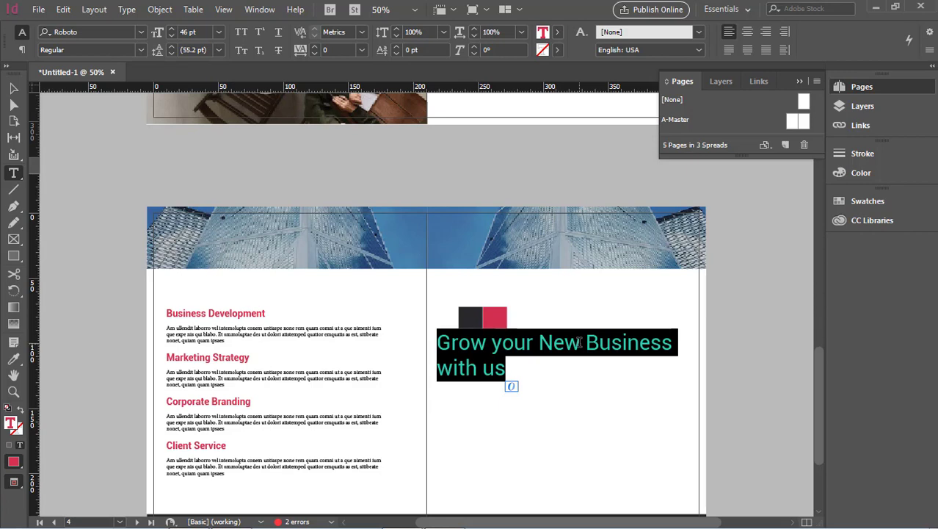
pyautogui.click(141, 51)
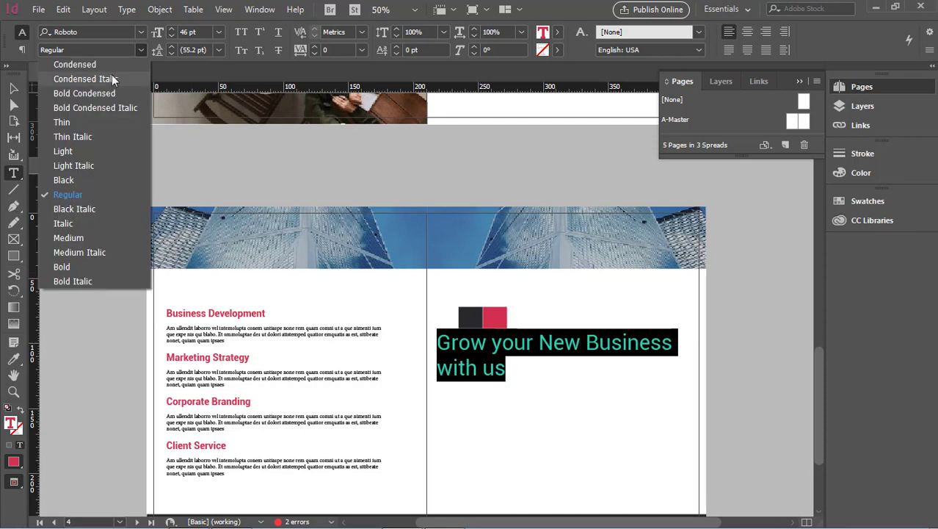
pyautogui.click(82, 265)
pyautogui.click(461, 353)
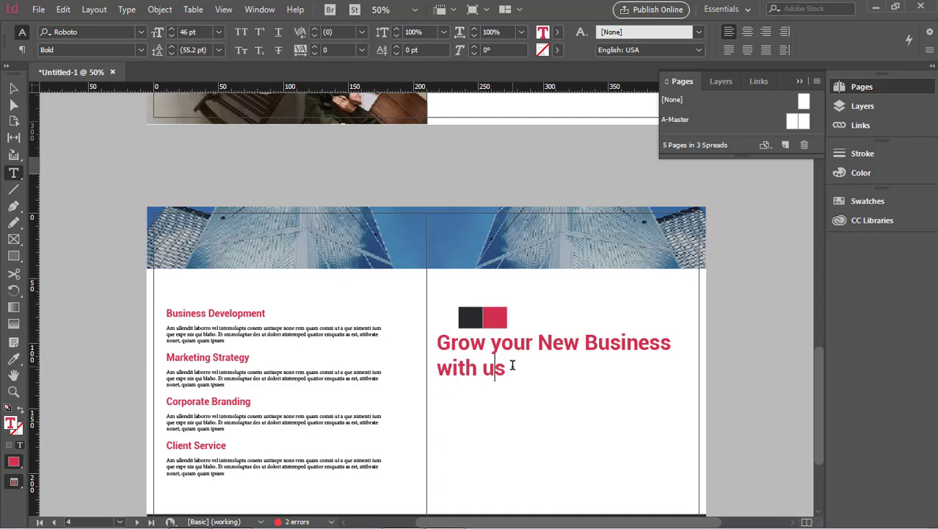
# Step: Recolour the headline dark by sampling the dark square with the Eyedropper, and move its frame up to X 217.5, Y 72 mm
pyautogui.moveTo(507, 367); pyautogui.dragTo(433, 346)
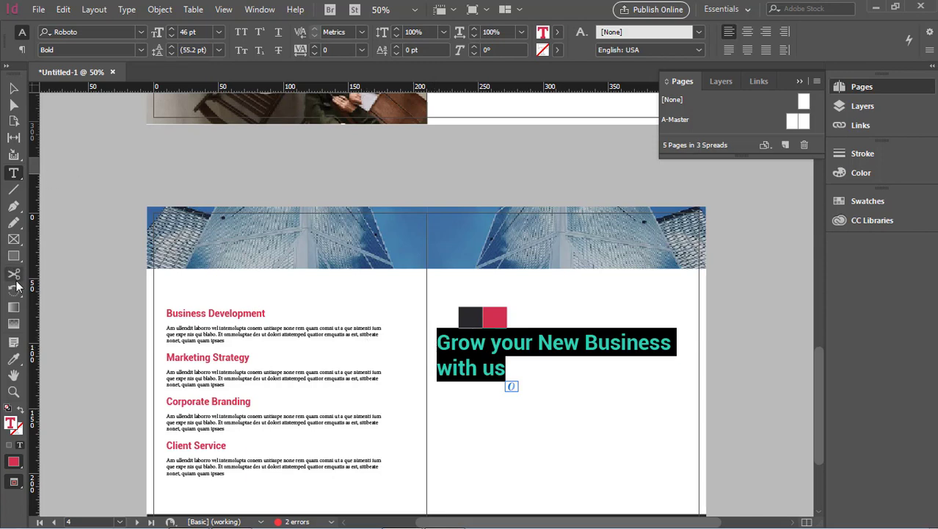
pyautogui.click(13, 358)
pyautogui.click(467, 310)
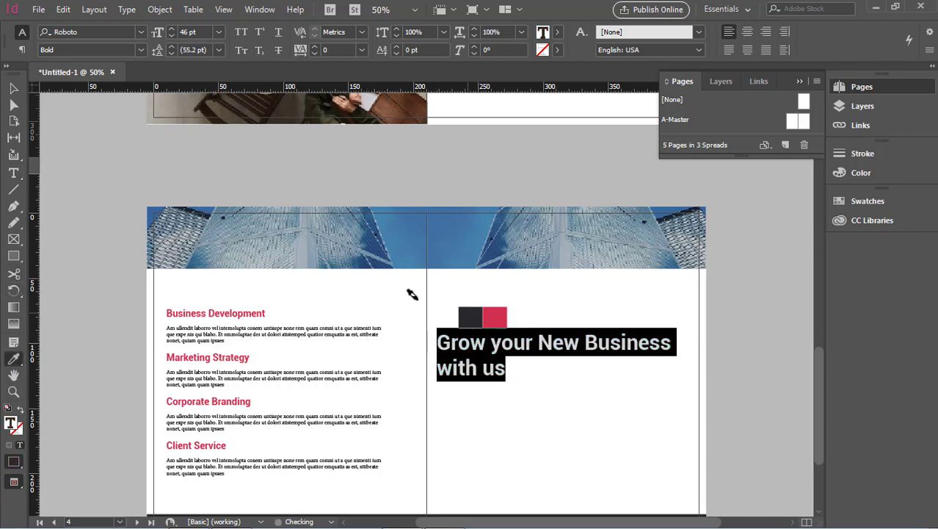
pyautogui.click(13, 88)
pyautogui.click(481, 433)
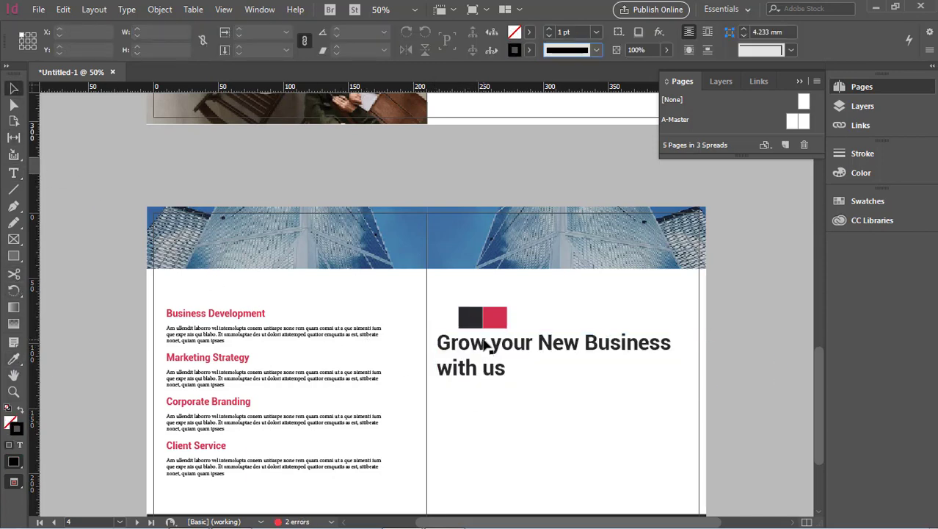
pyautogui.moveTo(484, 345); pyautogui.dragTo(522, 328)
pyautogui.click(530, 381)
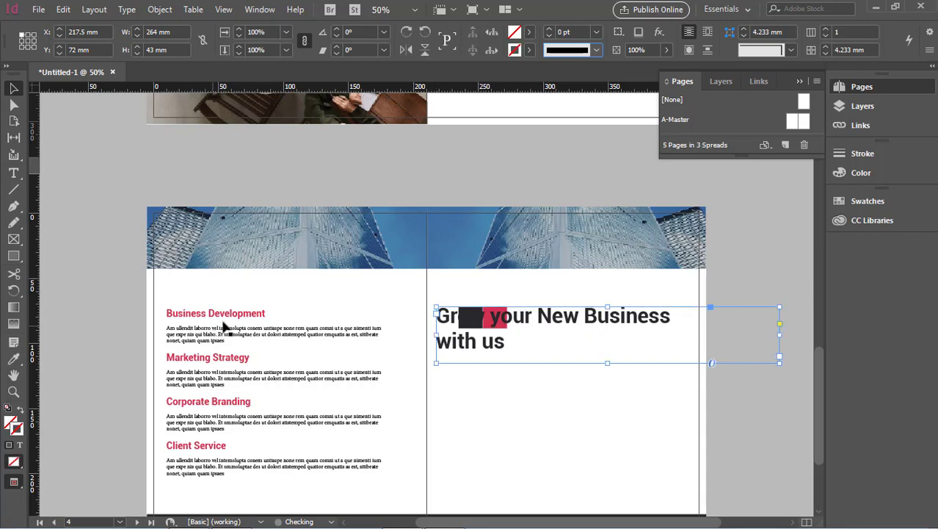
# Step: Resize the tint rectangle over the skyscraper header so it covers only a narrow strip along the images' upper edge
pyautogui.click(373, 264)
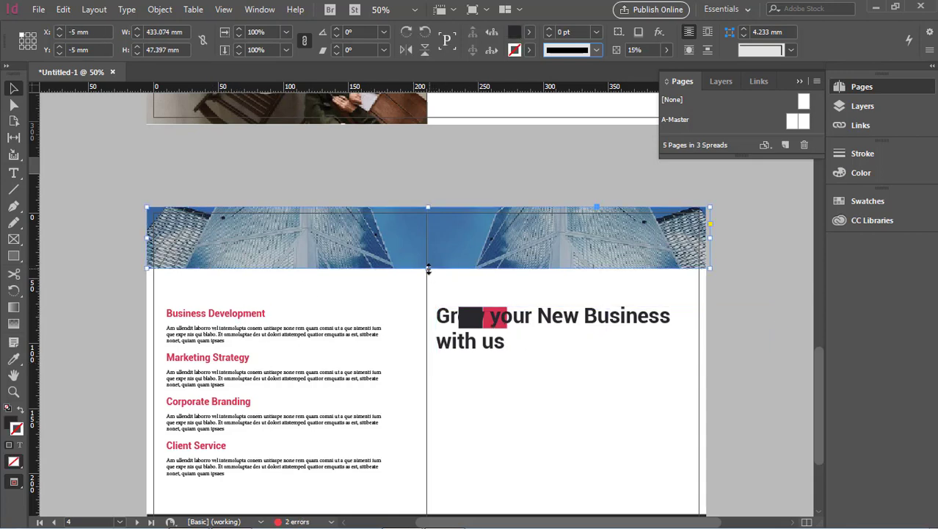
pyautogui.moveTo(428, 270); pyautogui.dragTo(429, 279)
pyautogui.click(753, 366)
pyautogui.click(555, 266)
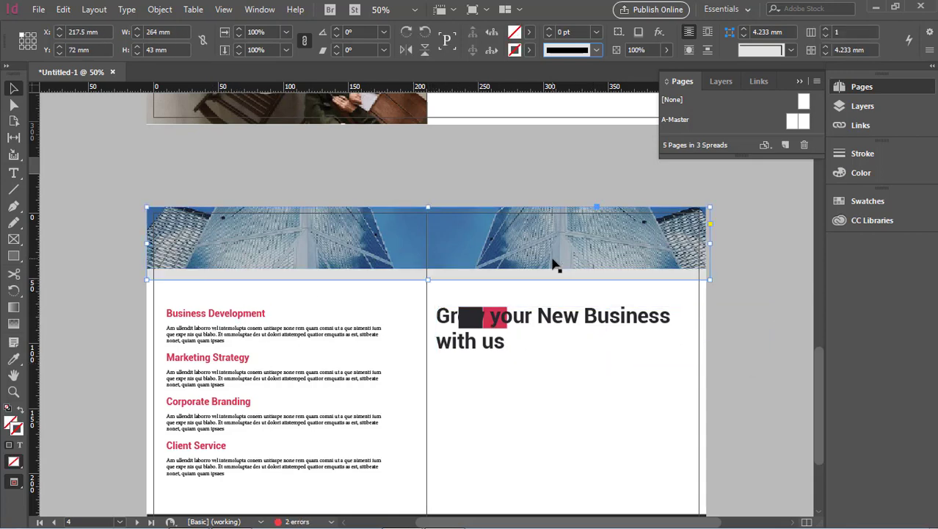
pyautogui.moveTo(555, 262)
pyautogui.mouseDown()
pyautogui.moveTo(555, 206)
pyautogui.moveTo(540, 262)
pyautogui.mouseUp()
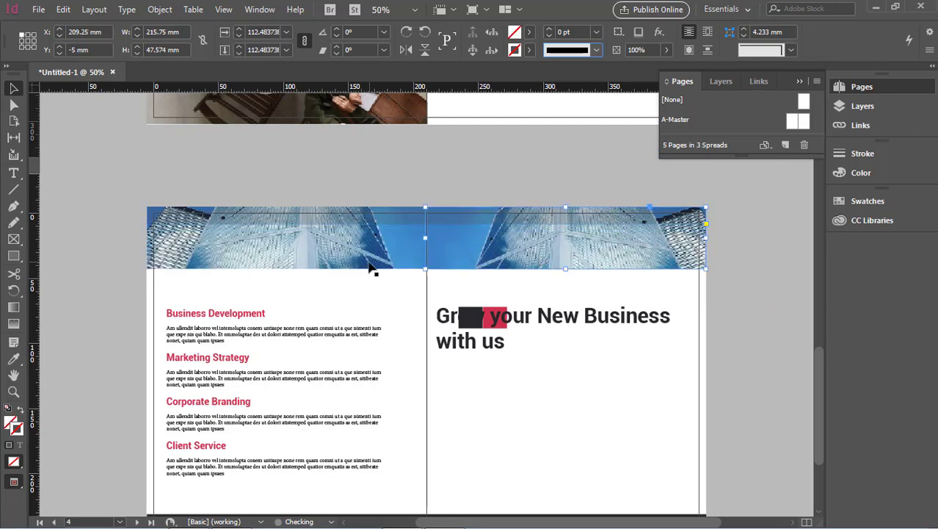
# Step: Lower the top edge of the large left-page frame to Y 64 mm, and extend both skyscraper header images slightly downward together
pyautogui.click(580, 280)
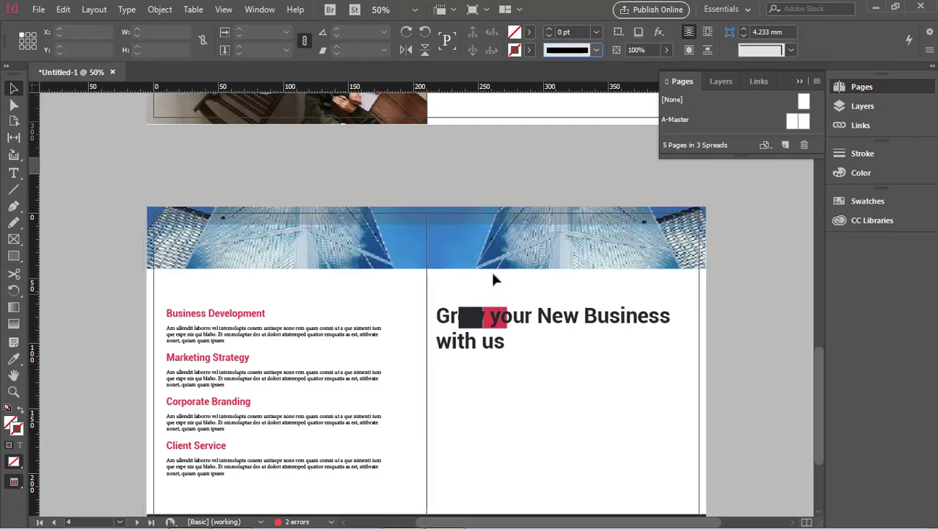
pyautogui.click(394, 274)
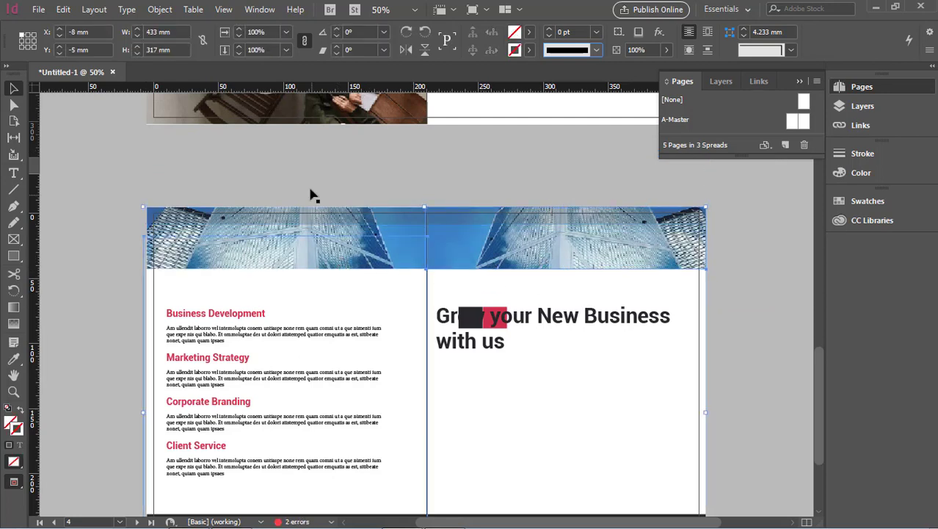
pyautogui.click(318, 241)
pyautogui.click(325, 257)
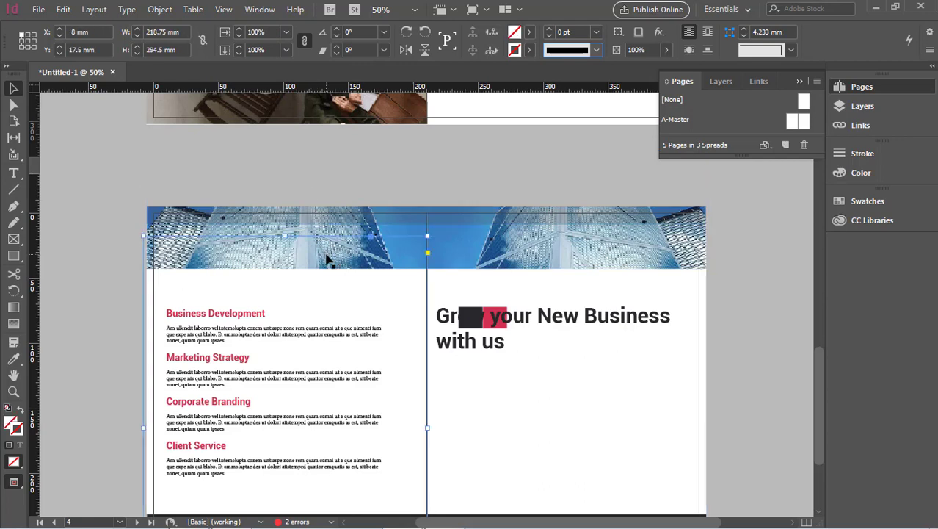
pyautogui.moveTo(286, 238); pyautogui.dragTo(288, 298)
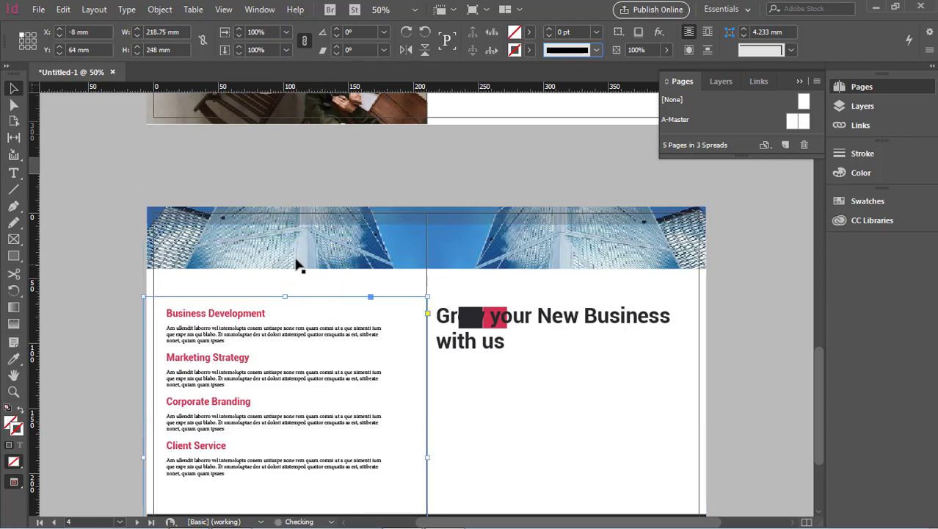
pyautogui.click(543, 265)
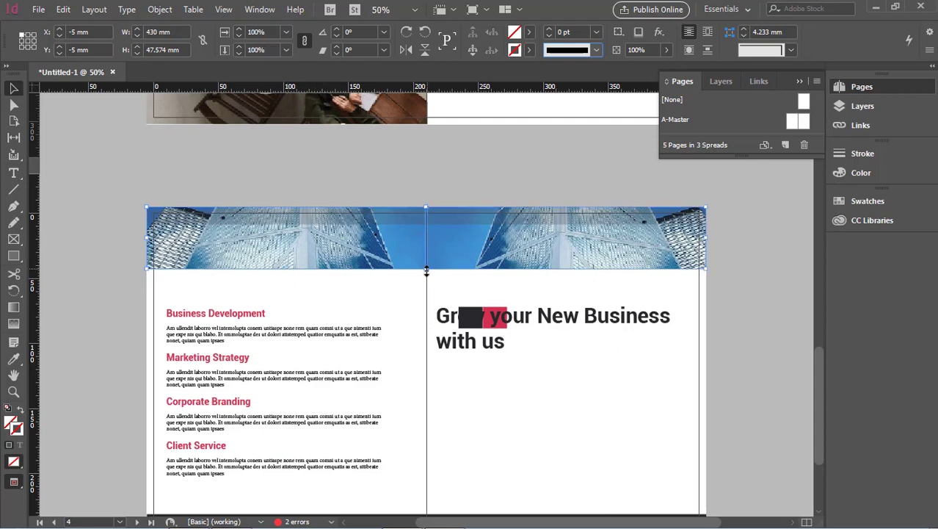
pyautogui.moveTo(426, 268)
pyautogui.mouseDown()
pyautogui.moveTo(427, 290)
pyautogui.moveTo(428, 278)
pyautogui.mouseUp()
# Step: Set the font size of the whole right-page headline to 24 pt
pyautogui.click(545, 326)
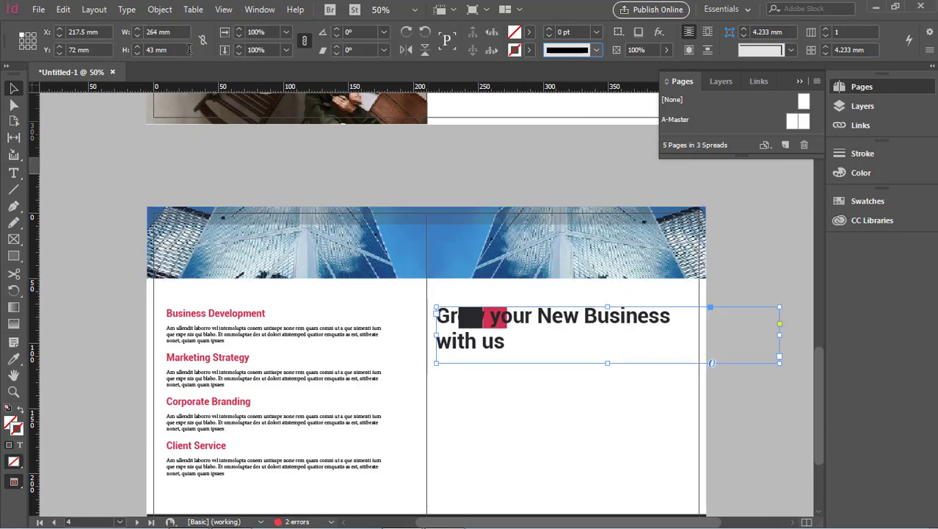
pyautogui.click(13, 173)
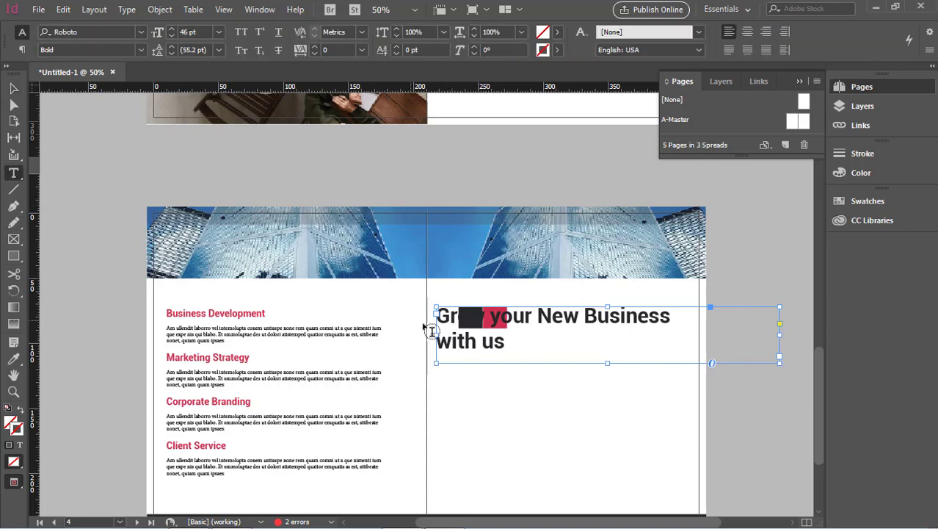
pyautogui.click(506, 340)
pyautogui.moveTo(506, 339); pyautogui.dragTo(278, 149)
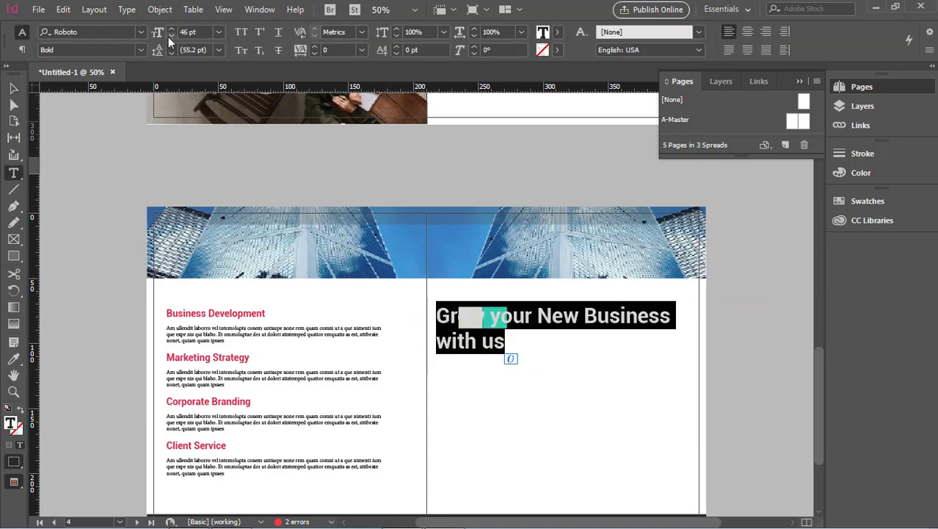
pyautogui.moveTo(199, 32); pyautogui.dragTo(166, 31)
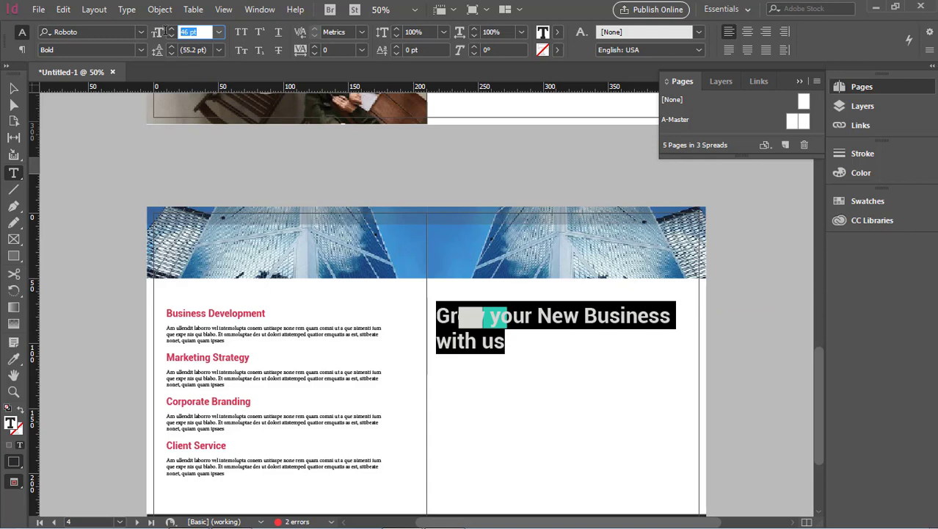
pyautogui.write('24')
pyautogui.press('Return')
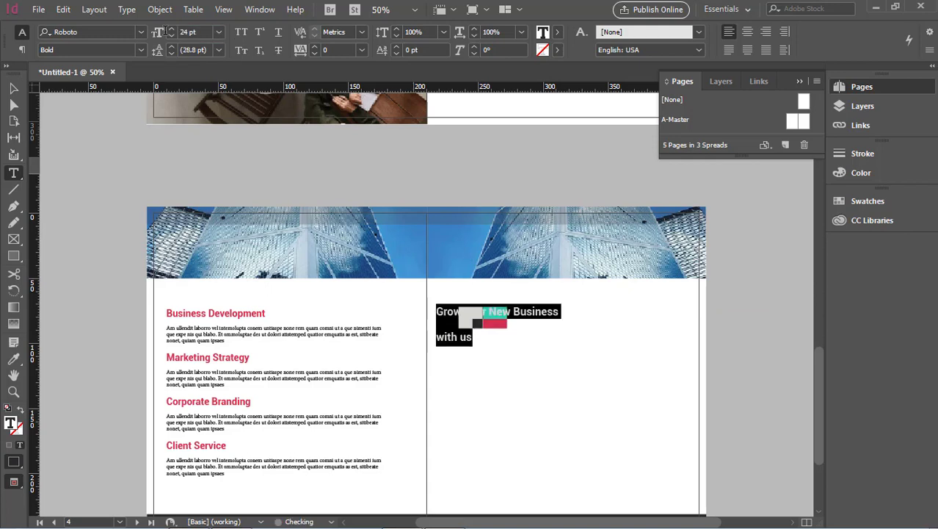
# Step: Remove the line break before "with us" so the headline runs on a single line
pyautogui.click(452, 339)
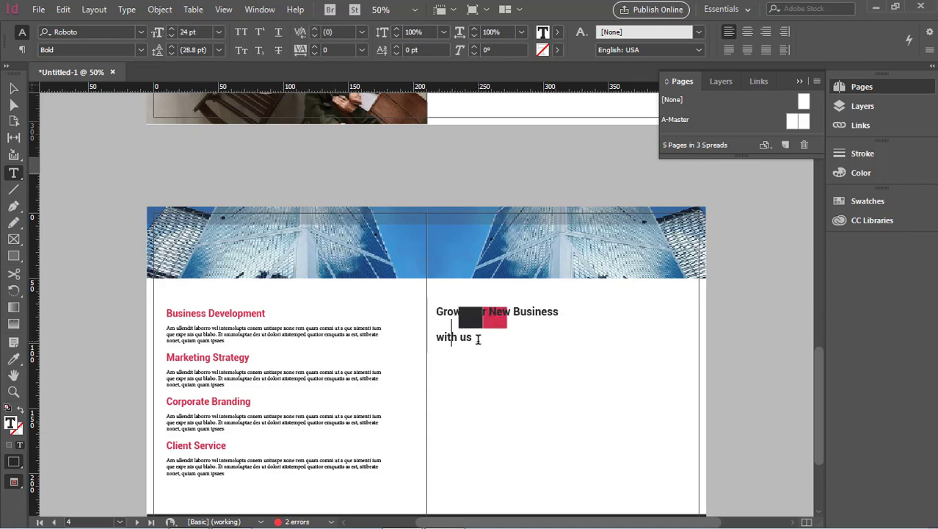
pyautogui.moveTo(477, 339); pyautogui.dragTo(440, 339)
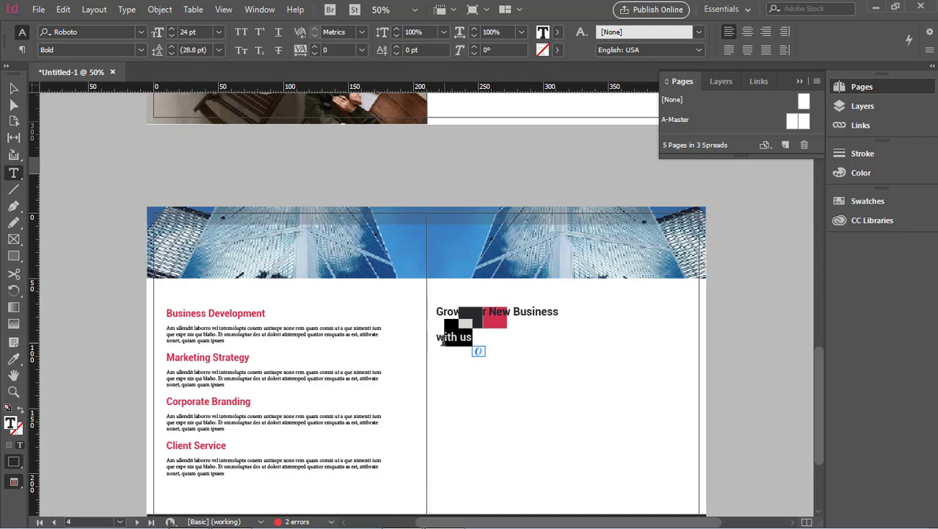
pyautogui.click(439, 340)
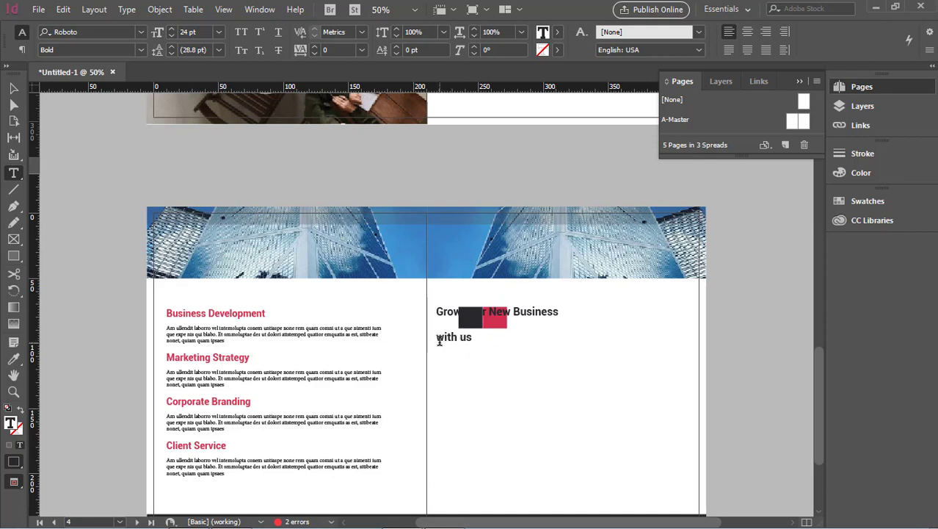
pyautogui.press('BackSpace')
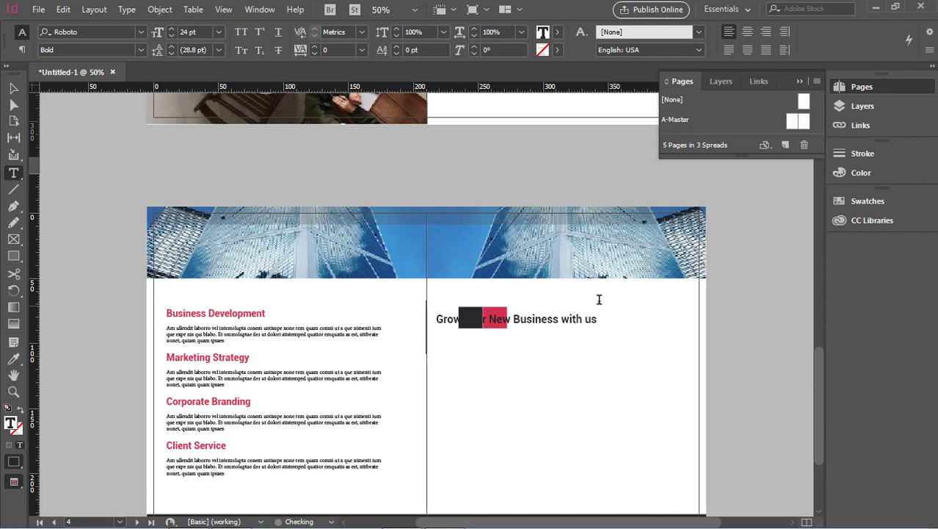
# Step: Shrink the headline's text frame to about 14.6 mm high and place it below the colour squares at about X 219, Y 110.4 mm
pyautogui.click(13, 88)
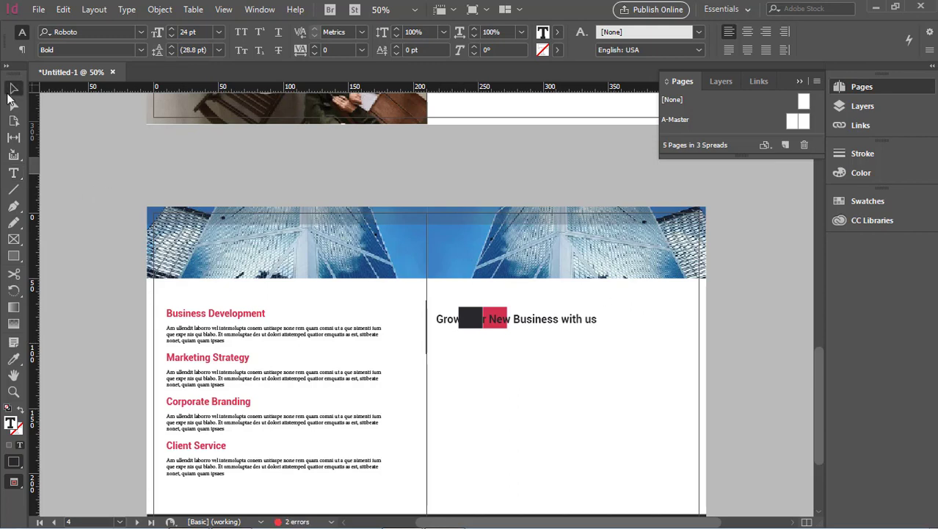
pyautogui.click(478, 321)
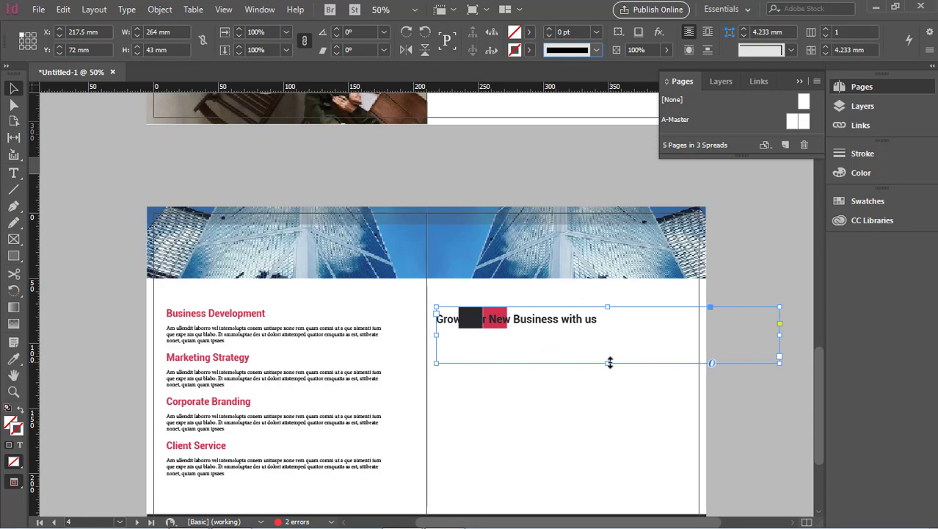
pyautogui.moveTo(609, 363); pyautogui.dragTo(577, 365)
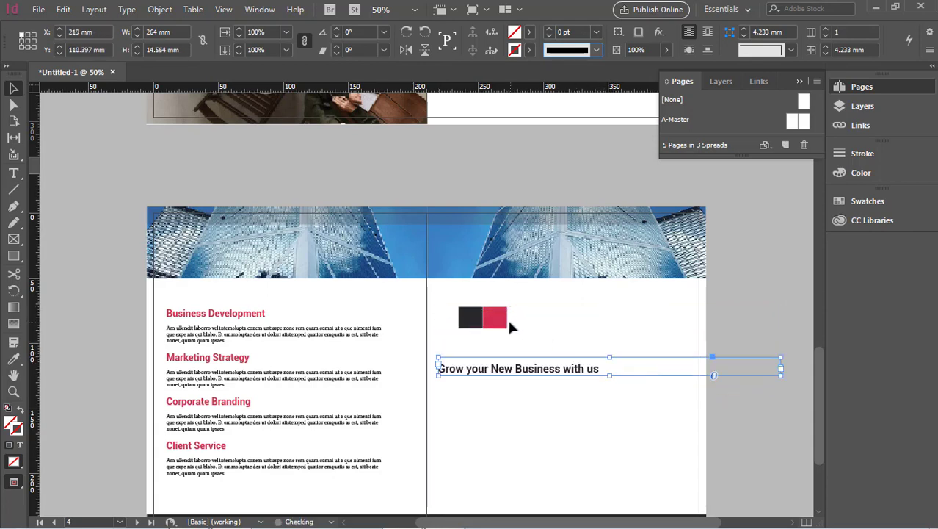
# Step: Move the dark and red squares together up and across the right page to about X 317.1, Y 55.8 mm
pyautogui.click(448, 319)
pyautogui.click(481, 317)
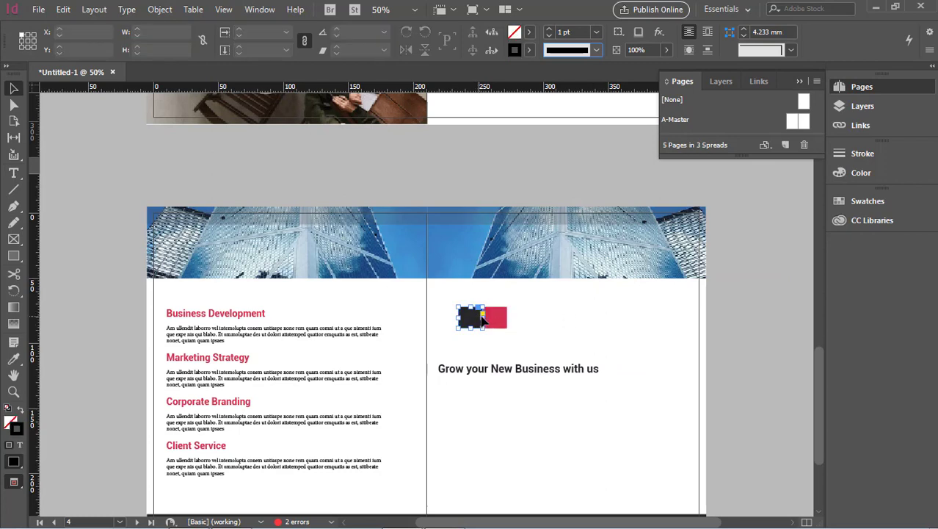
pyautogui.keyDown('shift'); pyautogui.click(496, 317); pyautogui.keyUp('shift')
pyautogui.moveTo(492, 323); pyautogui.dragTo(600, 305)
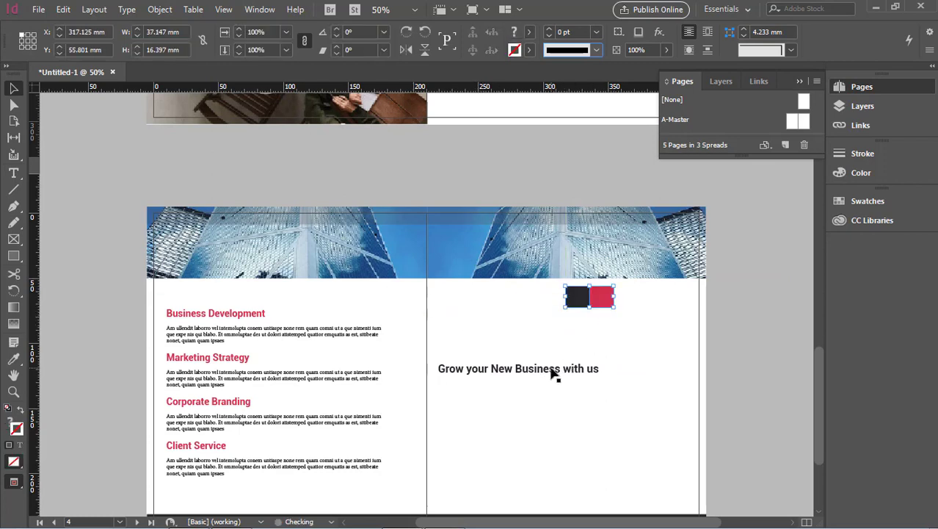
# Step: Move the right-page headline below the colour squares to about X 215, Y 75.4 mm and resize its frame to about 133.8 × 19.5 mm
pyautogui.moveTo(554, 375); pyautogui.dragTo(547, 327)
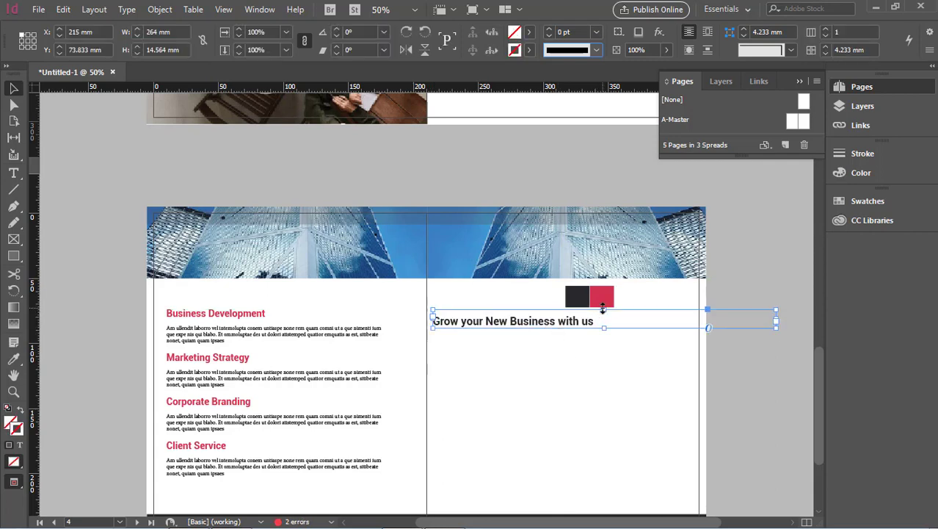
pyautogui.moveTo(599, 314); pyautogui.dragTo(599, 317)
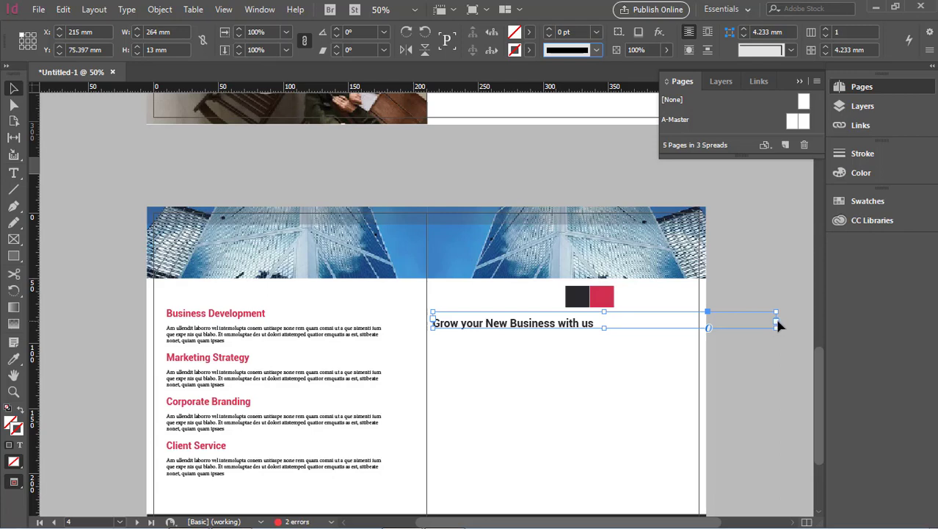
pyautogui.moveTo(776, 321); pyautogui.dragTo(607, 324)
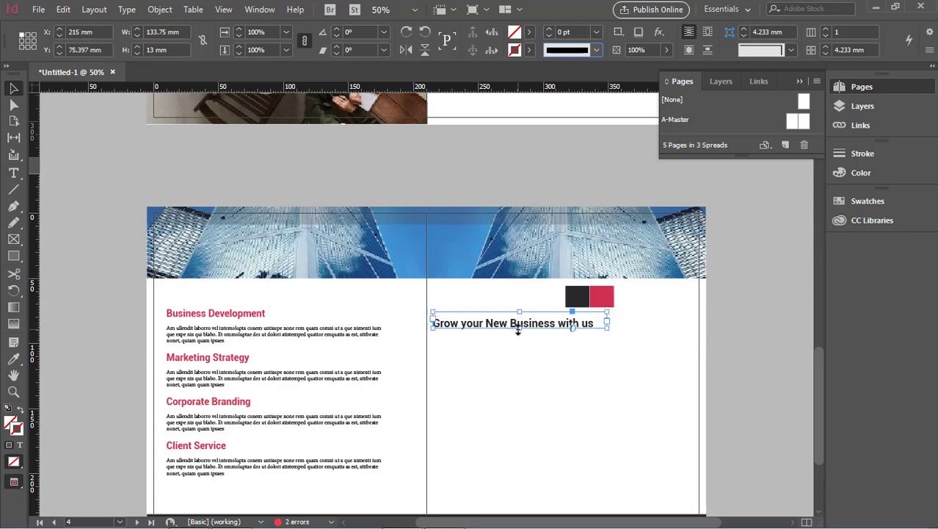
pyautogui.moveTo(518, 332); pyautogui.dragTo(519, 337)
pyautogui.click(754, 325)
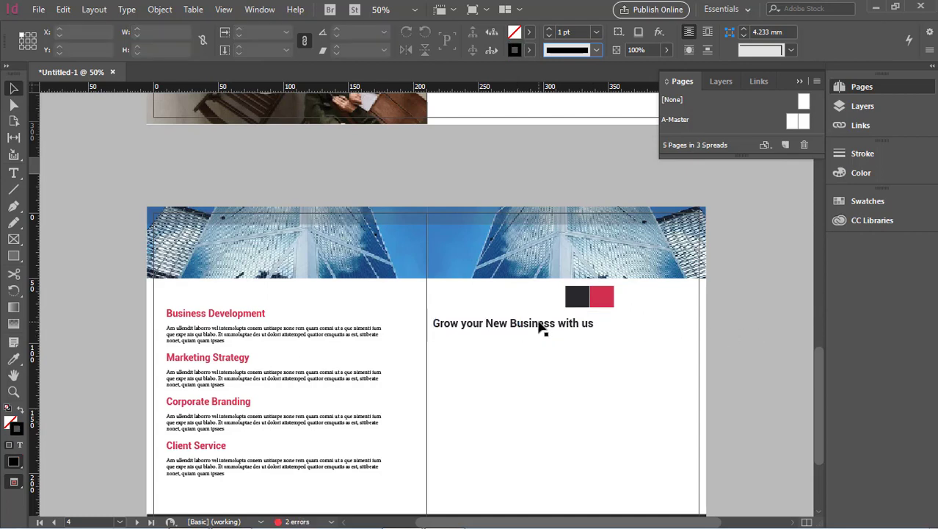
# Step: Nudge the right-page headline up to about Y 70.1 mm, closer to the colour squares
pyautogui.click(542, 329)
pyautogui.press('Up')
pyautogui.press('Up')
pyautogui.press('Up')
pyautogui.press('Up')
pyautogui.press('Up')
pyautogui.press('Up')
pyautogui.press('Up')
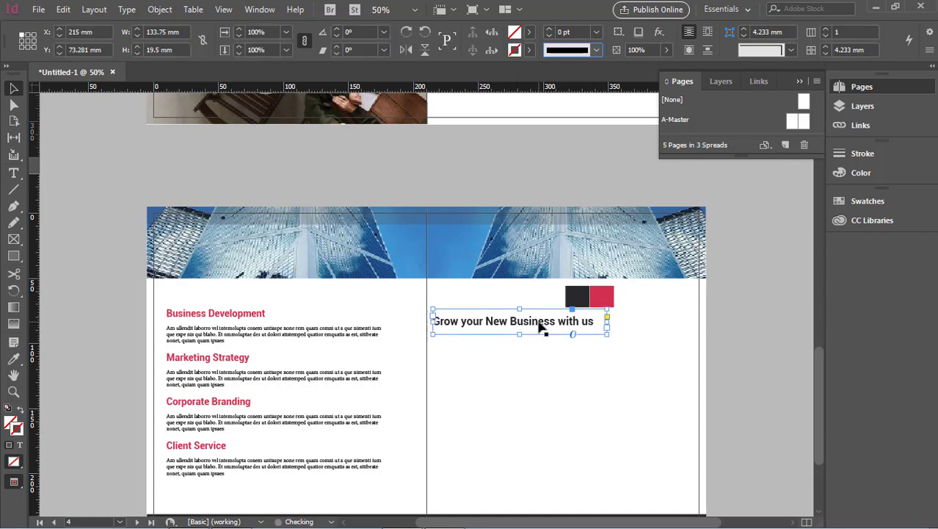
pyautogui.press('Up')
pyautogui.press('Up')
pyautogui.press('Up')
pyautogui.press('Up')
pyautogui.press('Up')
pyautogui.press('Up')
pyautogui.press('Up')
pyautogui.press('Up')
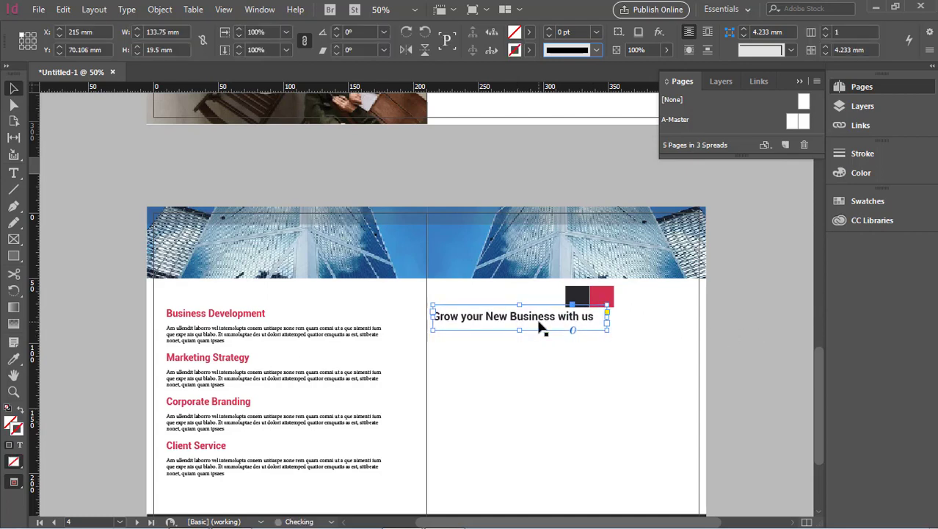
pyautogui.click(732, 341)
# Step: Extend the headline's text frame downward to about 136.1 mm high to make room for body text
pyautogui.scroll(-3, 707, 355)
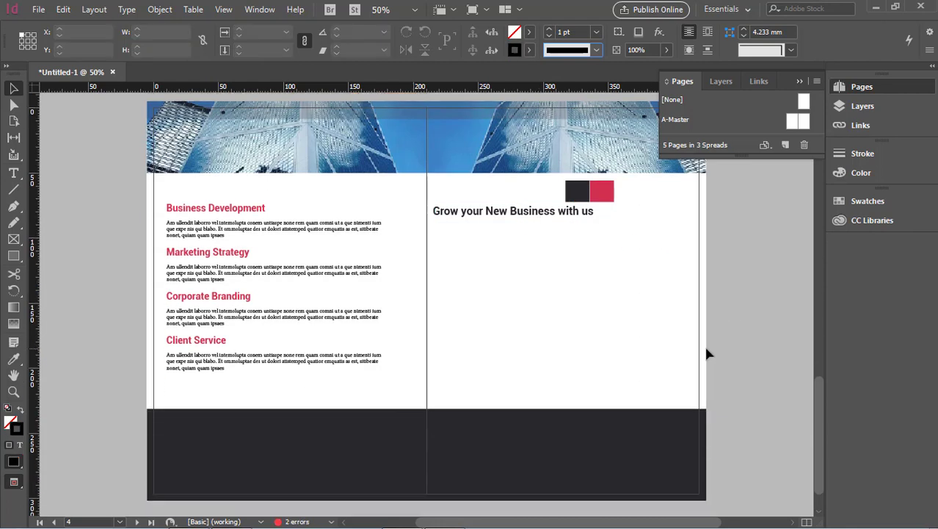
pyautogui.click(479, 213)
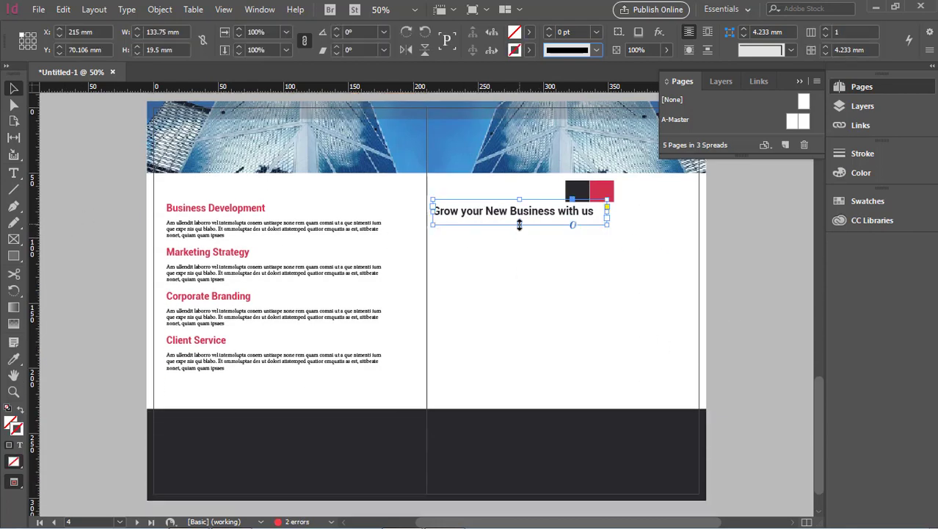
pyautogui.moveTo(520, 225); pyautogui.dragTo(523, 376)
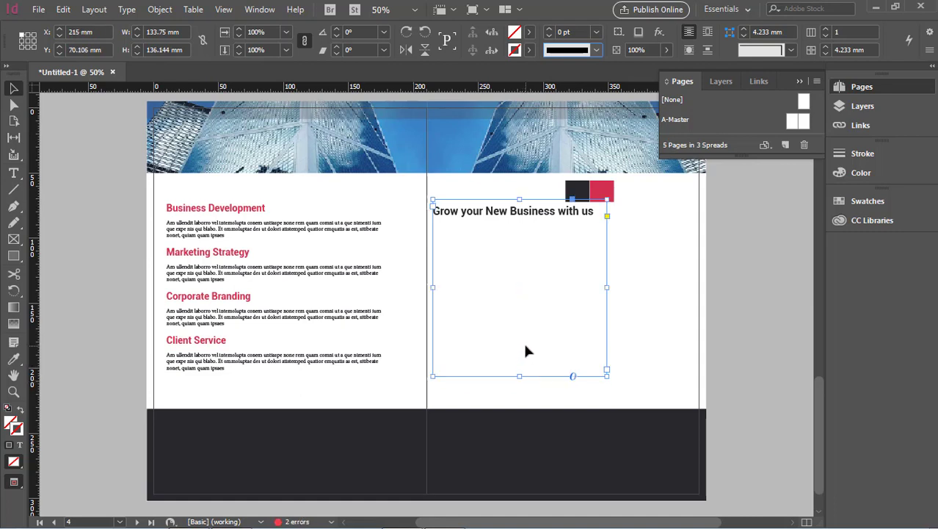
# Step: Nudge the headline's text frame right to about X 224.5 mm, centring it on the right page
pyautogui.press('Right')
pyautogui.hotkey('shift', 'Right')
pyautogui.hotkey('shift', 'Right')
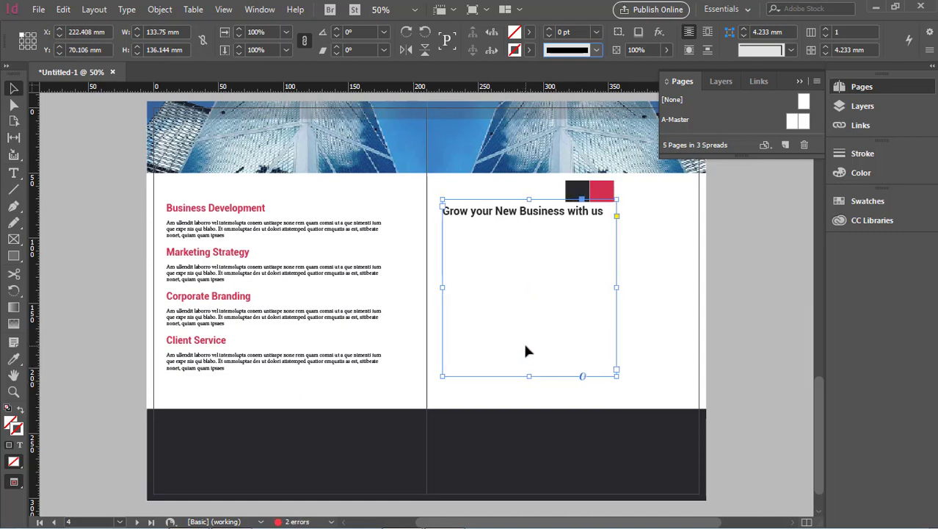
pyautogui.press('Right')
pyautogui.press('Right')
pyautogui.press('Right')
pyautogui.press('Right')
pyautogui.press('Right')
pyautogui.press('Right')
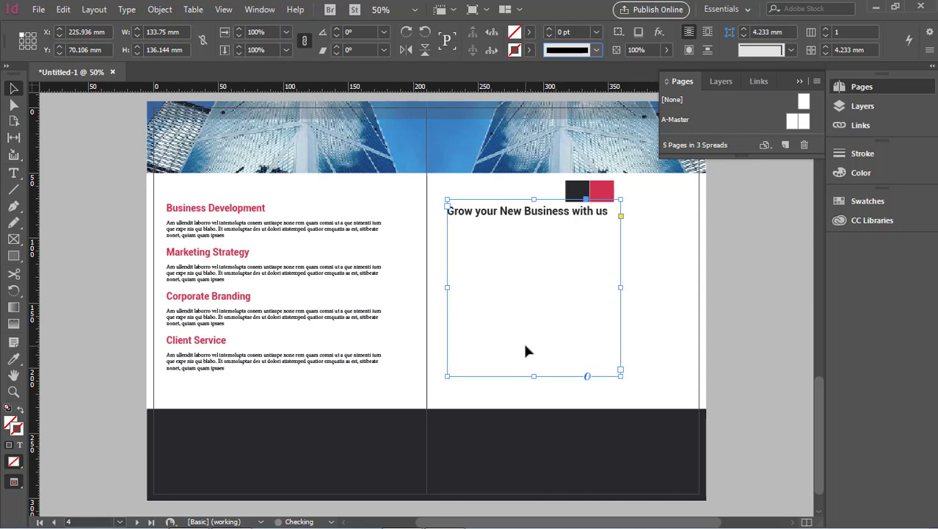
# Step: Copy the body paragraph under "Business Development" and paste it on a new line below the right-page headline
pyautogui.click(13, 173)
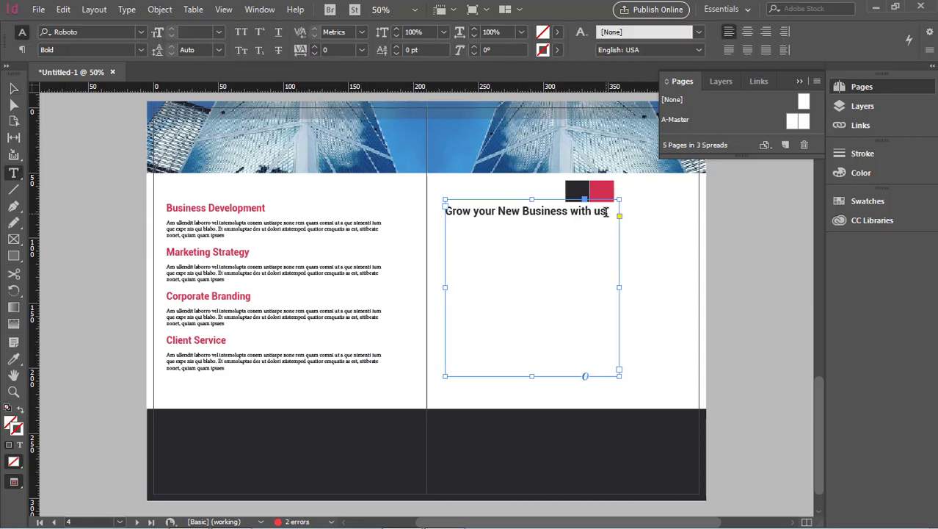
pyautogui.click(606, 211)
pyautogui.moveTo(224, 234); pyautogui.dragTo(163, 222)
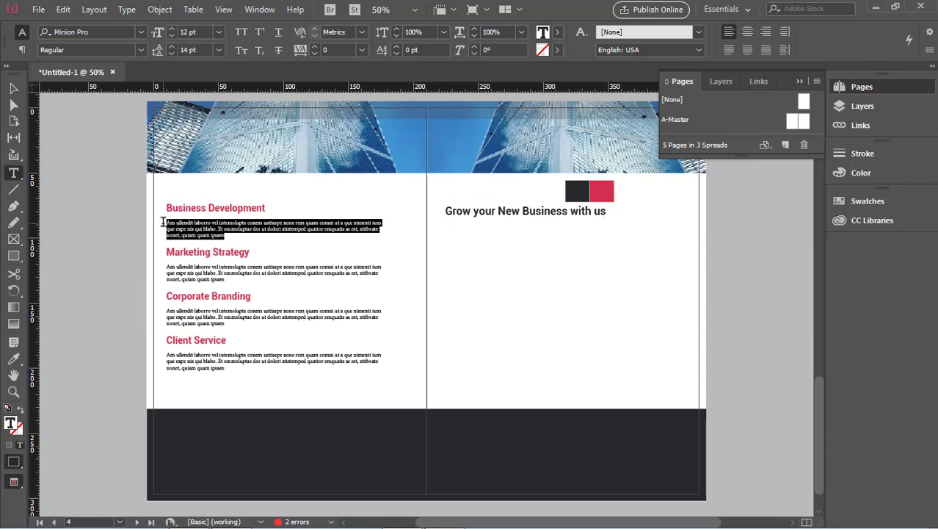
pyautogui.click(497, 213)
pyautogui.click(607, 211)
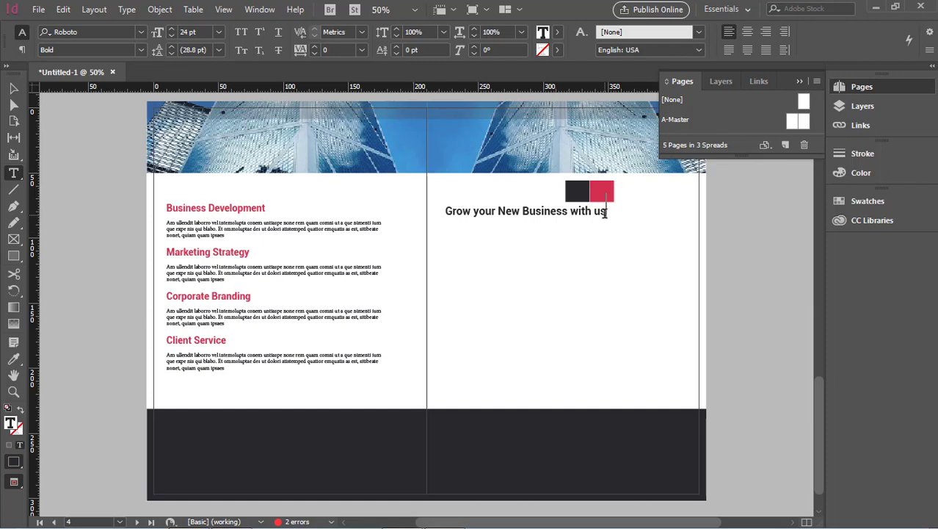
pyautogui.press('Return')
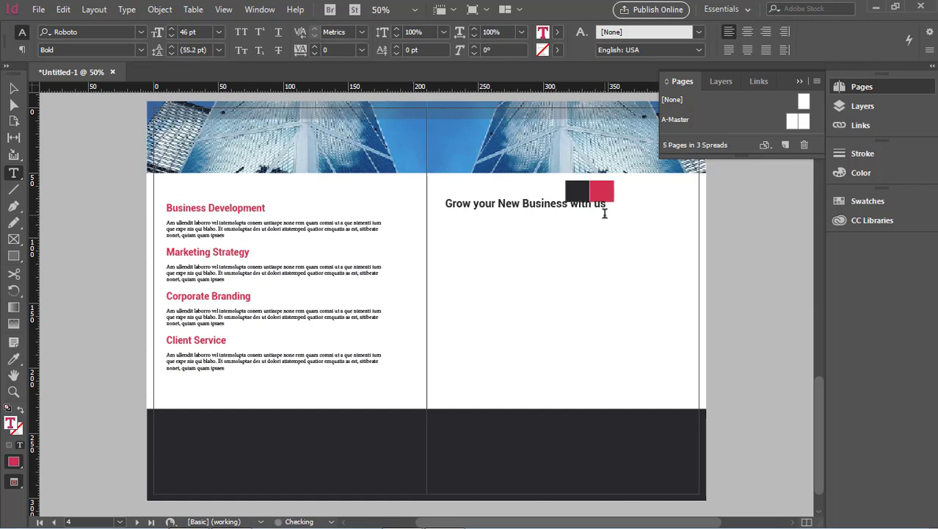
pyautogui.write('Am ullendit laborro vel intemolupta conem untiaspe none rem quam comni ut a que nimenti tum que expe nis qui blabo. Et ommoluptae des ut dolori atistemped quatior emquatis as est, stitbeate nonet, quiam quam ipsaes')
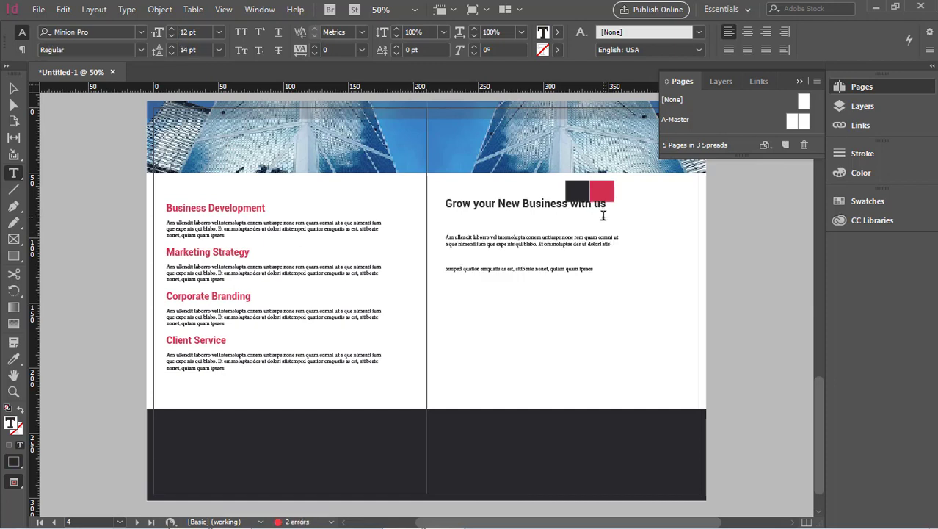
# Step: Try to close the gap above the pasted paragraph's last line by deleting the characters just before "temped"
pyautogui.click(447, 269)
pyautogui.press('Delete')
pyautogui.press('BackSpace')
pyautogui.press('BackSpace')
pyautogui.press('BackSpace')
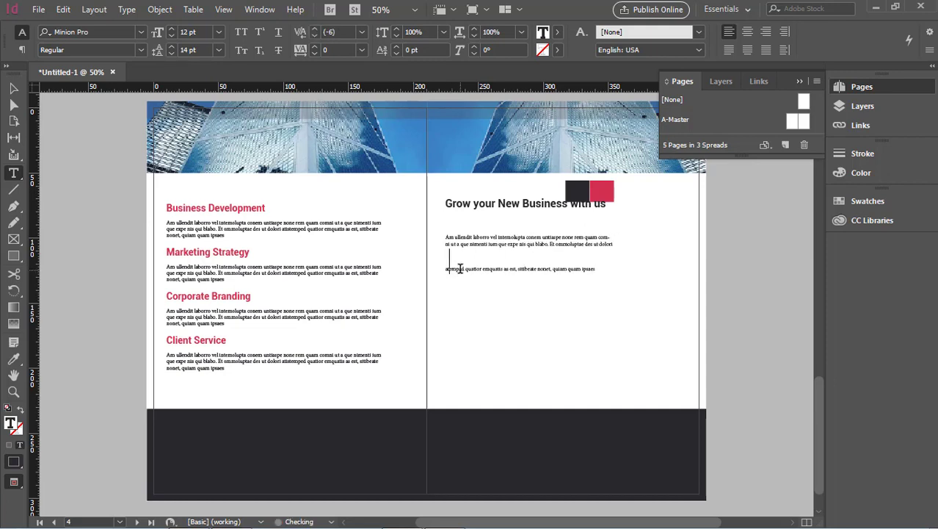
pyautogui.press('BackSpace')
pyautogui.press('BackSpace')
pyautogui.press('BackSpace')
pyautogui.press('BackSpace')
pyautogui.press('BackSpace')
pyautogui.press('BackSpace')
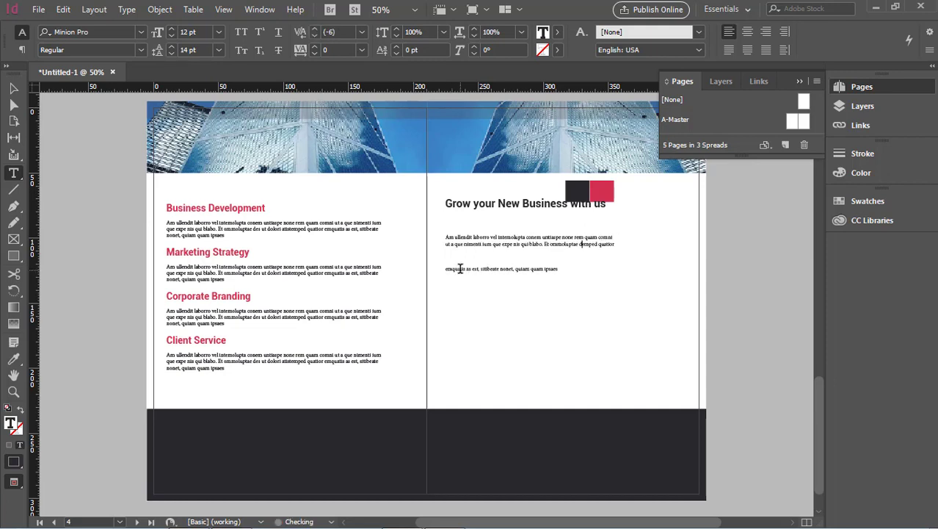
# Step: Try to apply the dark square's colour to the pasted paragraph with the Eyedropper tool
pyautogui.moveTo(578, 271); pyautogui.dragTo(421, 211)
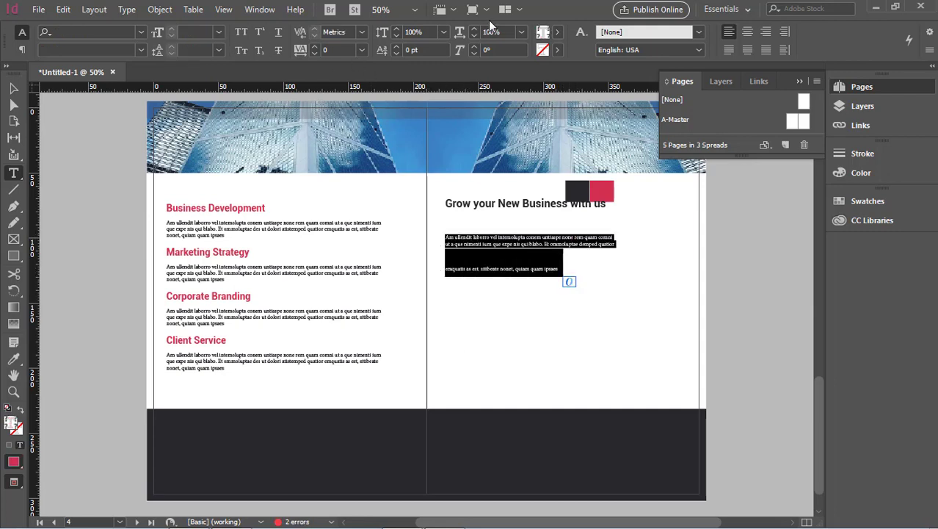
pyautogui.click(558, 32)
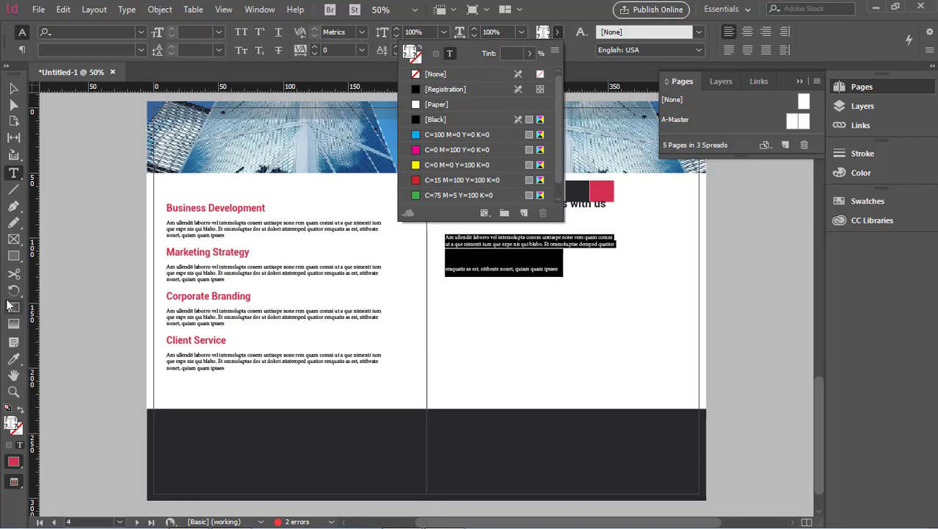
pyautogui.click(19, 358)
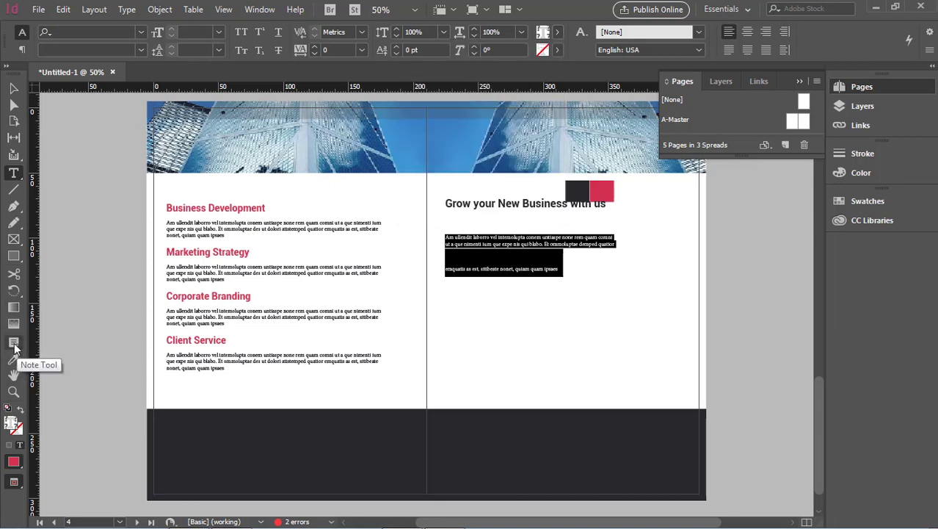
pyautogui.click(22, 360)
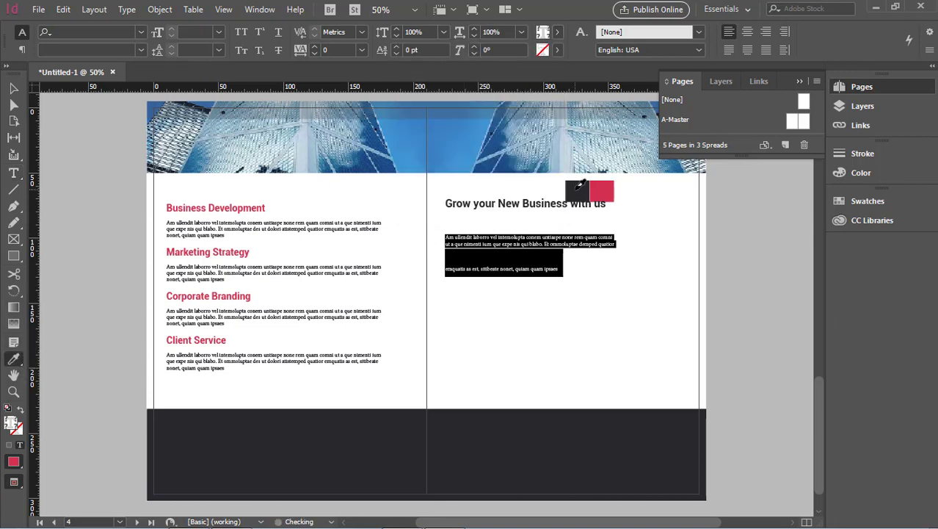
pyautogui.click(571, 190)
pyautogui.click(13, 88)
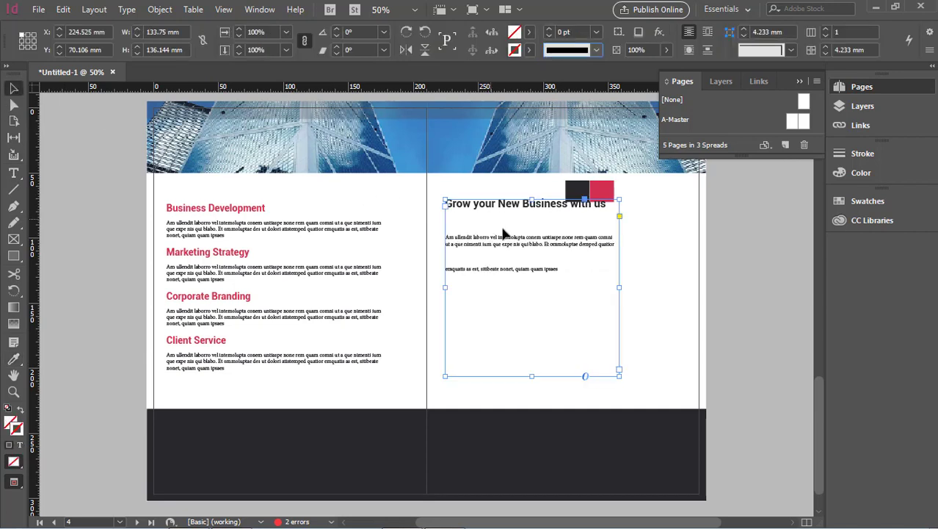
pyautogui.click(740, 310)
pyautogui.click(551, 252)
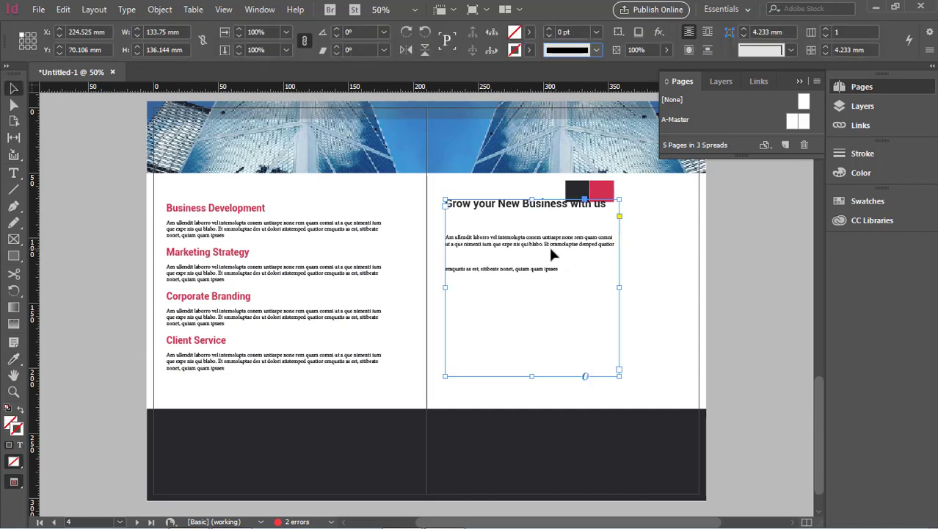
# Step: Try to fix the pasted paragraph's uneven line spacing by adding two line breaks before "emquatis" and deleting back past them
pyautogui.click(13, 173)
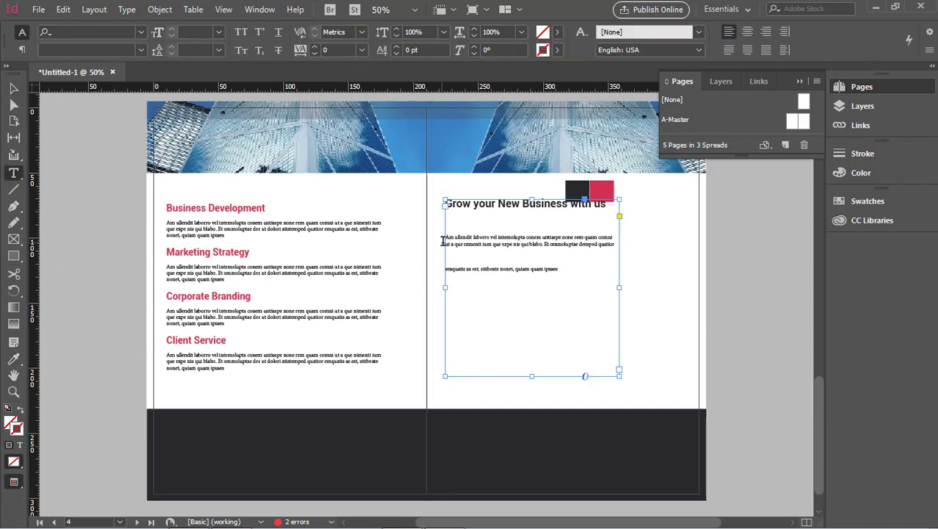
pyautogui.click(455, 269)
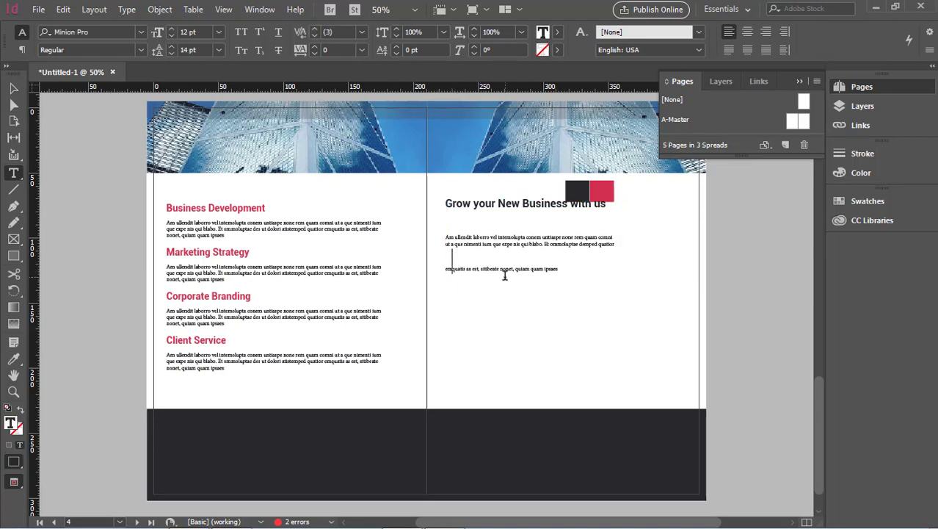
pyautogui.press('Return')
pyautogui.press('Return')
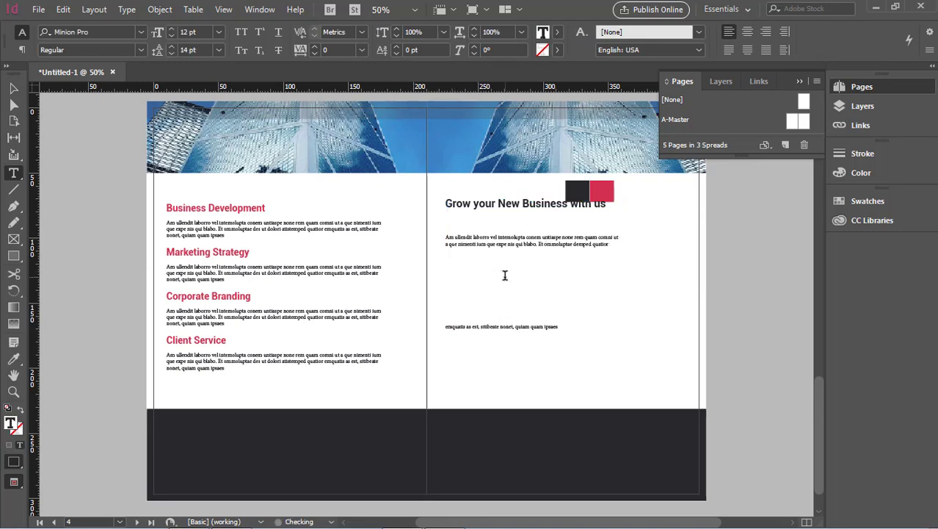
pyautogui.press('BackSpace')
pyautogui.press('BackSpace')
pyautogui.press('BackSpace')
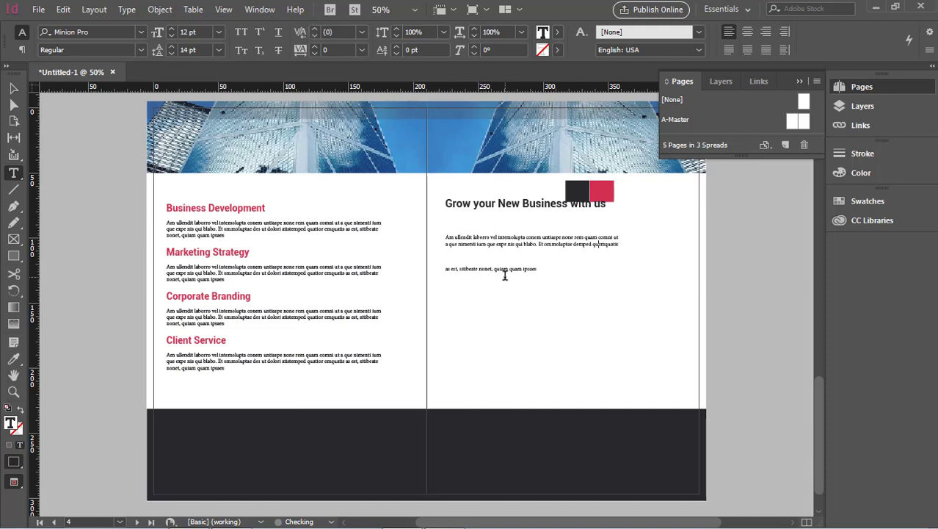
pyautogui.press('BackSpace')
pyautogui.press('BackSpace')
pyautogui.press('BackSpace')
pyautogui.press('BackSpace')
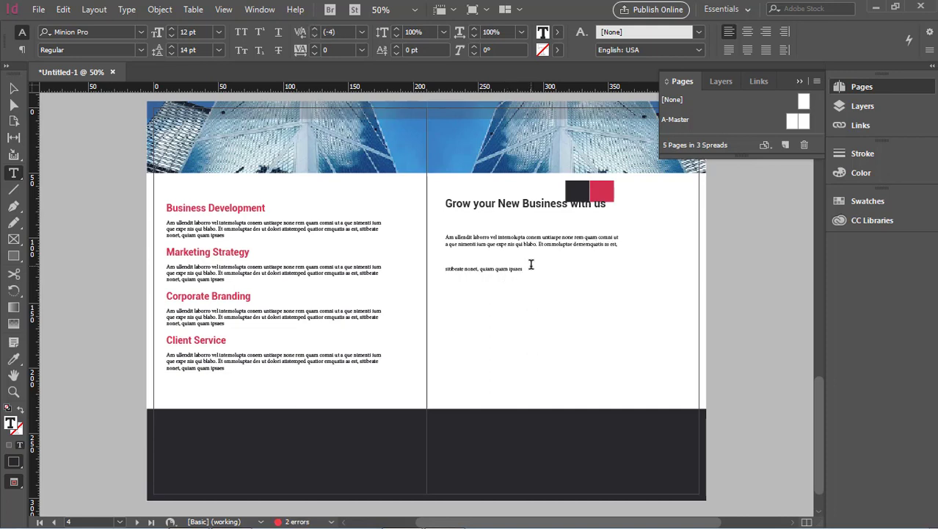
# Step: Delete the whole pasted paragraph below the right-page headline, keeping only the headline
pyautogui.click(531, 264)
pyautogui.press('BackSpace')
pyautogui.press('BackSpace')
pyautogui.press('BackSpace')
pyautogui.press('BackSpace')
pyautogui.press('BackSpace')
pyautogui.press('BackSpace')
pyautogui.press('BackSpace')
pyautogui.press('BackSpace')
pyautogui.press('BackSpace')
pyautogui.press('BackSpace')
pyautogui.press('BackSpace')
pyautogui.press('BackSpace')
pyautogui.press('BackSpace')
pyautogui.press('BackSpace')
pyautogui.press('BackSpace')
pyautogui.press('BackSpace')
pyautogui.press('BackSpace')
pyautogui.press('BackSpace')
pyautogui.press('BackSpace')
pyautogui.press('BackSpace')
pyautogui.press('BackSpace')
pyautogui.press('BackSpace')
pyautogui.press('BackSpace')
pyautogui.press('BackSpace')
pyautogui.press('BackSpace')
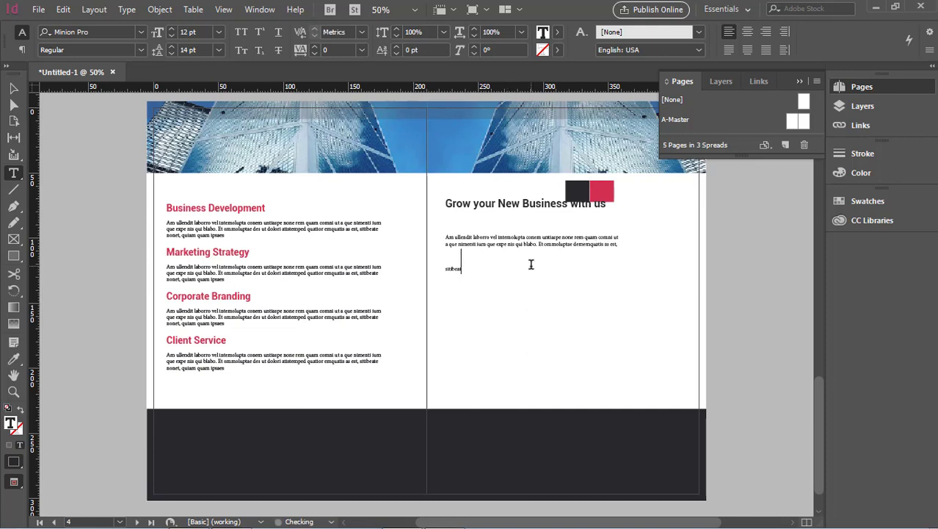
pyautogui.press('BackSpace')
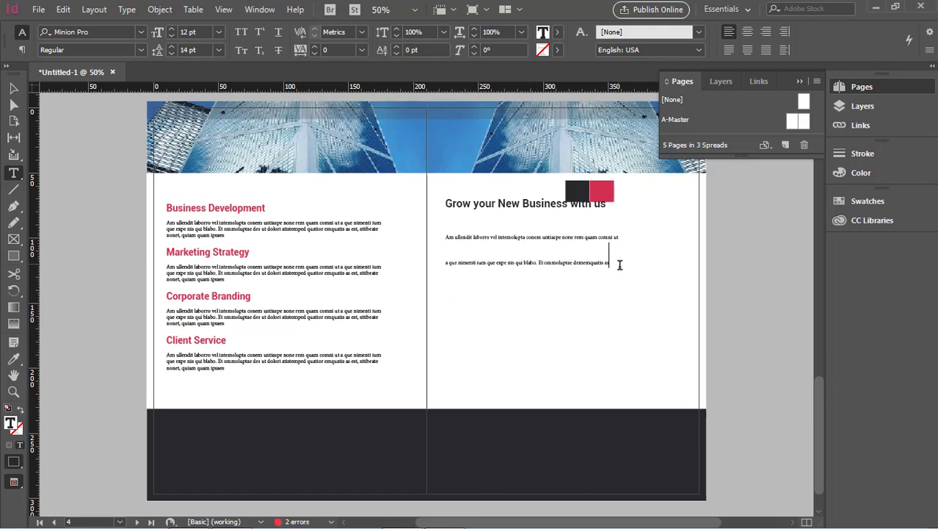
pyautogui.hotkey('ctrl', 'a')
pyautogui.press('BackSpace')
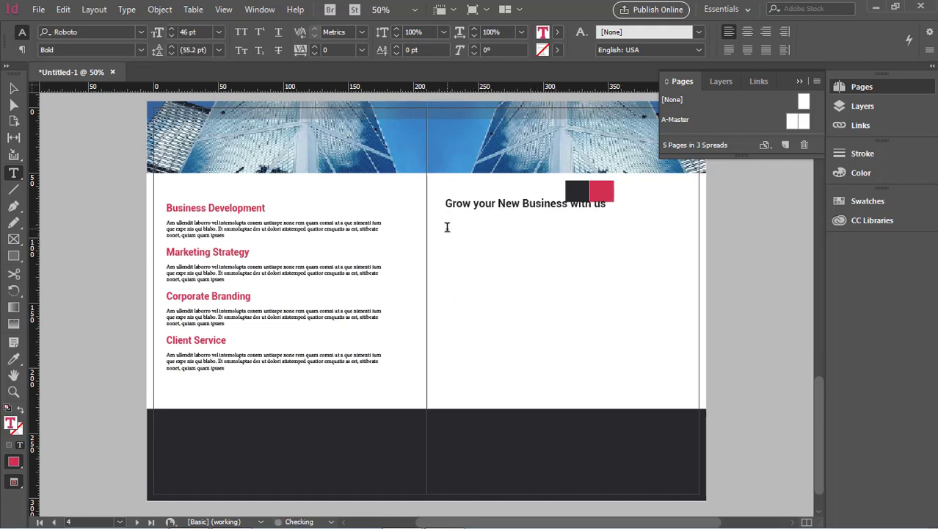
# Step: Shrink the headline's text frame to about 10.1 mm high and deselect it
pyautogui.click(13, 88)
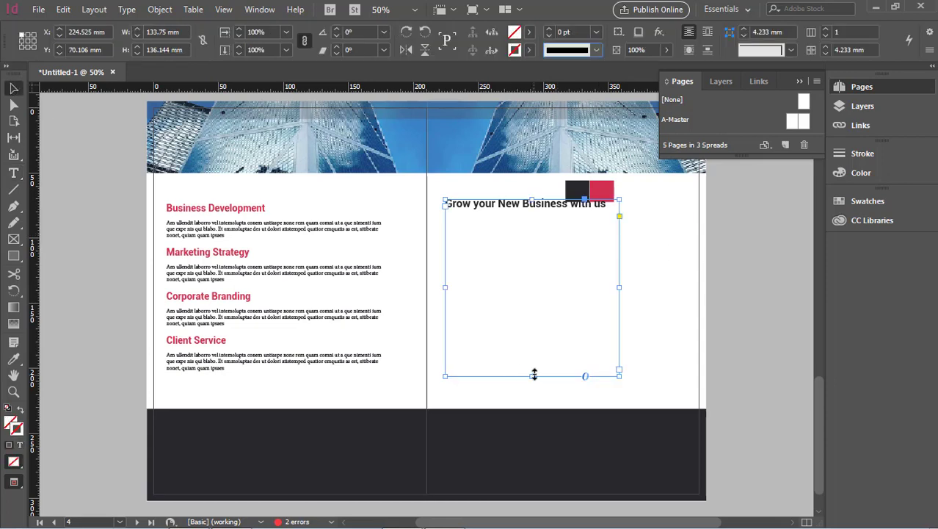
pyautogui.moveTo(534, 376); pyautogui.dragTo(531, 212)
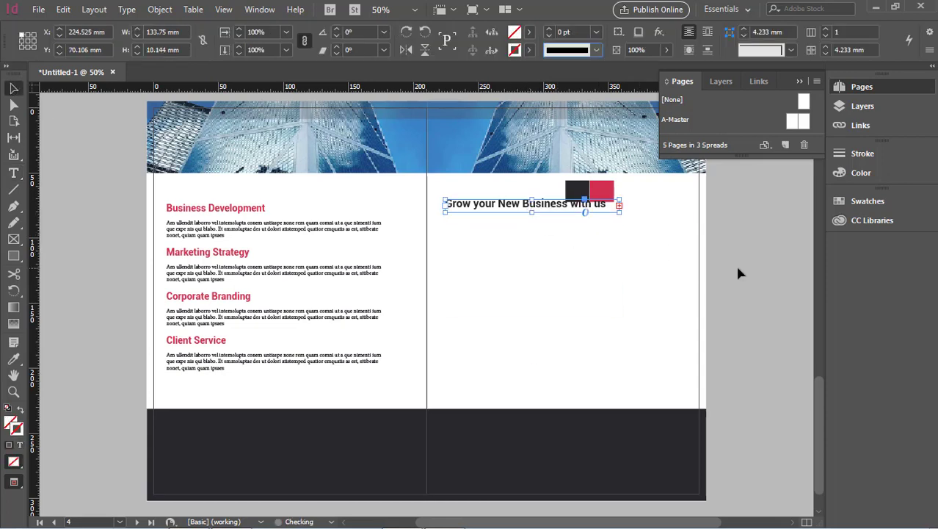
pyautogui.click(443, 273)
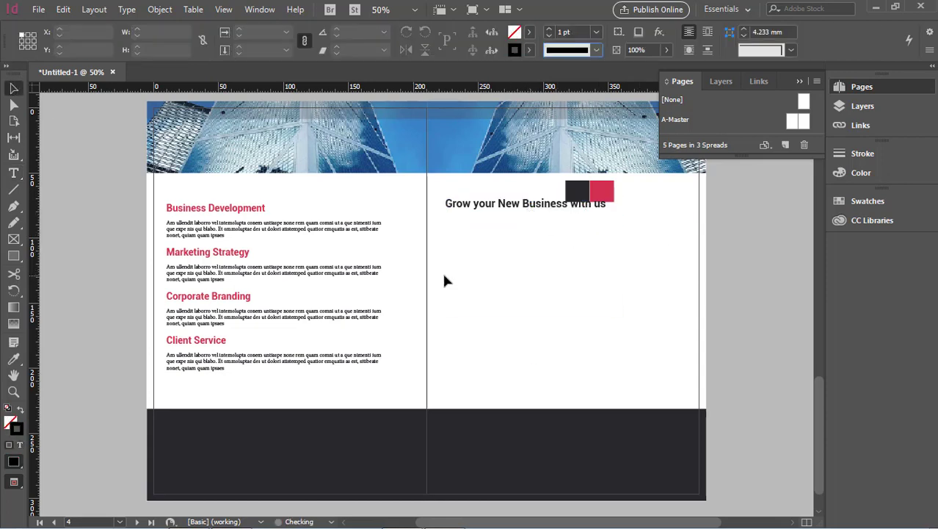
# Step: Create a text frame below the right-page headline, paste the placeholder paragraph into it and widen the frame to 182 mm
pyautogui.click(14, 173)
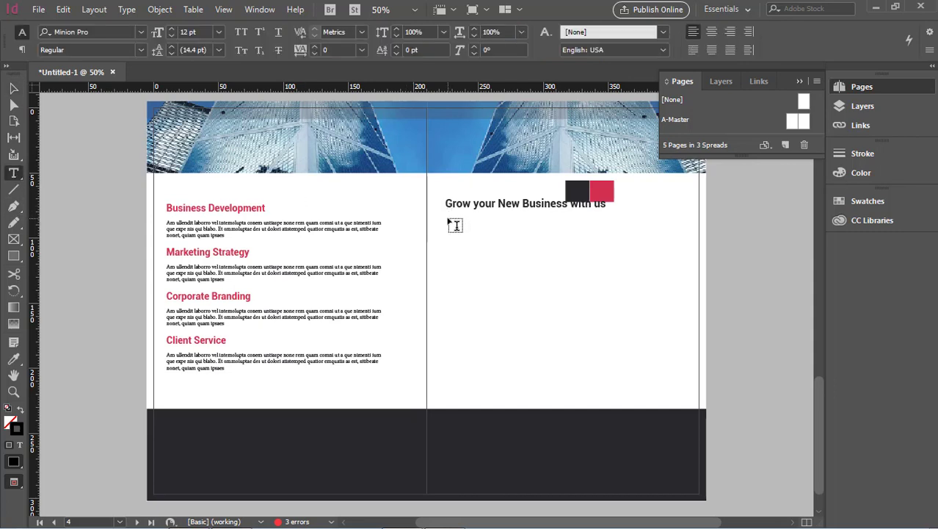
pyautogui.moveTo(446, 219); pyautogui.dragTo(611, 376)
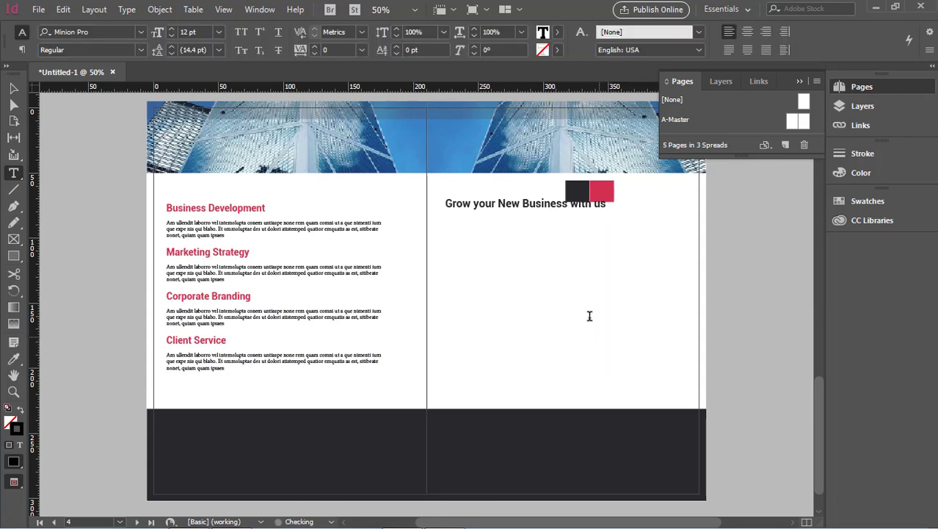
pyautogui.hotkey('ctrl', 'v')
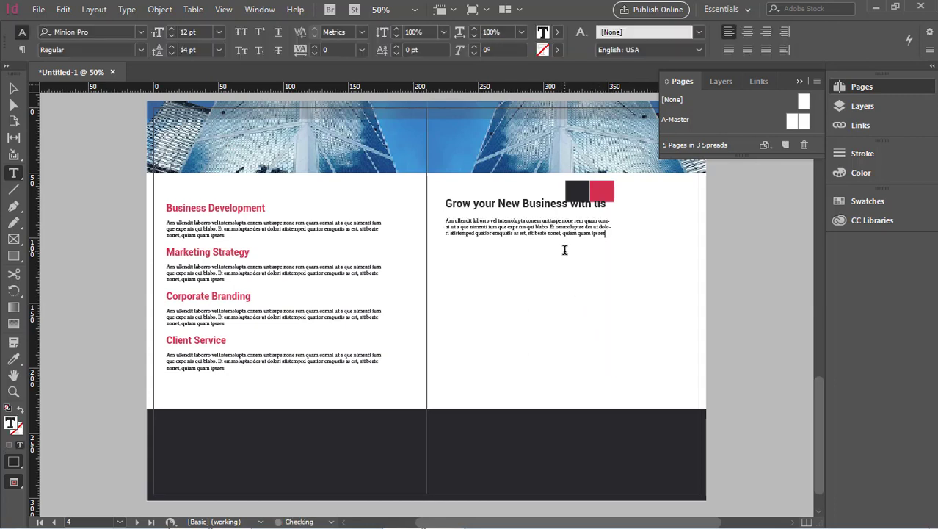
pyautogui.click(14, 88)
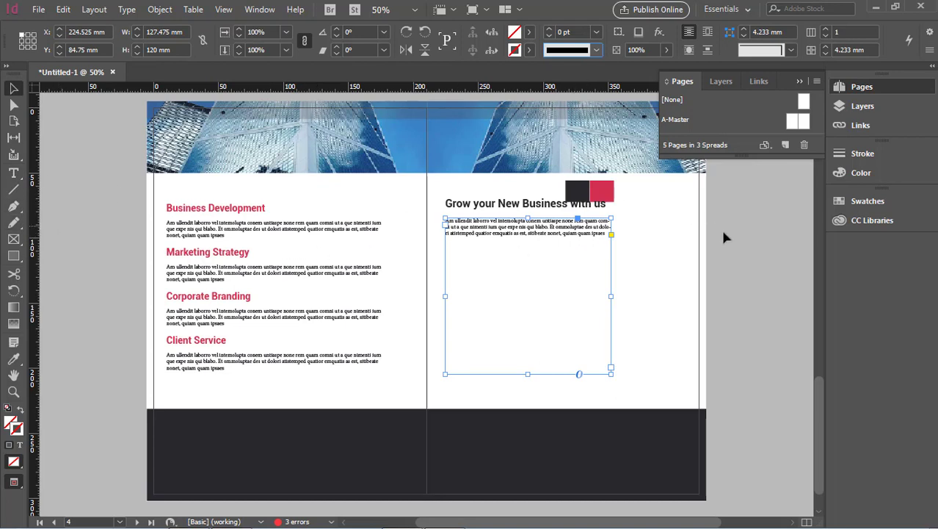
pyautogui.moveTo(612, 298); pyautogui.dragTo(683, 297)
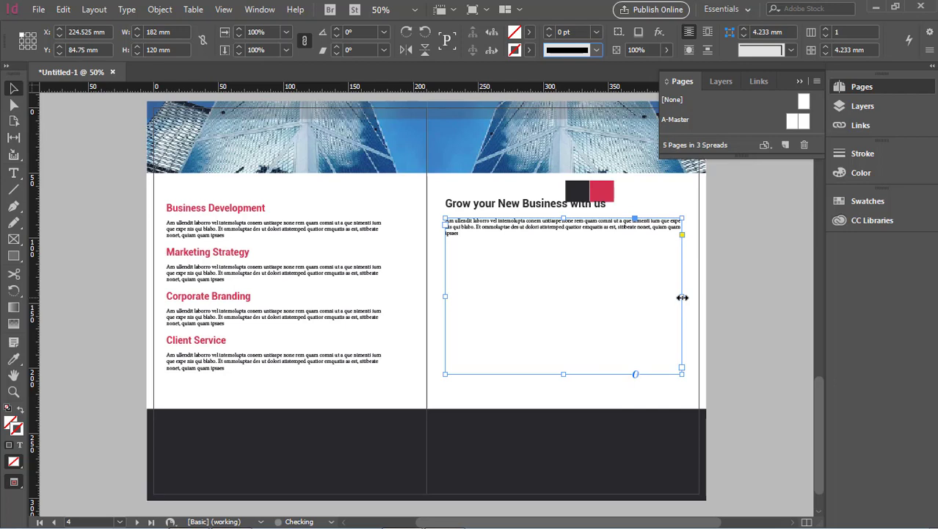
pyautogui.click(710, 267)
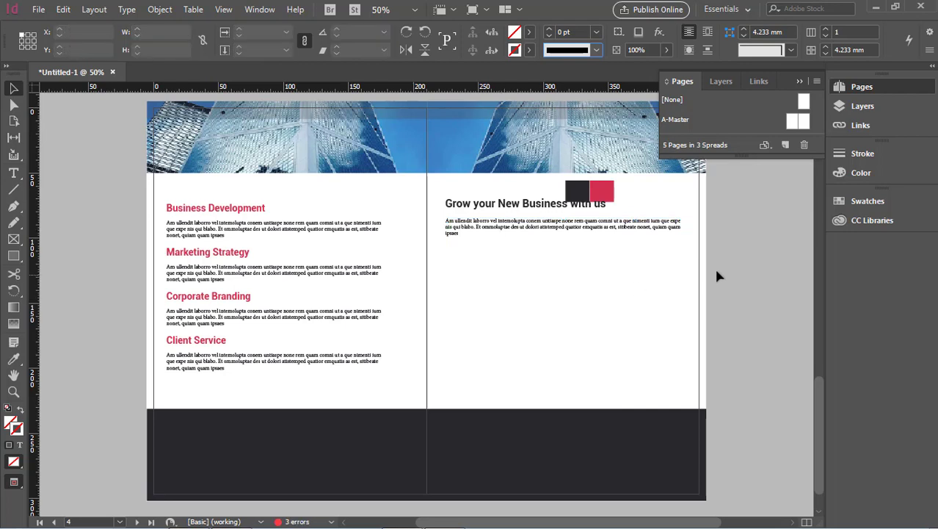
# Step: Copy the placeholder text below the right-page headline and paste it twice more at its end to lengthen the first paragraph
pyautogui.click(14, 171)
pyautogui.moveTo(467, 233); pyautogui.dragTo(434, 222)
pyautogui.hotkey('ctrl', 'c')
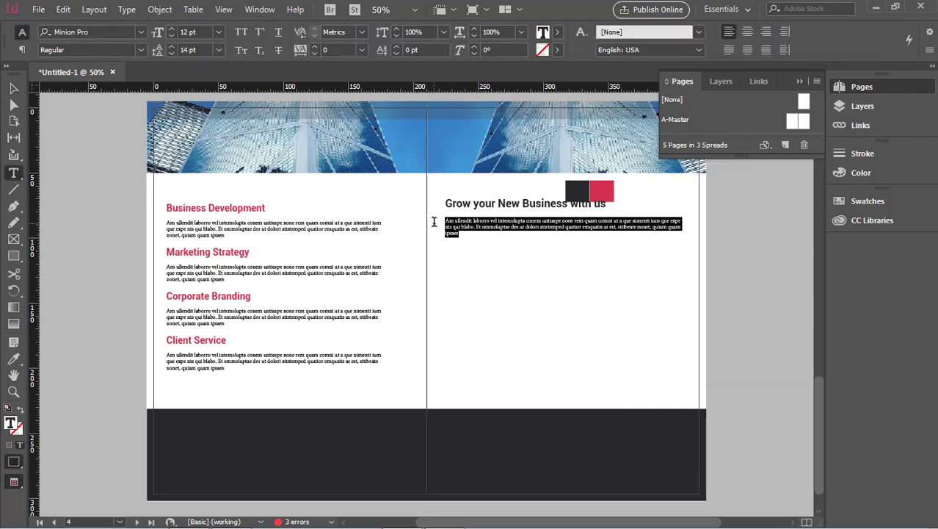
pyautogui.click(469, 236)
pyautogui.hotkey('ctrl', 'v')
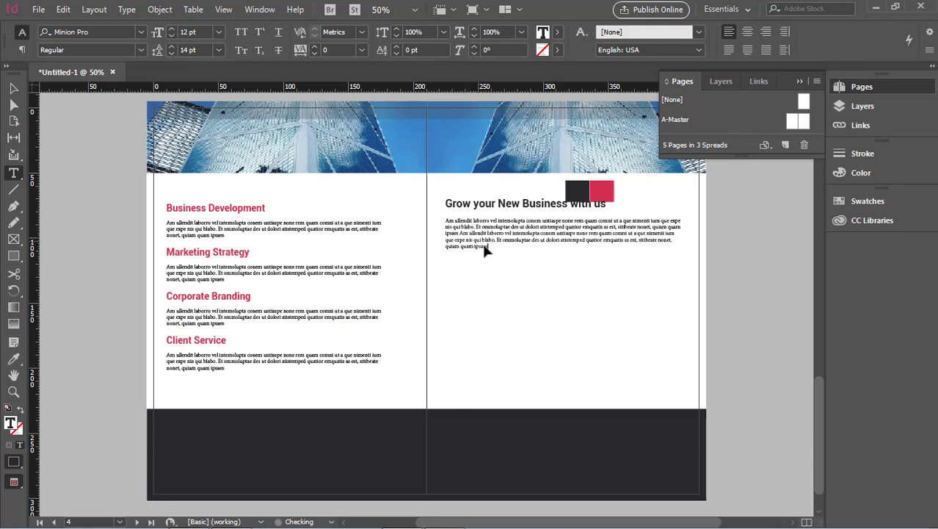
pyautogui.hotkey('ctrl', 'v')
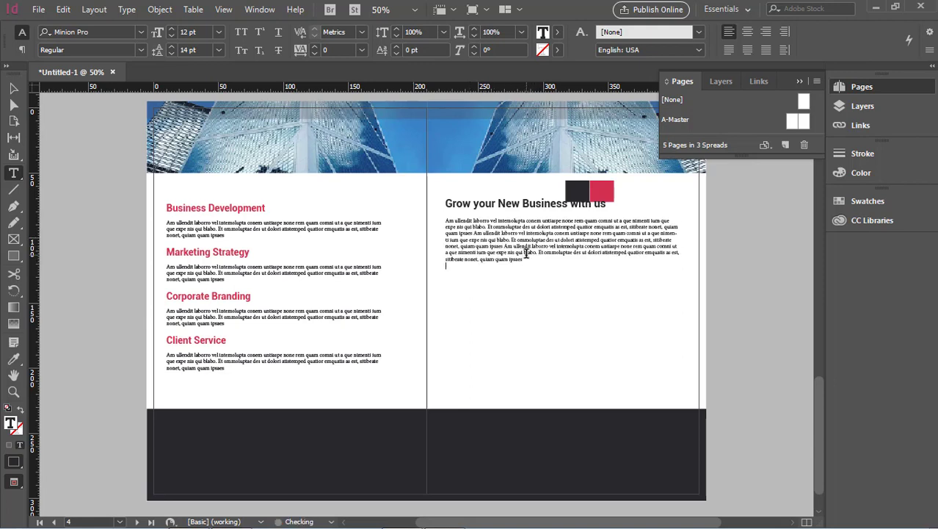
# Step: Add a second body paragraph after a blank gap, made of two pasted copies of the placeholder text
pyautogui.press('Return')
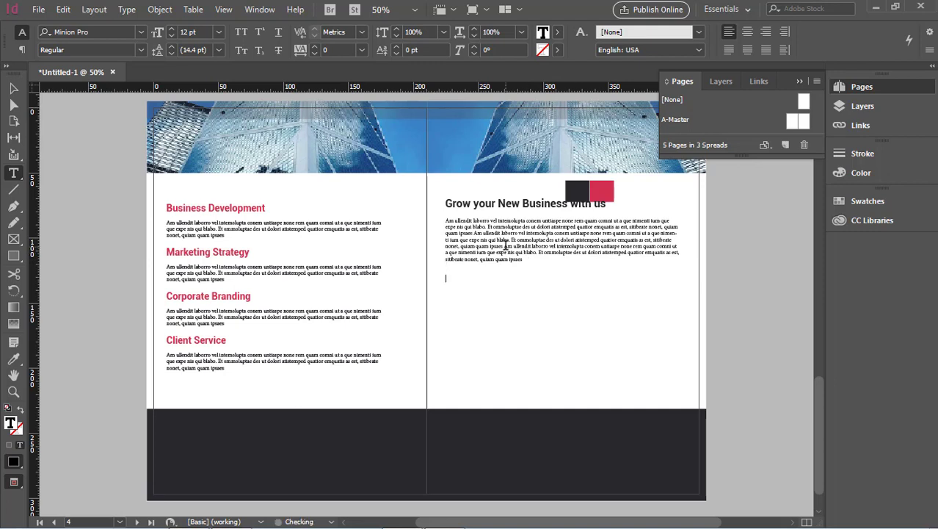
pyautogui.hotkey('ctrl', 'v')
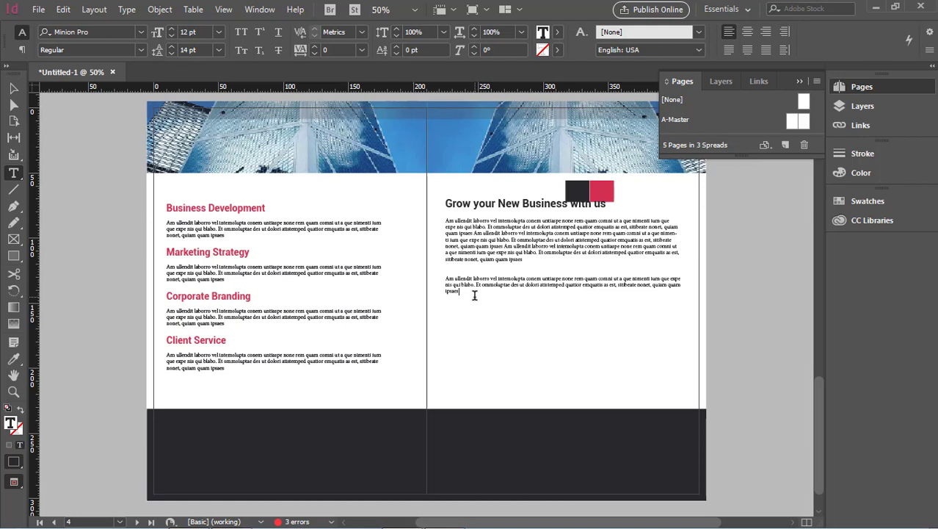
pyautogui.write('Am ullendit laborro vel intemolupta conem untiaspe none rem quam comni ut a que nimenti ium que expe nis qui blabo. Et ommoluptae des ut dolori atistemped quatior emquatis as est, stibeate nonet, quiam quam ipsaes')
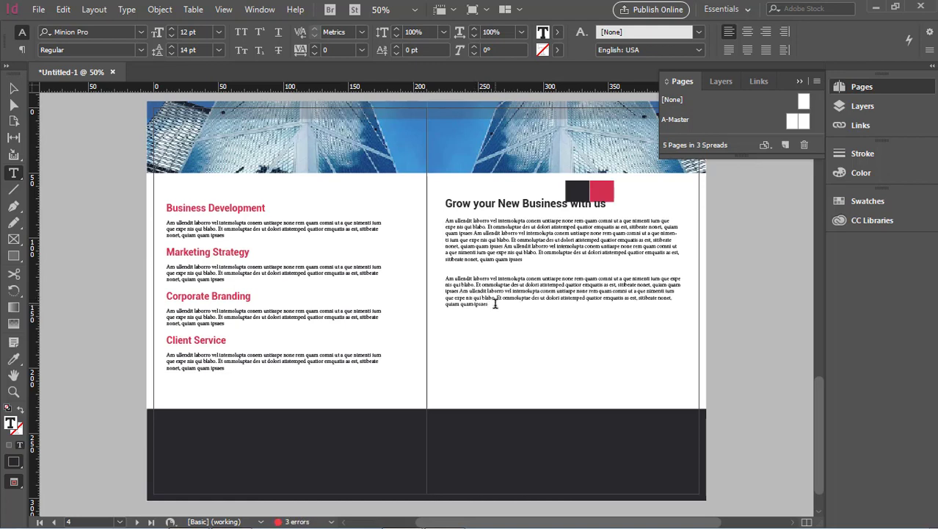
# Step: Add a third body paragraph of two placeholder text copies, separated by a blank gap, and deselect the frame
pyautogui.press('Return')
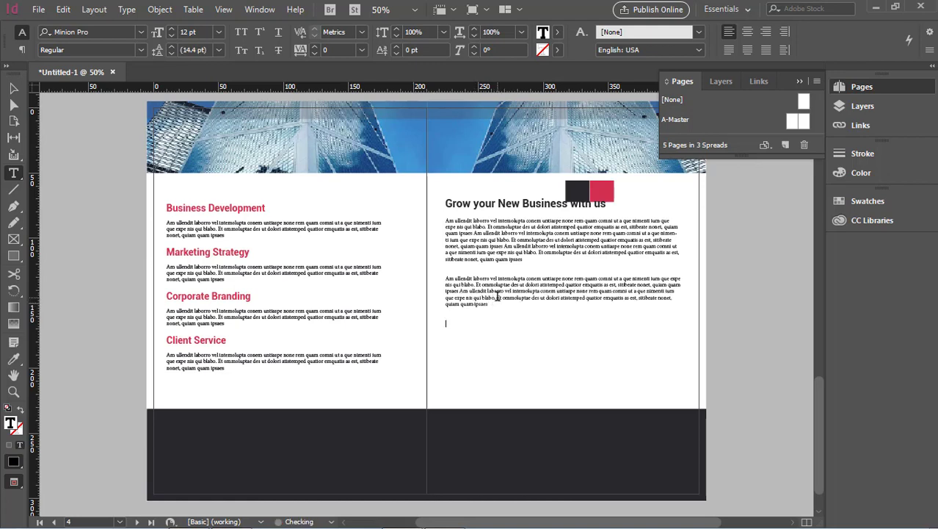
pyautogui.write('Am ullendit laborro vel intemolupta conem untiaspe none rem quam comni ut a que nimenti ium que expe nis qui blabo. Et ommoluptae des ut dolori atistemped quatior emquatis as est, stibeate nonet, quiam quam ipsaes')
pyautogui.write('Am ullendit laborro vel intemolupta conem untiaspe none rem quam comni ut a que nimenti ium que expe nis qui blabo. Et ommoluptae des ut dolori atistemped quatior emquatis as est, stibeate nonet, quiam quam ipsaes')
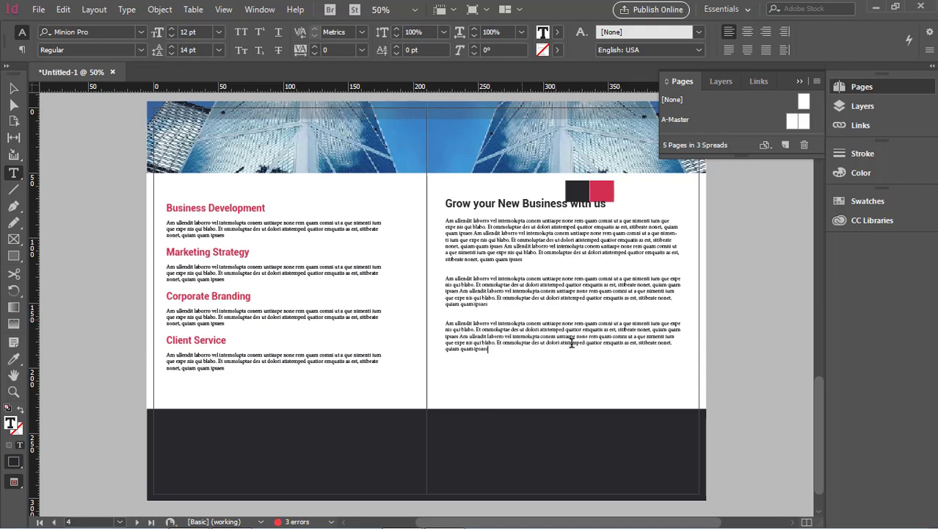
pyautogui.click(13, 88)
pyautogui.hotkey('ctrl', 'shift', 'a')
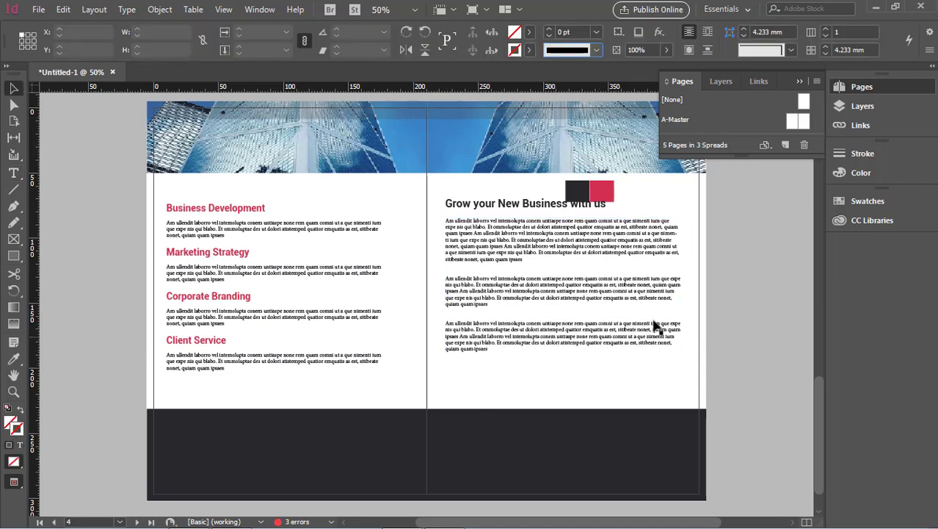
# Step: Move the dark and red colour squares together to the right, clear of the right-page headline
pyautogui.click(656, 325)
pyautogui.click(741, 281)
pyautogui.scroll(2, 734, 281)
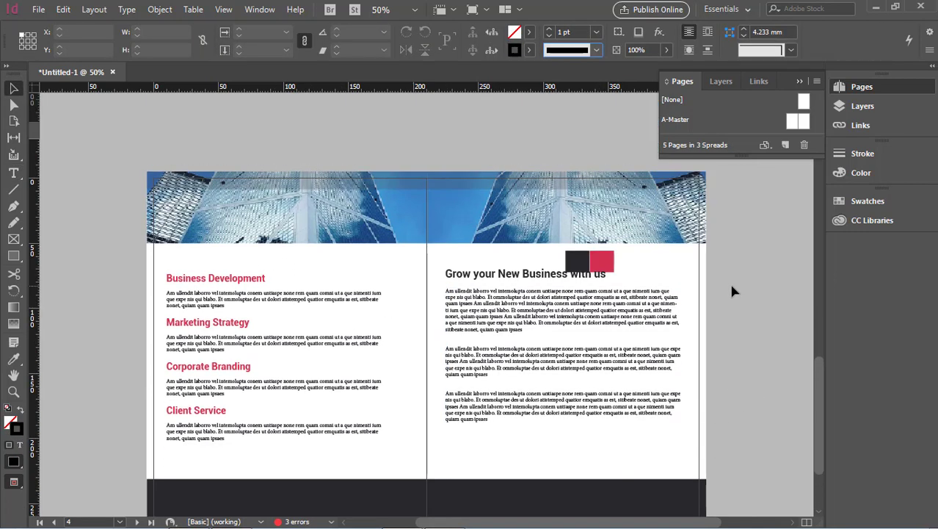
pyautogui.click(573, 277)
pyautogui.click(686, 272)
pyautogui.click(601, 263)
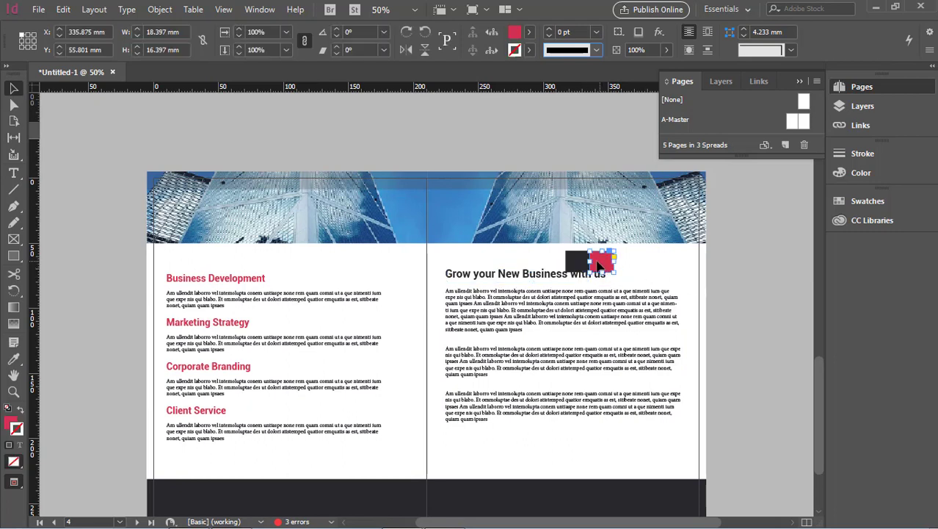
pyautogui.keyDown('shift'); pyautogui.click(578, 266); pyautogui.keyUp('shift')
pyautogui.moveTo(607, 271); pyautogui.dragTo(681, 277)
pyautogui.click(732, 320)
# Step: Colour the words "Grow your New" in the right-page headline with the red square's colour using the Eyedropper tool
pyautogui.click(13, 173)
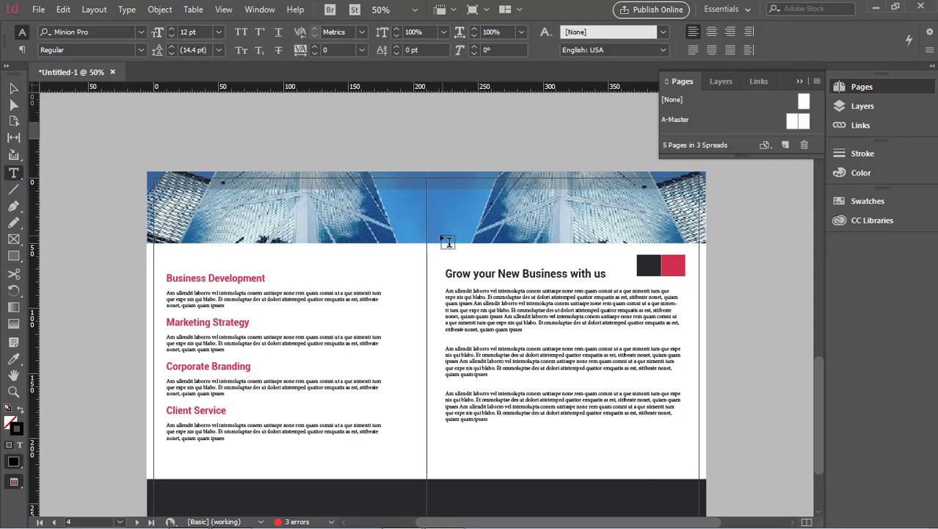
pyautogui.click(498, 273)
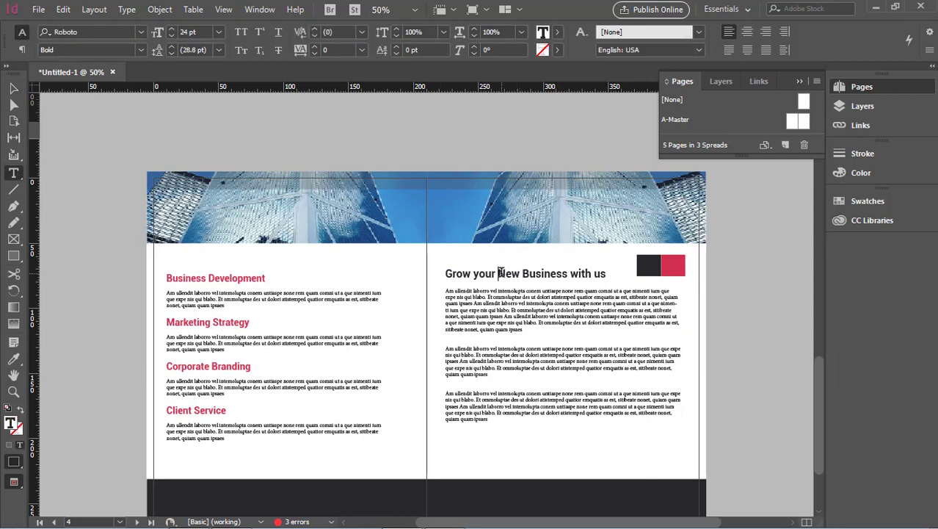
pyautogui.moveTo(445, 273); pyautogui.dragTo(521, 276)
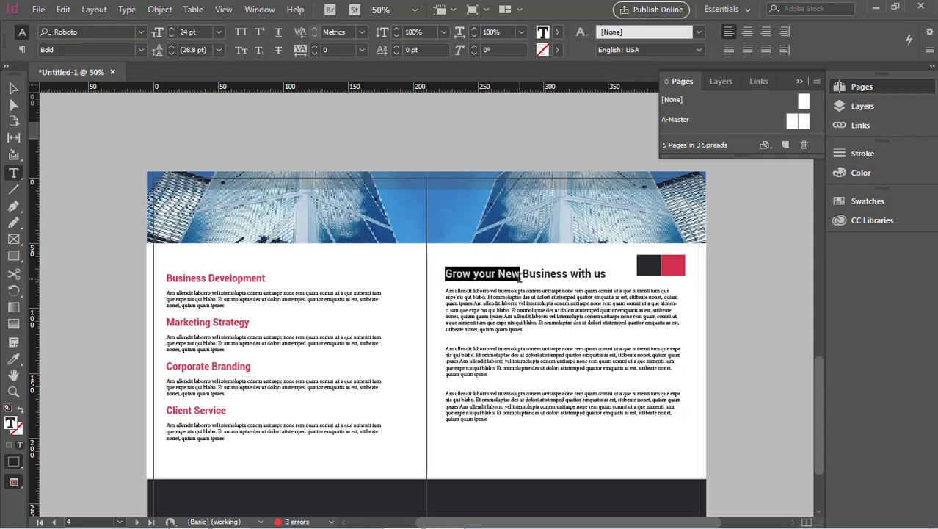
pyautogui.click(13, 358)
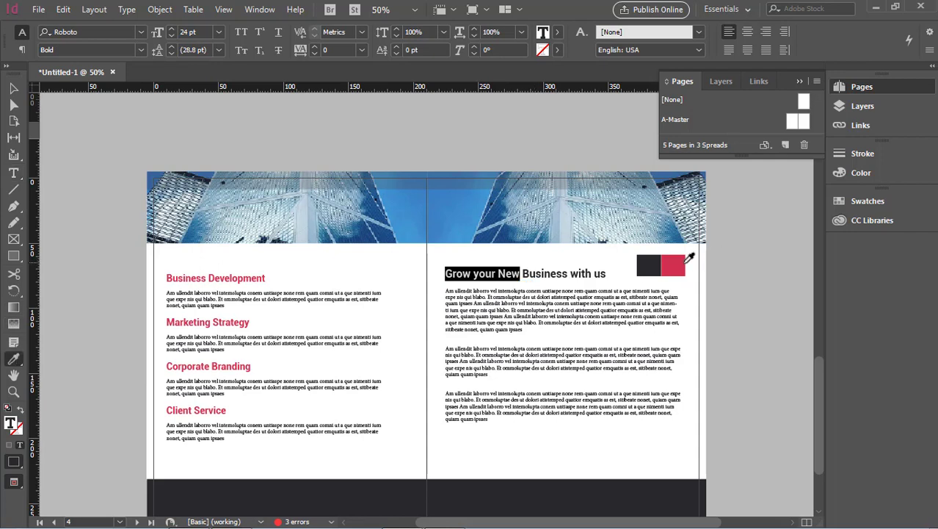
pyautogui.click(690, 257)
pyautogui.click(13, 88)
pyautogui.click(768, 323)
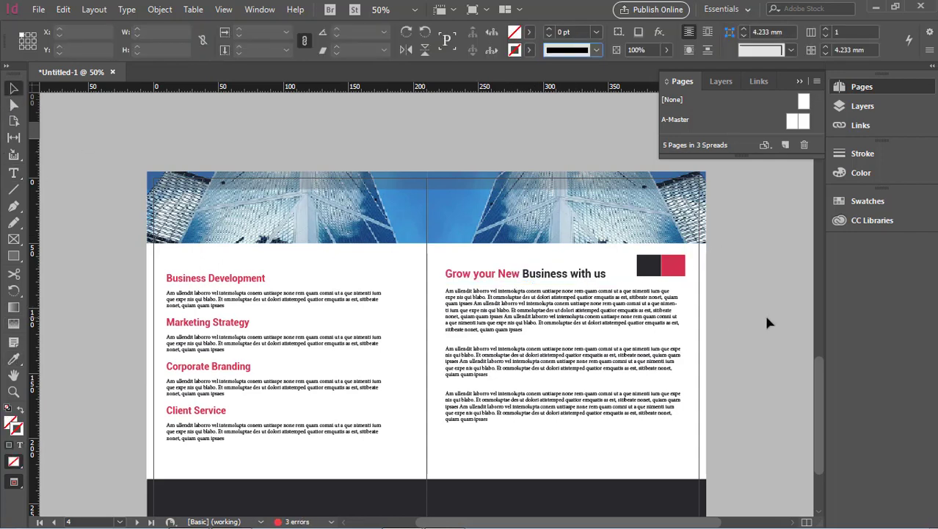
# Step: Move the left page's services text frame down to a Y position of about 81.9 mm and deselect it
pyautogui.scroll(-2, 768, 323)
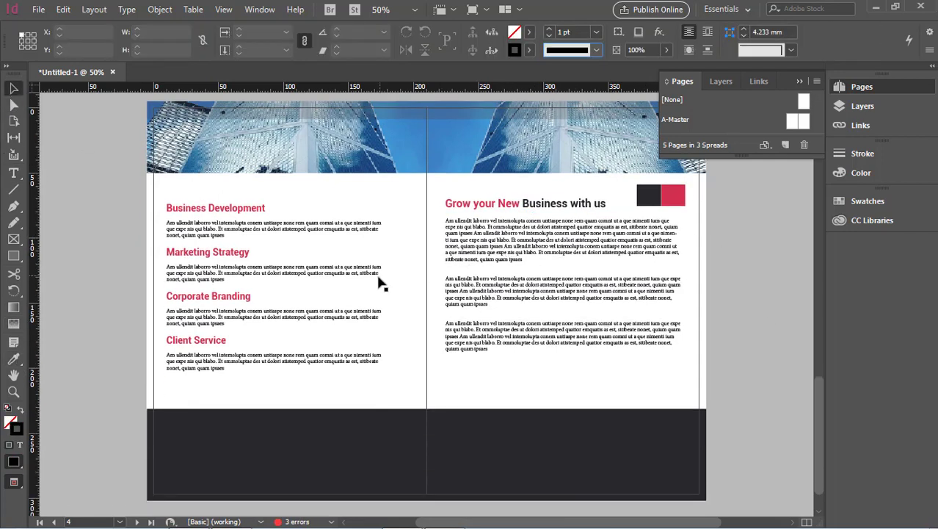
pyautogui.click(269, 227)
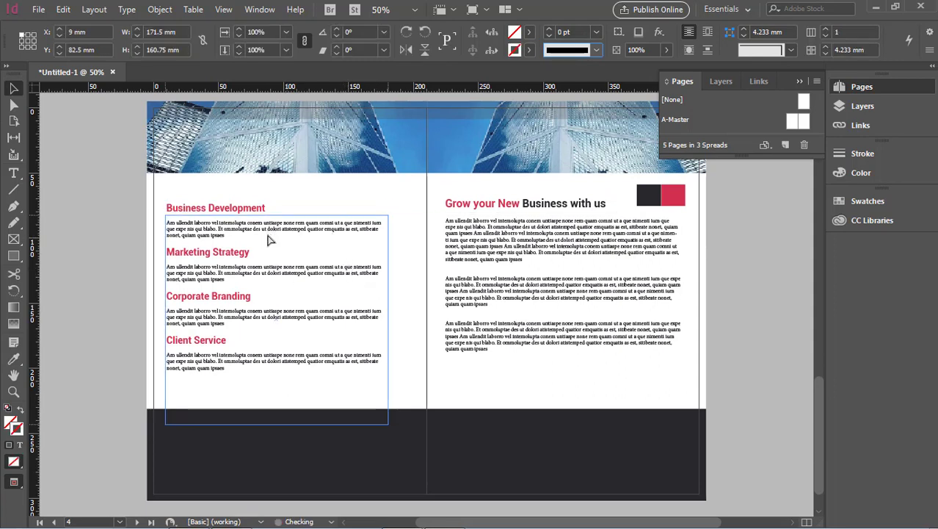
pyautogui.moveTo(269, 239); pyautogui.dragTo(270, 244)
pyautogui.hotkey('shift', 'Up')
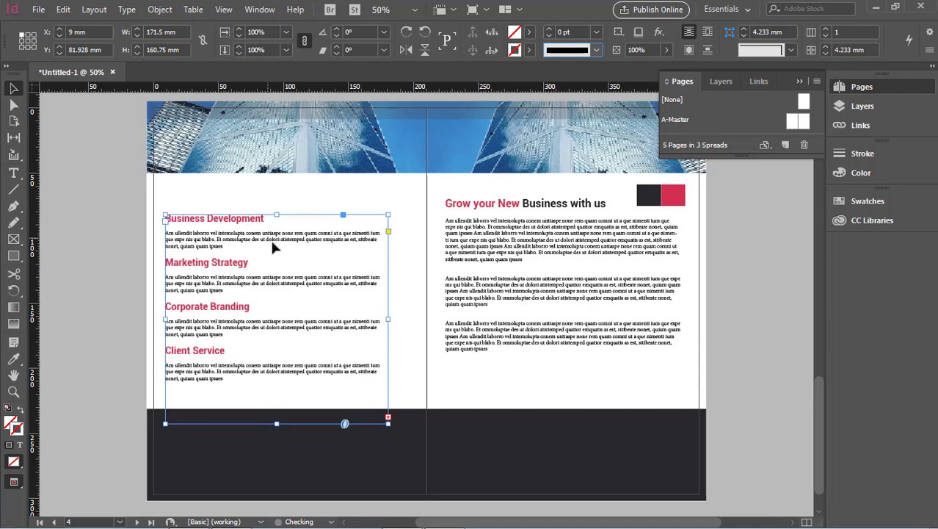
pyautogui.click(539, 269)
pyautogui.click(788, 318)
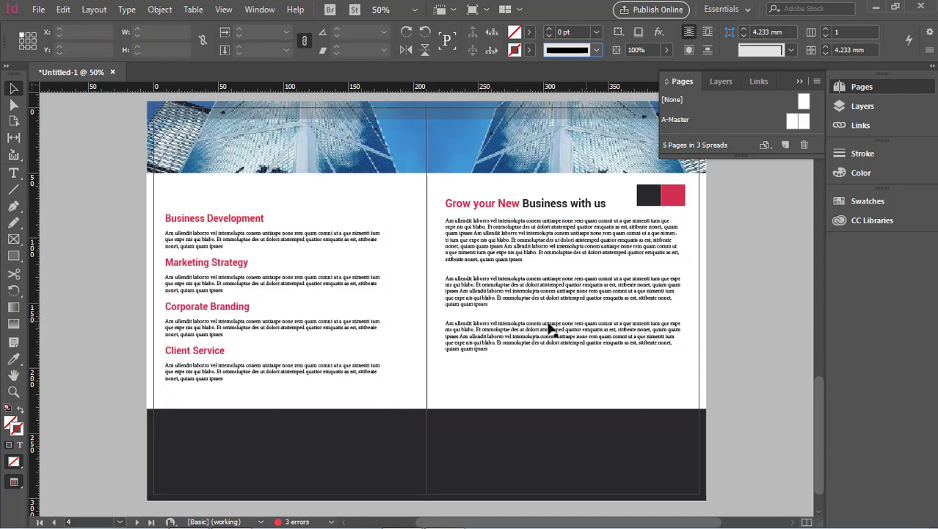
pyautogui.click(488, 351)
pyautogui.click(716, 365)
pyautogui.press('d')
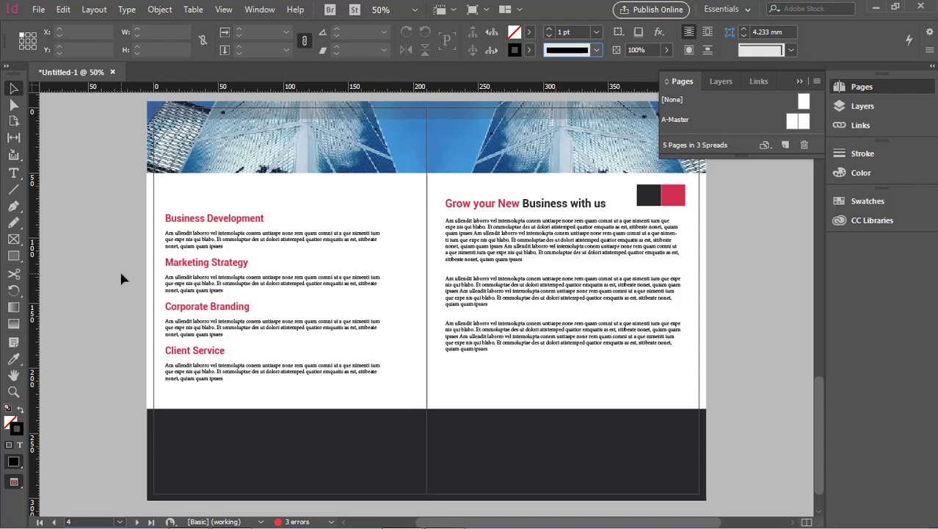
# Step: Insert the heading "Our Best Service" above "Business Development" on the left page, followed by two blank lines
pyautogui.click(14, 174)
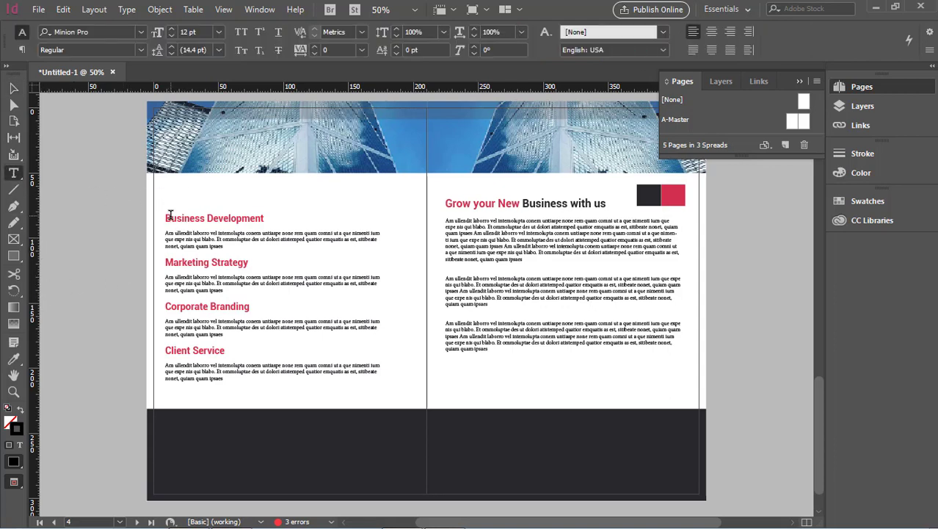
pyautogui.click(168, 218)
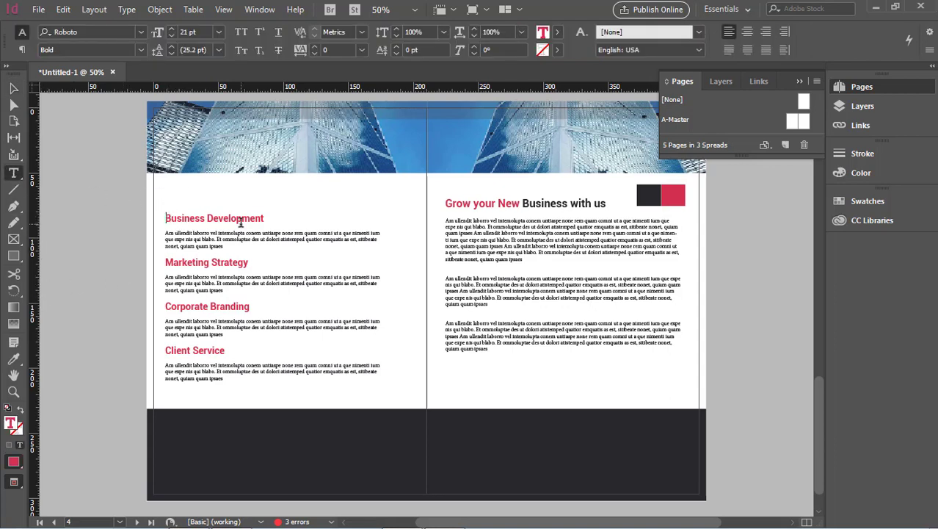
pyautogui.press('Return')
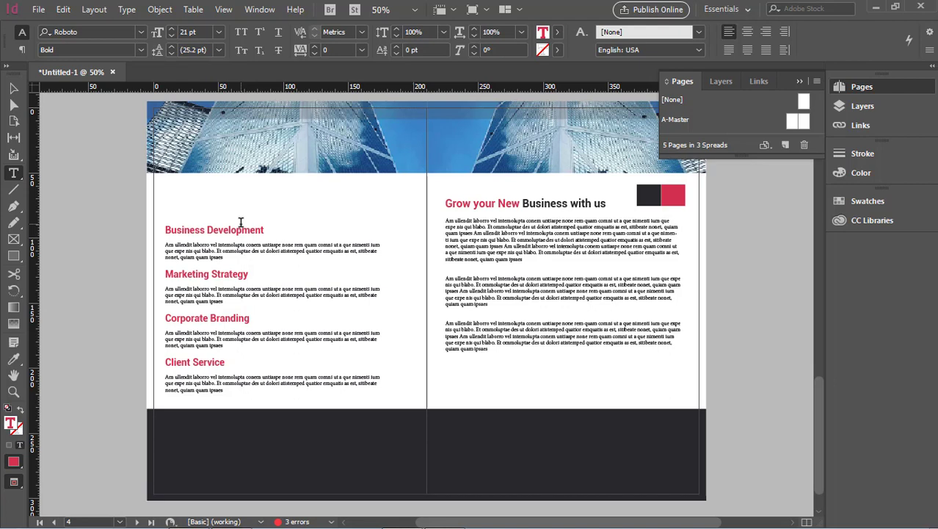
pyautogui.write('OUR')
pyautogui.press('BackSpace')
pyautogui.write('Best Servuce')
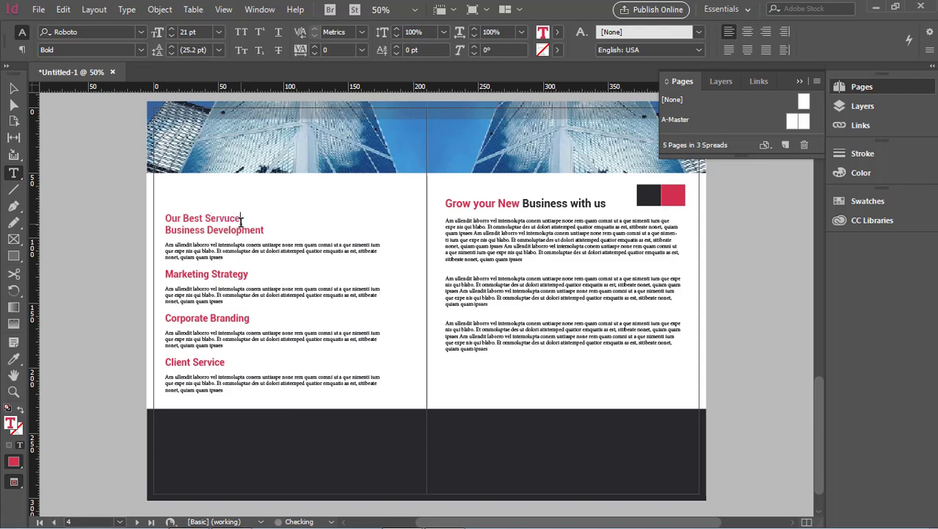
pyautogui.press('BackSpace')
pyautogui.press('BackSpace')
pyautogui.press('Return')
pyautogui.press('Return')
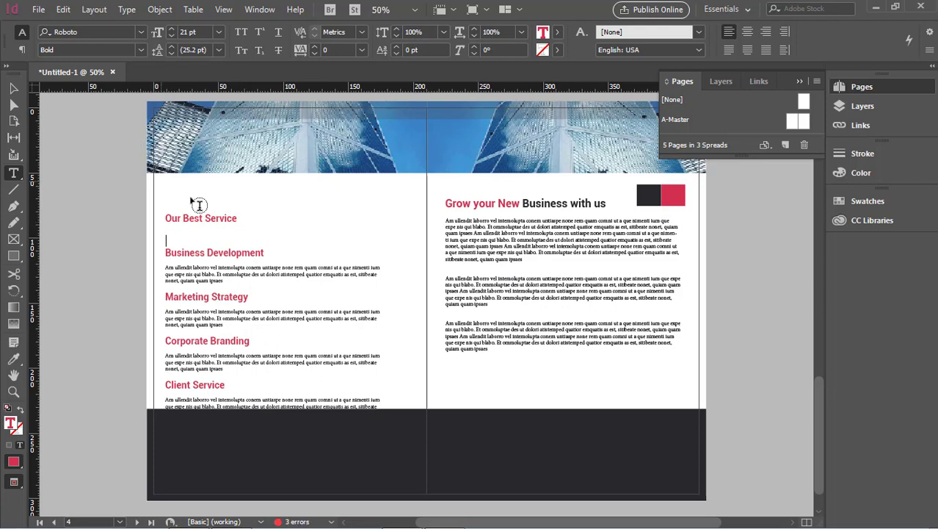
# Step: Set the font size of the left-page heading "Our Best Service" to 24 pt
pyautogui.moveTo(446, 201); pyautogui.dragTo(617, 203)
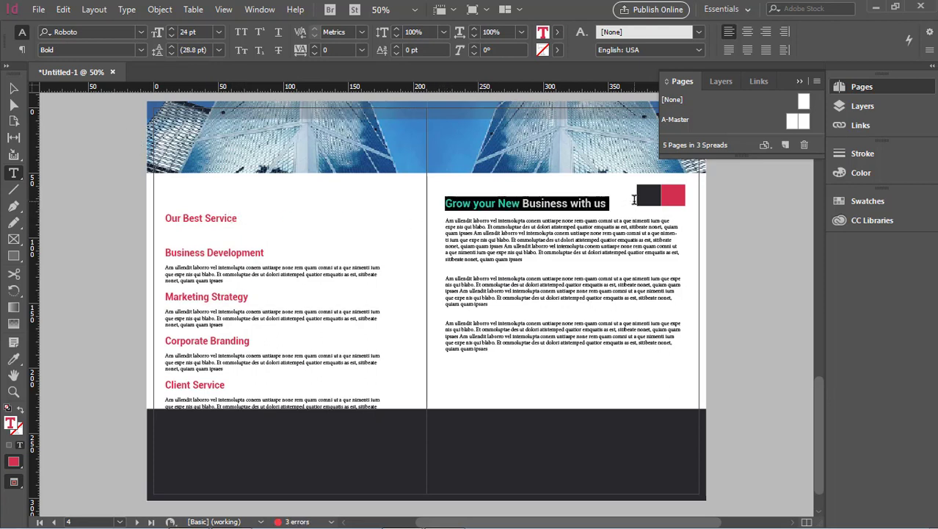
pyautogui.click(228, 213)
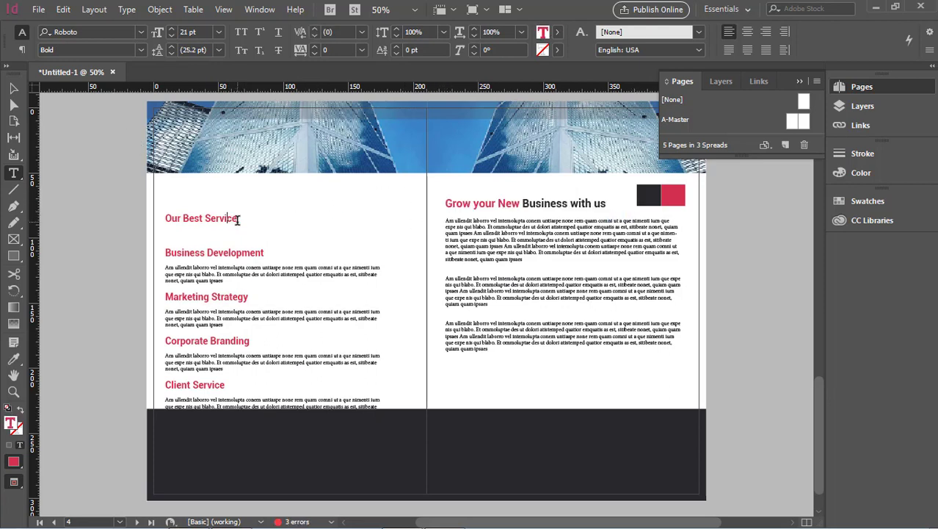
pyautogui.moveTo(237, 217); pyautogui.dragTo(163, 215)
pyautogui.click(201, 32)
pyautogui.write('21')
pyautogui.click(201, 32)
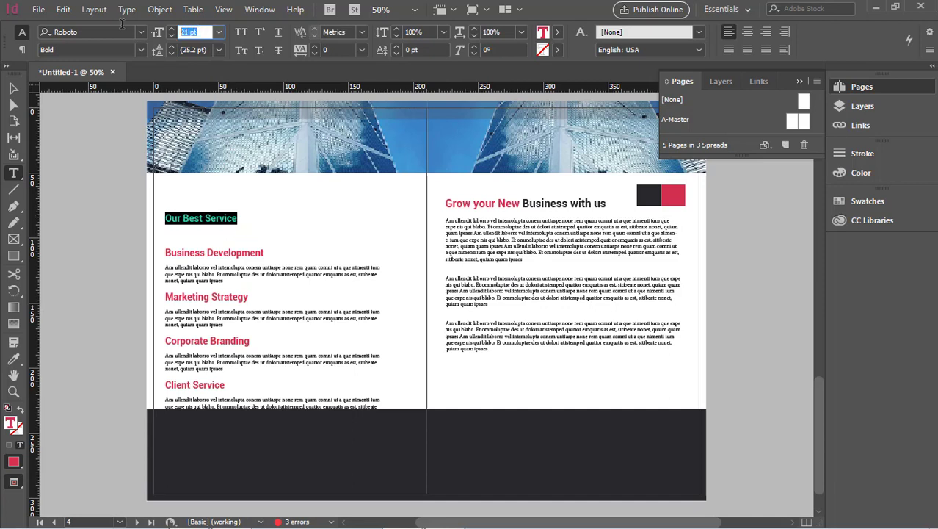
pyautogui.write('24')
# Step: Move the left-page services text frame up to a Y position of about 70.4 mm and leave a single blank line under its main heading
pyautogui.click(13, 88)
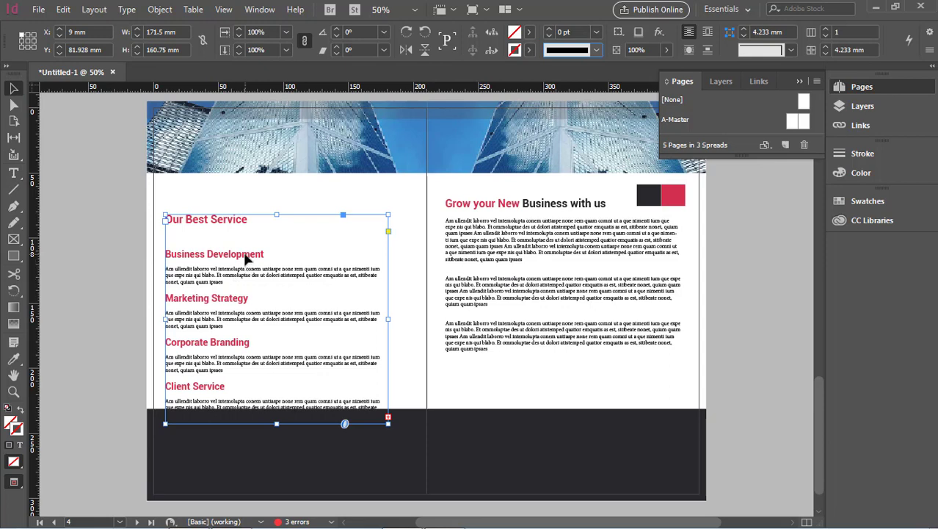
pyautogui.moveTo(247, 257); pyautogui.dragTo(247, 243)
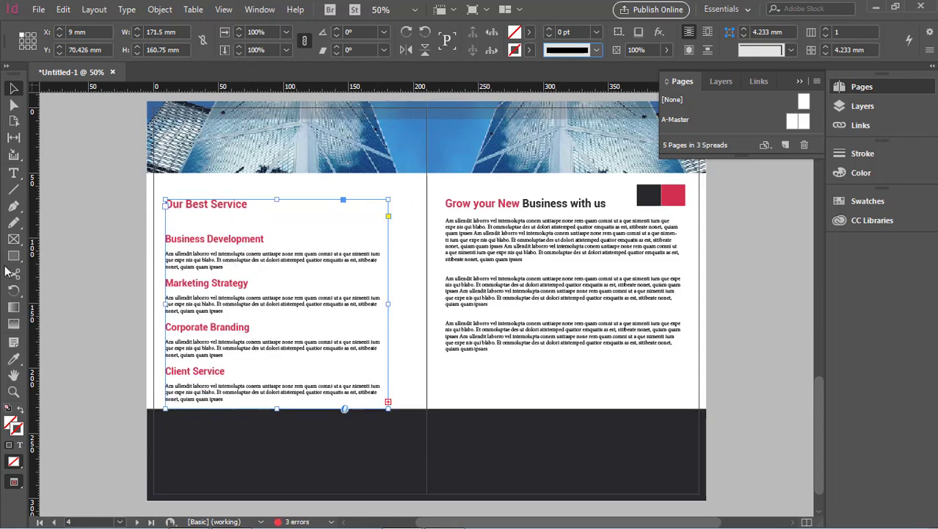
pyautogui.click(13, 172)
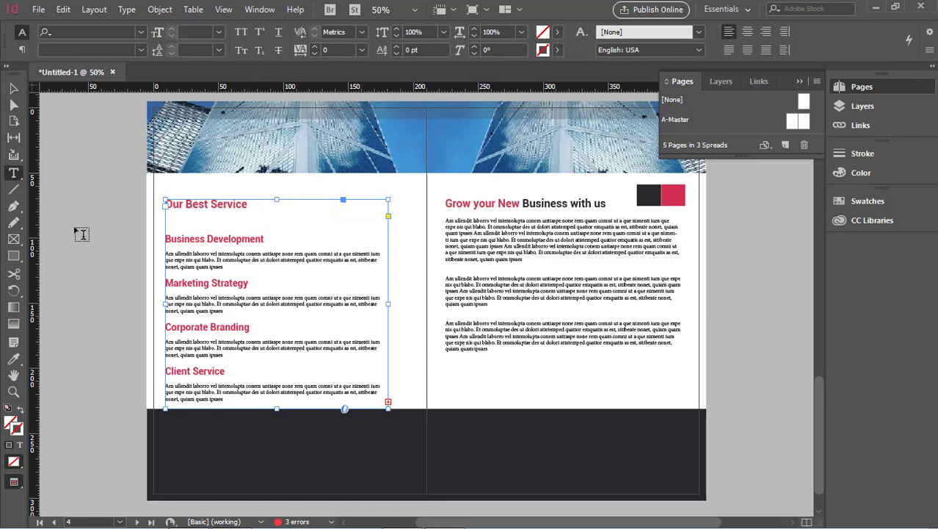
pyautogui.click(167, 236)
pyautogui.press('BackSpace')
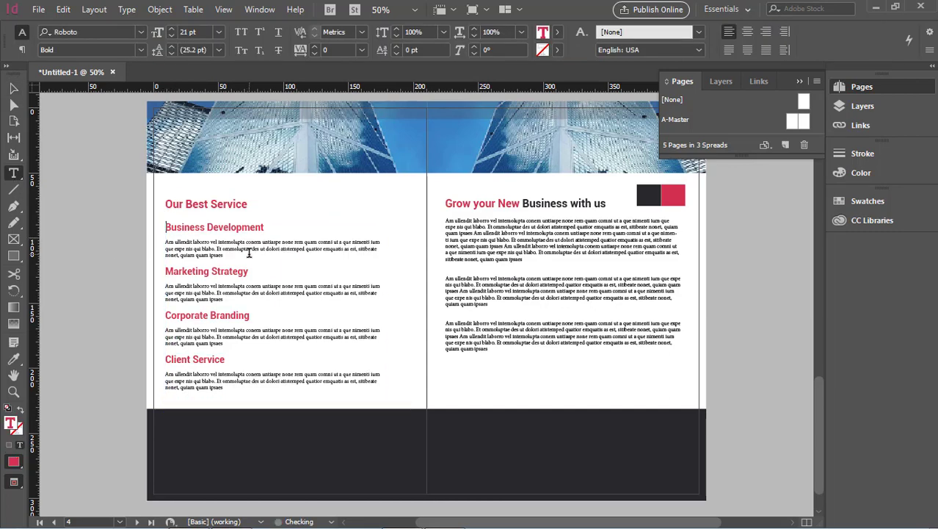
pyautogui.press('BackSpace')
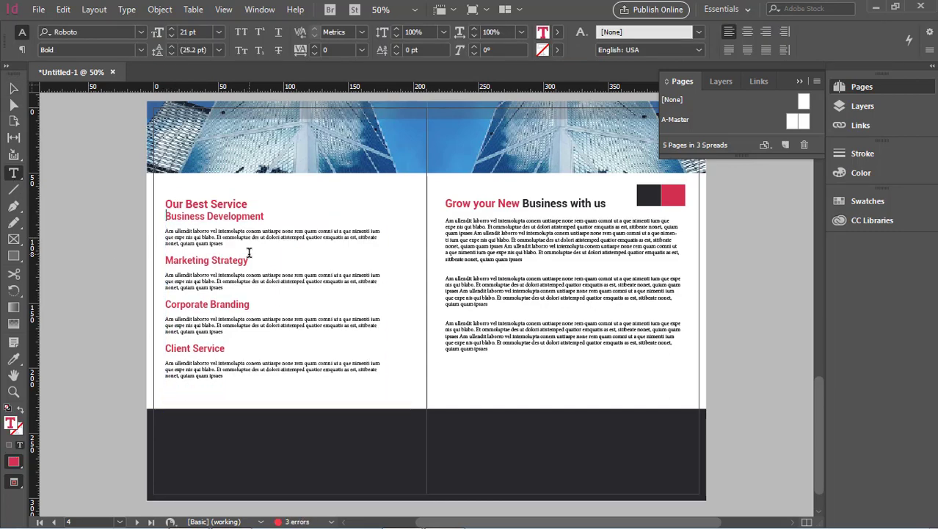
pyautogui.press('Return')
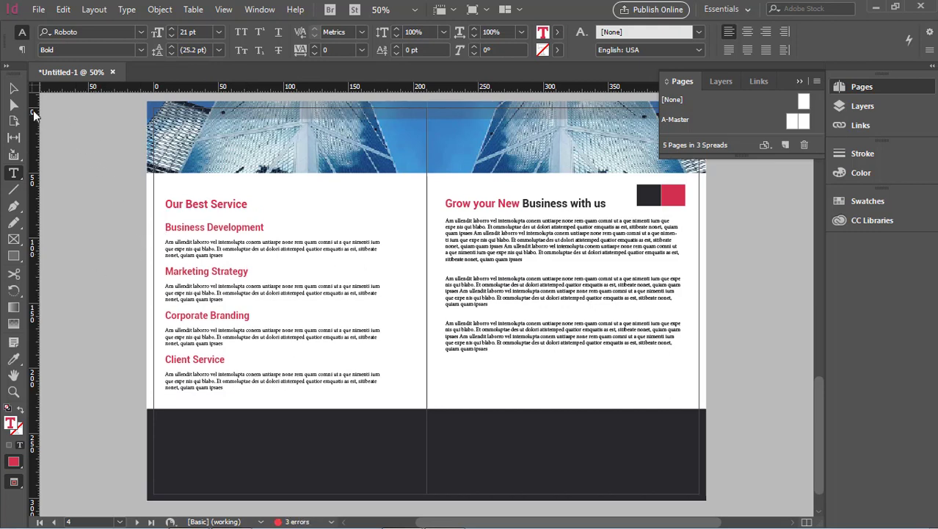
pyautogui.click(13, 90)
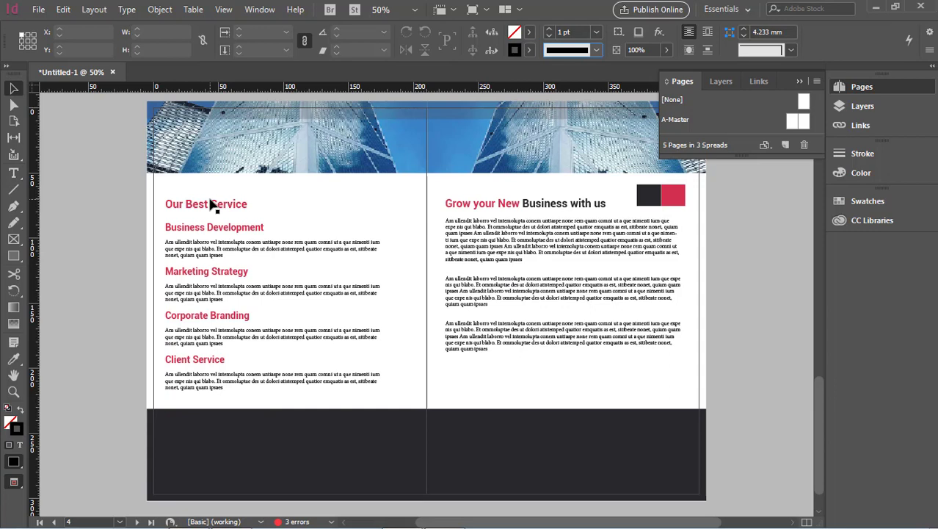
# Step: Colour the words "Best Service" in the left-page heading with the dark square's colour using the Eyedropper tool
pyautogui.click(13, 173)
pyautogui.moveTo(184, 204); pyautogui.dragTo(266, 206)
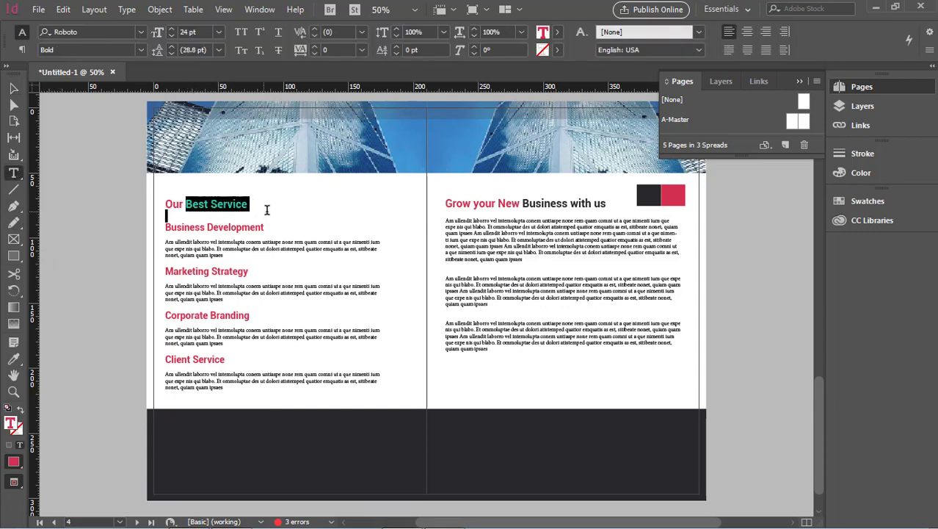
pyautogui.moveTo(185, 204); pyautogui.dragTo(249, 205)
pyautogui.click(13, 359)
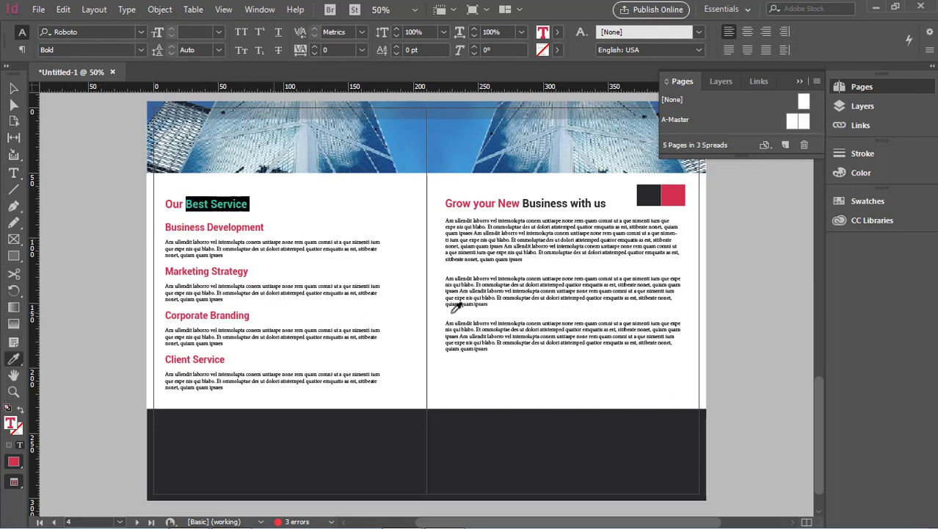
pyautogui.click(653, 195)
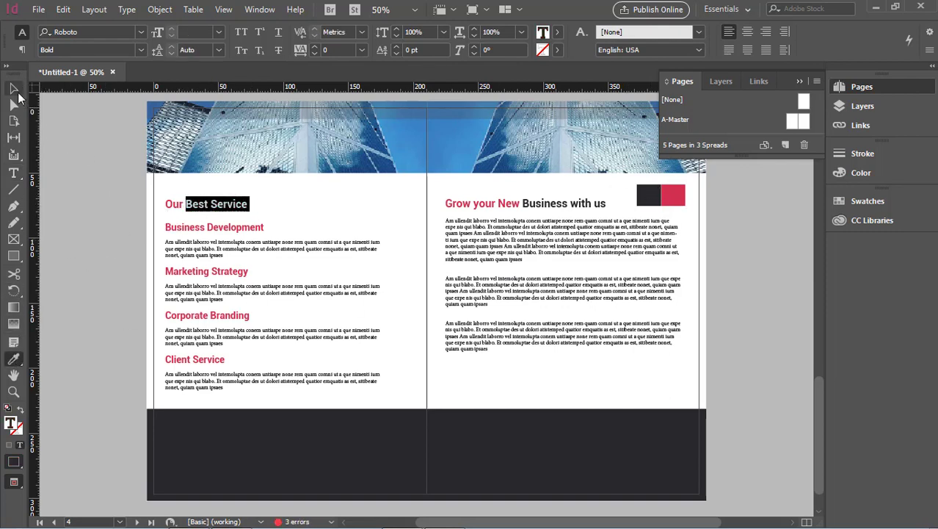
pyautogui.click(15, 89)
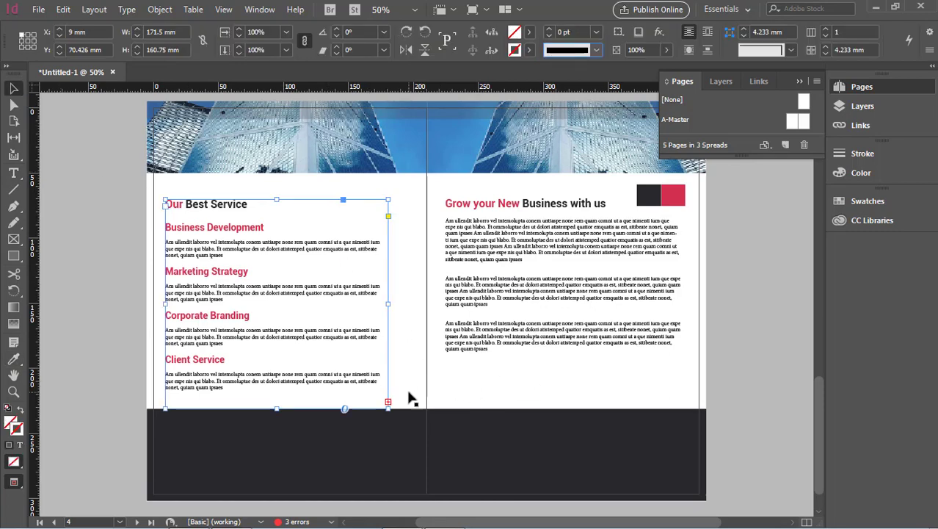
pyautogui.click(387, 403)
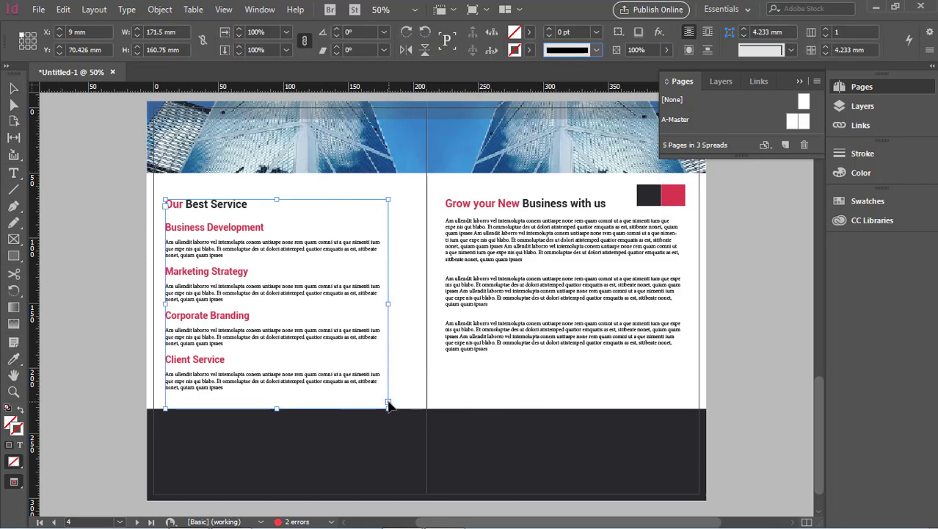
pyautogui.click(105, 204)
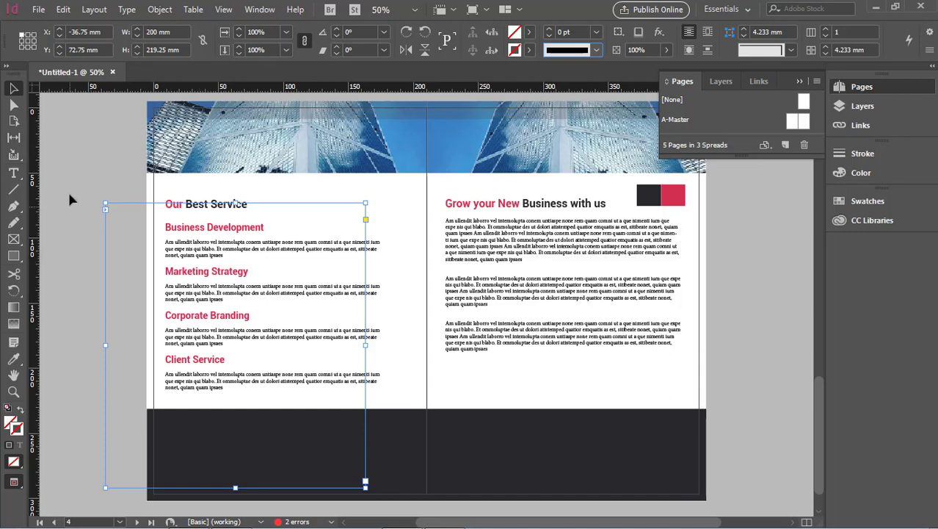
pyautogui.press('Delete')
# Step: Lower the top edge of the dark footer band across the spread to Y 240 mm, giving a height of 62 mm
pyautogui.scroll(-2, 230, 259)
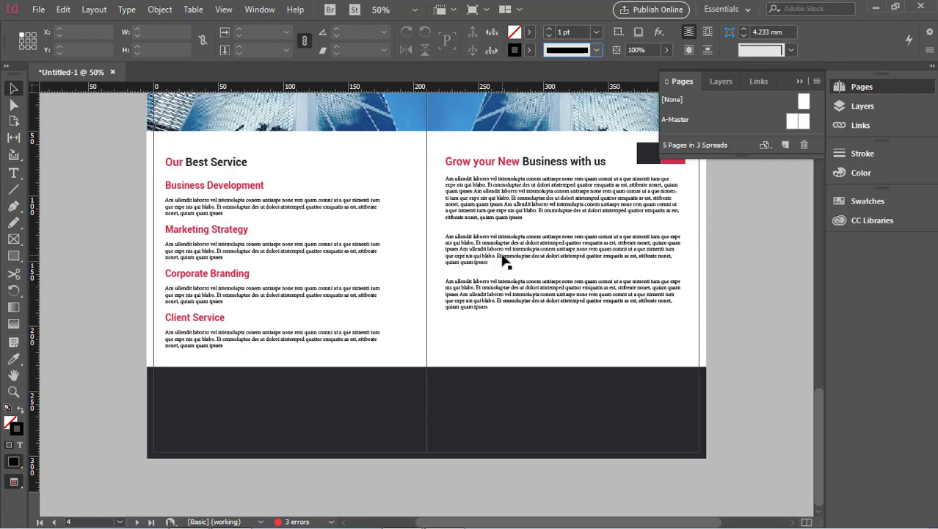
pyautogui.scroll(2, 486, 262)
pyautogui.scroll(-1, 487, 302)
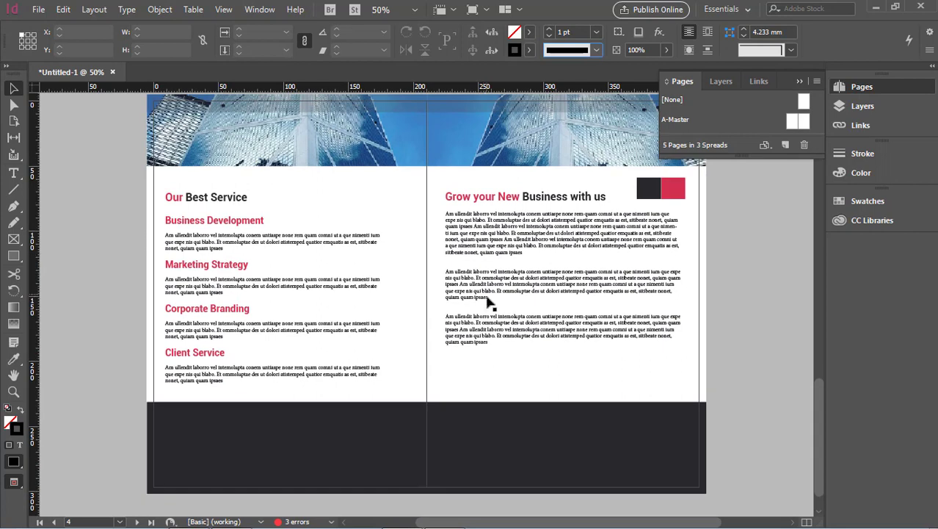
pyautogui.click(491, 316)
pyautogui.click(753, 314)
pyautogui.click(560, 435)
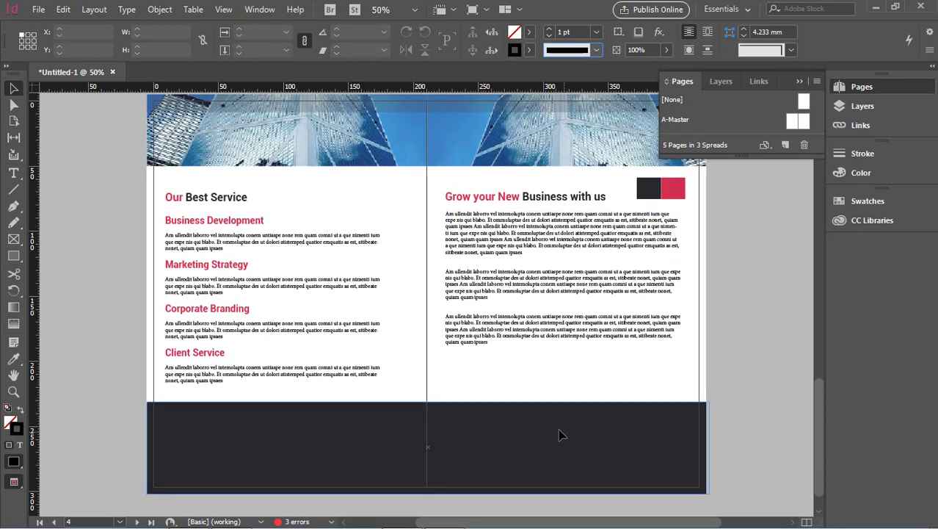
pyautogui.moveTo(426, 402); pyautogui.dragTo(426, 413)
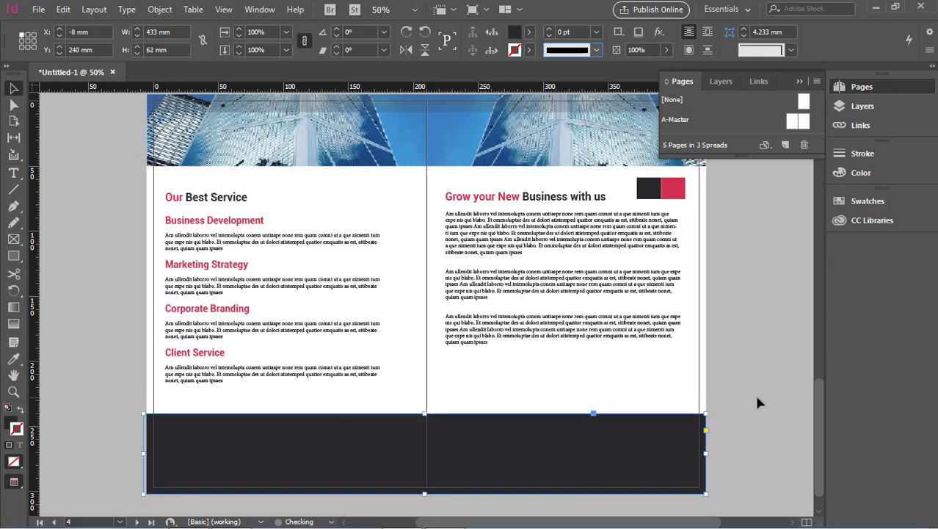
pyautogui.click(758, 398)
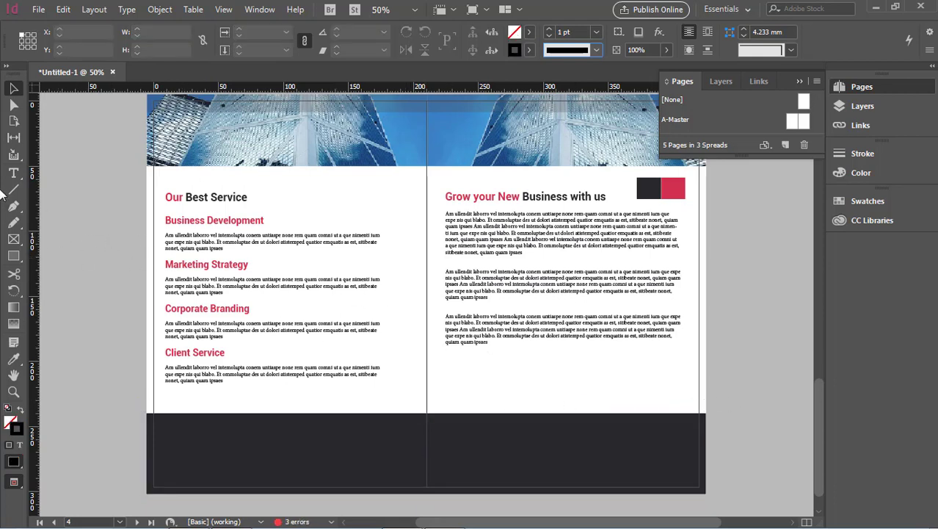
# Step: Extend the right-page body text frame downwards and paste a copy of the "Our Best Service" heading below its last paragraph
pyautogui.click(493, 310)
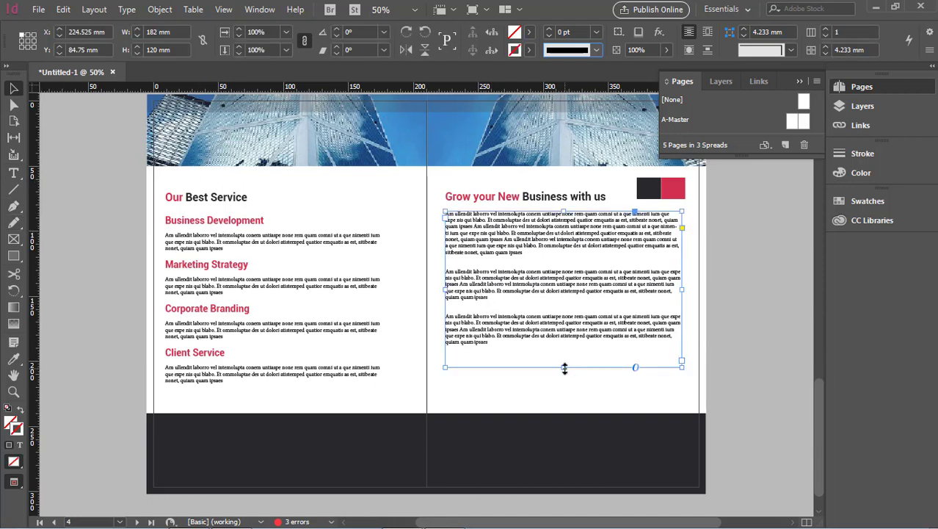
pyautogui.moveTo(565, 367); pyautogui.dragTo(563, 397)
pyautogui.click(13, 172)
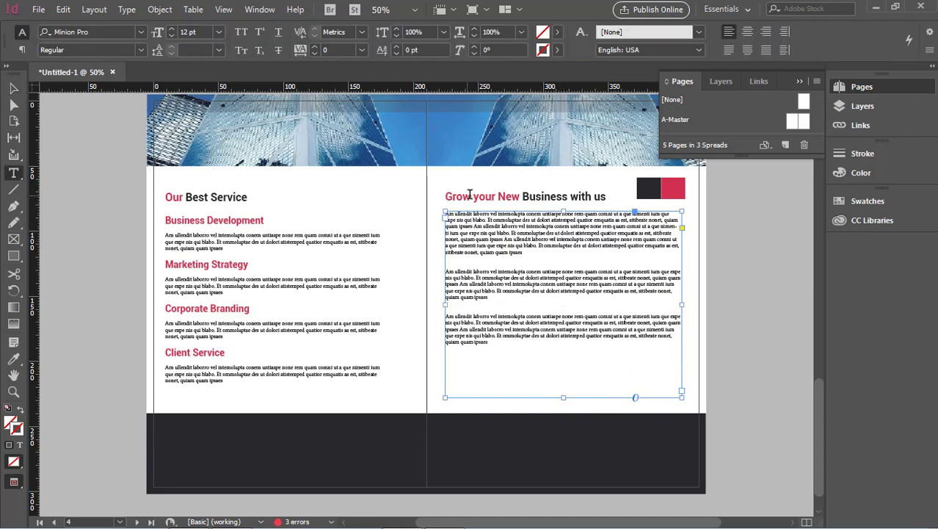
pyautogui.click(241, 197)
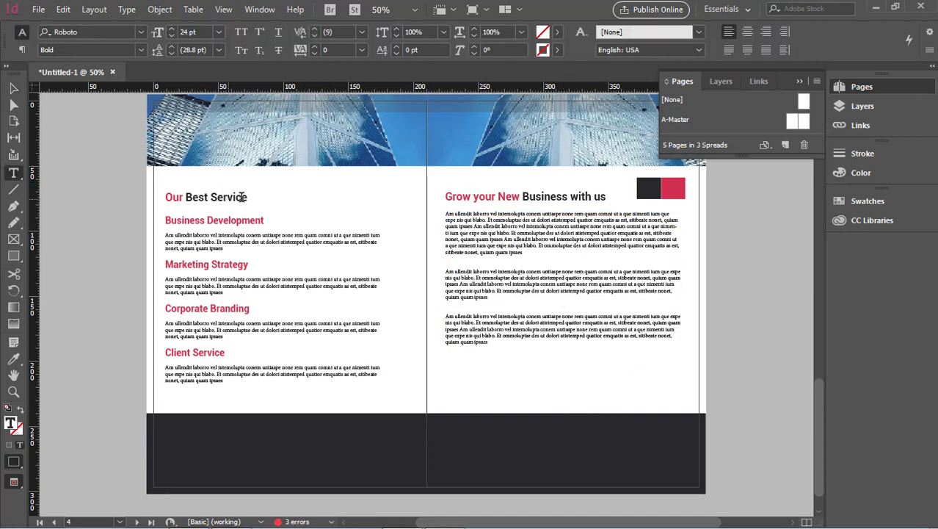
pyautogui.tripleClick(247, 196)
pyautogui.hotkey('ctrl', 'c')
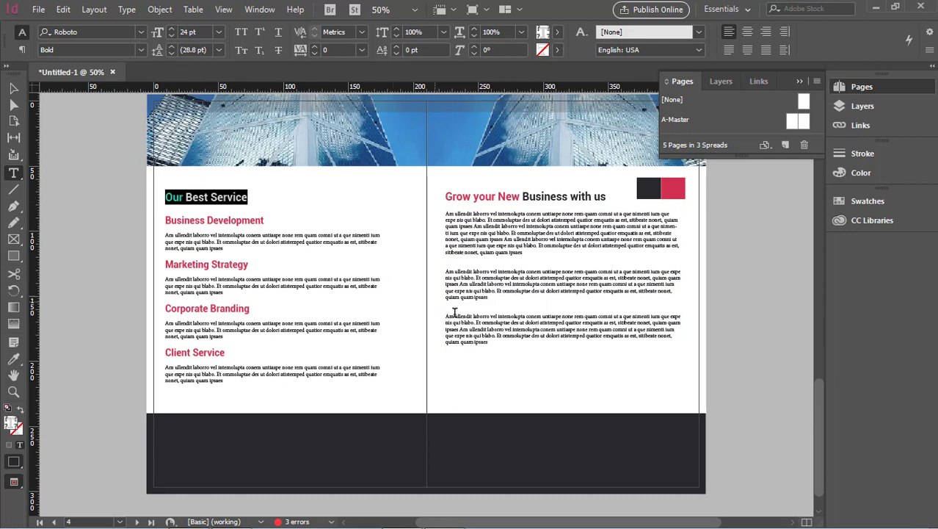
pyautogui.click(488, 342)
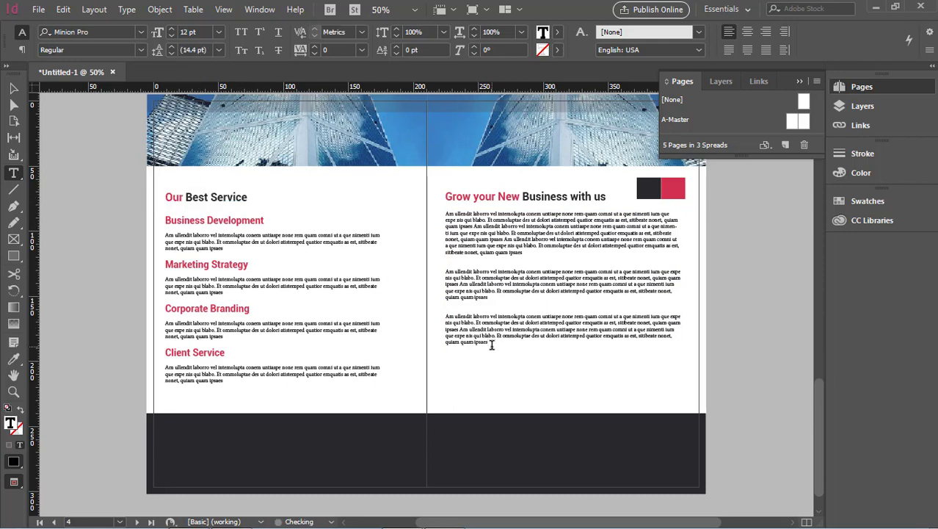
pyautogui.press('BackSpace')
pyautogui.hotkey('ctrl', 'v')
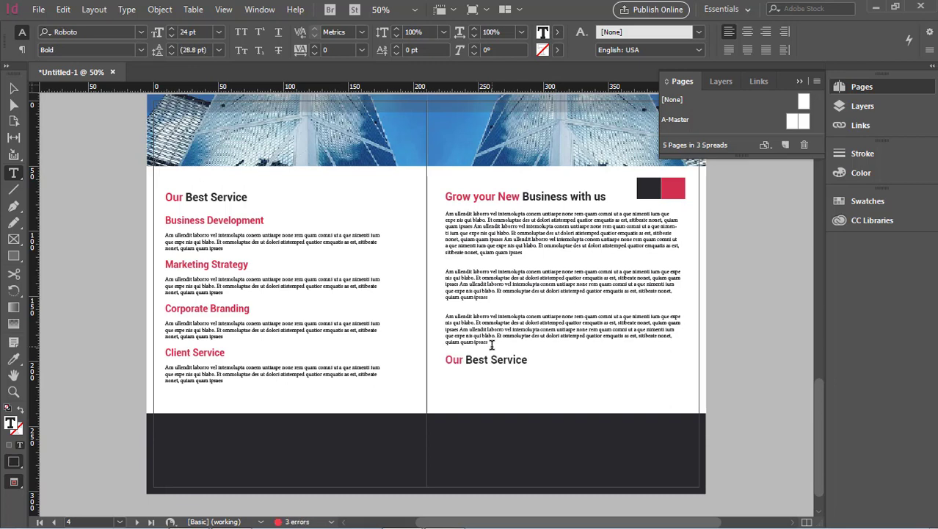
# Step: Replace the pasted heading's text on the right page with "Why Choose Us"
pyautogui.press('BackSpace')
pyautogui.press('BackSpace')
pyautogui.press('BackSpace')
pyautogui.press('BackSpace')
pyautogui.press('BackSpace')
pyautogui.press('BackSpace')
pyautogui.press('BackSpace')
pyautogui.press('BackSpace')
pyautogui.press('BackSpace')
pyautogui.press('BackSpace')
pyautogui.press('BackSpace')
pyautogui.press('BackSpace')
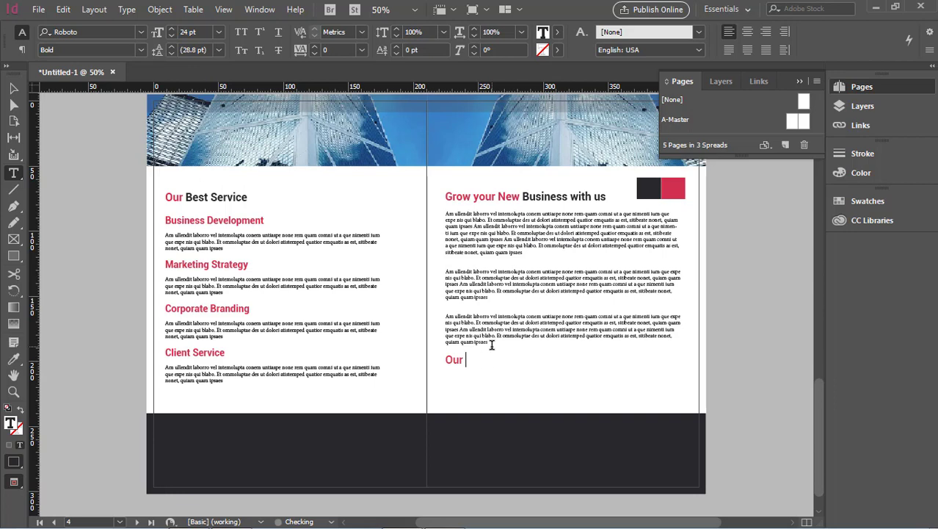
pyautogui.press('BackSpace')
pyautogui.press('BackSpace')
pyautogui.press('BackSpace')
pyautogui.press('BackSpace')
pyautogui.write('Why Cho')
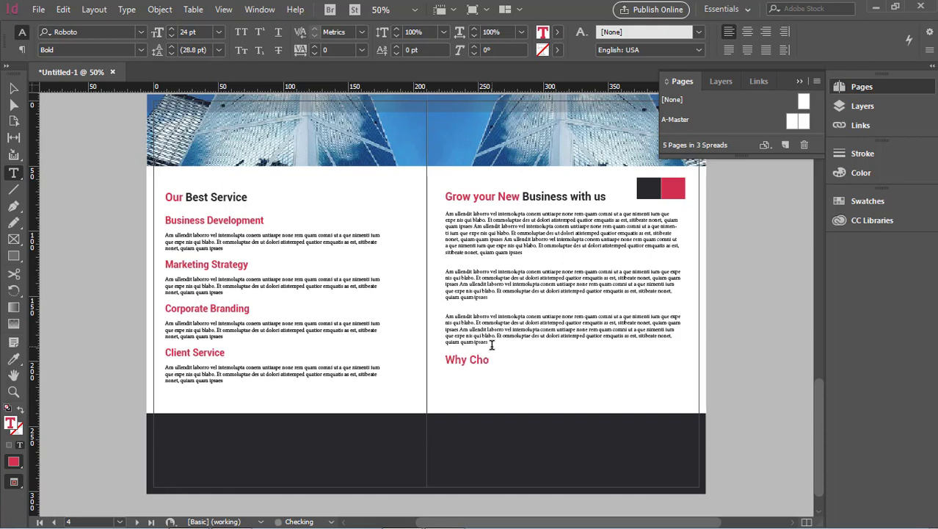
pyautogui.write('ose Us')
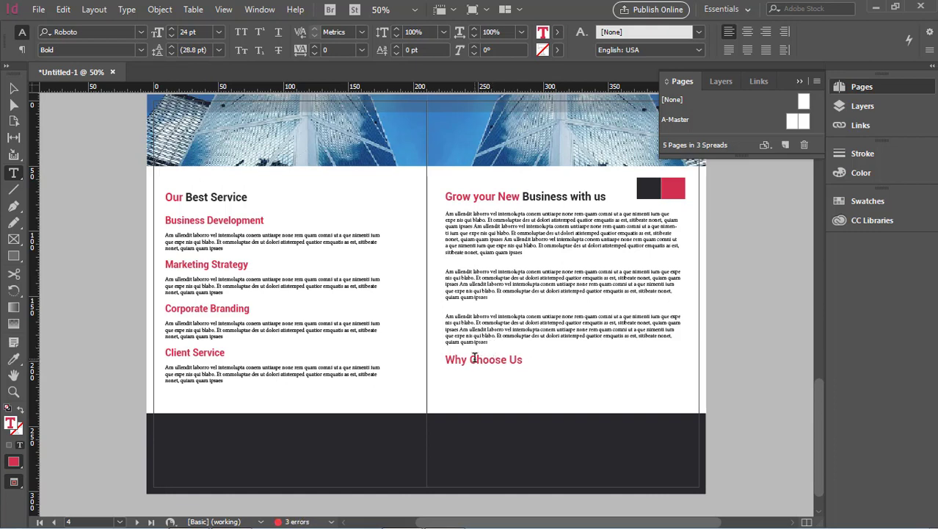
# Step: Colour the words "Choose Us" in the lower right-page heading with the dark colour using the Eyedropper tool
pyautogui.moveTo(469, 361); pyautogui.dragTo(534, 373)
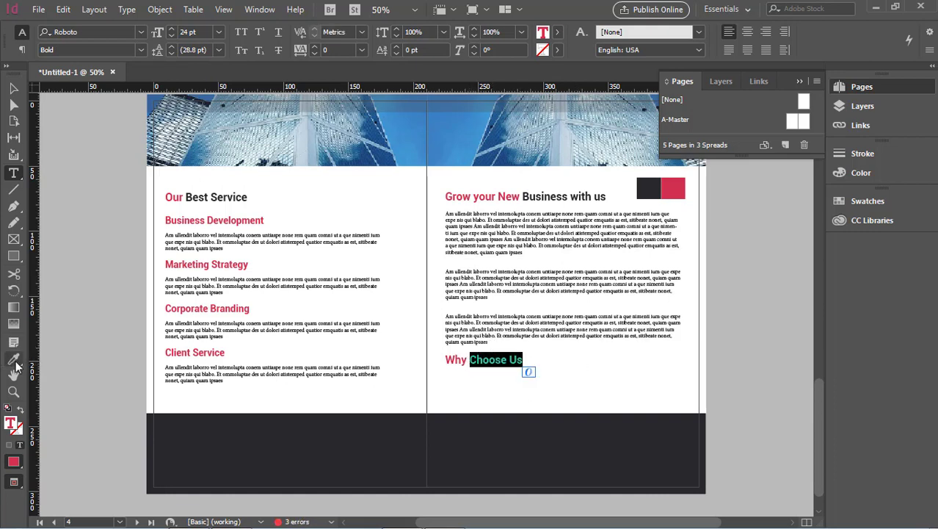
pyautogui.press('i')
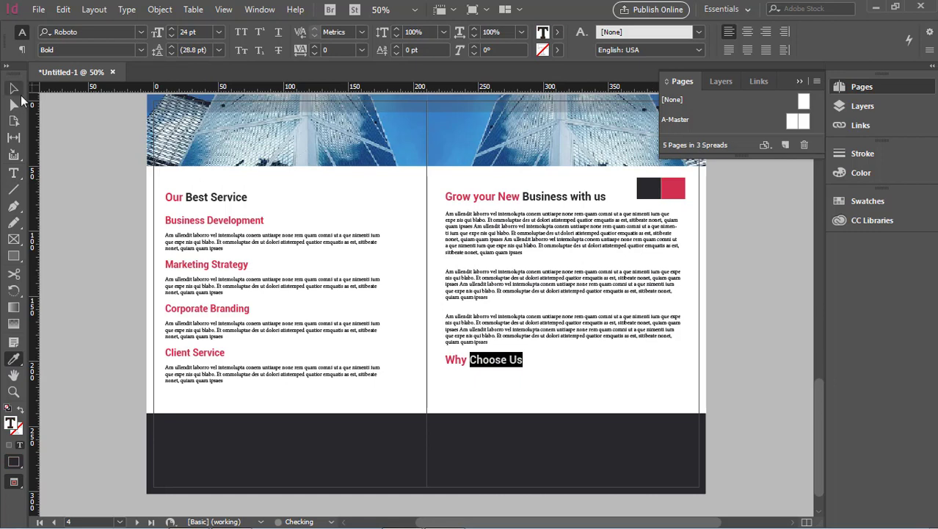
pyautogui.click(14, 89)
pyautogui.click(691, 390)
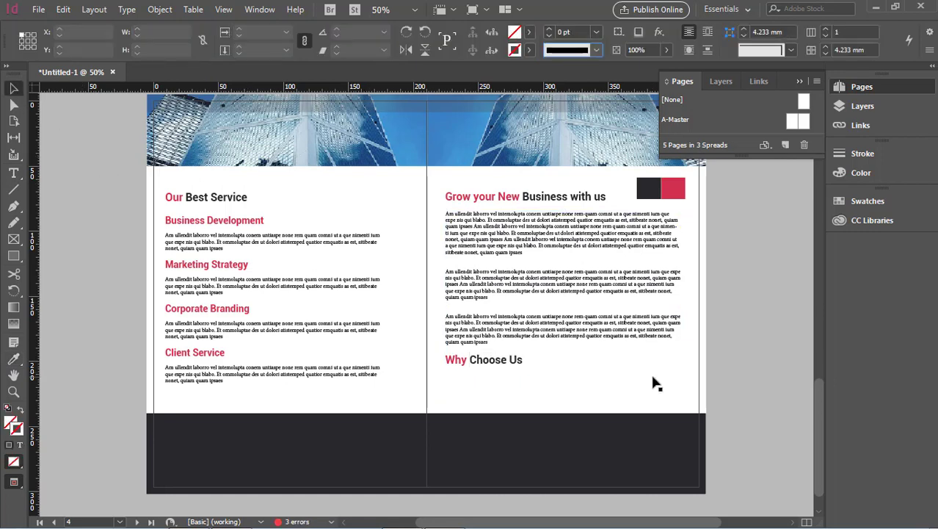
# Step: Stretch the bottom edge of the right-page body text frame to a frame height of about 146.4 mm and deselect it
pyautogui.click(513, 361)
pyautogui.moveTo(563, 399); pyautogui.dragTo(564, 401)
pyautogui.click(775, 350)
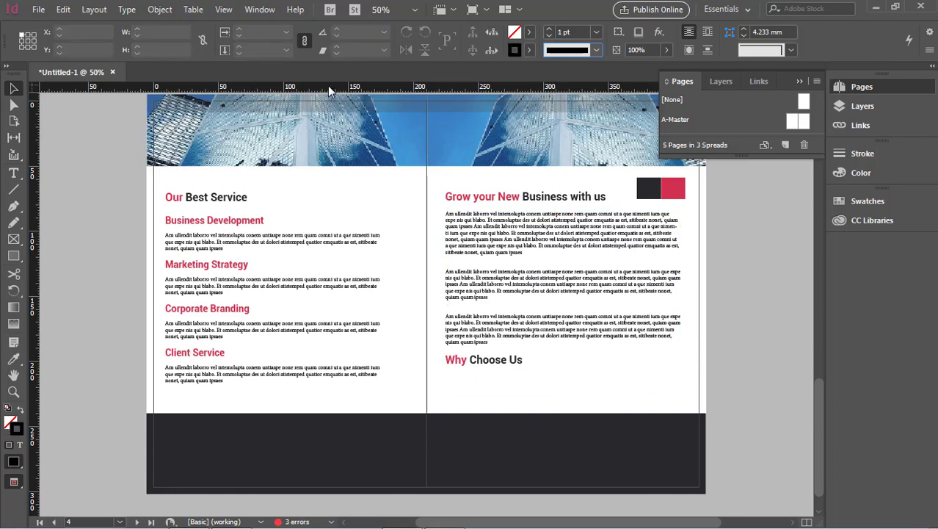
# Step: Place a horizontal guide across the left page at a Y position of about 58.8 mm and return to the preview screen mode
pyautogui.moveTo(328, 85); pyautogui.dragTo(328, 179)
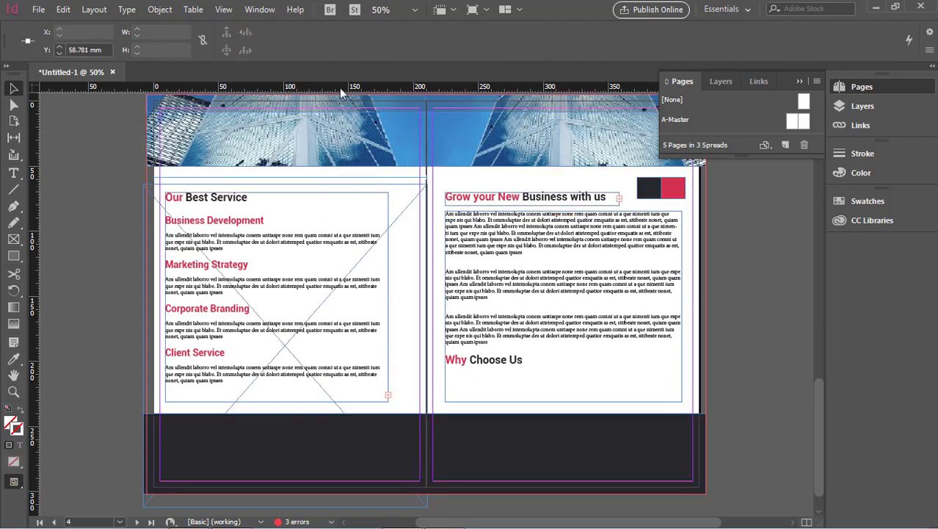
pyautogui.moveTo(340, 87); pyautogui.dragTo(379, 357)
pyautogui.hotkey('ctrl', 'z')
pyautogui.moveTo(22, 482); pyautogui.dragTo(51, 431)
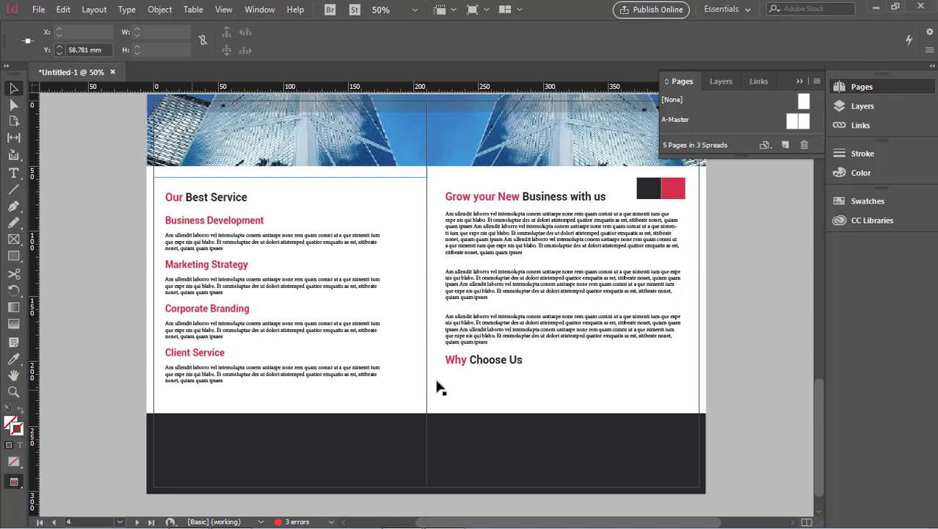
# Step: Place the text cursor in the body paragraph under "Corporate Branding" on the left page
pyautogui.click(506, 367)
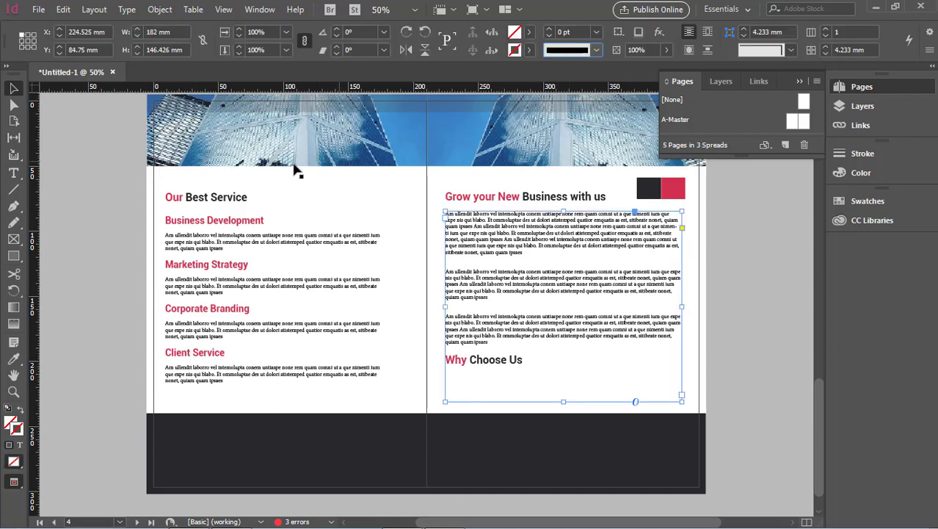
pyautogui.click(12, 176)
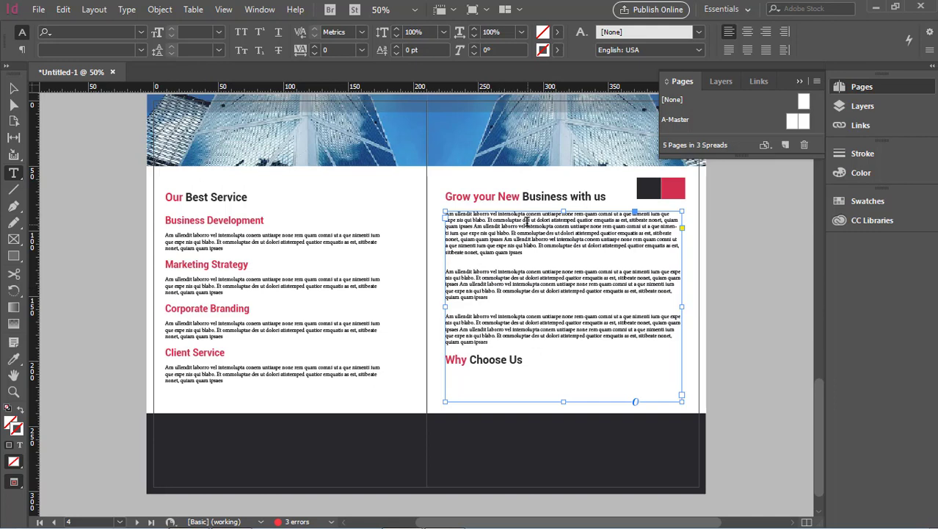
pyautogui.click(296, 323)
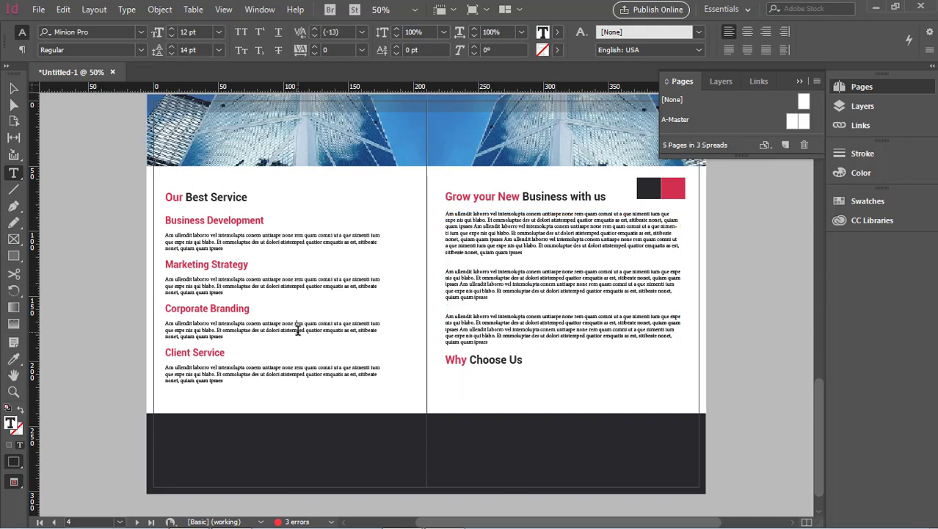
# Step: Copy the Corporate Branding body paragraph below the "Why Choose Us" heading, leaving a blank line between them
pyautogui.moveTo(230, 336); pyautogui.dragTo(155, 323)
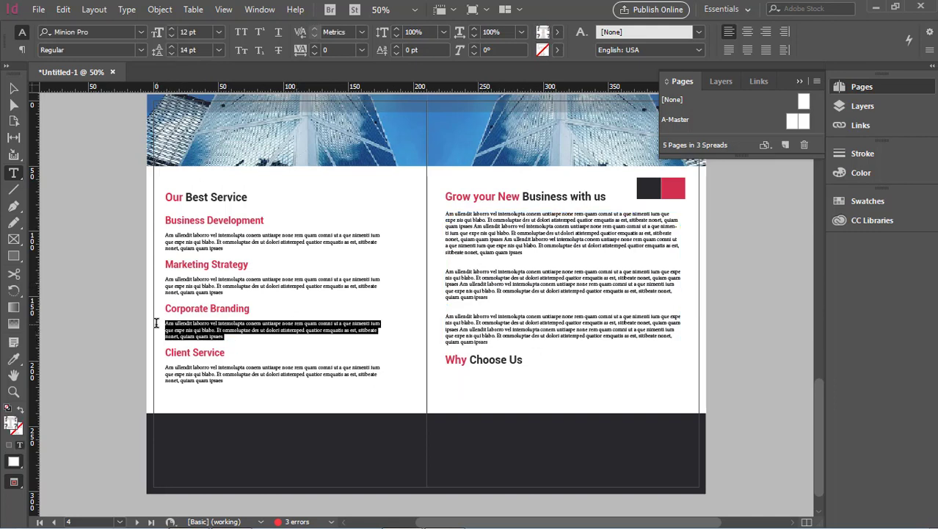
pyautogui.click(523, 360)
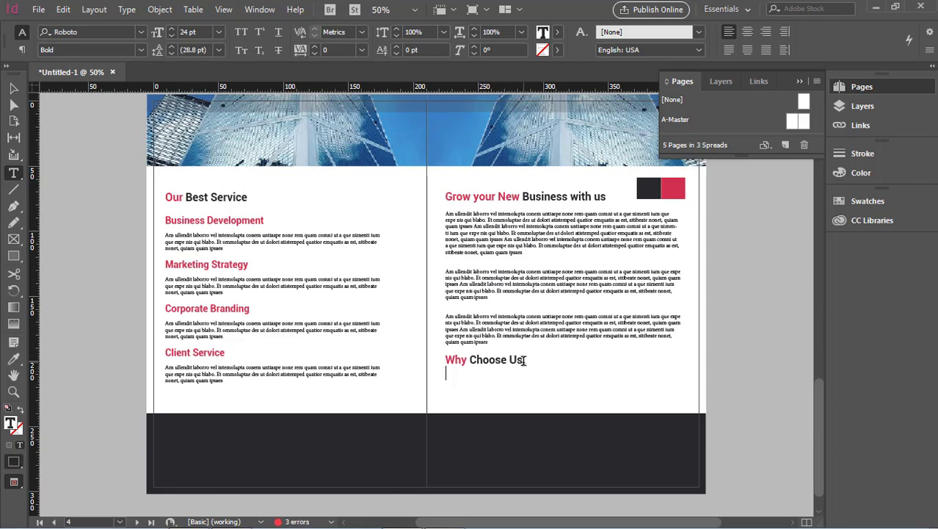
pyautogui.write('Am ullendit laborro vel intemolupta conem untiaspe none rem quam comni ut a que nimenti tum que expe nis qui blabo. Et ommoluptae des ut dolori atistemped quatior emquatis as est, stitbeate nonet, quam quam ipsaes')
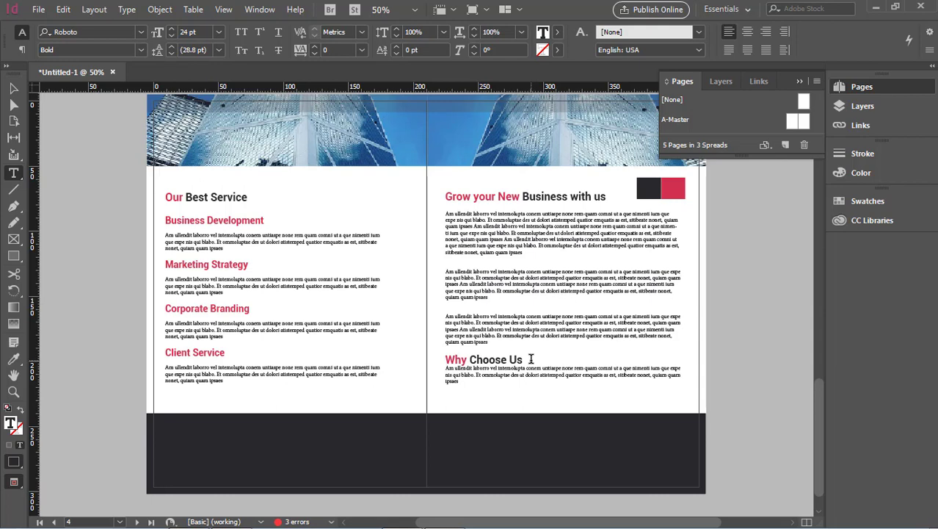
pyautogui.press('Return')
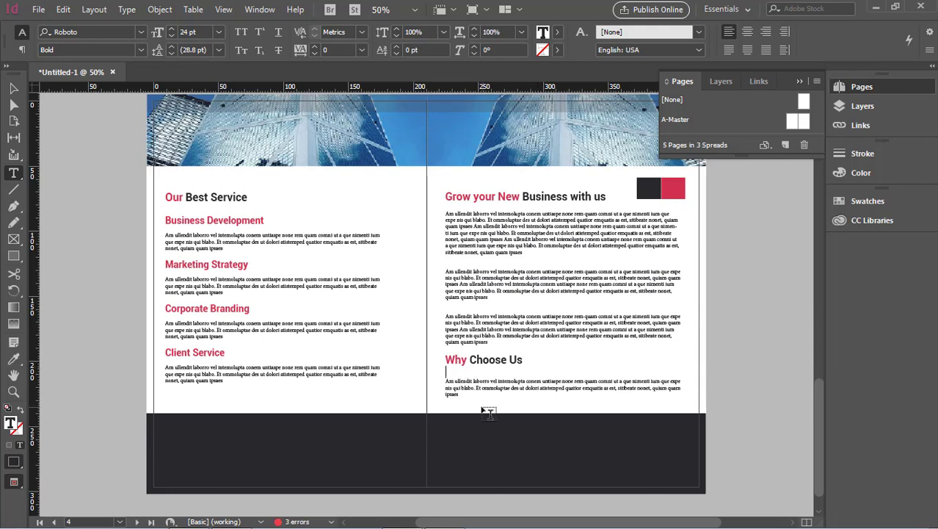
# Step: Set the leading of the paragraph under "Why Choose Us" to 17 pt
pyautogui.tripleClick(474, 397)
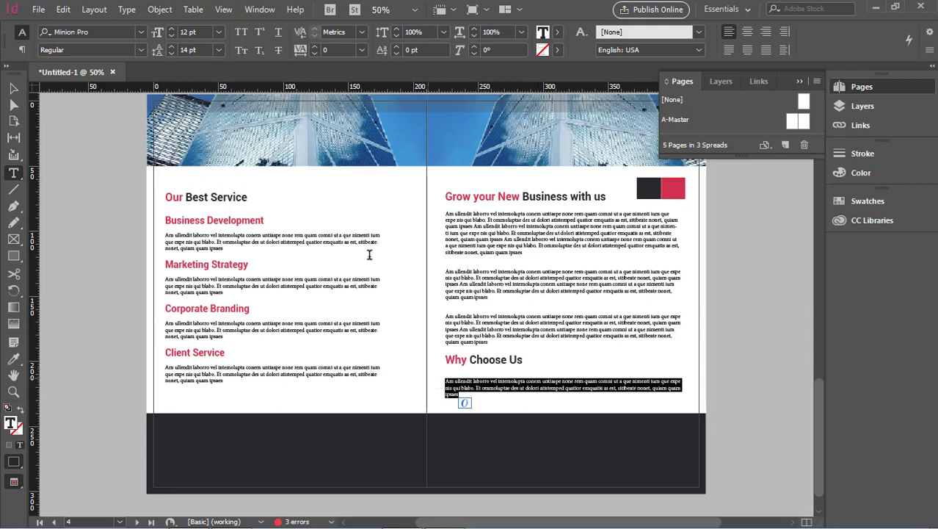
pyautogui.tripleClick(197, 49)
pyautogui.press('Up')
pyautogui.press('Up')
pyautogui.press('Up')
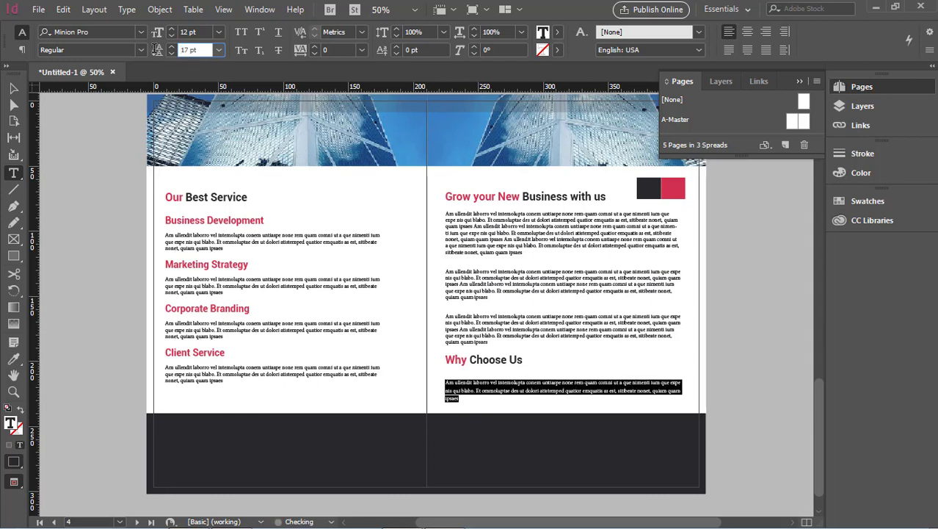
pyautogui.press('Return')
pyautogui.hotkey('ctrl', 'shift', 'a')
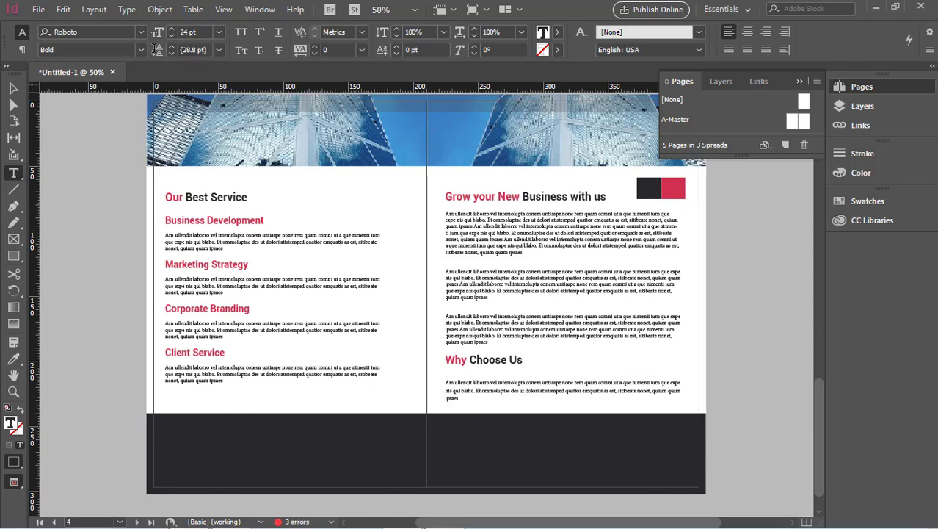
# Step: Remove the blank line between the "Why Choose Us" heading and its paragraph
pyautogui.press('BackSpace')
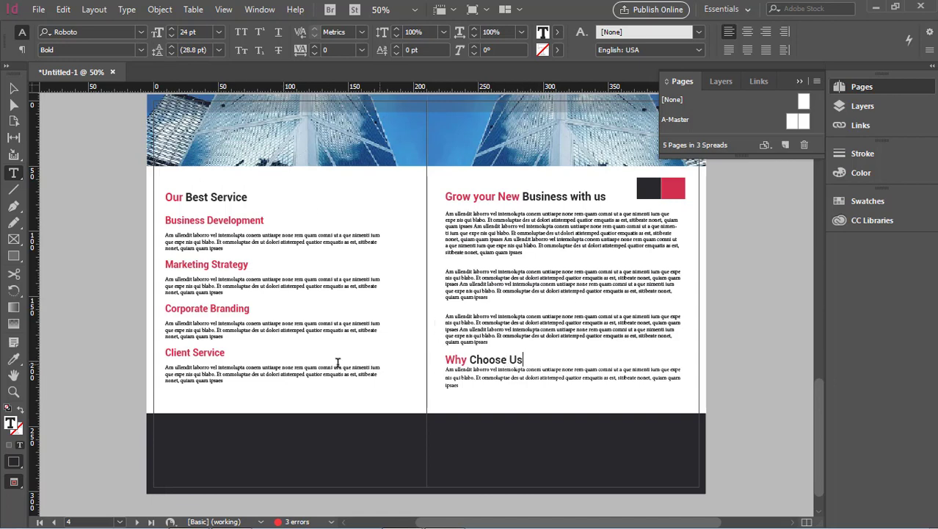
pyautogui.click(301, 362)
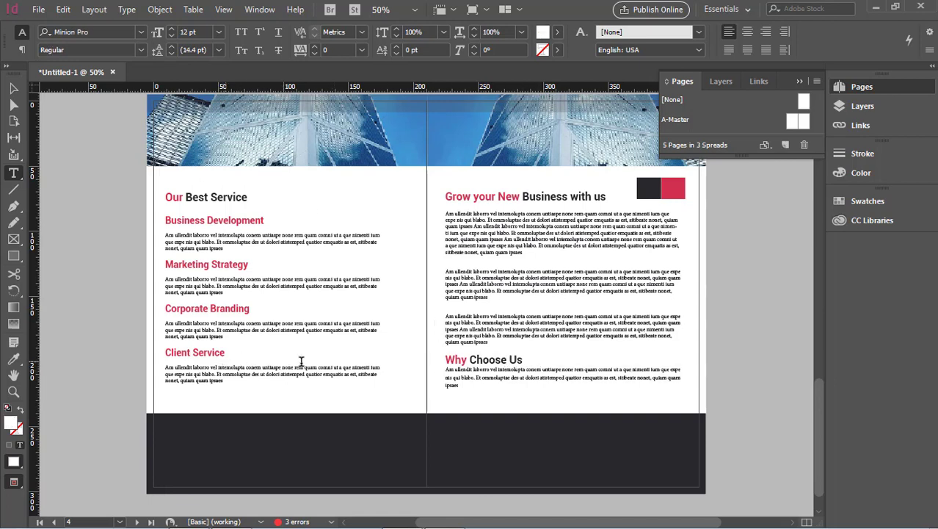
pyautogui.click(525, 362)
pyautogui.press('Return')
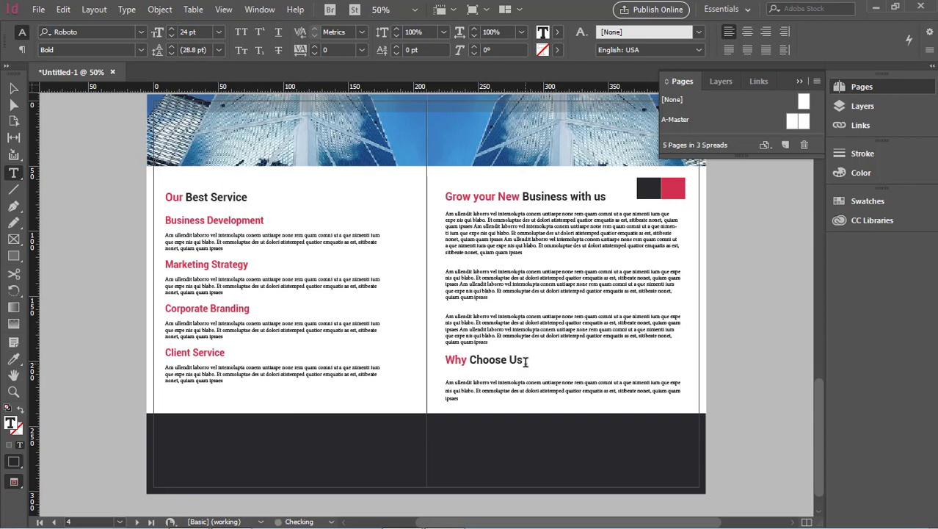
pyautogui.press('BackSpace')
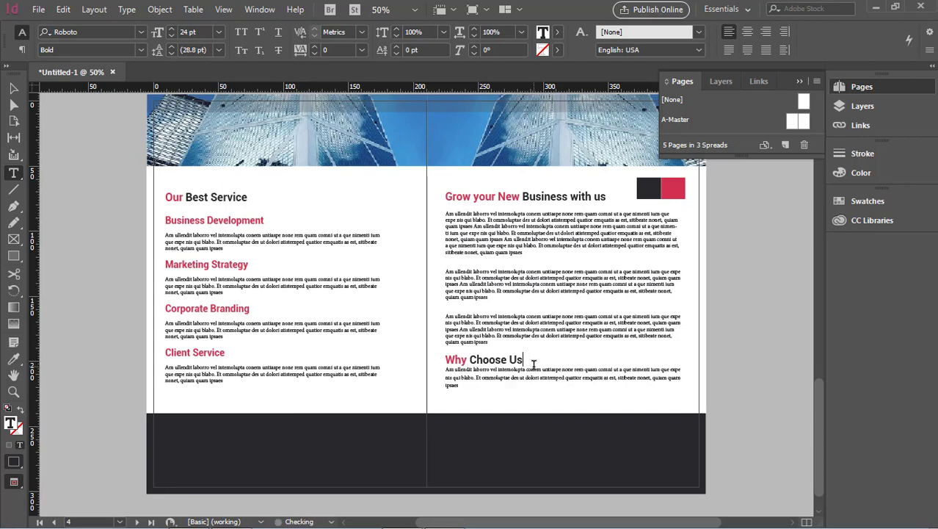
# Step: Remove the extra blank line before the second and third "Grow your New Business with us" paragraphs, keeping one above "Why Choose Us"
pyautogui.click(473, 359)
pyautogui.hotkey('alt', 'Up')
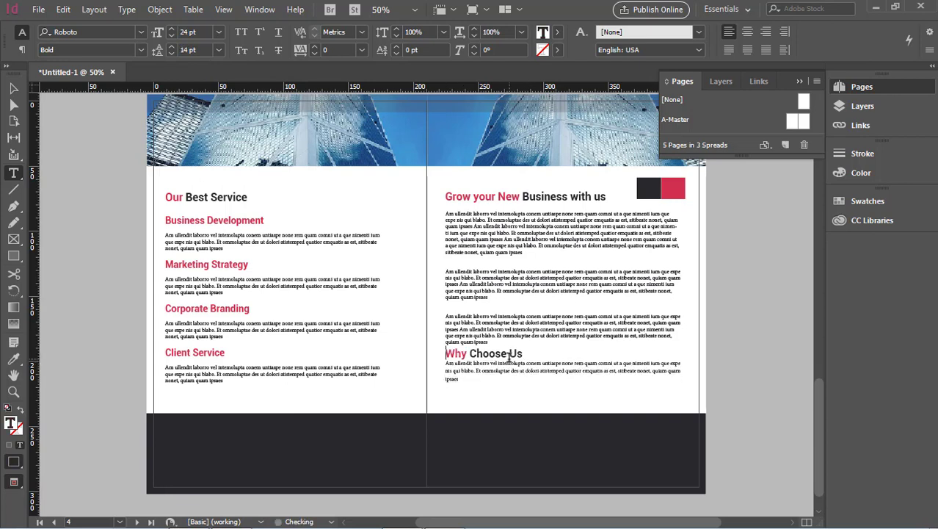
pyautogui.click(447, 315)
pyautogui.press('BackSpace')
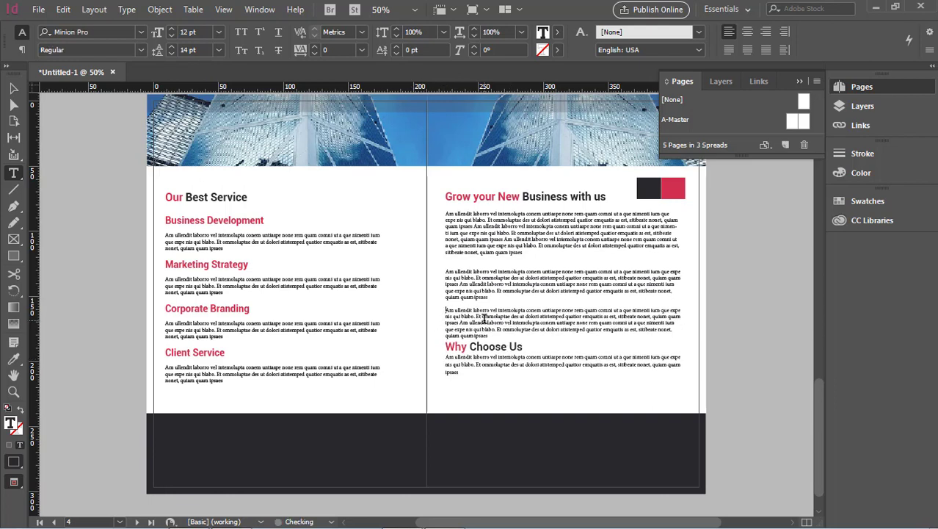
pyautogui.click(453, 273)
pyautogui.press('BackSpace')
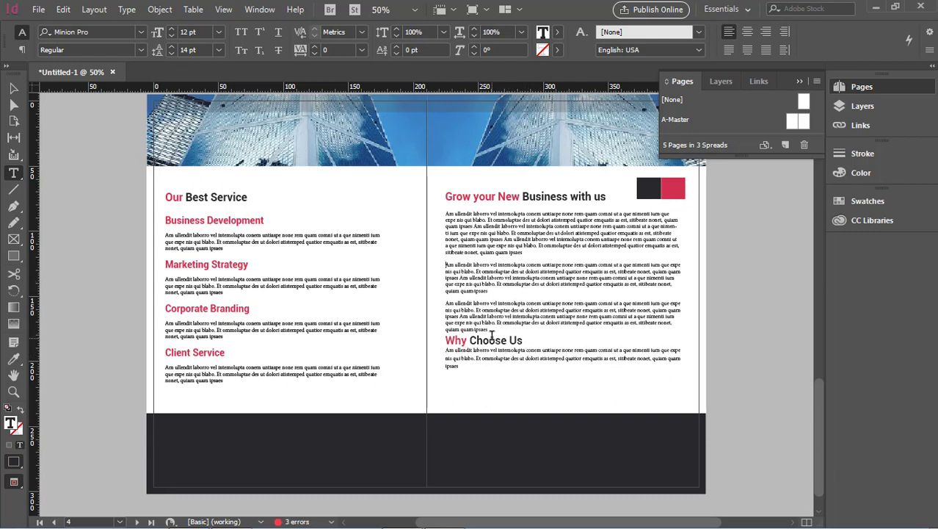
pyautogui.press('Return')
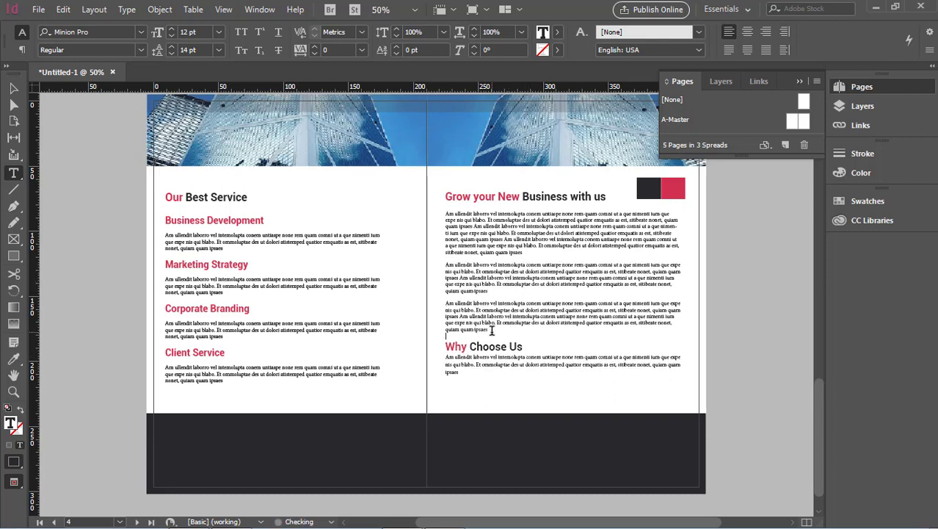
# Step: Insert a blank line between the "Why Choose Us" heading and the paragraph beneath it
pyautogui.click(530, 347)
pyautogui.press('Return')
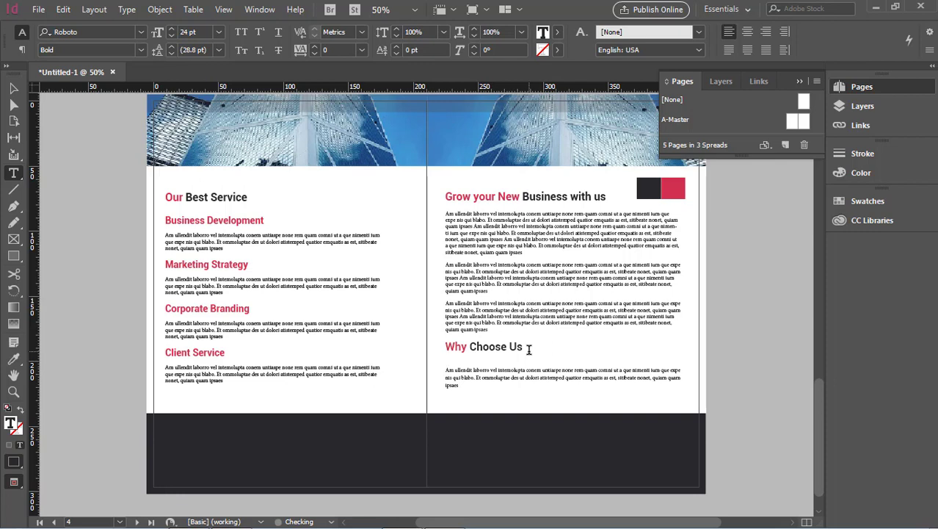
pyautogui.press('BackSpace')
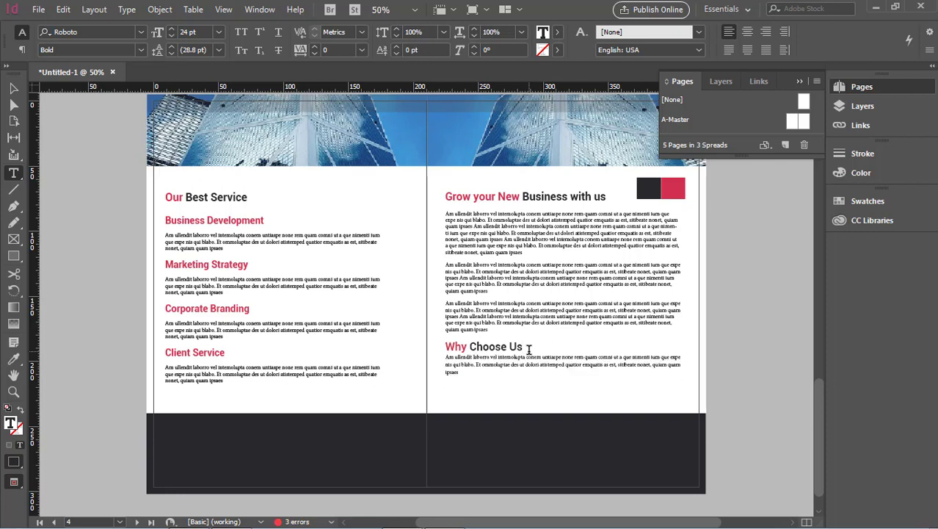
pyautogui.press('Return')
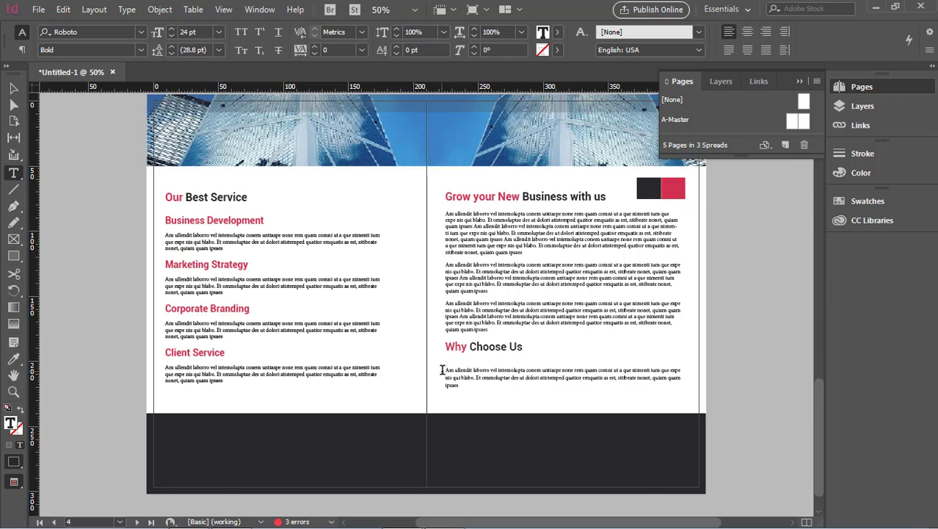
# Step: Set the leading of the first line of the "Why Choose Us" paragraph to 0 pt
pyautogui.moveTo(445, 370); pyautogui.dragTo(683, 369)
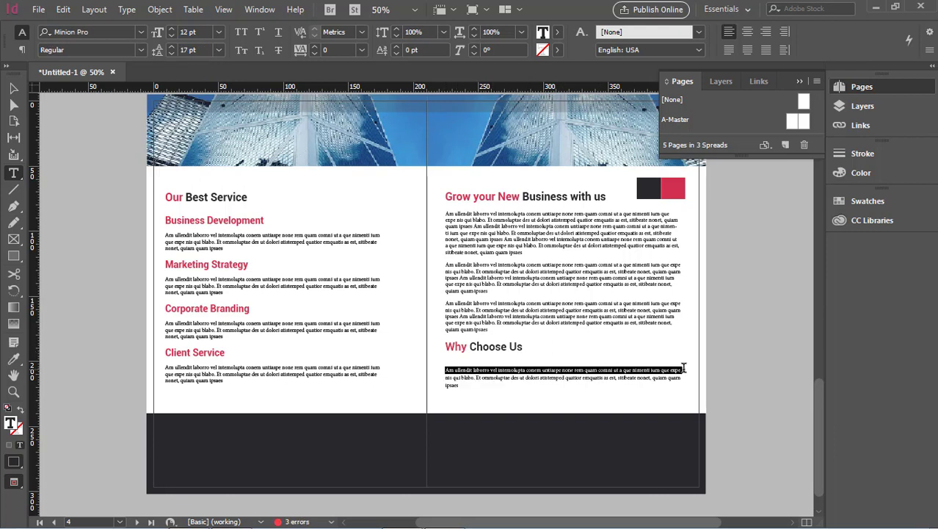
pyautogui.click(189, 50)
pyautogui.press('Up')
pyautogui.press('Up')
pyautogui.press('Up')
pyautogui.press('Up')
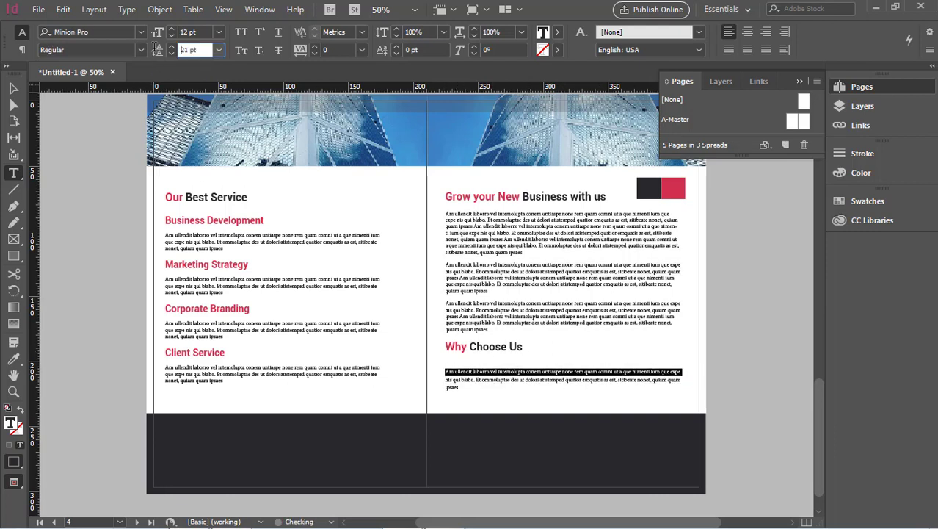
pyautogui.press('Down')
pyautogui.press('Down')
pyautogui.press('Down')
pyautogui.press('Down')
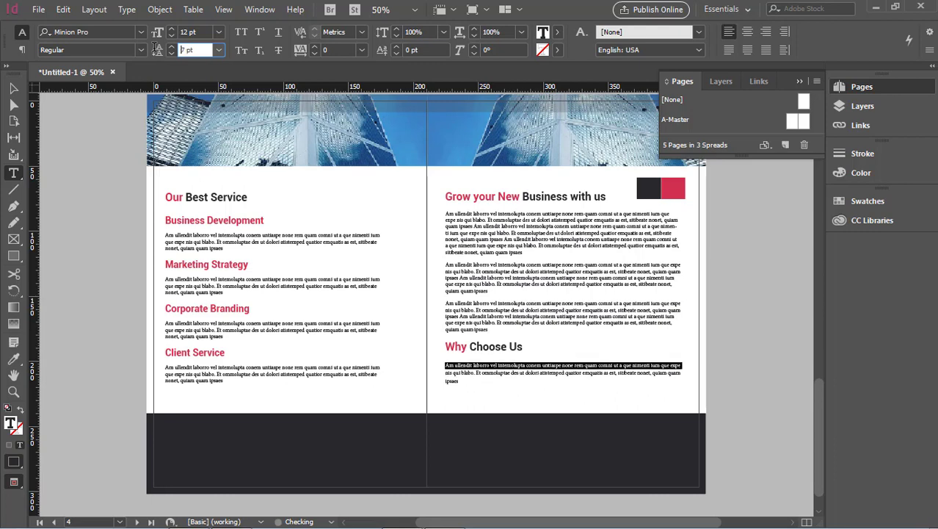
pyautogui.press('Down')
pyautogui.press('Down')
pyautogui.press('Down')
pyautogui.press('Down')
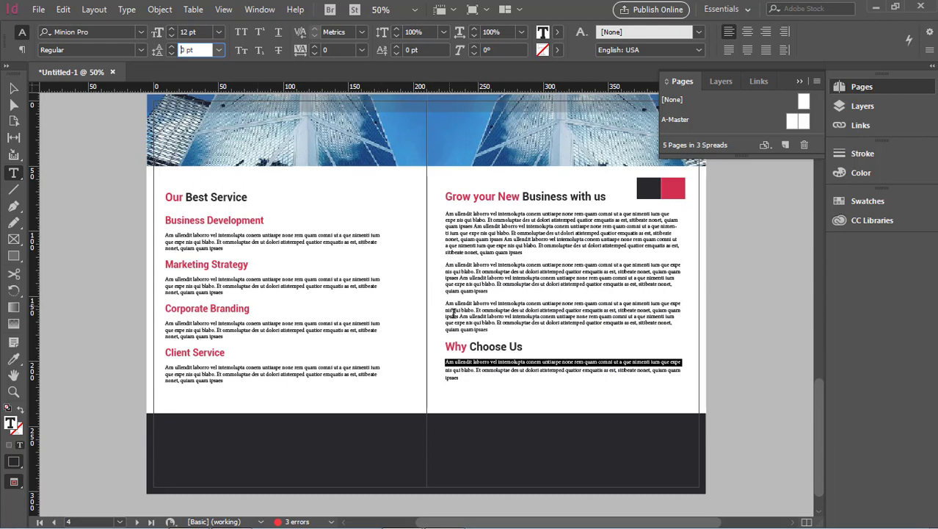
pyautogui.click(470, 362)
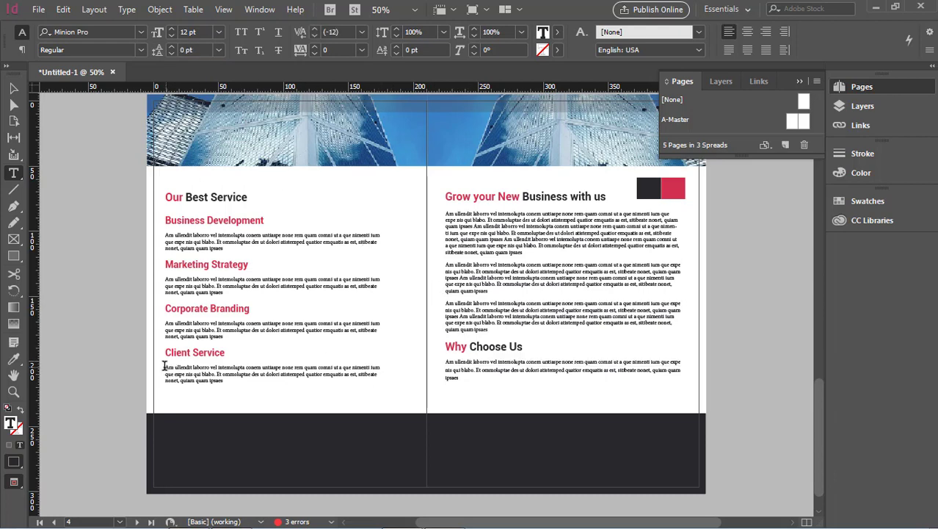
# Step: Set the leading of the first line of the Client Service paragraph to 3 pt
pyautogui.moveTo(164, 367); pyautogui.dragTo(392, 363)
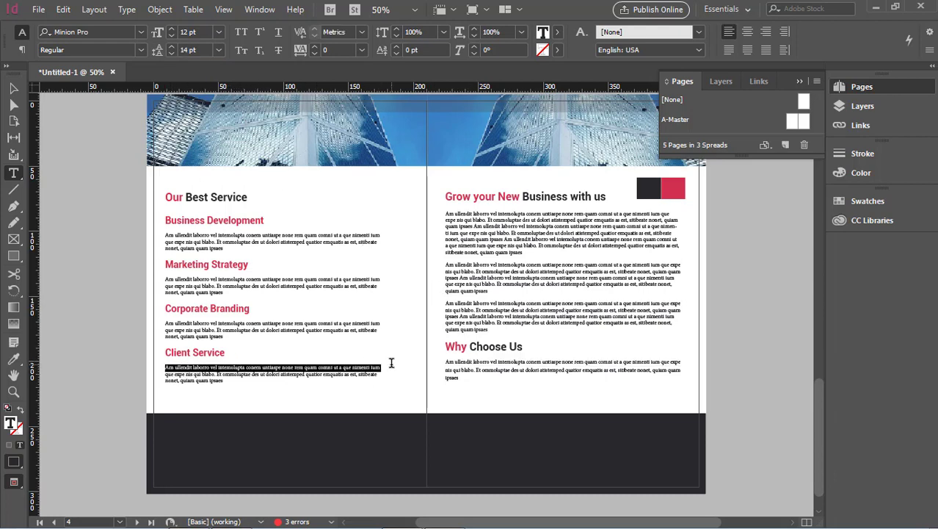
pyautogui.click(202, 49)
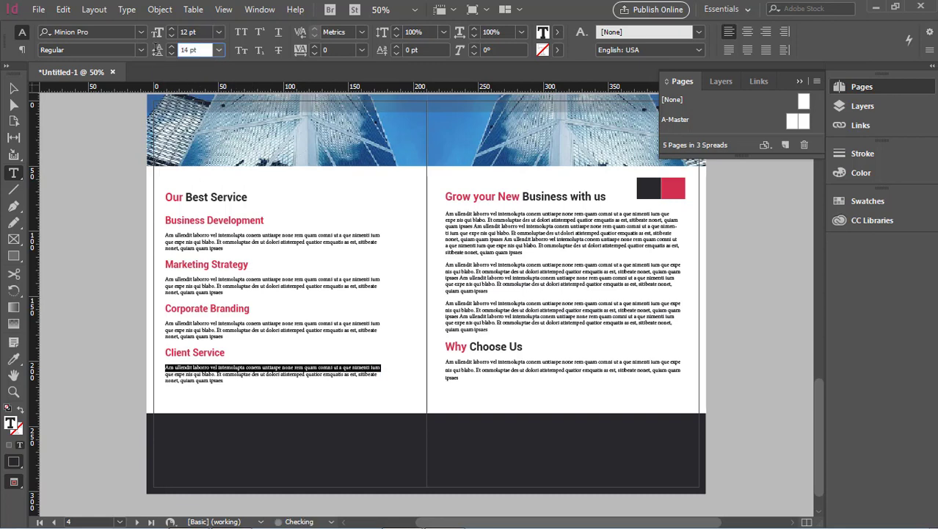
pyautogui.press('Down')
pyautogui.press('Down')
pyautogui.press('Down')
pyautogui.press('Down')
pyautogui.press('Down')
pyautogui.press('Down')
pyautogui.press('Down')
pyautogui.press('Down')
pyautogui.press('Down')
pyautogui.press('Down')
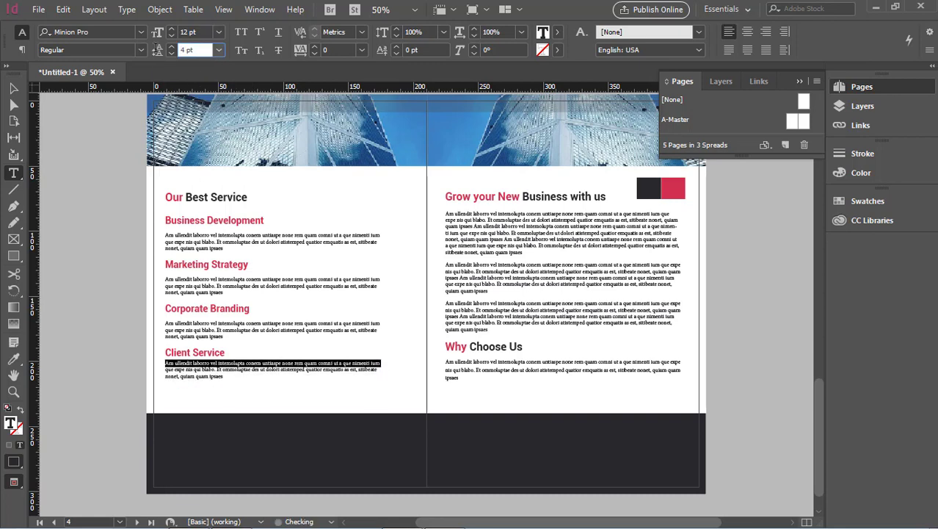
pyautogui.press('Down')
pyautogui.press('Up')
pyautogui.press('Up')
pyautogui.press('Up')
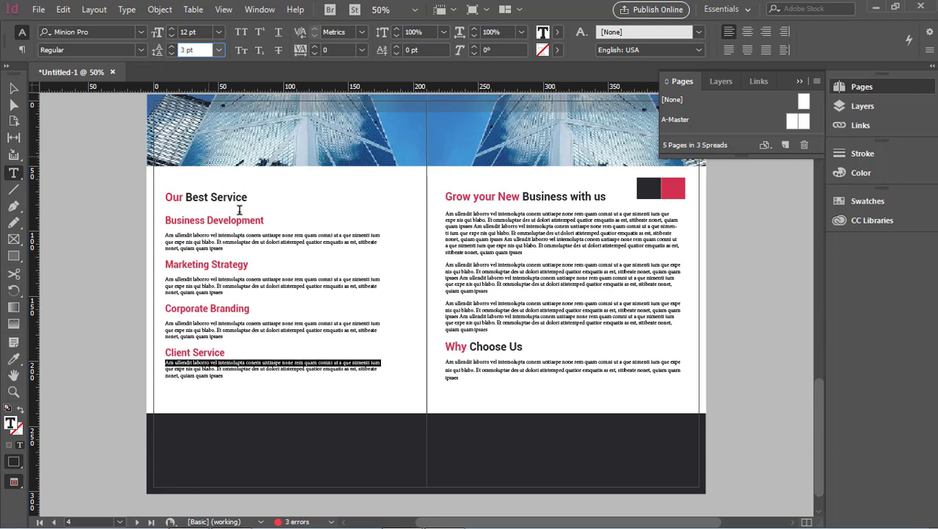
pyautogui.click(243, 372)
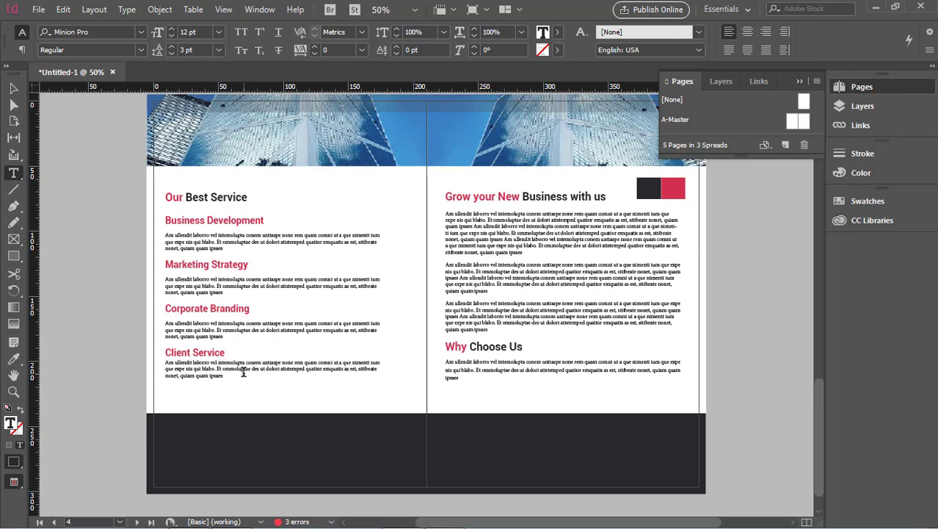
# Step: Set the leading of the Client Service paragraph's first line and the blank line above it to 12 pt
pyautogui.moveTo(165, 362); pyautogui.dragTo(180, 368)
pyautogui.click(180, 368)
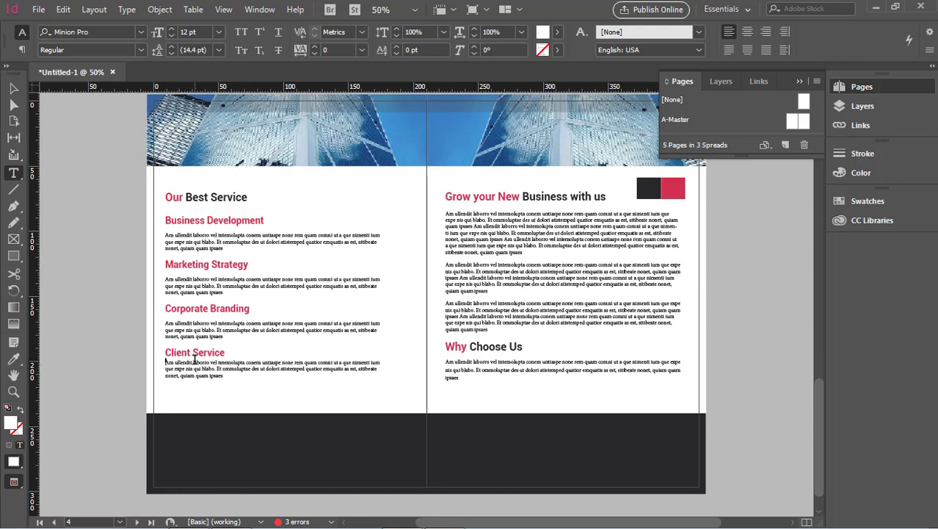
pyautogui.tripleClick(205, 360)
pyautogui.click(398, 352)
pyautogui.tripleClick(396, 361)
pyautogui.click(206, 49)
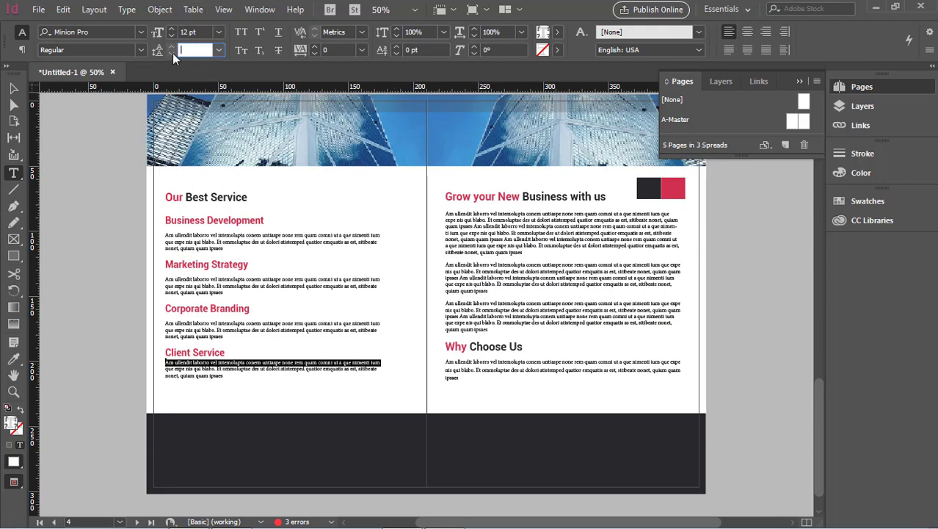
pyautogui.click(219, 50)
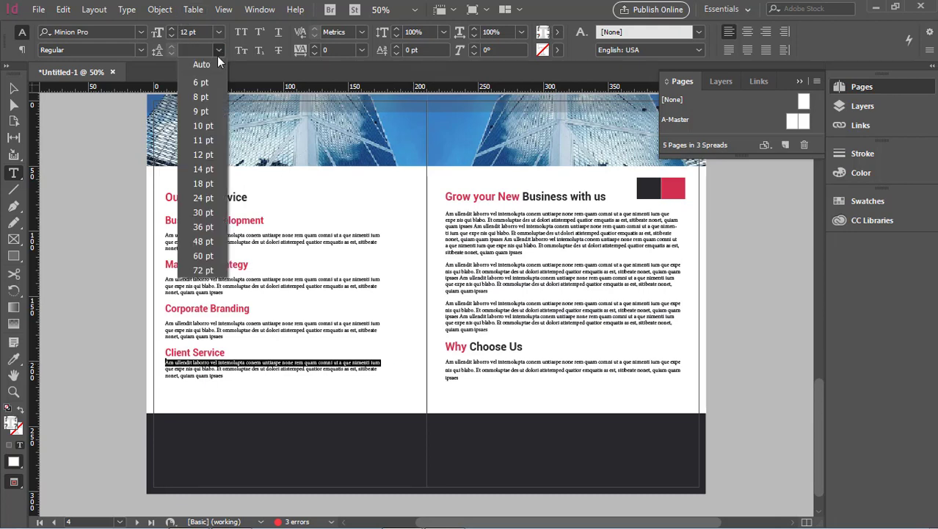
pyautogui.click(208, 97)
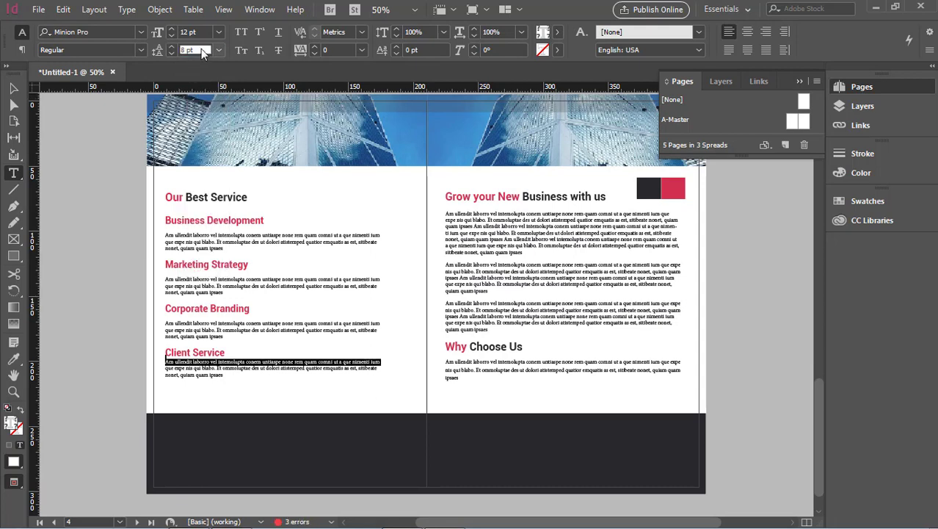
pyautogui.press('Up')
pyautogui.press('Up')
pyautogui.press('Up')
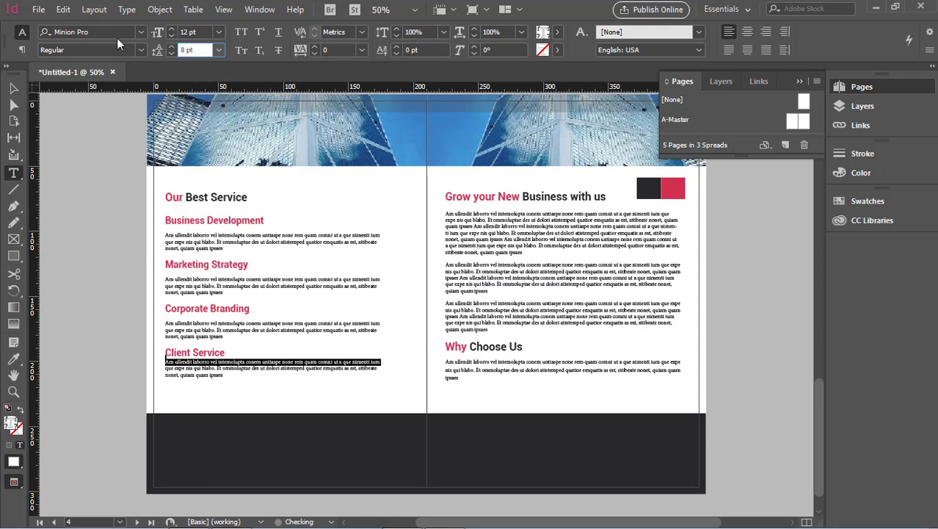
pyautogui.press('Up')
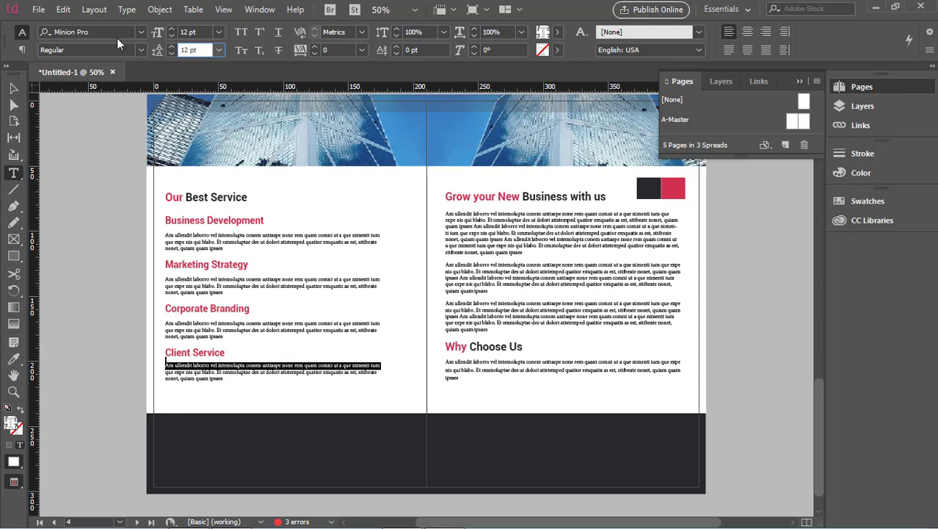
pyautogui.click(229, 337)
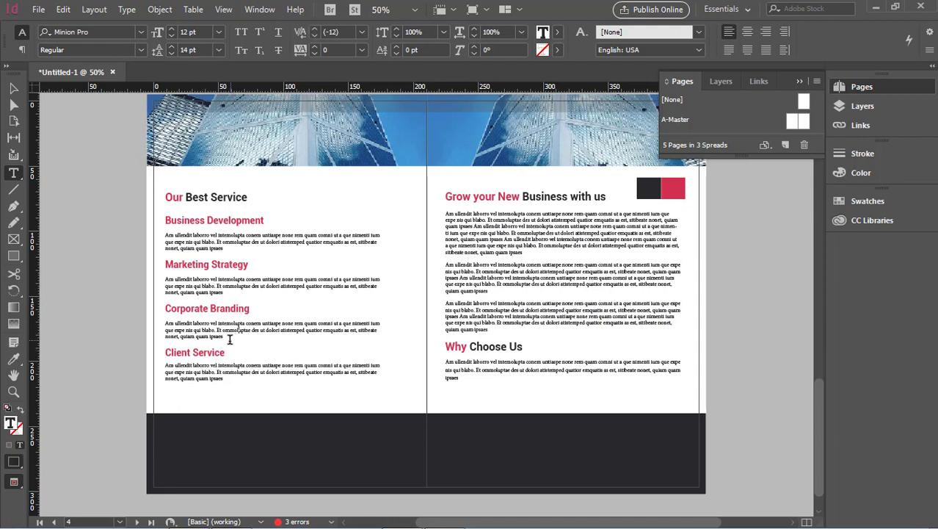
# Step: Set the leading of the first line of the Corporate Branding paragraph to 12 pt
pyautogui.moveTo(227, 336); pyautogui.dragTo(389, 328)
pyautogui.click(197, 48)
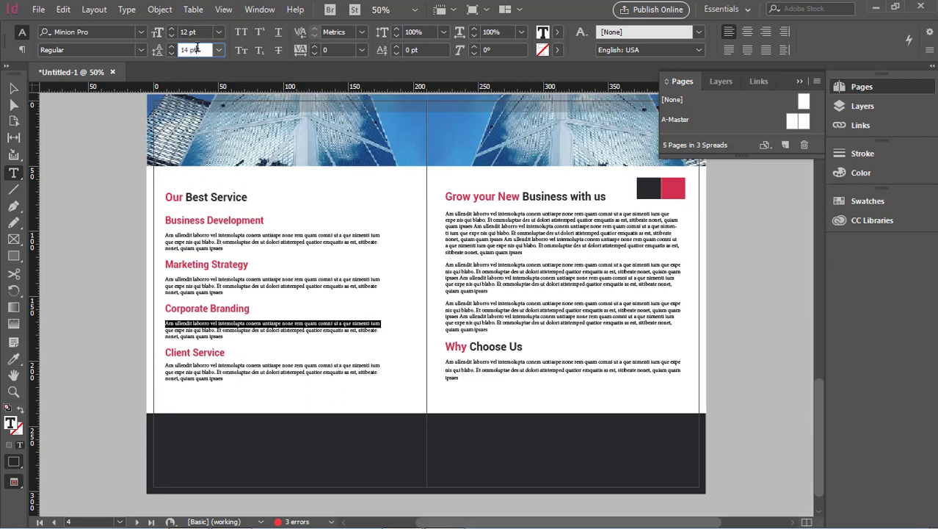
pyautogui.write('12')
pyautogui.press('Return')
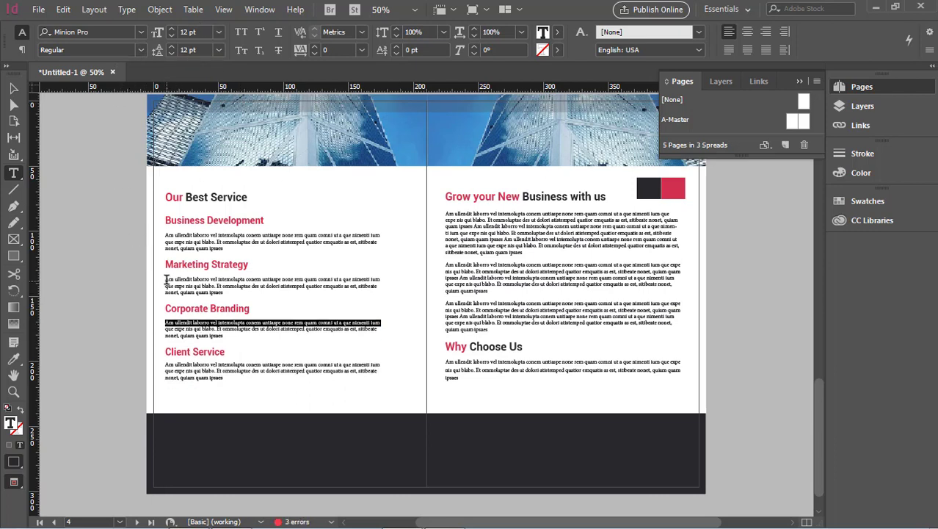
# Step: Set the leading of the first line of the Marketing Strategy paragraph to 12 pt
pyautogui.moveTo(166, 279); pyautogui.dragTo(381, 282)
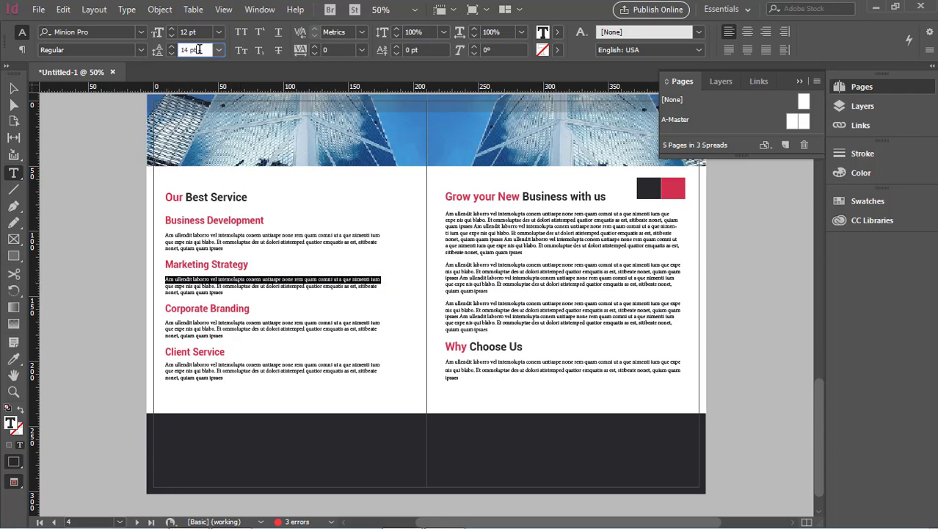
pyautogui.tripleClick(198, 49)
pyautogui.write('12')
pyautogui.press('Return')
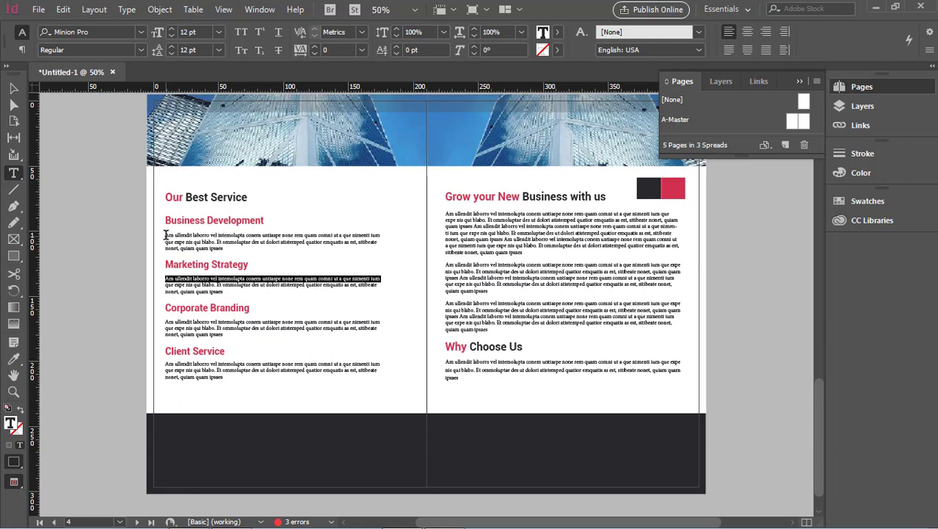
# Step: Set the leading of the first line of the Business Development paragraph to 12 pt
pyautogui.moveTo(165, 235); pyautogui.dragTo(408, 235)
pyautogui.click(195, 49)
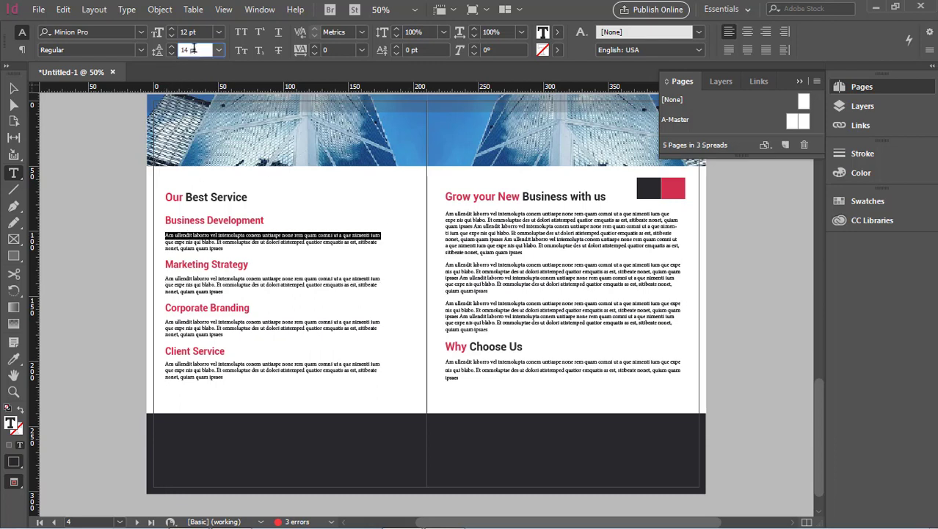
pyautogui.write('12')
pyautogui.press('Return')
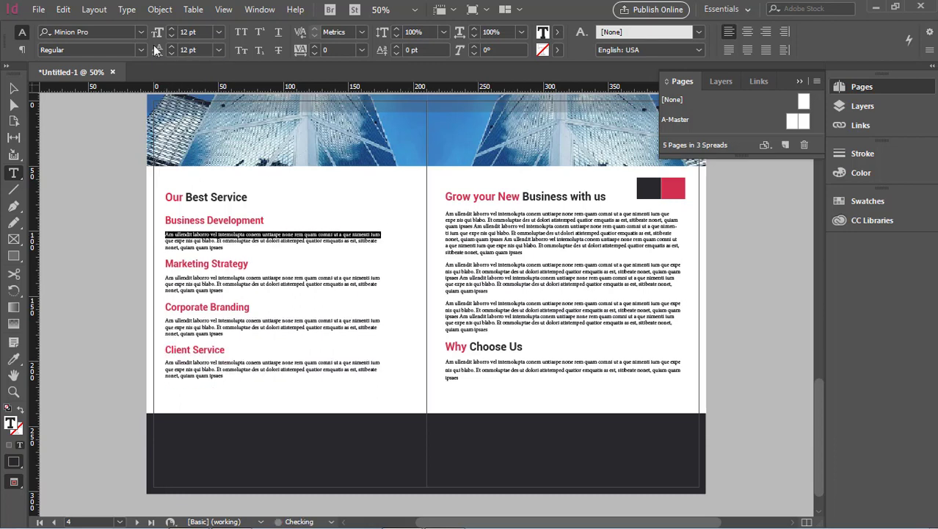
pyautogui.click(14, 89)
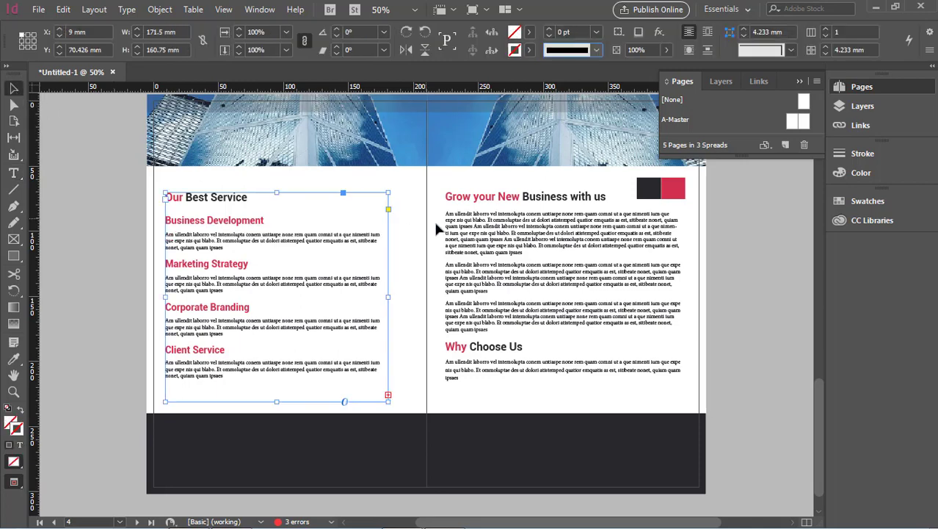
pyautogui.click(486, 241)
pyautogui.scroll(-1, 571, 268)
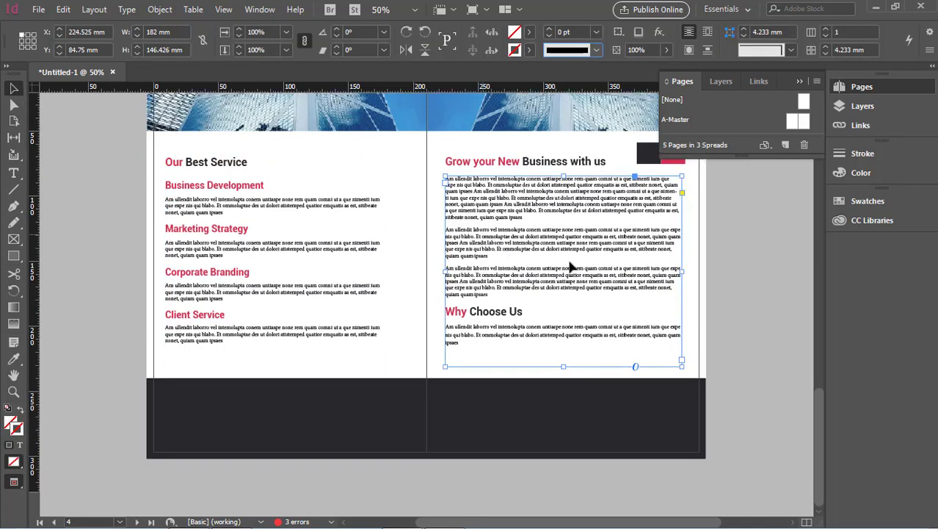
pyautogui.click(718, 300)
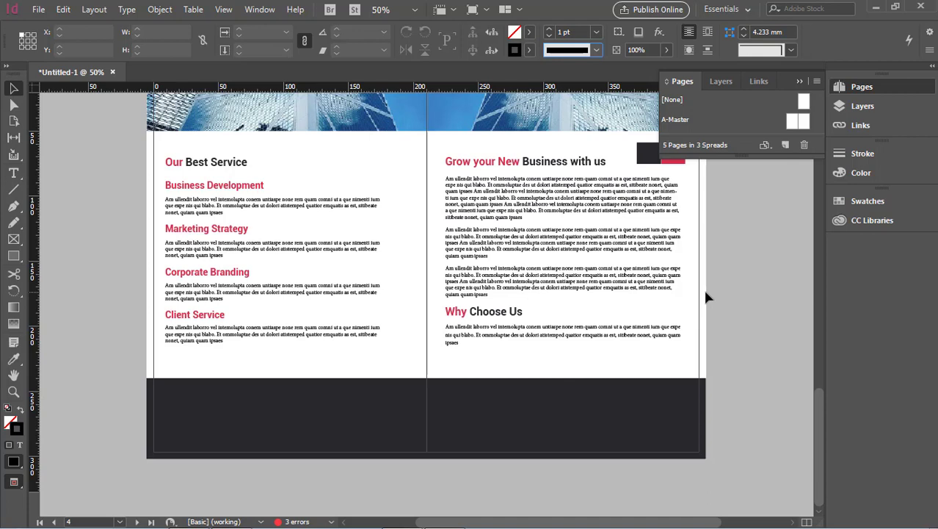
pyautogui.moveTo(268, 526)
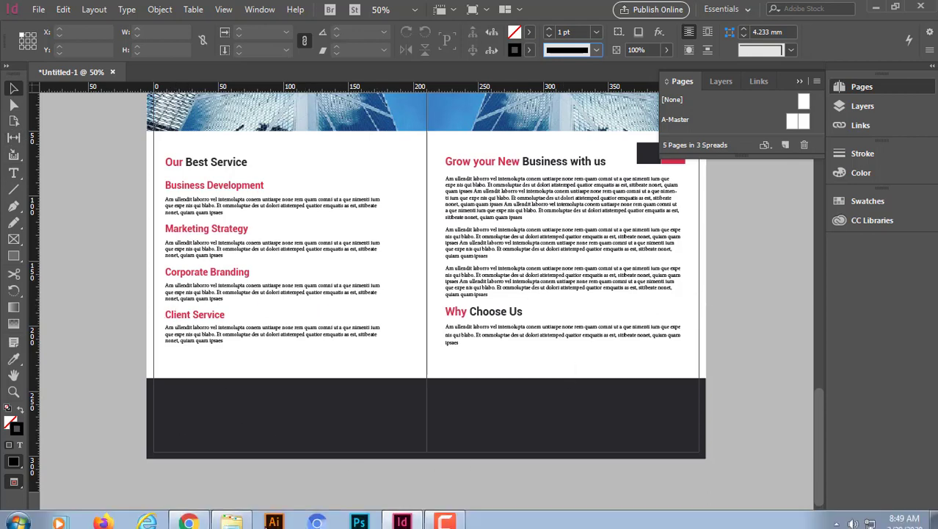
pyautogui.click(586, 283)
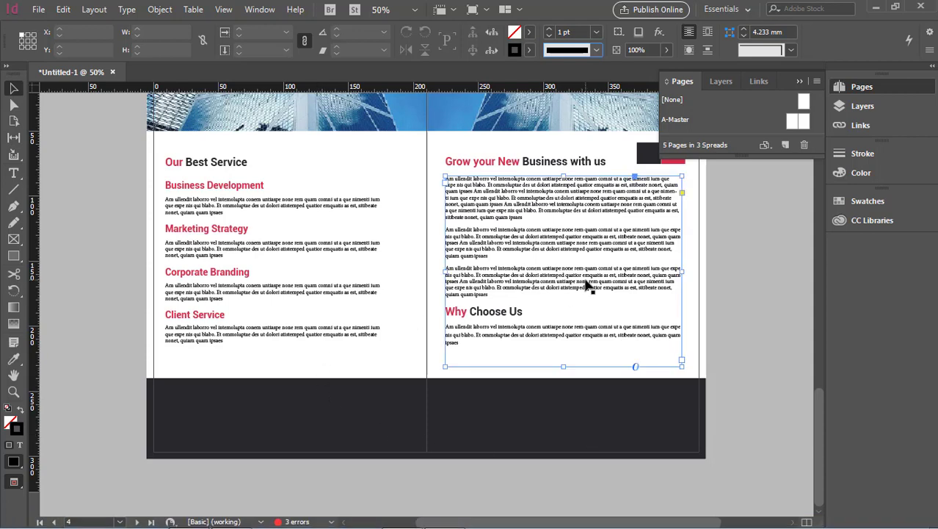
pyautogui.click(282, 294)
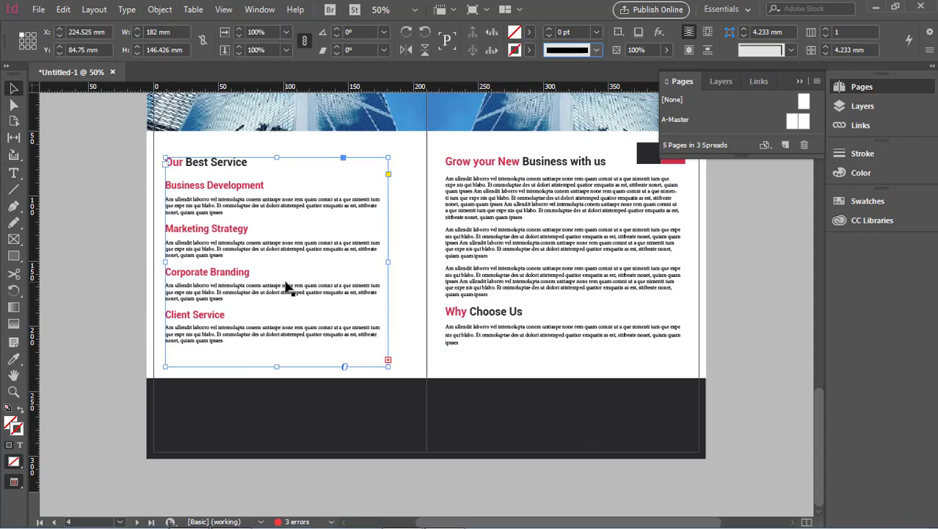
# Step: Try picking up the overset text of the "Our Best Service" frame, and try deleting the dark footer band
pyautogui.click(388, 361)
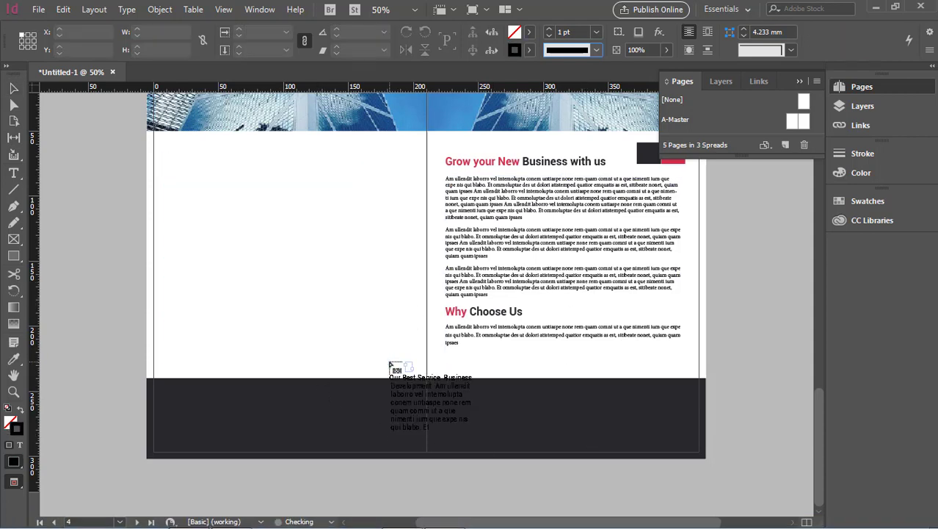
pyautogui.press('Escape')
pyautogui.click(169, 408)
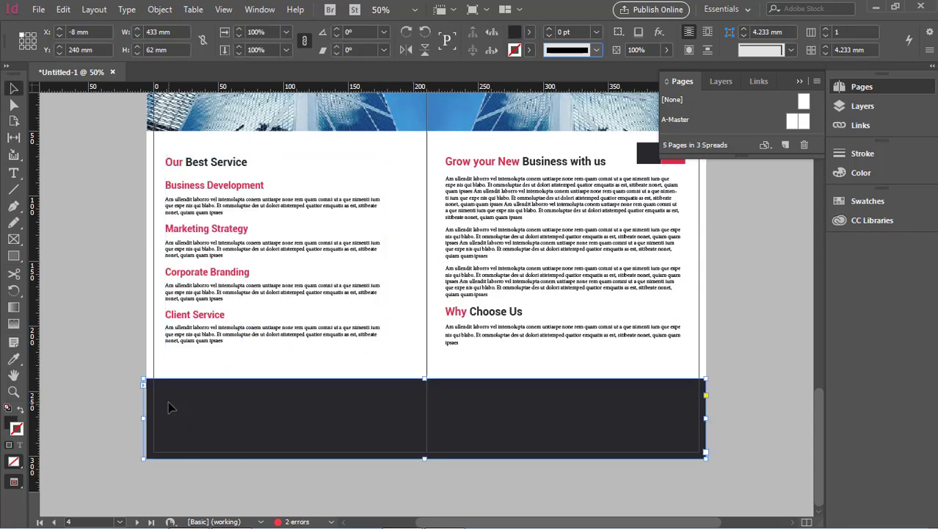
pyautogui.press('Delete')
pyautogui.hotkey('ctrl', 'z')
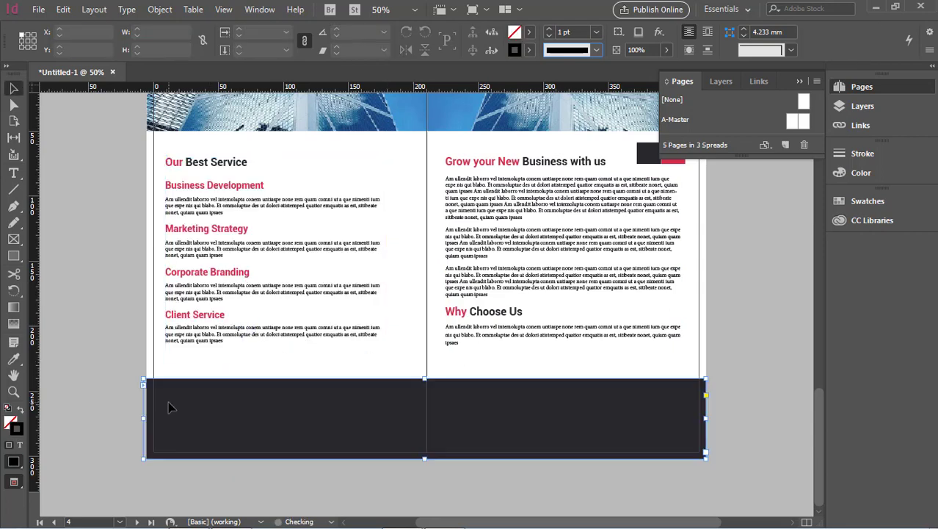
pyautogui.click(53, 193)
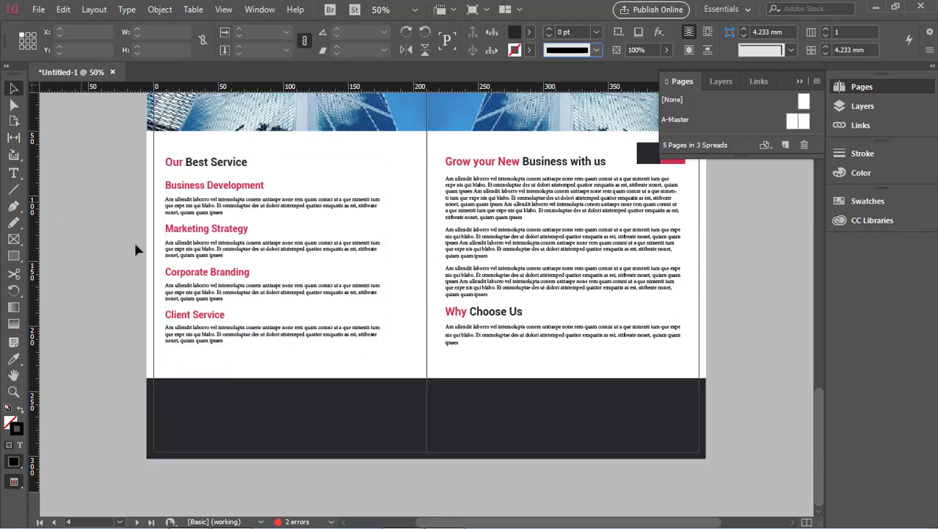
pyautogui.click(289, 302)
pyautogui.click(475, 333)
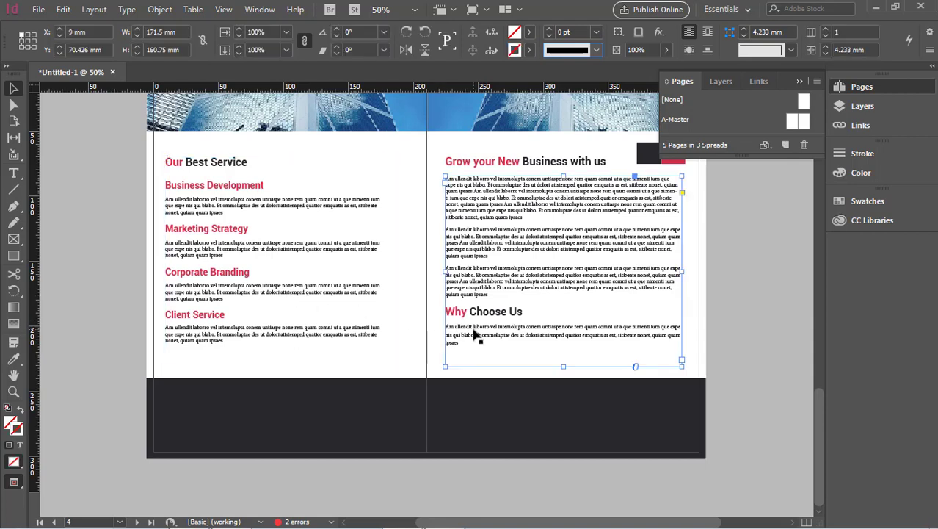
pyautogui.click(356, 412)
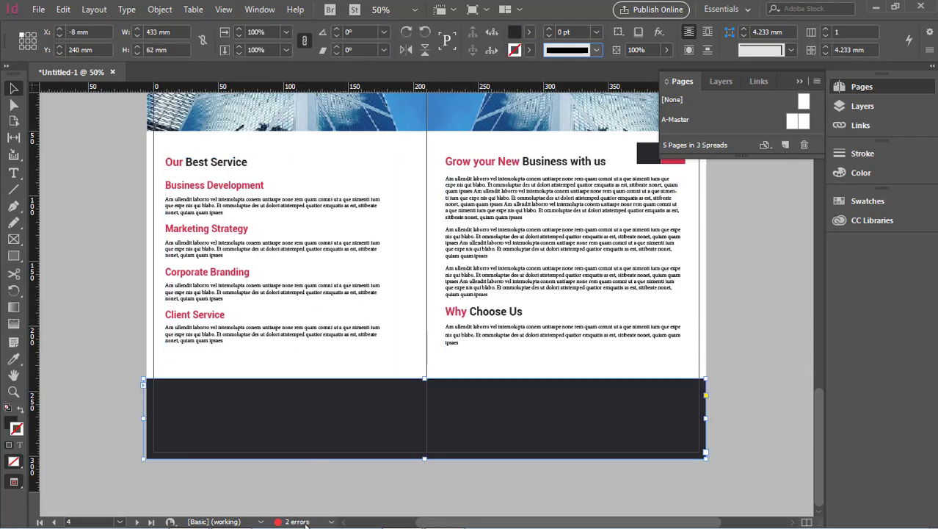
pyautogui.click(331, 522)
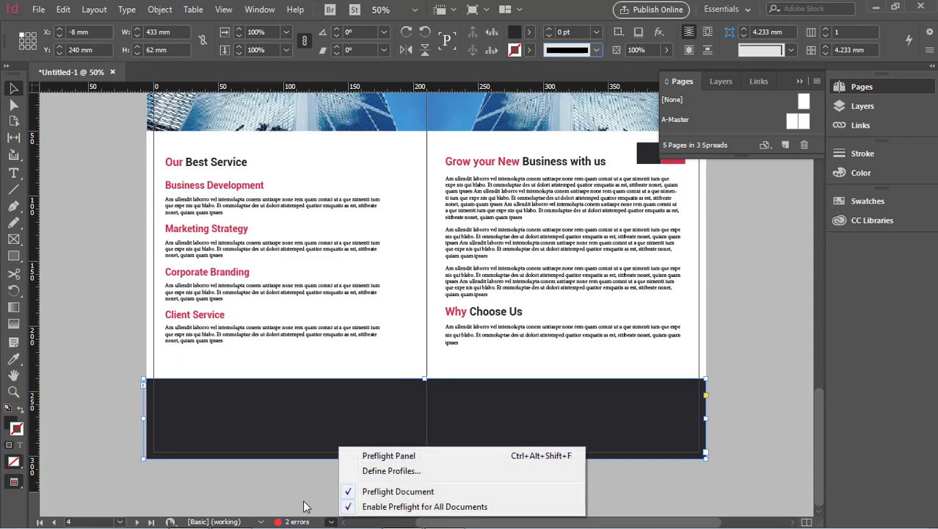
pyautogui.click(319, 380)
pyautogui.scroll(1, 391, 335)
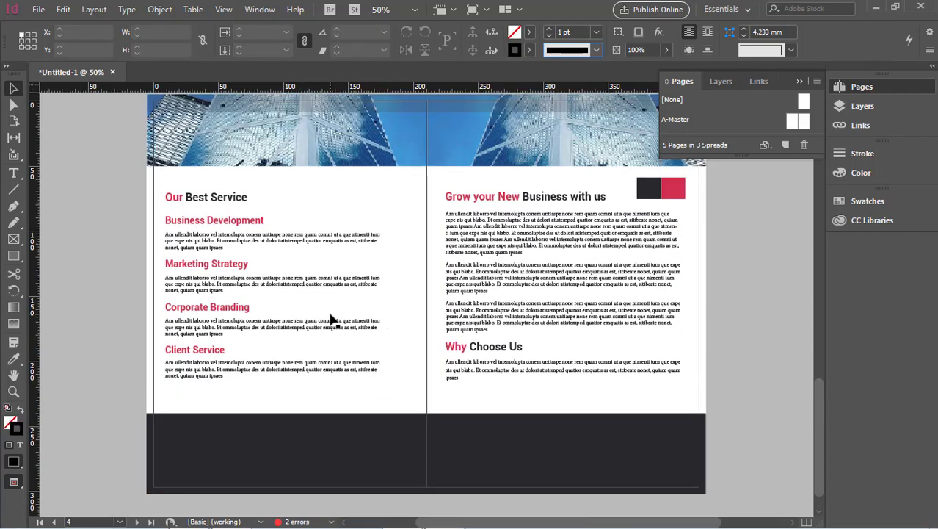
pyautogui.scroll(-1, 459, 285)
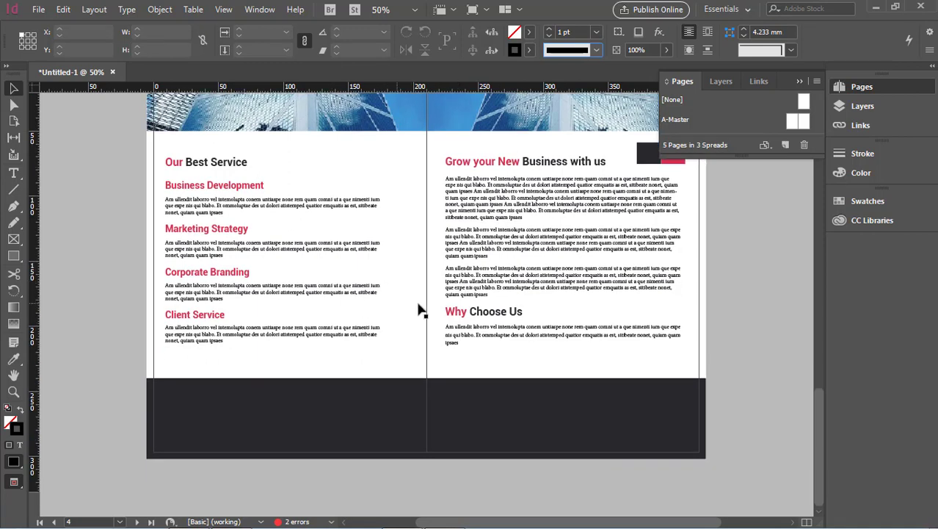
# Step: Move the dark footer band up and pull the "THE TUTURE BUSINESS" headline out from beneath it to the middle of the spread
pyautogui.scroll(3, 447, 255)
pyautogui.scroll(-2, 452, 312)
pyautogui.moveTo(566, 431); pyautogui.dragTo(565, 350)
pyautogui.moveTo(551, 437); pyautogui.dragTo(417, 270)
# Step: Move the dark footer band back down to the bottom edge of the spread
pyautogui.moveTo(517, 399); pyautogui.dragTo(512, 453)
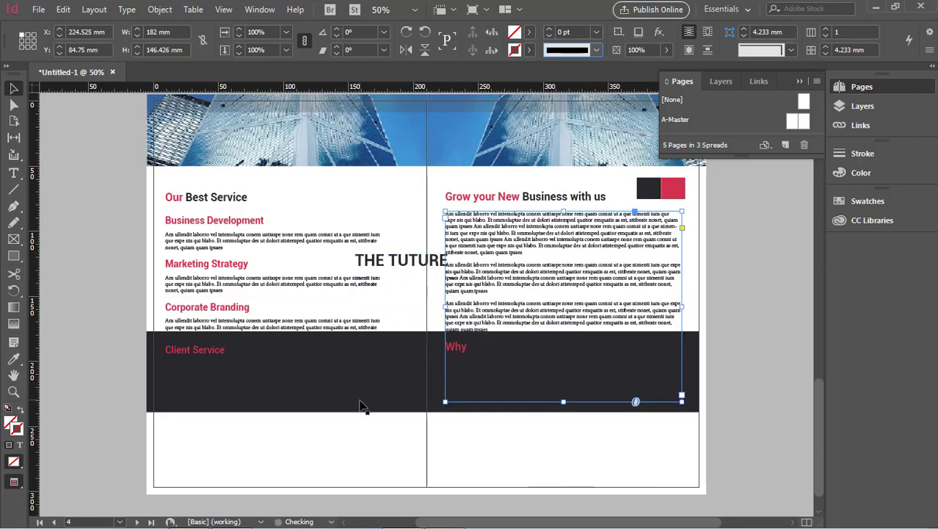
pyautogui.moveTo(360, 405); pyautogui.dragTo(411, 422)
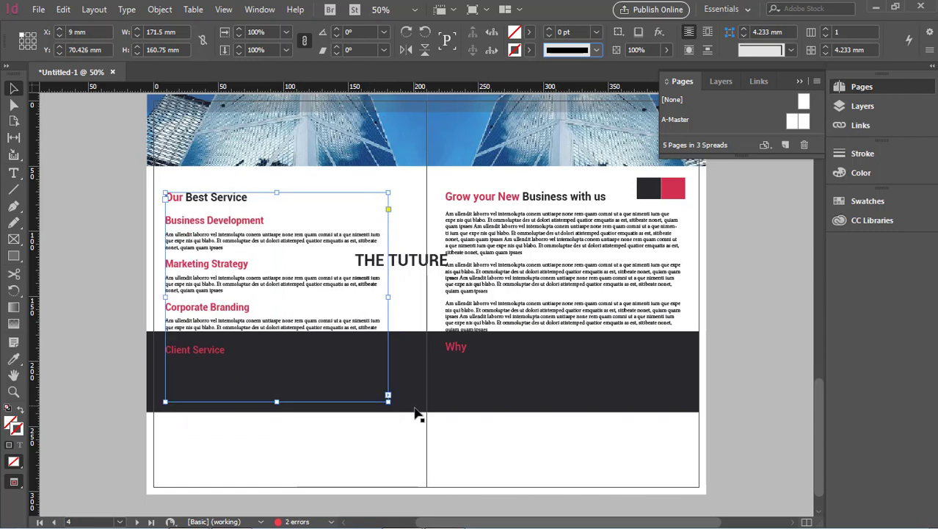
pyautogui.moveTo(420, 470); pyautogui.dragTo(425, 495)
pyautogui.click(782, 394)
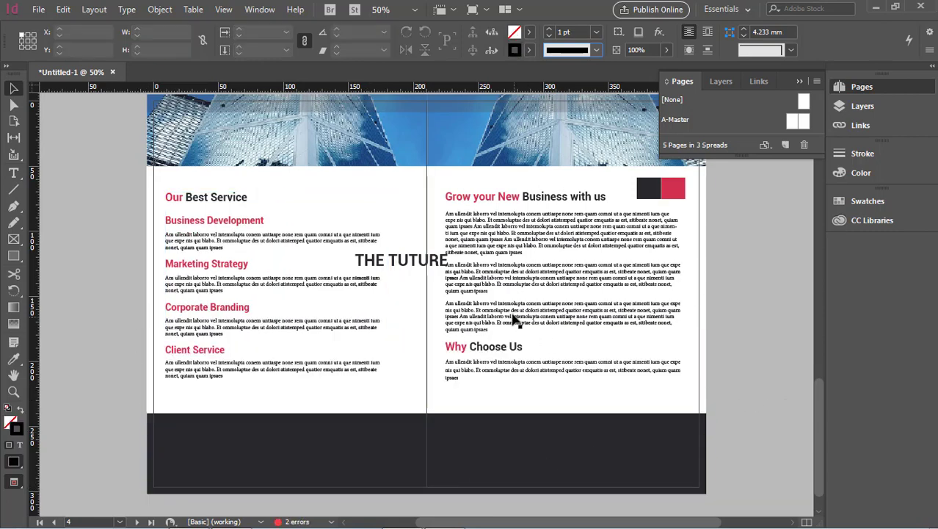
# Step: Place the "THE TUTURE BUSINESS" headline on the left page's part of the footer band, at about X 61 mm, Y 250 mm
pyautogui.moveTo(417, 266); pyautogui.dragTo(290, 435)
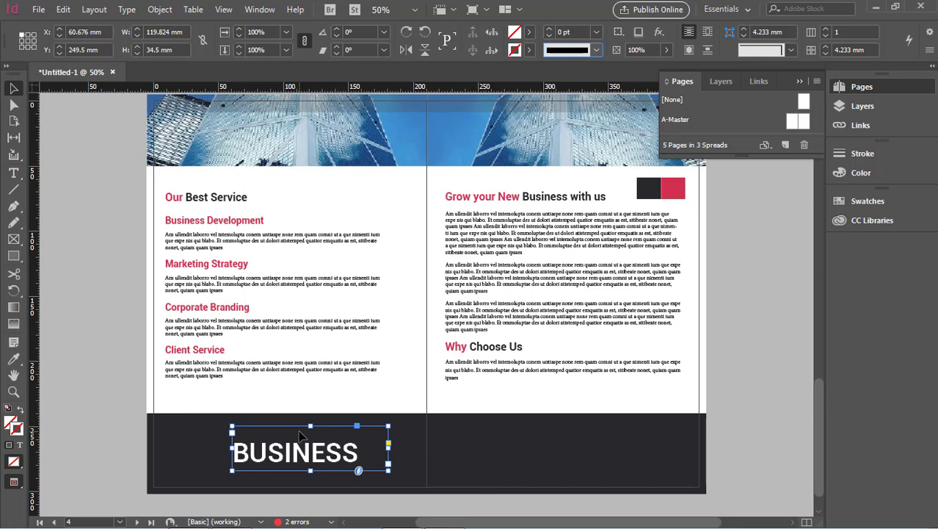
pyautogui.click(762, 414)
pyautogui.click(355, 459)
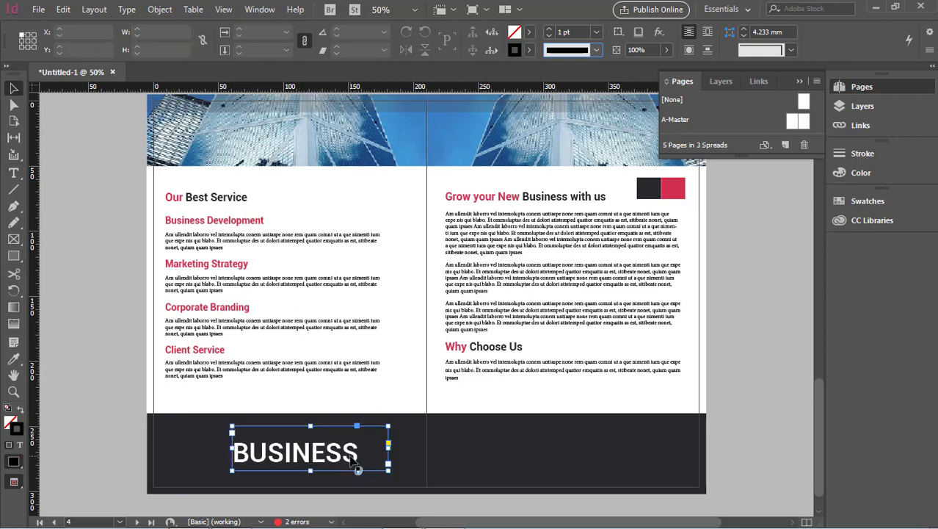
# Step: Color the "THE TUTURE" line of the footer headline with the red sampled from the page's color squares
pyautogui.click(13, 173)
pyautogui.doubleClick(348, 433)
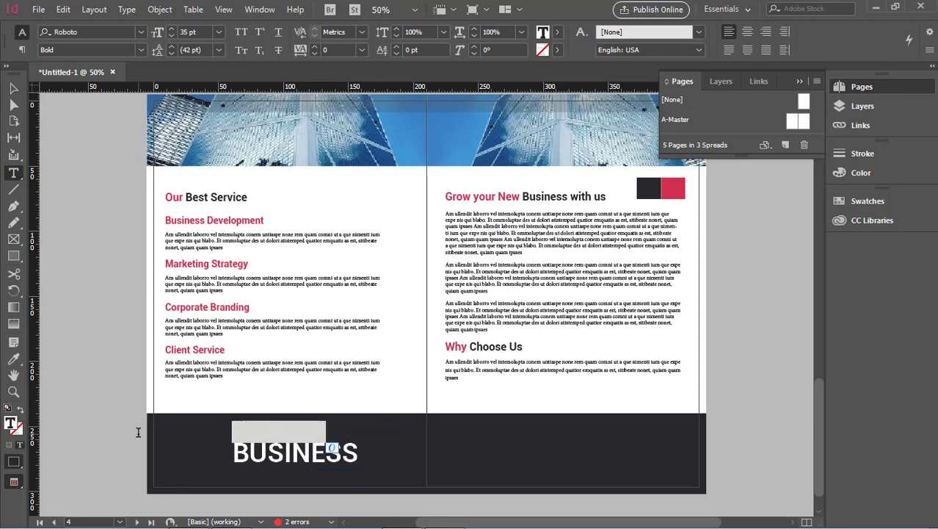
pyautogui.click(14, 358)
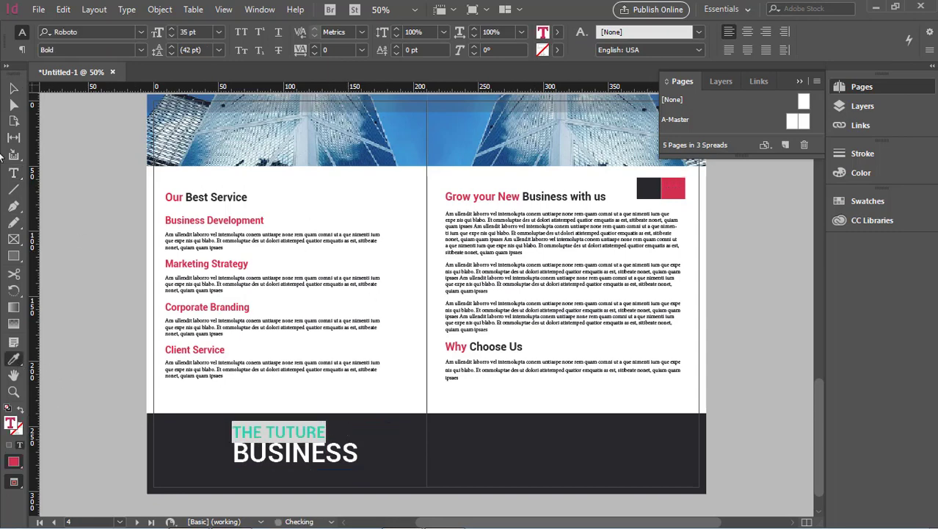
# Step: Move the footer headline to X 9 mm, Y 249 mm, aligning its left edge with the services text above
pyautogui.click(13, 89)
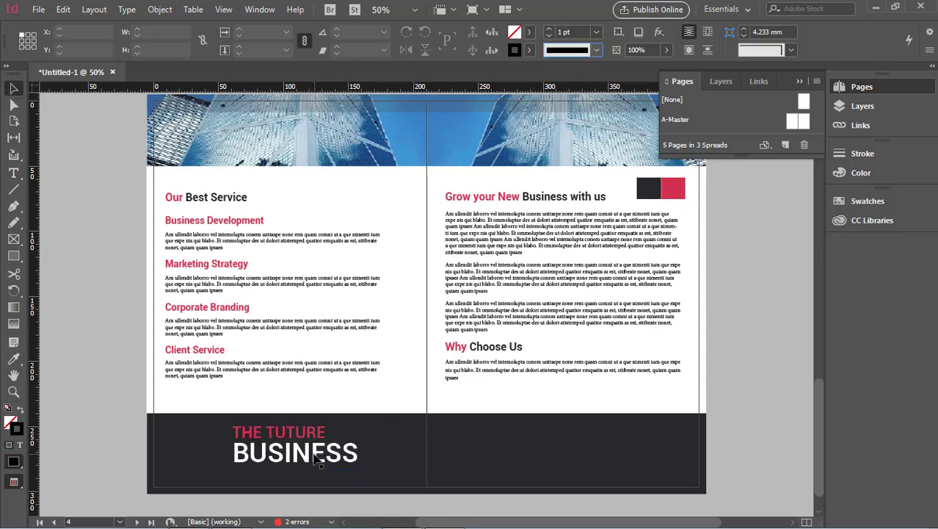
pyautogui.moveTo(294, 455); pyautogui.dragTo(253, 466)
pyautogui.click(266, 369)
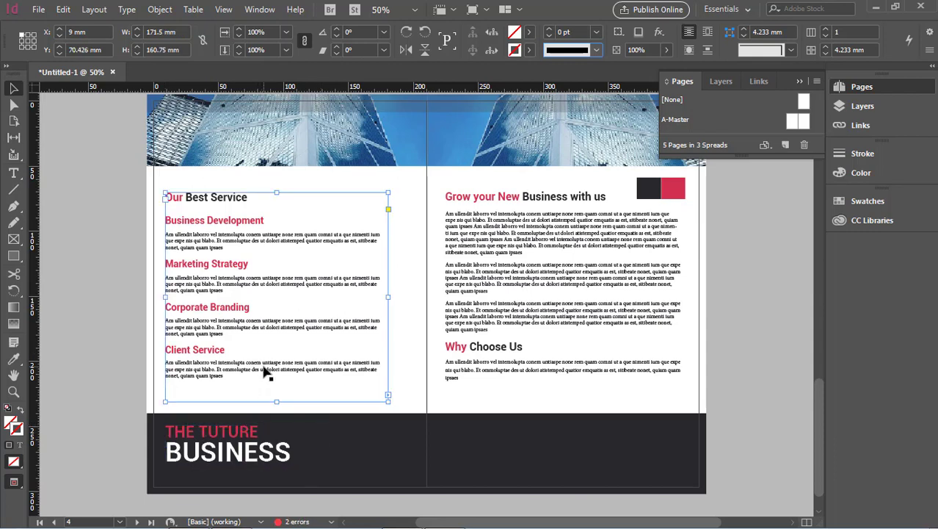
pyautogui.click(265, 448)
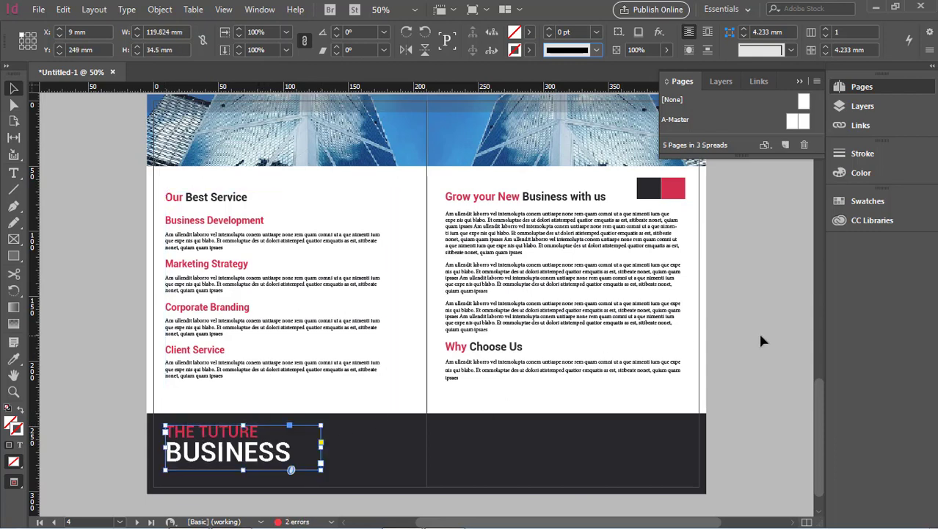
# Step: Move the semi-transparent dark overlay down to Y -5.314 mm so it covers the whole header photo
pyautogui.scroll(-2, 706, 317)
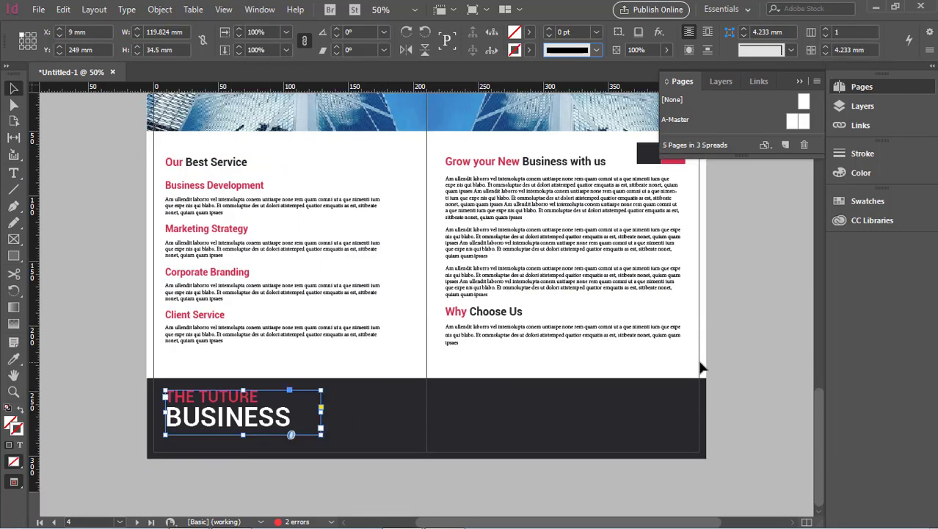
pyautogui.scroll(8, 773, 367)
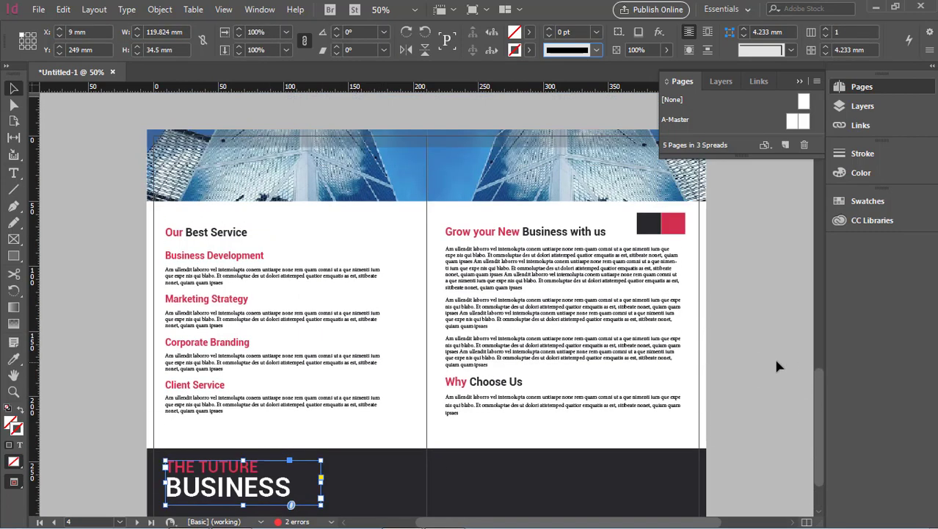
pyautogui.click(532, 216)
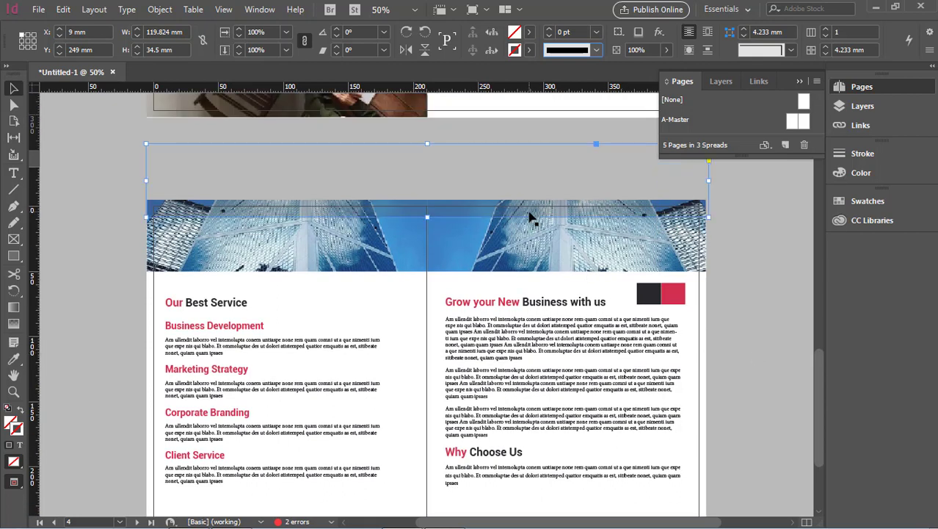
pyautogui.hotkey('shift', 'Down')
pyautogui.hotkey('shift', 'Down')
pyautogui.hotkey('shift', 'Down')
pyautogui.hotkey('shift', 'Down')
pyautogui.hotkey('shift', 'Down')
pyautogui.hotkey('shift', 'Down')
pyautogui.hotkey('shift', 'Down')
pyautogui.hotkey('shift', 'Down')
pyautogui.hotkey('shift', 'Down')
pyautogui.hotkey('shift', 'Down')
pyautogui.hotkey('shift', 'Down')
pyautogui.hotkey('shift', 'Down')
pyautogui.hotkey('shift', 'Down')
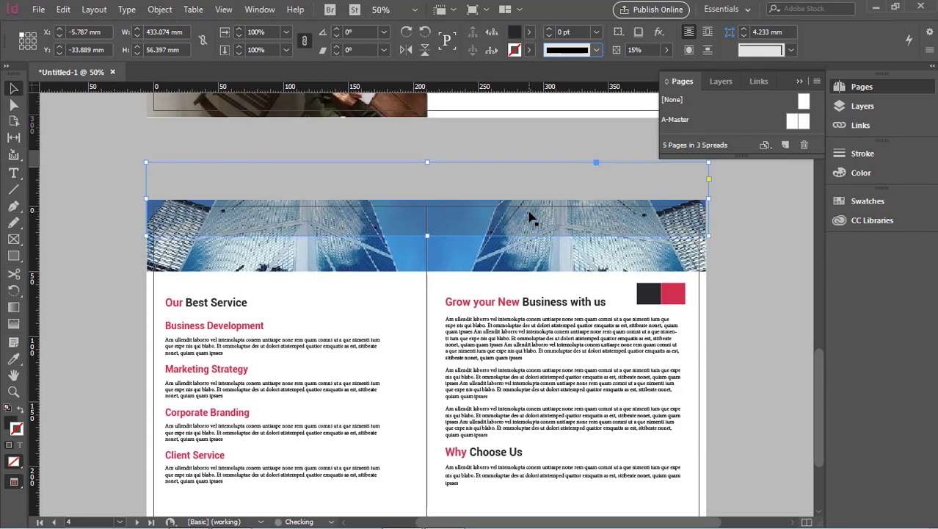
pyautogui.hotkey('shift', 'Up')
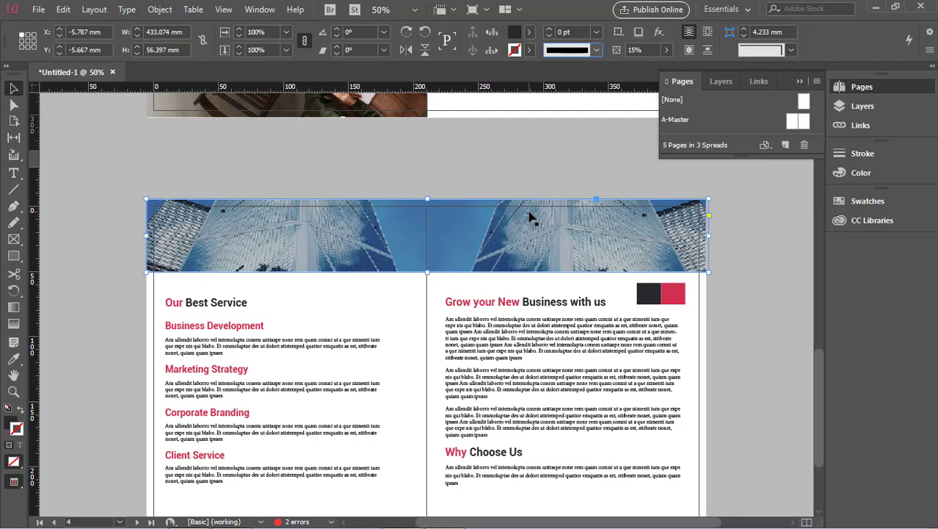
pyautogui.press('Down')
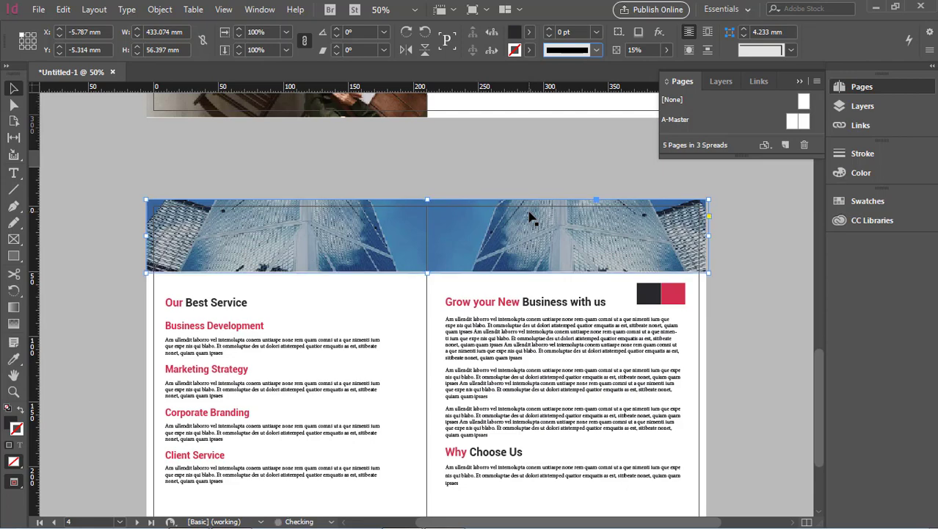
pyautogui.scroll(-3, 705, 258)
pyautogui.click(747, 336)
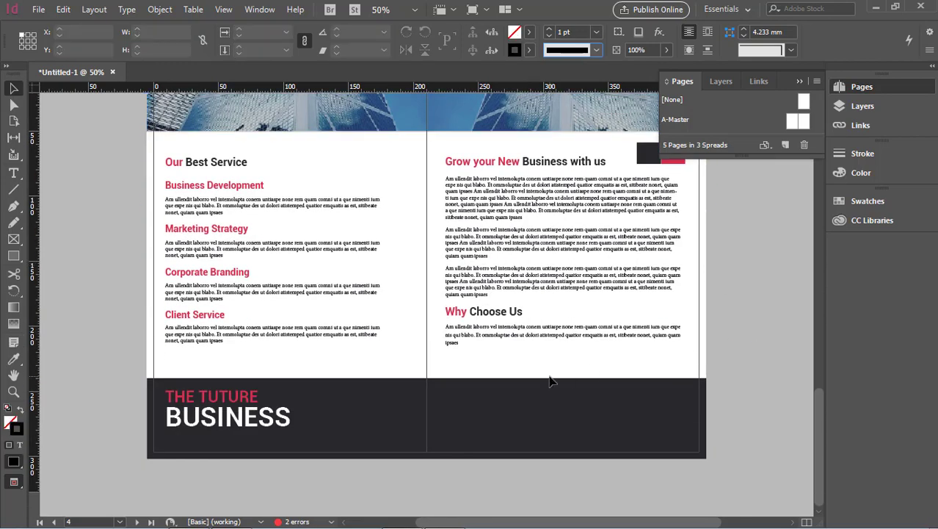
pyautogui.scroll(10, 550, 382)
pyautogui.scroll(-10, 549, 380)
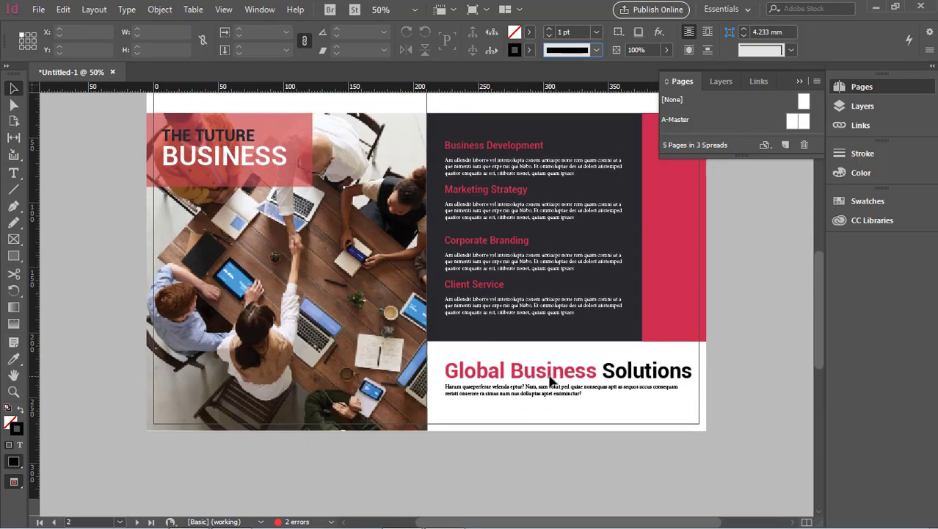
pyautogui.scroll(-2, 550, 380)
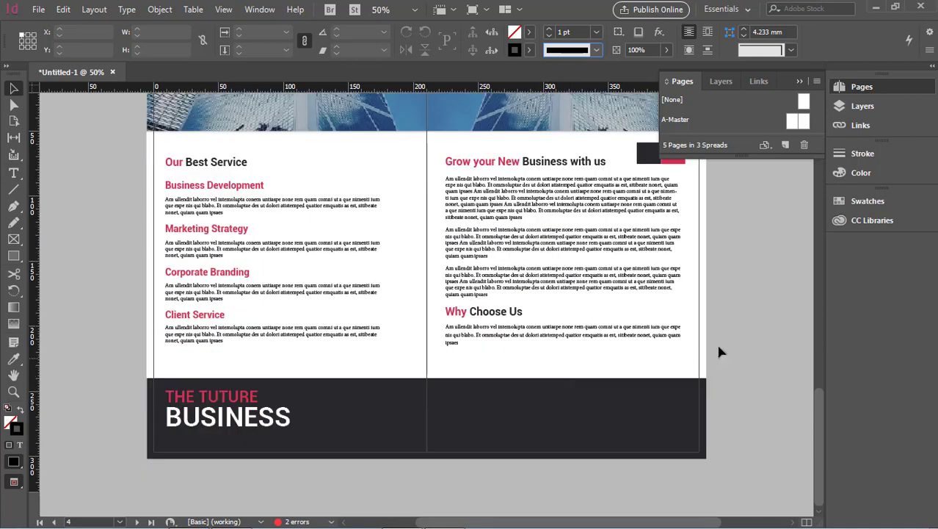
pyautogui.click(590, 404)
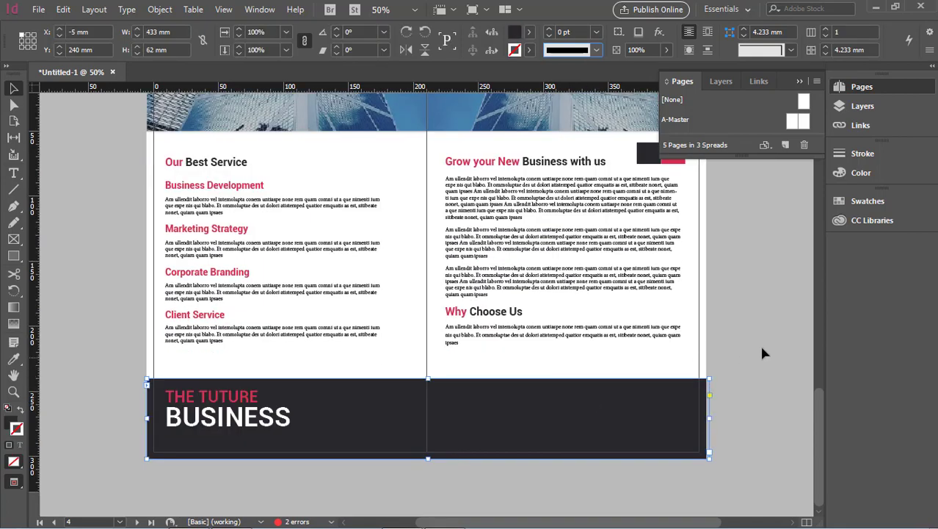
pyautogui.click(763, 351)
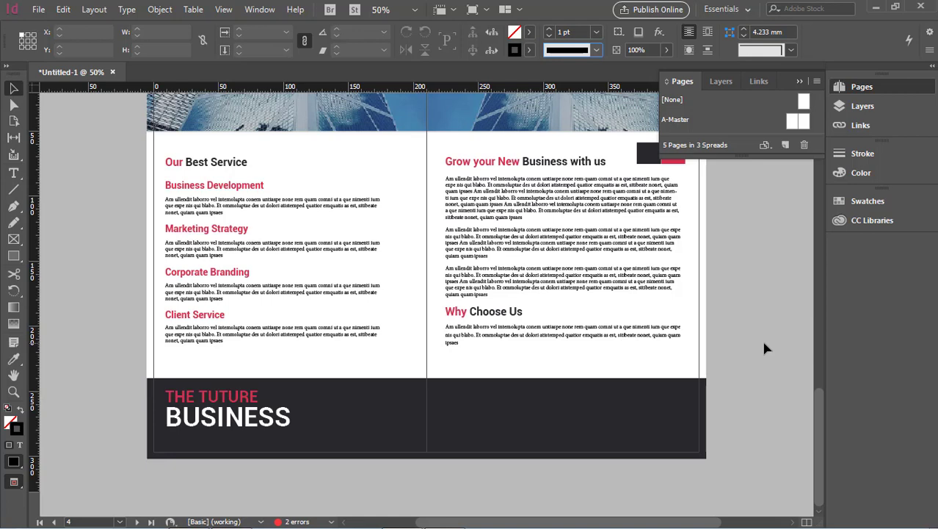
# Step: Move the "THE TUTURE BUSINESS" footer headline straight down to Y 253.75 mm
pyautogui.click(250, 429)
pyautogui.moveTo(249, 430); pyautogui.dragTo(249, 436)
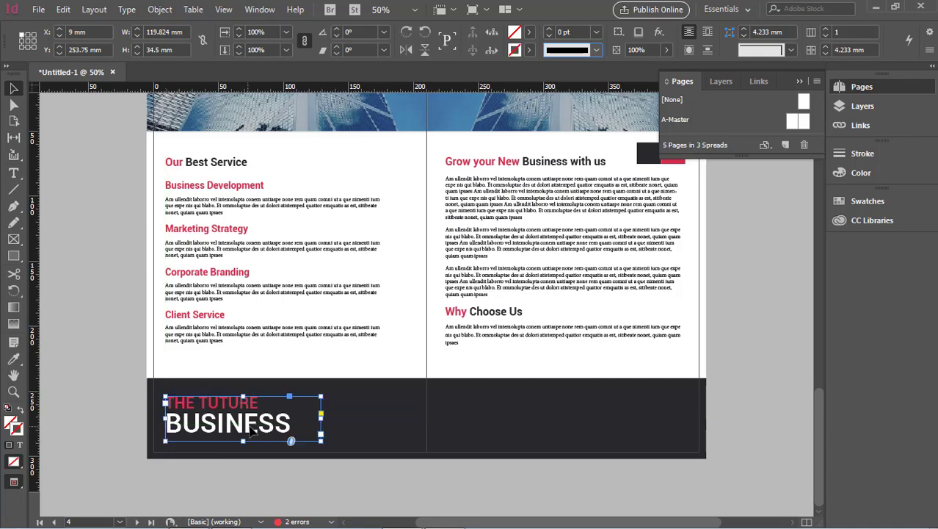
pyautogui.click(739, 415)
# Step: Copy the "Global Business Solutions" heading from the spread above onto the right page's footer band, at X 224.525 mm, Y 253.75 mm
pyautogui.scroll(5, 738, 415)
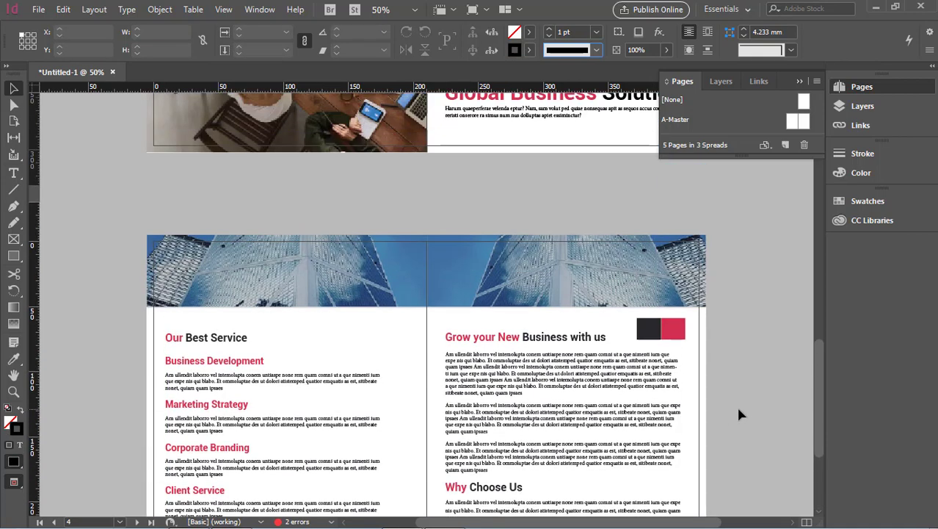
pyautogui.scroll(1, 559, 301)
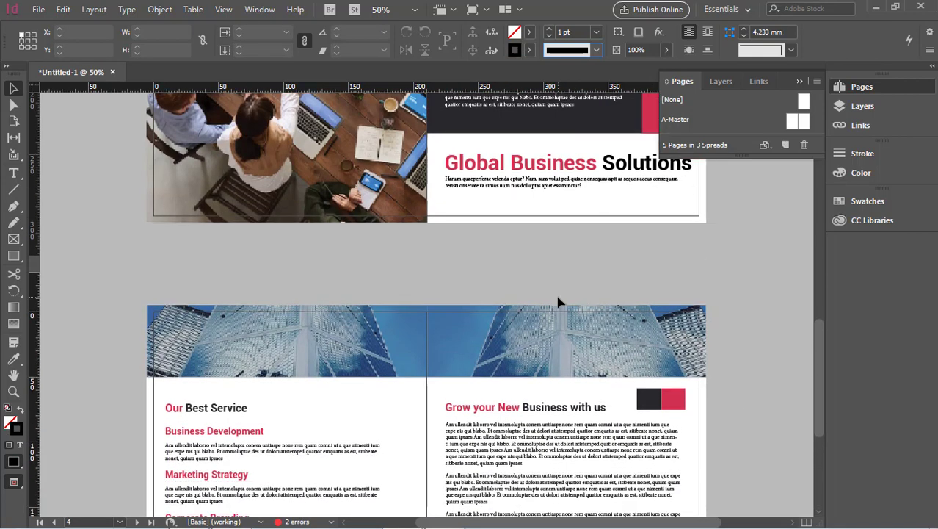
pyautogui.scroll(2, 558, 302)
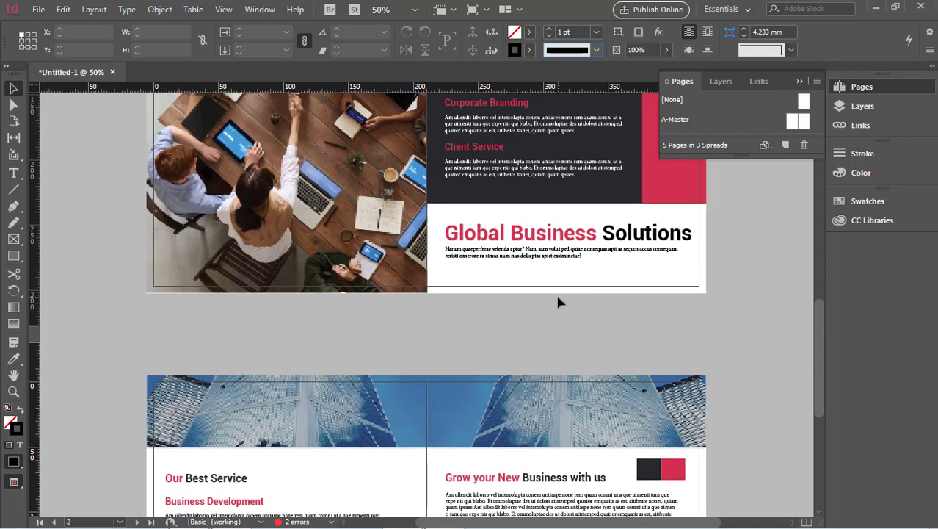
pyautogui.scroll(-2, 558, 301)
pyautogui.scroll(-1, 558, 301)
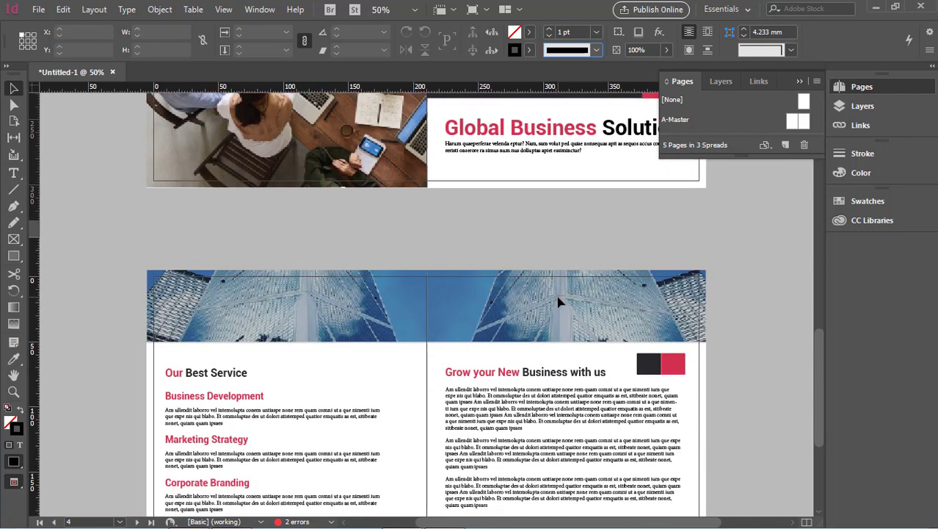
pyautogui.click(542, 130)
pyautogui.moveTo(542, 130); pyautogui.dragTo(523, 405)
pyautogui.scroll(-6, 520, 402)
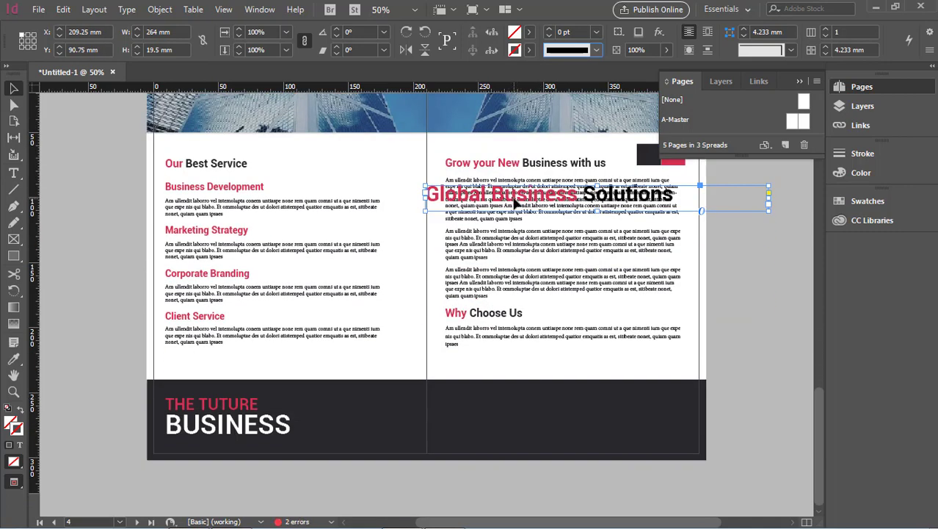
pyautogui.moveTo(514, 203); pyautogui.dragTo(532, 413)
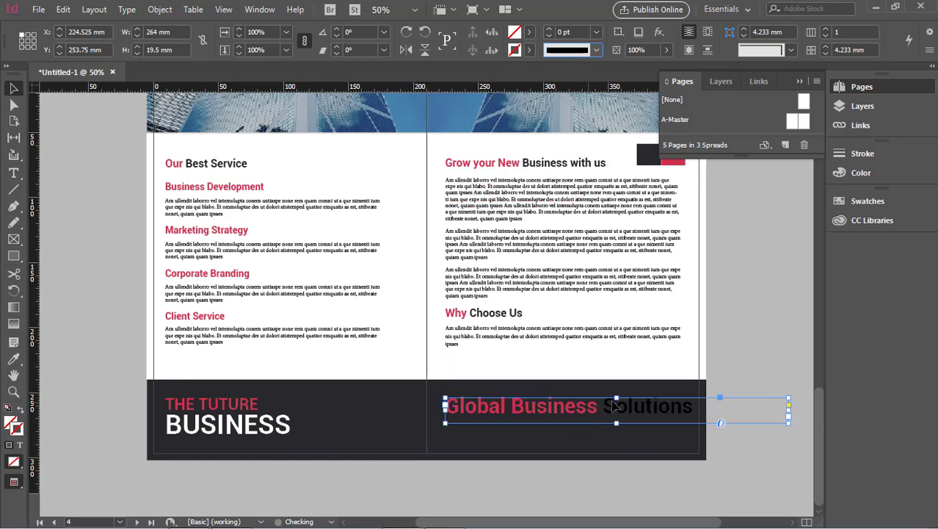
pyautogui.click(751, 466)
# Step: Break "Solutions" onto a second line in the copied footer heading and extend its text frame to 34.5 mm high
pyautogui.click(13, 172)
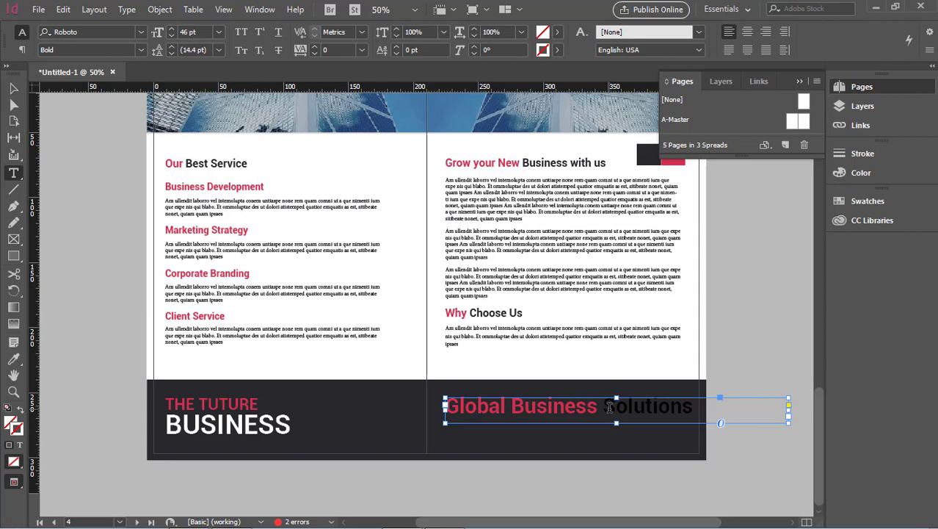
pyautogui.click(609, 407)
pyautogui.press('Delete')
pyautogui.press('Delete')
pyautogui.press('Delete')
pyautogui.press('Delete')
pyautogui.press('Delete')
pyautogui.press('Delete')
pyautogui.press('Delete')
pyautogui.press('Delete')
pyautogui.press('Delete')
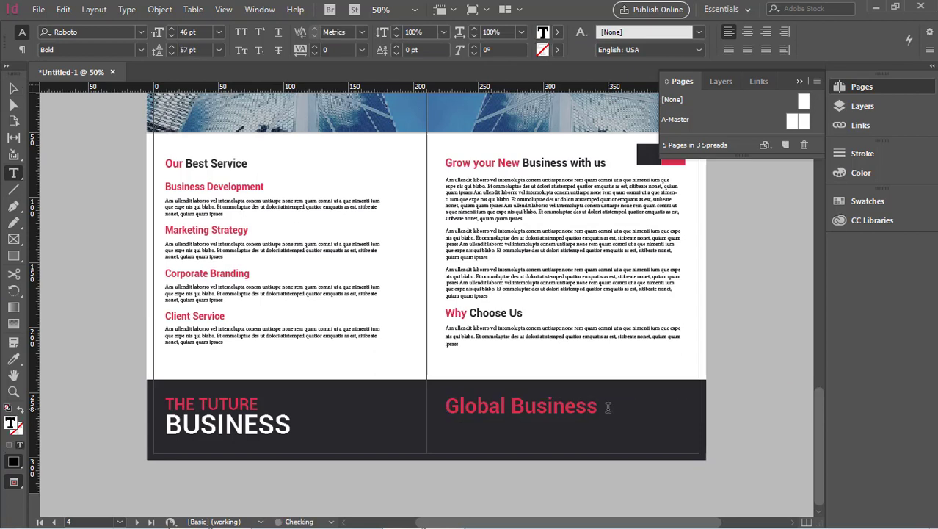
pyautogui.hotkey('ctrl', 'z')
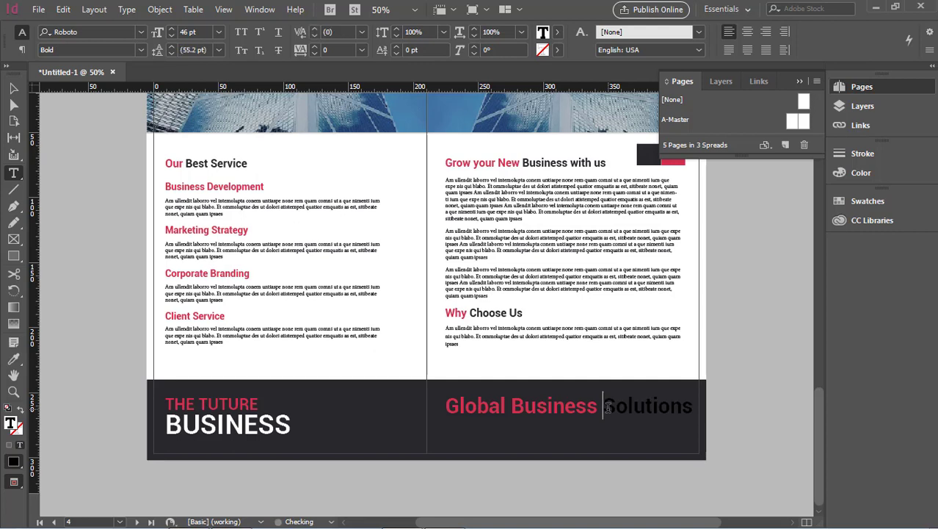
pyautogui.hotkey('ctrl', 'shift', 'z')
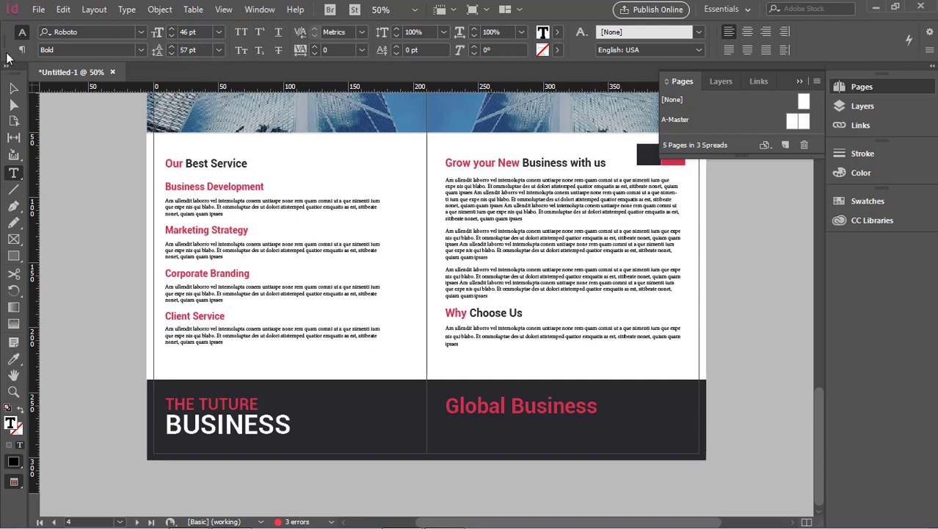
pyautogui.press('Escape')
pyautogui.moveTo(617, 424); pyautogui.dragTo(617, 443)
pyautogui.click(759, 353)
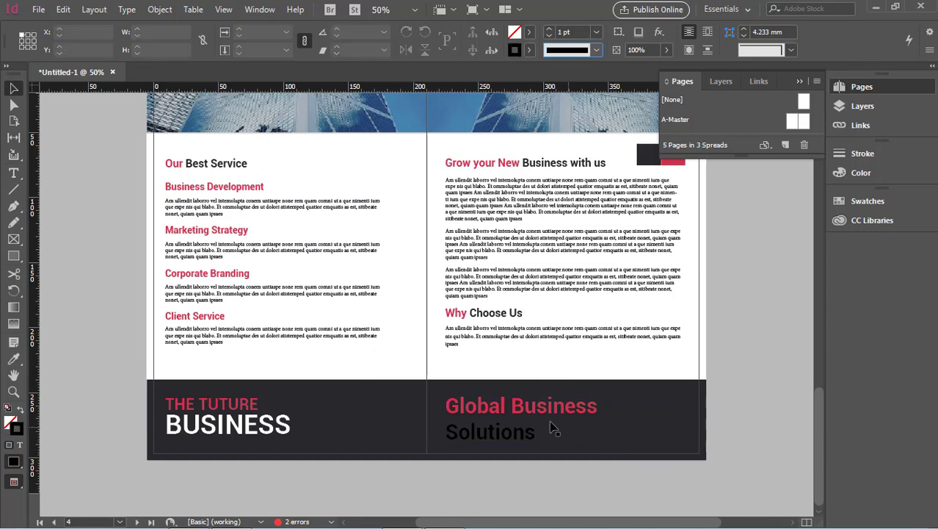
# Step: Replace all the text in the right page's footer heading with "Trusted Business Solutions"
pyautogui.click(541, 410)
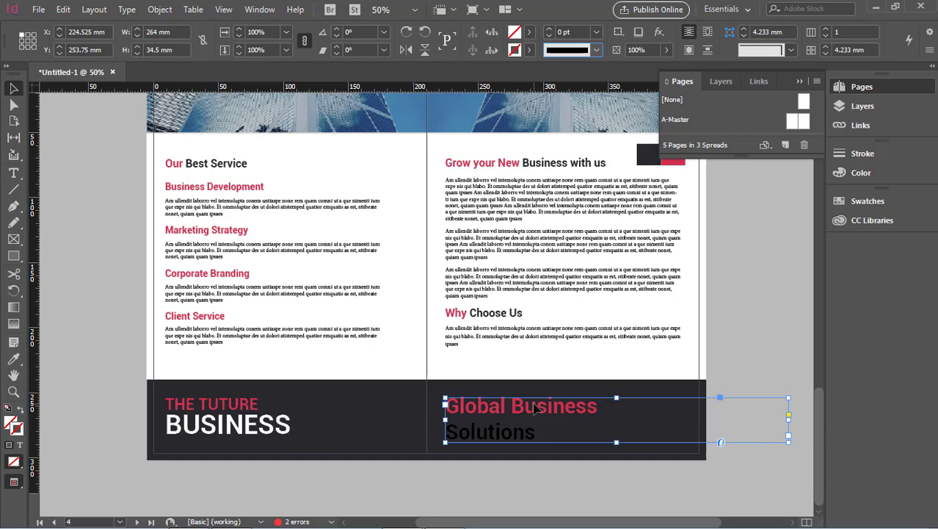
pyautogui.doubleClick(587, 419)
pyautogui.moveTo(565, 427); pyautogui.dragTo(476, 430)
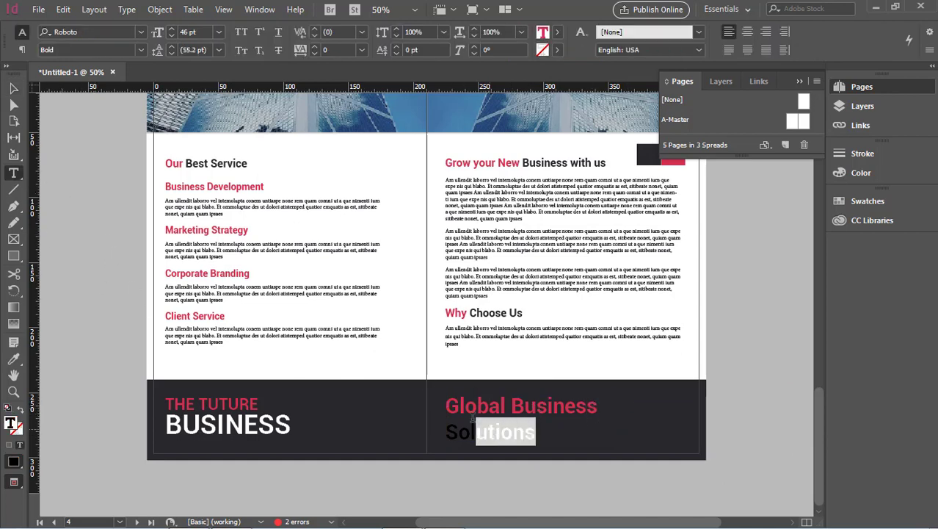
pyautogui.hotkey('ctrl', 'a')
pyautogui.press('BackSpace')
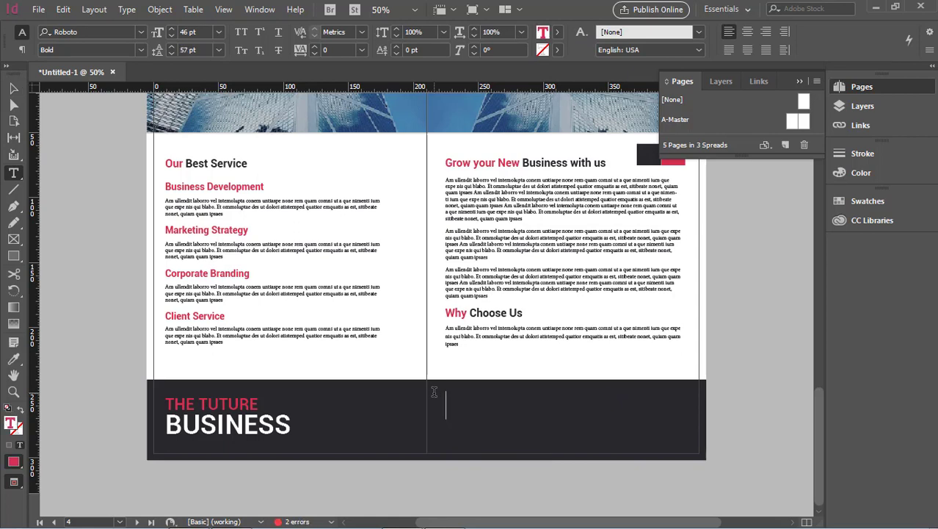
pyautogui.write('Tr')
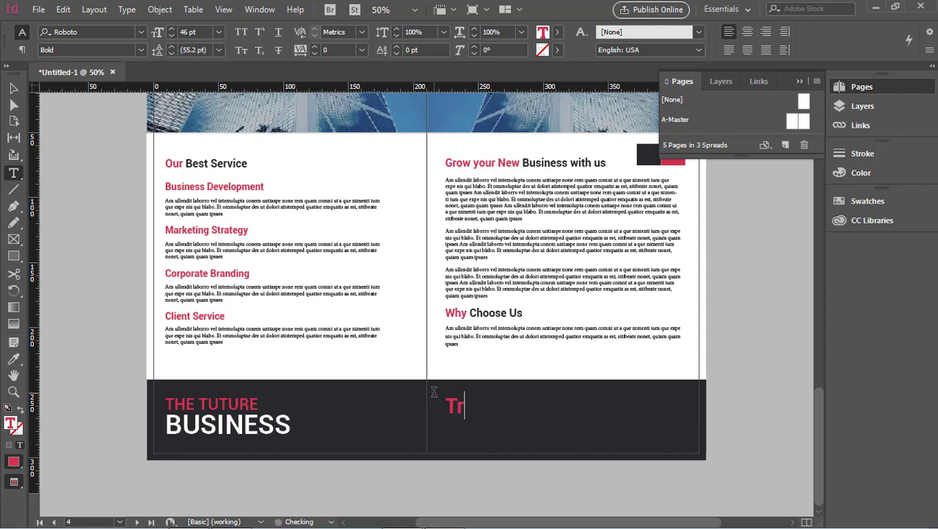
pyautogui.write('usted')
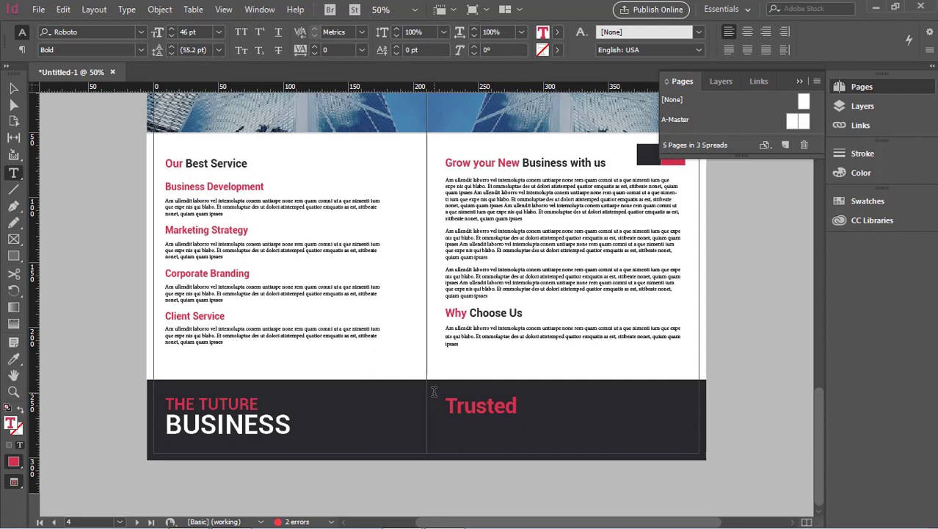
pyautogui.write('Business')
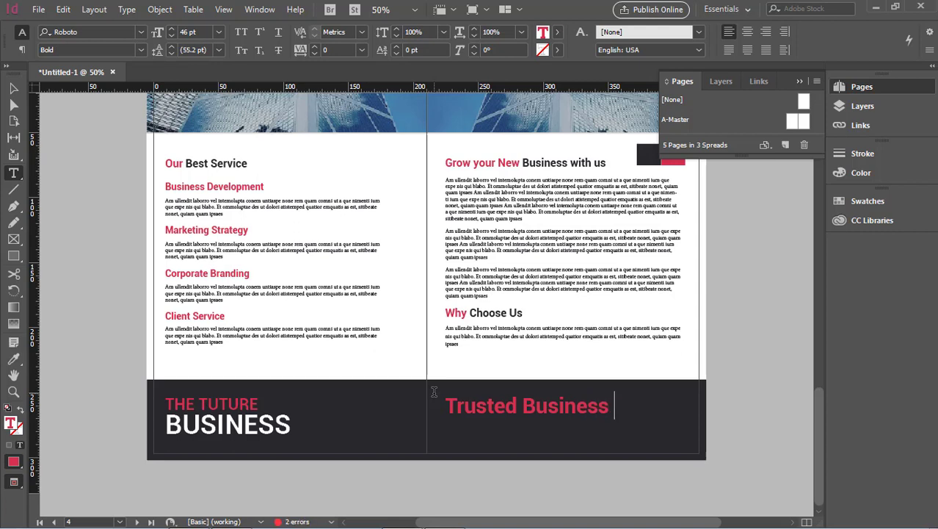
pyautogui.write(' So')
pyautogui.scroll(7, 434, 392)
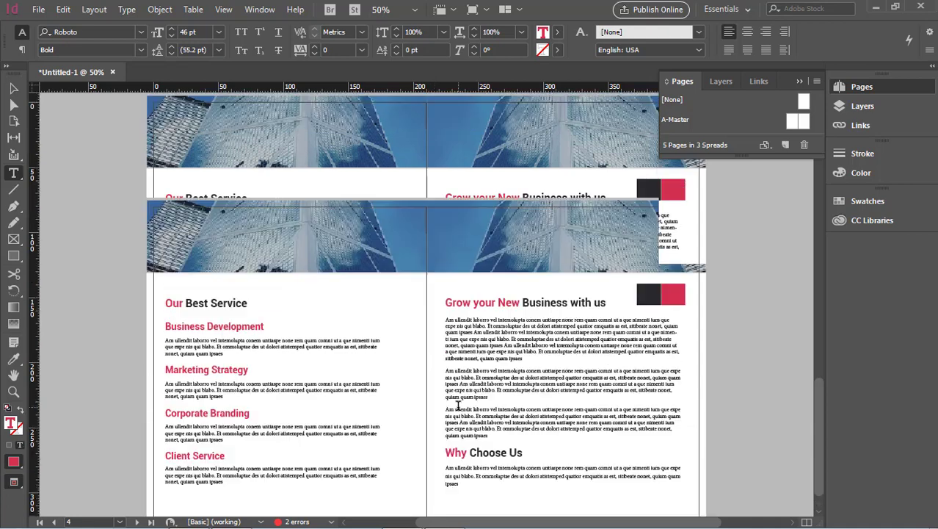
pyautogui.scroll(-2, 458, 405)
pyautogui.scroll(-2, 458, 405)
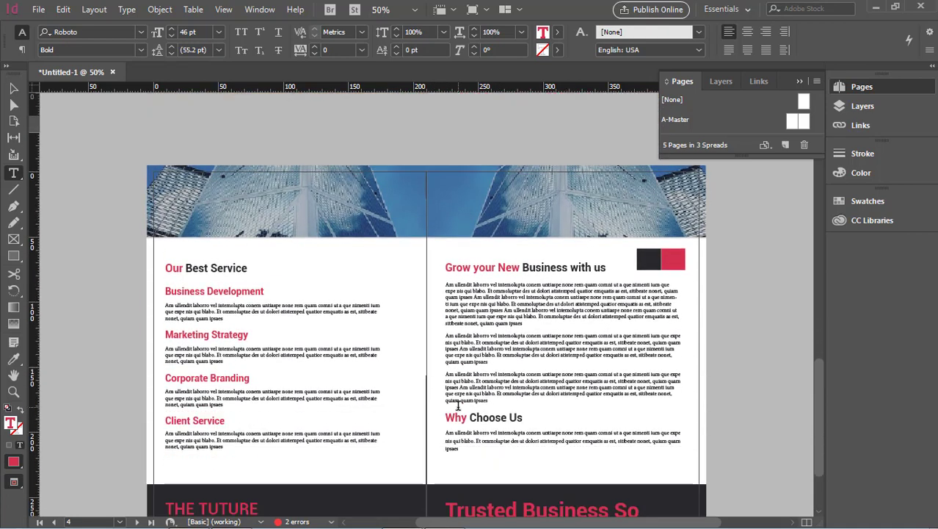
pyautogui.scroll(-3, 627, 433)
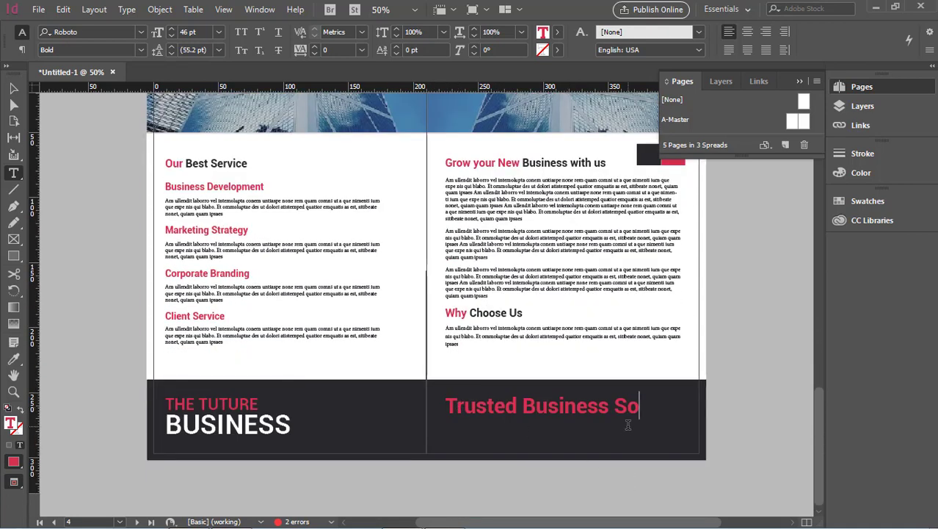
pyautogui.scroll(3, 635, 408)
pyautogui.scroll(2, 635, 408)
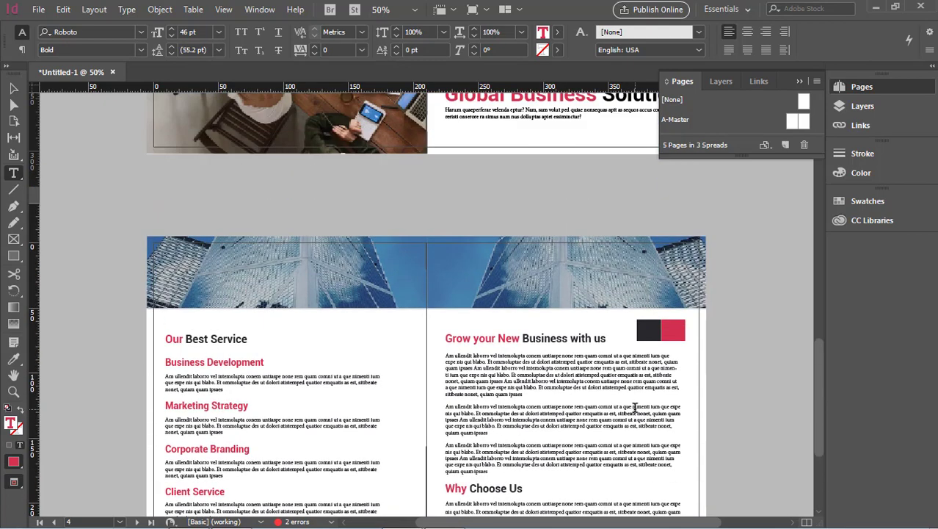
pyautogui.scroll(-4, 635, 408)
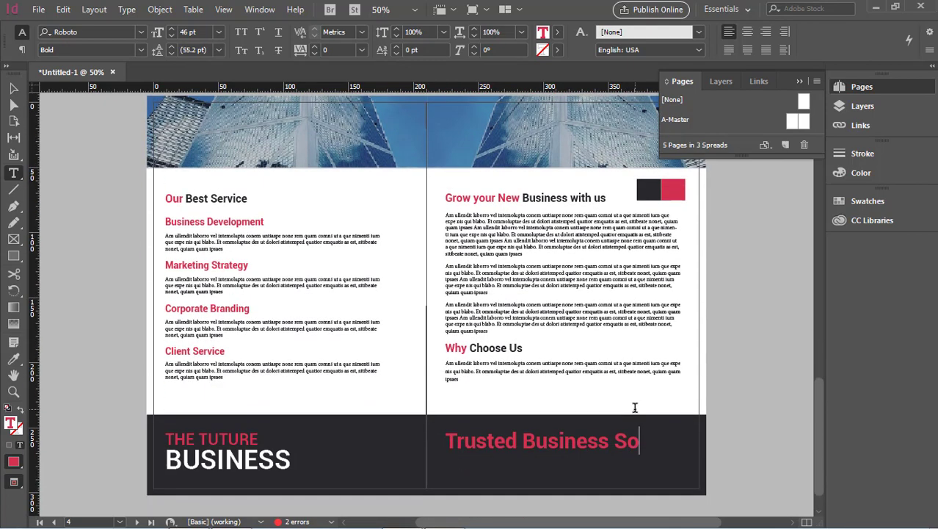
pyautogui.write('lutions')
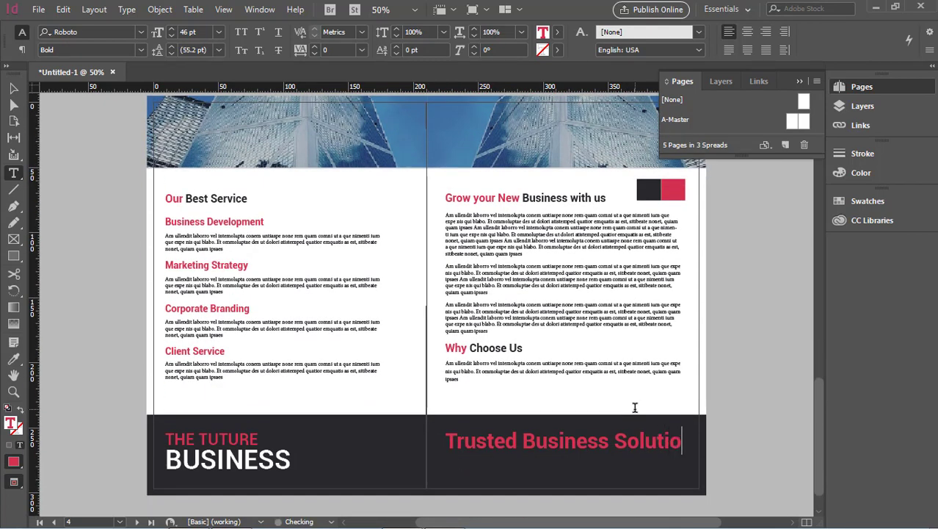
# Step: Break "Solutions" onto a second line in the right page's footer heading and set the word's fill color to Paper
pyautogui.click(617, 442)
pyautogui.press('Return')
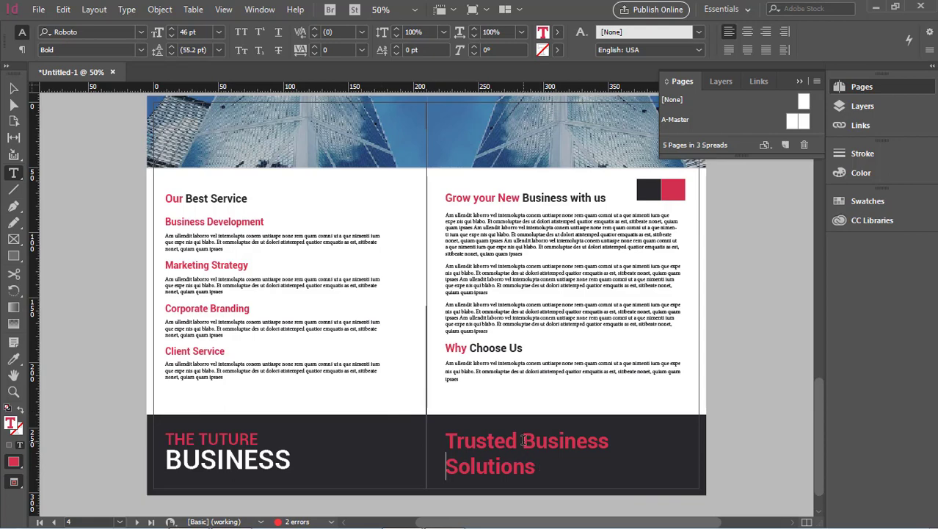
pyautogui.moveTo(442, 467); pyautogui.dragTo(544, 472)
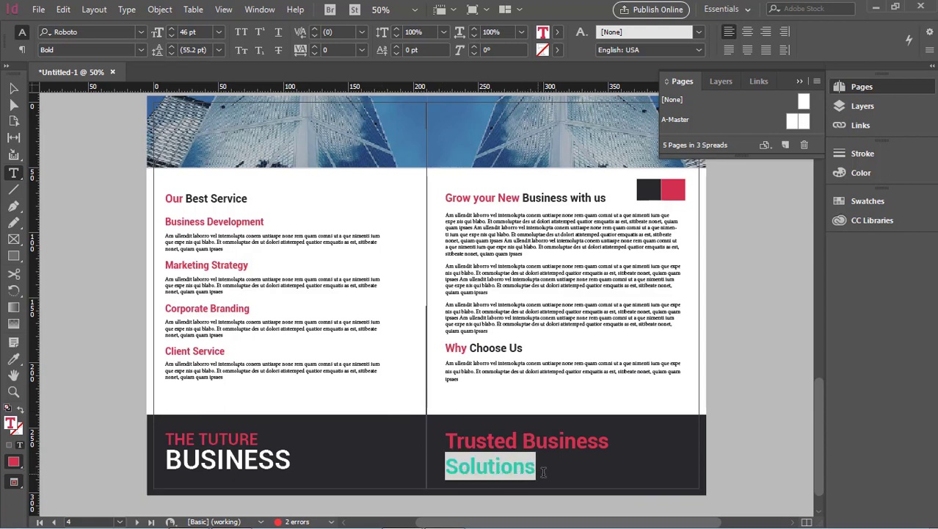
pyautogui.click(13, 359)
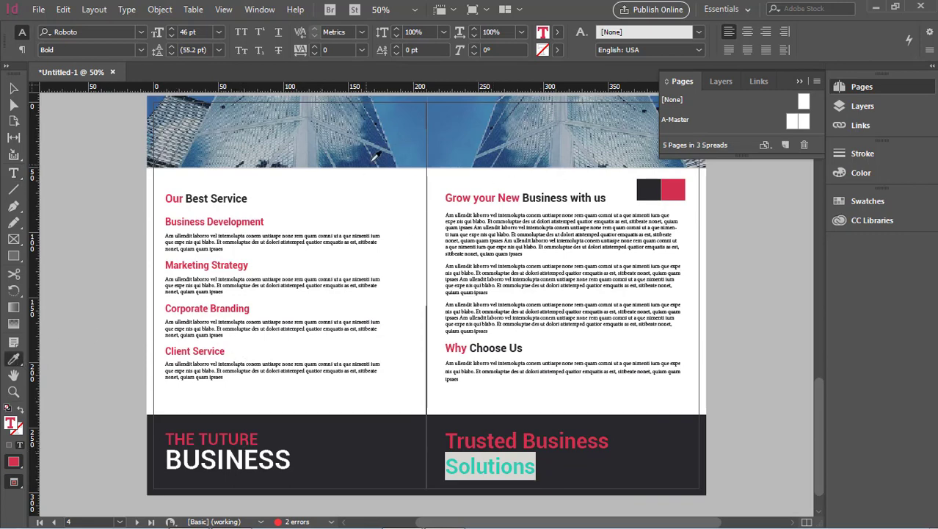
pyautogui.click(557, 31)
pyautogui.click(439, 103)
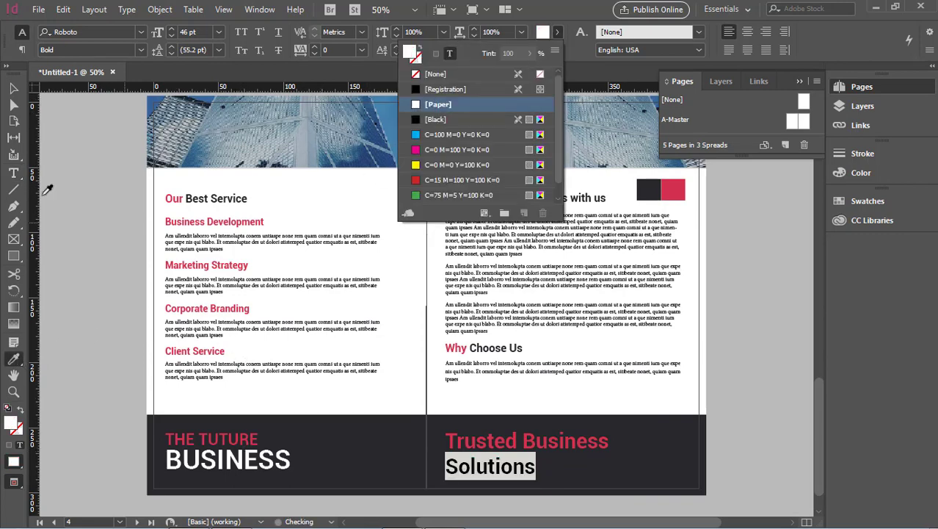
pyautogui.press('Escape')
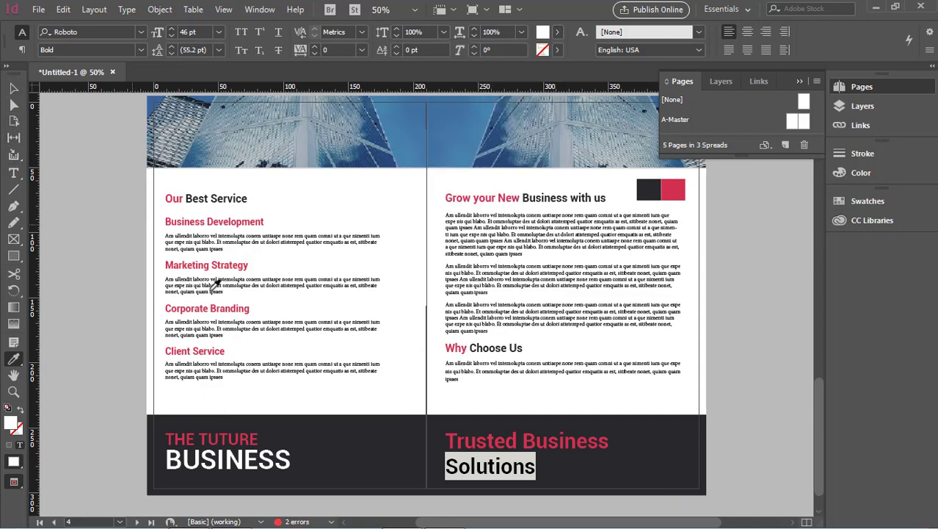
# Step: Nudge the "Trusted Business Solutions" footer heading straight up to Y 249.869 mm
pyautogui.click(13, 88)
pyautogui.click(118, 191)
pyautogui.click(494, 450)
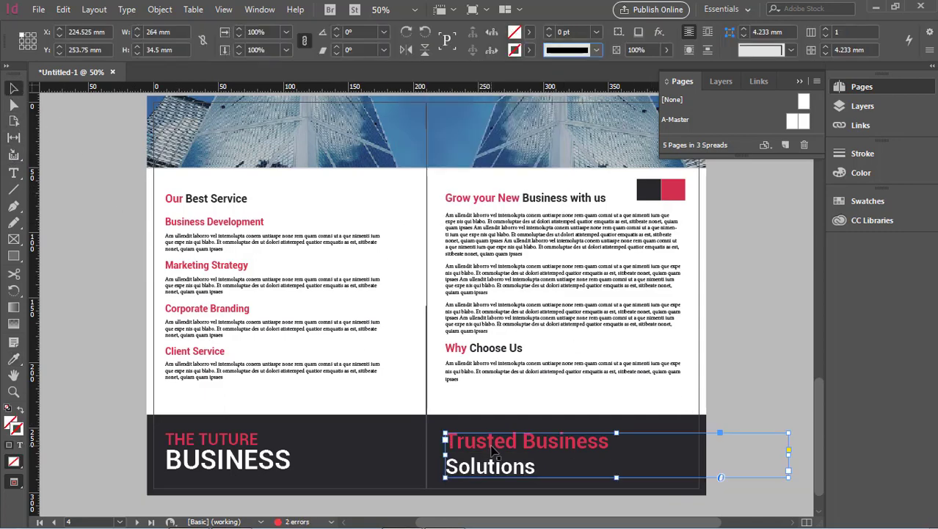
pyautogui.press('Up')
pyautogui.press('Up')
pyautogui.press('Up')
pyautogui.press('Up')
pyautogui.press('Up')
pyautogui.press('Up')
pyautogui.press('Up')
pyautogui.press('Up')
pyautogui.press('Up')
pyautogui.press('Up')
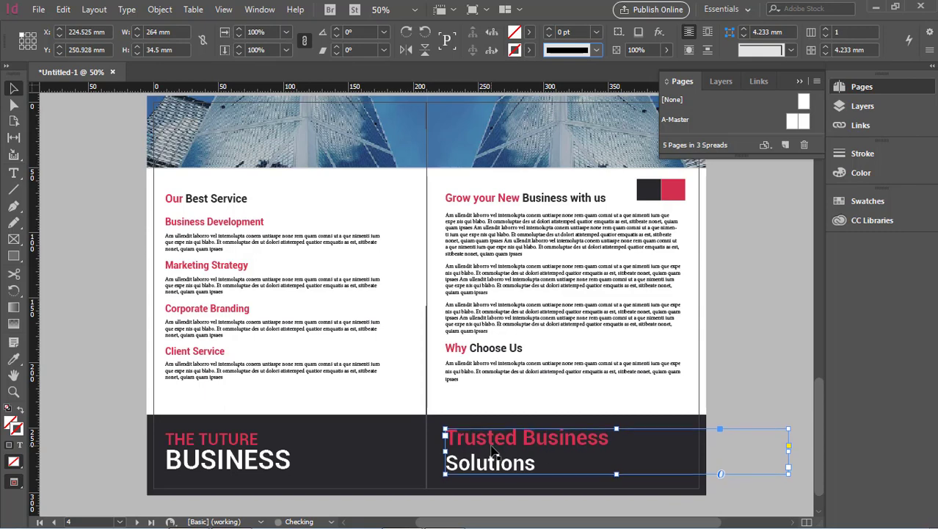
pyautogui.click(700, 384)
# Step: Compare the character settings of the footer headings on the left and right pages
pyautogui.click(258, 464)
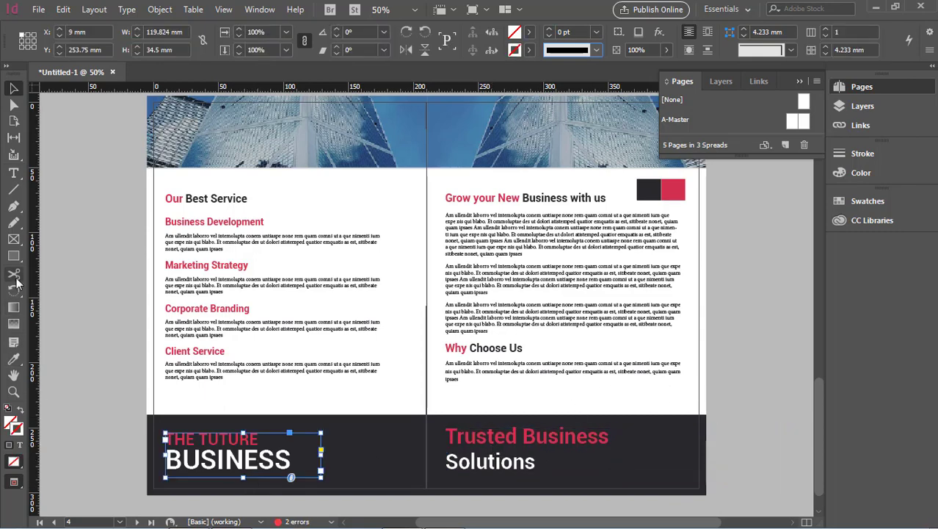
pyautogui.click(14, 174)
pyautogui.click(257, 459)
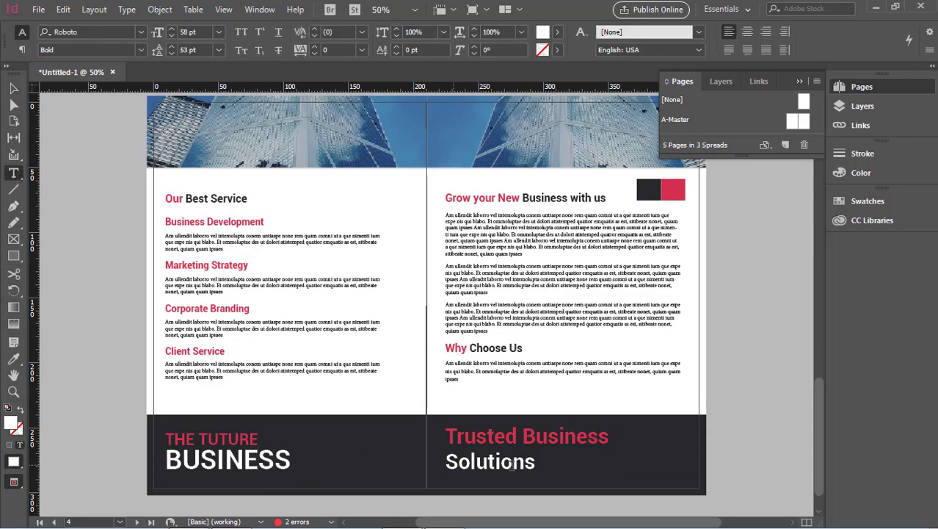
pyautogui.click(524, 461)
pyautogui.moveTo(555, 461); pyautogui.dragTo(443, 425)
pyautogui.moveTo(293, 461); pyautogui.dragTo(198, 450)
pyautogui.click(198, 449)
pyautogui.moveTo(258, 438); pyautogui.dragTo(169, 439)
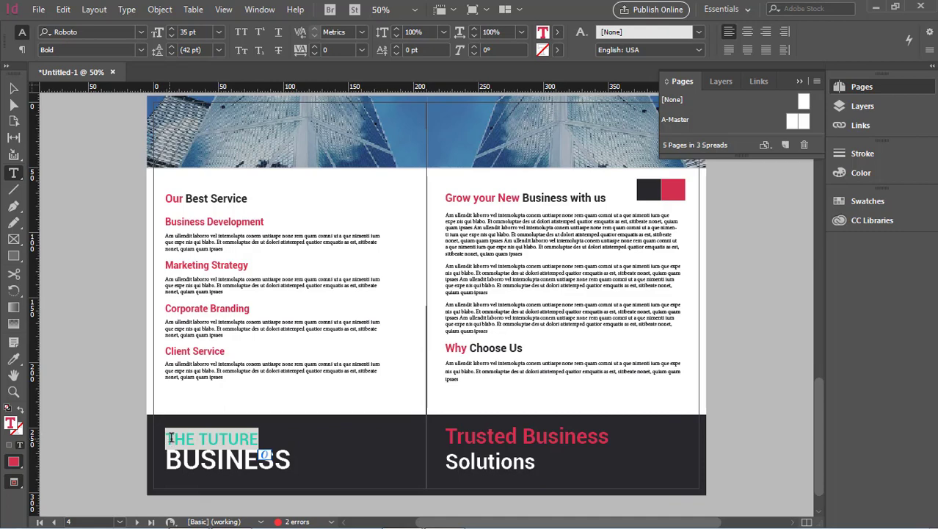
pyautogui.click(211, 449)
# Step: Try to take the whole left footer headline out of capitals with the All Caps setting
pyautogui.scroll(-1, 291, 448)
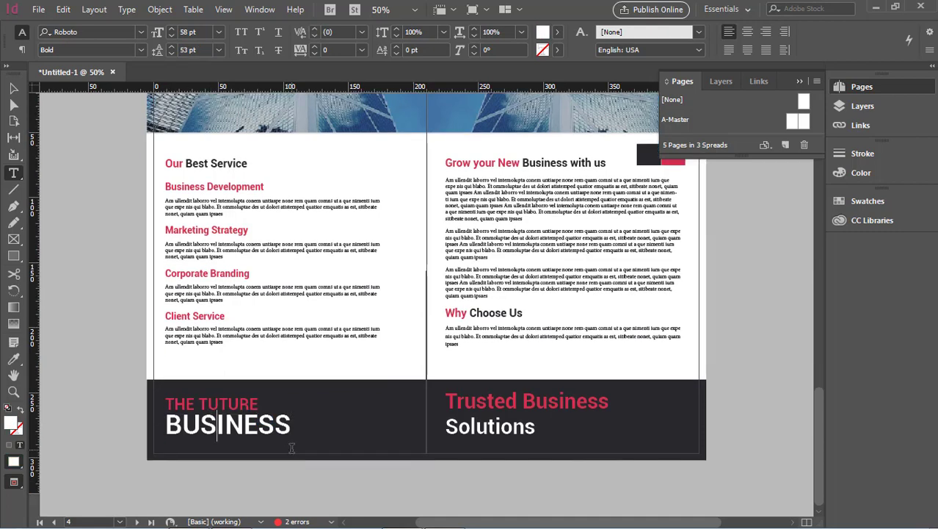
pyautogui.doubleClick(295, 432)
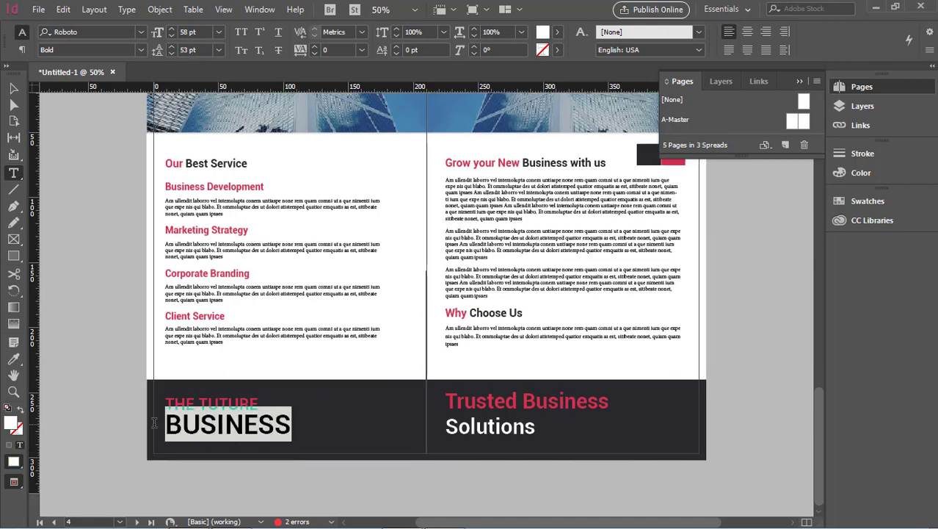
pyautogui.doubleClick(296, 432)
pyautogui.click(241, 33)
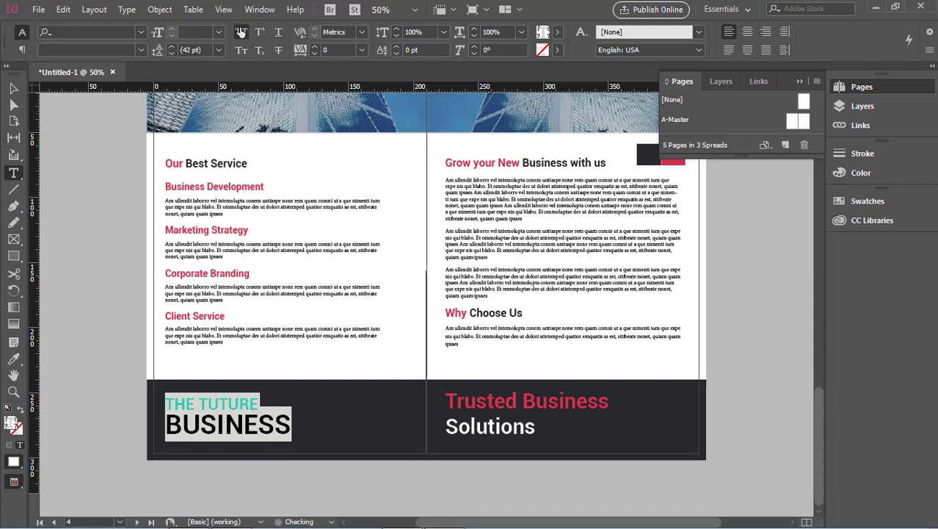
pyautogui.click(288, 403)
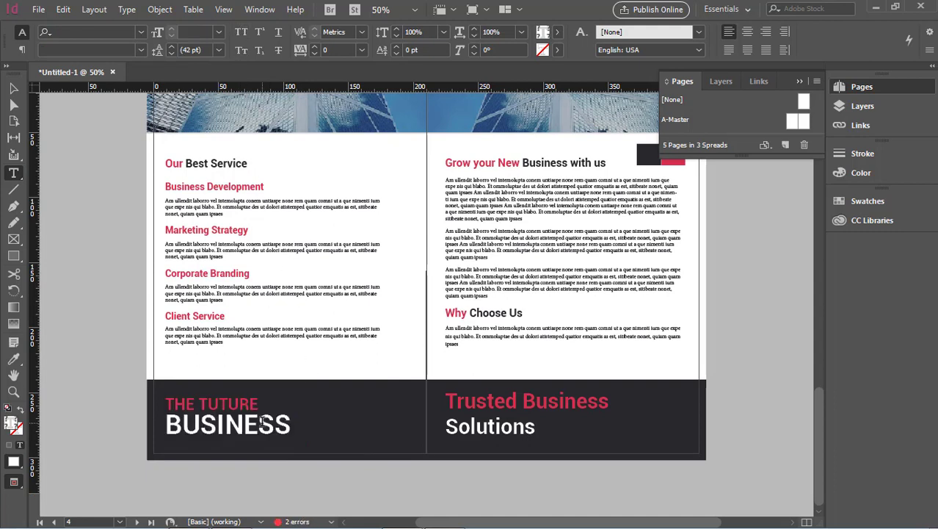
# Step: Replace the word "BUSINESS" in the left page's footer headline with "Business"
pyautogui.moveTo(291, 431); pyautogui.dragTo(145, 425)
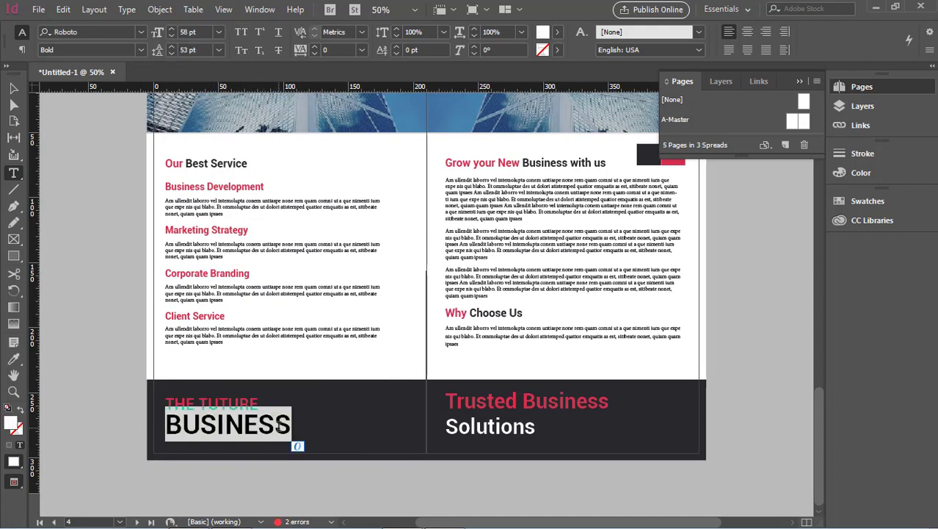
pyautogui.press('BackSpace')
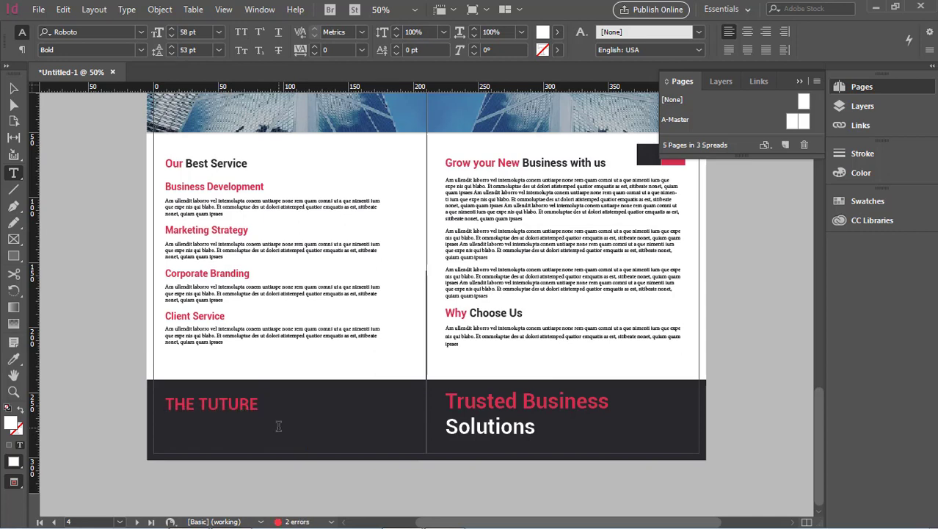
pyautogui.write('Business')
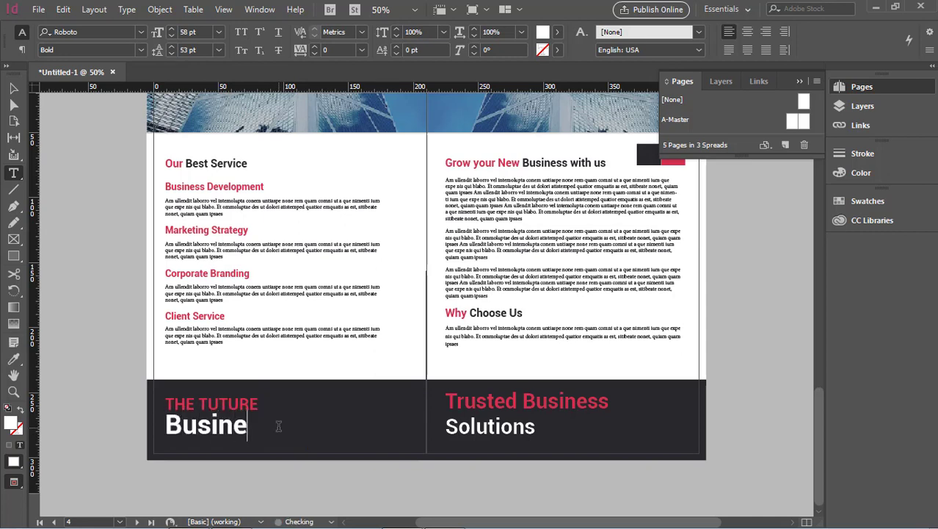
# Step: Change the first line of the left page's footer headline from "THE TUTURE" to "The Future"
pyautogui.click(207, 404)
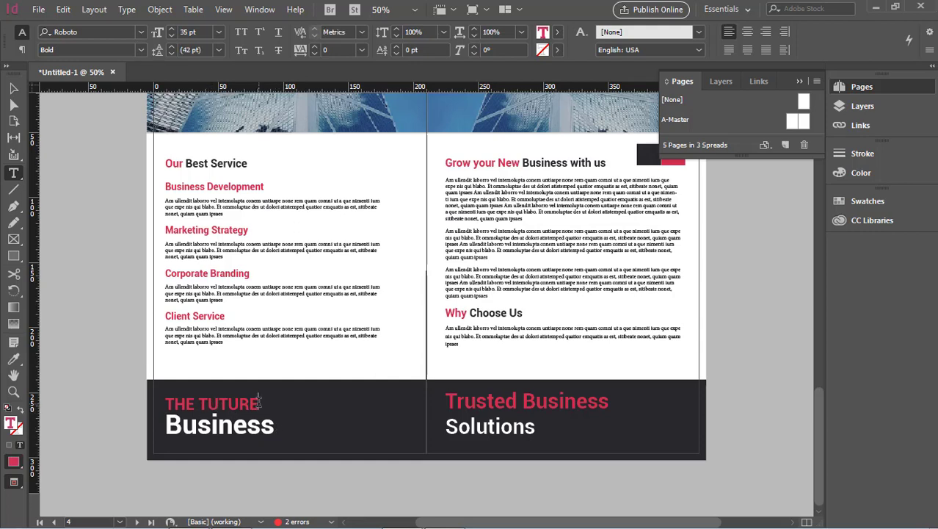
pyautogui.click(261, 403)
pyautogui.write('Future')
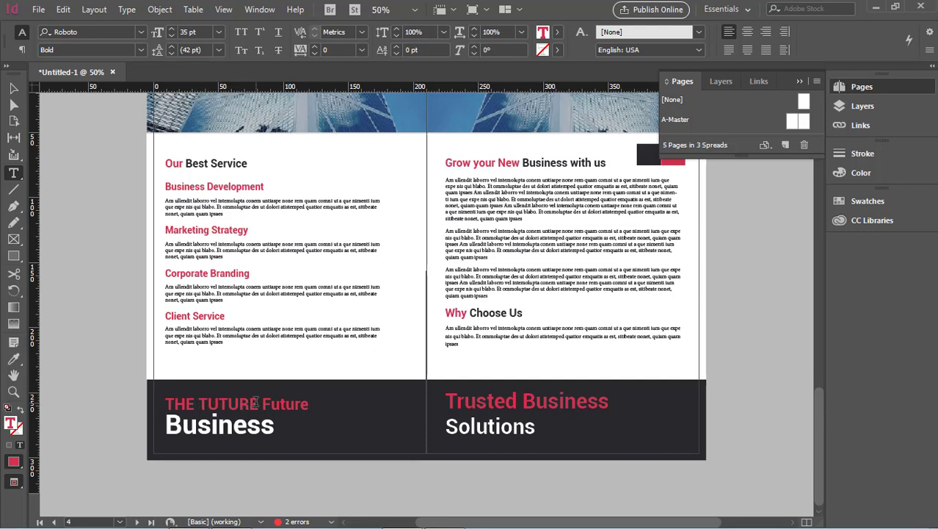
pyautogui.click(256, 403)
pyautogui.press('BackSpace')
pyautogui.press('BackSpace')
pyautogui.press('BackSpace')
pyautogui.press('BackSpace')
pyautogui.press('BackSpace')
pyautogui.press('BackSpace')
pyautogui.press('BackSpace')
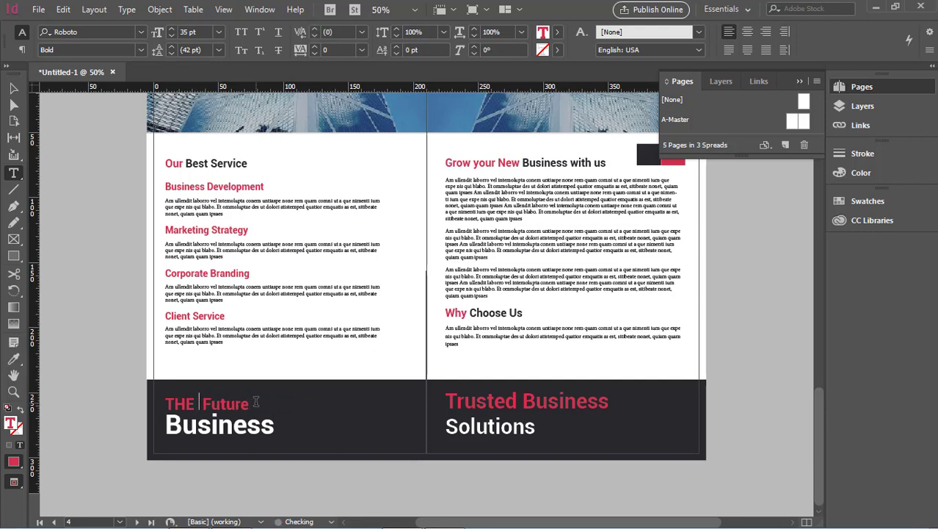
pyautogui.press('BackSpace')
pyautogui.press('BackSpace')
pyautogui.press('BackSpace')
pyautogui.write('he')
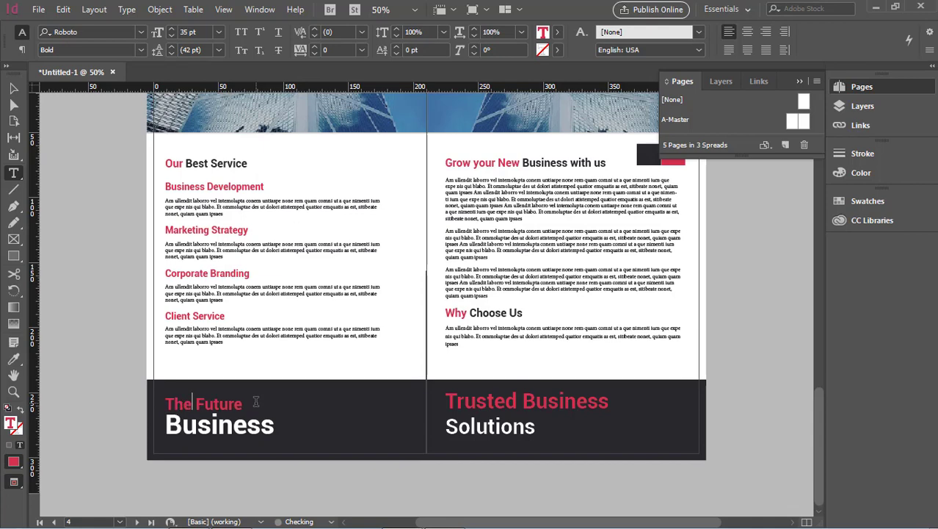
# Step: Correct "TUTURE" to "FUTURE" in the front cover's headline
pyautogui.scroll(15, 308, 394)
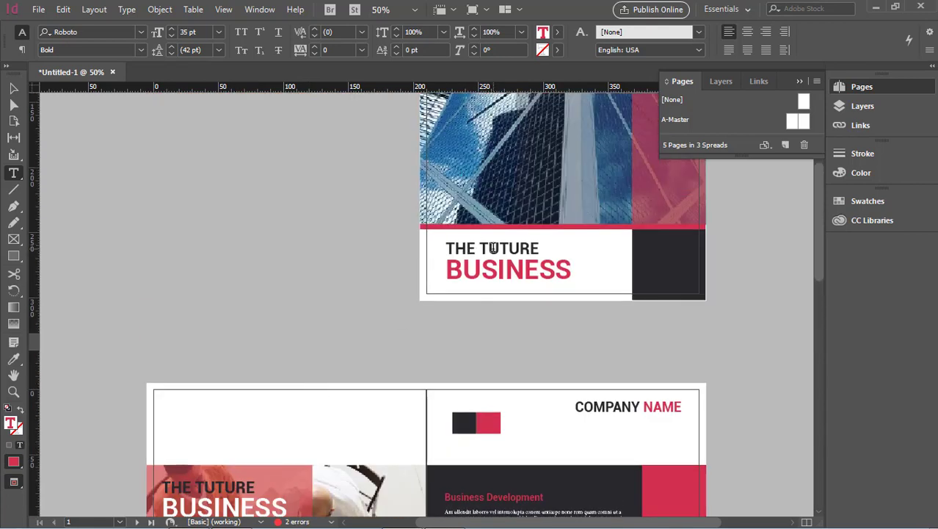
pyautogui.click(493, 249)
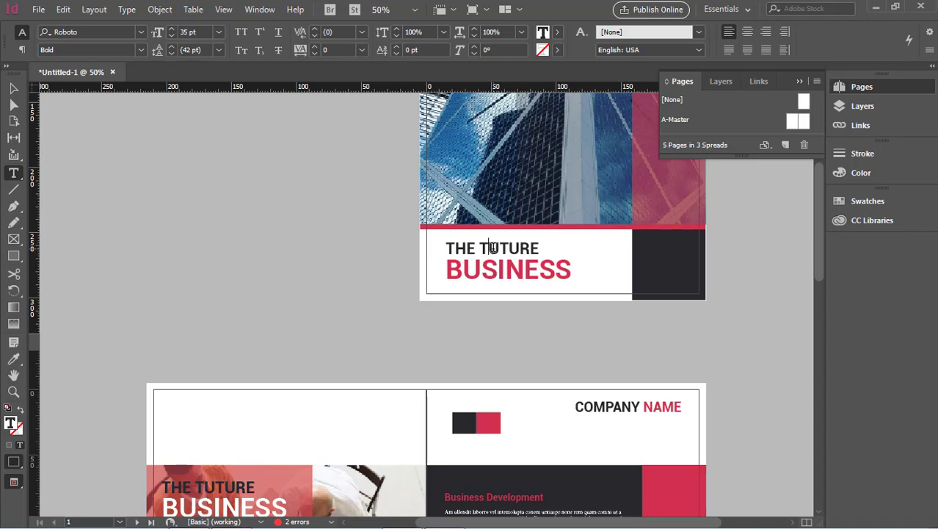
pyautogui.press('BackSpace')
pyautogui.write('F')
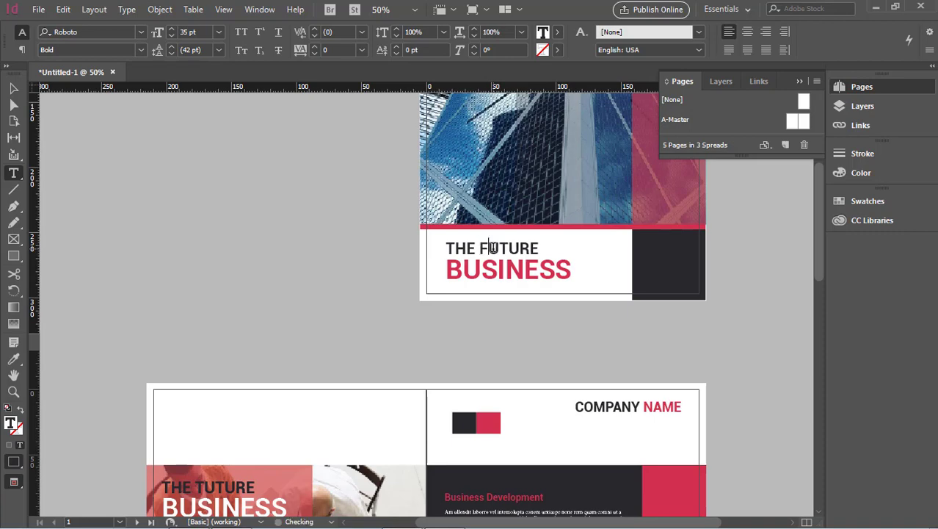
# Step: Try to copy the "Trusted Business Solutions" heading's formatting onto the left footer headline with the Eyedropper, and undo it
pyautogui.scroll(-5, 485, 264)
pyautogui.scroll(-10, 478, 279)
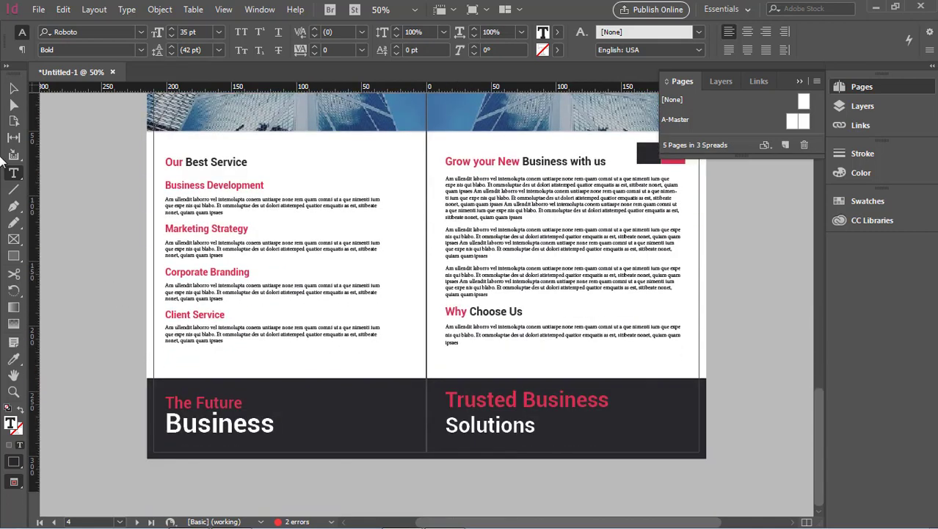
pyautogui.click(14, 88)
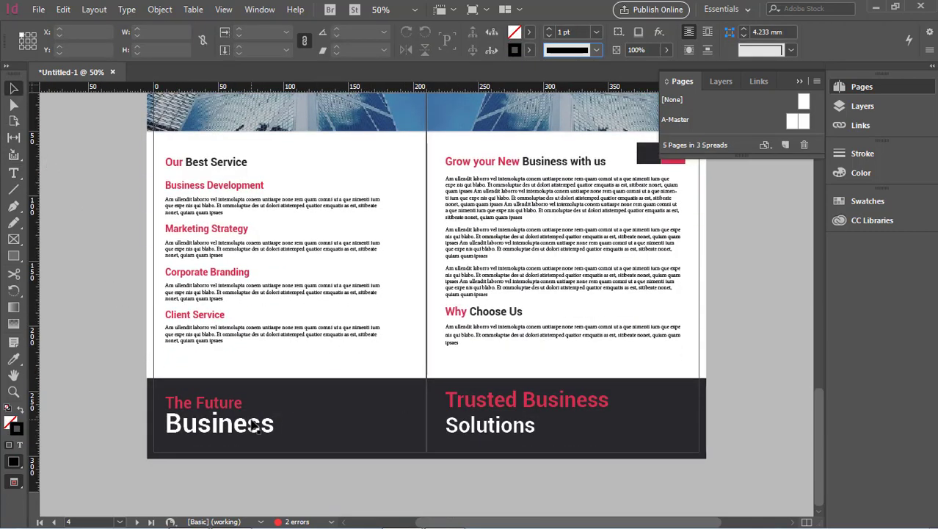
pyautogui.click(457, 409)
pyautogui.click(242, 420)
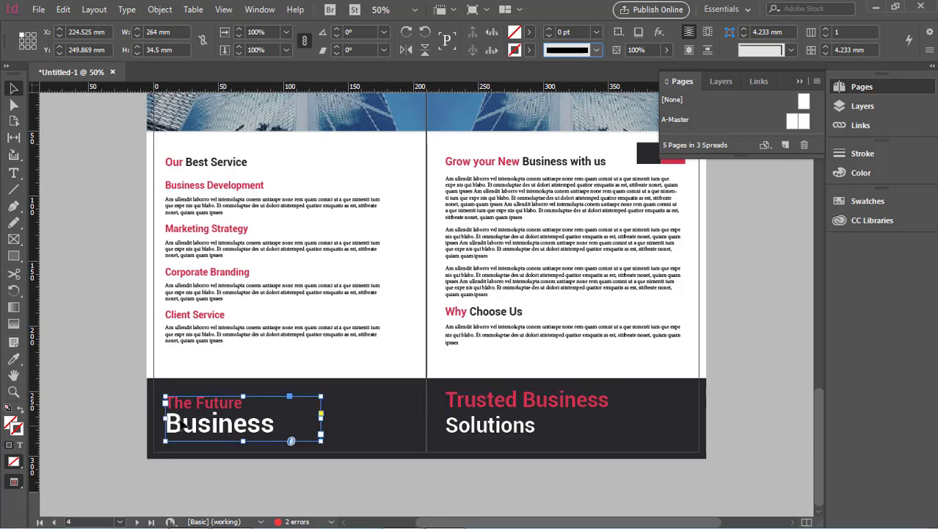
pyautogui.click(13, 360)
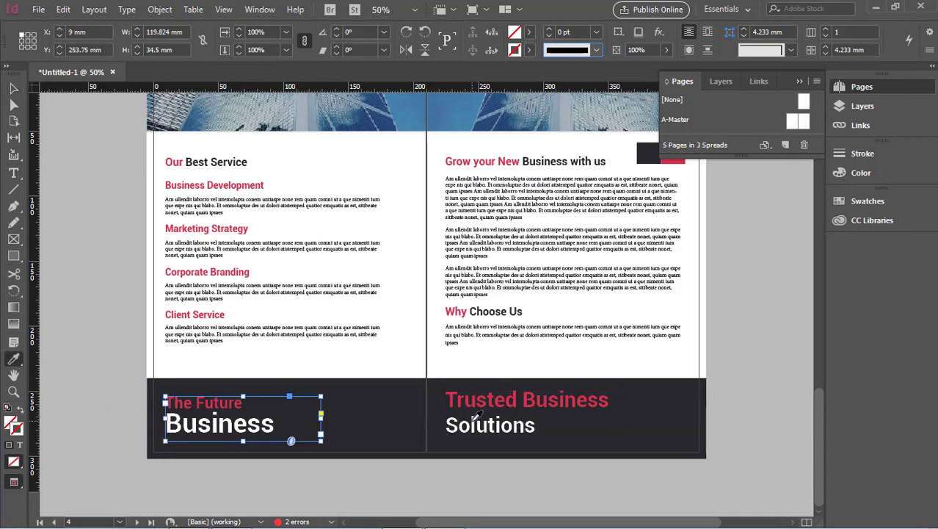
pyautogui.click(475, 418)
pyautogui.click(14, 88)
pyautogui.click(95, 231)
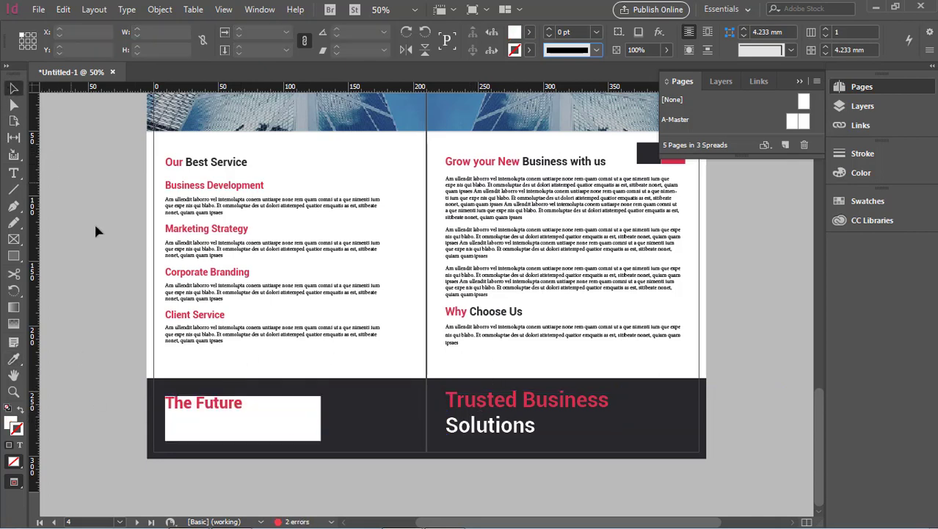
pyautogui.hotkey('ctrl', 'z')
pyautogui.click(86, 315)
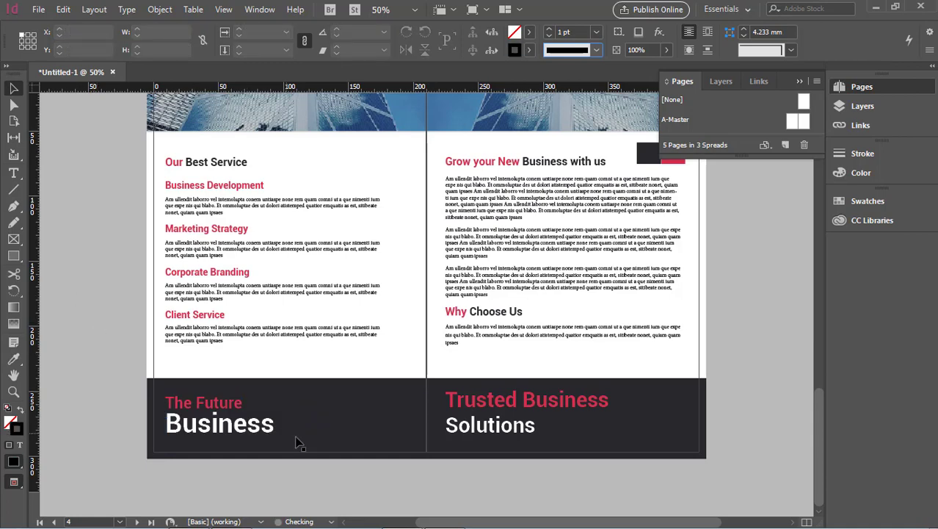
pyautogui.scroll(1, 372, 441)
pyautogui.scroll(-1, 441, 433)
pyautogui.click(599, 413)
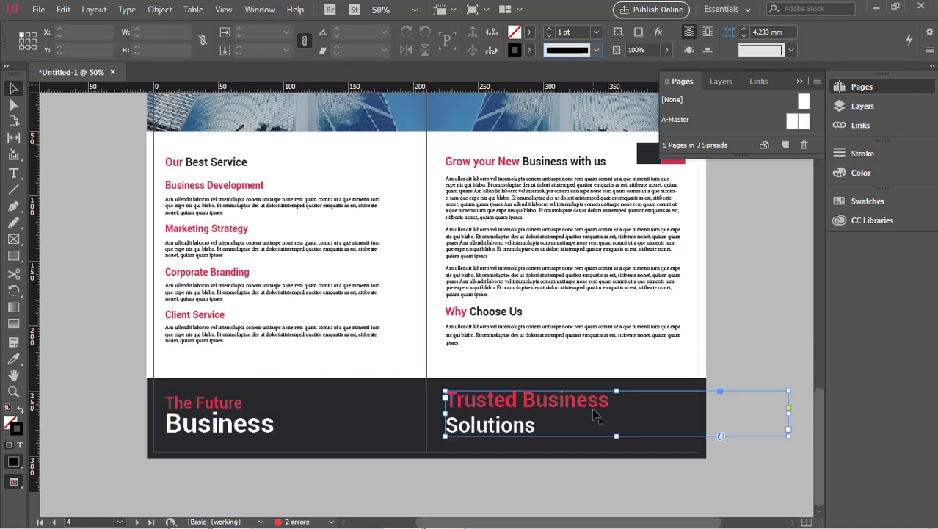
pyautogui.click(735, 328)
pyautogui.scroll(2, 619, 360)
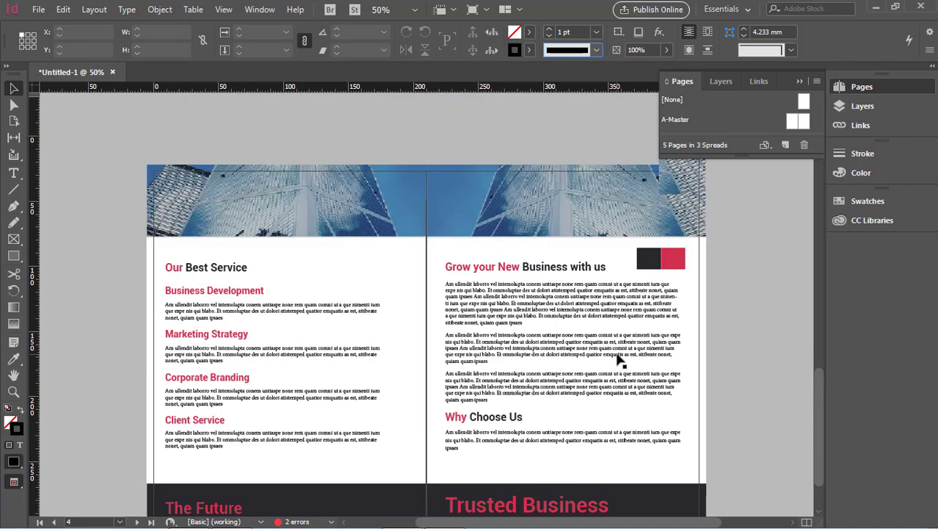
pyautogui.scroll(1, 619, 359)
pyautogui.scroll(-3, 619, 359)
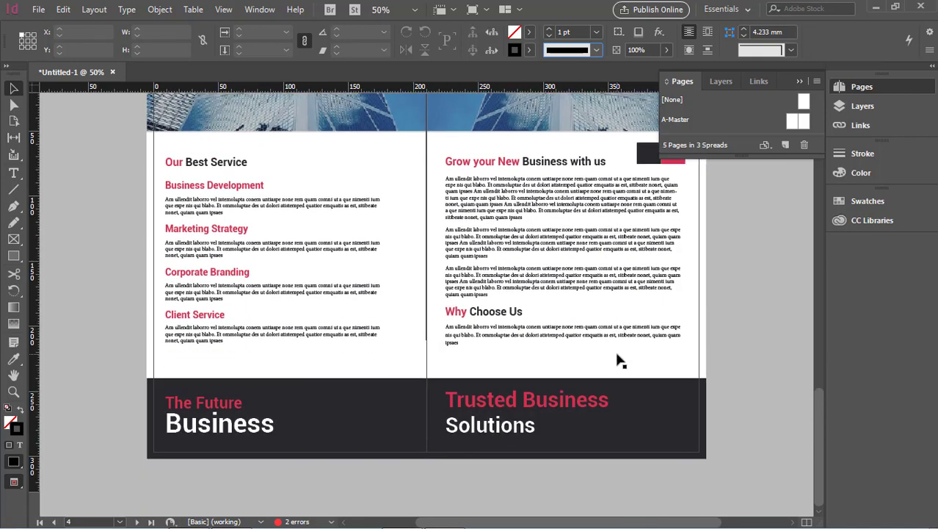
pyautogui.scroll(1, 619, 360)
pyautogui.scroll(-1, 619, 360)
pyautogui.click(93, 9)
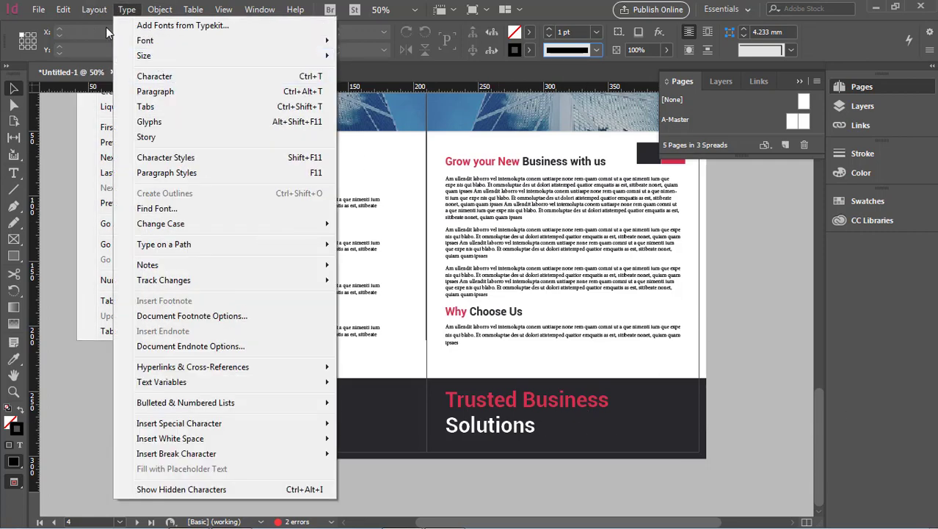
pyautogui.moveTo(71, 9)
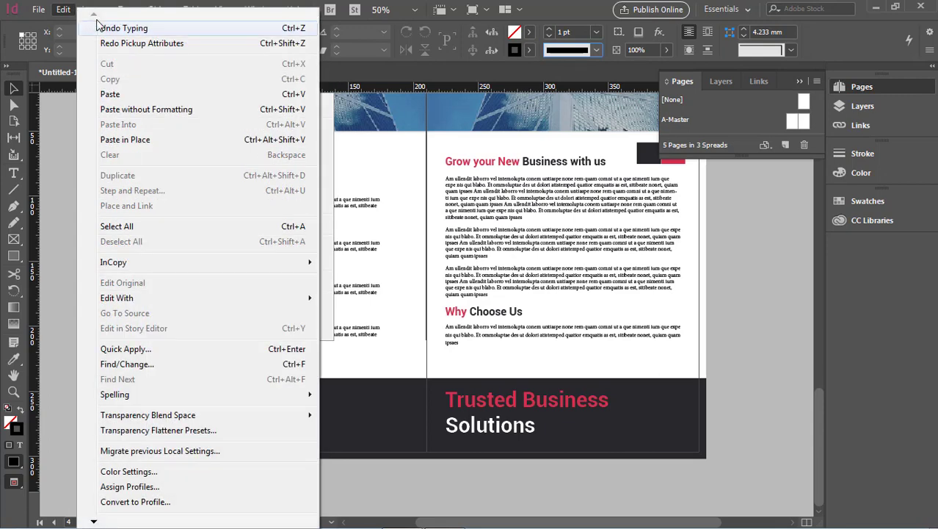
# Step: Add a new page at the end of the document, after the last two-page spread
pyautogui.moveTo(101, 10)
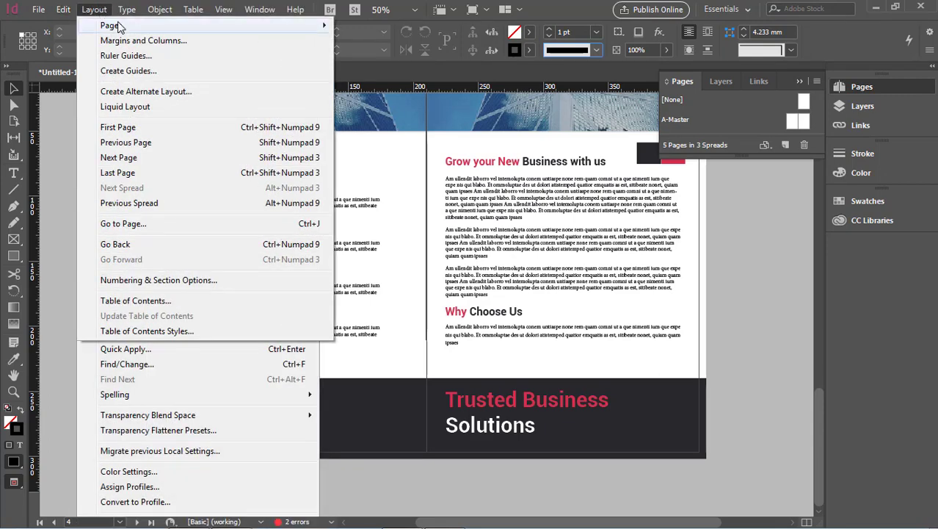
pyautogui.moveTo(119, 26)
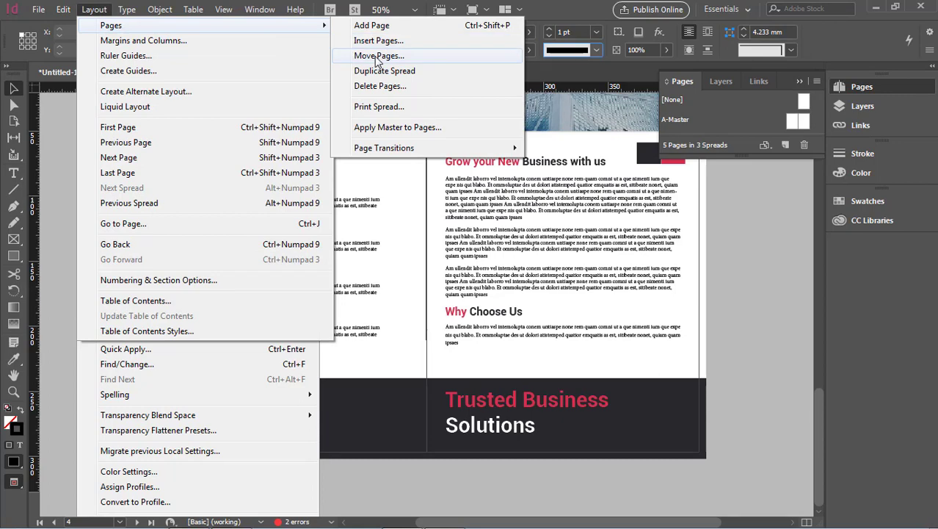
pyautogui.click(373, 25)
pyautogui.scroll(5, 406, 196)
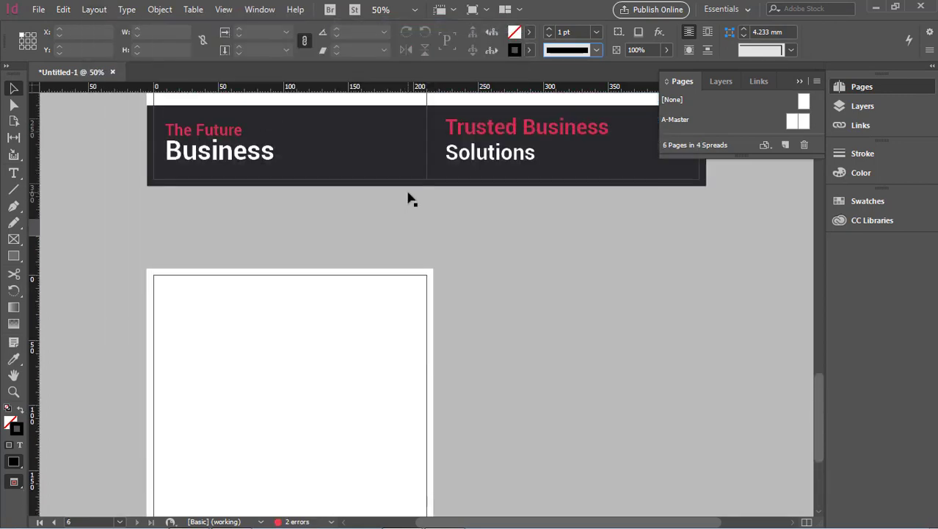
pyautogui.scroll(-3, 406, 197)
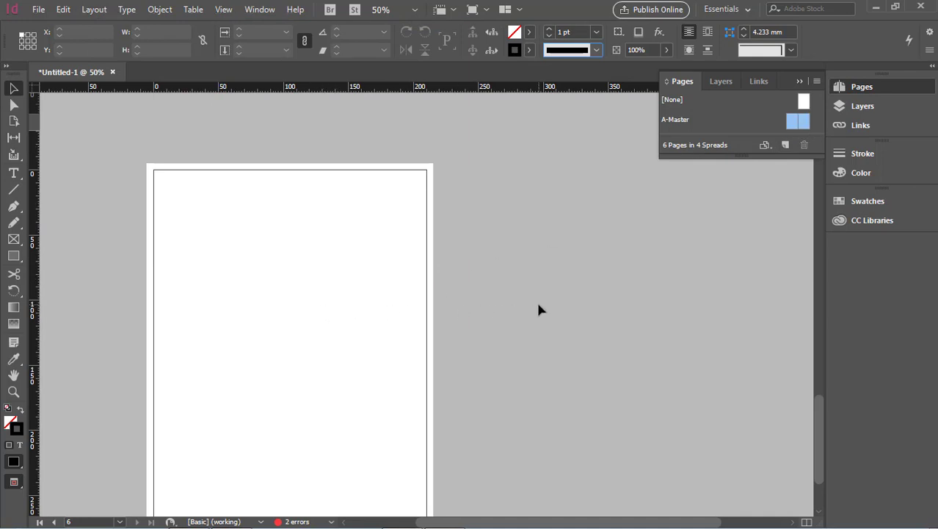
pyautogui.scroll(-3, 506, 306)
pyautogui.scroll(4, 331, 307)
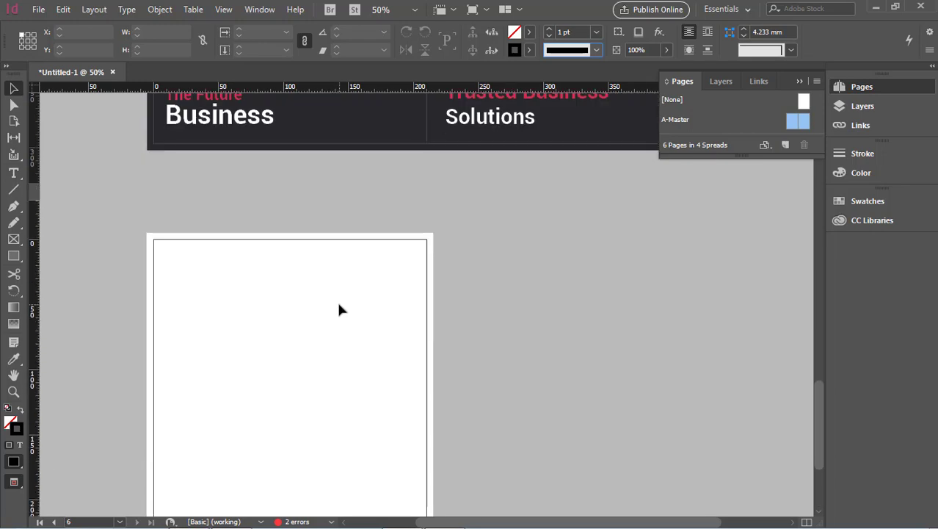
# Step: Remove the added blank page that follows the last spread
pyautogui.rightClick(338, 304)
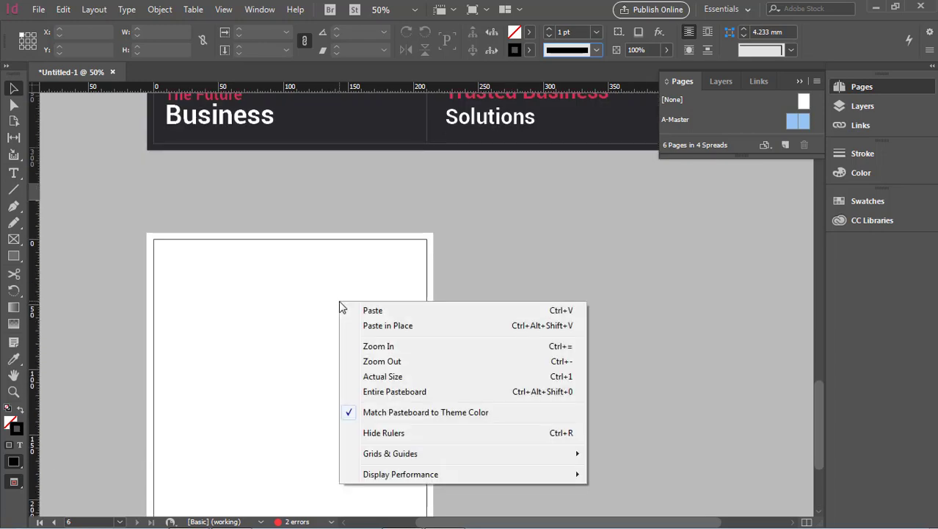
pyautogui.click(542, 272)
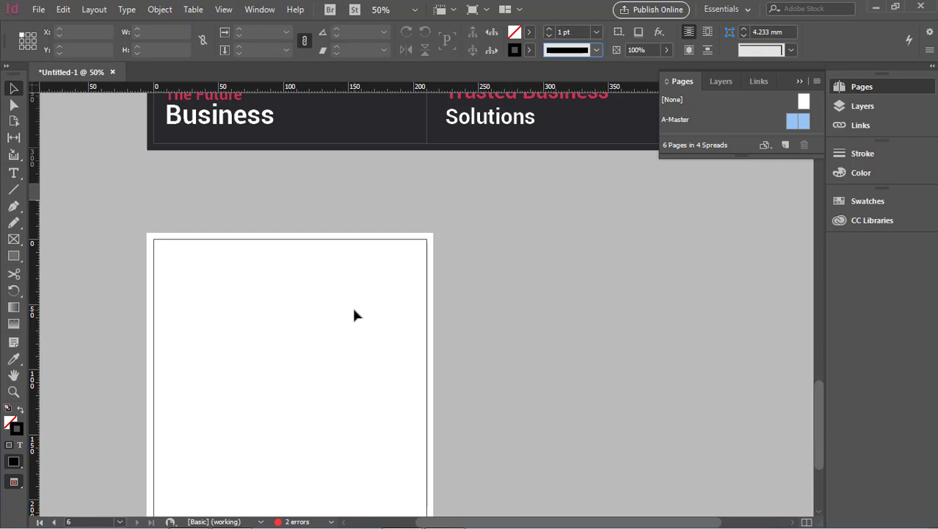
pyautogui.scroll(9, 354, 315)
pyautogui.scroll(-7, 354, 315)
pyautogui.scroll(-5, 354, 316)
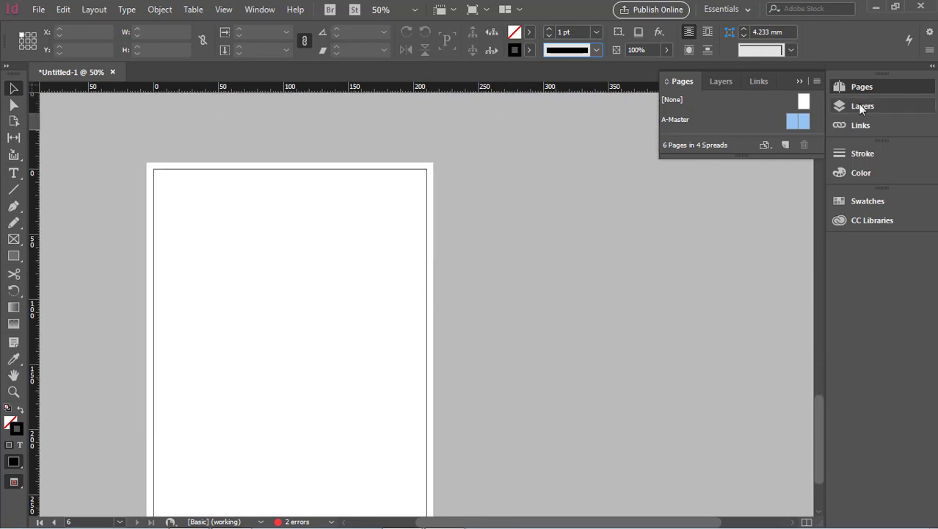
pyautogui.click(770, 138)
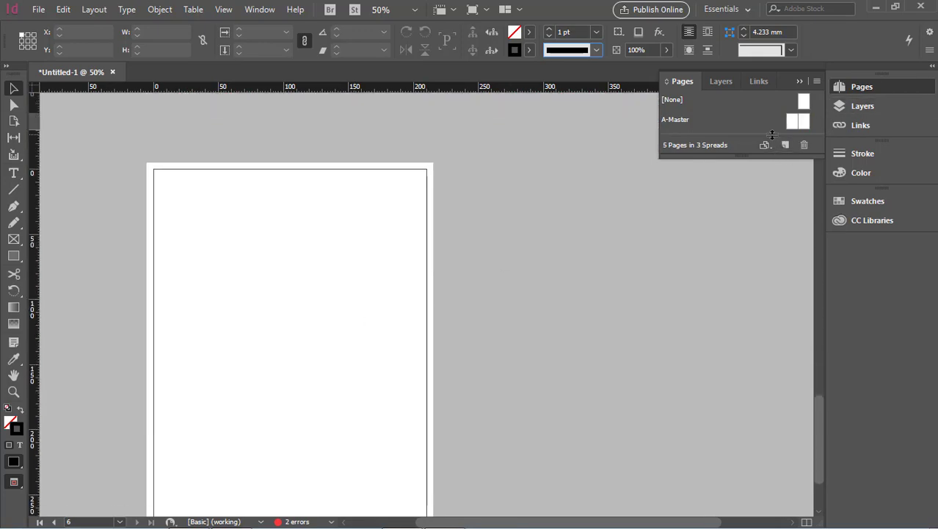
pyautogui.click(804, 144)
pyautogui.scroll(3, 456, 147)
pyautogui.click(94, 9)
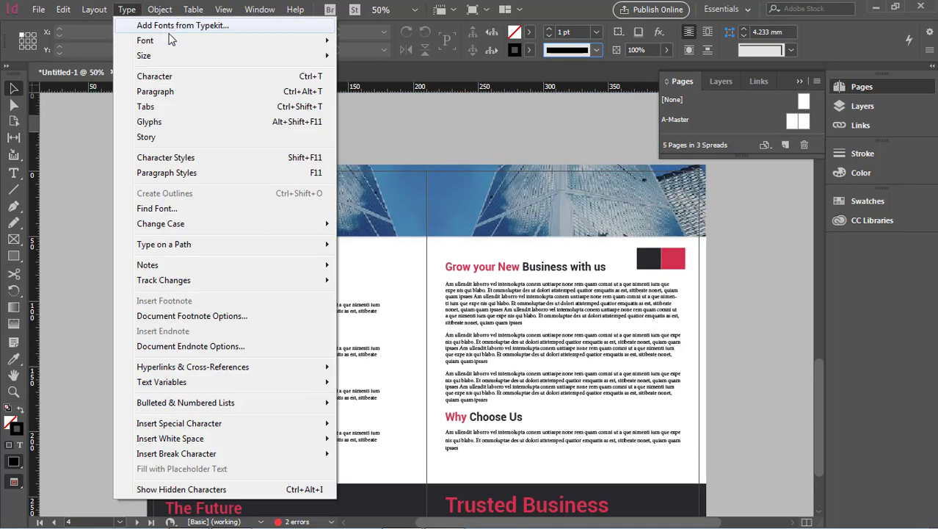
pyautogui.moveTo(118, 30)
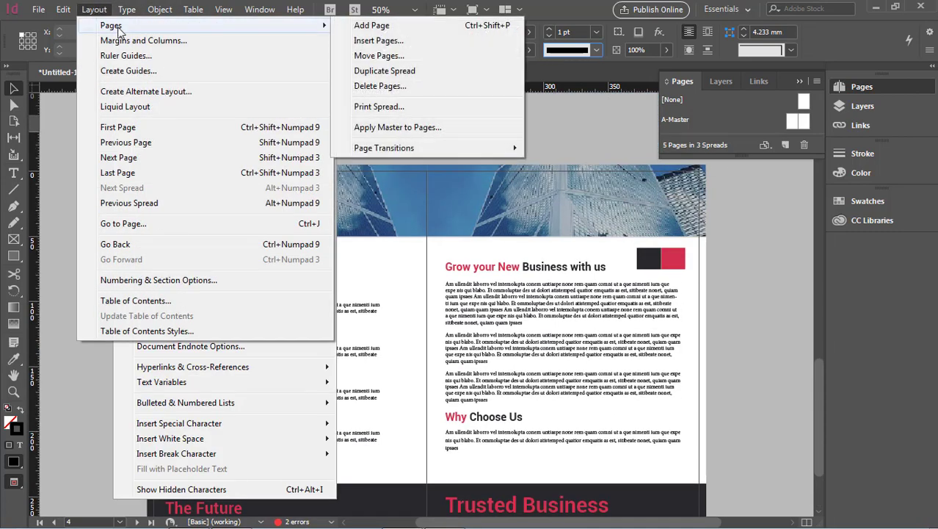
pyautogui.click(375, 127)
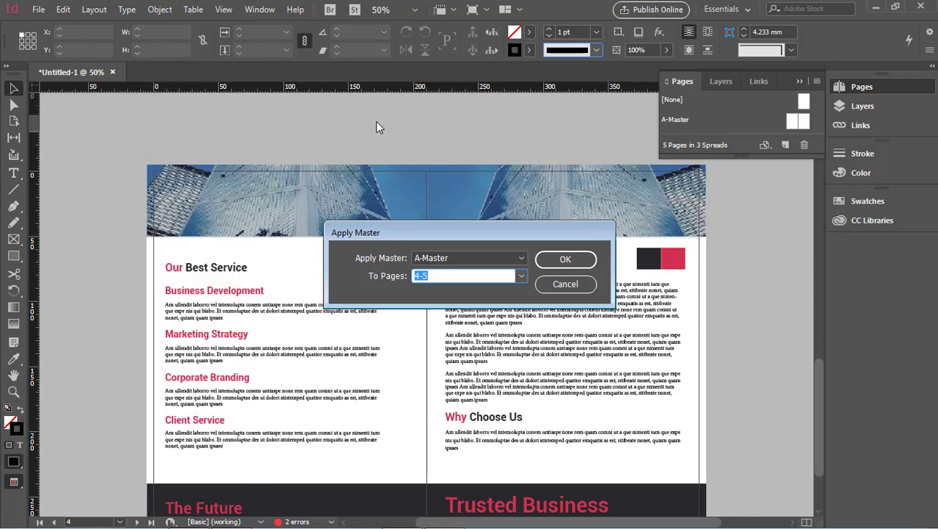
pyautogui.press('BackSpace')
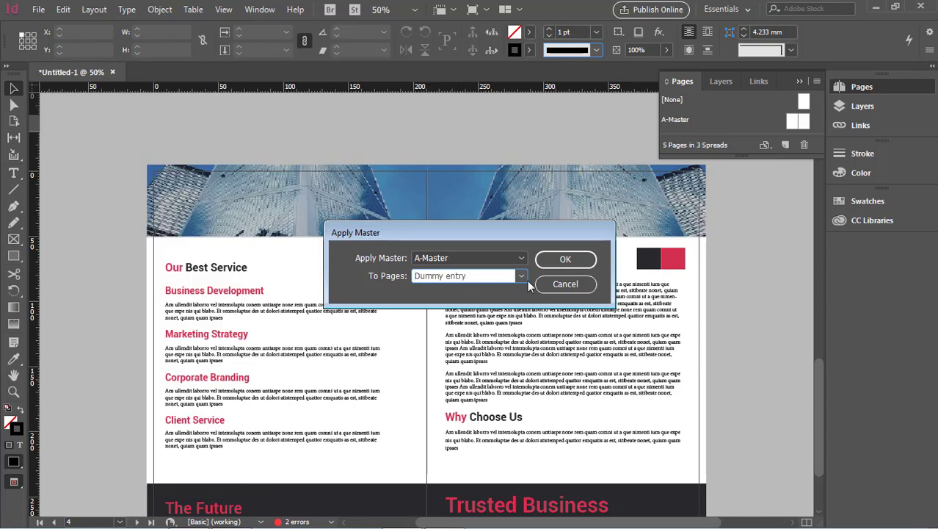
pyautogui.click(555, 283)
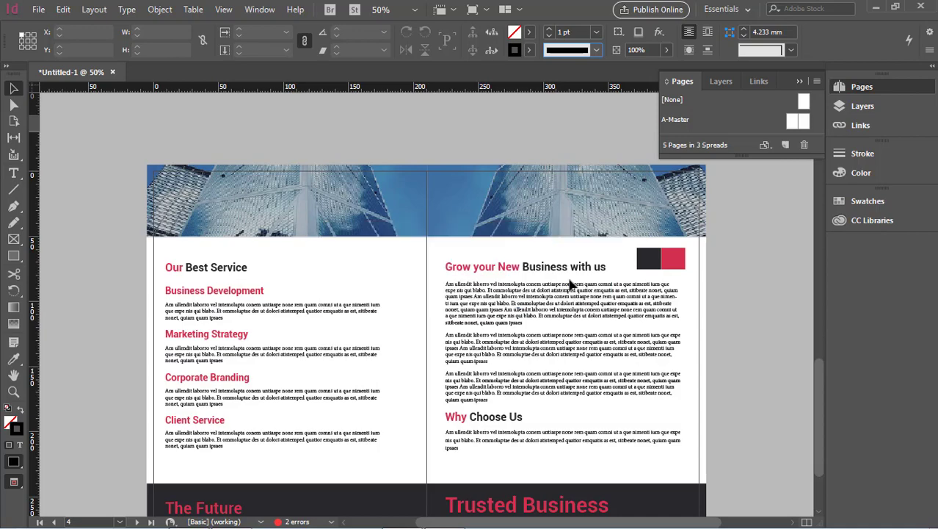
# Step: Apply A-Master to pages 4-5
pyautogui.scroll(10, 562, 286)
pyautogui.scroll(-3, 551, 213)
pyautogui.scroll(-10, 551, 213)
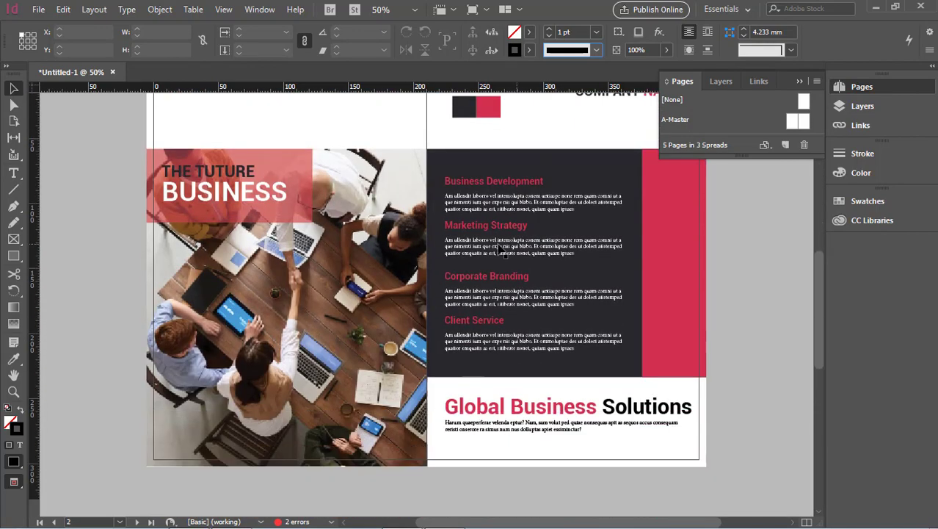
pyautogui.scroll(-3, 560, 369)
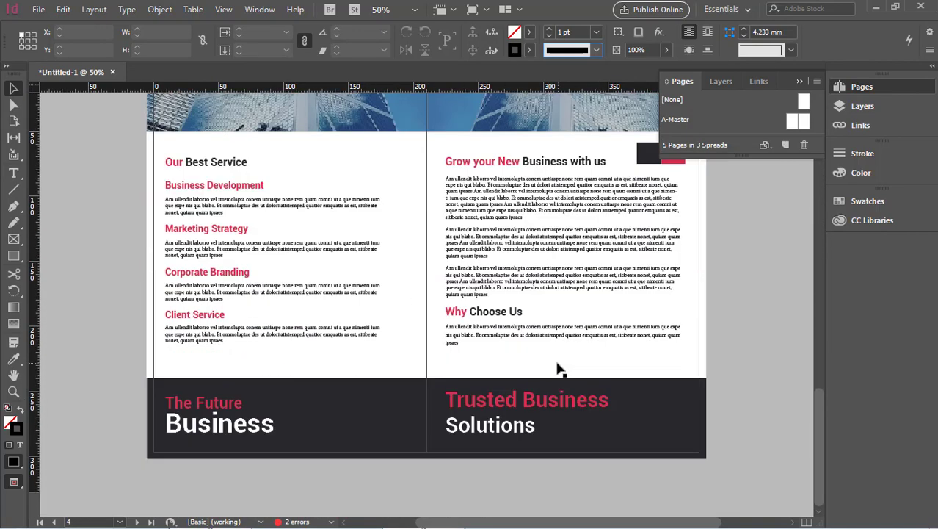
pyautogui.click(95, 10)
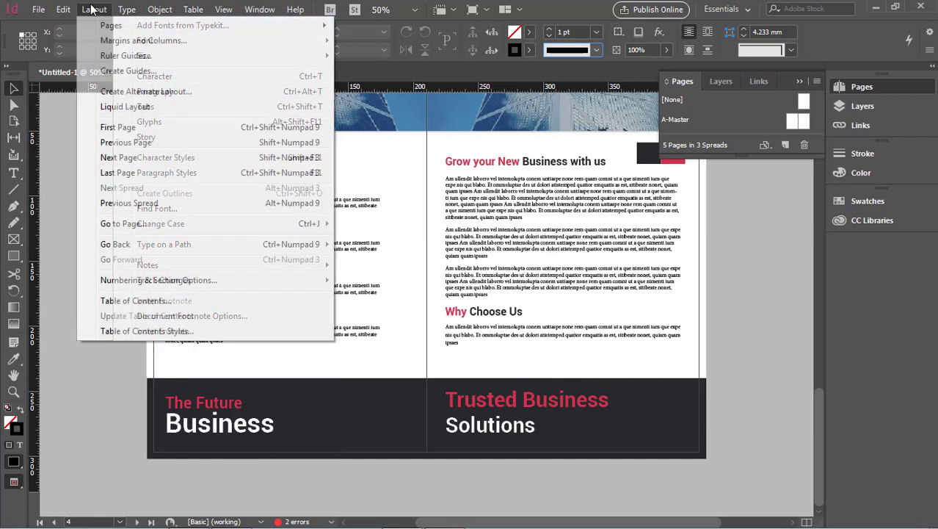
pyautogui.moveTo(114, 25)
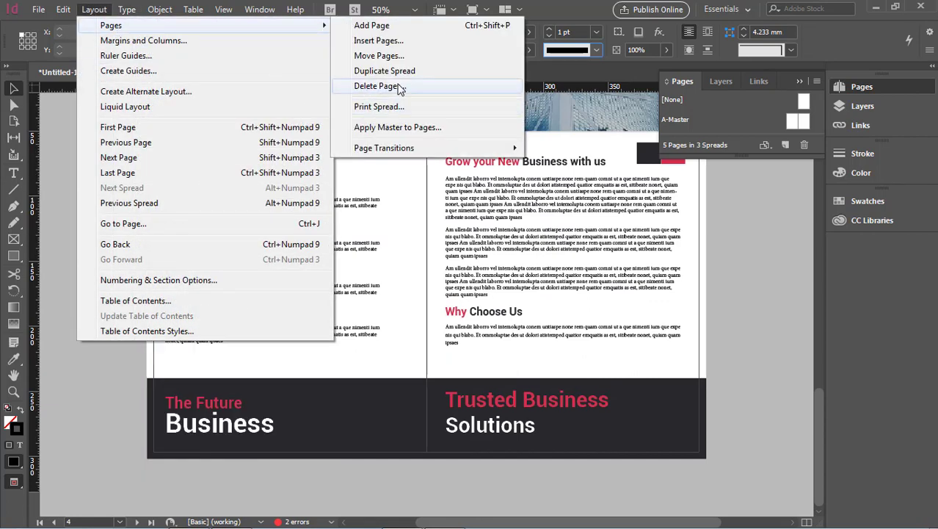
pyautogui.click(406, 129)
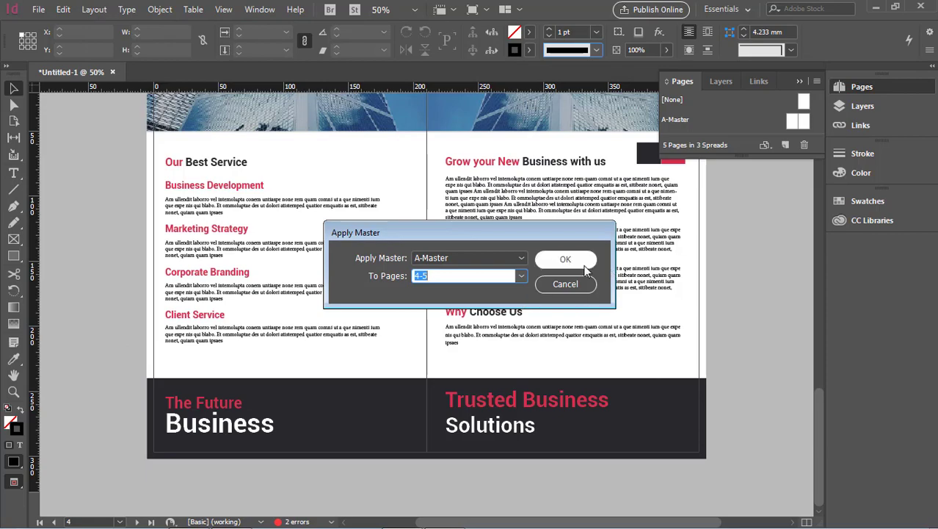
pyautogui.click(584, 265)
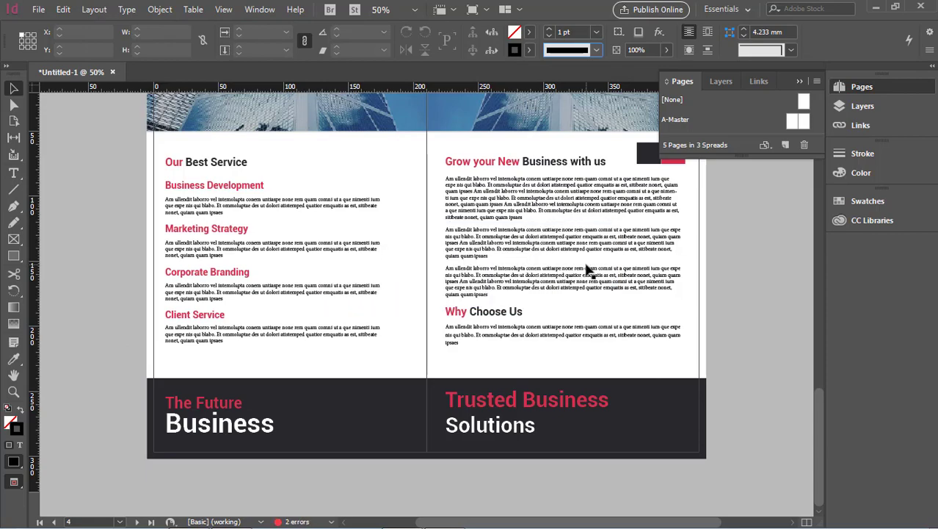
pyautogui.scroll(15, 588, 270)
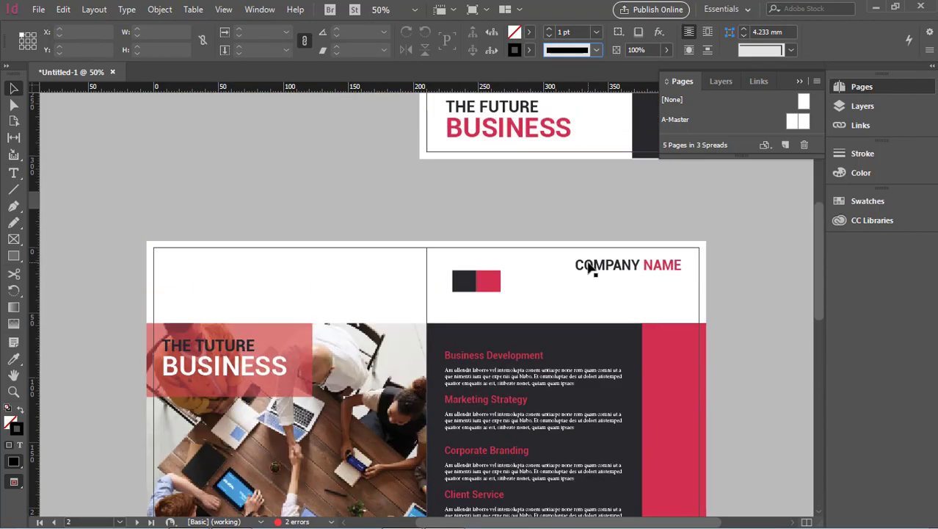
pyautogui.scroll(-13, 588, 270)
pyautogui.scroll(-2, 588, 269)
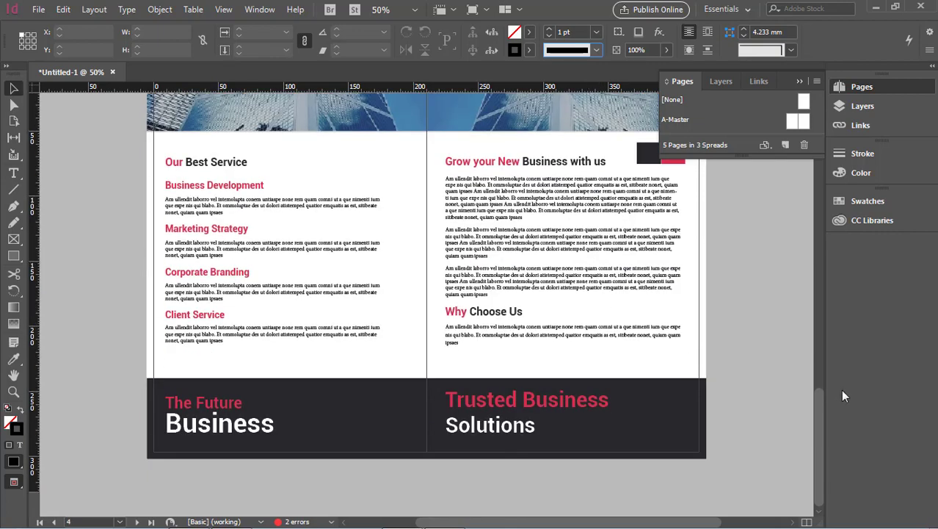
# Step: View the A-Master spread and return to the spread of pages 4-5
pyautogui.doubleClick(797, 121)
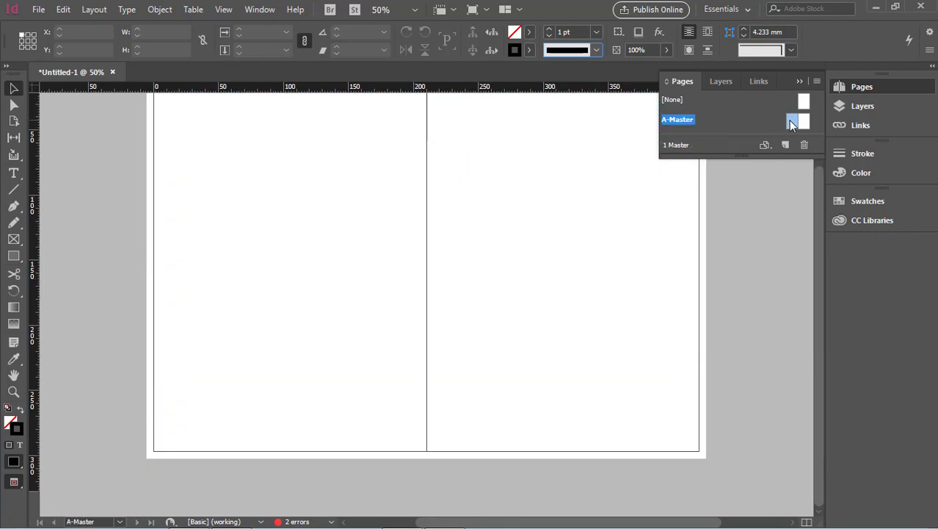
pyautogui.scroll(2, 697, 257)
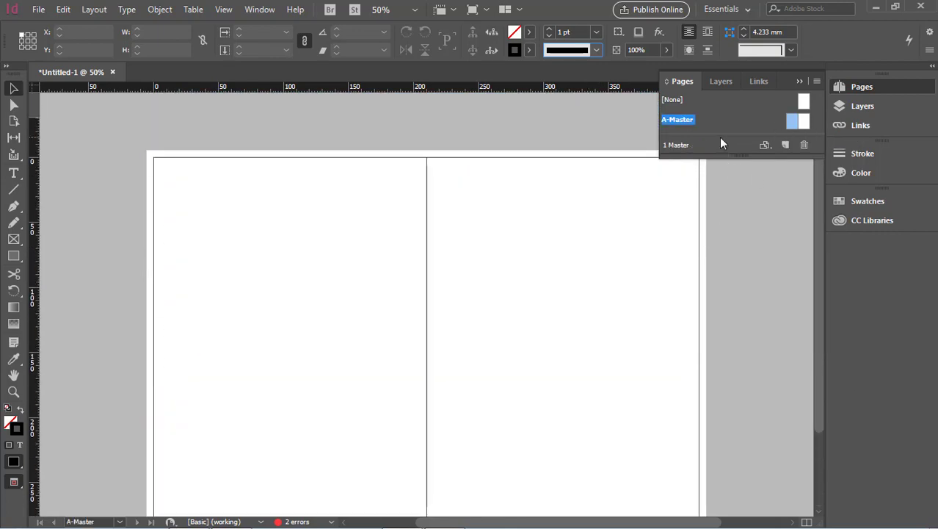
pyautogui.hotkey('ctrl', 'pageup')
pyautogui.scroll(4, 472, 193)
pyautogui.scroll(-6, 472, 192)
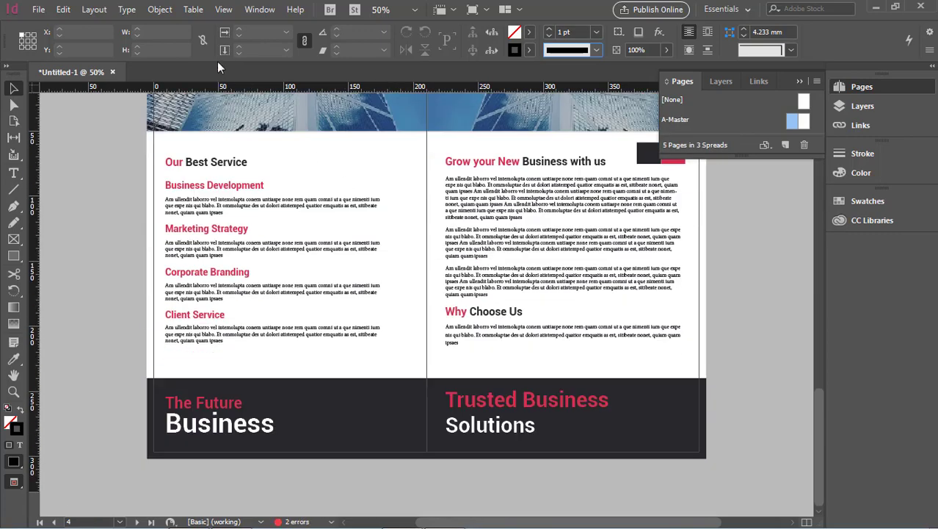
# Step: Apply A-Master to all pages of the document
pyautogui.click(99, 9)
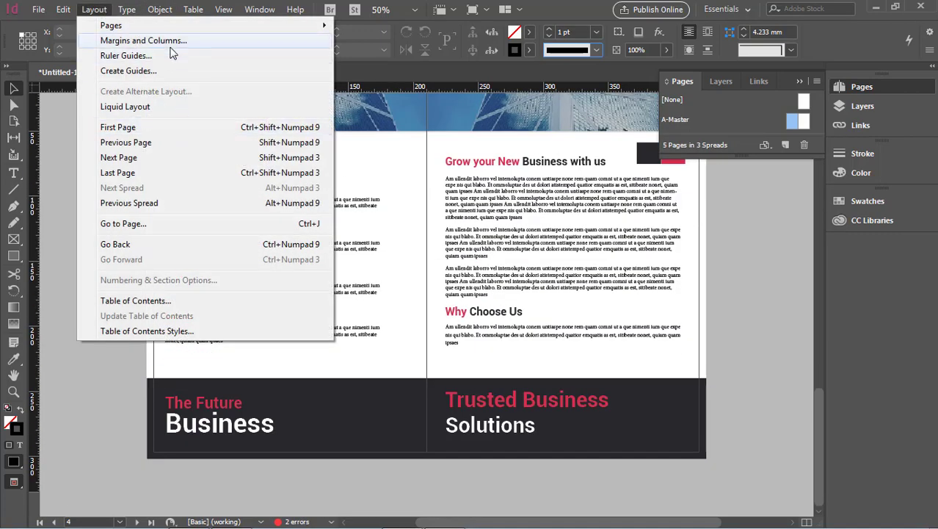
pyautogui.moveTo(173, 28)
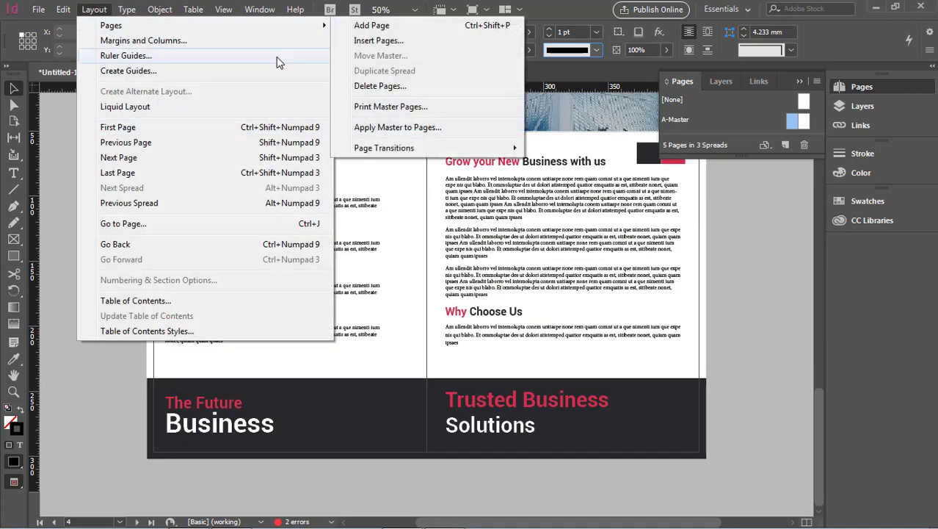
pyautogui.click(433, 128)
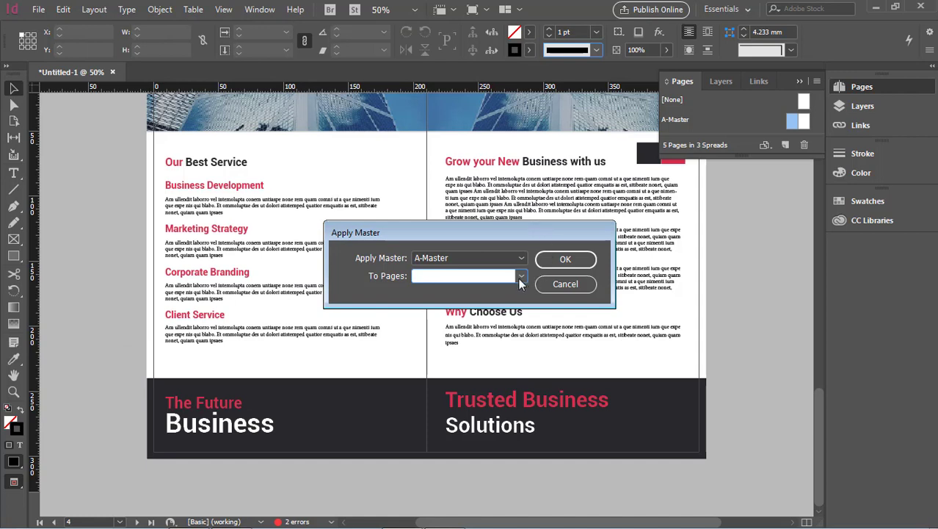
pyautogui.click(522, 276)
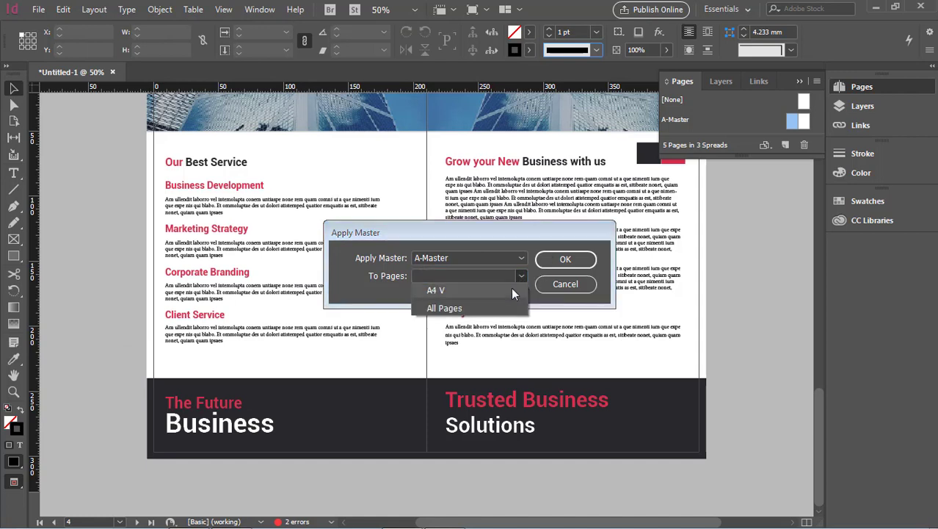
pyautogui.click(501, 304)
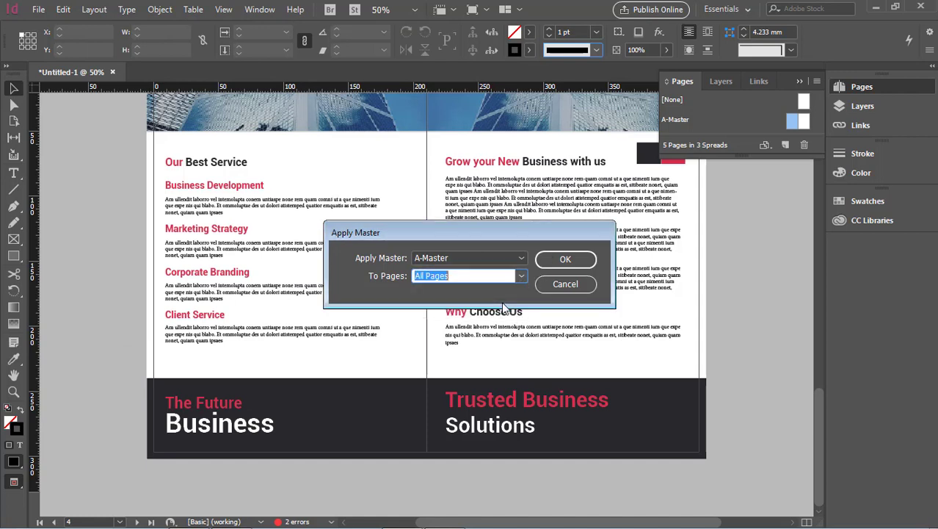
pyautogui.click(565, 260)
pyautogui.scroll(3, 569, 265)
pyautogui.scroll(10, 569, 268)
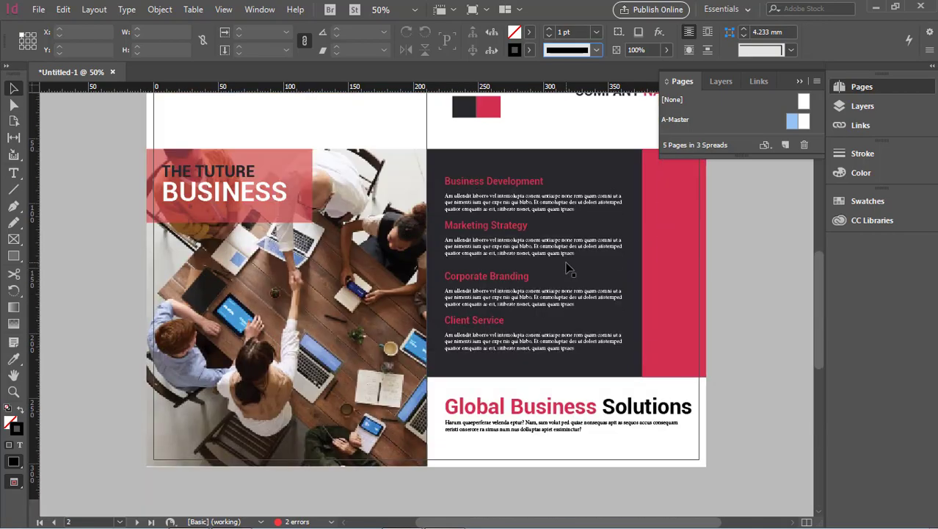
pyautogui.scroll(-4, 569, 268)
pyautogui.scroll(-4, 567, 268)
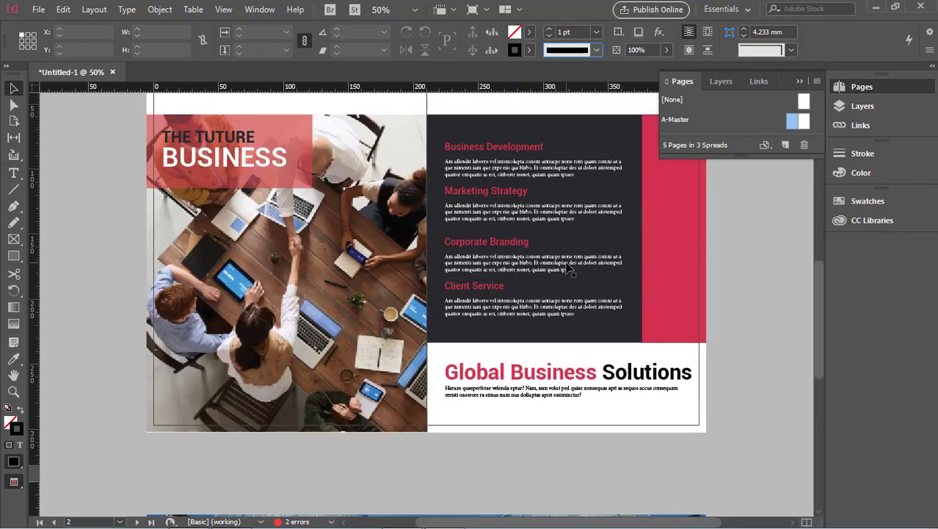
pyautogui.scroll(-7, 568, 268)
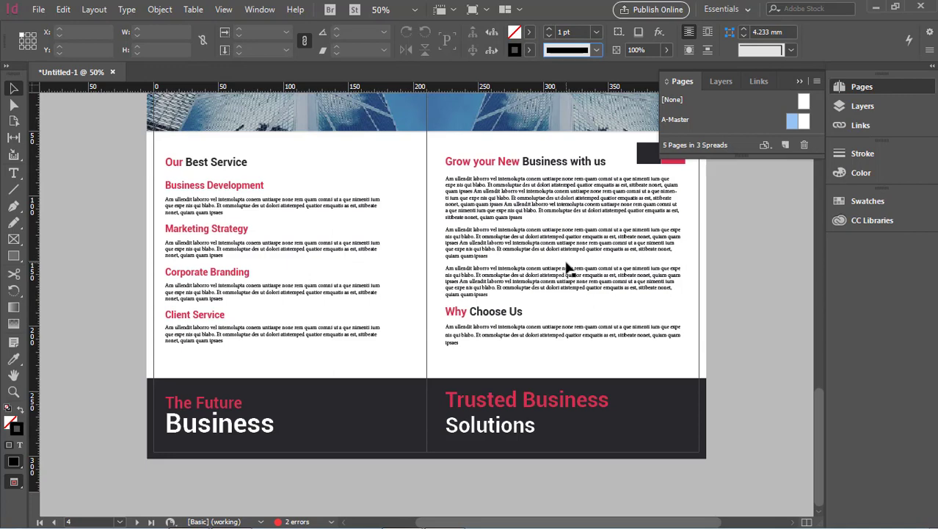
pyautogui.click(611, 356)
pyautogui.click(771, 352)
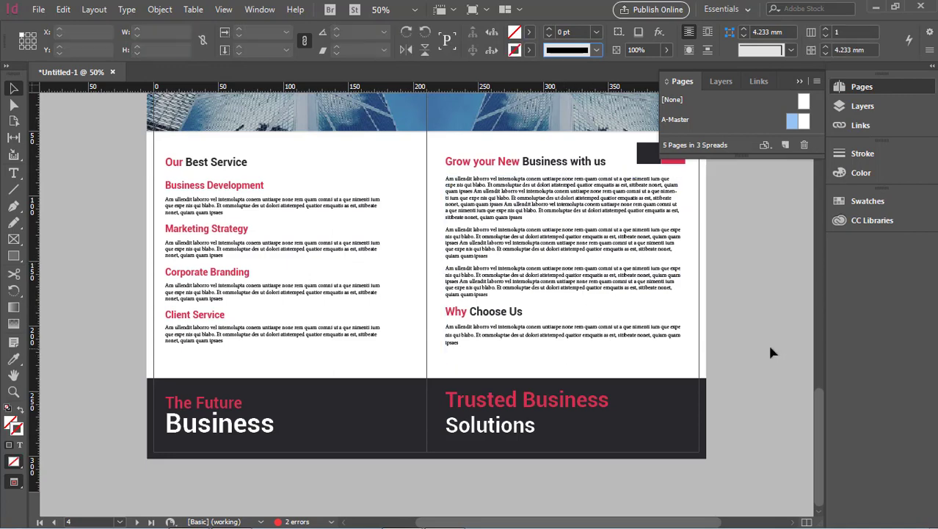
pyautogui.scroll(1, 686, 315)
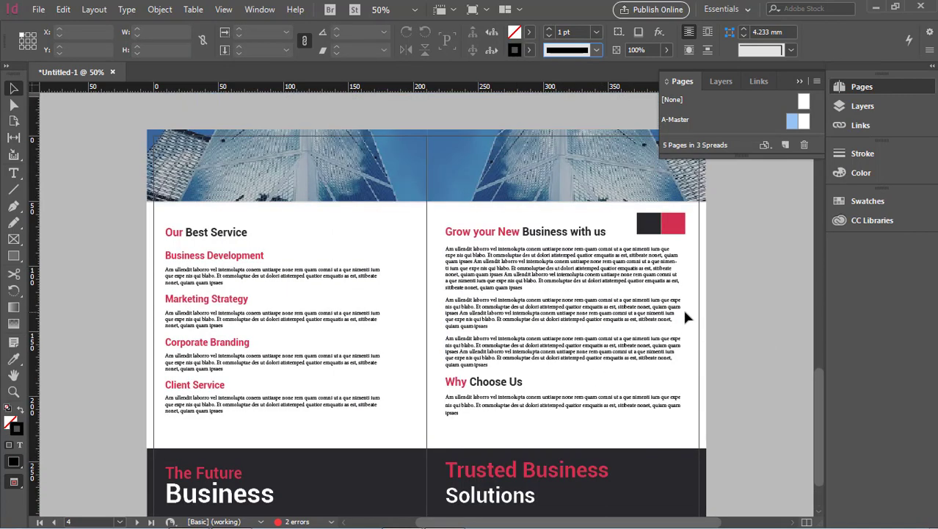
pyautogui.scroll(-1, 731, 218)
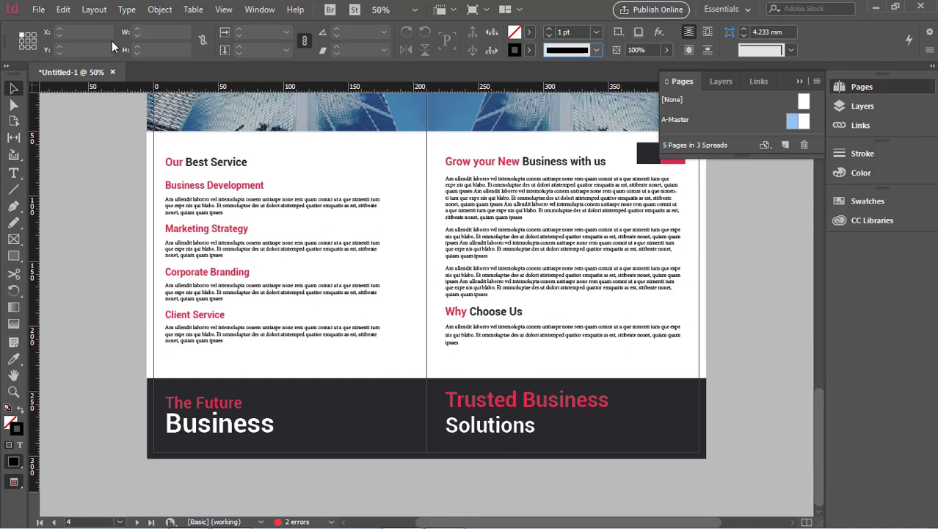
pyautogui.click(92, 9)
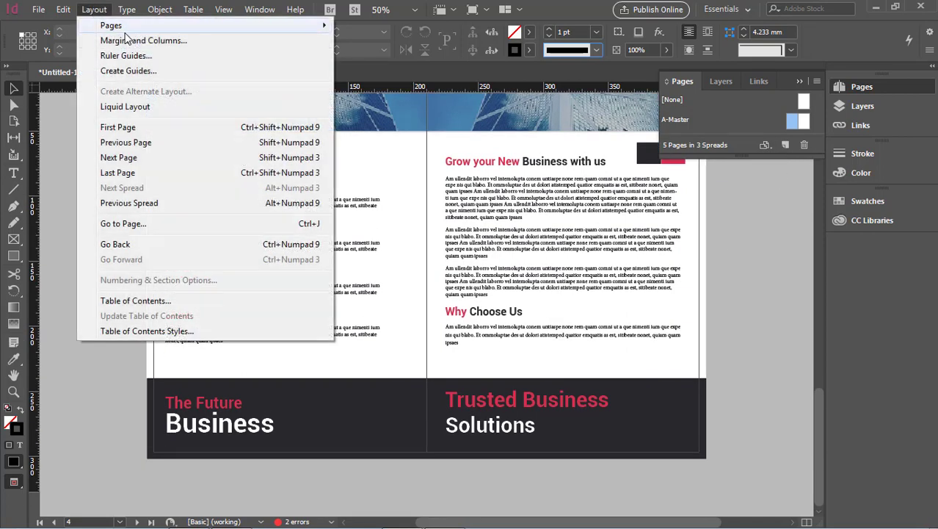
pyautogui.moveTo(123, 33)
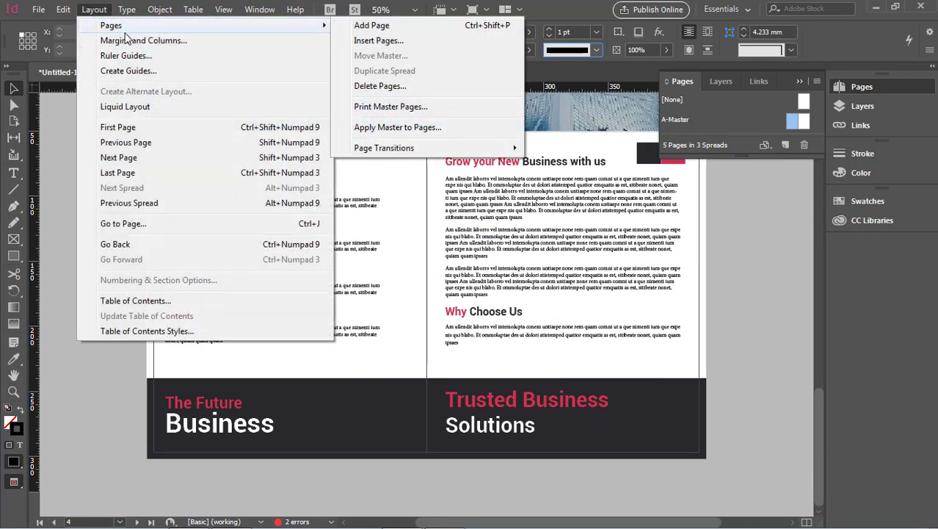
pyautogui.click(382, 26)
pyautogui.scroll(1, 422, 217)
pyautogui.scroll(-1, 422, 216)
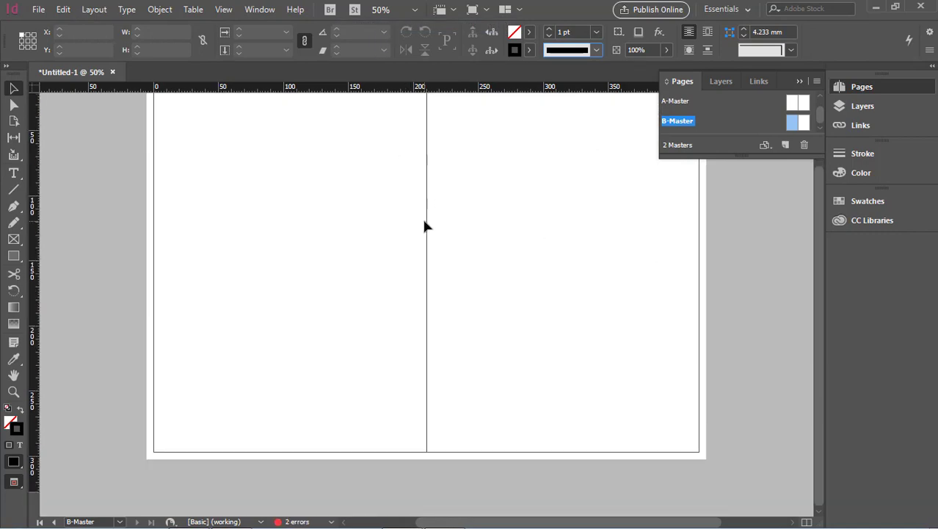
pyautogui.scroll(1, 422, 217)
pyautogui.scroll(-1, 424, 222)
pyautogui.hotkey('ctrl', 'z')
# Step: Add two blank pages after the spread of pages 4-5 to form a new spread of pages 6-7
pyautogui.scroll(2, 425, 226)
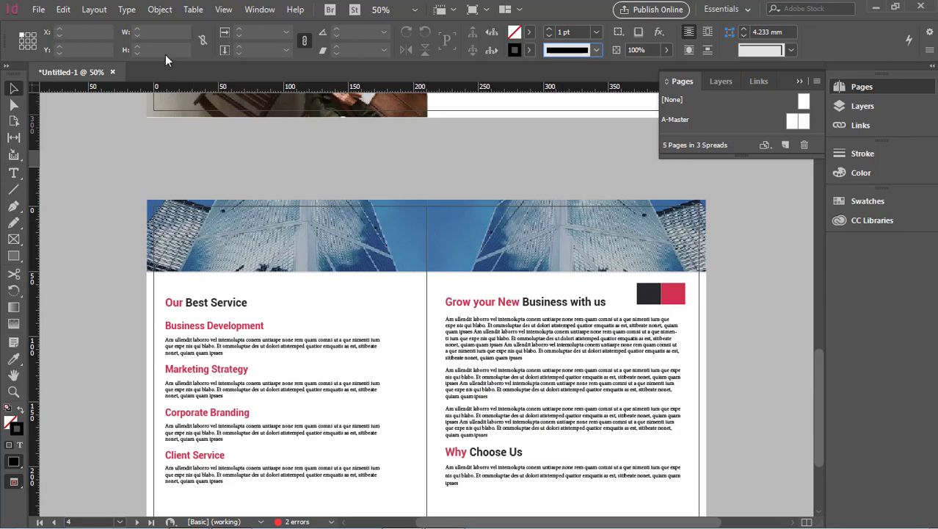
pyautogui.click(94, 9)
pyautogui.moveTo(120, 28)
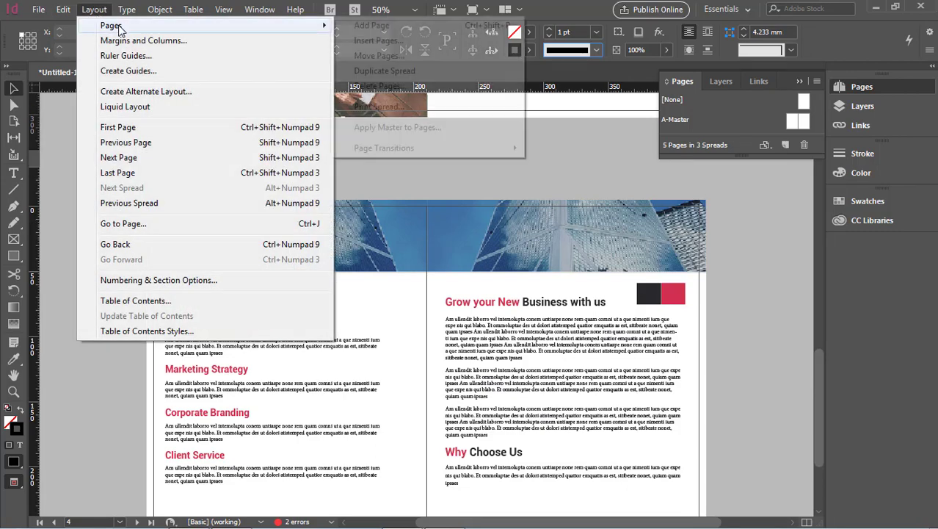
pyautogui.click(386, 26)
pyautogui.scroll(2, 402, 251)
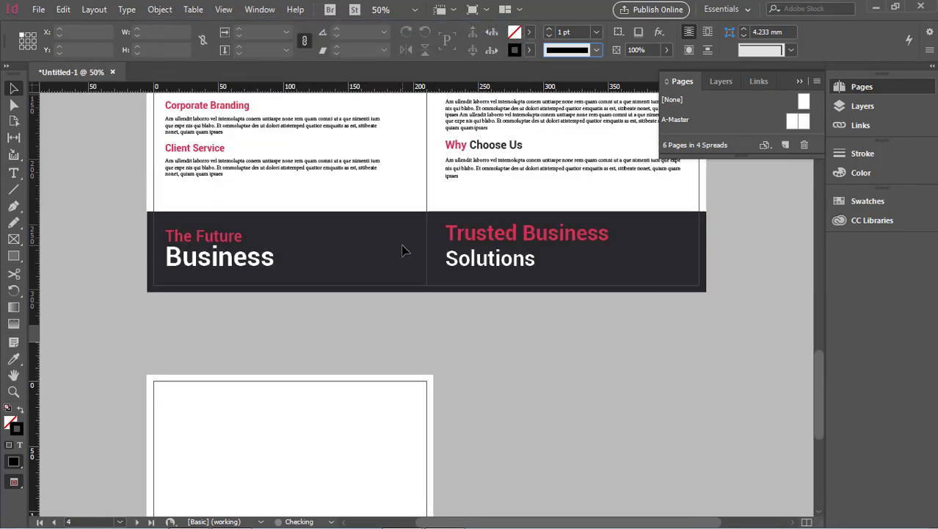
pyautogui.click(94, 9)
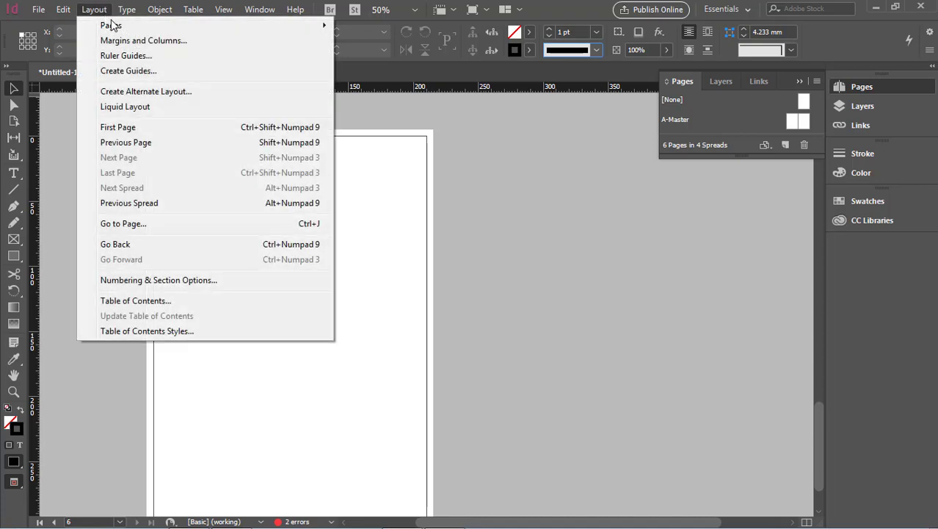
pyautogui.moveTo(111, 25)
pyautogui.click(373, 25)
pyautogui.scroll(2, 312, 183)
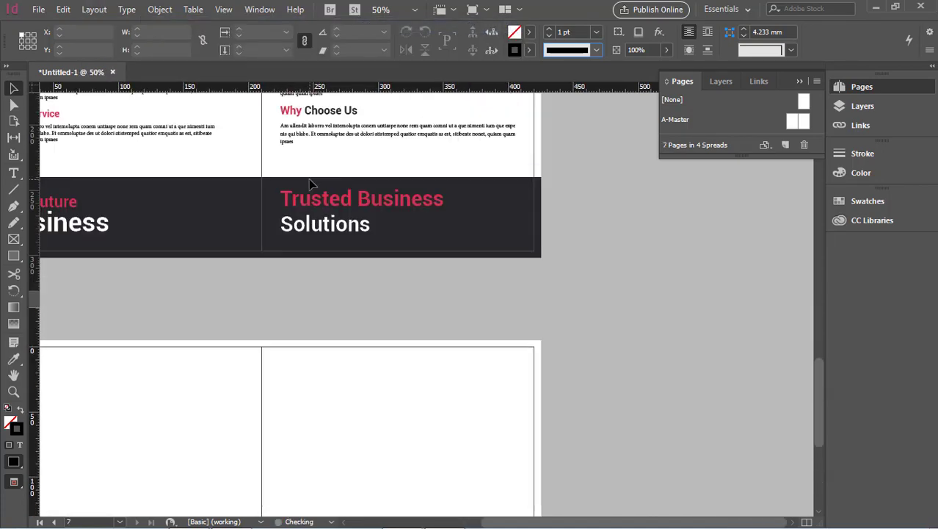
# Step: Examine the layout of the pages 4-5 spread and its two footer headline frames
pyautogui.scroll(3, 310, 184)
pyautogui.moveTo(167, 342); pyautogui.dragTo(263, 278)
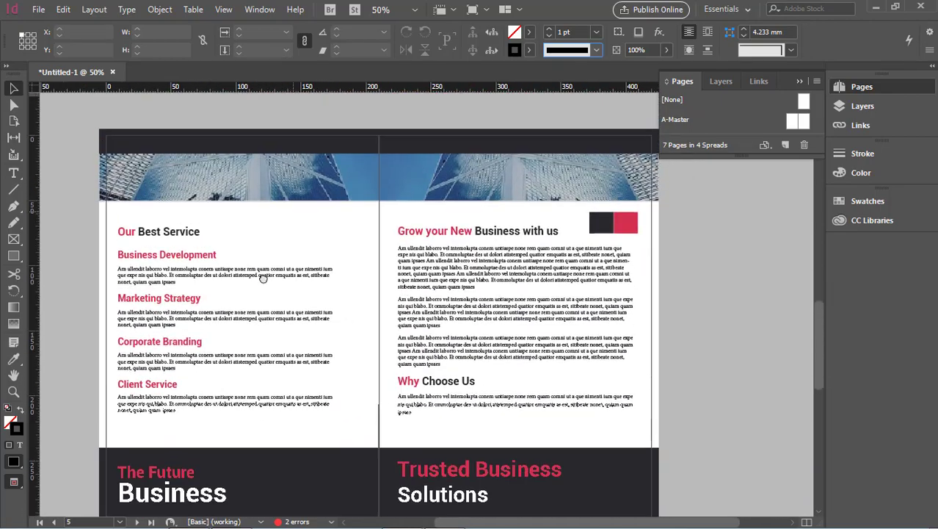
pyautogui.moveTo(279, 224); pyautogui.dragTo(265, 174)
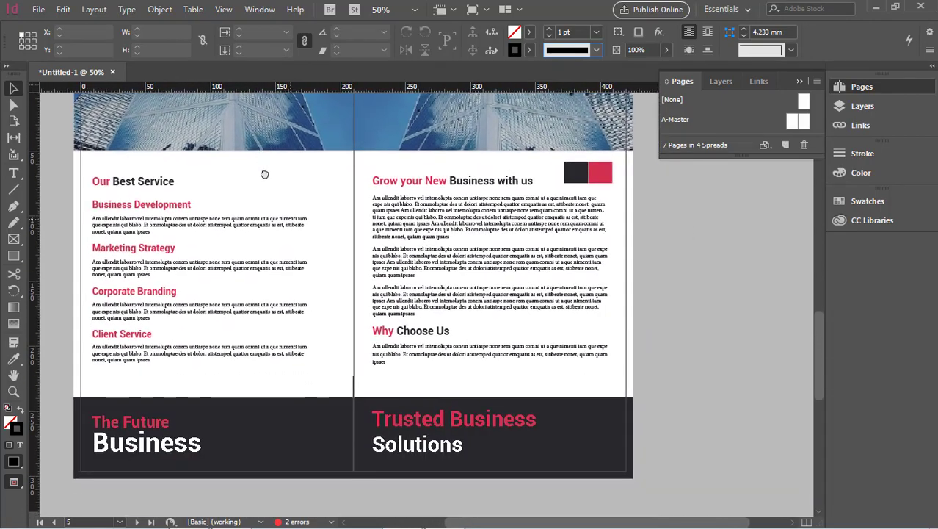
pyautogui.hscroll(-2, 364, 263)
pyautogui.scroll(-4, 364, 262)
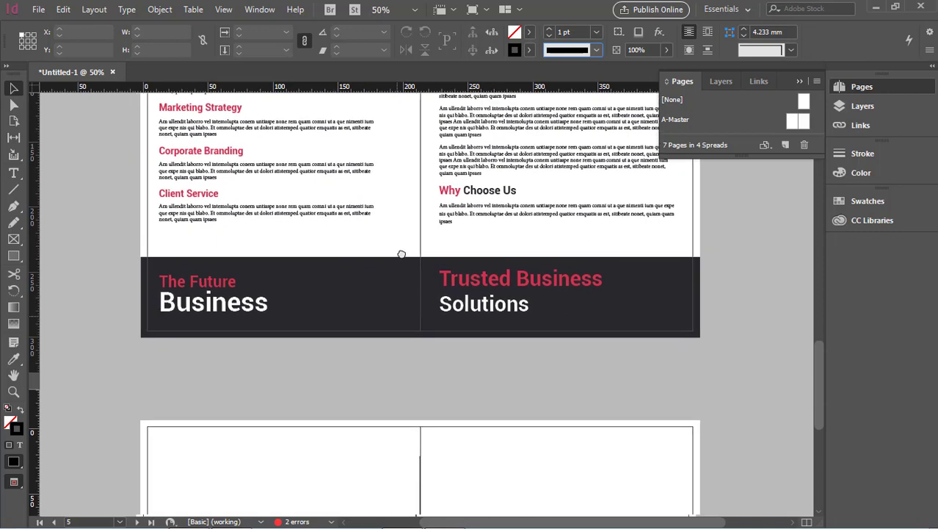
pyautogui.moveTo(401, 254); pyautogui.dragTo(413, 243)
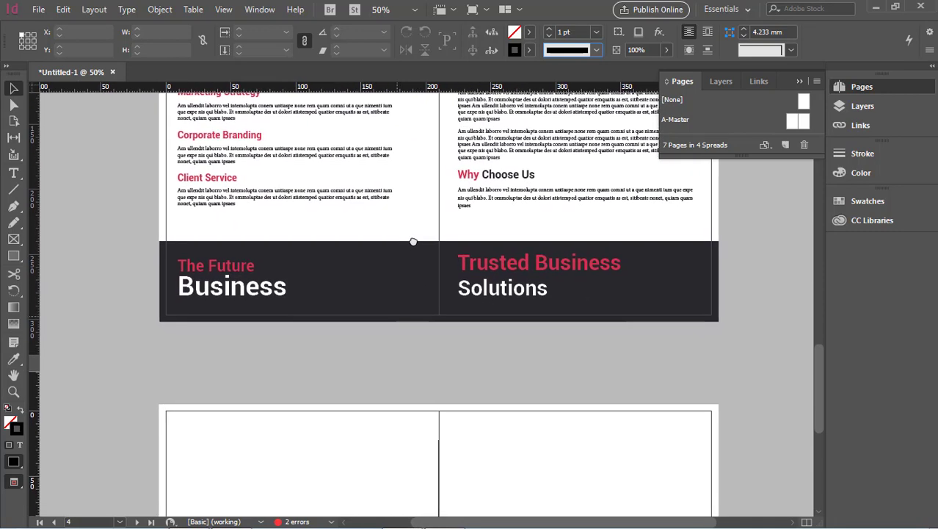
pyautogui.click(534, 290)
pyautogui.click(266, 287)
# Step: Draw a rectangle about 215 mm wide and 307 mm high covering page 6 including its outer bleed
pyautogui.scroll(-4, 372, 289)
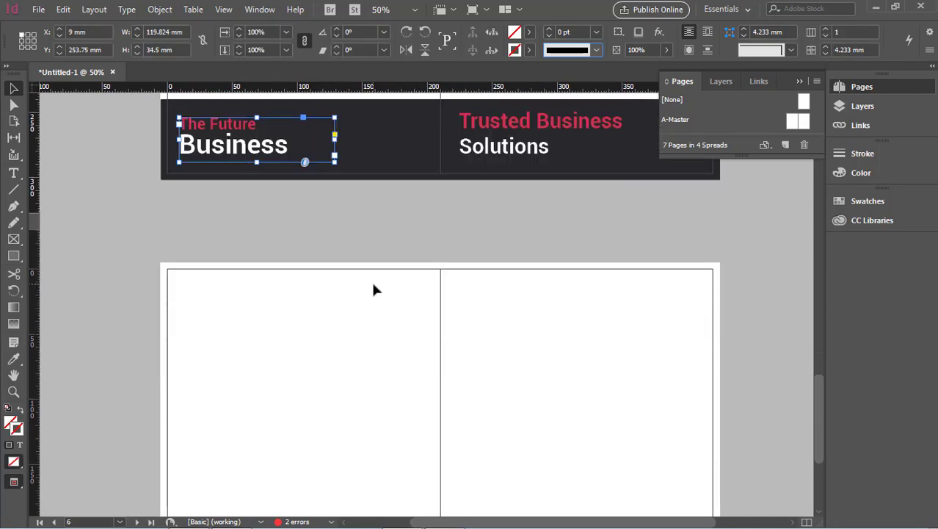
pyautogui.scroll(-5, 373, 290)
pyautogui.scroll(3, 373, 290)
pyautogui.scroll(-1, 373, 290)
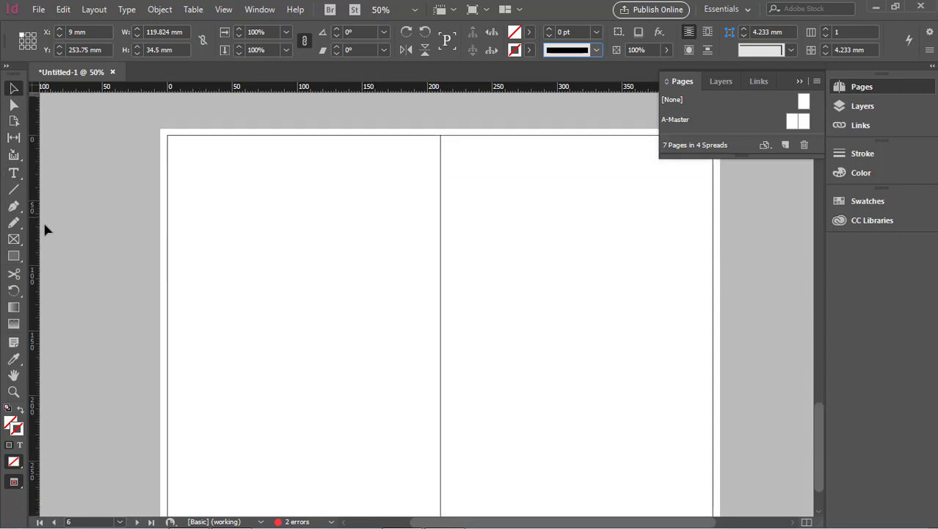
pyautogui.click(14, 256)
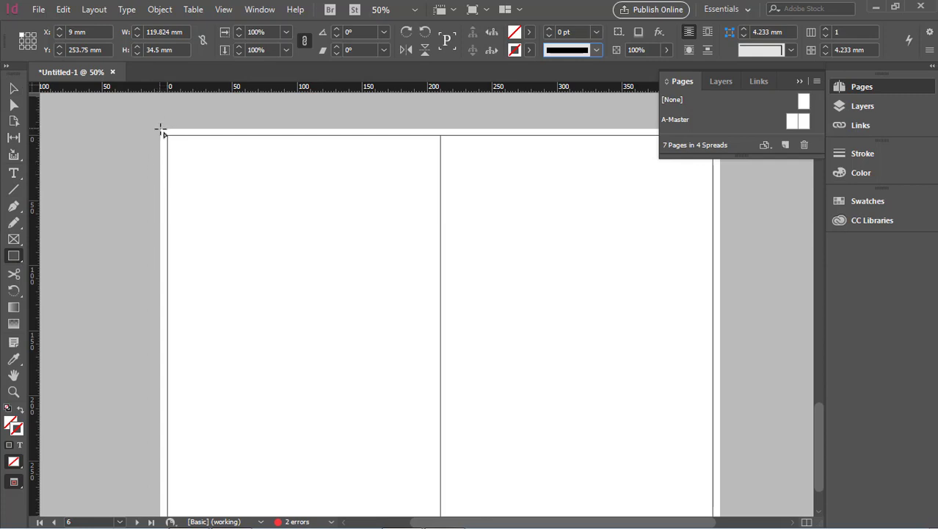
pyautogui.moveTo(161, 130); pyautogui.dragTo(441, 462)
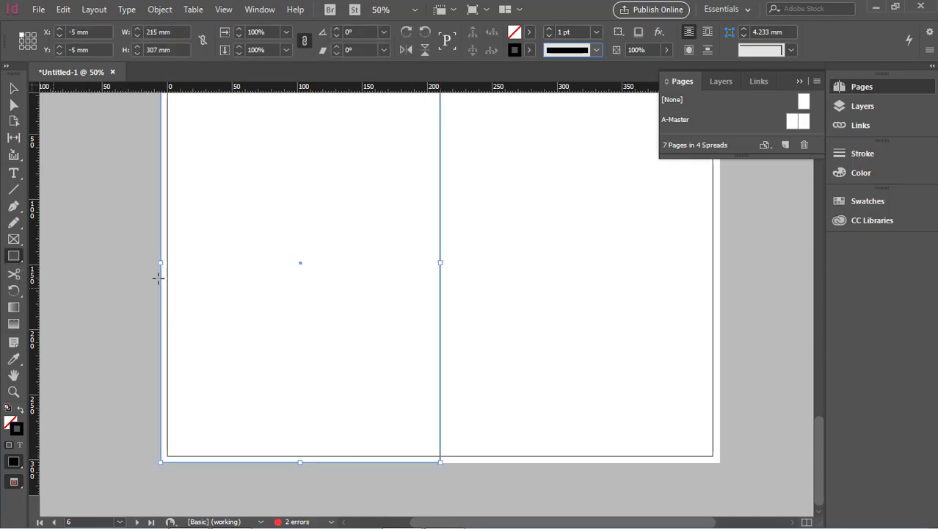
# Step: Move the dark and red colour squares from page 5 onto page 7, to about X 289 mm and Y 48 mm
pyautogui.scroll(7, 157, 277)
pyautogui.click(14, 90)
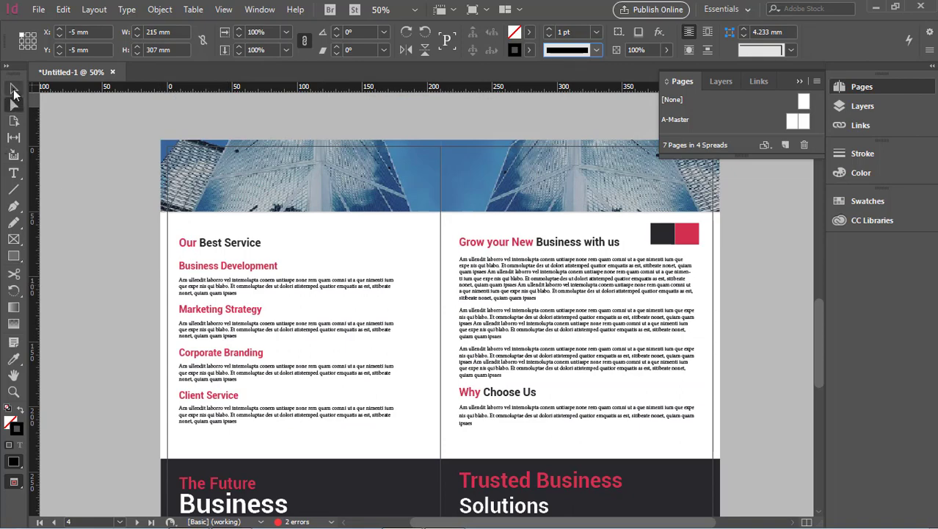
pyautogui.click(664, 234)
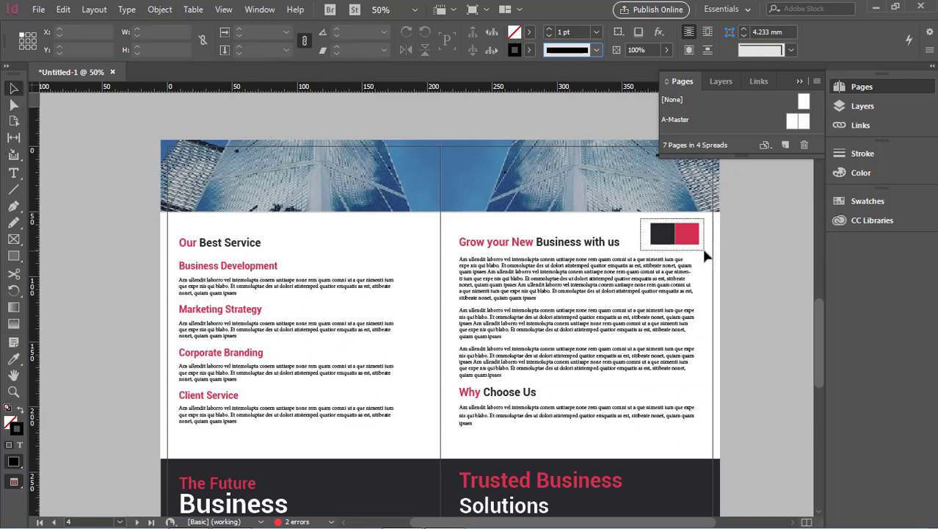
pyautogui.moveTo(677, 240); pyautogui.dragTo(389, 471)
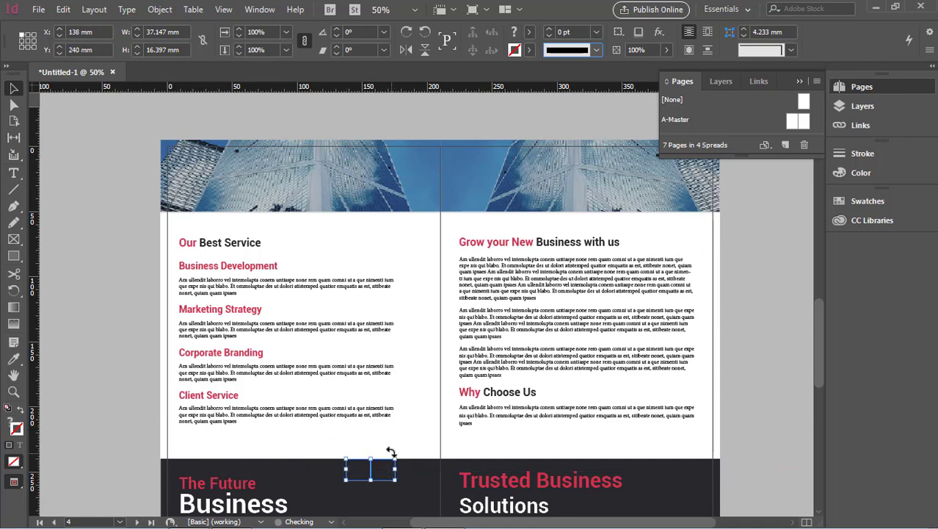
pyautogui.scroll(-5, 387, 342)
pyautogui.moveTo(382, 157); pyautogui.dragTo(396, 381)
pyautogui.scroll(-4, 399, 380)
pyautogui.click(668, 329)
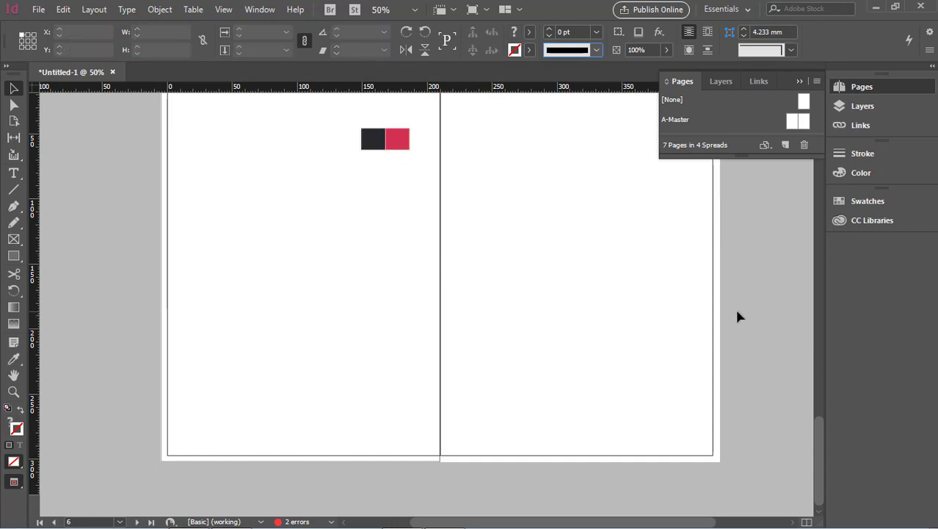
pyautogui.scroll(2, 413, 318)
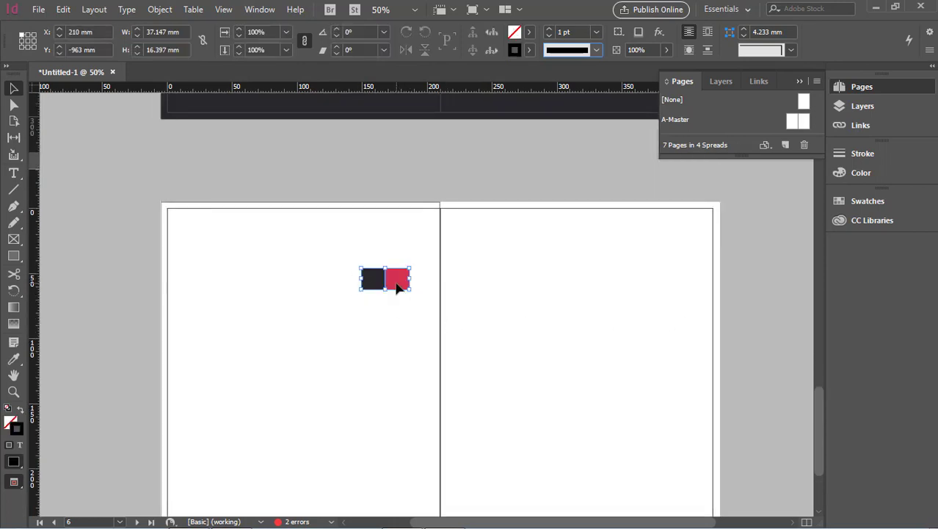
pyautogui.moveTo(394, 283); pyautogui.dragTo(580, 288)
pyautogui.scroll(-2, 470, 314)
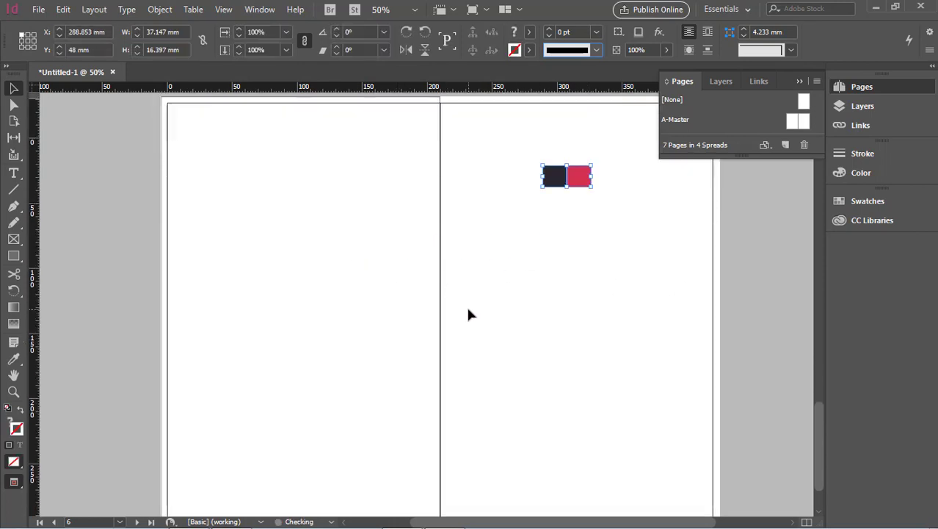
# Step: Fill the page 6 rectangle with the dark colour sampled from the dark square using the Eyedropper
pyautogui.click(13, 255)
pyautogui.scroll(2, 224, 252)
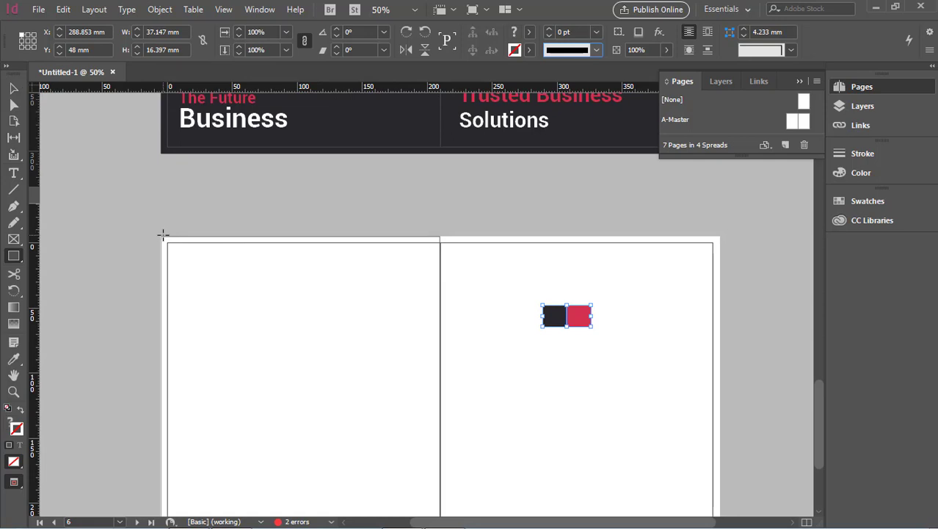
pyautogui.click(13, 88)
pyautogui.moveTo(335, 317); pyautogui.dragTo(258, 307)
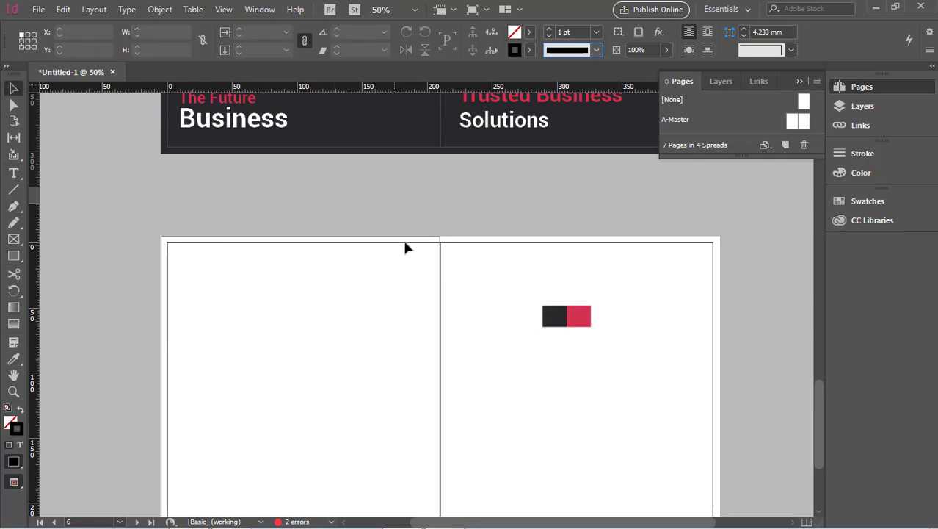
pyautogui.moveTo(440, 242); pyautogui.dragTo(351, 252)
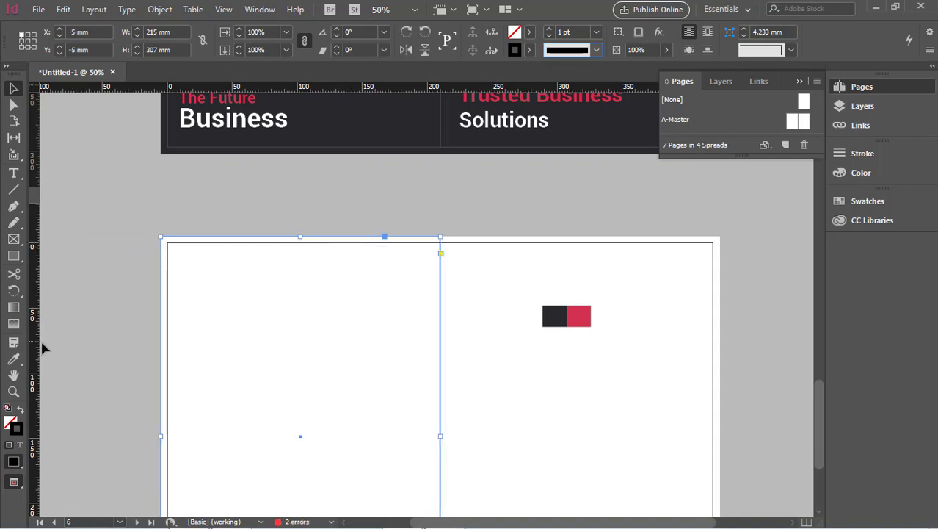
pyautogui.click(13, 359)
pyautogui.click(562, 315)
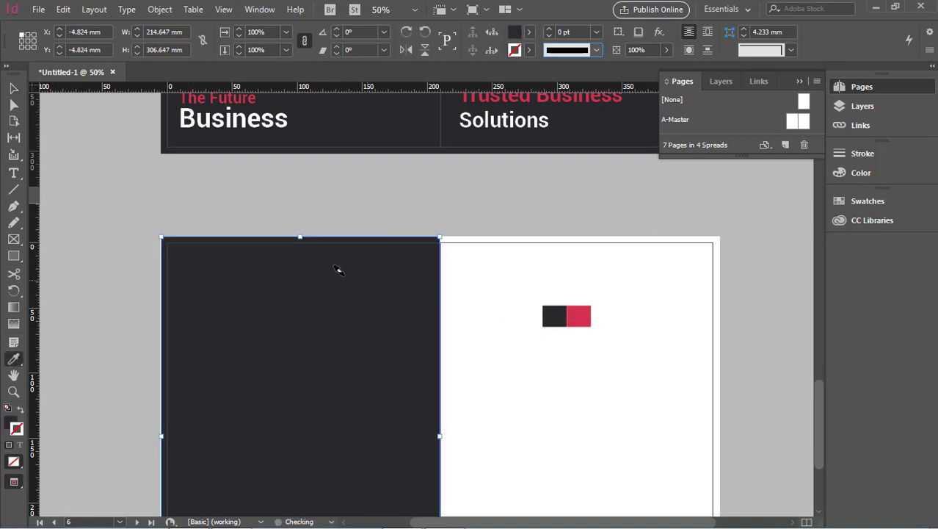
# Step: Extend the dark rectangle's outer edge past the bleed and its inner edge to the spine, making it about 218.9 mm wide
pyautogui.scroll(-3, 340, 269)
pyautogui.click(14, 89)
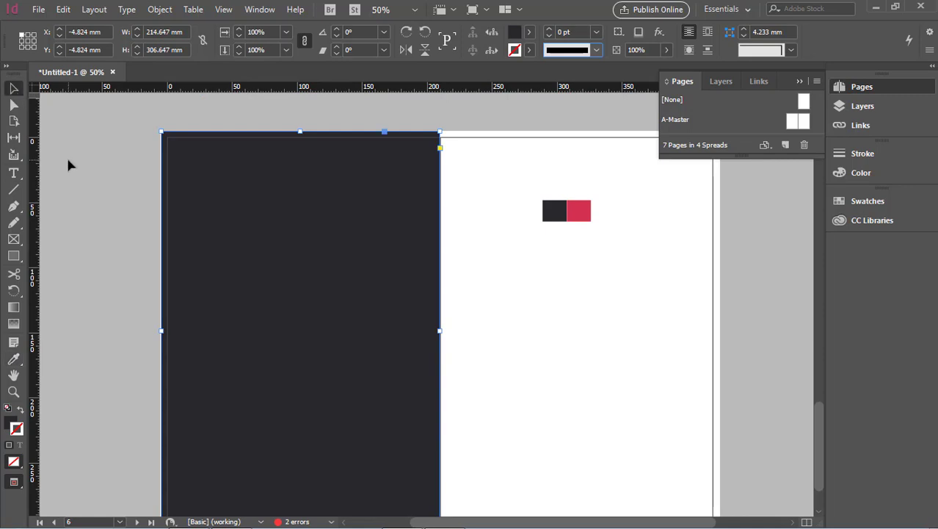
pyautogui.moveTo(158, 330); pyautogui.dragTo(152, 328)
pyautogui.click(147, 328)
pyautogui.scroll(-3, 331, 315)
pyautogui.click(362, 324)
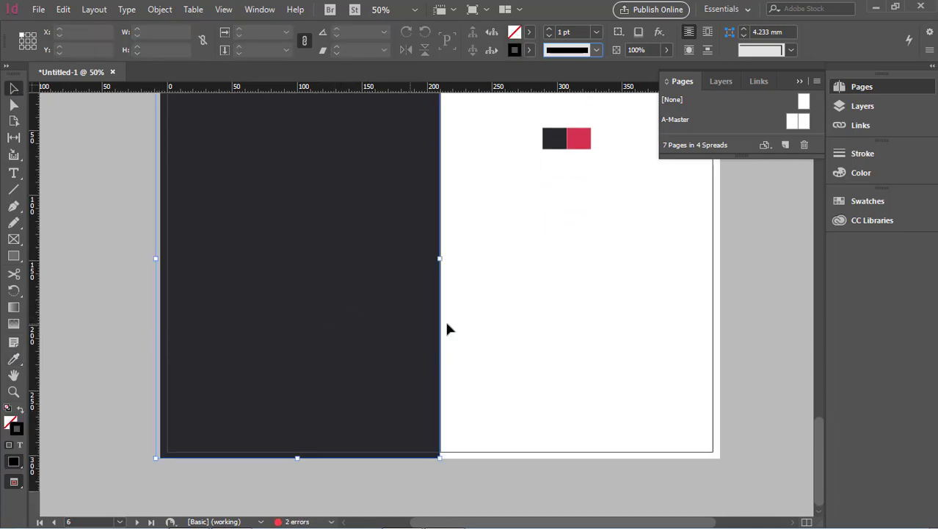
pyautogui.scroll(3, 493, 290)
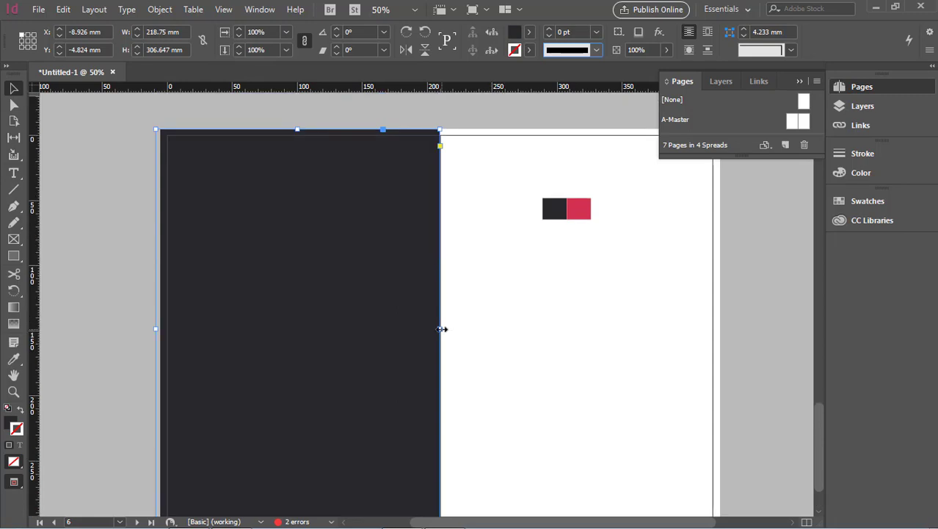
pyautogui.moveTo(440, 329); pyautogui.dragTo(441, 329)
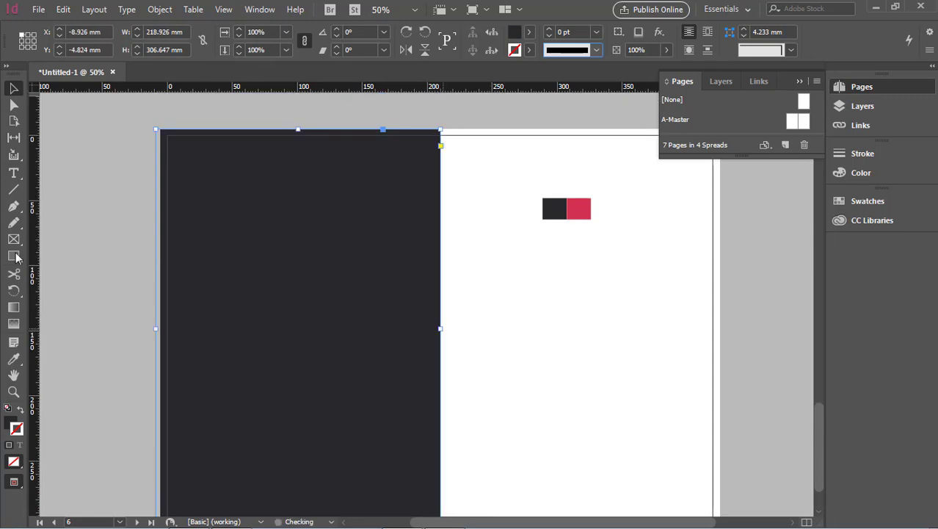
# Step: Draw a full-height strip about 53.75 mm wide along page 6's outer edge and fill it with the red sampled from the red square
pyautogui.click(14, 255)
pyautogui.scroll(3, 27, 254)
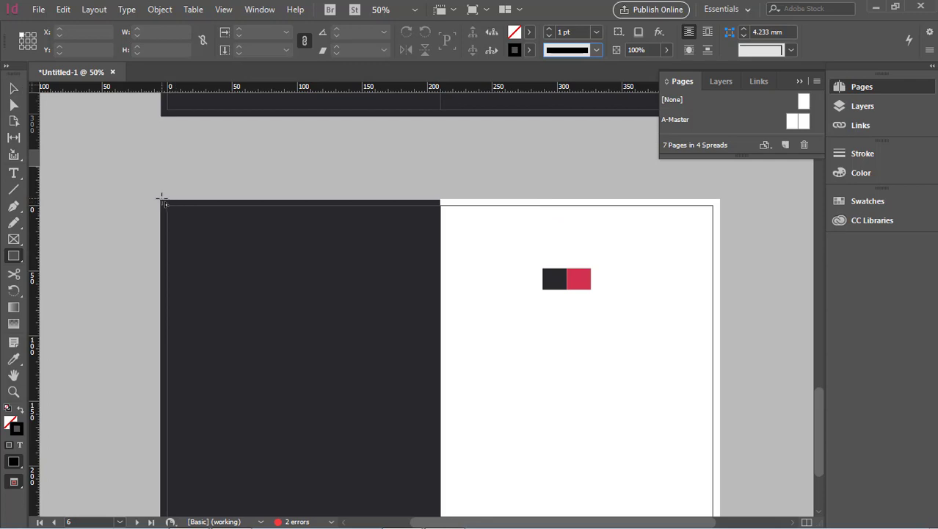
pyautogui.moveTo(163, 199)
pyautogui.mouseDown()
pyautogui.moveTo(254, 514)
pyautogui.moveTo(245, 476)
pyautogui.moveTo(232, 476)
pyautogui.mouseUp()
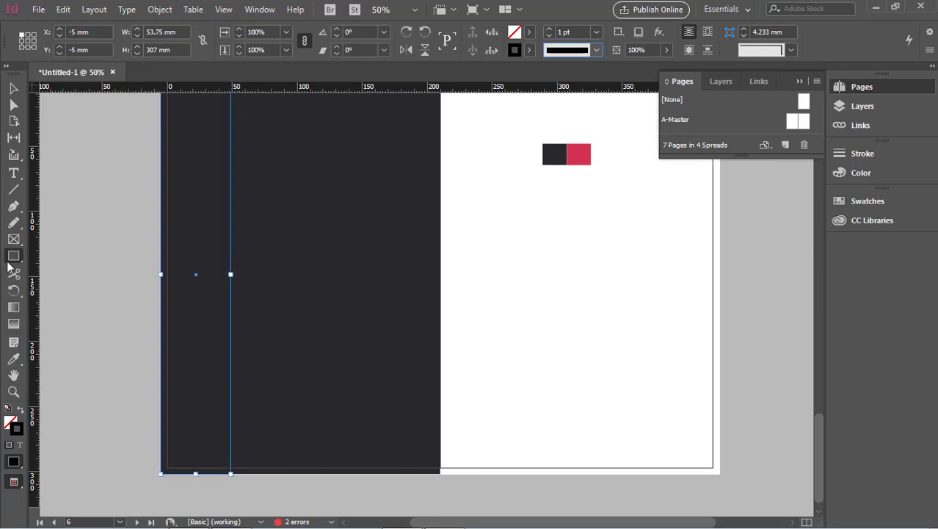
pyautogui.click(13, 359)
pyautogui.click(590, 150)
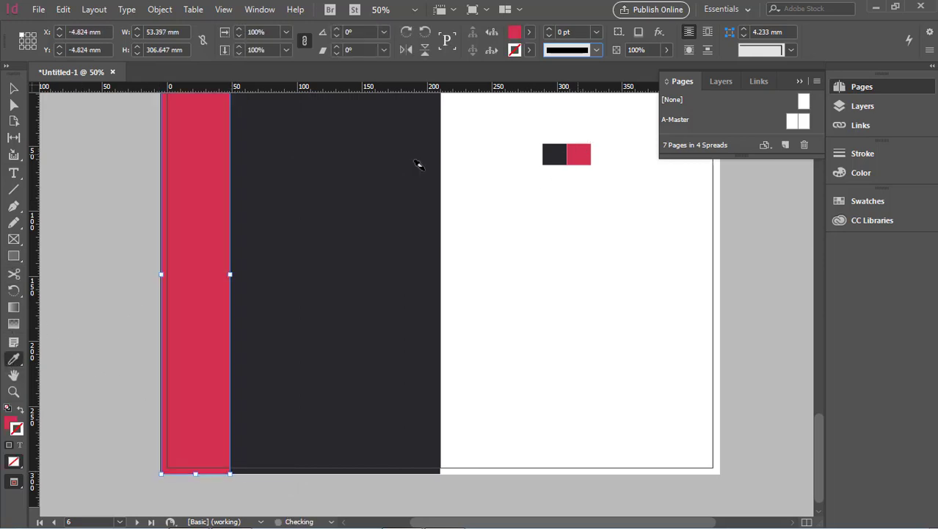
pyautogui.scroll(2, 420, 163)
pyautogui.click(14, 88)
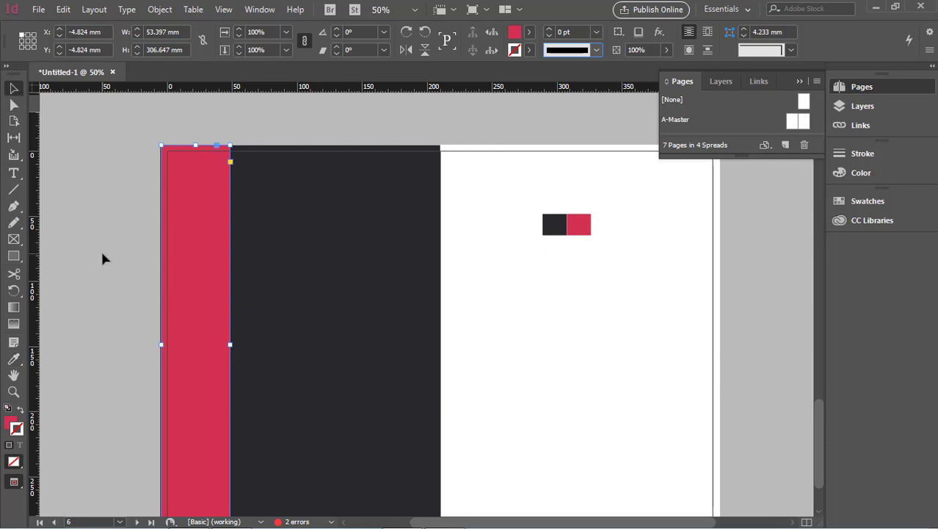
# Step: Narrow the red strip on page 6 to about 46.8 mm wide by moving its inner edge outward
pyautogui.moveTo(229, 342); pyautogui.dragTo(222, 342)
pyautogui.scroll(-1, 235, 342)
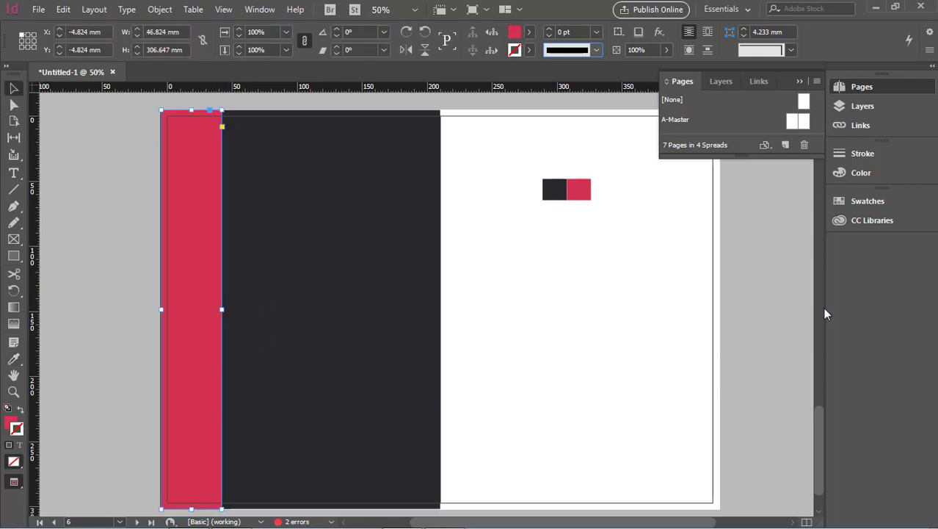
pyautogui.click(754, 319)
pyautogui.scroll(2, 513, 320)
pyautogui.scroll(-3, 514, 323)
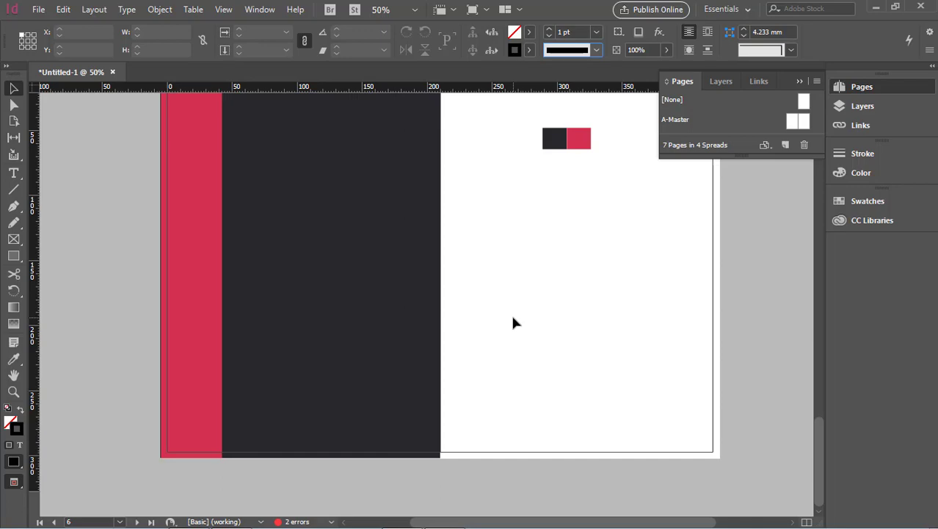
# Step: Narrow the red strip on page 3 slightly by moving its inner edge toward the page's outer edge
pyautogui.scroll(15, 487, 316)
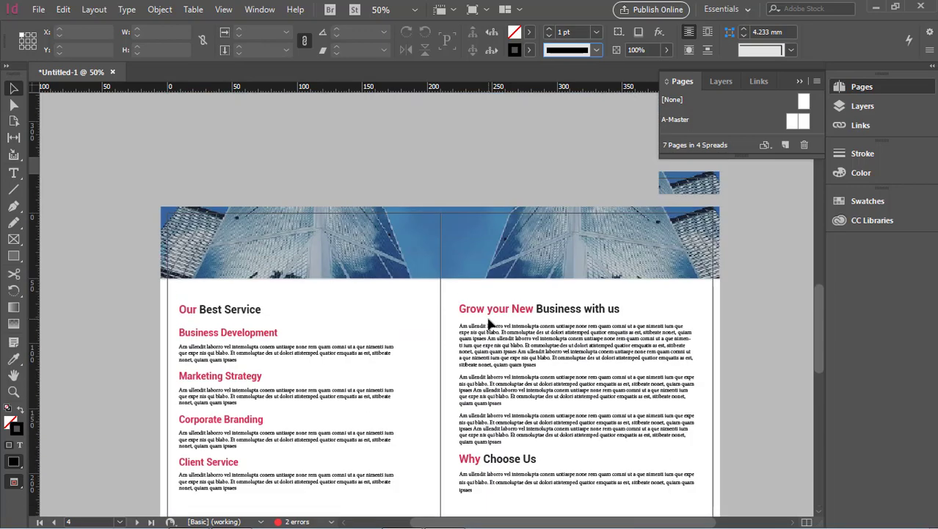
pyautogui.scroll(-1, 490, 323)
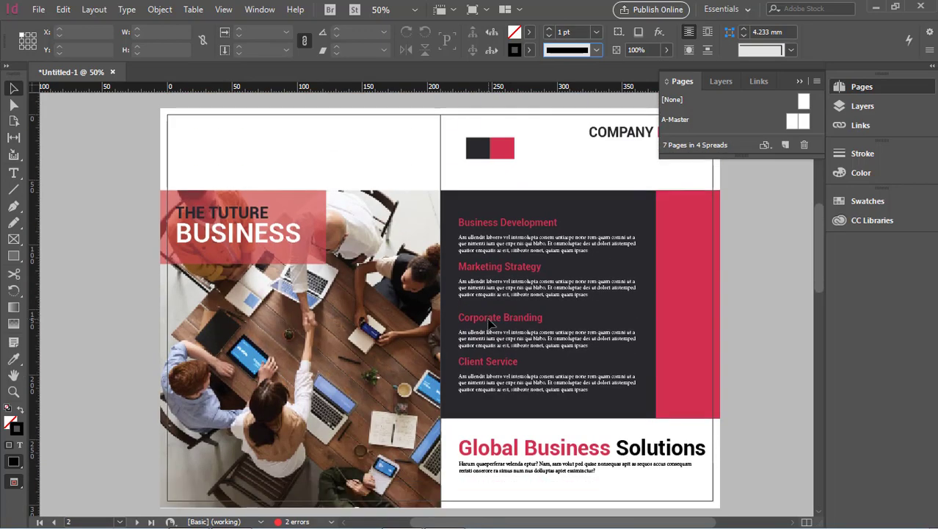
pyautogui.click(658, 309)
pyautogui.moveTo(657, 304); pyautogui.dragTo(667, 305)
pyautogui.click(764, 335)
pyautogui.scroll(-1, 766, 337)
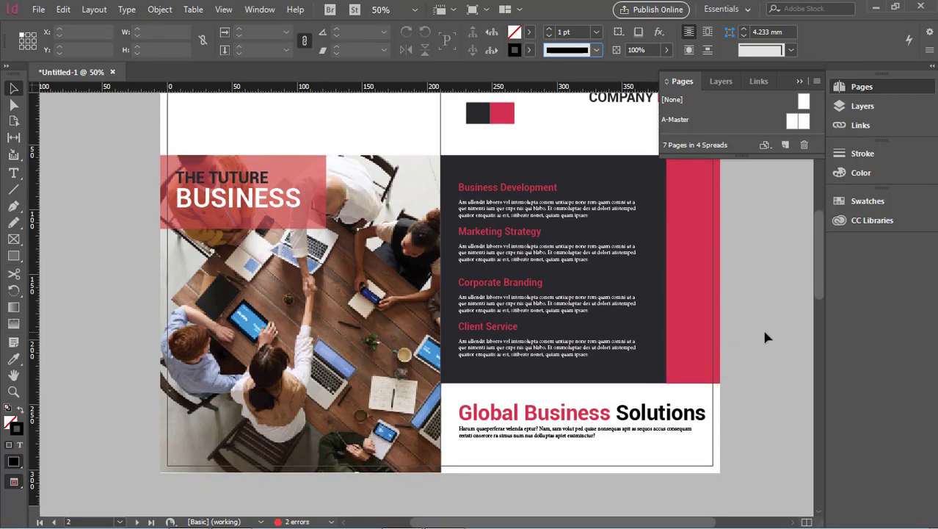
# Step: Move the COMPANY NAME text frame on page 3 down to about Y 17.5 mm
pyautogui.scroll(3, 765, 337)
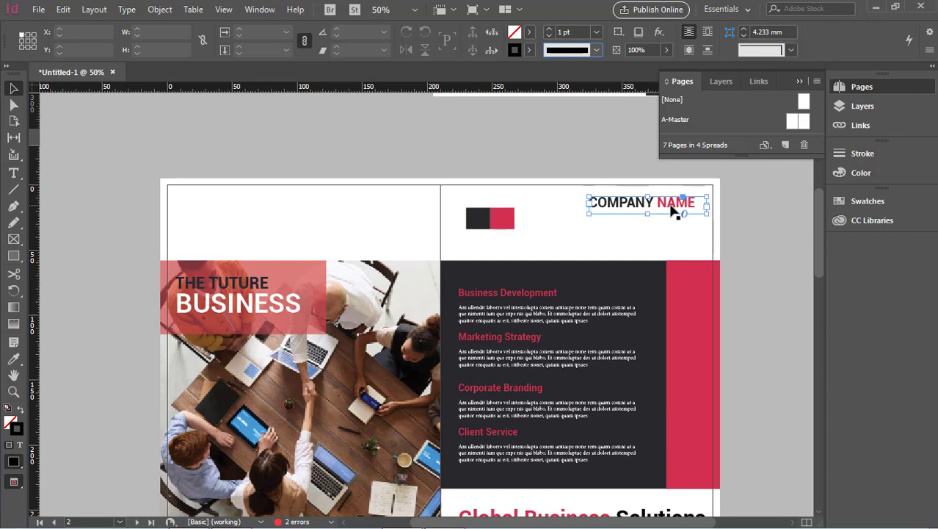
pyautogui.moveTo(669, 204); pyautogui.dragTo(672, 222)
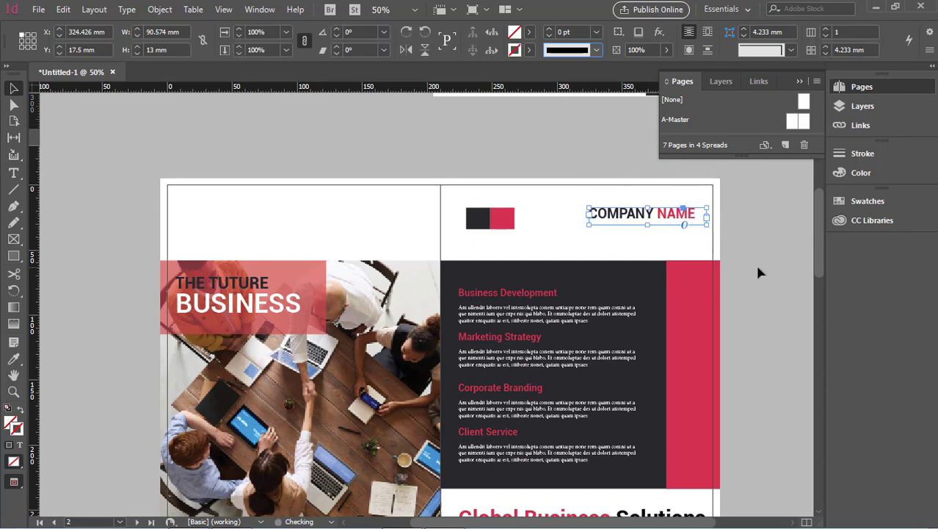
pyautogui.click(759, 270)
pyautogui.scroll(-1, 669, 218)
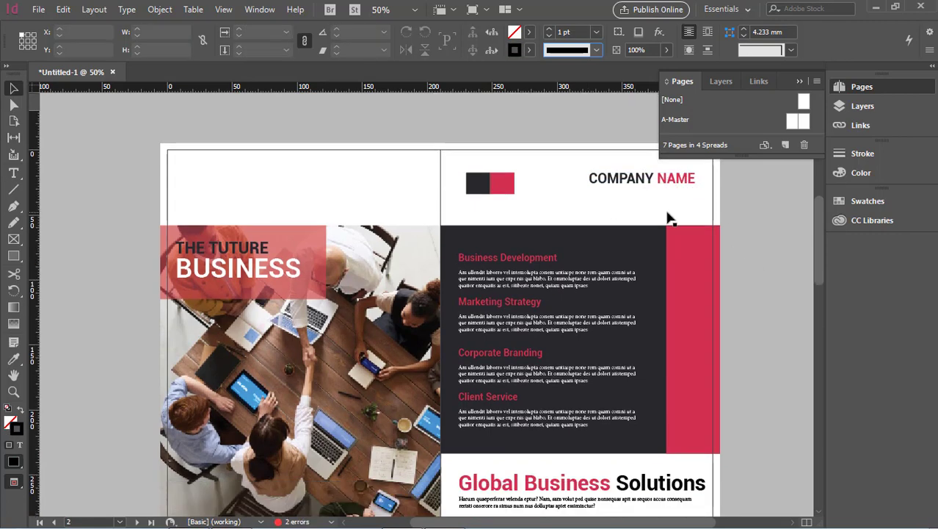
# Step: Delete the dark and red colour sample squares from page 3
pyautogui.click(524, 202)
pyautogui.press('Delete')
pyautogui.scroll(3, 541, 211)
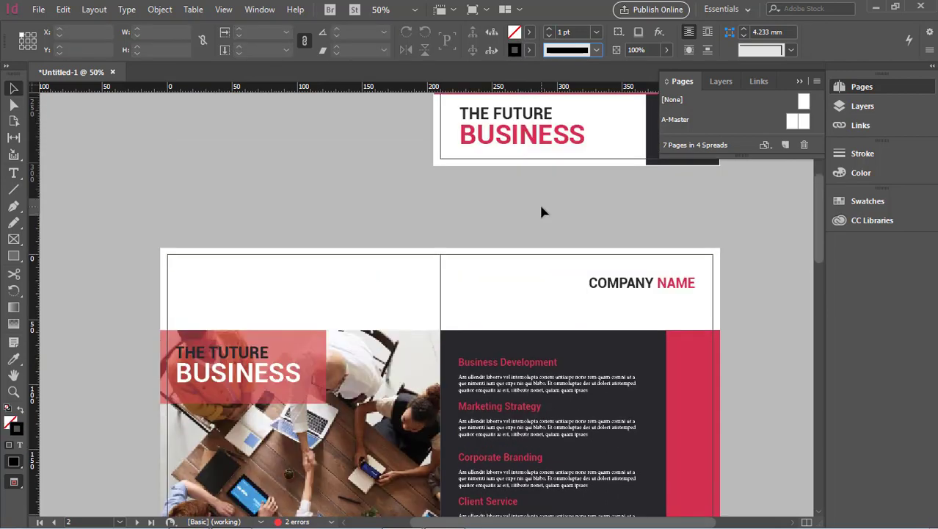
pyautogui.scroll(-2, 541, 212)
pyautogui.scroll(-9, 541, 207)
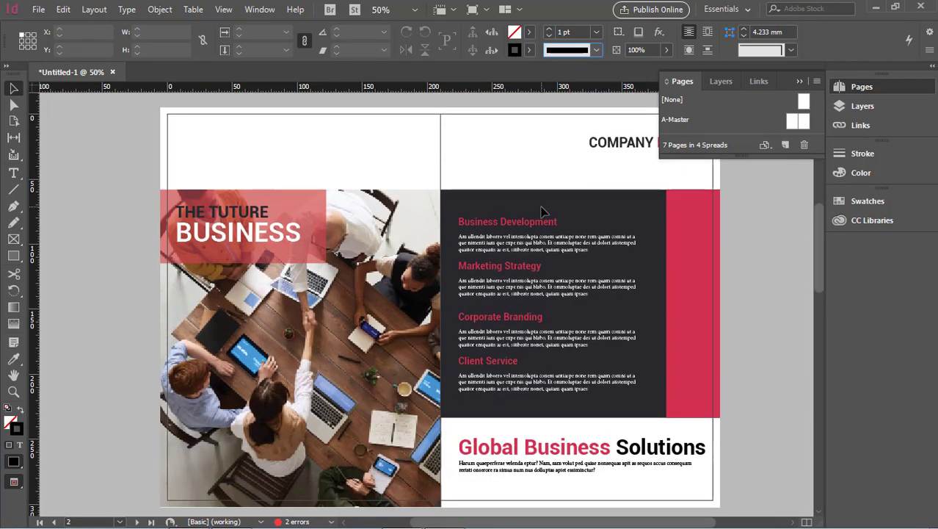
pyautogui.scroll(-18, 541, 212)
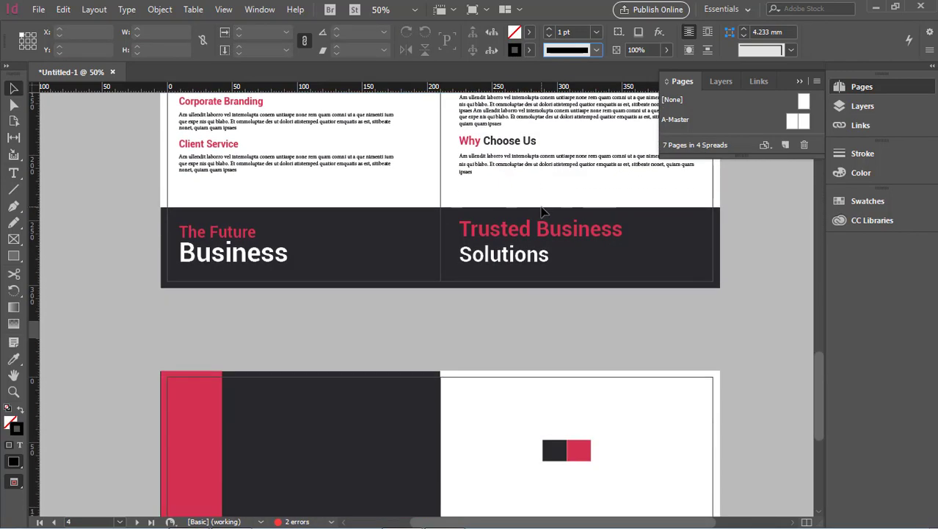
# Step: Draw a square about 29.25 mm wide on page 6's dark background, near the upper part of the red strip
pyautogui.click(371, 294)
pyautogui.click(736, 331)
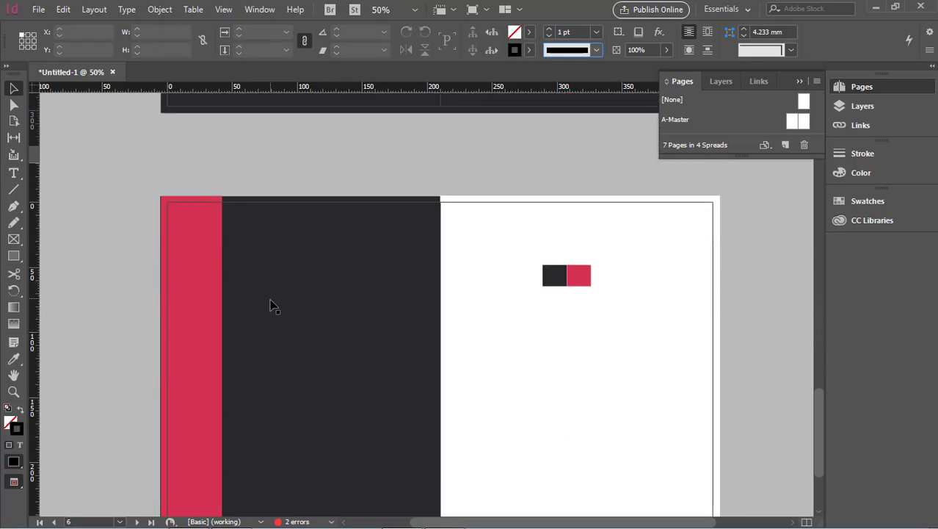
pyautogui.click(22, 258)
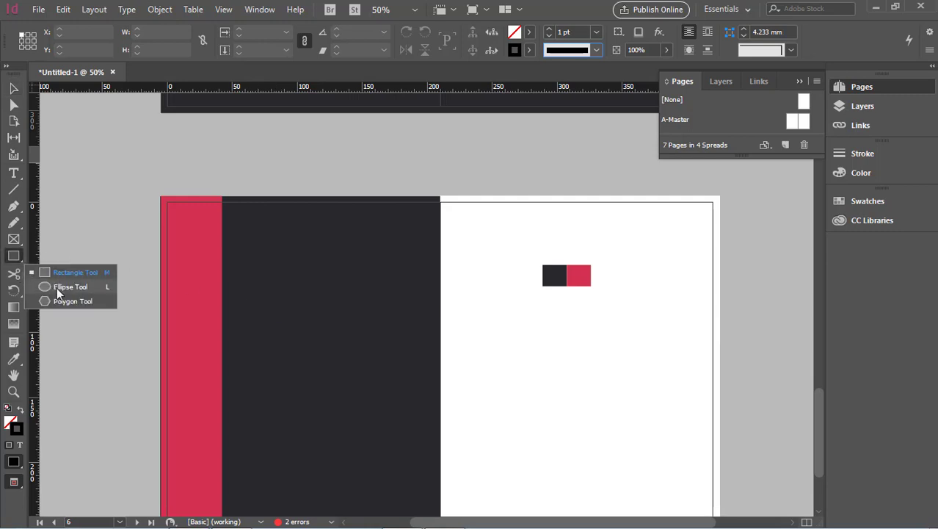
pyautogui.click(64, 278)
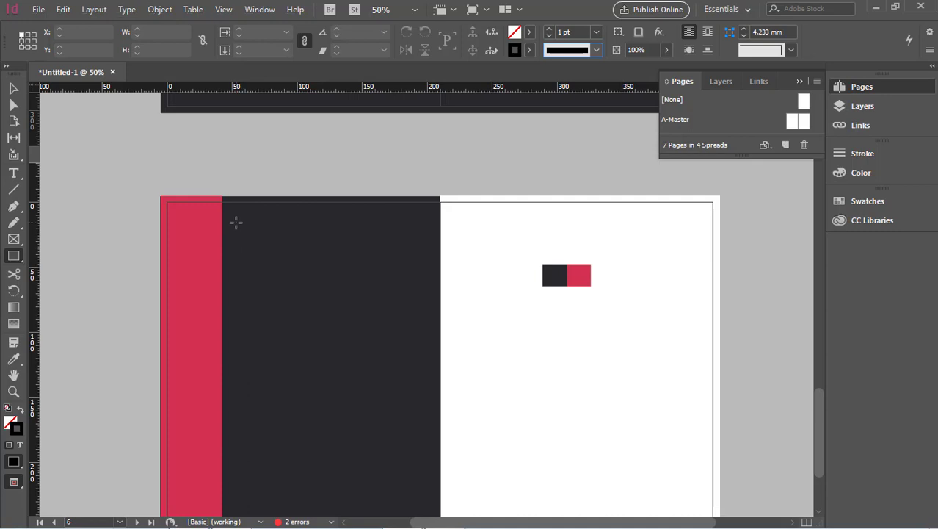
pyautogui.moveTo(238, 225); pyautogui.dragTo(276, 264)
pyautogui.click(13, 89)
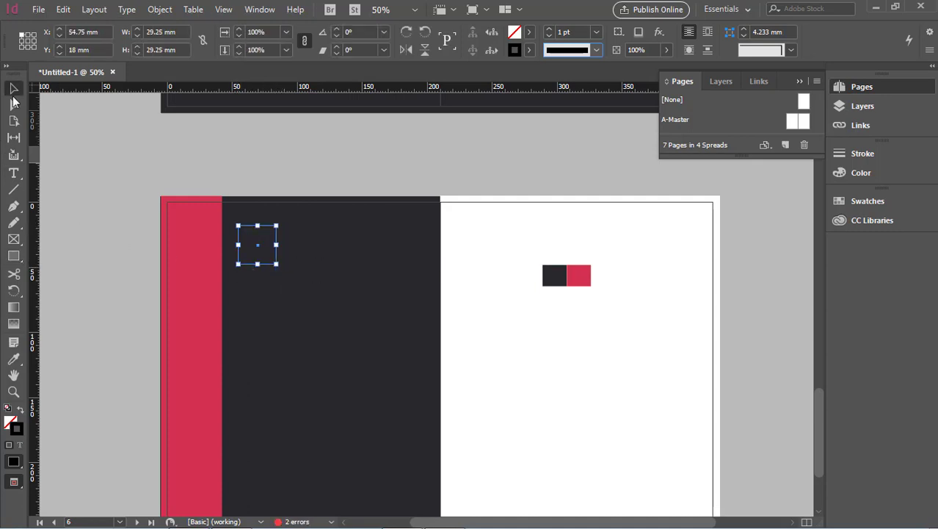
# Step: Fill the new square on page 6 with the red sampled from page 7's red square using the Eyedropper
pyautogui.click(287, 270)
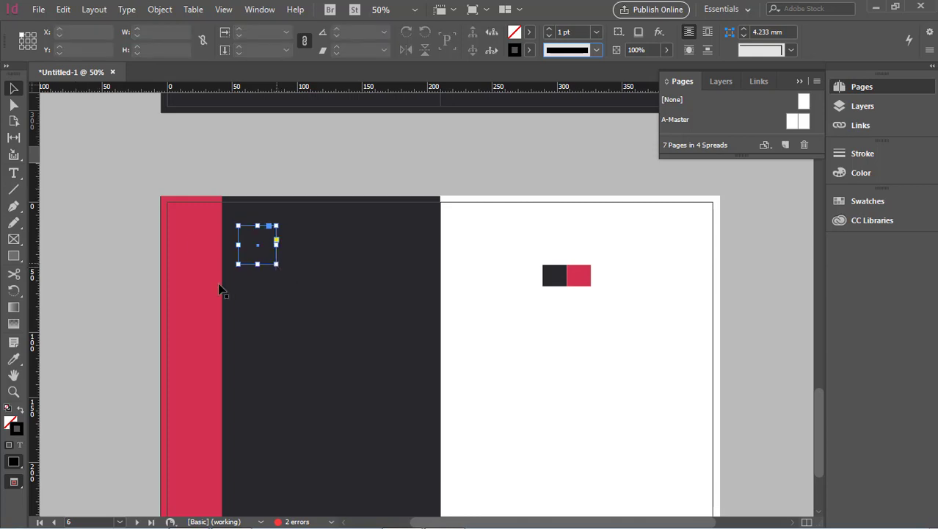
pyautogui.click(13, 359)
pyautogui.click(580, 276)
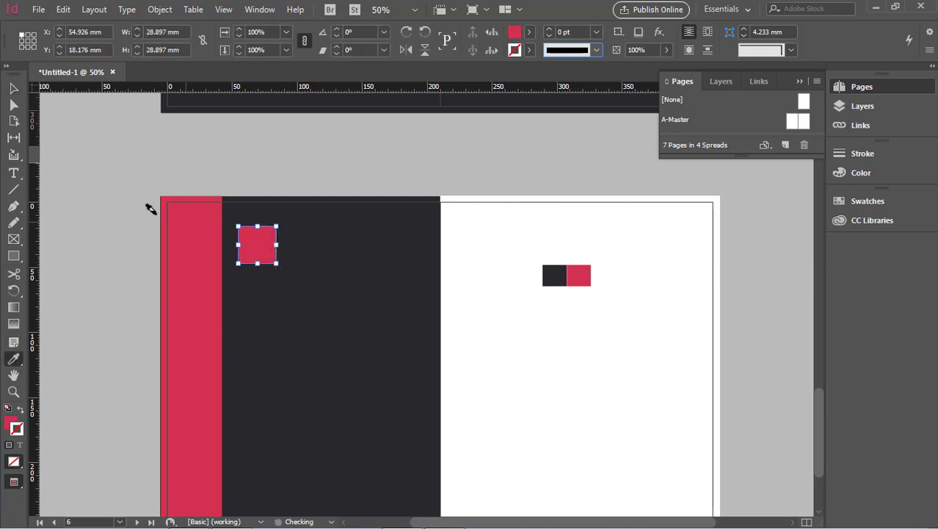
pyautogui.click(16, 89)
pyautogui.click(81, 163)
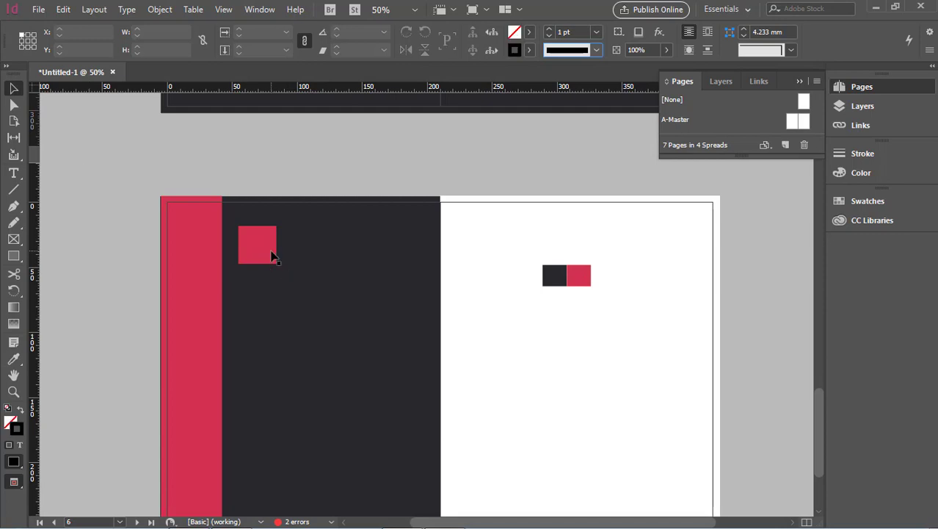
# Step: Move page 6's red square to about X 50 mm, Y 19.1 mm and shrink it to about 25.75 by 25.15 mm
pyautogui.moveTo(273, 256); pyautogui.dragTo(265, 254)
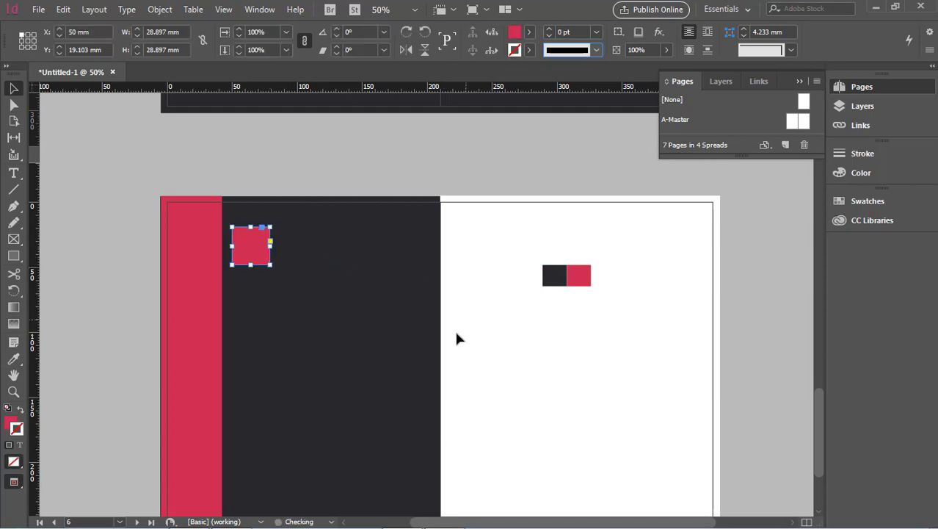
pyautogui.scroll(-3, 452, 332)
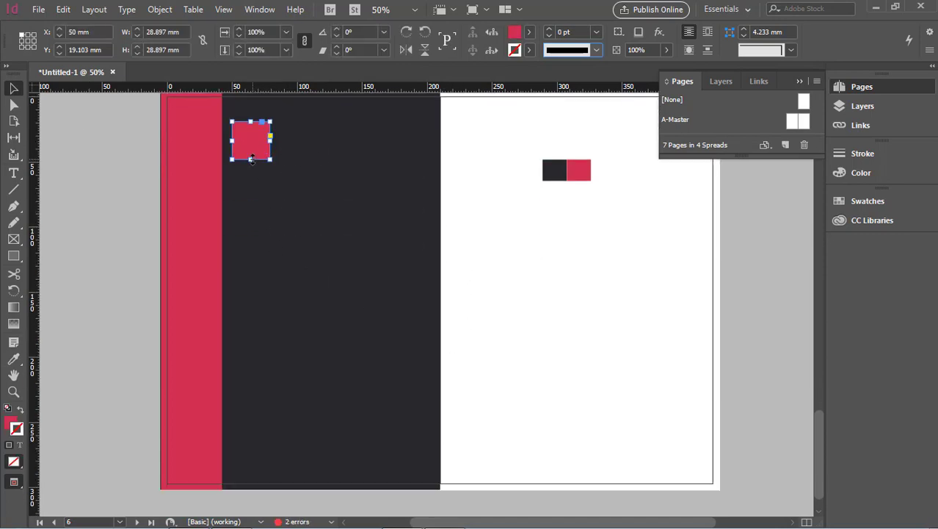
pyautogui.moveTo(251, 158); pyautogui.dragTo(265, 137)
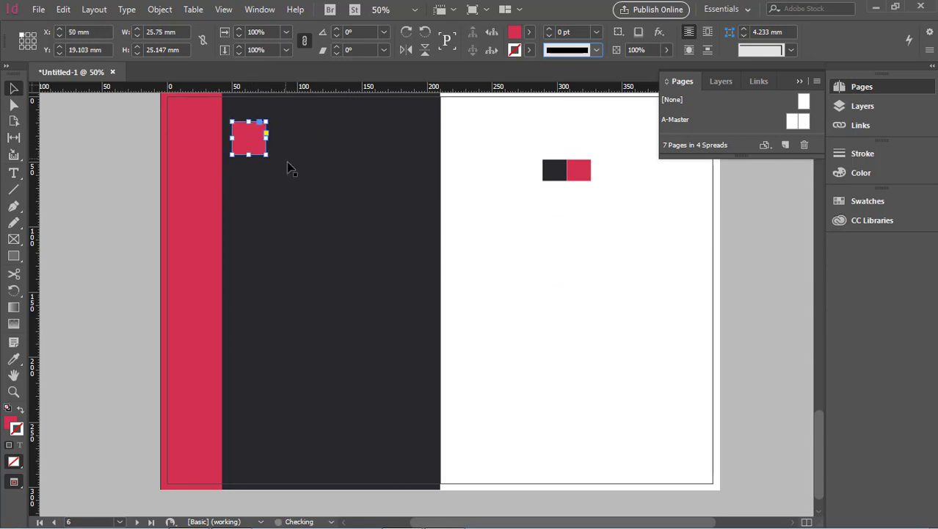
pyautogui.click(289, 168)
# Step: Narrow page 6's red strip to about 38.8 mm wide and move the red square to about X 48 mm, Y 22.9 mm
pyautogui.click(180, 245)
pyautogui.moveTo(220, 288); pyautogui.dragTo(212, 289)
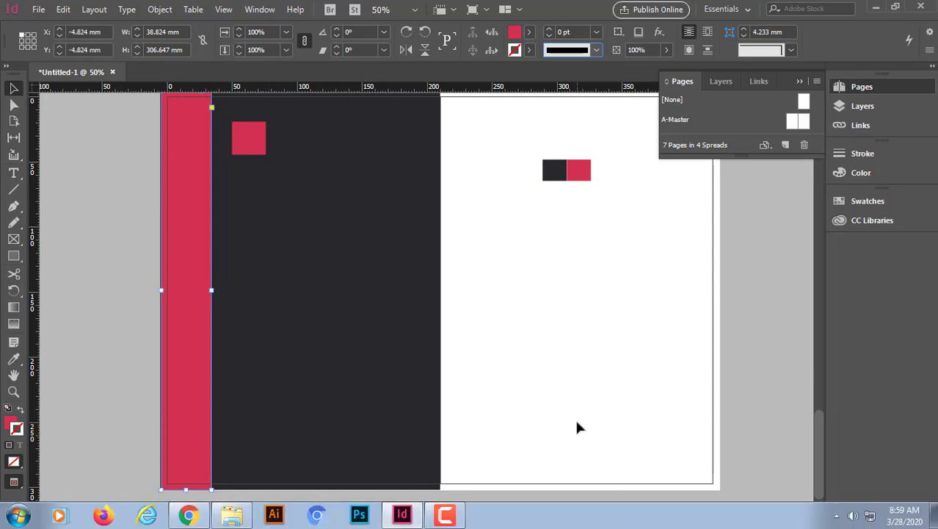
pyautogui.scroll(2, 457, 294)
pyautogui.click(248, 215)
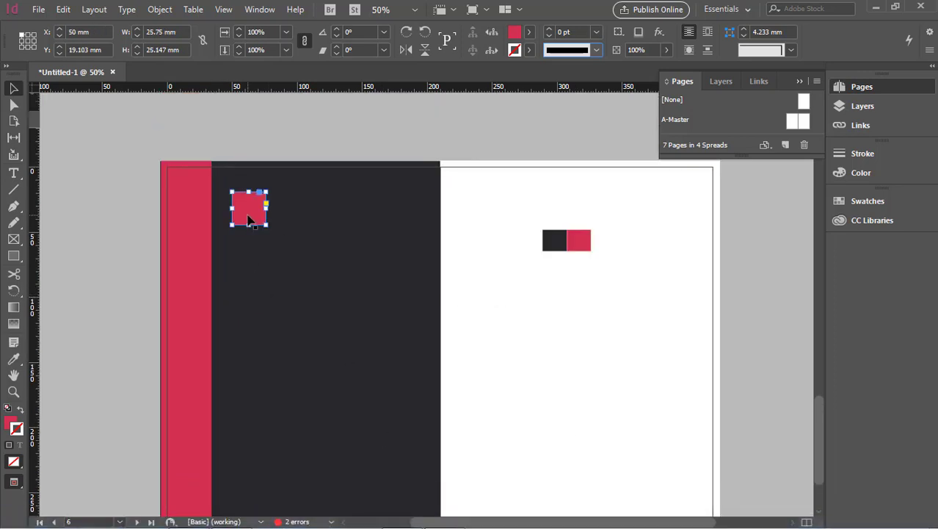
pyautogui.moveTo(248, 218); pyautogui.dragTo(245, 223)
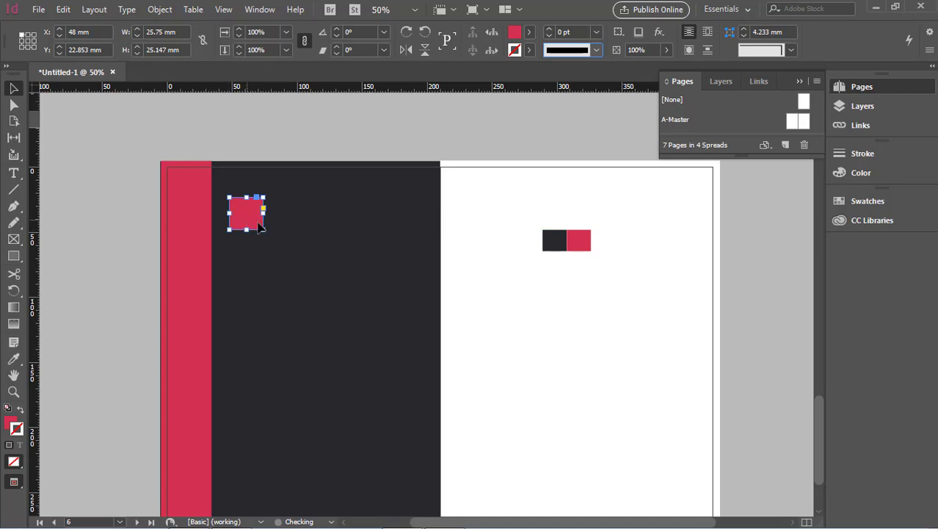
pyautogui.scroll(12, 258, 227)
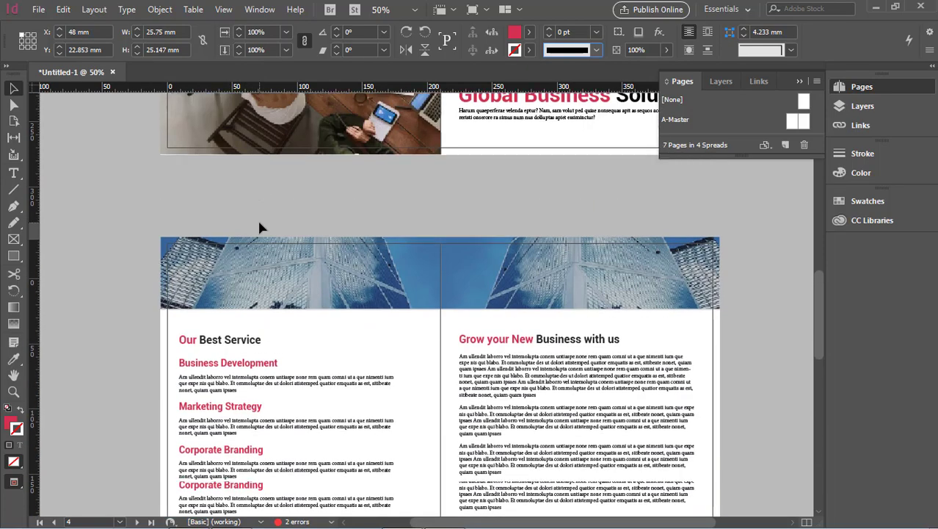
pyautogui.scroll(-12, 259, 227)
pyautogui.click(270, 215)
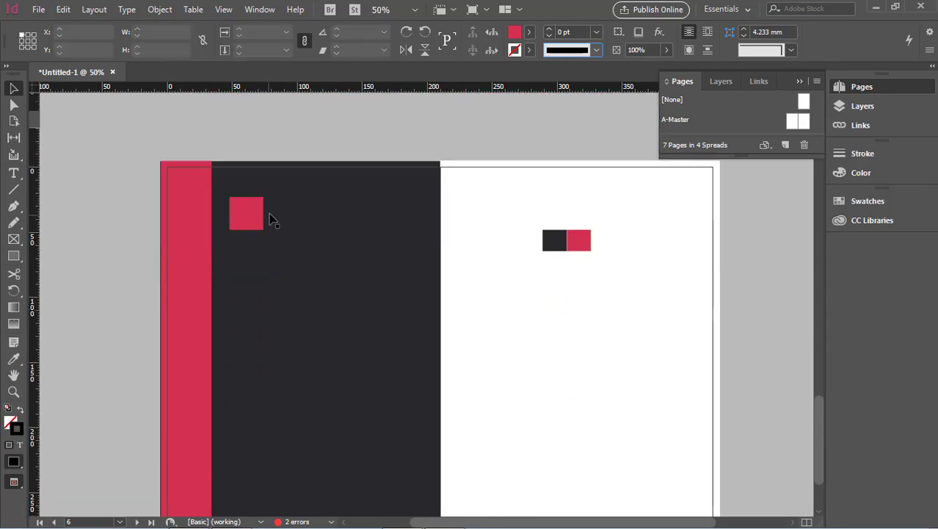
pyautogui.click(250, 217)
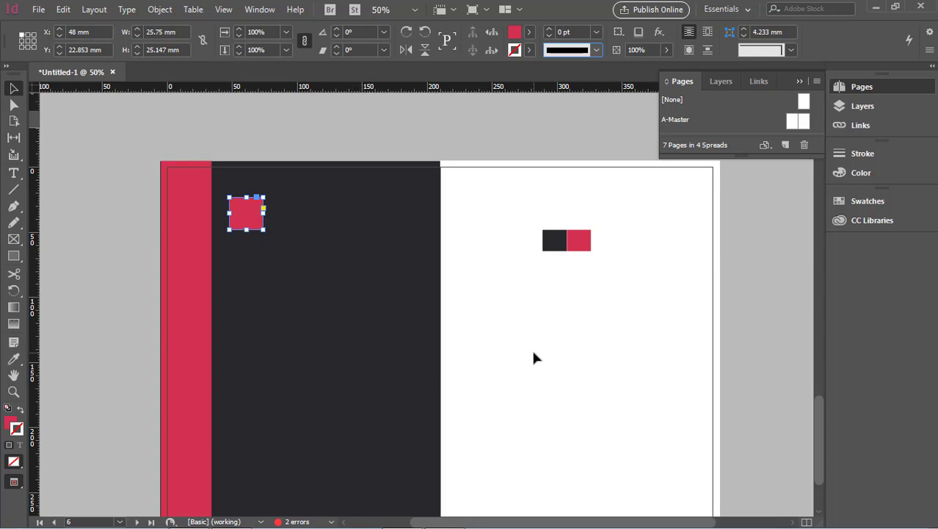
pyautogui.scroll(1, 477, 343)
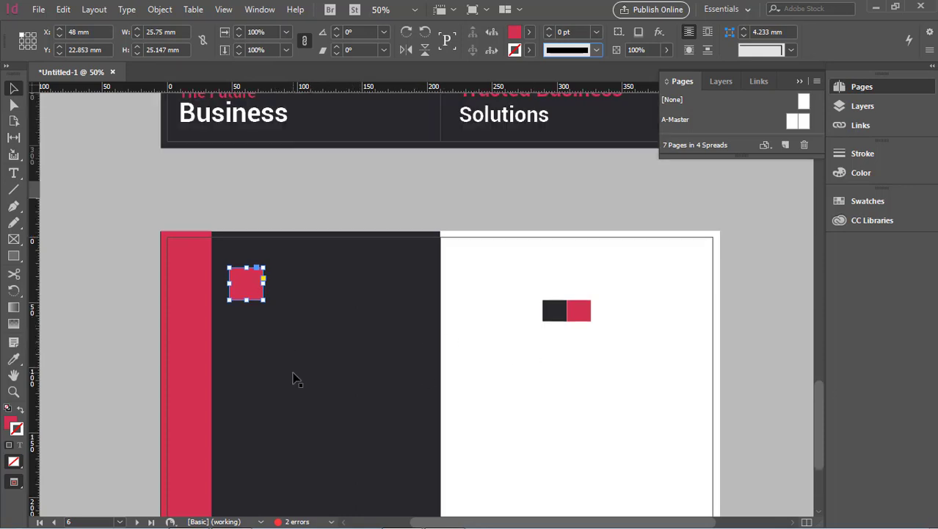
pyautogui.scroll(-2, 336, 446)
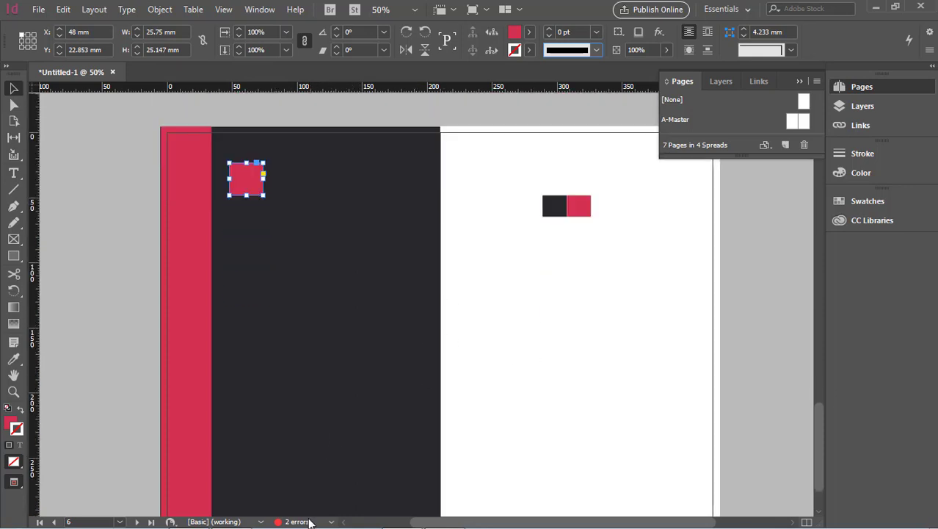
pyautogui.click(331, 522)
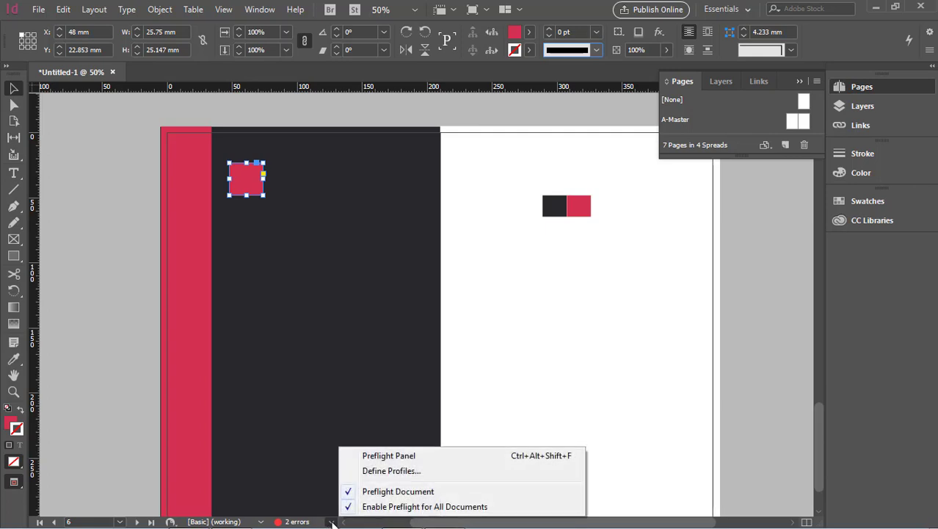
pyautogui.scroll(1, 75, 139)
pyautogui.click(92, 243)
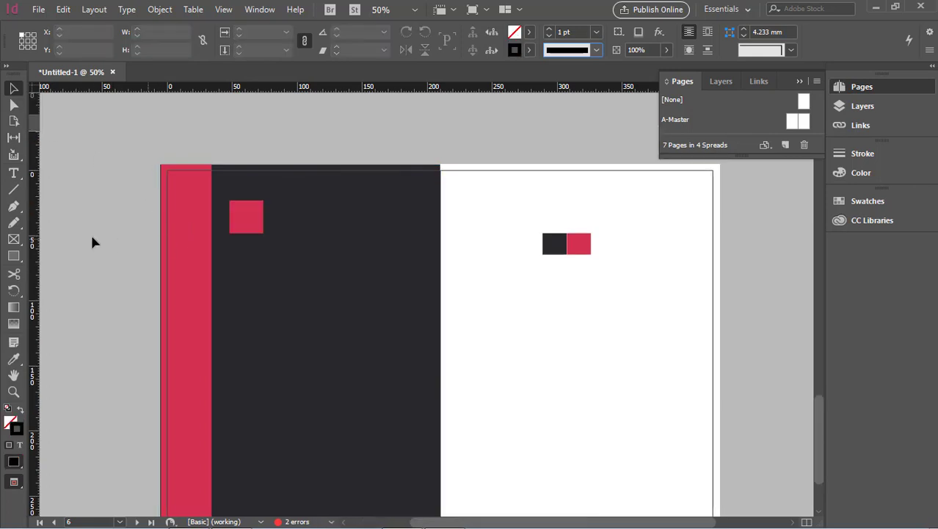
# Step: Create a text frame beside page 6's red square, extending toward the spine, and fill it with placeholder text
pyautogui.click(13, 173)
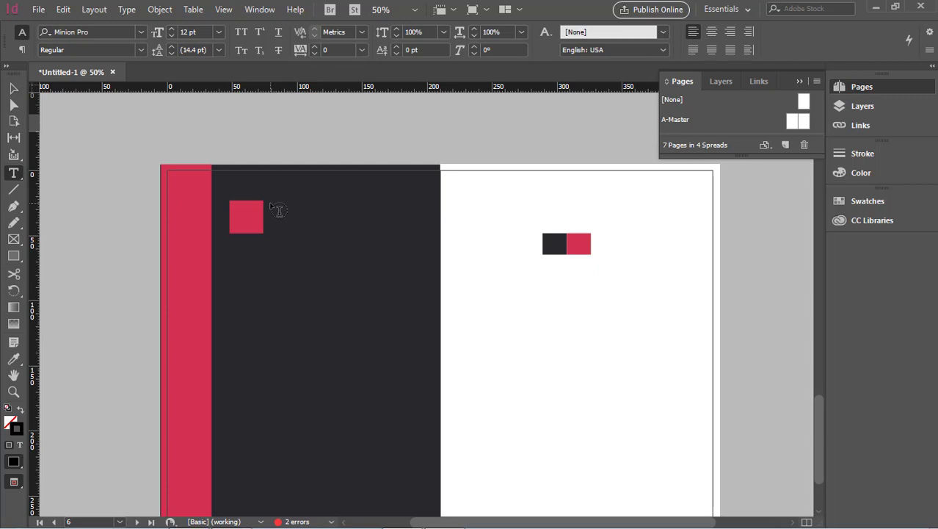
pyautogui.moveTo(268, 200); pyautogui.dragTo(402, 244)
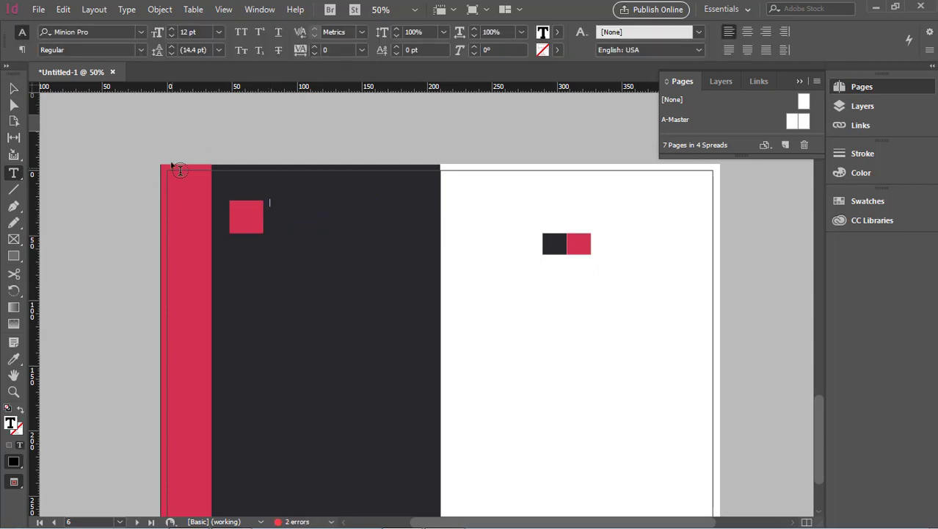
pyautogui.rightClick(329, 217)
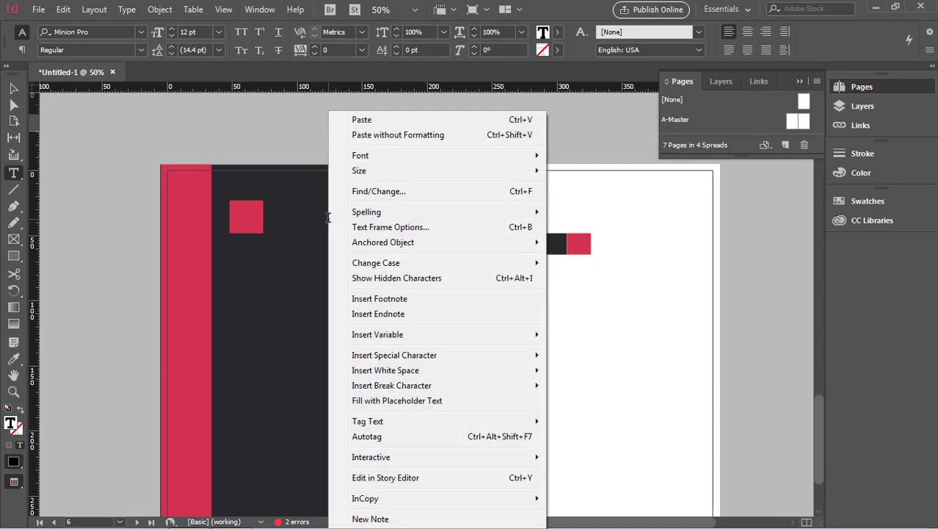
pyautogui.click(411, 401)
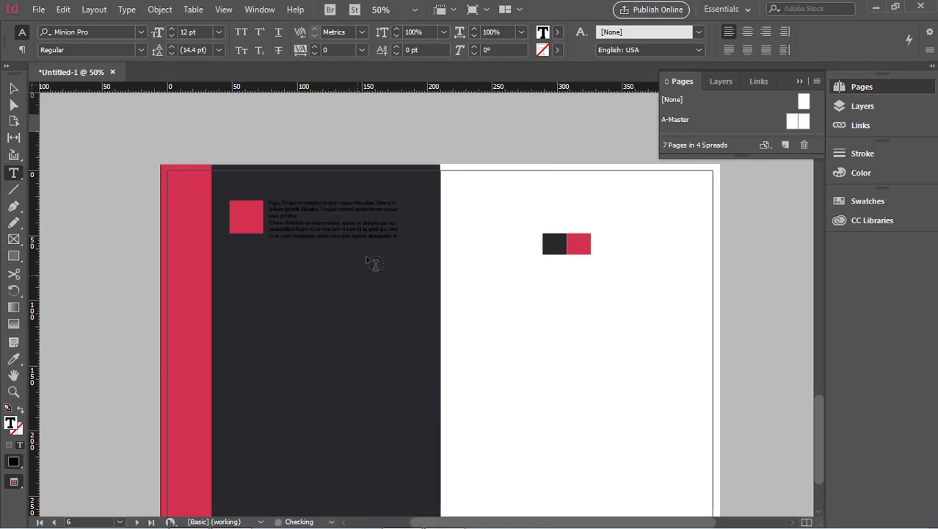
# Step: Set the colour of all the placeholder text beside page 6's red square to [Paper]
pyautogui.moveTo(393, 237); pyautogui.dragTo(251, 195)
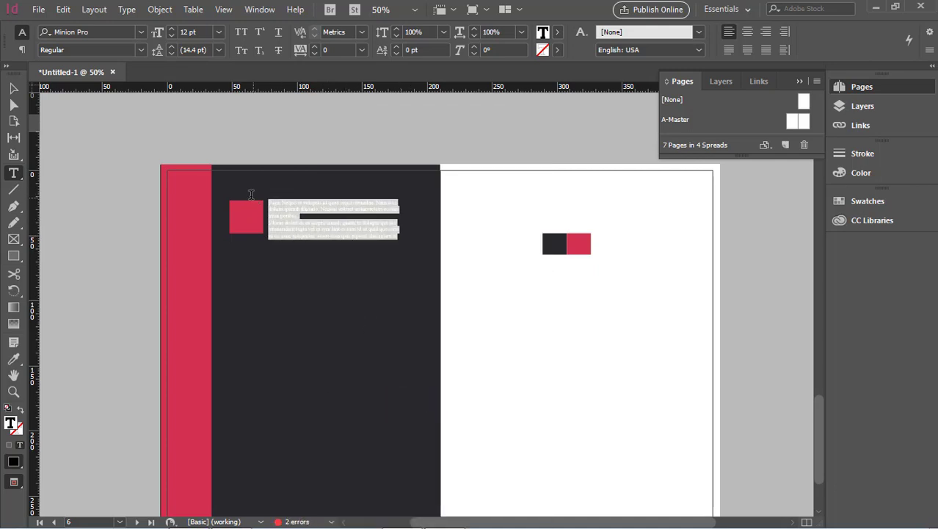
pyautogui.click(557, 32)
pyautogui.click(435, 104)
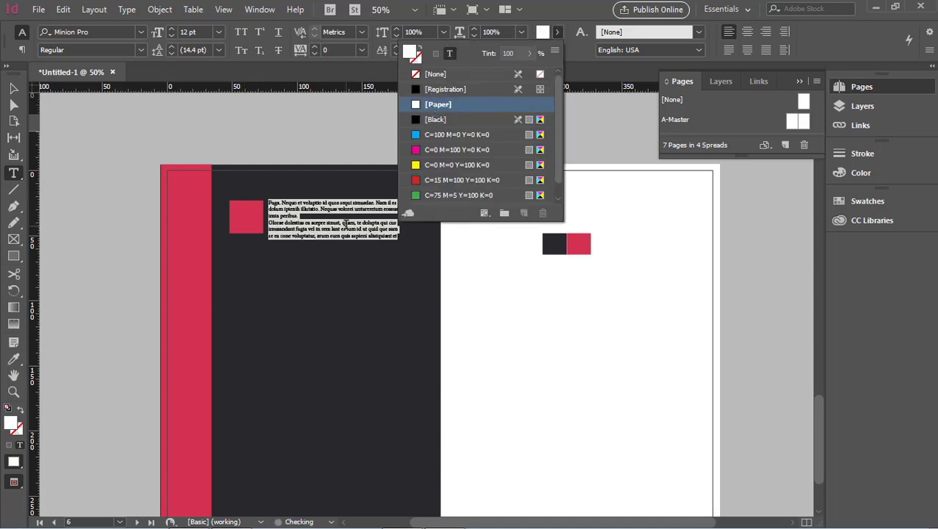
pyautogui.click(328, 225)
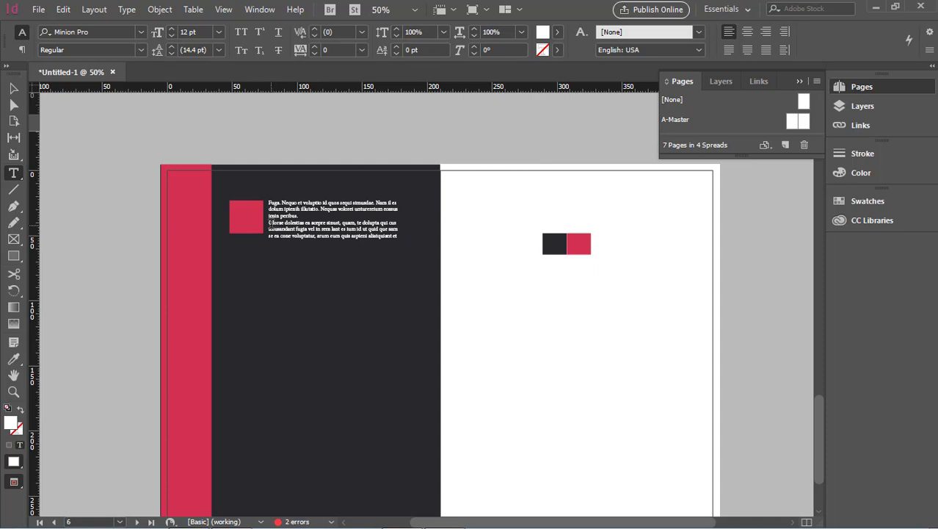
# Step: Join the two placeholder paragraphs into one and extend page 6's text frame downward to a height of 62 mm
pyautogui.click(332, 225)
pyautogui.press('BackSpace')
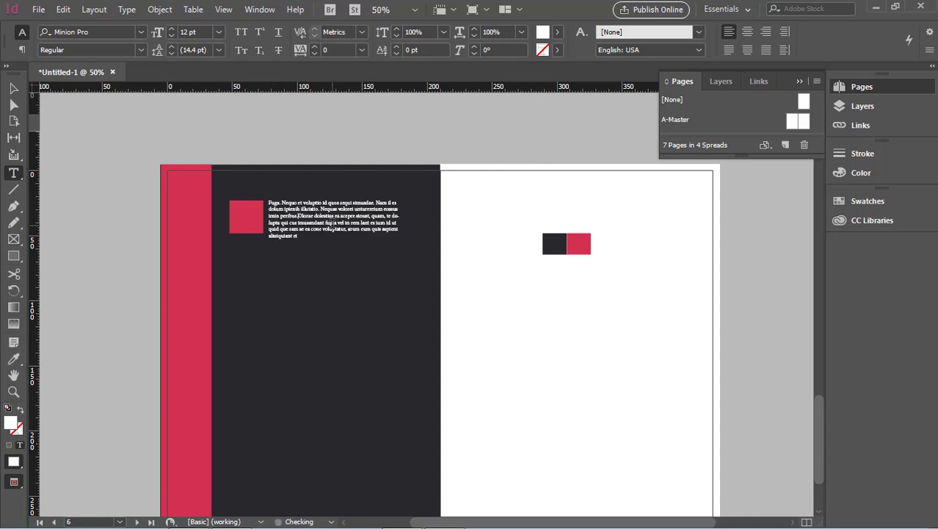
pyautogui.hotkey('ctrl', 'a')
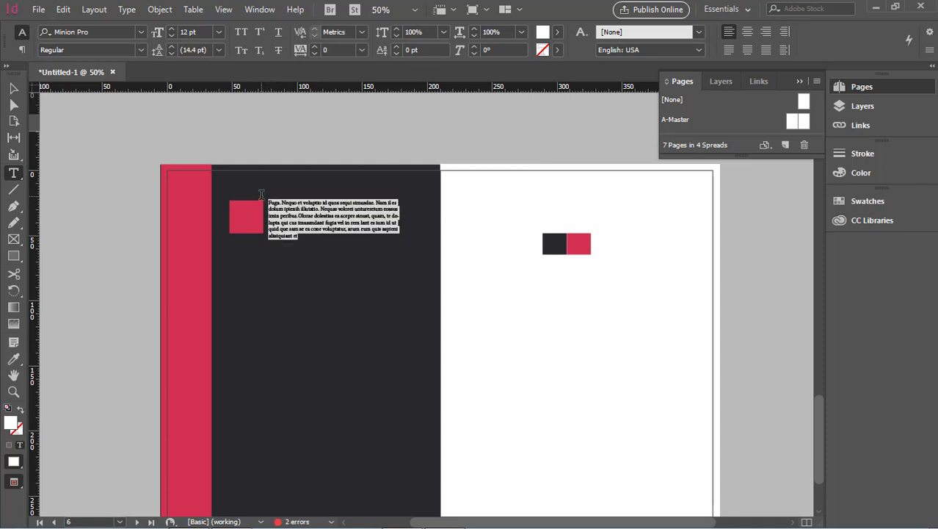
pyautogui.click(13, 89)
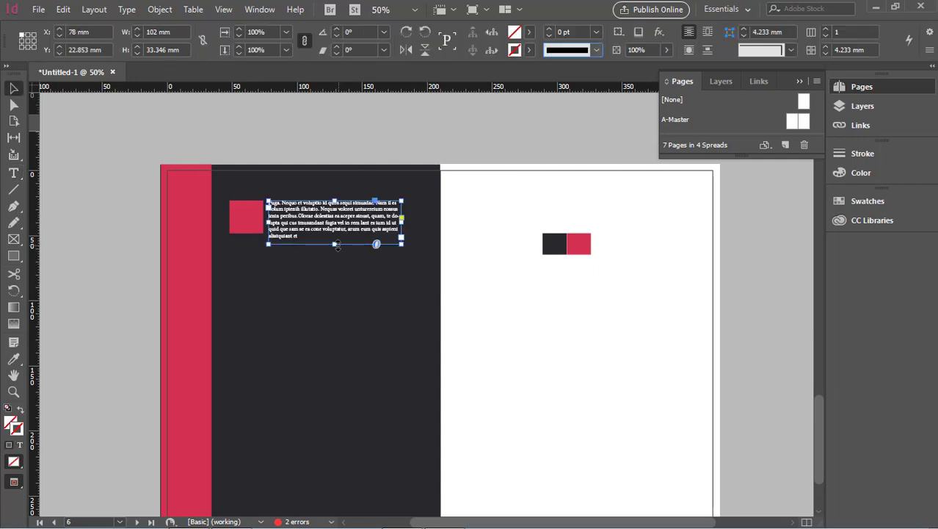
pyautogui.moveTo(335, 240); pyautogui.dragTo(336, 282)
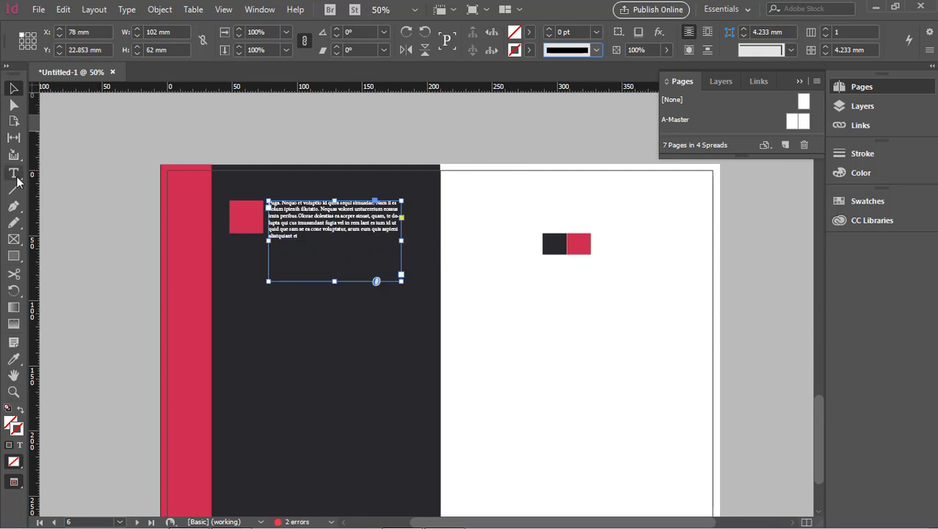
# Step: Duplicate the placeholder paragraph below itself in the same frame, separated by a blank line
pyautogui.click(14, 173)
pyautogui.click(302, 236)
pyautogui.hotkey('ctrl', 'a')
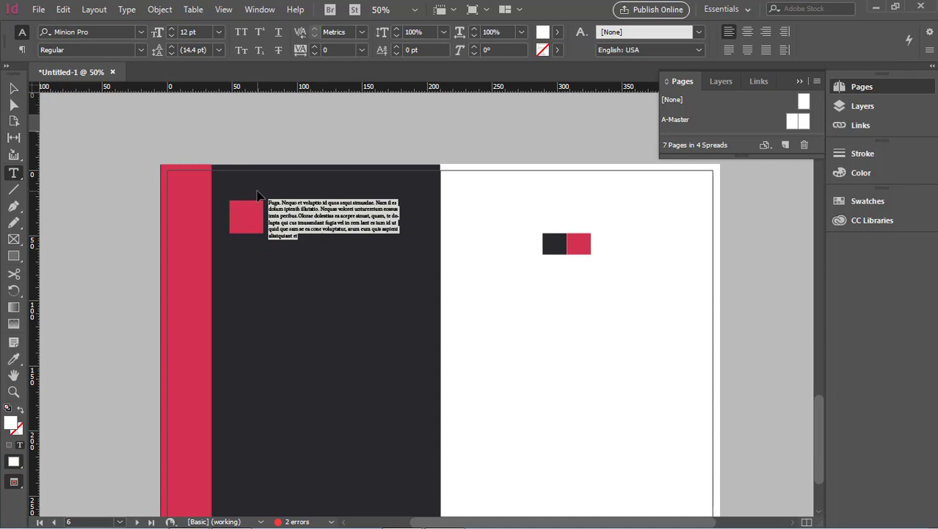
pyautogui.click(301, 236)
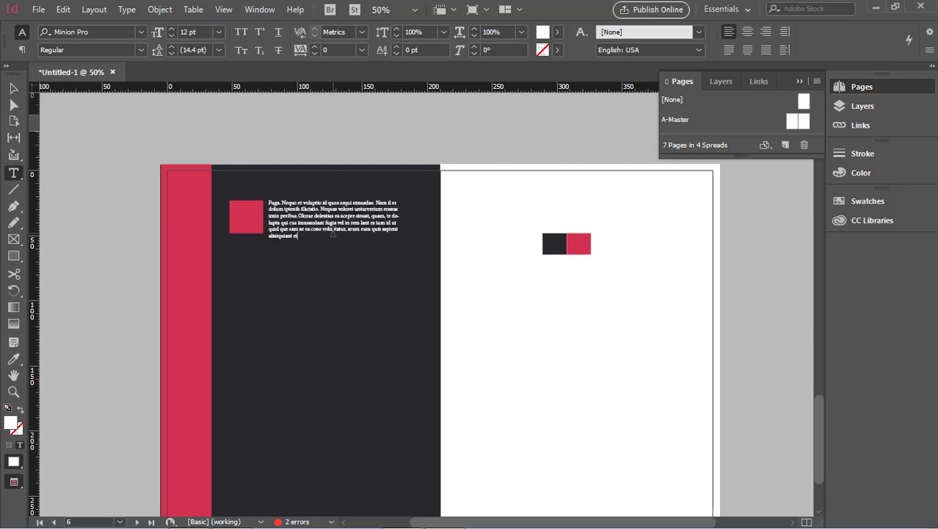
pyautogui.write('Fuga. Nequo et voluptio id quos sequi simusdae. Nam il es dolum ipienih illatatio. Nequas volorei unturereium eosus imin peribus. Olorae dolestias ea acepre simust, quam, te dolupta qui cus imusandant fugia vel in rem lant es tum id ut quid que sam se ea cone voluptatus, arum eum quis aspient')
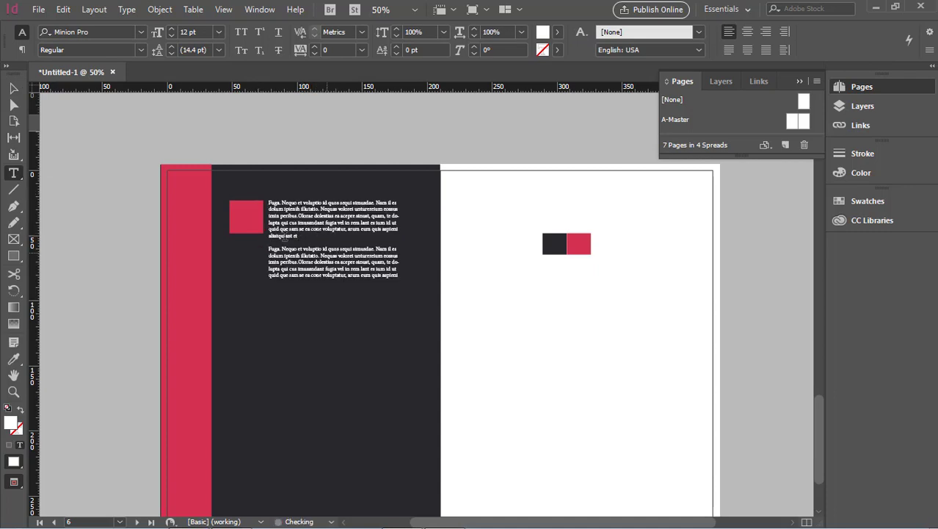
# Step: Widen page 6's text frame to 116 mm and shift it slightly toward the spine to about X 79.4 mm
pyautogui.click(13, 88)
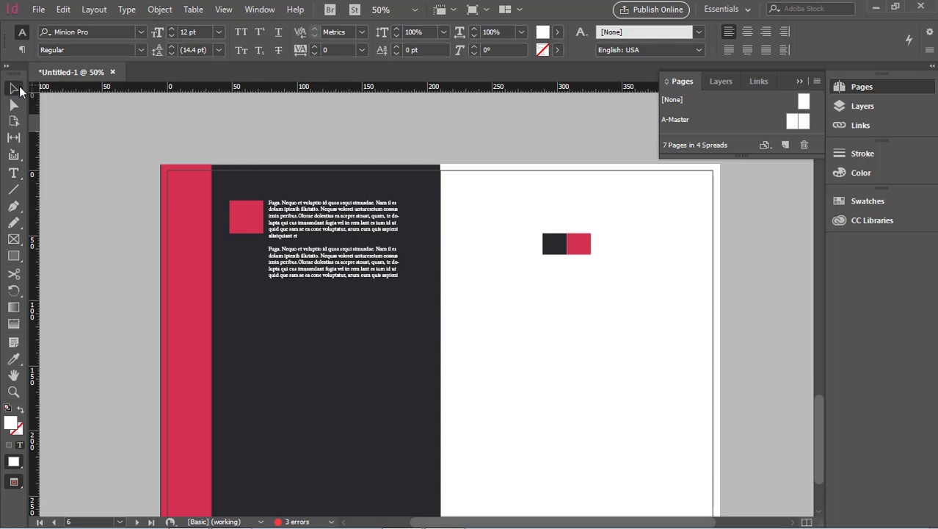
pyautogui.click(342, 230)
pyautogui.moveTo(403, 246); pyautogui.dragTo(420, 249)
pyautogui.scroll(3, 419, 251)
pyautogui.scroll(-3, 424, 309)
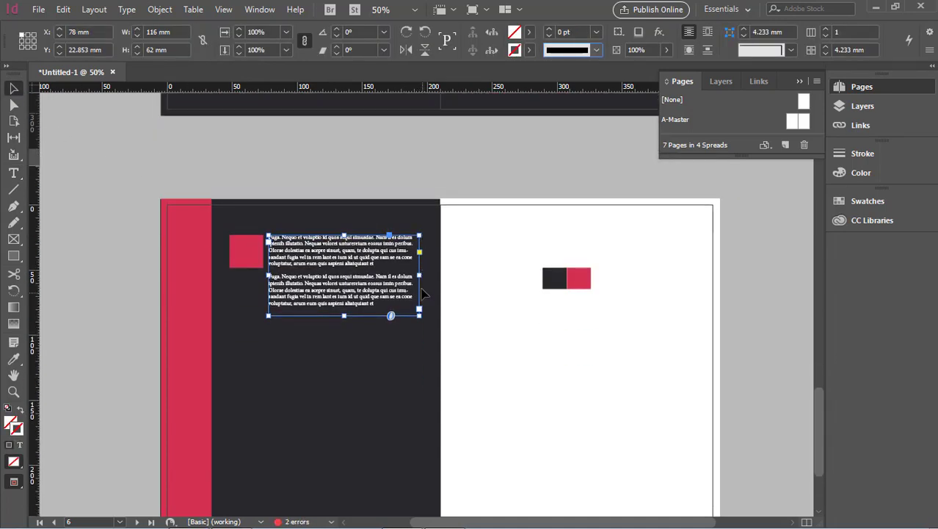
pyautogui.click(444, 185)
pyautogui.click(391, 257)
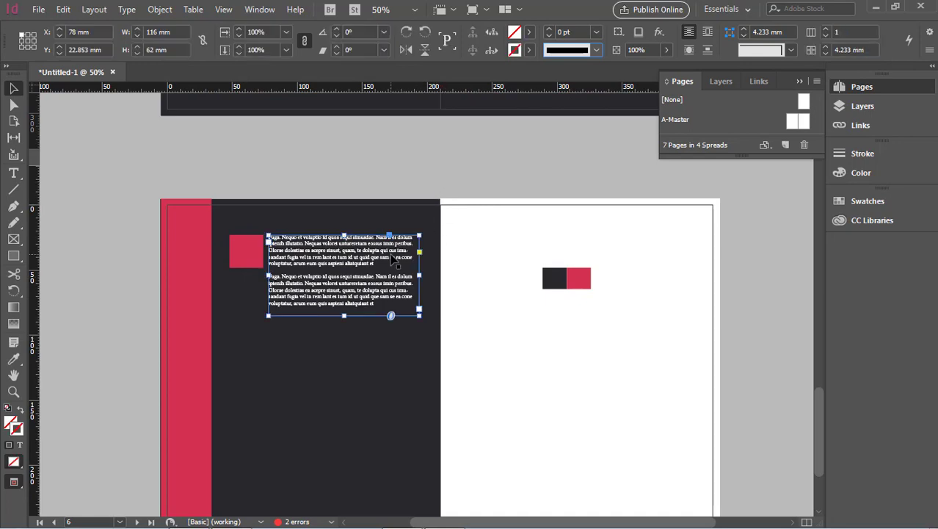
pyautogui.moveTo(391, 257); pyautogui.dragTo(394, 257)
pyautogui.scroll(-4, 429, 264)
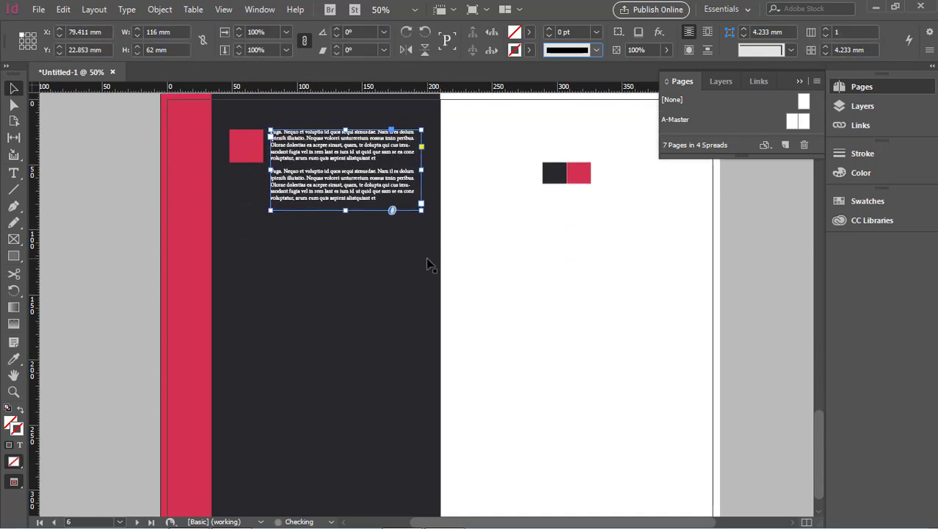
# Step: Duplicate the red square and its text frame together down page 6, placing copies at Y 90 mm and Y 214.5 mm
pyautogui.click(737, 285)
pyautogui.click(329, 183)
pyautogui.keyDown('shift'); pyautogui.click(251, 159); pyautogui.keyUp('shift')
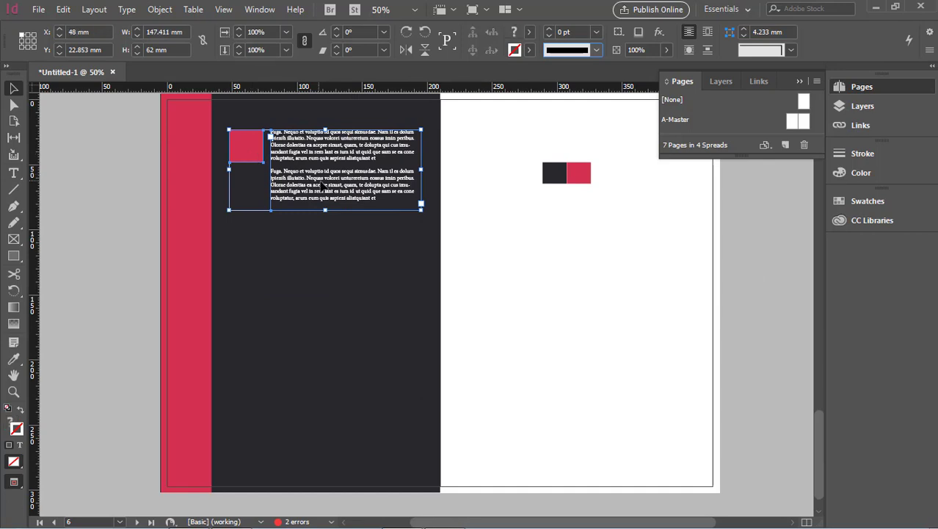
pyautogui.moveTo(356, 185); pyautogui.dragTo(352, 274)
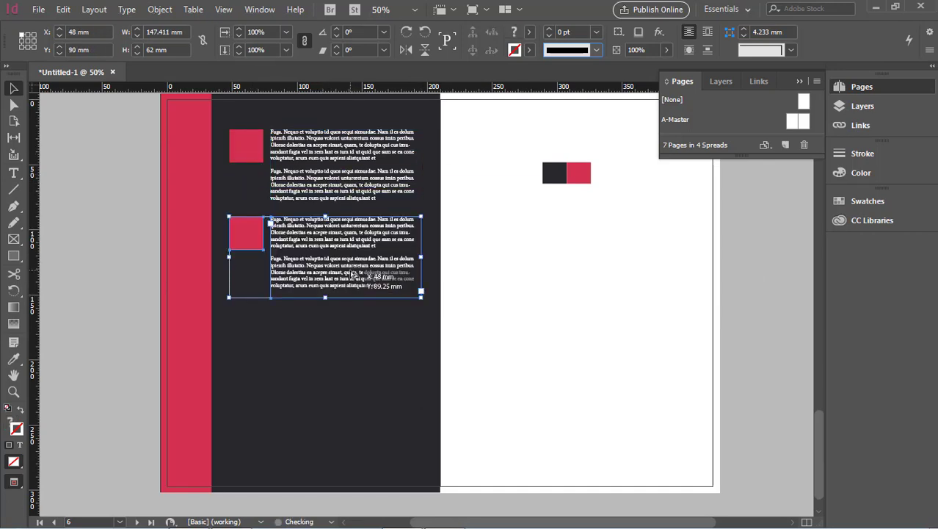
pyautogui.scroll(-1, 351, 274)
pyautogui.moveTo(335, 243); pyautogui.dragTo(336, 396)
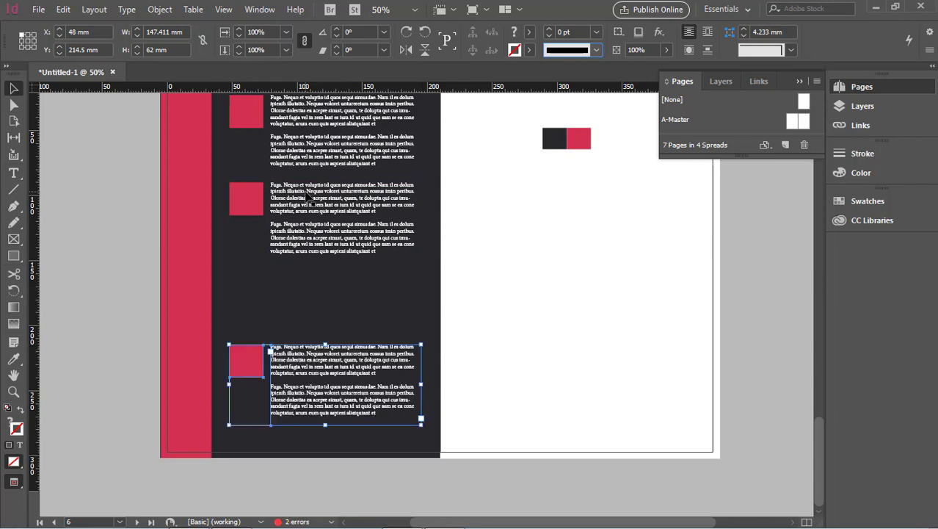
pyautogui.click(301, 220)
pyautogui.moveTo(298, 221); pyautogui.dragTo(315, 255)
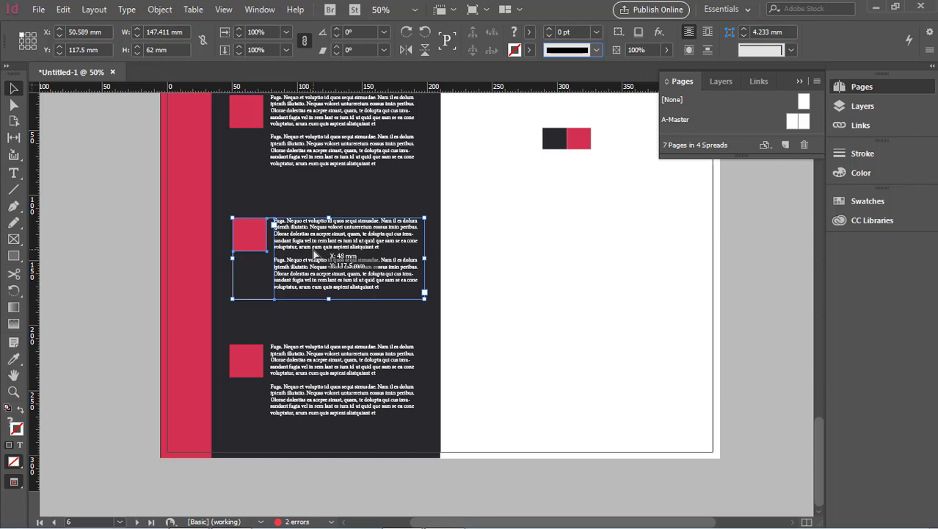
pyautogui.hotkey('ctrl', 'z')
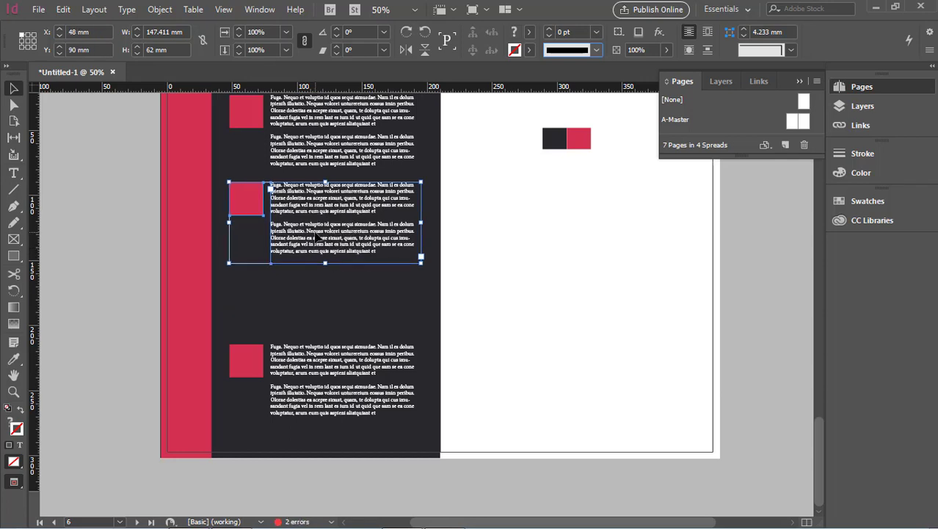
# Step: Reposition the middle square-and-text block vertically to about Y 86.5 mm, keeping it at X 48 mm
pyautogui.hotkey('shift', 'Down')
pyautogui.hotkey('shift', 'Down')
pyautogui.hotkey('shift', 'Down')
pyautogui.hotkey('shift', 'Down')
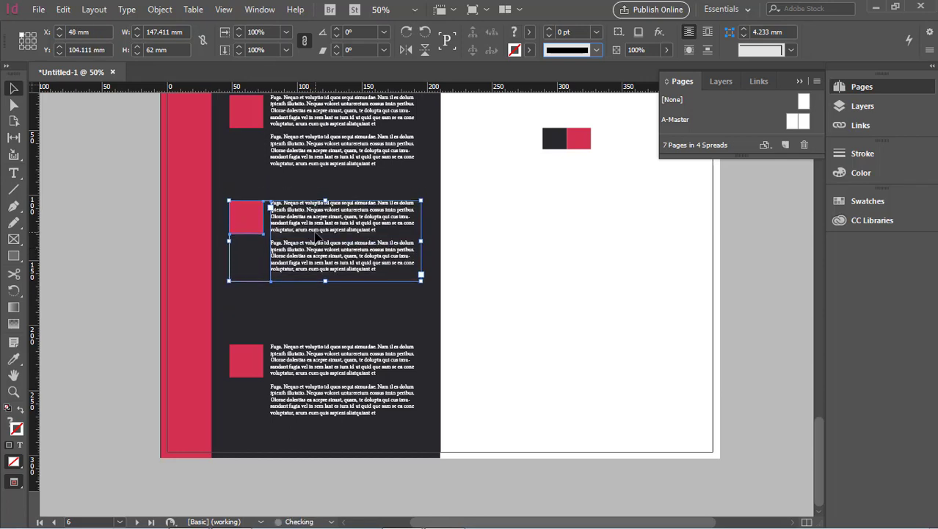
pyautogui.hotkey('shift', 'Down')
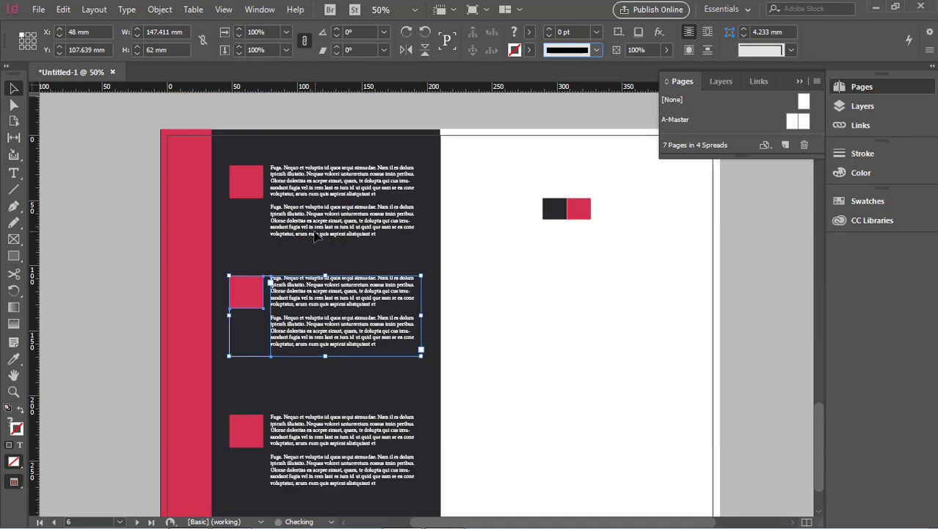
pyautogui.hotkey('shift', 'Up')
pyautogui.hotkey('shift', 'Up')
pyautogui.hotkey('shift', 'Up')
pyautogui.hotkey('shift', 'Up')
pyautogui.hotkey('shift', 'Up')
pyautogui.hotkey('shift', 'Up')
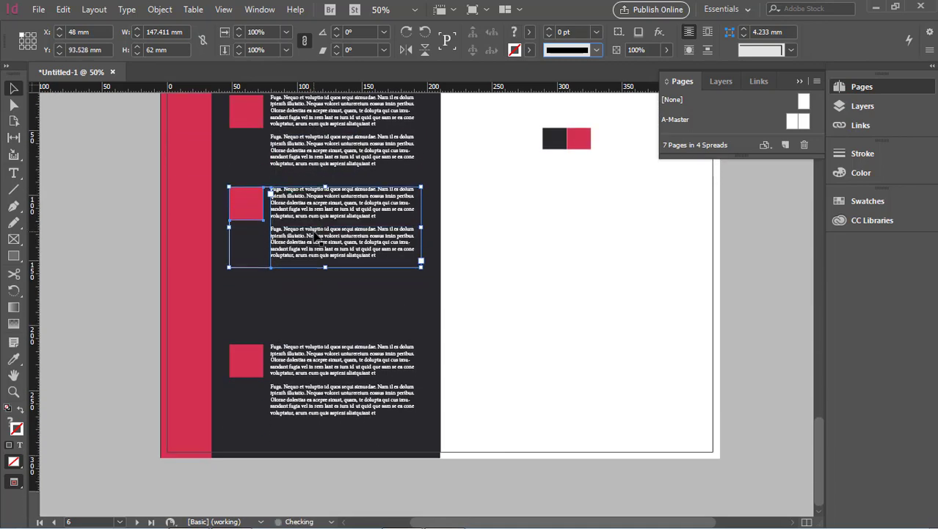
# Step: Lower the bottommost red square and its text frame together to about Y 221.6 mm
pyautogui.click(266, 367)
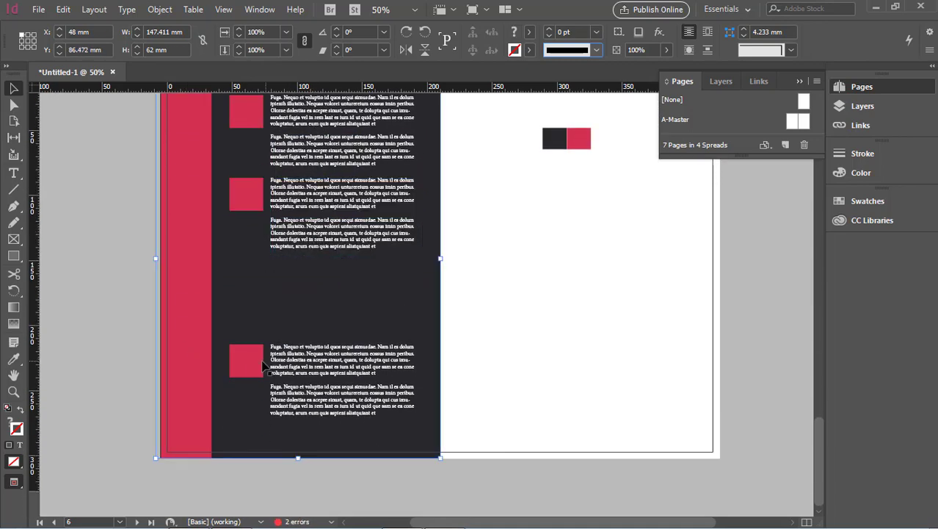
pyautogui.click(256, 366)
pyautogui.keyDown('shift'); pyautogui.click(307, 368); pyautogui.keyUp('shift')
pyautogui.hotkey('shift', 'Down')
pyautogui.hotkey('shift', 'Down')
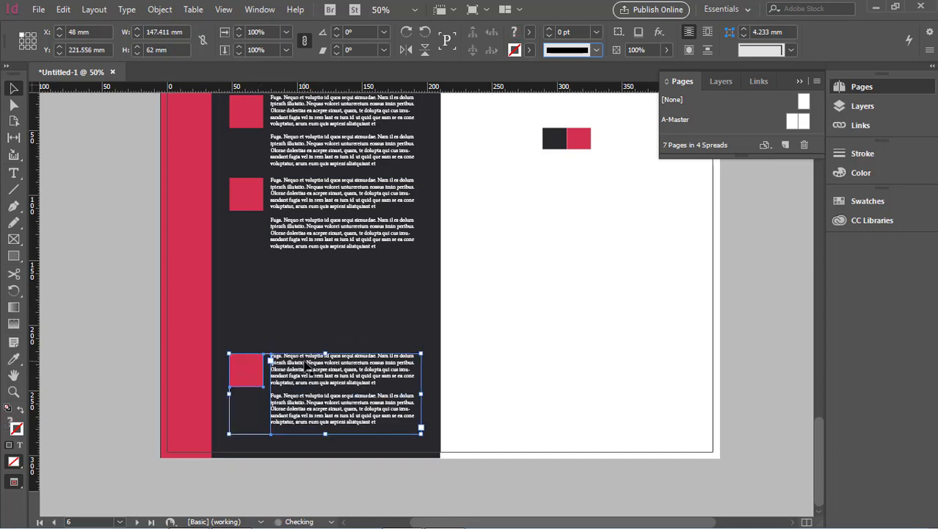
# Step: Duplicate the bottom square-and-text block into the gap above it, at about Y 150.1 mm
pyautogui.moveTo(306, 366); pyautogui.dragTo(309, 275)
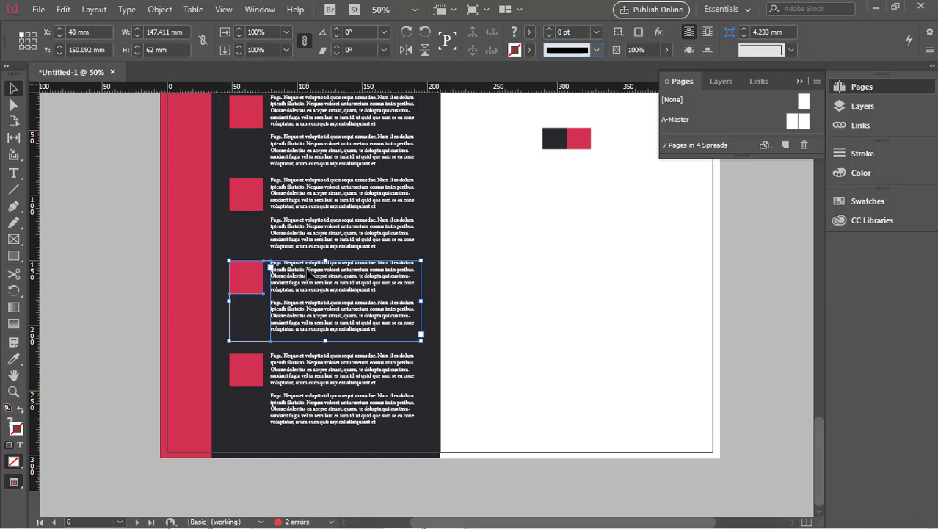
pyautogui.scroll(3, 309, 275)
pyautogui.scroll(-2, 308, 275)
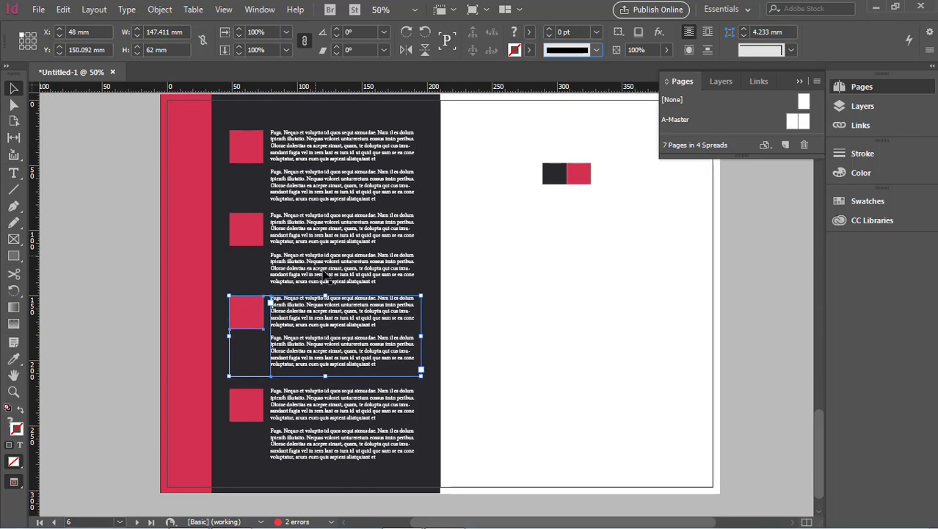
# Step: Move the upper two square-and-text blocks up together so the first starts at about Y 15.8 mm
pyautogui.click(273, 197)
pyautogui.keyDown('shift'); pyautogui.click(251, 166); pyautogui.keyUp('shift')
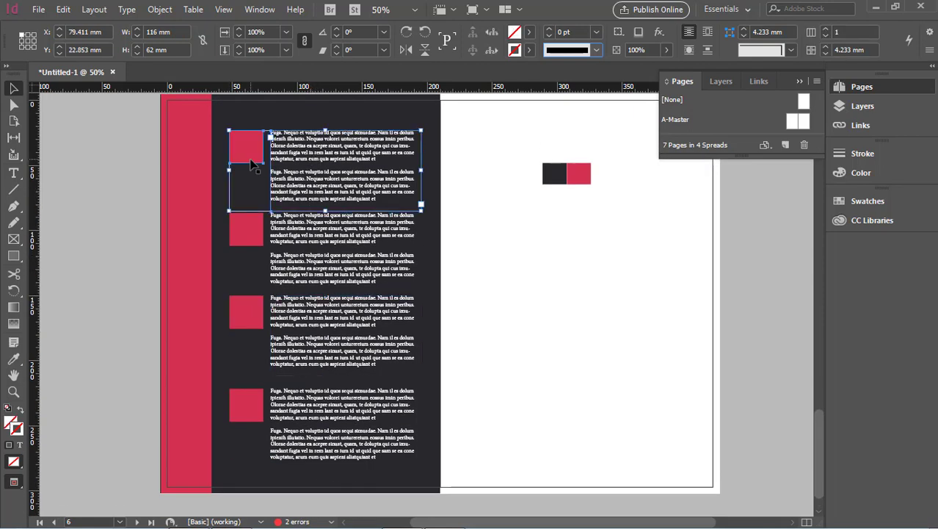
pyautogui.keyDown('shift'); pyautogui.click(330, 233); pyautogui.keyUp('shift')
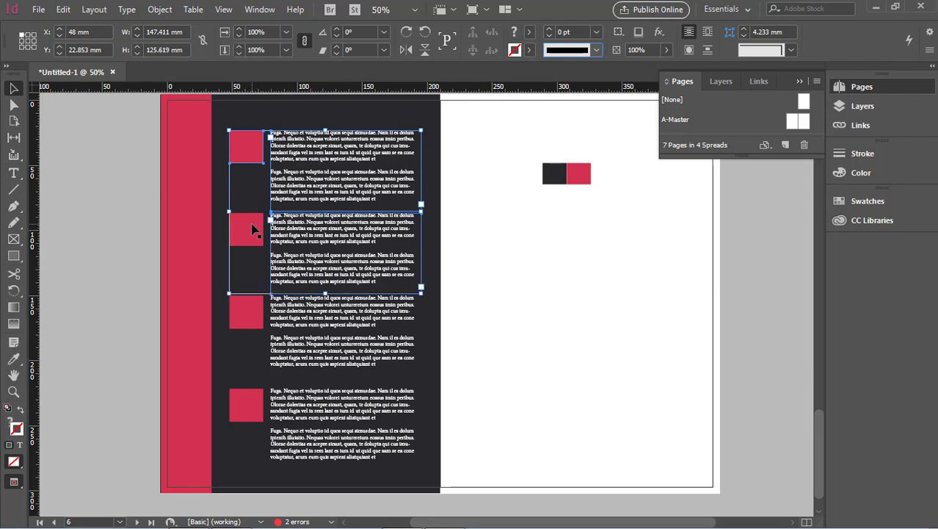
pyautogui.hotkey('shift', 'Up')
pyautogui.hotkey('shift', 'Up')
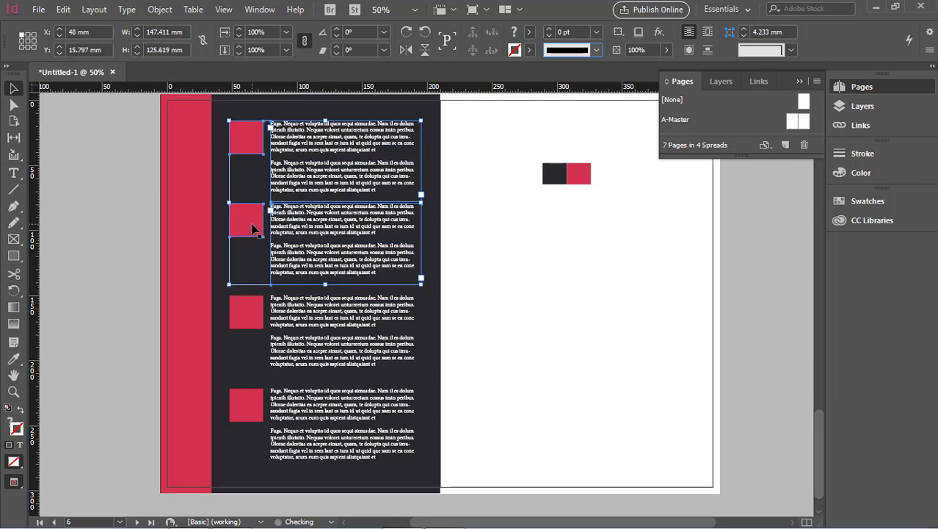
pyautogui.click(110, 292)
# Step: Raise the third square-and-text block to about Y 146.6 mm and the fourth to about Y 218 mm
pyautogui.click(290, 315)
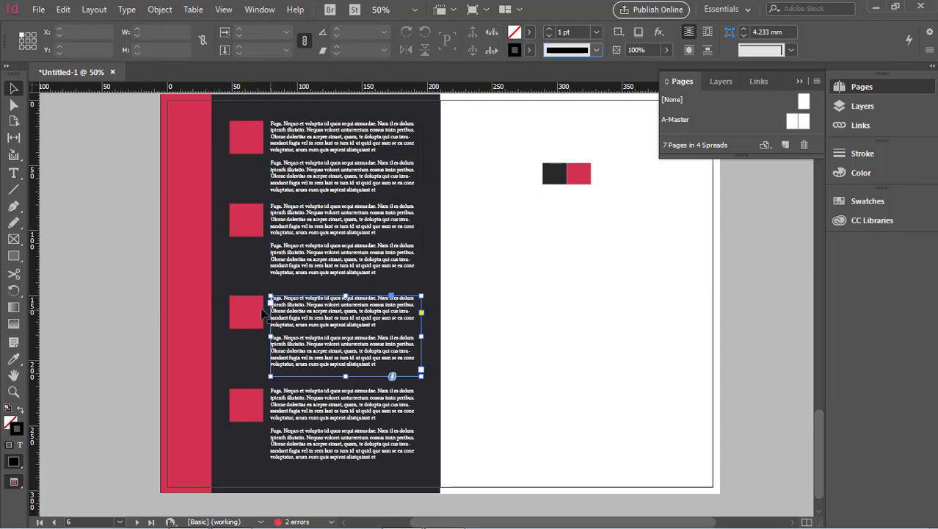
pyautogui.keyDown('shift'); pyautogui.click(251, 308); pyautogui.keyUp('shift')
pyautogui.hotkey('shift', 'Up')
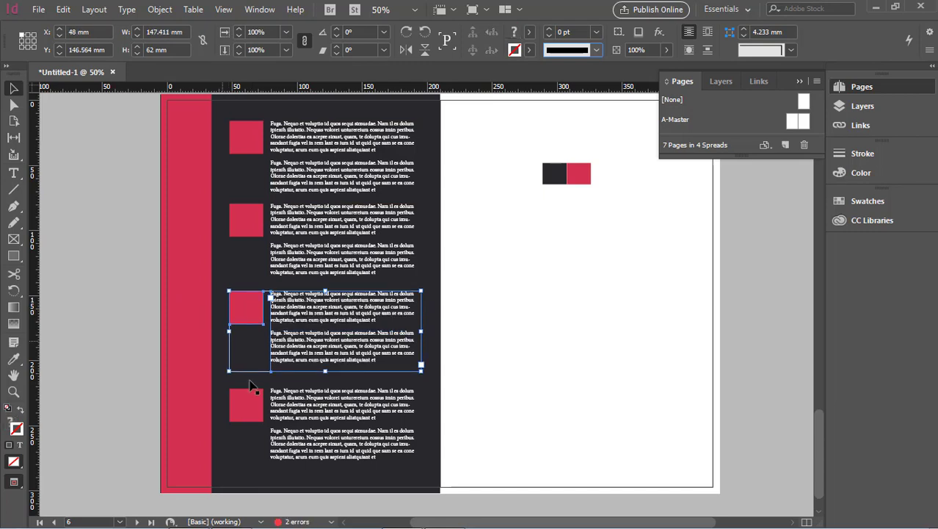
pyautogui.click(251, 395)
pyautogui.keyDown('shift'); pyautogui.click(297, 404); pyautogui.keyUp('shift')
pyautogui.hotkey('shift', 'Up')
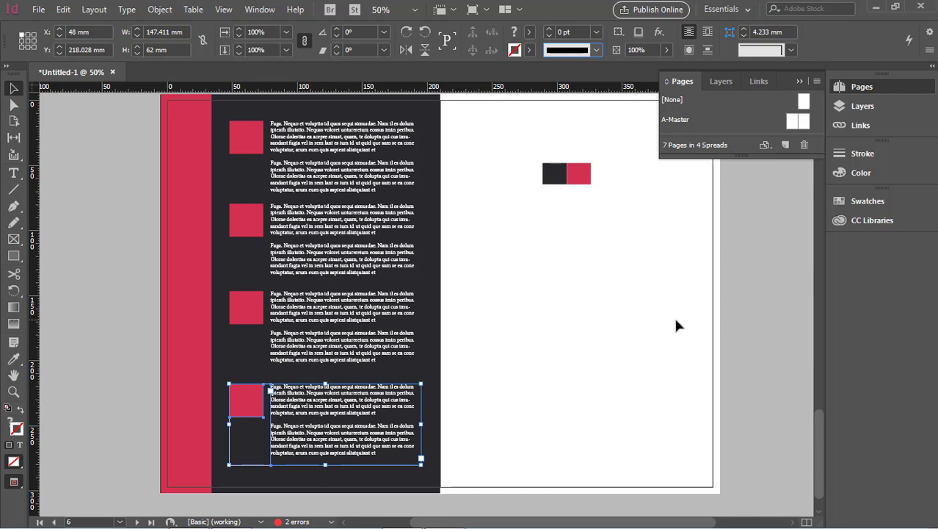
pyautogui.click(742, 343)
pyautogui.scroll(2, 614, 356)
pyautogui.scroll(-1, 614, 356)
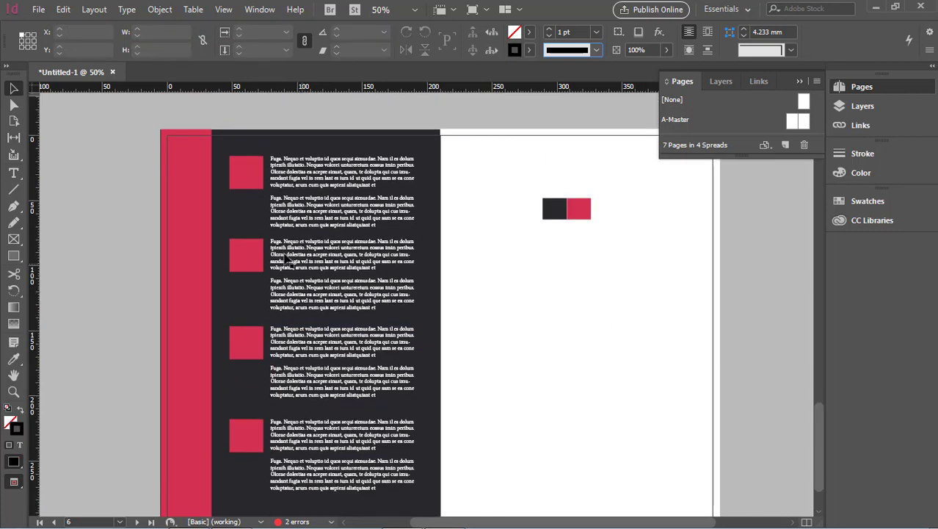
# Step: Move all four red squares on page 6 left together to X 45.178 mm
pyautogui.click(253, 252)
pyautogui.click(743, 303)
pyautogui.scroll(-2, 338, 424)
pyautogui.click(251, 371)
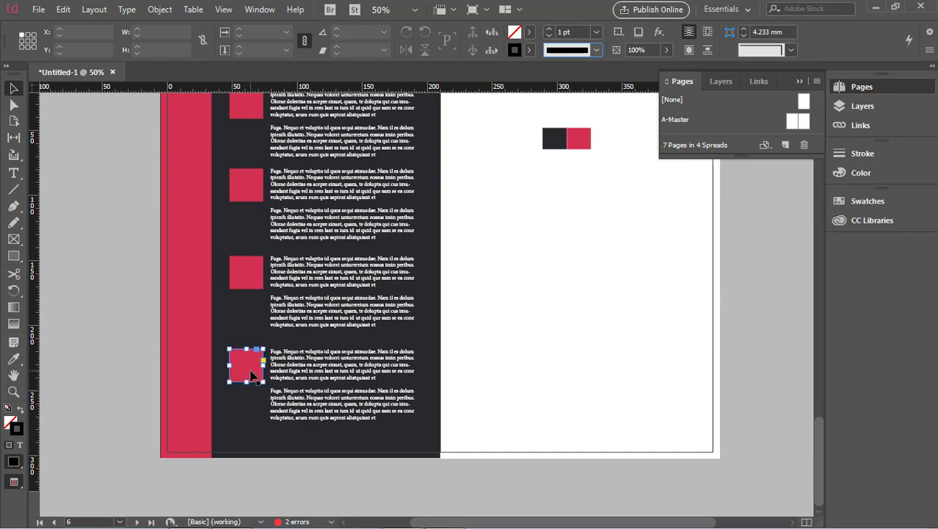
pyautogui.keyDown('shift'); pyautogui.click(239, 277); pyautogui.keyUp('shift')
pyautogui.keyDown('shift'); pyautogui.click(254, 193); pyautogui.keyUp('shift')
pyautogui.keyDown('shift'); pyautogui.click(253, 116); pyautogui.keyUp('shift')
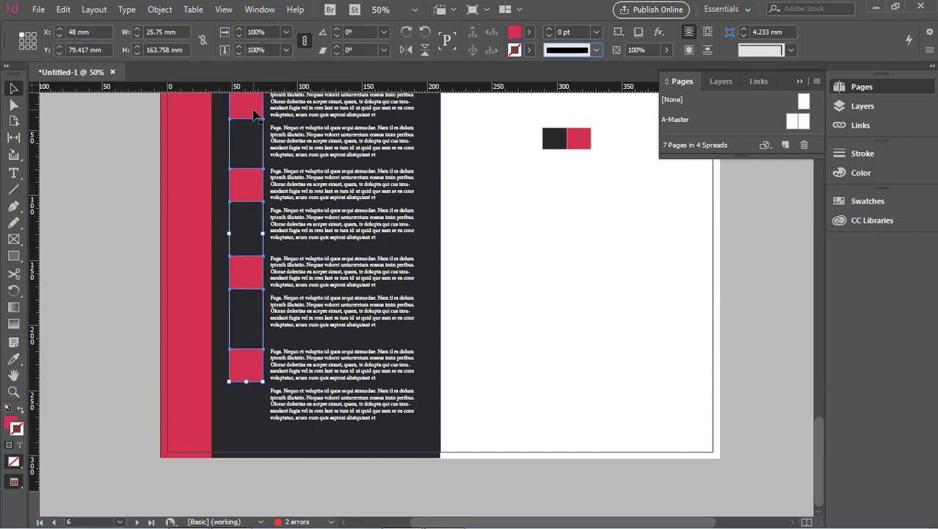
pyautogui.press('Left')
pyautogui.press('Left')
pyautogui.press('Left')
pyautogui.press('Left')
pyautogui.press('Left')
pyautogui.press('Left')
pyautogui.press('Left')
pyautogui.press('Left')
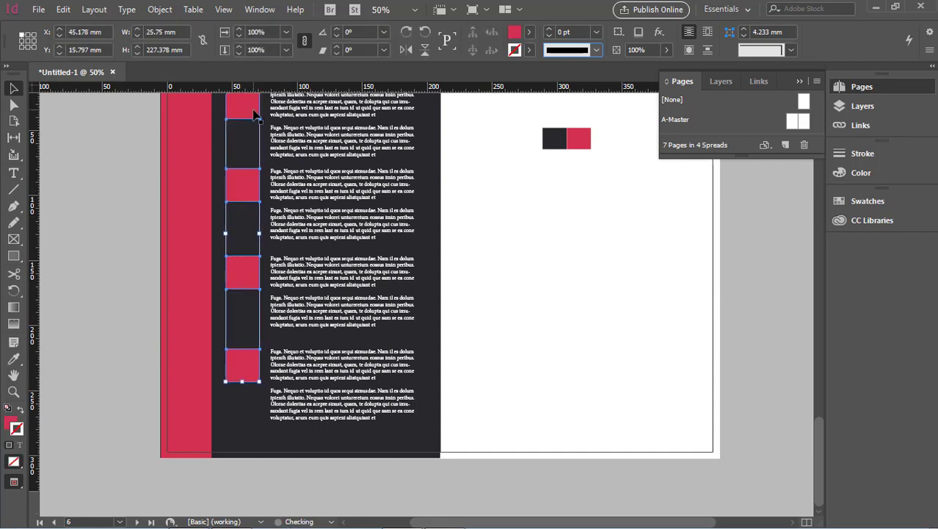
pyautogui.scroll(2, 429, 308)
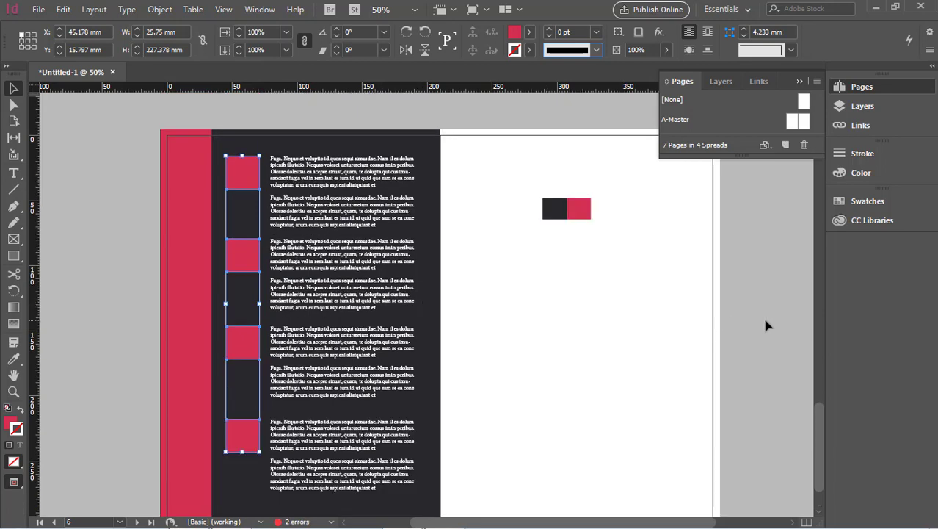
pyautogui.click(765, 325)
# Step: Move all four square-and-text blocks on page 6 down together so the first starts at Y 19.325 mm
pyautogui.scroll(-1, 466, 309)
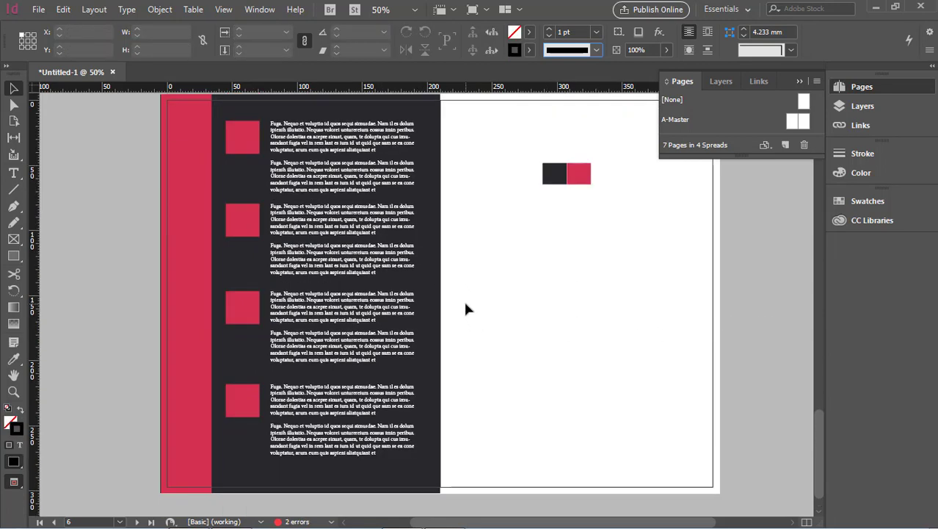
pyautogui.scroll(1, 465, 309)
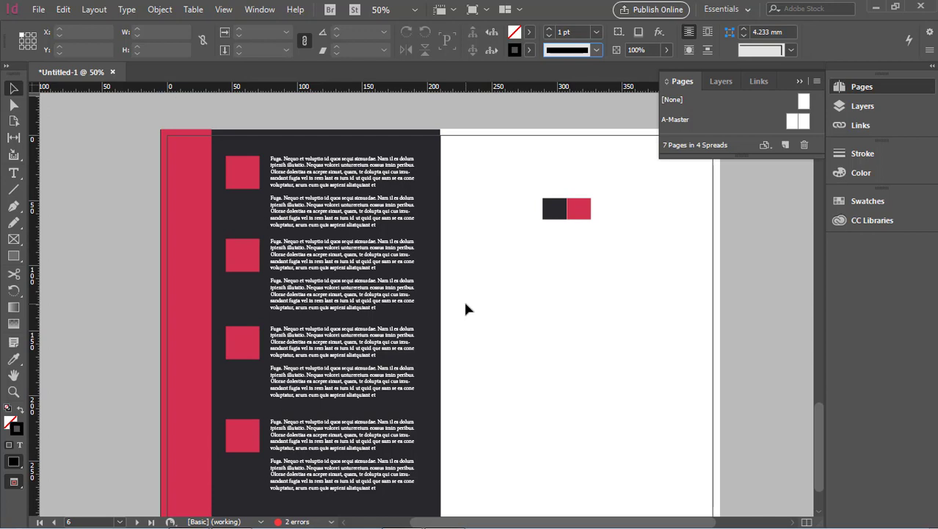
pyautogui.scroll(-2, 466, 309)
pyautogui.scroll(1, 465, 309)
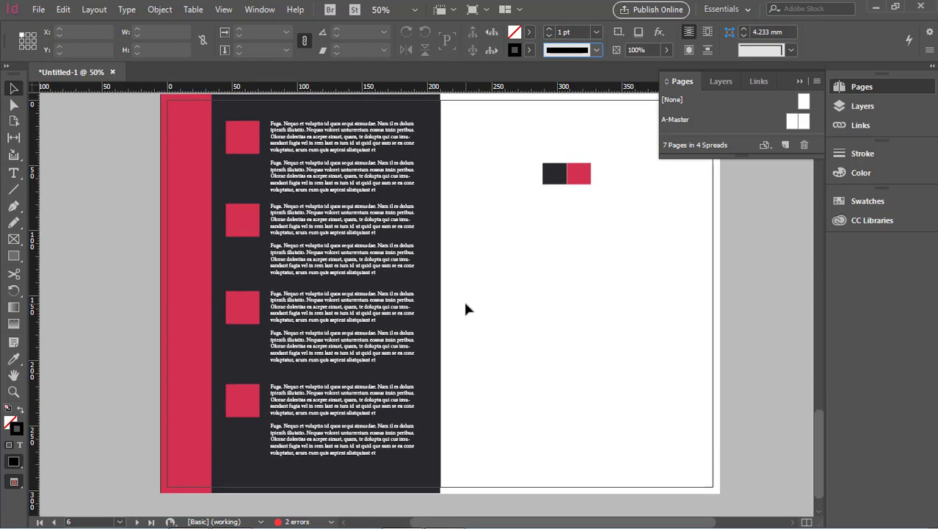
pyautogui.scroll(2, 466, 309)
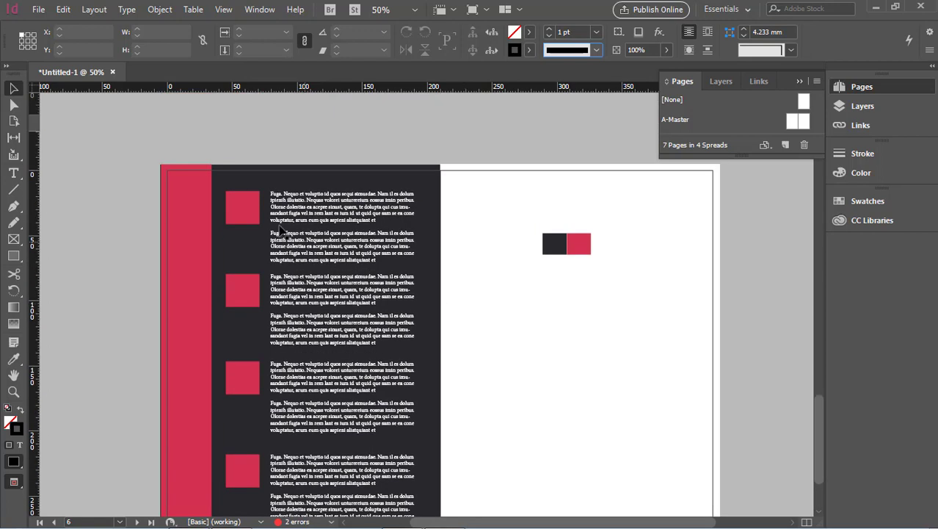
pyautogui.click(240, 206)
pyautogui.keyDown('shift'); pyautogui.click(316, 219); pyautogui.keyUp('shift')
pyautogui.keyDown('shift'); pyautogui.click(257, 299); pyautogui.keyUp('shift')
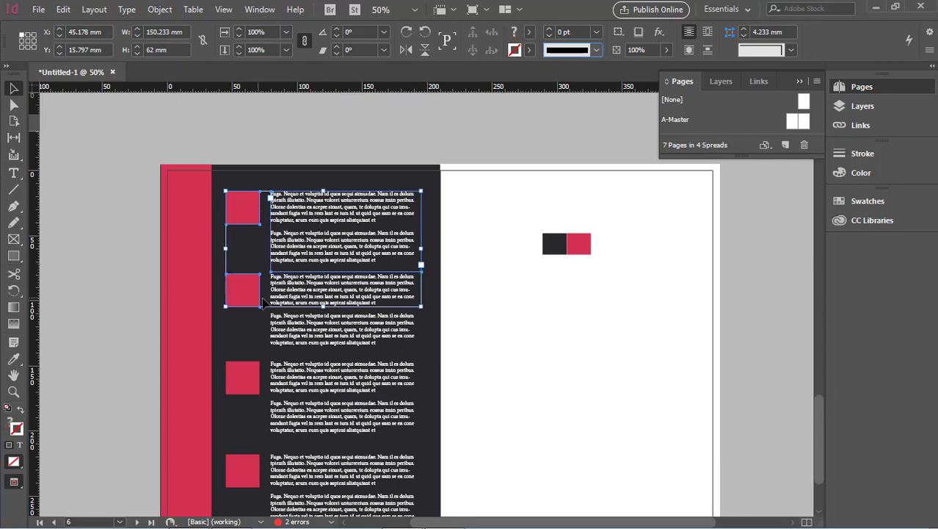
pyautogui.keyDown('shift'); pyautogui.click(304, 303); pyautogui.keyUp('shift')
pyautogui.keyDown('shift'); pyautogui.click(253, 376); pyautogui.keyUp('shift')
pyautogui.keyDown('shift'); pyautogui.click(290, 376); pyautogui.keyUp('shift')
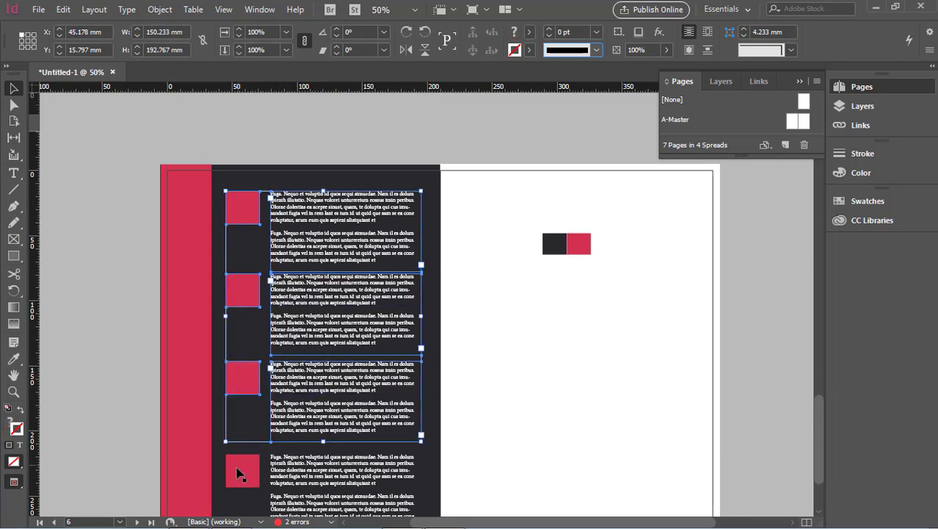
pyautogui.keyDown('shift'); pyautogui.click(236, 469); pyautogui.keyUp('shift')
pyautogui.keyDown('shift'); pyautogui.click(295, 467); pyautogui.keyUp('shift')
pyautogui.scroll(-3, 297, 468)
pyautogui.hotkey('shift', 'Down')
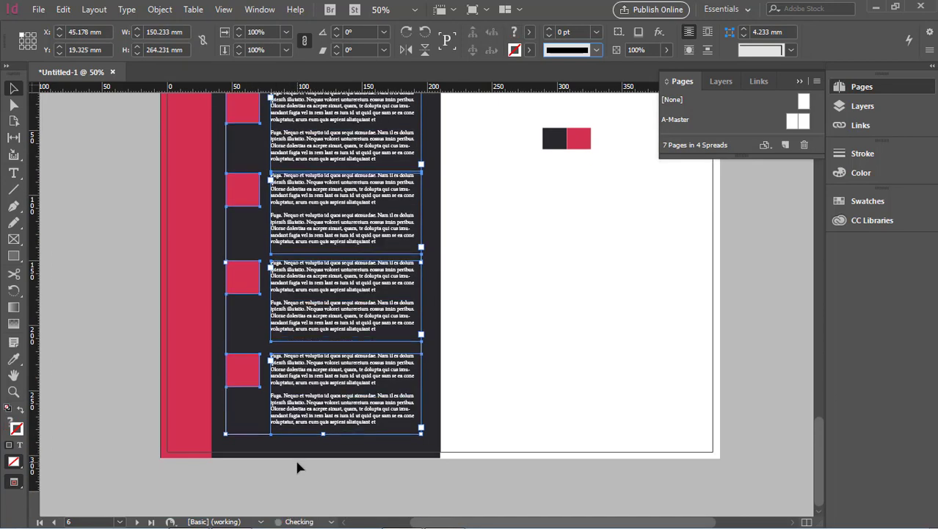
pyautogui.scroll(1, 298, 467)
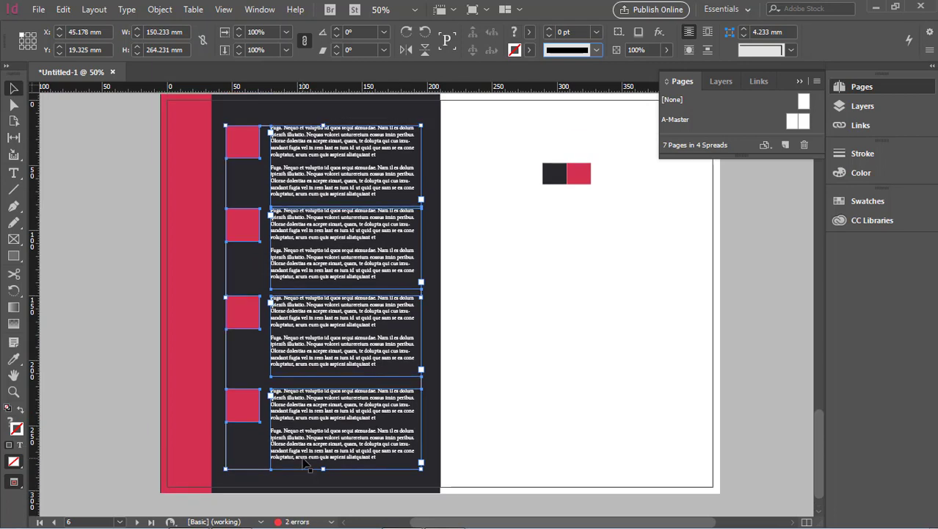
pyautogui.click(746, 328)
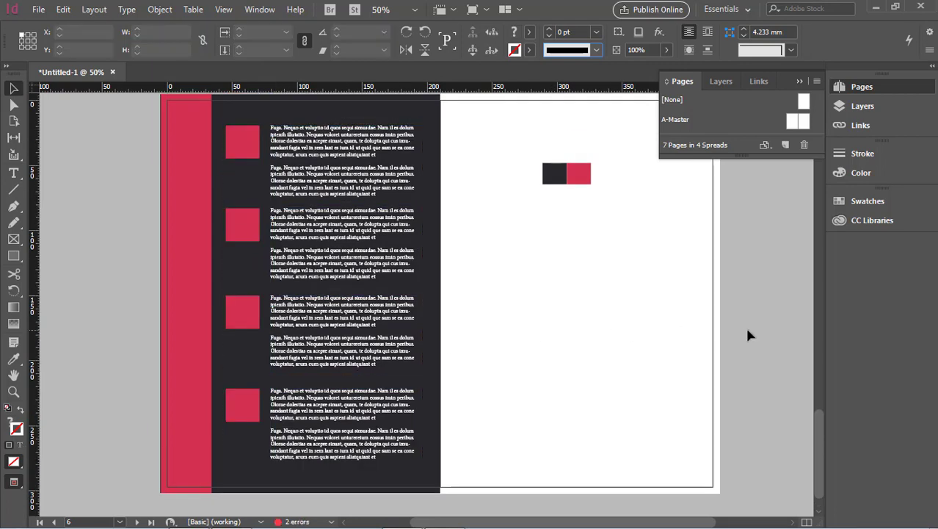
# Step: Move the dark and red colour samples lower on page 7, to about X 293 mm, Y 118.5 mm
pyautogui.scroll(2, 426, 277)
pyautogui.scroll(-1, 414, 271)
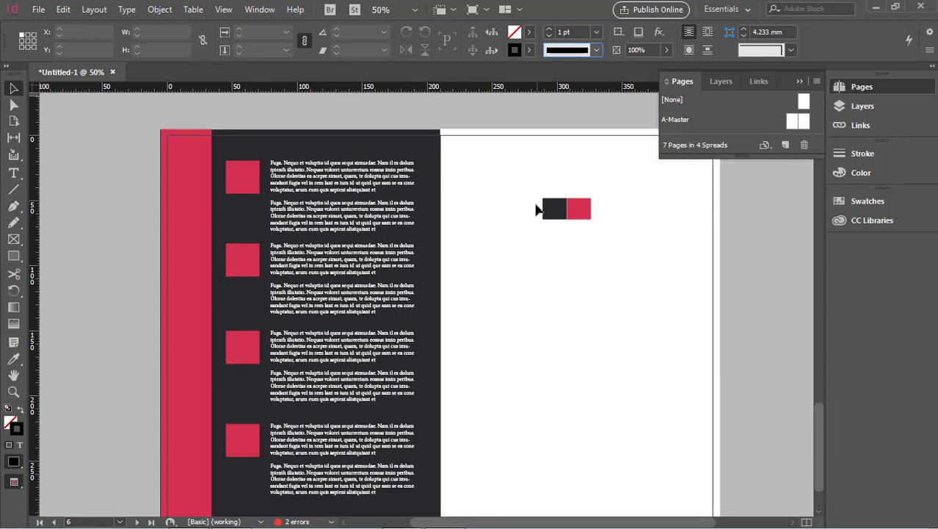
pyautogui.scroll(2, 536, 213)
pyautogui.scroll(2, 535, 219)
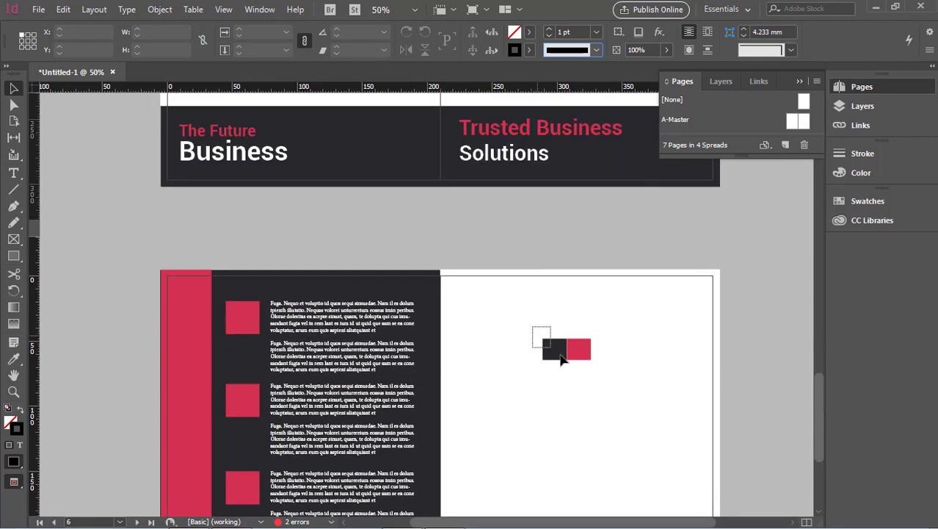
pyautogui.moveTo(560, 359); pyautogui.dragTo(586, 446)
pyautogui.scroll(-3, 584, 441)
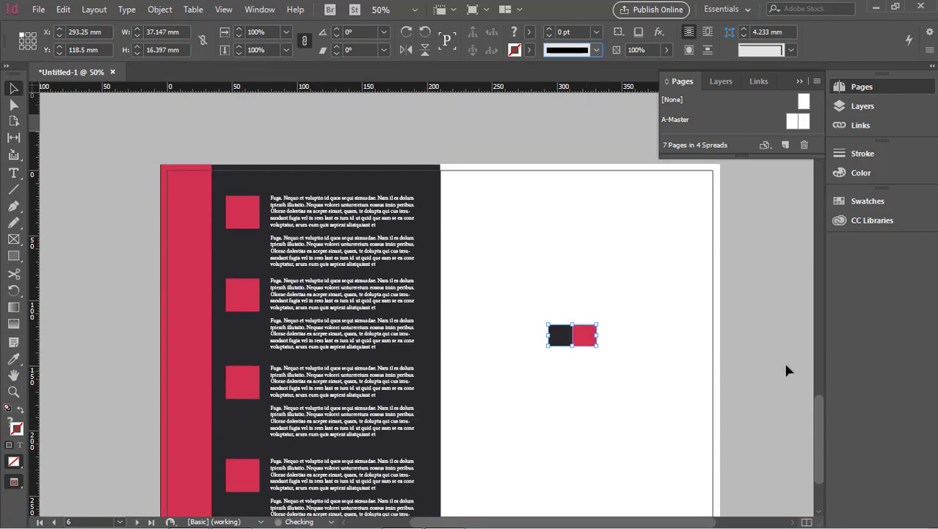
pyautogui.click(787, 366)
# Step: Correct the heading over the photo on page 2 so its first line reads "THE FUTURE"
pyautogui.scroll(20, 243, 252)
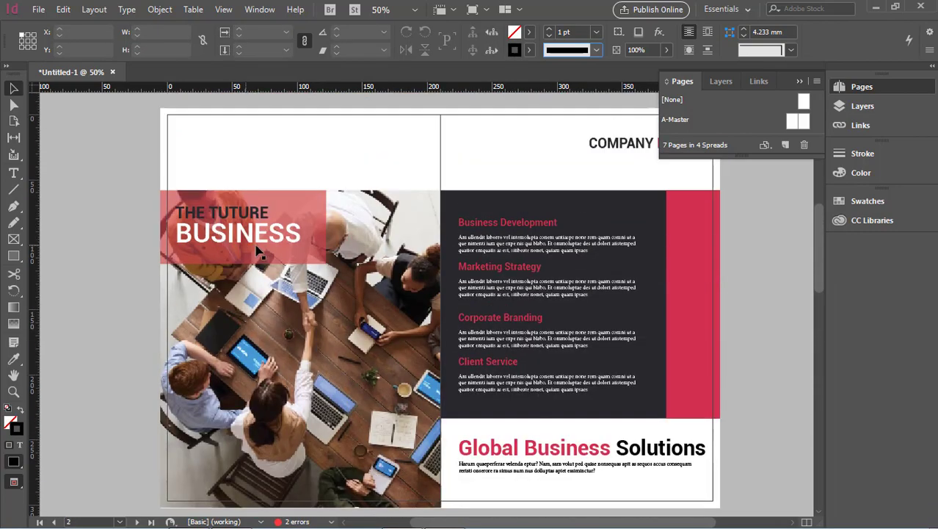
pyautogui.click(281, 250)
pyautogui.click(155, 222)
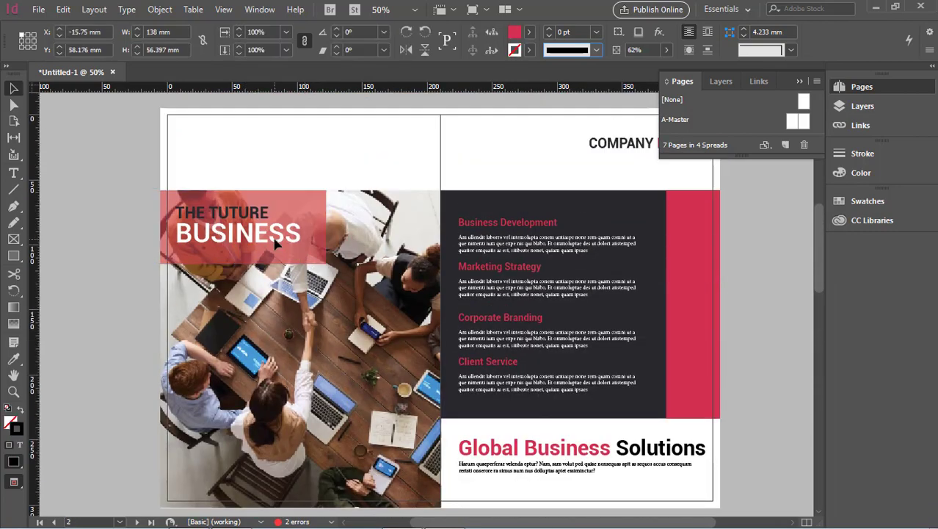
pyautogui.click(14, 173)
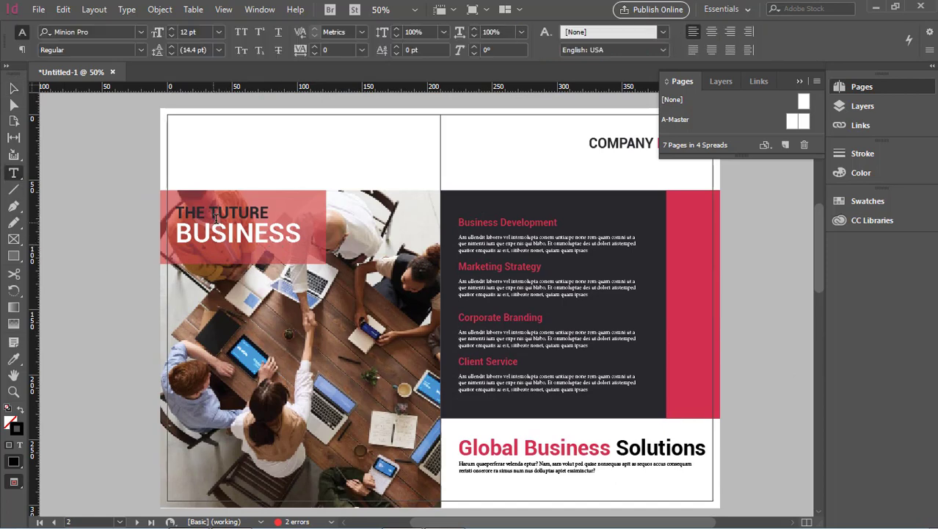
pyautogui.click(214, 212)
pyautogui.click(214, 212)
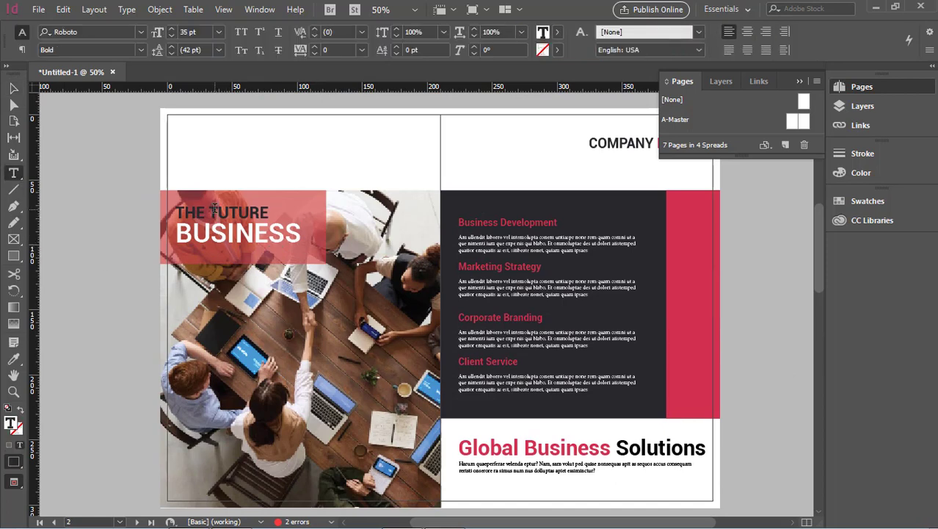
pyautogui.press('BackSpace')
pyautogui.write('F')
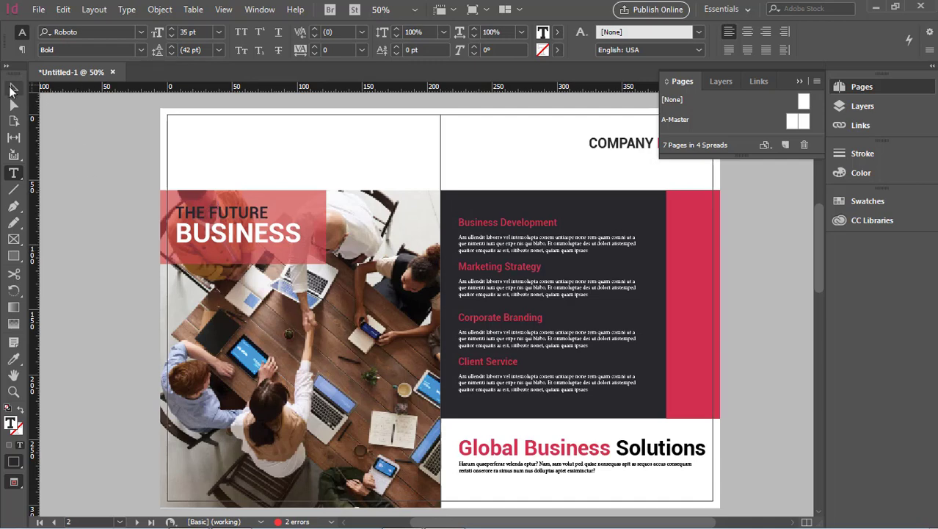
pyautogui.click(13, 88)
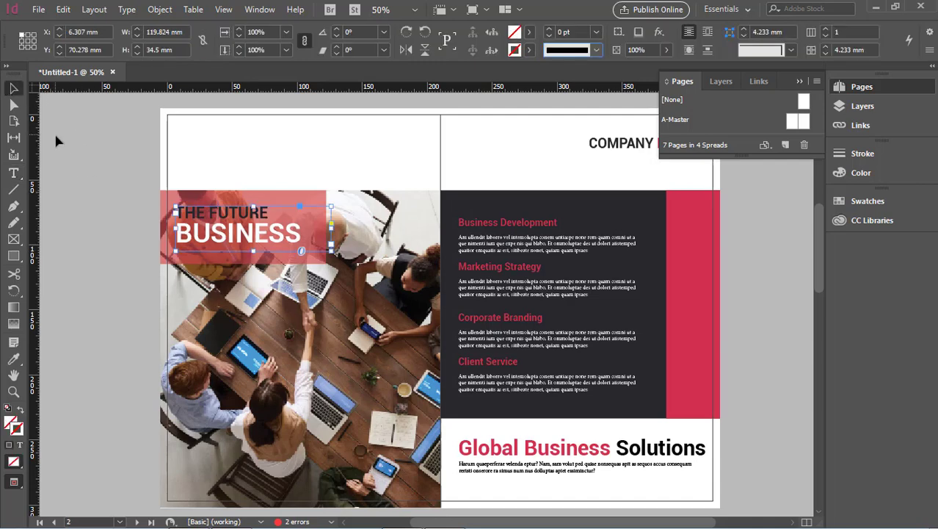
# Step: Copy the page 2 heading and its translucent red box to page 7's upper inner corner, with the box at X 210.75 mm, Y -5 mm
pyautogui.click(257, 221)
pyautogui.hotkey('ctrl', 'shift', 'a')
pyautogui.click(298, 206)
pyautogui.click(252, 198)
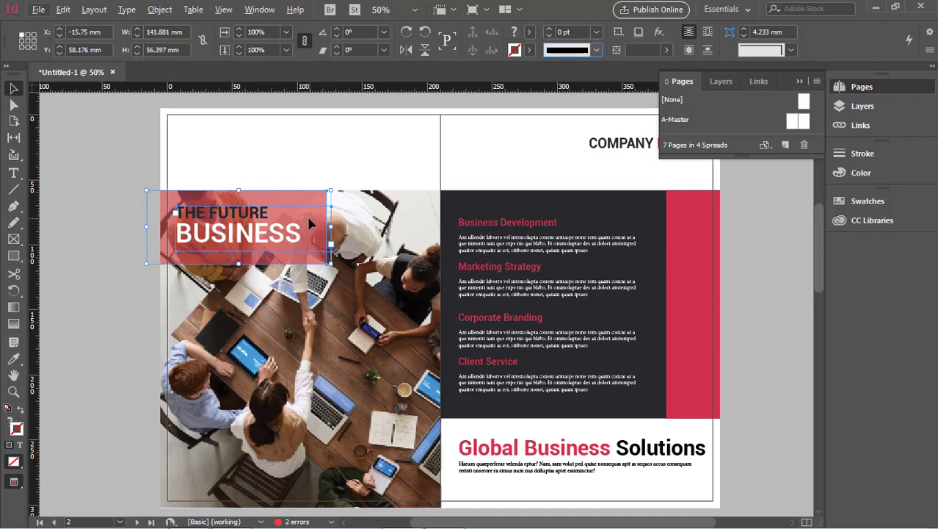
pyautogui.scroll(-15, 310, 223)
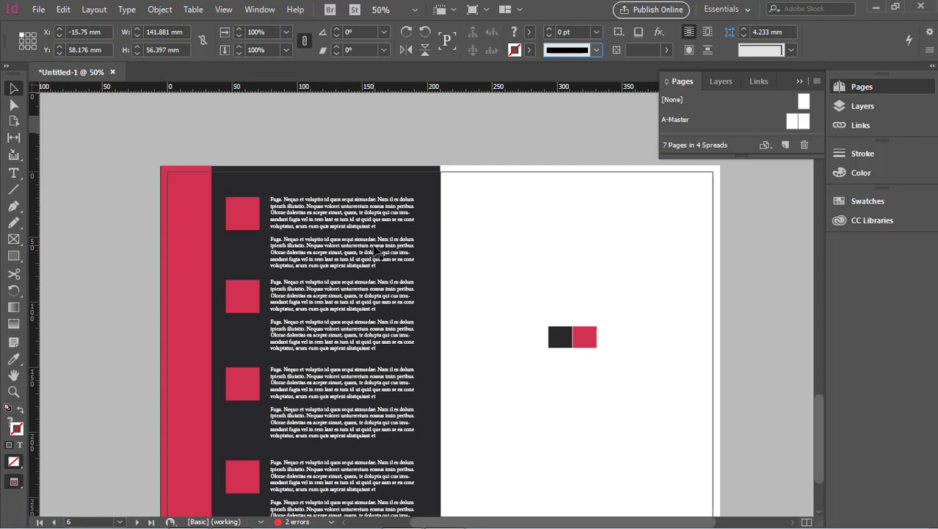
pyautogui.hotkey('ctrl', 'alt', 'shift', 'v')
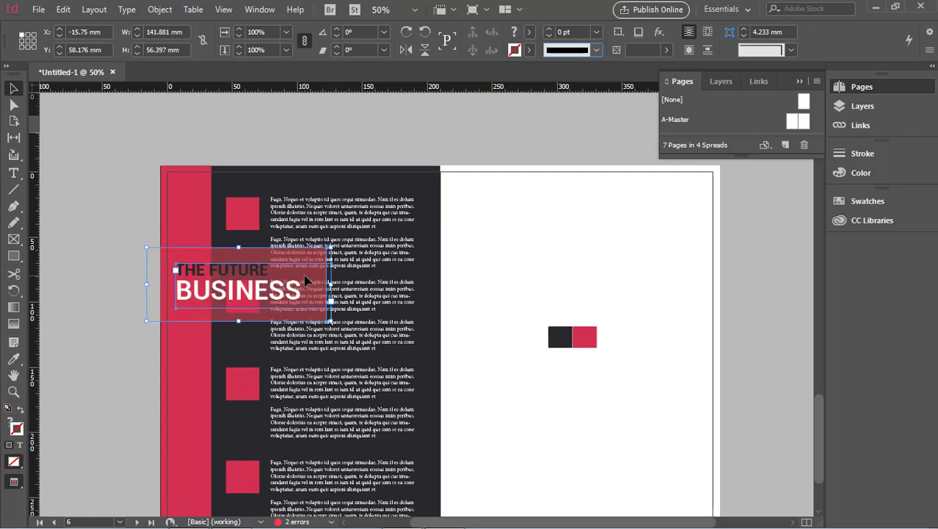
pyautogui.moveTo(306, 281); pyautogui.dragTo(598, 194)
pyautogui.click(754, 237)
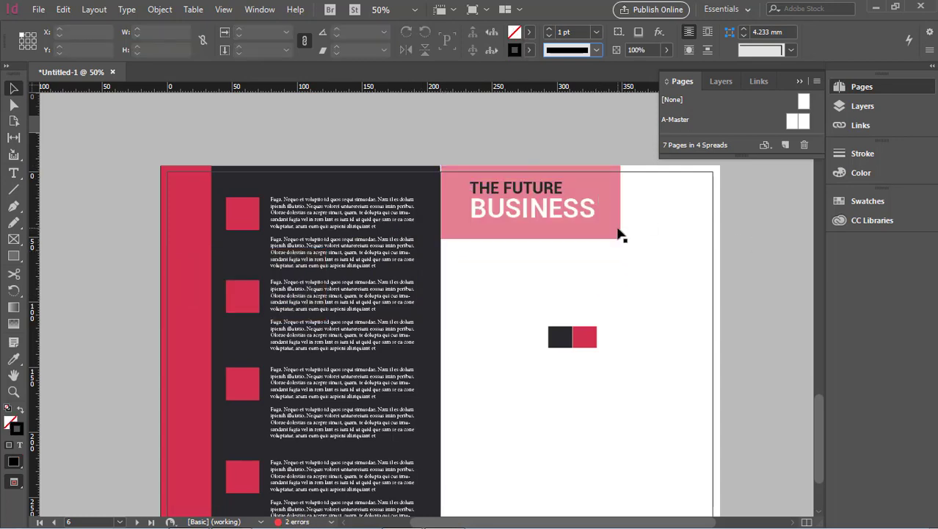
# Step: Make the heading box on page 7 solid red by sampling the red colour sample with the Eyedropper
pyautogui.click(619, 232)
pyautogui.click(13, 358)
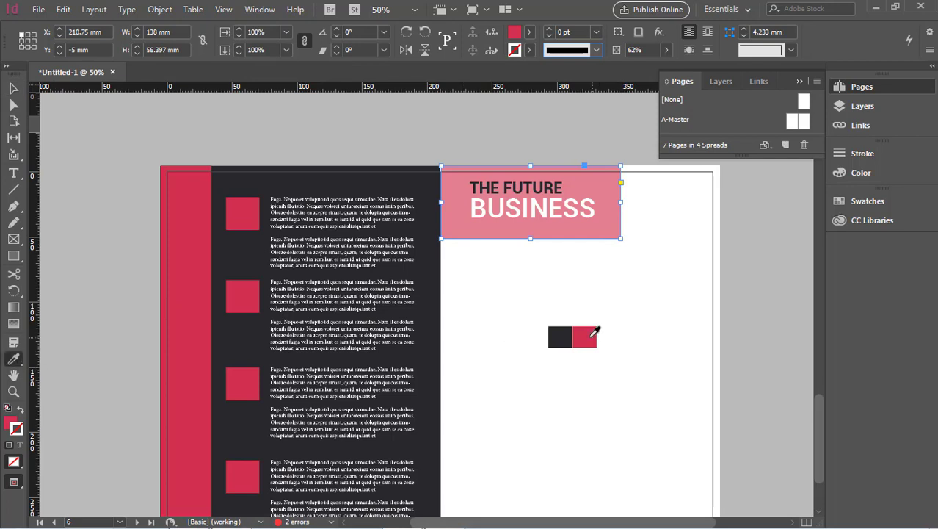
pyautogui.click(591, 336)
pyautogui.click(13, 88)
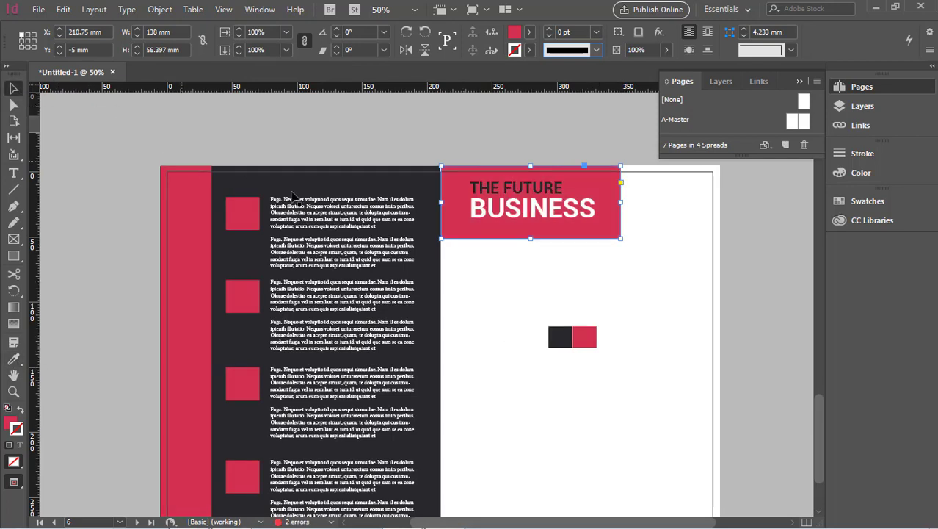
pyautogui.click(752, 253)
pyautogui.click(552, 240)
pyautogui.click(706, 247)
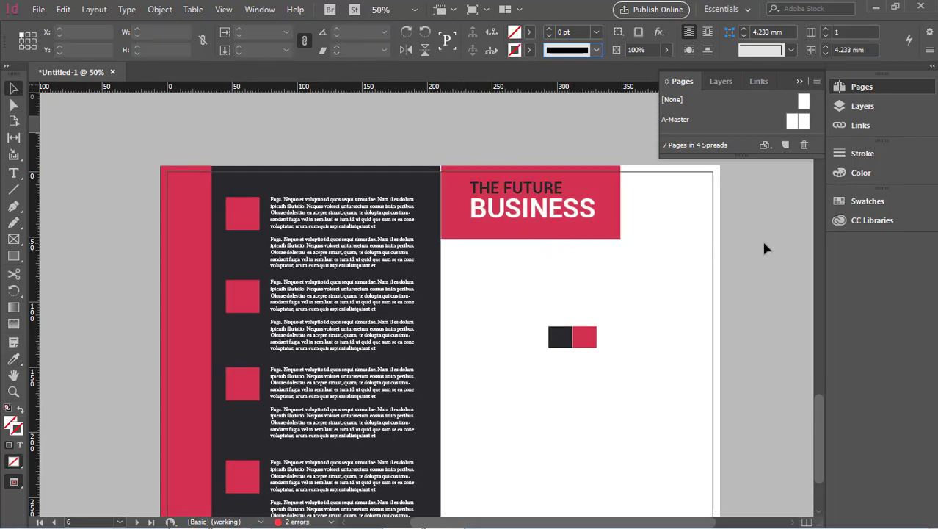
# Step: Extend the red heading box downward and lower its heading text frame to Y 19.325 mm
pyautogui.click(545, 236)
pyautogui.moveTo(531, 239); pyautogui.dragTo(531, 257)
pyautogui.moveTo(556, 216); pyautogui.dragTo(555, 230)
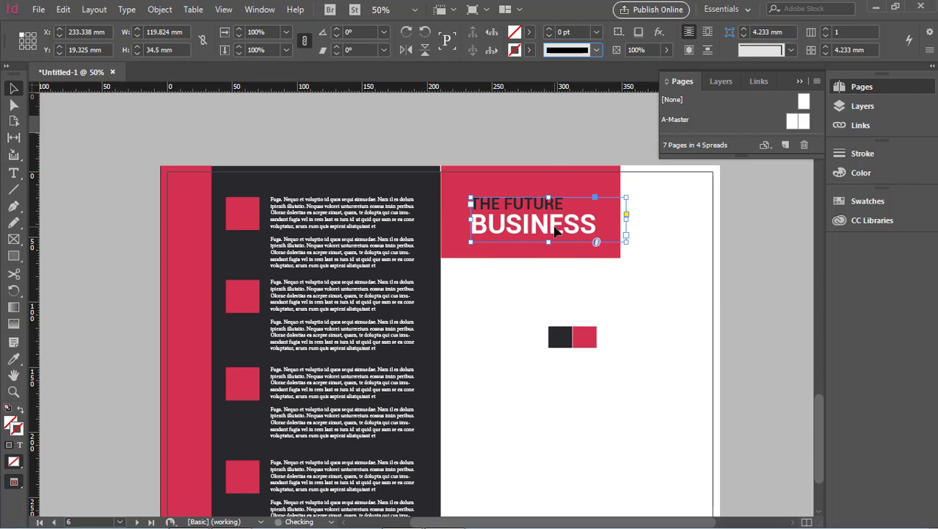
pyautogui.scroll(-3, 698, 268)
pyautogui.click(756, 286)
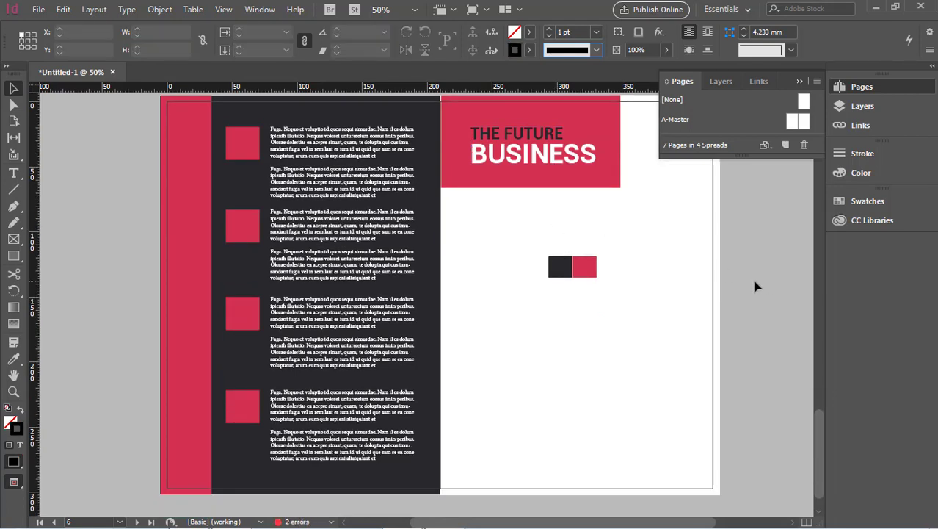
# Step: Move the colour samples to about X 230 mm, Y 192 mm and draw a rectangle about 192 by 92 mm below the heading box
pyautogui.moveTo(541, 245); pyautogui.dragTo(502, 373)
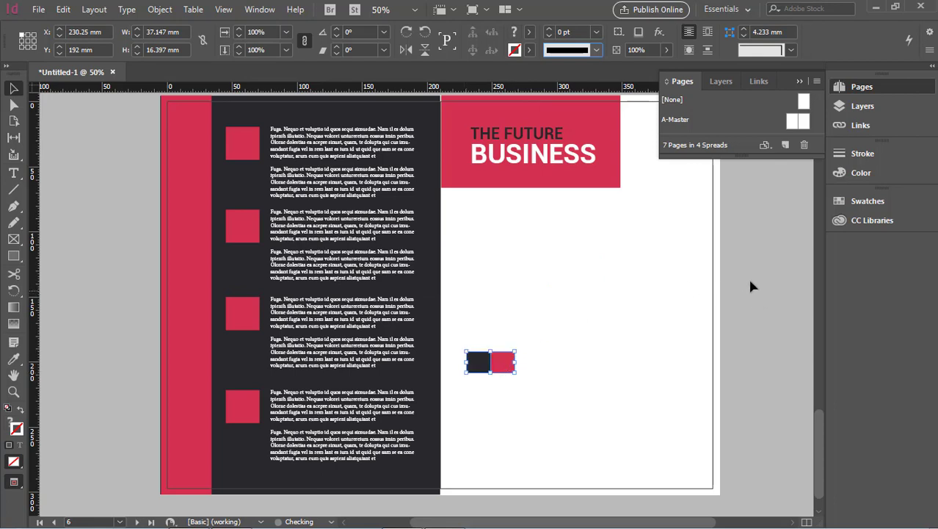
pyautogui.click(13, 256)
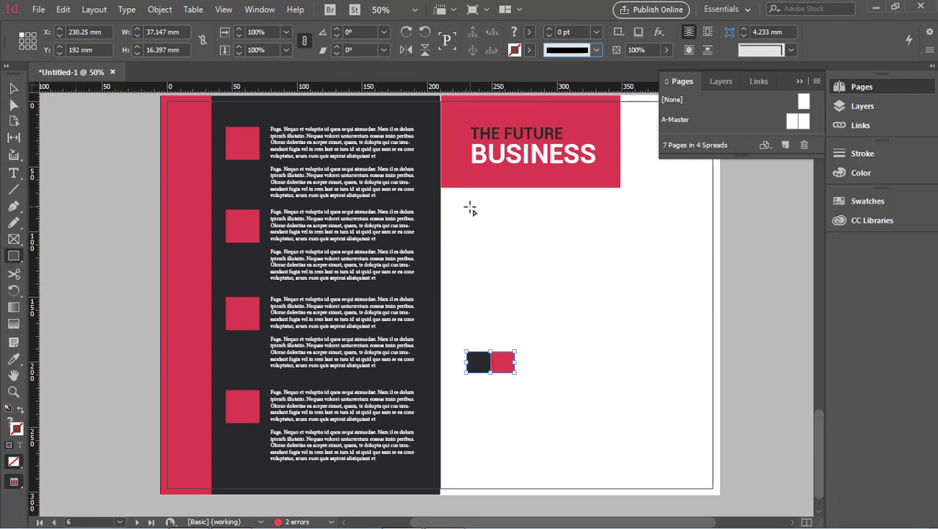
pyautogui.moveTo(471, 207); pyautogui.dragTo(720, 326)
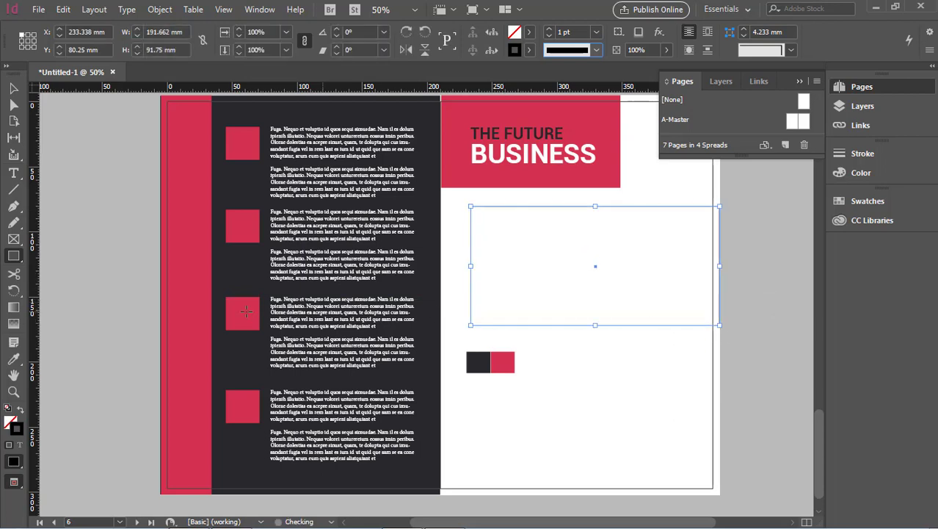
# Step: Fill the page 7 content rectangle with the sampled red and extend its outer side past the page edge to a width of 194.735 mm
pyautogui.click(13, 358)
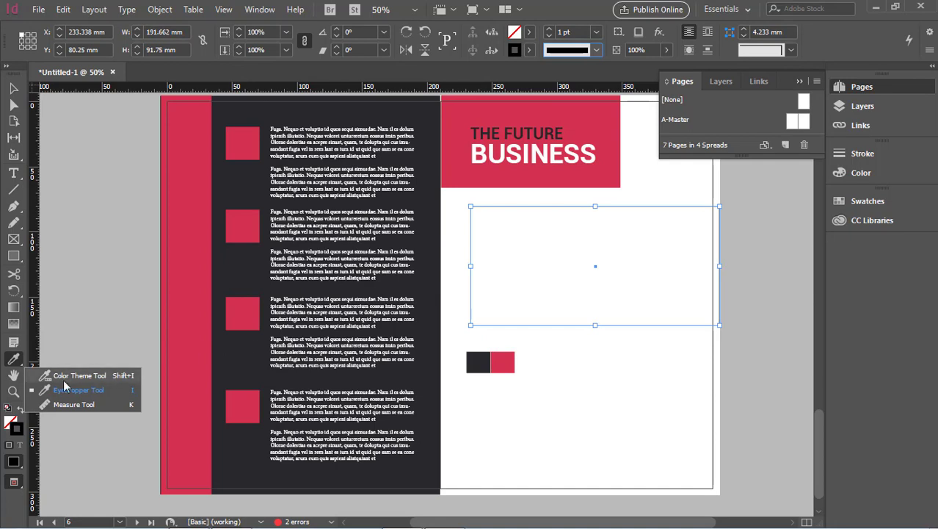
pyautogui.click(504, 357)
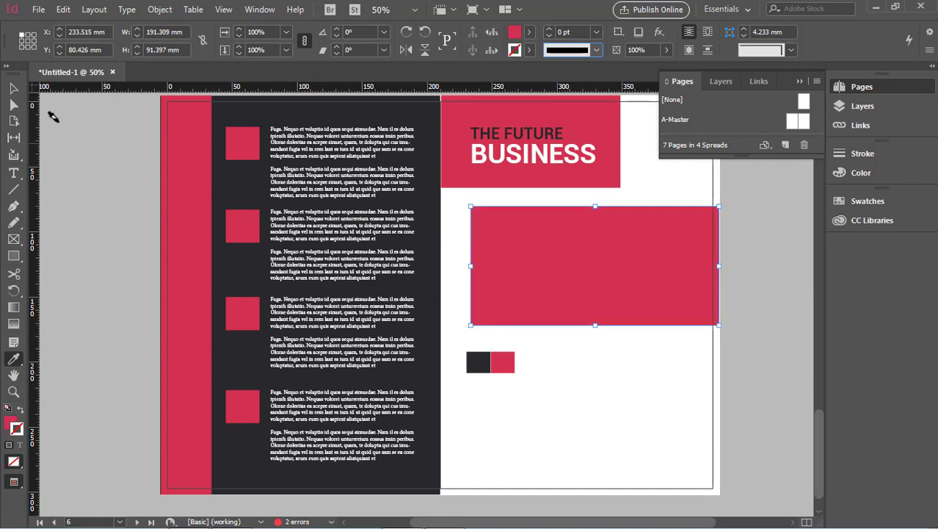
pyautogui.click(13, 89)
pyautogui.hotkey('ctrl', 'shift', 'a')
pyautogui.click(664, 267)
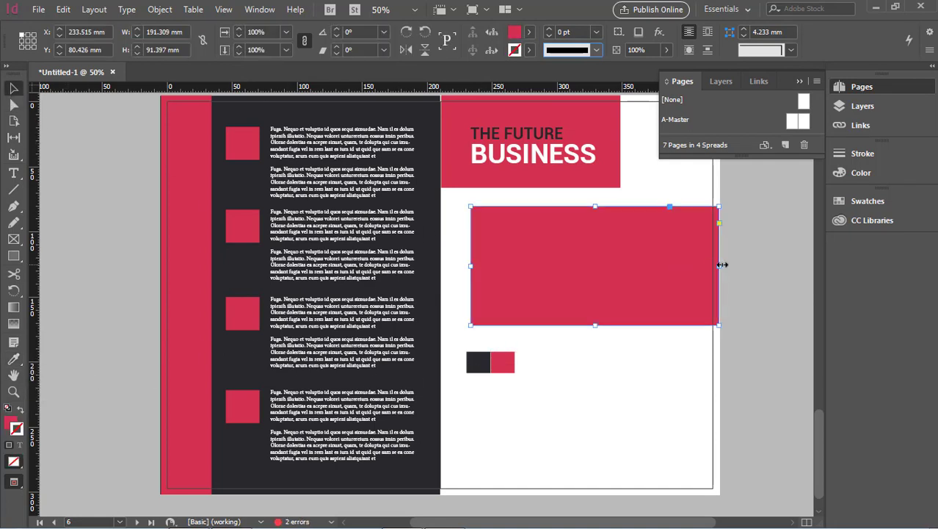
pyautogui.moveTo(721, 264); pyautogui.dragTo(724, 265)
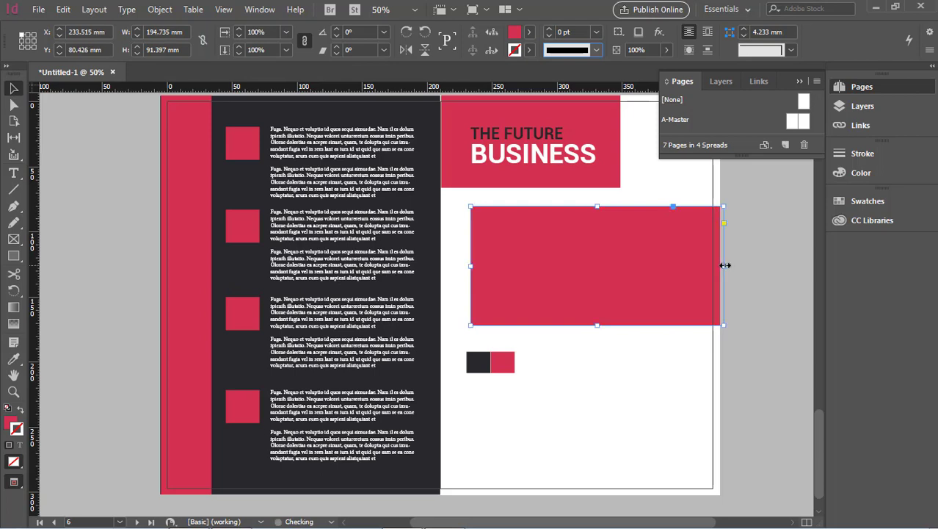
# Step: Recolour the content rectangle on page 7 dark by sampling the dark colour sample with the Eyedropper
pyautogui.hotkey('ctrl', 'shift', 'a')
pyautogui.press('i')
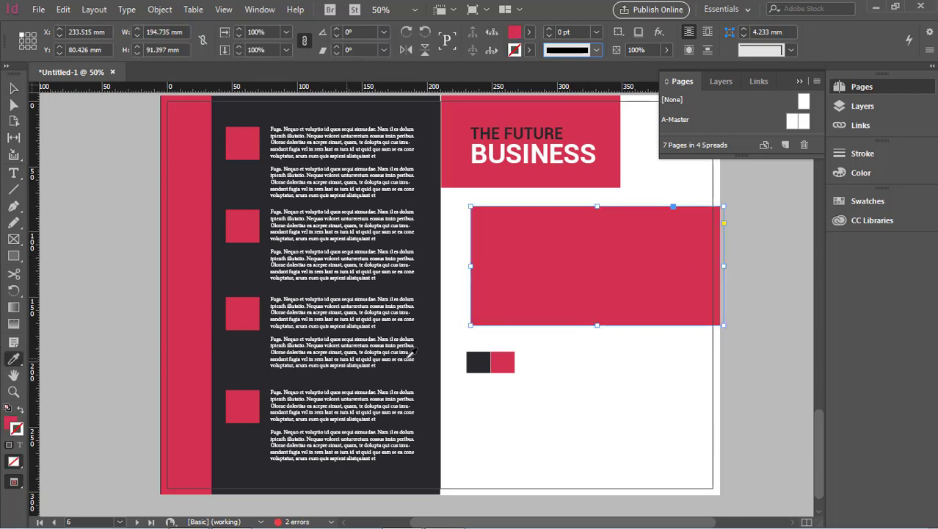
pyautogui.click(478, 361)
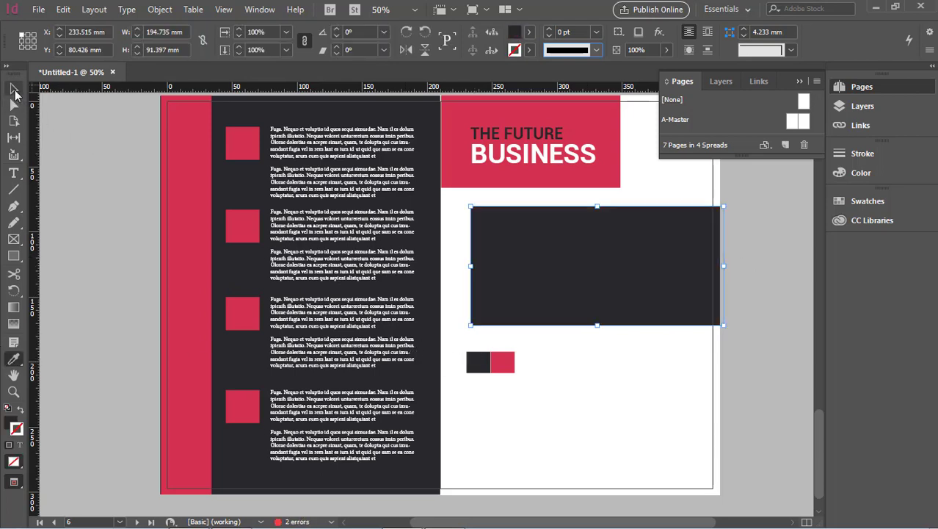
pyautogui.click(13, 88)
pyautogui.hotkey('ctrl', 'shift', 'a')
# Step: Move the two colour samples above the dark rectangle to about X 344 mm, Y 61 mm
pyautogui.scroll(-1, 258, 248)
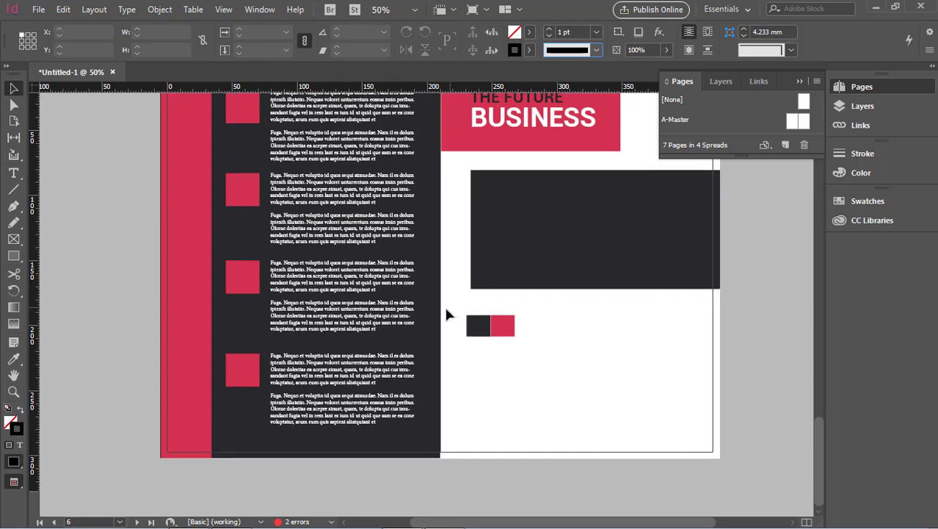
pyautogui.moveTo(522, 345); pyautogui.dragTo(651, 161)
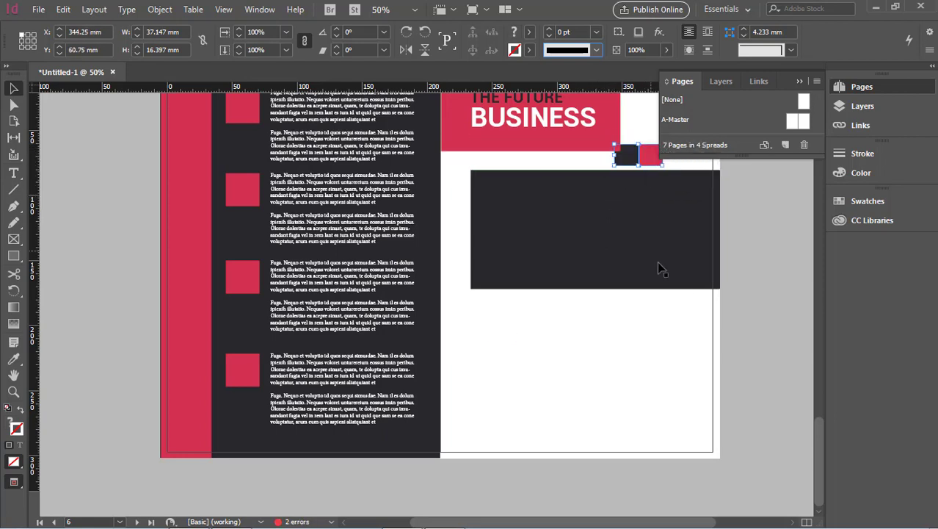
pyautogui.click(750, 359)
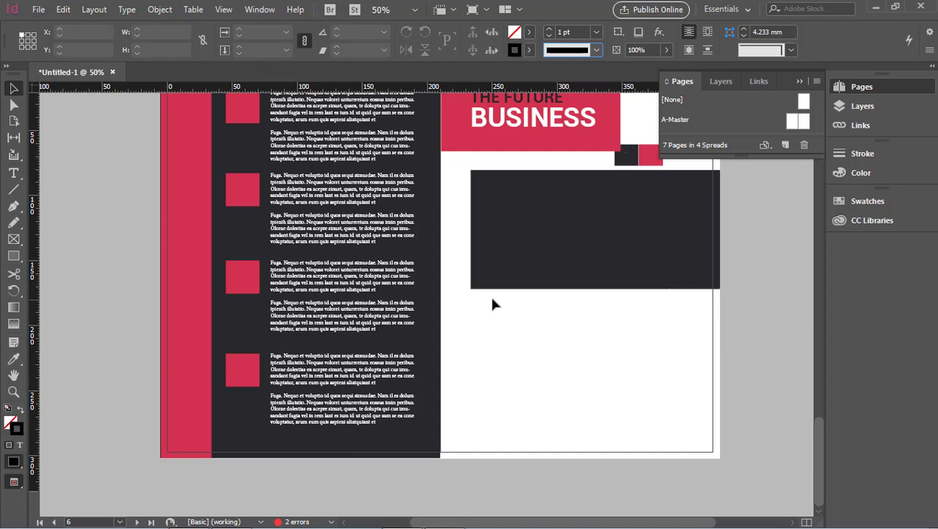
# Step: Draw a bar about 46.5 by 10 mm at X 210 mm, Y 186 mm below the dark rectangle and fill it with the heading box's red
pyautogui.click(16, 259)
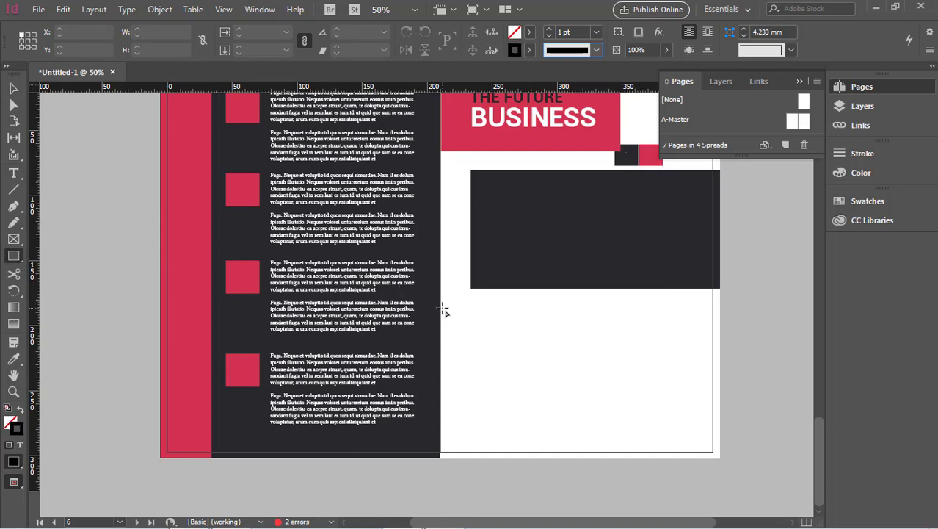
pyautogui.moveTo(441, 309); pyautogui.dragTo(502, 323)
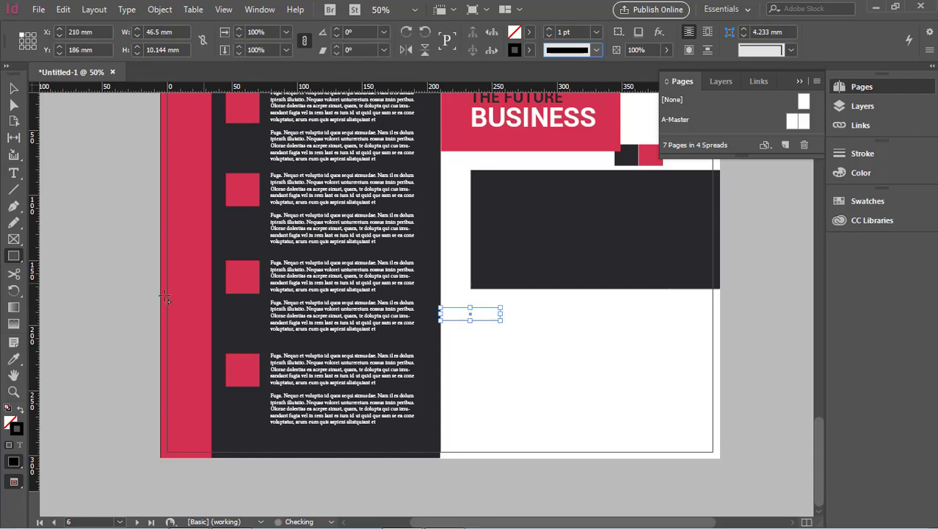
pyautogui.click(13, 359)
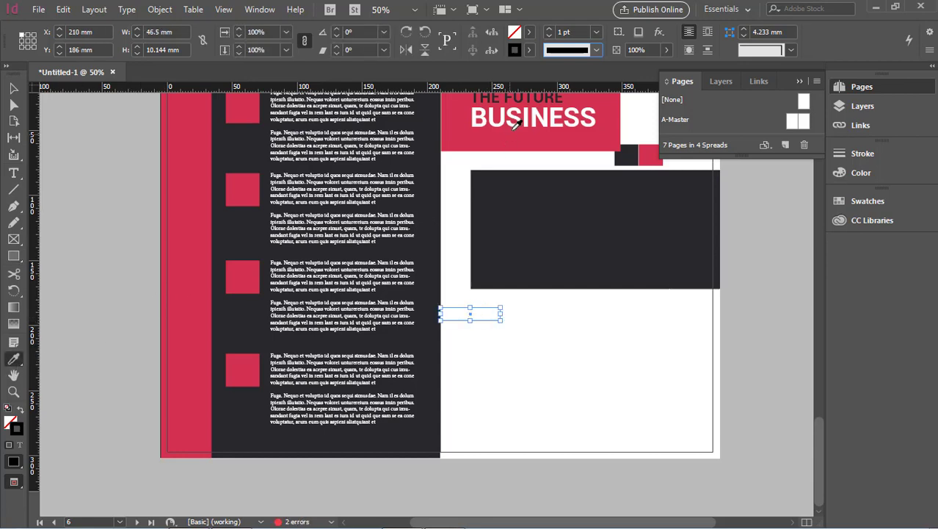
pyautogui.click(516, 126)
# Step: Duplicate the small red bar straight down on page 7, keeping it at the inner page edge
pyautogui.click(13, 88)
pyautogui.click(66, 154)
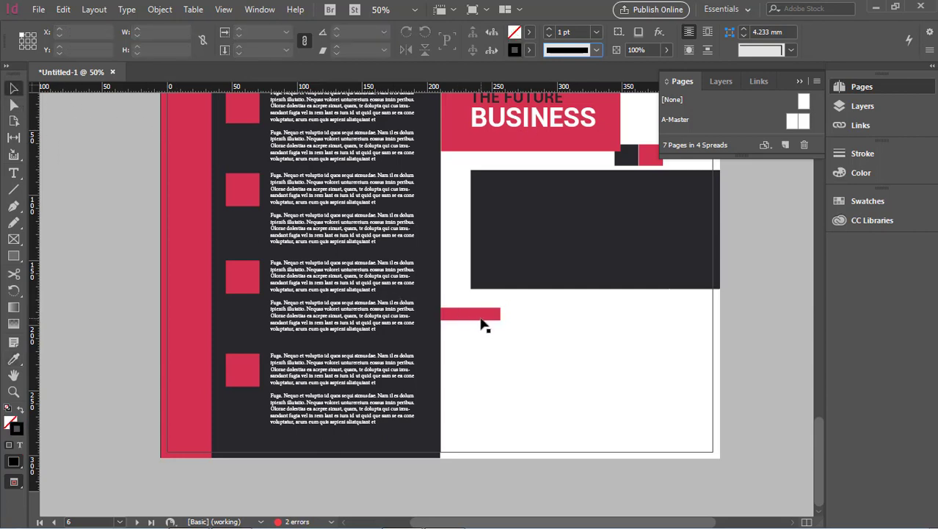
pyautogui.moveTo(479, 324); pyautogui.dragTo(476, 392)
pyautogui.click(494, 351)
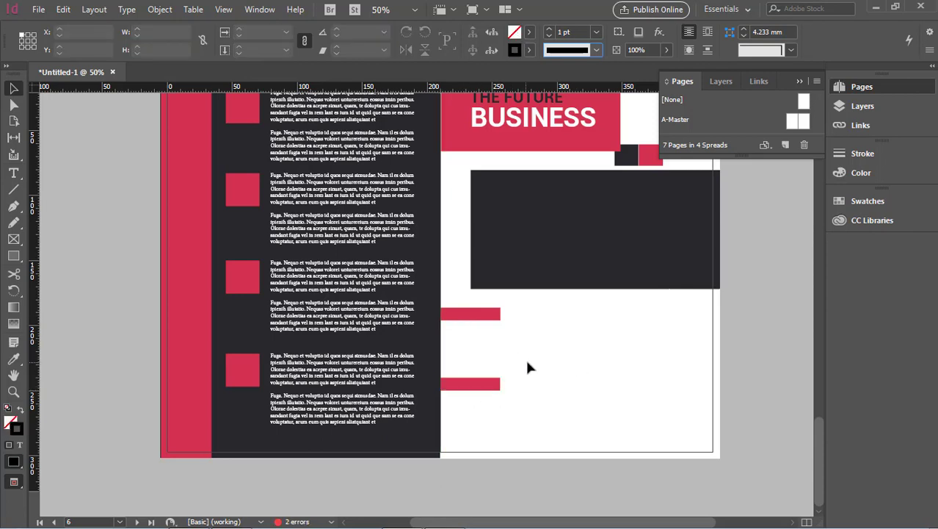
# Step: Draw a text frame about 142 by 43 mm beside the upper red bar and fill it with placeholder text
pyautogui.click(13, 172)
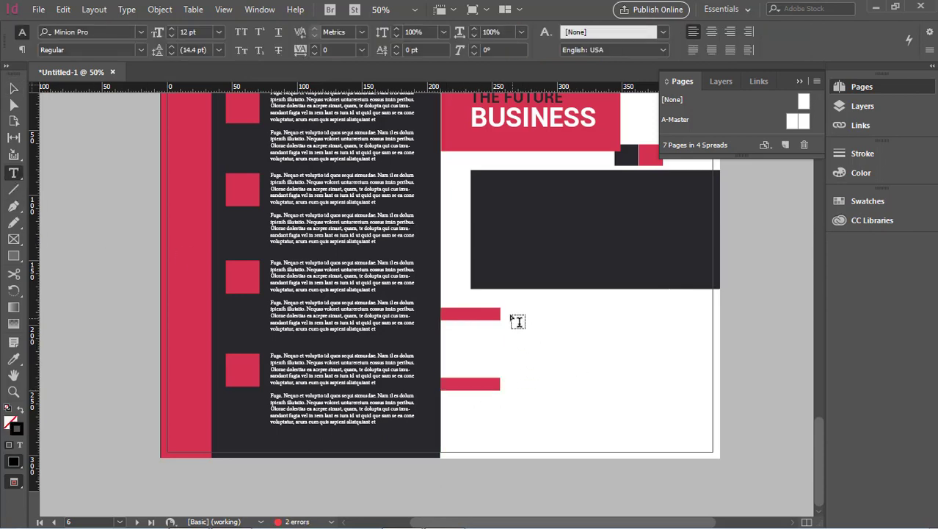
pyautogui.moveTo(505, 307); pyautogui.dragTo(687, 367)
pyautogui.rightClick(660, 343)
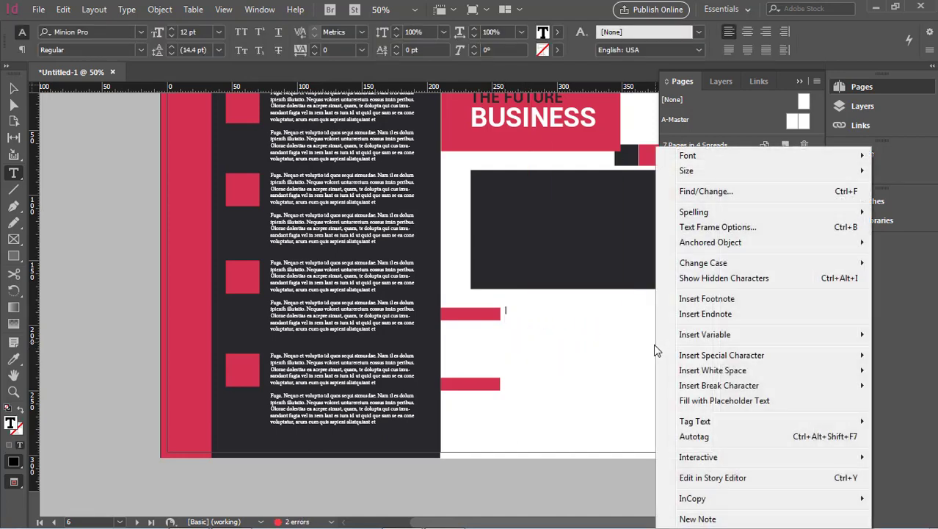
pyautogui.click(724, 401)
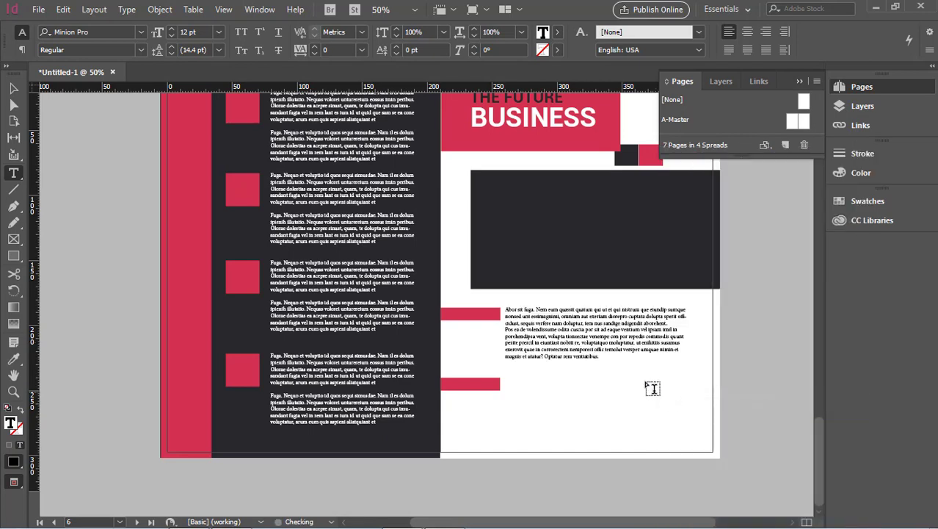
# Step: Duplicate the placeholder text frame beside the lower red bar at X 260 mm, Y 240 mm
pyautogui.moveTo(613, 356); pyautogui.dragTo(520, 335)
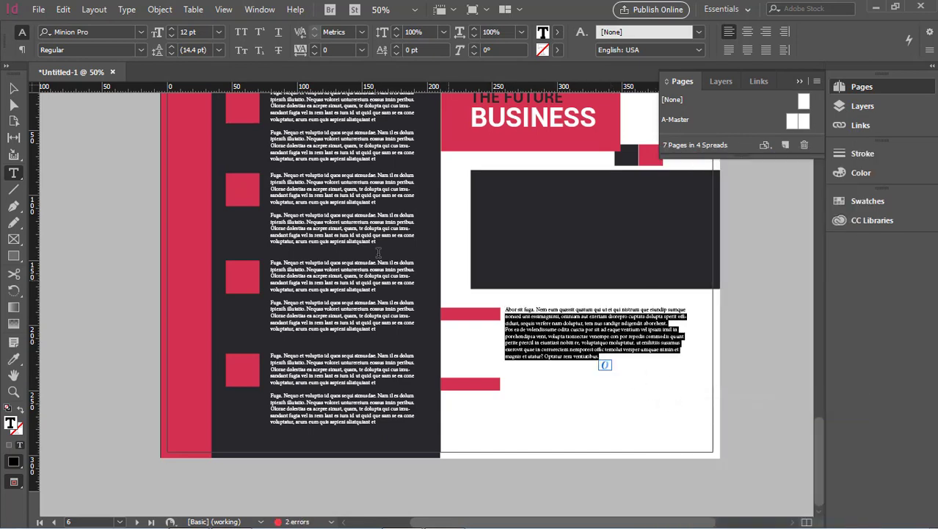
pyautogui.click(13, 88)
pyautogui.click(158, 230)
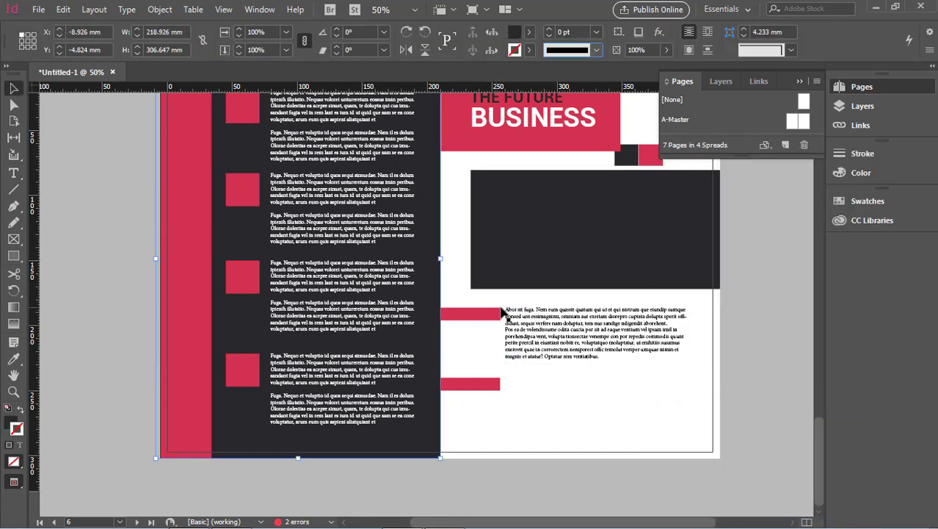
pyautogui.click(548, 331)
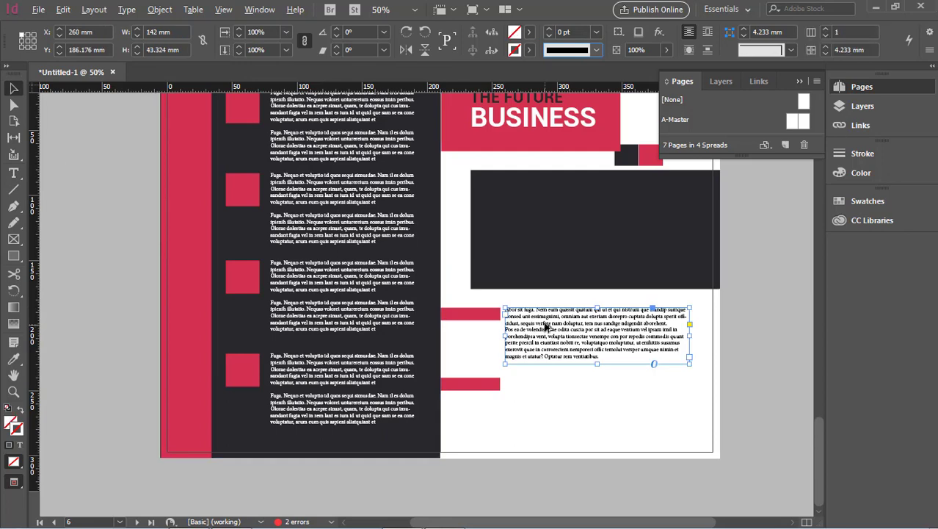
pyautogui.moveTo(548, 331); pyautogui.dragTo(547, 395)
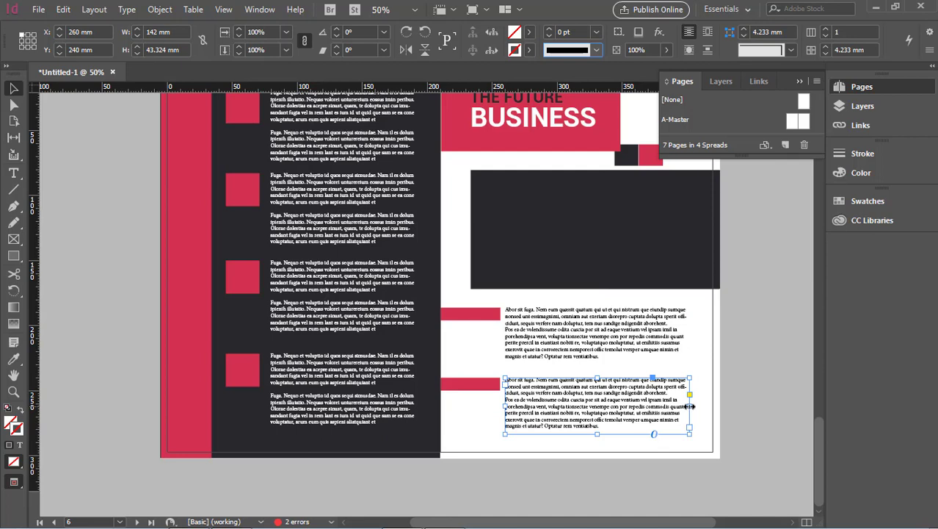
# Step: Widen both placeholder text frames on page 7 toward the outer margin so their widths match
pyautogui.moveTo(690, 405)
pyautogui.mouseDown()
pyautogui.moveTo(709, 409)
pyautogui.moveTo(701, 408)
pyautogui.mouseUp()
pyautogui.click(744, 371)
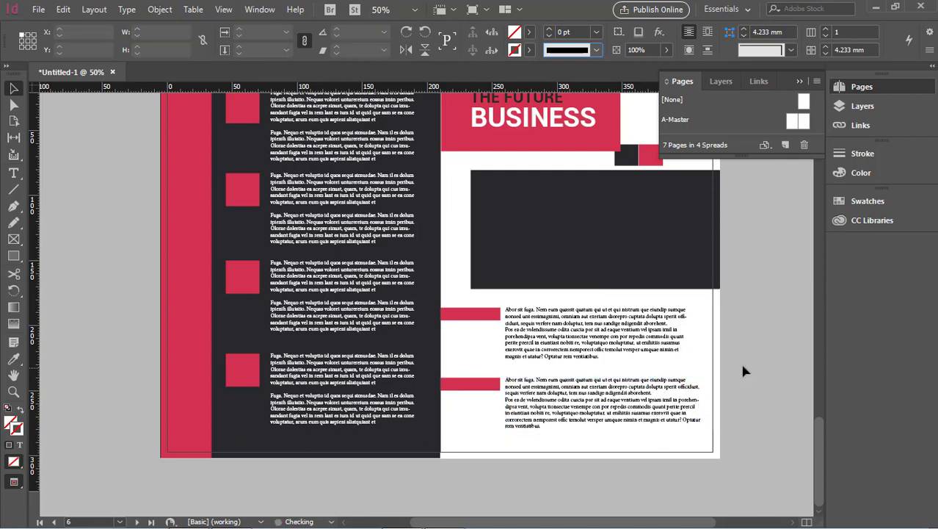
pyautogui.click(683, 340)
pyautogui.moveTo(684, 338); pyautogui.dragTo(701, 337)
pyautogui.click(739, 378)
# Step: Extend the red heading box on page 7 inward to X 205 mm, giving it a width of 143.75 mm
pyautogui.scroll(1, 739, 371)
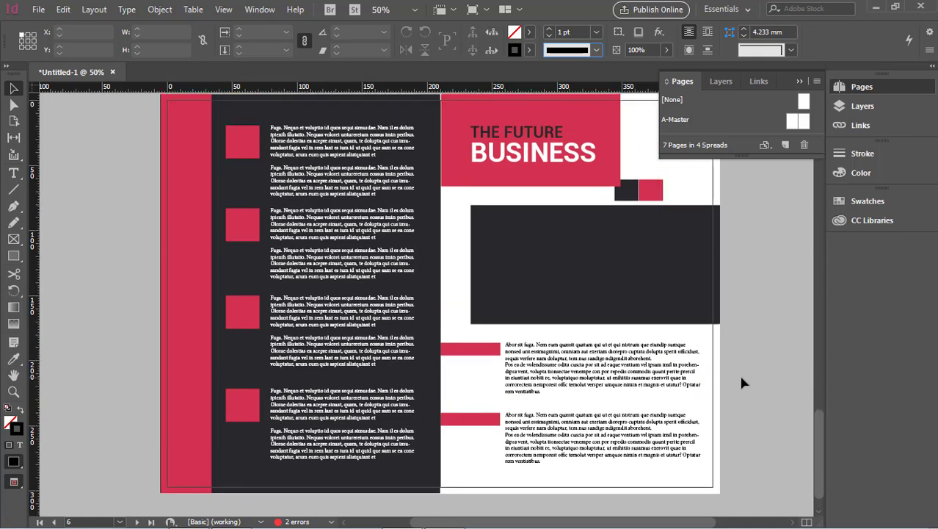
pyautogui.scroll(2, 739, 372)
pyautogui.scroll(-3, 739, 373)
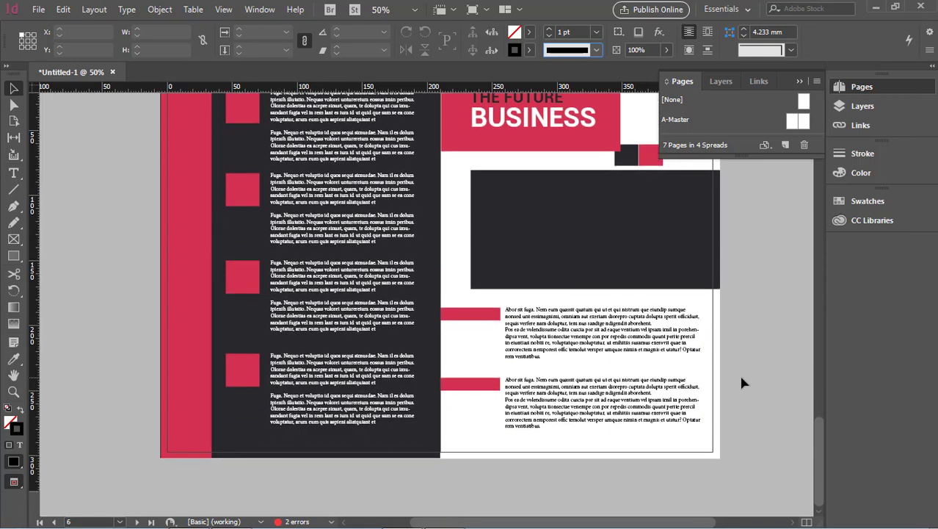
pyautogui.scroll(2, 734, 373)
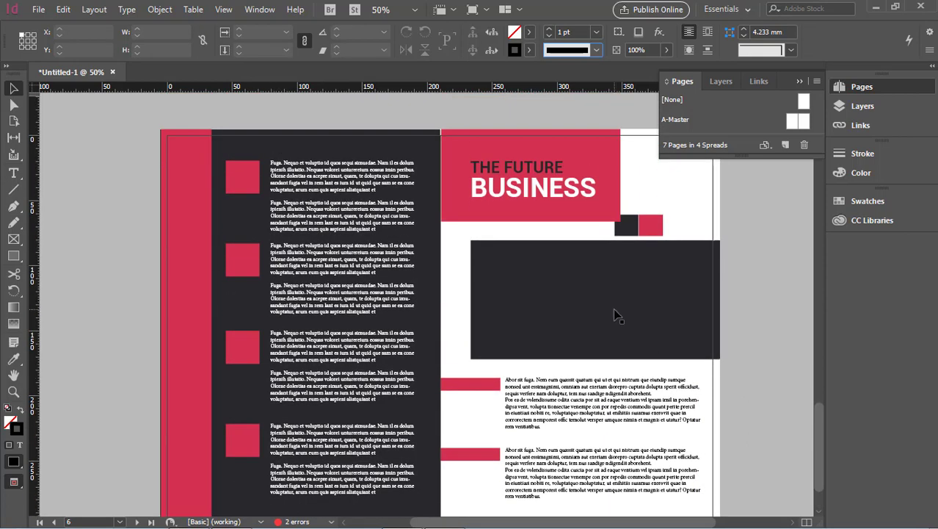
pyautogui.click(592, 169)
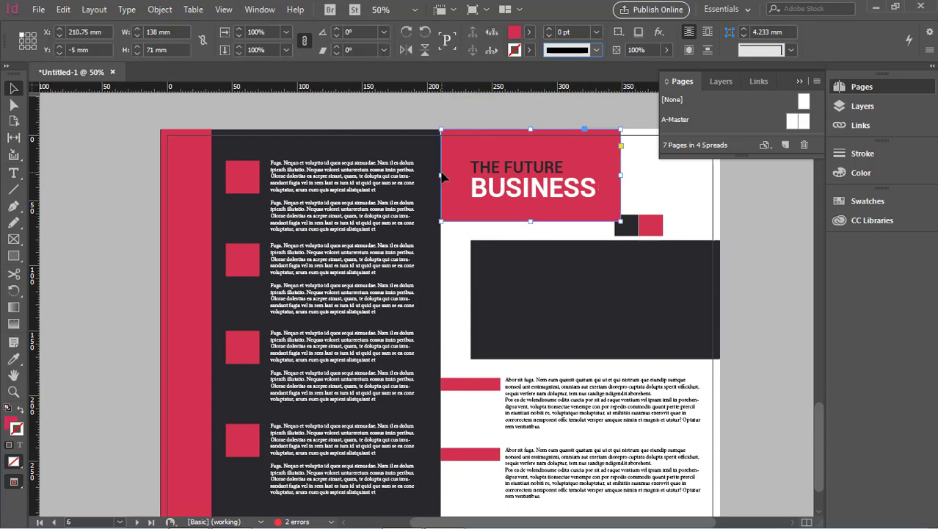
pyautogui.moveTo(442, 178); pyautogui.dragTo(434, 178)
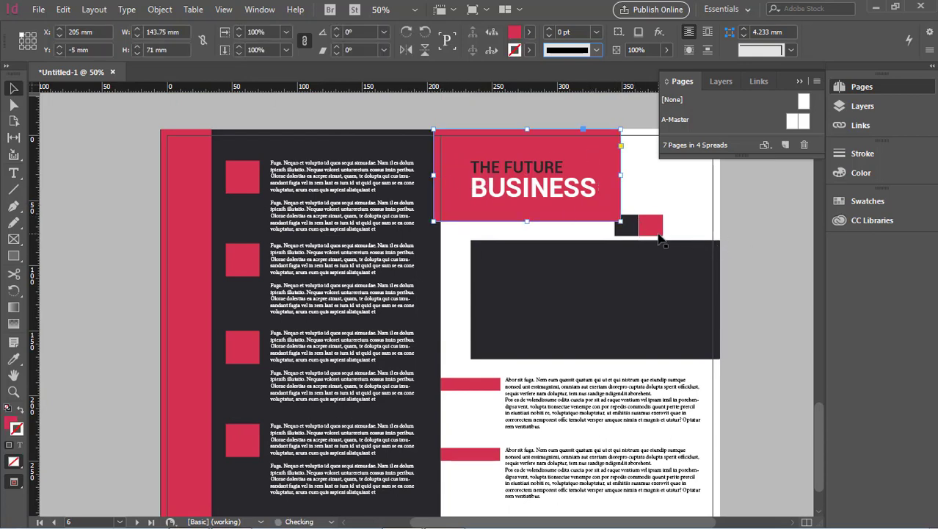
pyautogui.click(740, 188)
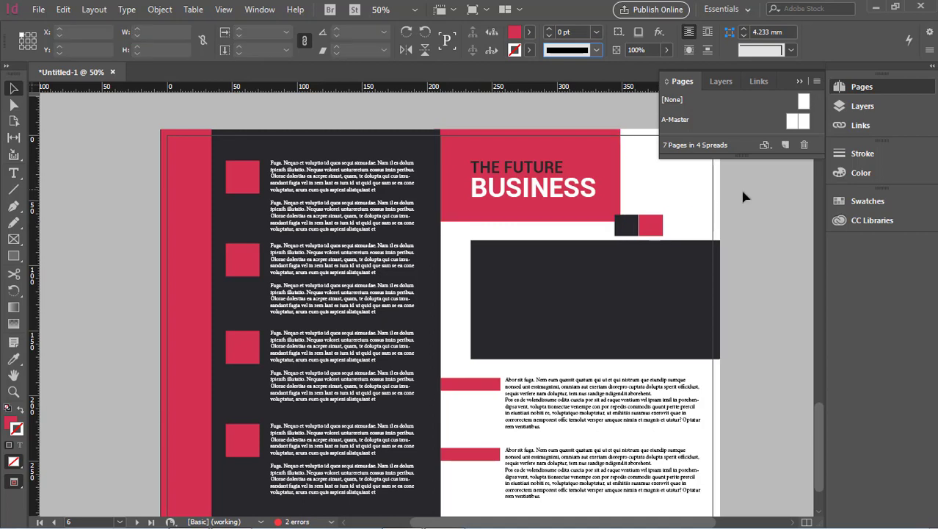
# Step: Move the two colour samples beside the red heading box to about X 378 mm, Y 37 mm
pyautogui.click(649, 225)
pyautogui.moveTo(643, 232); pyautogui.dragTo(687, 202)
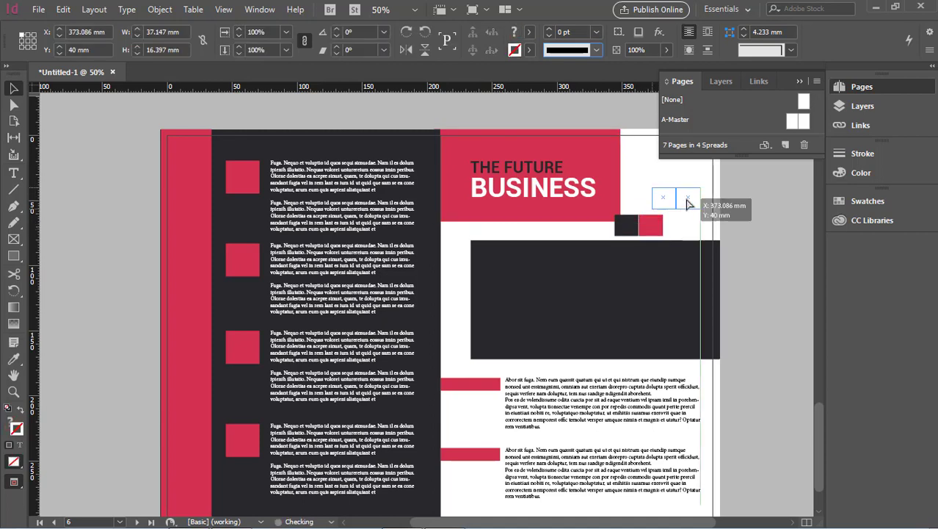
pyautogui.scroll(-3, 688, 199)
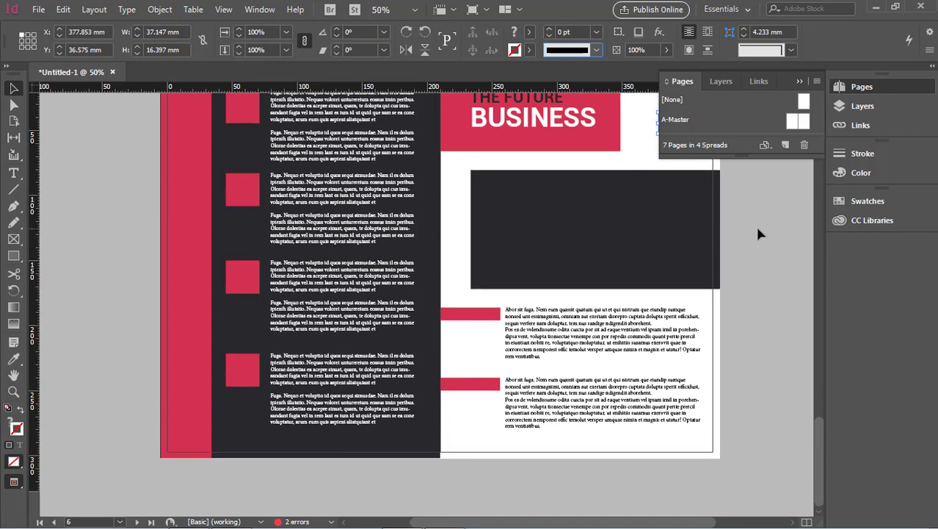
pyautogui.scroll(3, 760, 233)
pyautogui.scroll(-2, 738, 283)
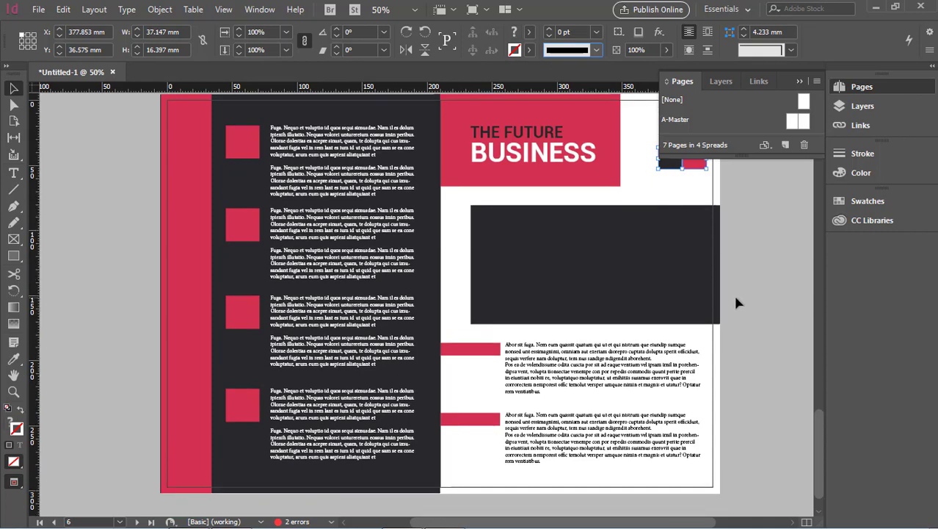
pyautogui.scroll(2, 736, 297)
# Step: Copy the "Business Development" subheading from the service list on page 4
pyautogui.scroll(8, 735, 298)
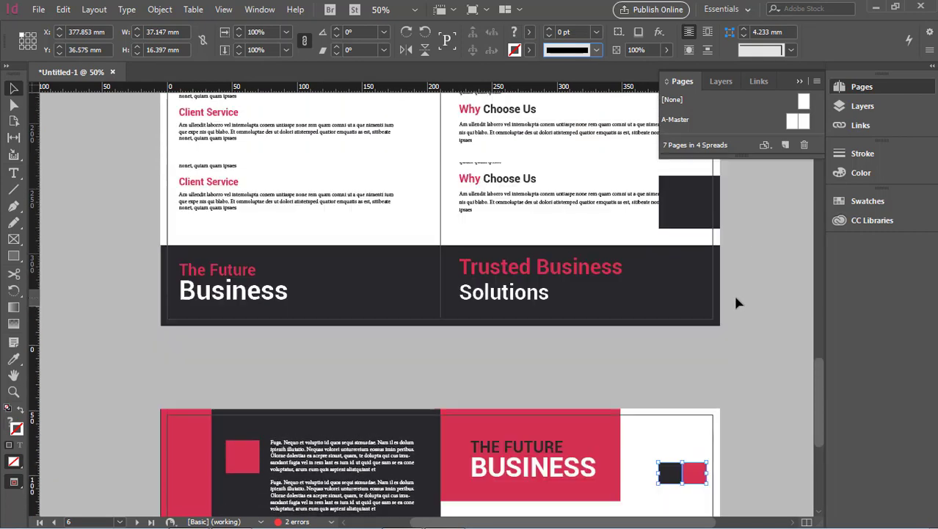
pyautogui.scroll(1, 624, 300)
pyautogui.scroll(-9, 622, 298)
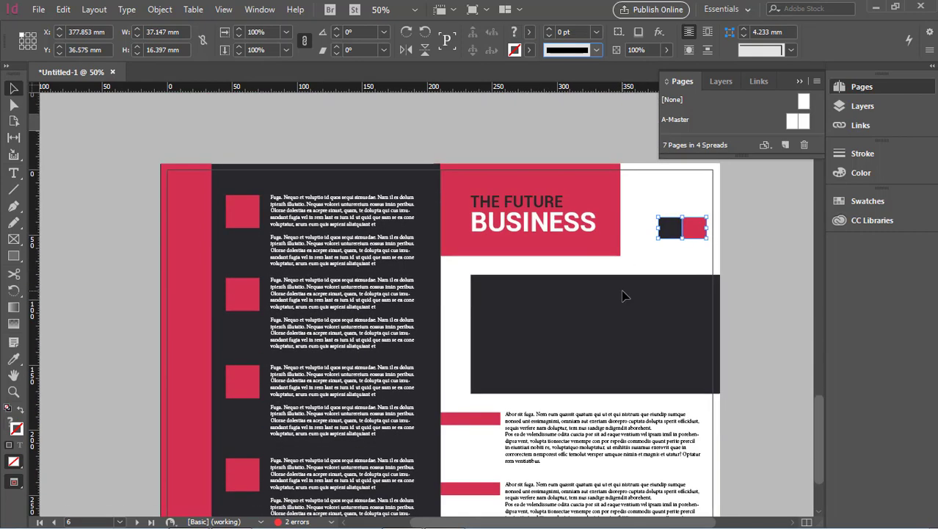
pyautogui.scroll(-1, 580, 307)
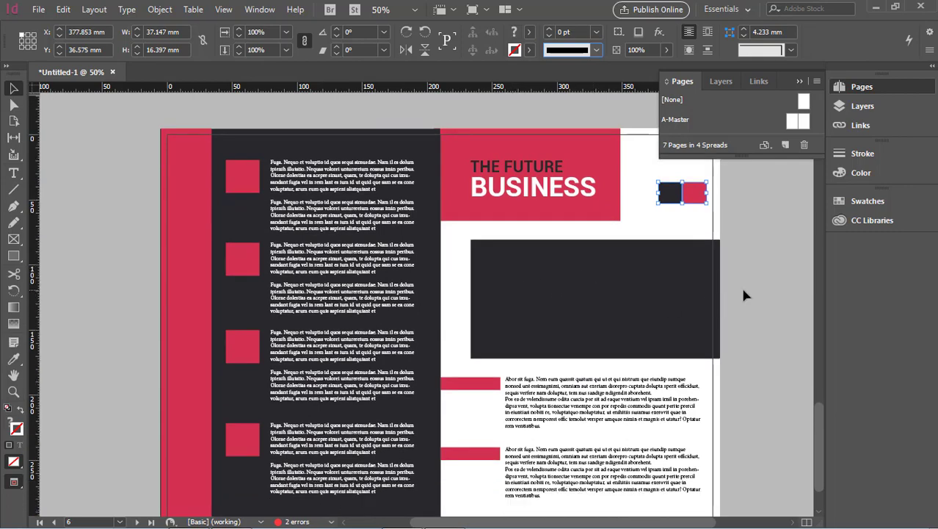
pyautogui.scroll(9, 730, 293)
pyautogui.scroll(1, 268, 357)
pyautogui.scroll(2, 216, 269)
pyautogui.click(242, 196)
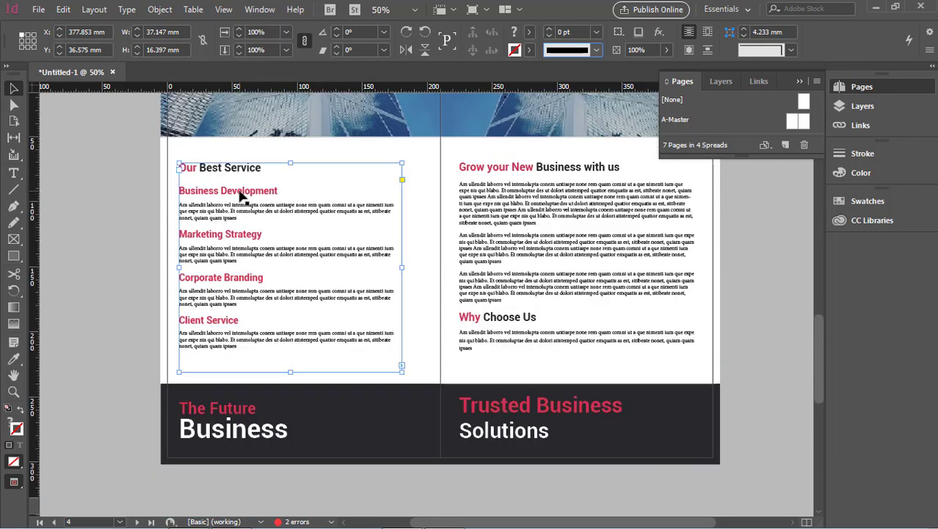
pyautogui.click(13, 172)
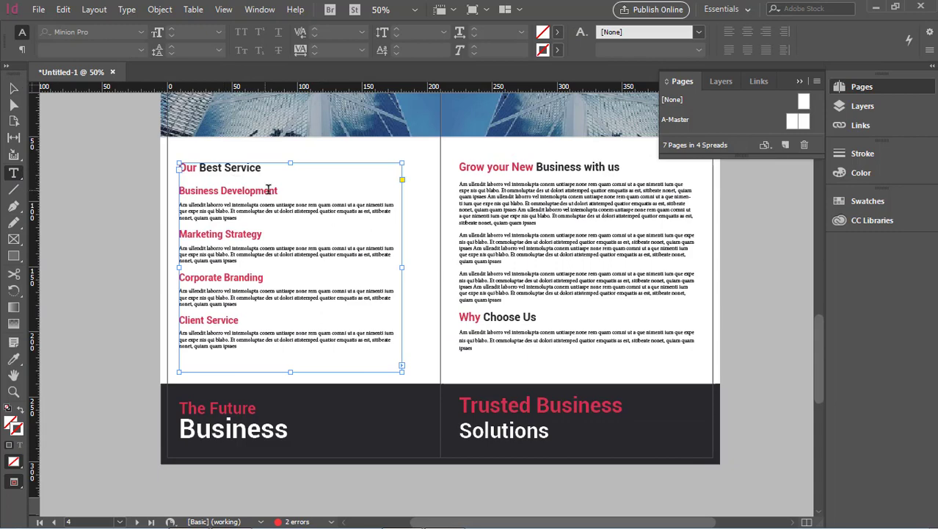
pyautogui.moveTo(279, 191); pyautogui.dragTo(174, 189)
pyautogui.hotkey('ctrl', 'c')
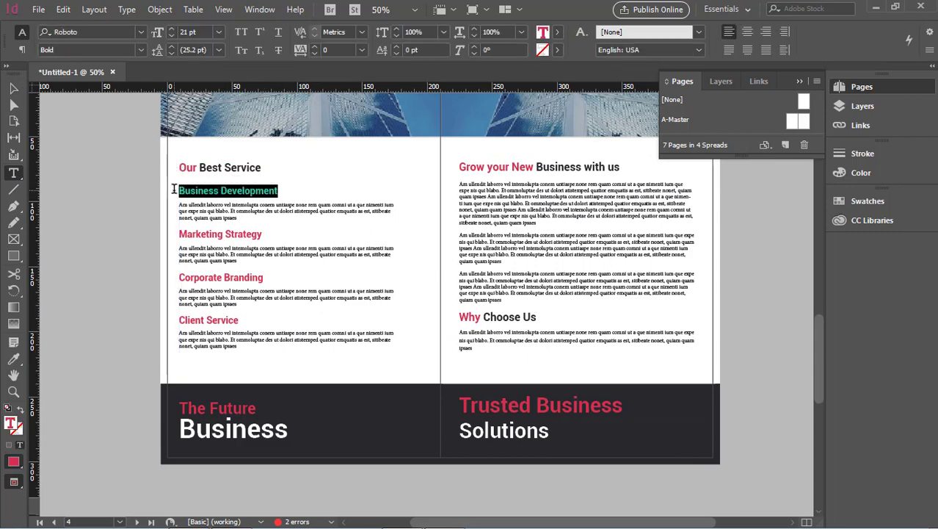
# Step: Create a text frame inside the dark rectangle on page 7 and paste the copied subheading into it
pyautogui.scroll(-5, 304, 209)
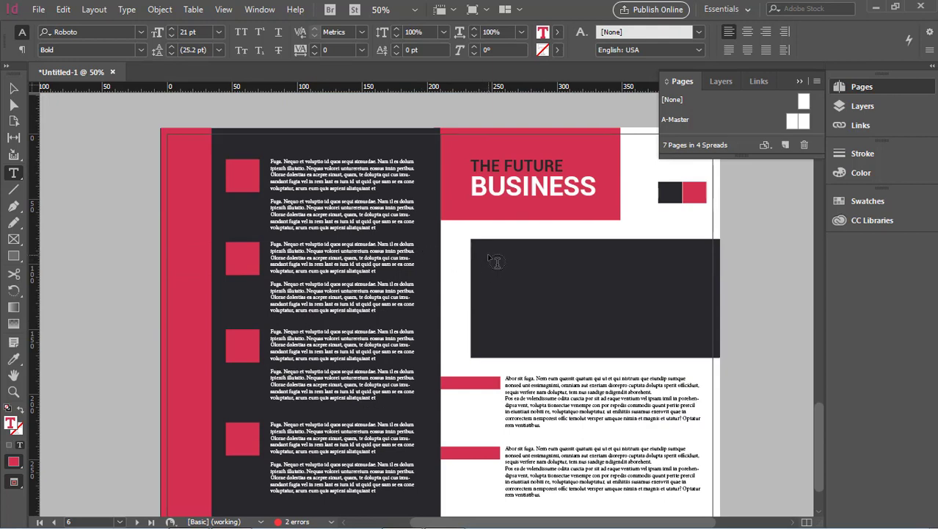
pyautogui.moveTo(488, 255); pyautogui.dragTo(696, 347)
pyautogui.hotkey('ctrl', 'v')
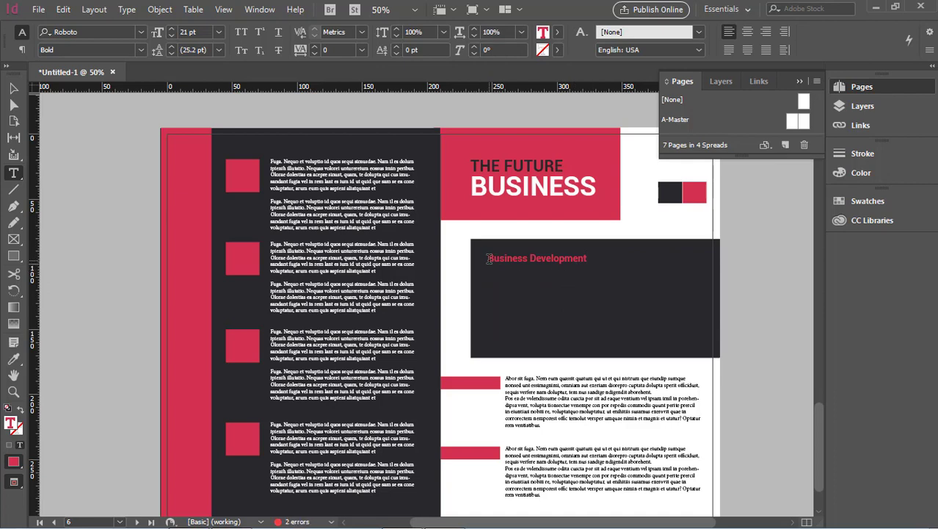
pyautogui.write('____')
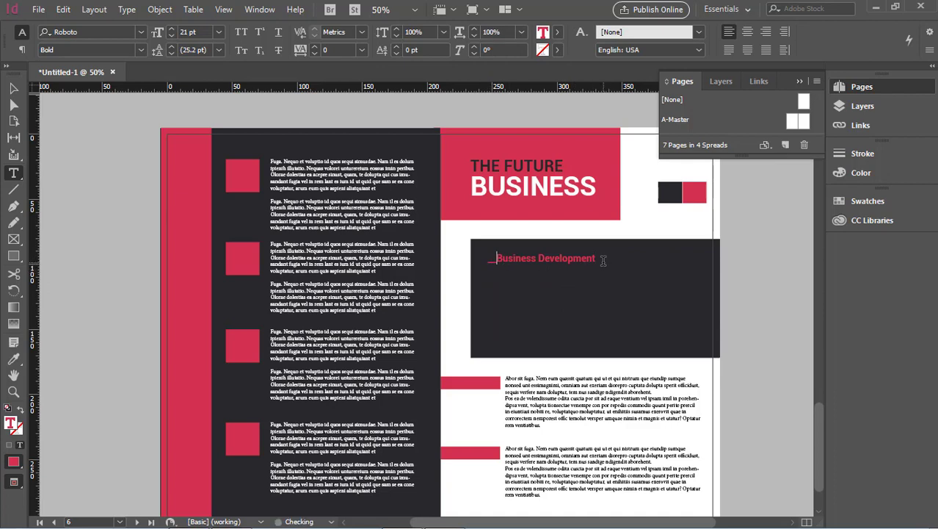
pyautogui.press('BackSpace')
pyautogui.press('BackSpace')
pyautogui.press('BackSpace')
pyautogui.press('BackSpace')
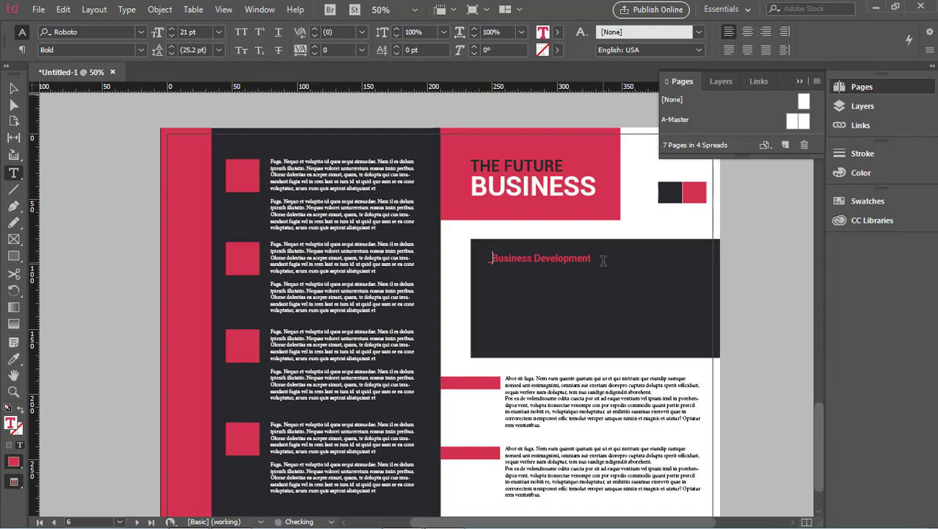
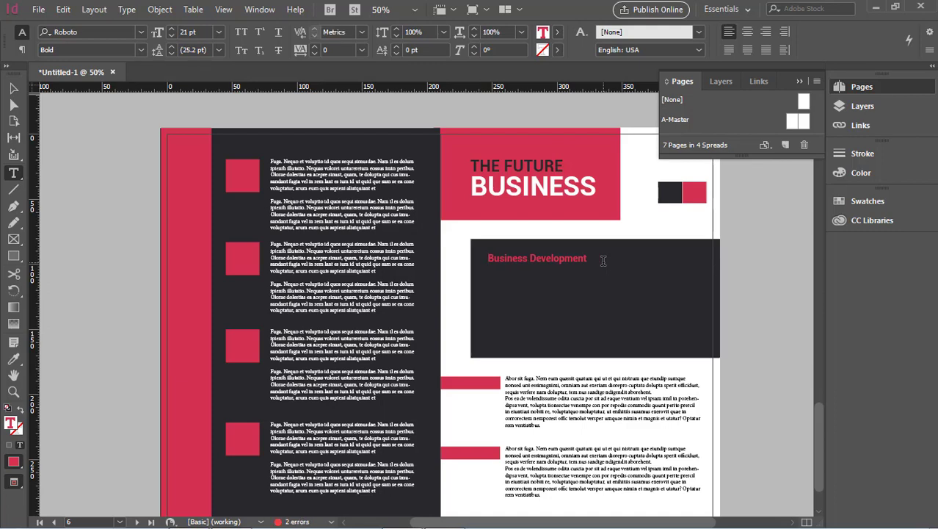
# Step: Insert the number 01 before "Business Development" in the dark rectangle on page 7
pyautogui.write('01')
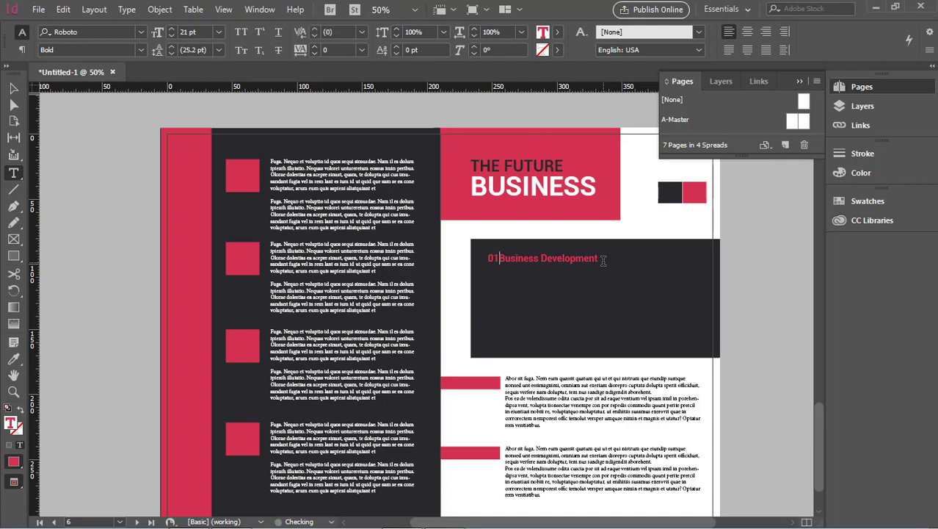
# Step: Add a period after 01 before "Business Development" and start a second list line with "02 ."
pyautogui.write('.')
pyautogui.click(632, 268)
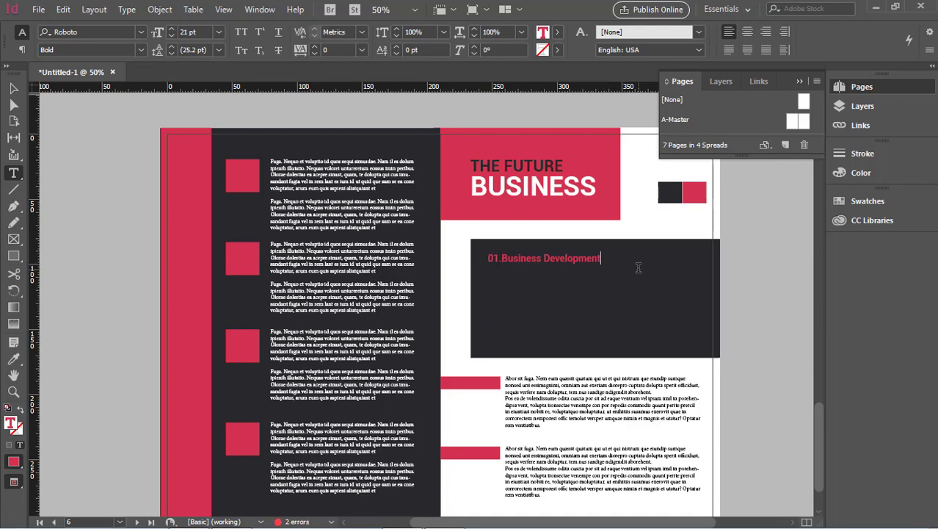
pyautogui.press('Return')
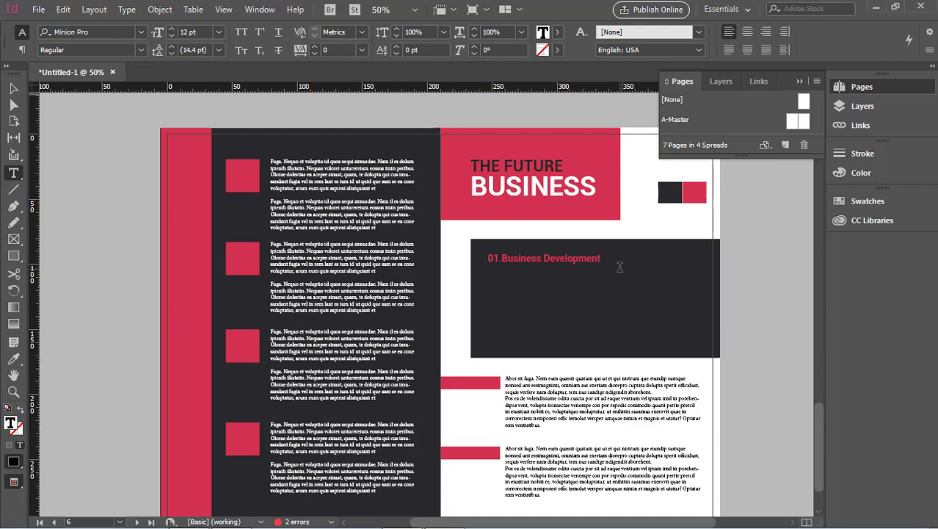
pyautogui.write('02.')
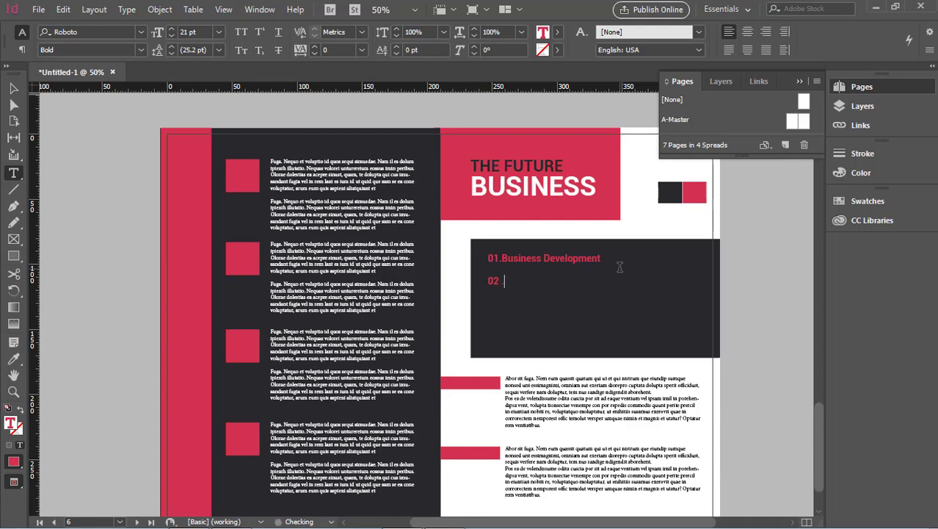
# Step: Copy the "Corporate Branding" heading from the previous spread into the 02 line and add a new line below it
pyautogui.scroll(5, 156, 254)
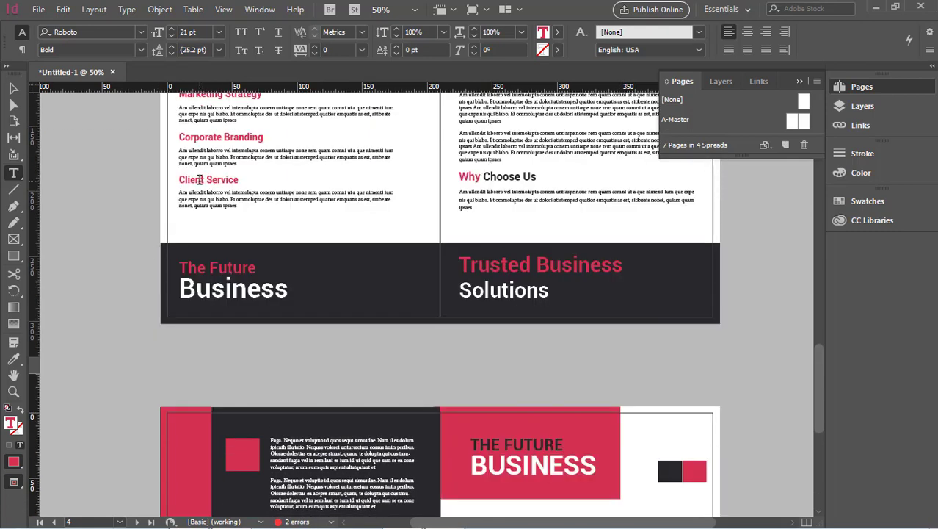
pyautogui.scroll(2, 198, 180)
pyautogui.moveTo(179, 207); pyautogui.dragTo(266, 208)
pyautogui.hotkey('ctrl', 'c')
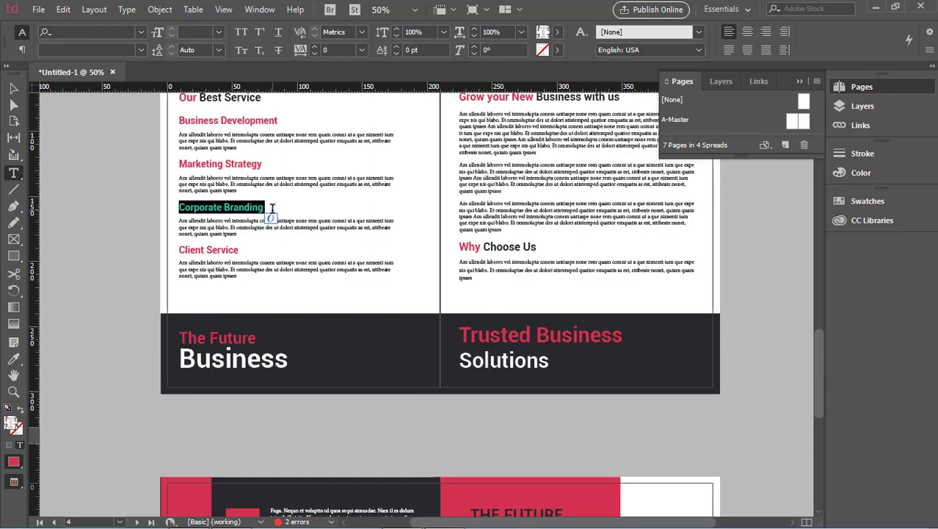
pyautogui.scroll(-7, 268, 216)
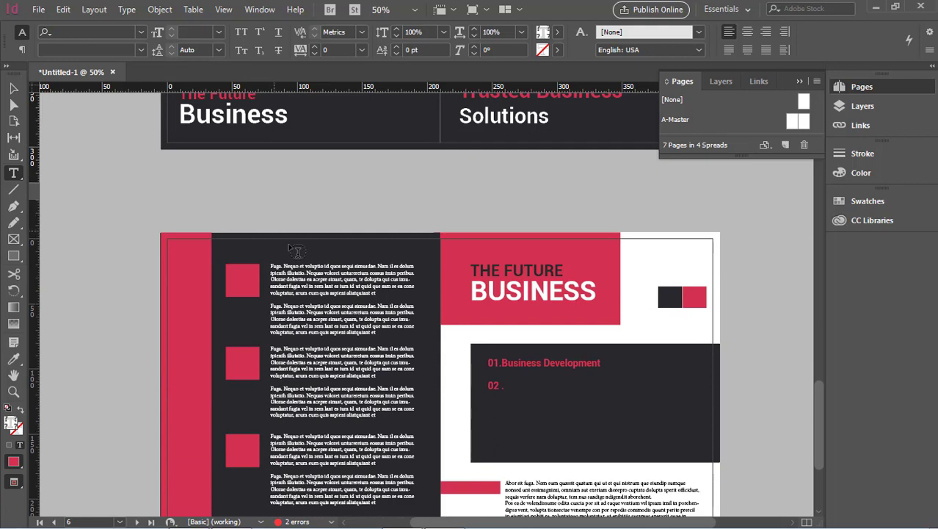
pyautogui.click(506, 387)
pyautogui.hotkey('ctrl', 'v')
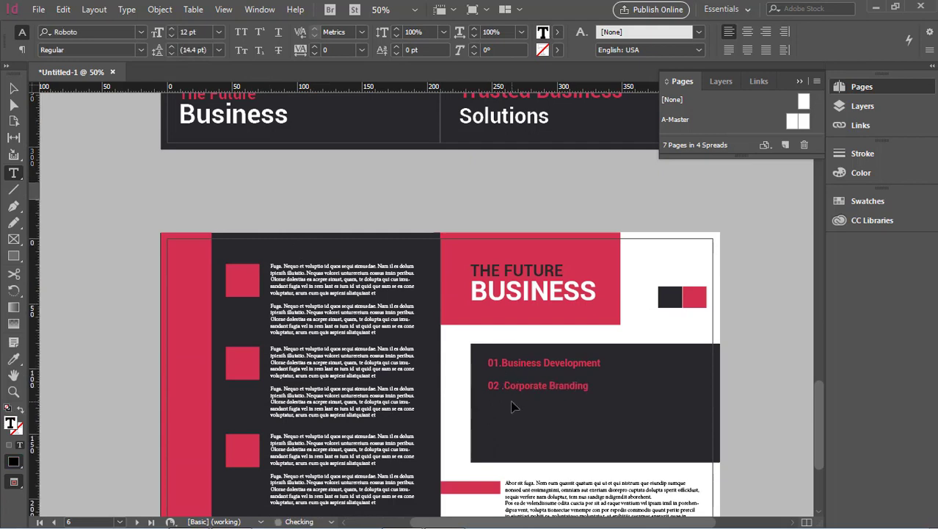
pyautogui.press('Return')
pyautogui.scroll(-1, 464, 385)
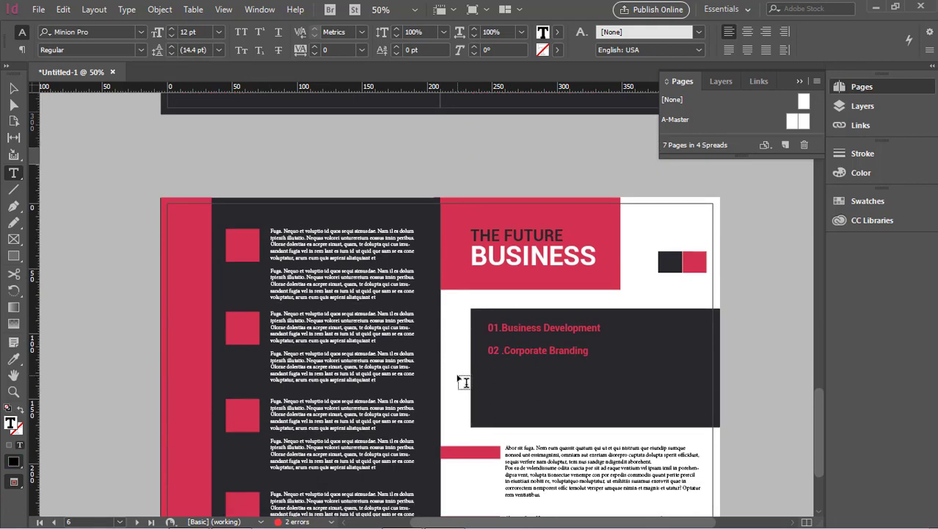
pyautogui.scroll(6, 463, 383)
pyautogui.scroll(3, 441, 373)
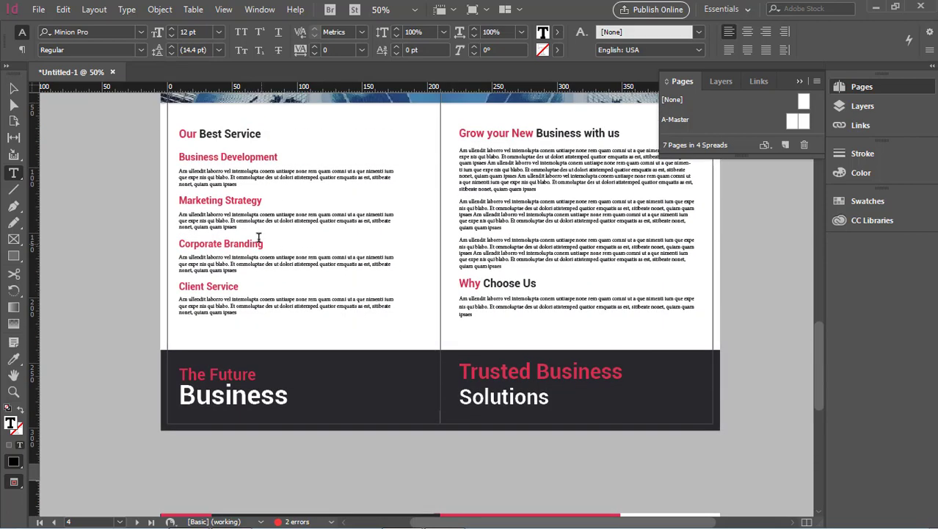
pyautogui.tripleClick(184, 200)
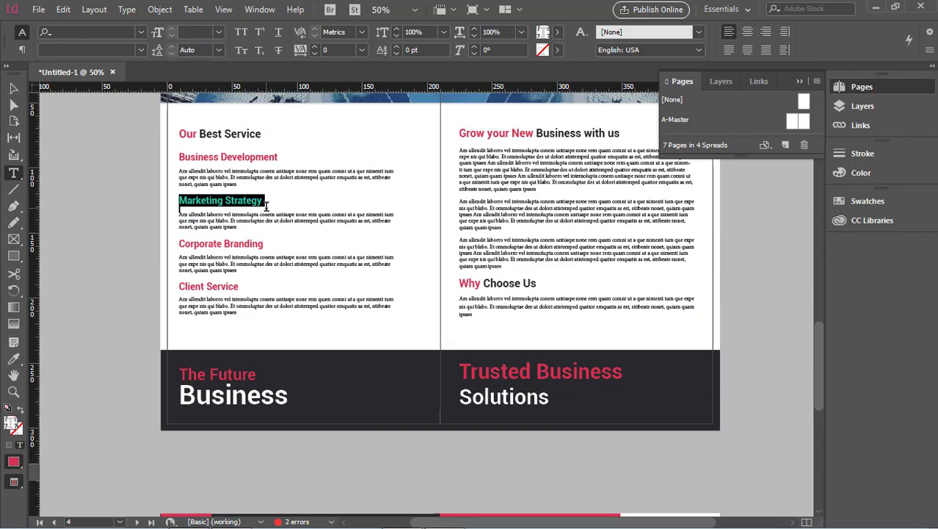
pyautogui.scroll(-5, 353, 243)
pyautogui.scroll(-5, 360, 250)
pyautogui.click(580, 317)
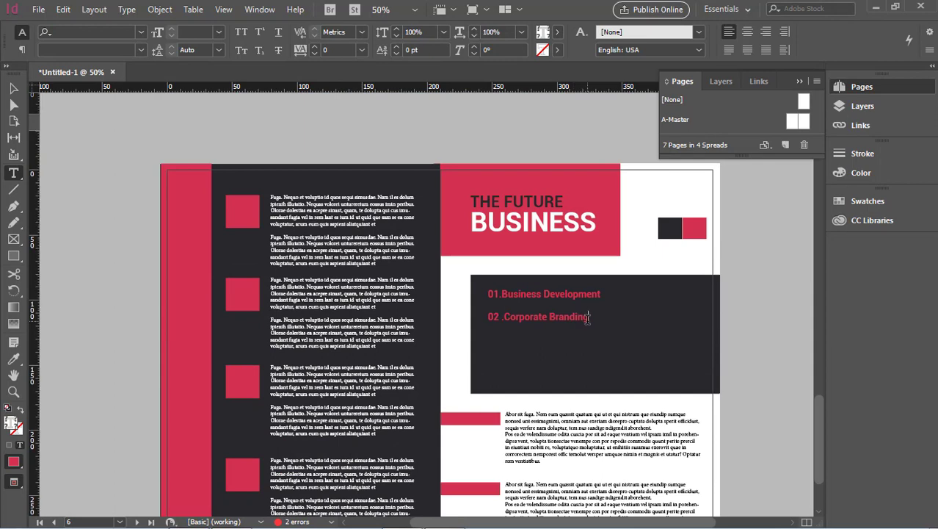
pyautogui.click(662, 335)
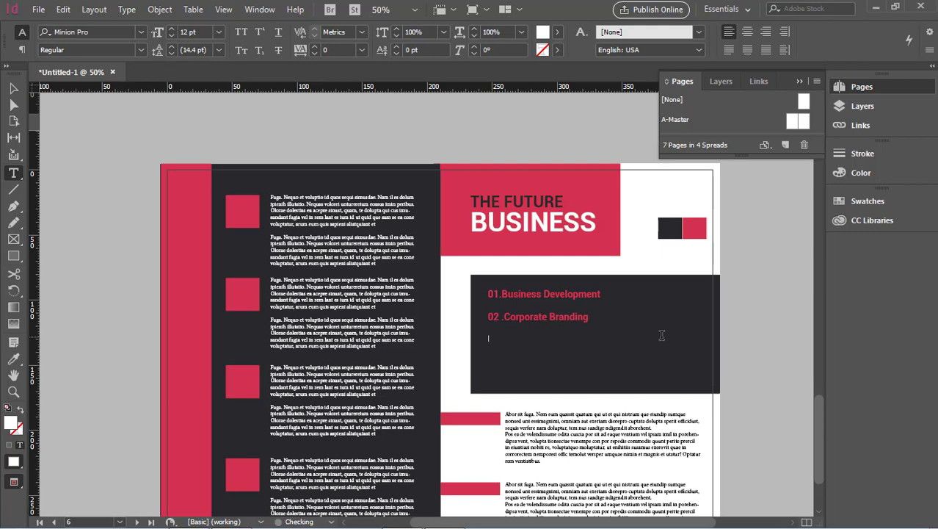
pyautogui.write('0')
# Step: Duplicate the "02 .Corporate Branding" line twice to form the third and fourth entries of the list
pyautogui.moveTo(597, 320); pyautogui.dragTo(477, 311)
pyautogui.hotkey('ctrl', 'c')
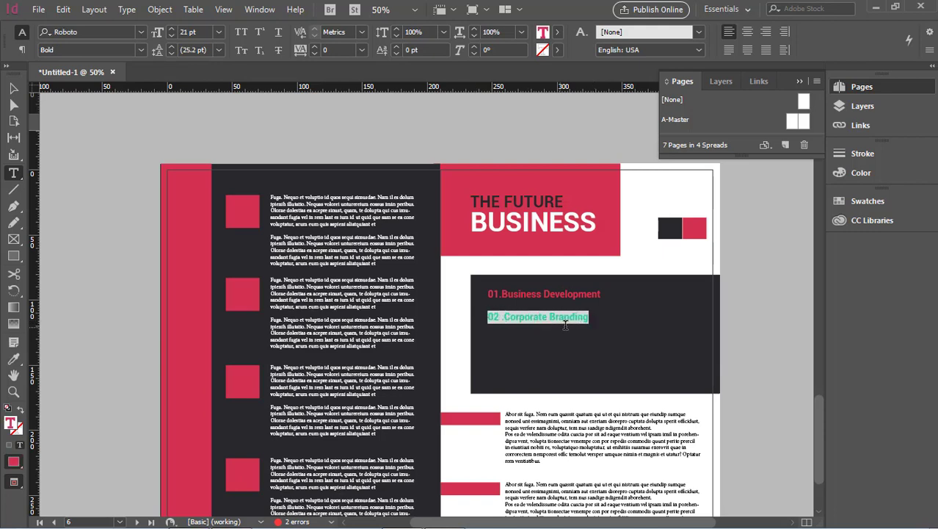
pyautogui.click(588, 320)
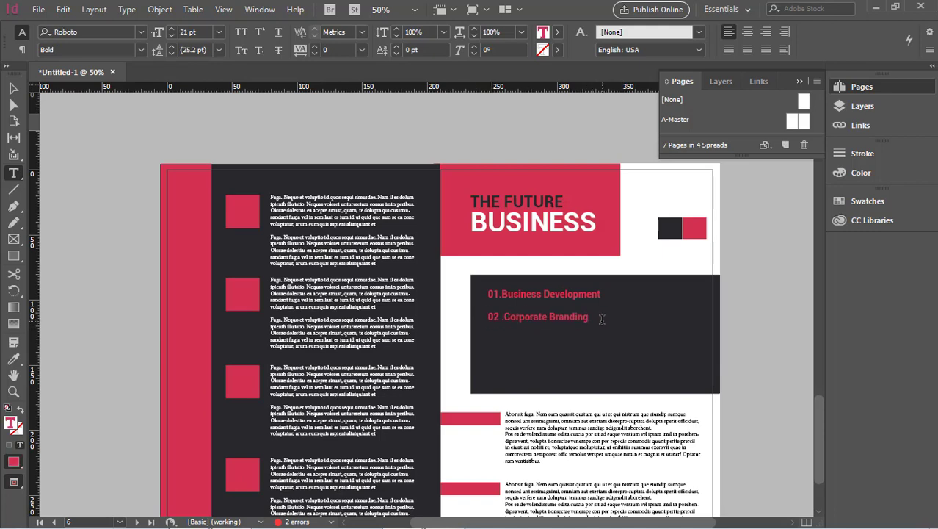
pyautogui.hotkey('ctrl', 'v')
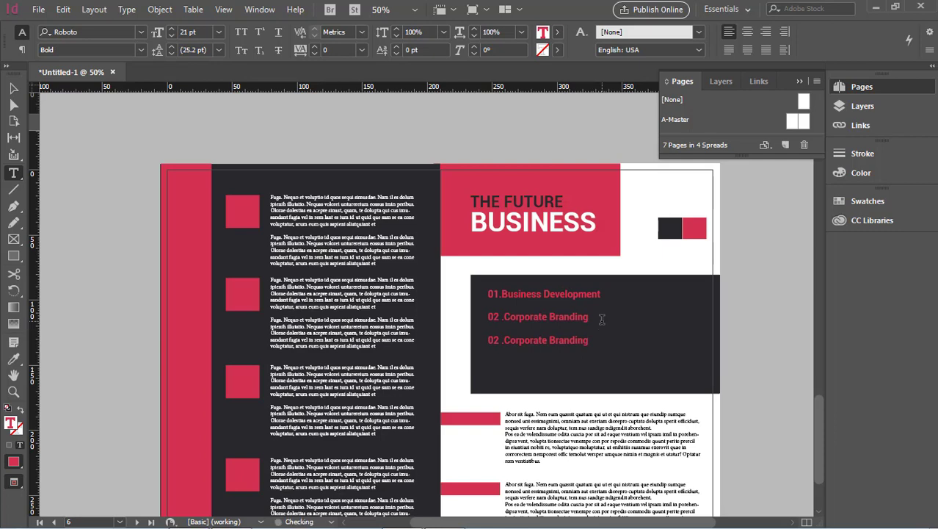
pyautogui.press('Return')
pyautogui.hotkey('ctrl', 'v')
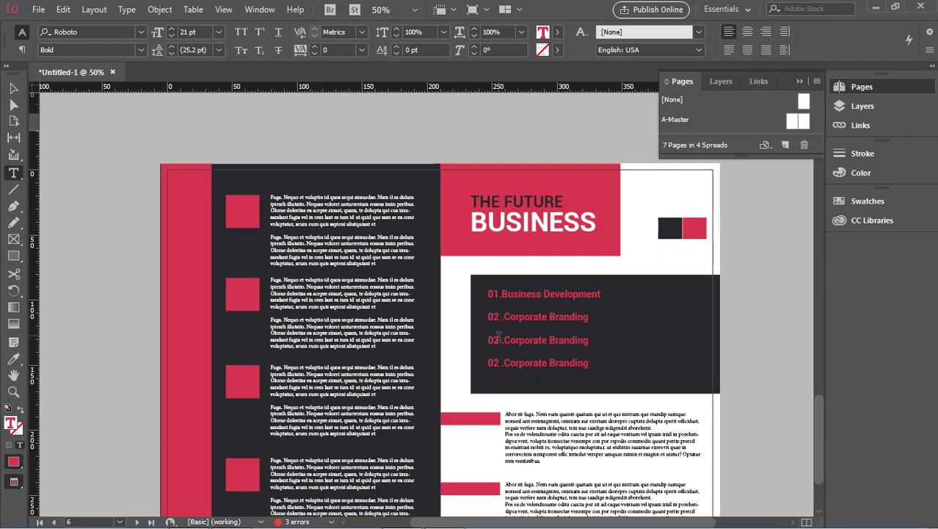
# Step: Renumber the two duplicated "Corporate Branding" lines as 03 and 04
pyautogui.press('BackSpace')
pyautogui.write('3')
pyautogui.press('BackSpace')
pyautogui.write('4')
pyautogui.keyDown('shift'); pyautogui.click(499, 292); pyautogui.keyUp('shift')
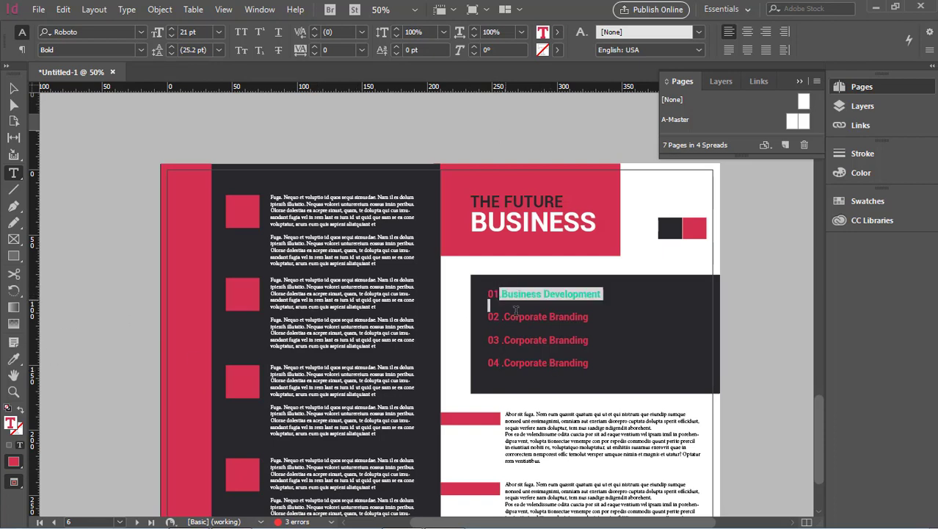
pyautogui.click(499, 293)
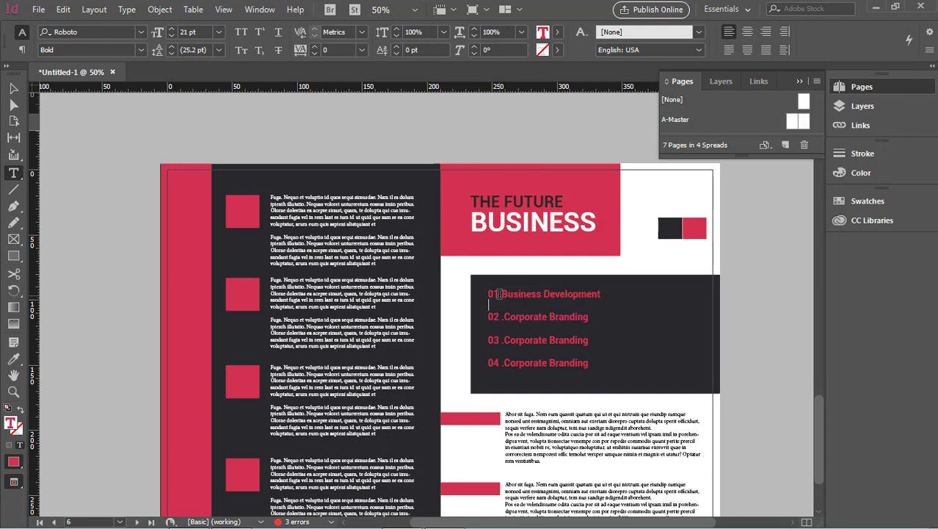
pyautogui.moveTo(499, 293); pyautogui.dragTo(491, 360)
pyautogui.click(507, 358)
pyautogui.moveTo(502, 294)
pyautogui.mouseDown()
pyautogui.moveTo(547, 364)
pyautogui.moveTo(585, 377)
pyautogui.moveTo(517, 340)
pyautogui.moveTo(503, 294)
pyautogui.mouseUp()
pyautogui.click(585, 376)
pyautogui.click(512, 307)
# Step: Replace the text of the 04 entry with the "Client Service" heading copied from the previous spread
pyautogui.scroll(5, 514, 338)
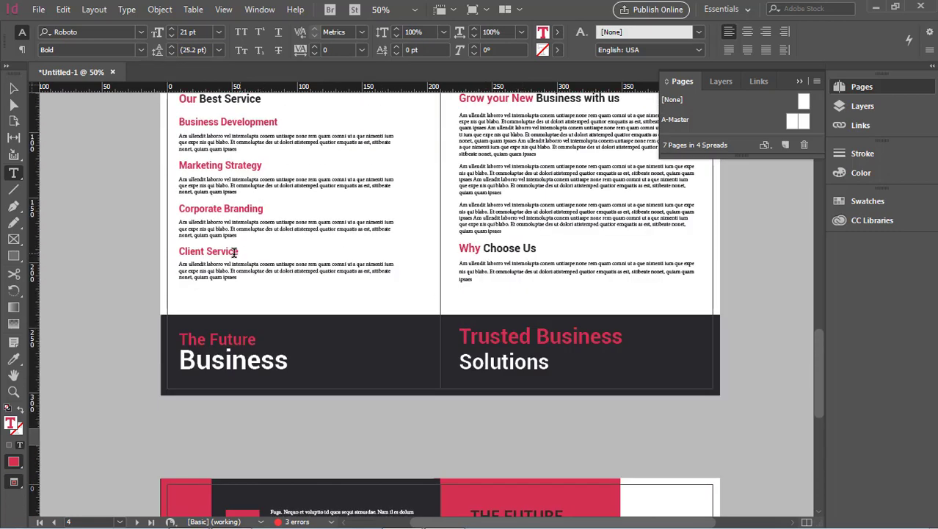
pyautogui.moveTo(240, 252); pyautogui.dragTo(171, 247)
pyautogui.hotkey('ctrl', 'c')
pyautogui.scroll(-4, 374, 325)
pyautogui.scroll(-3, 412, 379)
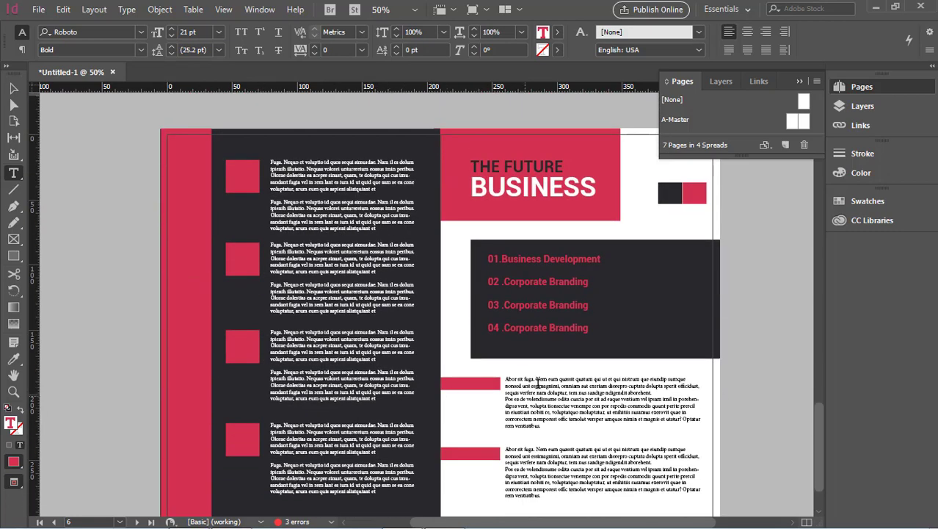
pyautogui.moveTo(589, 331); pyautogui.dragTo(505, 328)
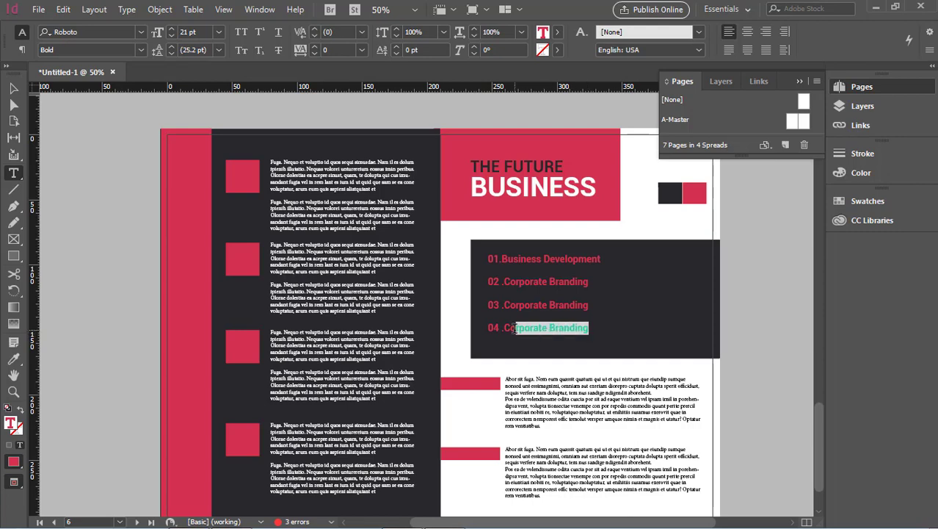
pyautogui.hotkey('ctrl', 'v')
# Step: Replace the text of the 03 entry with the "Marketing Strategy" heading from the previous spread
pyautogui.scroll(5, 539, 348)
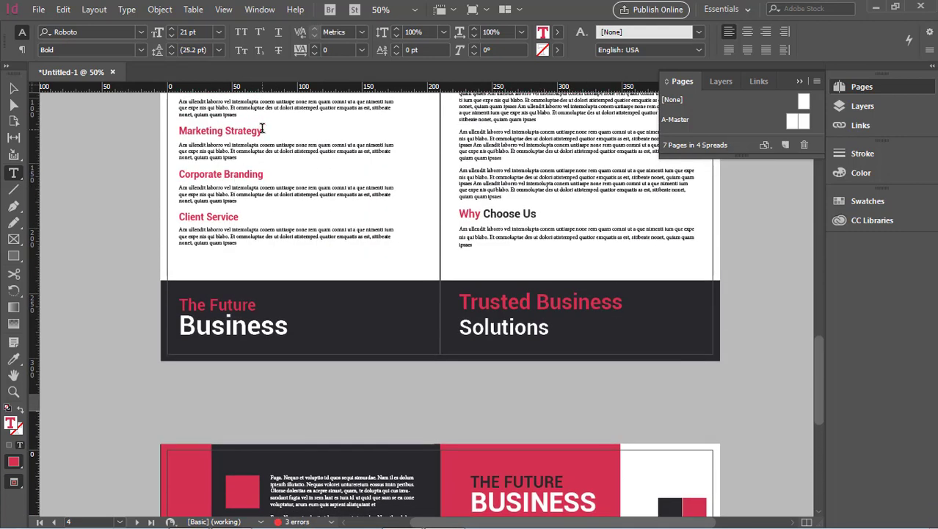
pyautogui.moveTo(263, 130); pyautogui.dragTo(178, 127)
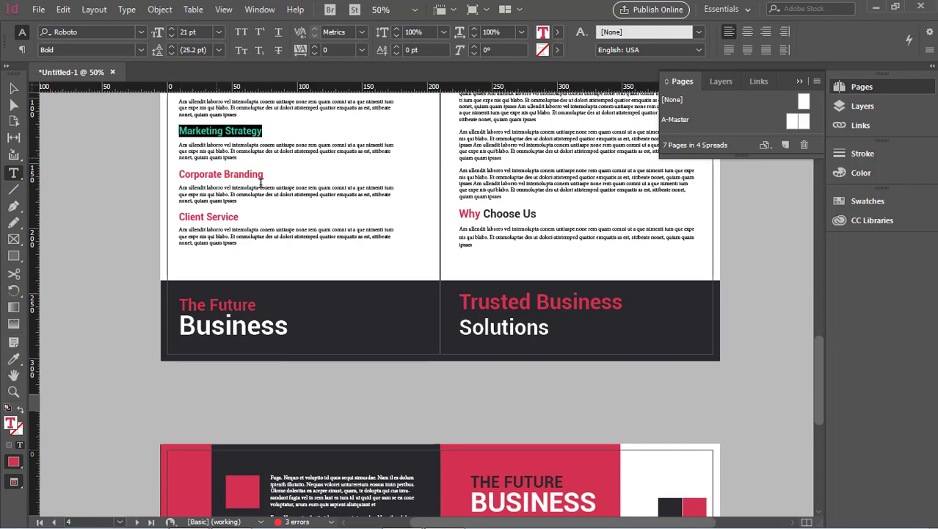
pyautogui.scroll(-6, 423, 258)
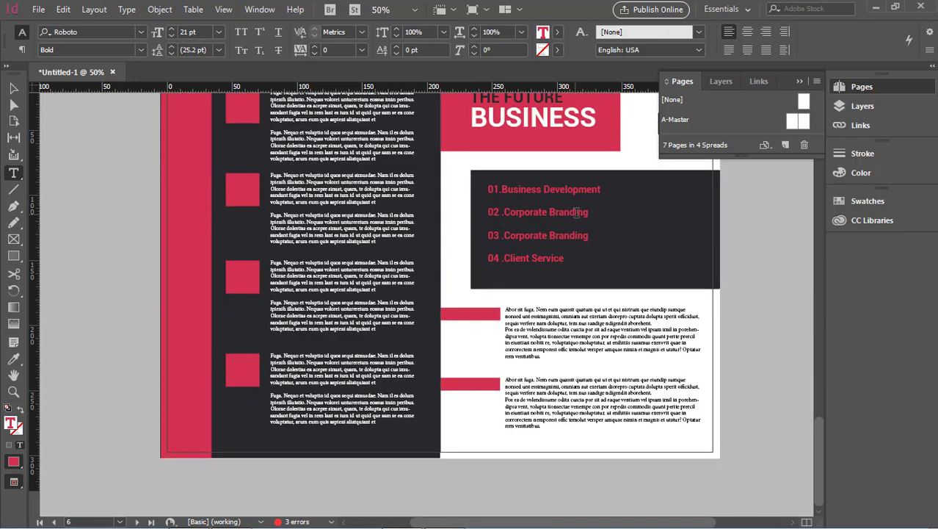
pyautogui.moveTo(588, 236); pyautogui.dragTo(512, 236)
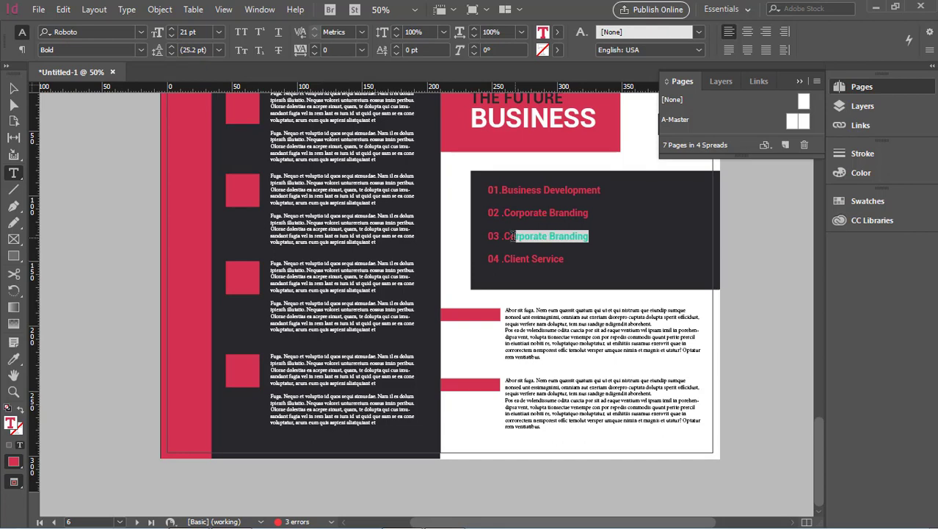
pyautogui.write('Marketing Strategy')
pyautogui.scroll(2, 595, 254)
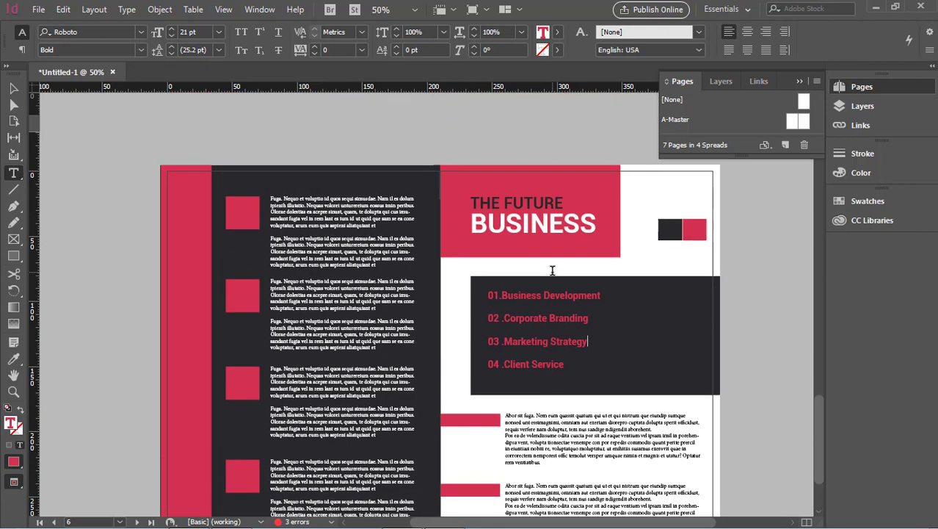
pyautogui.click(13, 88)
pyautogui.scroll(4, 517, 358)
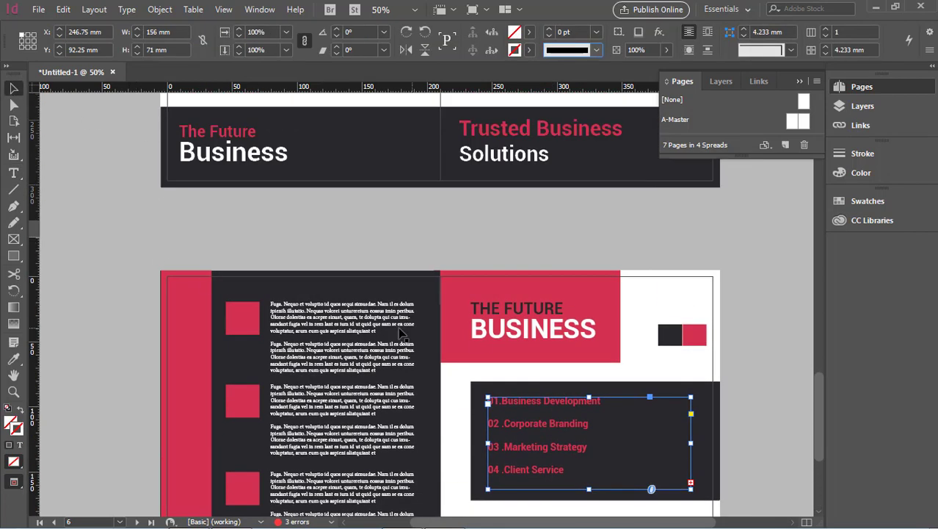
pyautogui.scroll(-4, 517, 358)
pyautogui.click(714, 389)
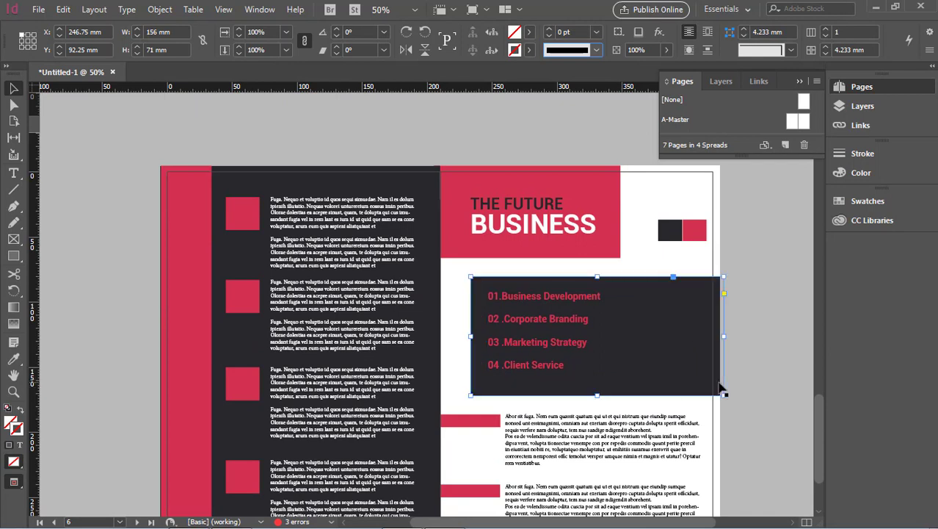
pyautogui.click(577, 352)
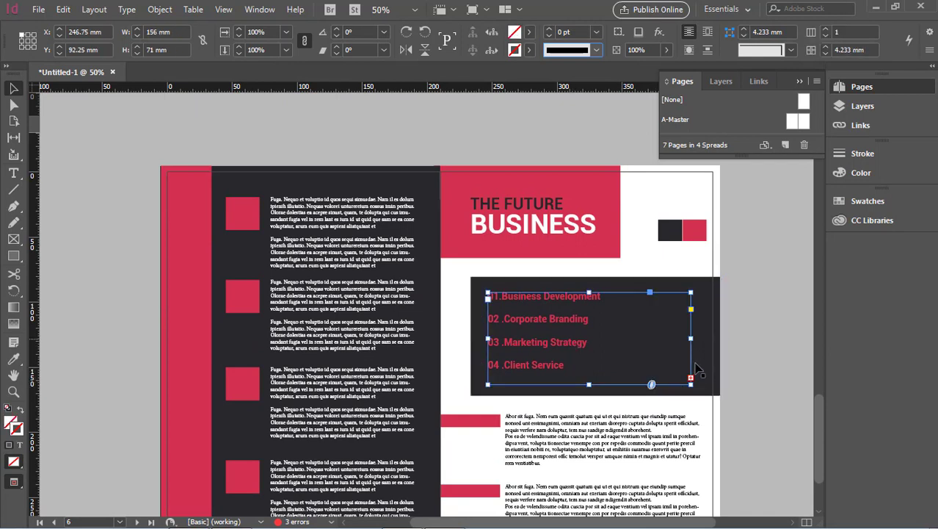
pyautogui.moveTo(693, 383); pyautogui.dragTo(694, 384)
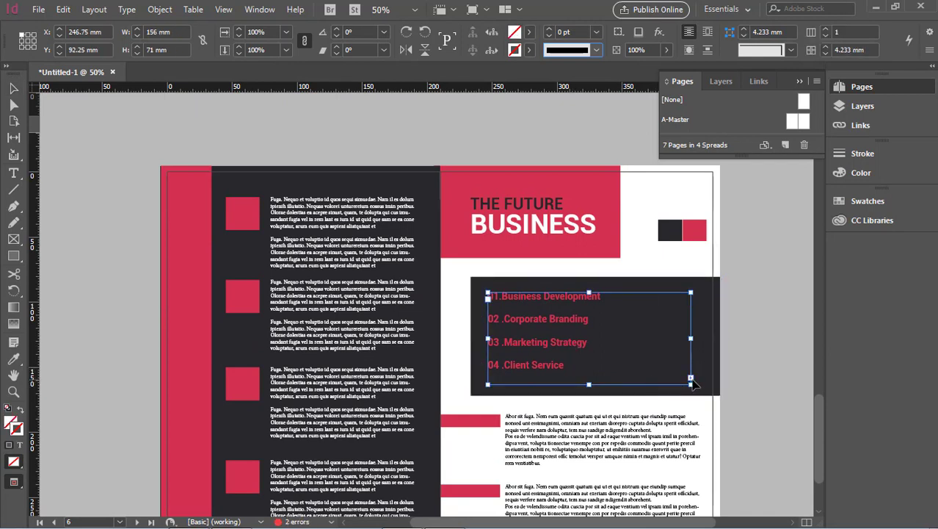
pyautogui.press('Delete')
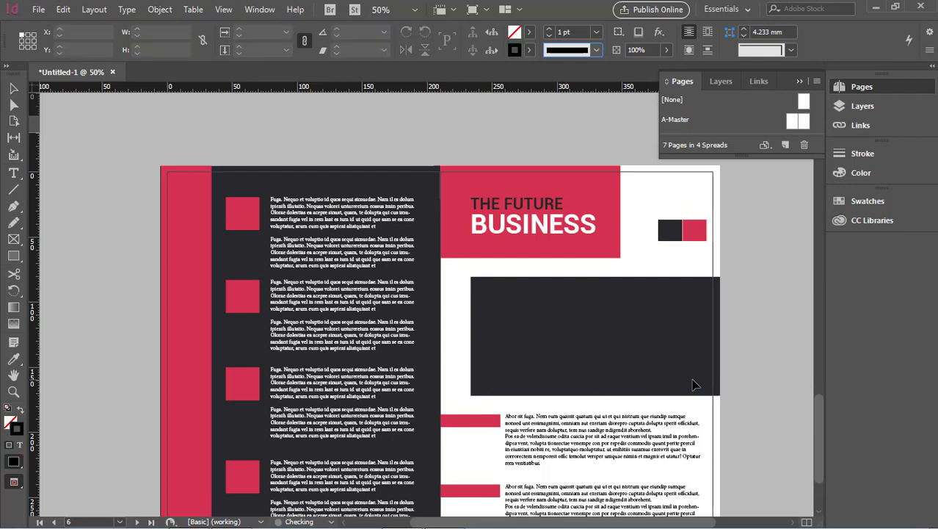
pyautogui.hotkey('ctrl', 'z')
pyautogui.click(770, 340)
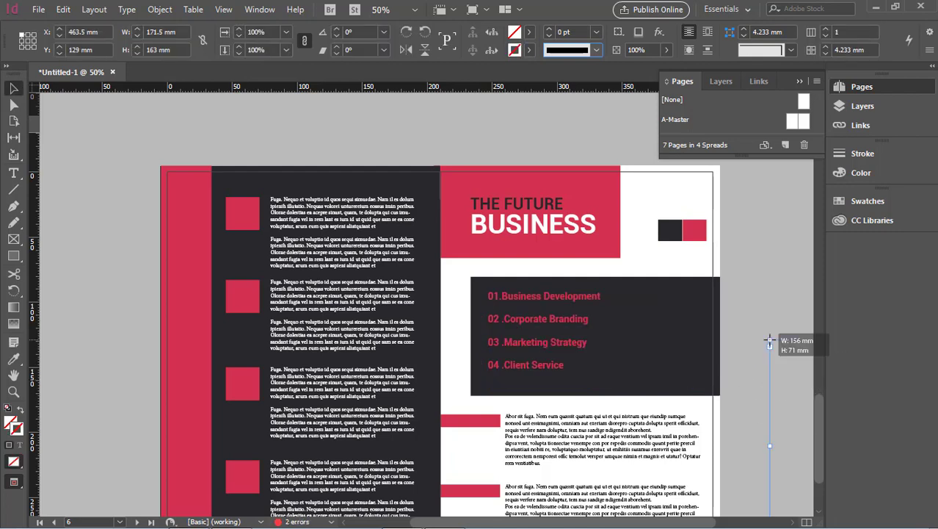
pyautogui.scroll(1, 768, 340)
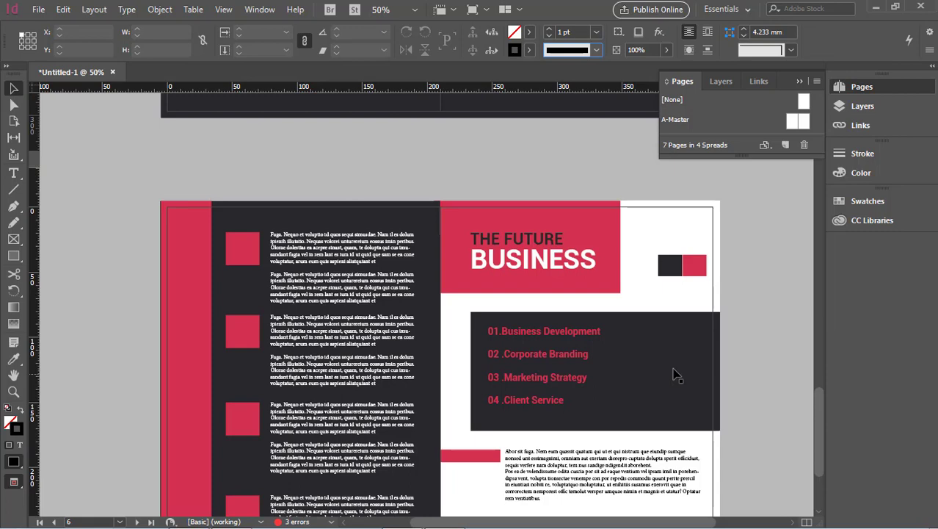
pyautogui.click(580, 355)
pyautogui.scroll(-1, 579, 356)
pyautogui.click(738, 355)
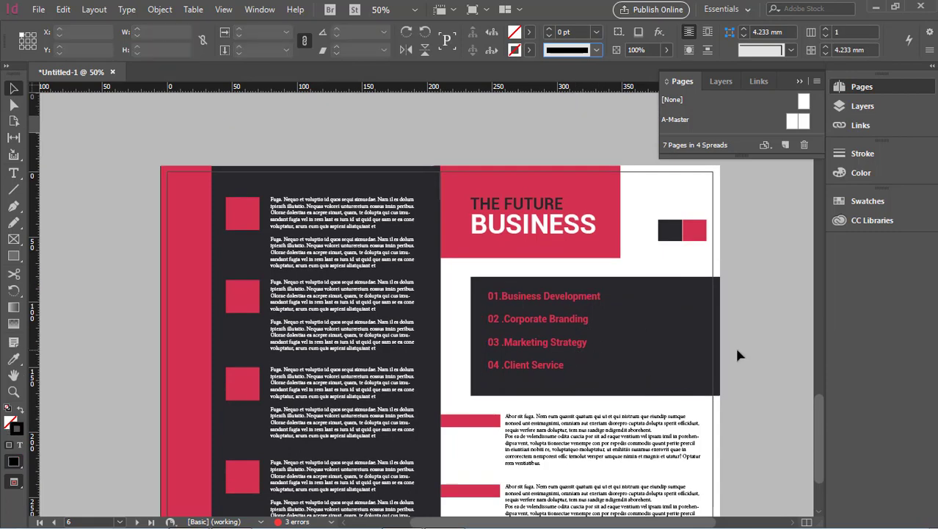
pyautogui.scroll(2, 738, 355)
pyautogui.scroll(-3, 738, 355)
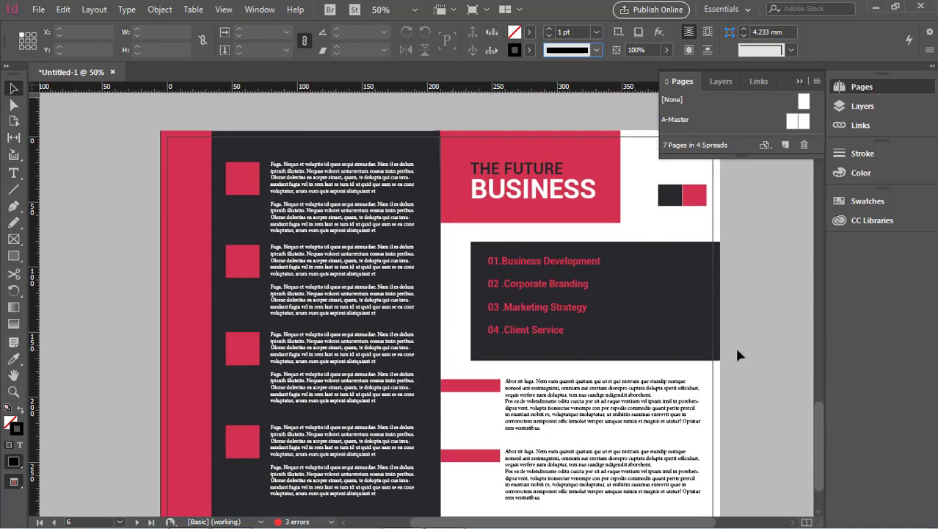
# Step: Widen the numbered services list frame to about 122 mm and shift it right inside the dark box
pyautogui.hotkey('ctrl', 'z')
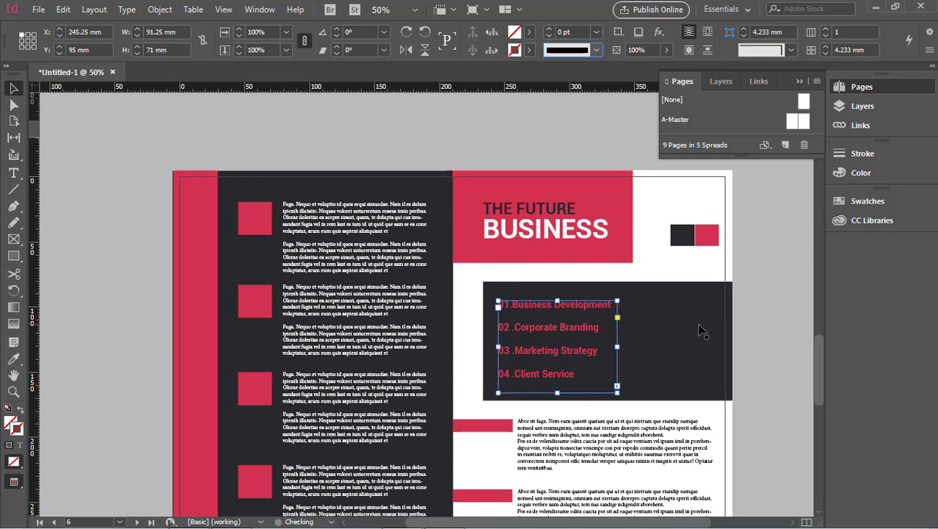
pyautogui.scroll(2, 702, 332)
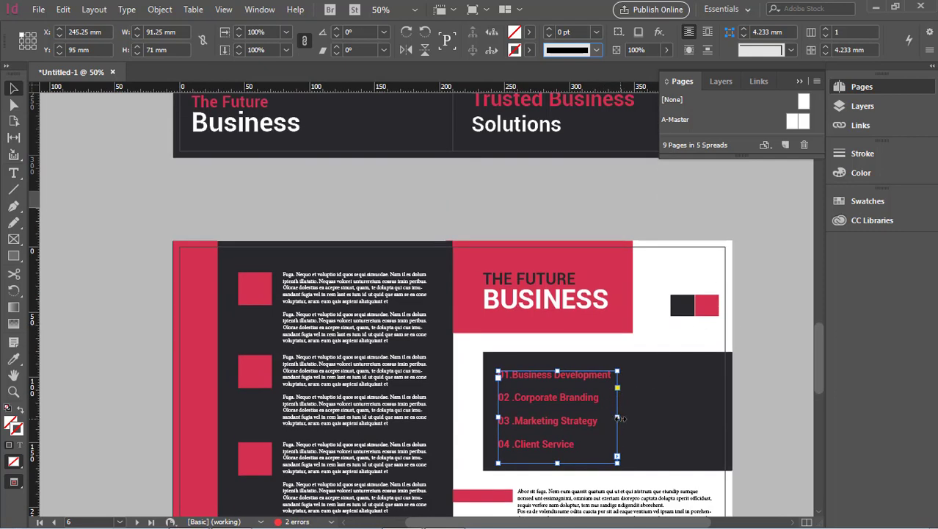
pyautogui.moveTo(619, 417); pyautogui.dragTo(657, 417)
pyautogui.moveTo(587, 402); pyautogui.dragTo(615, 403)
pyautogui.scroll(-1, 615, 404)
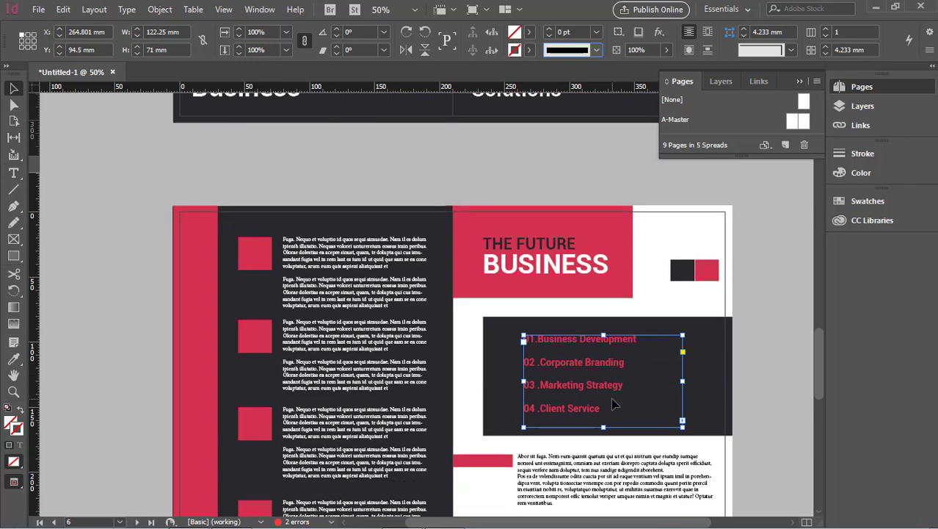
pyautogui.click(760, 361)
# Step: Look through the brochure's spreads, from the earlier photo spread to the blank last one
pyautogui.scroll(-4, 760, 361)
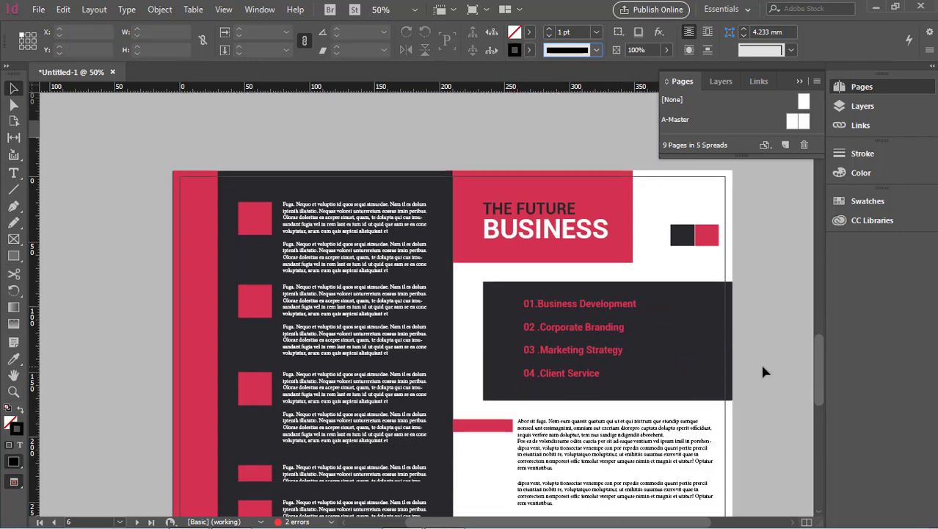
pyautogui.scroll(2, 671, 340)
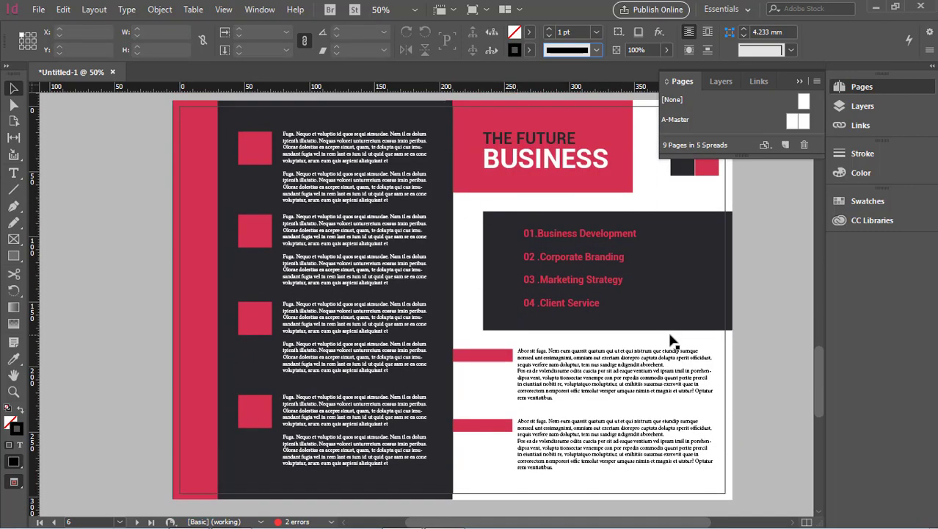
pyautogui.scroll(-3, 670, 340)
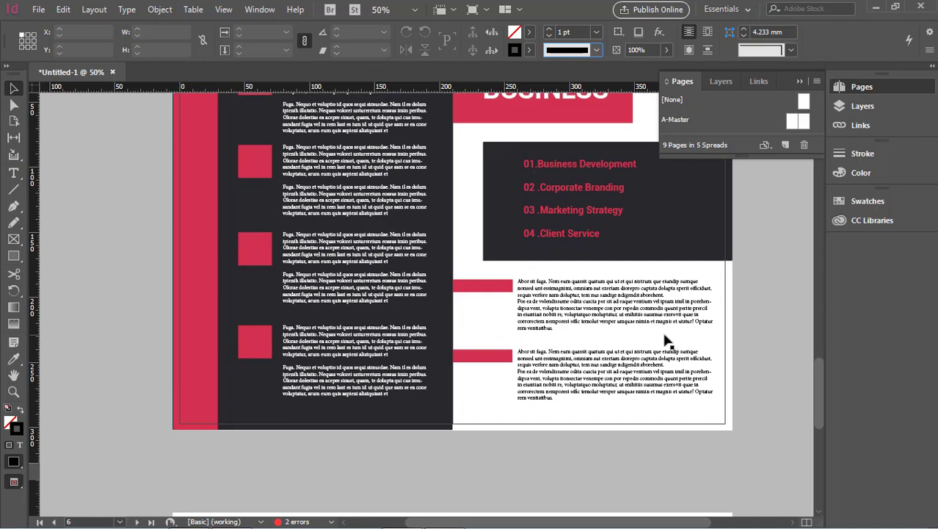
pyautogui.scroll(20, 670, 340)
pyautogui.scroll(-20, 434, 355)
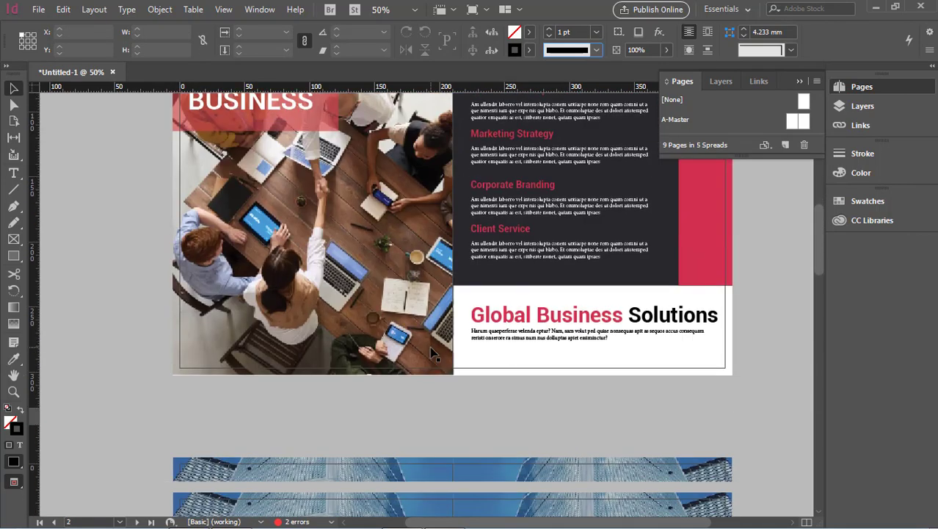
pyautogui.scroll(-1, 433, 354)
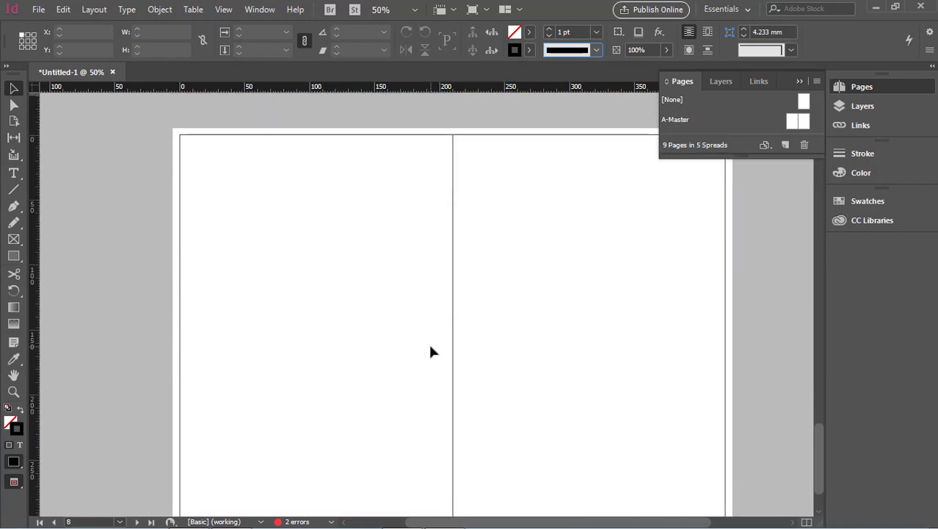
pyautogui.scroll(15, 444, 374)
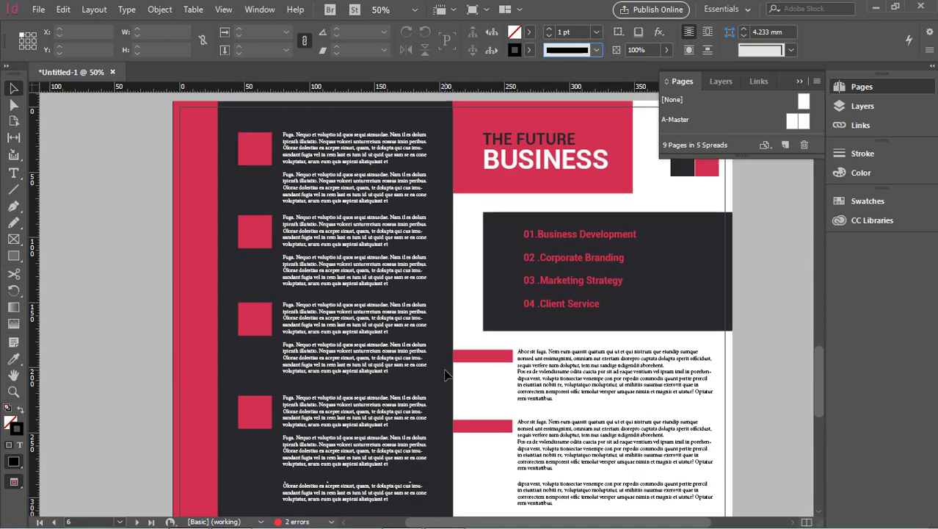
pyautogui.scroll(-11, 444, 374)
pyautogui.click(14, 257)
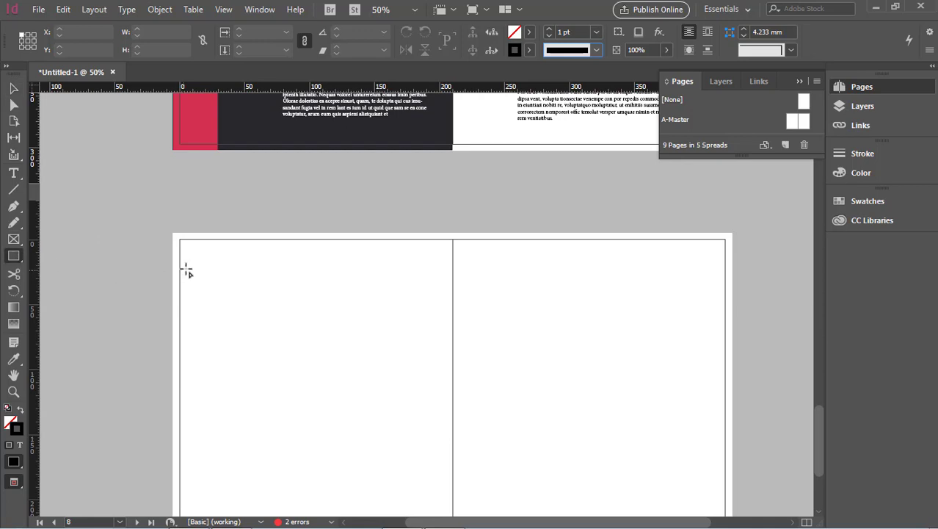
pyautogui.moveTo(173, 234); pyautogui.dragTo(453, 346)
pyautogui.scroll(-3, 453, 346)
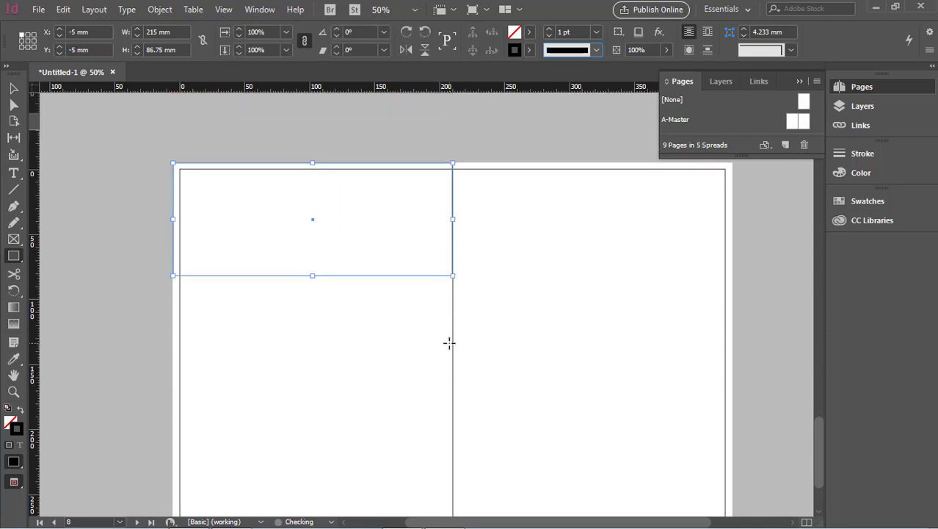
pyautogui.scroll(8, 264, 317)
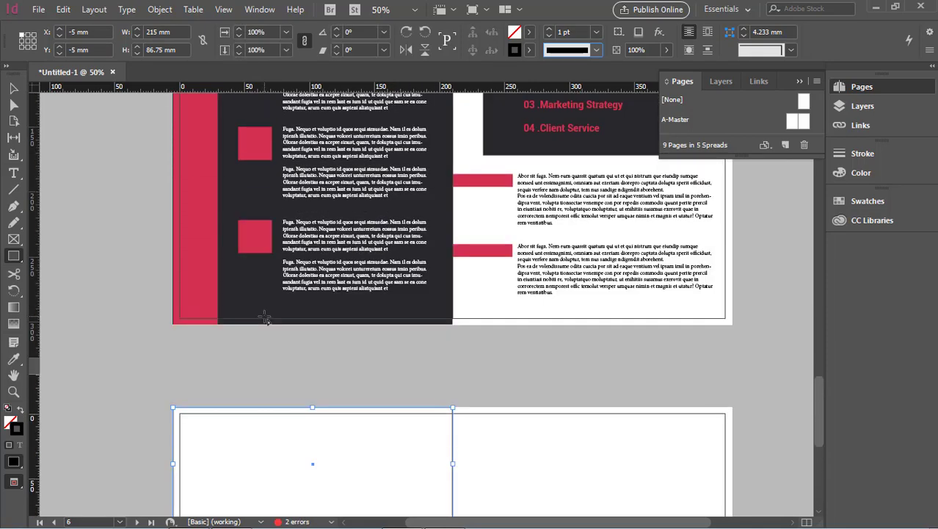
pyautogui.click(13, 358)
pyautogui.click(194, 249)
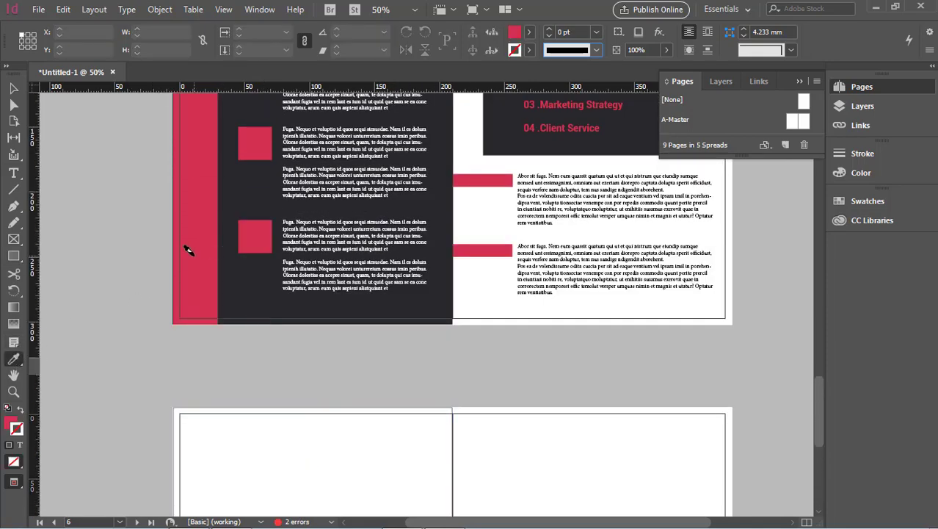
pyautogui.click(13, 88)
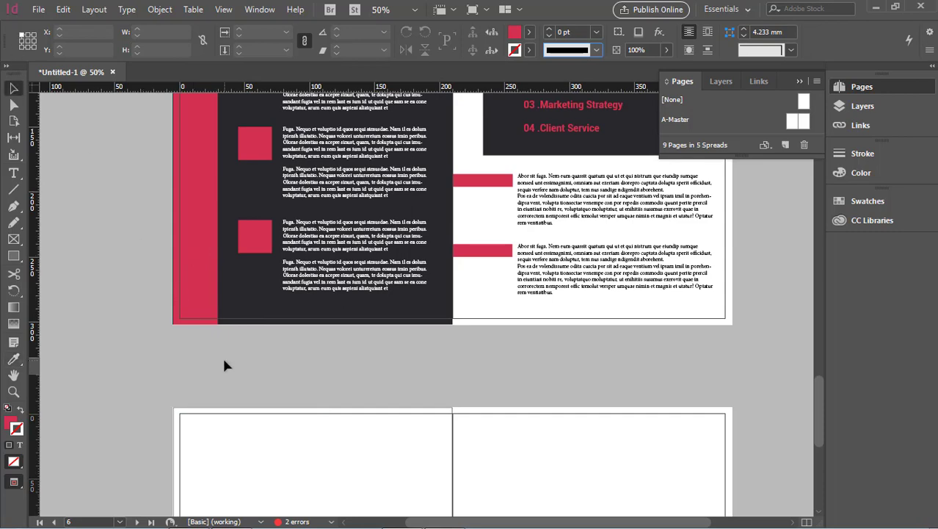
pyautogui.scroll(-5, 223, 356)
pyautogui.scroll(10, 277, 341)
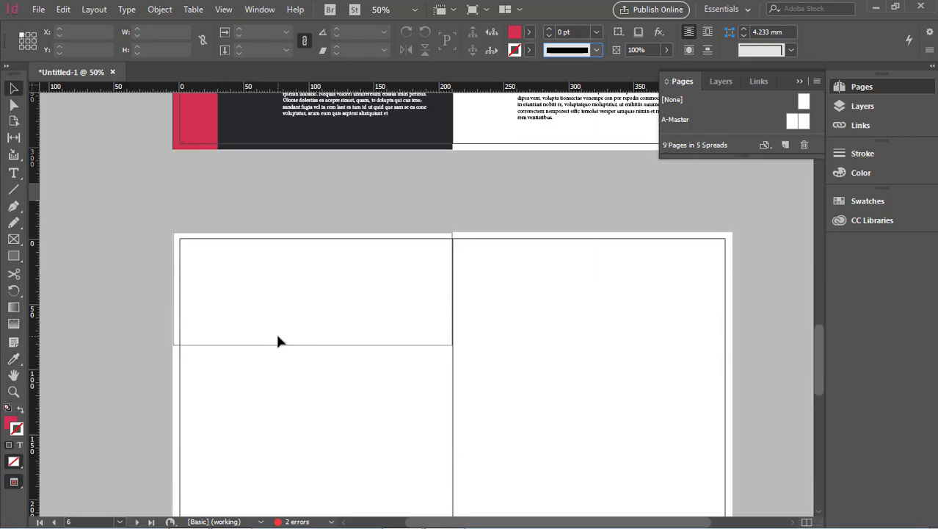
pyautogui.scroll(-8, 349, 357)
pyautogui.press('d')
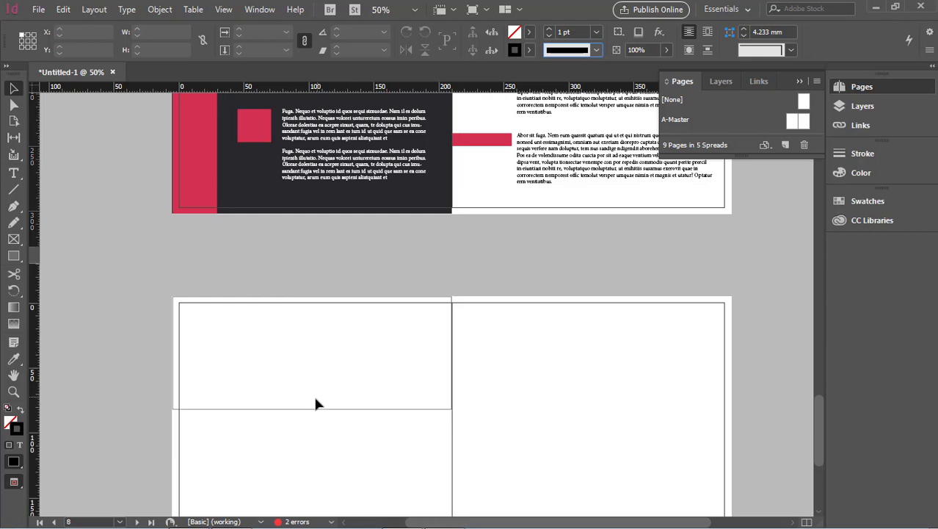
pyautogui.click(249, 412)
pyautogui.click(249, 411)
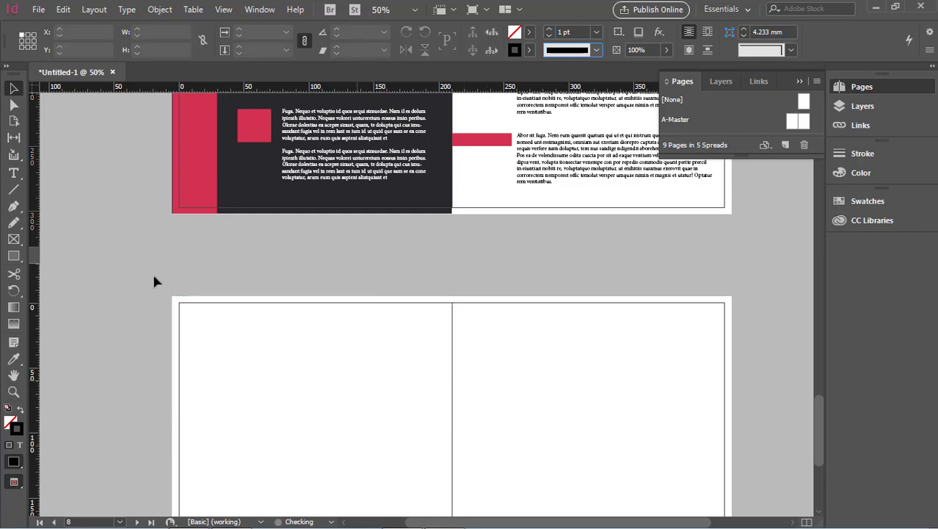
pyautogui.click(13, 255)
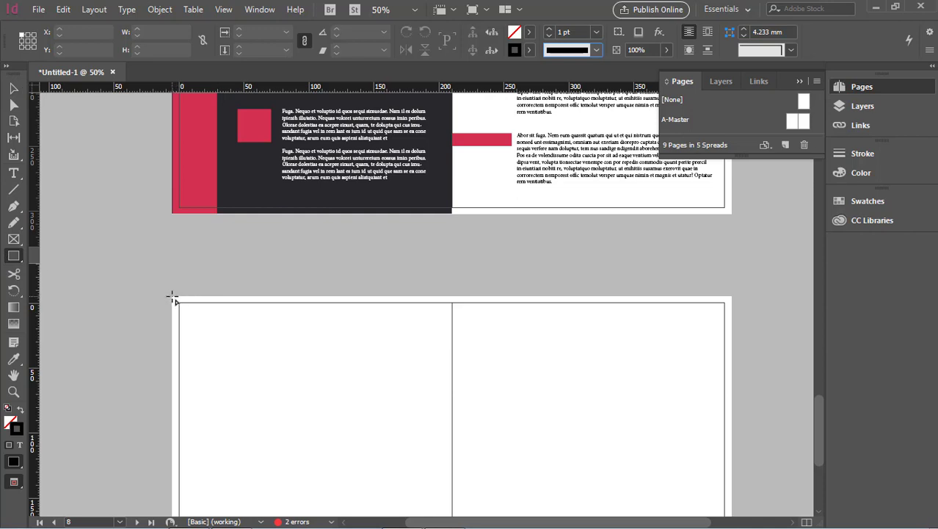
pyautogui.moveTo(172, 297); pyautogui.dragTo(451, 413)
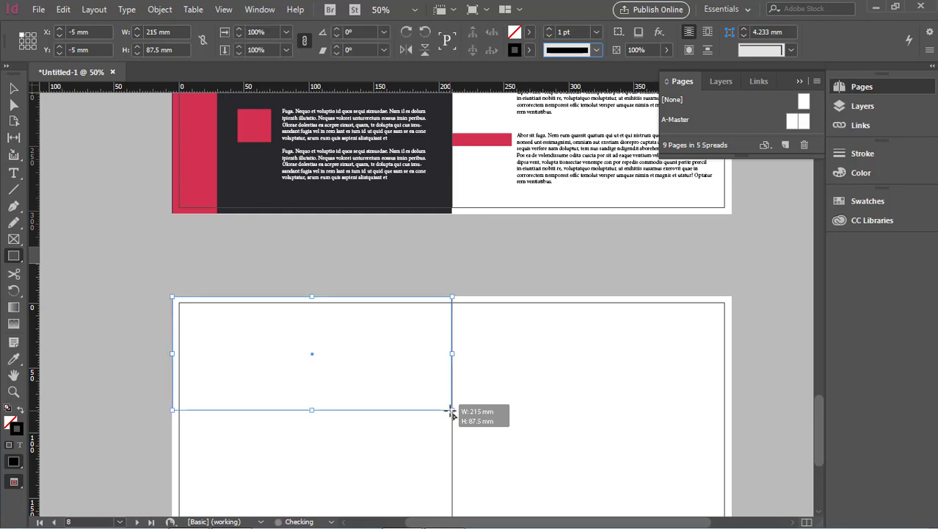
pyautogui.click(13, 359)
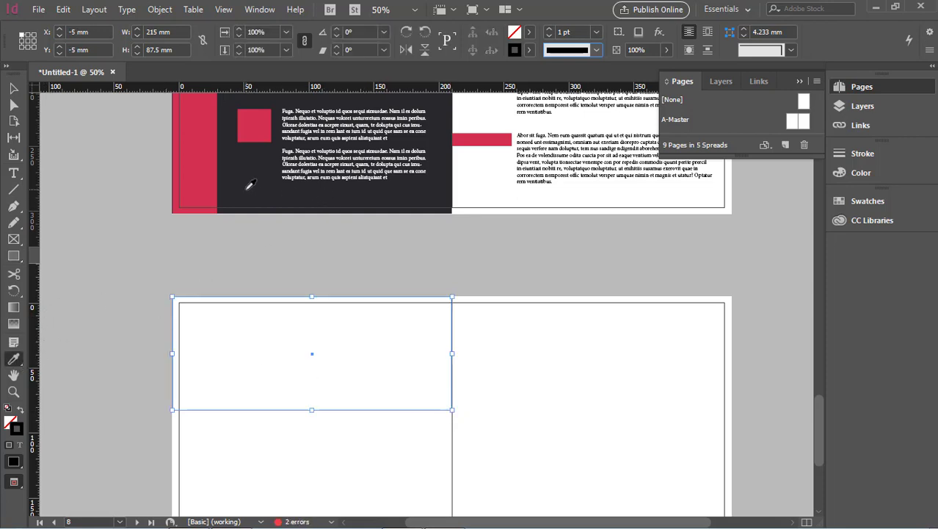
pyautogui.click(193, 160)
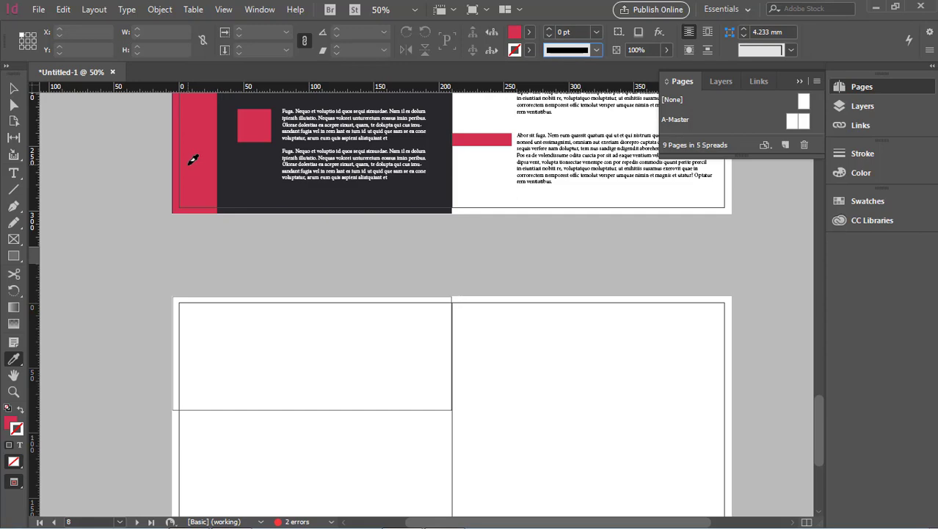
pyautogui.hotkey('ctrl', 'z')
pyautogui.hotkey('ctrl', 'z')
pyautogui.hotkey('ctrl', 'z')
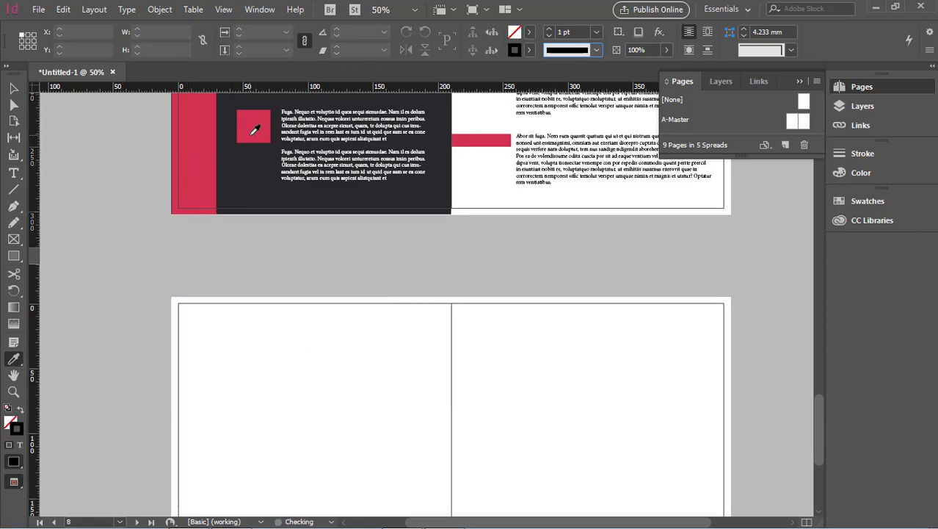
# Step: Move the pair of dark and red sample squares from the "The Future Business" page to the right page of the blank spread
pyautogui.scroll(2, 243, 197)
pyautogui.click(13, 88)
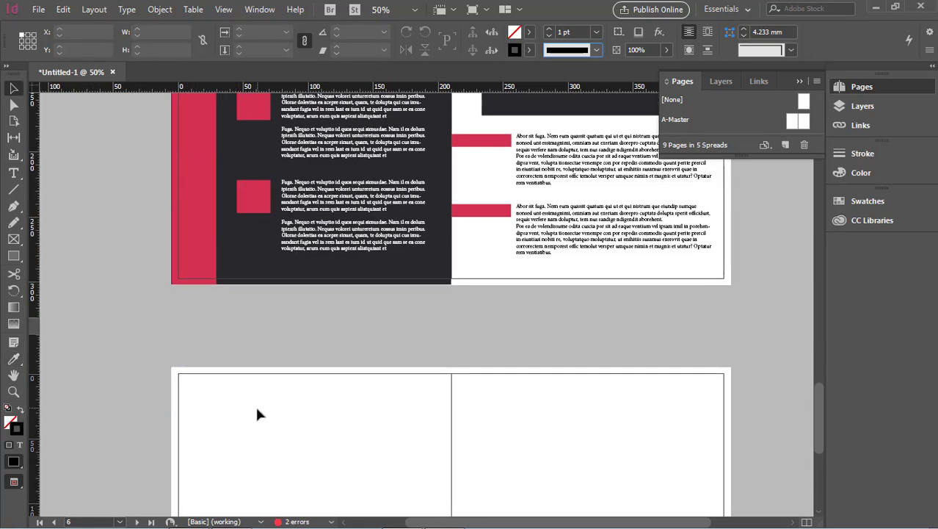
pyautogui.scroll(8, 321, 386)
pyautogui.scroll(-5, 657, 348)
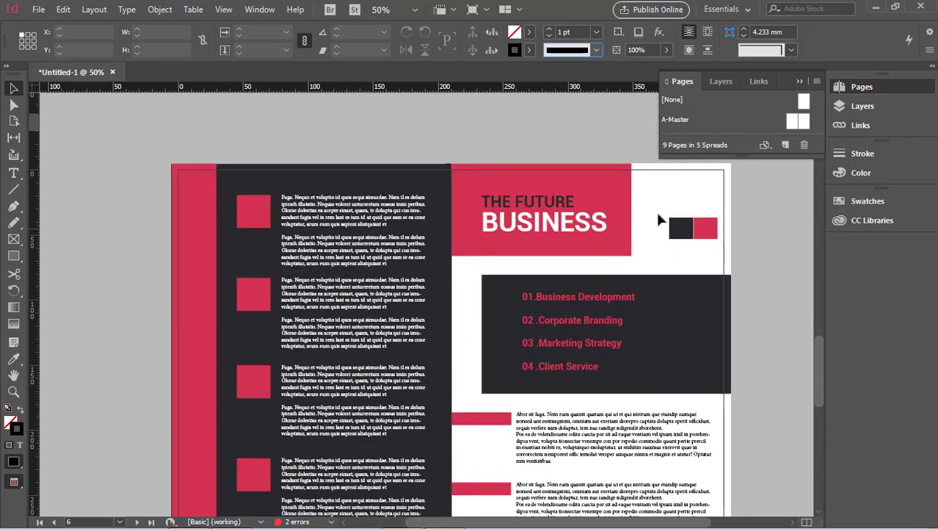
pyautogui.click(710, 232)
pyautogui.moveTo(709, 232); pyautogui.dragTo(540, 449)
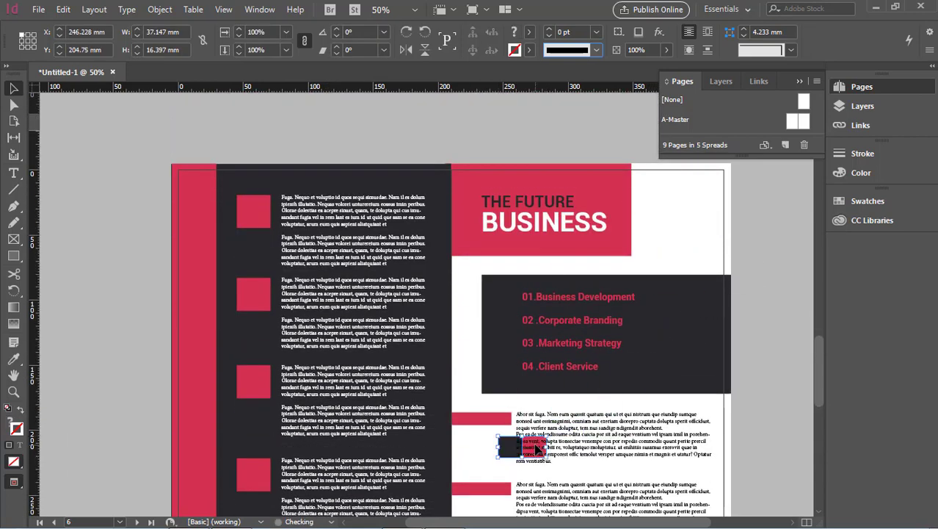
pyautogui.scroll(-8, 533, 437)
pyautogui.moveTo(512, 173); pyautogui.dragTo(508, 406)
pyautogui.scroll(-5, 720, 341)
pyautogui.click(293, 212)
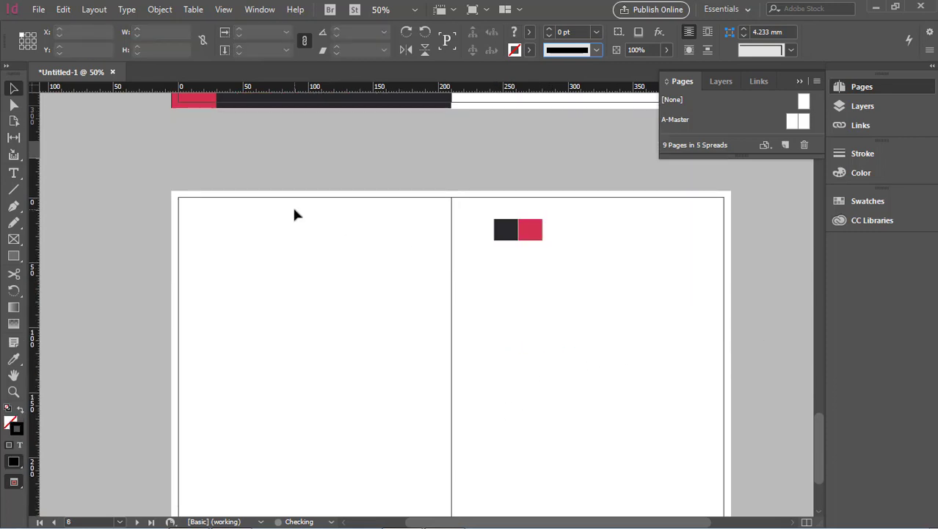
# Step: Draw a rectangle about 215 × 79 mm across the top of the blank left page, filled with the red sampled from the red square
pyautogui.click(13, 256)
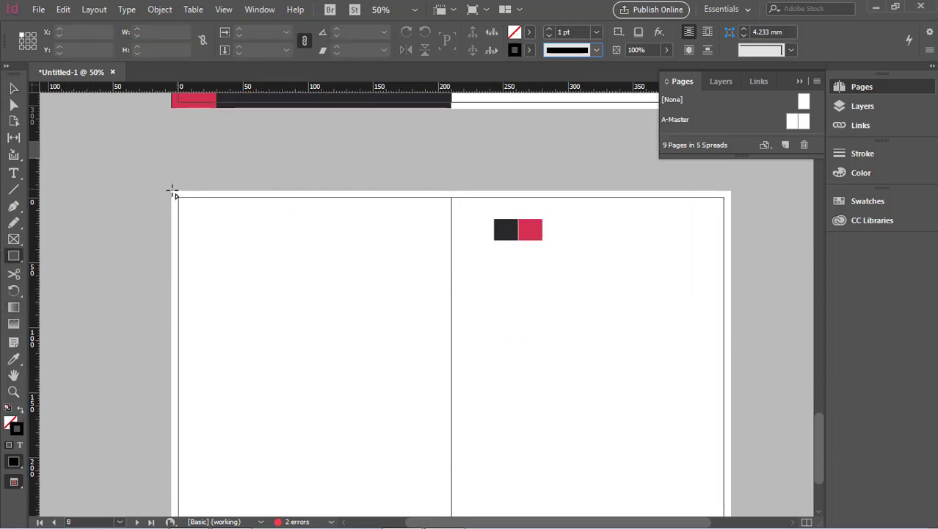
pyautogui.moveTo(172, 192); pyautogui.dragTo(450, 294)
pyautogui.click(16, 360)
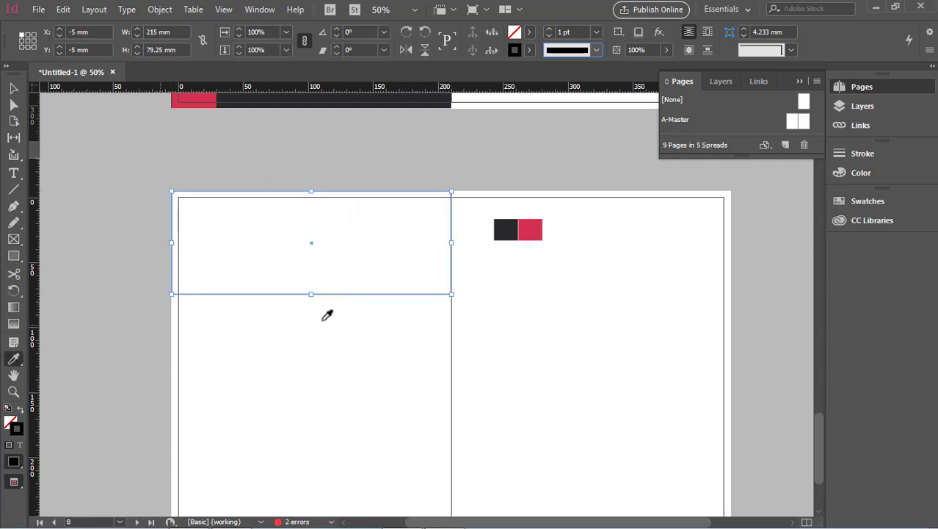
pyautogui.click(538, 227)
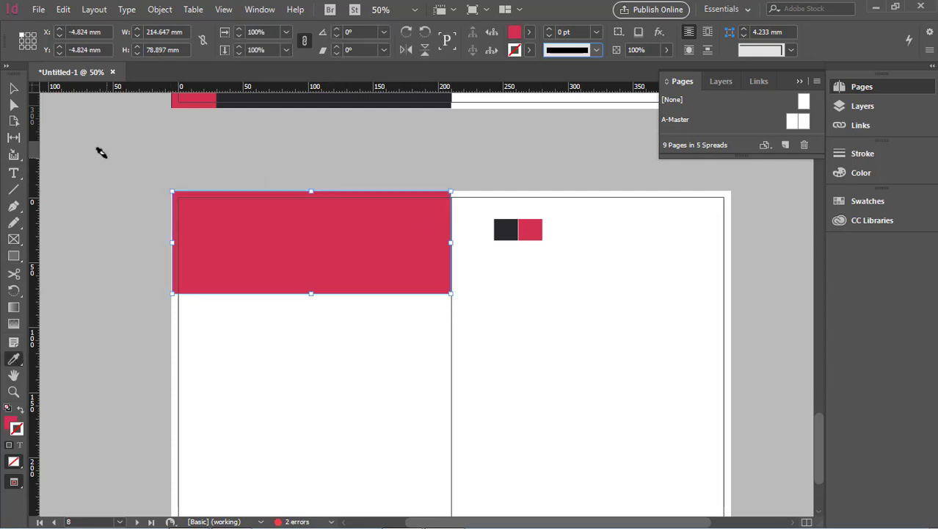
pyautogui.click(13, 88)
# Step: Extend the red rectangle's left and top edges beyond the page edge, to a size of about 220 × 84 mm
pyautogui.scroll(3, 213, 235)
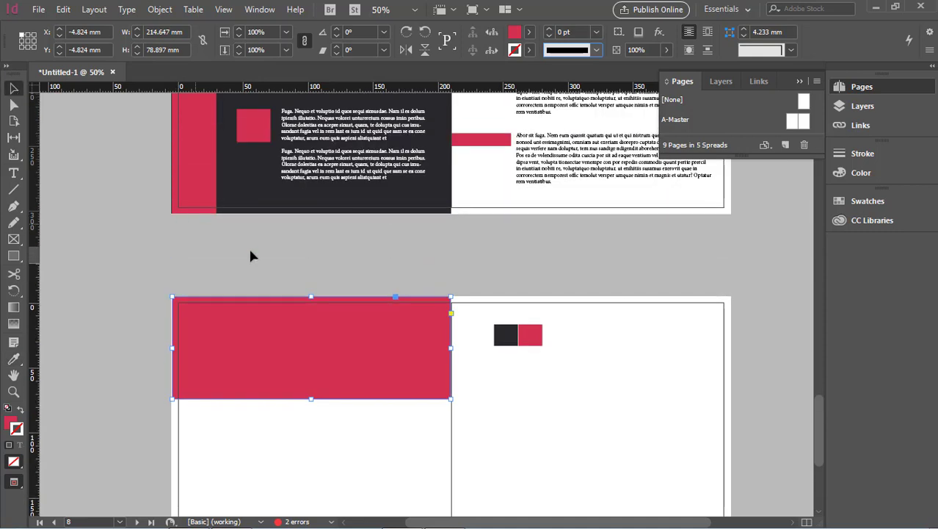
pyautogui.click(250, 254)
pyautogui.click(250, 316)
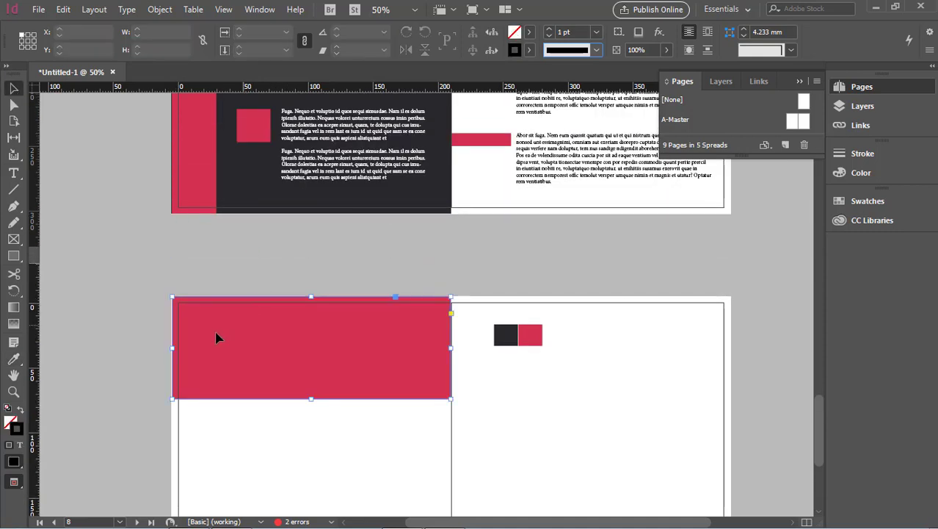
pyautogui.click(187, 254)
pyautogui.click(371, 333)
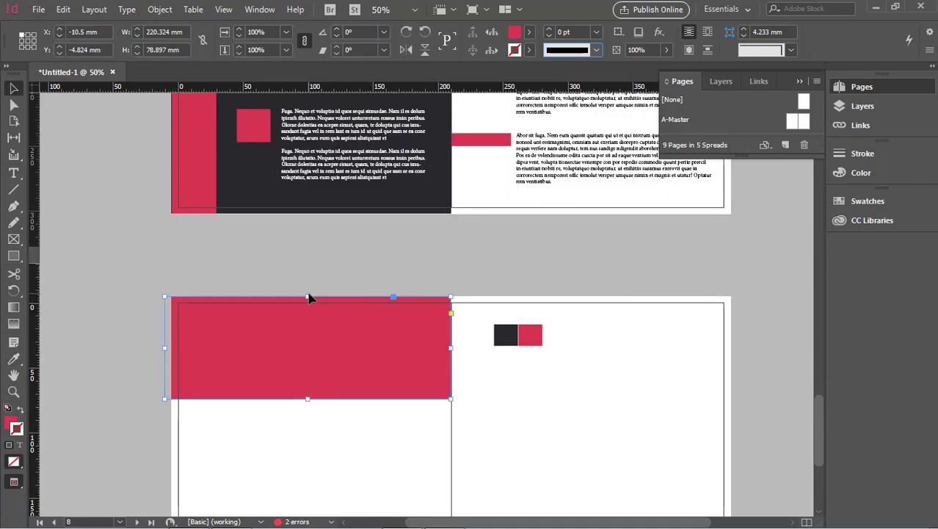
pyautogui.moveTo(307, 295); pyautogui.dragTo(307, 291)
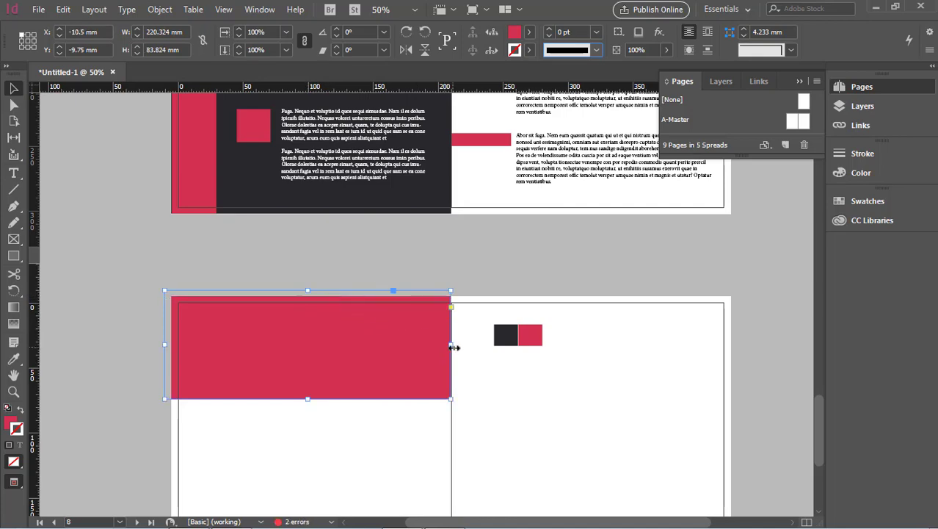
pyautogui.click(484, 376)
# Step: Try to widen the large dark block on the previous spread's left page beyond the spine
pyautogui.scroll(5, 483, 372)
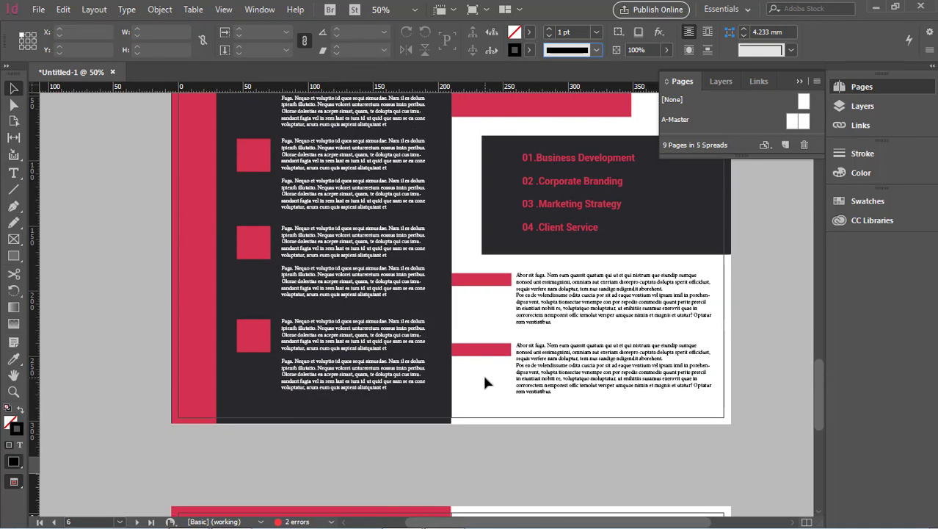
pyautogui.click(426, 426)
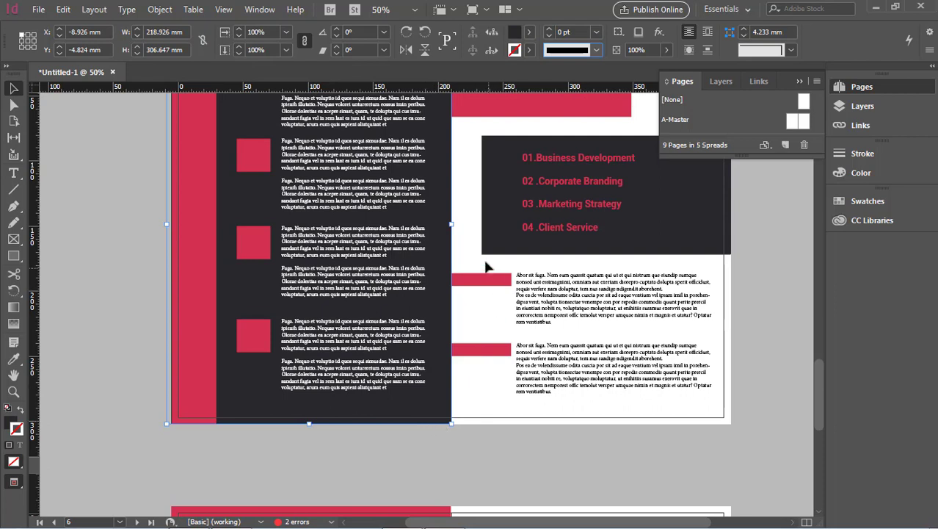
pyautogui.moveTo(452, 224)
pyautogui.mouseDown()
pyautogui.moveTo(460, 223)
pyautogui.moveTo(452, 225)
pyautogui.mouseUp()
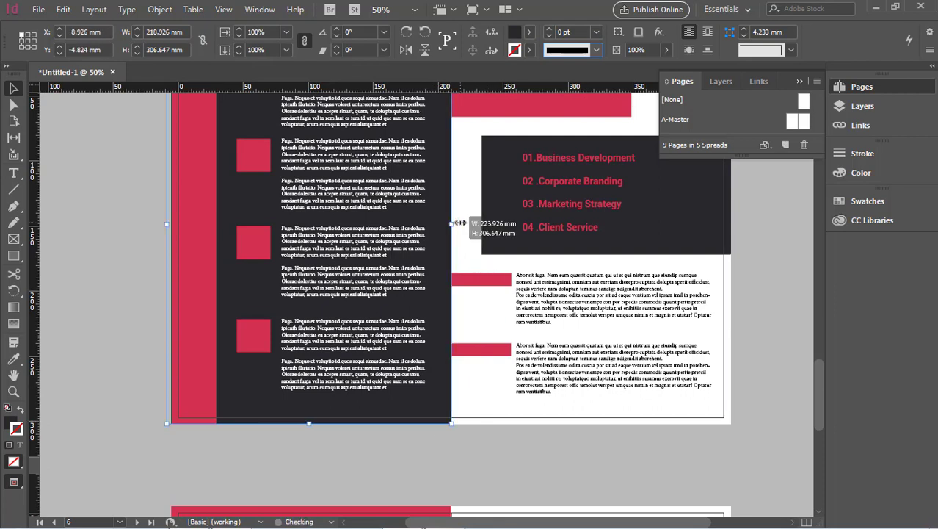
pyautogui.click(470, 455)
# Step: Look through the earlier brochure spreads and compare their headings and blocks with the new red block
pyautogui.scroll(-3, 471, 452)
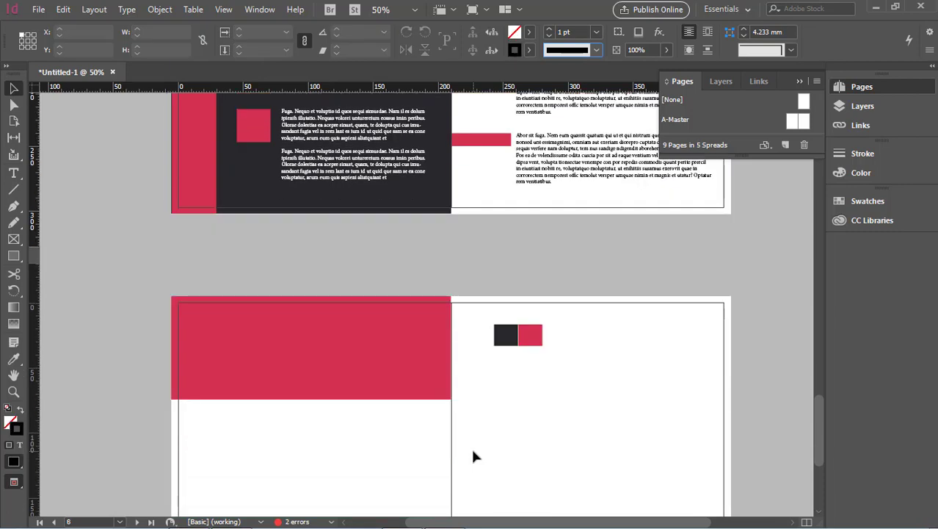
pyautogui.scroll(-2, 473, 457)
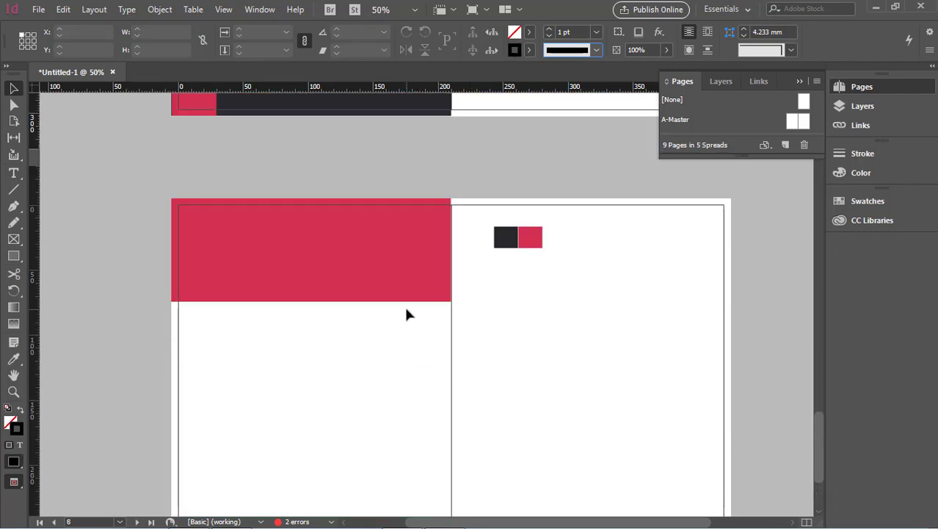
pyautogui.scroll(10, 408, 315)
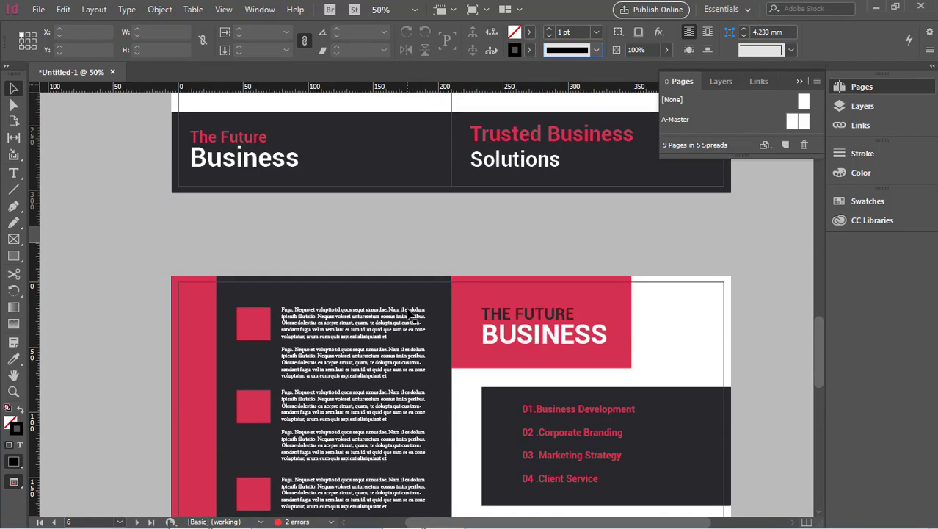
pyautogui.scroll(5, 408, 314)
pyautogui.scroll(-2, 408, 315)
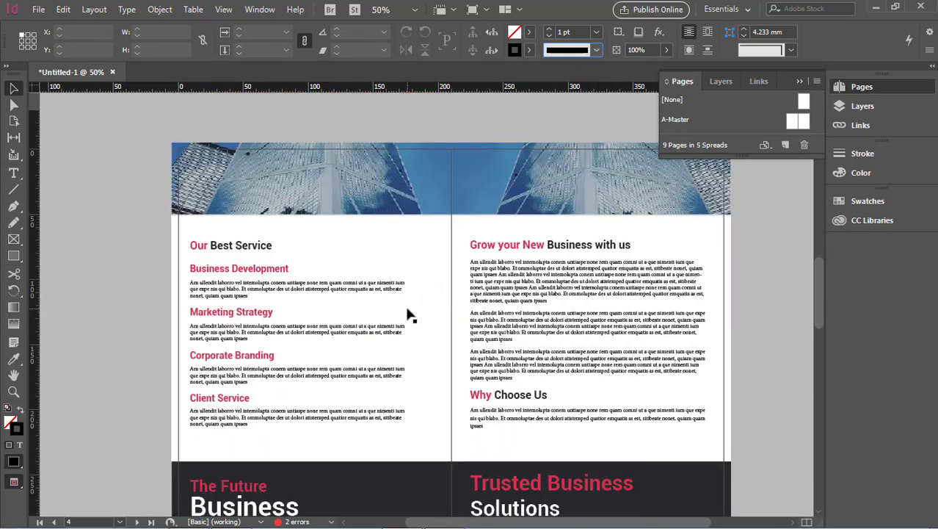
pyautogui.scroll(4, 408, 308)
pyautogui.scroll(3, 407, 301)
pyautogui.scroll(-3, 408, 301)
pyautogui.scroll(4, 407, 299)
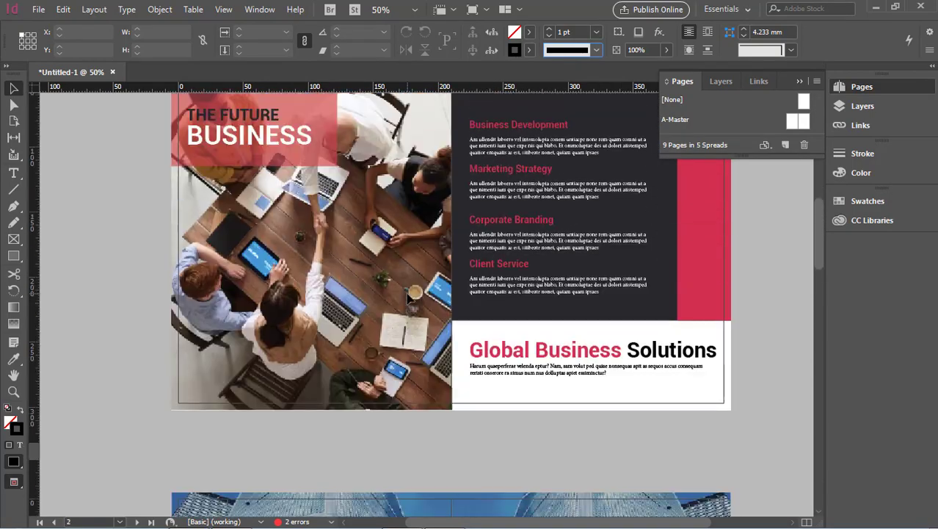
pyautogui.scroll(-6, 408, 296)
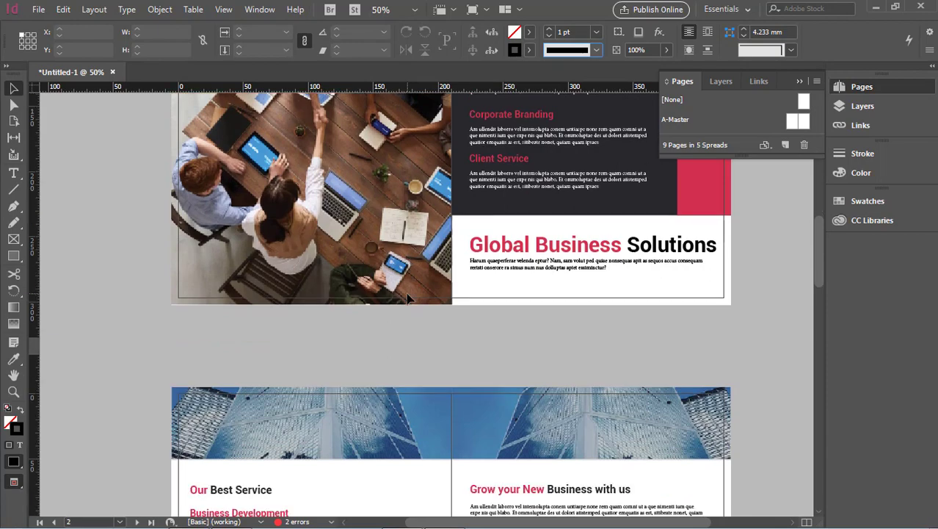
pyautogui.scroll(-10, 409, 298)
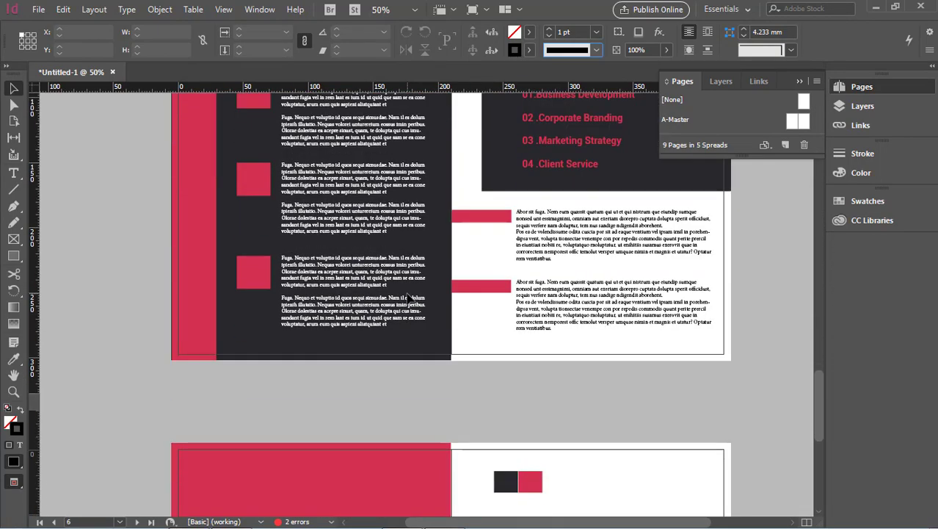
pyautogui.scroll(-6, 407, 297)
pyautogui.click(379, 274)
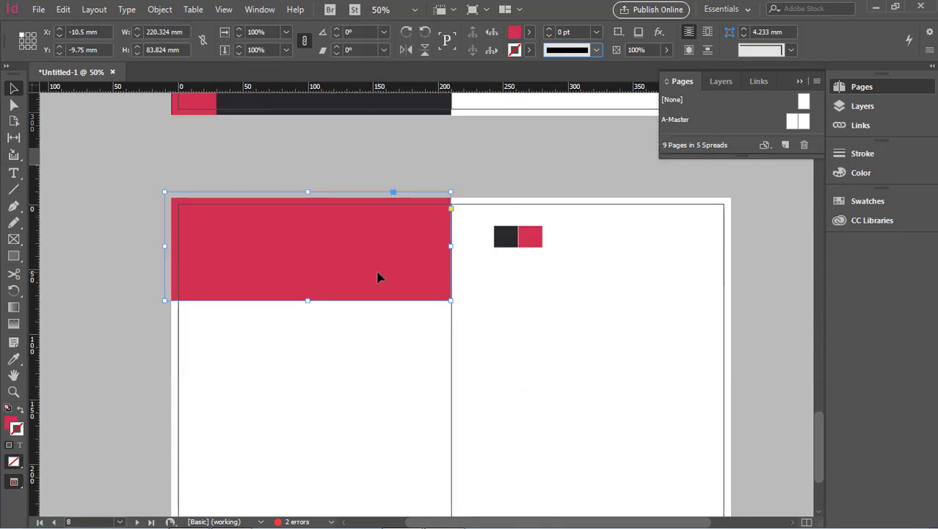
pyautogui.scroll(4, 603, 324)
pyautogui.scroll(10, 595, 309)
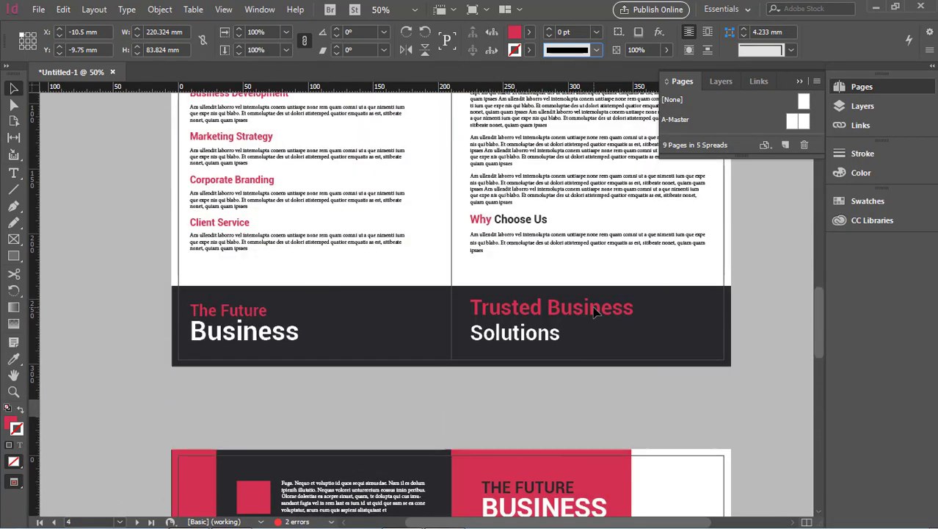
# Step: Place a copy of the "THE FUTURE BUSINESS" heading on the new spread's red block, with its frame extended to about 55 mm high
pyautogui.click(559, 318)
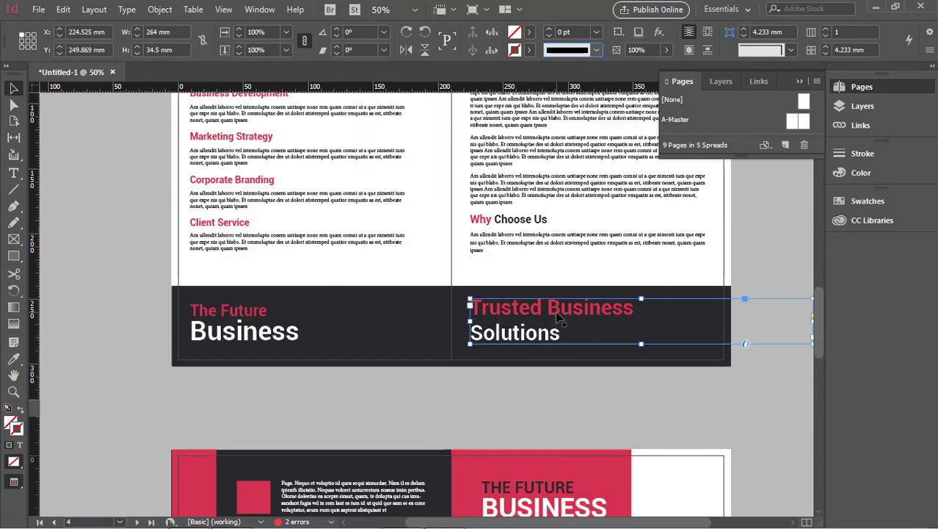
pyautogui.scroll(-5, 558, 317)
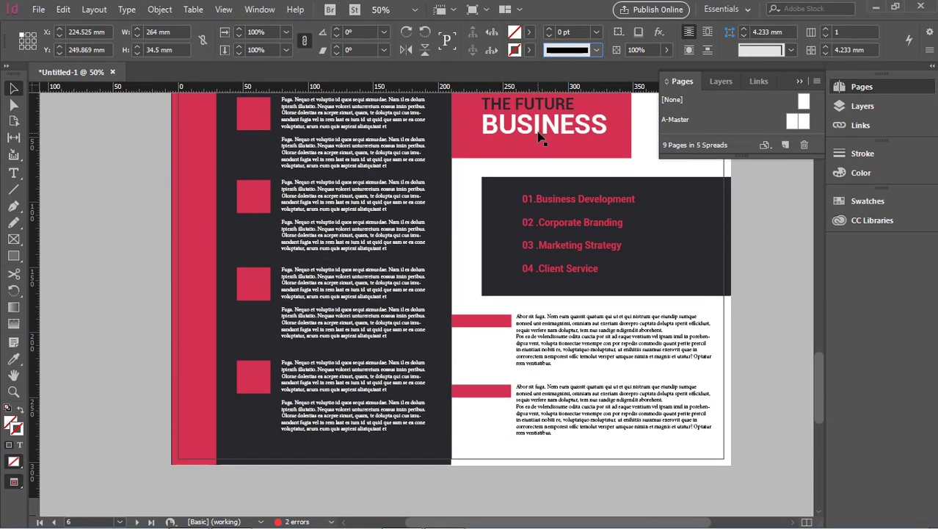
pyautogui.click(541, 137)
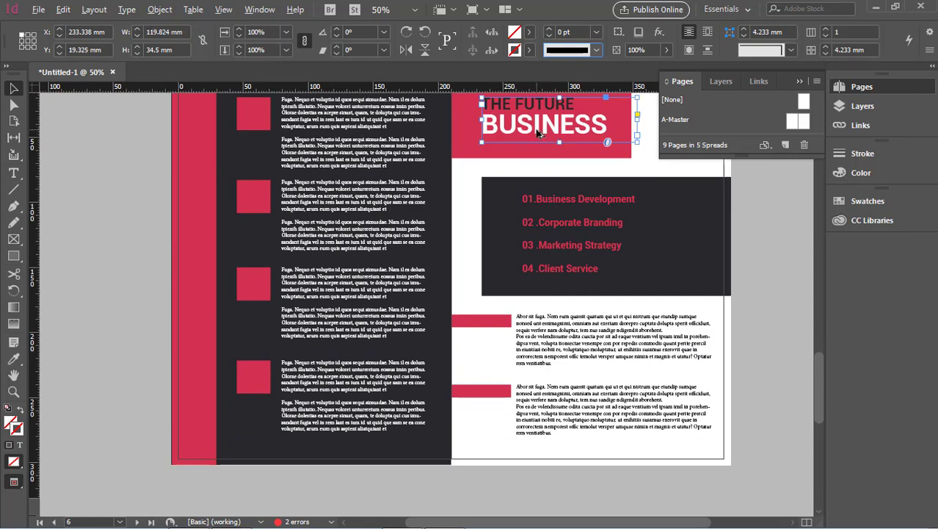
pyautogui.moveTo(537, 133); pyautogui.dragTo(279, 471)
# Step: Try a 48 pt font size on both lines of the copied heading
pyautogui.click(14, 172)
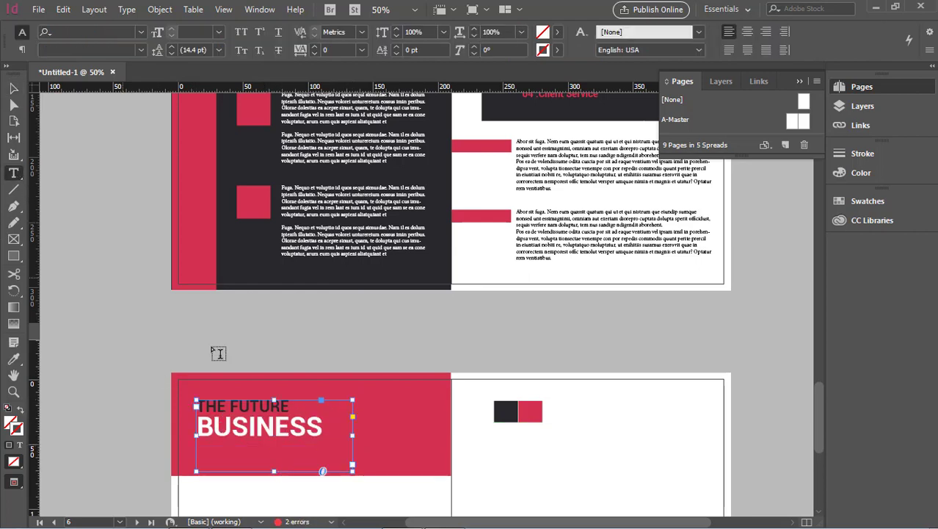
pyautogui.moveTo(323, 436); pyautogui.dragTo(181, 403)
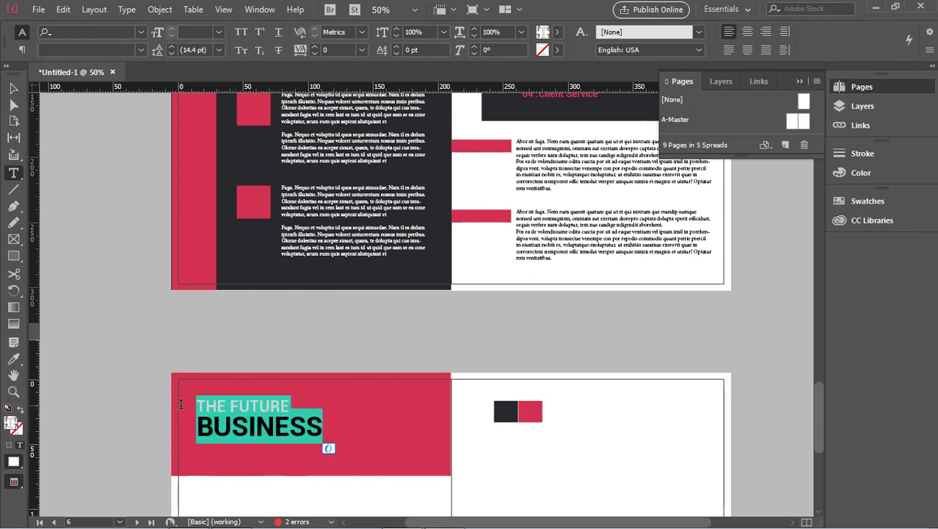
pyautogui.click(218, 33)
pyautogui.click(206, 224)
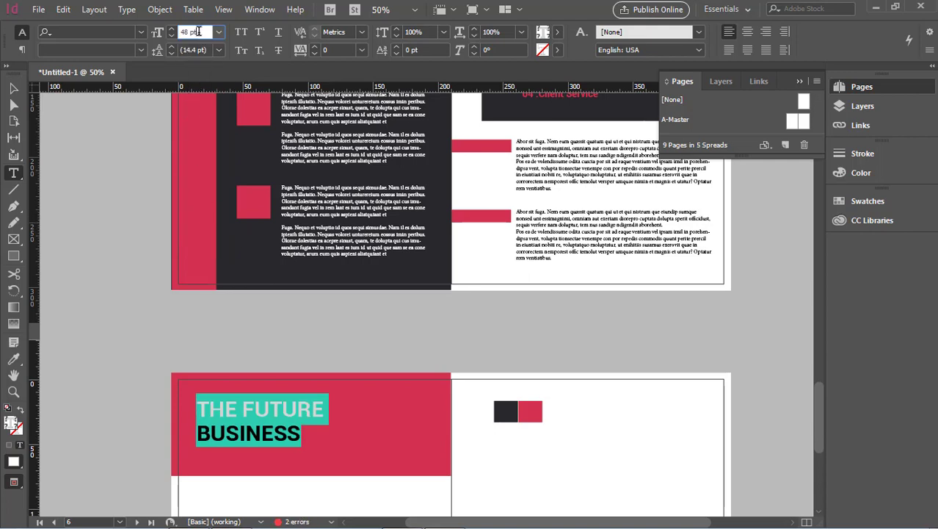
pyautogui.hotkey('ctrl', 'z')
# Step: Set the font size of the word "BUSINESS" in the copied heading to 74 pt
pyautogui.click(328, 426)
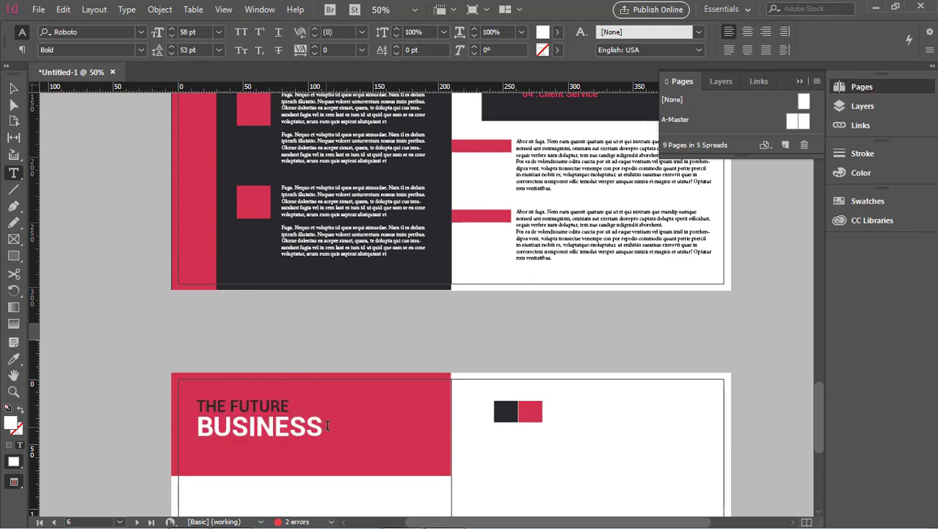
pyautogui.moveTo(328, 426); pyautogui.dragTo(197, 426)
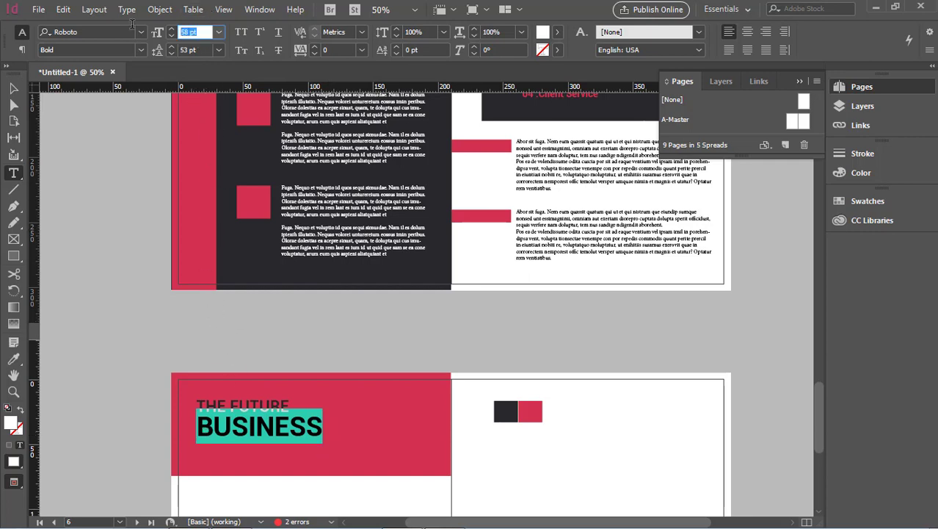
pyautogui.write('83')
pyautogui.press('Return')
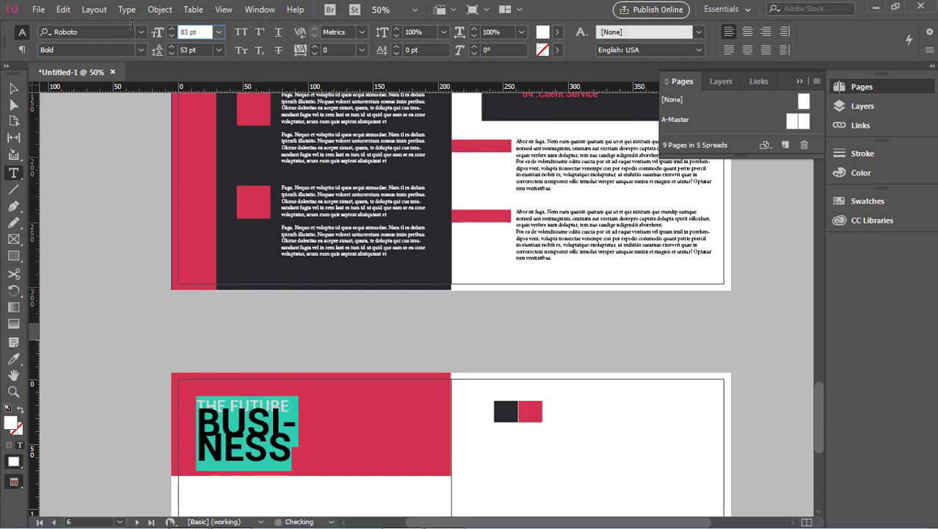
pyautogui.press('Down')
pyautogui.press('Down')
pyautogui.press('Down')
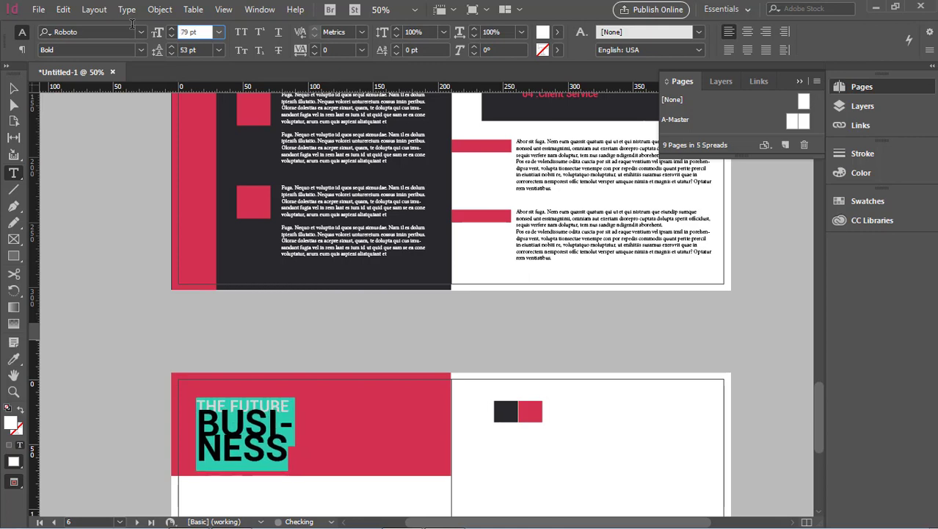
pyautogui.press('Down')
pyautogui.press('Down')
pyautogui.press('Down')
pyautogui.press('Down')
pyautogui.press('Down')
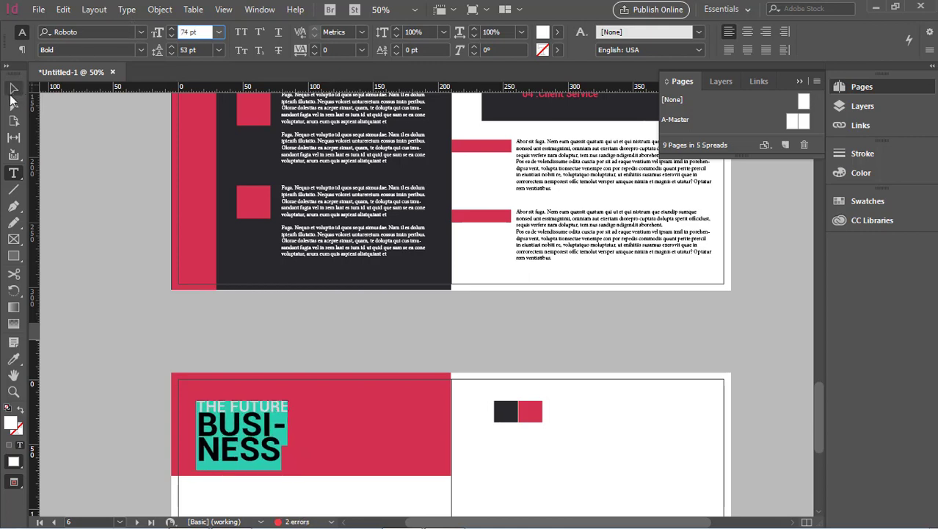
# Step: Widen the copied heading's text frame to about 167 mm so that "BUSINESS" fits on one line
pyautogui.click(12, 90)
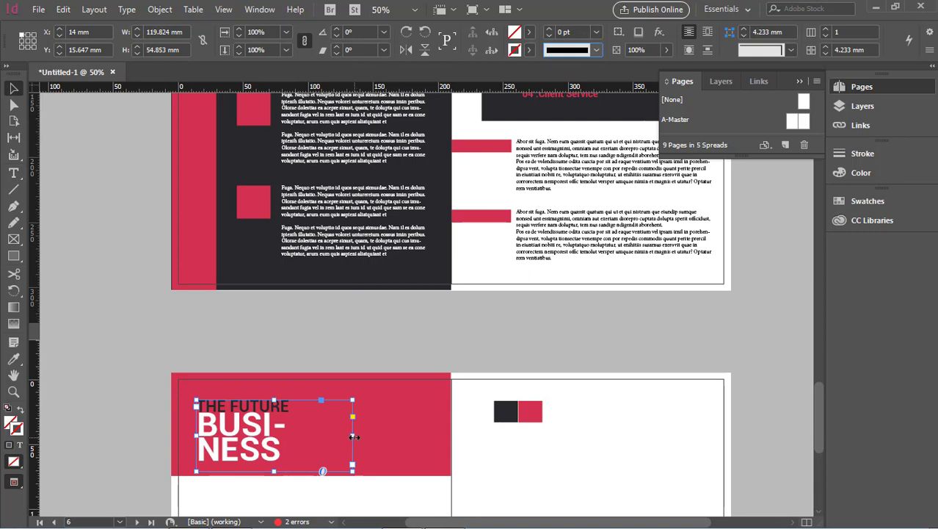
pyautogui.moveTo(354, 436); pyautogui.dragTo(413, 436)
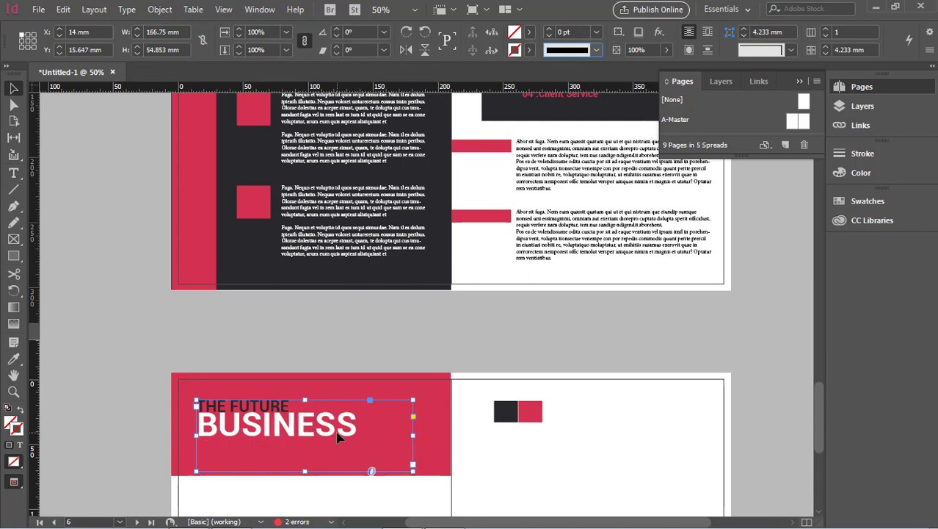
pyautogui.click(160, 354)
pyautogui.click(304, 432)
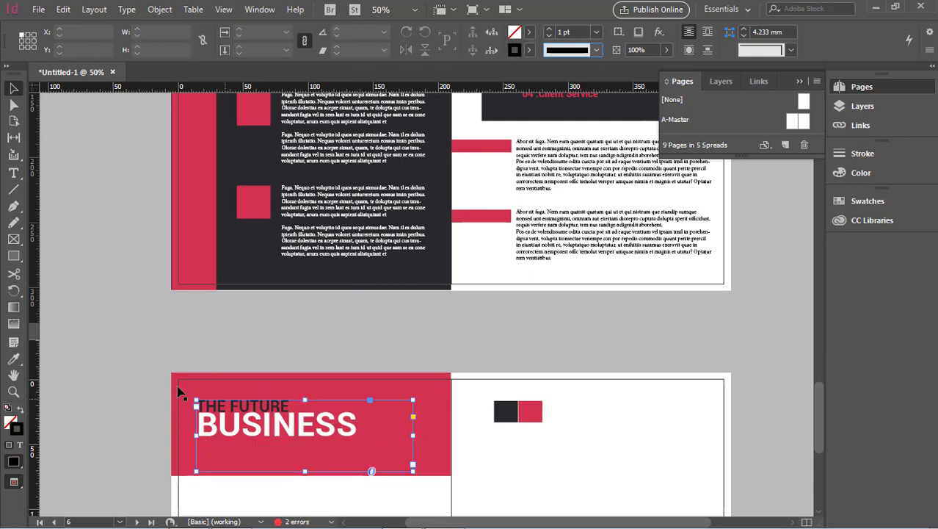
# Step: Set the leading of the word "BUSINESS" in the copied heading to 65 pt
pyautogui.click(11, 175)
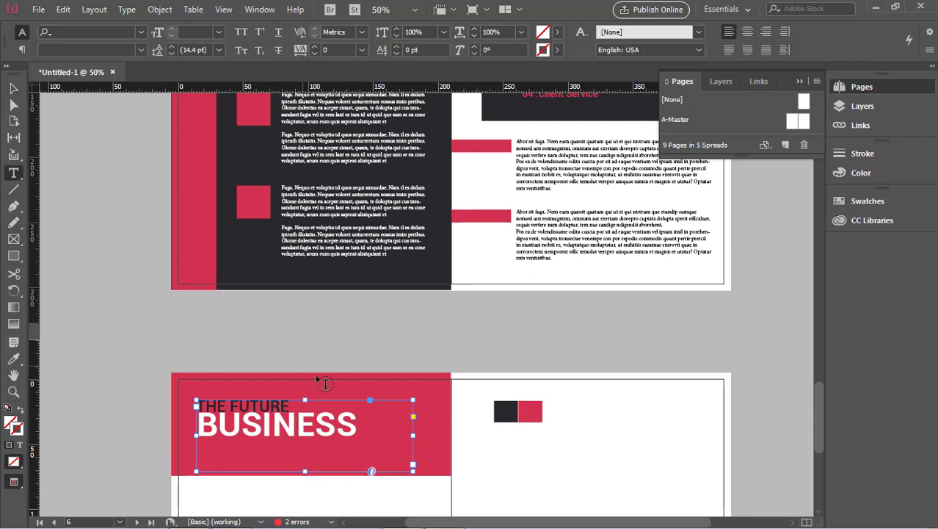
pyautogui.moveTo(349, 419); pyautogui.dragTo(196, 404)
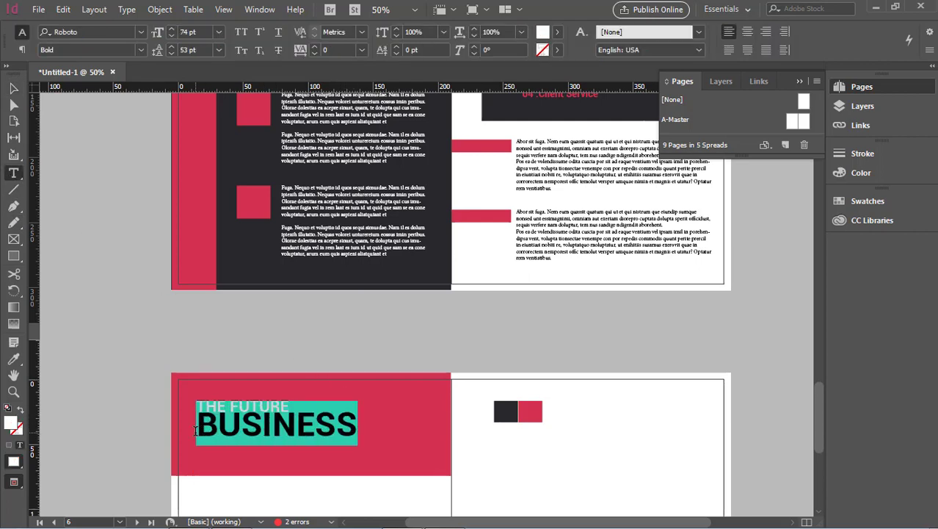
pyautogui.click(194, 50)
pyautogui.press('Return')
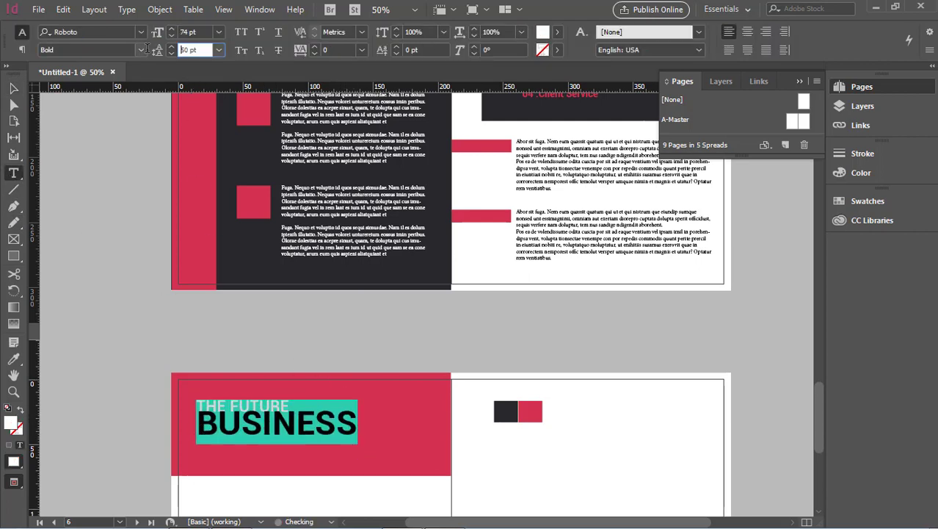
pyautogui.press('Up')
pyautogui.press('Up')
pyautogui.press('Up')
pyautogui.press('Up')
pyautogui.press('Up')
pyautogui.press('Up')
pyautogui.press('Up')
pyautogui.press('Up')
pyautogui.press('Up')
pyautogui.press('Up')
pyautogui.press('Up')
pyautogui.press('Up')
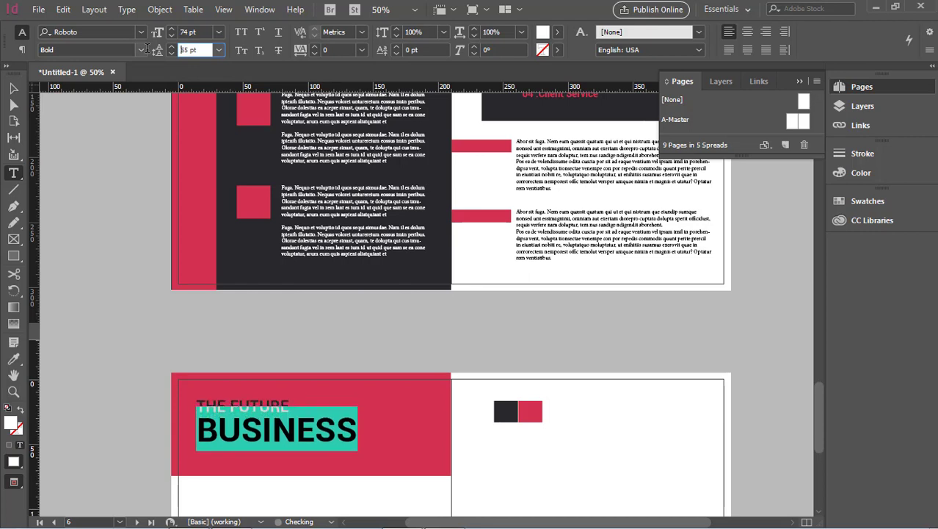
pyautogui.press('Escape')
pyautogui.click(162, 278)
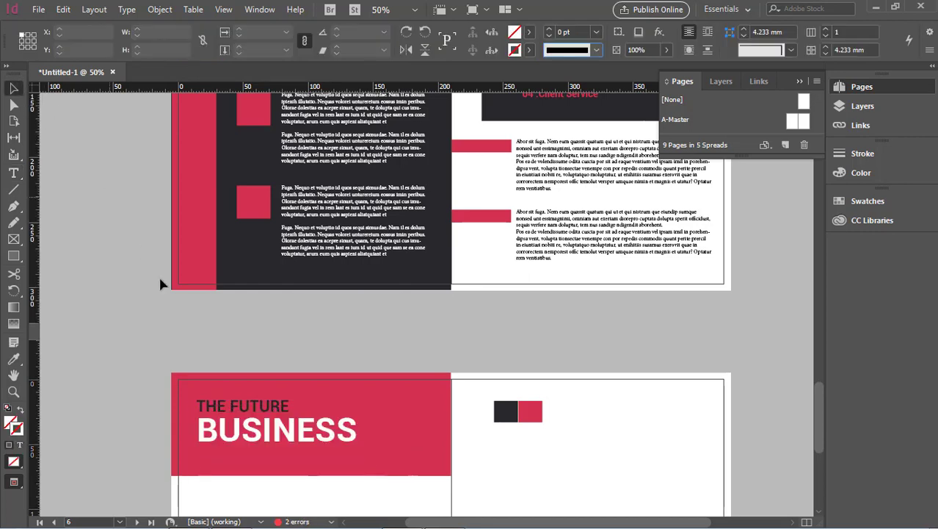
# Step: Shift the heading's text frame slightly within the red block, to about X 13.25 mm and Y 16.5 mm
pyautogui.scroll(-3, 209, 338)
pyautogui.moveTo(294, 296); pyautogui.dragTo(292, 303)
pyautogui.scroll(-2, 292, 306)
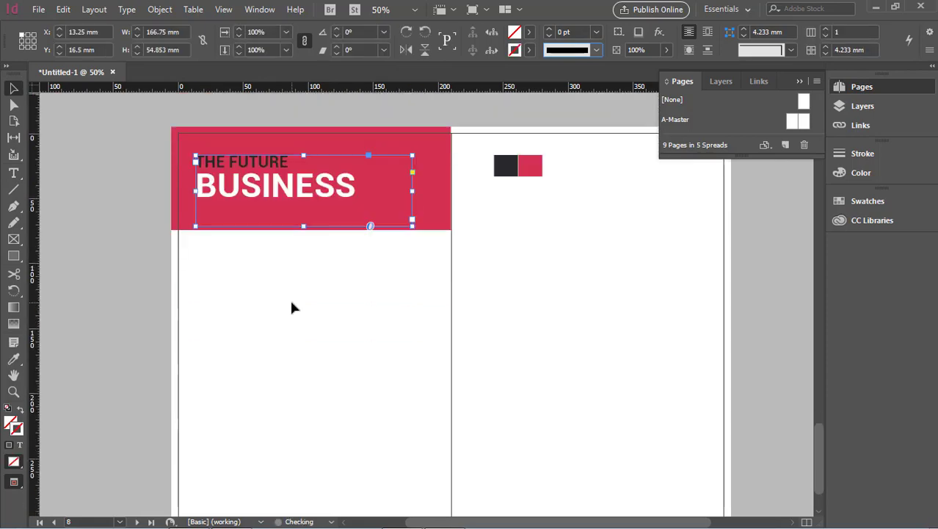
pyautogui.click(298, 312)
# Step: Examine how the previous spread arranges its red squares and paragraphs, compared with the empty area below the new red header
pyautogui.scroll(6, 299, 314)
pyautogui.scroll(1, 294, 309)
pyautogui.click(250, 234)
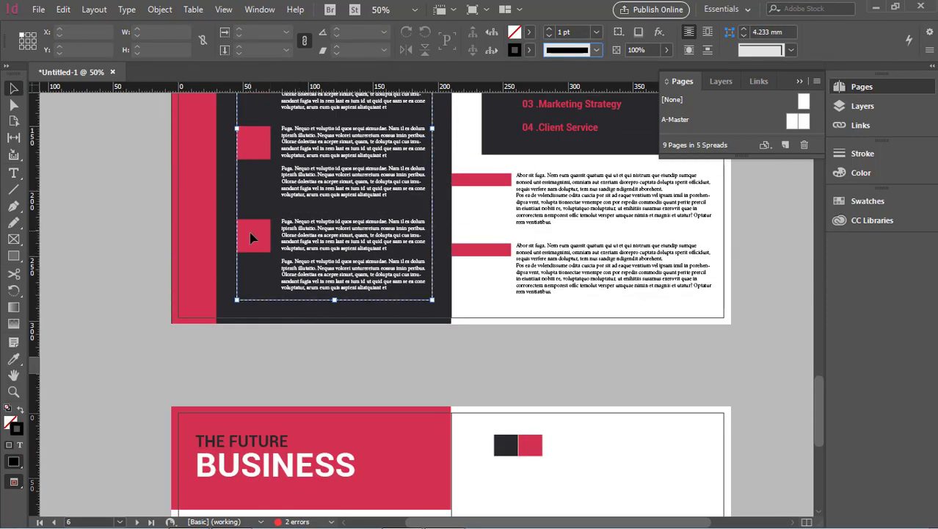
pyautogui.scroll(-7, 262, 248)
pyautogui.scroll(3, 260, 246)
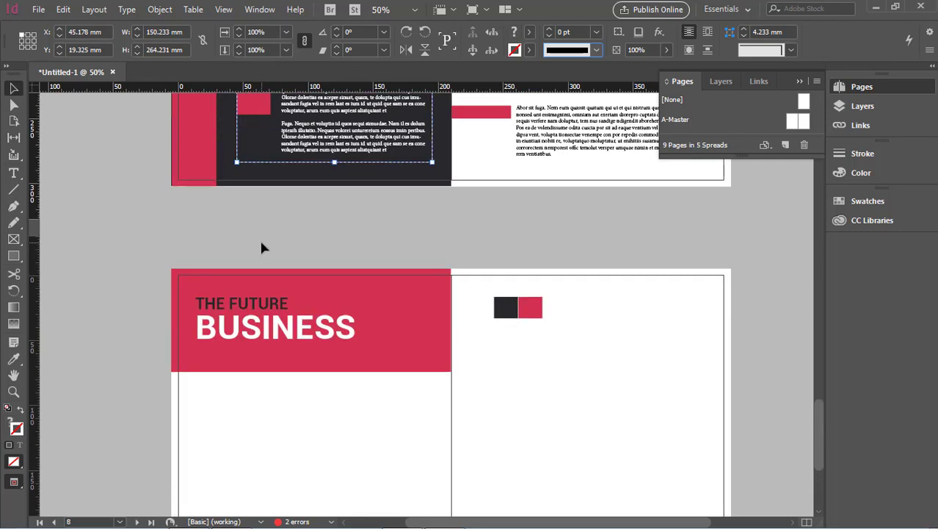
pyautogui.scroll(-1, 261, 248)
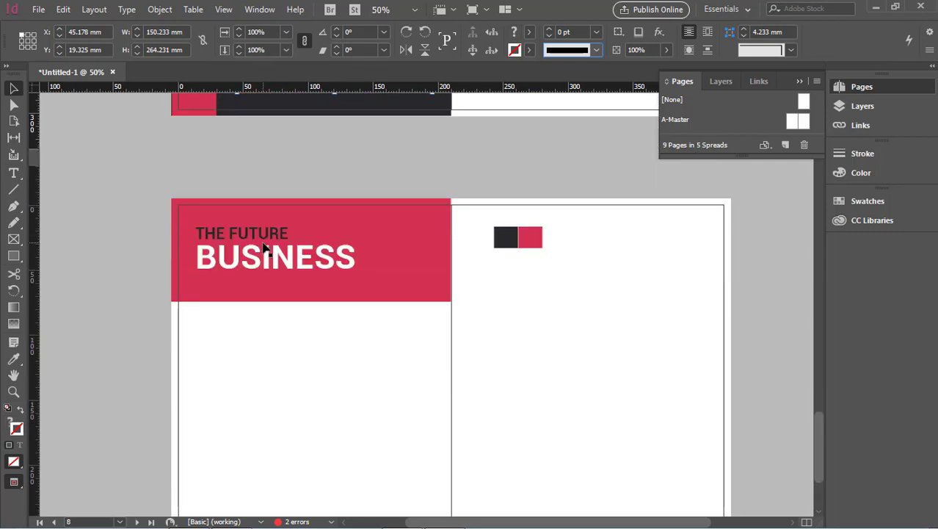
pyautogui.scroll(-2, 229, 285)
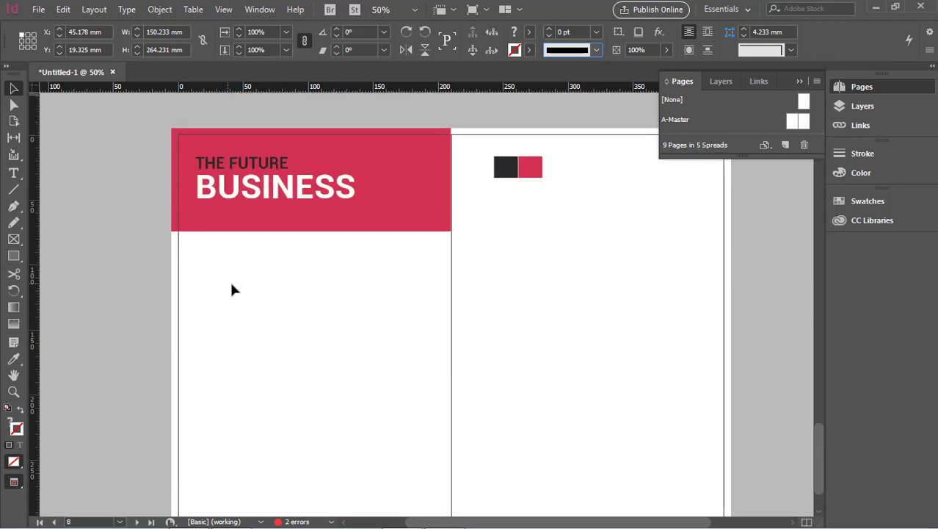
pyautogui.scroll(1, 220, 287)
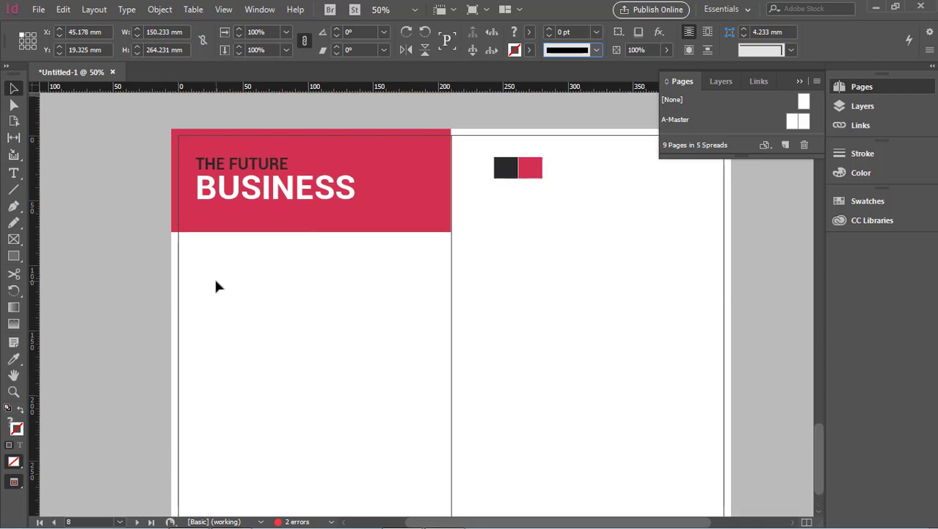
pyautogui.scroll(-1, 215, 285)
pyautogui.scroll(5, 215, 283)
pyautogui.scroll(-5, 215, 280)
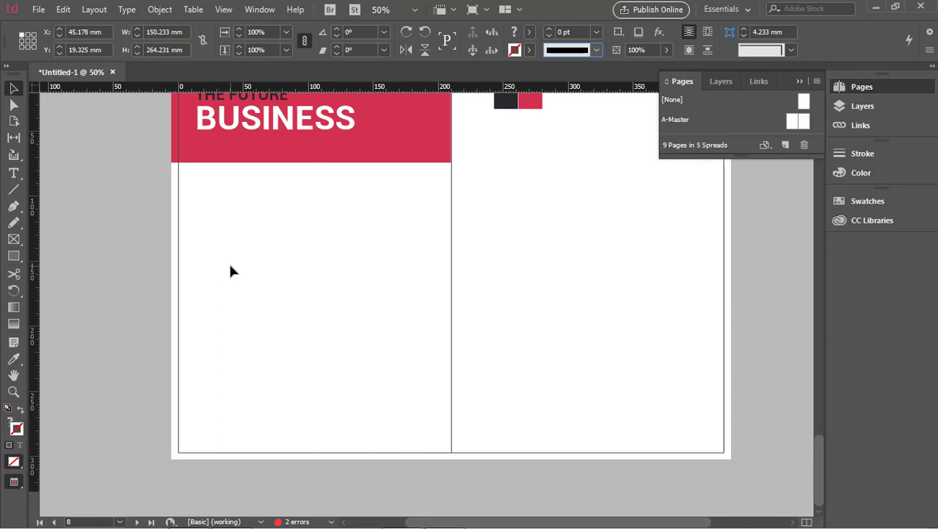
pyautogui.scroll(1, 229, 264)
pyautogui.scroll(-1, 130, 268)
pyautogui.click(13, 255)
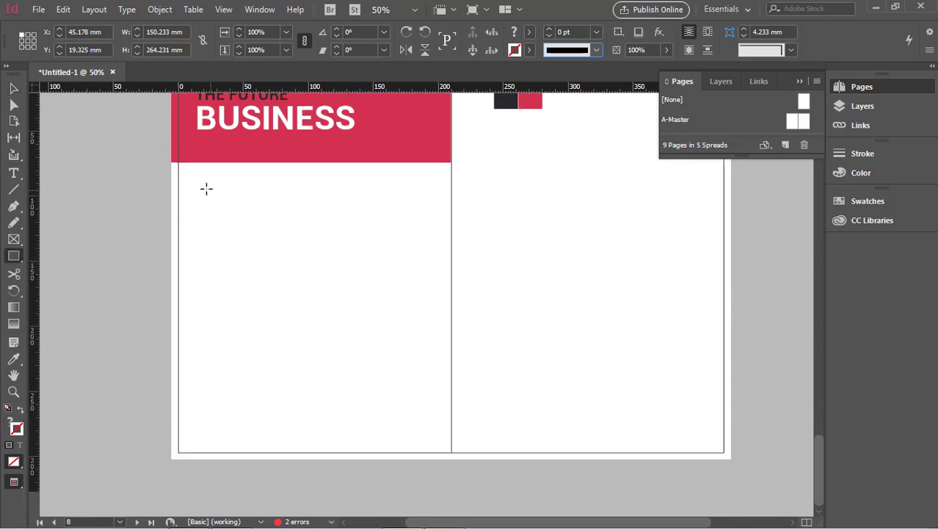
pyautogui.moveTo(195, 185); pyautogui.dragTo(229, 214)
pyautogui.hotkey('ctrl', 'z')
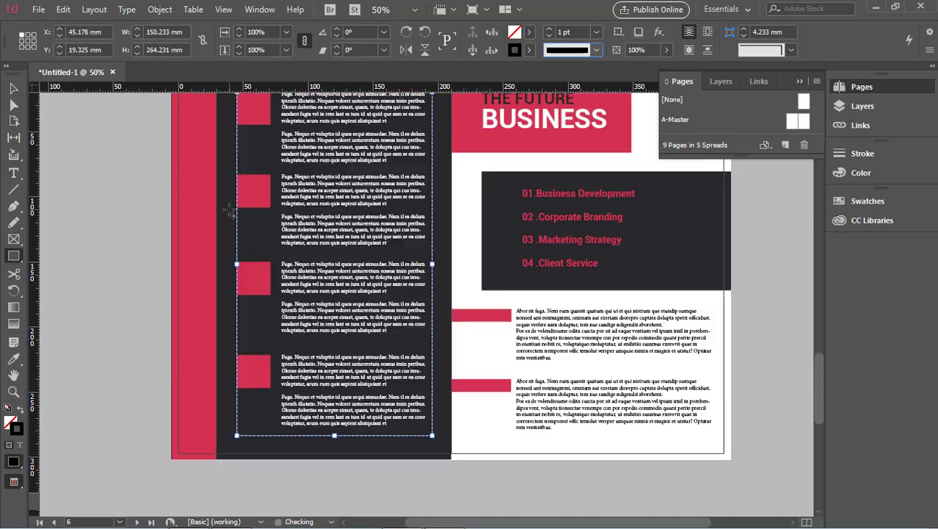
pyautogui.scroll(-5, 266, 304)
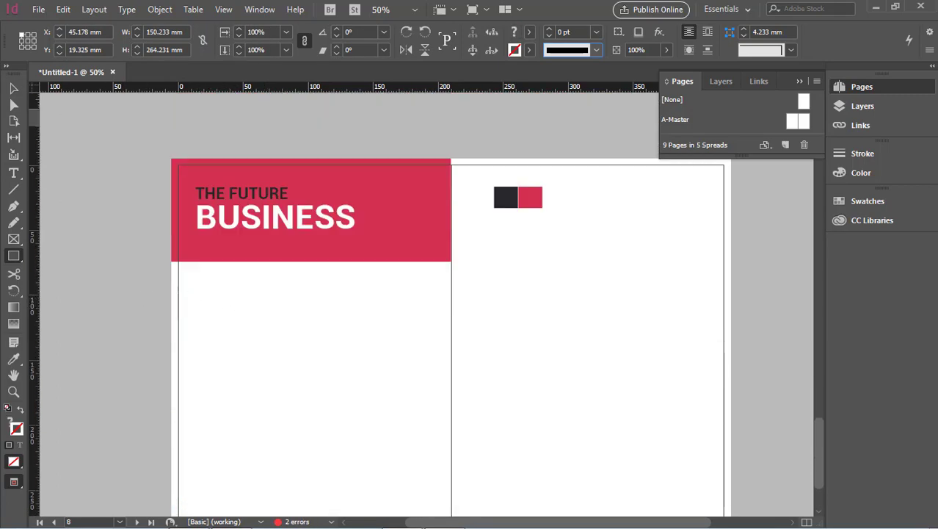
pyautogui.click(13, 88)
pyautogui.click(46, 259)
pyautogui.press('d')
pyautogui.click(13, 256)
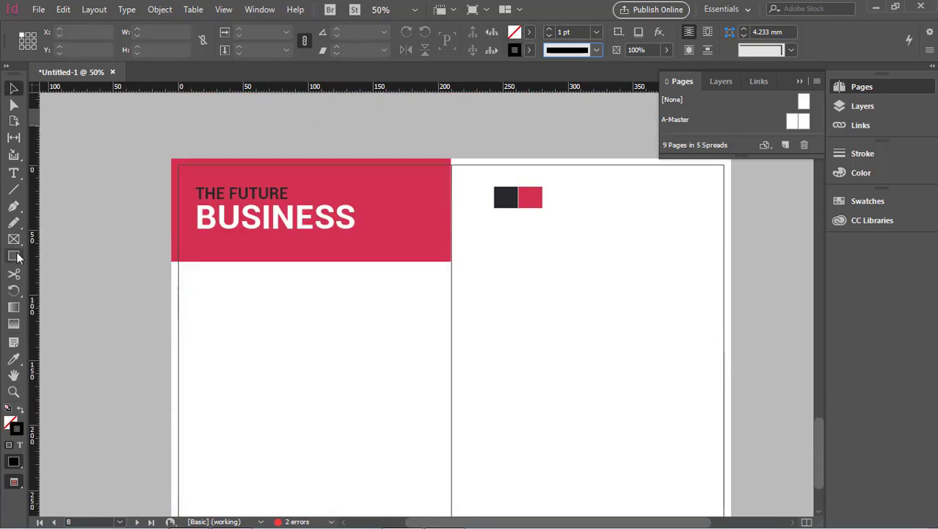
pyautogui.moveTo(195, 293); pyautogui.dragTo(224, 324)
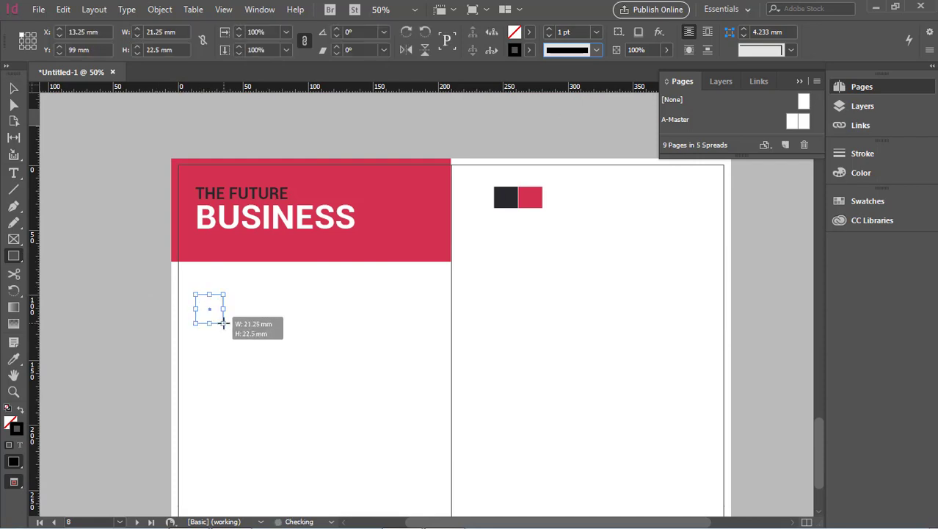
pyautogui.click(13, 358)
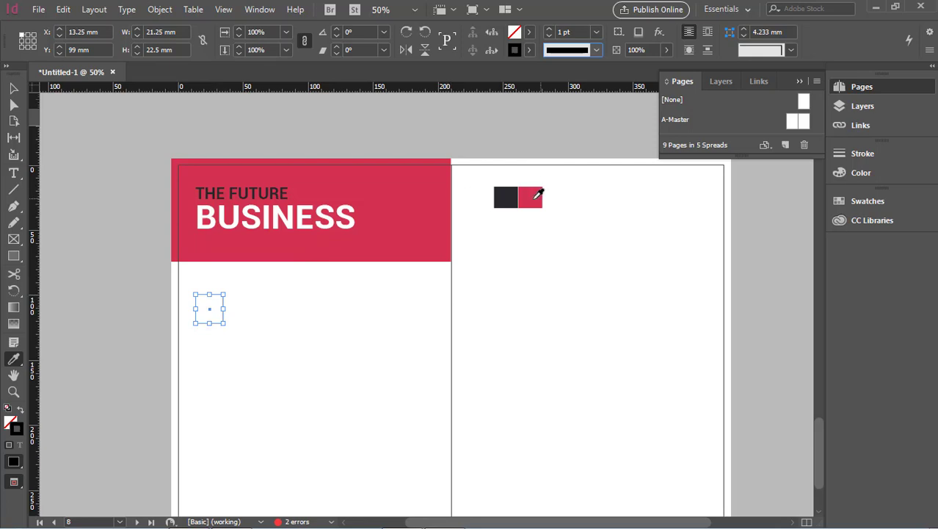
pyautogui.click(530, 197)
pyautogui.click(13, 88)
pyautogui.click(227, 316)
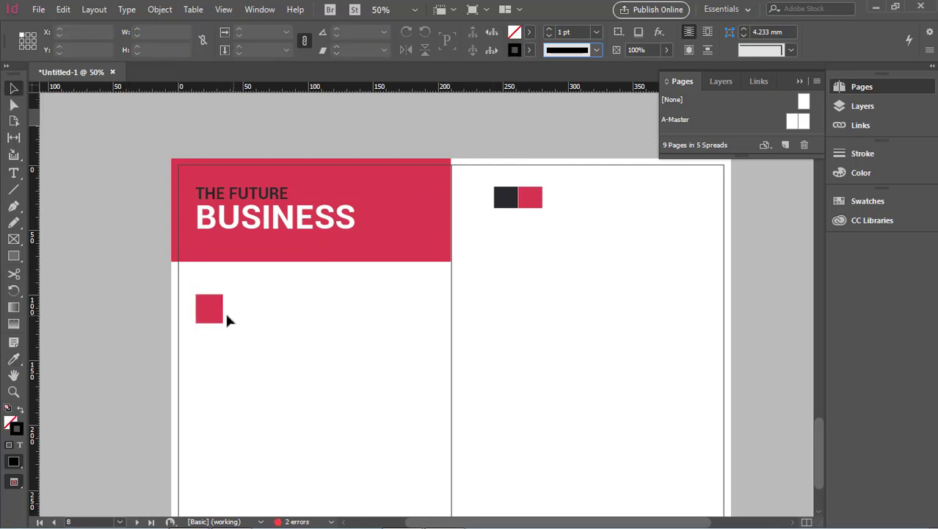
pyautogui.click(227, 315)
pyautogui.moveTo(226, 307); pyautogui.dragTo(228, 307)
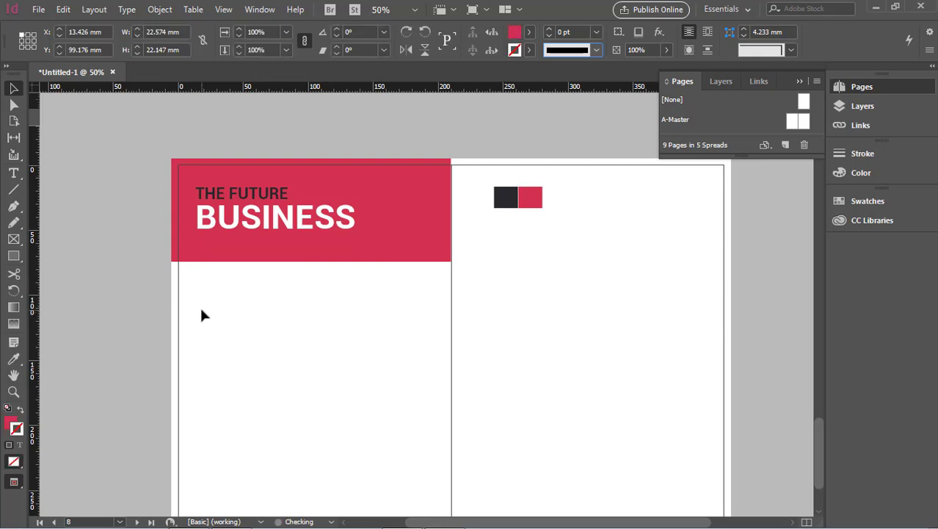
pyautogui.click(210, 310)
# Step: Draw a square about 27 mm on each side below the red header, aligned with the heading's left edge, and give it the red sample colour
pyautogui.click(14, 257)
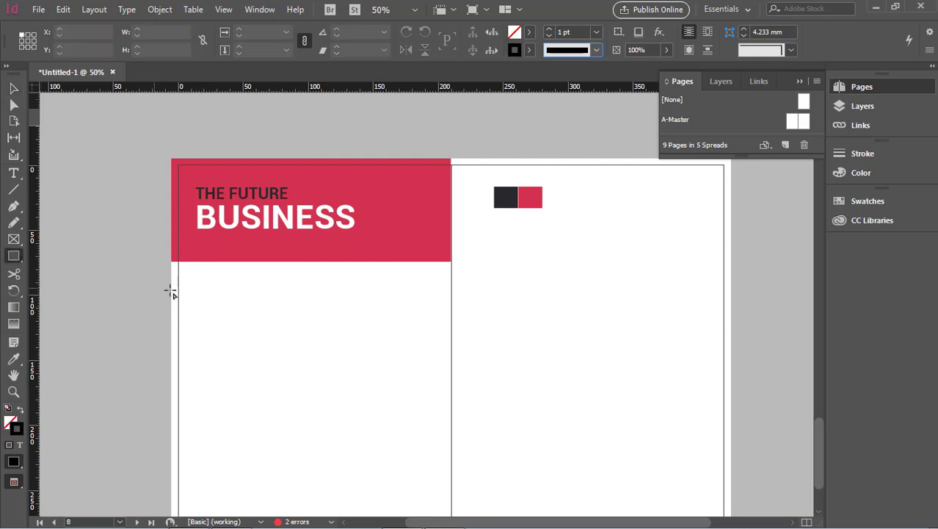
pyautogui.moveTo(196, 292); pyautogui.dragTo(232, 329)
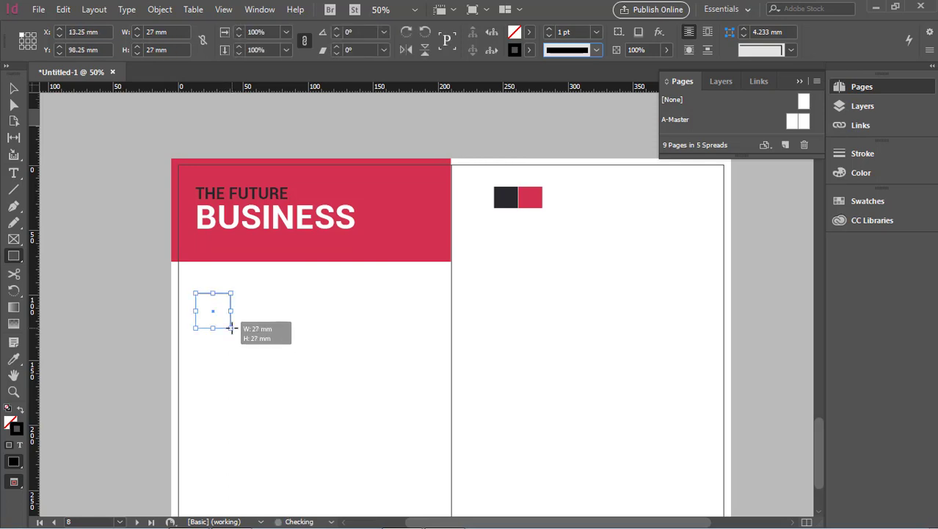
pyautogui.click(13, 358)
pyautogui.click(530, 197)
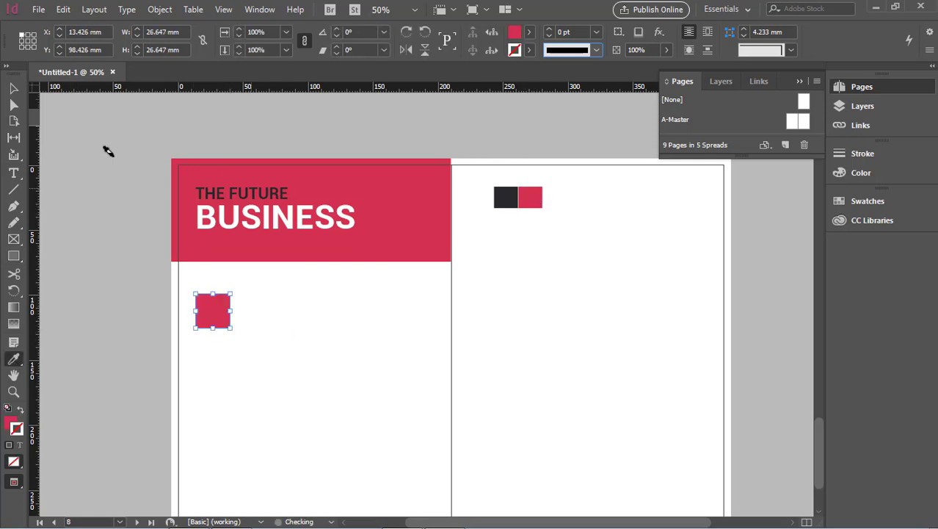
pyautogui.click(13, 89)
pyautogui.click(49, 141)
pyautogui.click(223, 325)
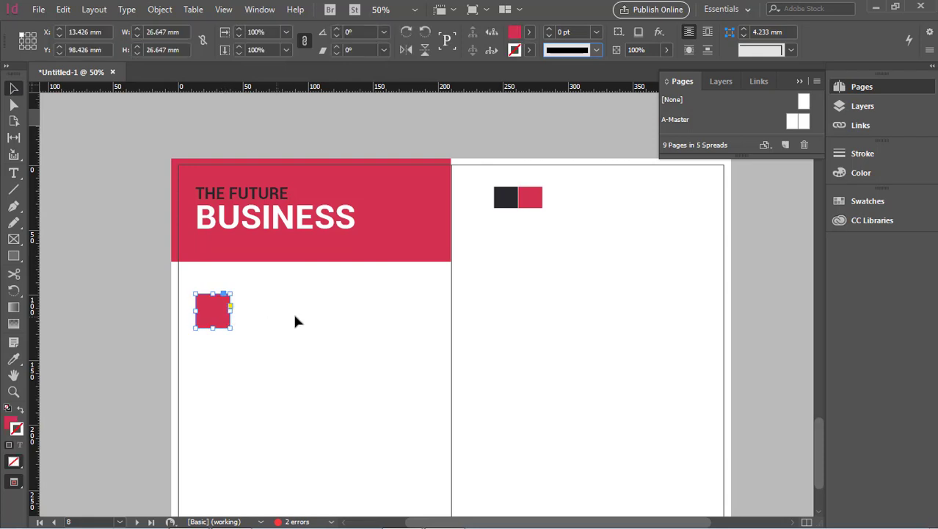
pyautogui.click(294, 315)
# Step: Add a text frame about 155 mm wide and 27 mm high beside the red square and fill it with placeholder text
pyautogui.scroll(-3, 124, 298)
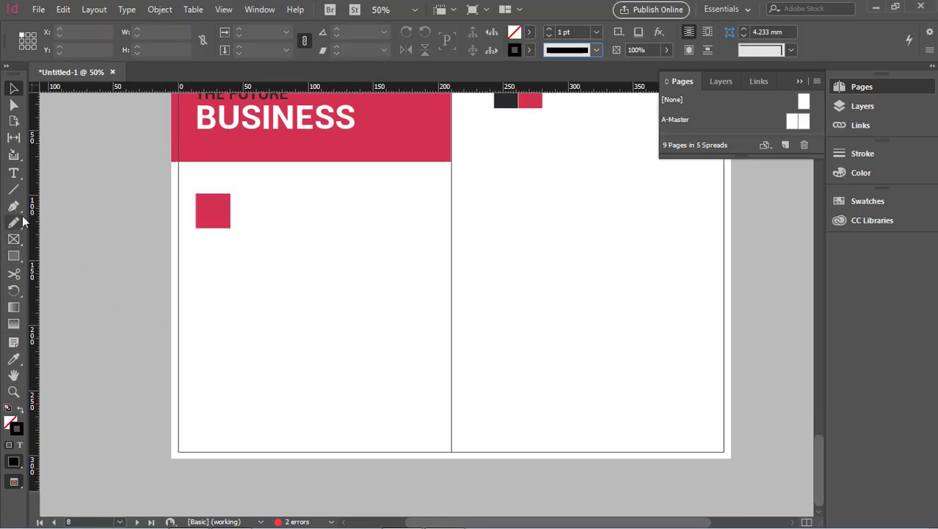
pyautogui.click(14, 172)
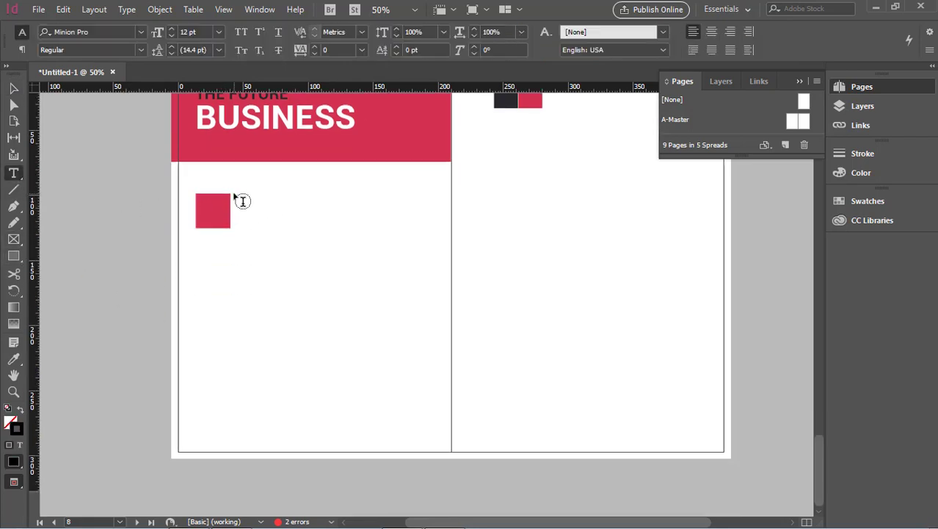
pyautogui.moveTo(237, 194); pyautogui.dragTo(386, 234)
pyautogui.moveTo(431, 231); pyautogui.dragTo(441, 228)
pyautogui.rightClick(392, 202)
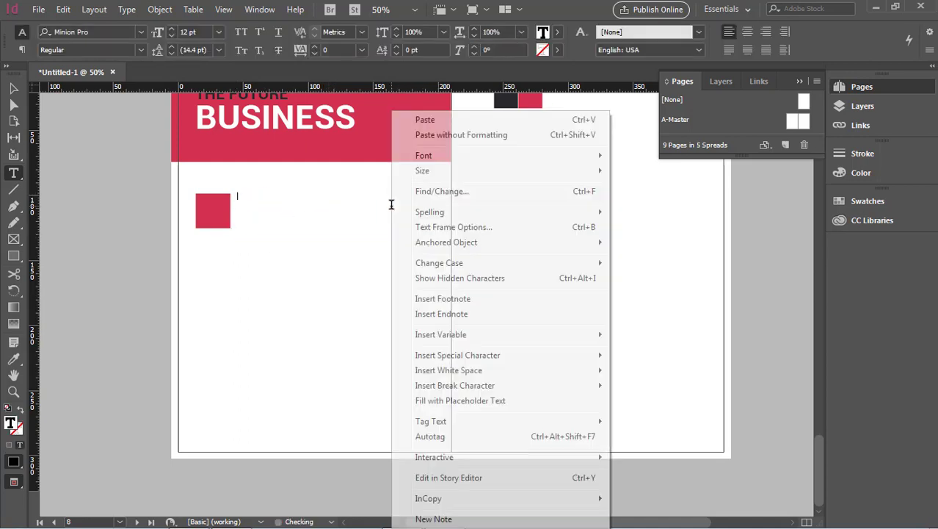
pyautogui.click(444, 401)
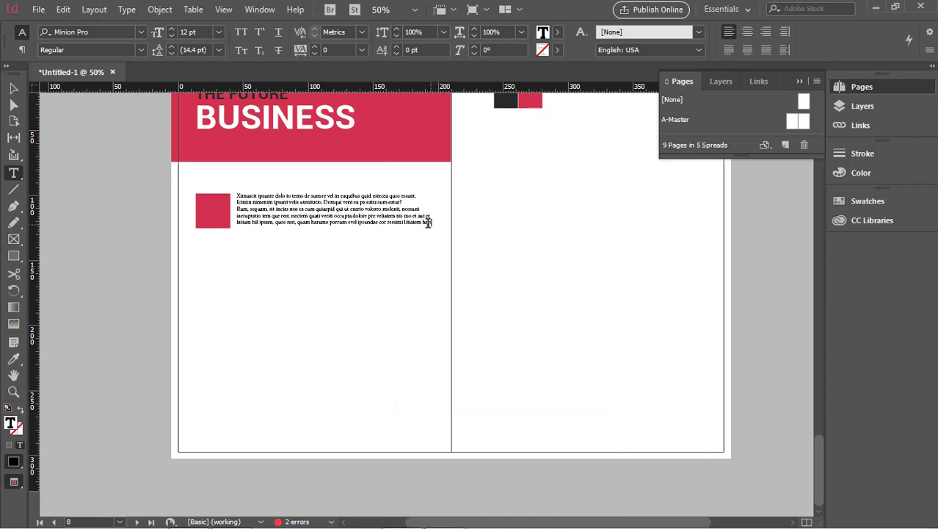
pyautogui.click(14, 88)
pyautogui.click(48, 136)
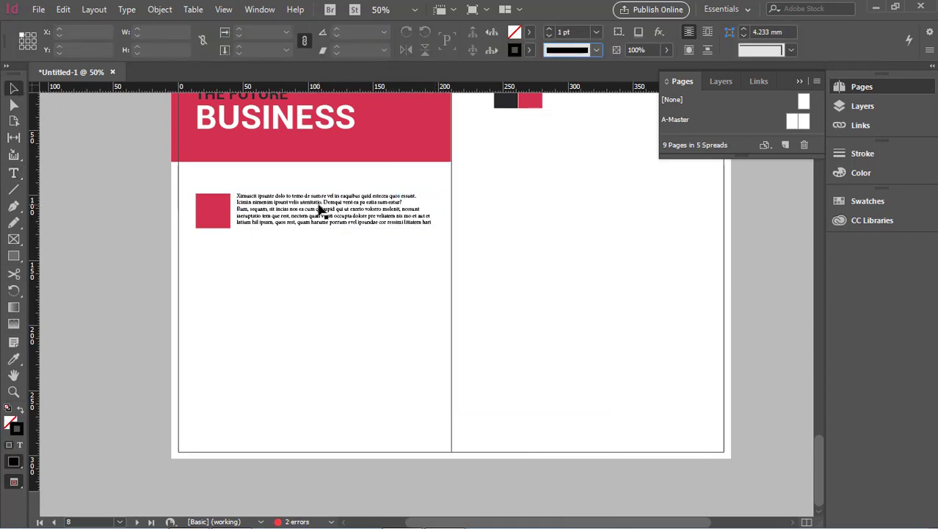
# Step: Duplicate the red square and its paragraph four times down the page to make five rows, the last at about Y 241.5 mm
pyautogui.click(321, 211)
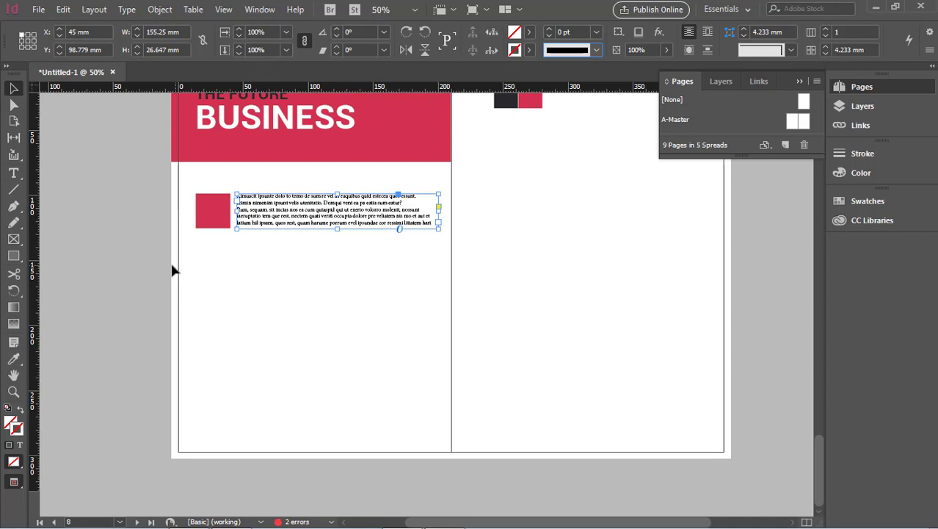
pyautogui.moveTo(184, 254); pyautogui.dragTo(216, 221)
pyautogui.keyDown('shift'); pyautogui.click(308, 220); pyautogui.keyUp('shift')
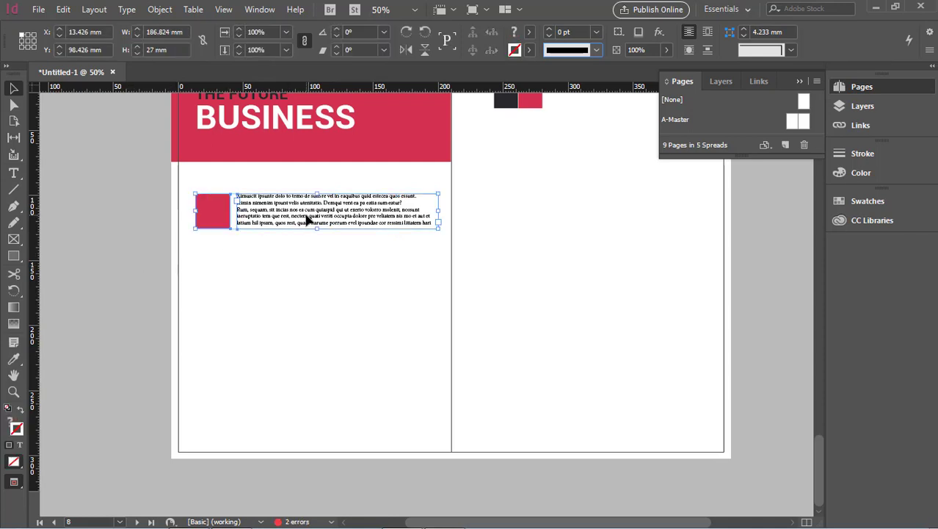
pyautogui.moveTo(308, 221); pyautogui.dragTo(294, 263)
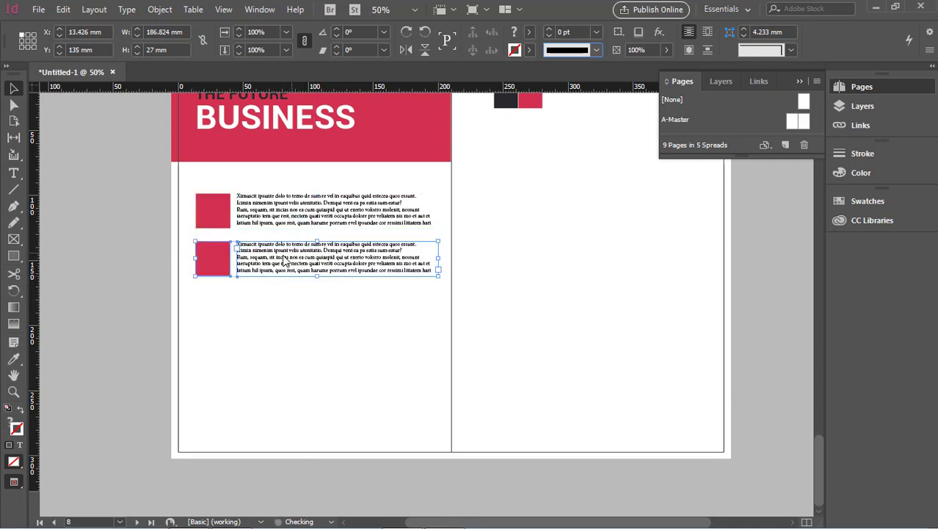
pyautogui.hotkey('ctrl', 'd')
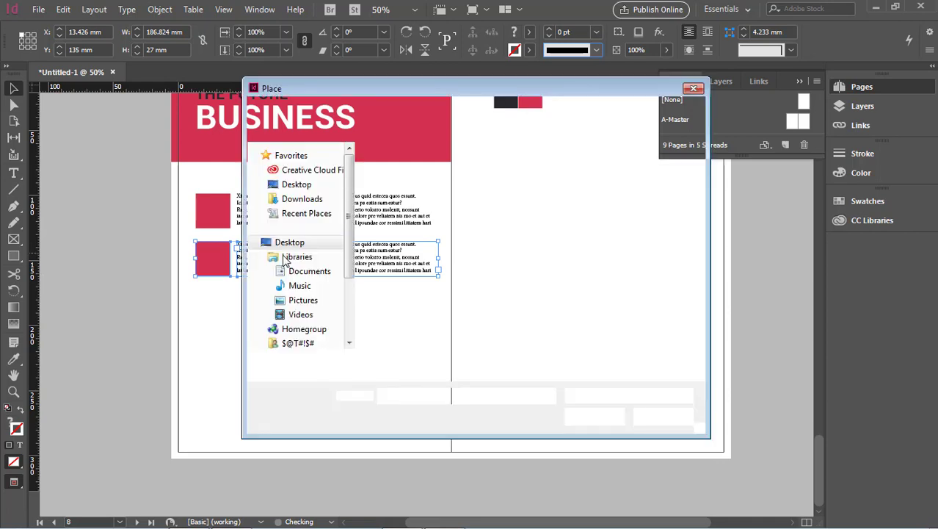
pyautogui.press('Escape')
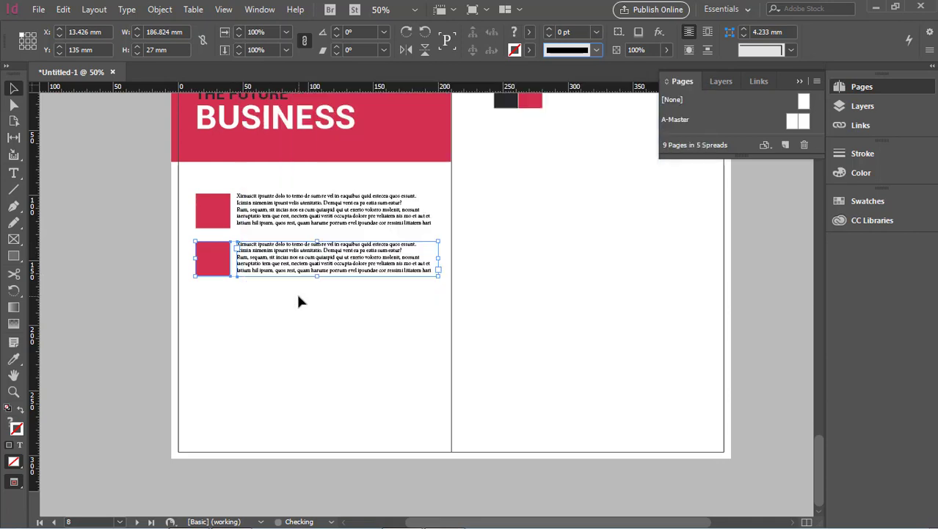
pyautogui.moveTo(300, 271); pyautogui.dragTo(284, 402)
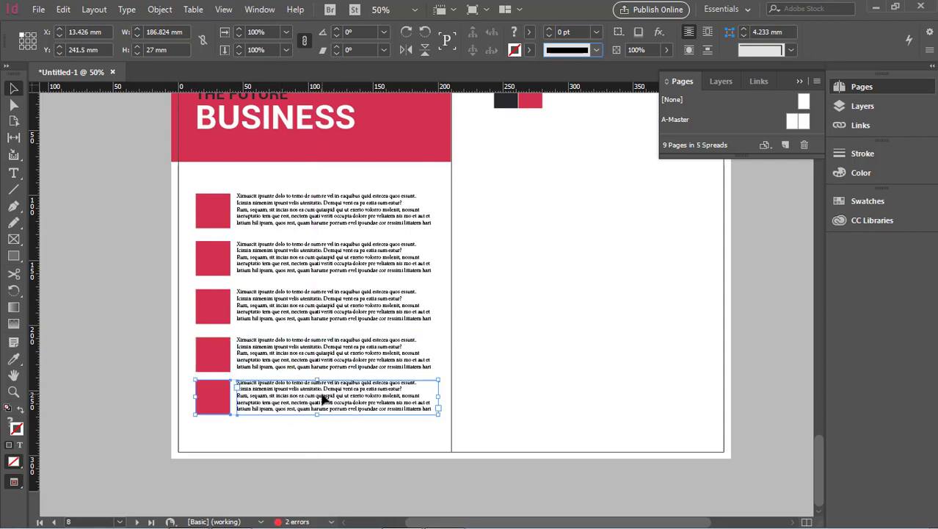
pyautogui.click(325, 460)
pyautogui.click(344, 402)
pyautogui.keyDown('shift'); pyautogui.click(351, 347); pyautogui.keyUp('shift')
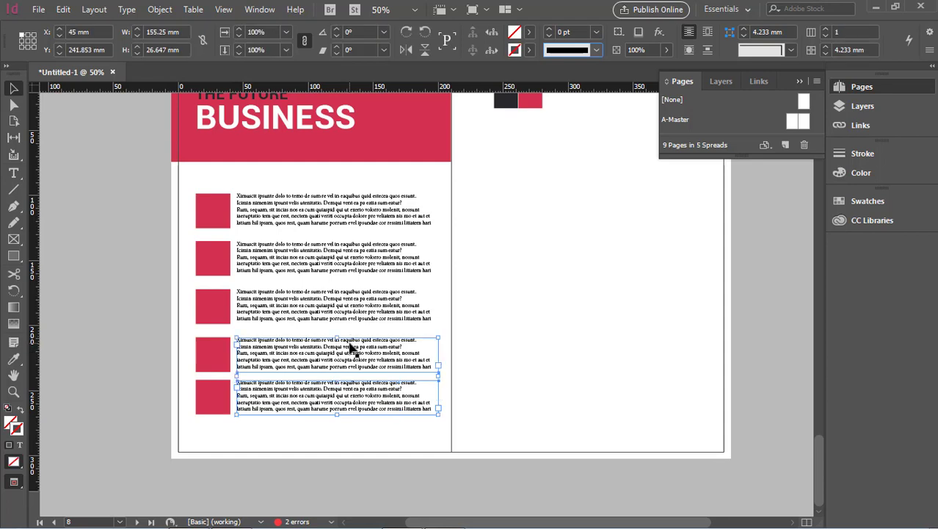
pyautogui.keyDown('shift'); pyautogui.click(352, 305); pyautogui.keyUp('shift')
pyautogui.keyDown('shift'); pyautogui.click(351, 263); pyautogui.keyUp('shift')
pyautogui.keyDown('shift'); pyautogui.click(348, 222); pyautogui.keyUp('shift')
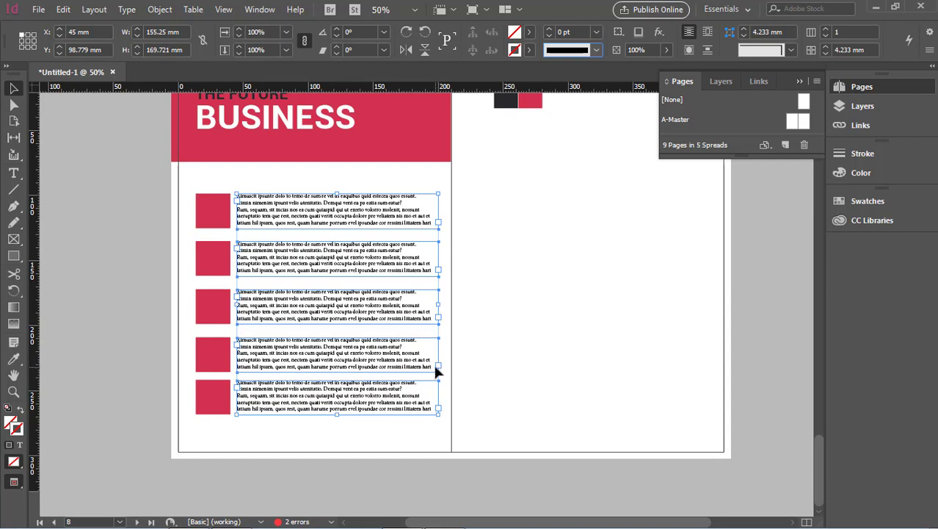
pyautogui.click(122, 310)
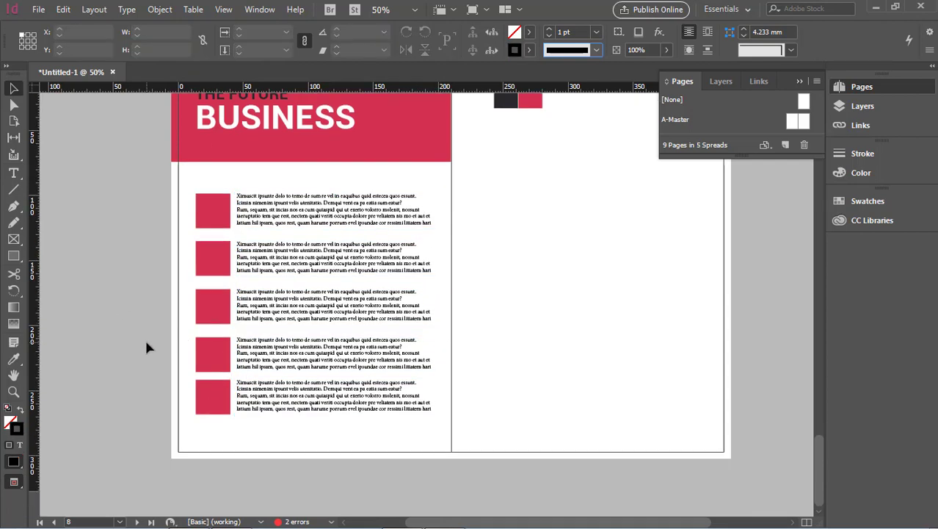
# Step: Draw a footer strip about 430 mm wide and 3.75 mm high across the foot of the spread and give it the dark sample colour
pyautogui.click(22, 262)
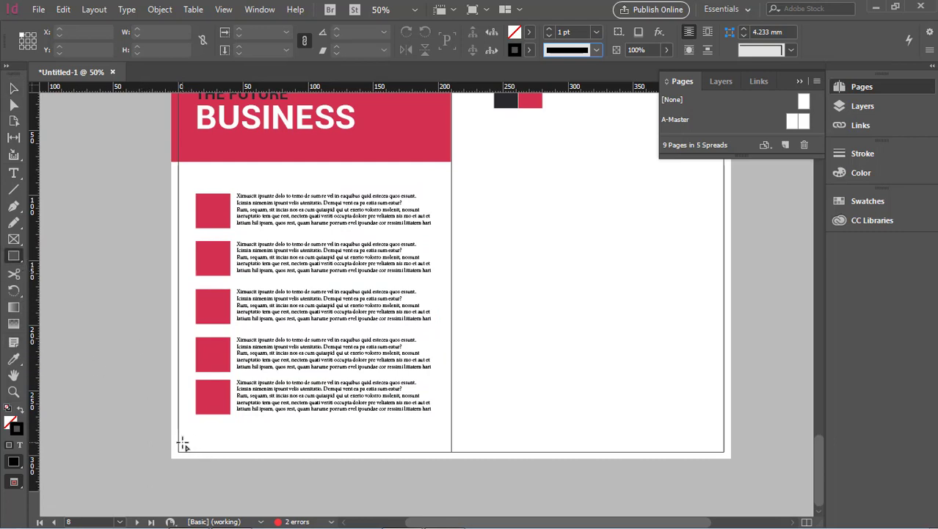
pyautogui.moveTo(169, 442); pyautogui.dragTo(730, 445)
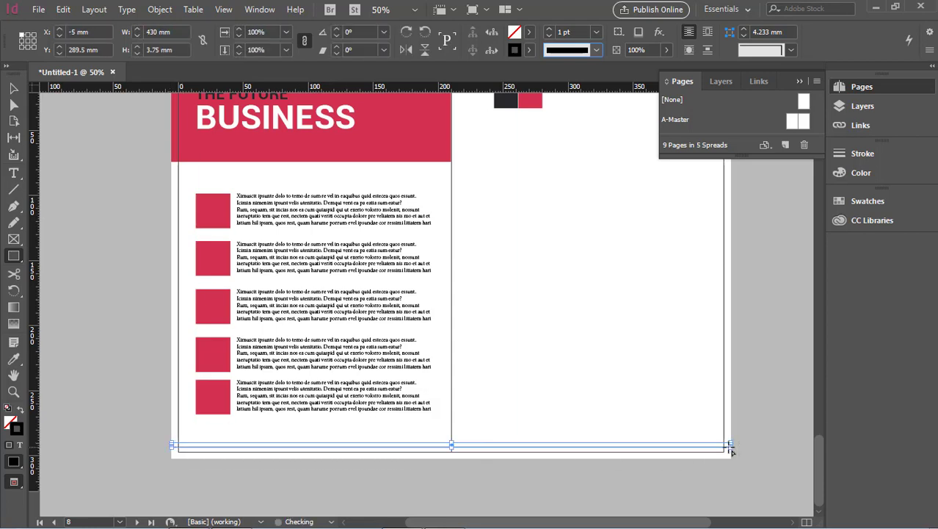
pyautogui.click(13, 359)
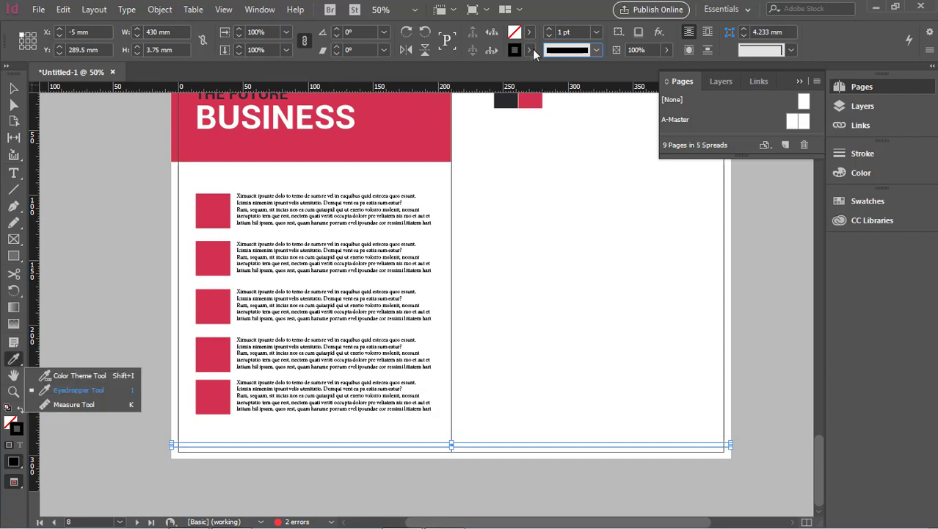
pyautogui.click(78, 390)
pyautogui.click(505, 100)
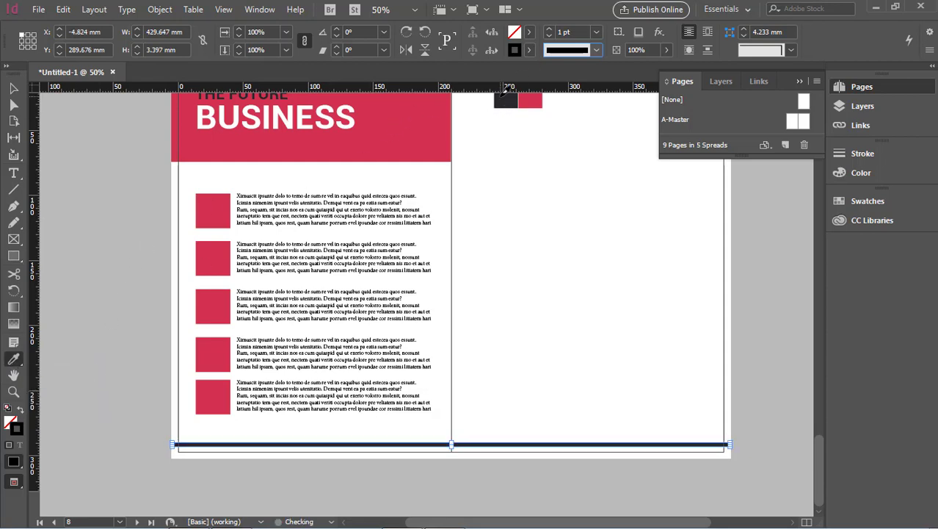
pyautogui.scroll(3, 413, 171)
pyautogui.click(14, 88)
pyautogui.scroll(-3, 125, 198)
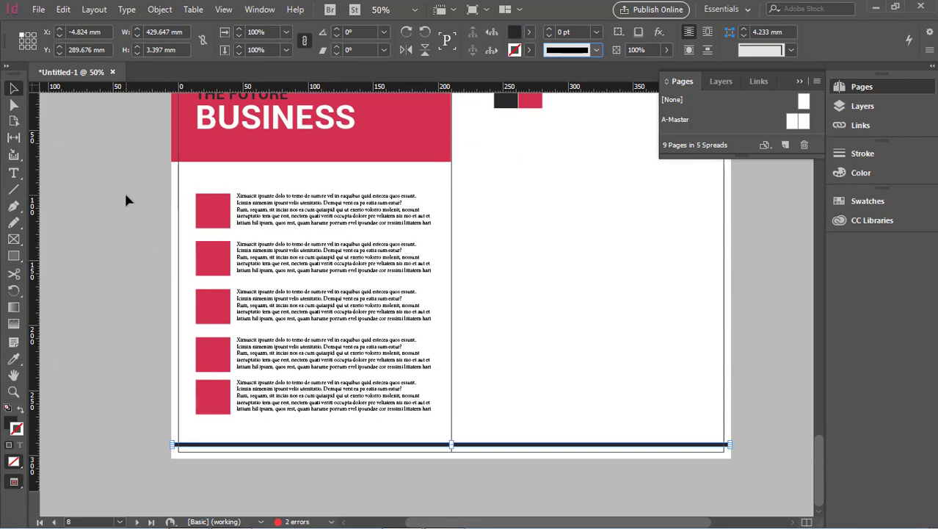
pyautogui.click(747, 346)
pyautogui.scroll(3, 732, 357)
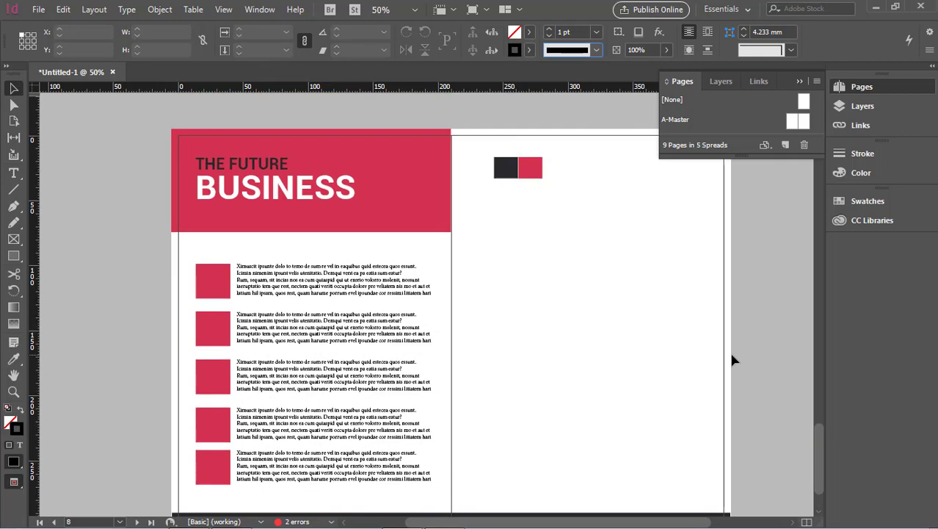
pyautogui.scroll(-3, 733, 356)
pyautogui.scroll(1, 515, 309)
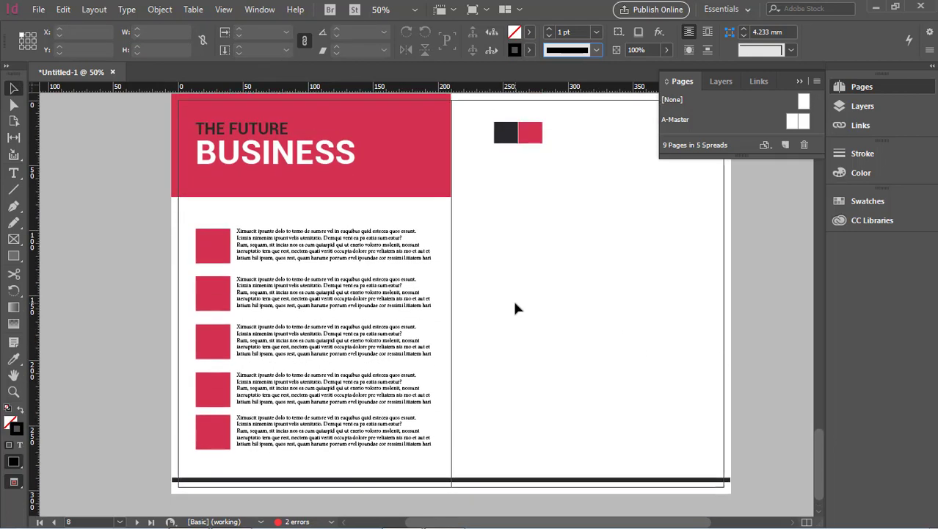
# Step: Place the earlier spread's "Global Business Solutions" heading near the head of the new spread's right page, at about X 227.25 mm, Y 24.7 mm
pyautogui.scroll(2, 514, 303)
pyautogui.scroll(15, 515, 309)
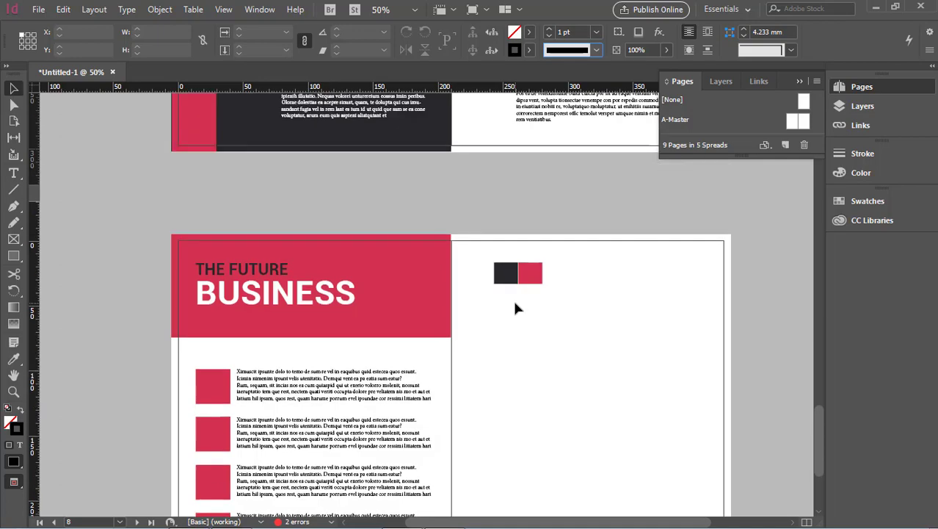
pyautogui.scroll(9, 513, 306)
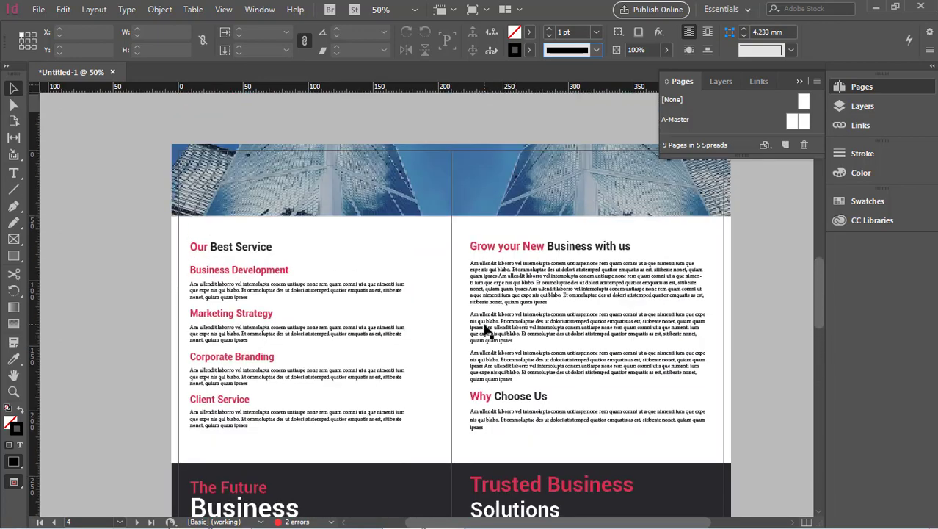
pyautogui.click(563, 148)
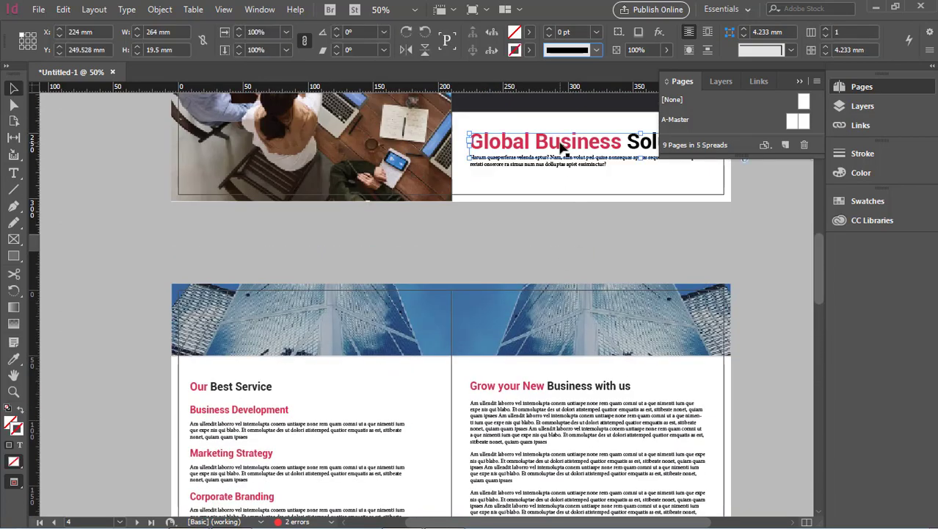
pyautogui.moveTo(563, 148); pyautogui.dragTo(564, 436)
pyautogui.scroll(-5, 563, 418)
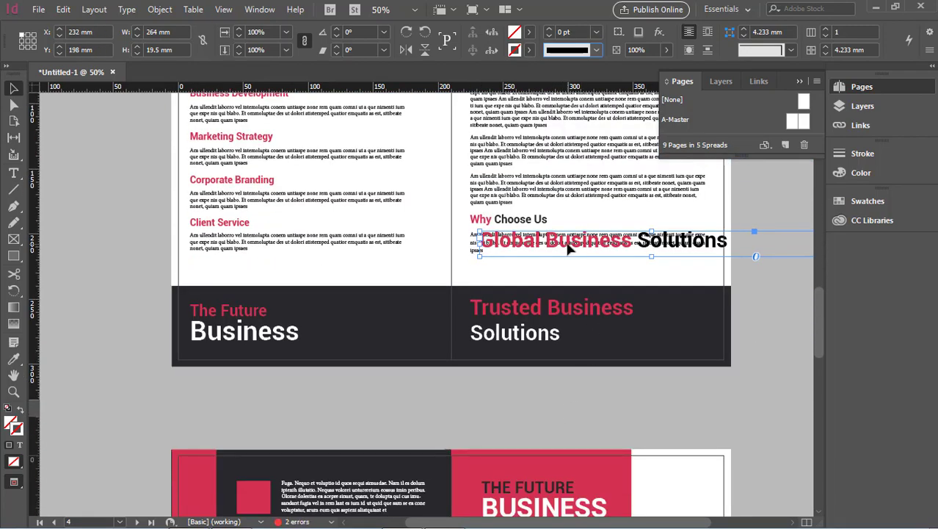
pyautogui.moveTo(570, 250); pyautogui.dragTo(579, 466)
pyautogui.scroll(-10, 578, 466)
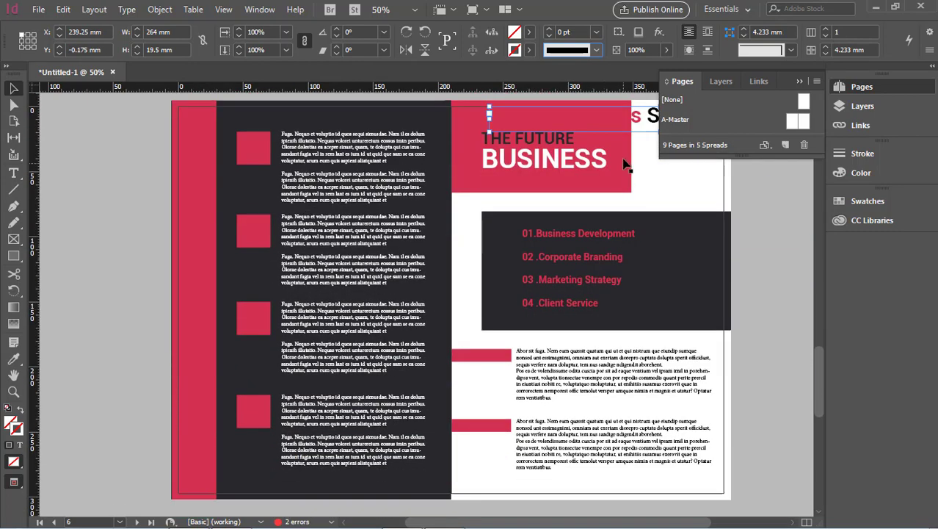
pyautogui.moveTo(639, 125); pyautogui.dragTo(626, 462)
pyautogui.scroll(-6, 625, 464)
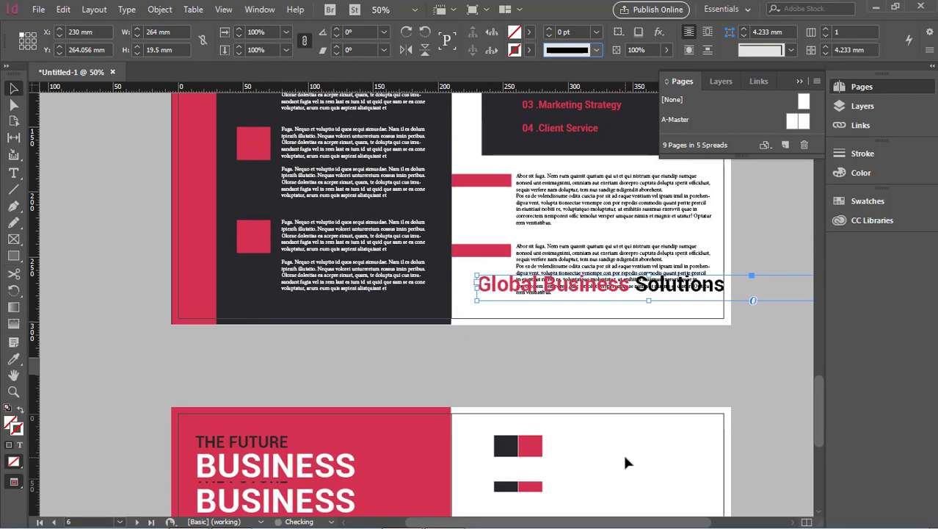
pyautogui.moveTo(646, 254); pyautogui.dragTo(646, 437)
pyautogui.scroll(-6, 646, 436)
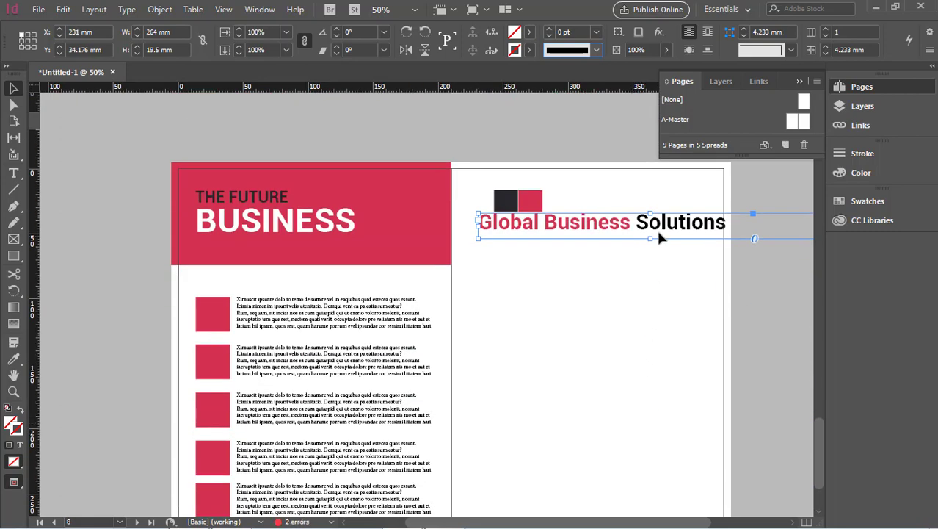
pyautogui.moveTo(663, 230); pyautogui.dragTo(658, 223)
pyautogui.click(741, 290)
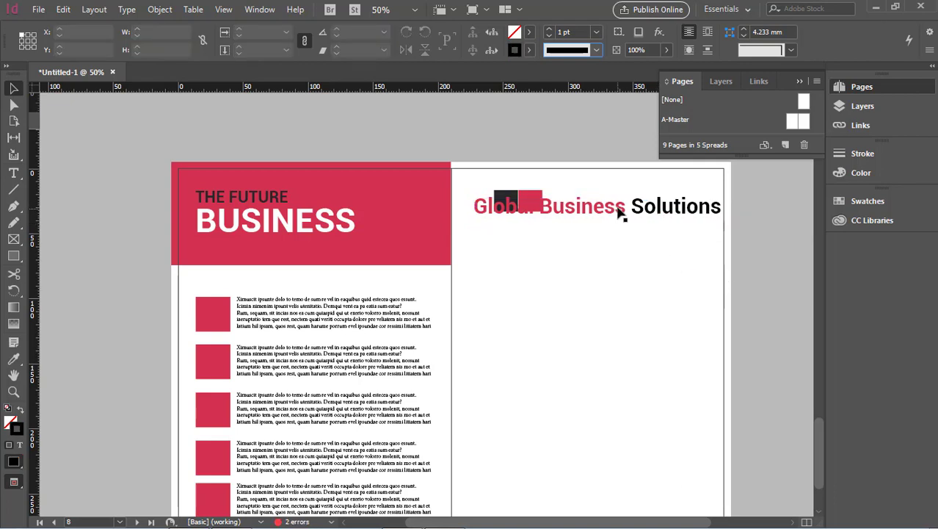
pyautogui.scroll(1, 622, 243)
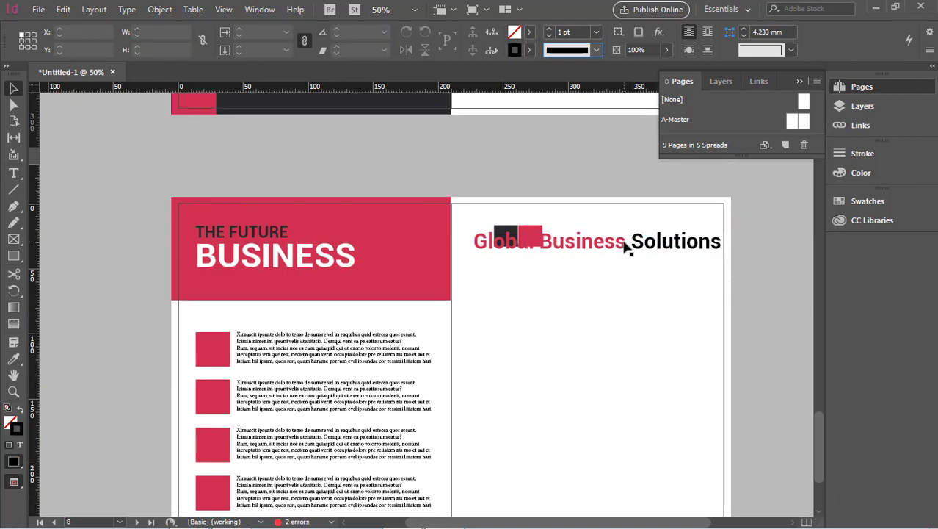
pyautogui.moveTo(626, 250); pyautogui.dragTo(605, 251)
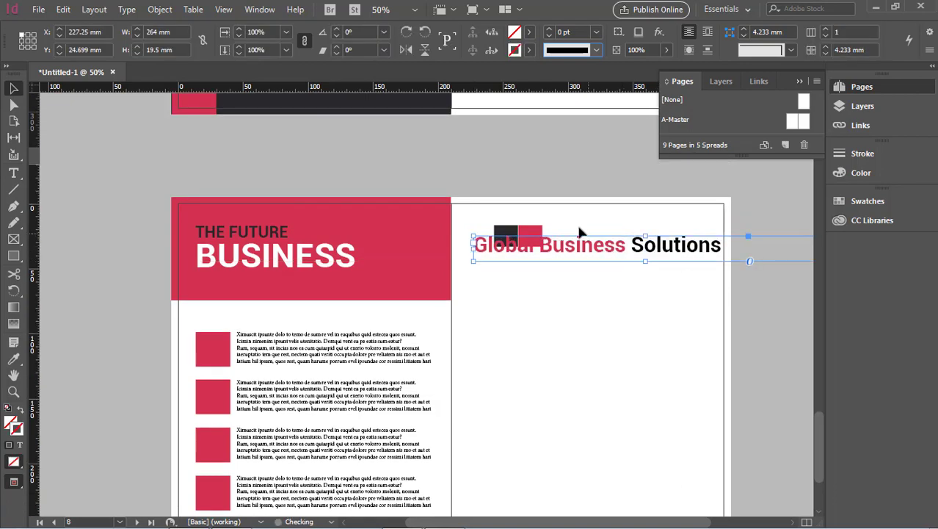
# Step: Delete the dark and red colour samples and shift the "Global Business Solutions" heading to about X 224 mm, Y 22.4 mm
pyautogui.click(536, 236)
pyautogui.keyDown('shift'); pyautogui.click(516, 233); pyautogui.keyUp('shift')
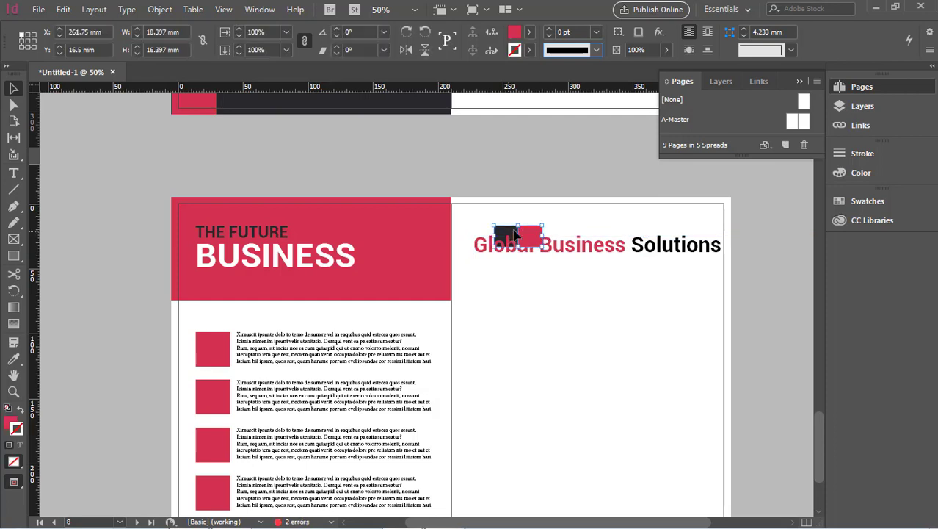
pyautogui.press('Delete')
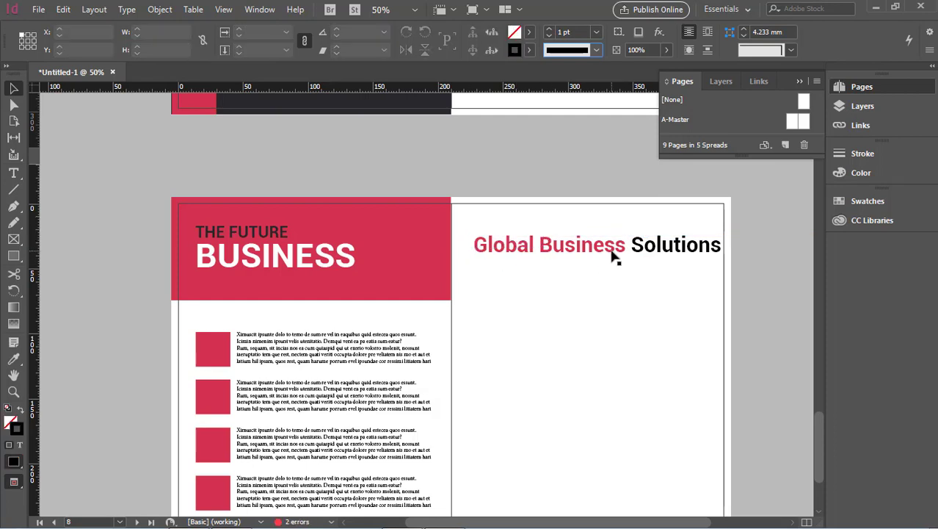
pyautogui.moveTo(614, 253); pyautogui.dragTo(609, 250)
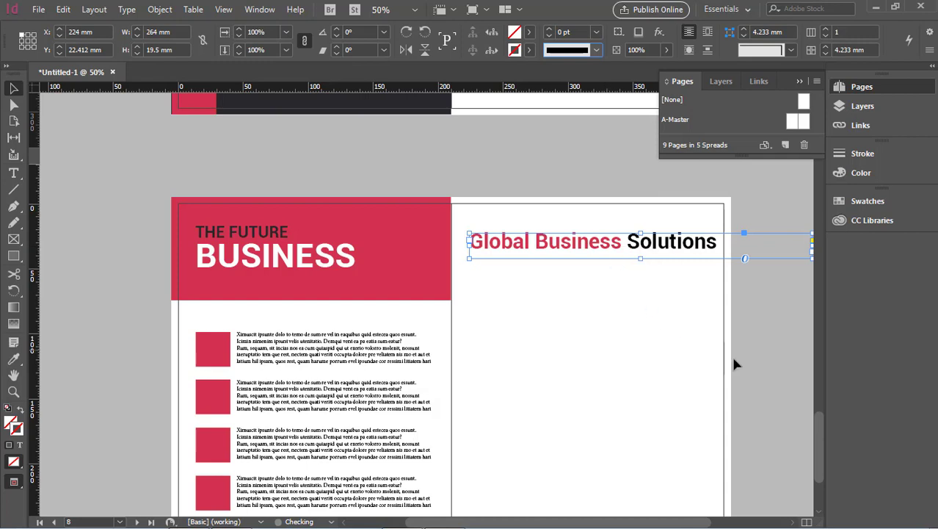
pyautogui.click(638, 320)
pyautogui.click(569, 250)
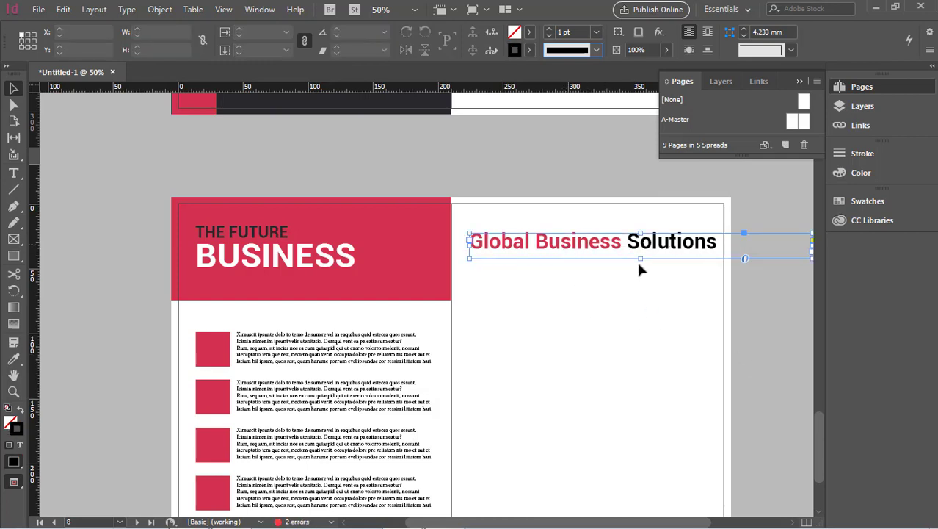
pyautogui.click(794, 310)
# Step: Try a dark rectangle about 214 mm wide and 79 mm high over the right page's heading, and undo back to restore the colour samples
pyautogui.click(15, 257)
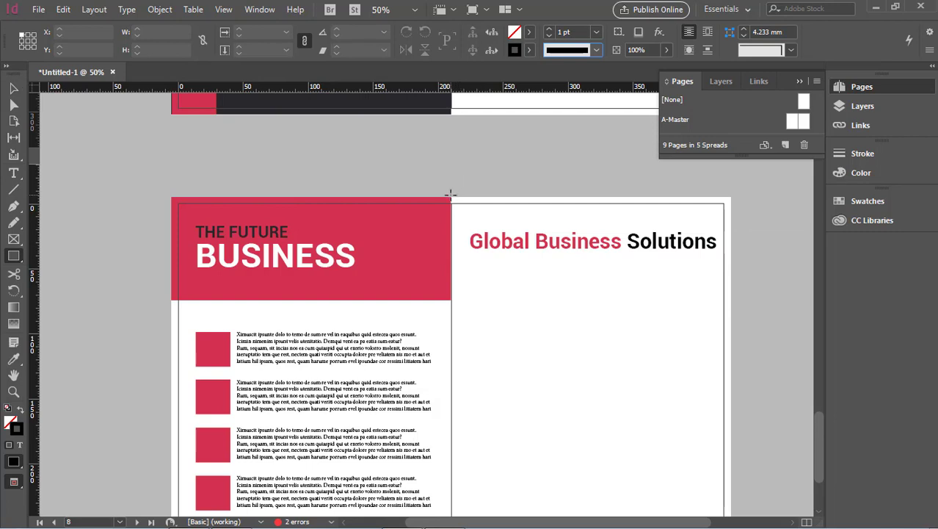
pyautogui.moveTo(452, 197); pyautogui.dragTo(727, 300)
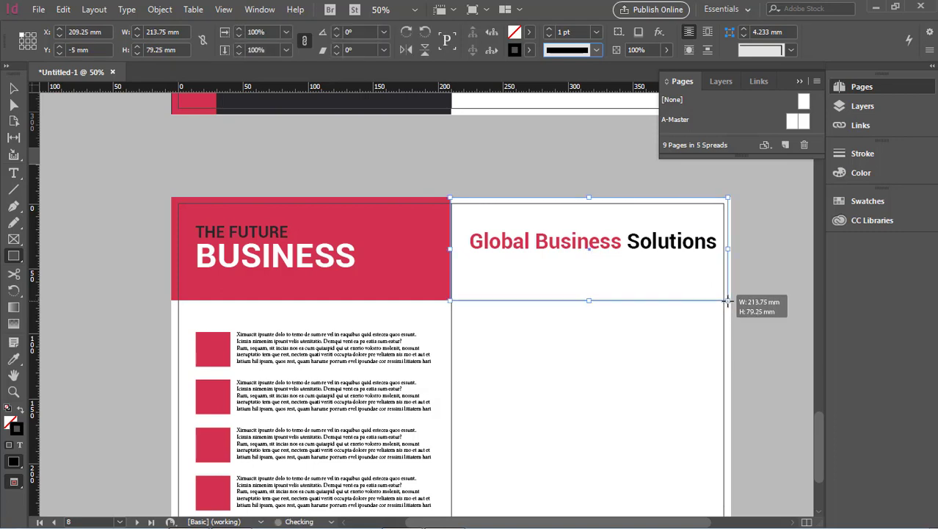
pyautogui.click(16, 357)
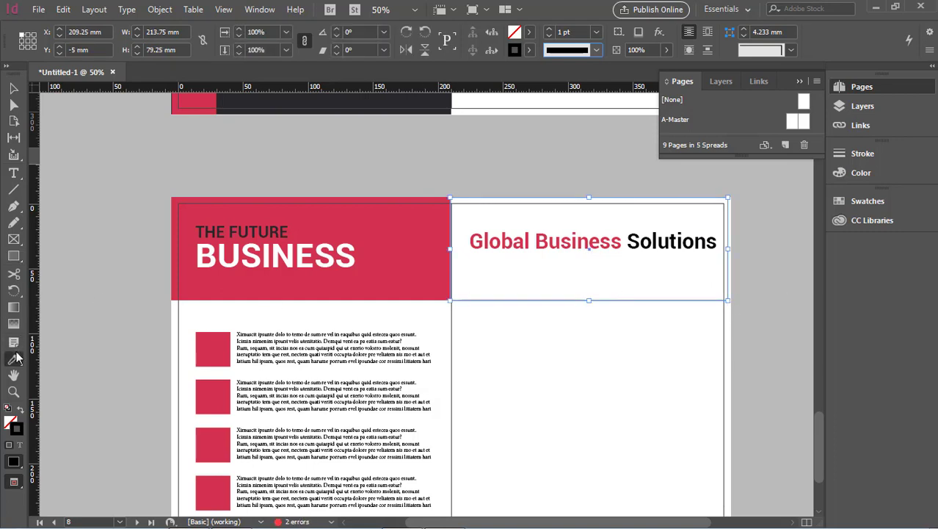
pyautogui.click(376, 109)
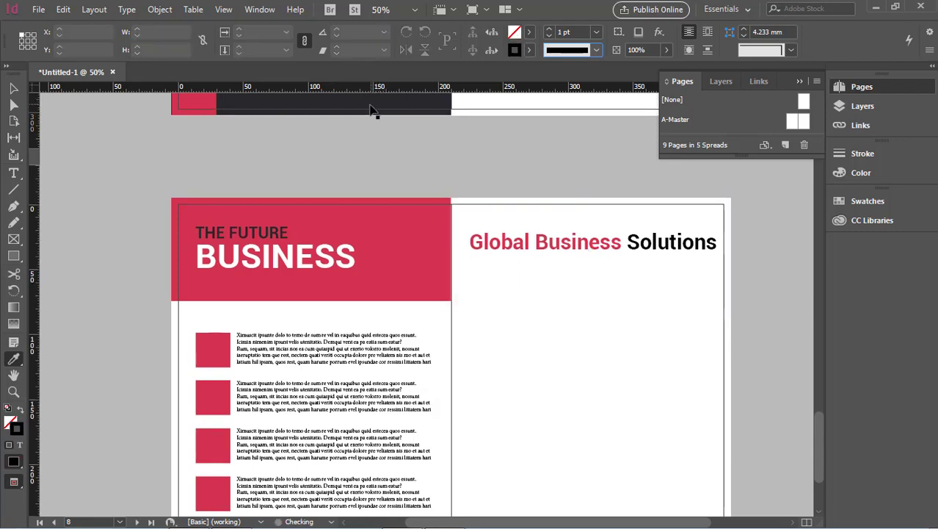
pyautogui.hotkey('ctrl', 'z')
pyautogui.hotkey('ctrl', 'z')
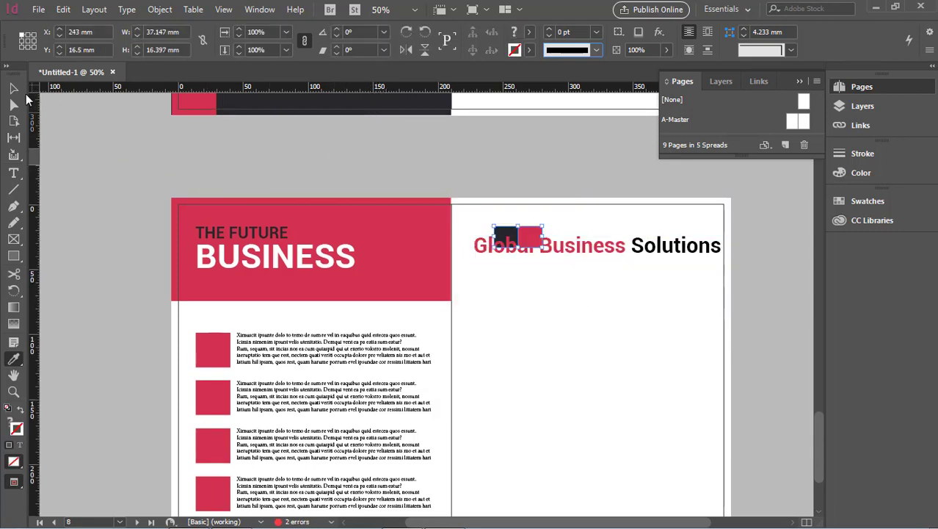
# Step: Move the two colour samples down the right page, clear of the heading, to about X 230.25 mm, Y 159 mm
pyautogui.click(14, 89)
pyautogui.click(541, 239)
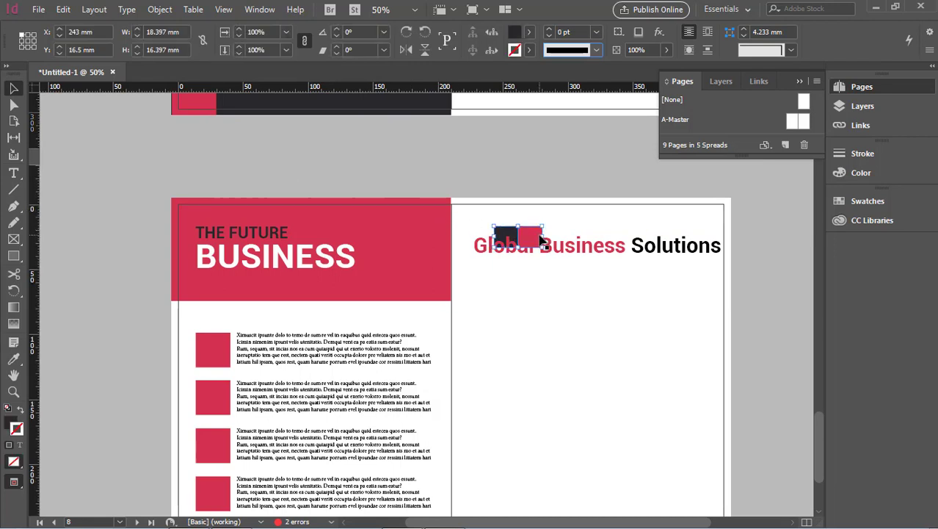
pyautogui.moveTo(541, 239); pyautogui.dragTo(525, 421)
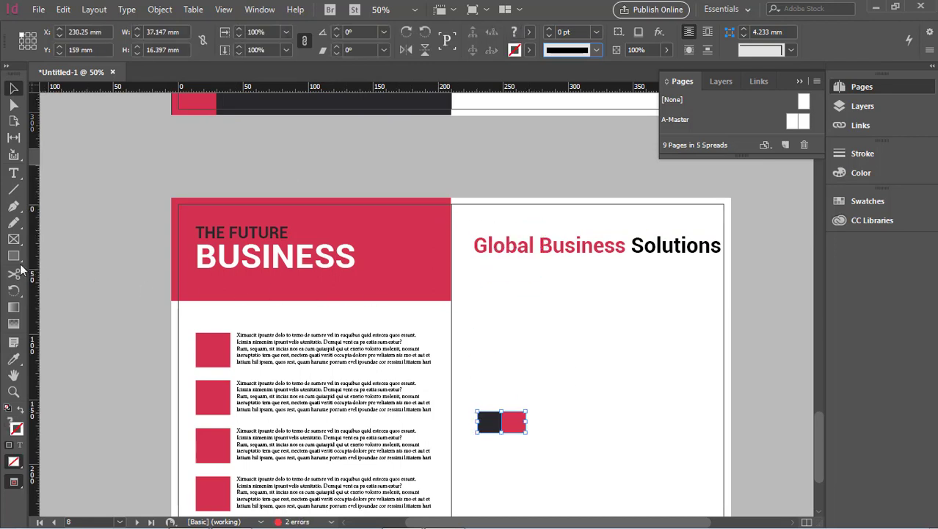
# Step: Duplicate the left page's red header onto the right page at about X 204.7 mm, Y -5 mm
pyautogui.click(369, 276)
pyautogui.click(437, 234)
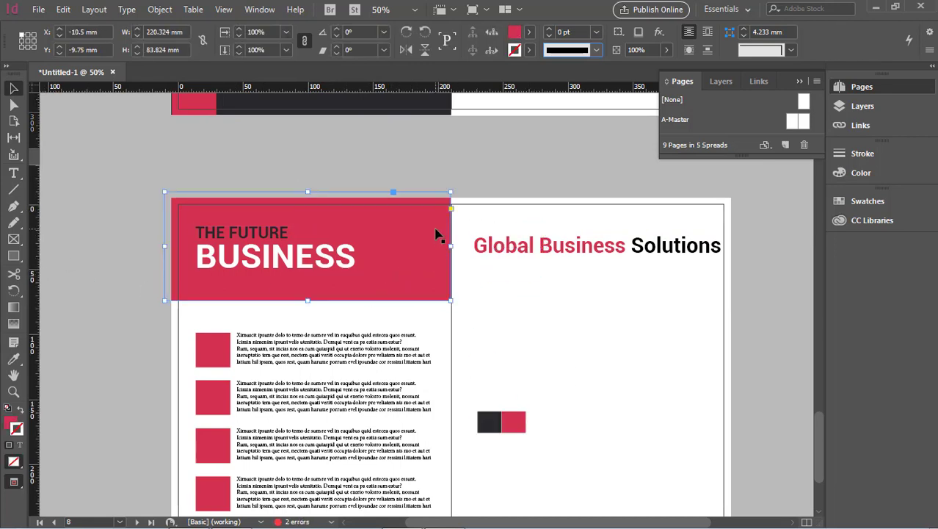
pyautogui.moveTo(430, 234); pyautogui.dragTo(712, 245)
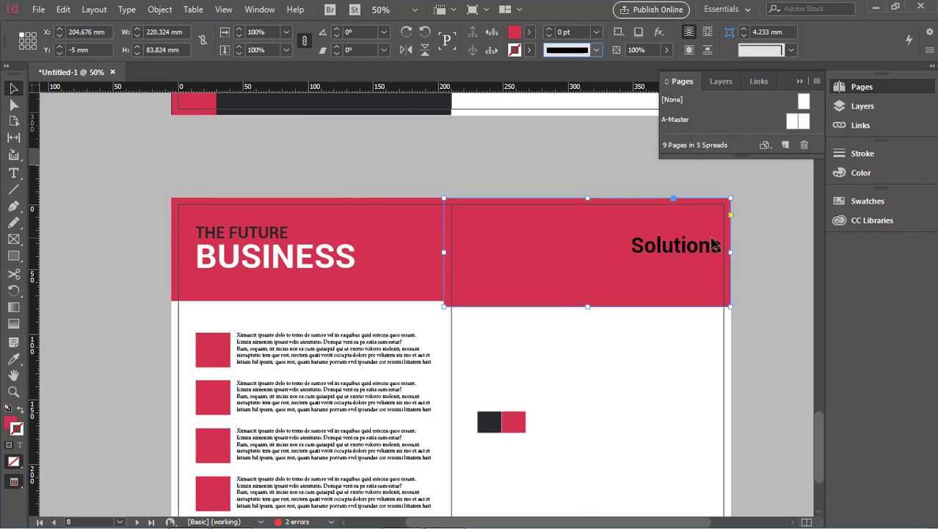
# Step: Nudge the duplicated red header up to about Y -9.9 mm so its lower edge lines up with the left page's header
pyautogui.press('Up')
pyautogui.press('Up')
pyautogui.press('Up')
pyautogui.press('Up')
pyautogui.press('Up')
pyautogui.press('Up')
pyautogui.press('Up')
pyautogui.press('Up')
pyautogui.press('Up')
pyautogui.press('Up')
pyautogui.press('Up')
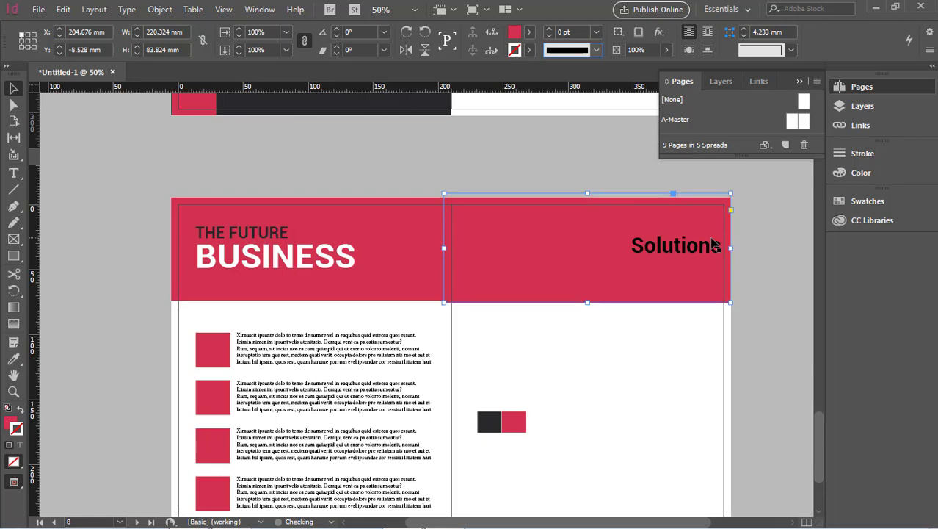
pyautogui.press('Up')
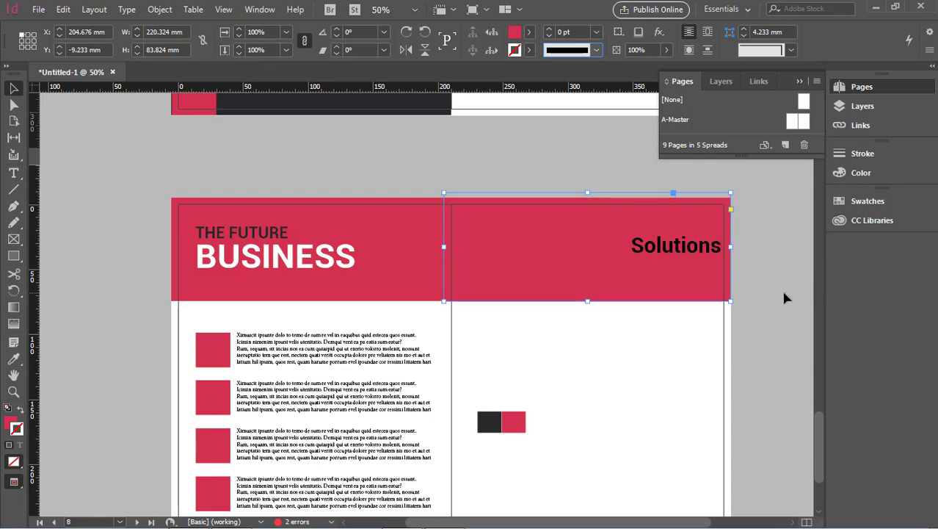
pyautogui.click(781, 288)
pyautogui.click(638, 267)
pyautogui.click(629, 301)
pyautogui.press('Up')
pyautogui.click(782, 352)
pyautogui.click(562, 251)
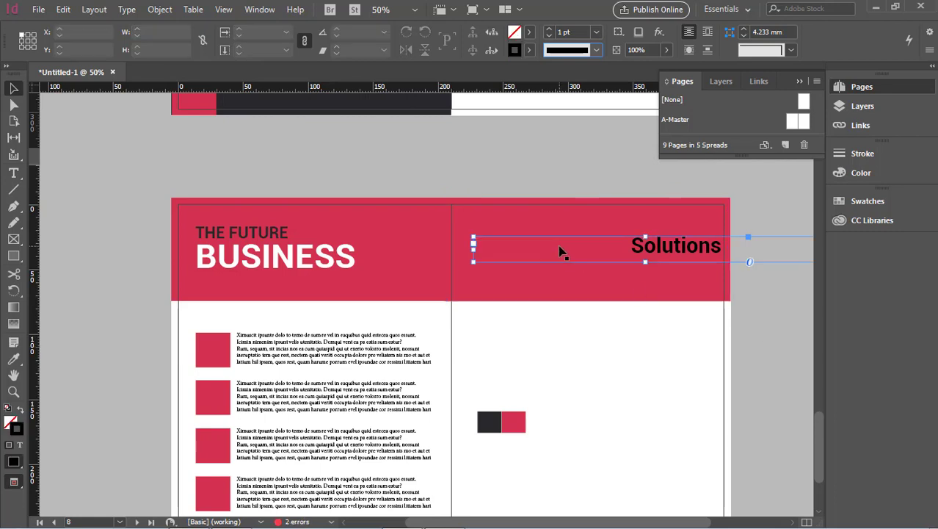
pyautogui.click(550, 288)
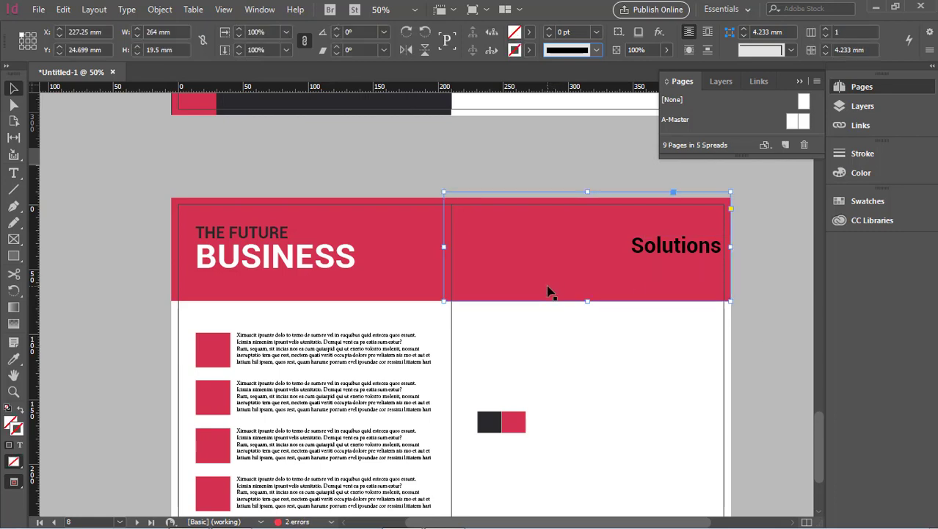
pyautogui.press('Up')
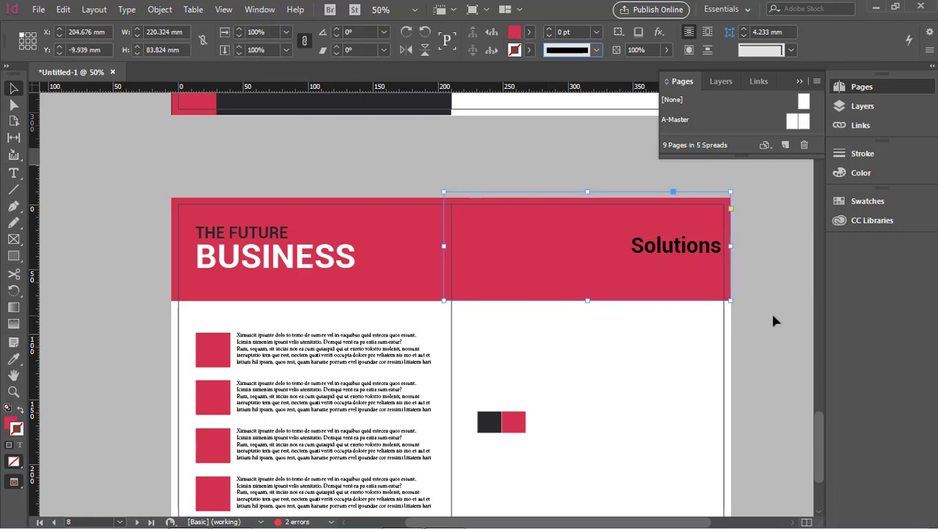
# Step: Recolour the right page's header with the dark colour sample and place it behind the left page's red header
pyautogui.click(770, 310)
pyautogui.click(641, 293)
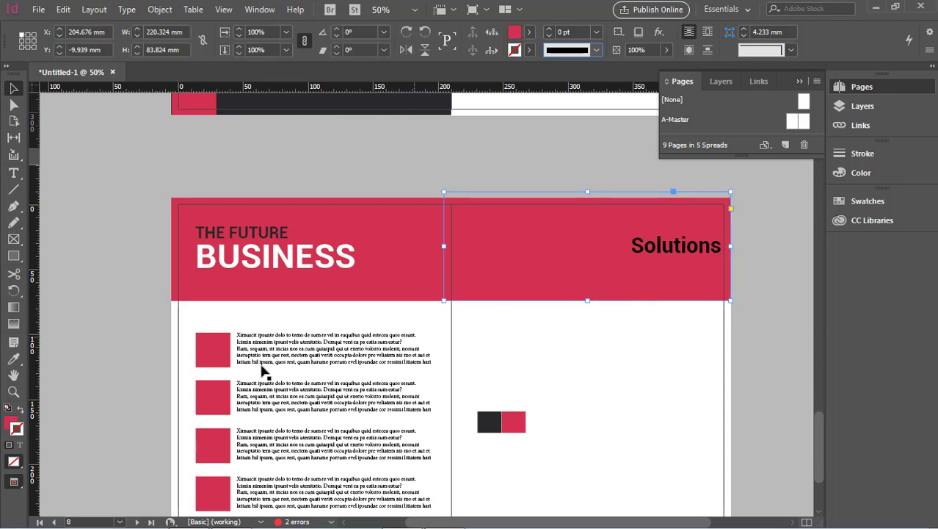
pyautogui.click(13, 358)
pyautogui.click(486, 422)
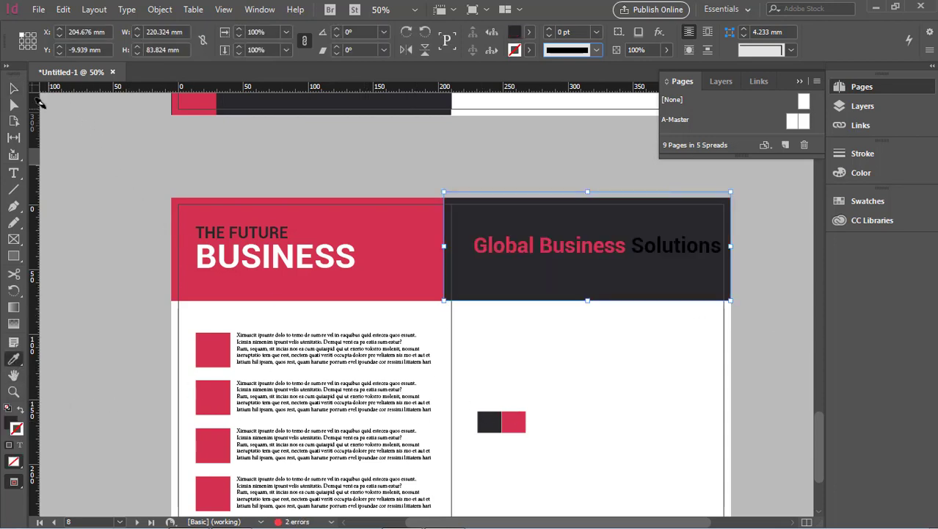
pyautogui.click(13, 88)
pyautogui.click(102, 137)
pyautogui.click(532, 281)
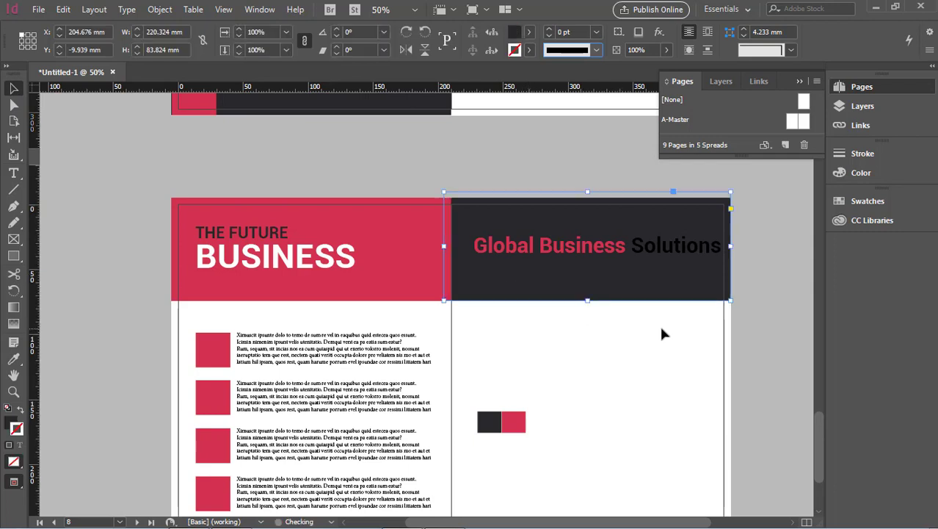
pyautogui.click(701, 323)
# Step: Set the word "Solutions" in the right page's heading to the Paper colour
pyautogui.click(679, 254)
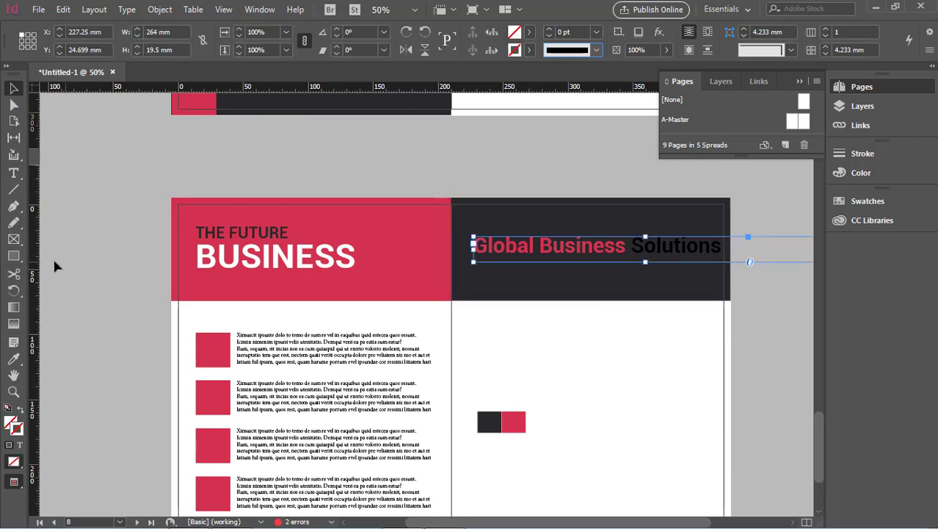
pyautogui.press('t')
pyautogui.moveTo(630, 247); pyautogui.dragTo(645, 248)
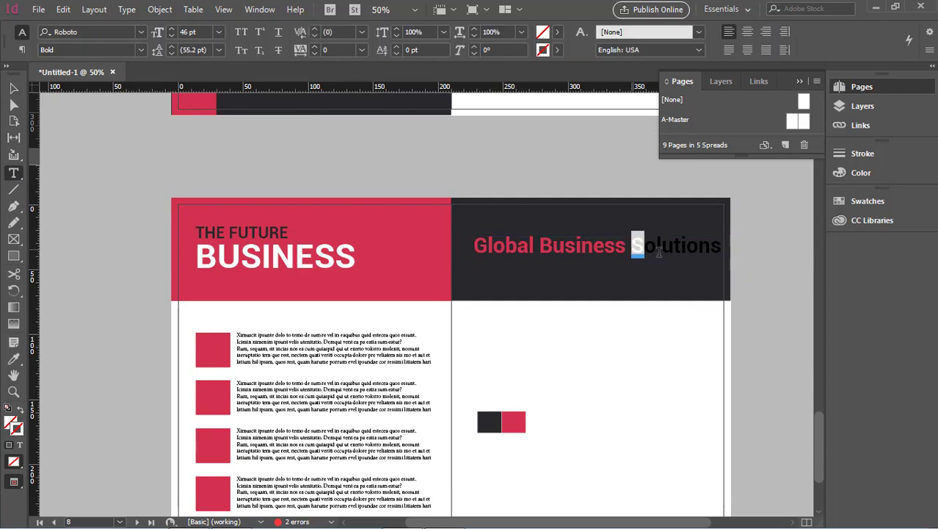
pyautogui.doubleClick(658, 252)
pyautogui.click(552, 35)
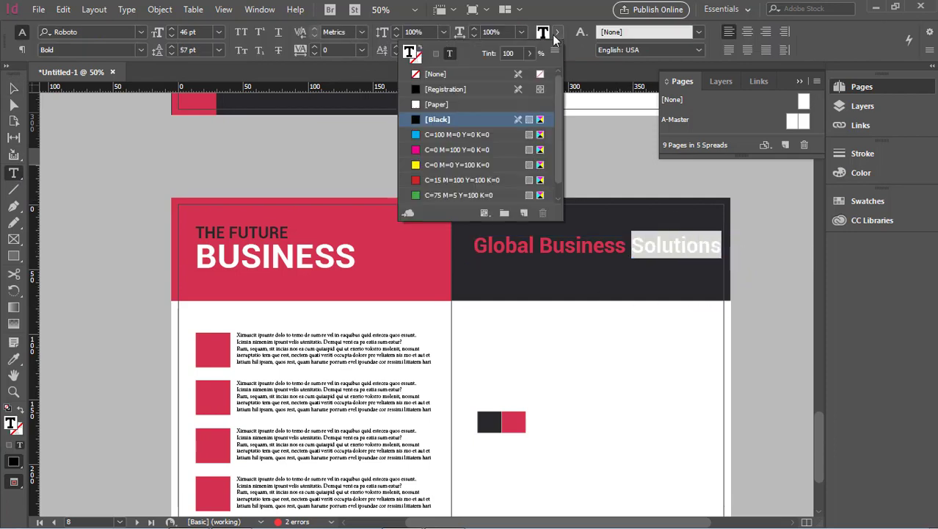
pyautogui.click(424, 102)
pyautogui.scroll(3, 659, 245)
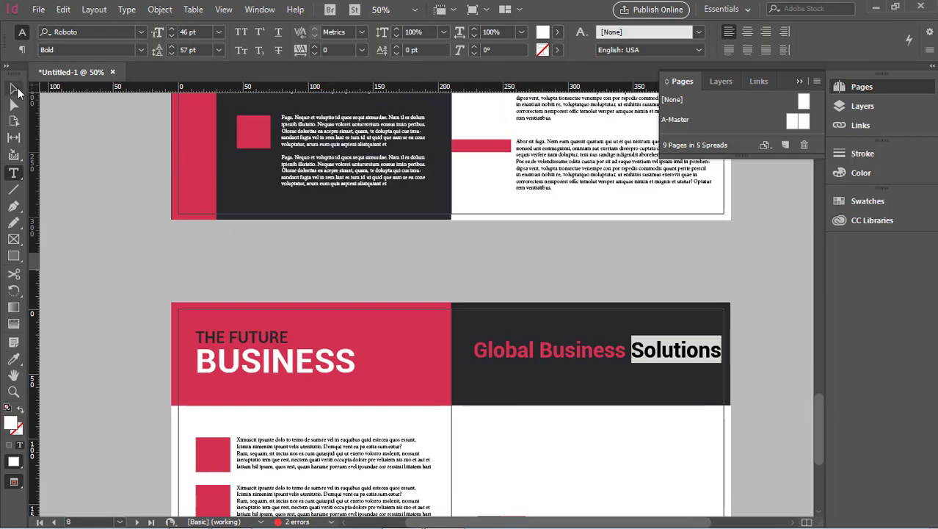
pyautogui.press('Escape')
# Step: Duplicate the two-line paragraph under the earlier "Global Business Solutions" heading onto the following spread at about X 226.1 mm, Y 84.75 mm
pyautogui.scroll(6, 601, 335)
pyautogui.scroll(10, 601, 294)
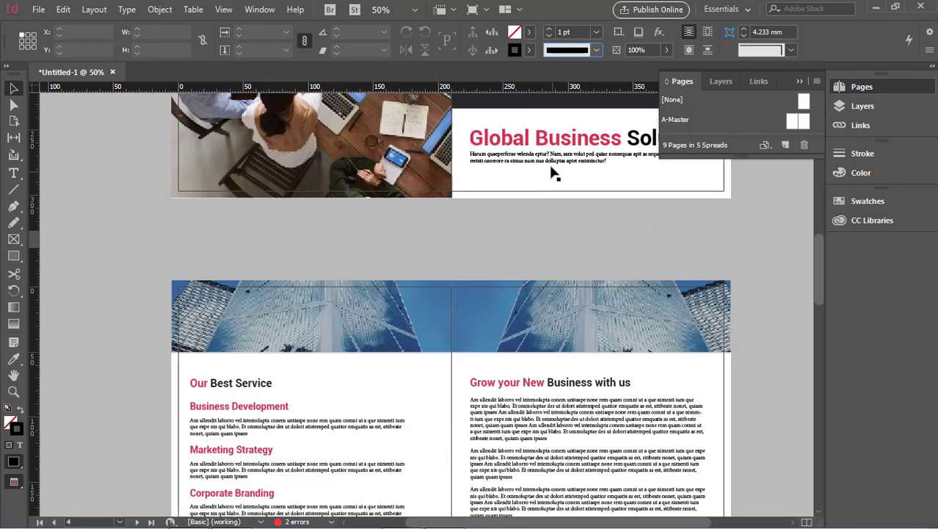
pyautogui.click(553, 166)
pyautogui.moveTo(556, 166); pyautogui.dragTo(558, 410)
pyautogui.scroll(-3, 558, 399)
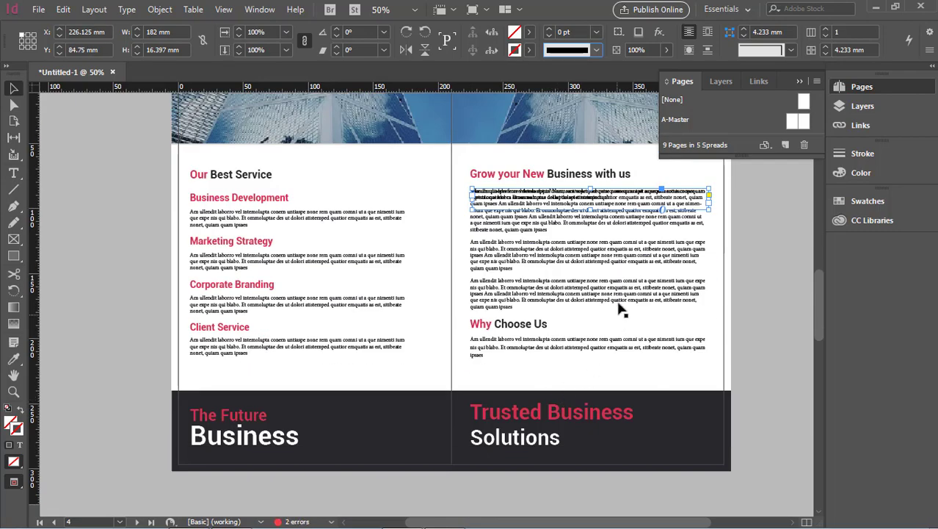
# Step: Shift the duplicated paragraph straight down past its spread's lower edge to about Y 324.6 mm
pyautogui.hotkey('shift', 'Down')
pyautogui.hotkey('shift', 'Down')
pyautogui.hotkey('shift', 'Down')
pyautogui.hotkey('shift', 'Down')
pyautogui.hotkey('shift', 'Down')
pyautogui.hotkey('shift', 'Down')
pyautogui.hotkey('shift', 'Down')
pyautogui.hotkey('shift', 'Down')
pyautogui.hotkey('shift', 'Down')
pyautogui.hotkey('shift', 'Down')
pyautogui.hotkey('shift', 'Down')
pyautogui.hotkey('shift', 'Down')
pyautogui.hotkey('shift', 'Down')
pyautogui.hotkey('shift', 'Down')
pyautogui.hotkey('shift', 'Down')
pyautogui.hotkey('shift', 'Down')
pyautogui.hotkey('shift', 'Down')
pyautogui.hotkey('shift', 'Down')
pyautogui.hotkey('shift', 'Down')
pyautogui.hotkey('shift', 'Down')
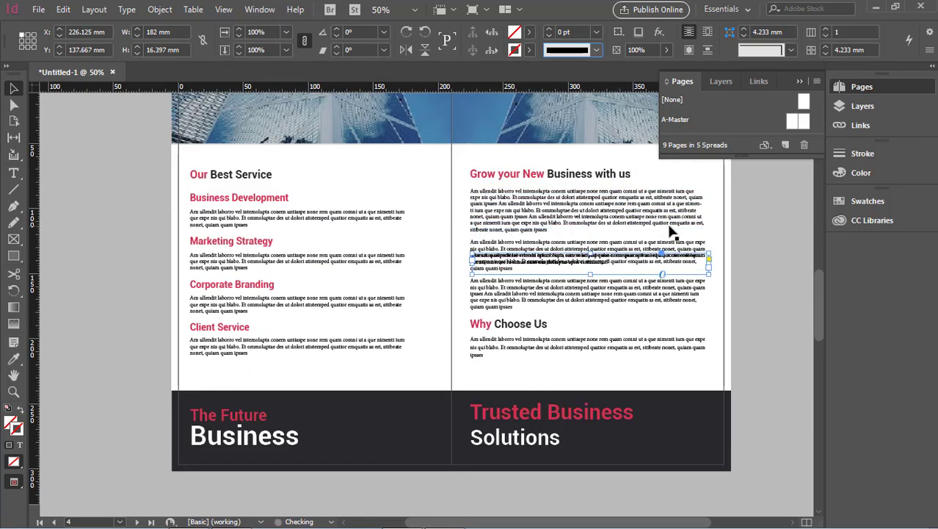
pyautogui.hotkey('shift', 'Down')
pyautogui.hotkey('shift', 'Down')
pyautogui.hotkey('shift', 'Down')
pyautogui.hotkey('shift', 'Down')
pyautogui.hotkey('shift', 'Down')
pyautogui.hotkey('shift', 'Down')
pyautogui.hotkey('shift', 'Down')
pyautogui.hotkey('shift', 'Down')
pyautogui.hotkey('shift', 'Down')
pyautogui.hotkey('shift', 'Down')
pyautogui.hotkey('shift', 'Down')
pyautogui.hotkey('shift', 'Down')
pyautogui.hotkey('shift', 'Down')
pyautogui.hotkey('shift', 'Down')
pyautogui.hotkey('shift', 'Down')
pyautogui.hotkey('shift', 'Down')
pyautogui.hotkey('shift', 'Down')
pyautogui.hotkey('shift', 'Down')
pyautogui.hotkey('shift', 'Down')
pyautogui.hotkey('shift', 'Down')
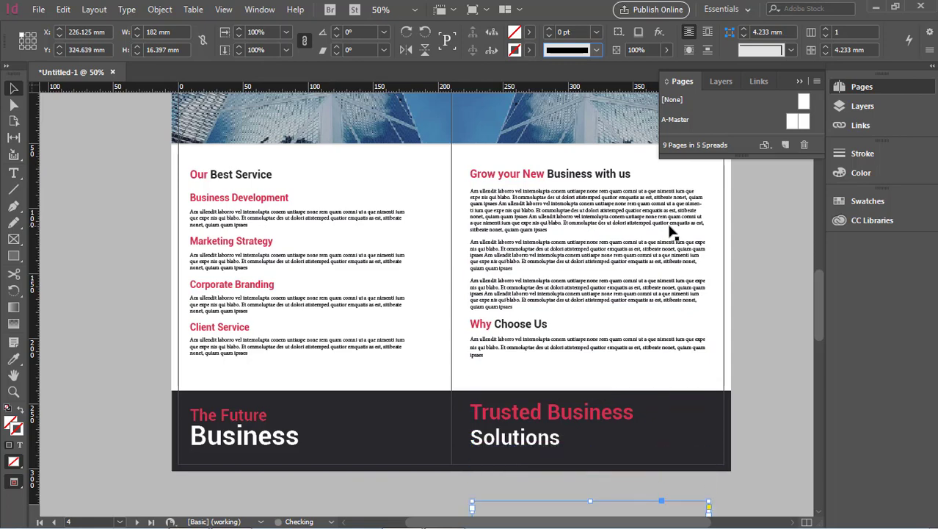
pyautogui.click(594, 287)
pyautogui.scroll(-5, 597, 290)
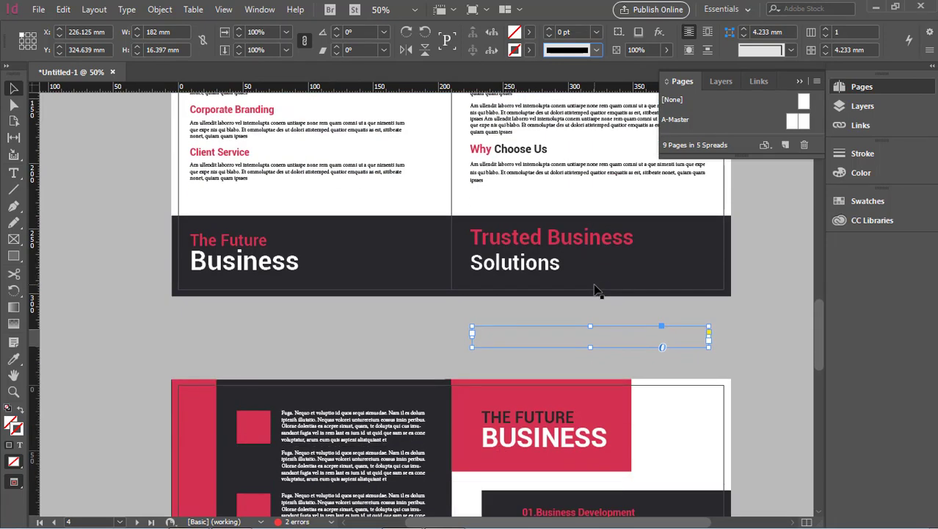
pyautogui.hotkey('shift', 'Down')
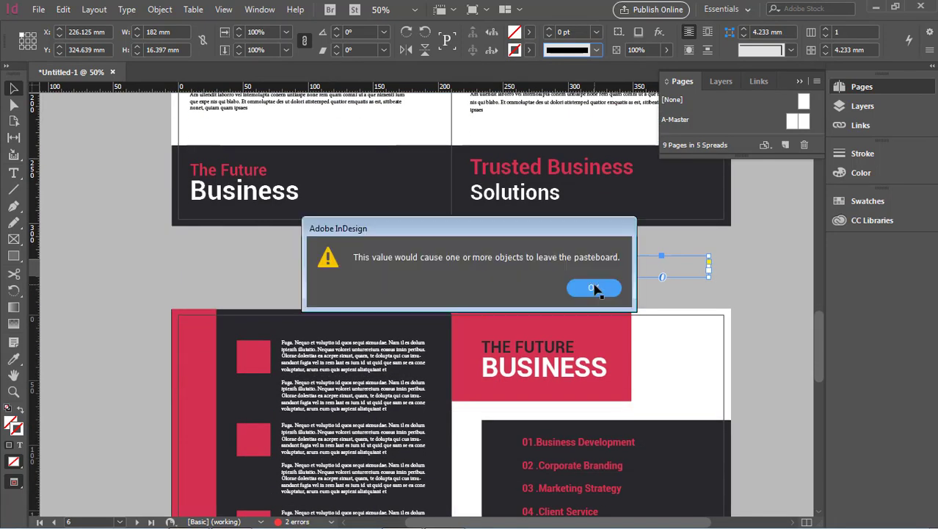
pyautogui.click(594, 287)
# Step: Move the duplicated paragraph beneath the heading in the new spread's dark header, at about X 230.25 mm, Y 41.6 mm
pyautogui.moveTo(613, 268); pyautogui.dragTo(626, 444)
pyautogui.scroll(-5, 625, 443)
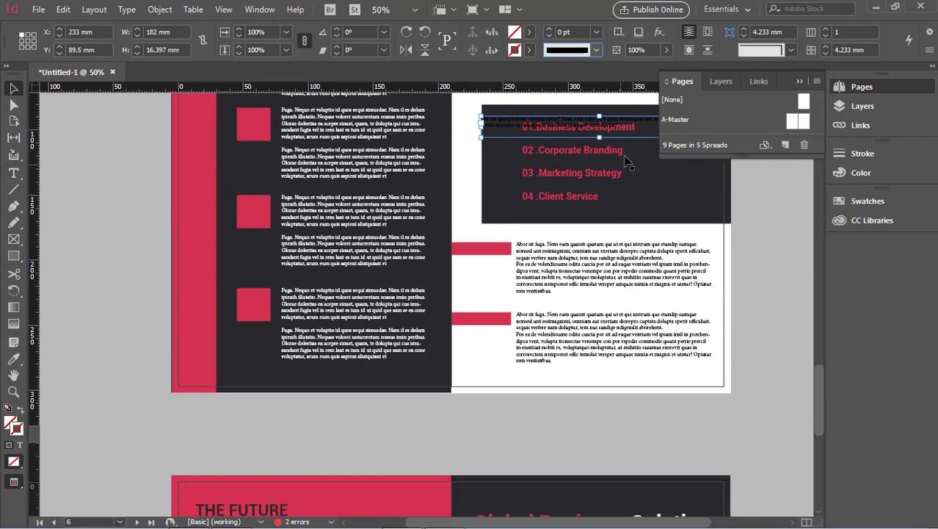
pyautogui.moveTo(640, 128); pyautogui.dragTo(648, 480)
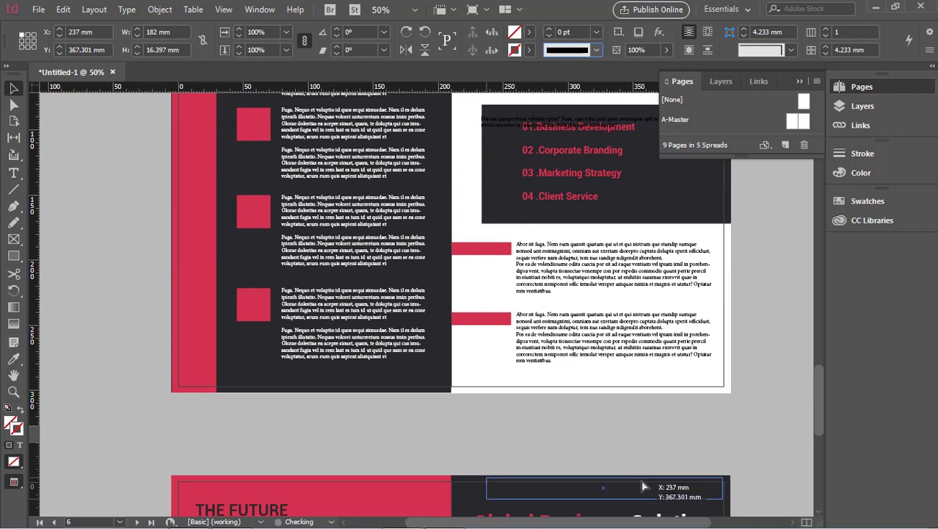
pyautogui.scroll(-3, 643, 463)
pyautogui.moveTo(615, 279); pyautogui.dragTo(609, 339)
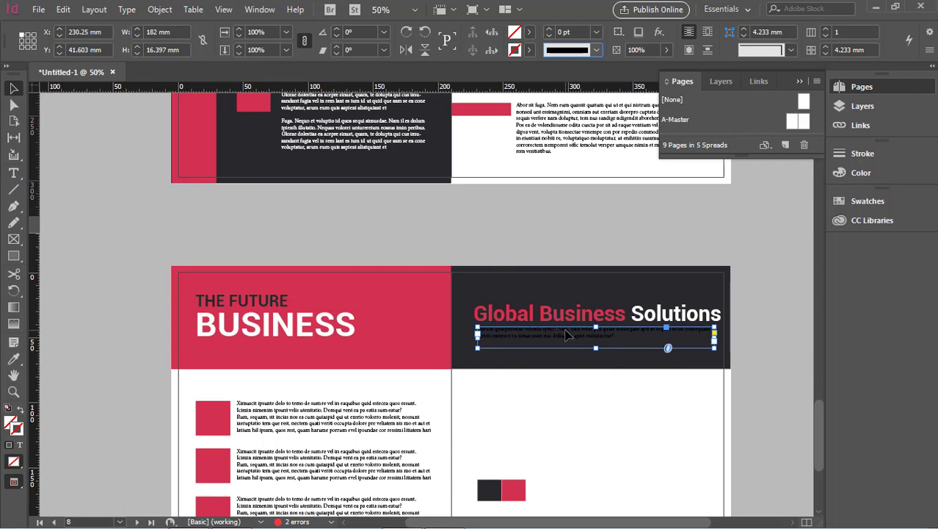
# Step: Set all the text of the paragraph in the dark header to the Paper colour
pyautogui.press('t')
pyautogui.click(621, 340)
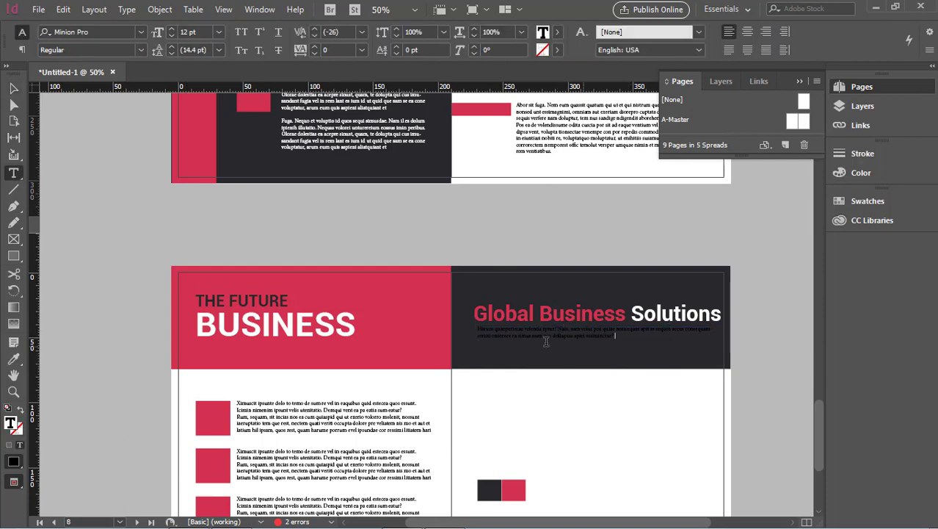
pyautogui.hotkey('ctrl', 'a')
pyautogui.click(556, 32)
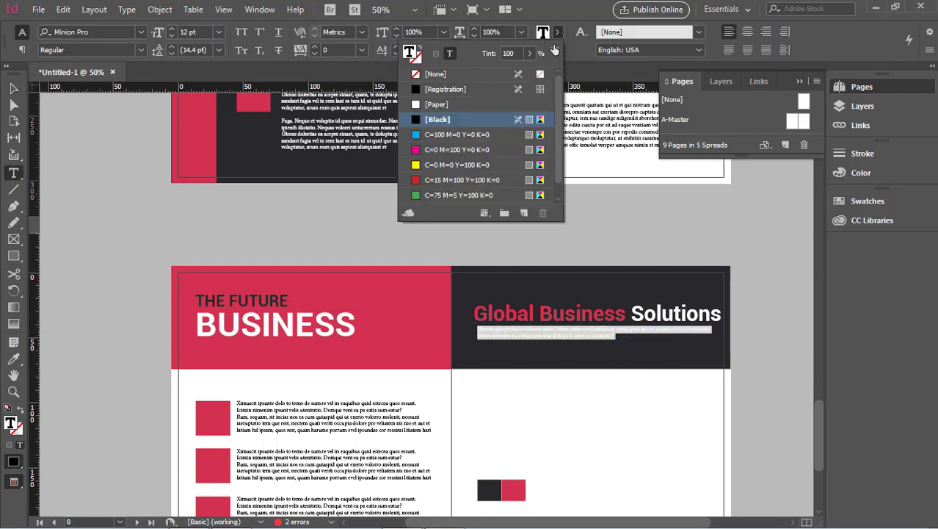
pyautogui.click(433, 104)
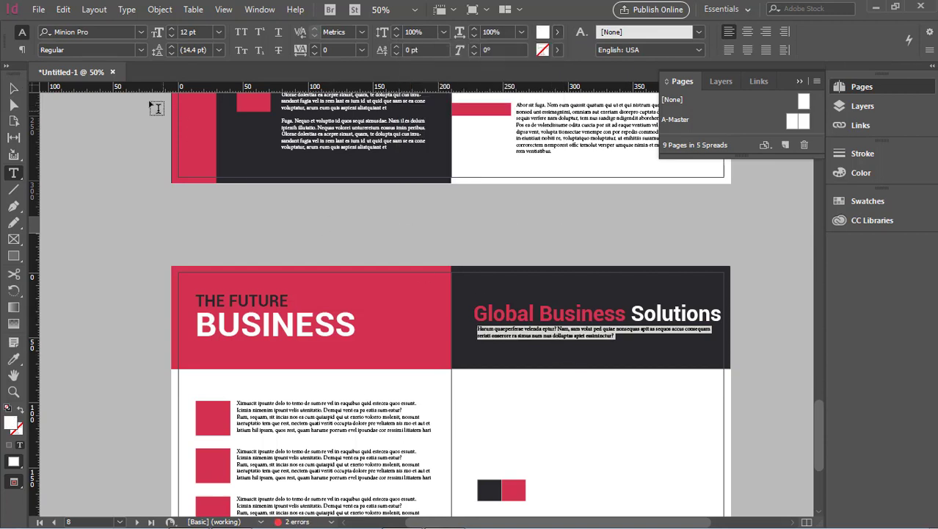
pyautogui.press('Escape')
pyautogui.click(105, 149)
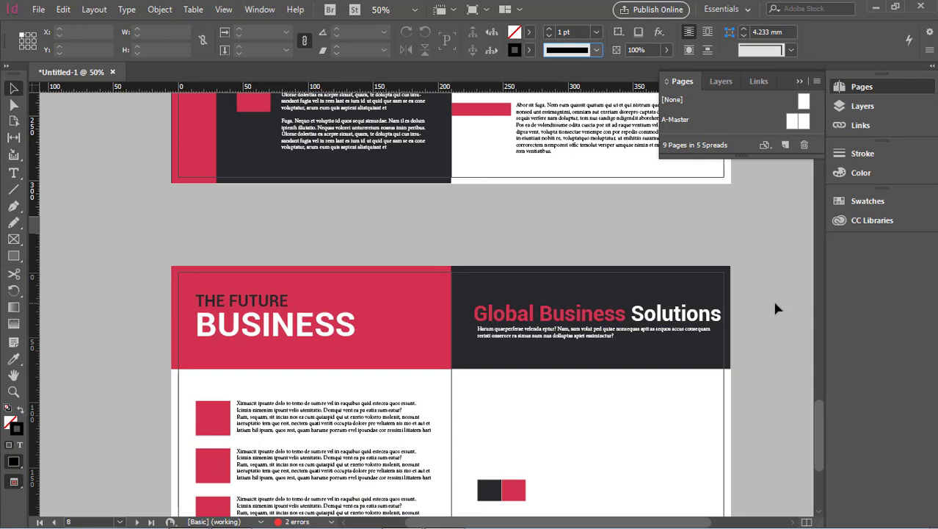
# Step: Nudge the white paragraph left under the heading to about X 229.2 mm
pyautogui.scroll(-3, 777, 309)
pyautogui.click(601, 235)
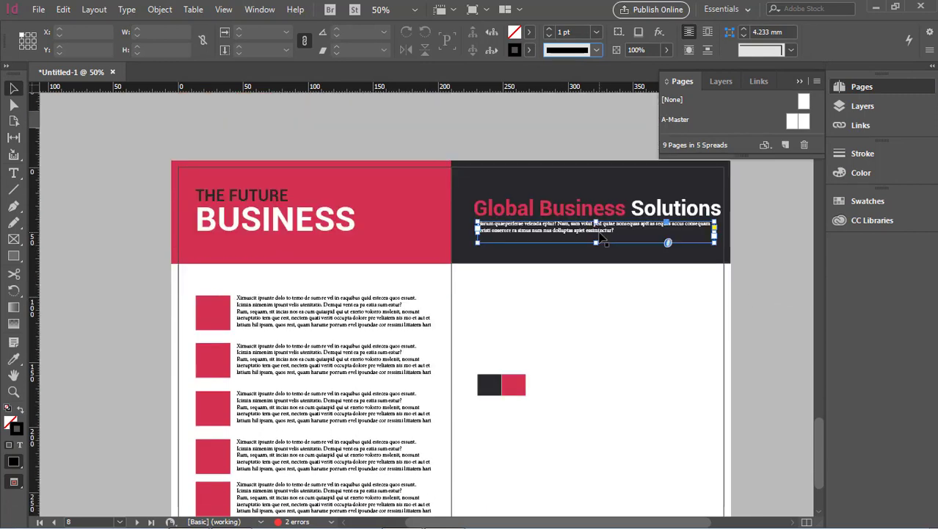
pyautogui.press('Left')
pyautogui.press('Left')
pyautogui.press('Left')
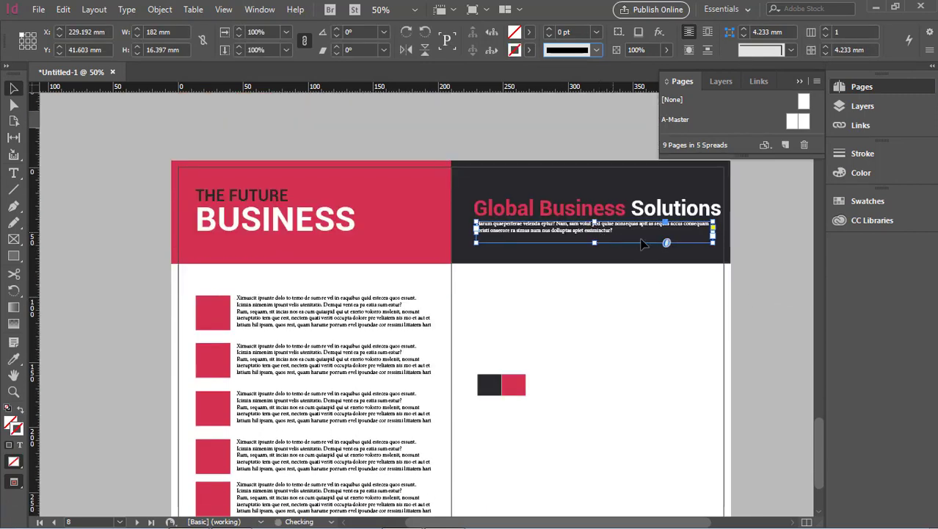
pyautogui.click(776, 328)
# Step: Try the two colour samples higher on the right page at about X 343.5 mm, Y 95.4 mm, and undo the move
pyautogui.scroll(-3, 744, 336)
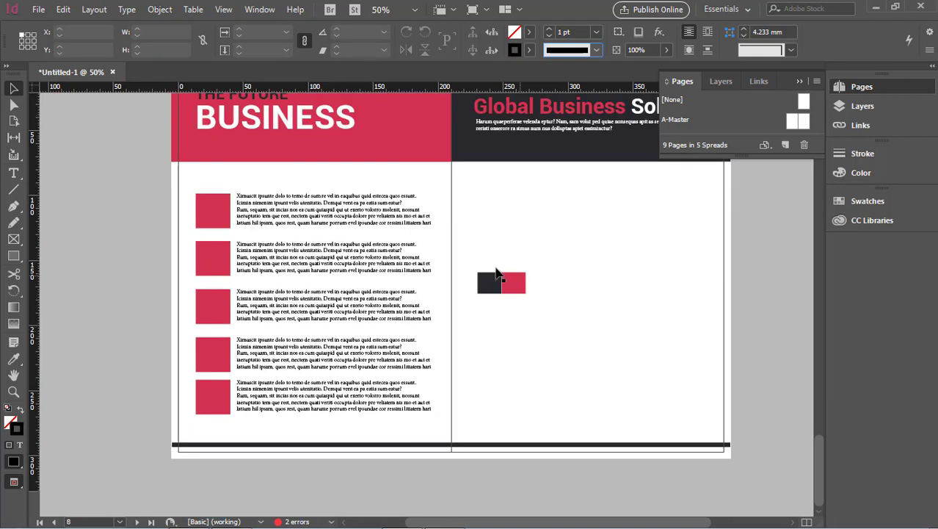
pyautogui.moveTo(496, 290); pyautogui.dragTo(661, 203)
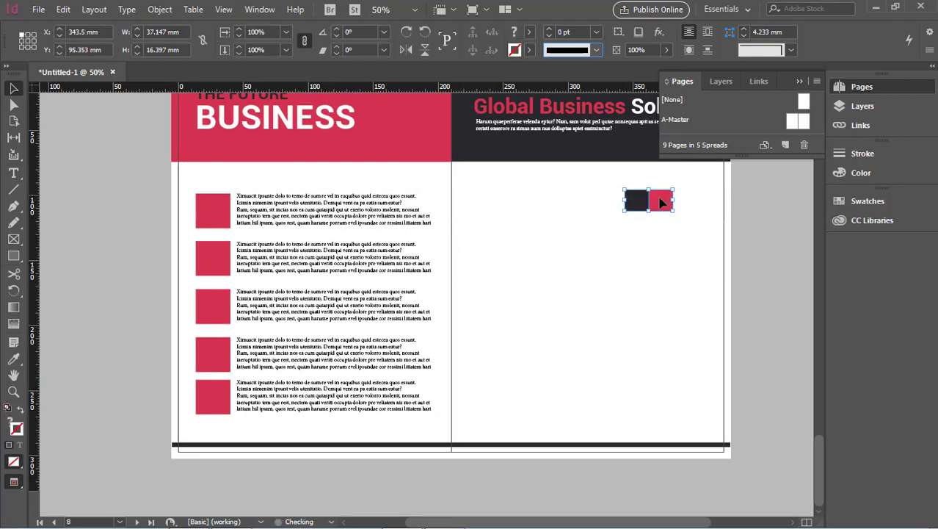
pyautogui.click(768, 293)
pyautogui.press('t')
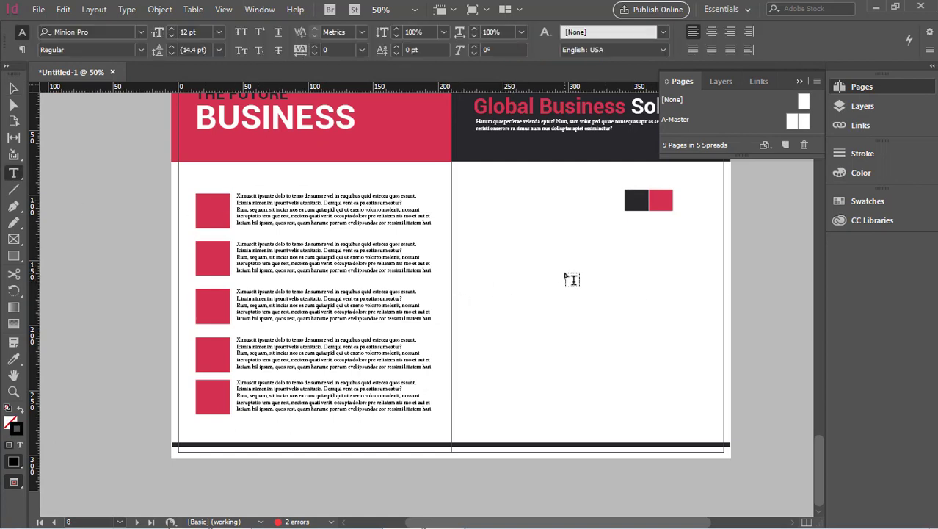
pyautogui.hotkey('ctrl', 'z')
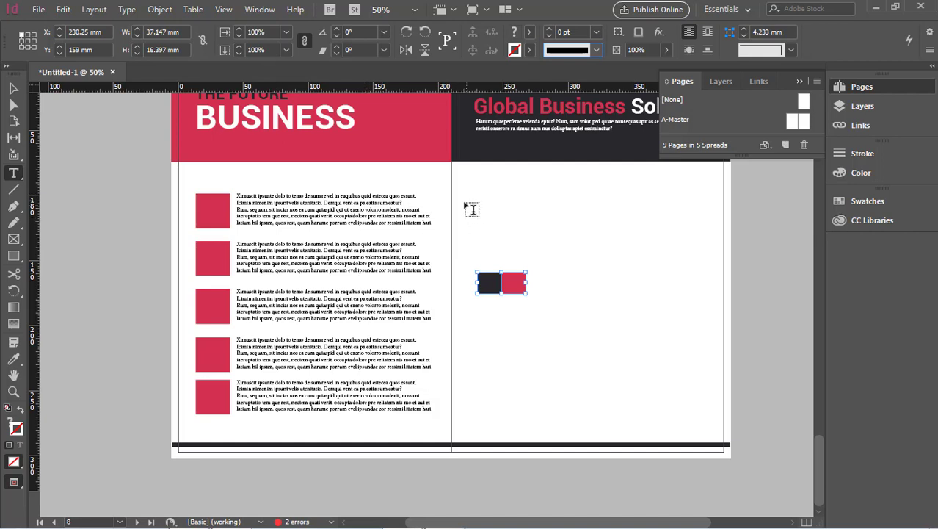
# Step: Draw a text frame about 118 mm wide and 24 mm high near the top of the right page's white area
pyautogui.moveTo(462, 194); pyautogui.dragTo(615, 226)
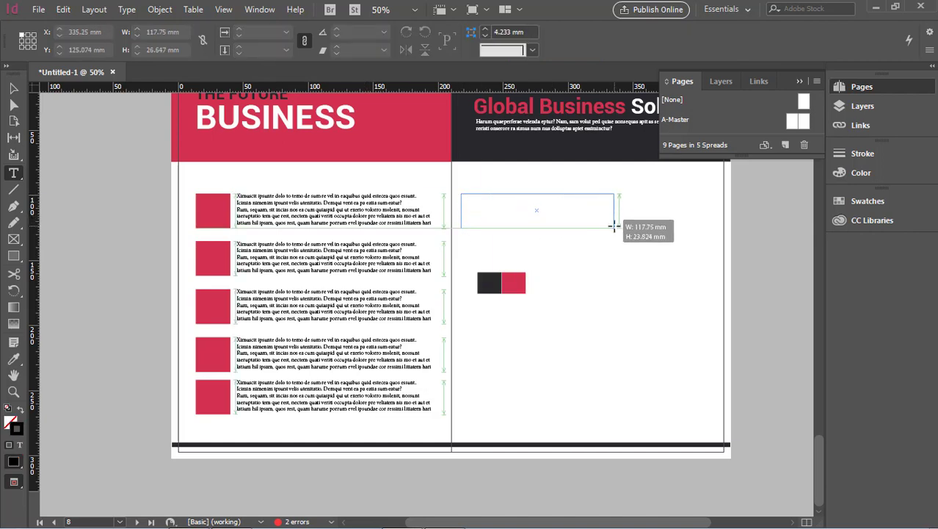
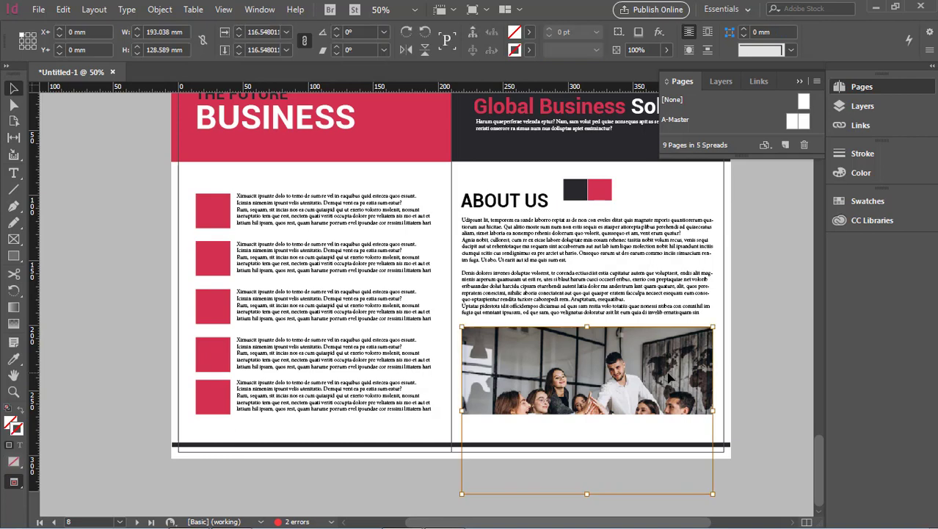
# Step: Shift the team photo up inside its frame below the About Us text to a Y offset of about -21.2 mm
pyautogui.press('Up')
pyautogui.press('Up')
pyautogui.press('Up')
pyautogui.press('Up')
pyautogui.press('Up')
pyautogui.press('Up')
pyautogui.press('Up')
pyautogui.press('Up')
pyautogui.press('Up')
pyautogui.press('Up')
pyautogui.press('Up')
pyautogui.press('Up')
pyautogui.press('Up')
pyautogui.press('Up')
pyautogui.press('Up')
pyautogui.press('Up')
pyautogui.press('Up')
pyautogui.press('Up')
pyautogui.press('Up')
pyautogui.press('Up')
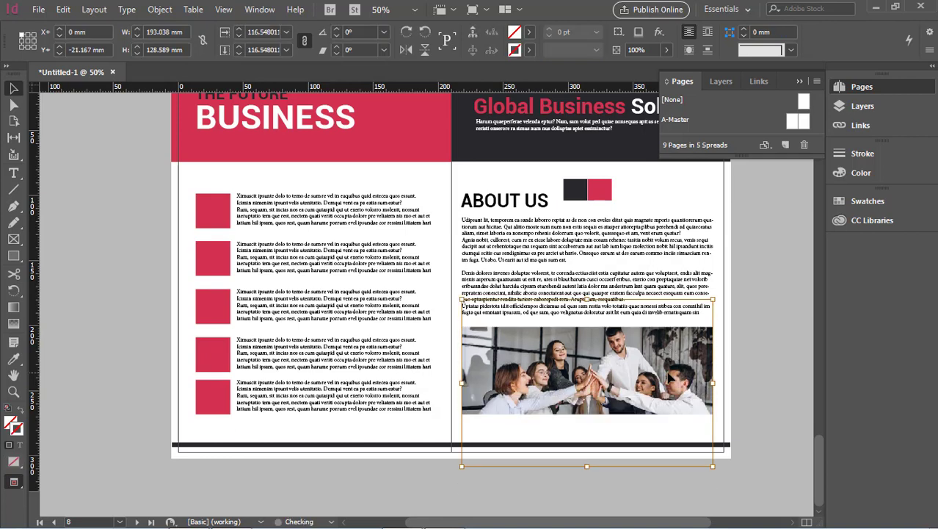
pyautogui.click(756, 312)
# Step: Move the translucent dark overlay on the cover photo left so it covers the photo up to the red band
pyautogui.scroll(3, 742, 353)
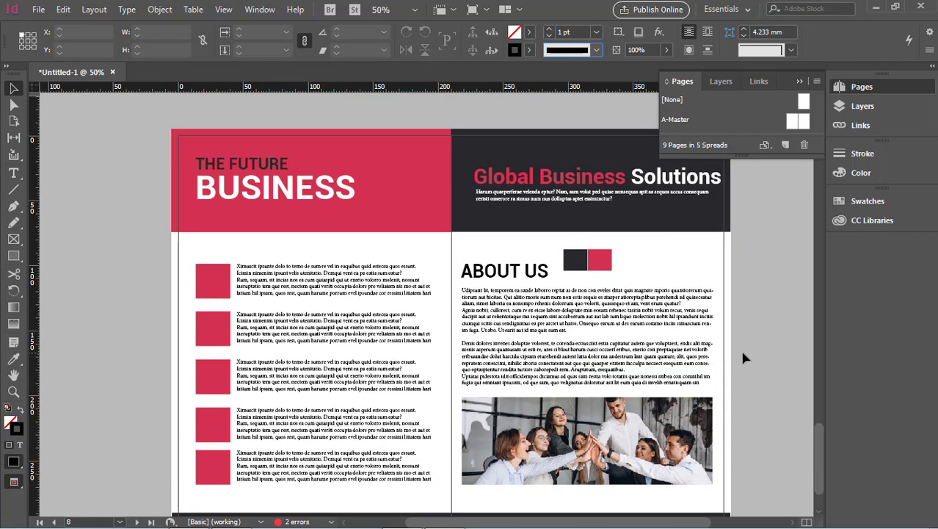
pyautogui.scroll(-2, 743, 357)
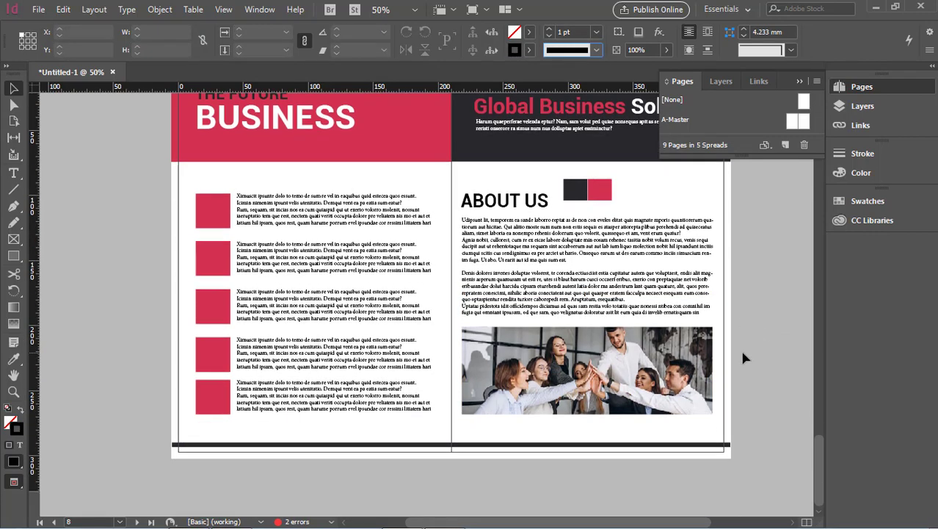
pyautogui.scroll(5, 743, 358)
pyautogui.scroll(10, 743, 357)
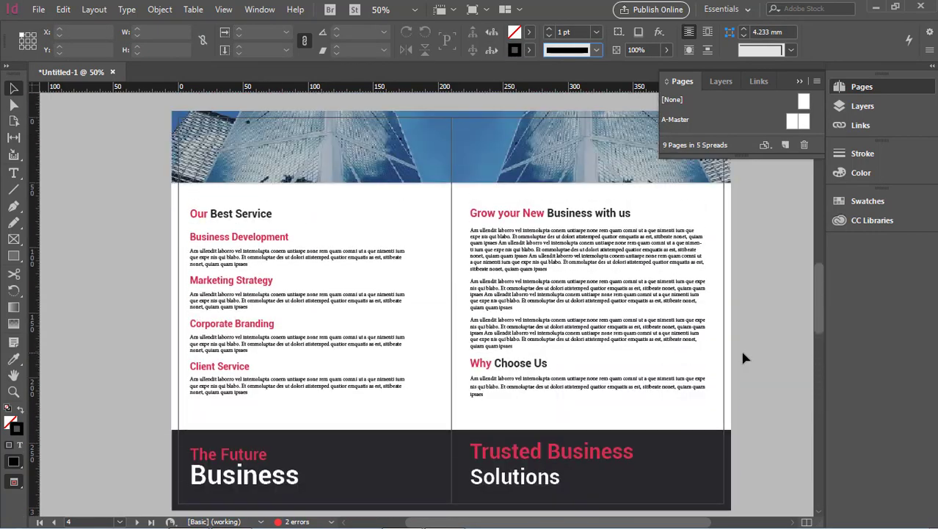
pyautogui.scroll(12, 743, 357)
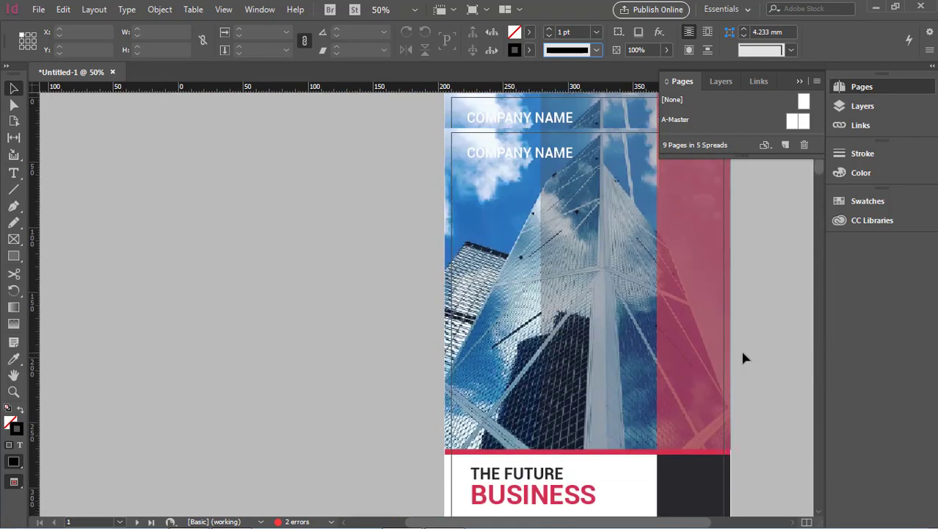
pyautogui.moveTo(609, 277); pyautogui.dragTo(518, 279)
pyautogui.click(771, 382)
# Step: Review the brochure from the cover through the inner spreads to the finished About Us spread
pyautogui.scroll(-10, 771, 382)
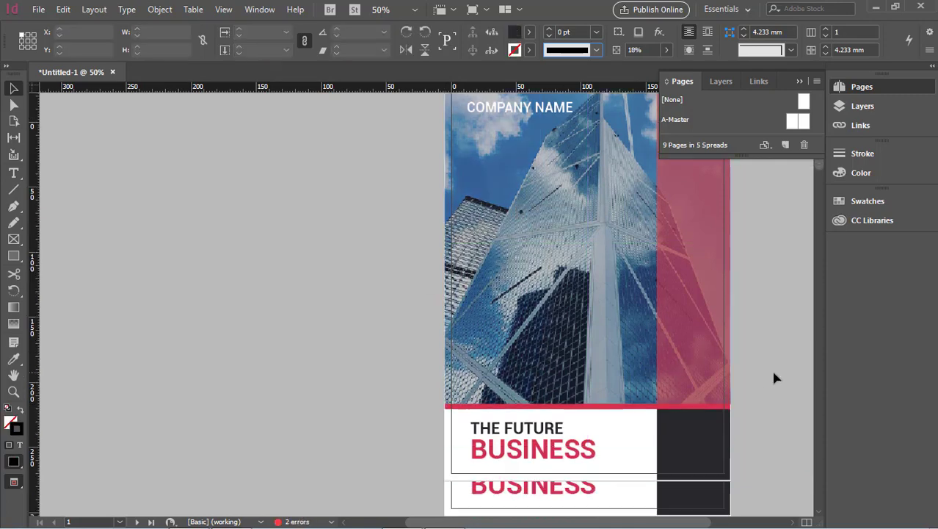
pyautogui.scroll(-10, 775, 378)
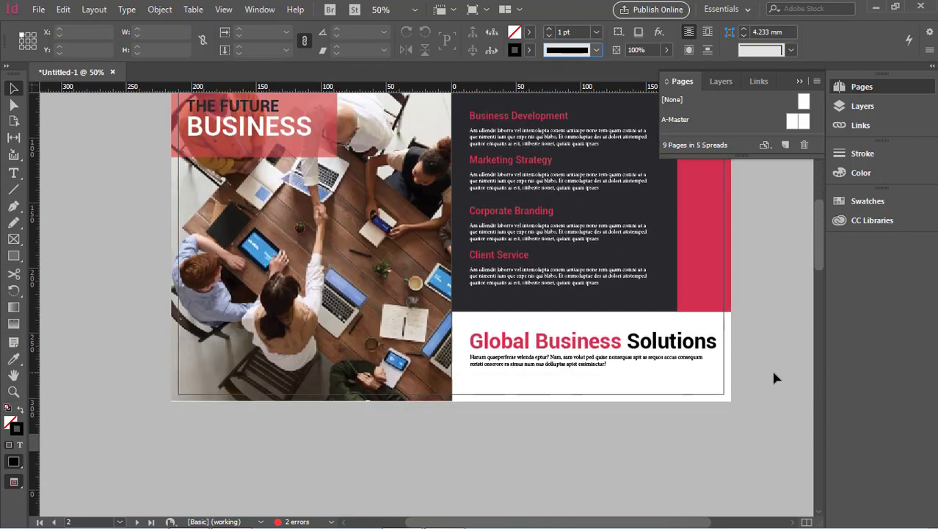
pyautogui.scroll(-10, 774, 377)
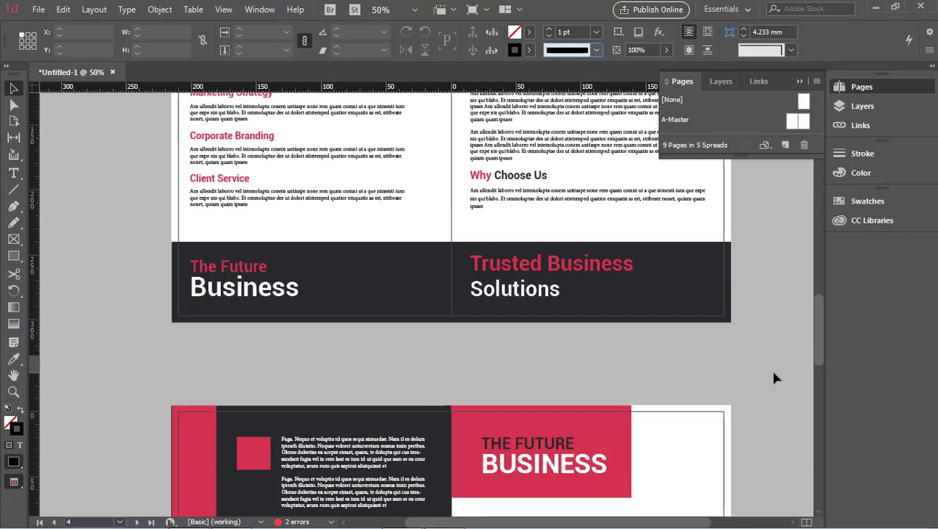
pyautogui.scroll(-10, 777, 378)
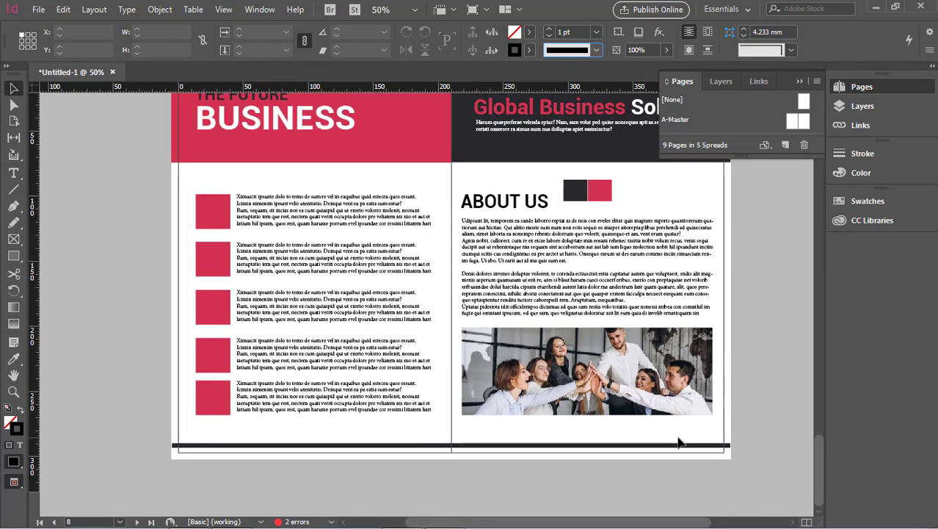
pyautogui.click(740, 412)
pyautogui.click(750, 406)
pyautogui.scroll(3, 750, 406)
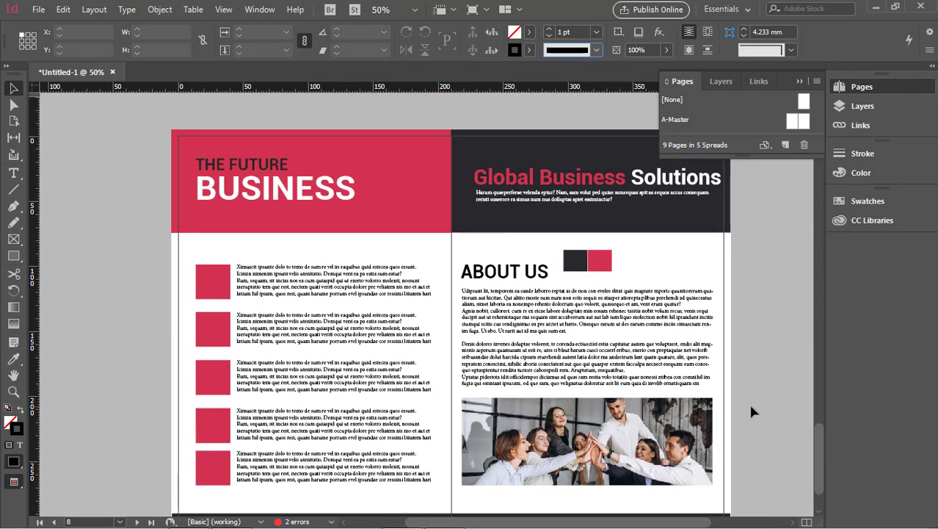
pyautogui.scroll(-3, 752, 412)
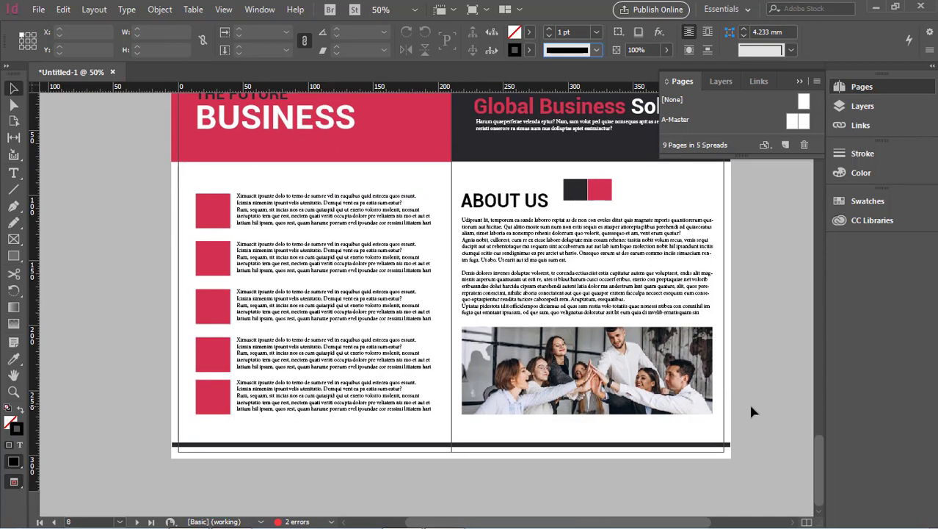
# Step: Recheck the inner spreads, comparing the service, numbered-list and About Us layouts for consistency
pyautogui.scroll(8, 751, 412)
pyautogui.scroll(20, 751, 412)
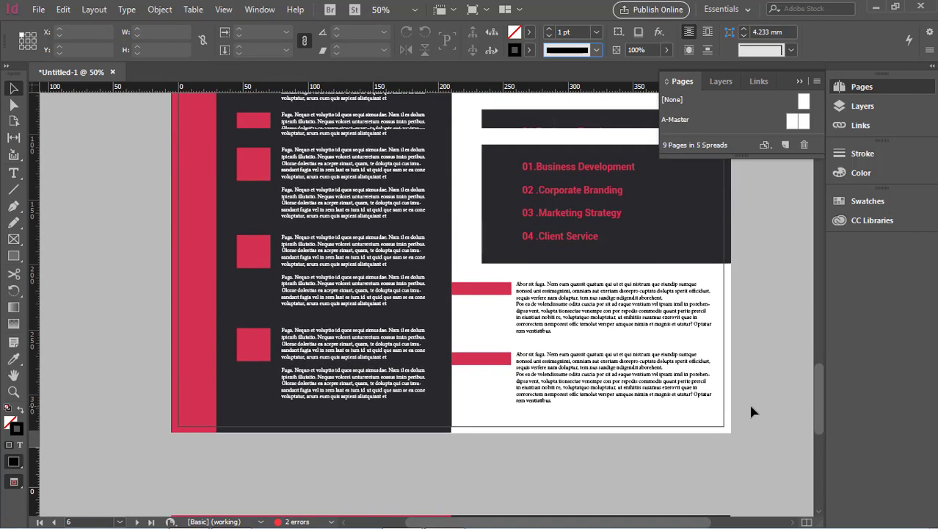
pyautogui.scroll(10, 751, 412)
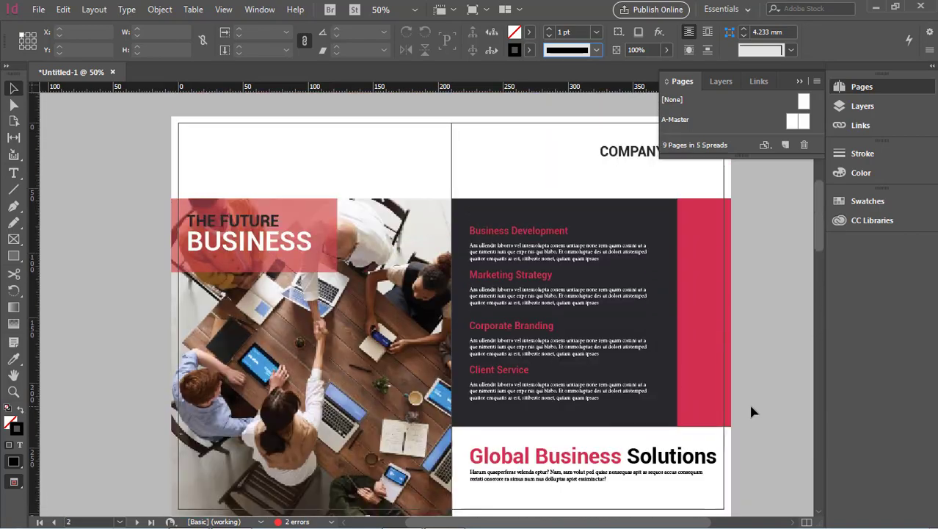
pyautogui.scroll(-12, 750, 412)
pyautogui.scroll(10, 750, 412)
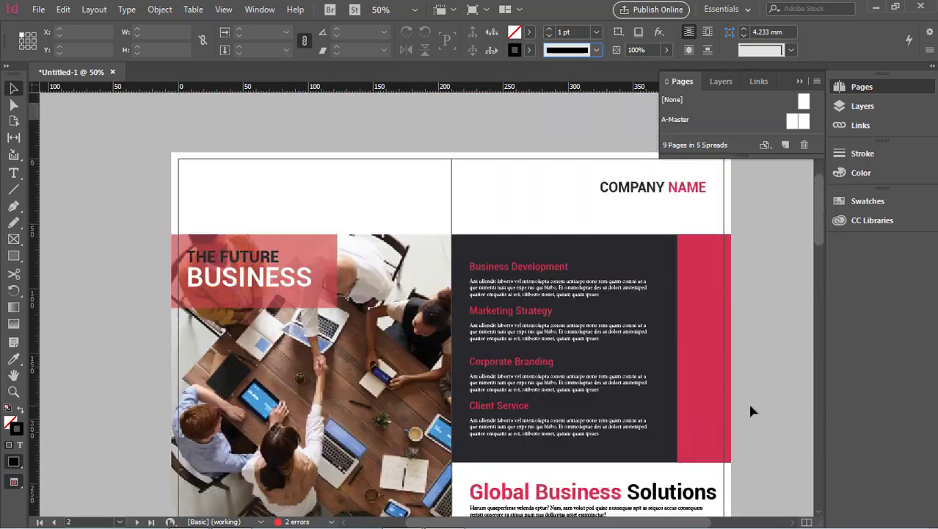
pyautogui.scroll(-11, 751, 412)
pyautogui.scroll(-15, 750, 412)
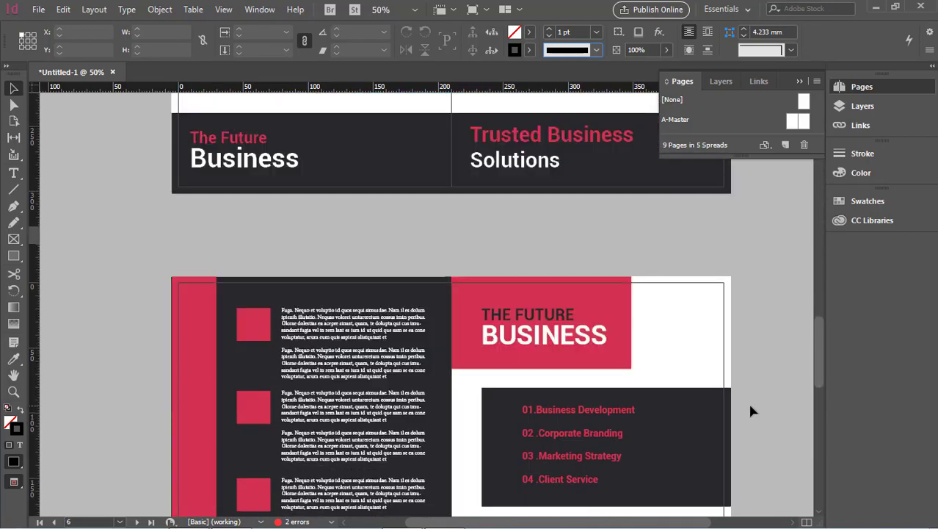
pyautogui.scroll(-2, 328, 262)
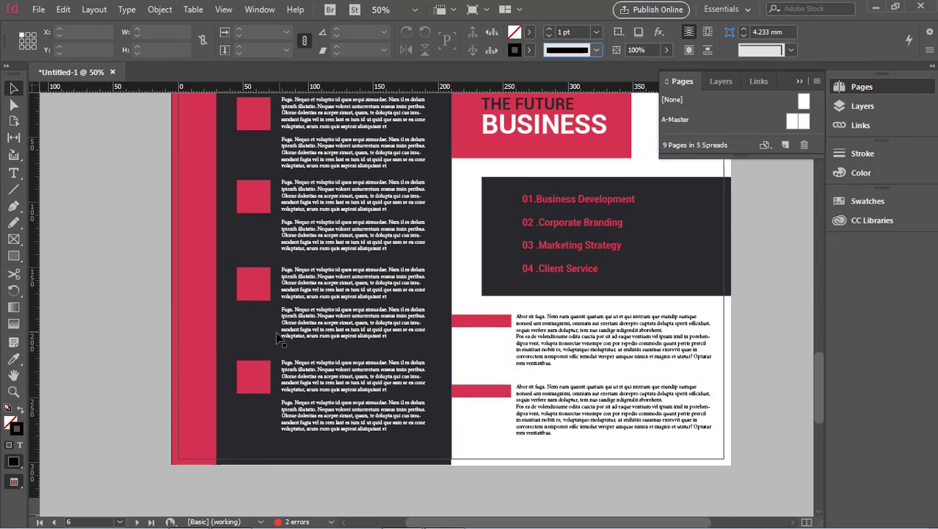
pyautogui.scroll(-12, 364, 361)
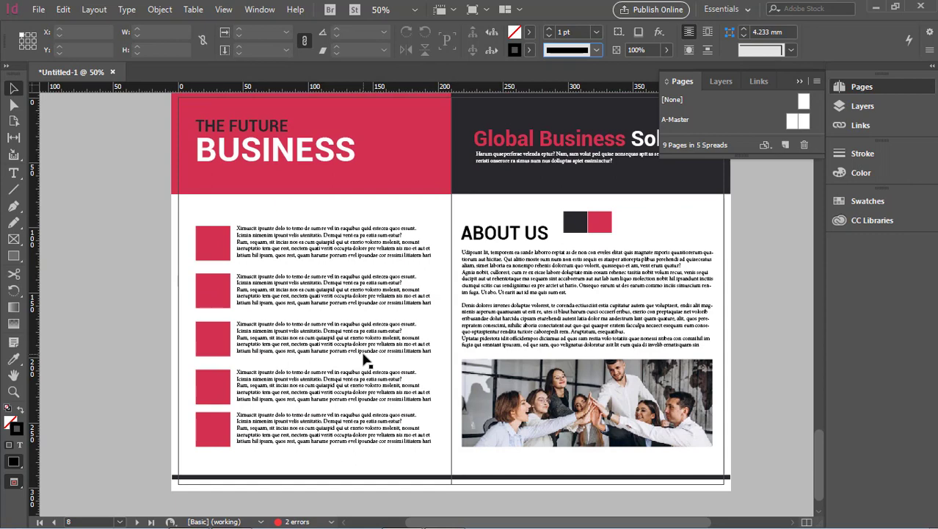
pyautogui.scroll(10, 365, 360)
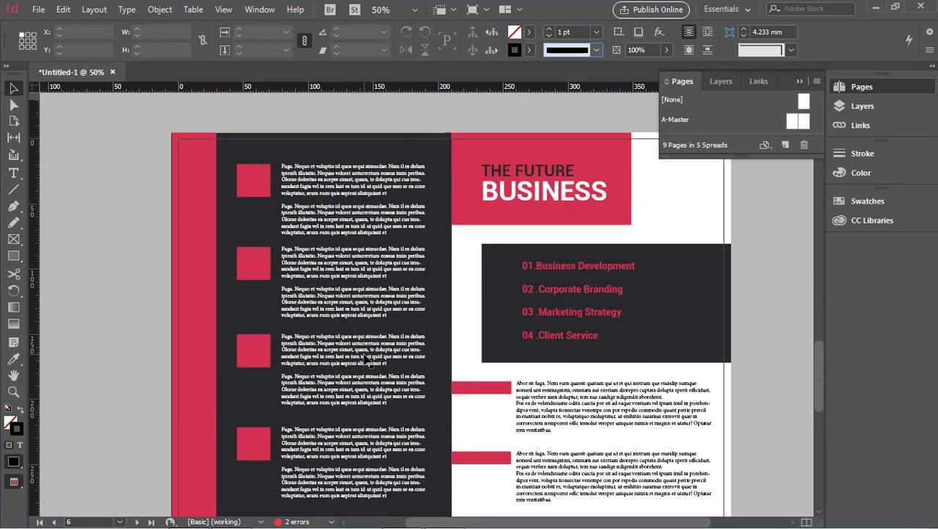
pyautogui.click(21, 363)
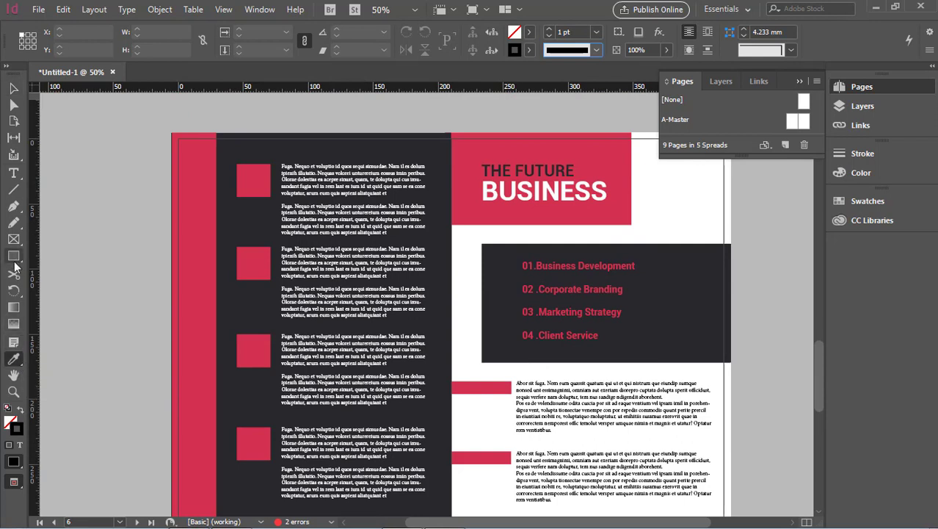
pyautogui.click(22, 158)
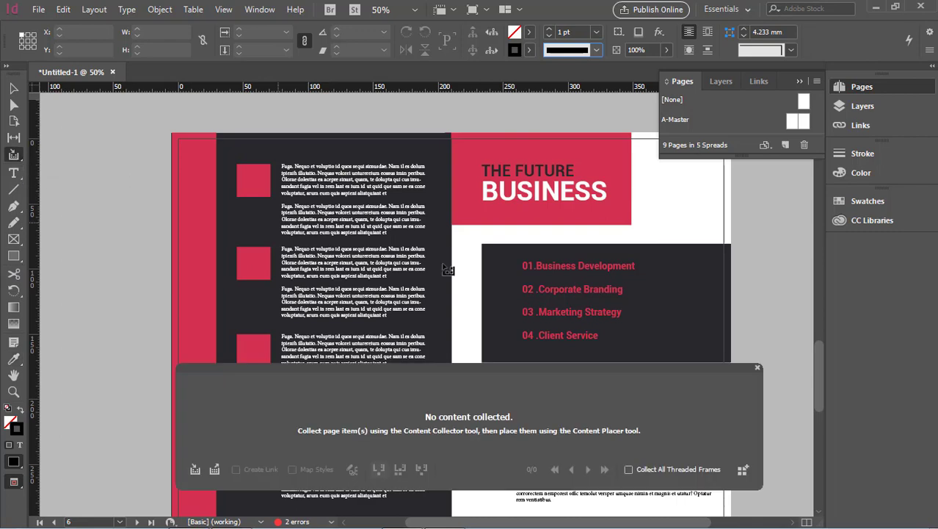
pyautogui.click(759, 368)
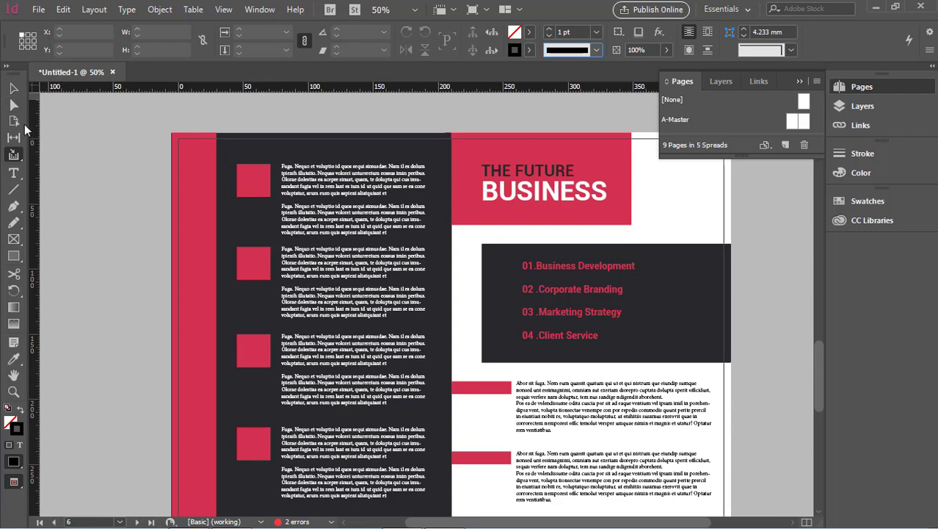
pyautogui.scroll(2, 271, 150)
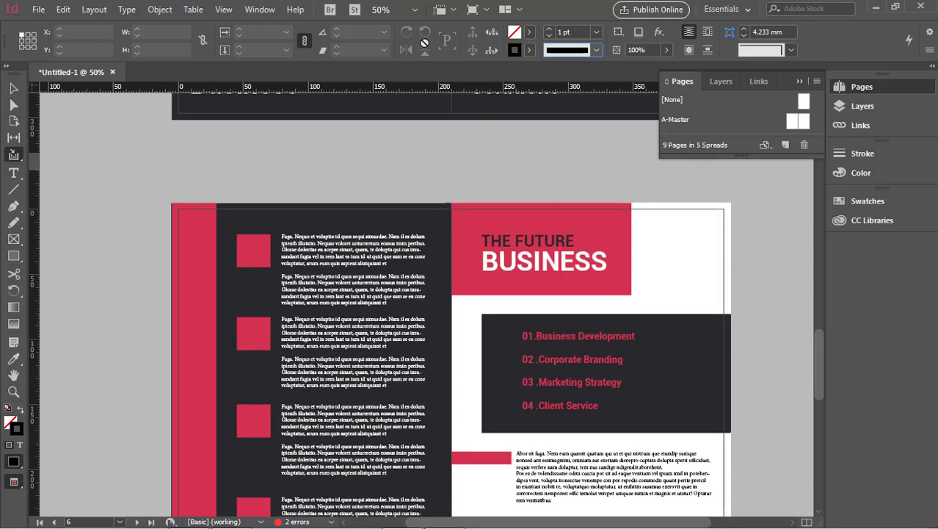
pyautogui.click(252, 11)
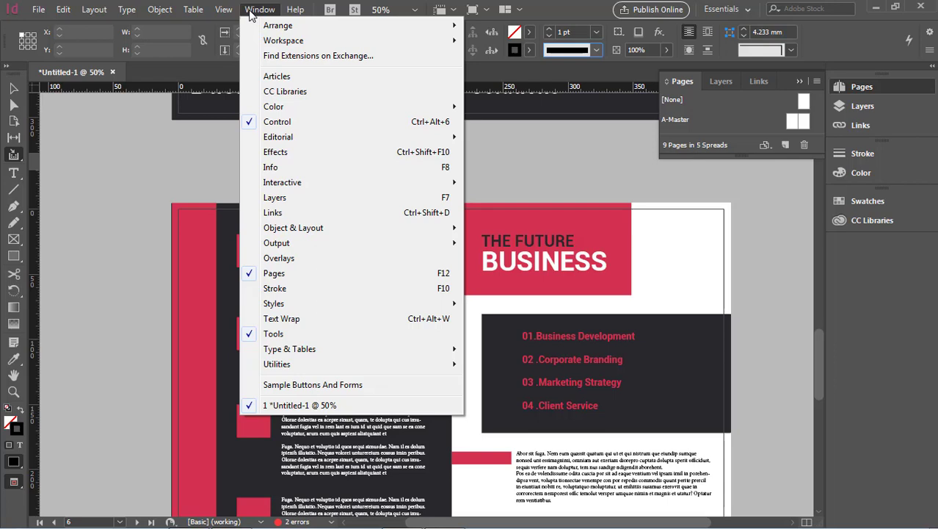
pyautogui.moveTo(381, 237)
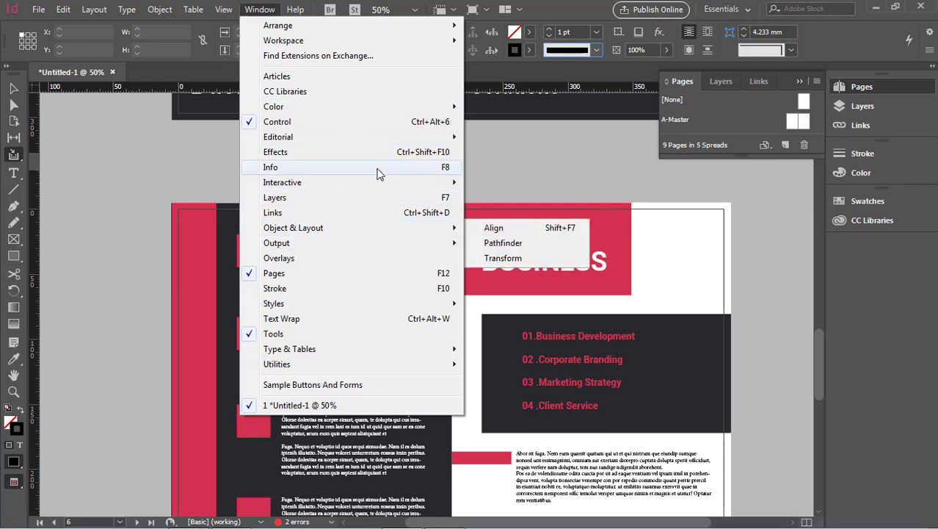
pyautogui.moveTo(383, 144)
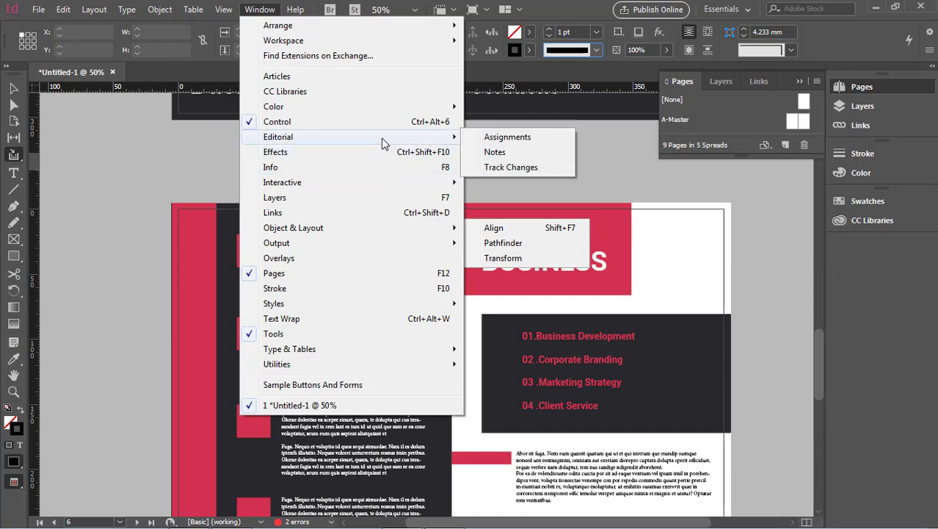
pyautogui.moveTo(379, 113)
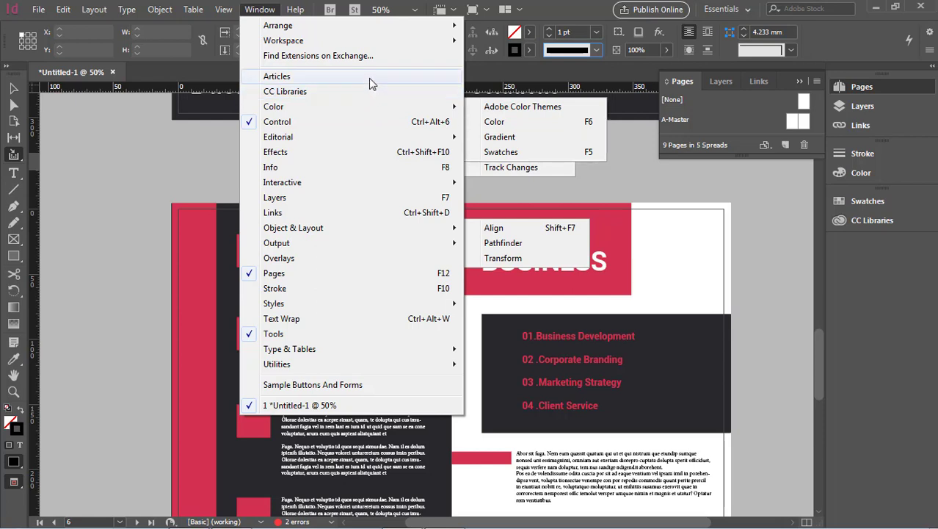
pyautogui.moveTo(366, 44)
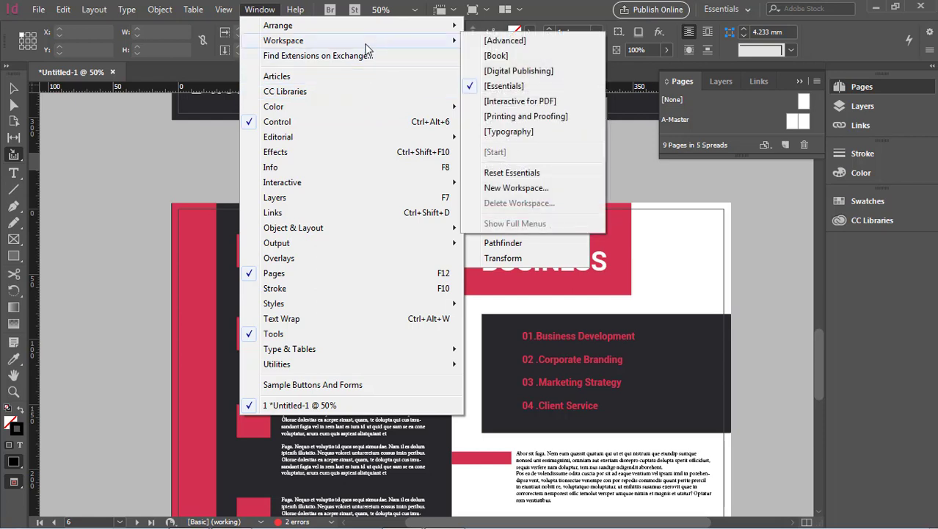
pyautogui.moveTo(279, 25)
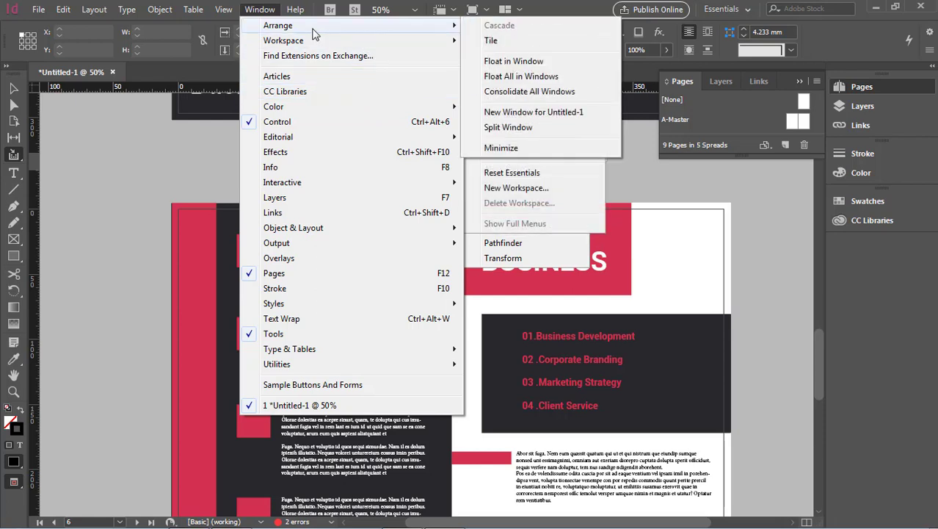
pyautogui.click(188, 178)
pyautogui.scroll(10, 352, 258)
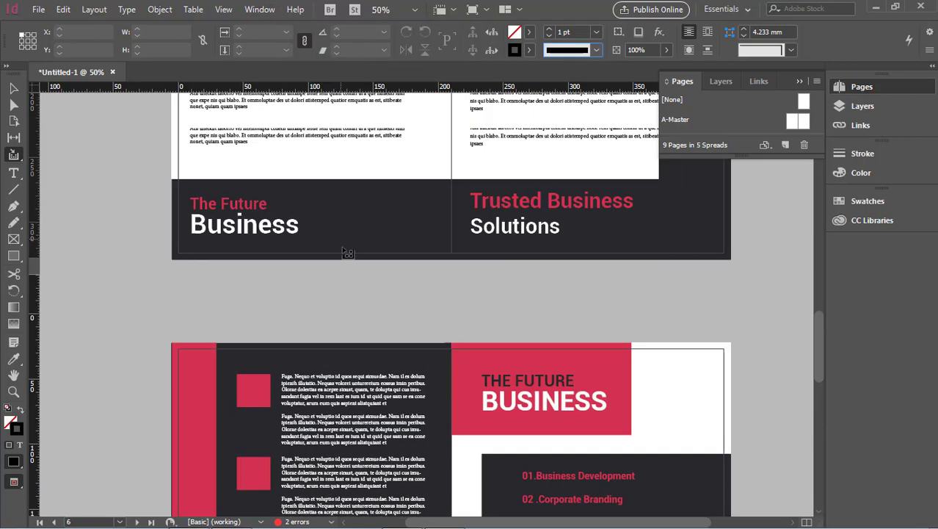
pyautogui.scroll(-10, 355, 257)
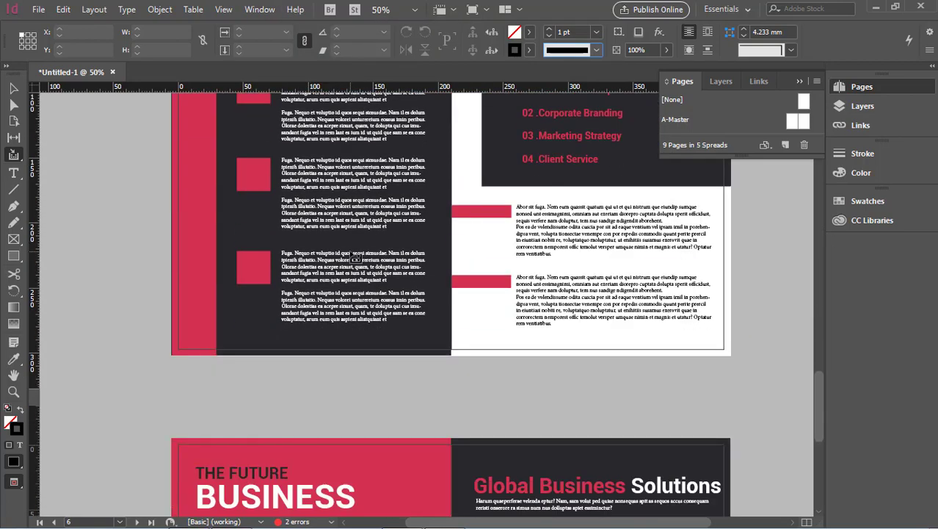
pyautogui.press('f')
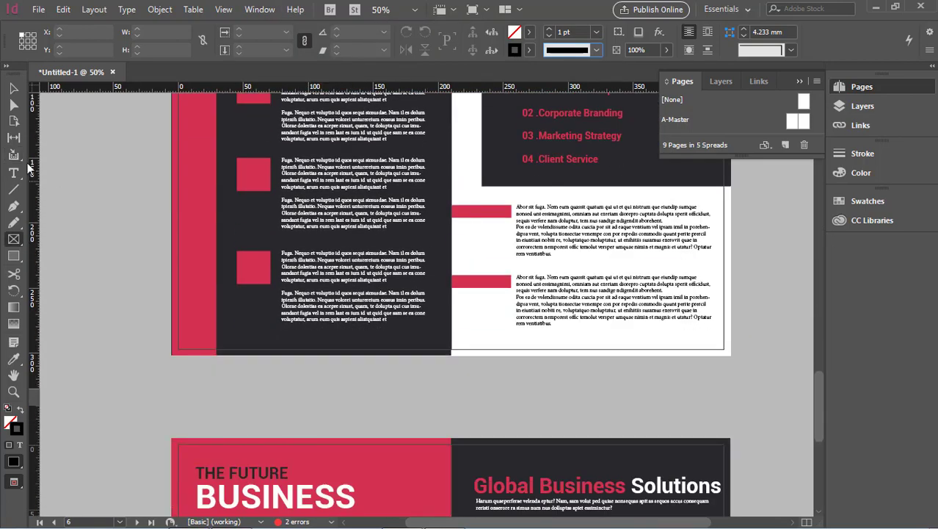
# Step: Reactivate the Selection tool and switch the document's screen mode from Bleed to Presentation
pyautogui.click(13, 88)
pyautogui.scroll(3, 117, 243)
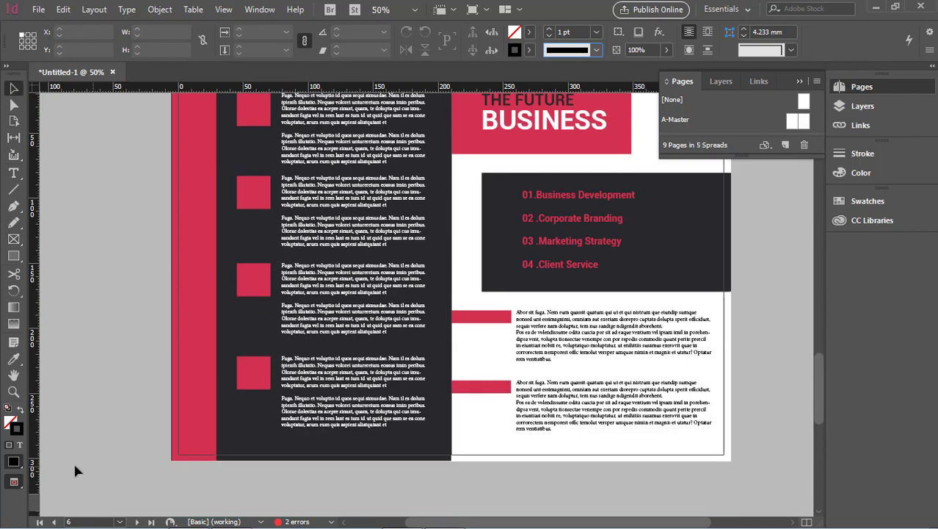
pyautogui.click(18, 482)
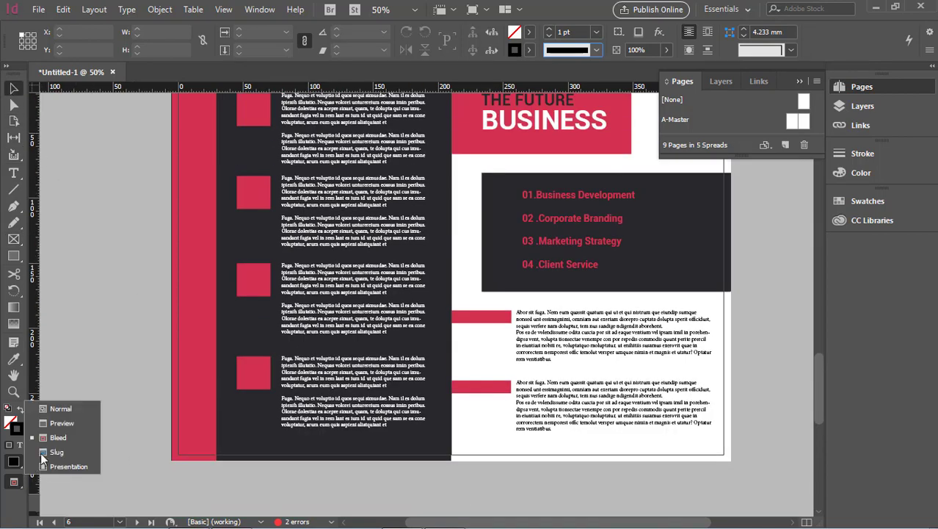
pyautogui.click(78, 467)
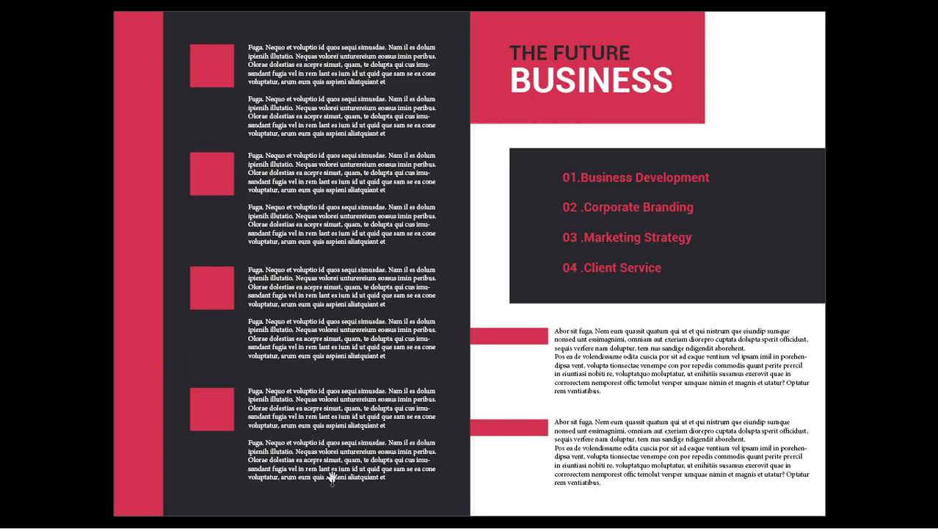
# Step: Page through the cover and every inner spread in the full-screen presentation to examine the brochure's final layout
pyautogui.click(332, 478)
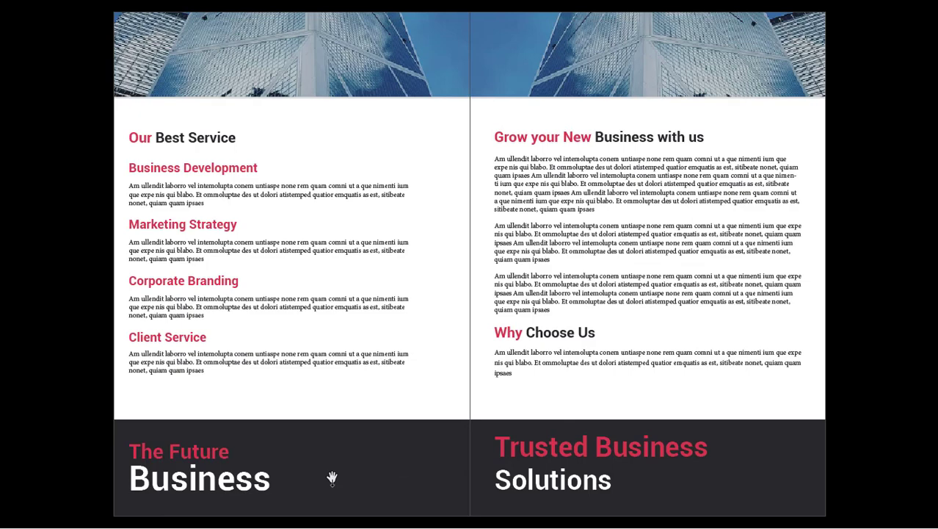
pyautogui.click(332, 479)
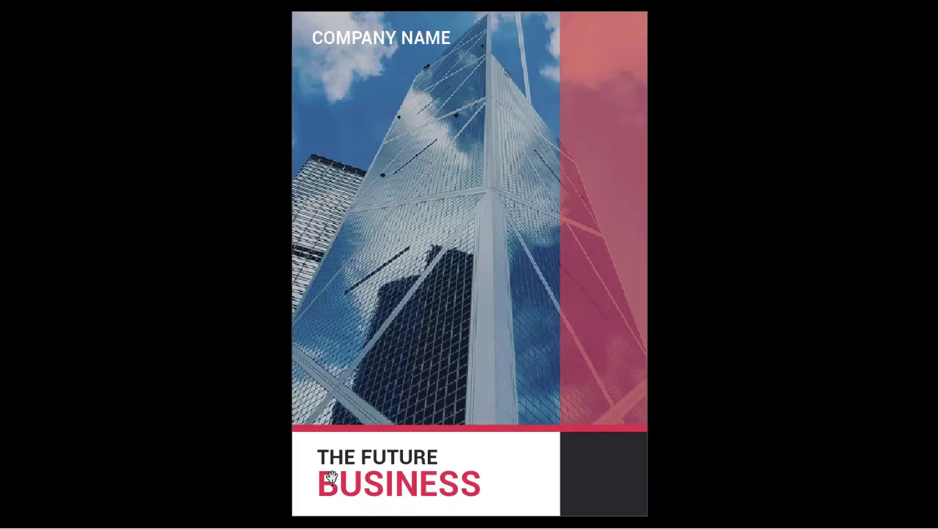
pyautogui.click(332, 478)
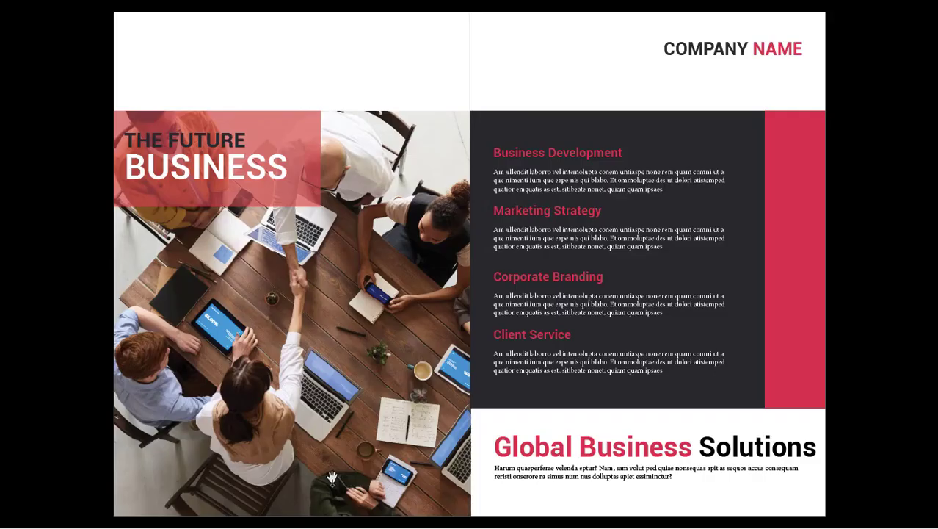
pyautogui.click(332, 478)
pyautogui.click(332, 478)
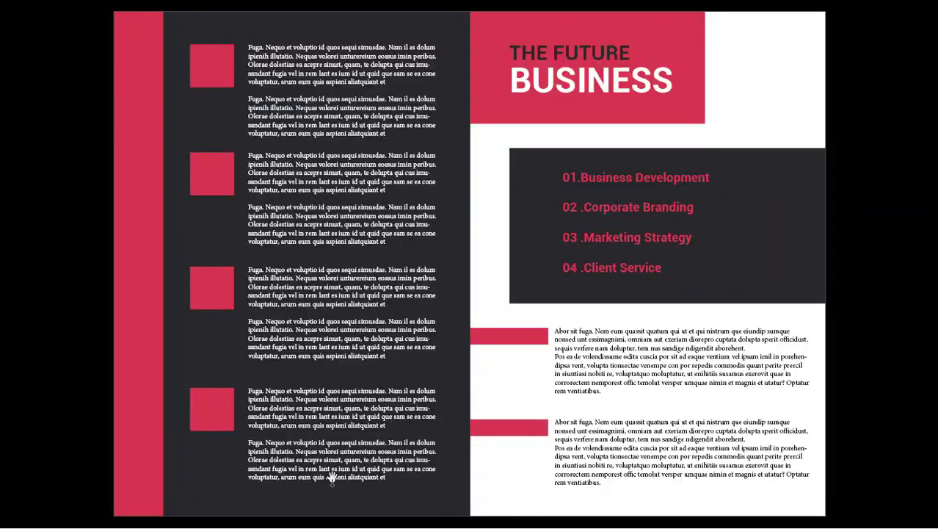
pyautogui.click(332, 478)
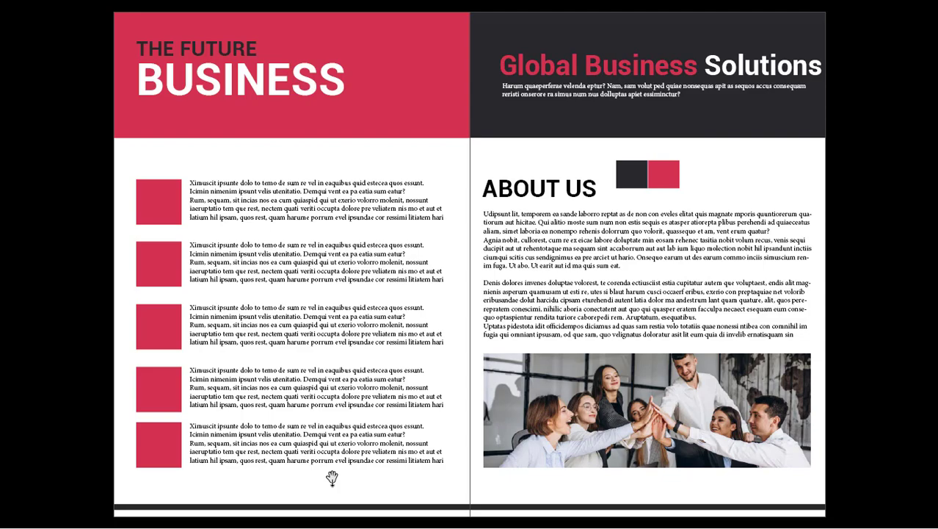
pyautogui.click(332, 478)
pyautogui.click(332, 478)
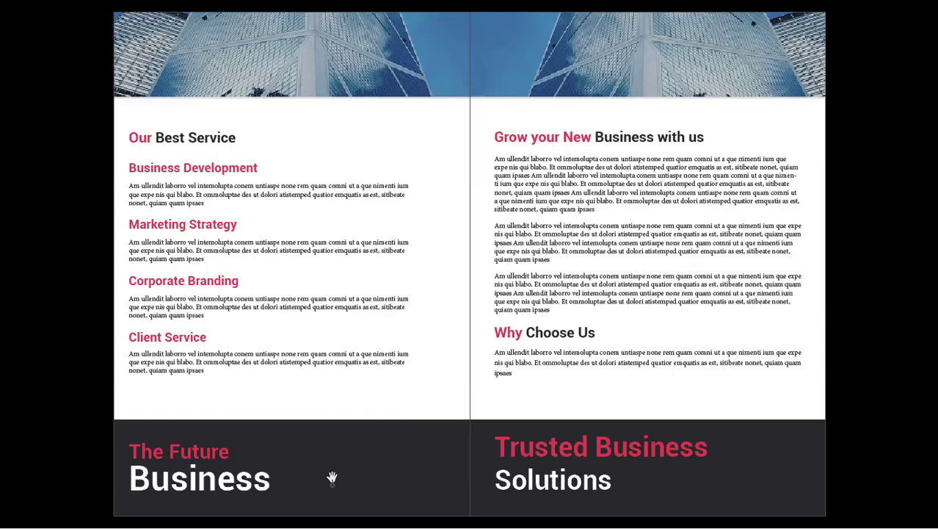
# Step: Page through the remaining spreads and exit the full-screen presentation back to the editing view
pyautogui.click(332, 478)
pyautogui.click(332, 478)
pyautogui.press('Escape')
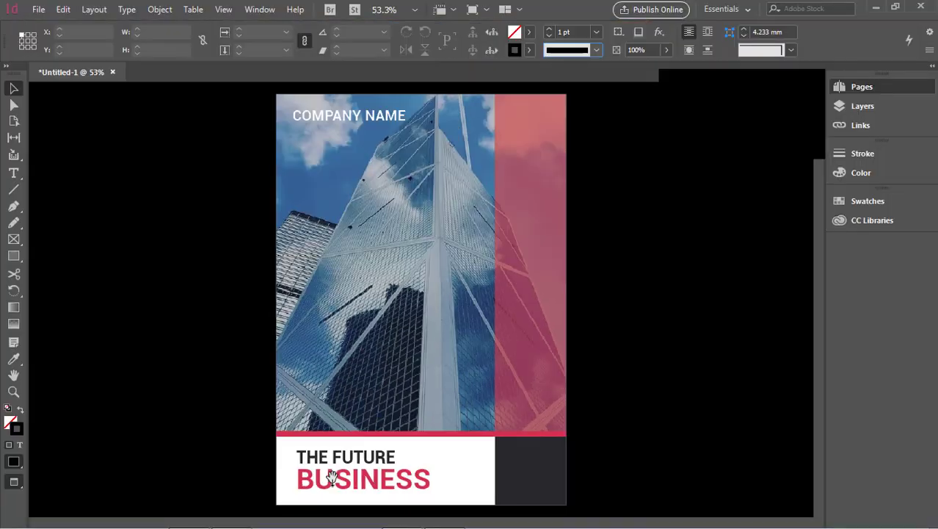
# Step: Move the Global Business Solutions heading and its intro text on the About Us page left to X 216.667 mm
pyautogui.scroll(-5, 446, 477)
pyautogui.scroll(-10, 448, 475)
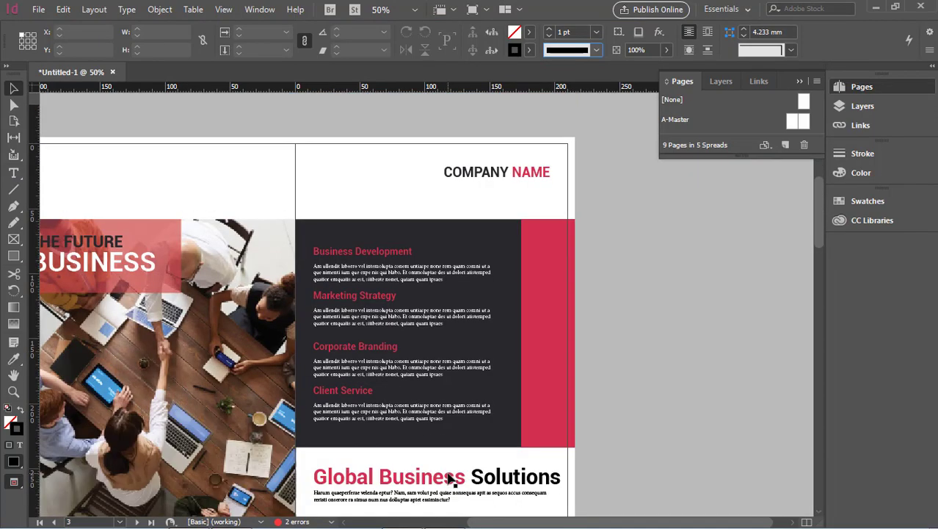
pyautogui.scroll(3, 449, 477)
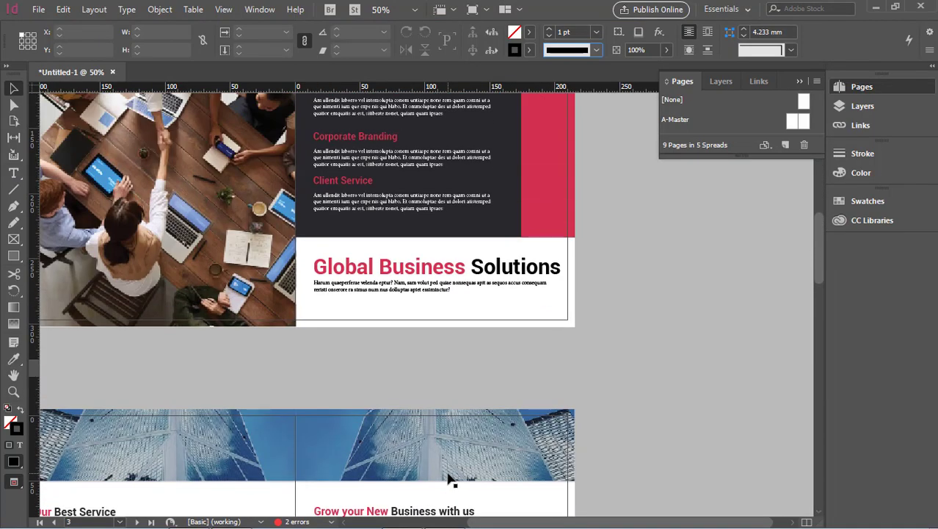
pyautogui.scroll(-3, 448, 480)
pyautogui.scroll(-15, 450, 479)
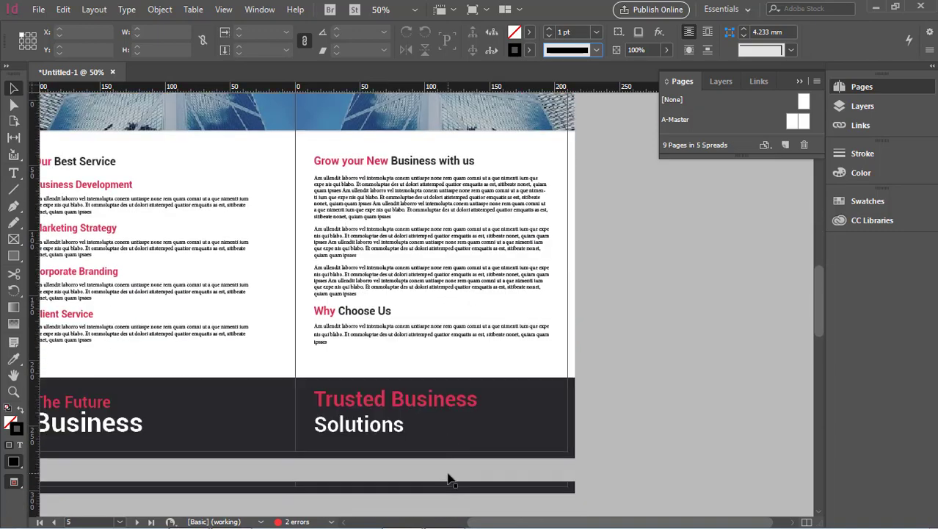
pyautogui.scroll(-2, 449, 479)
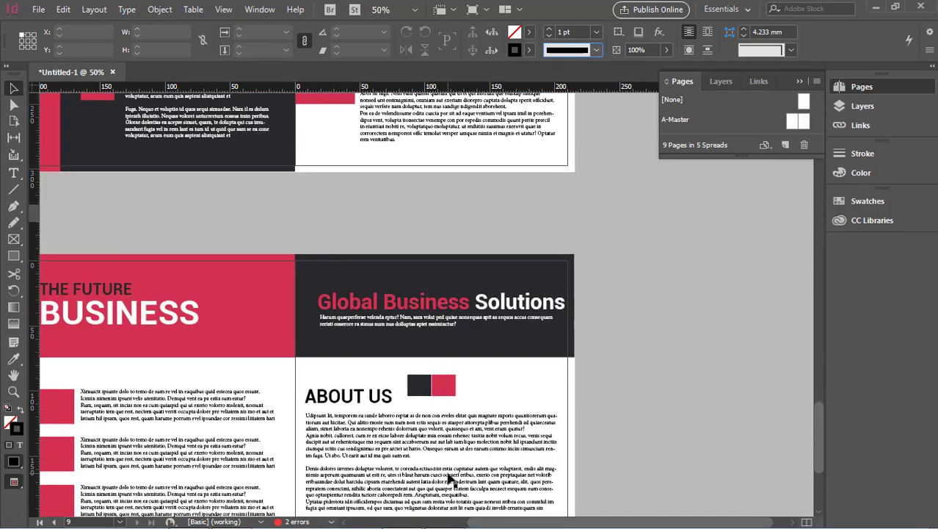
pyautogui.click(499, 316)
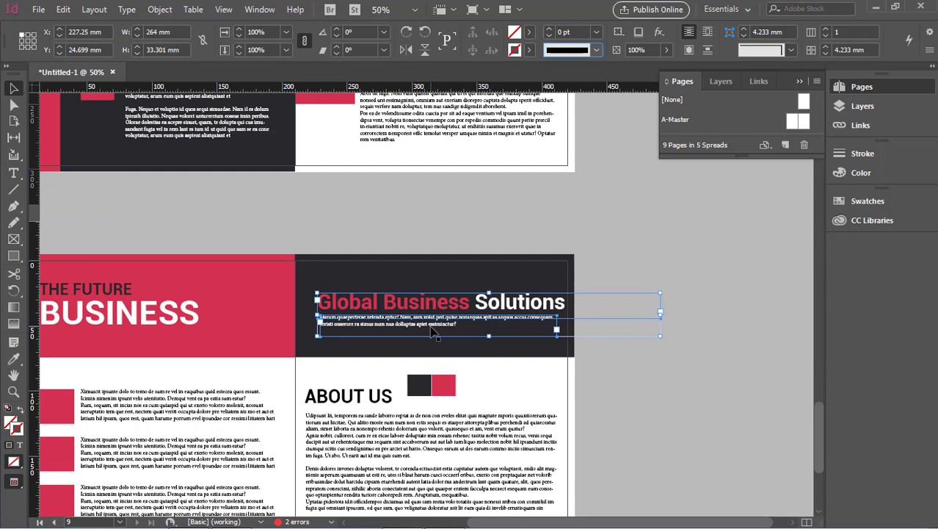
pyautogui.hotkey('shift', 'Left')
pyautogui.hotkey('shift', 'Left')
pyautogui.hotkey('shift', 'Left')
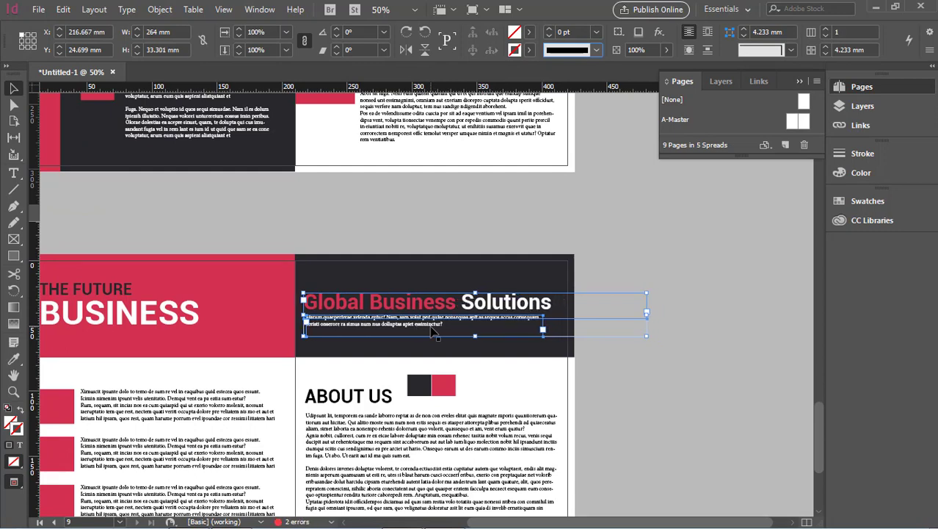
# Step: Draw a rectangle about 216 by 63 mm over page 2's blank header and fill it with the crimson sampled from page 3's strip
pyautogui.scroll(20, 435, 332)
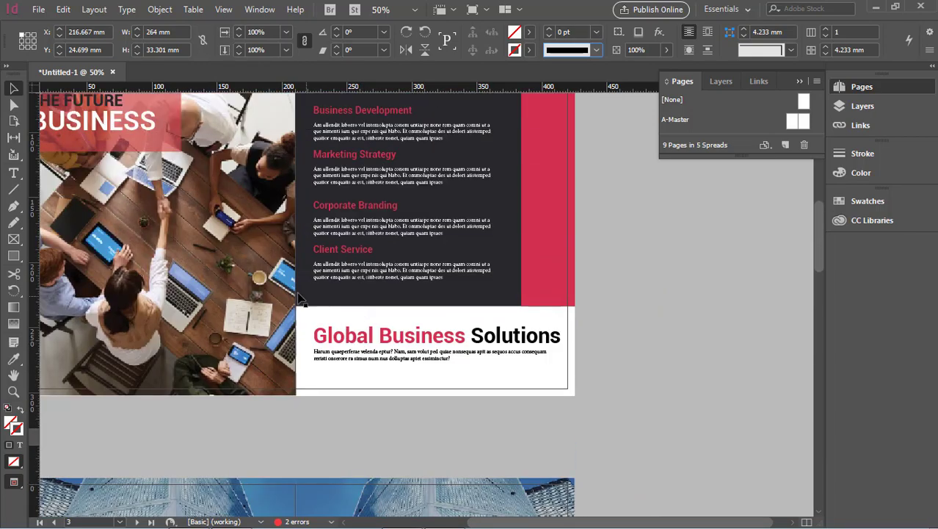
pyautogui.moveTo(262, 251); pyautogui.dragTo(396, 379)
pyautogui.click(747, 354)
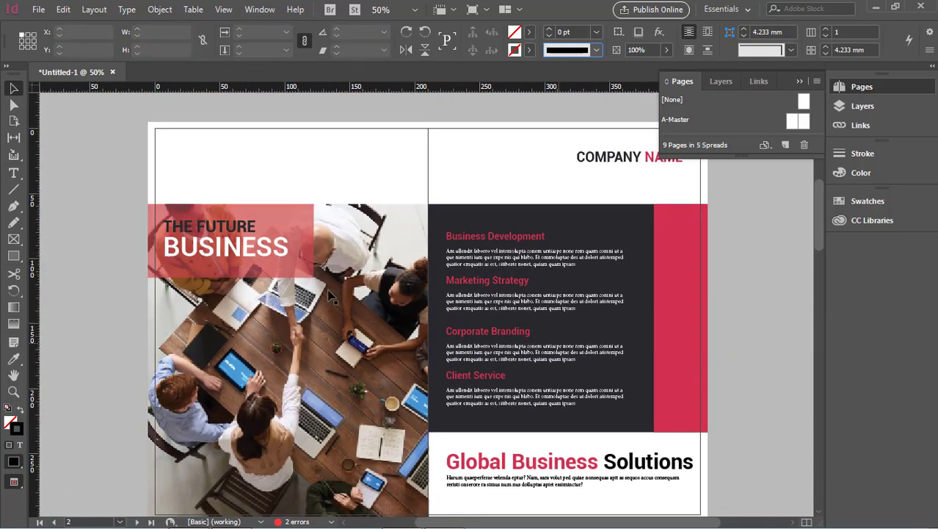
pyautogui.scroll(-1, 75, 184)
pyautogui.scroll(2, 76, 183)
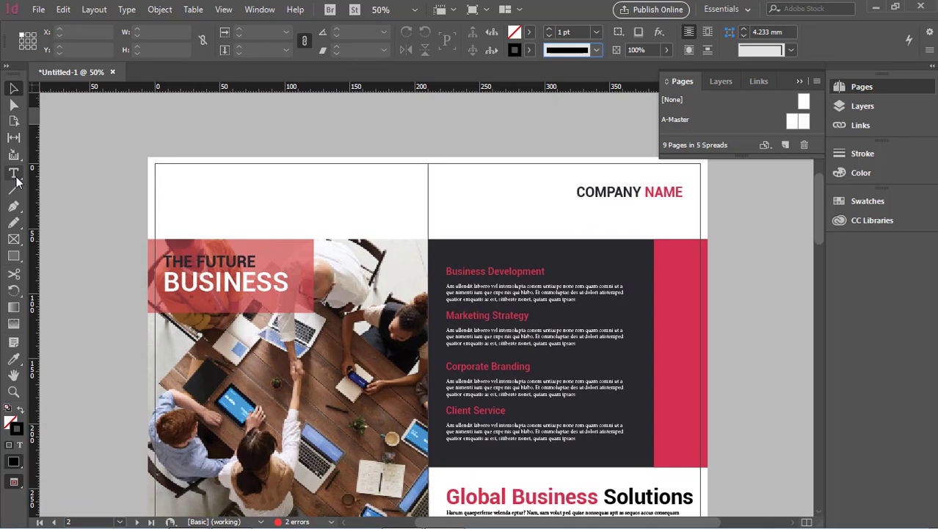
pyautogui.click(13, 255)
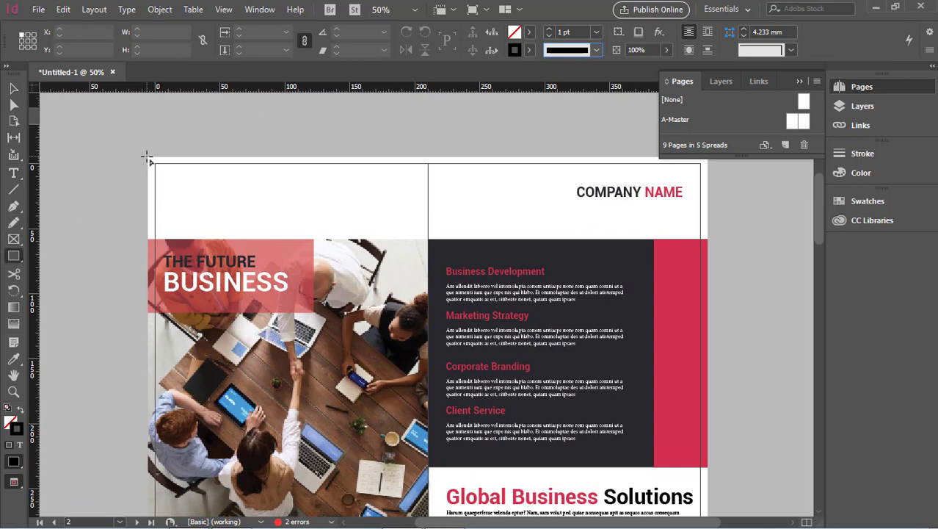
pyautogui.moveTo(148, 159); pyautogui.dragTo(428, 239)
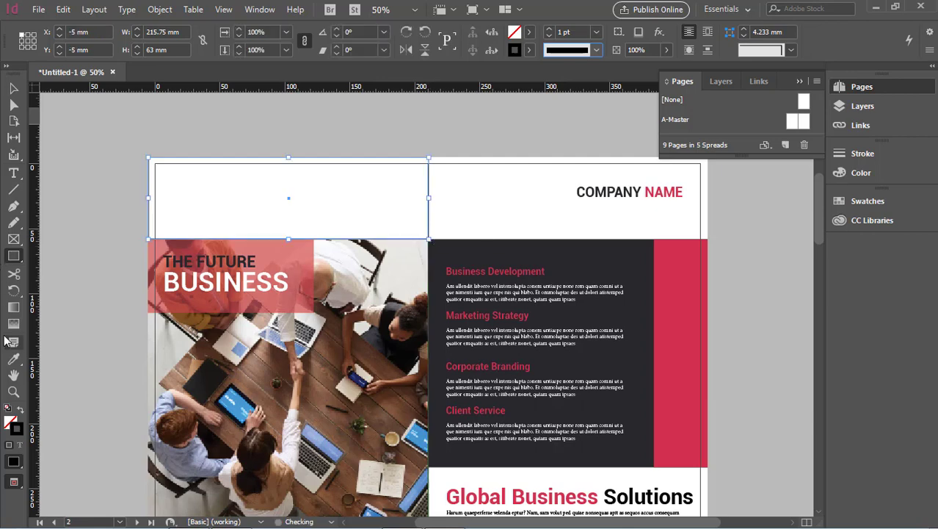
pyautogui.click(14, 358)
pyautogui.click(684, 284)
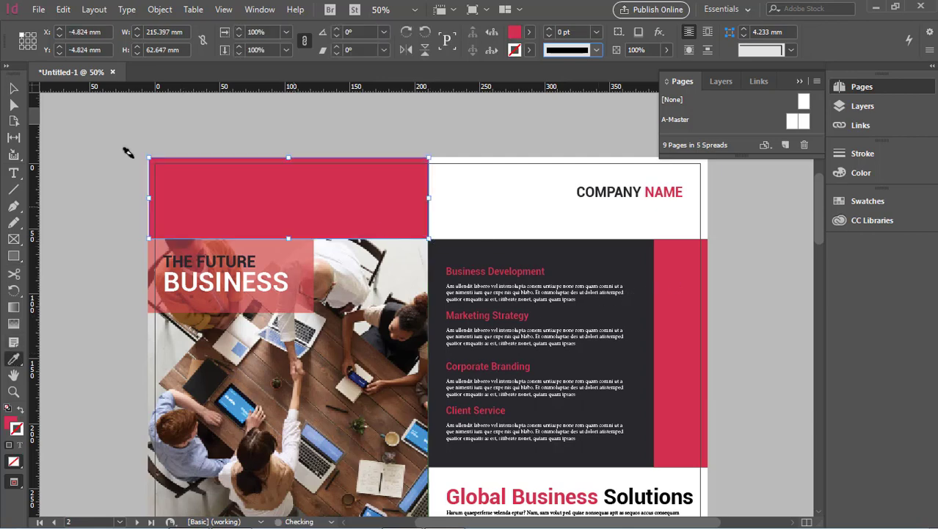
# Step: Extend the crimson header rectangle's left edge beyond the bleed to X -15 mm, making it about 226 mm wide
pyautogui.click(14, 88)
pyautogui.click(47, 123)
pyautogui.click(262, 199)
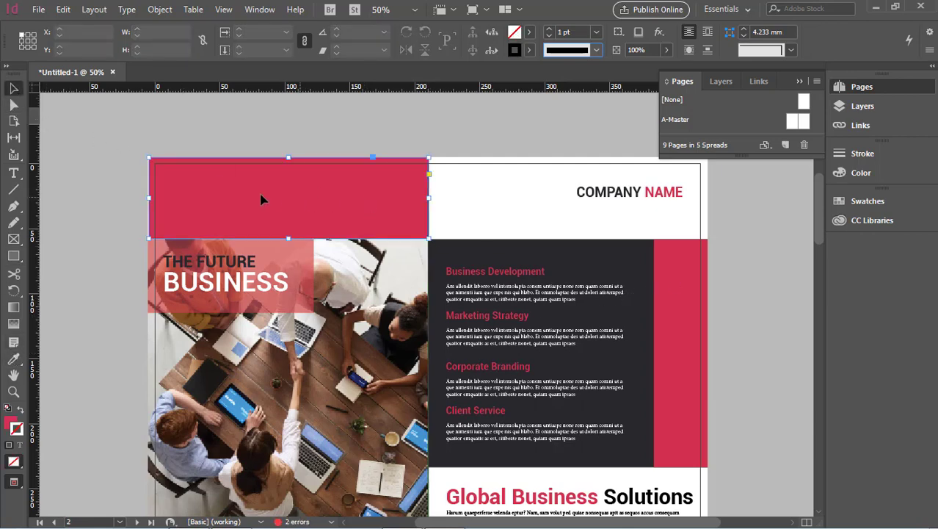
pyautogui.moveTo(149, 199); pyautogui.dragTo(109, 206)
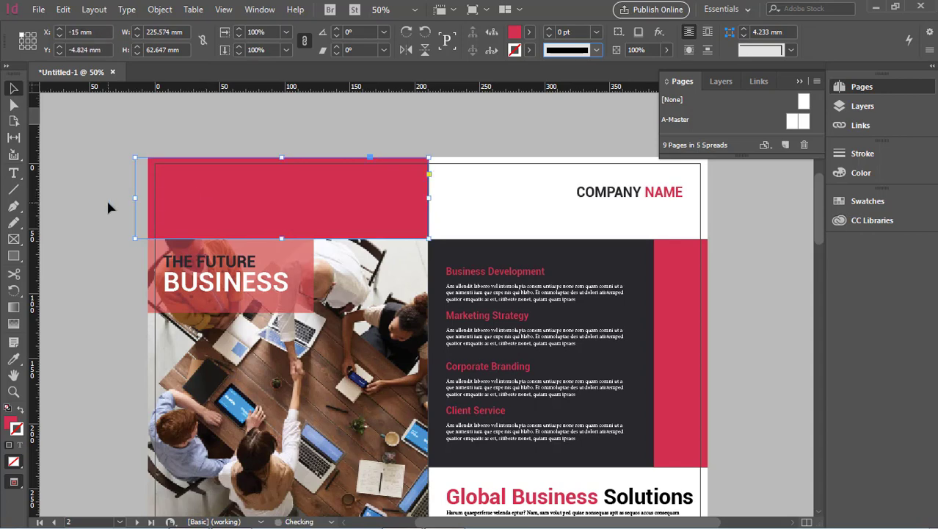
pyautogui.click(109, 206)
pyautogui.click(356, 209)
pyautogui.click(504, 199)
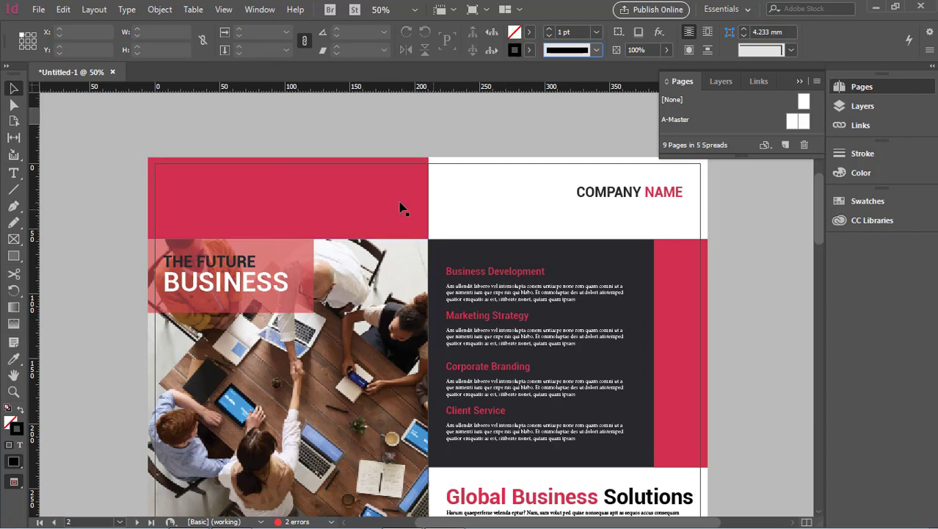
# Step: Duplicate the crimson header rectangle onto page 3's header and nudge it up to Y -4.824 mm, flush with the original
pyautogui.click(382, 206)
pyautogui.moveTo(361, 209); pyautogui.dragTo(656, 211)
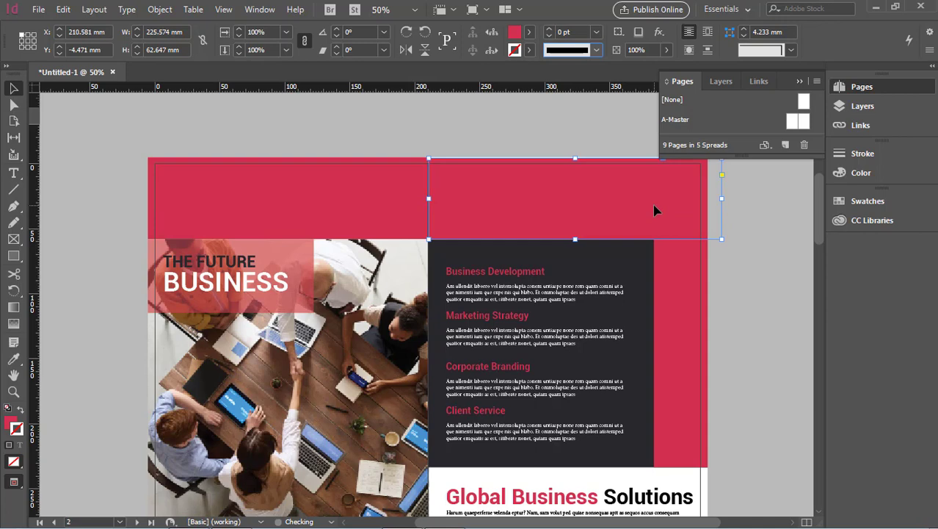
pyautogui.click(724, 310)
pyautogui.click(602, 237)
pyautogui.press('Up')
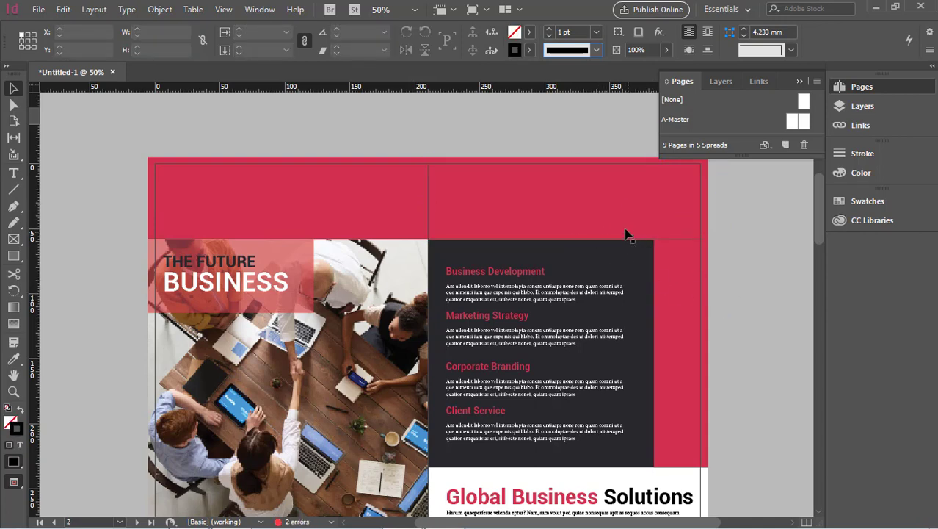
# Step: Try to recolour page 3's header rectangle by sampling the dark services panel and the cover's dark block with the Eyedropper
pyautogui.click(15, 359)
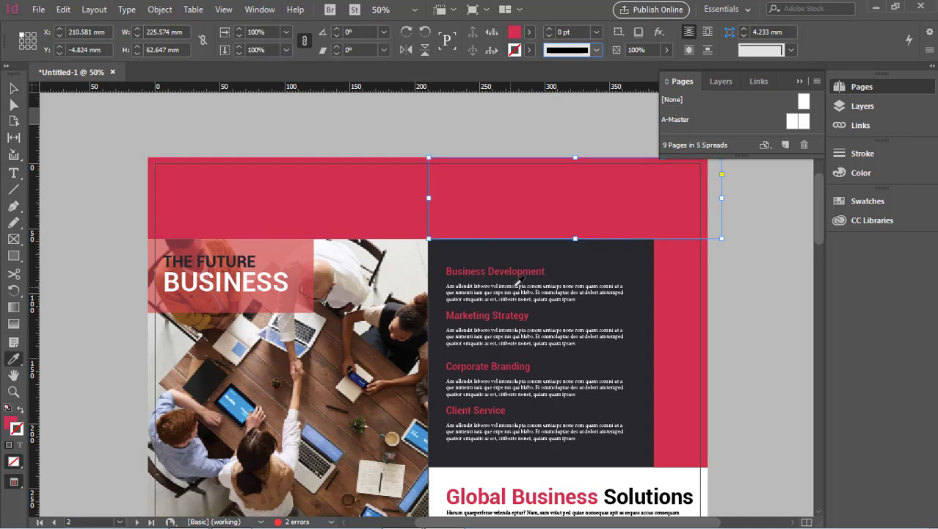
pyautogui.click(570, 261)
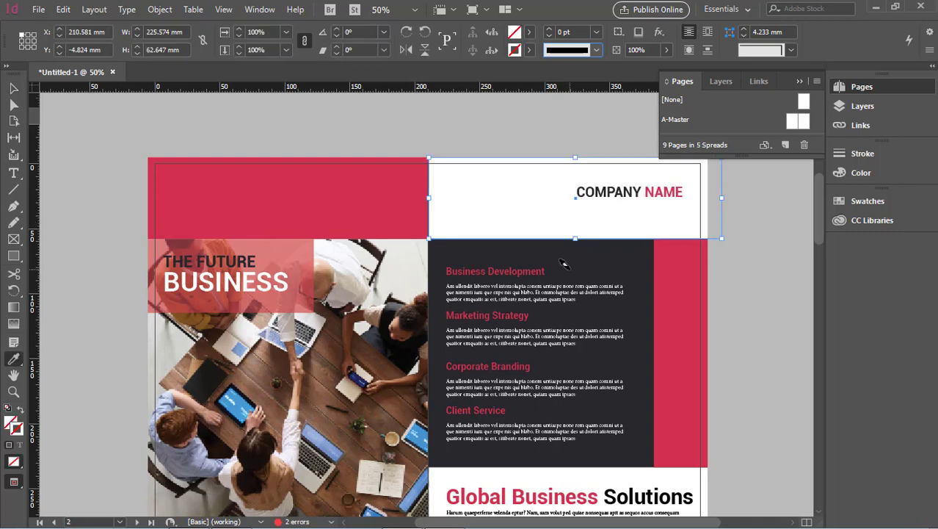
pyautogui.hotkey('ctrl', 'z')
pyautogui.scroll(-5, 599, 256)
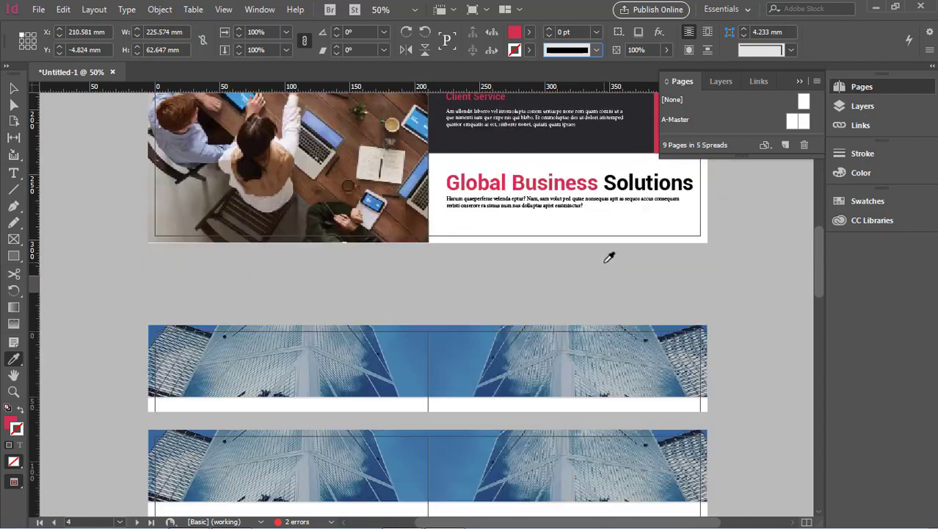
pyautogui.scroll(7, 562, 342)
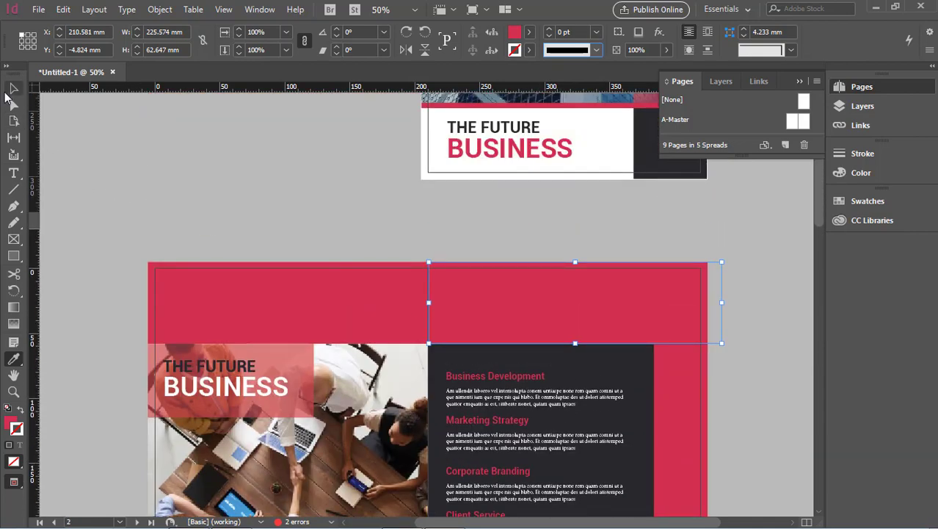
pyautogui.hotkey('ctrl', 'shift', 'a')
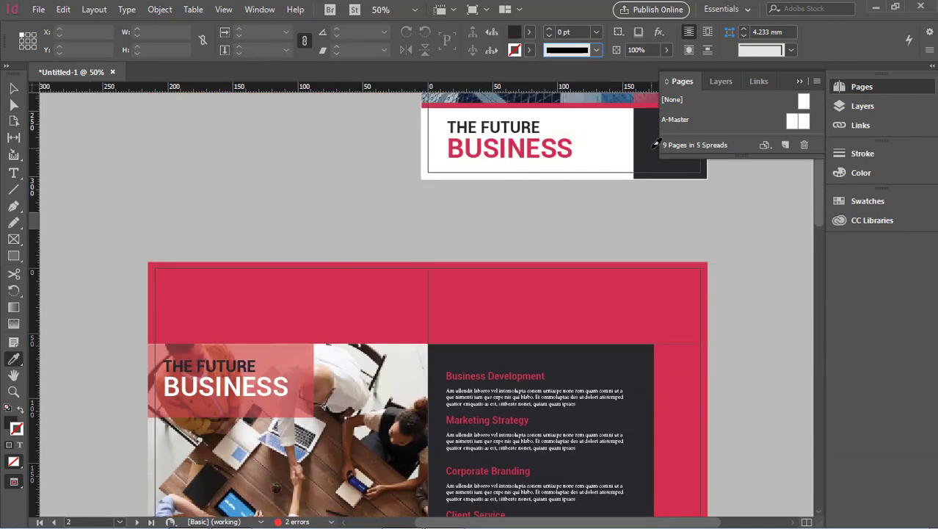
pyautogui.click(13, 88)
pyautogui.scroll(-2, 286, 241)
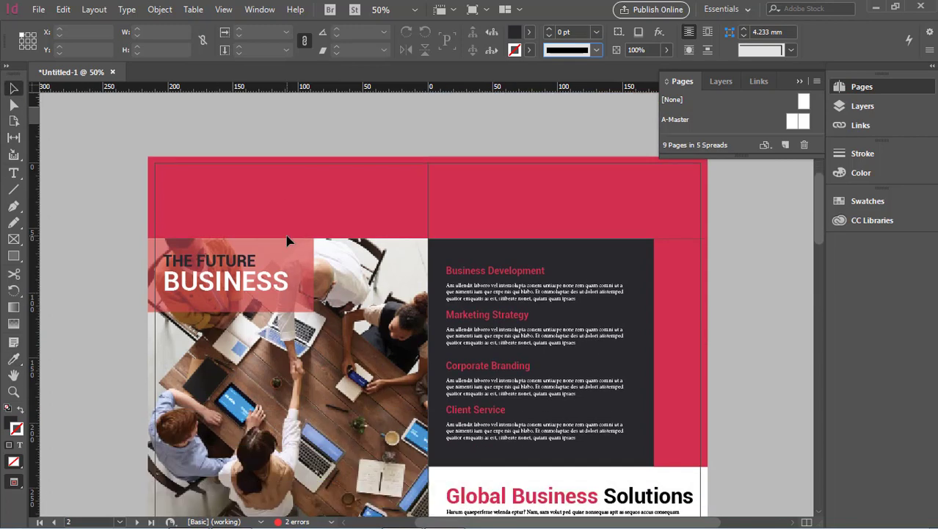
# Step: Fill page 3's header rectangle with the [Black] swatch, keeping it without a stroke
pyautogui.click(578, 203)
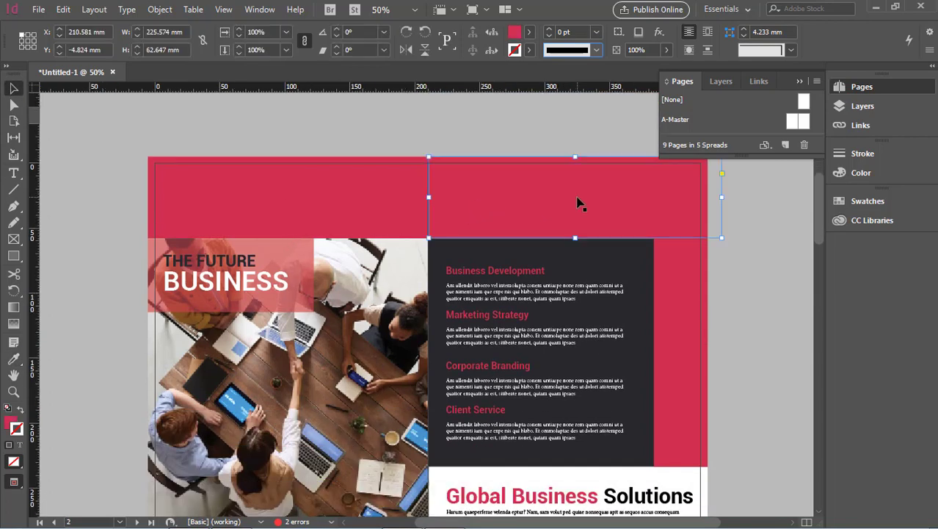
pyautogui.click(21, 413)
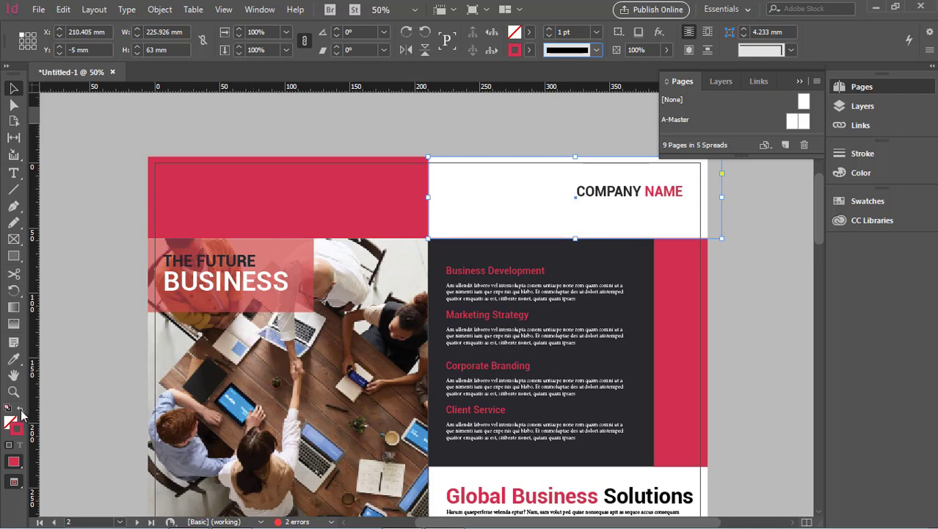
pyautogui.click(21, 413)
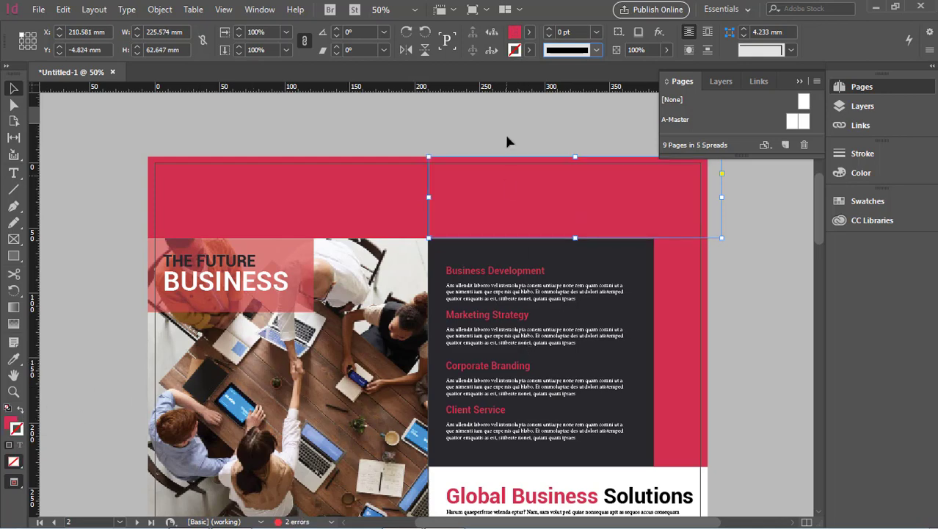
pyautogui.click(530, 33)
pyautogui.click(414, 90)
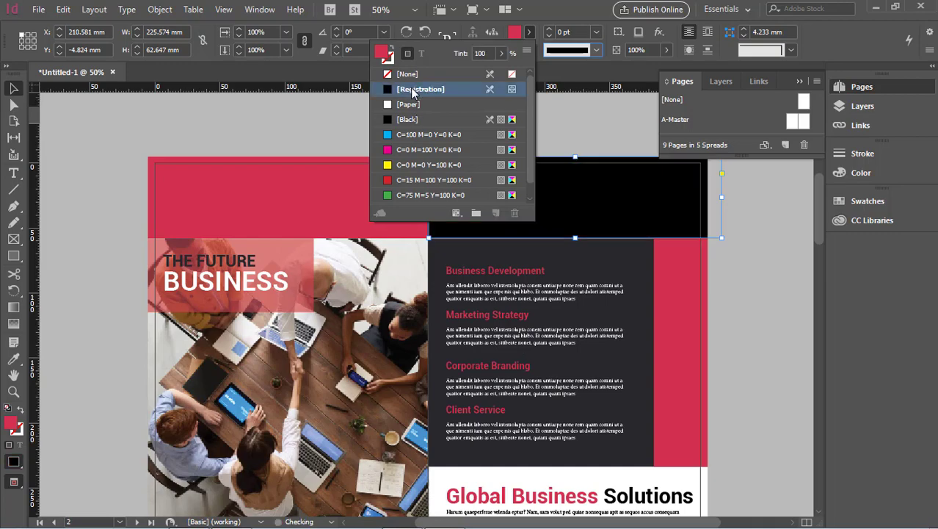
pyautogui.click(413, 122)
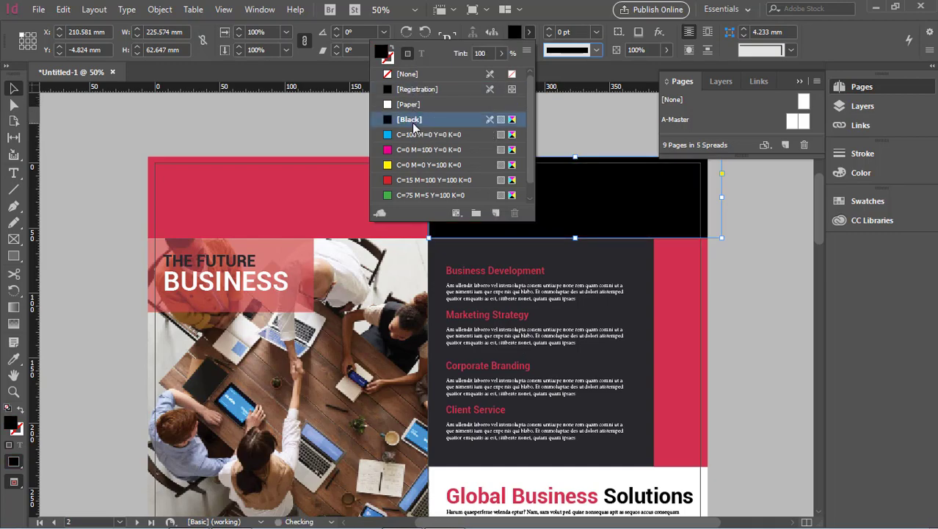
pyautogui.click(530, 33)
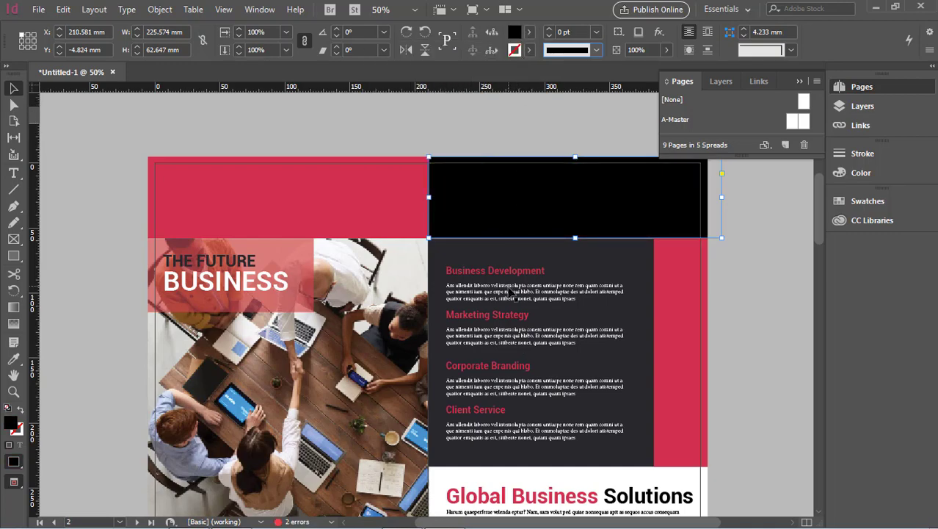
# Step: Select the dark and crimson sample squares beside the ABOUT US heading and move them up off the page onto the pasteboard above
pyautogui.scroll(-15, 510, 293)
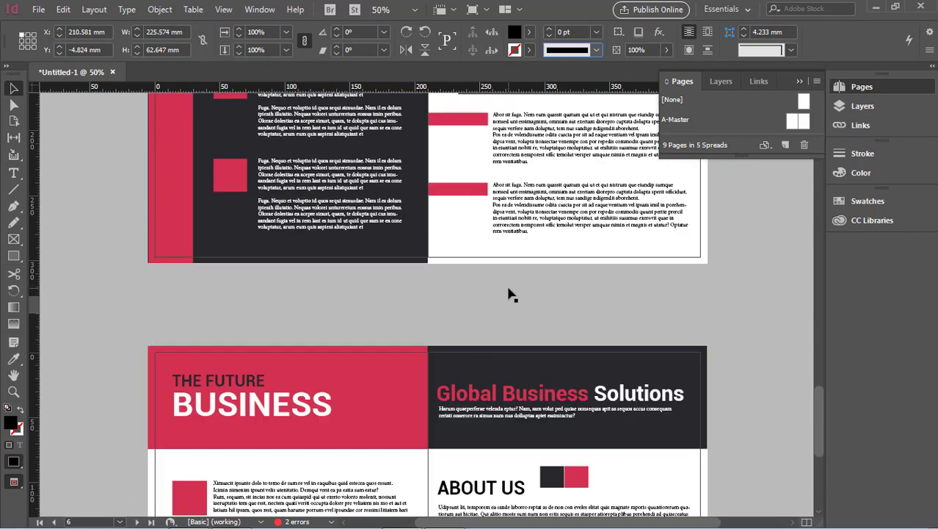
pyautogui.scroll(-4, 510, 293)
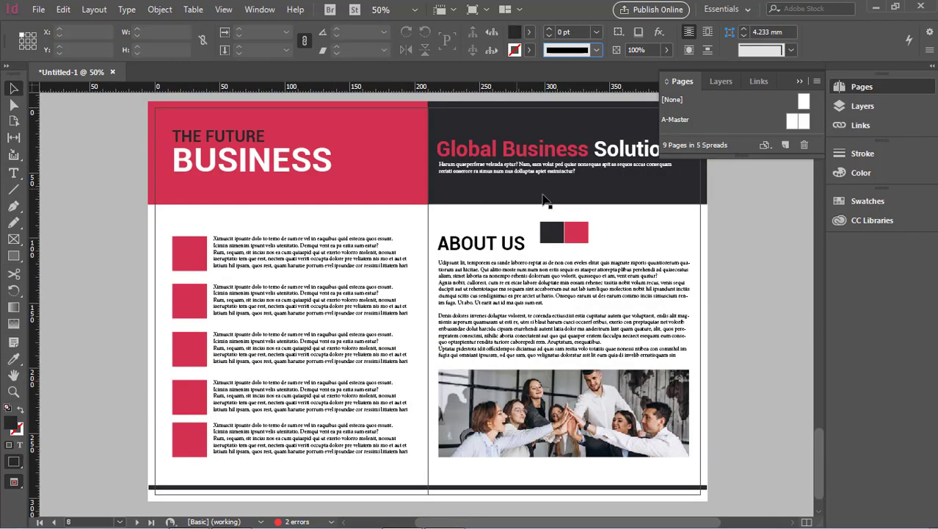
pyautogui.moveTo(539, 211); pyautogui.dragTo(580, 242)
pyautogui.click(626, 218)
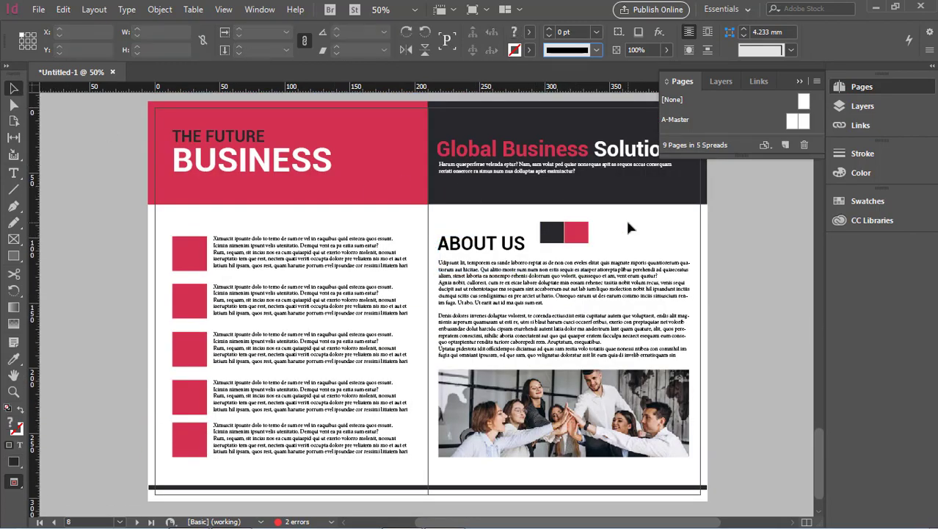
pyautogui.moveTo(626, 218); pyautogui.dragTo(526, 250)
pyautogui.click(591, 234)
pyautogui.click(576, 257)
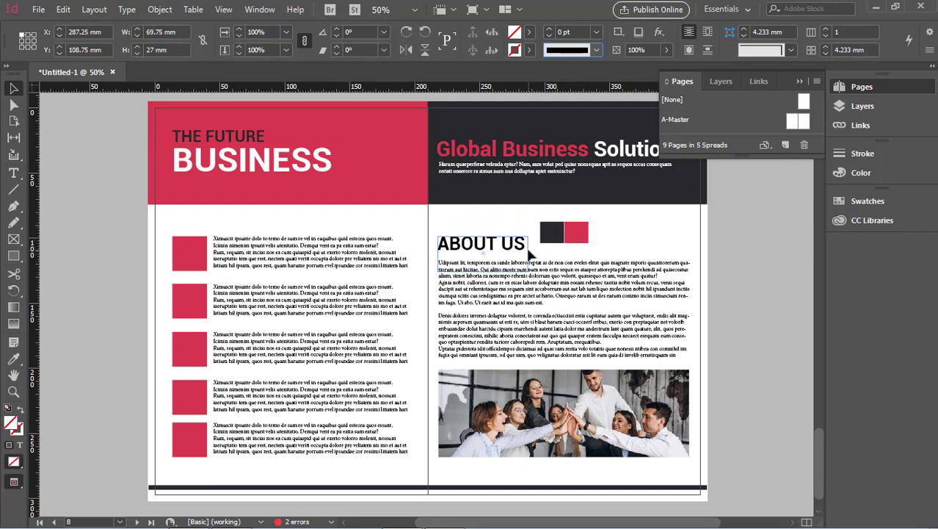
pyautogui.moveTo(535, 214); pyautogui.dragTo(589, 236)
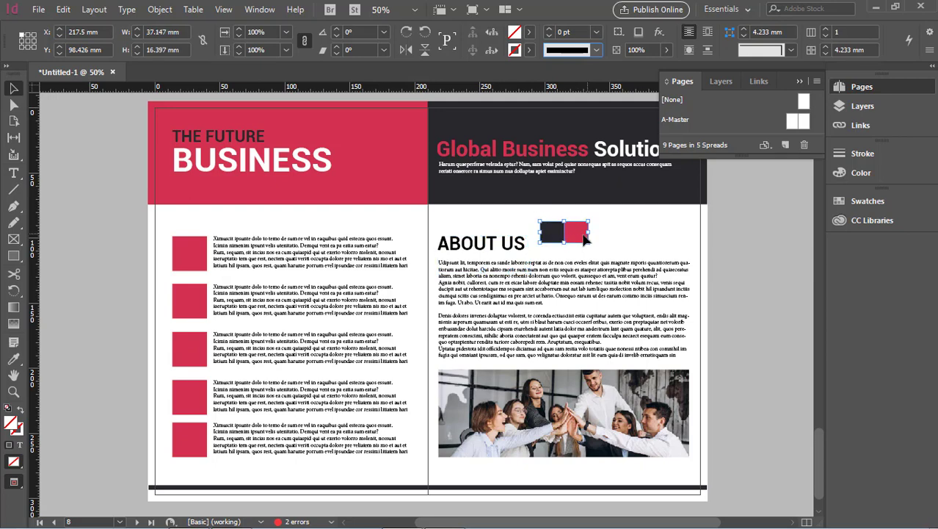
pyautogui.scroll(2, 558, 184)
pyautogui.moveTo(552, 2); pyautogui.dragTo(549, 102)
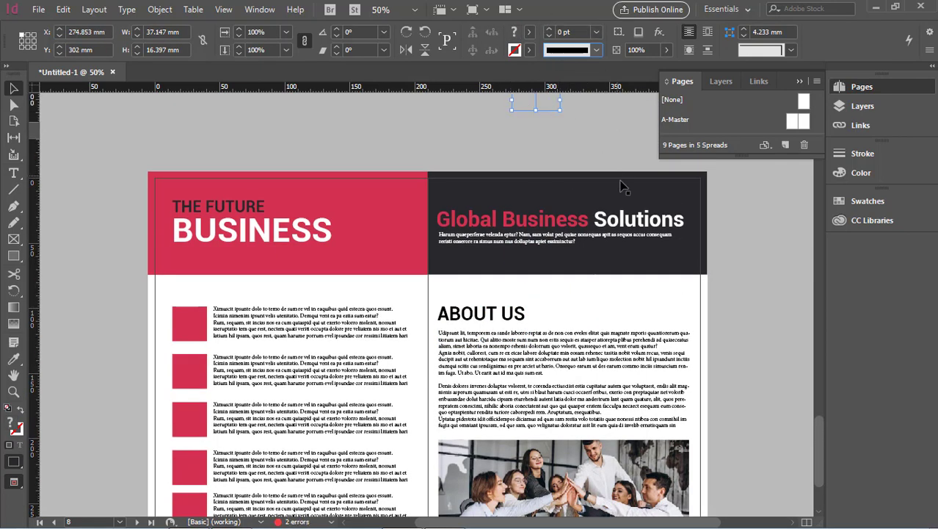
# Step: Carry the pair of sample squares up past the intervening spreads to the pasteboard just below page 3
pyautogui.scroll(5, 749, 229)
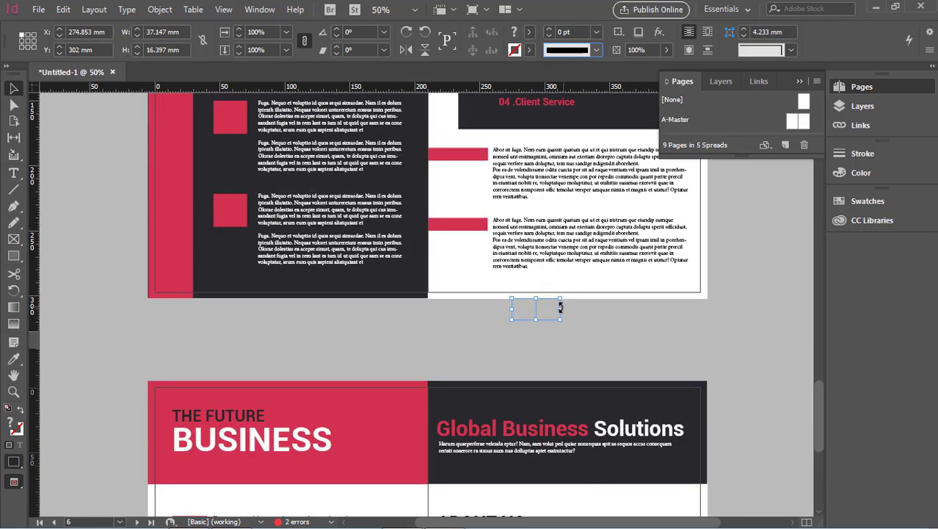
pyautogui.moveTo(559, 307); pyautogui.dragTo(764, 225)
pyautogui.scroll(5, 763, 225)
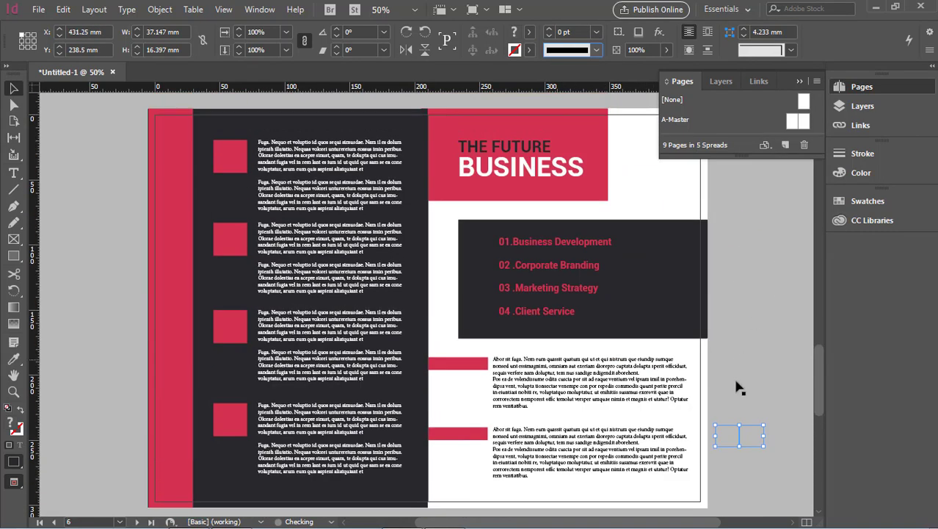
pyautogui.moveTo(745, 439); pyautogui.dragTo(722, 213)
pyautogui.scroll(5, 723, 214)
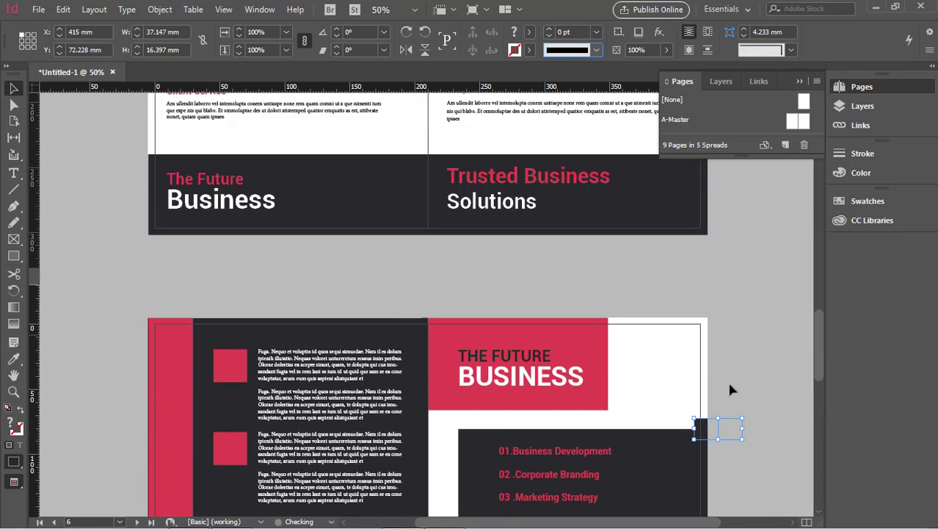
pyautogui.moveTo(733, 434); pyautogui.dragTo(696, 225)
pyautogui.scroll(5, 697, 226)
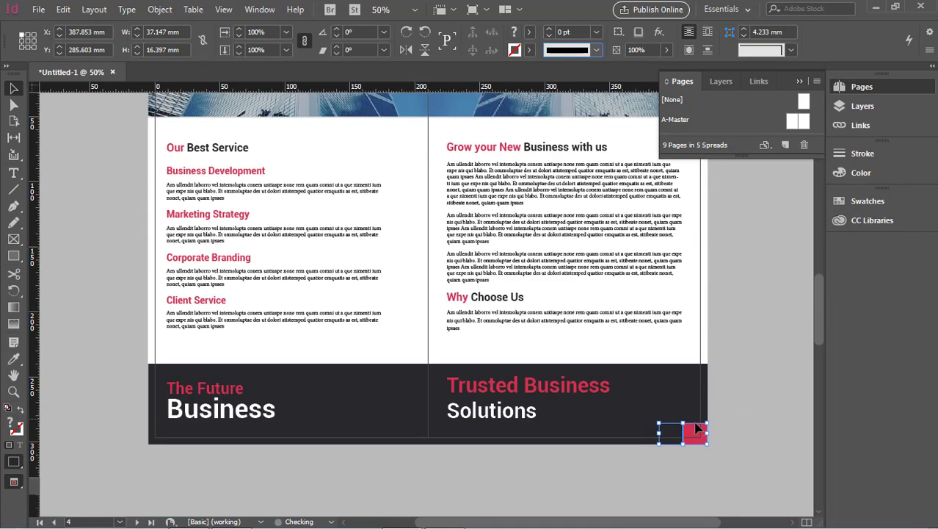
pyautogui.moveTo(696, 434); pyautogui.dragTo(665, 222)
pyautogui.scroll(5, 664, 222)
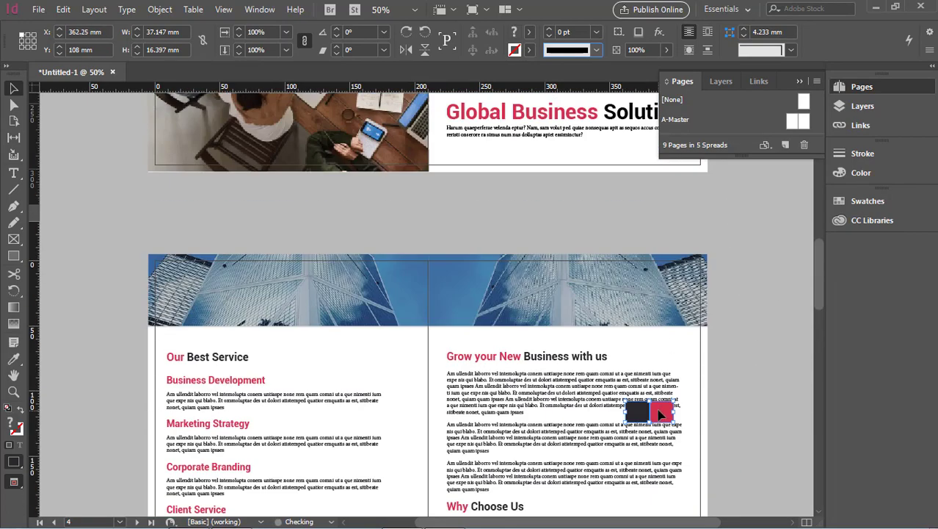
pyautogui.moveTo(658, 415); pyautogui.dragTo(601, 211)
# Step: Place the pair of sample squares on page 2's crimson header, with the dark one at X 122.25 mm, Y 24 mm
pyautogui.scroll(4, 602, 211)
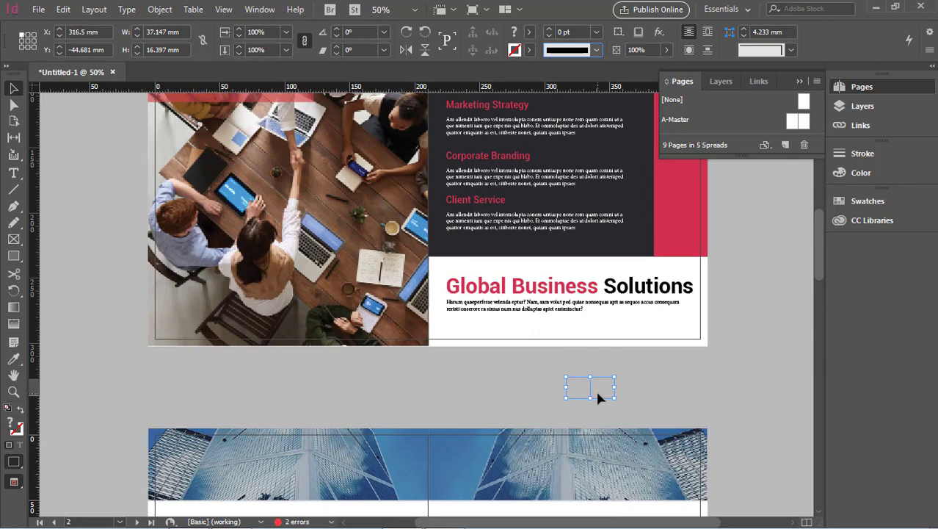
pyautogui.scroll(1, 598, 398)
pyautogui.click(628, 408)
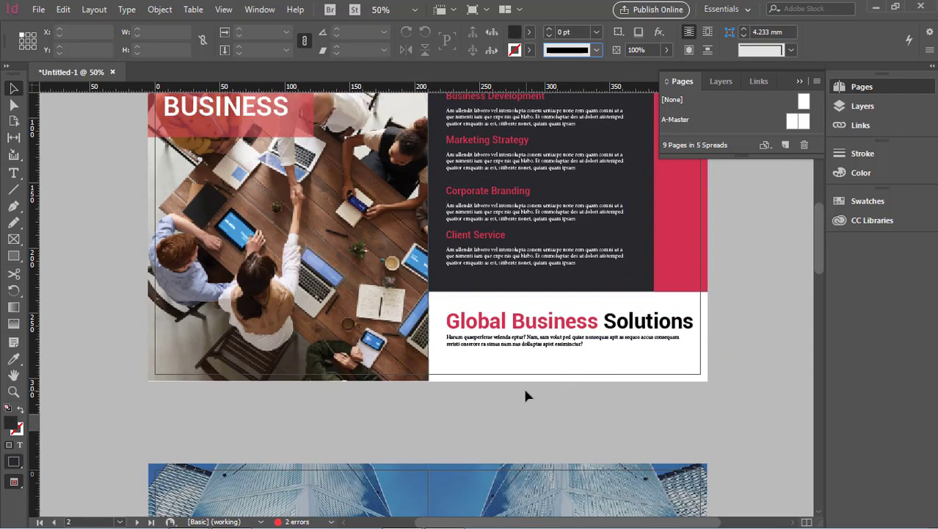
pyautogui.moveTo(525, 396); pyautogui.dragTo(644, 455)
pyautogui.moveTo(603, 420); pyautogui.dragTo(350, 245)
pyautogui.scroll(5, 588, 167)
# Step: Recolour page 3's black header rectangle by sampling the small dark square with the Eyedropper
pyautogui.click(664, 254)
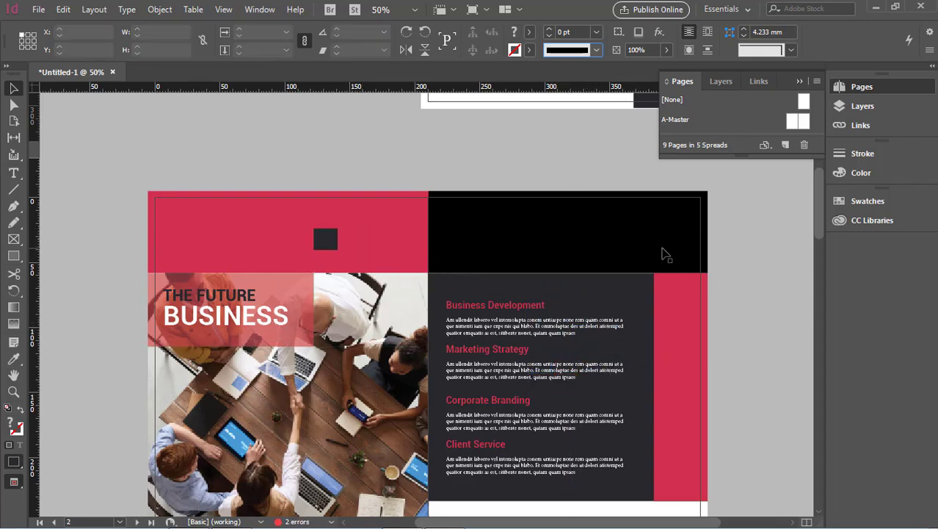
pyautogui.click(664, 253)
pyautogui.click(13, 358)
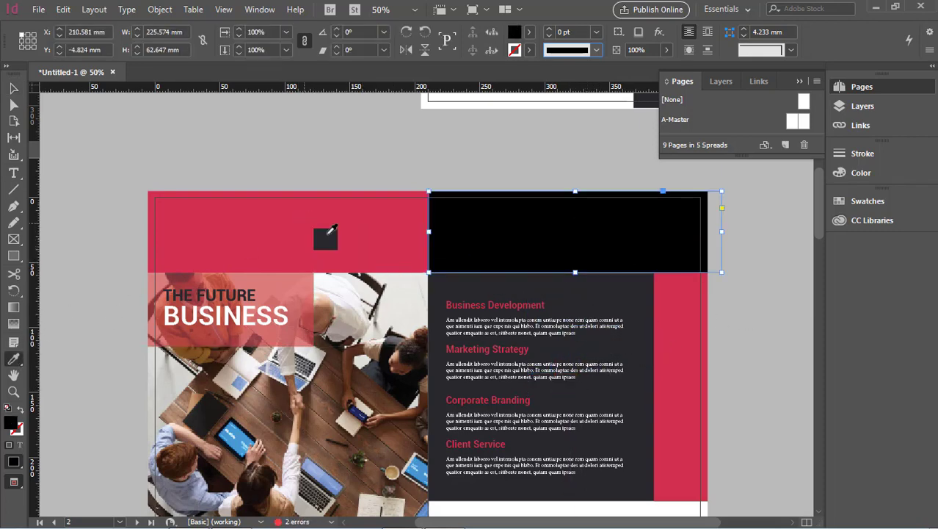
pyautogui.click(327, 236)
pyautogui.click(13, 88)
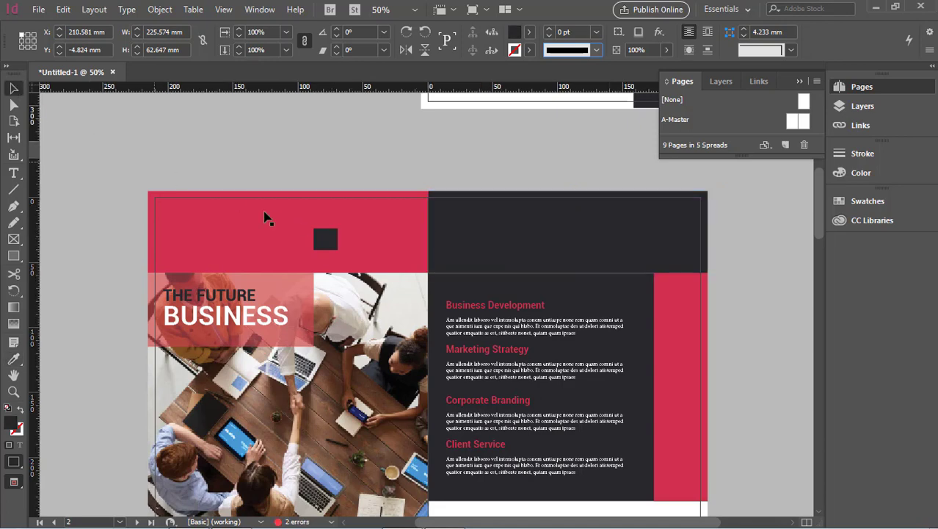
pyautogui.click(298, 239)
pyautogui.click(322, 244)
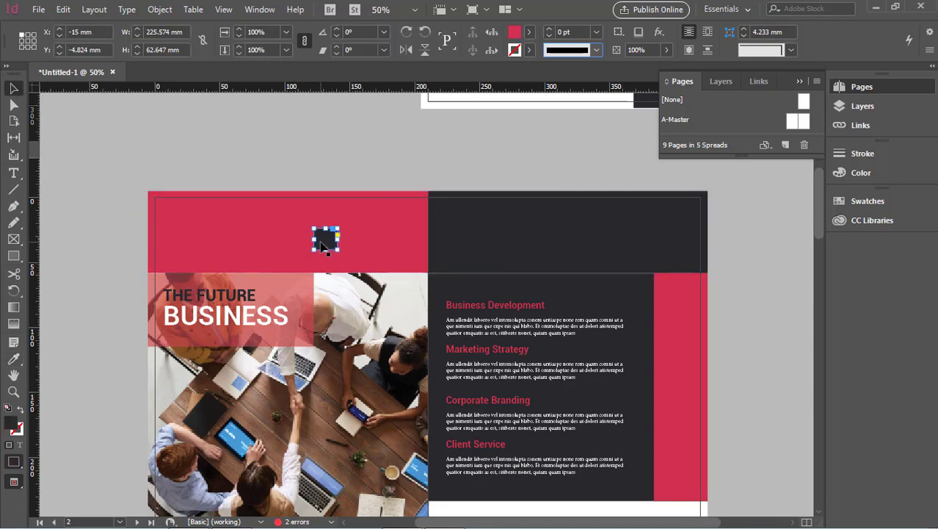
pyautogui.scroll(-3, 464, 213)
pyautogui.scroll(2, 464, 213)
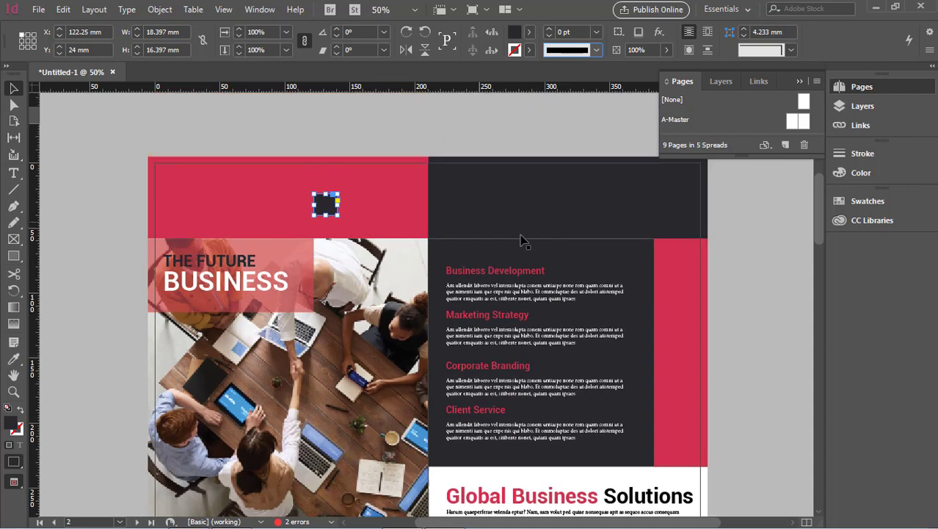
# Step: Send page 3's dark header rectangle to the back, behind the company name text
pyautogui.click(662, 218)
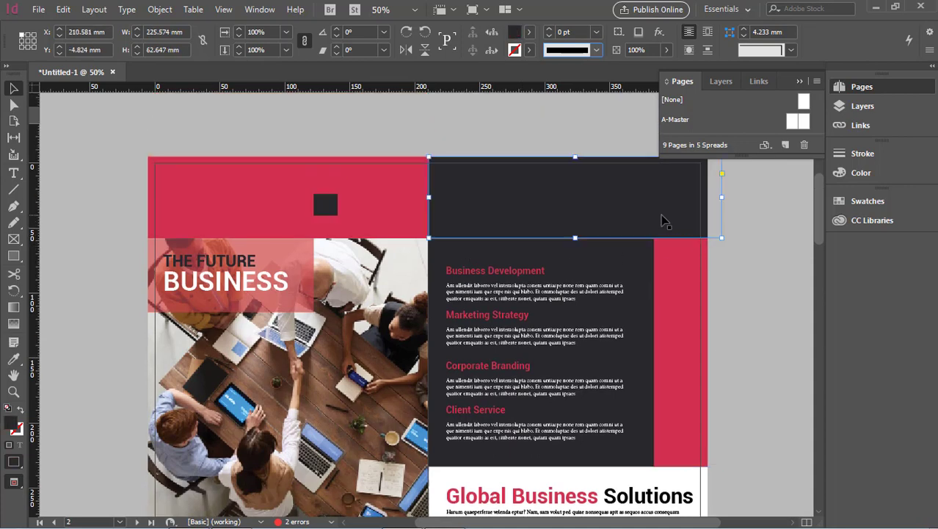
pyautogui.hotkey('ctrl', 'shift', '[')
pyautogui.click(747, 303)
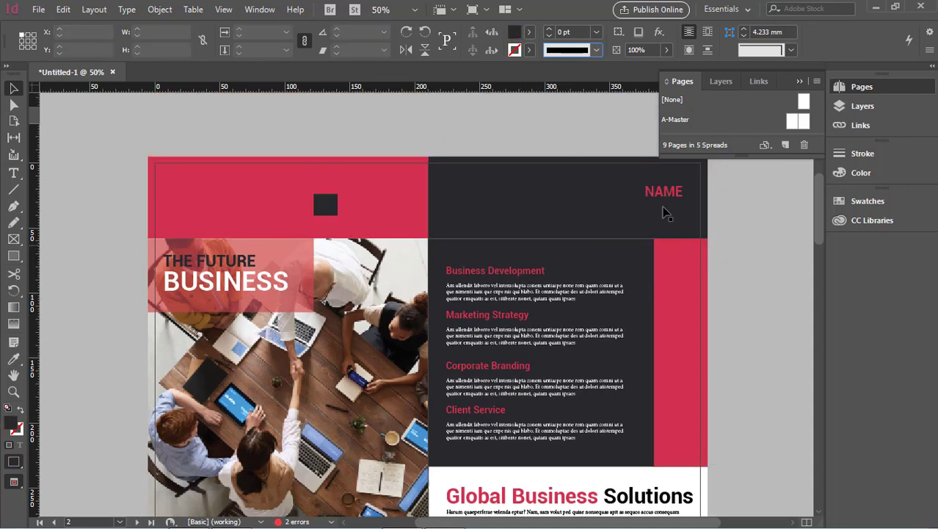
# Step: Colour the word COMPANY in page 3's header text with the [Paper] swatch
pyautogui.click(653, 194)
pyautogui.click(24, 171)
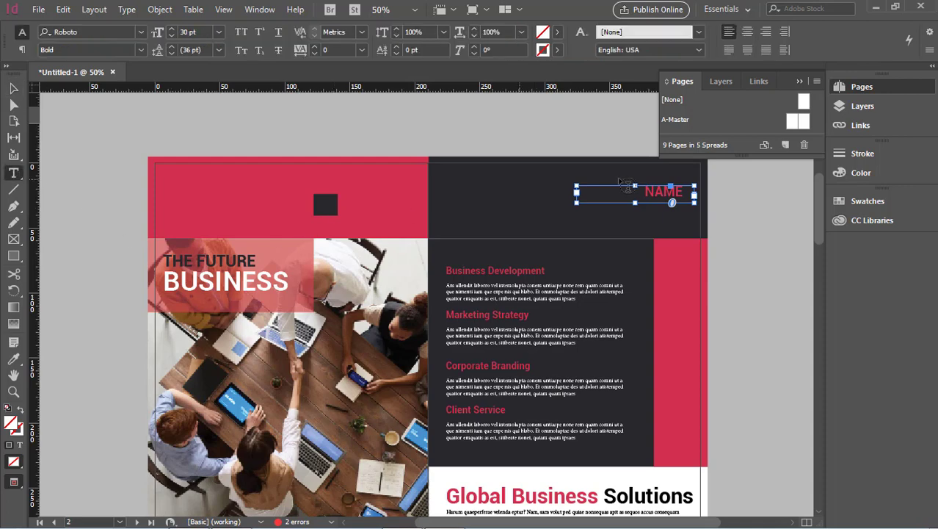
pyautogui.click(640, 185)
pyautogui.hotkey('ctrl', 'a')
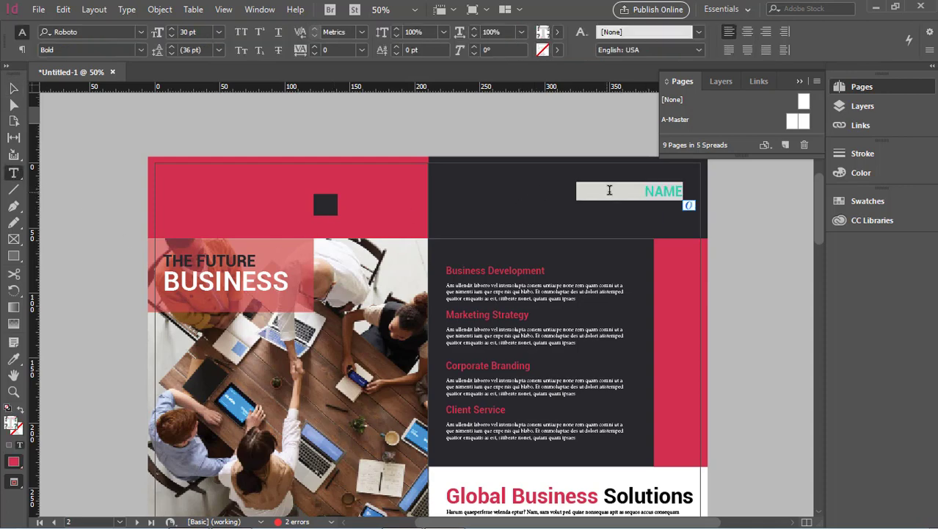
pyautogui.click(614, 190)
pyautogui.moveTo(640, 189); pyautogui.dragTo(576, 191)
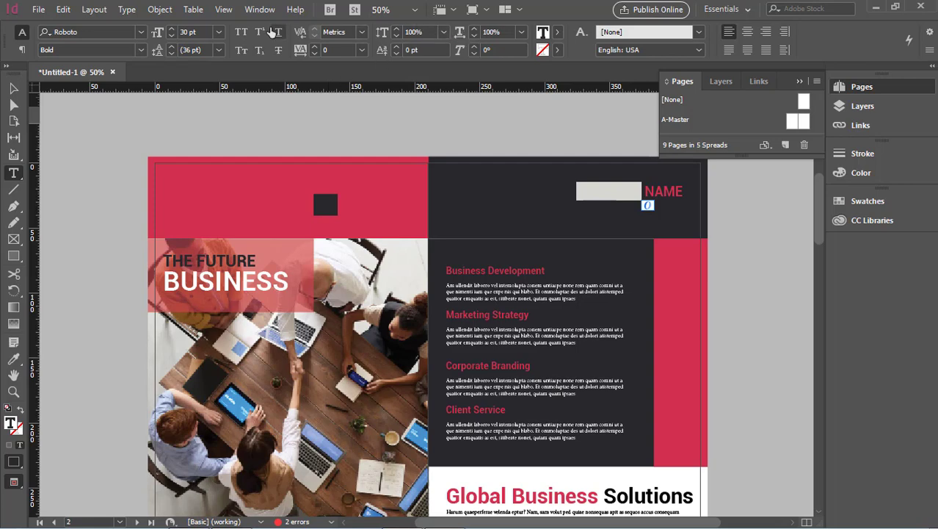
pyautogui.click(557, 32)
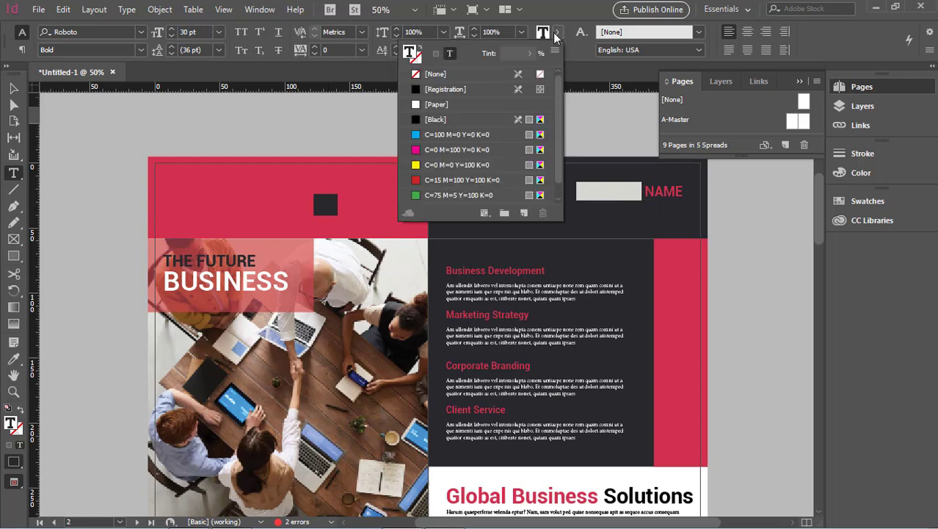
pyautogui.click(437, 104)
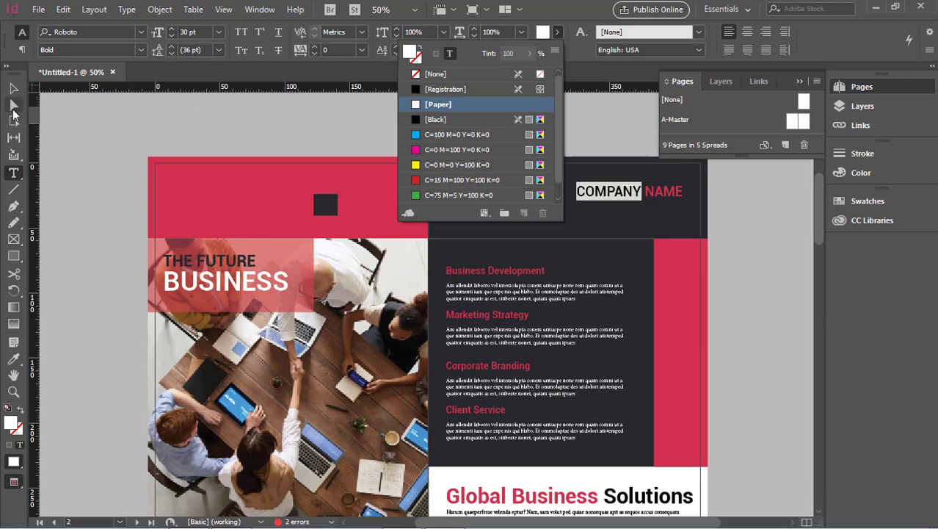
pyautogui.click(63, 147)
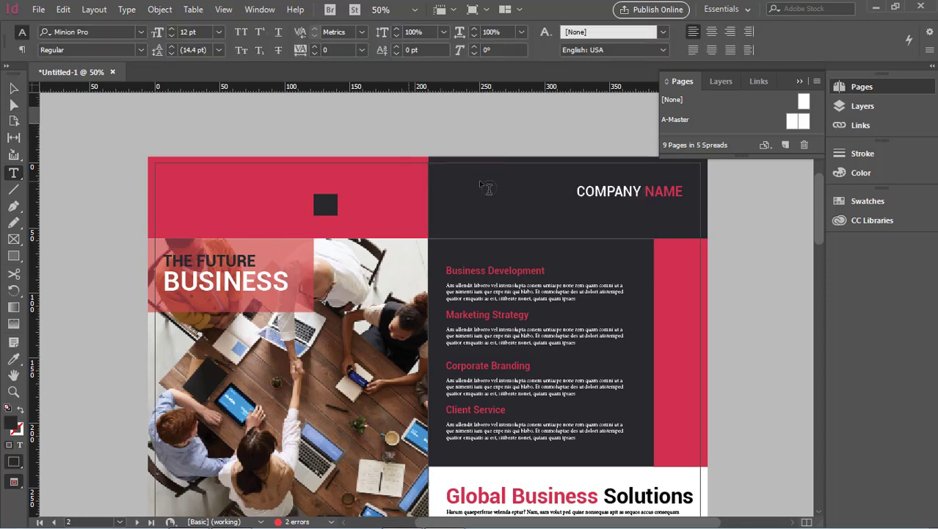
pyautogui.click(14, 88)
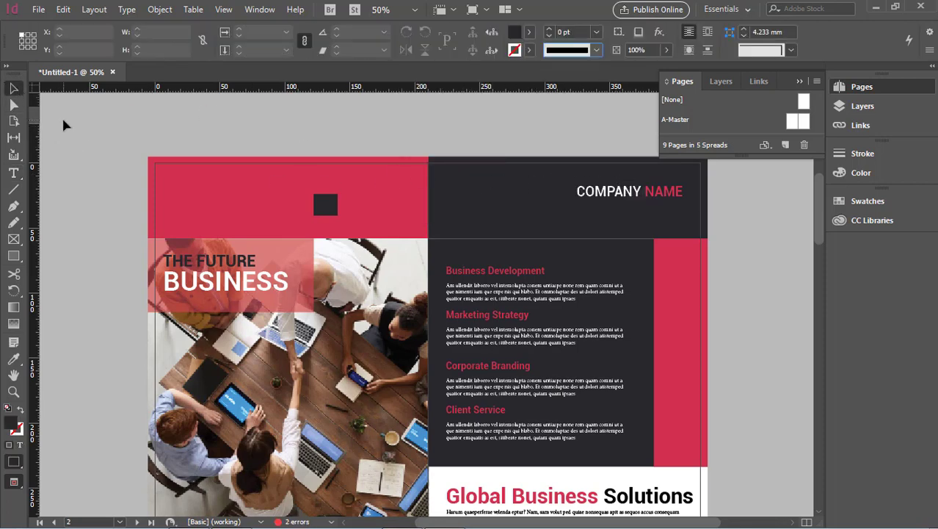
# Step: Extend page 3's dark header rectangle downward to 67.236 mm high and shift the COMPANY NAME text down to Y 21.028 mm
pyautogui.click(560, 231)
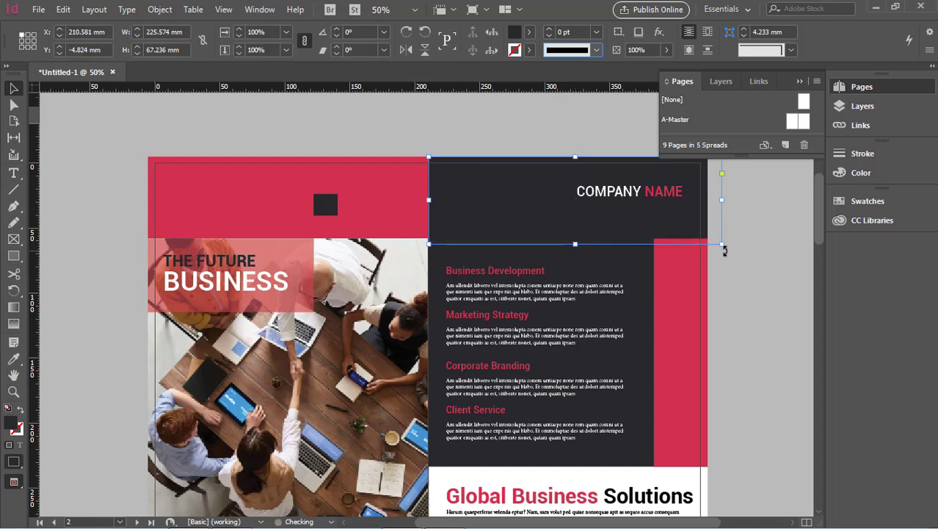
pyautogui.click(748, 294)
pyautogui.click(631, 193)
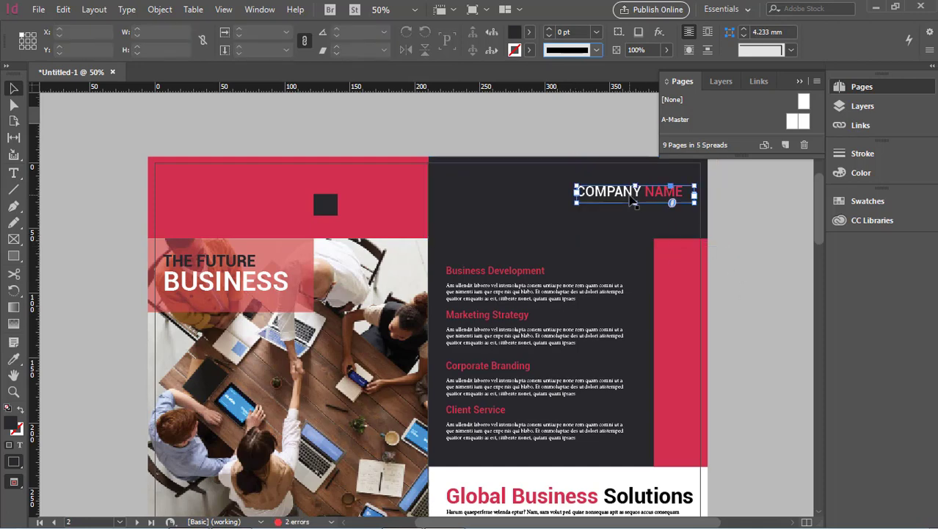
pyautogui.moveTo(631, 192); pyautogui.dragTo(632, 197)
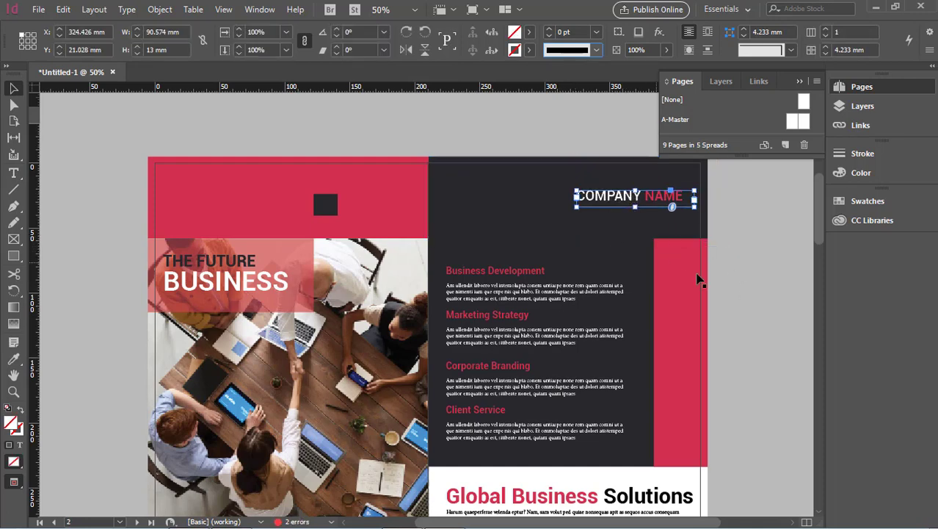
pyautogui.click(725, 290)
# Step: Try to lower the top edge of page 2's meeting photo frame slightly
pyautogui.click(310, 251)
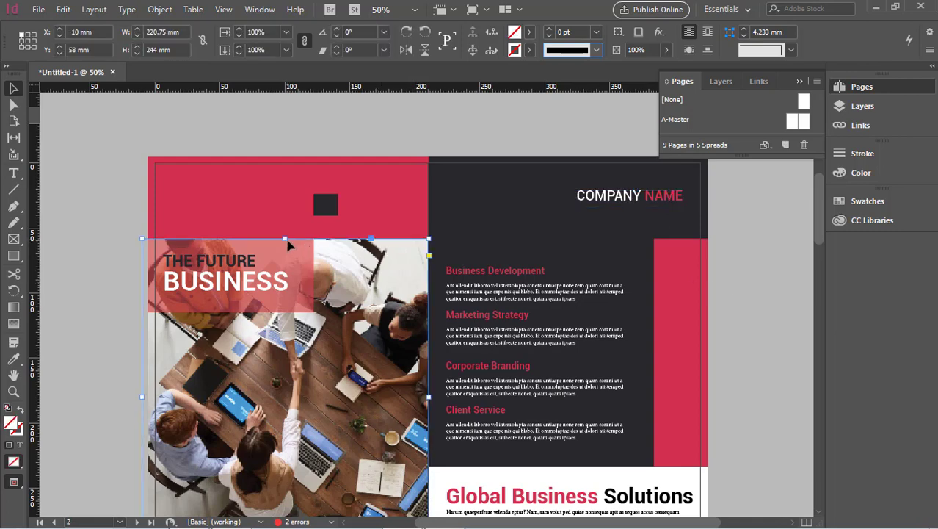
pyautogui.moveTo(285, 240); pyautogui.dragTo(286, 243)
pyautogui.click(121, 265)
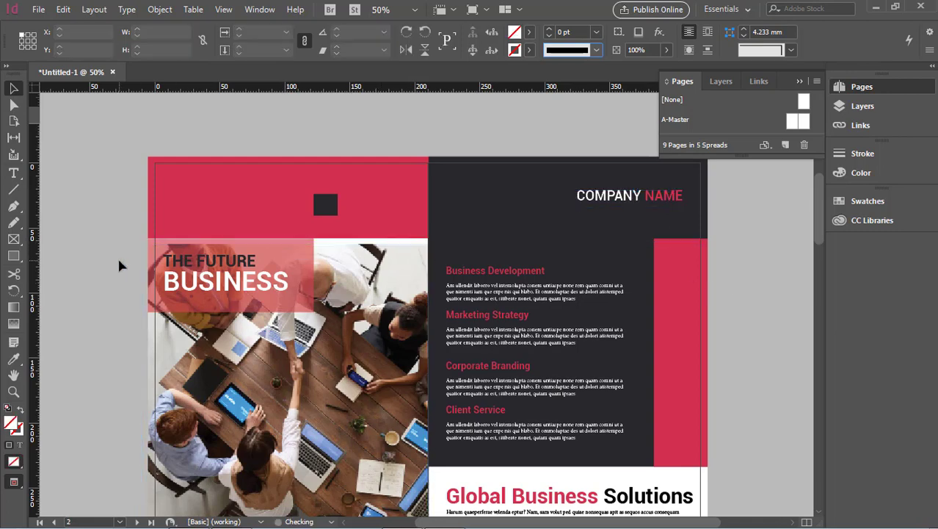
pyautogui.hotkey('ctrl', 'z')
pyautogui.click(120, 278)
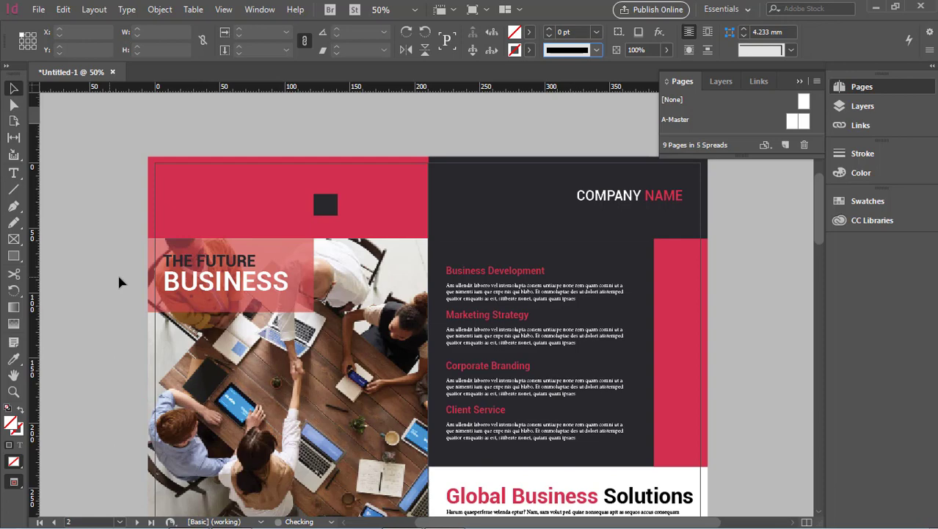
# Step: Try to recolour the translucent panel behind page 2's THE FUTURE BUSINESS title with the small square's dark fill
pyautogui.click(244, 283)
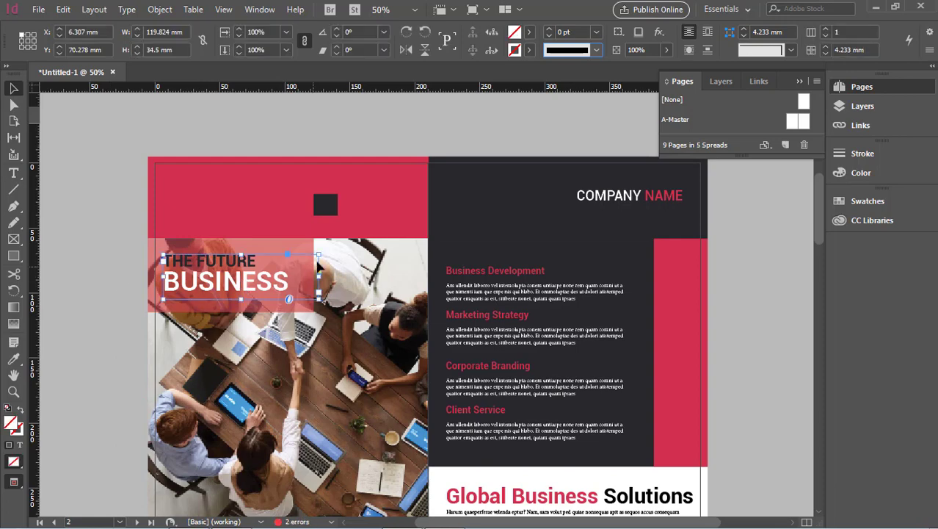
pyautogui.click(66, 253)
pyautogui.click(141, 265)
pyautogui.click(13, 358)
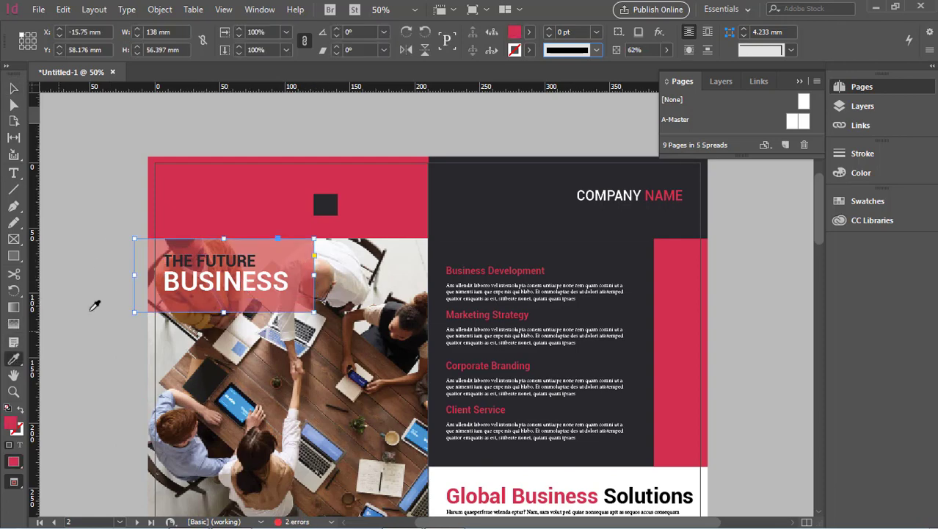
pyautogui.click(325, 209)
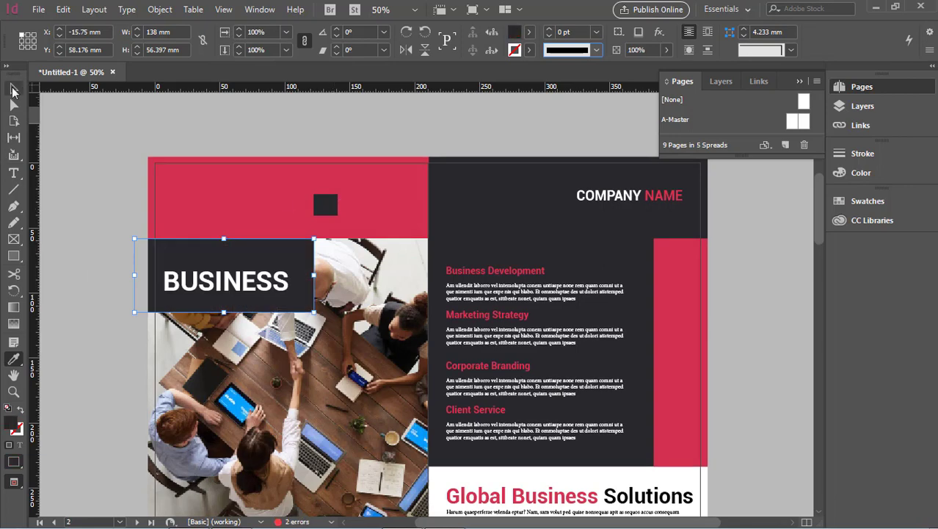
pyautogui.click(13, 88)
pyautogui.click(62, 148)
pyautogui.click(297, 276)
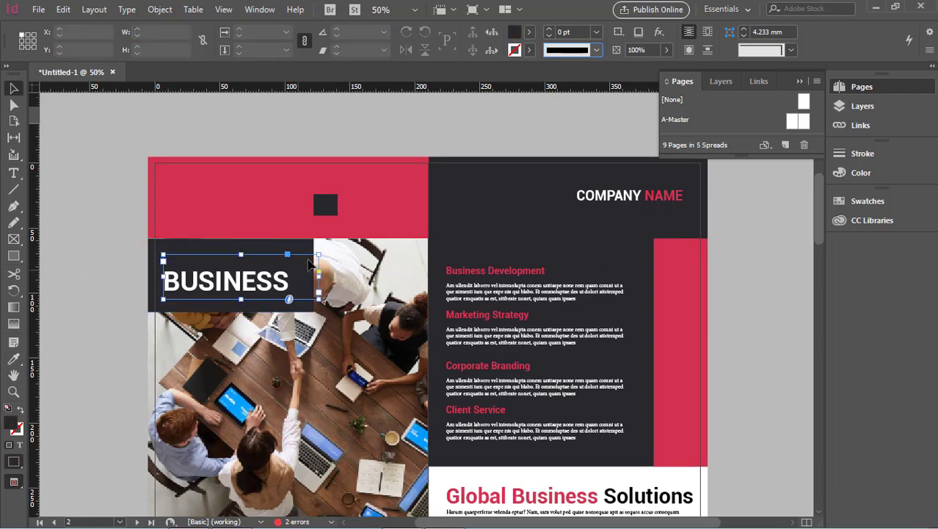
pyautogui.click(308, 321)
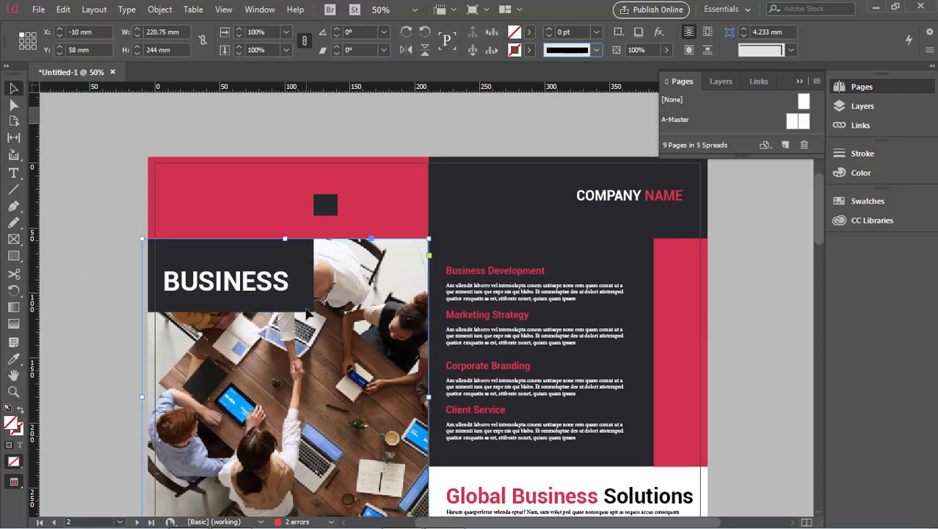
# Step: Check the page 2 title panel's opacity setting and undo its dark recolouring
pyautogui.click(213, 307)
pyautogui.click(666, 49)
pyautogui.moveTo(668, 68); pyautogui.dragTo(696, 80)
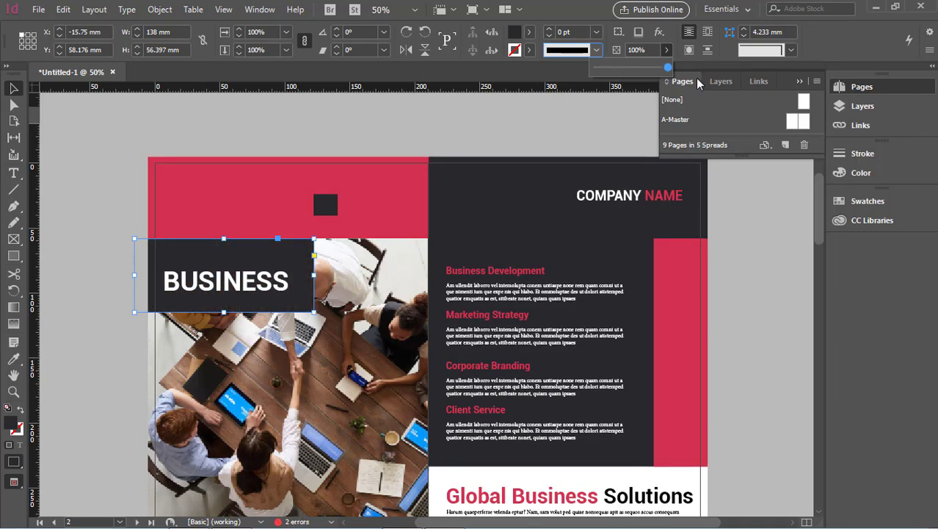
pyautogui.click(109, 244)
pyautogui.hotkey('ctrl', 'z')
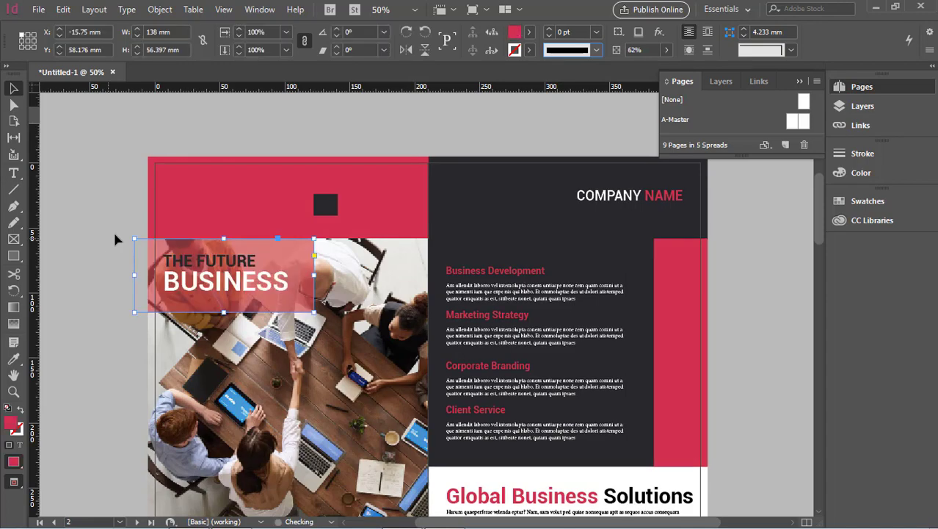
pyautogui.click(113, 230)
# Step: Delete the small dark square from page 2's crimson header block
pyautogui.scroll(-6, 365, 236)
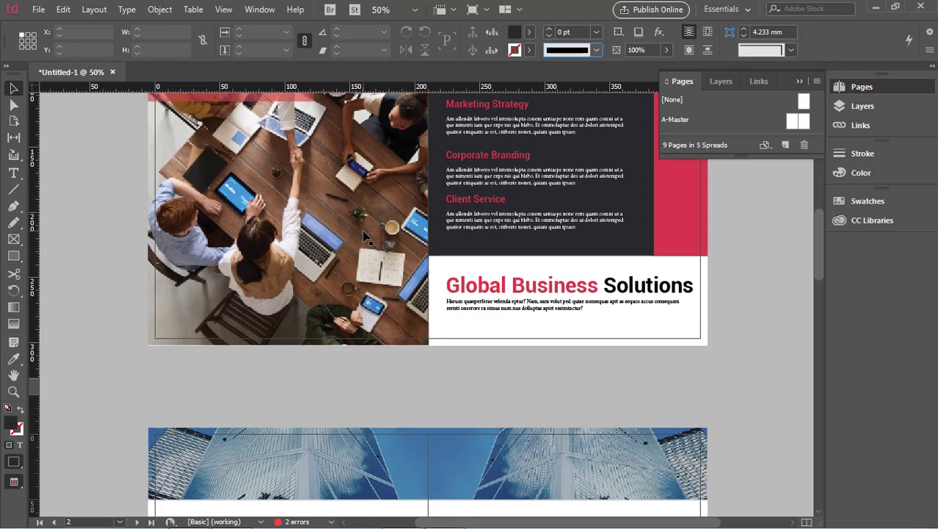
pyautogui.scroll(-20, 365, 237)
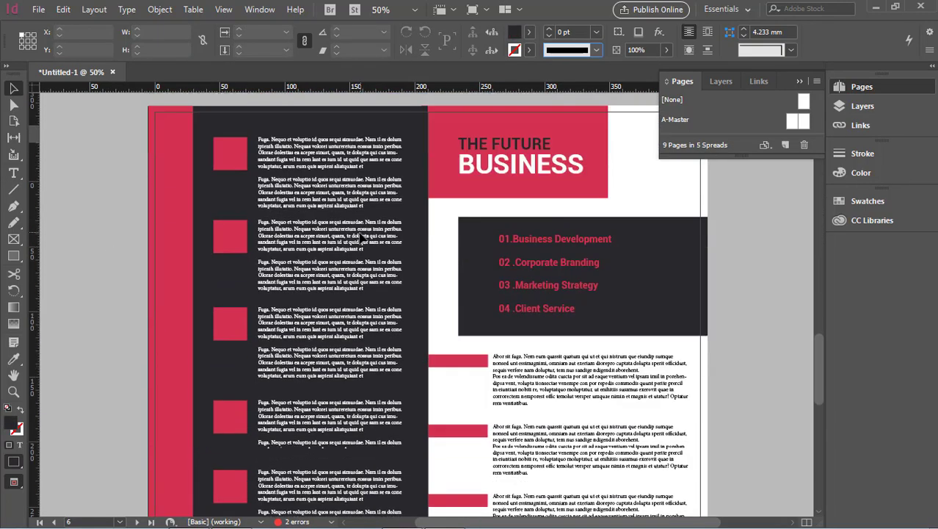
pyautogui.scroll(-12, 362, 238)
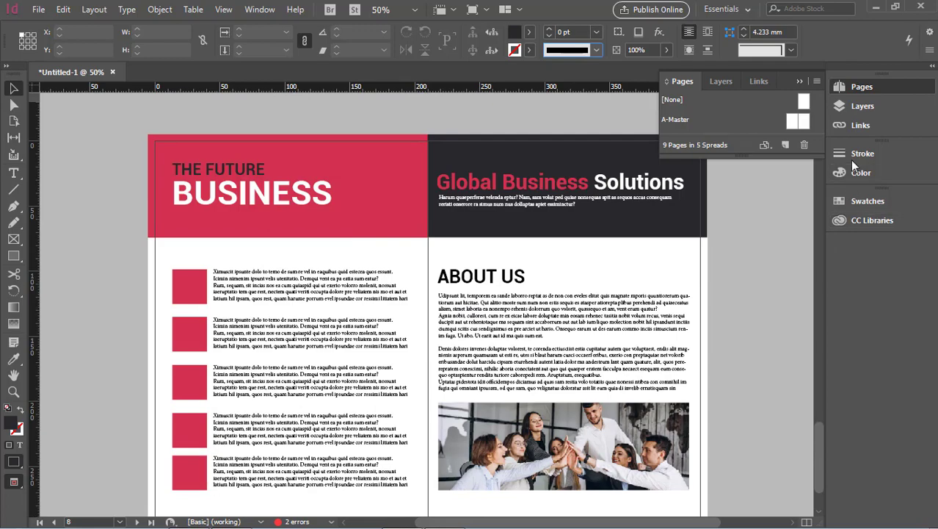
pyautogui.scroll(3, 569, 153)
pyautogui.scroll(20, 569, 157)
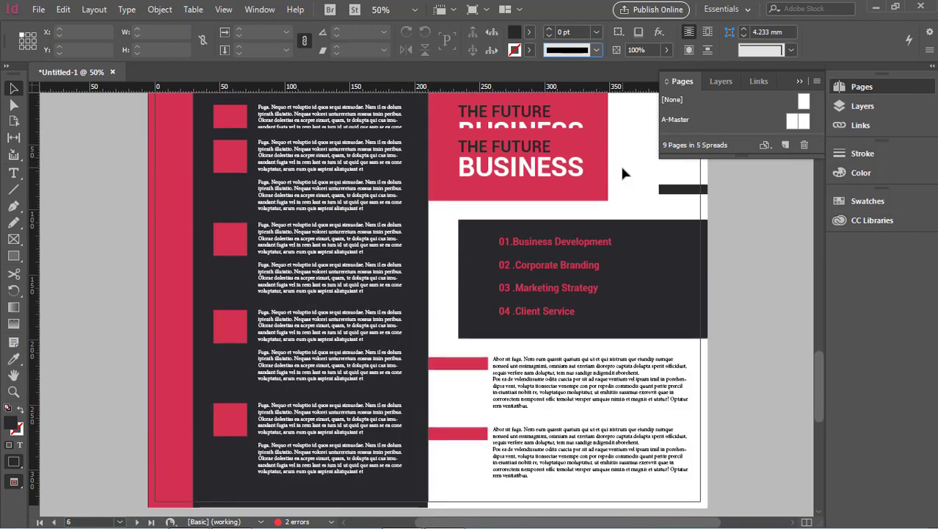
pyautogui.scroll(10, 622, 172)
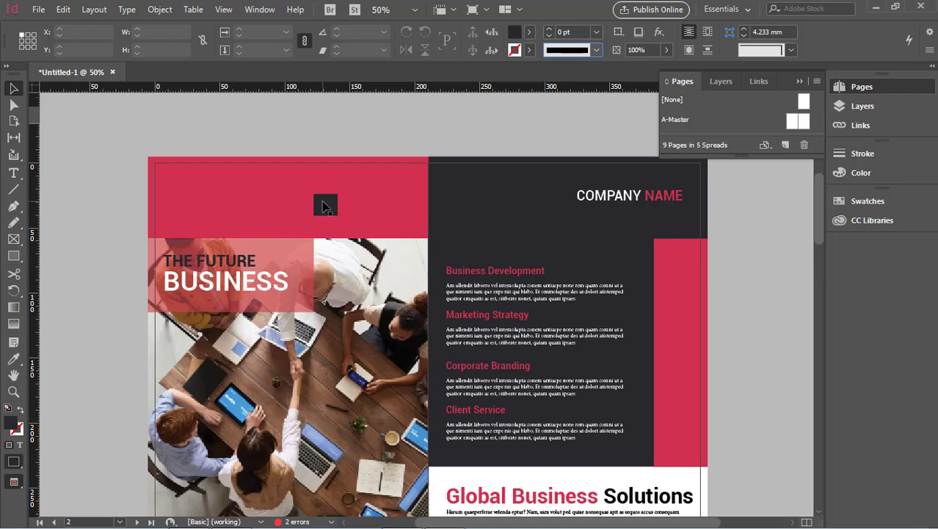
pyautogui.click(325, 207)
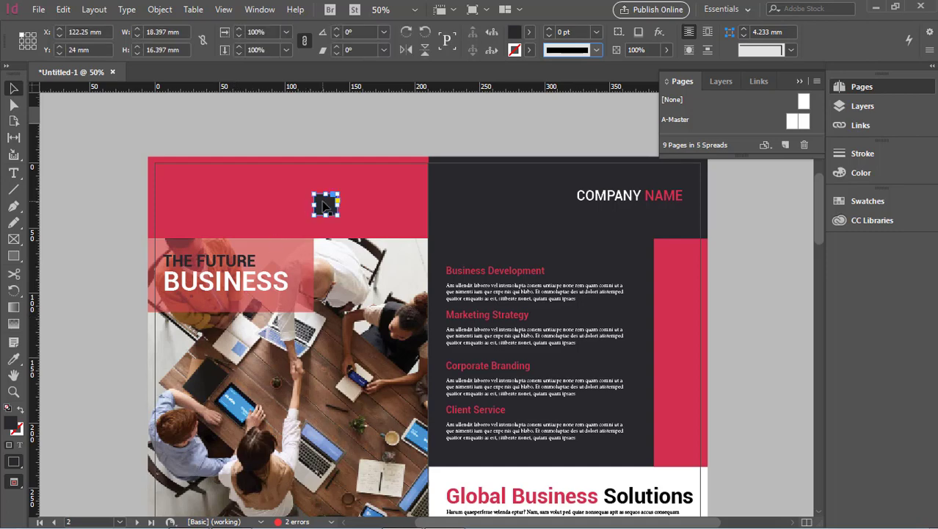
pyautogui.press('Delete')
pyautogui.click(301, 206)
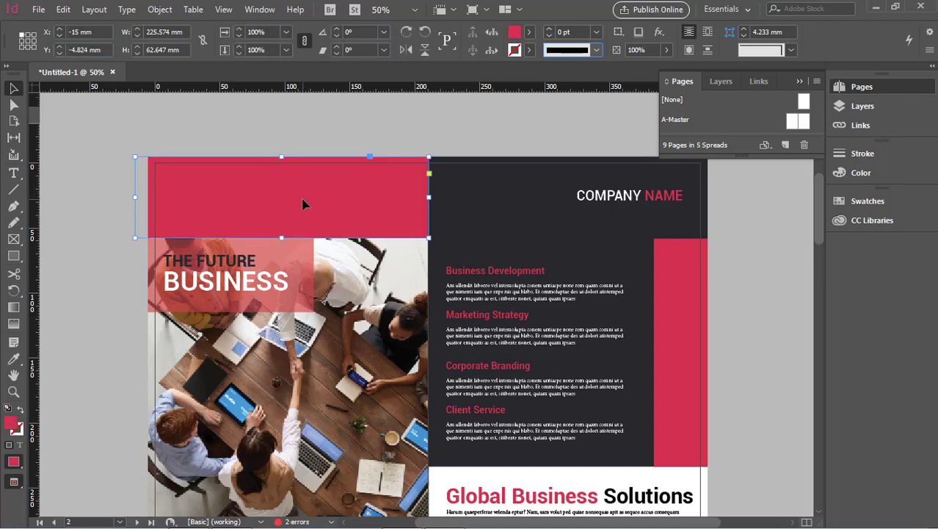
pyautogui.click(760, 307)
# Step: Switch the document's screen mode to Preview to hide the bleed area and guides
pyautogui.scroll(-2, 674, 284)
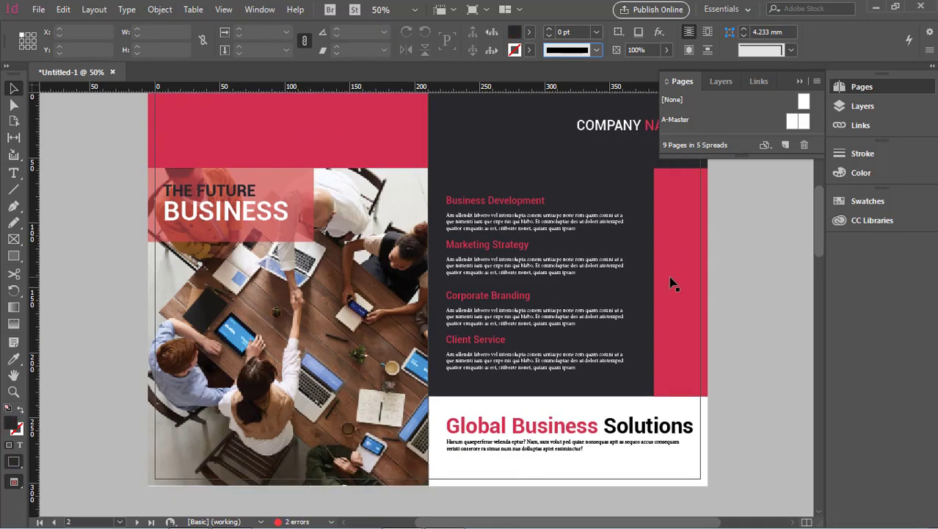
pyautogui.scroll(-10, 668, 281)
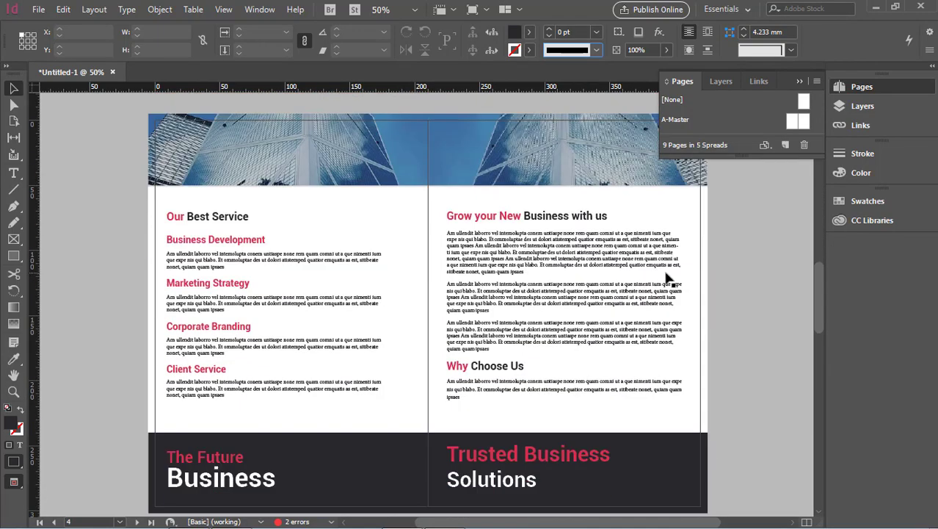
pyautogui.scroll(-15, 668, 278)
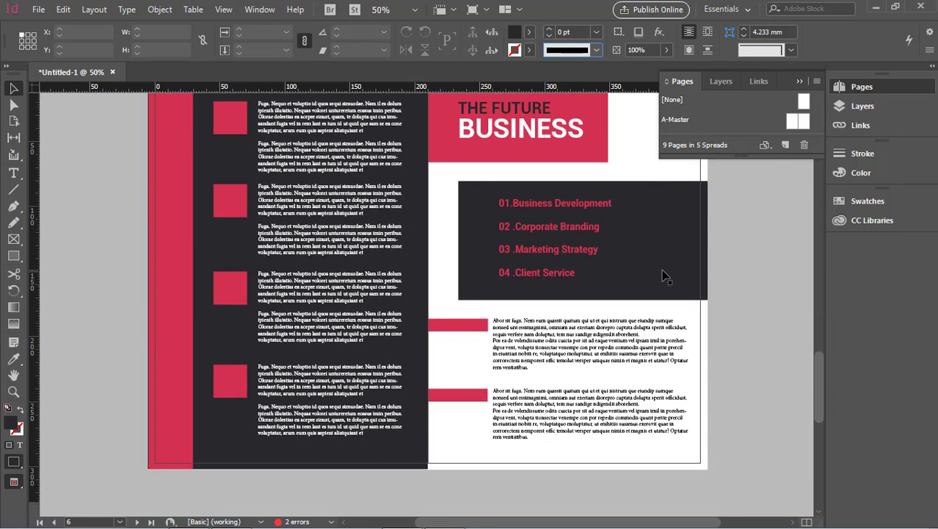
pyautogui.scroll(6, 250, 332)
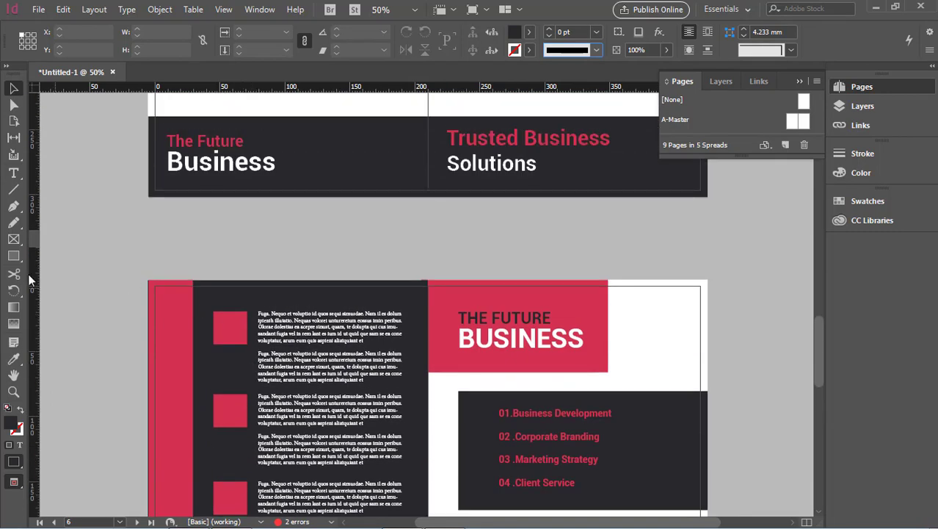
pyautogui.moveTo(14, 256); pyautogui.dragTo(59, 287)
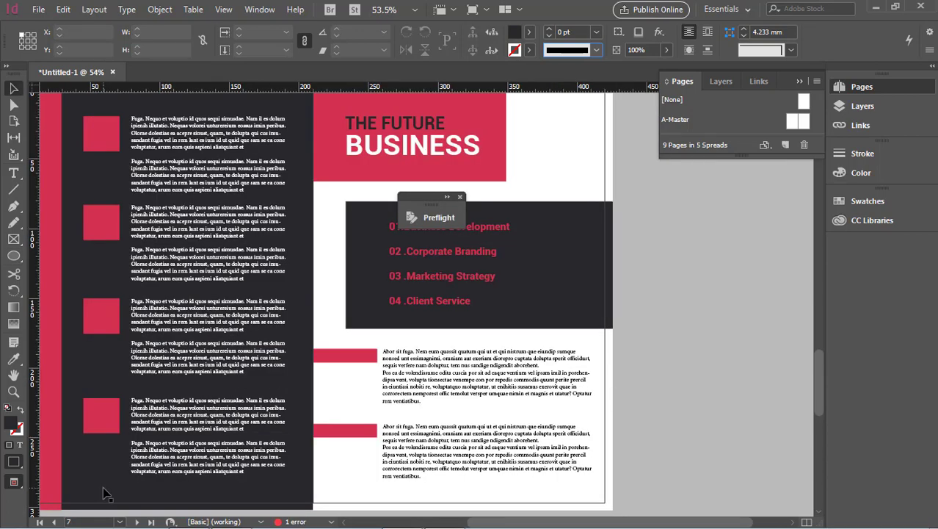
pyautogui.press('f')
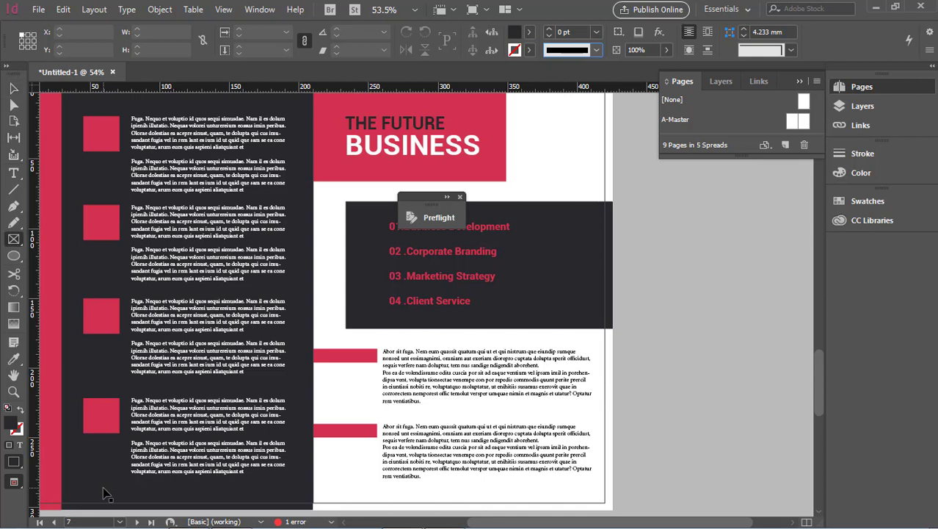
pyautogui.rightClick(10, 485)
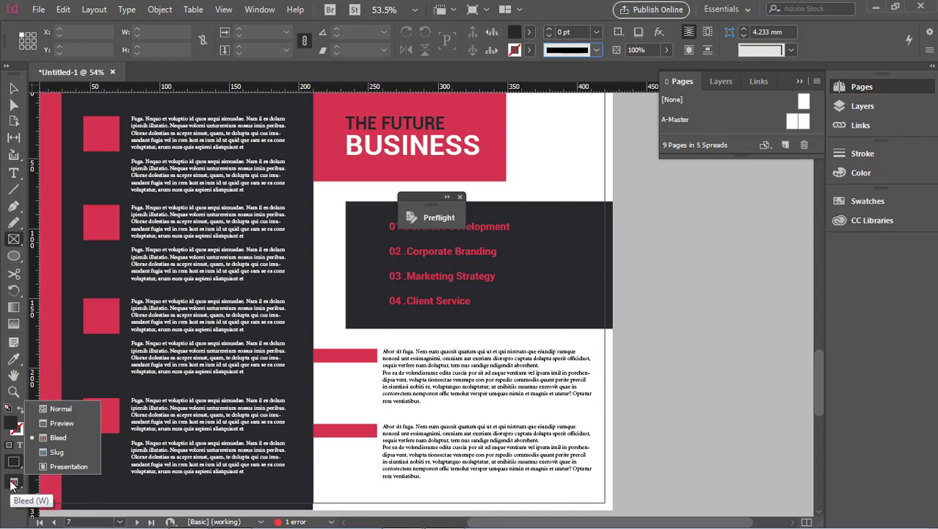
pyautogui.click(74, 427)
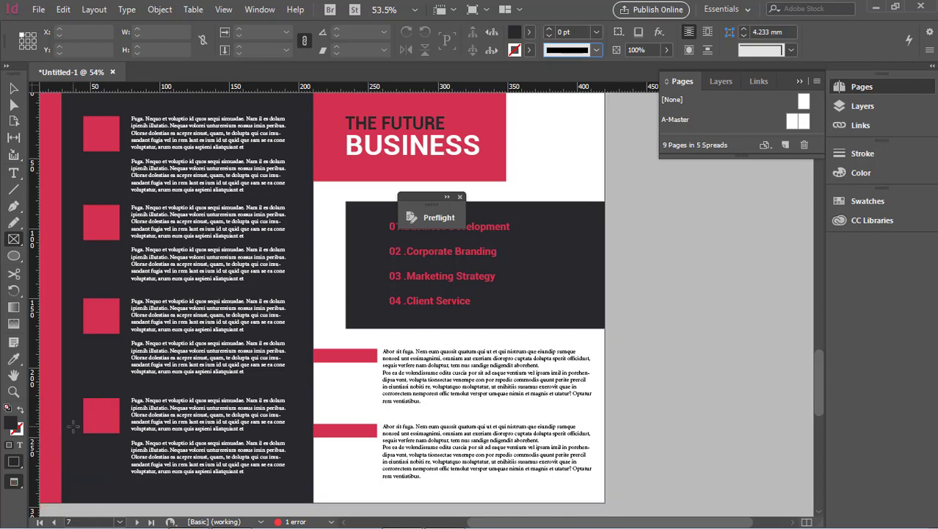
# Step: Review the brochure's cover and spreads full screen in Presentation mode, then return to the layout at pages 2–3
pyautogui.rightClick(16, 484)
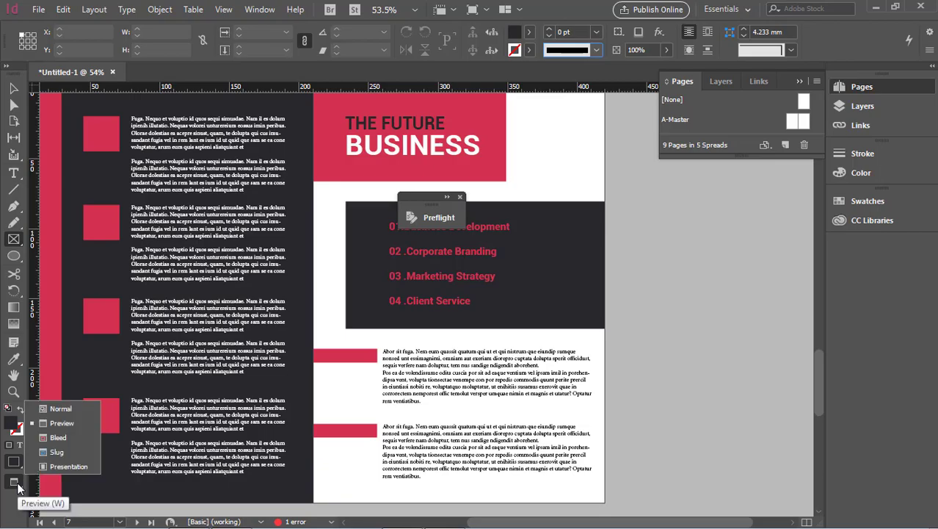
pyautogui.click(63, 471)
pyautogui.click(137, 471)
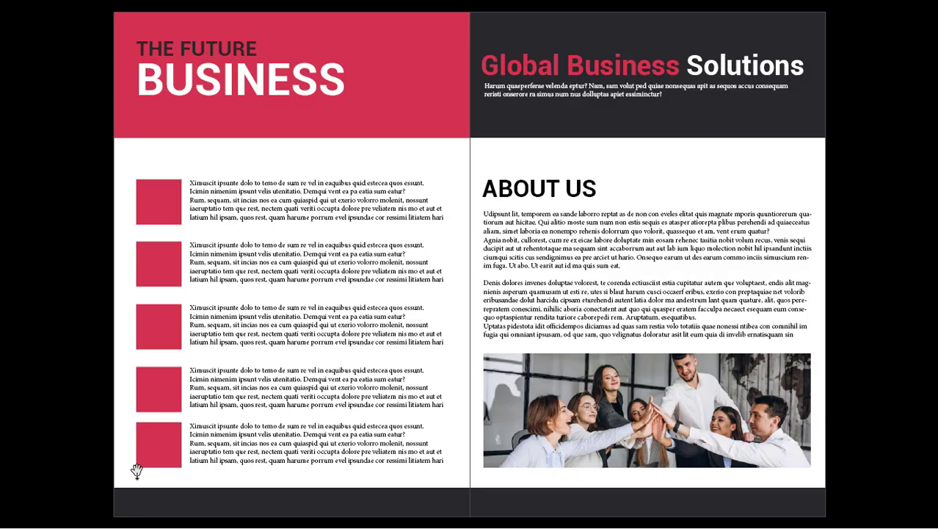
pyautogui.click(137, 471)
pyautogui.click(137, 471)
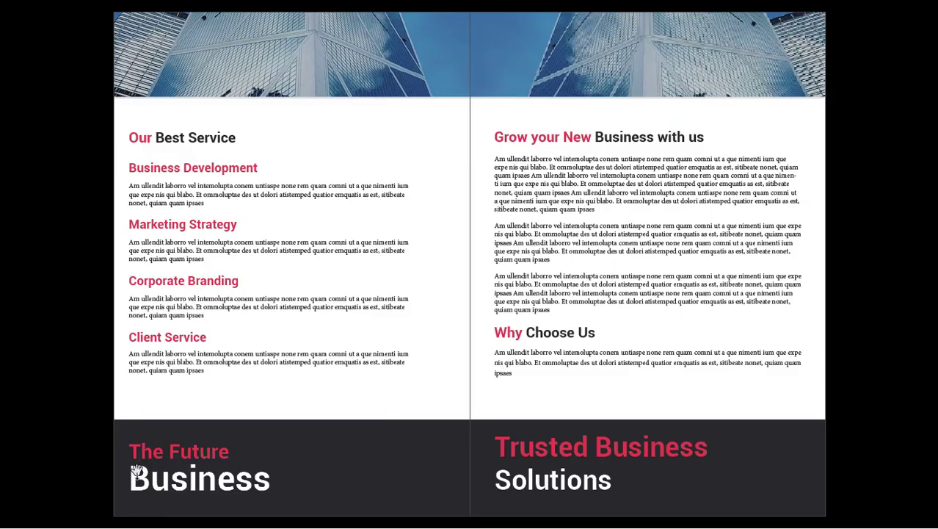
pyautogui.click(136, 471)
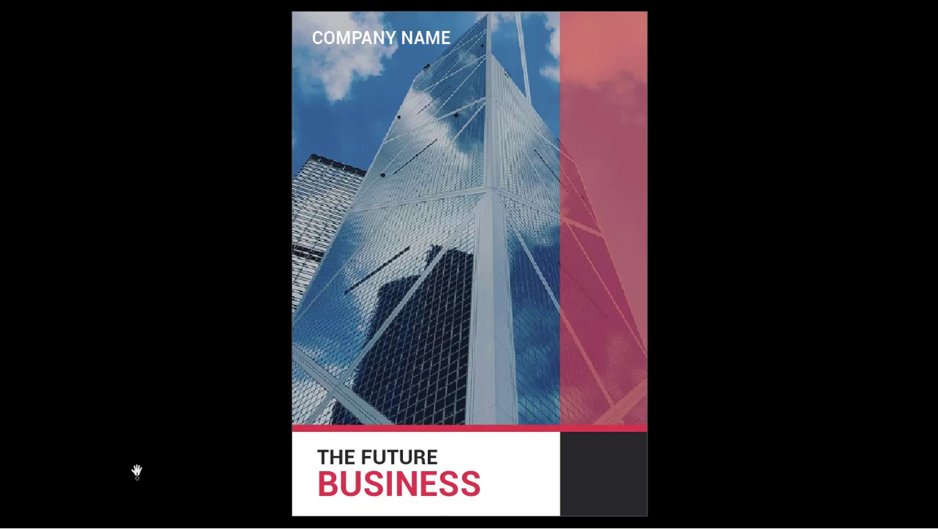
pyautogui.click(137, 471)
pyautogui.click(137, 471)
pyautogui.click(136, 471)
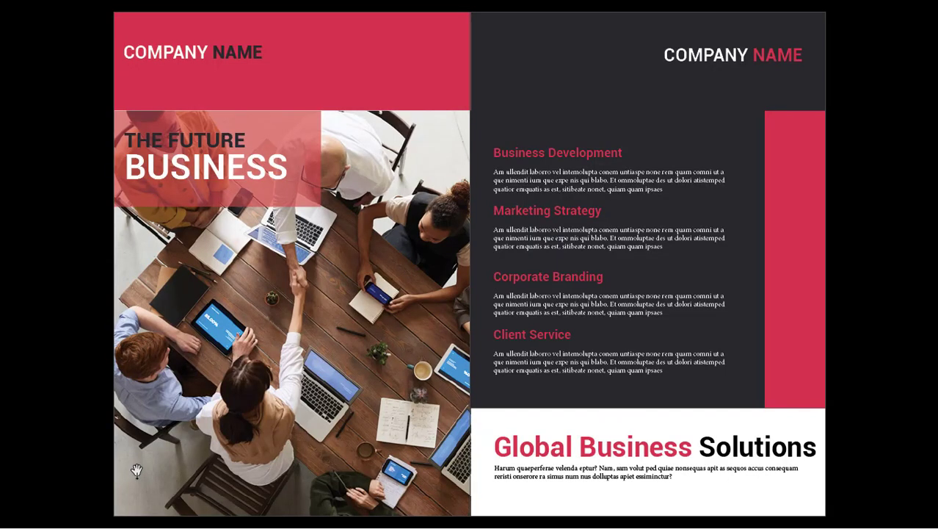
pyautogui.press('Escape')
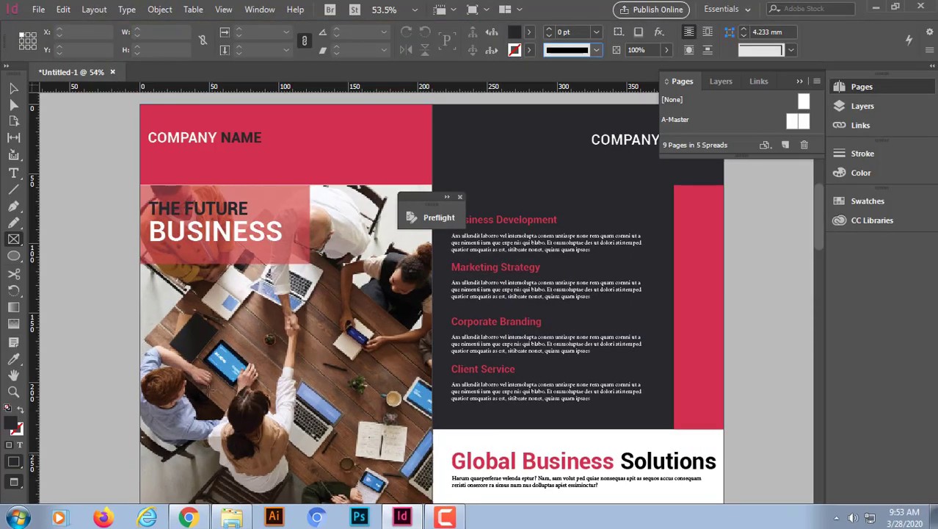
# Step: Extend page 2's crimson header rectangle downward to a height of 67.236 mm
pyautogui.click(279, 157)
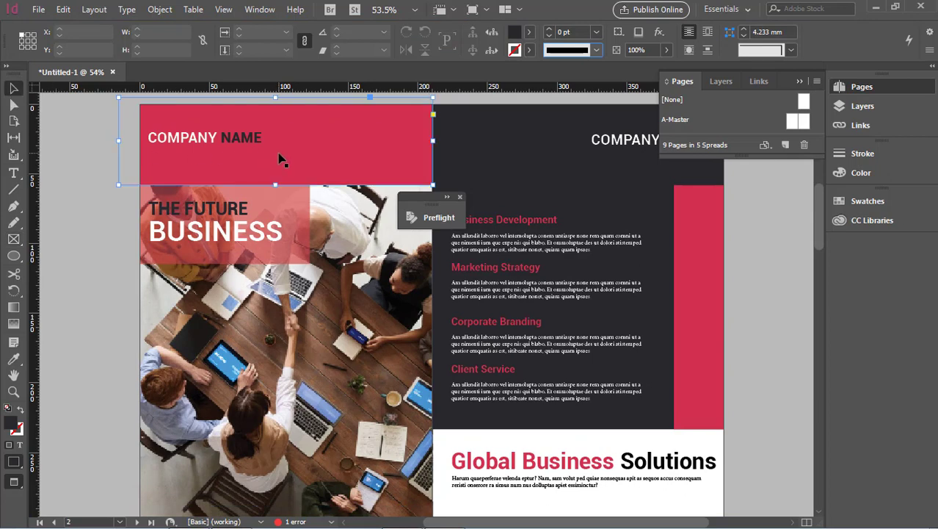
pyautogui.moveTo(276, 185); pyautogui.dragTo(276, 191)
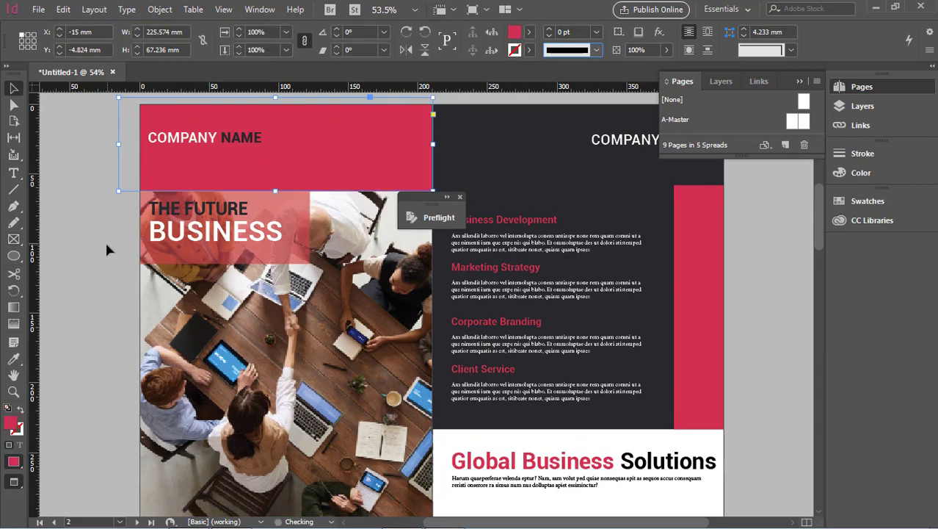
pyautogui.click(107, 243)
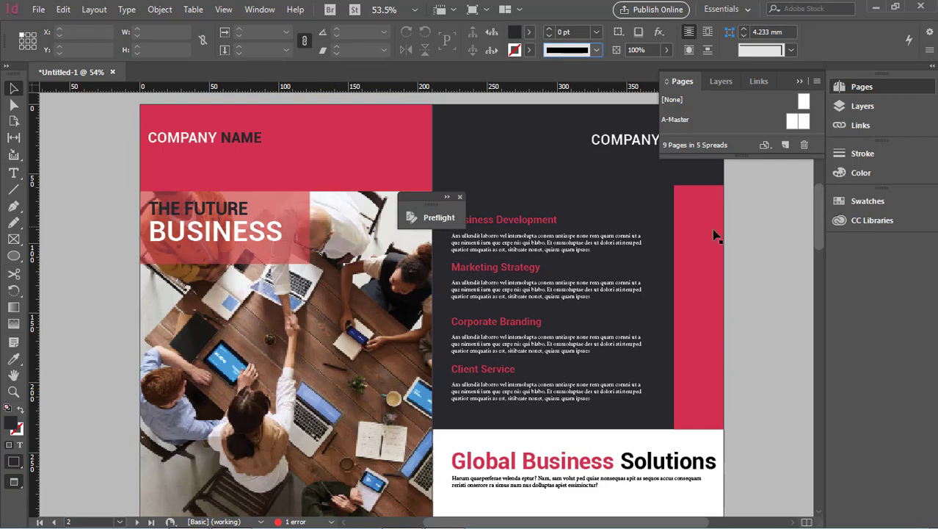
# Step: Move page 2's THE FUTURE BUSINESS title together with its translucent panel down to Y 65.232 mm
pyautogui.click(300, 242)
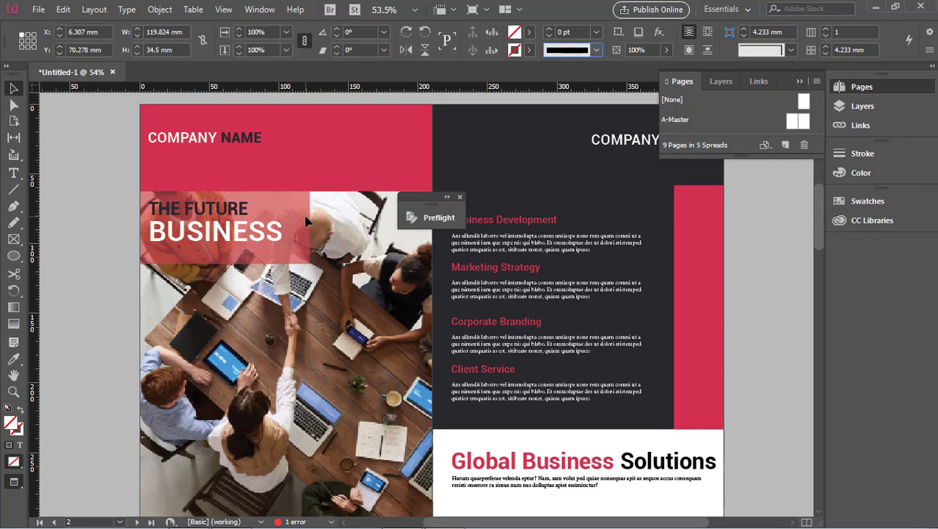
pyautogui.hotkey('ctrl', 'shift', 'a')
pyautogui.click(285, 257)
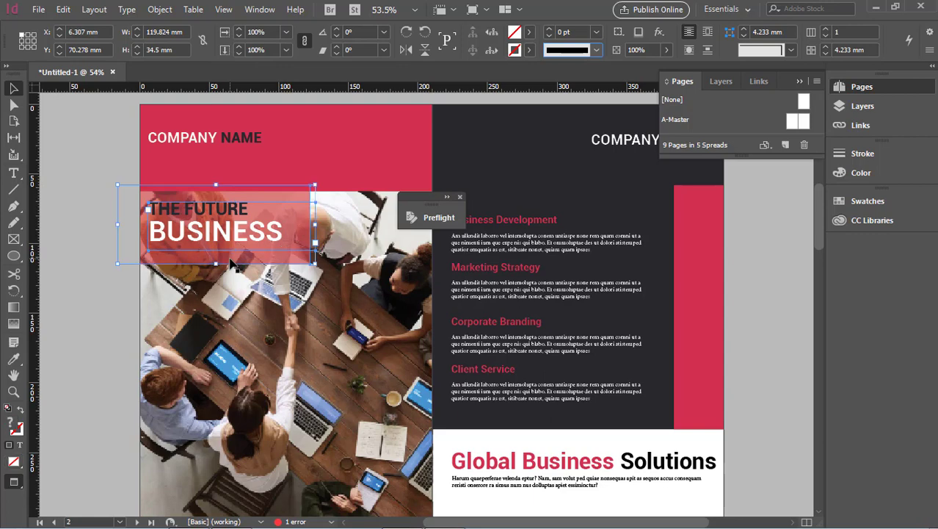
pyautogui.hotkey('shift', 'Down')
pyautogui.hotkey('shift', 'Up')
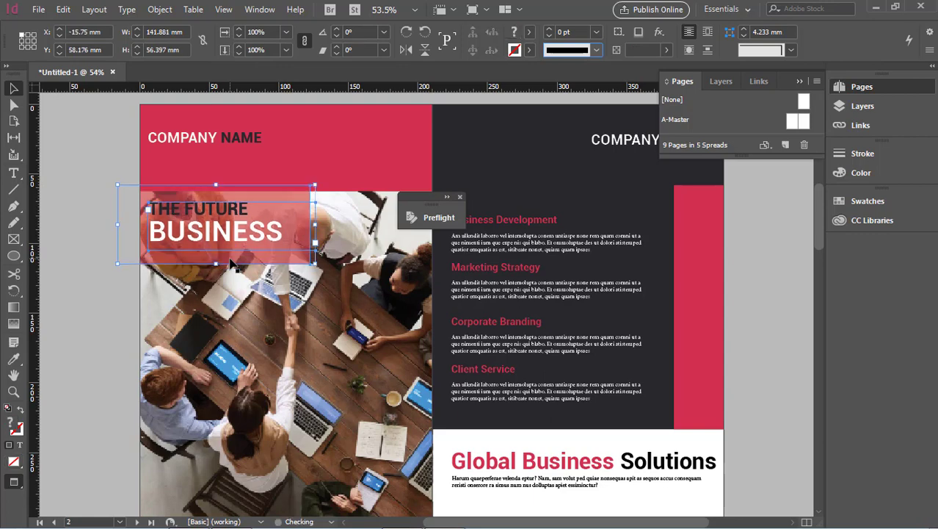
pyautogui.hotkey('shift', 'Down')
pyautogui.hotkey('shift', 'Down')
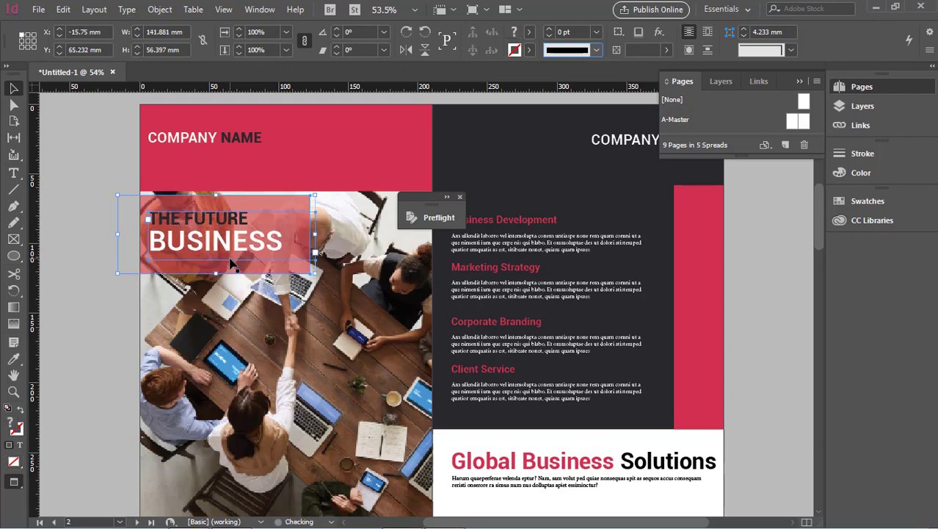
# Step: Nudge page 2's THE FUTURE BUSINESS title and its translucent panel up against the crimson header's lower edge
pyautogui.hotkey('shift', 'Up')
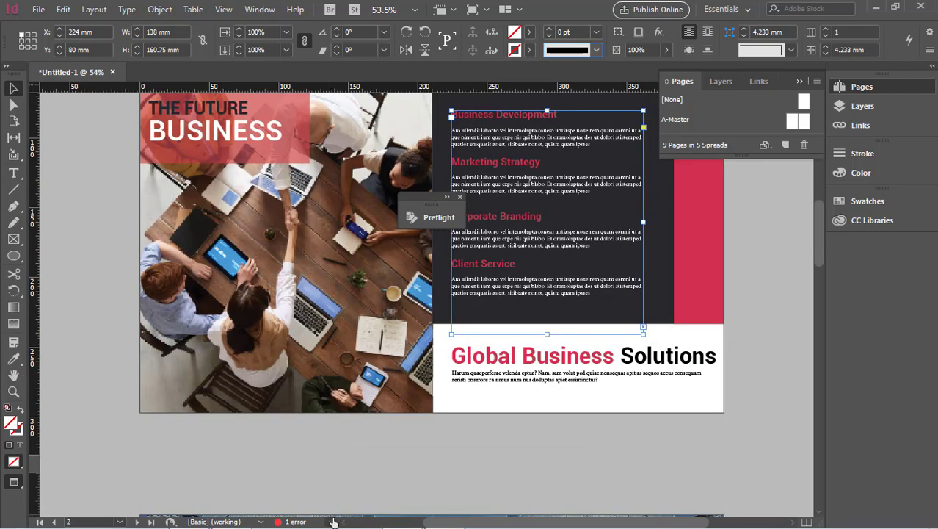
# Step: Open the document's Preflight results, expand the overset text error, and go to the affected text frame on page 7
pyautogui.click(333, 522)
pyautogui.click(377, 456)
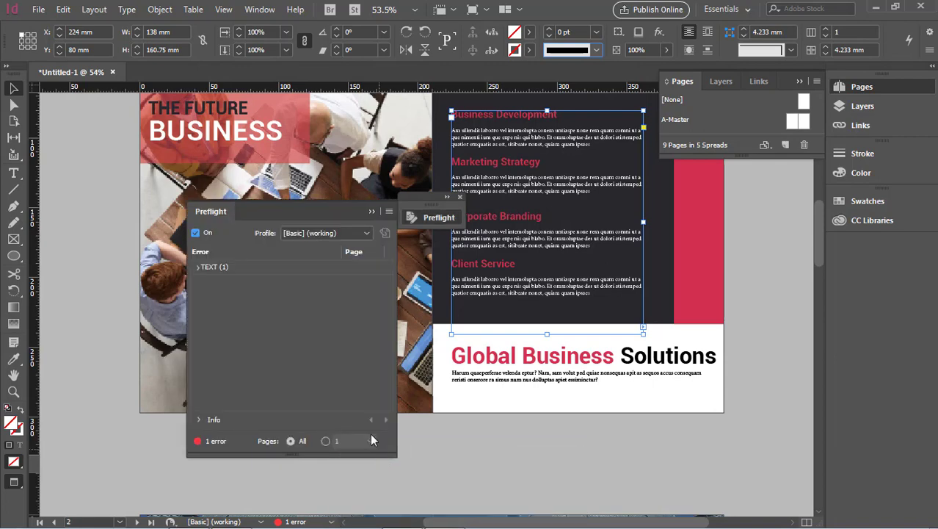
pyautogui.click(235, 267)
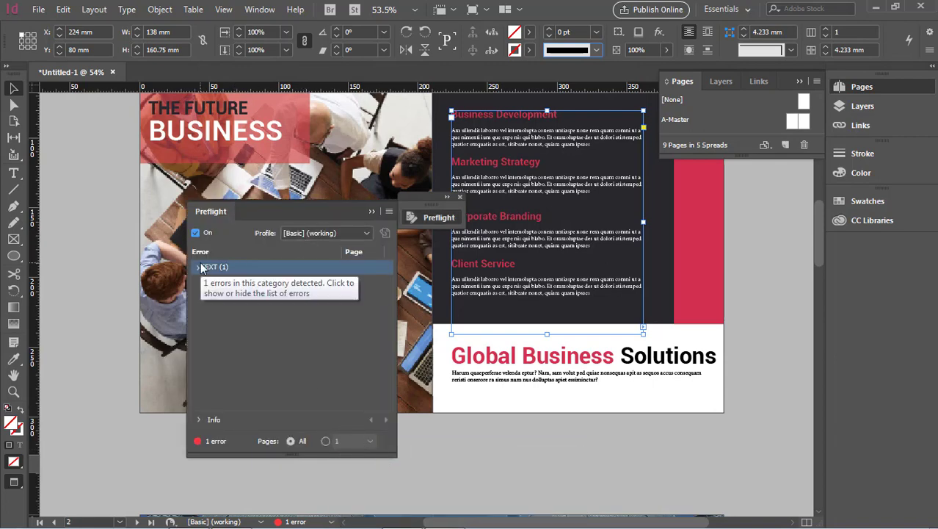
pyautogui.click(199, 267)
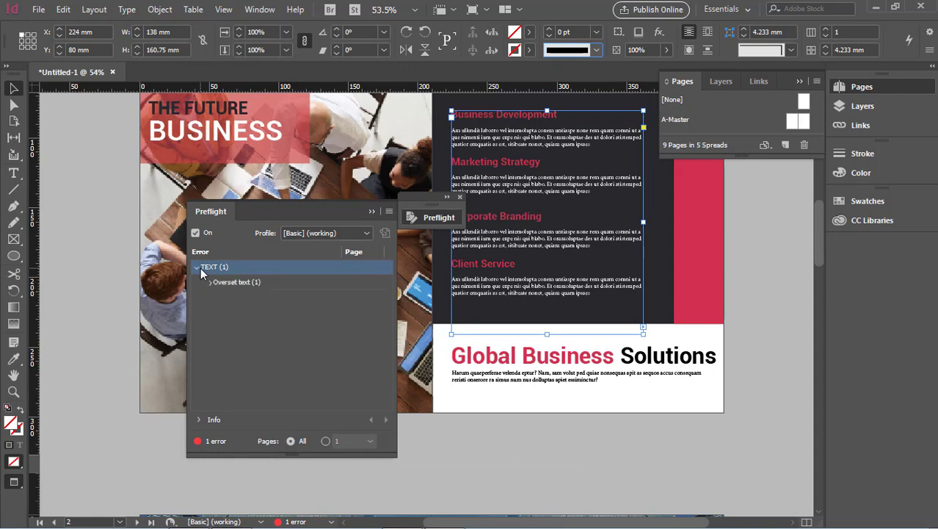
pyautogui.click(222, 282)
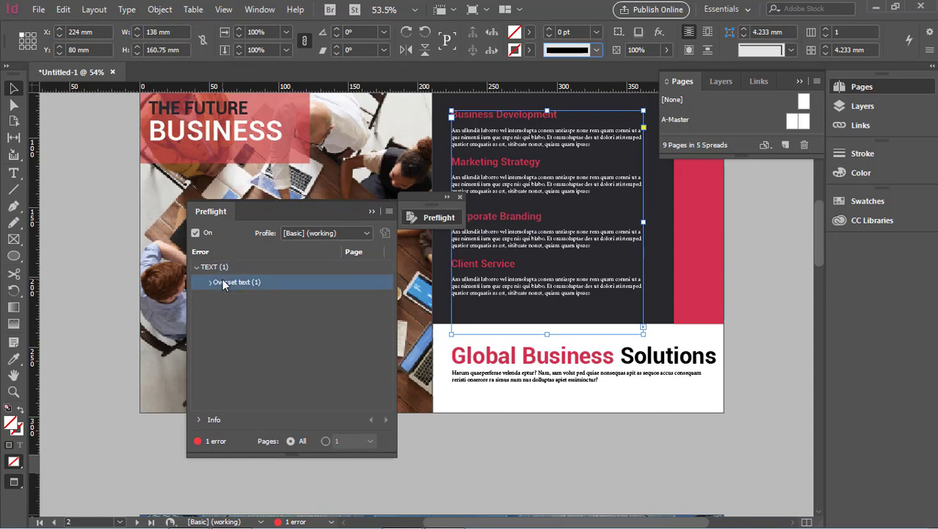
pyautogui.click(210, 283)
pyautogui.doubleClick(233, 297)
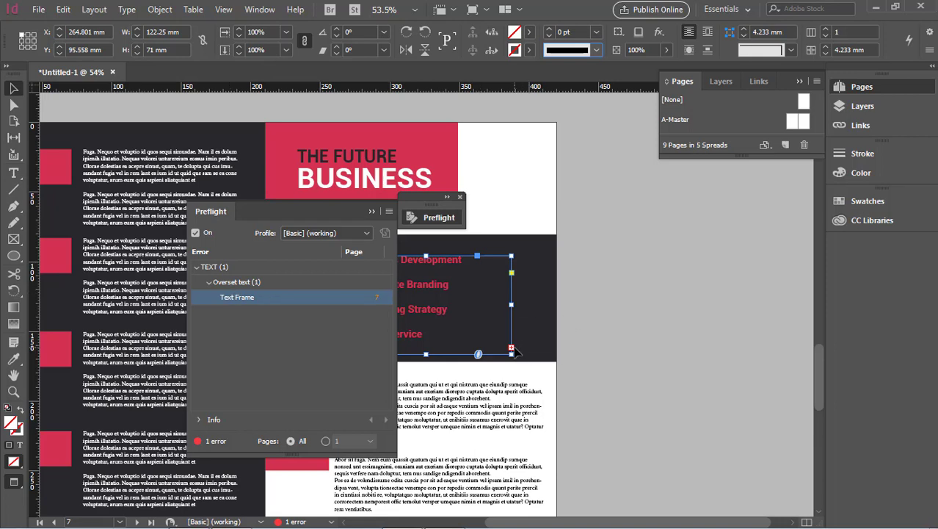
# Step: Try to flow the overset text of page 7's services list into a new frame on the pasteboard, then delete that frame
pyautogui.click(512, 348)
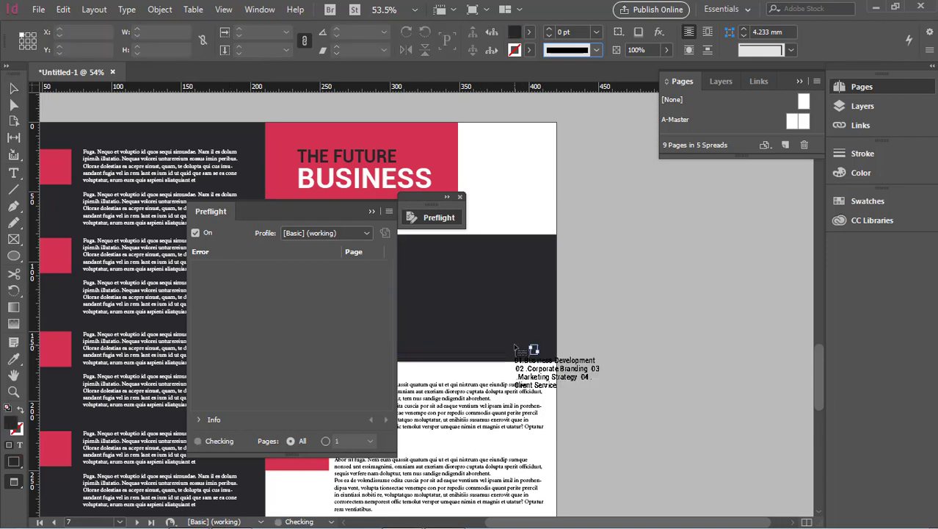
pyautogui.click(643, 321)
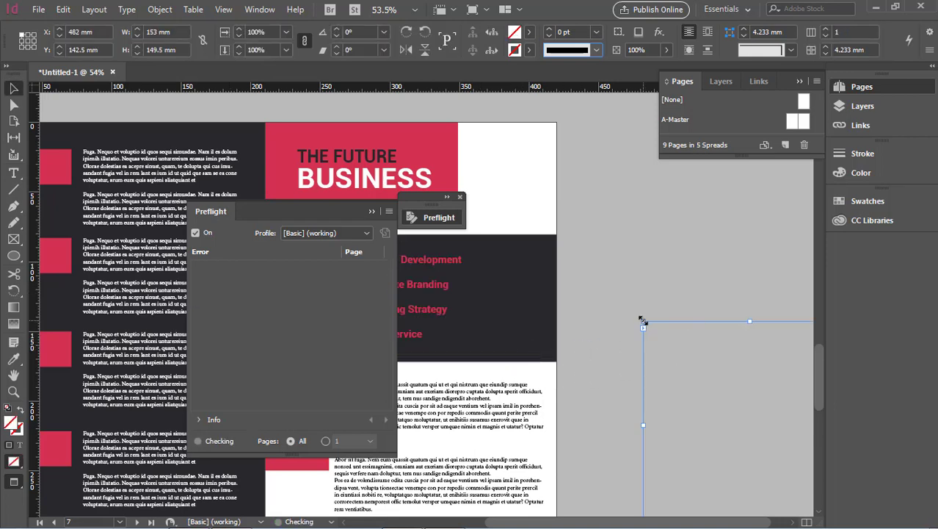
pyautogui.hotkey('ctrl', 'shift', 'pageup')
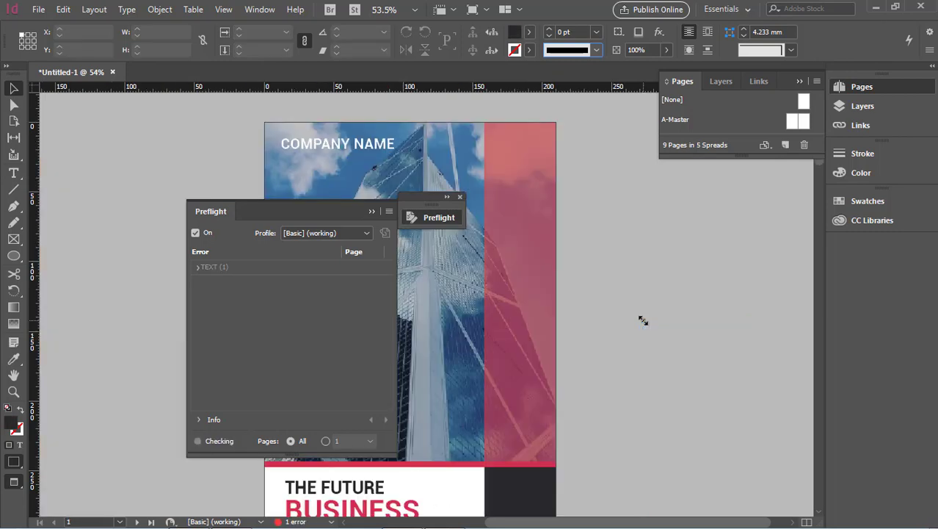
pyautogui.hotkey('ctrl', 'pageup')
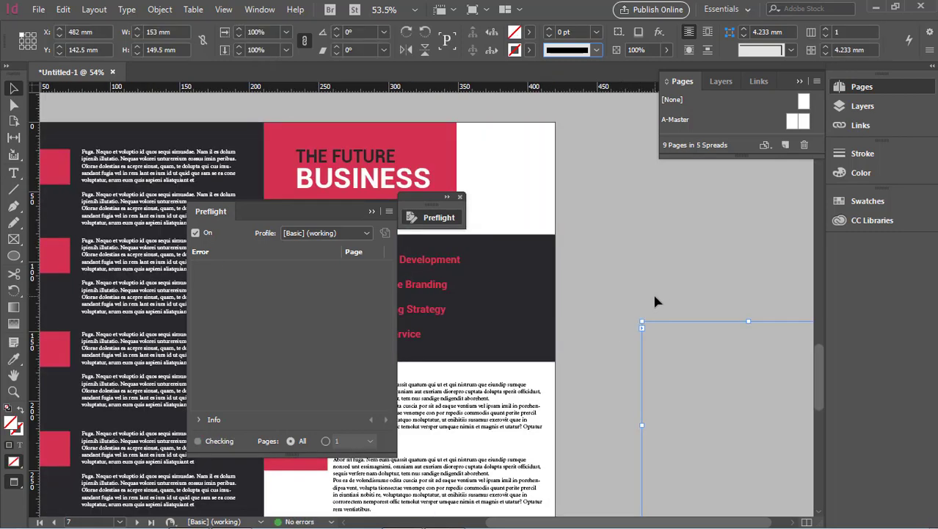
pyautogui.press('Delete')
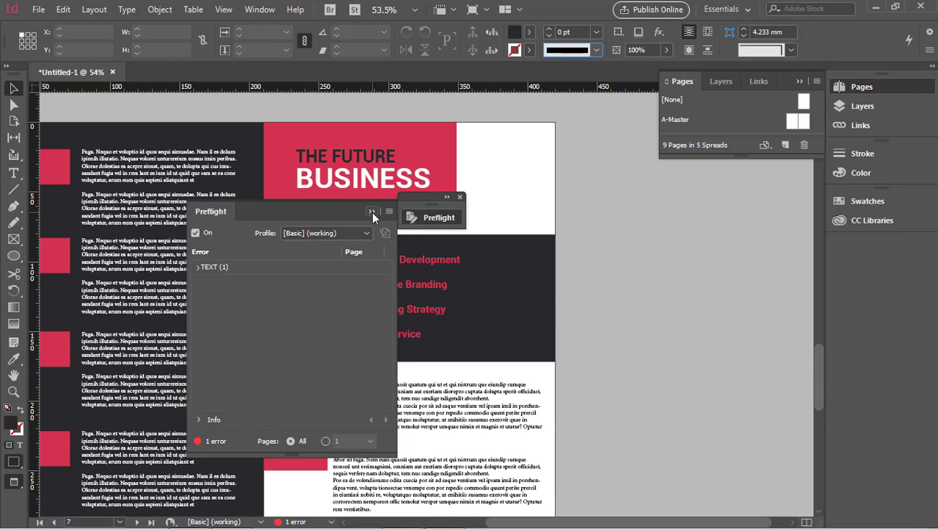
# Step: Check the Preflight errors again and return to the overset text frame holding page 7's numbered list
pyautogui.click(371, 212)
pyautogui.scroll(-3, 413, 361)
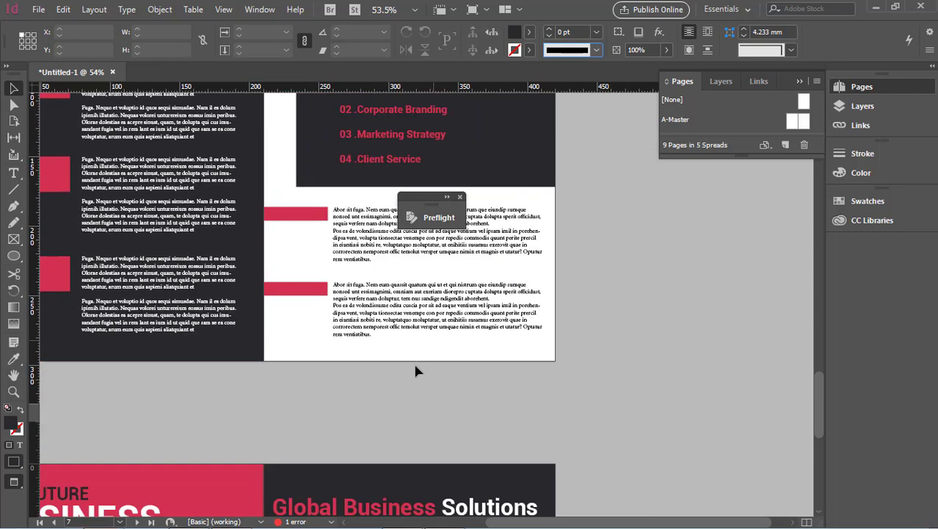
pyautogui.moveTo(368, 507)
pyautogui.click(331, 521)
pyautogui.click(376, 456)
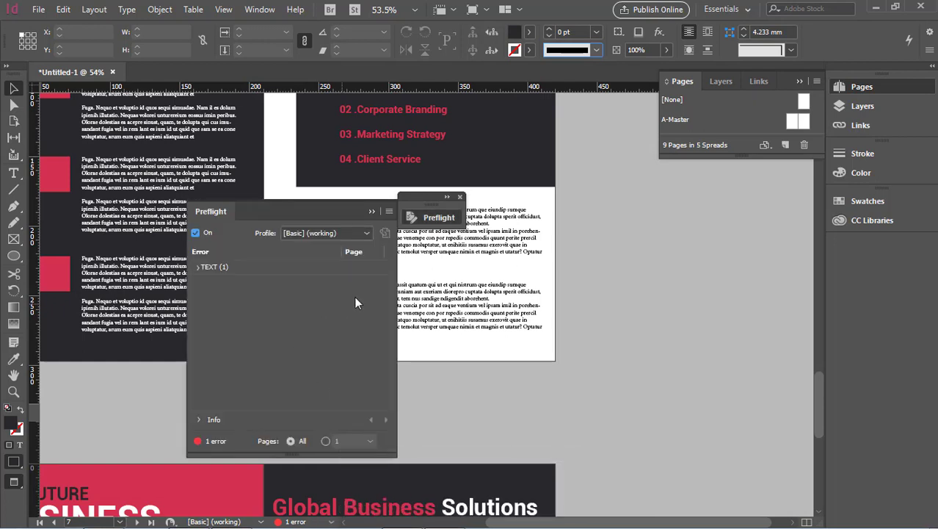
pyautogui.click(235, 267)
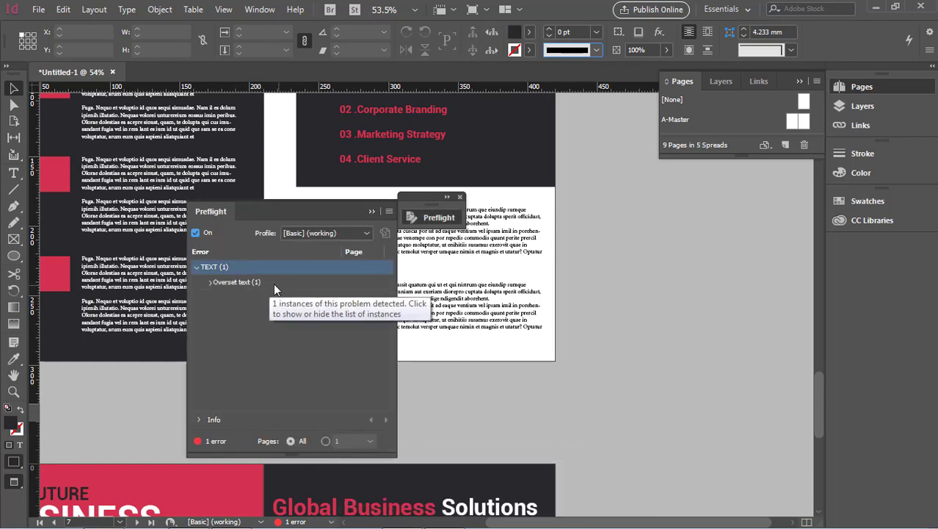
pyautogui.click(254, 282)
pyautogui.click(213, 280)
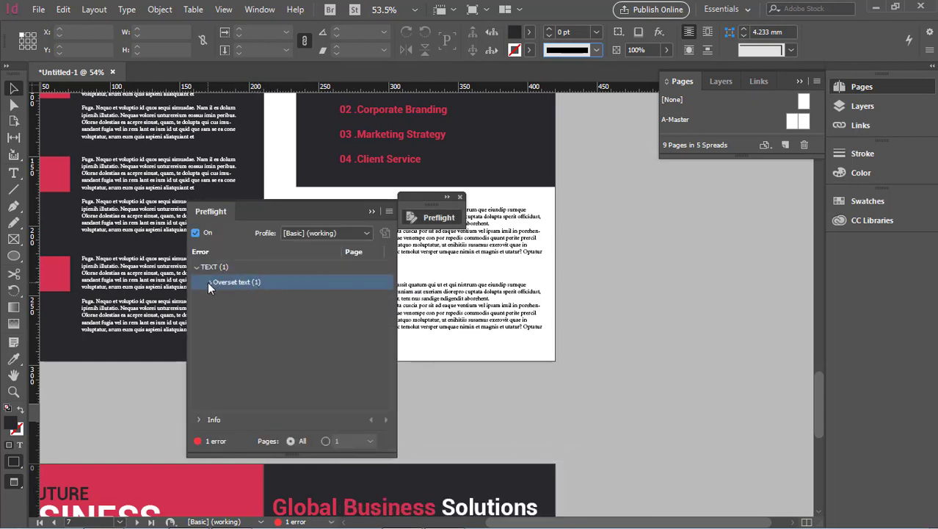
pyautogui.doubleClick(232, 300)
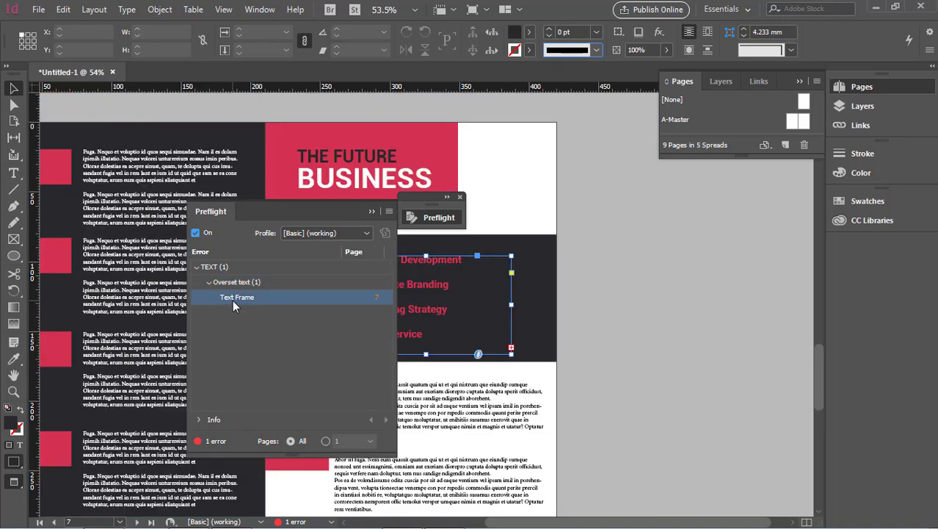
# Step: Retry placing the numbered list's overset text in a pasteboard frame beside page 7, then discard the new frame
pyautogui.click(511, 347)
pyautogui.click(622, 286)
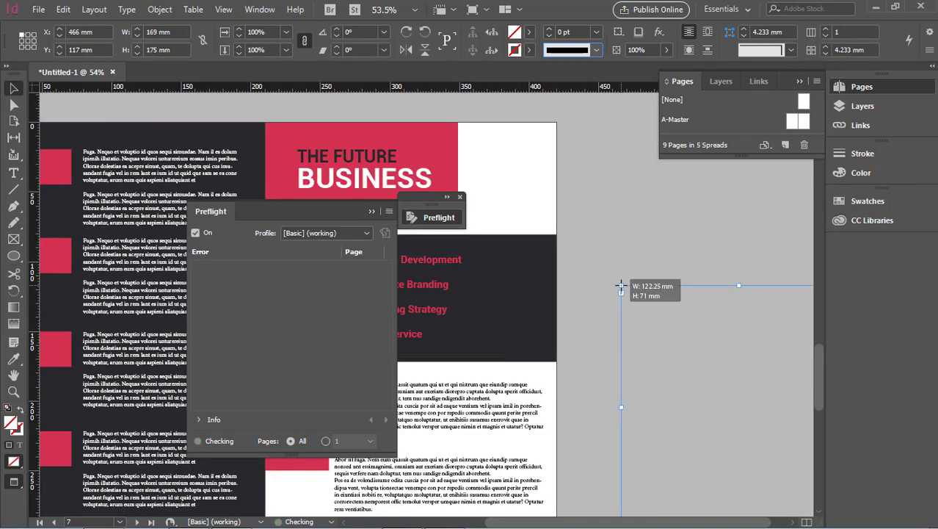
pyautogui.hotkey('ctrl', 'shift', 'a')
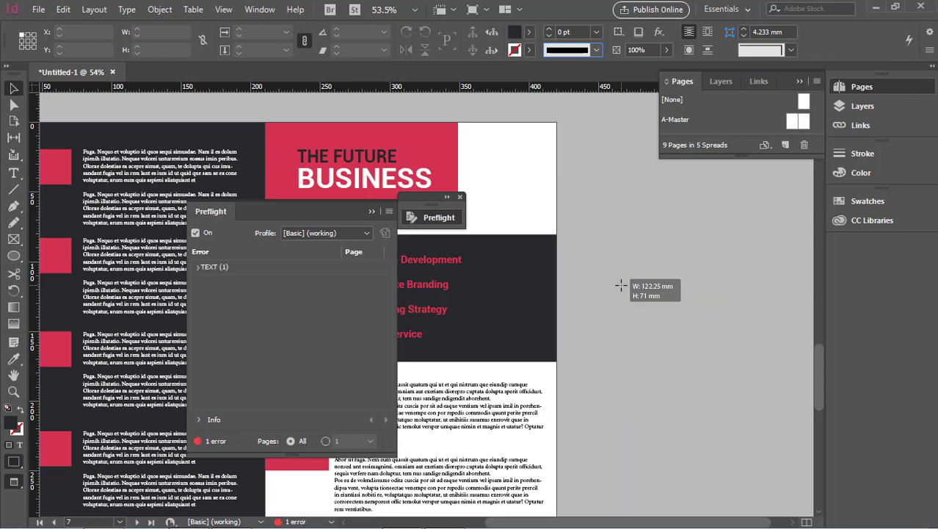